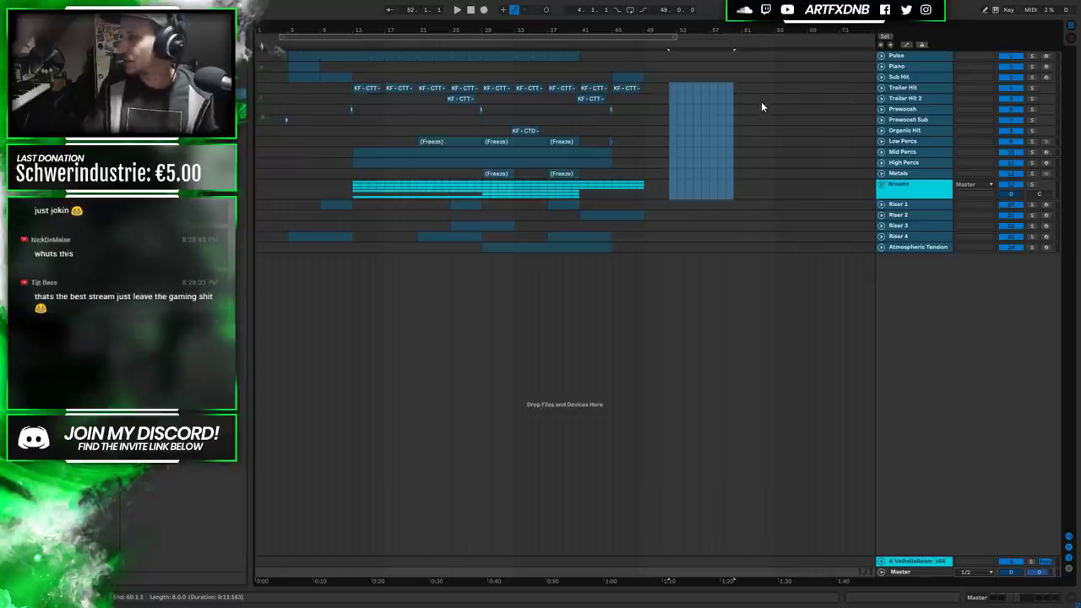
Play the whole arrangement from bar 4, just before the Prewoosh Sub clip, through to the end of the last clips.
left_click(286, 119)
left_click_drag(288, 121, 651, 123)
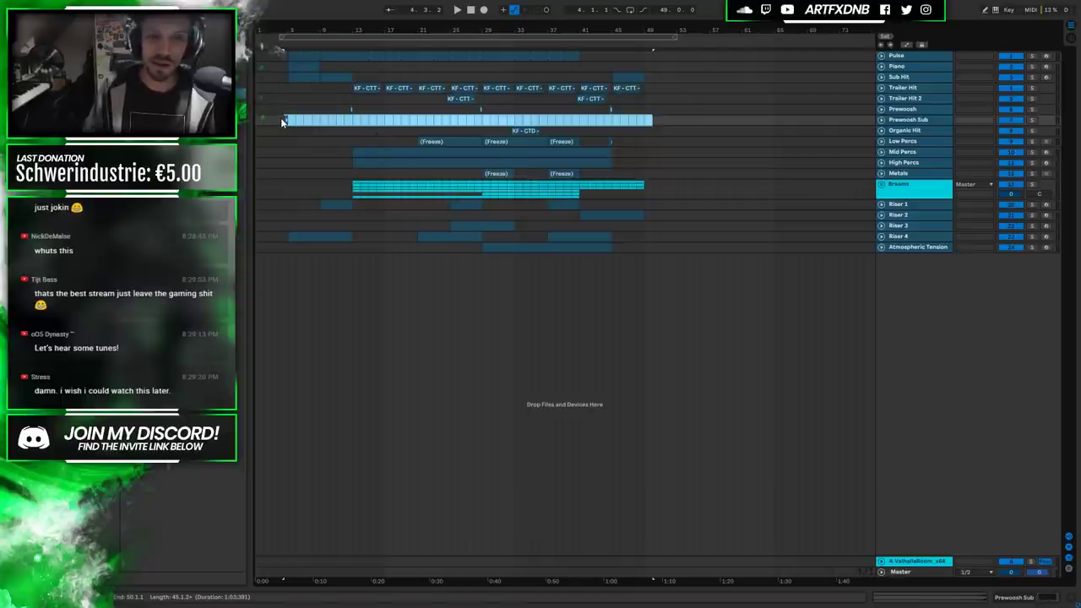
key("Delete")
left_click_drag(280, 121, 653, 119)
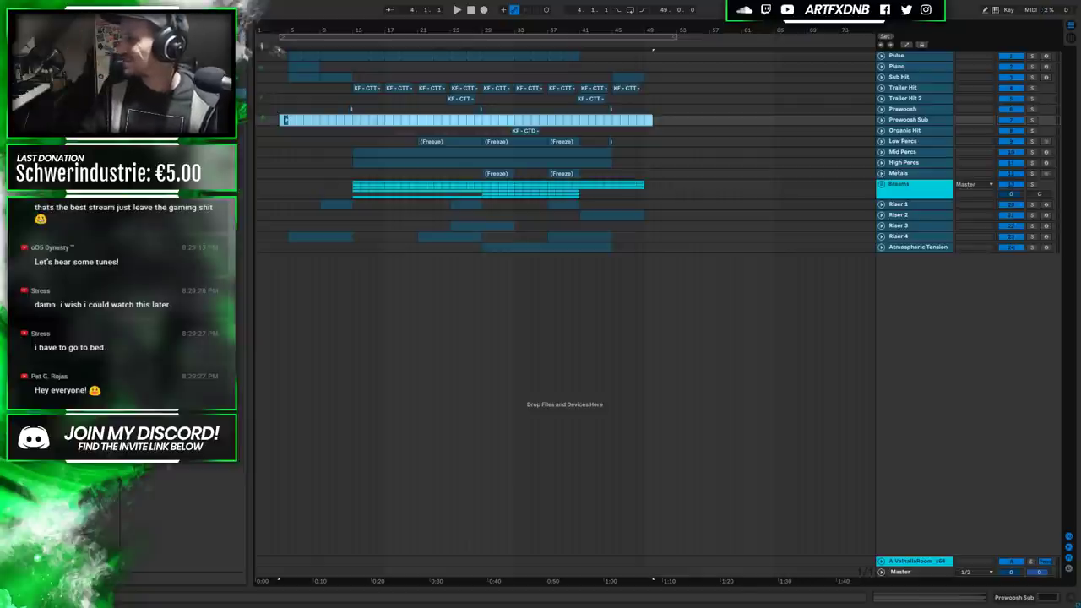
left_click(311, 117)
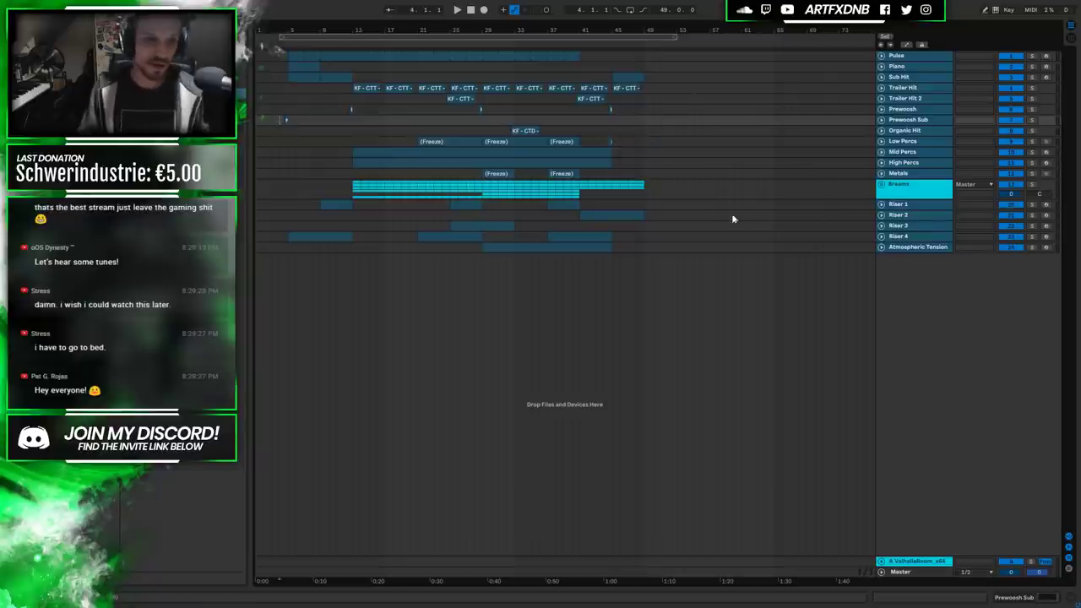
key("plus")
left_click_drag(371, 26, 367, 24)
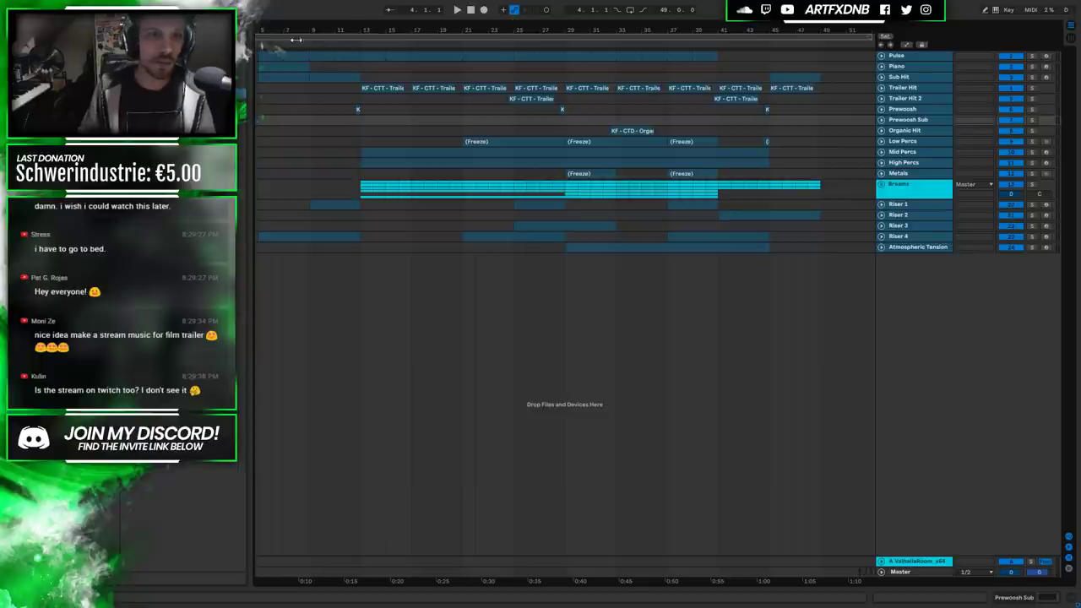
left_click_drag(367, 24, 306, 68)
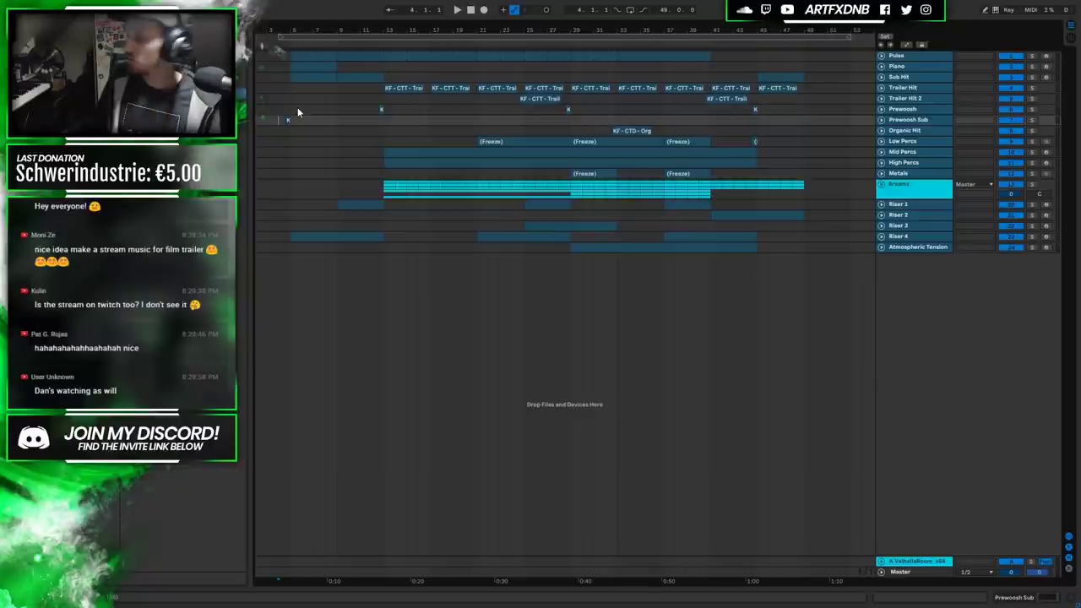
key("space")
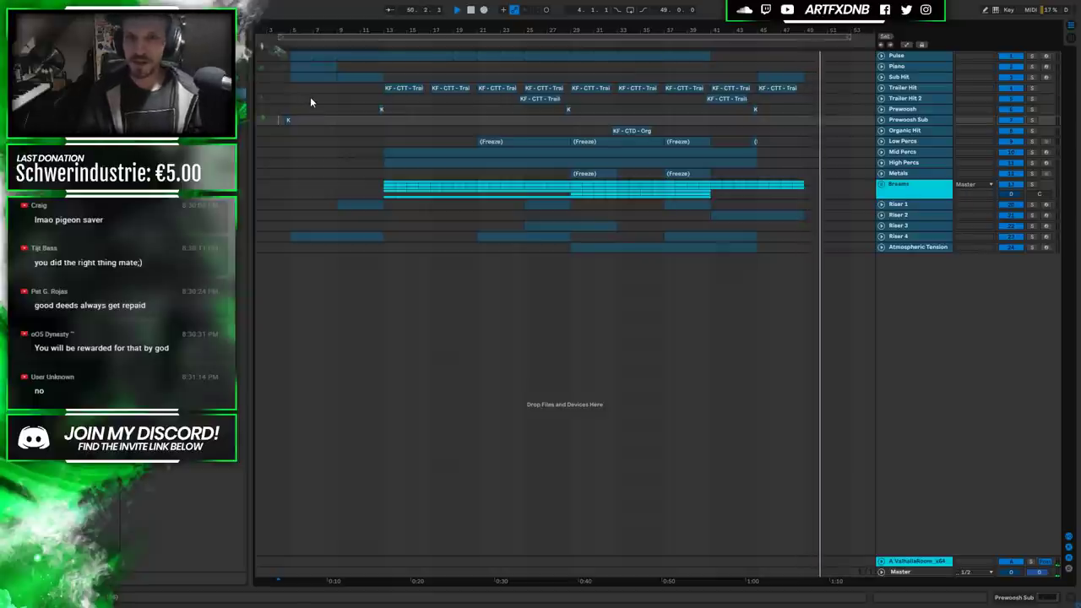
left_click(470, 10)
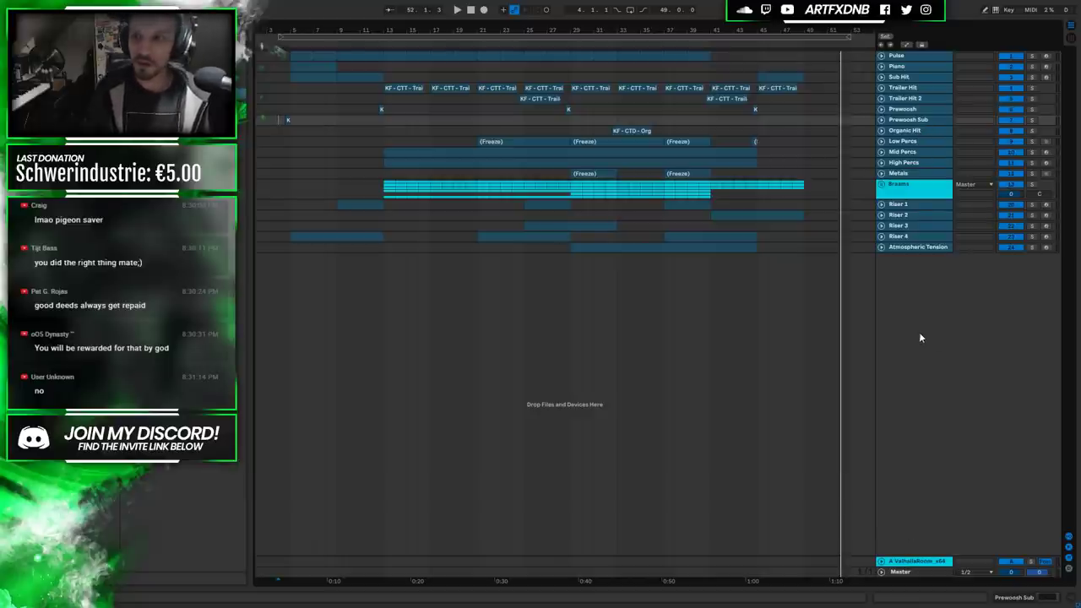
Solo the unfolded Braams group, listen to its brass and synth layers from bars 17 and 33, and fold the group again.
left_click(881, 184)
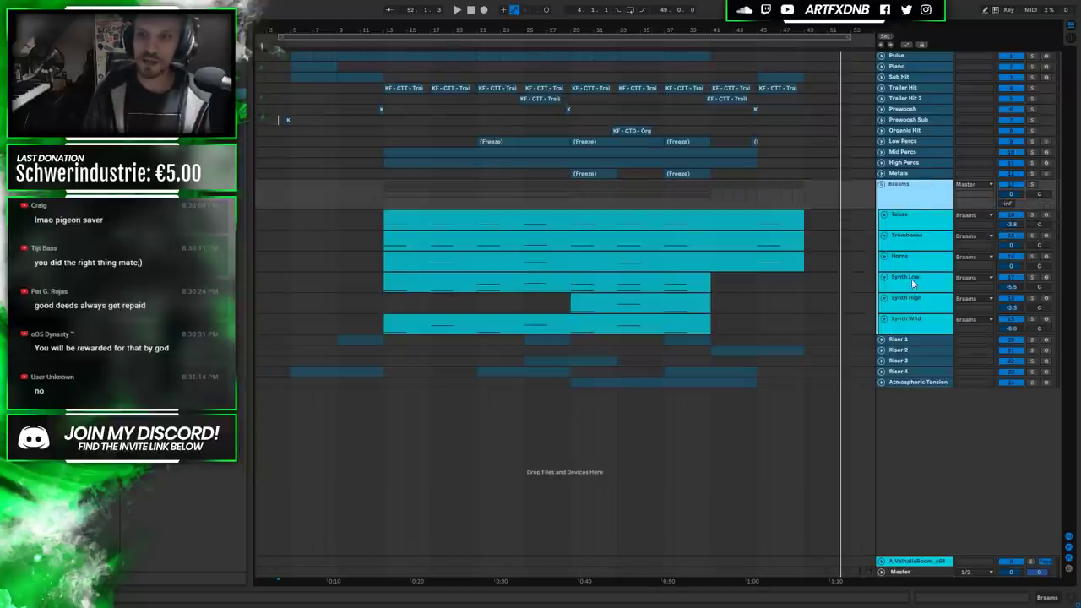
left_click(1037, 182)
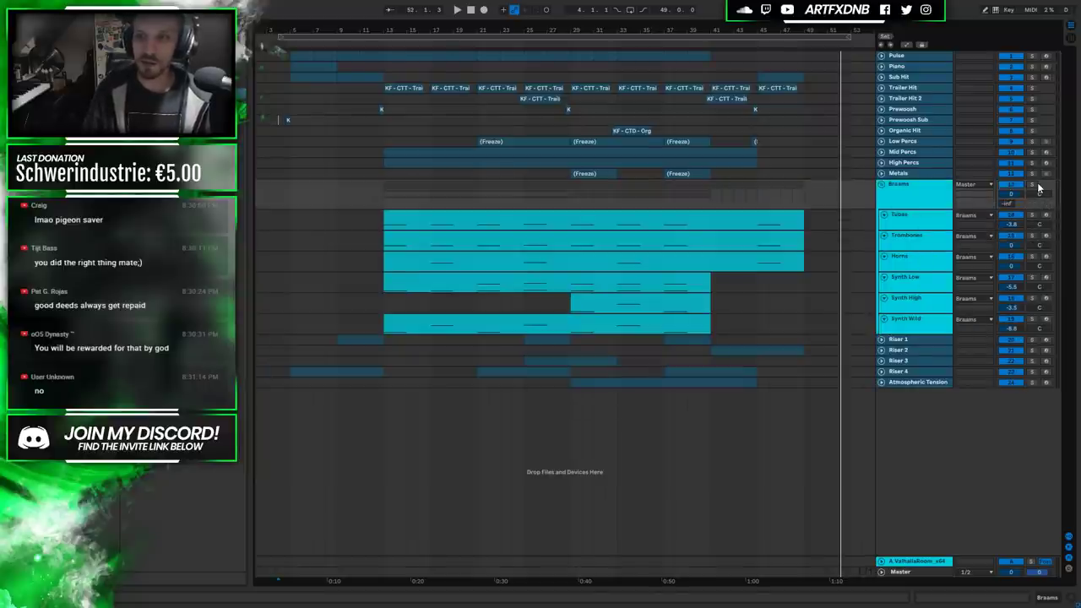
left_click(386, 222)
key("space")
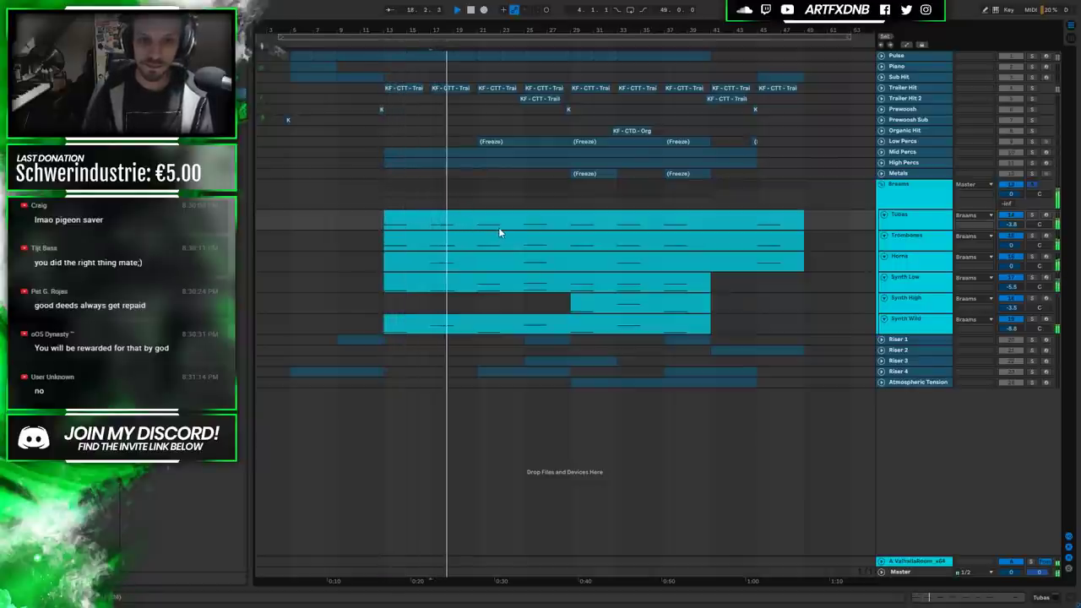
key("space")
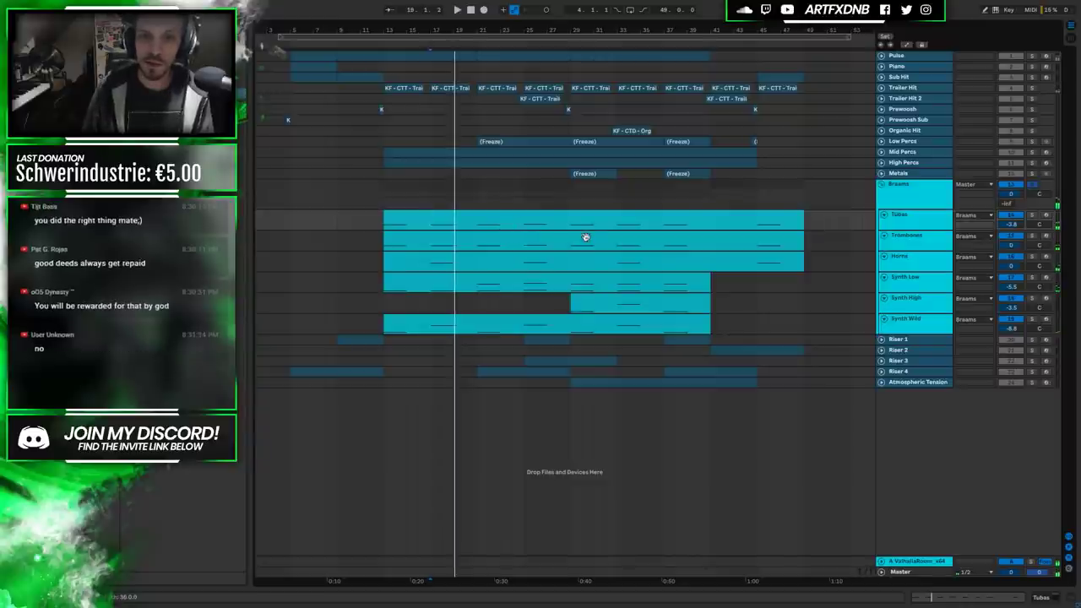
left_click(617, 230)
key("space")
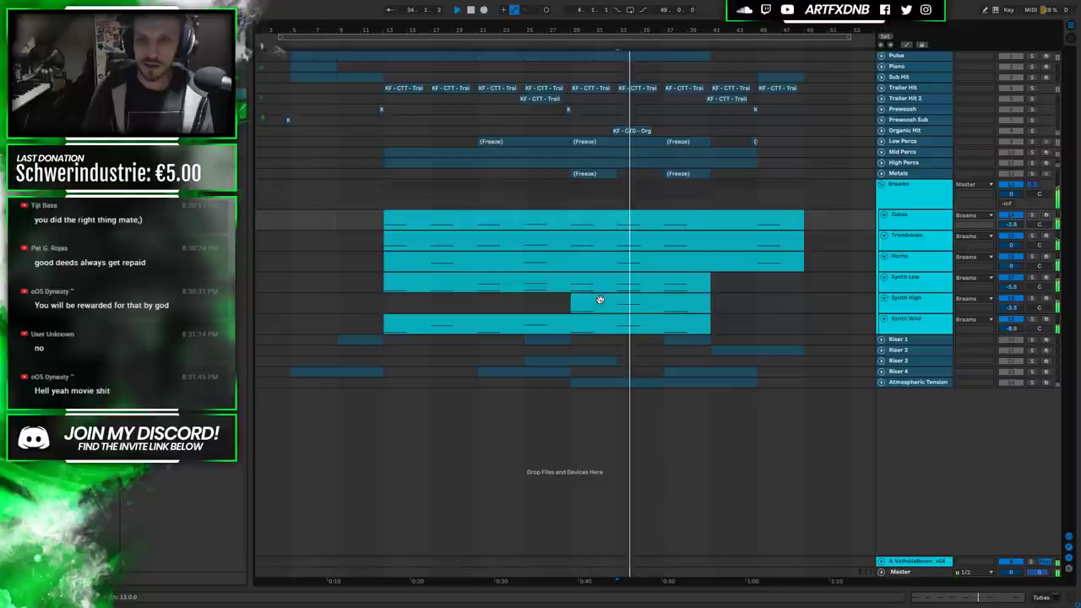
key("space")
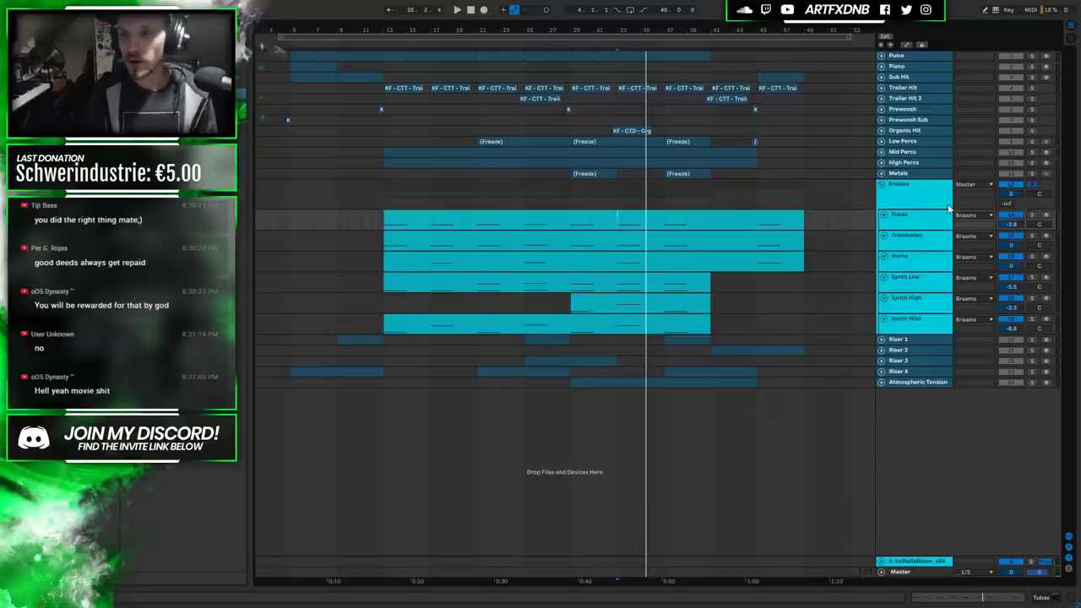
left_click(880, 184)
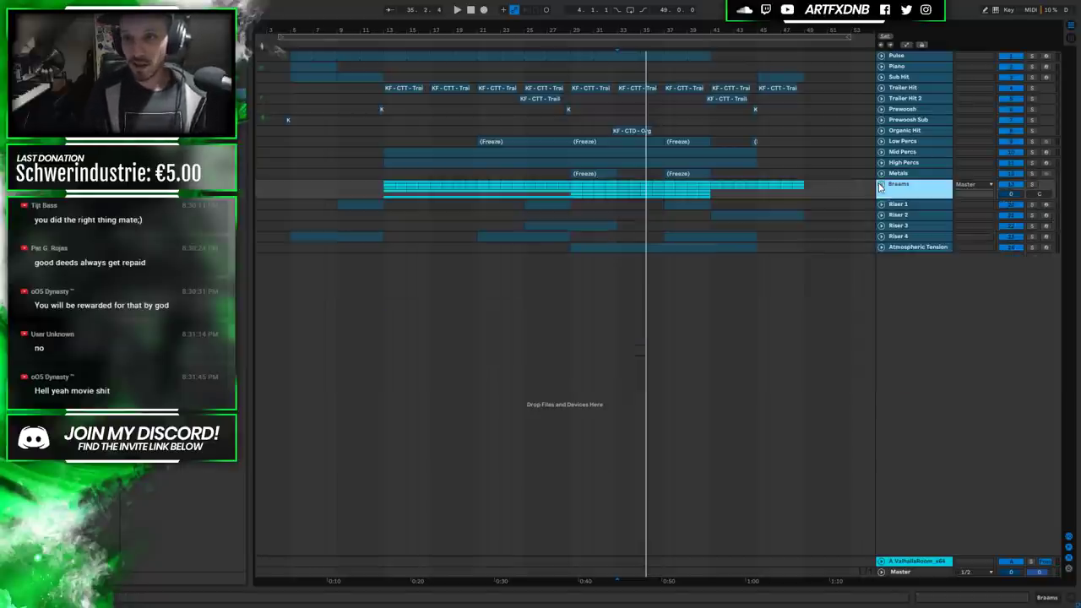
Save and close the current trailer set, replacing it with a new default set in full-screen view.
left_click(909, 174)
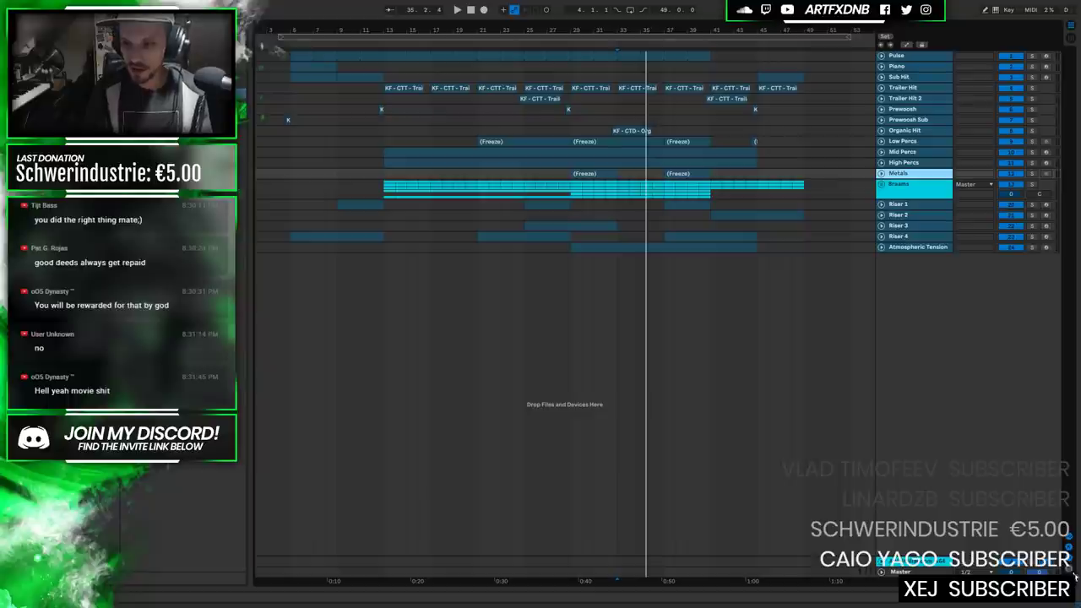
key("F11")
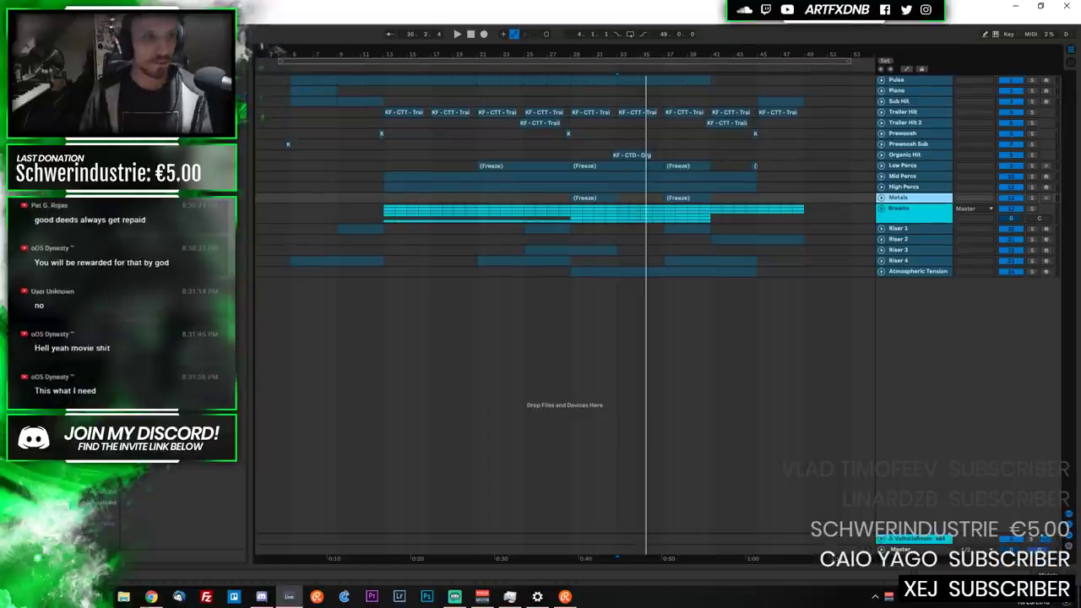
key("ctrl+q")
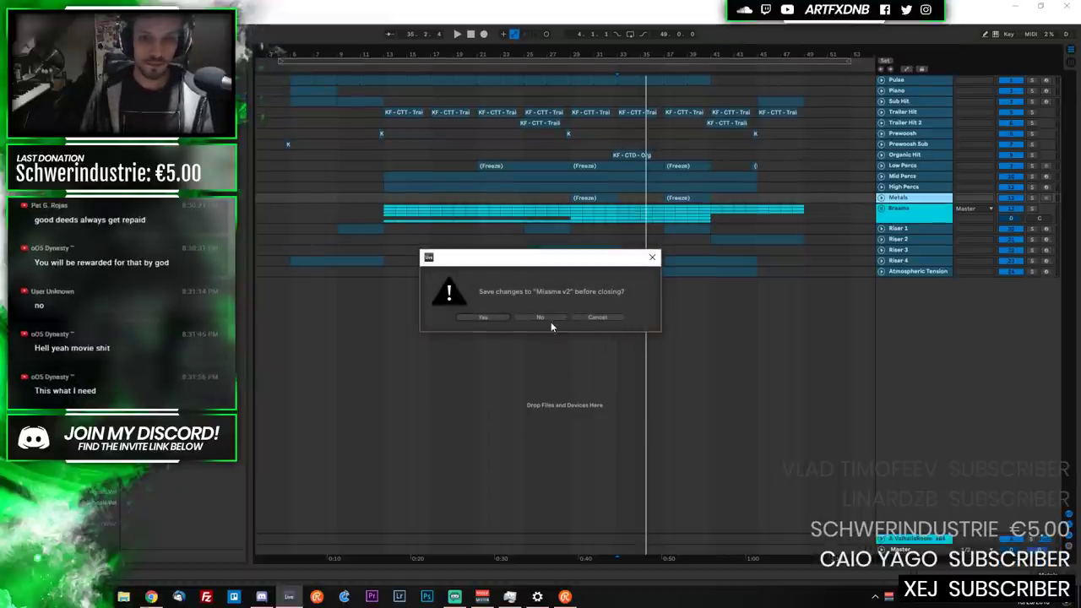
left_click(483, 317)
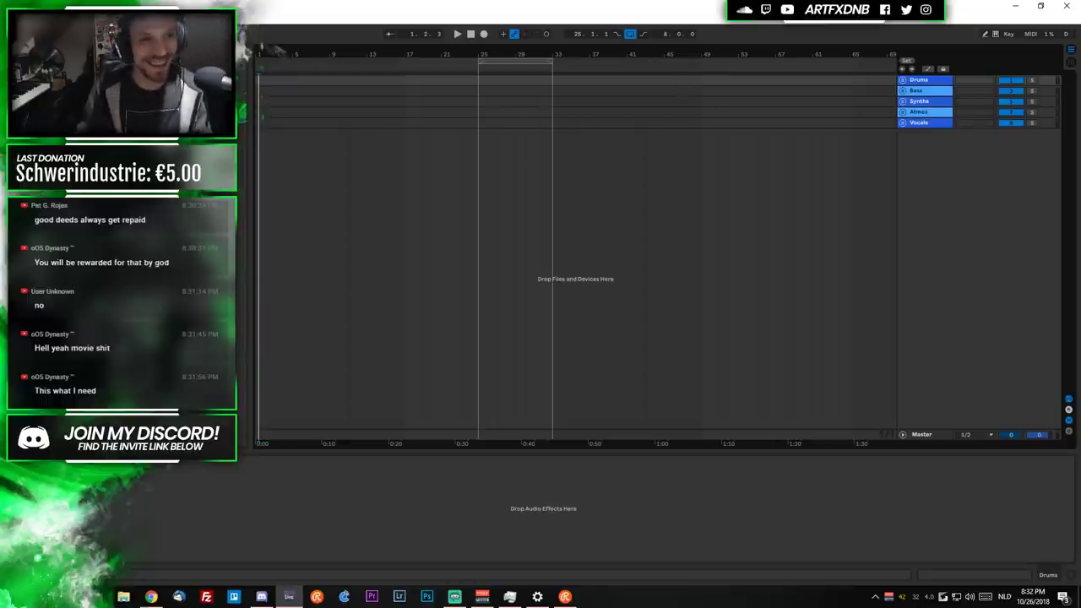
key("alt+v")
key("F11")
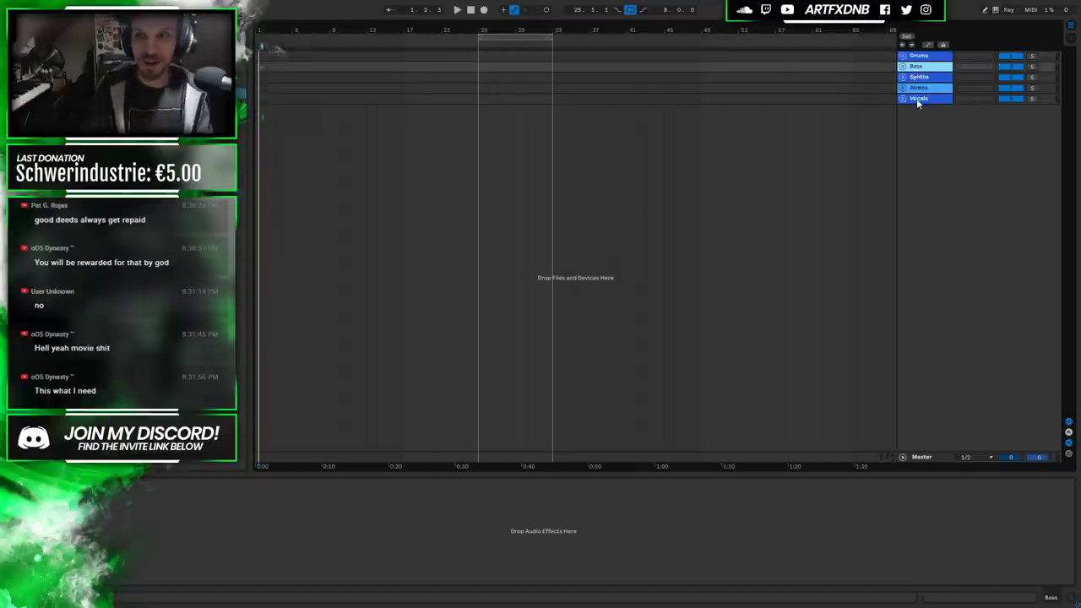
Insert a new MIDI track below the Vocals track.
left_click(916, 98)
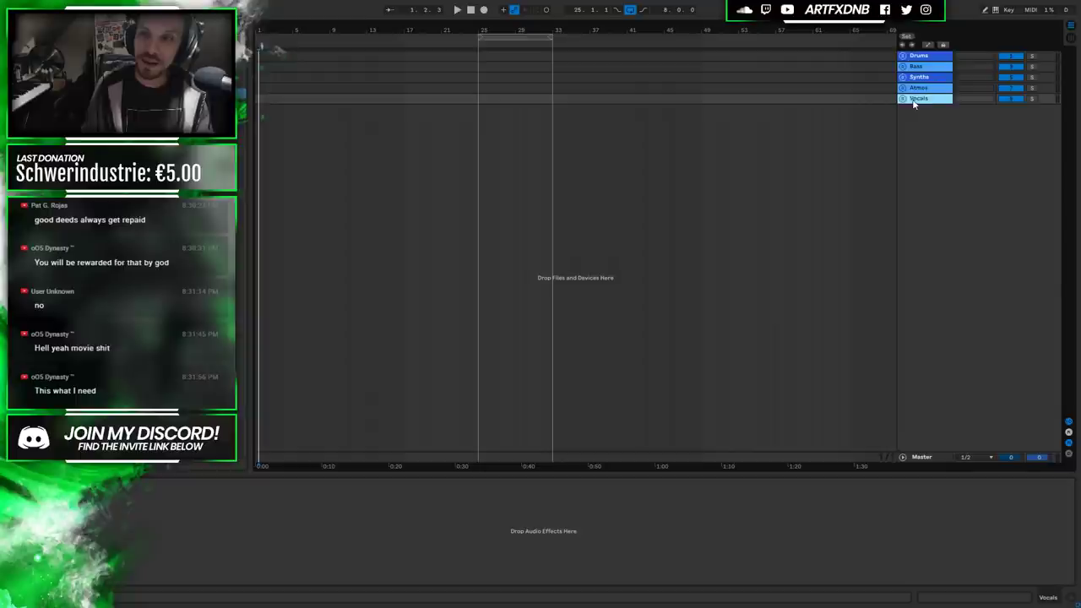
right_click(914, 98)
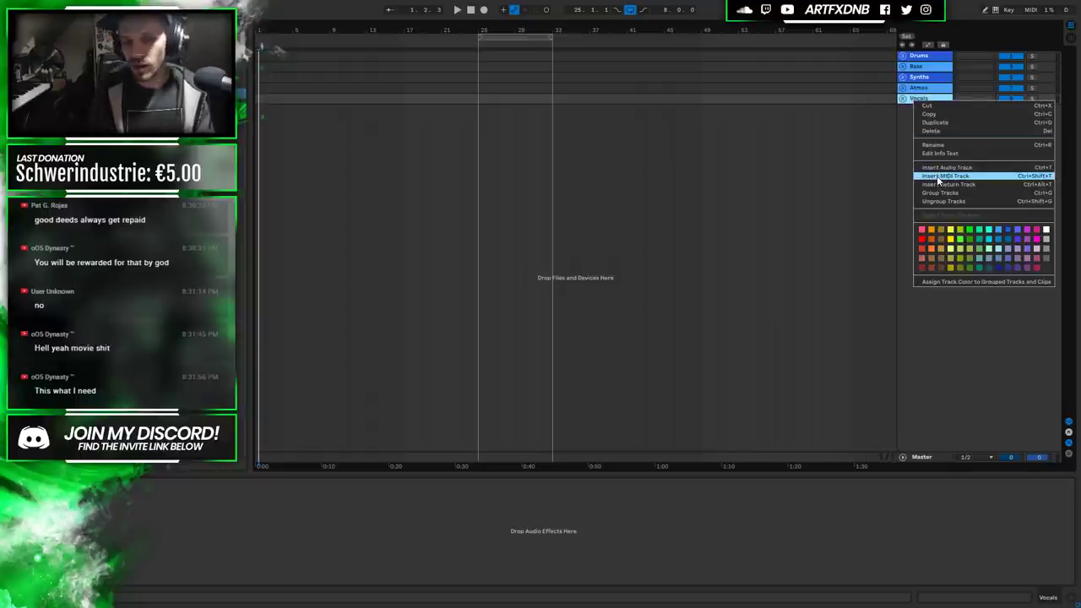
left_click(937, 178)
Delete the Drums, Bass, Synths, Atmos and Vocals tracks so only the new MIDI track remains.
left_click(956, 110)
left_click(909, 116)
left_click(921, 57)
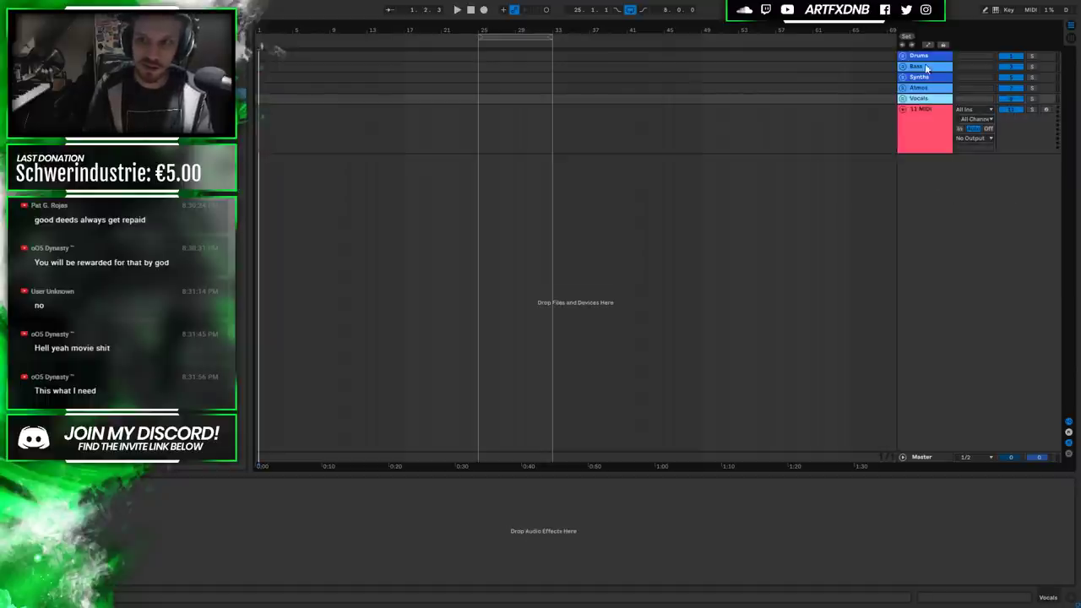
key("Delete")
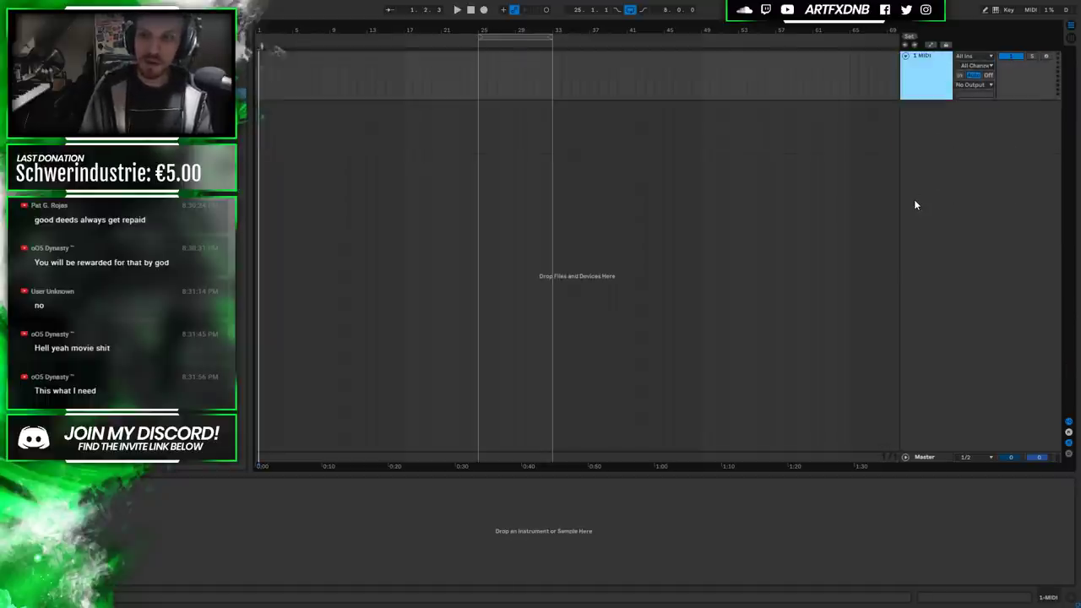
Save the remaining MIDI track as the default MIDI track.
left_click(920, 69)
right_click(921, 72)
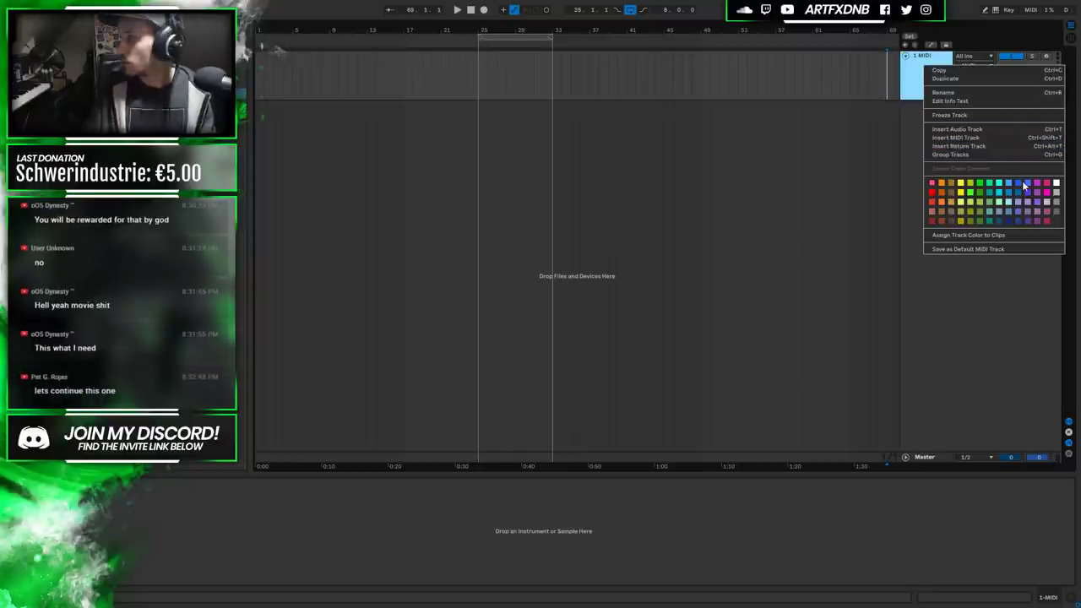
left_click(929, 60)
right_click(930, 61)
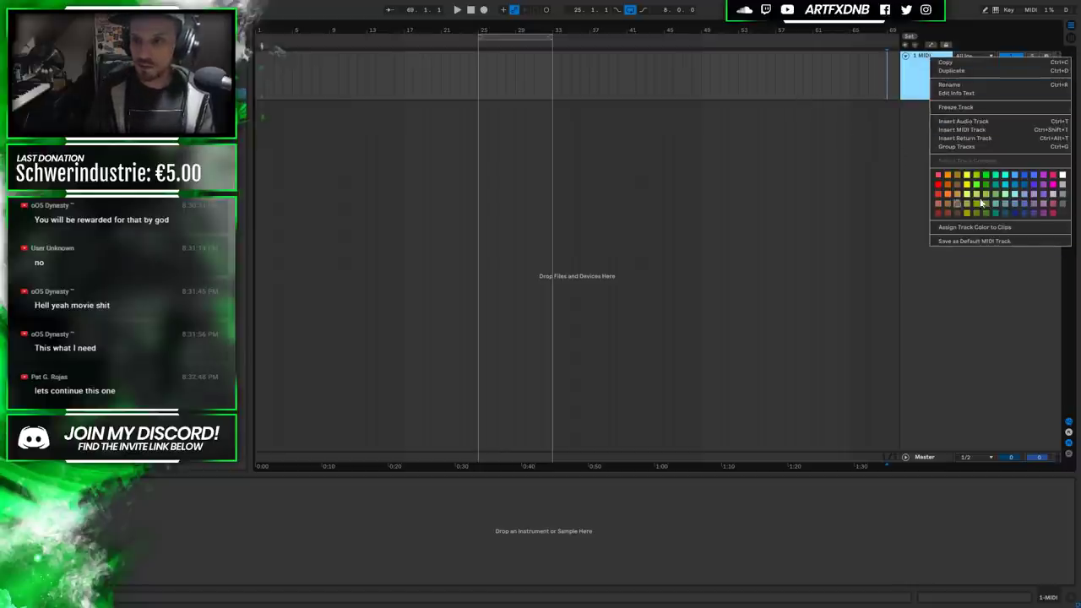
left_click(971, 240)
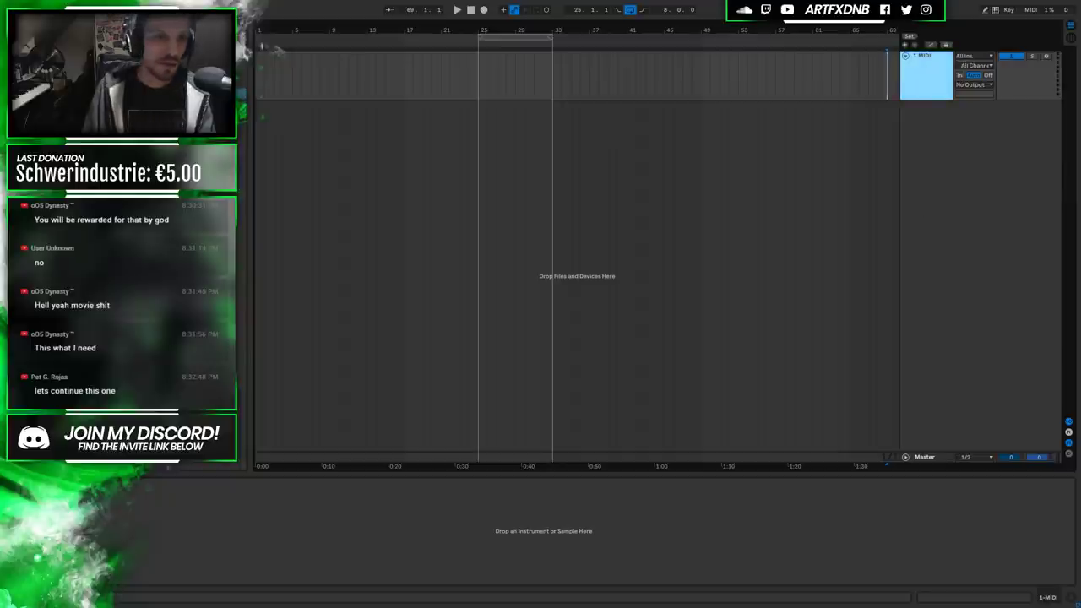
Load Kontakt 5 onto the MIDI track and move its window so the library browser is fully accessible.
left_click(479, 55)
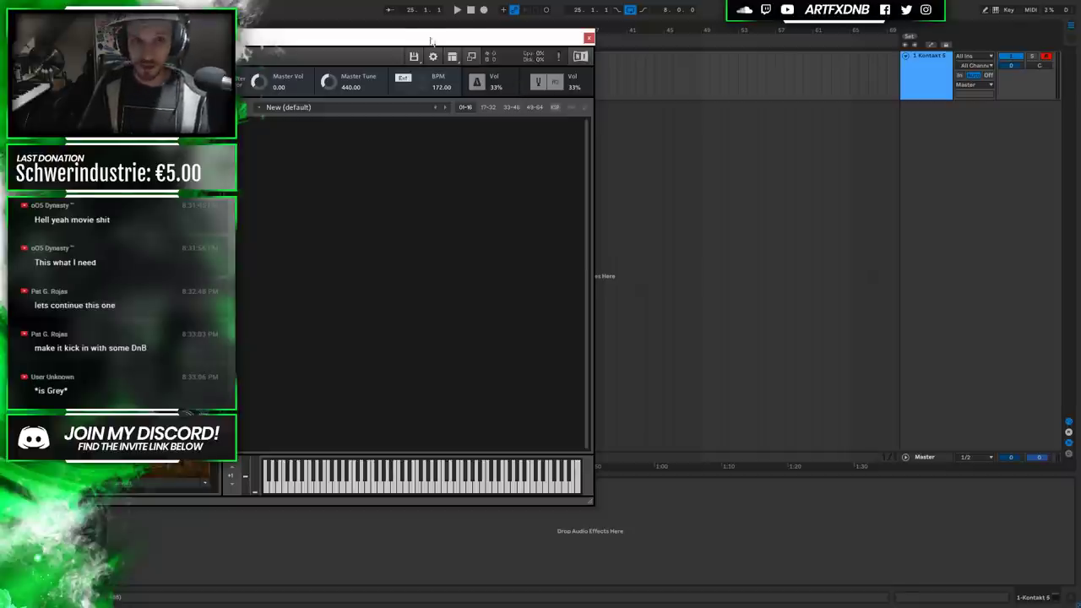
key("F1")
left_click_drag(426, 37, 668, 70)
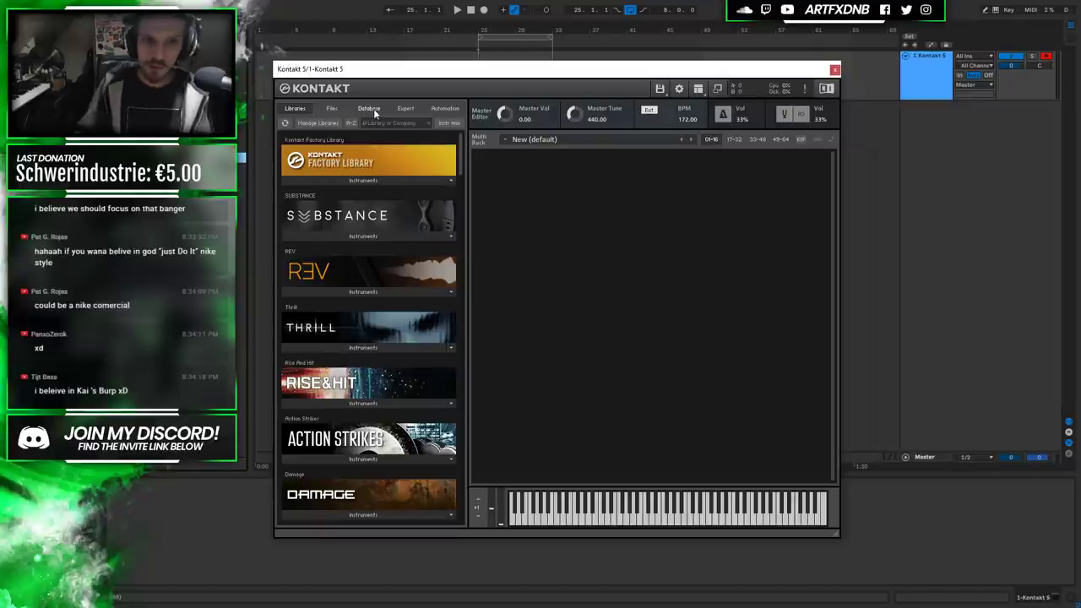
Load "01. Aizerx - Classic Trailers Toolkit - Generator.nki" into Kontakt from the AizerX Classic Trailers Toolkit folder in its file browser.
left_click(330, 109)
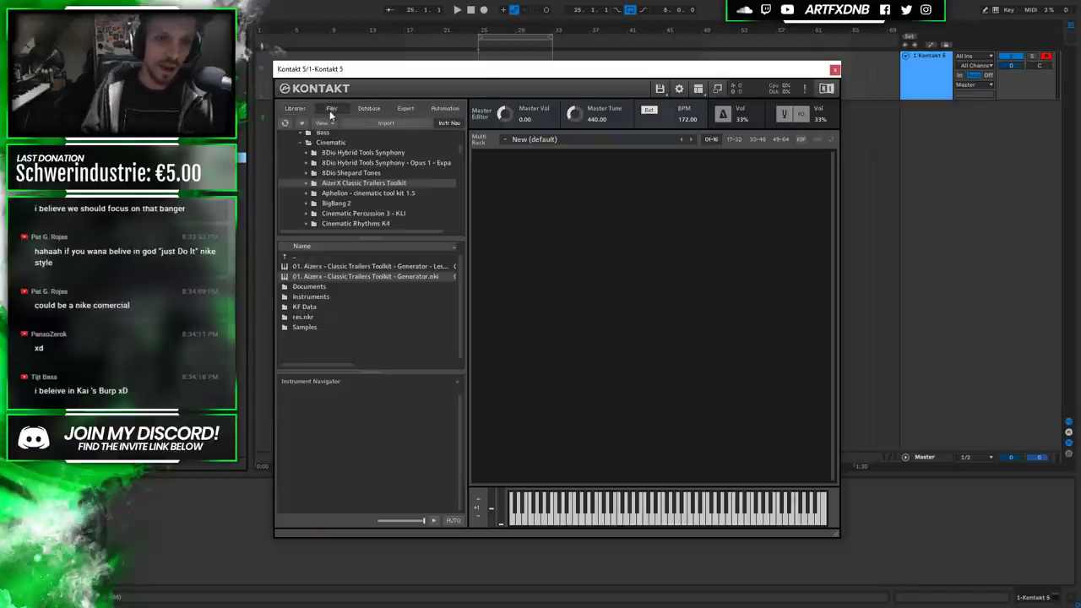
left_click(306, 182)
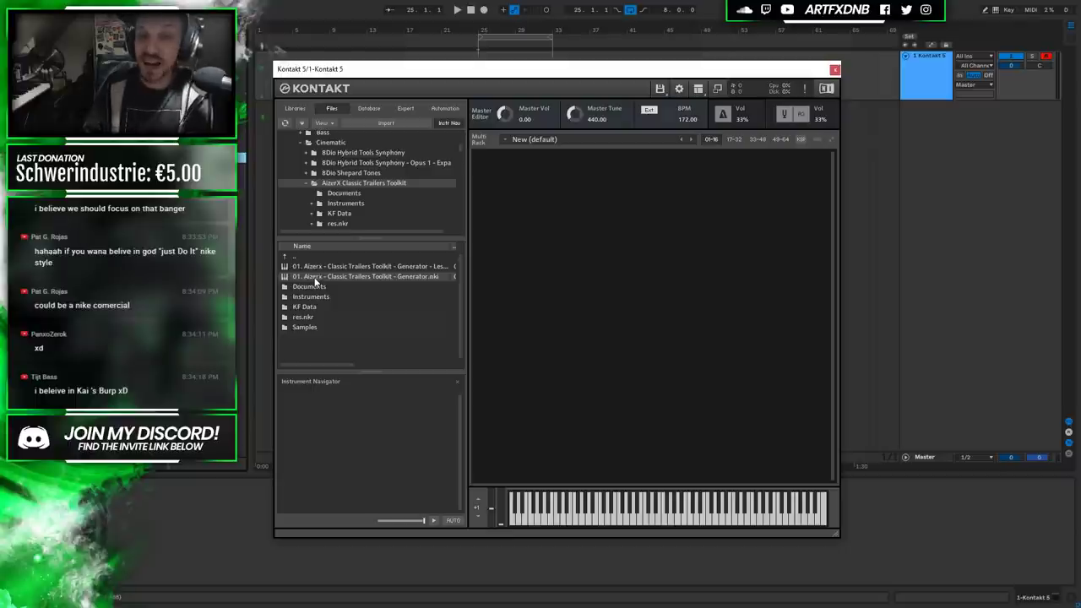
left_click_drag(315, 281, 666, 266)
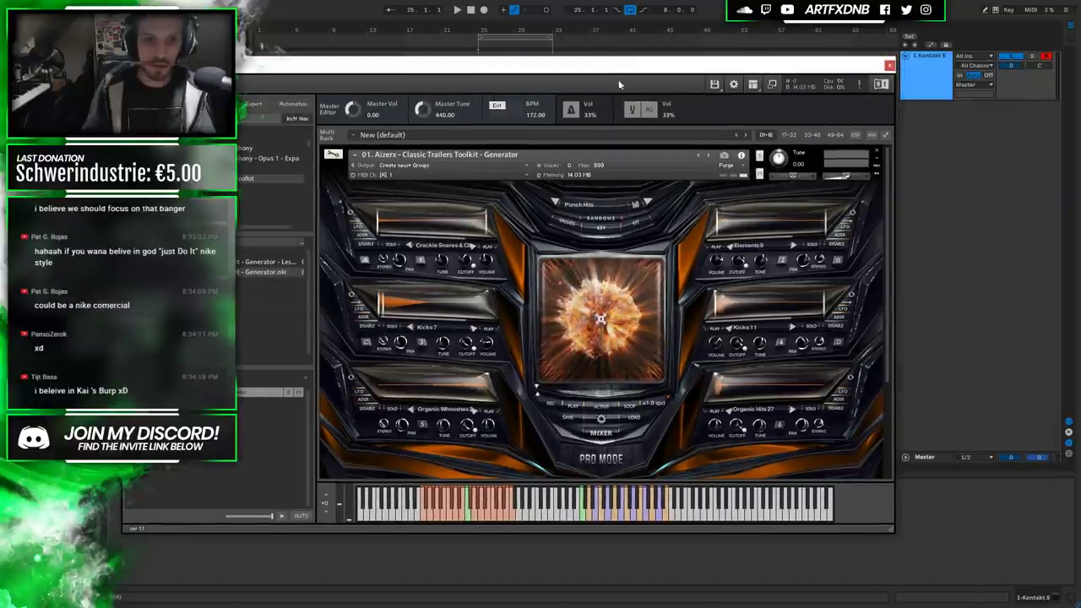
Hide Kontakt's browser, then reposition and enlarge its window to show the whole Generator interface with the global filter and ADSR section.
left_click(753, 84)
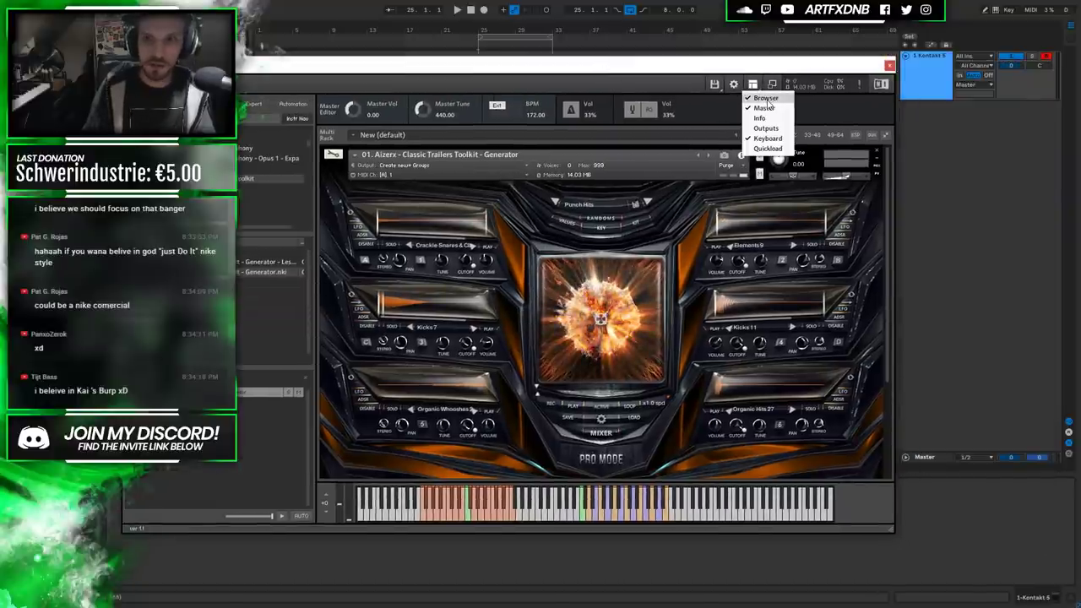
left_click(766, 98)
left_click_drag(419, 66, 663, 79)
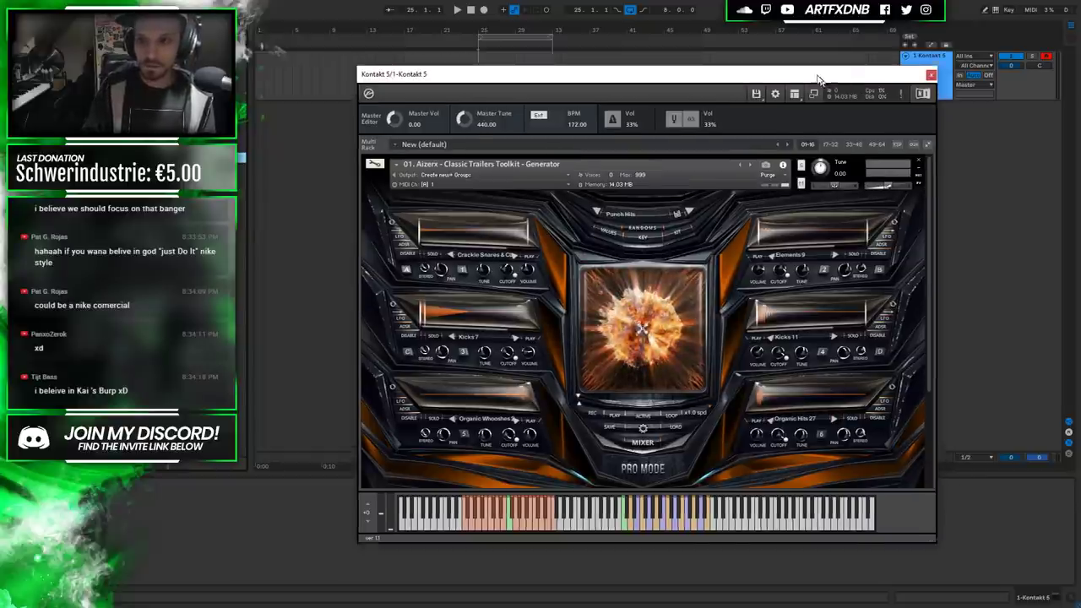
left_click_drag(820, 82, 735, 30)
left_click_drag(856, 495, 868, 580)
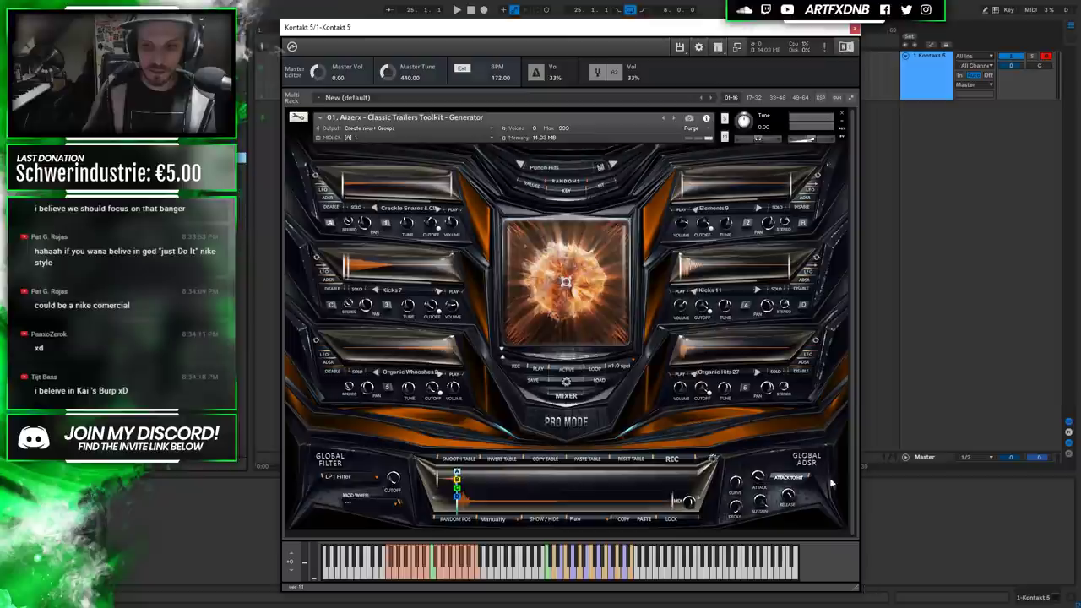
left_click_drag(566, 27, 618, 17)
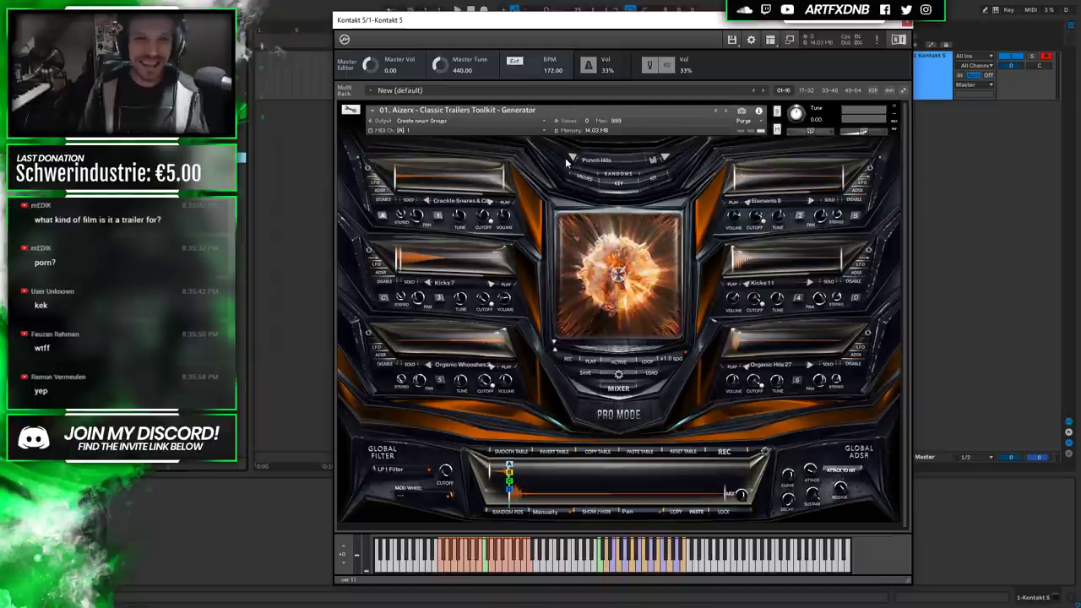
Review the Generator's Unit A and Unit C randomization settings, close them, and reposition the Kontakt window so its keyboard stays accessible.
left_click_drag(635, 29, 657, 25)
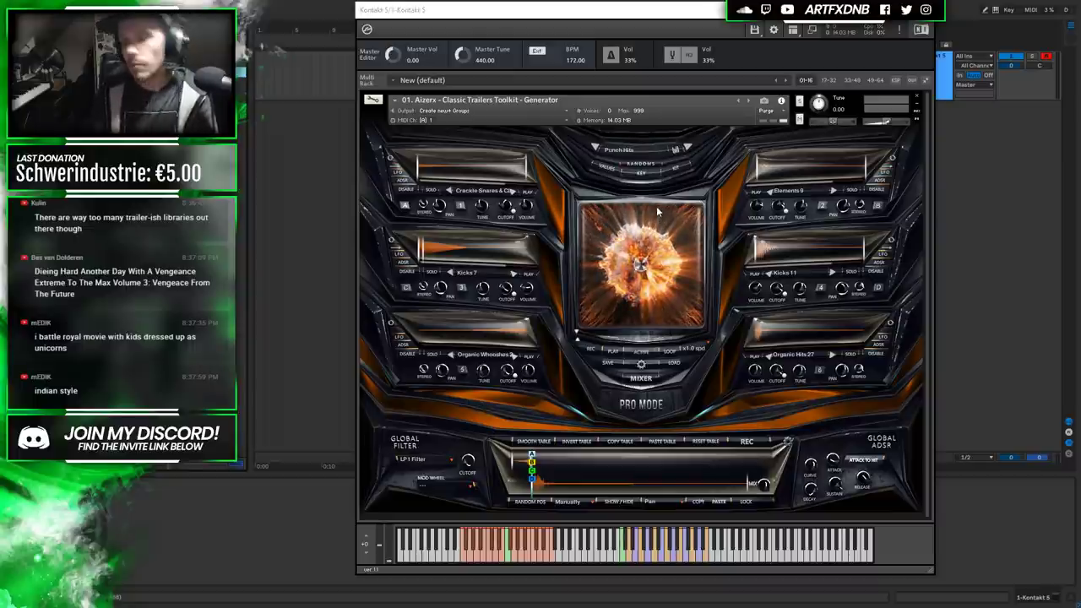
left_click(639, 166)
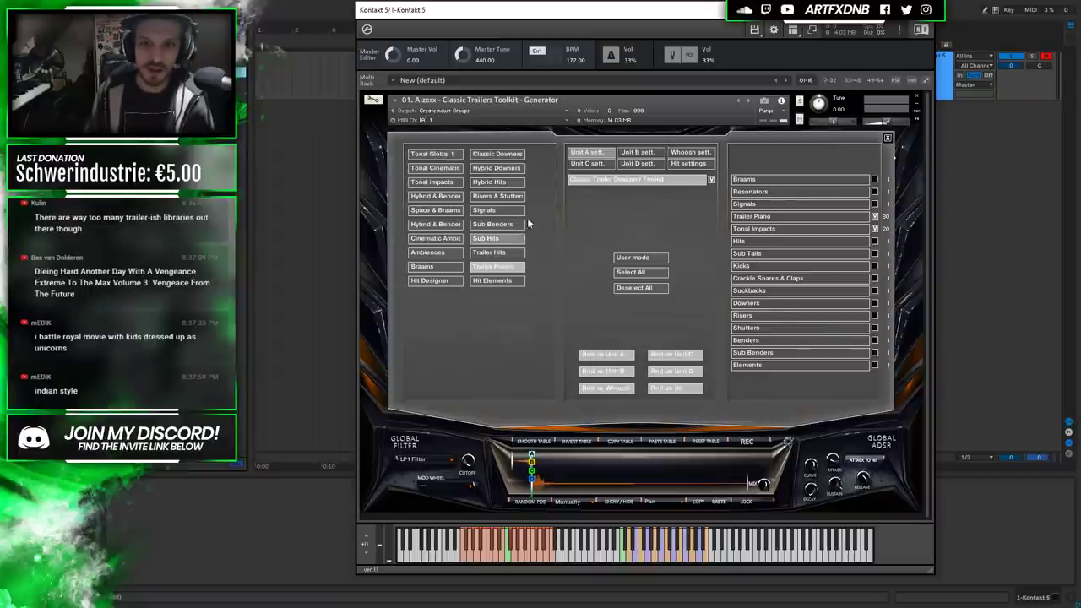
left_click(591, 165)
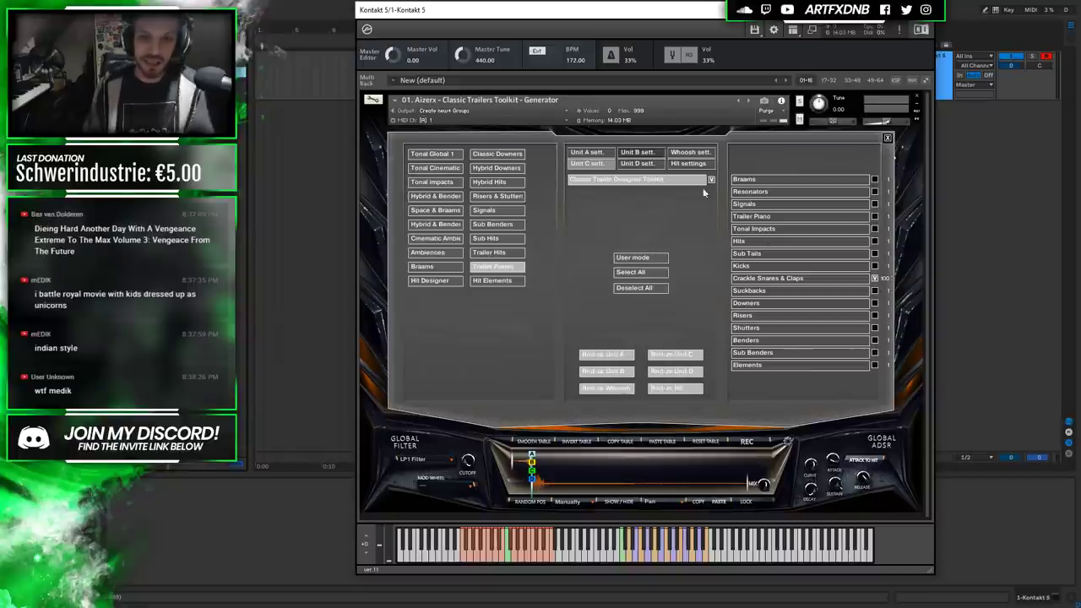
left_click(887, 139)
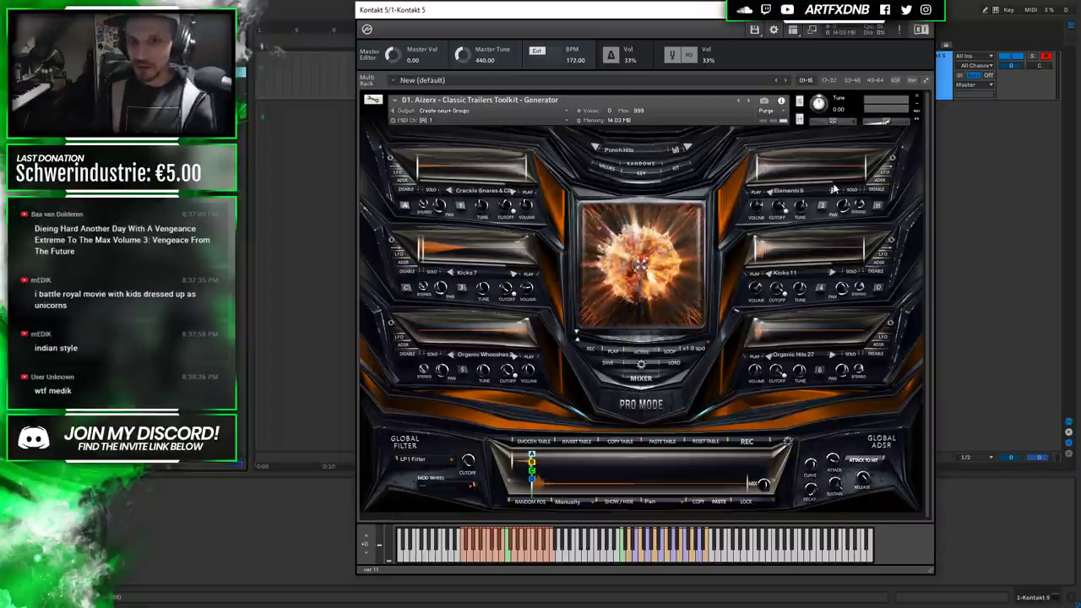
left_click_drag(517, 7, 515, 46)
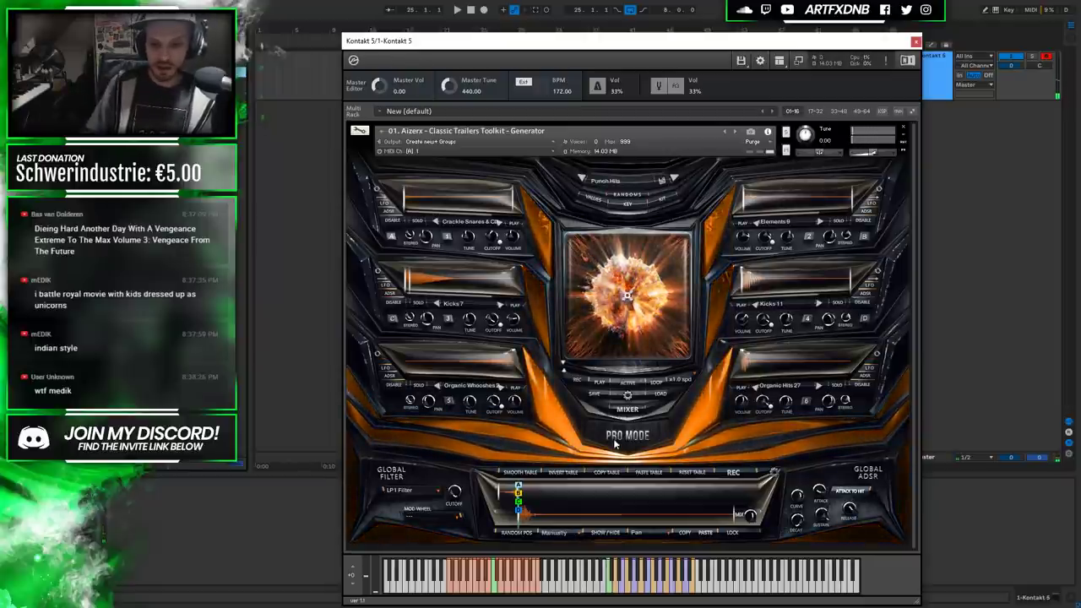
Audition the Punch Hits sounds on Kontakt's keyboard and compare the interface in Easy mode and Pro mode.
left_click(627, 581)
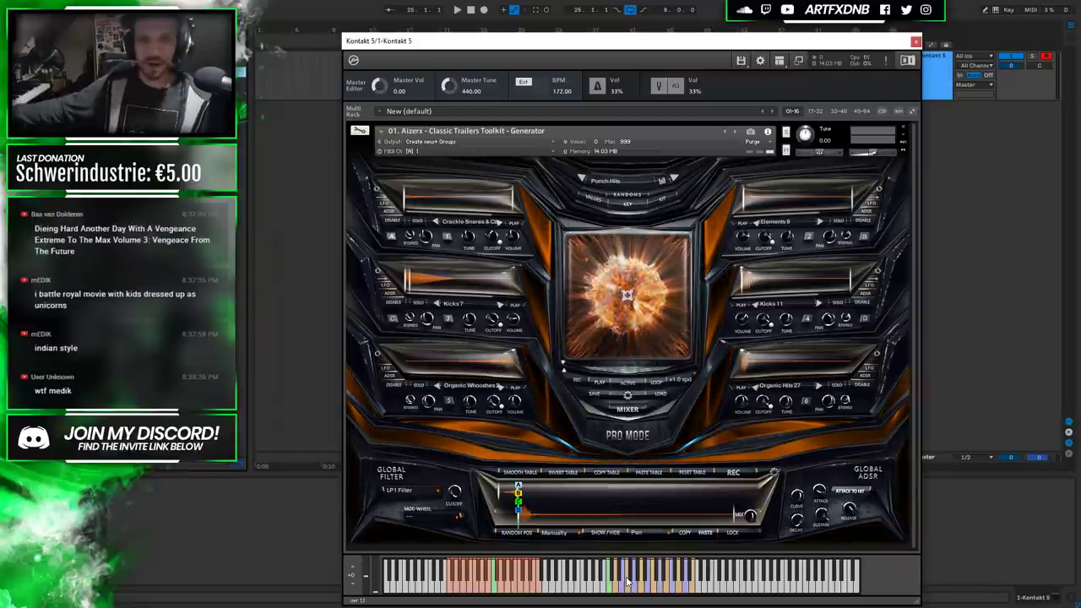
left_click(627, 581)
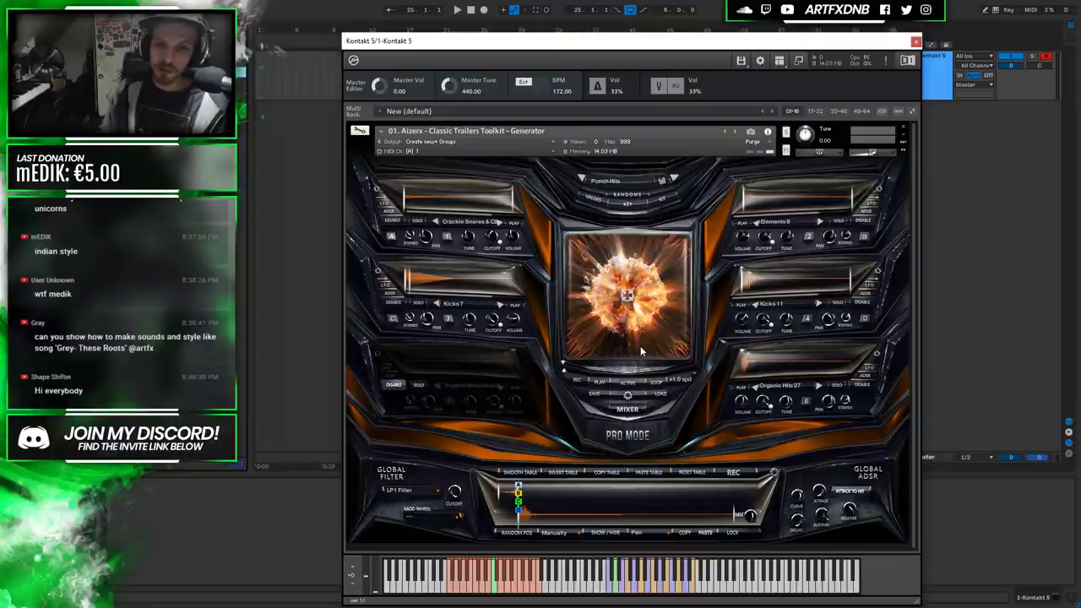
left_click(622, 595)
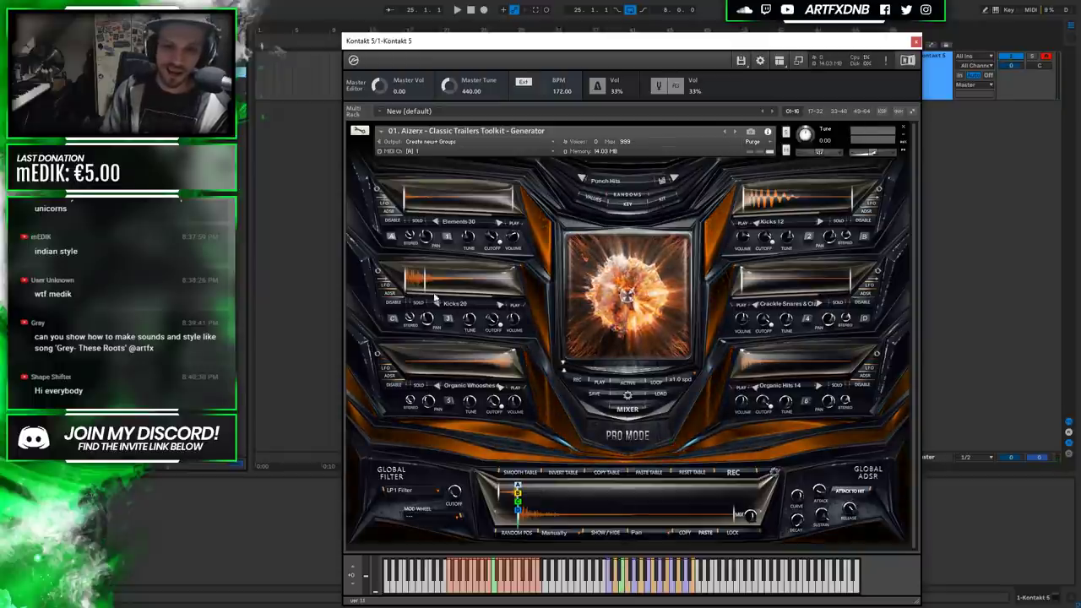
left_click(627, 434)
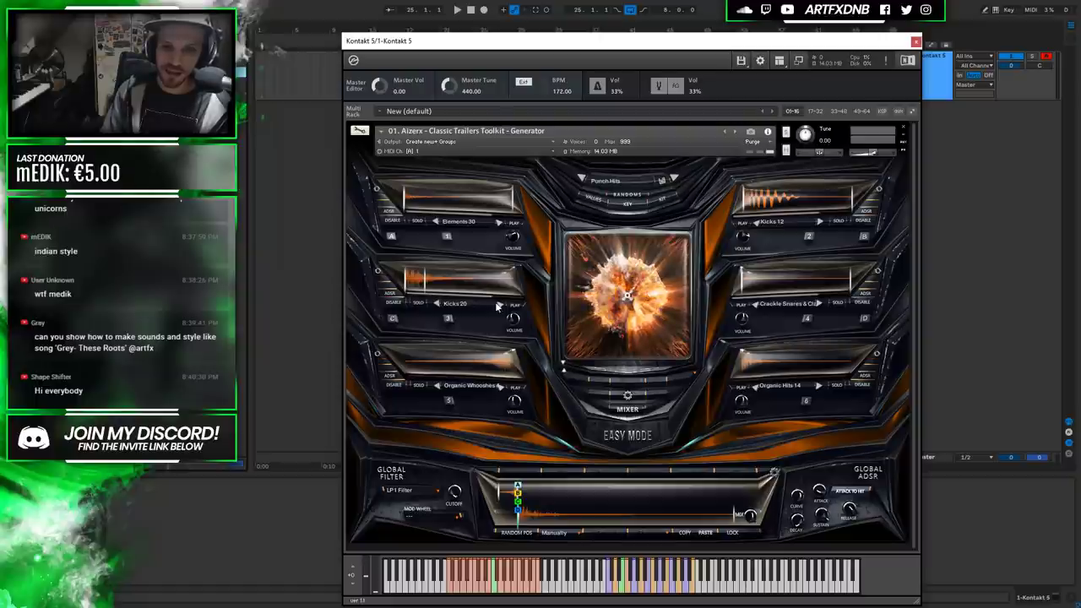
left_click(627, 435)
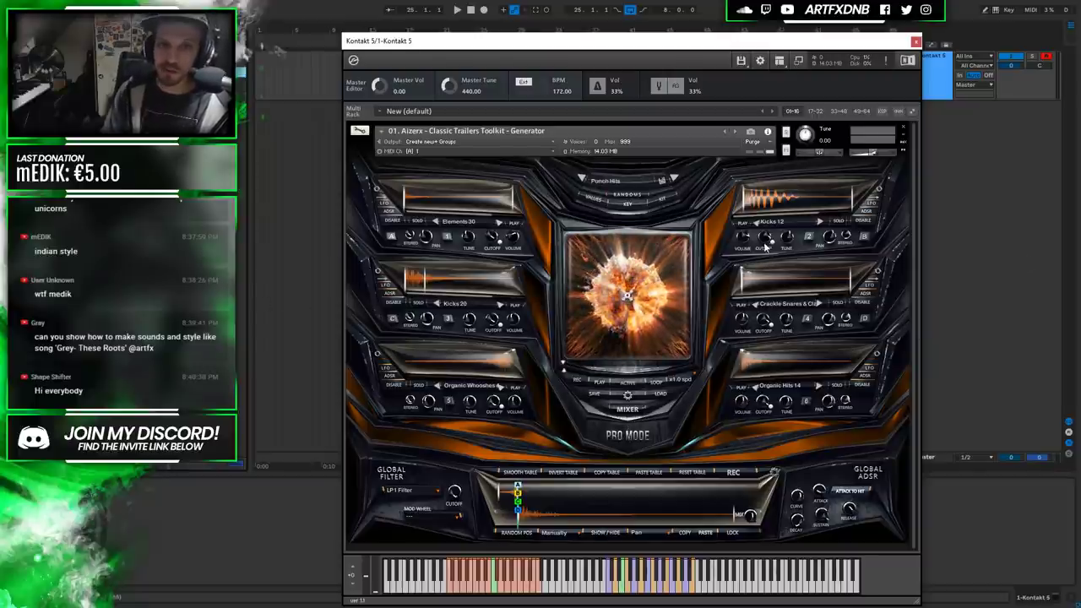
Hide Kontakt's Master editor, then shrink and reposition the window to fit the Generator interface.
left_click(778, 60)
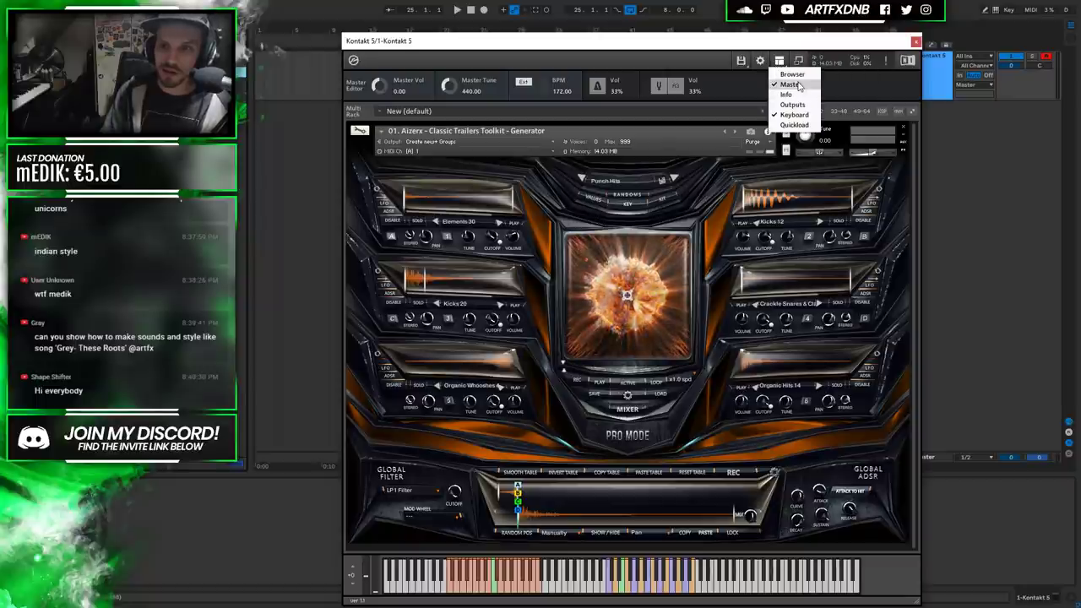
left_click(794, 85)
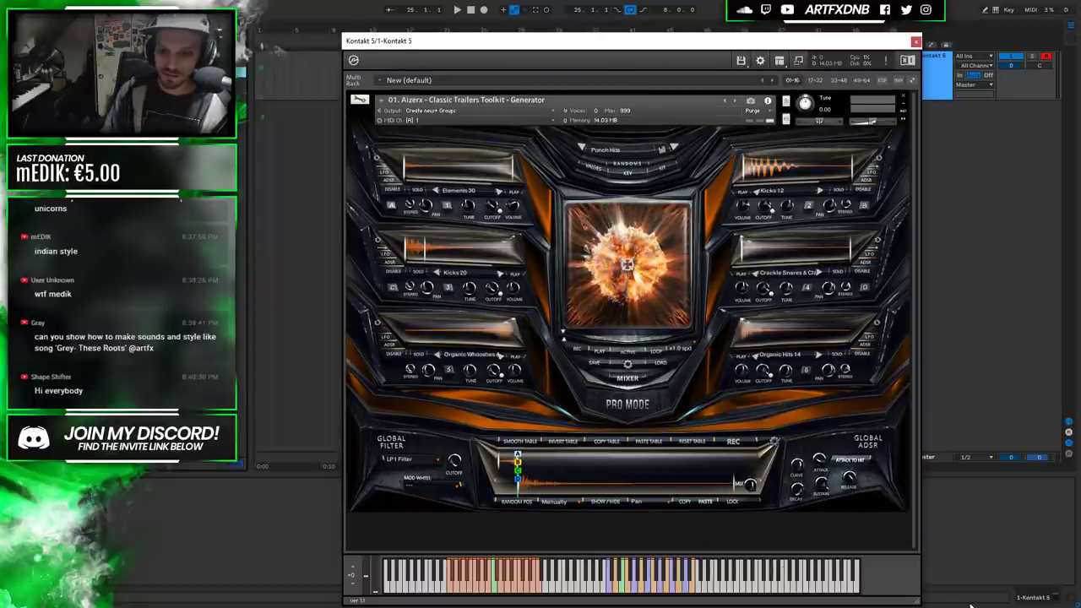
left_click_drag(921, 601, 938, 569)
mouse_move(793, 43)
left_mouse_down()
mouse_move(740, 39)
mouse_move(780, 45)
left_mouse_up()
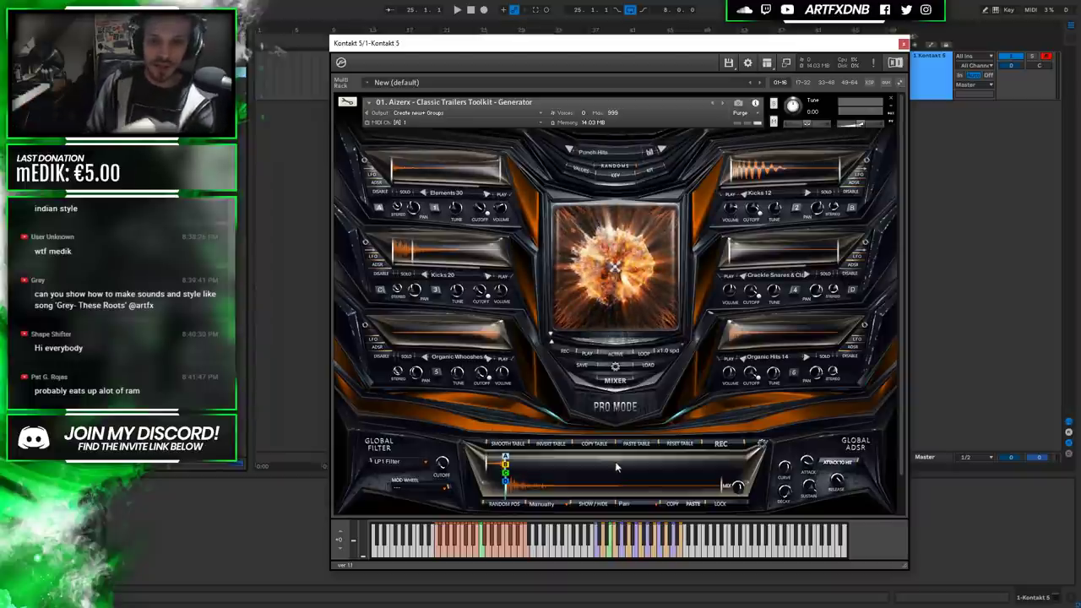
Audition the current hit on the keyboard and preview the Generator's six sound layers individually.
left_click(611, 555)
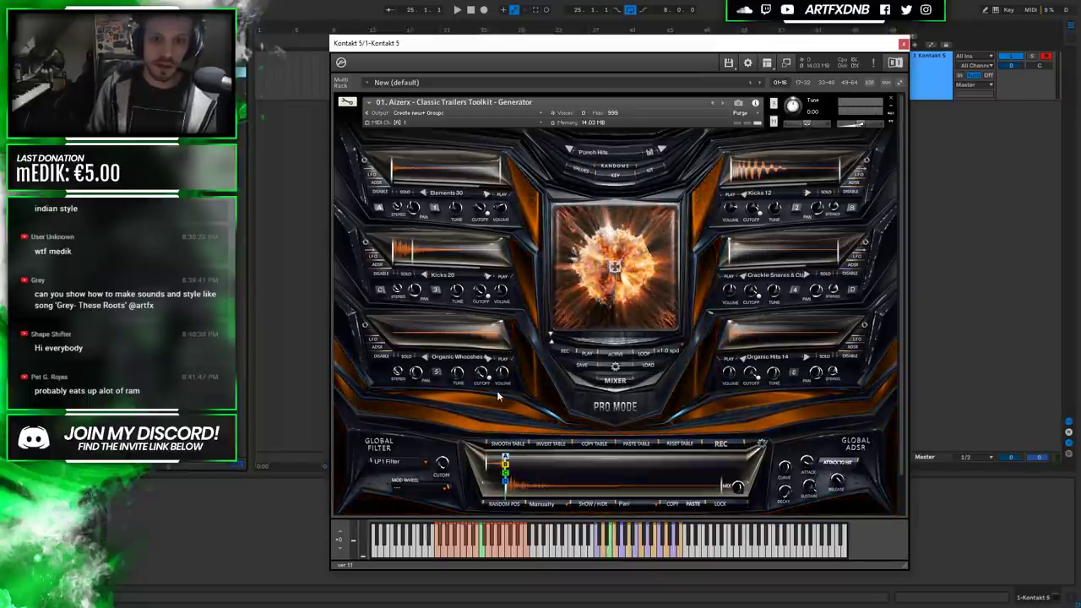
left_click(505, 361)
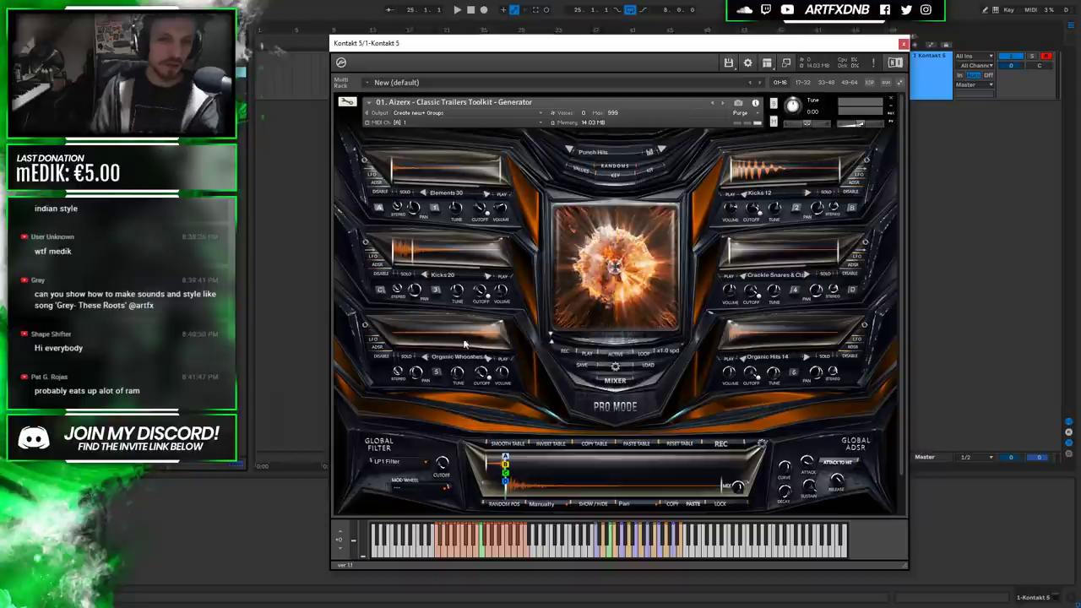
left_click(503, 358)
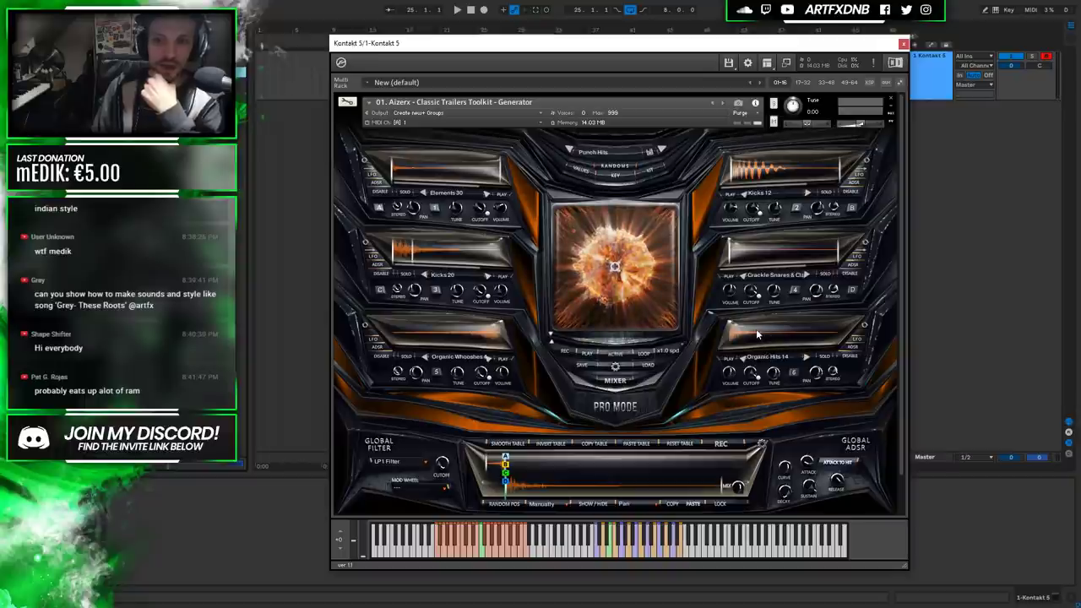
left_click(729, 362)
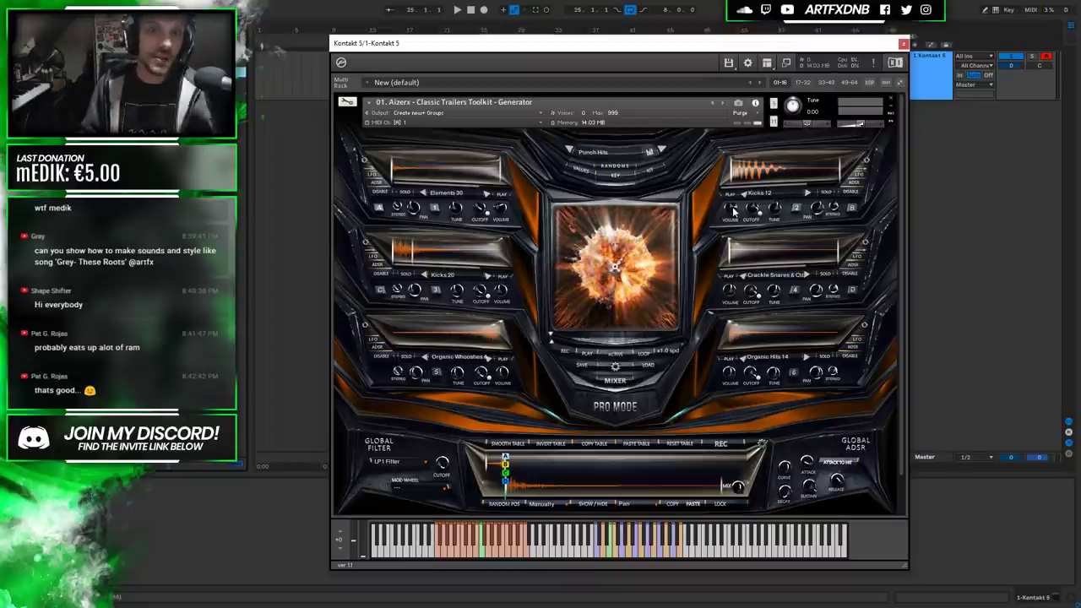
left_click(502, 195)
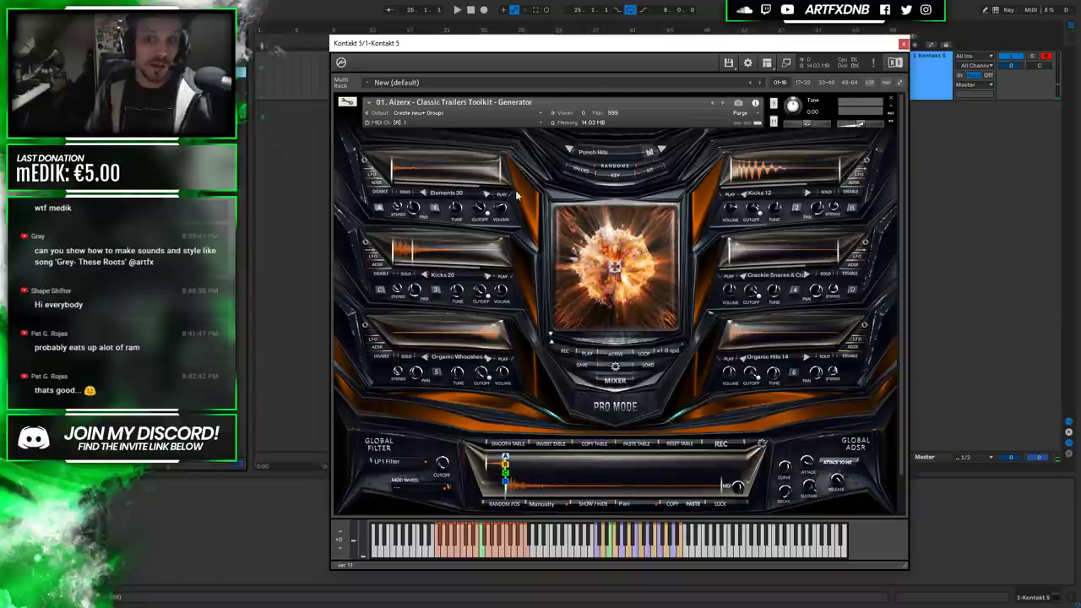
left_click(731, 197)
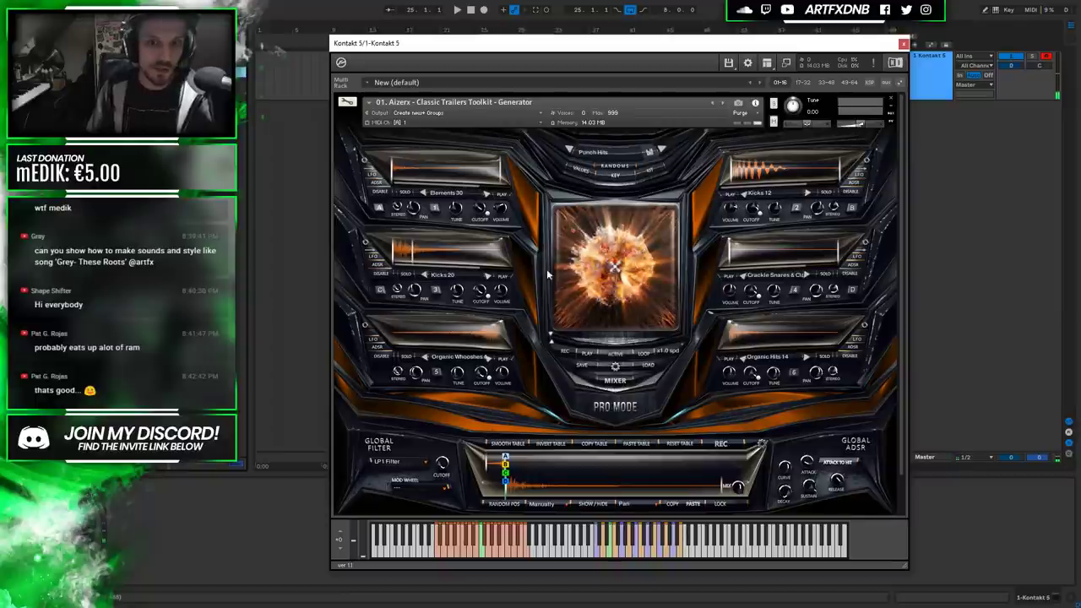
left_click(502, 278)
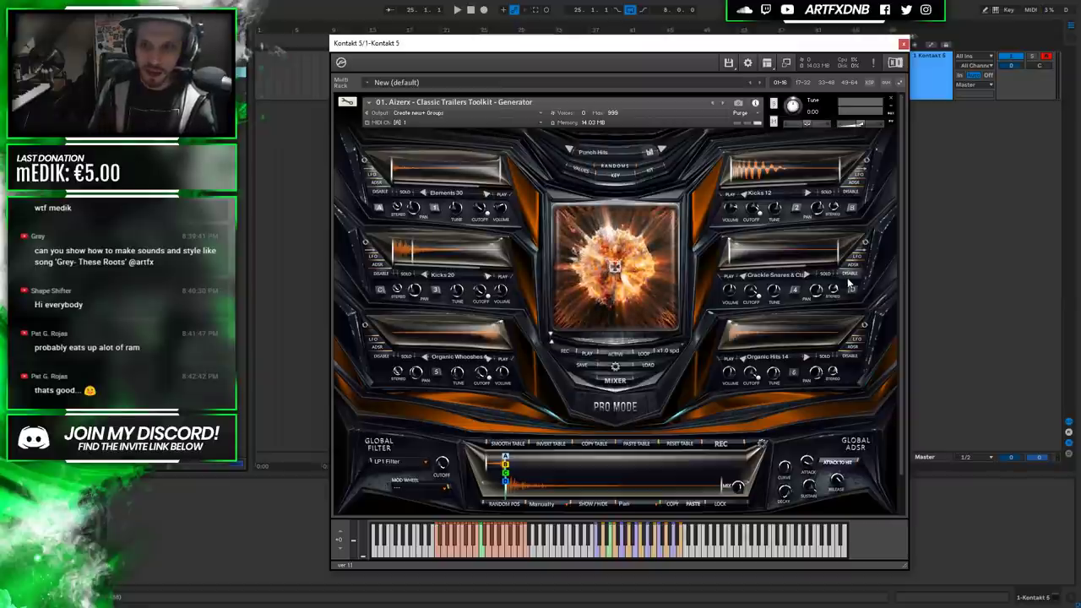
left_click(728, 277)
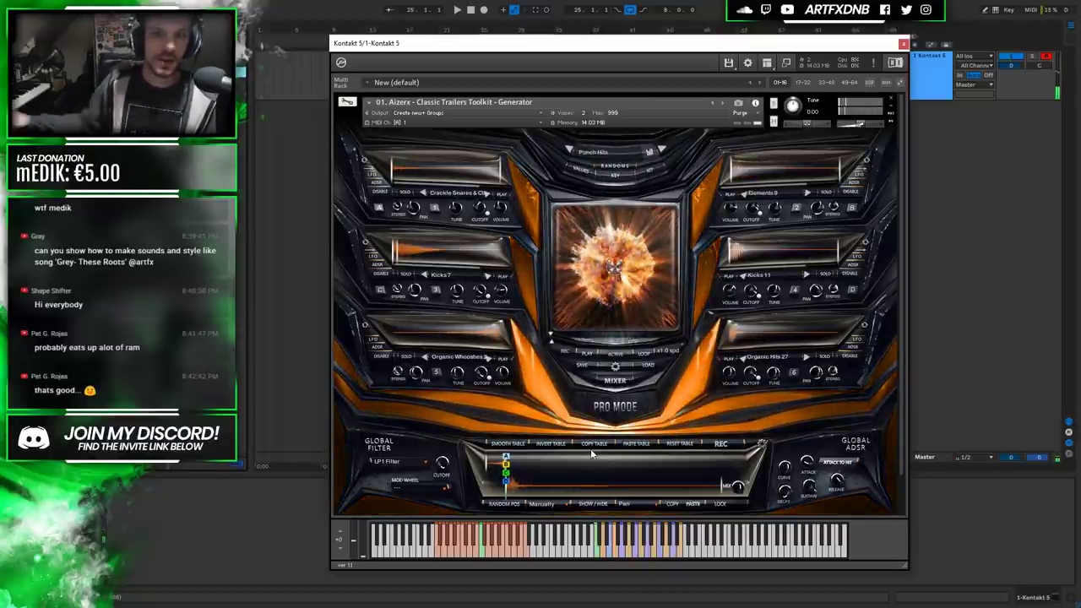
Enable all sample categories in the Generator's randomization settings, check the individual unit and Whoosh settings, and close them.
left_click(616, 178)
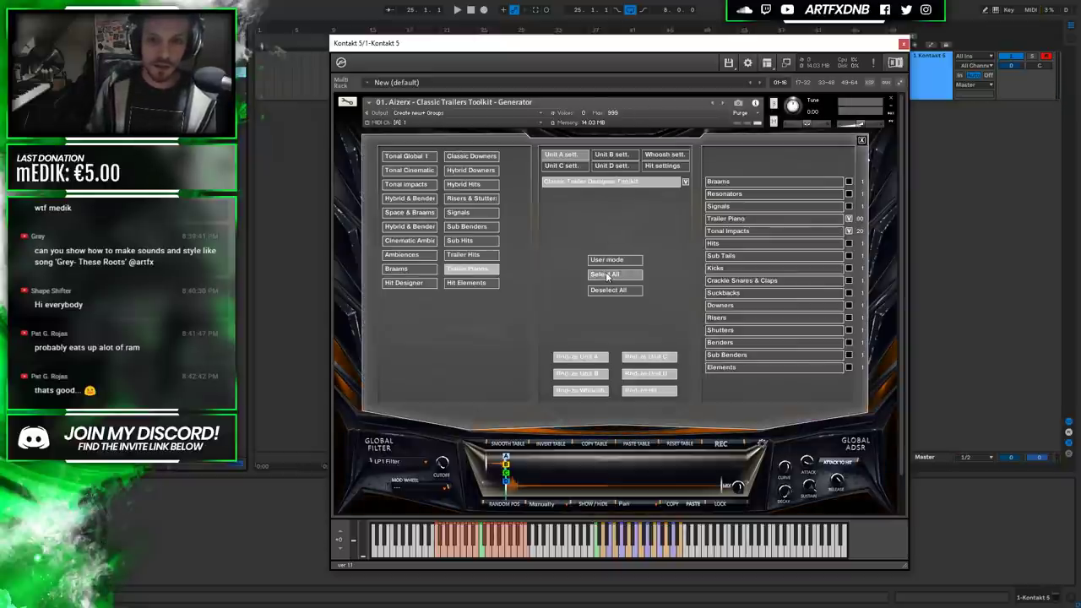
left_click(607, 275)
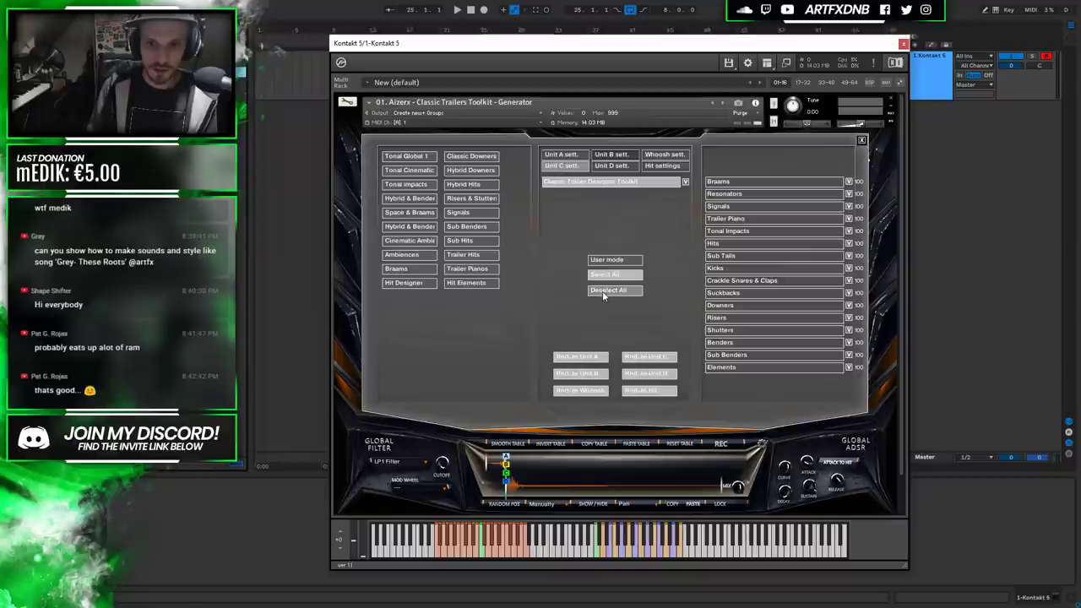
left_click(561, 155)
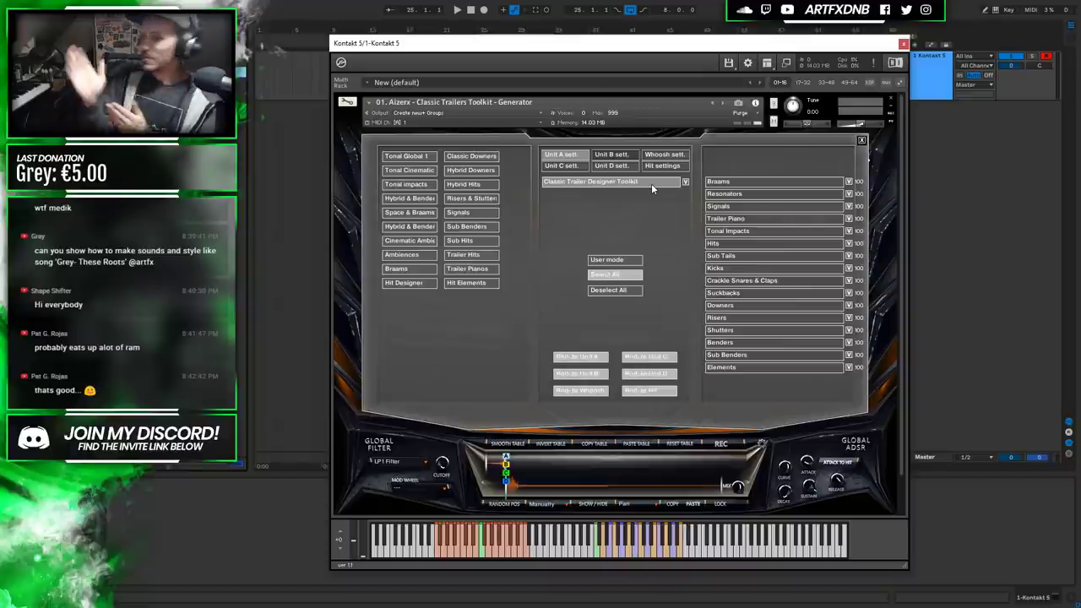
left_click(559, 166)
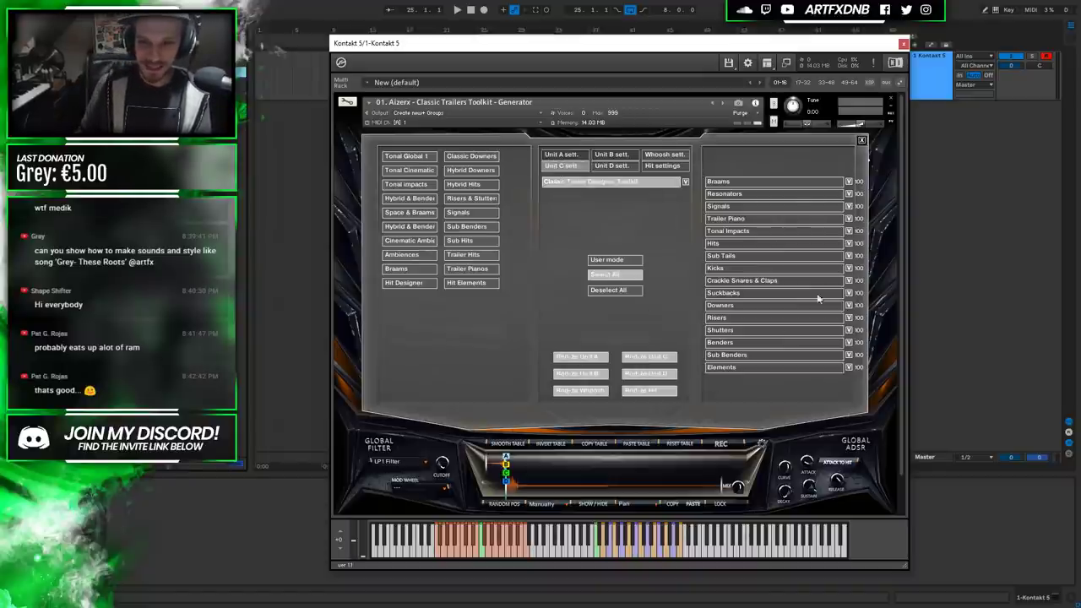
left_click(617, 166)
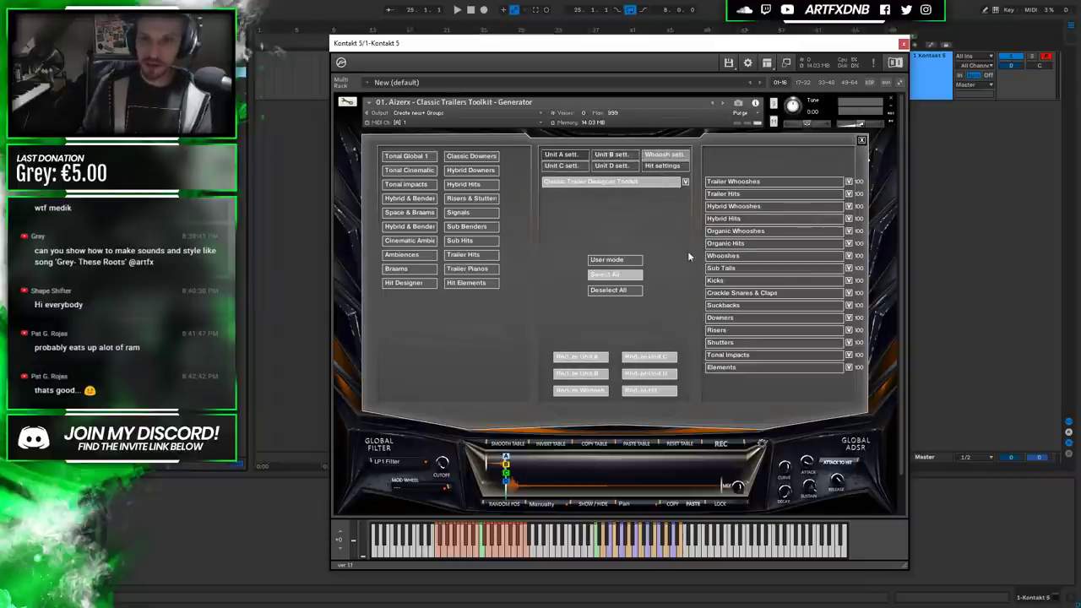
left_click(861, 140)
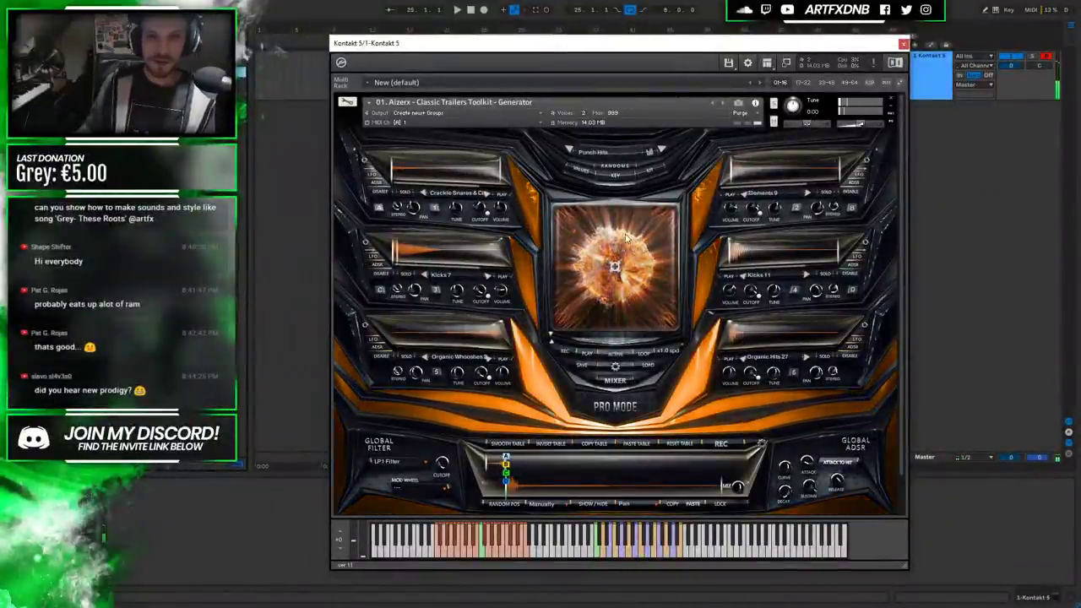
Randomize the sounds assigned to a key and audition the resulting combinations on the keyboard.
left_click(615, 176)
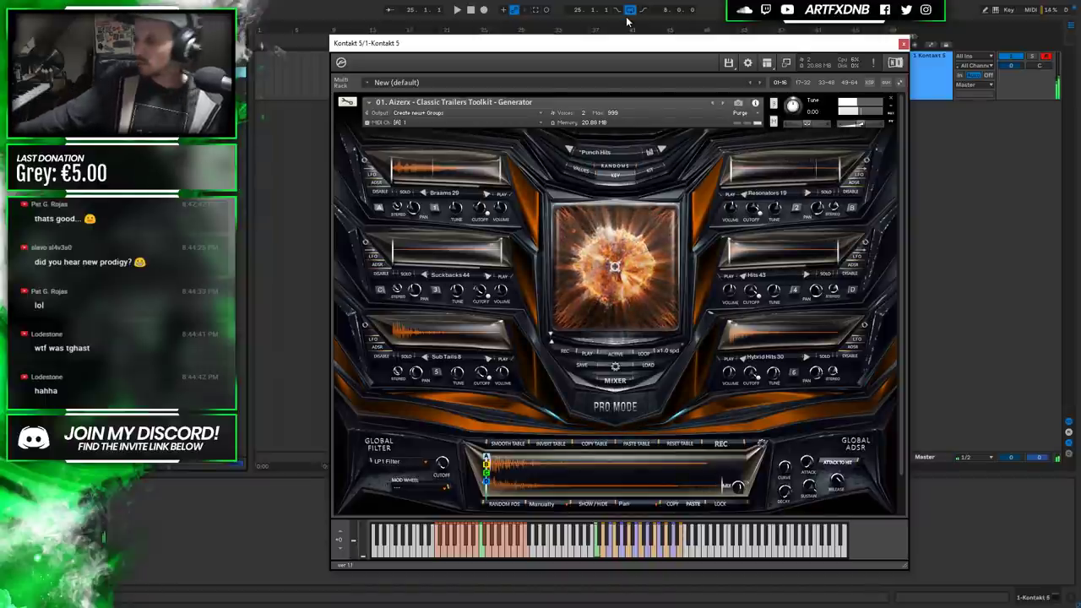
left_click(443, 553)
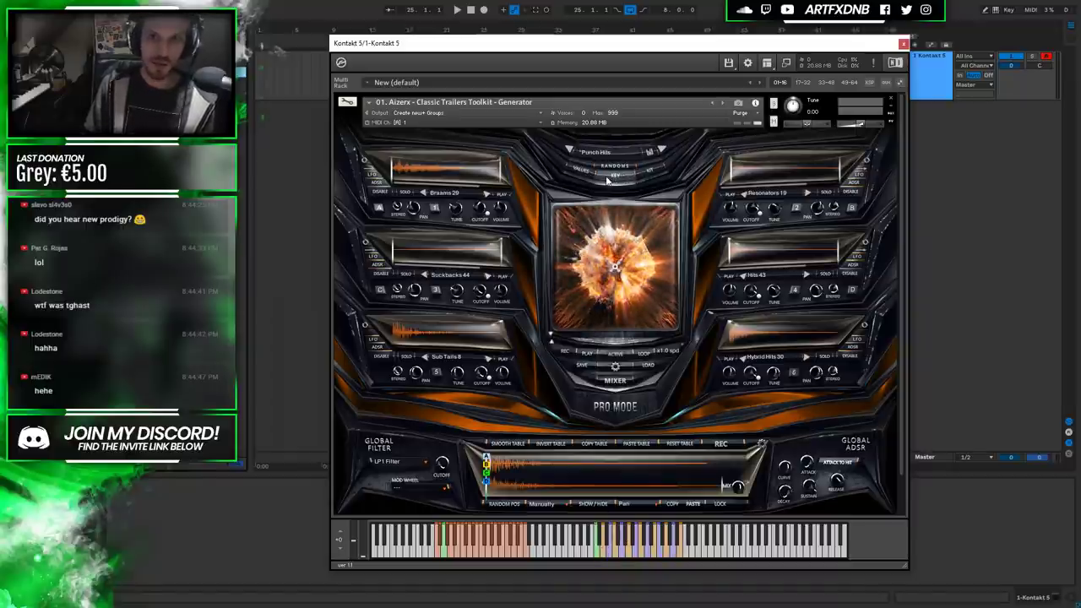
left_click(598, 551)
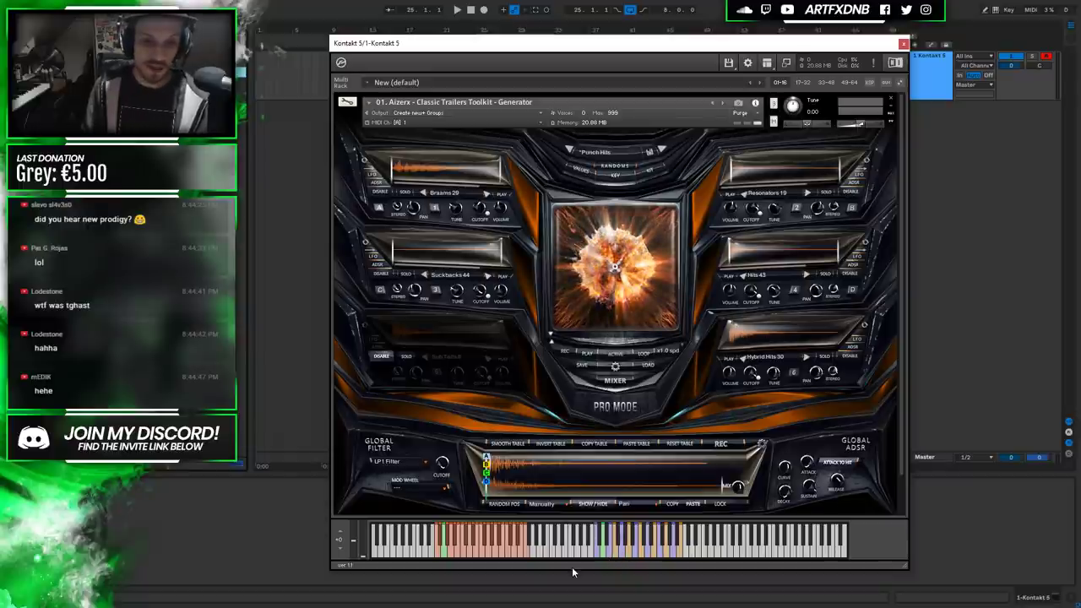
left_click(622, 180)
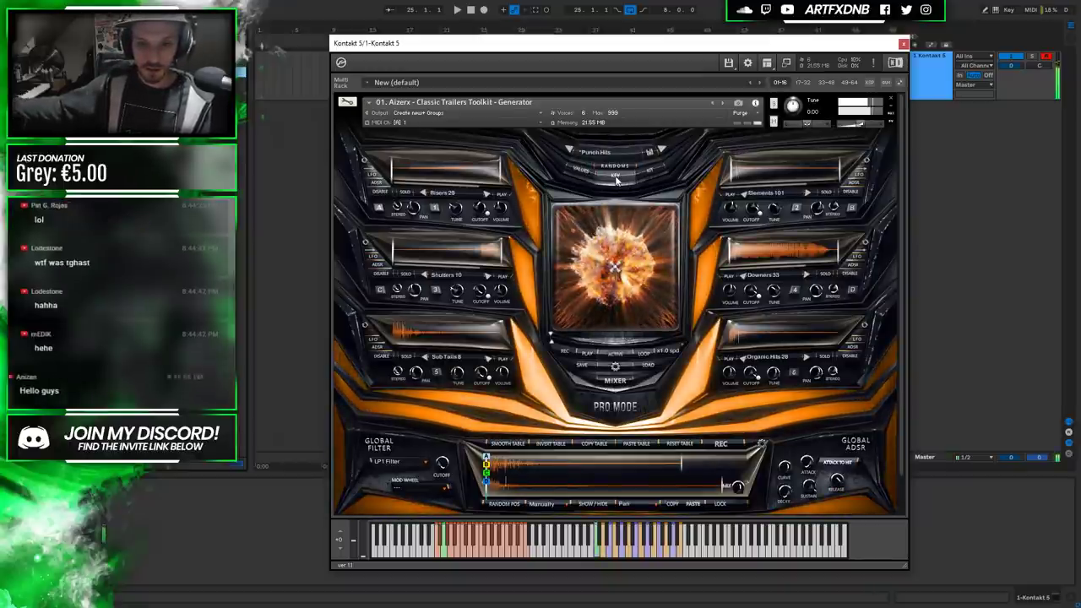
Load the "Organic Hits" preset from the Trailer Hits Tools category and audition it.
left_click(628, 146)
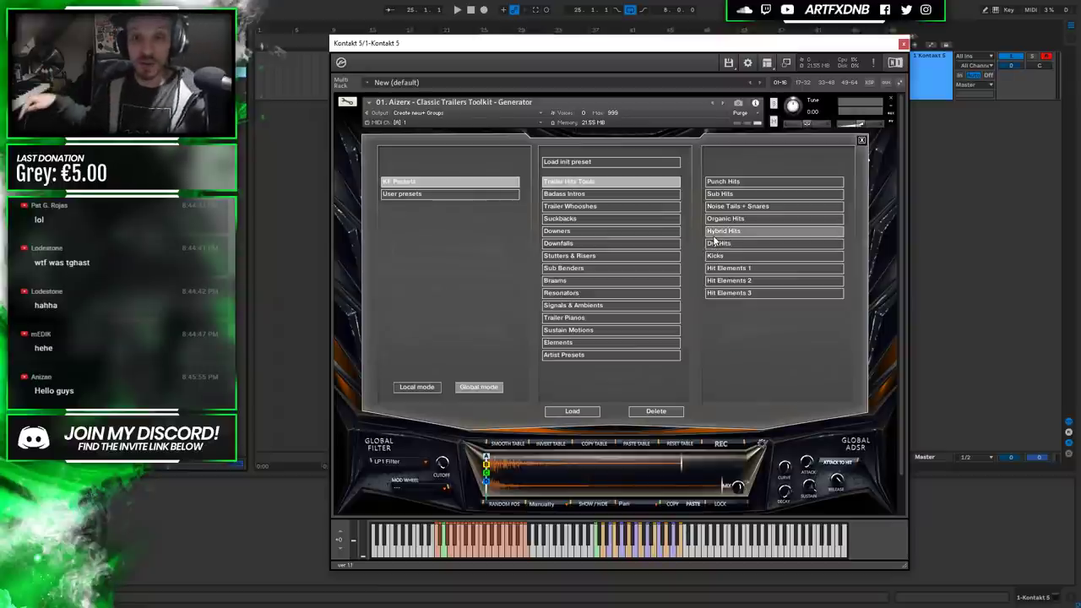
left_click(764, 219)
left_click(569, 413)
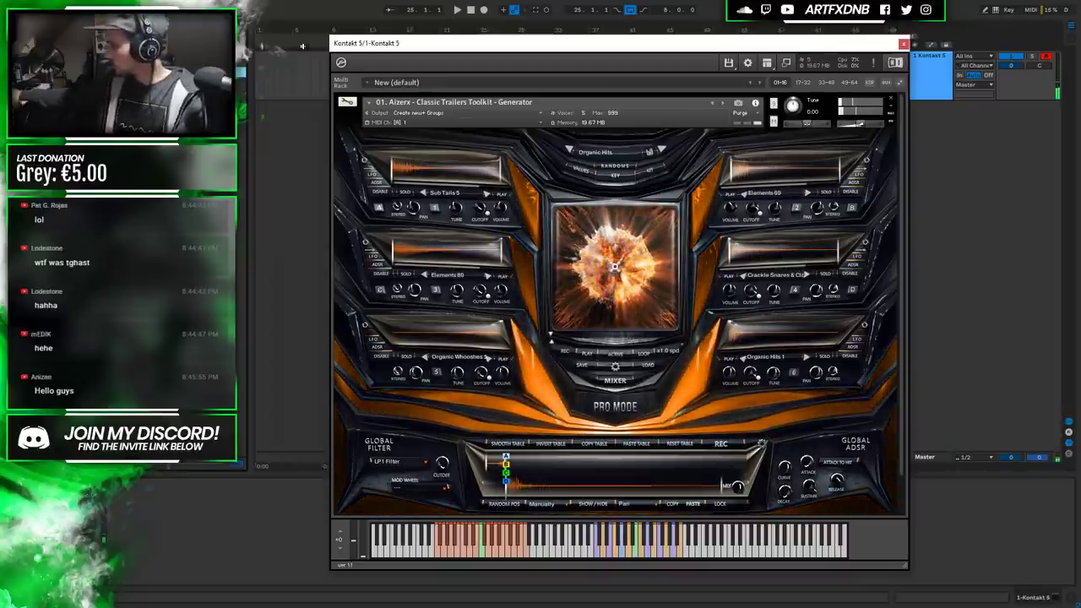
Load the "Benders + Resonators" preset from the Badass Intros category.
left_click(600, 155)
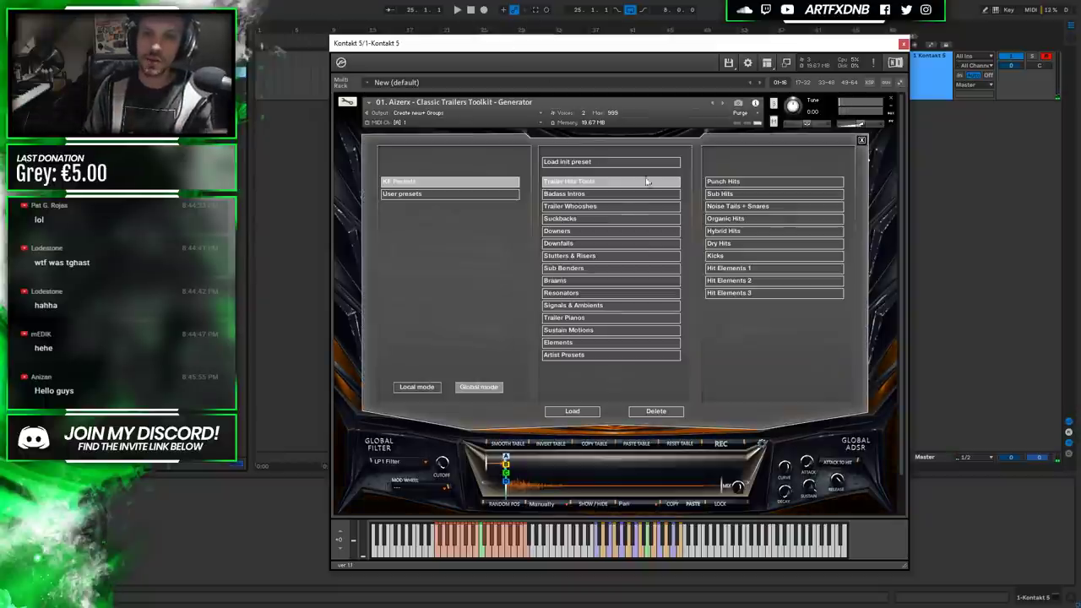
left_click(581, 194)
left_click(746, 182)
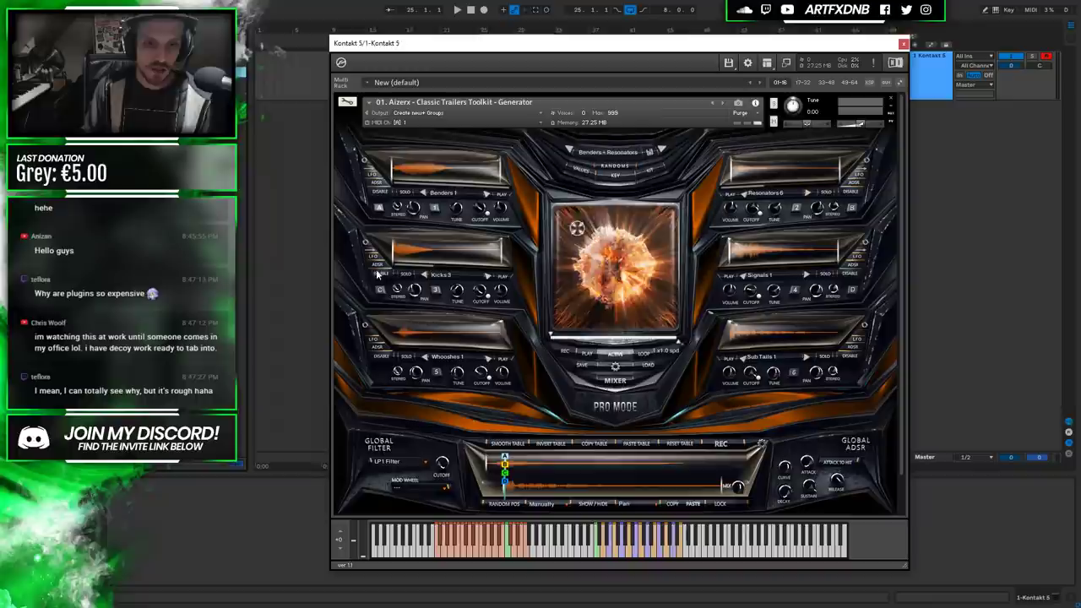
Audition the different key combinations of the loaded "Benders + Resonators" preset.
left_click(636, 260)
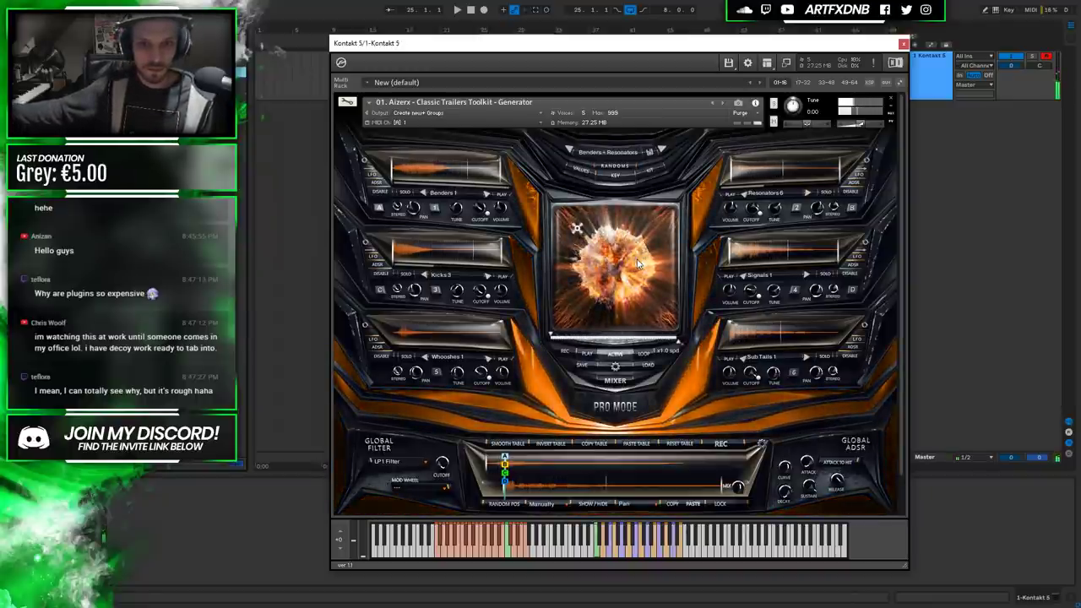
left_click(637, 264)
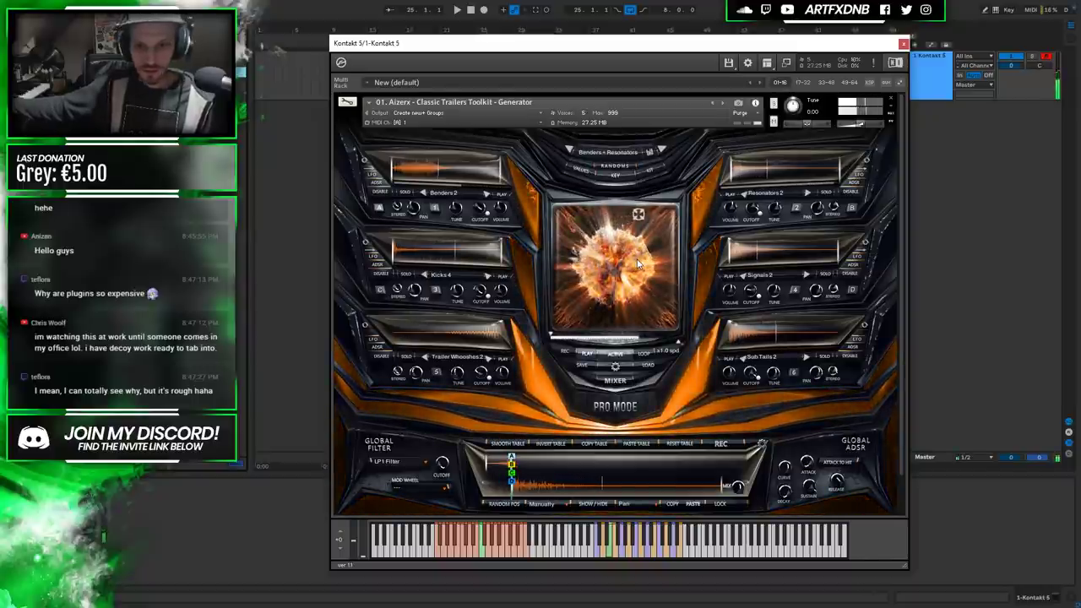
left_click(637, 265)
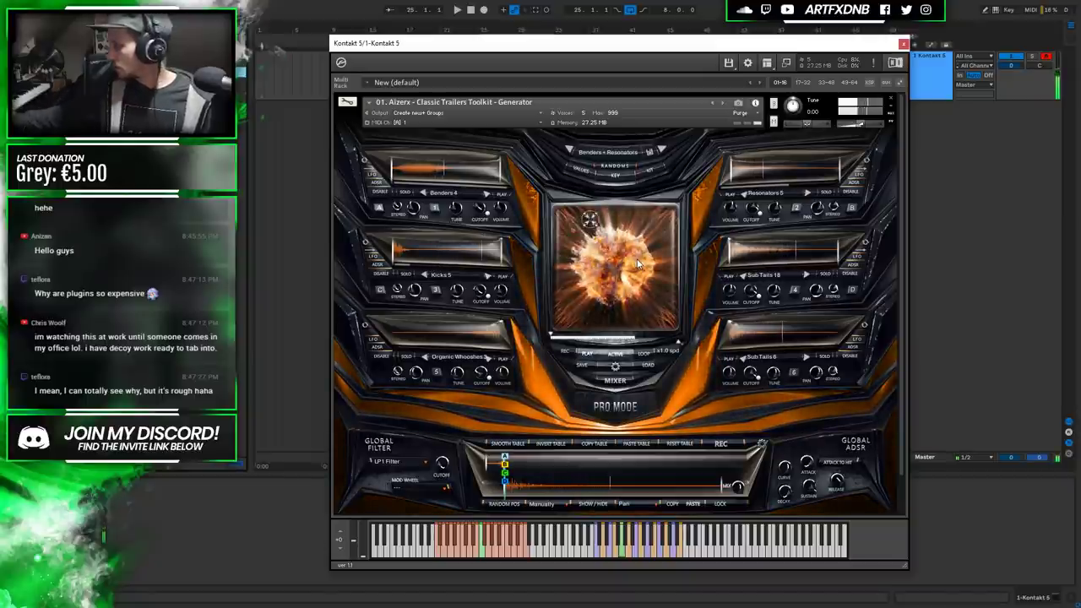
left_click(637, 264)
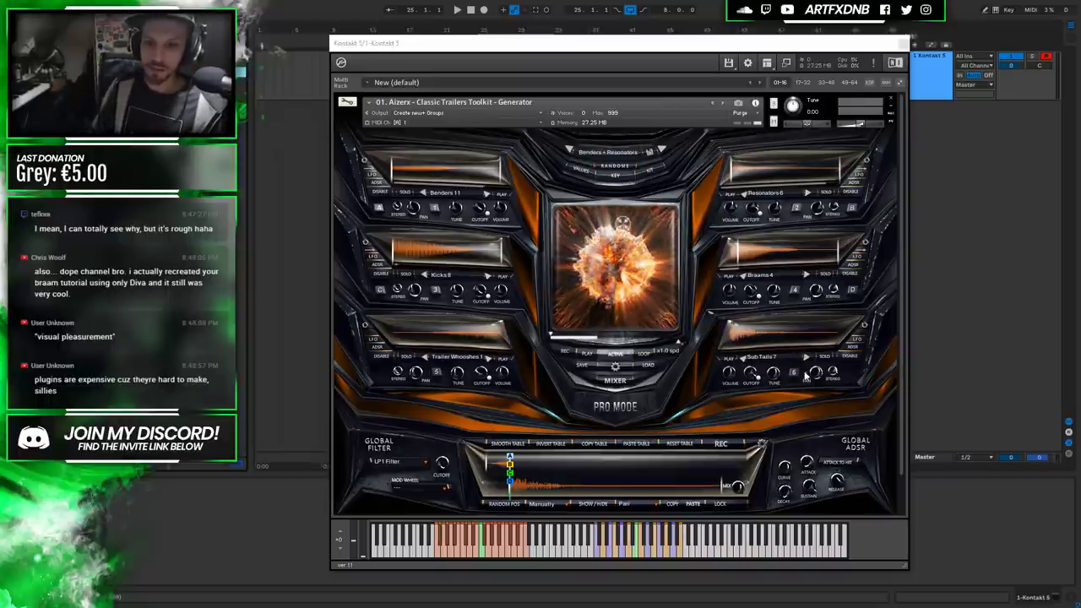
left_click(902, 204)
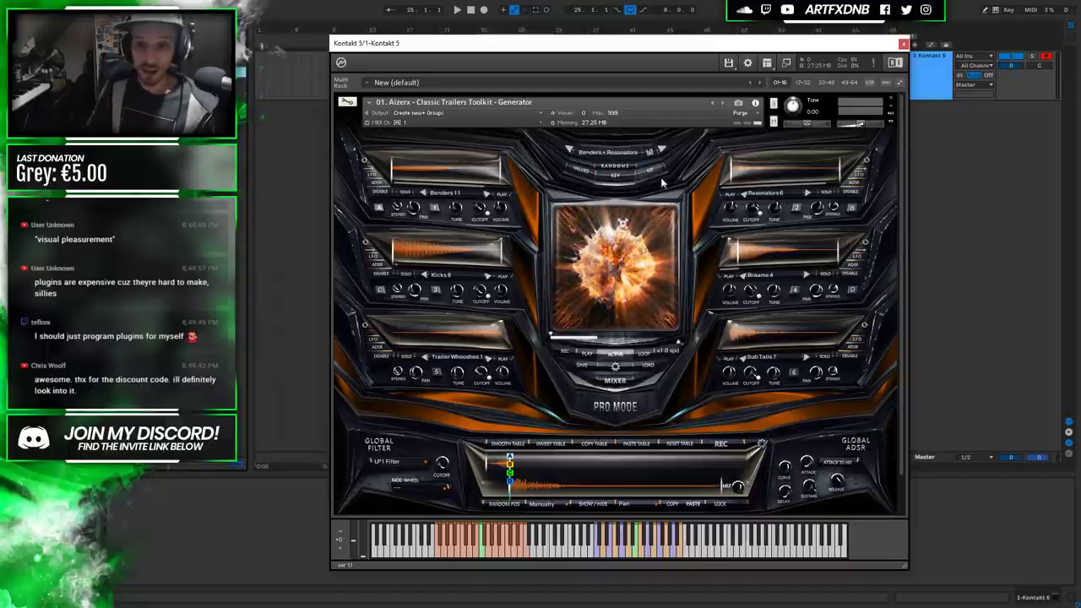
Load the "Angry Braams" preset from the Badass Intros category and audition it.
left_click(615, 152)
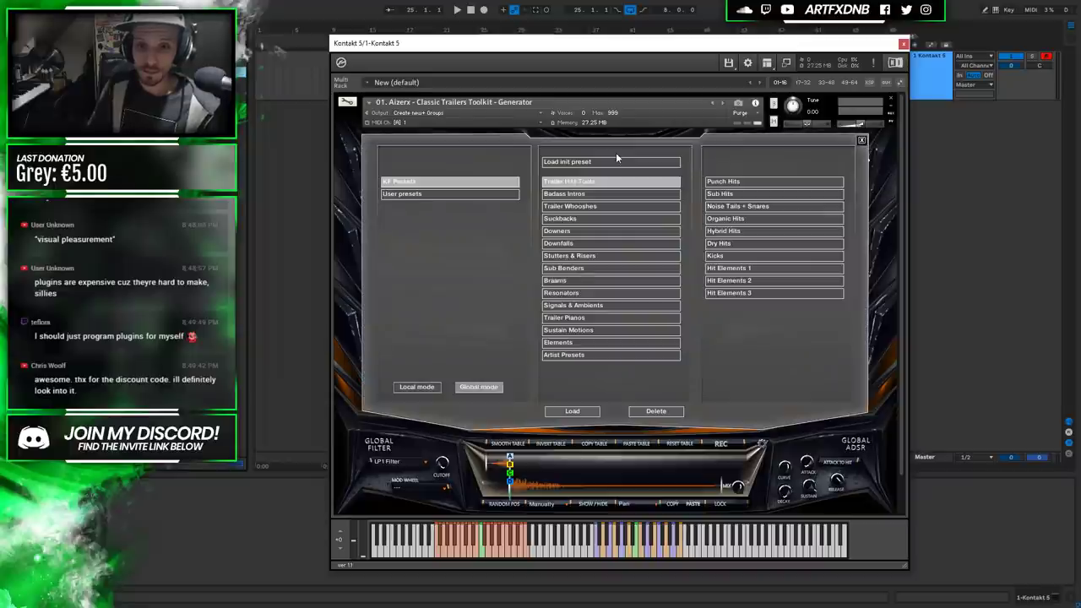
left_click(582, 194)
left_click(729, 206)
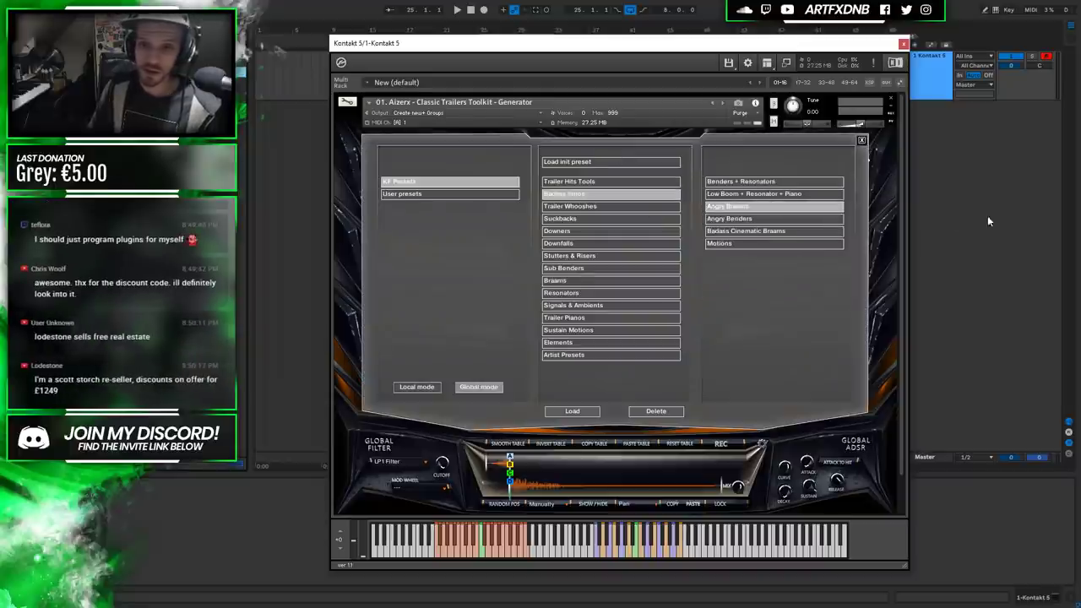
left_click(573, 411)
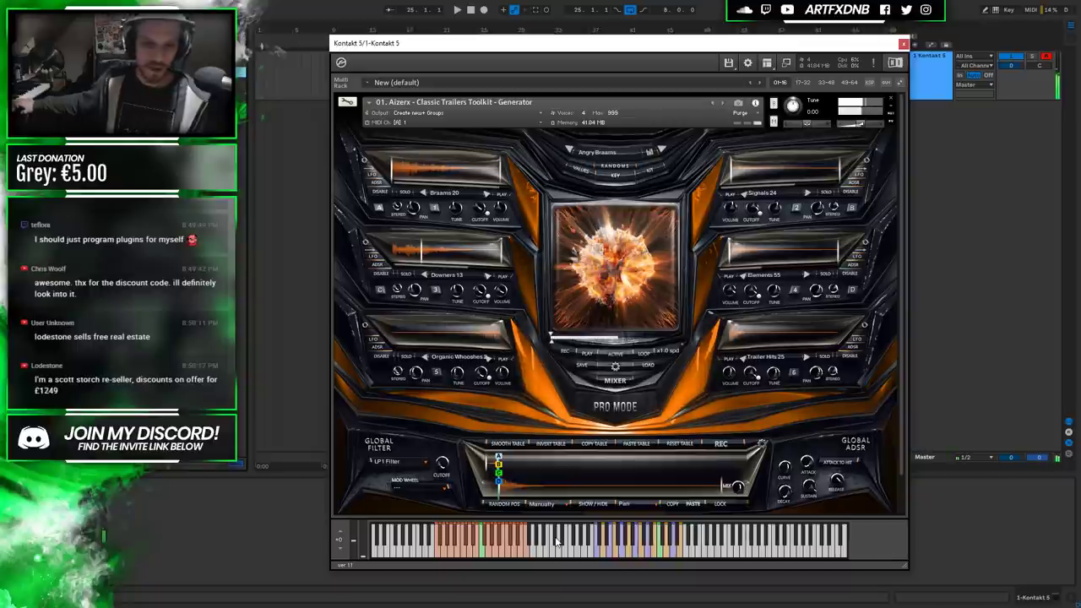
Load the "Badass Cinematic Braams" preset from the Badass Intros category and audition its key combinations.
left_click(624, 159)
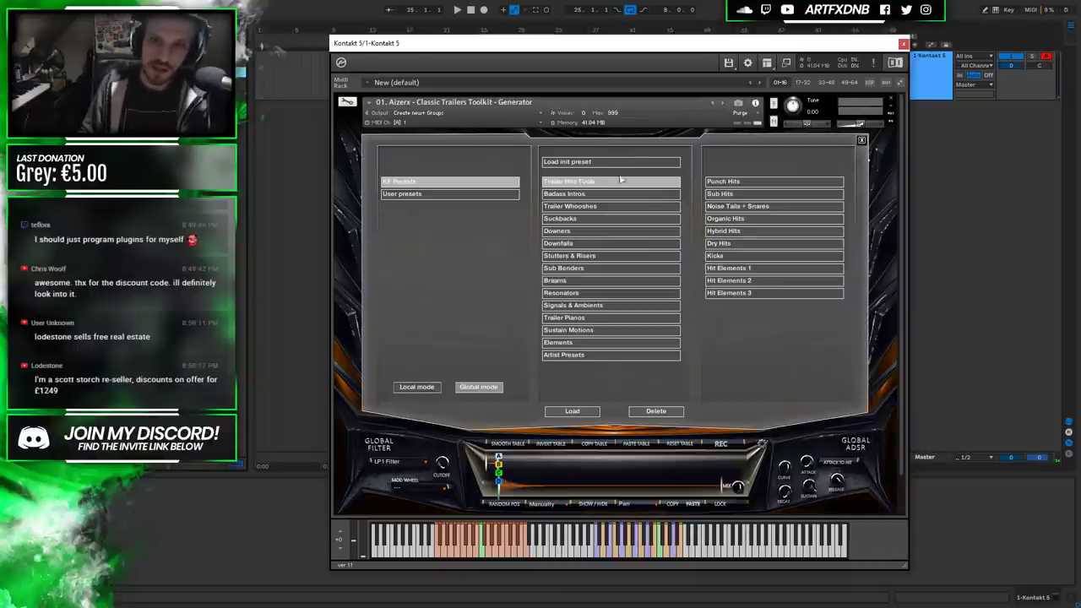
left_click(575, 195)
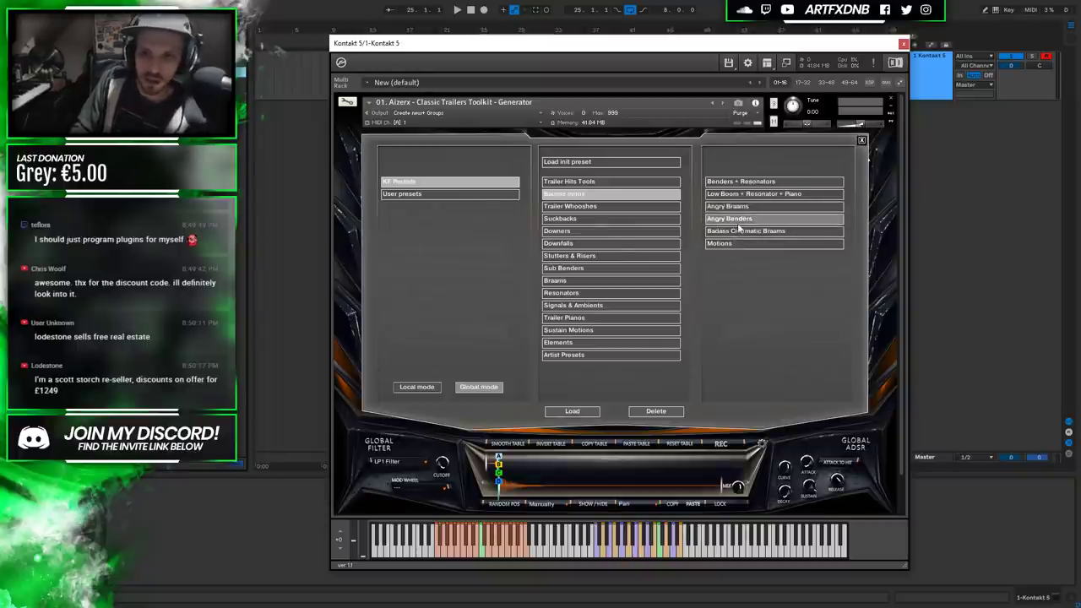
left_click(730, 234)
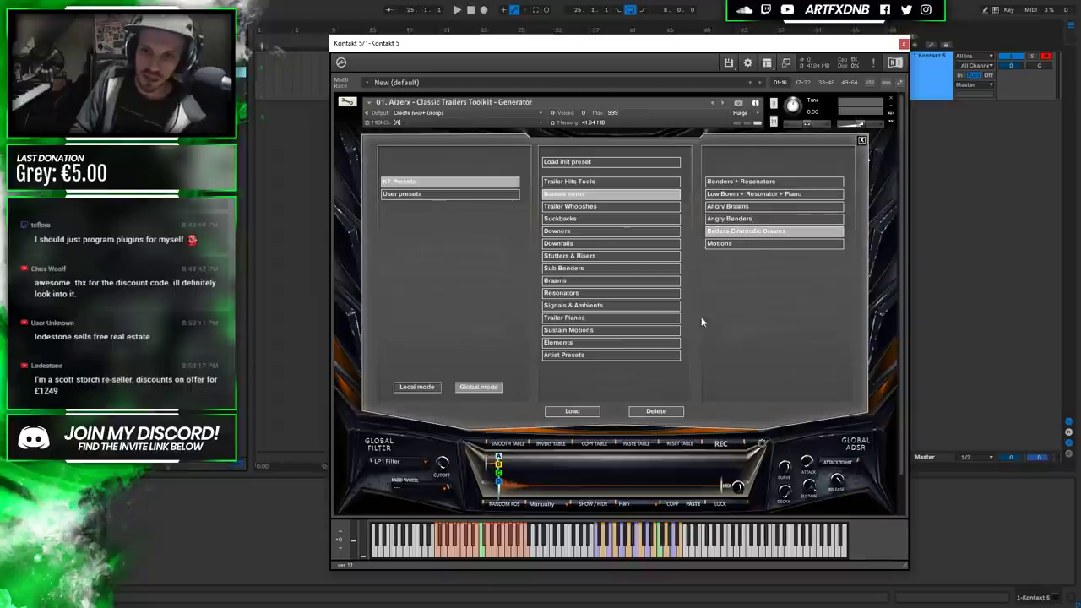
left_click(572, 411)
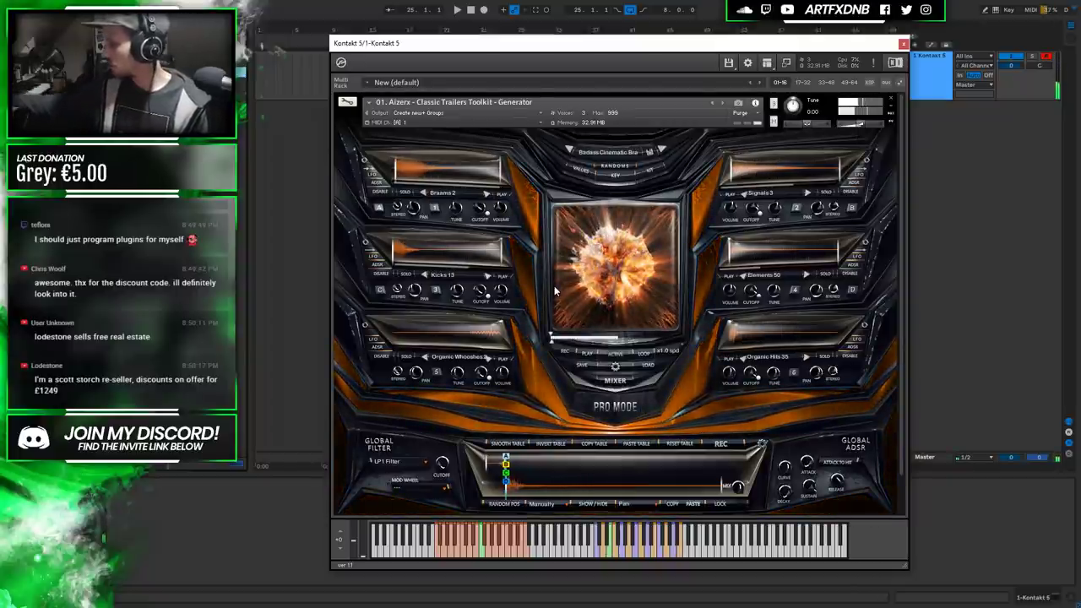
left_click(554, 290)
left_click(554, 286)
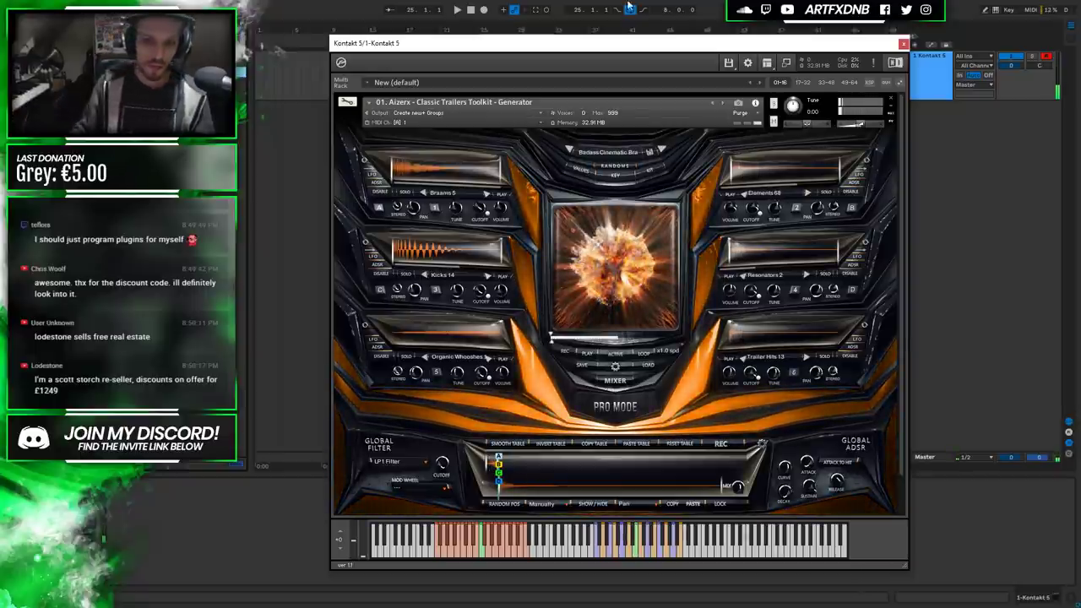
Load the "Cyberpunch 3088" preset from the Artist Presets category.
left_click(618, 155)
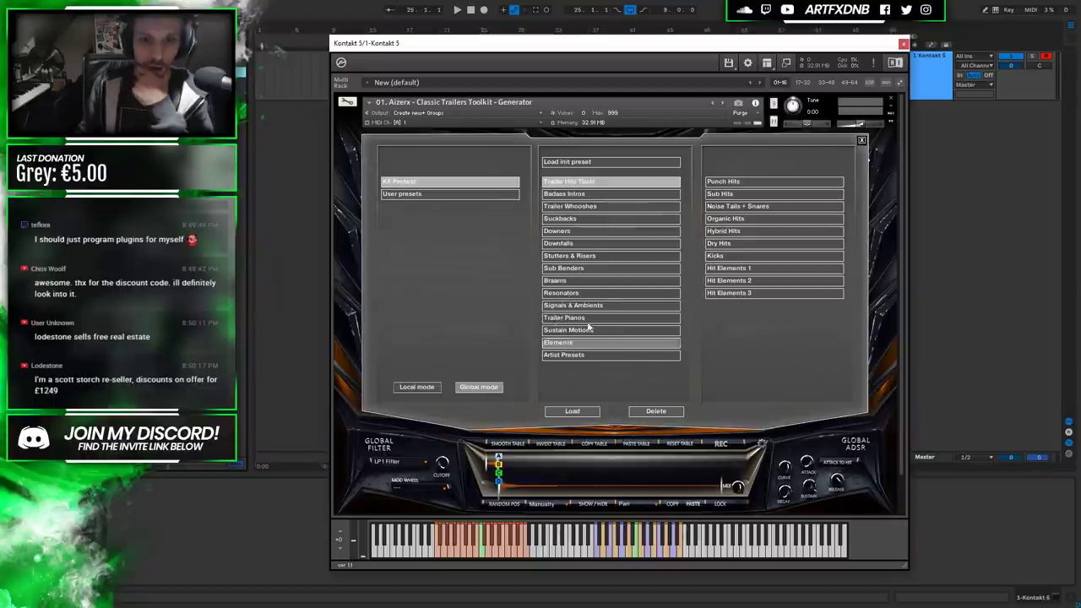
left_click(629, 355)
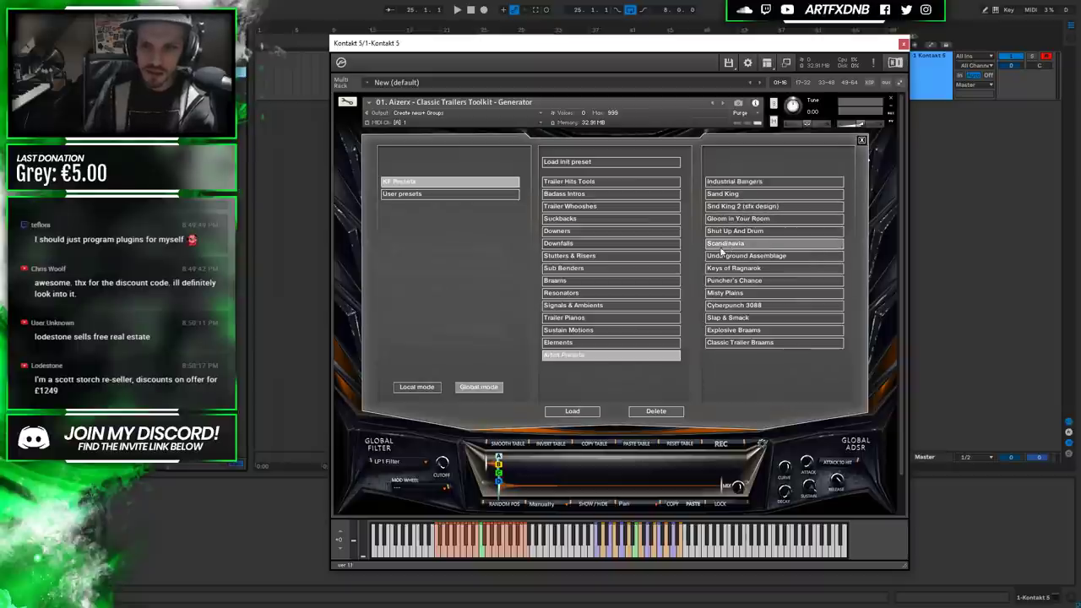
left_click(735, 307)
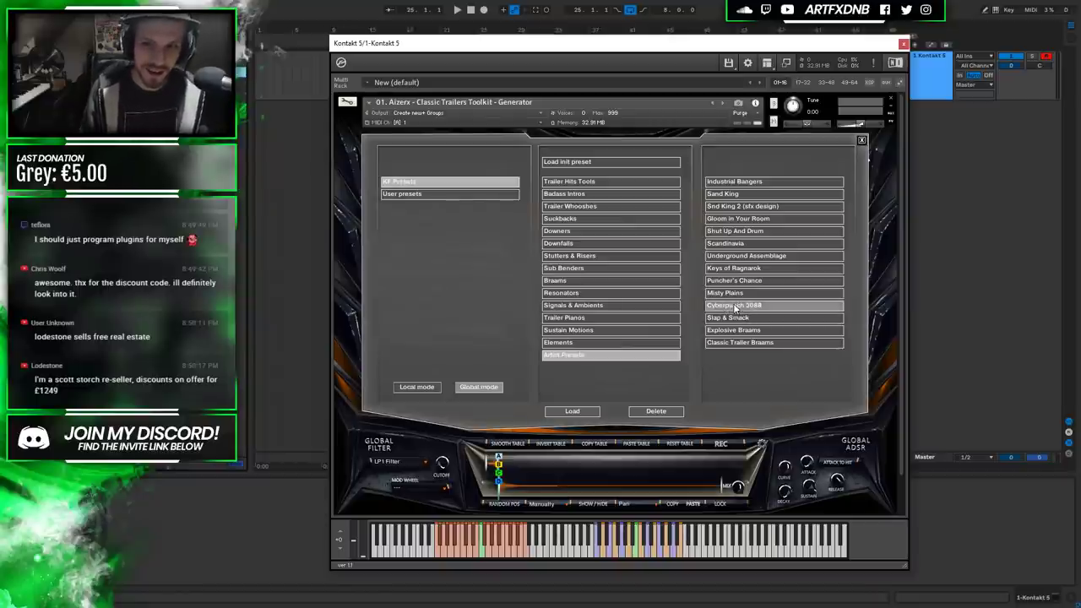
left_click(593, 410)
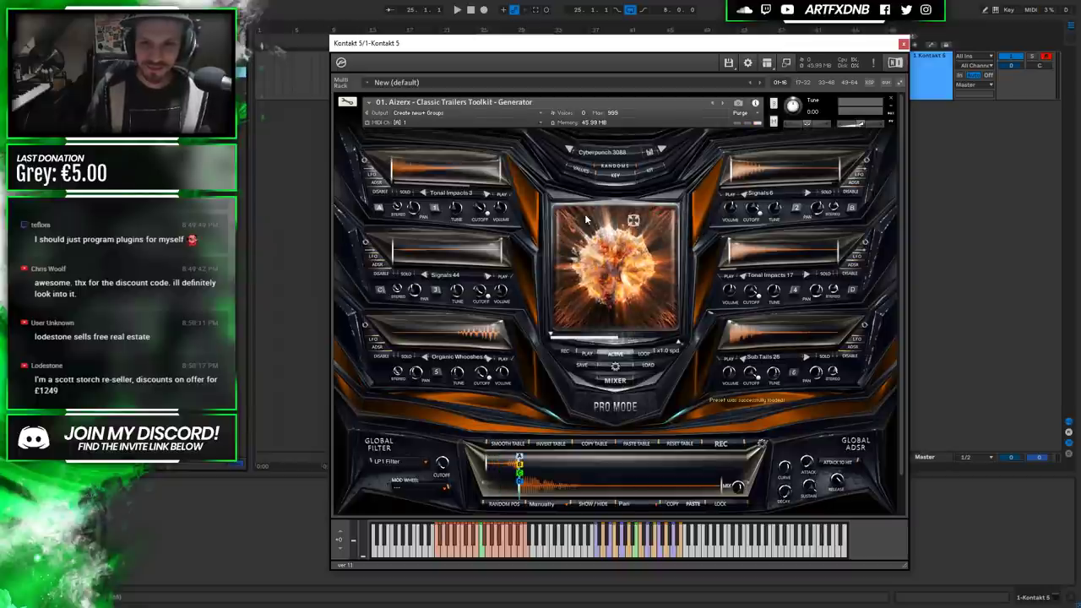
Audition the Cyberpunch 3088 key combinations and try recording a movement on the central XY pad.
left_click(585, 220)
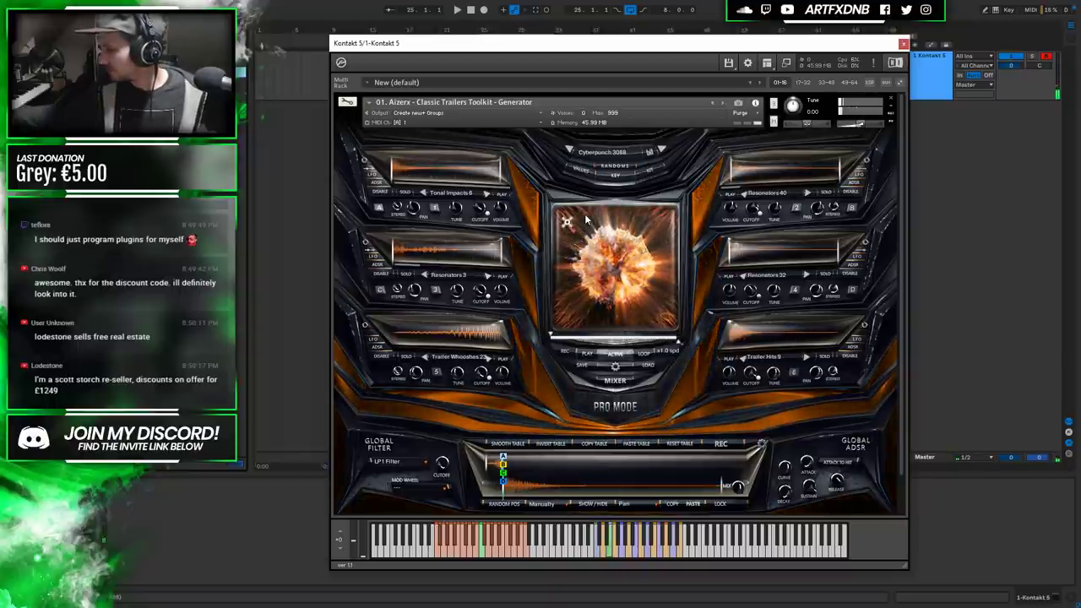
left_click(585, 220)
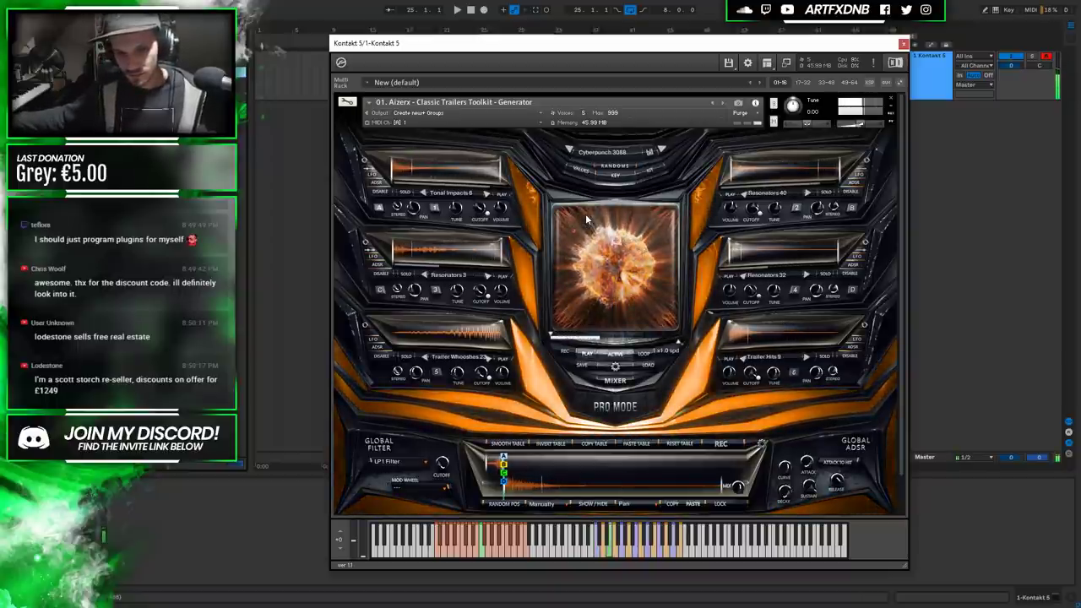
left_click(585, 220)
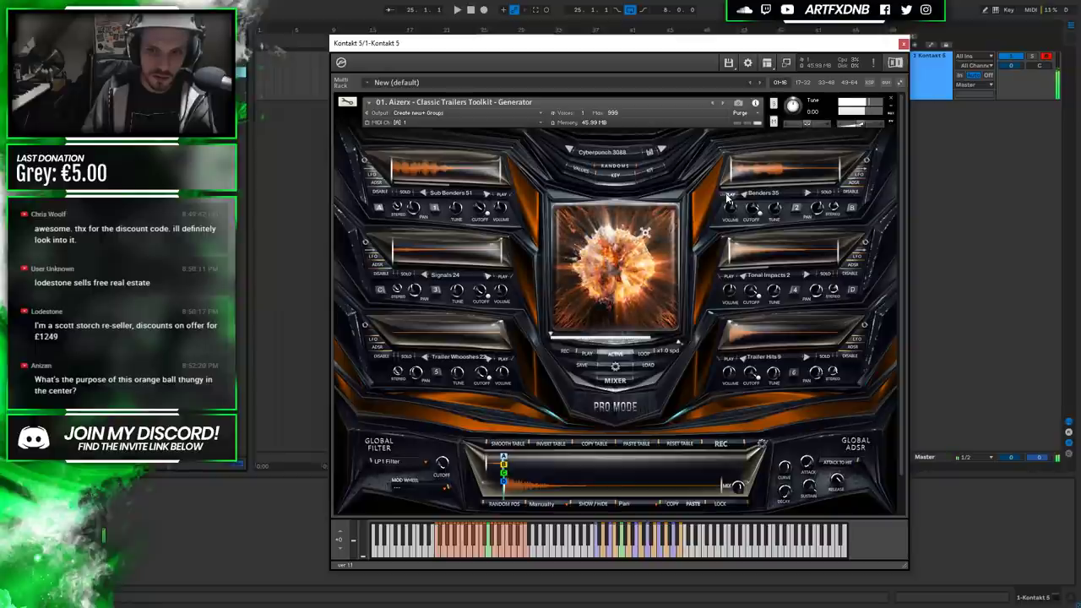
left_click(567, 228)
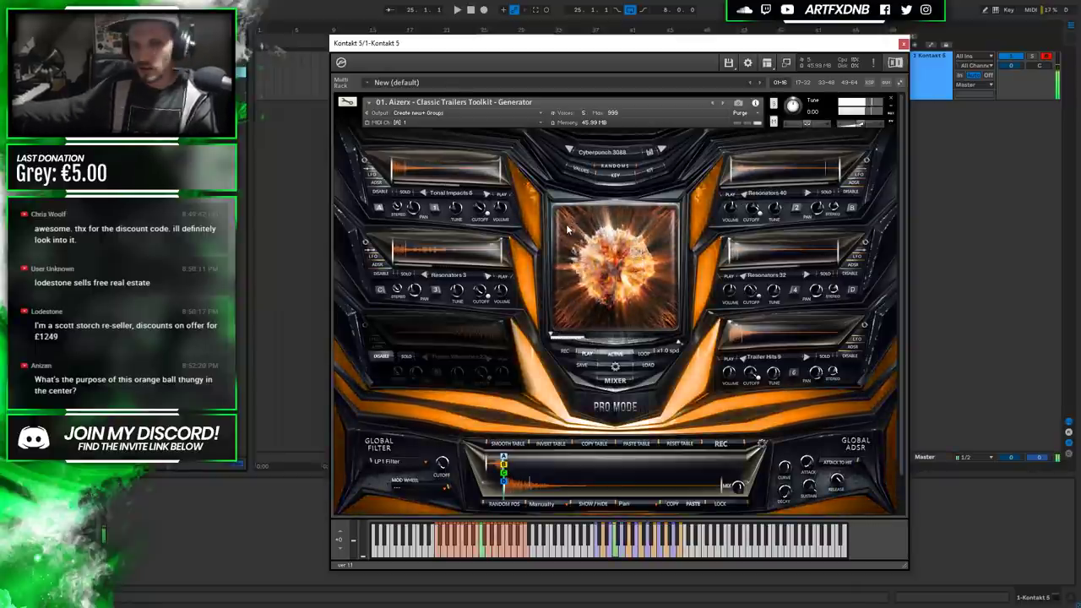
left_click(567, 228)
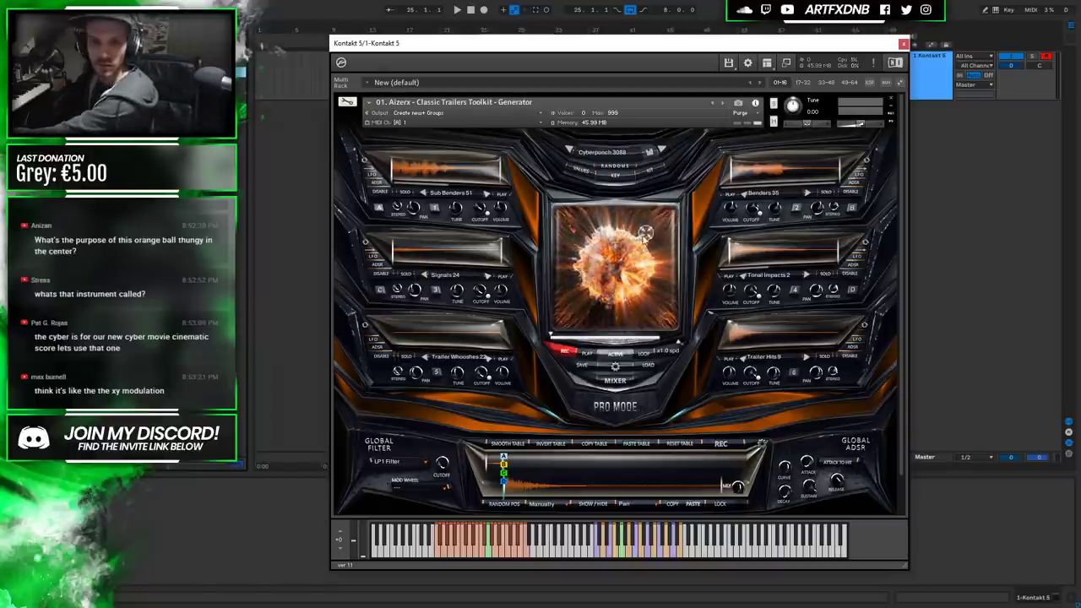
left_click(649, 241)
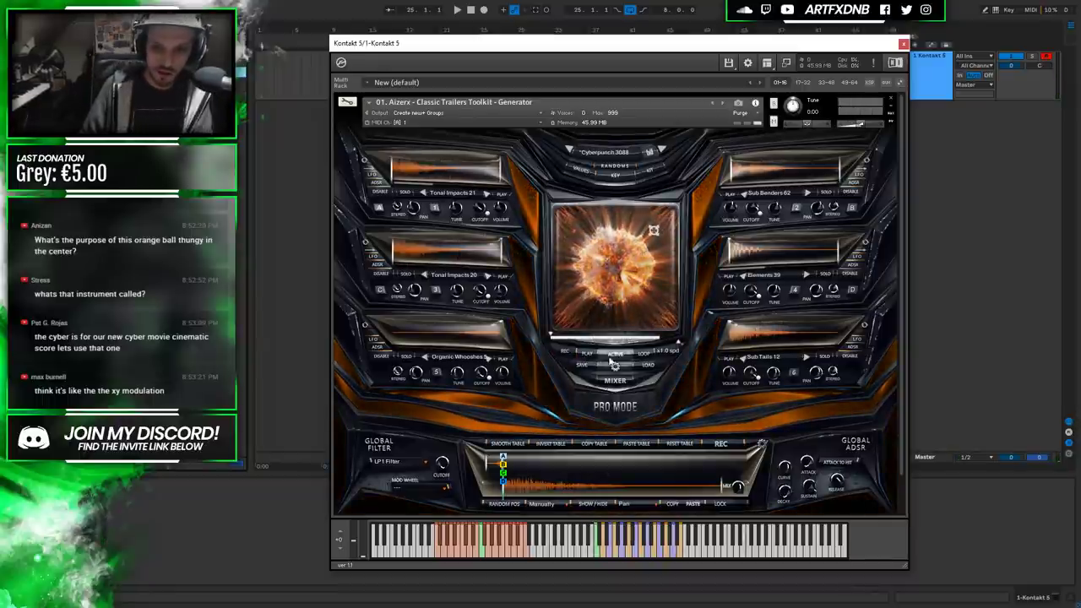
left_click(640, 295)
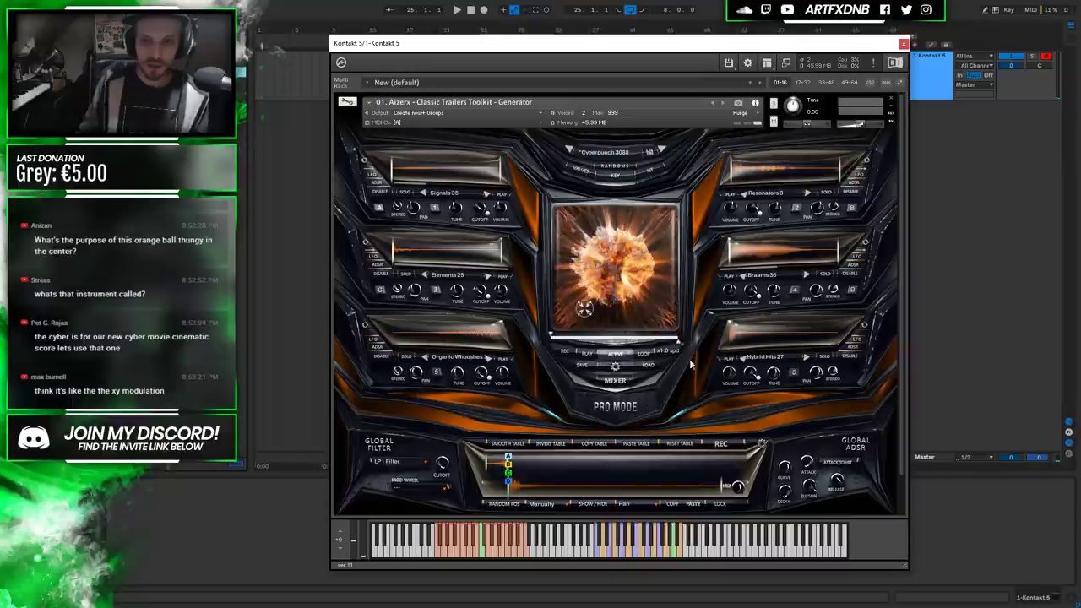
Load the "Hybrid 1" preset from the Downfalls category and audition its combinations and the Braams 4 layer on its own.
left_click(610, 157)
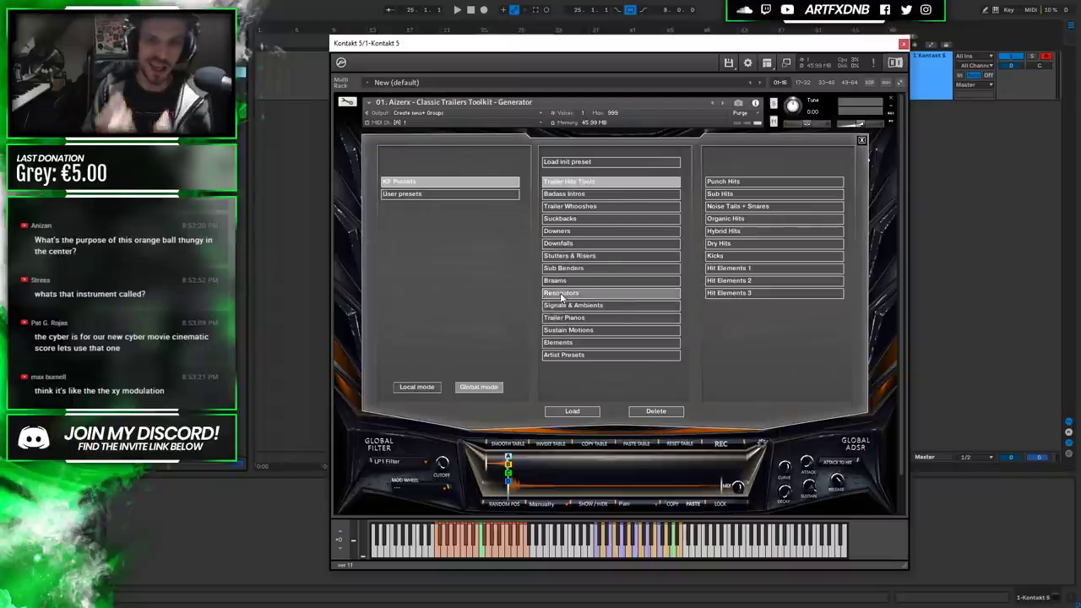
left_click(557, 244)
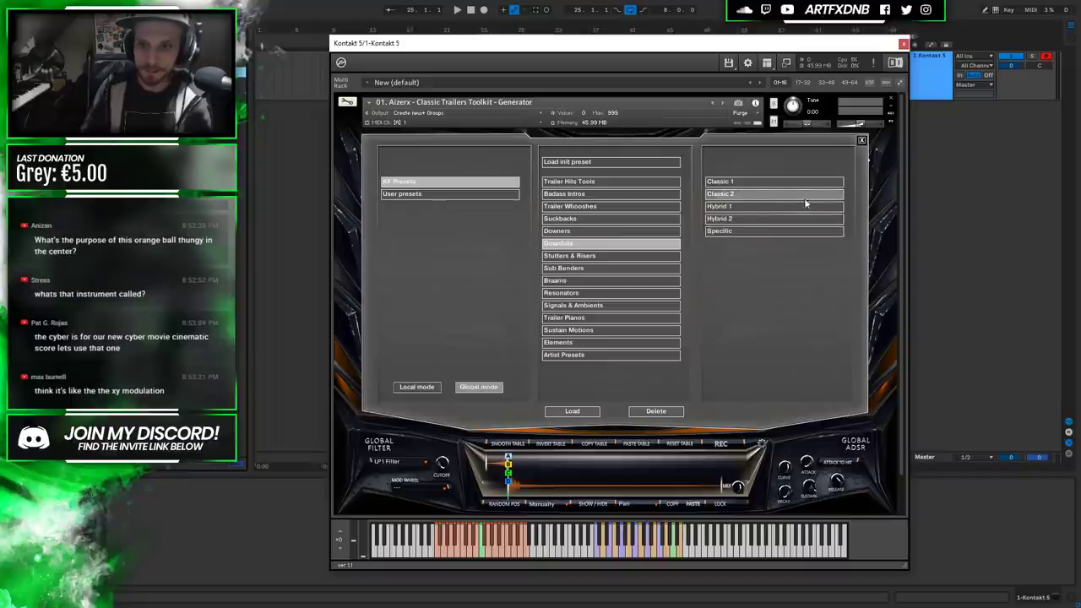
left_click(719, 207)
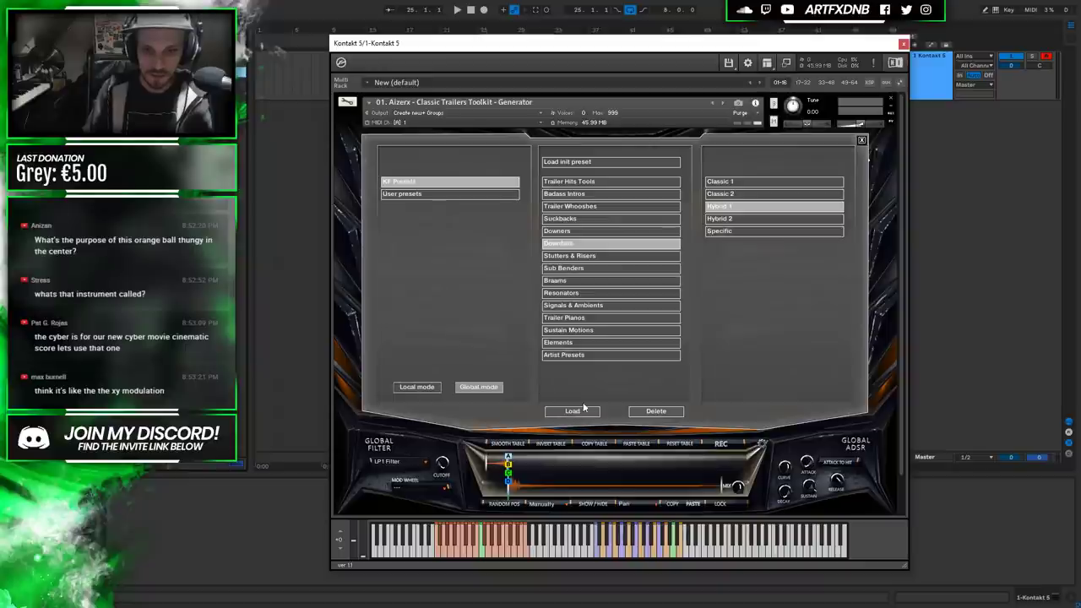
left_click(862, 141)
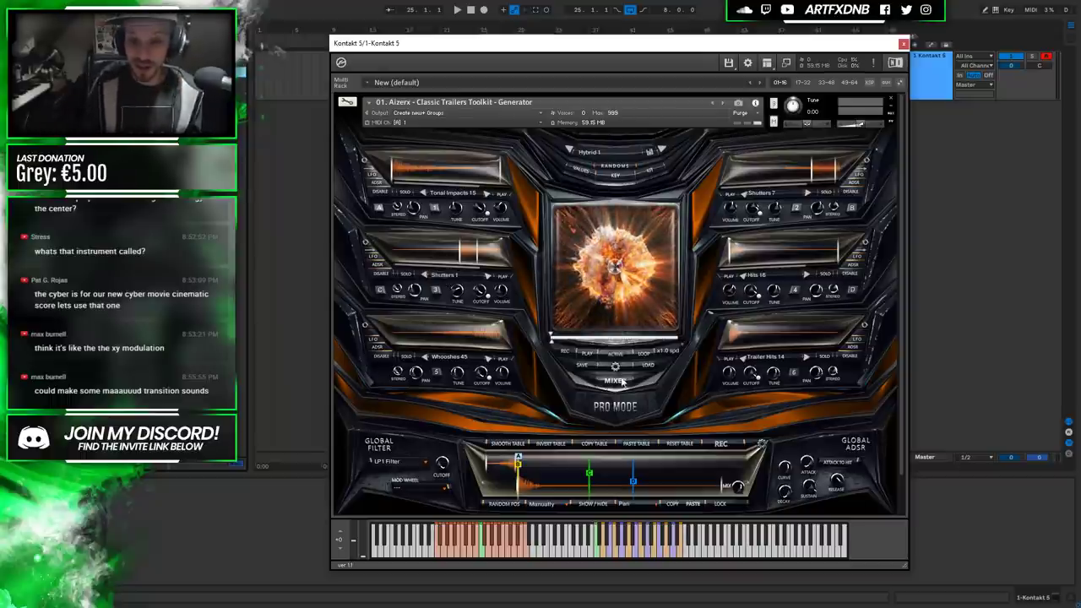
left_click(672, 157)
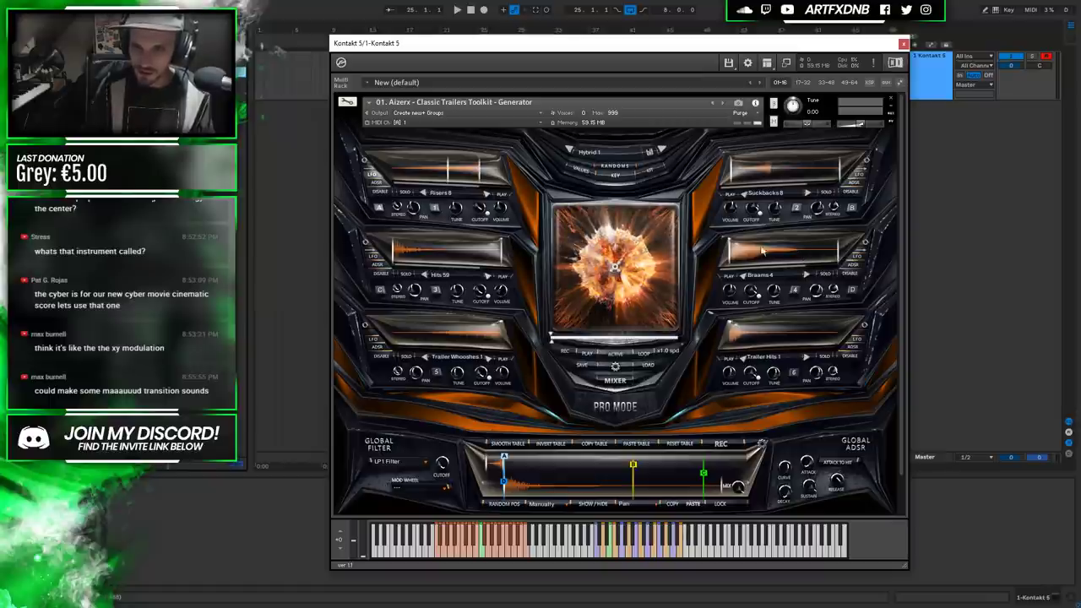
left_click(725, 277)
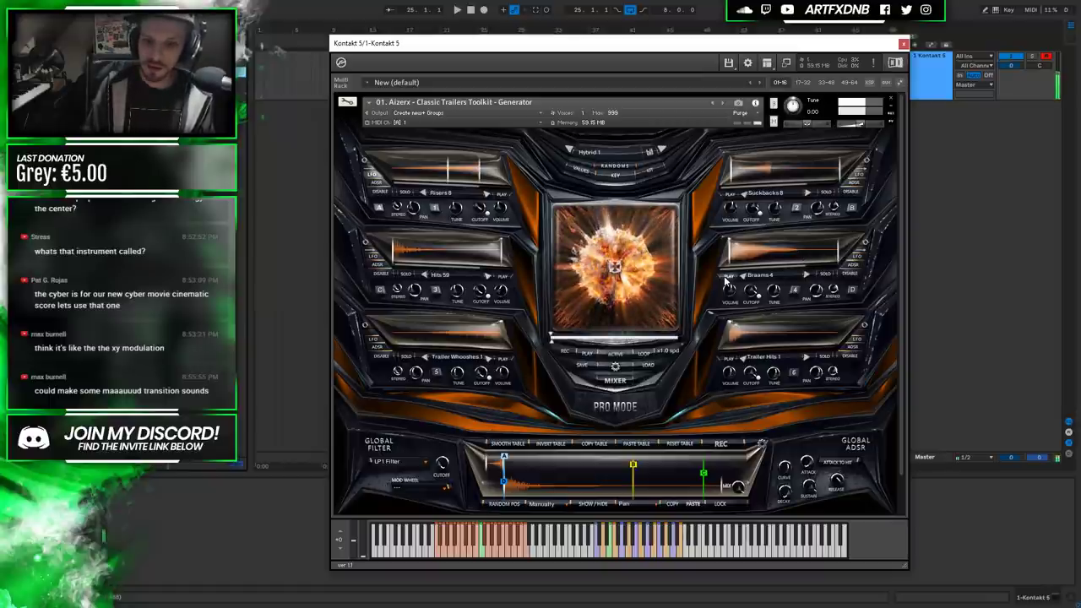
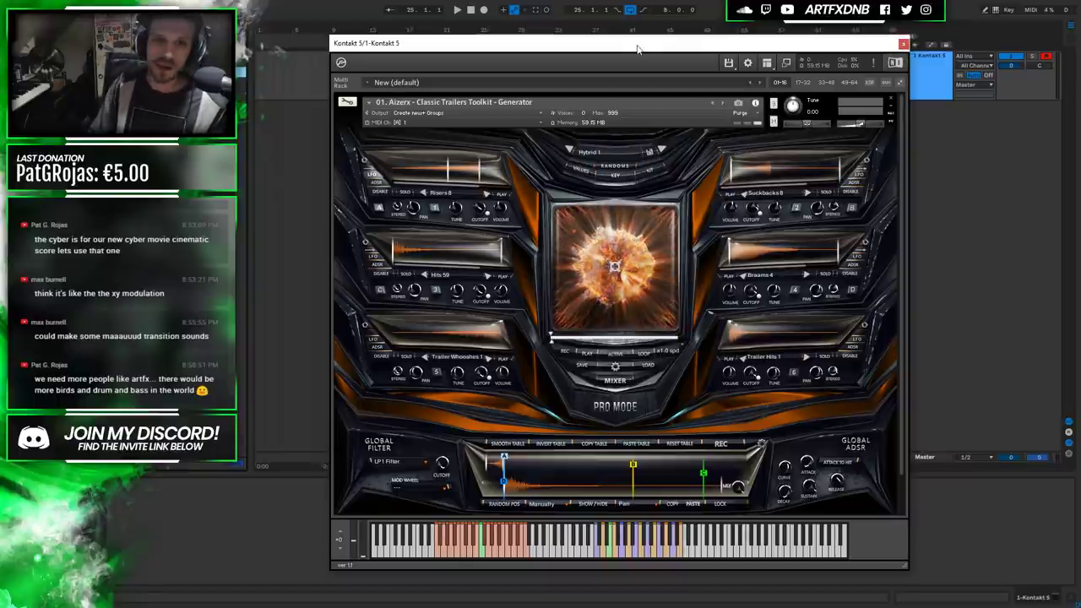
Close the Kontakt instrument window and select the Kontakt track in the arrangement.
left_click_drag(641, 46, 636, 42)
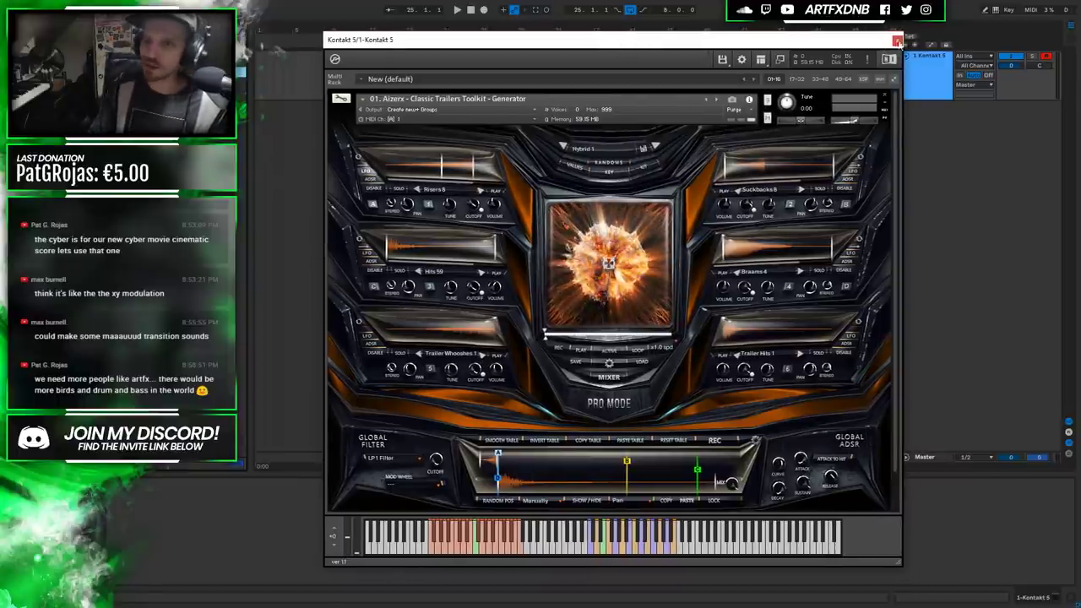
left_click(896, 41)
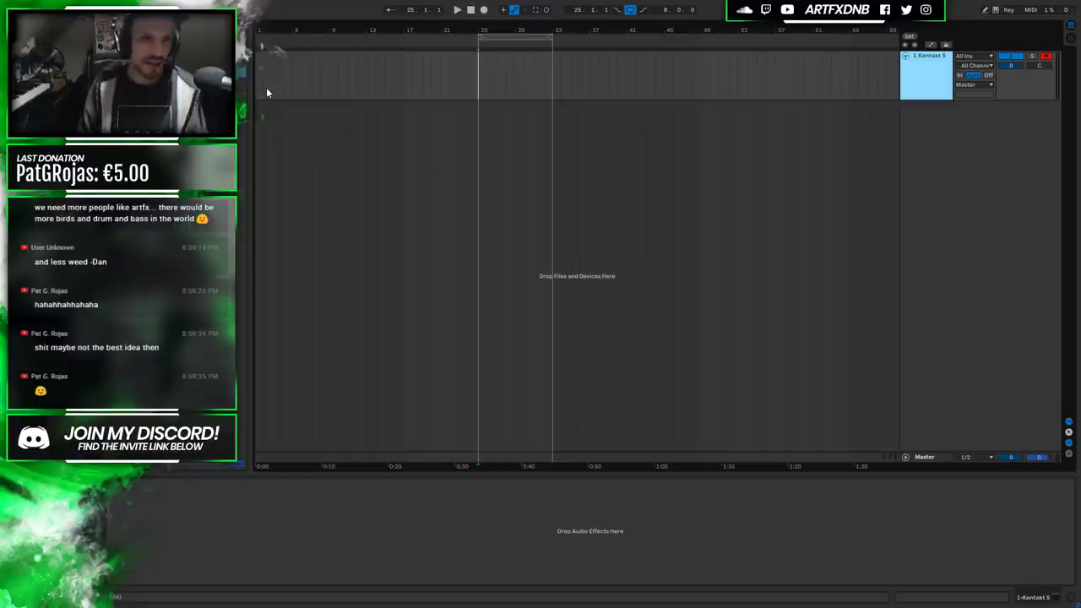
left_click(935, 83)
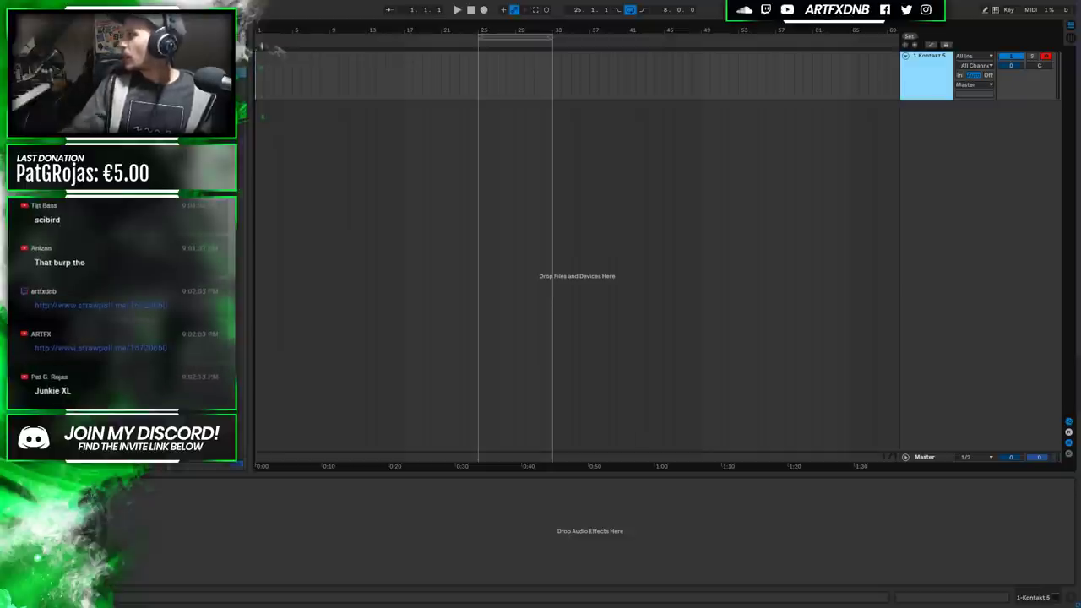
Switch to the browser and check the Straw Poll votes on the film trailer music genre.
left_click_drag(1079, 80, 642, 2)
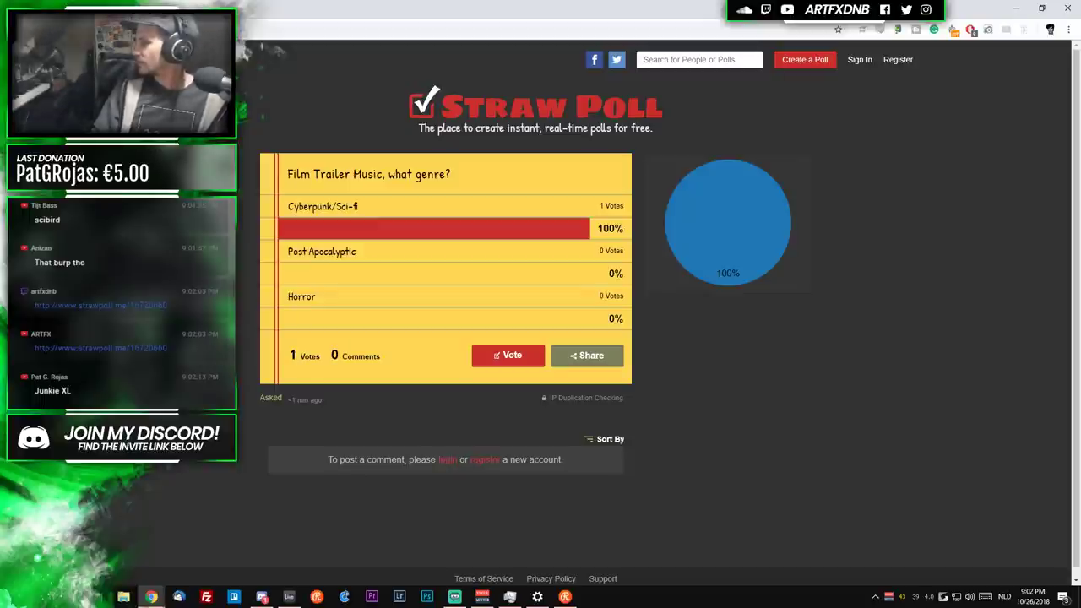
Return from the browser to Ableton Live and add a MIDI track with the Serum synth below the Kontakt track.
key("alt+Tab")
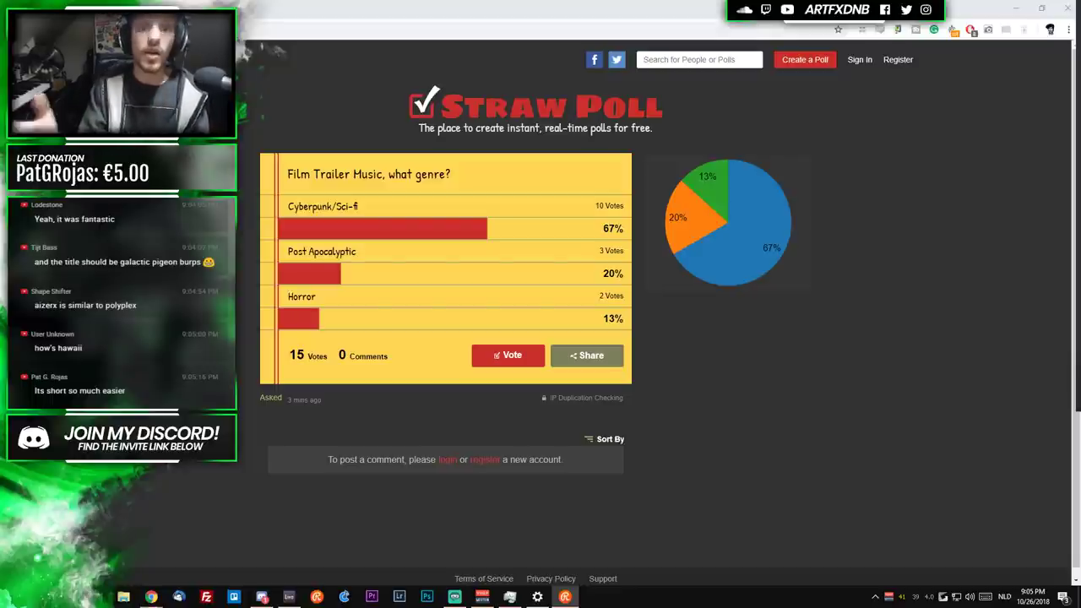
left_click(1018, 7)
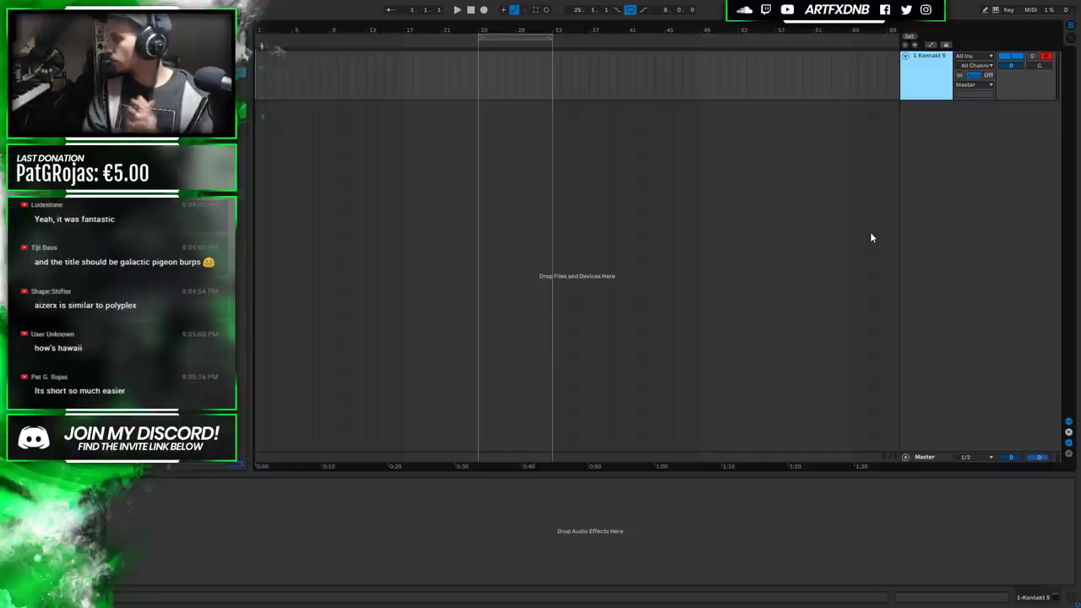
right_click(965, 161)
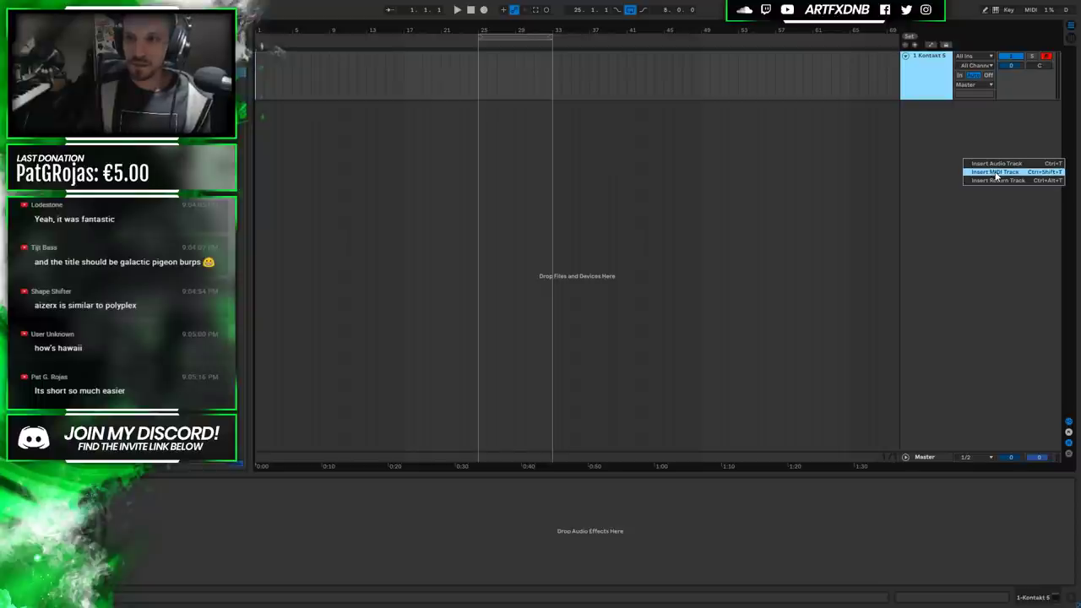
left_click(996, 172)
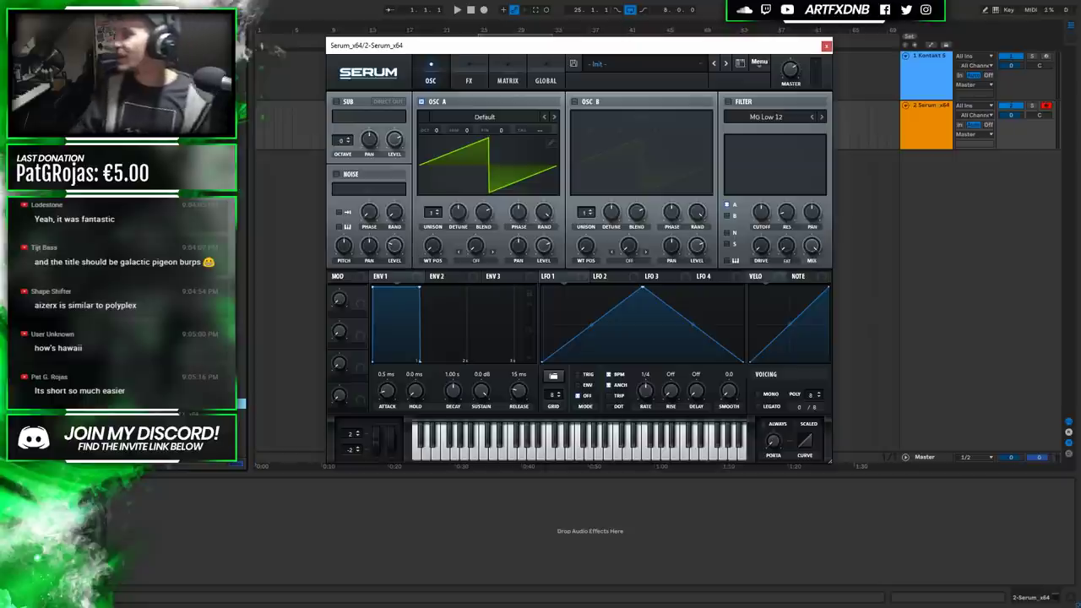
Load the Analog_BD_Sin wavetable from the Analog category into Serum's oscillator A.
left_click_drag(481, 47, 519, 102)
left_click(495, 175)
mouse_move(503, 188)
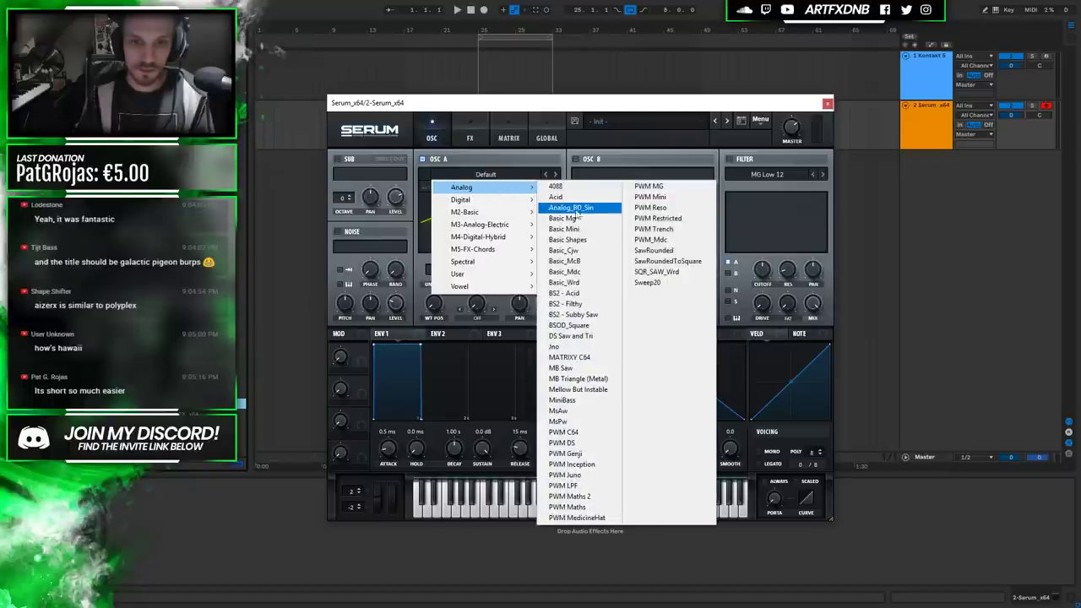
left_click(577, 208)
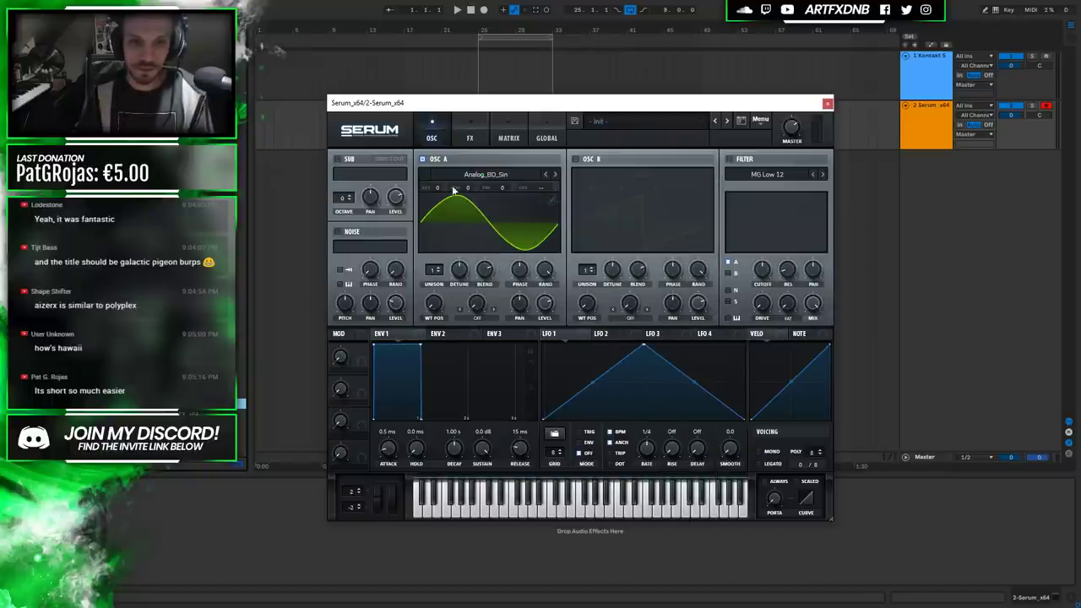
Create an empty four-bar MIDI clip at bar 17 on the Serum track and open it for note editing.
left_click_drag(624, 104, 624, 200)
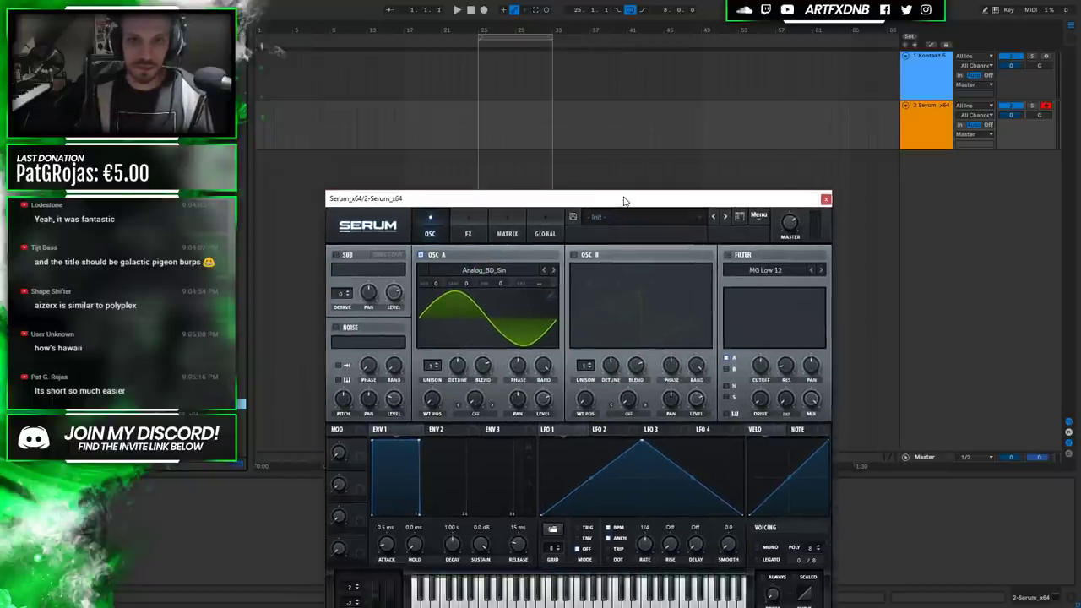
double_click(261, 121)
left_click_drag(328, 130, 326, 132)
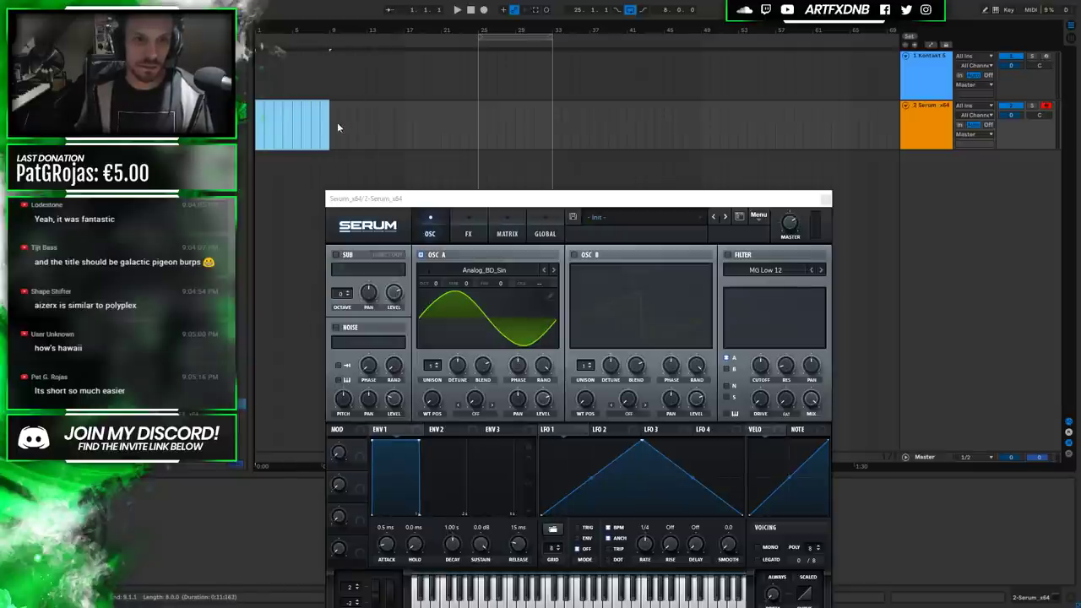
key("Delete")
left_click(400, 125)
double_click(400, 125)
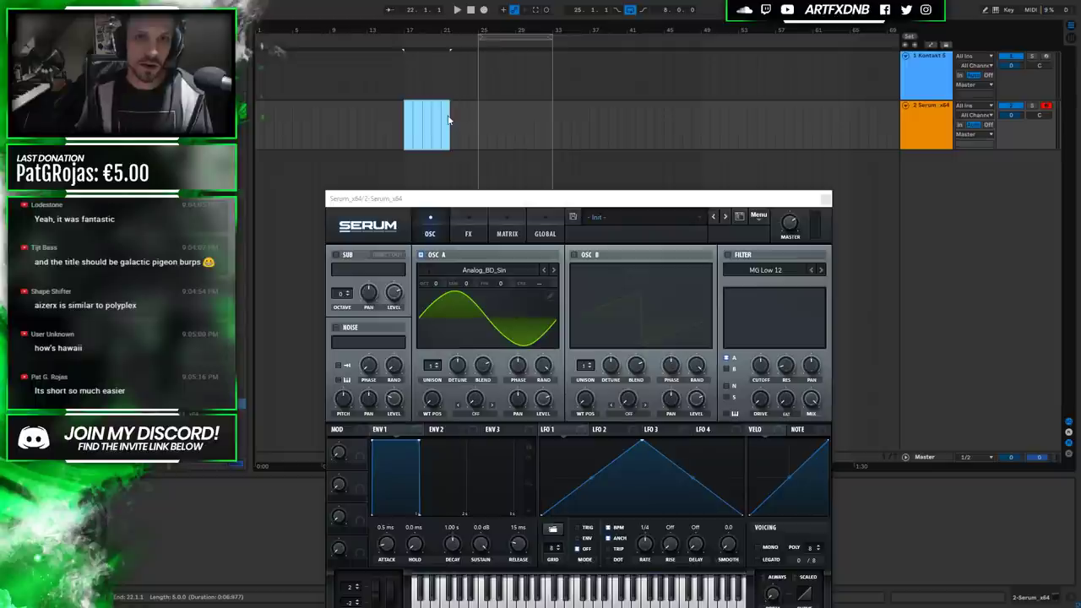
double_click(409, 109)
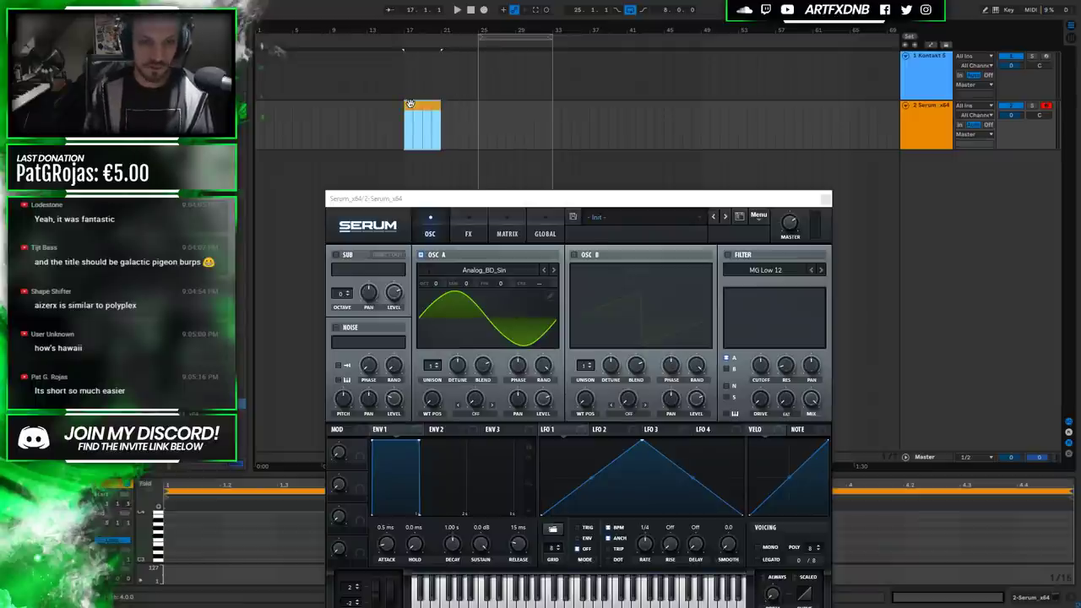
left_click(824, 199)
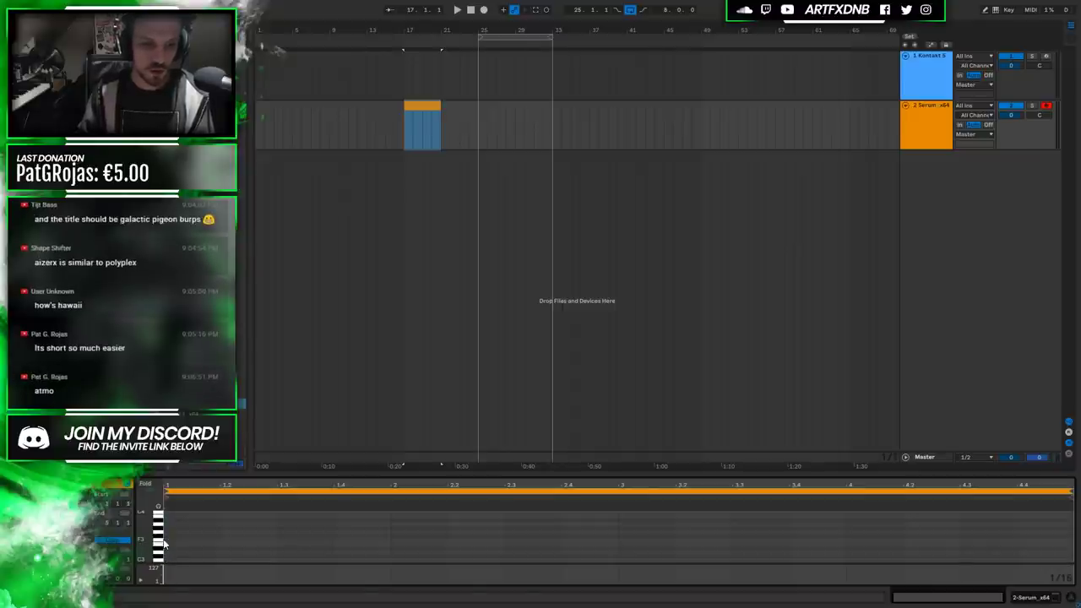
Draw long sustained notes across the four-bar clip and reopen the Serum window.
left_click_drag(165, 543, 622, 541)
key("ctrl+d")
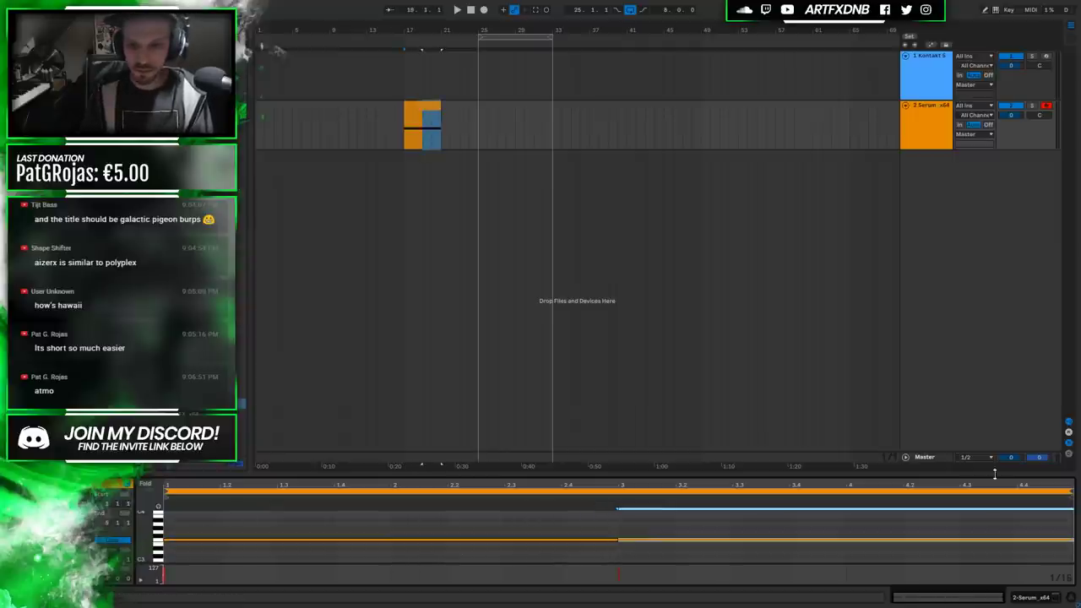
left_click(1031, 598)
left_click(422, 135)
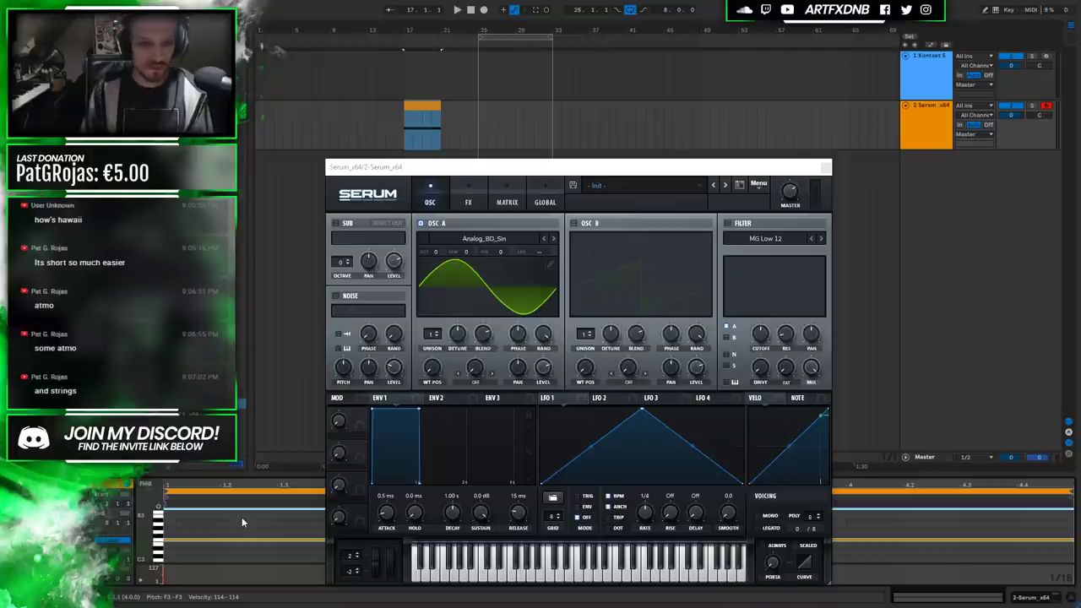
Play the clip, set oscillator A's octave to -1 and turn down its level.
key("space")
key("space")
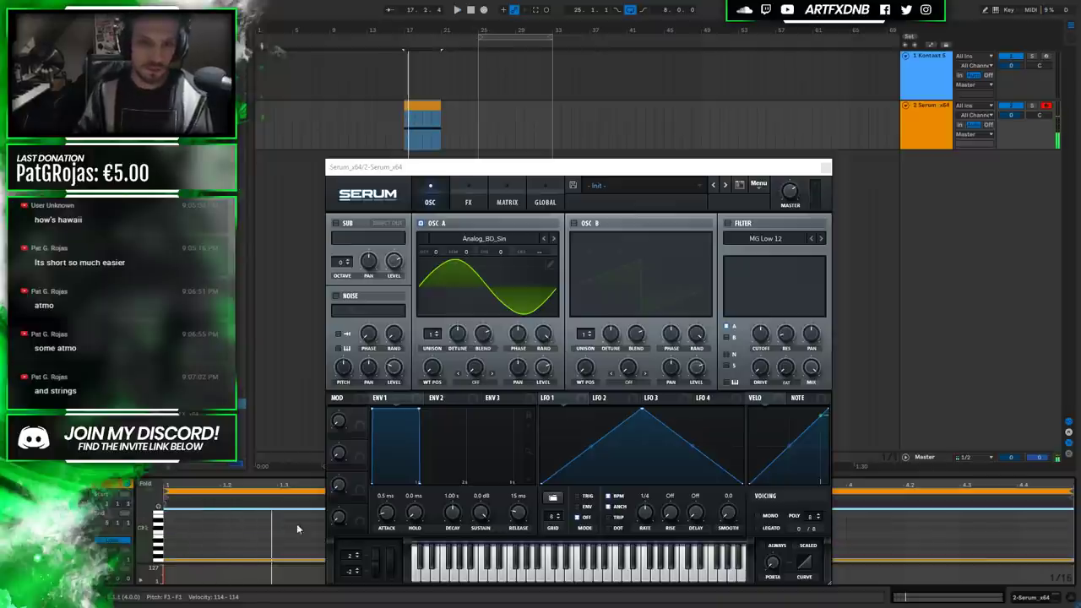
left_click_drag(436, 255, 436, 267)
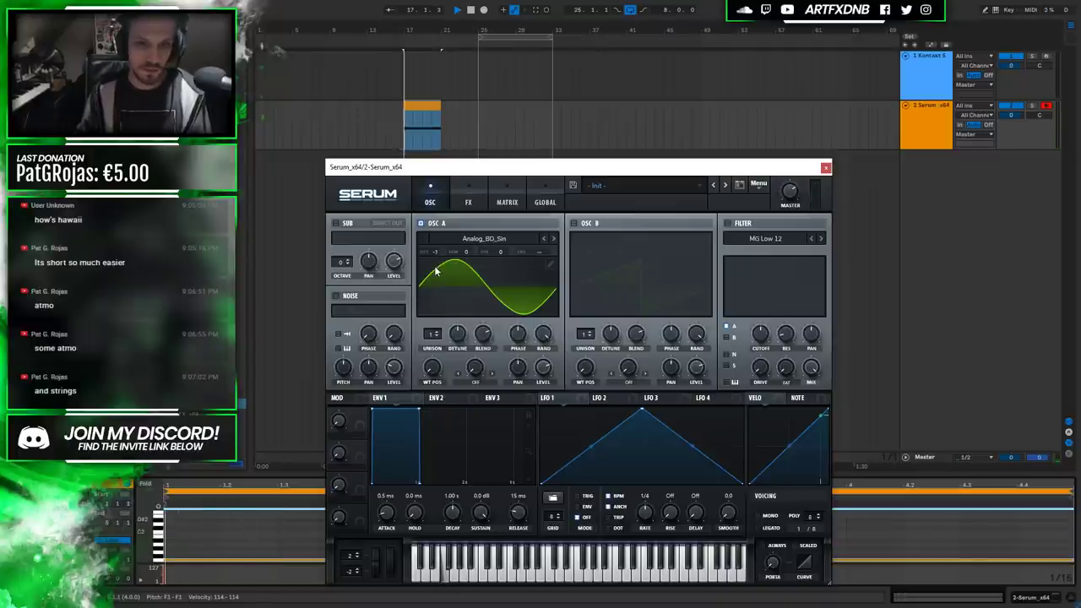
mouse_move(543, 369)
left_mouse_down()
mouse_move(543, 453)
mouse_move(545, 378)
left_mouse_up()
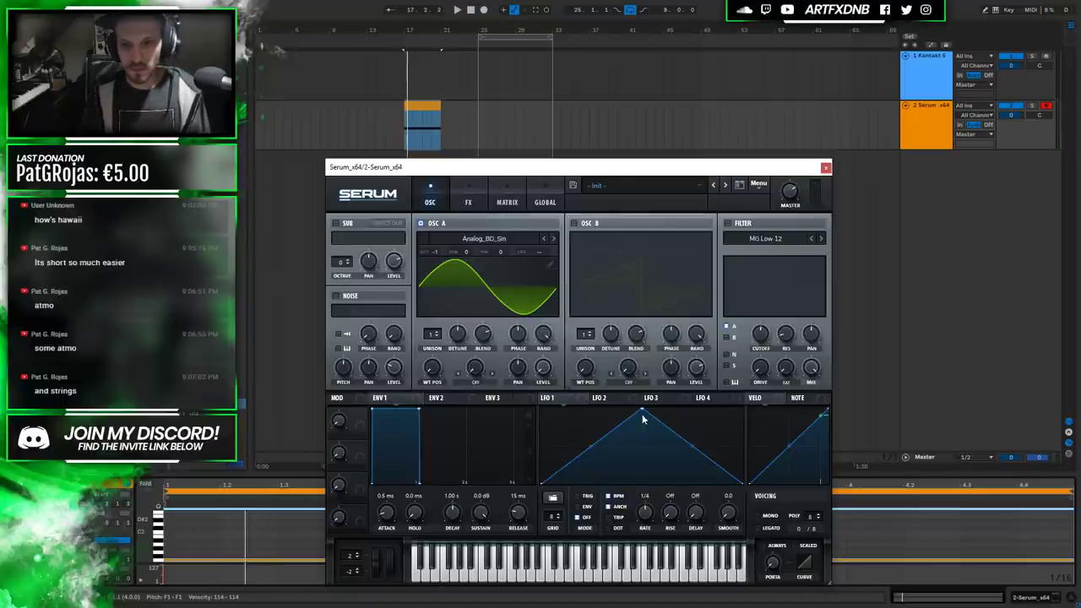
Reshape LFO 1 into a curved decay and set its rate to 1/8.
left_click_drag(642, 410, 510, 387)
left_click_drag(642, 447, 634, 458)
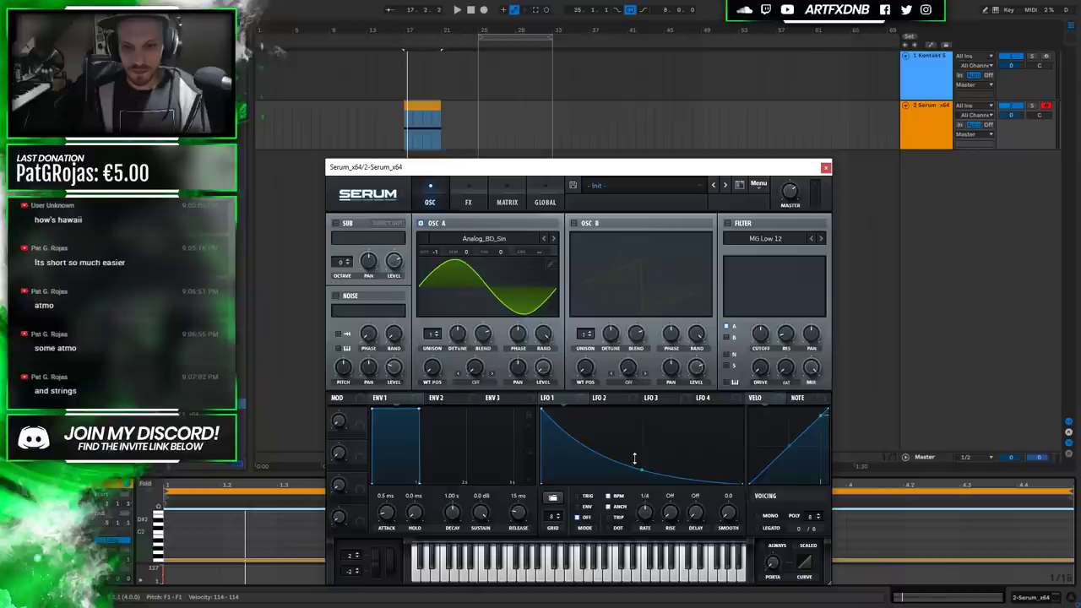
left_click_drag(642, 516, 648, 512)
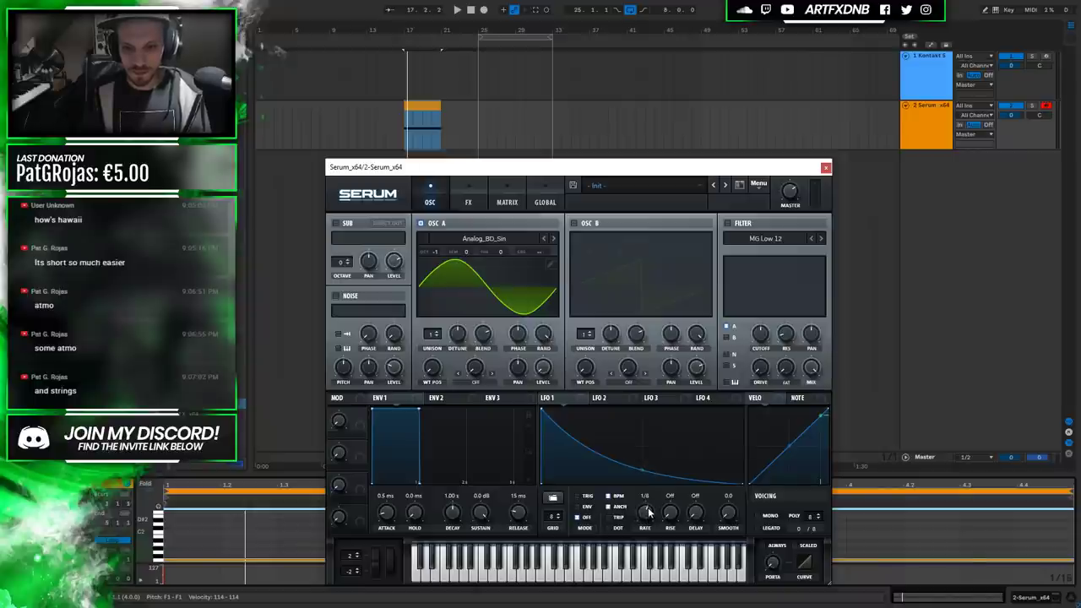
Modulate oscillator A's level with LFO 1, set the LFO smoothing to 19.7 and refine its curve during playback.
left_click_drag(549, 408, 541, 371)
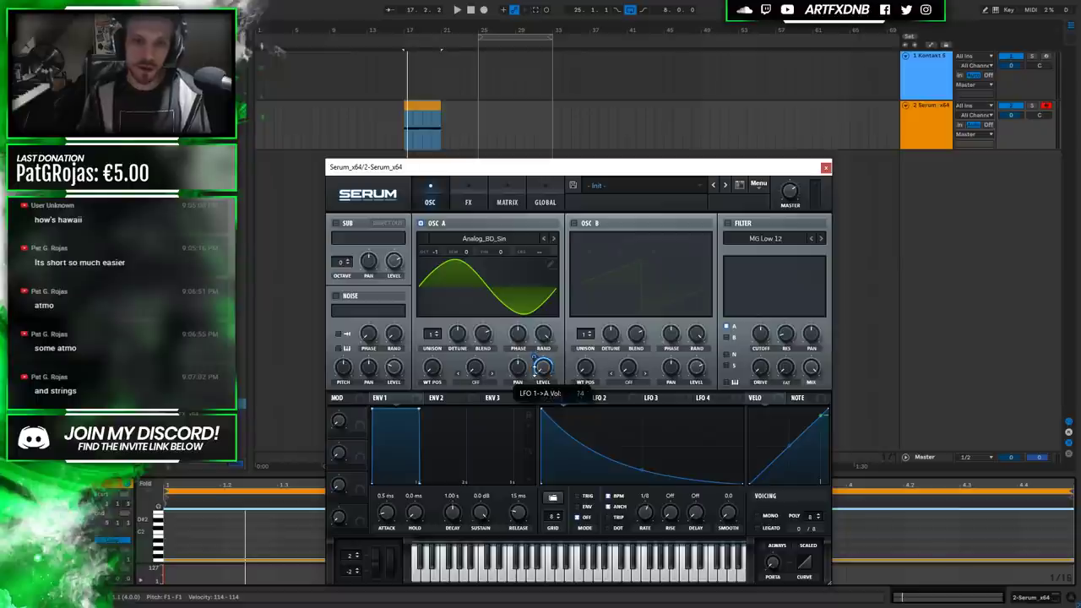
mouse_move(730, 510)
left_mouse_down()
mouse_move(733, 482)
mouse_move(732, 518)
left_mouse_up()
key("space")
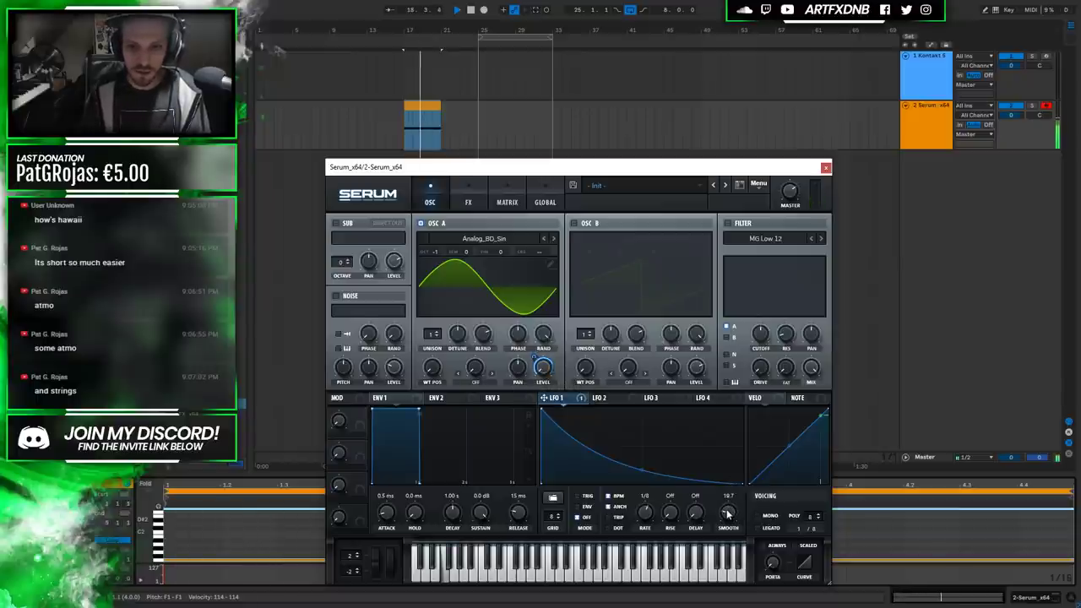
mouse_move(643, 475)
left_mouse_down()
mouse_move(644, 456)
mouse_move(643, 470)
left_mouse_up()
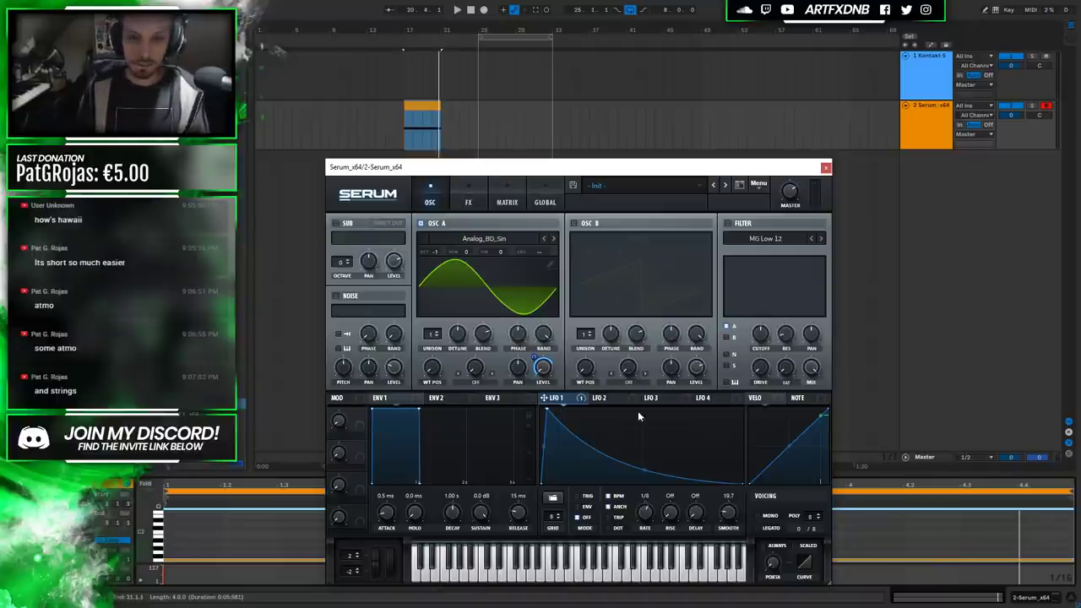
Turn on oscillator B with its unison set to 6 voices and its level at 0%.
left_click(574, 223)
left_click_drag(591, 336, 599, 291)
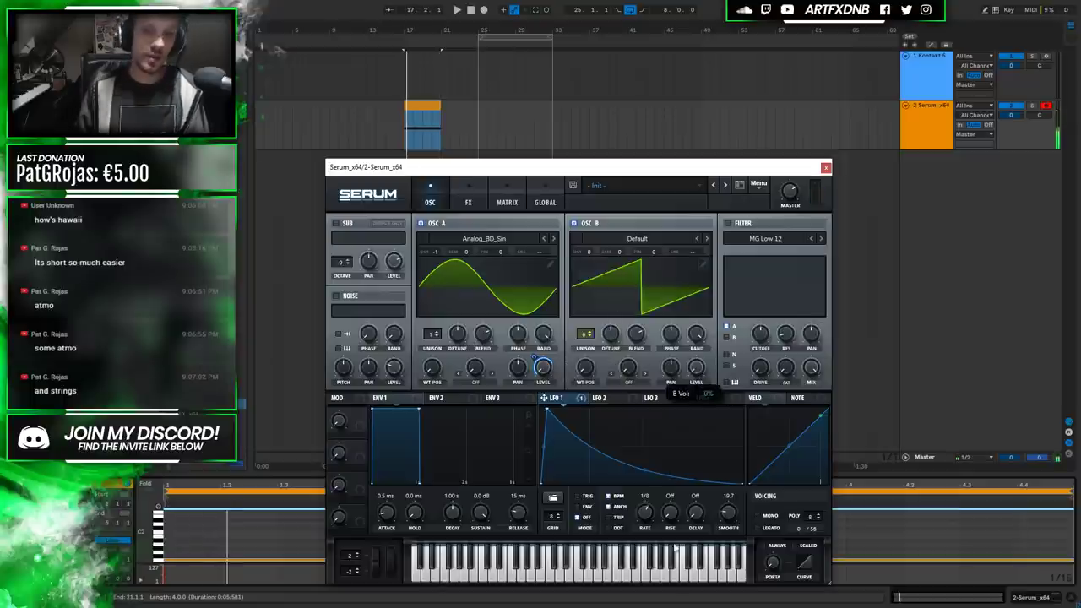
left_click_drag(544, 397, 687, 358)
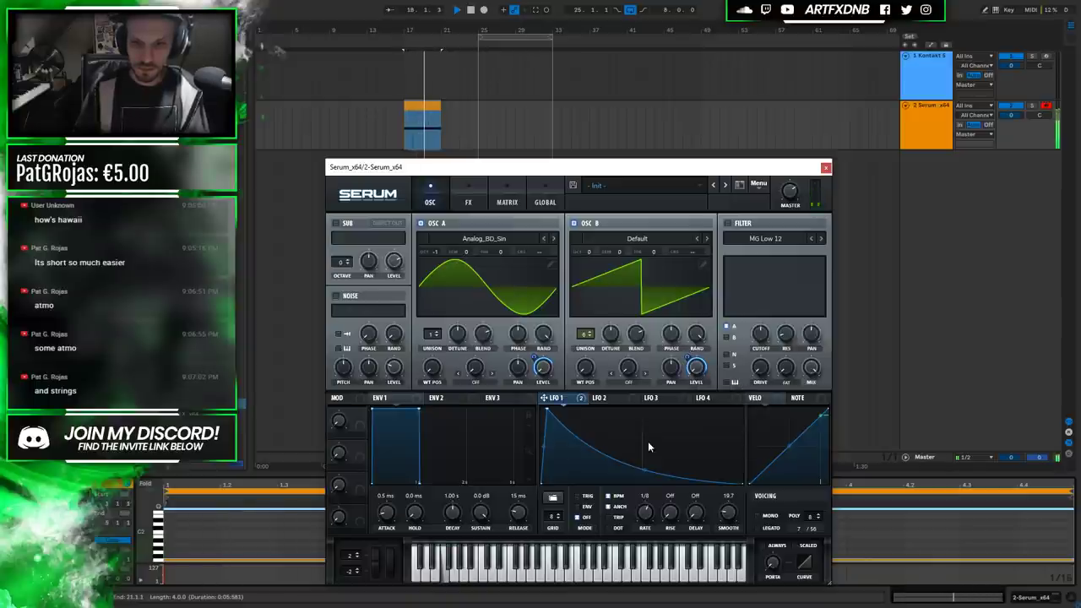
right_click(694, 363)
left_click(734, 410)
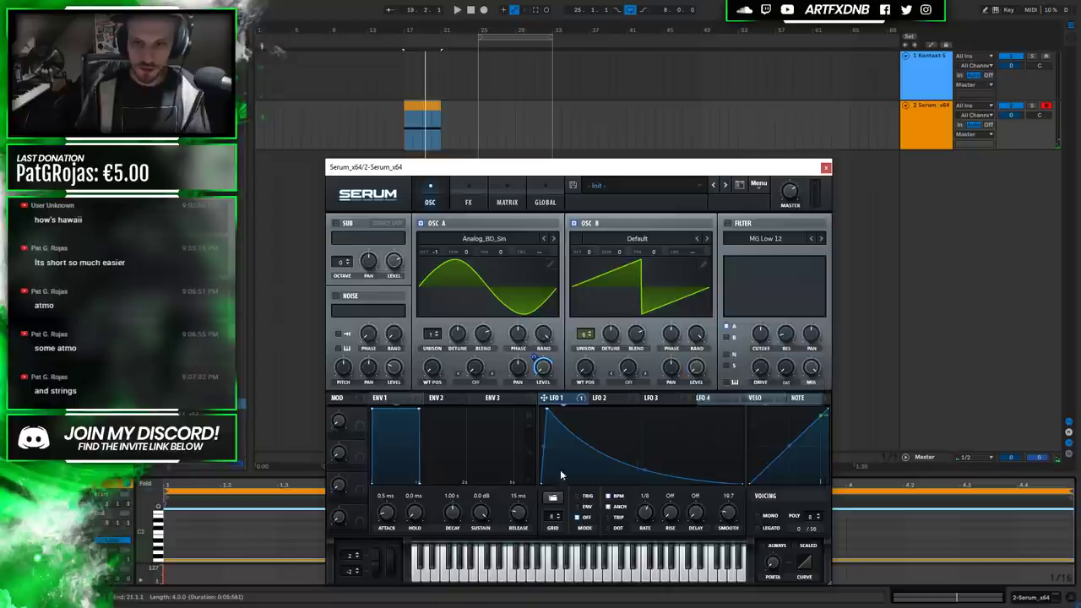
Shape LFO 2 into a curved decay with a short rise and use it to modulate oscillator B's level during playback.
left_click(608, 398)
left_click_drag(642, 411, 546, 407)
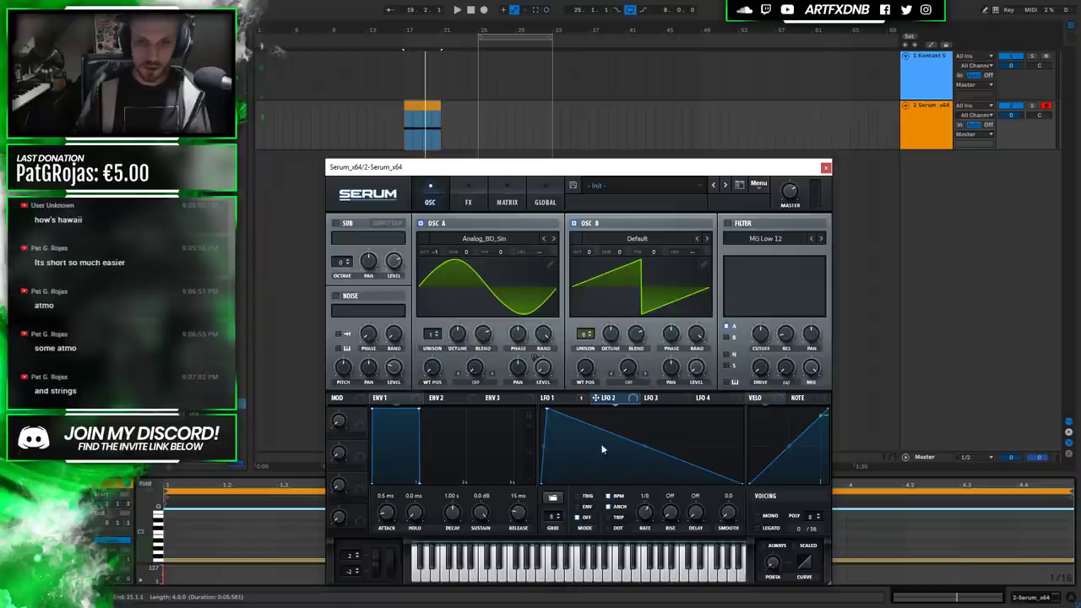
left_click_drag(597, 398, 694, 367)
key("space")
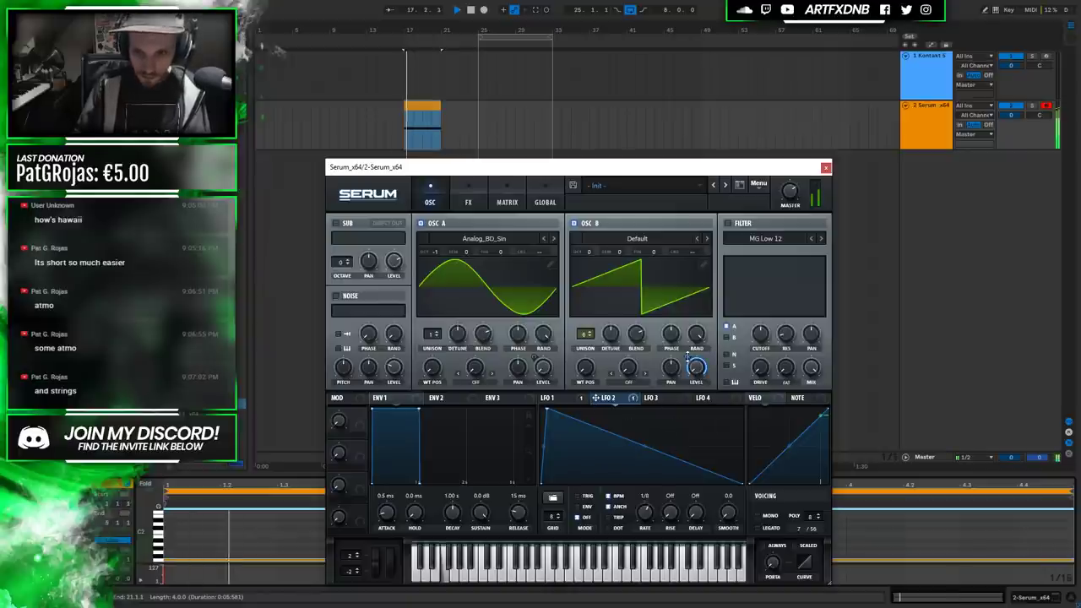
left_click_drag(646, 443, 644, 451)
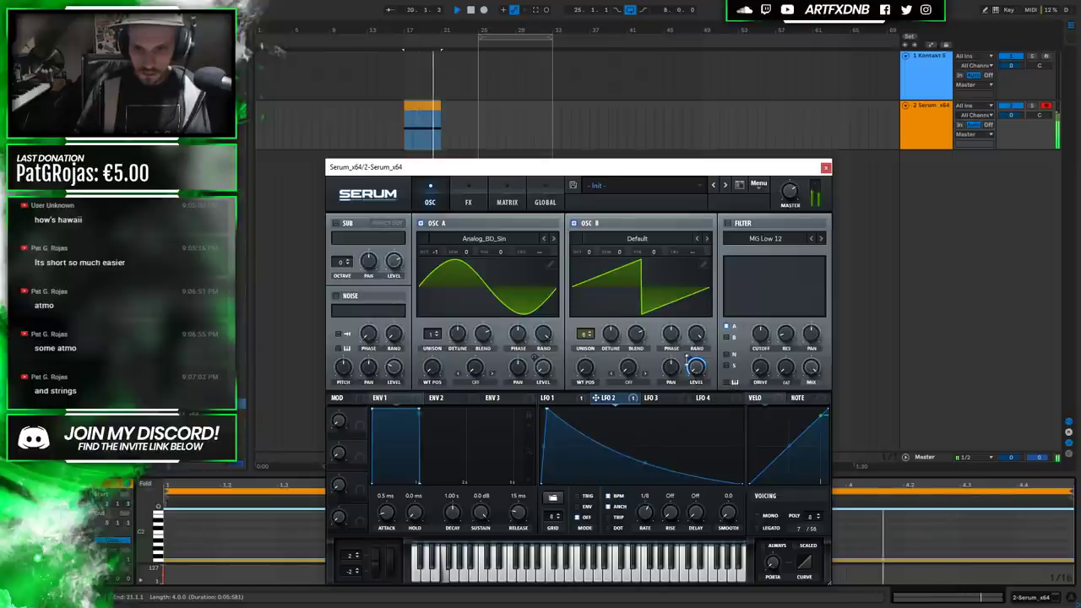
Turn on the MG Low 12 filter, route oscillator B through it alongside oscillator A and adjust the filter's response.
left_click(736, 224)
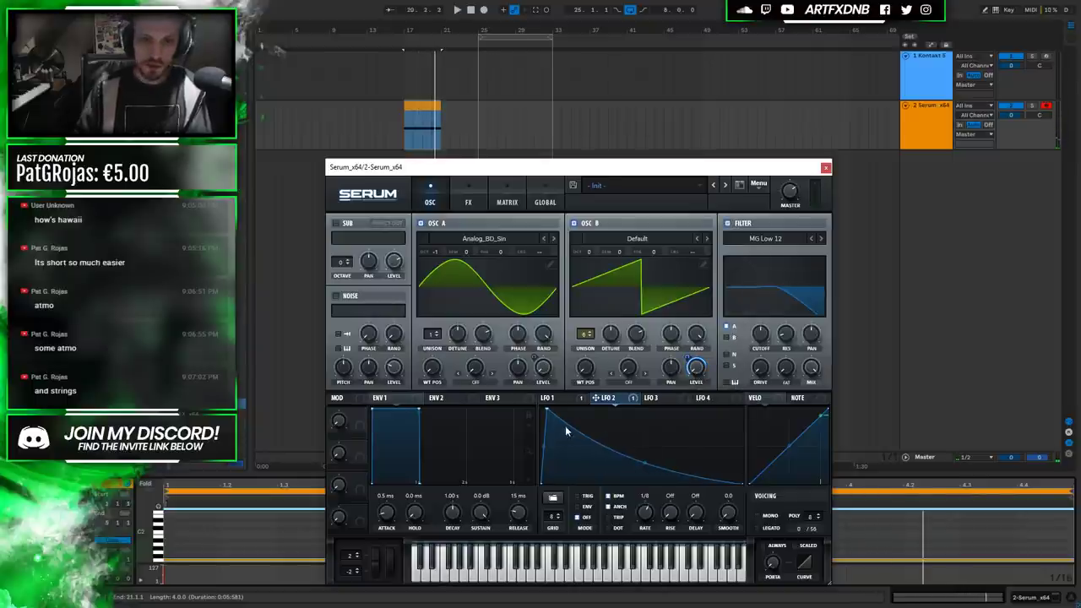
left_click(725, 366)
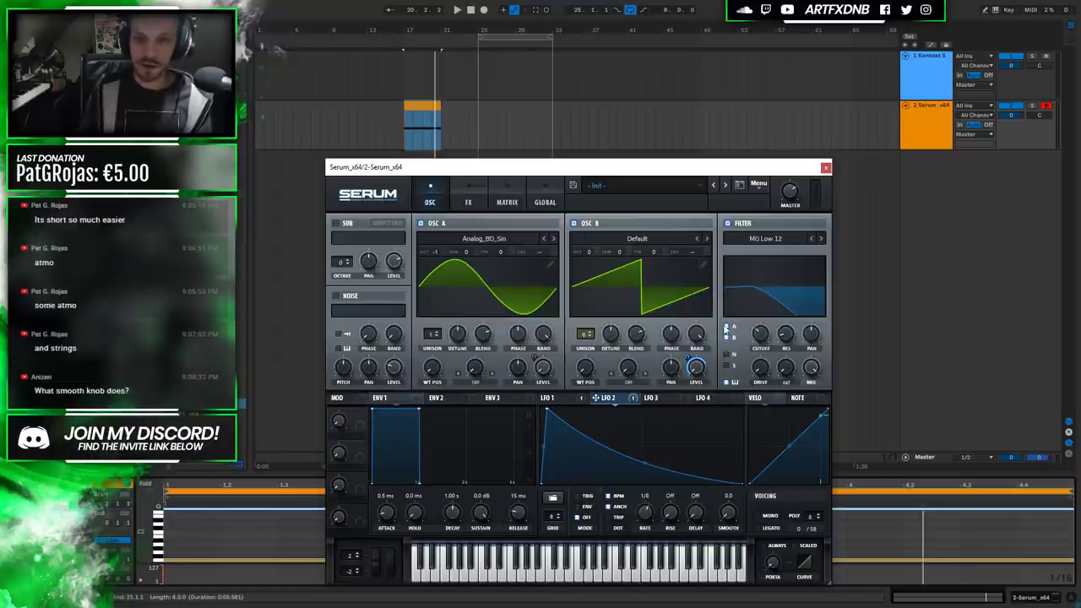
left_click(726, 337)
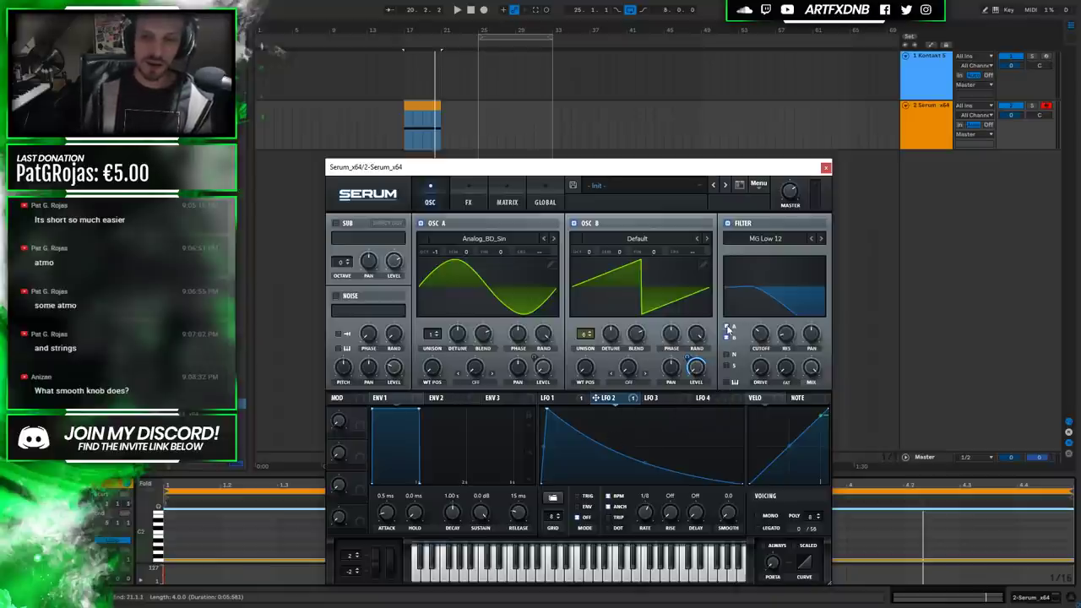
left_click_drag(762, 364, 759, 349)
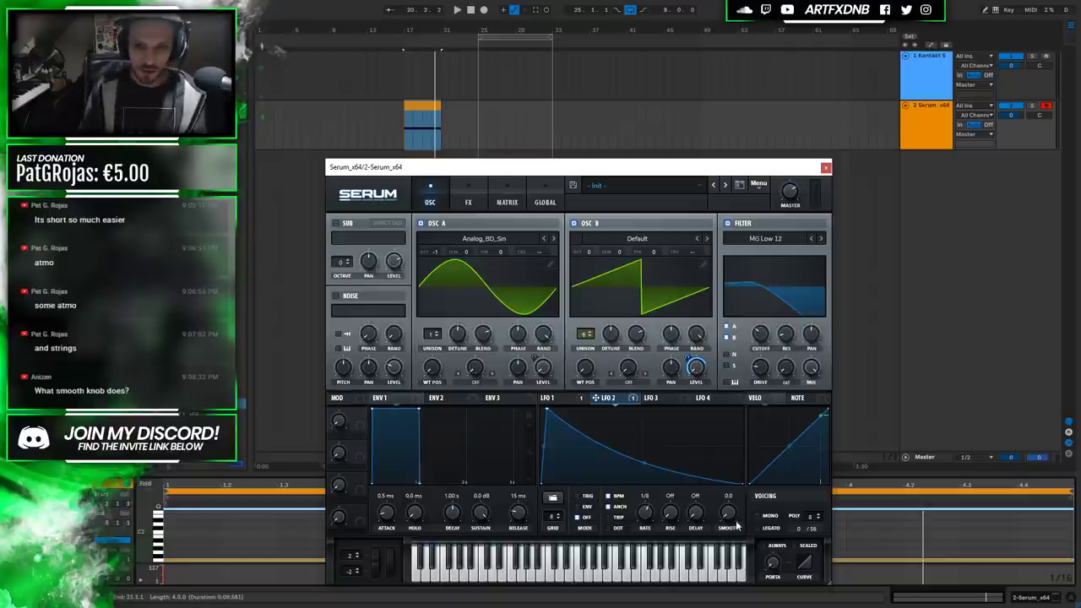
Go back to LFO 1, turn off oscillator B and play the clip to audition oscillator A alone.
left_click(568, 401)
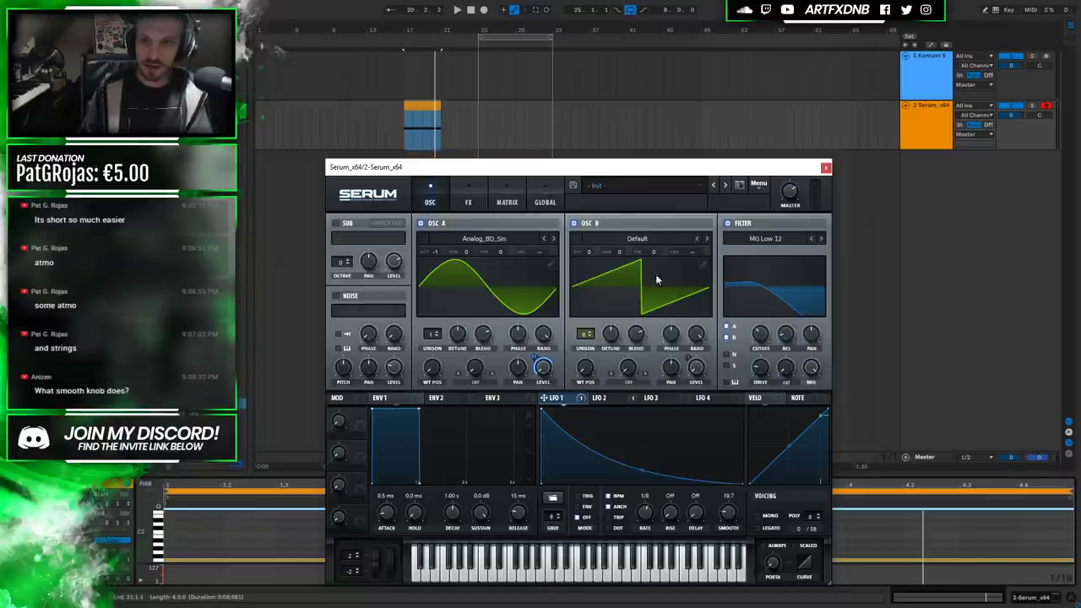
left_click(573, 225)
left_click(429, 107)
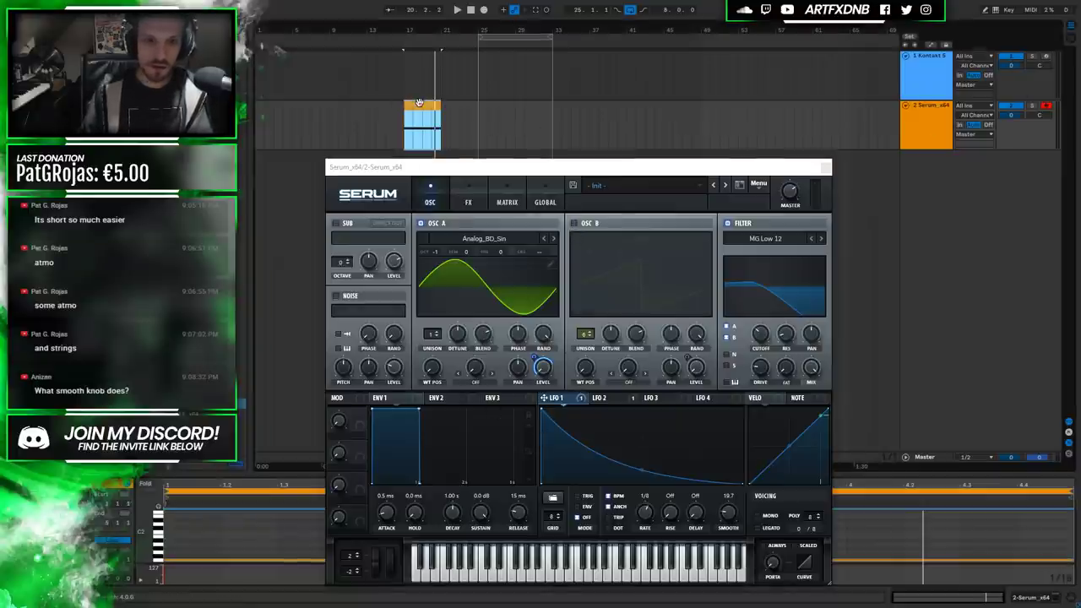
left_click(604, 236)
key("space")
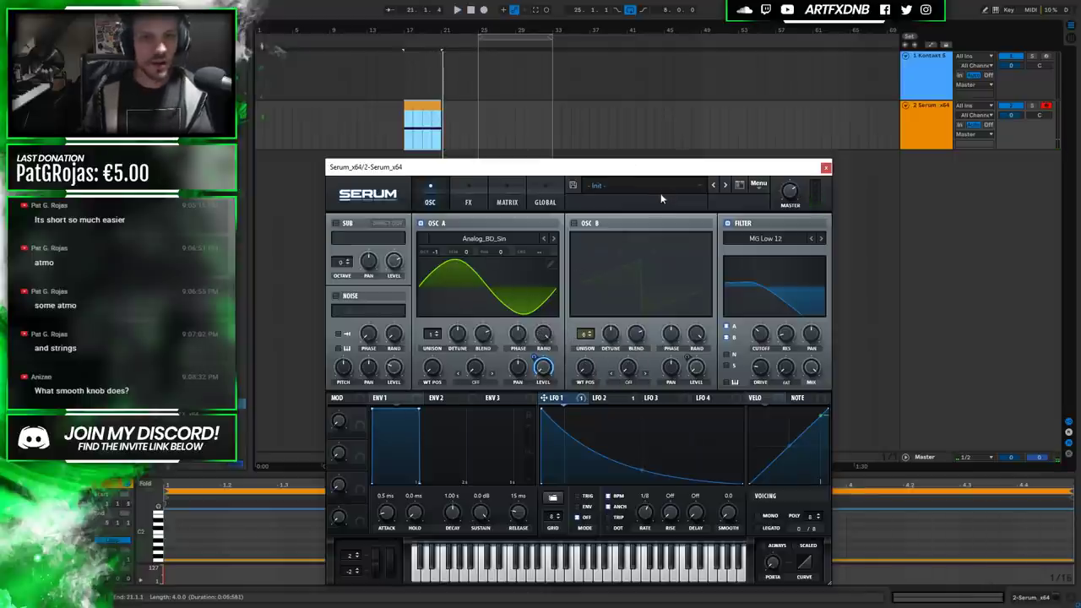
mouse_move(445, 334)
left_mouse_down()
mouse_move(467, 312)
mouse_move(454, 342)
left_mouse_up()
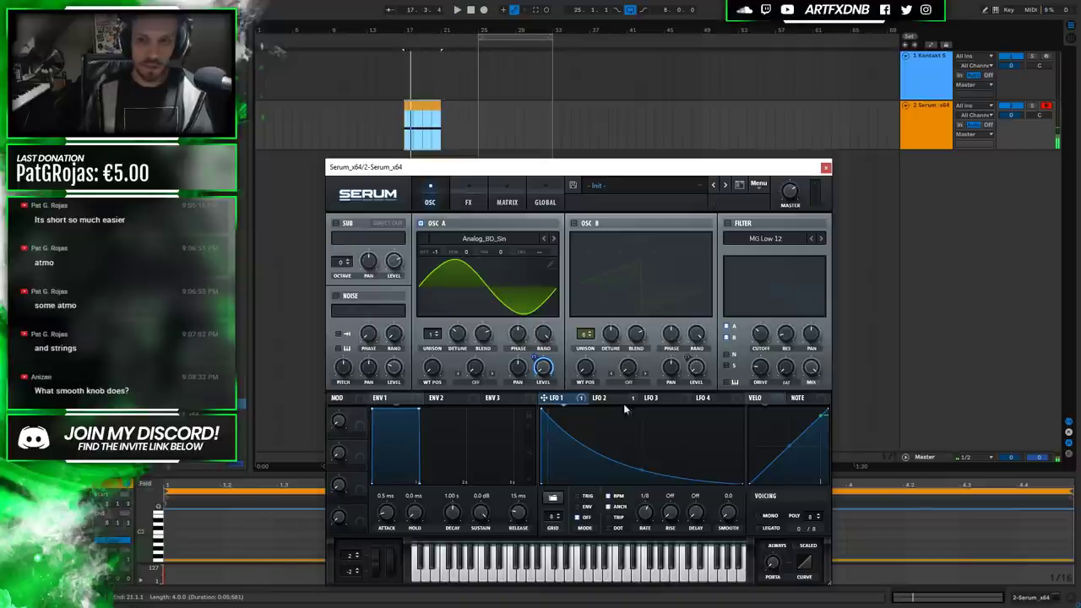
Set LFO 1's smooth amount to 44.3, trying different amounts while playing the clip.
left_click_drag(544, 414, 541, 411)
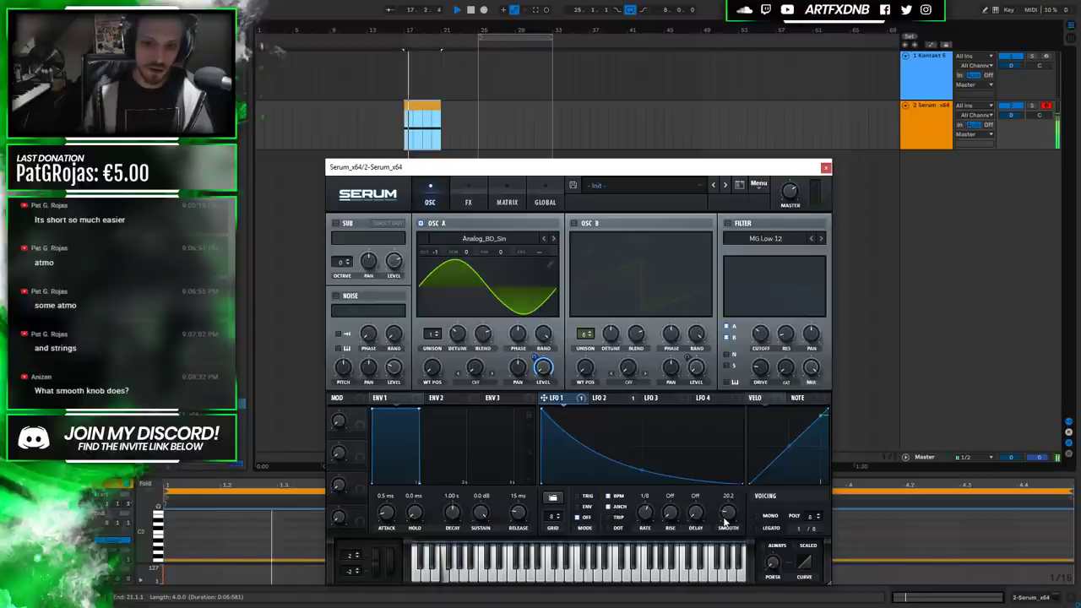
mouse_move(726, 514)
left_click_drag(726, 513, 728, 511)
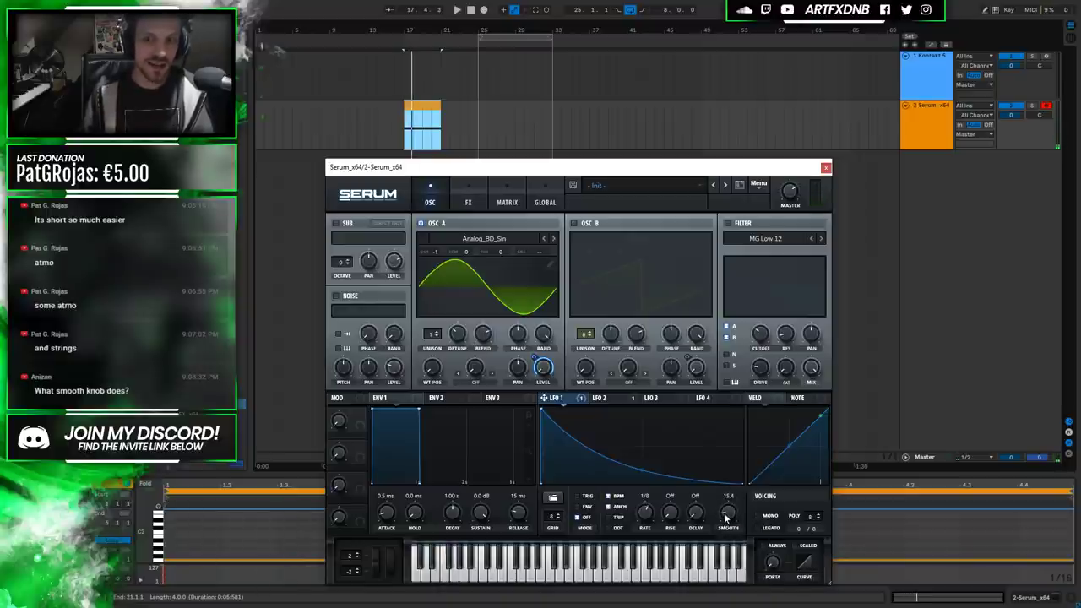
left_click_drag(727, 513, 701, 502)
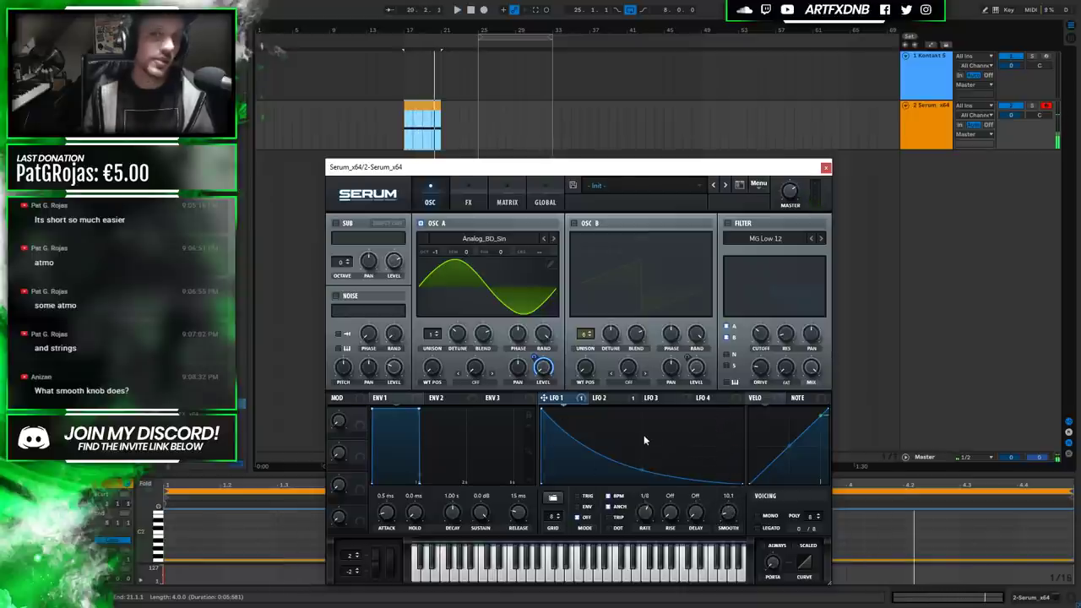
left_click_drag(728, 513, 677, 428)
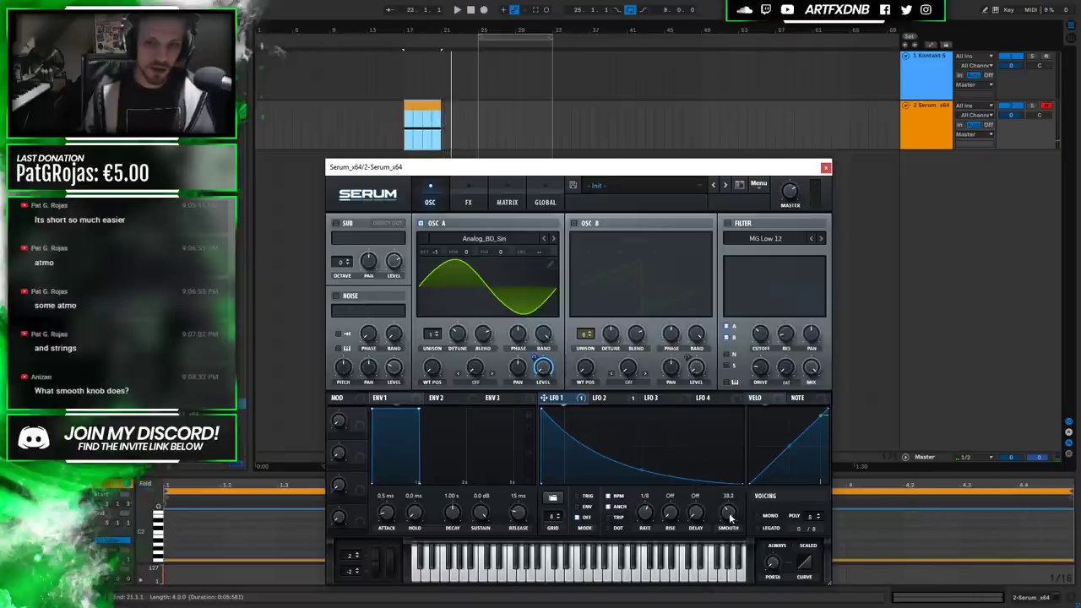
key("space")
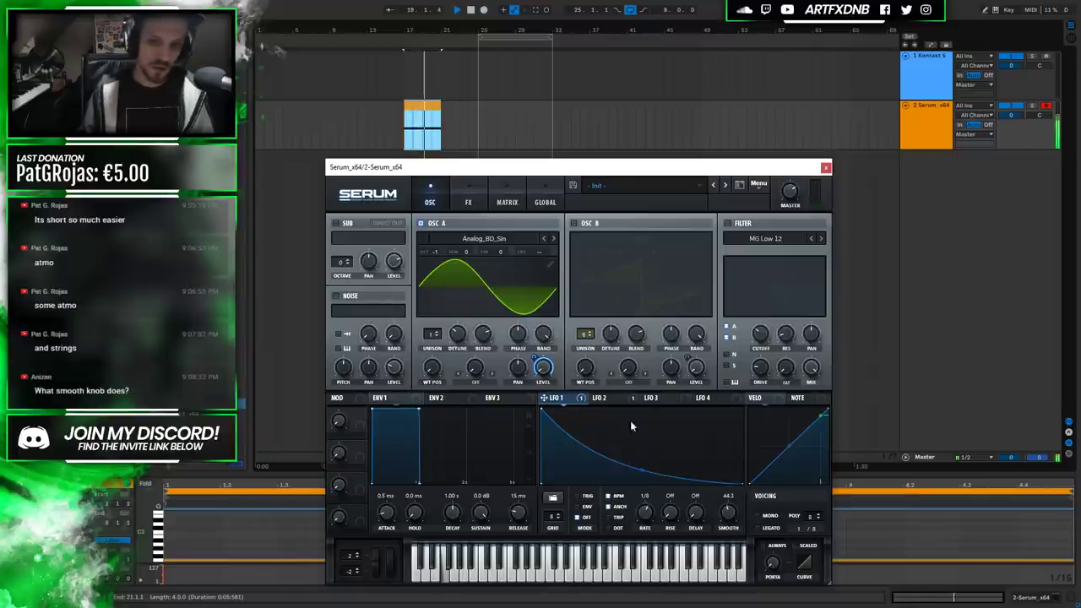
key("space")
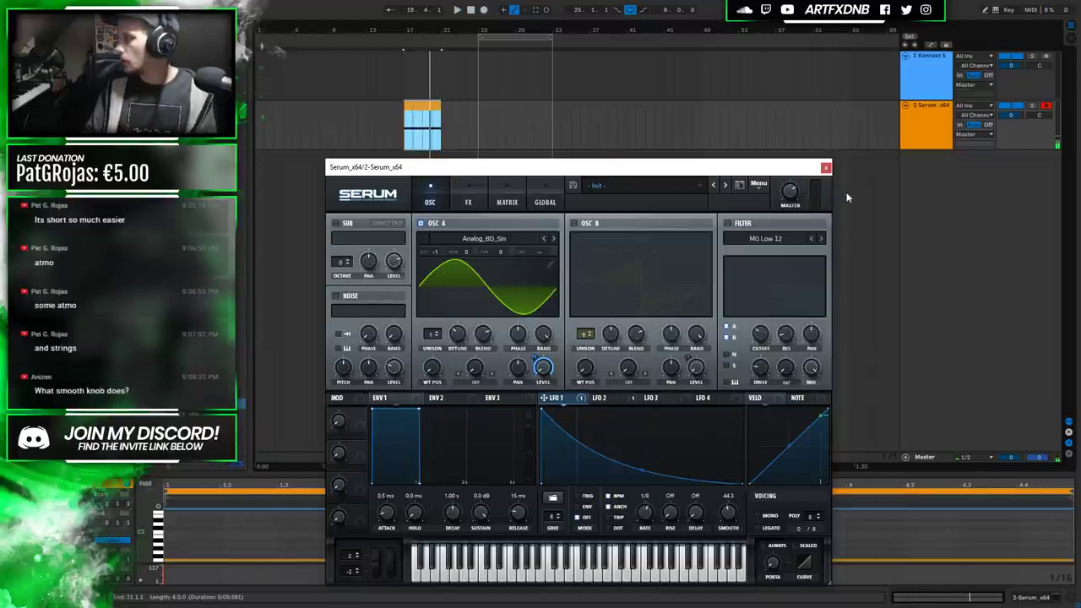
Turn oscillator B and the filter back on, play the clip with both, and switch to LFO 2.
left_click(573, 225)
left_click(743, 225)
key("space")
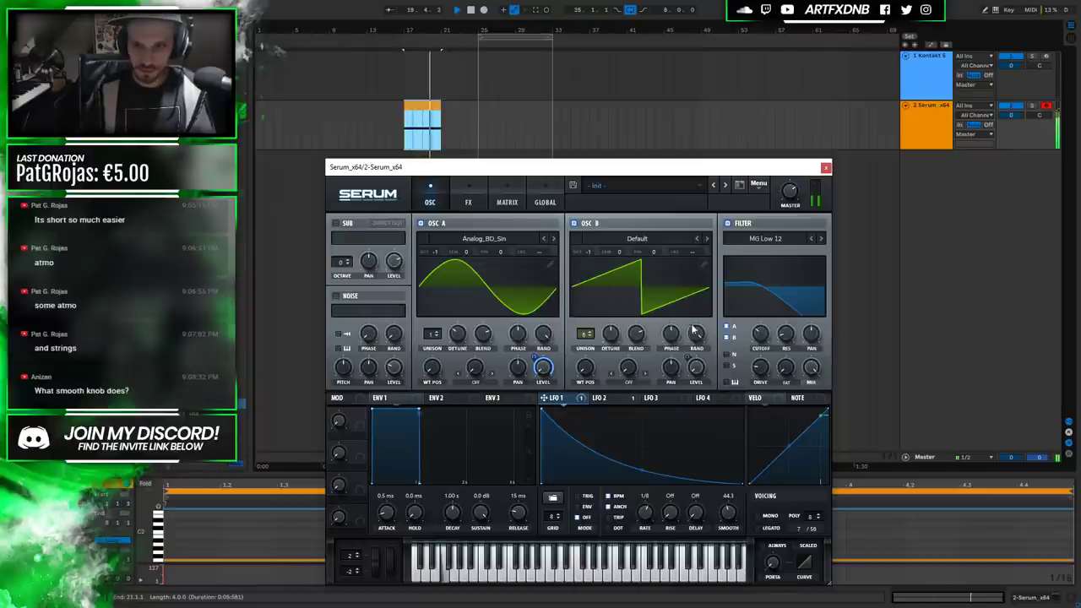
mouse_move(758, 340)
scroll(757, 340, "up", 1)
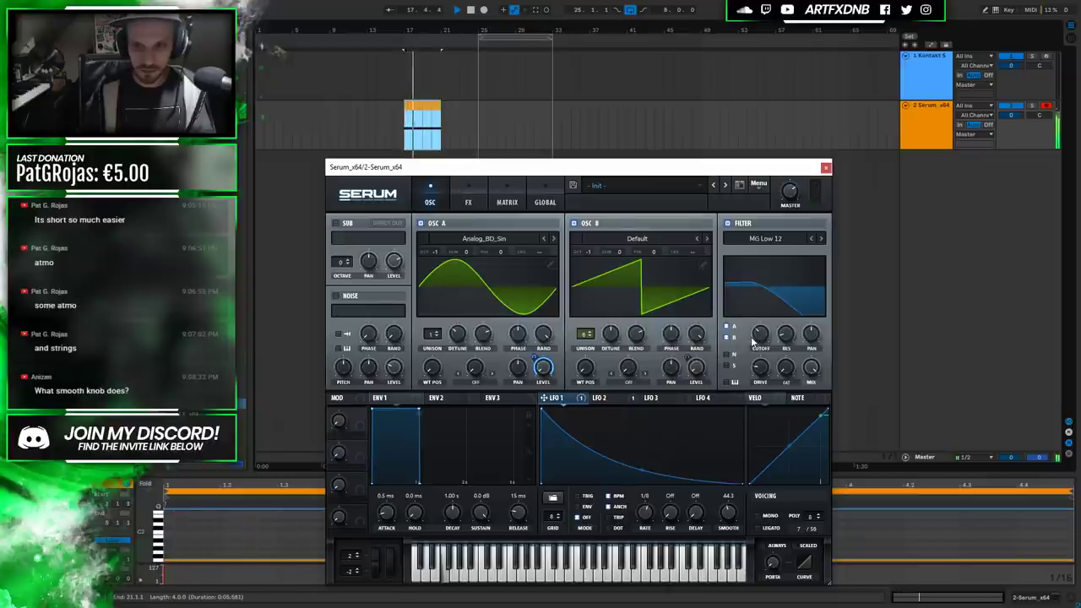
left_click(608, 402)
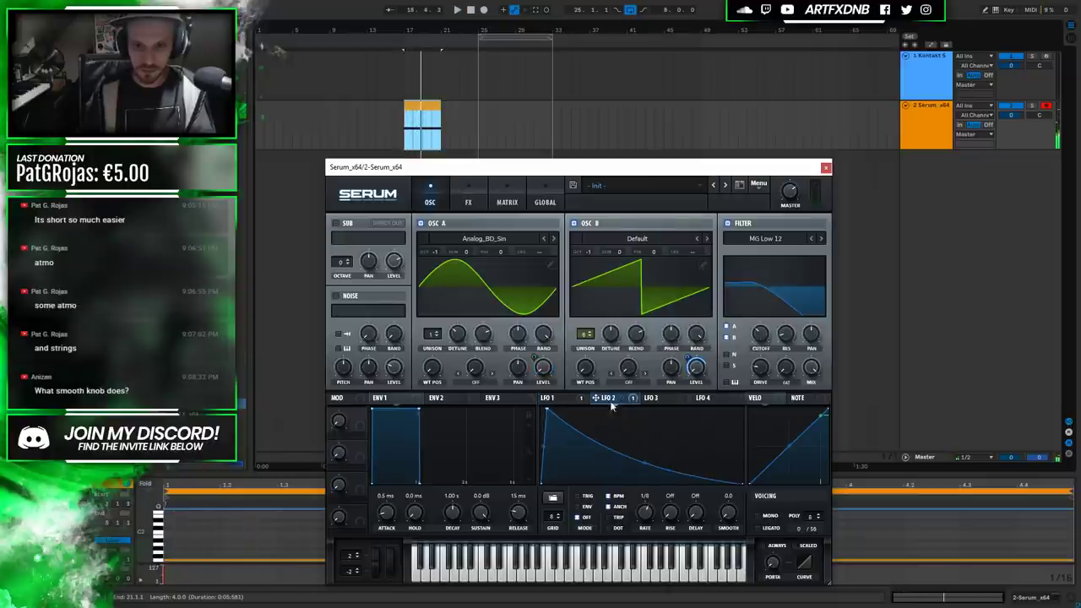
Set Macro 1 as the aux source of the LFO 2 to B Vol modulation and rename the macro SAW LAYER.
left_click(509, 197)
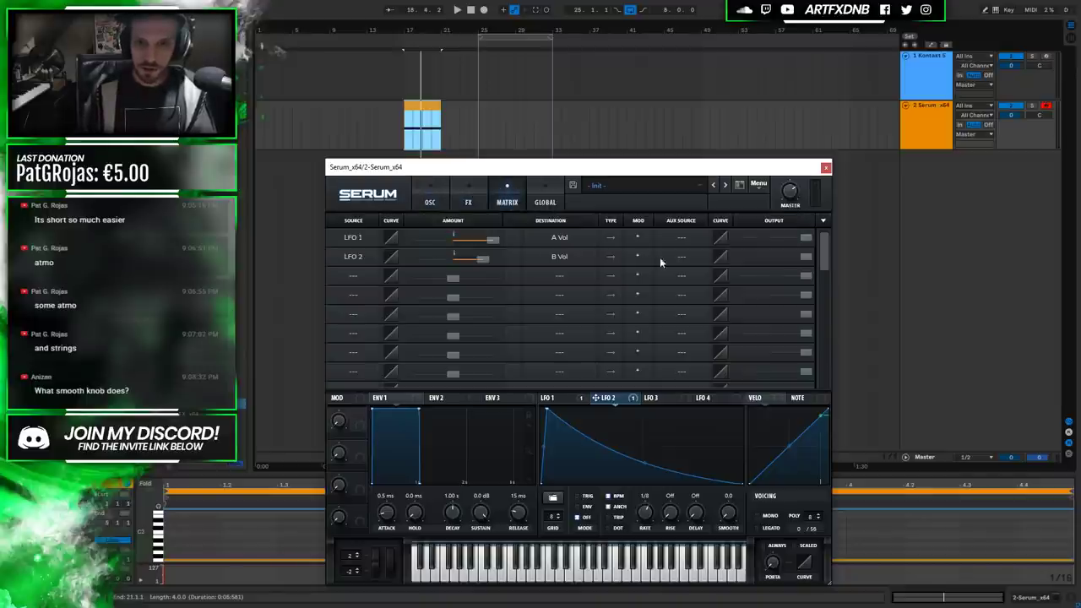
left_click(661, 262)
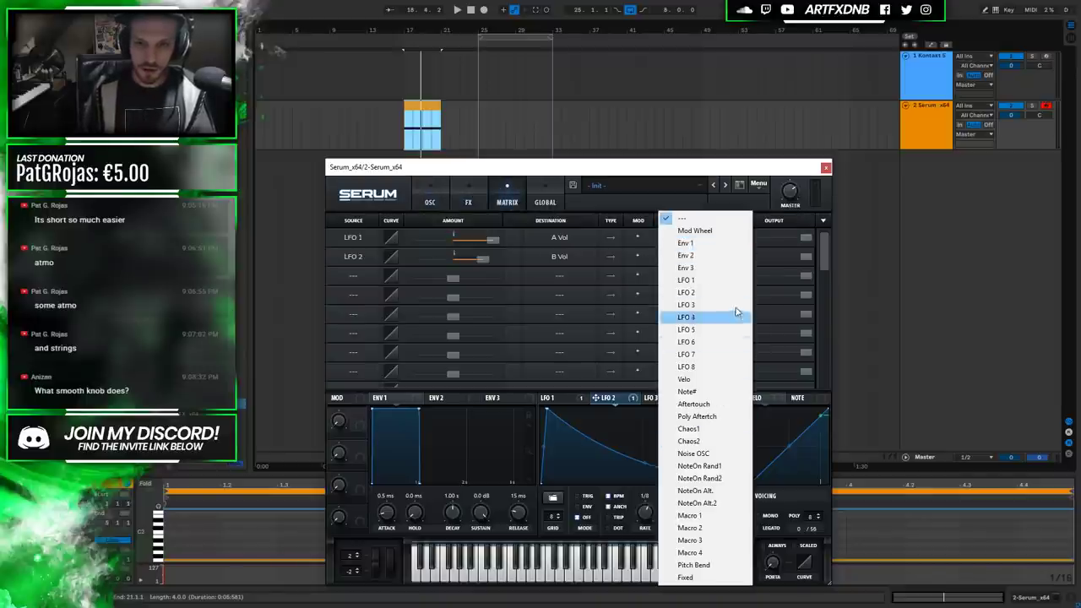
left_click(705, 515)
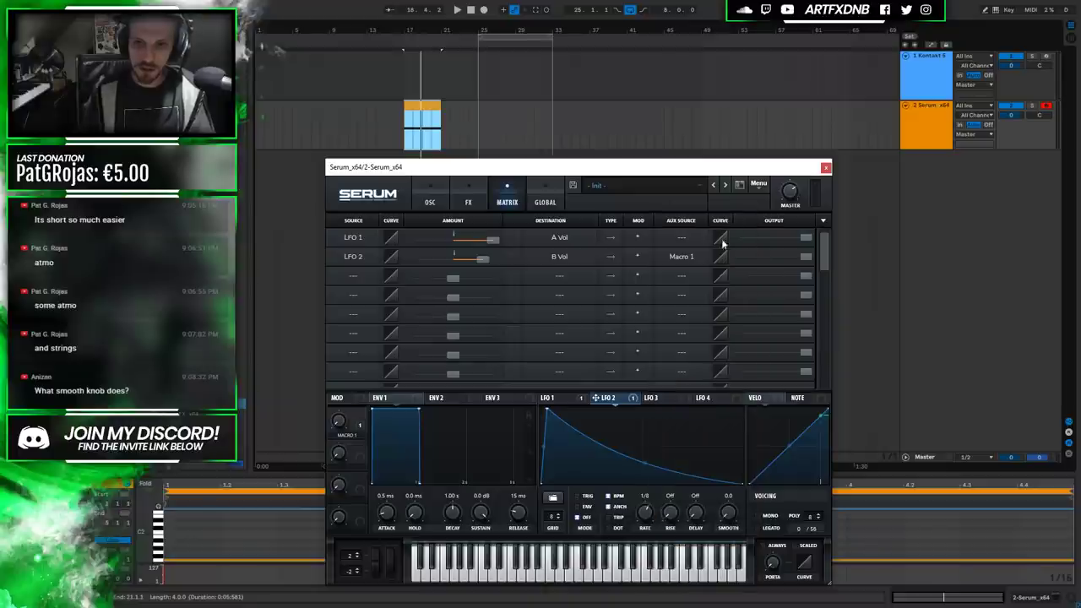
double_click(344, 435)
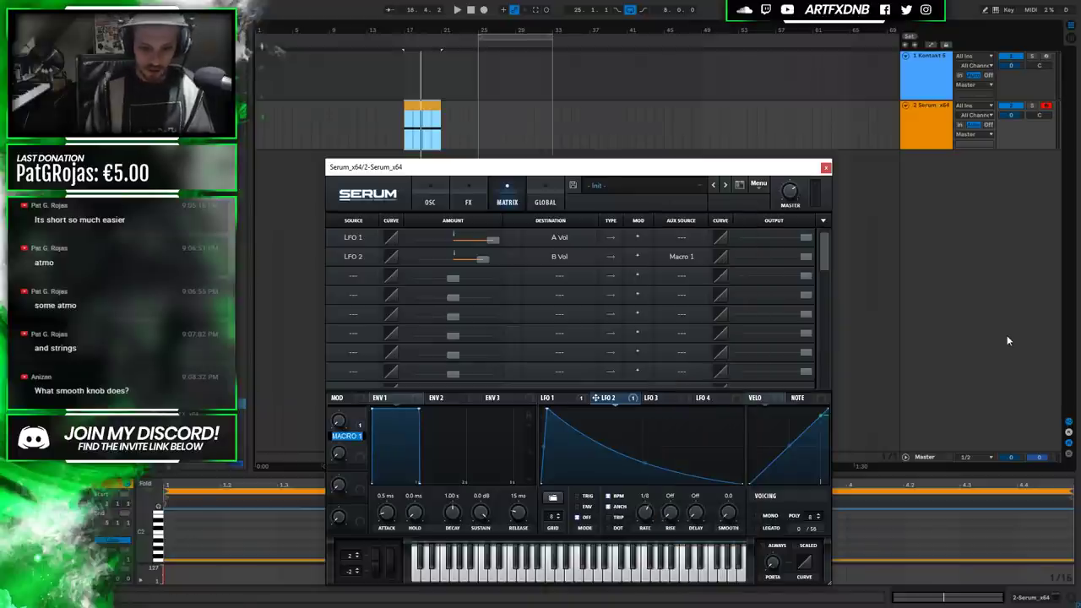
type("SAW LAYER")
key("Return")
Play the clip while sweeping the SAW LAYER macro to audition how it brings in oscillator B.
key("space")
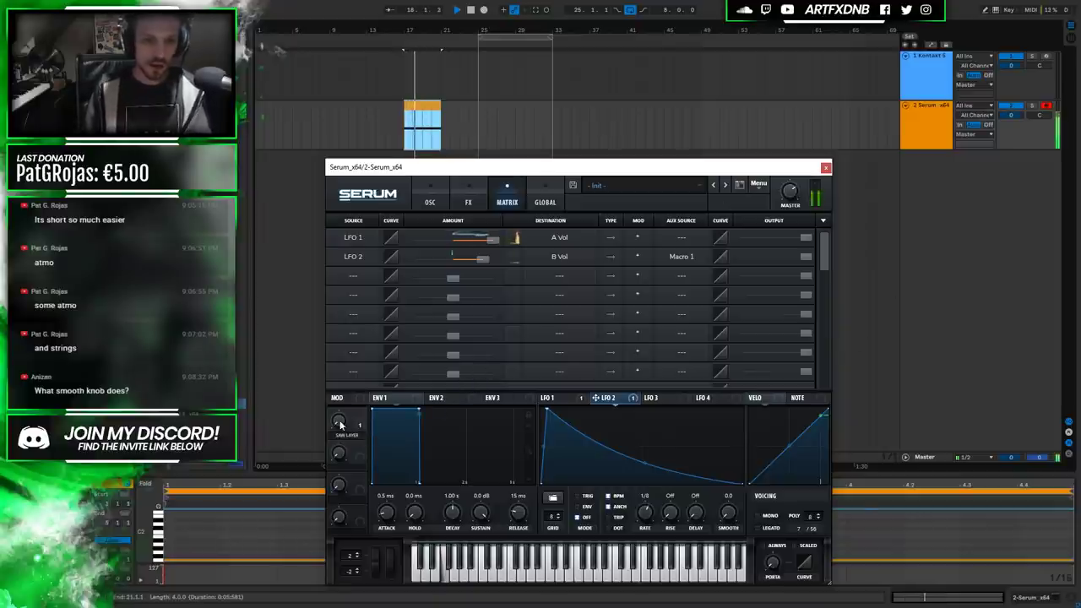
mouse_move(337, 419)
left_click_drag(338, 419, 322, 288)
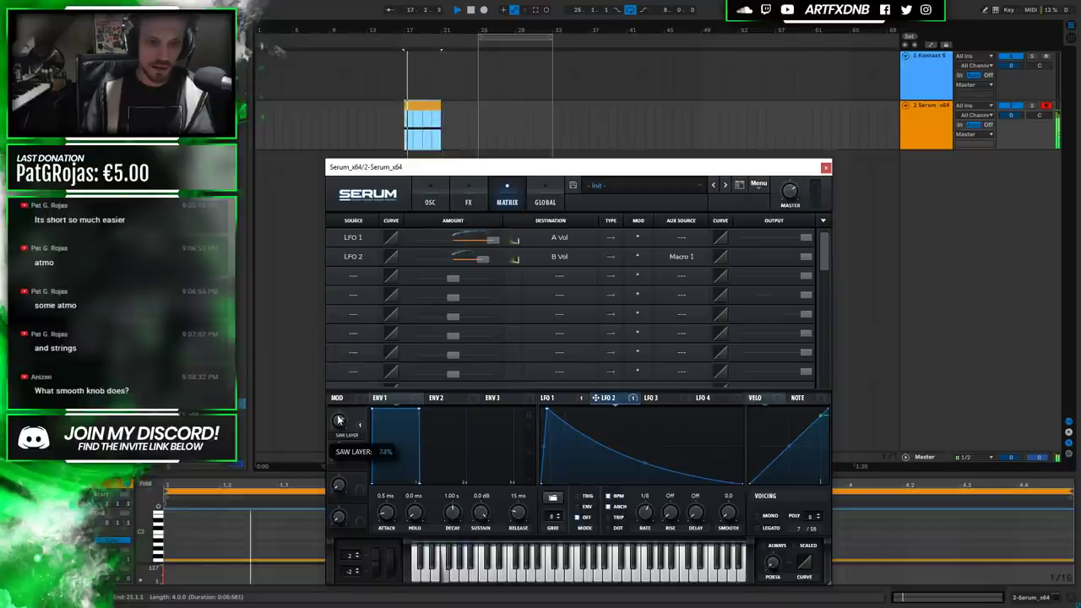
left_click_drag(335, 397, 330, 380)
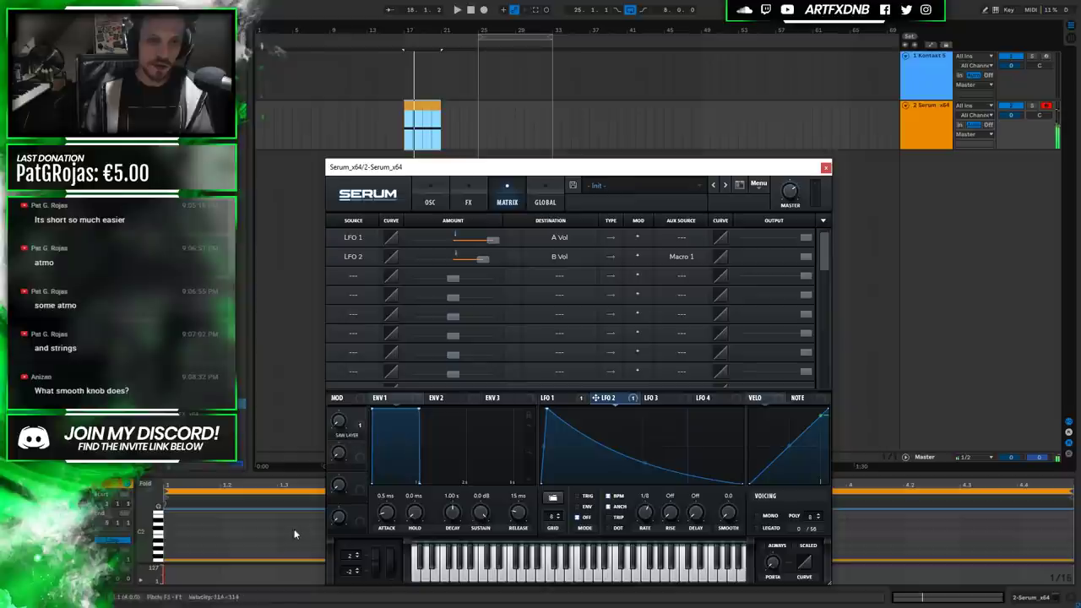
Modulate the filter cutoff with LFO 2 and play the clip while varying the SAW LAYER macro.
left_click(468, 202)
left_click(429, 202)
left_click(466, 202)
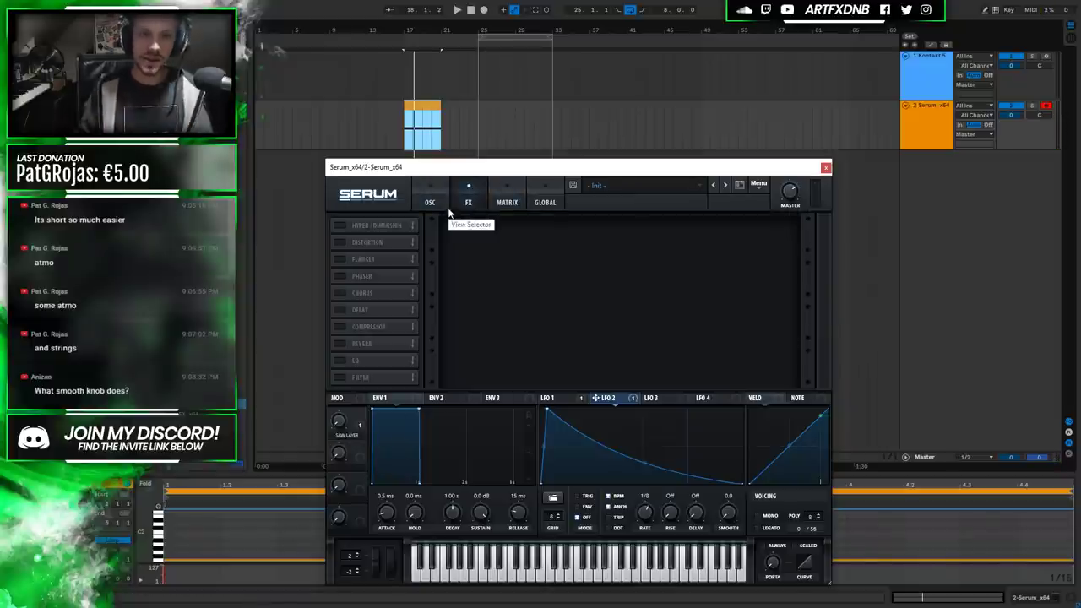
left_click(431, 203)
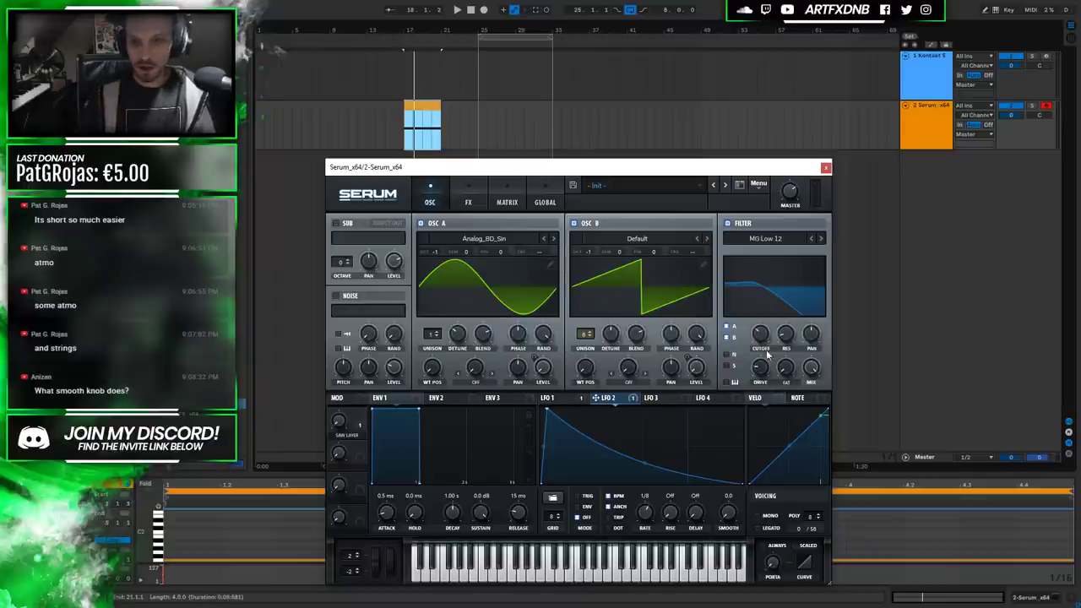
left_click_drag(766, 336, 759, 336)
key("space")
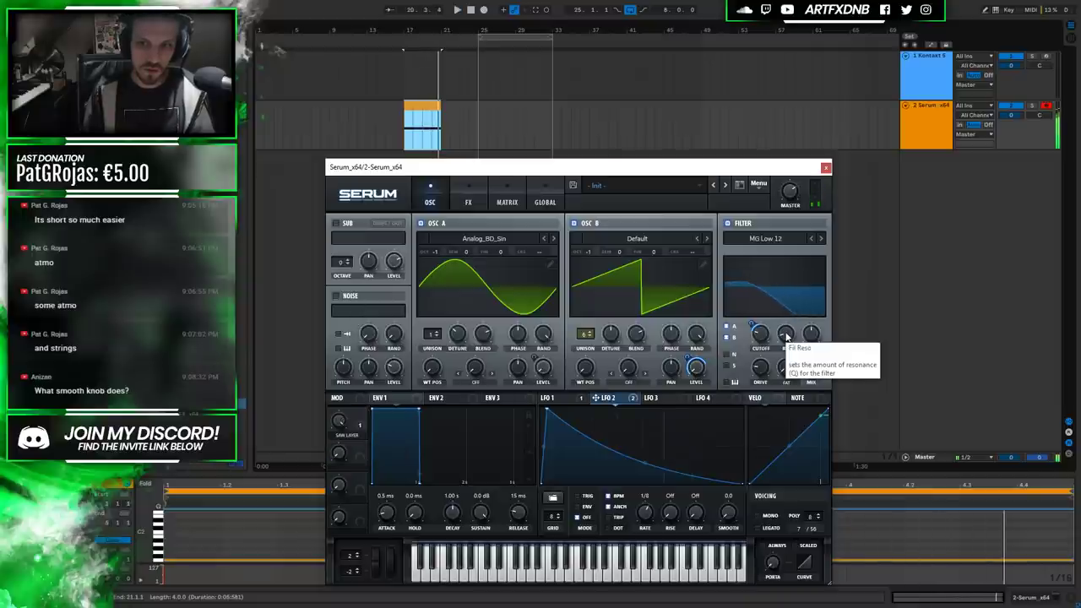
left_click(728, 337)
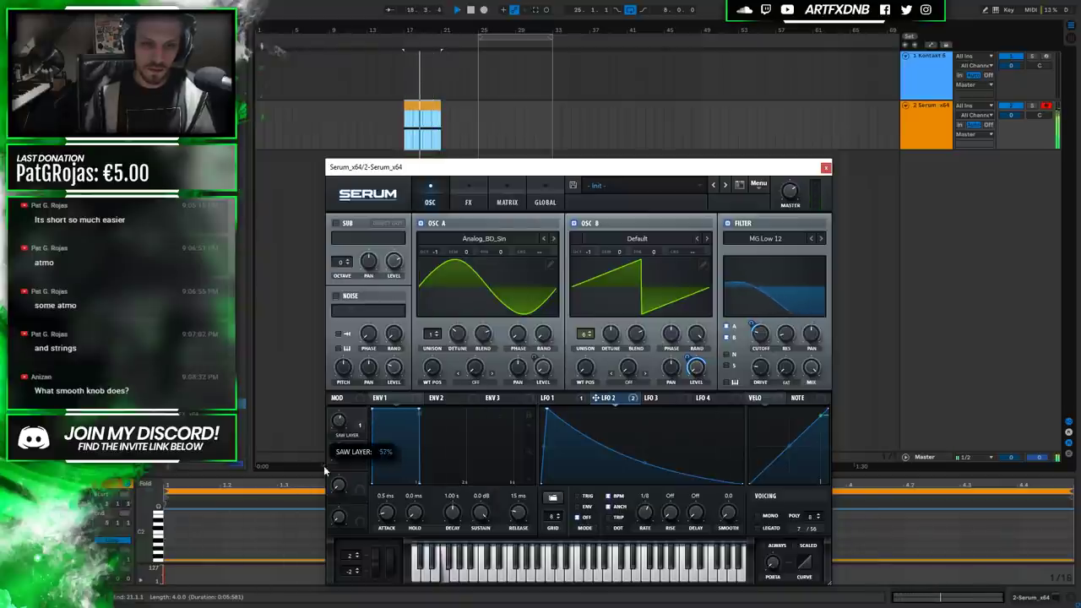
key("space")
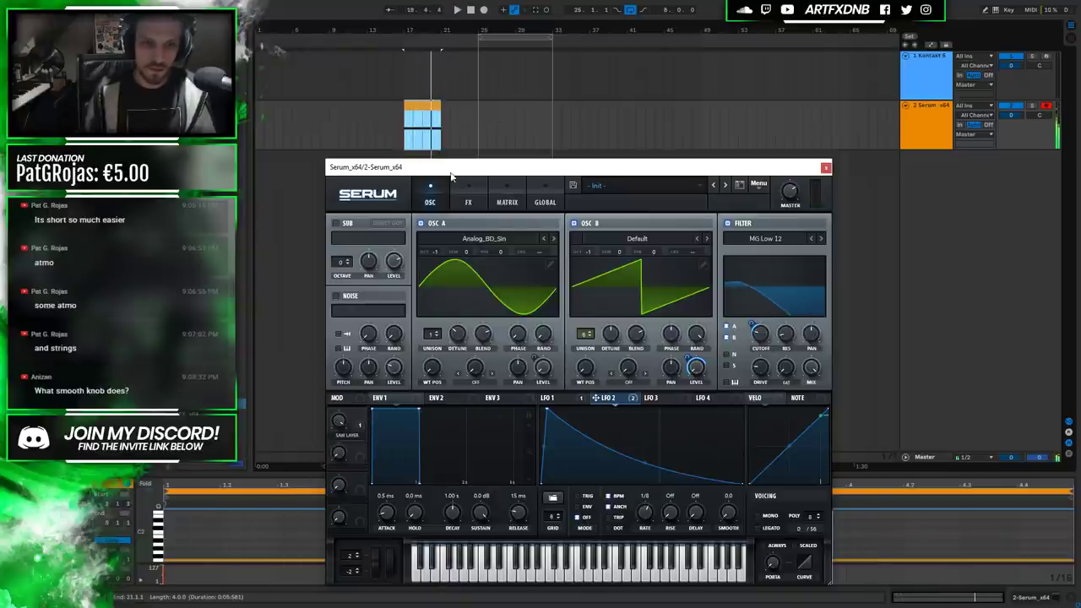
Add a Tube distortion effect and test its drive and the SAW LAYER macro during playback.
left_click(468, 202)
left_click(340, 243)
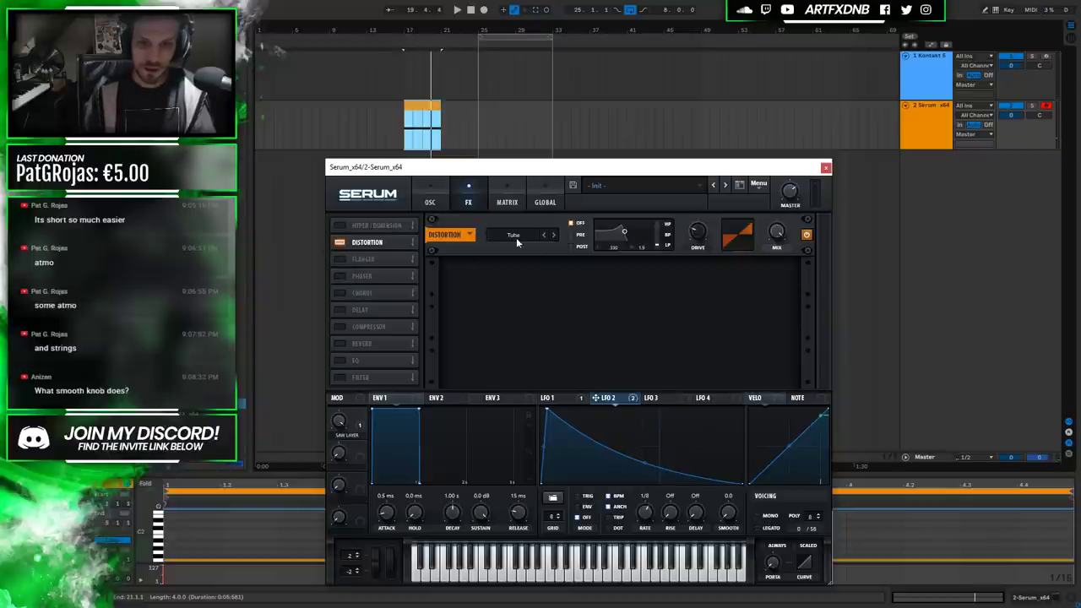
left_click(516, 240)
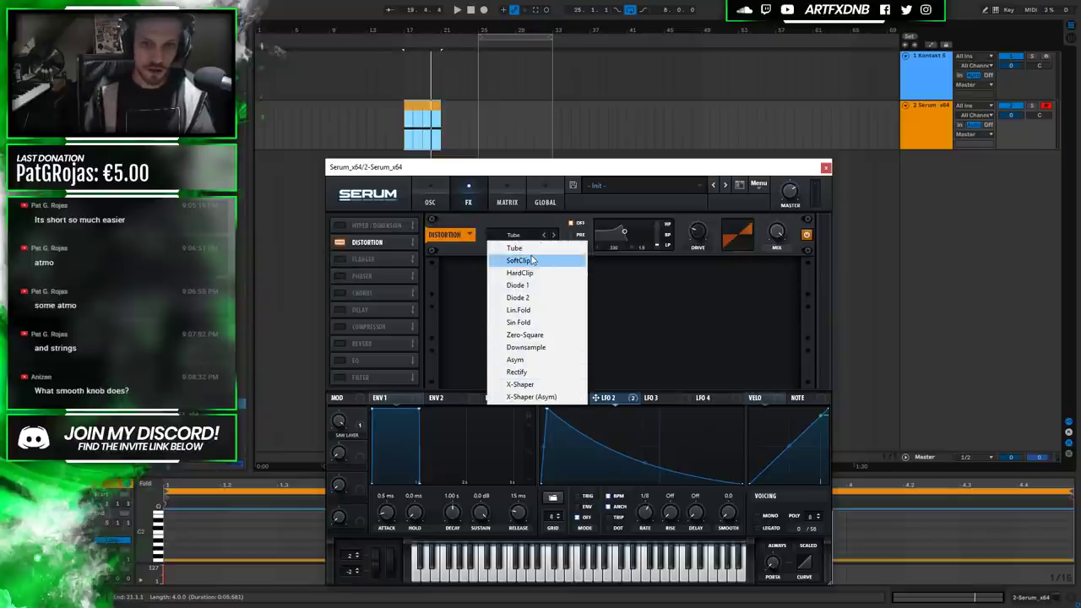
left_click(517, 248)
left_click_drag(703, 200, 684, 187)
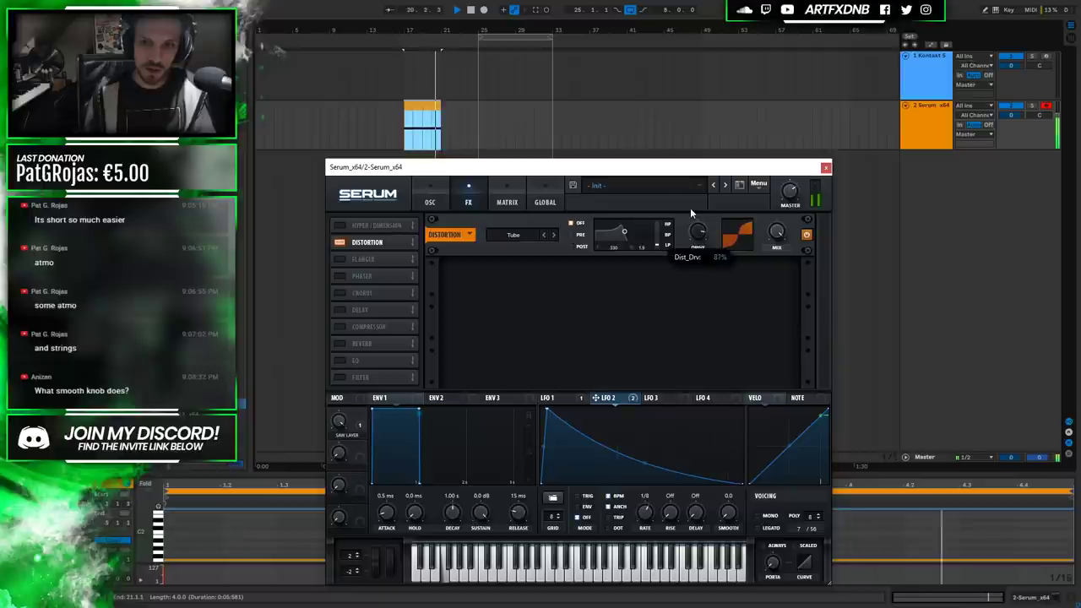
key("space")
mouse_move(337, 454)
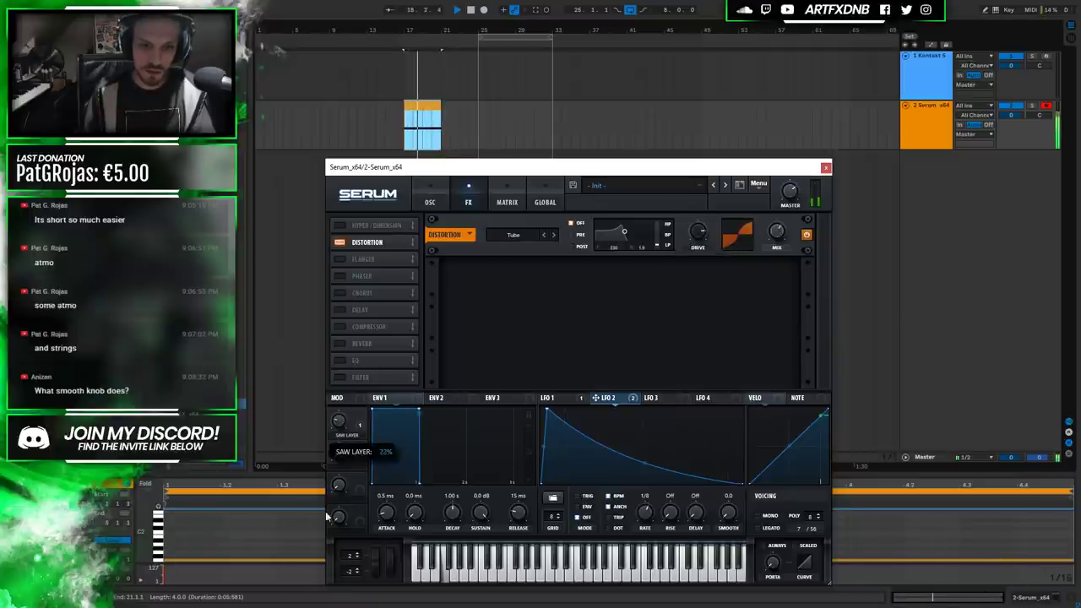
key("space")
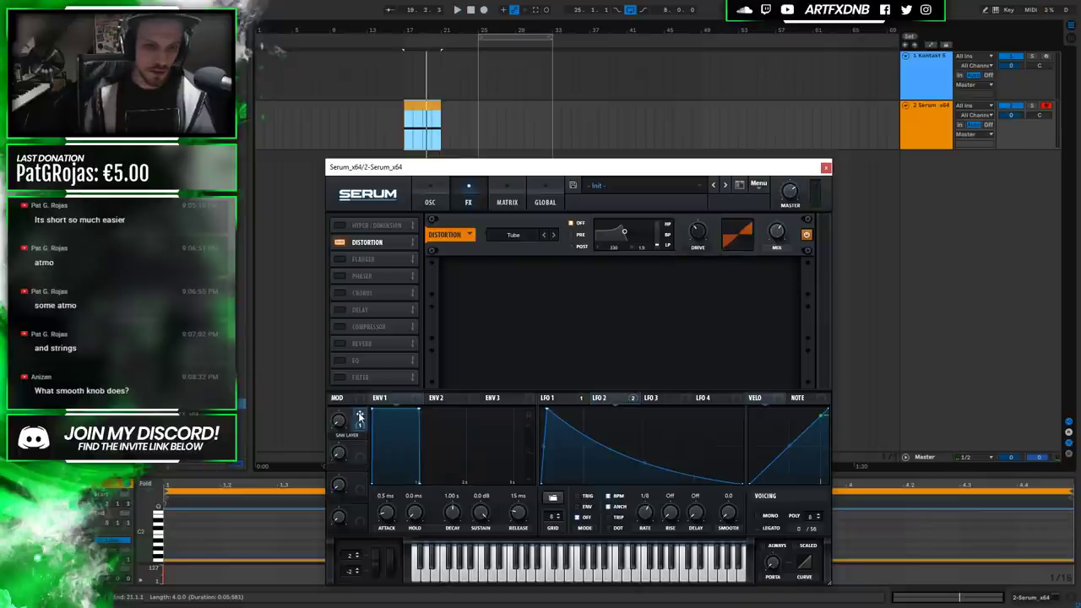
Assign the SAW LAYER macro to the distortion's drive and play the clip to check it.
left_click_drag(684, 239, 687, 223)
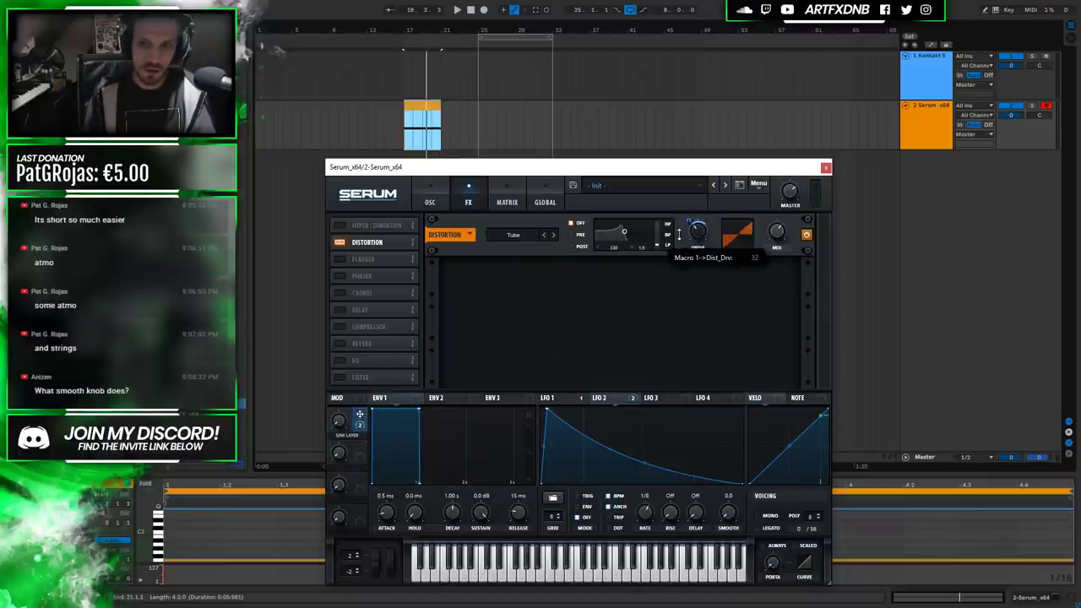
key("space")
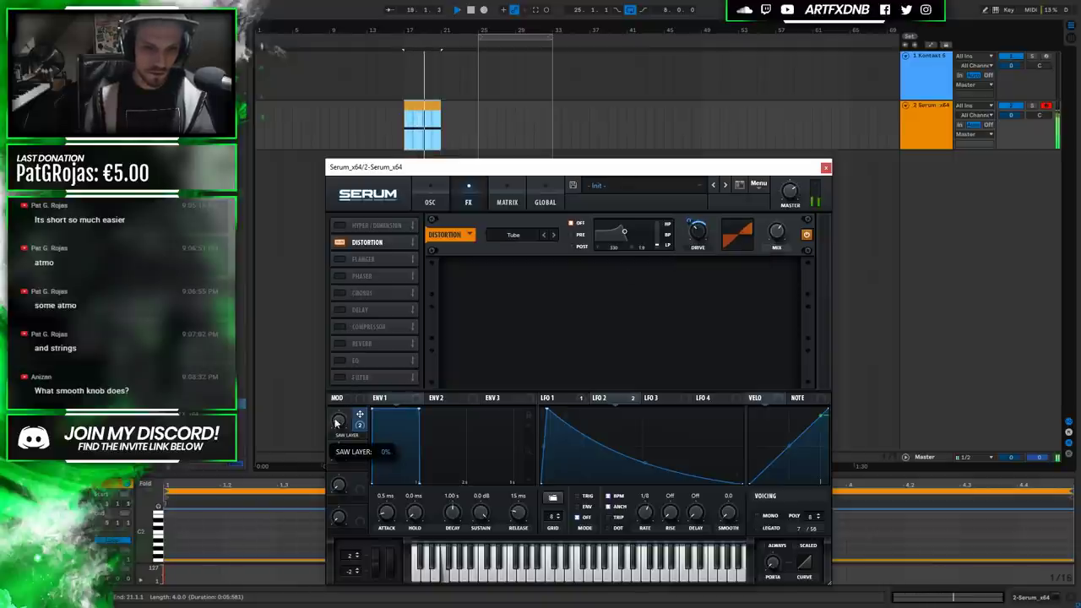
key("space")
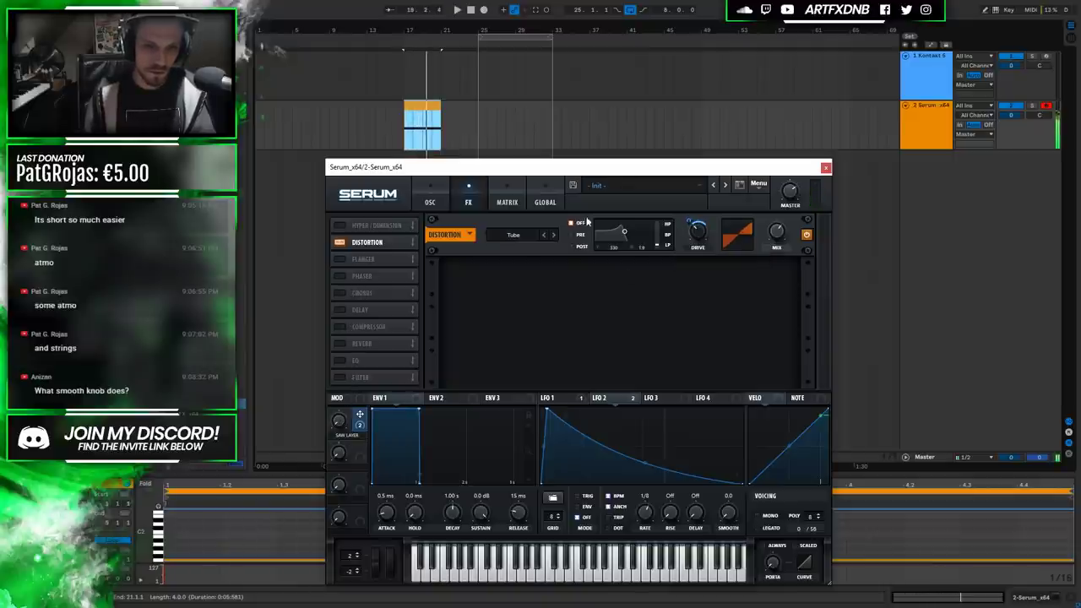
Add a Hall reverb with a raised low cut and a lowered mix, and assign the SAW LAYER macro to its mix.
left_click(339, 343)
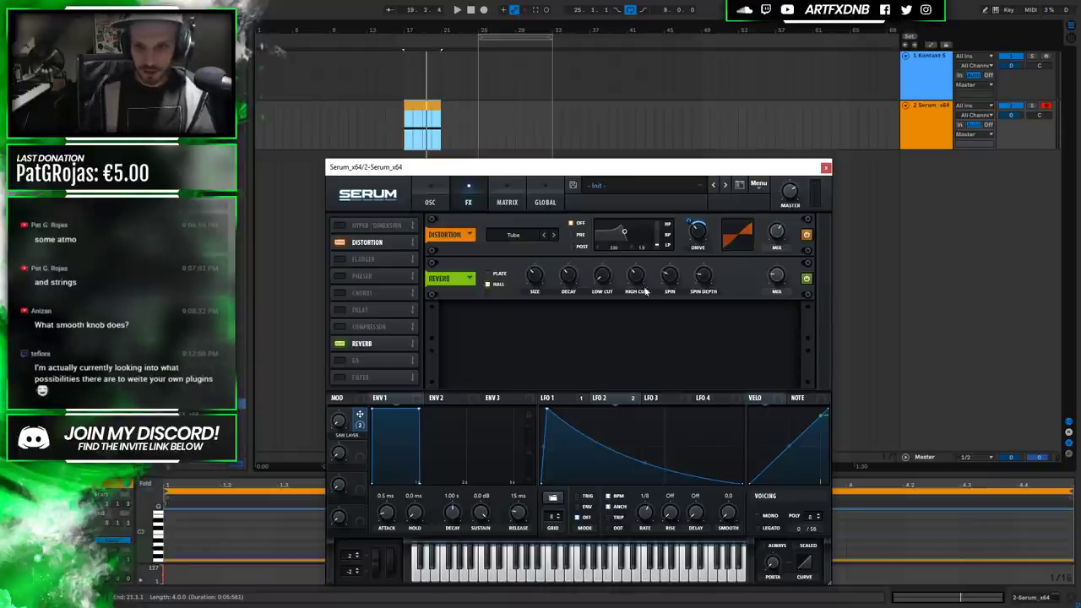
key("space")
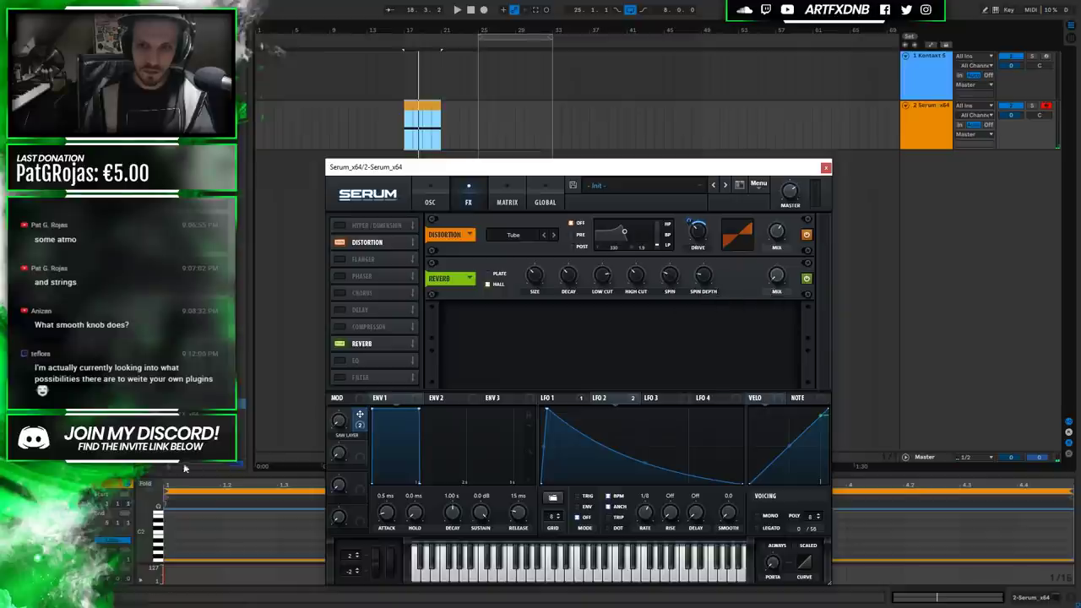
left_click_drag(778, 278, 752, 283)
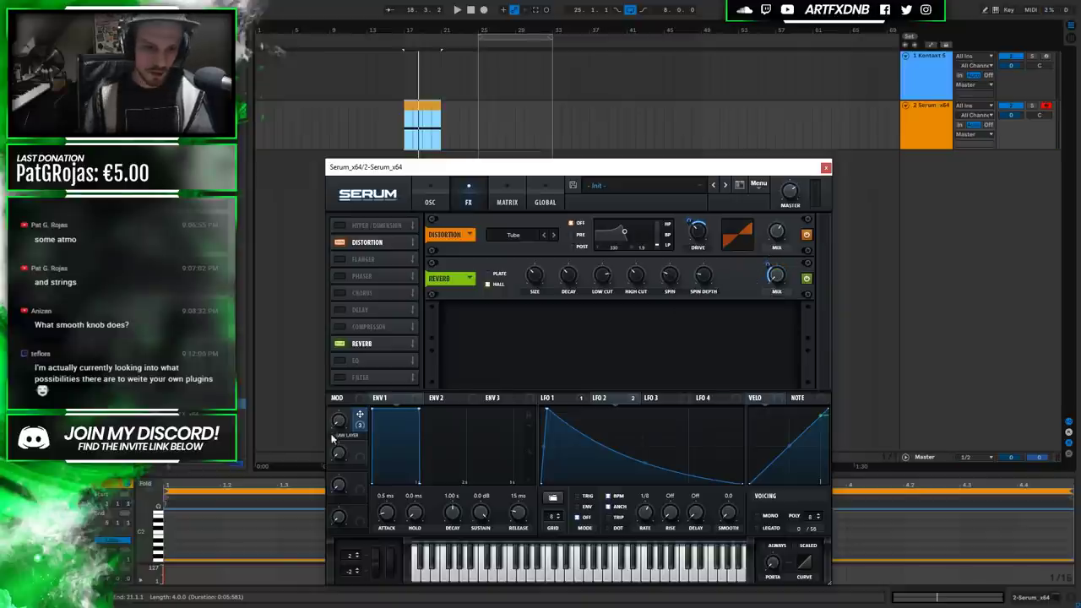
Adjust the macro's modulation depth on the reverb mix during playback and bring SAW LAYER to about 75%.
left_click_drag(338, 451, 337, 463)
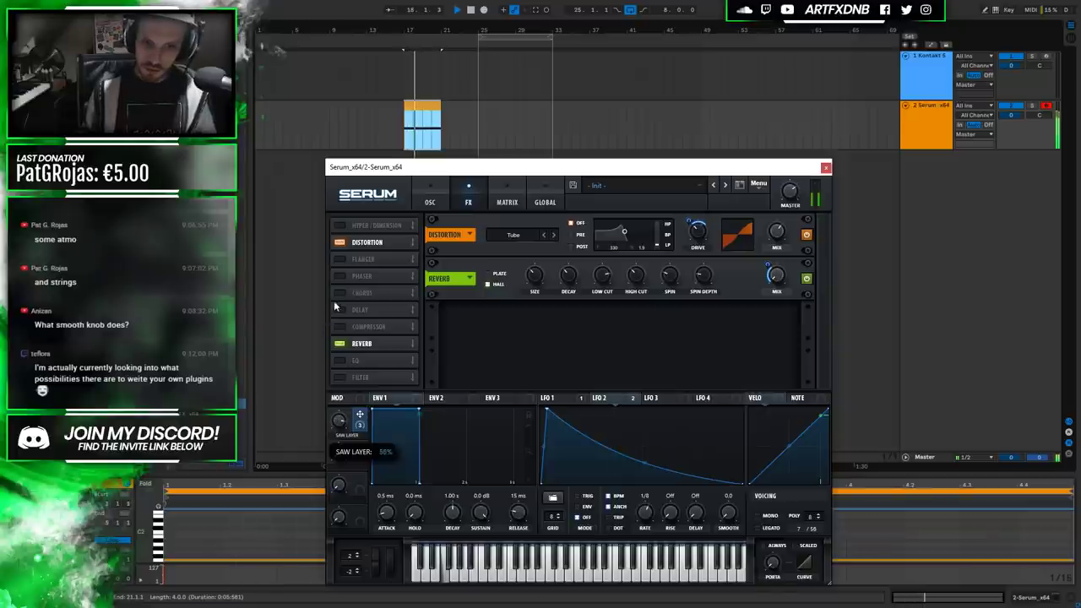
left_click_drag(768, 267, 763, 263)
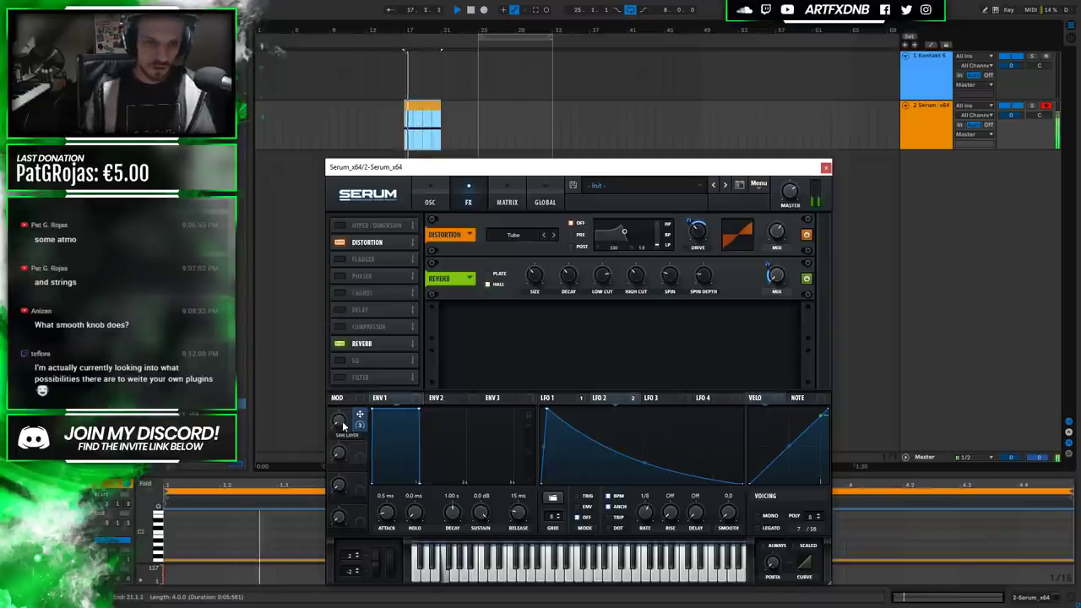
left_click_drag(337, 452, 338, 463)
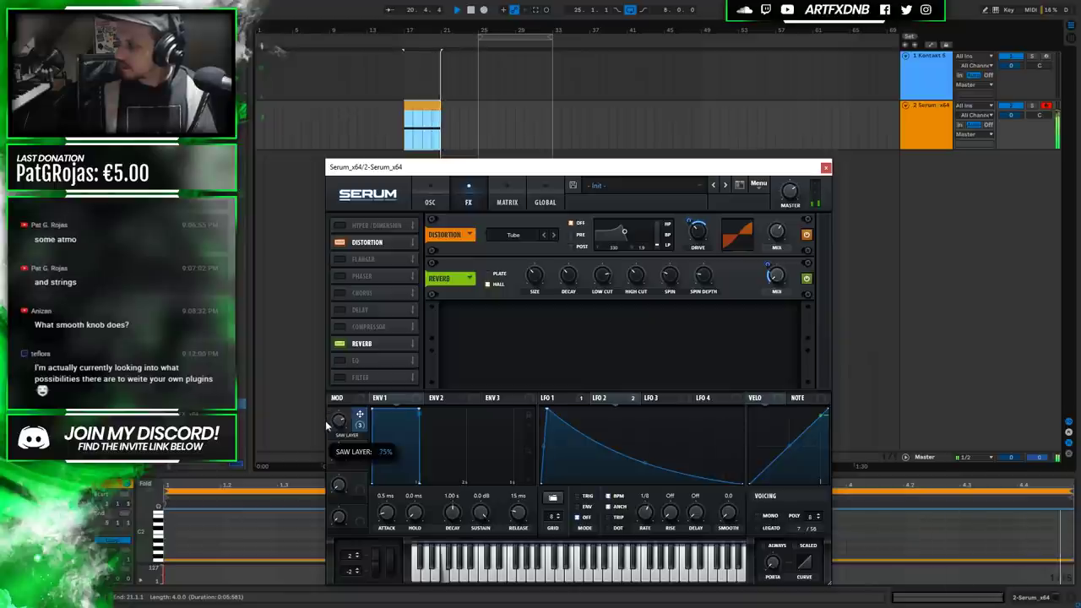
Stop playback, turn the SAW LAYER macro down and close the Serum window.
key("space")
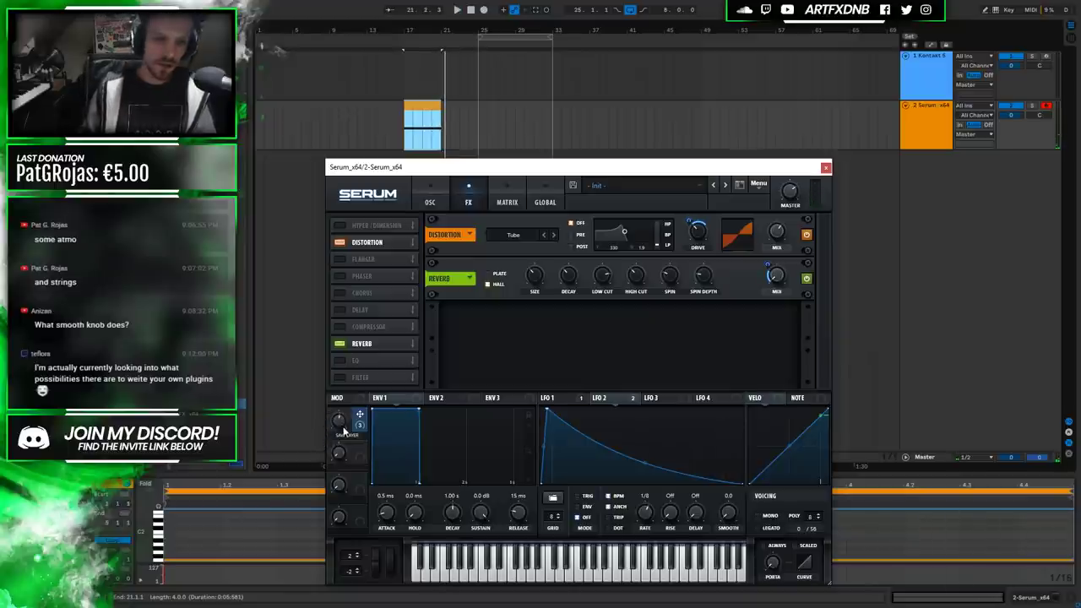
left_click_drag(344, 430, 336, 501)
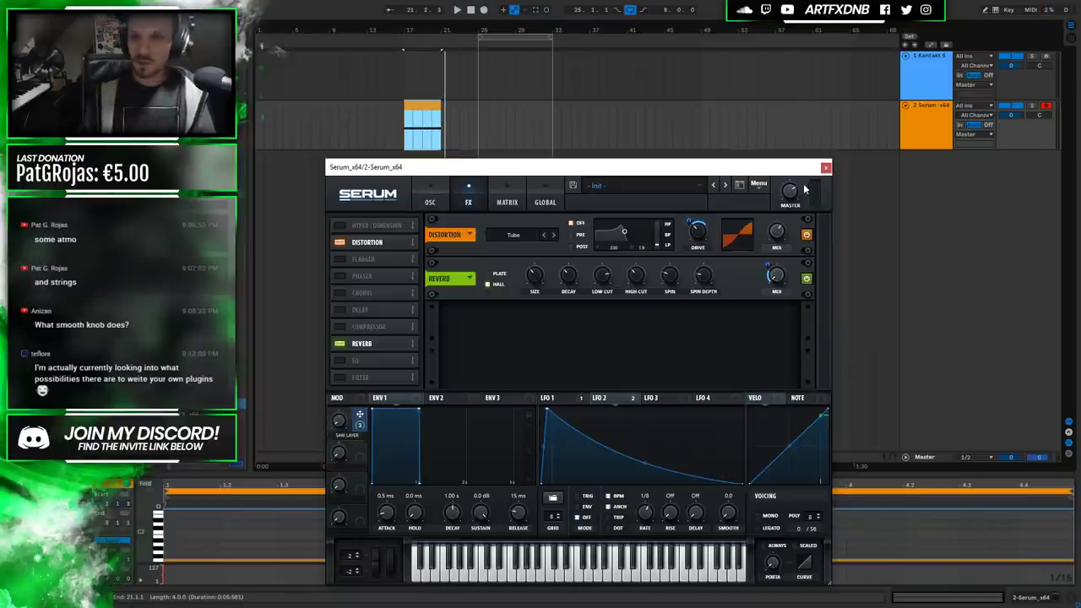
left_click(825, 167)
Duplicate the Serum clip repeatedly along its track and extend the clips to bar 49.
key("ctrl+d")
key("ctrl+d")
key("ctrl+d")
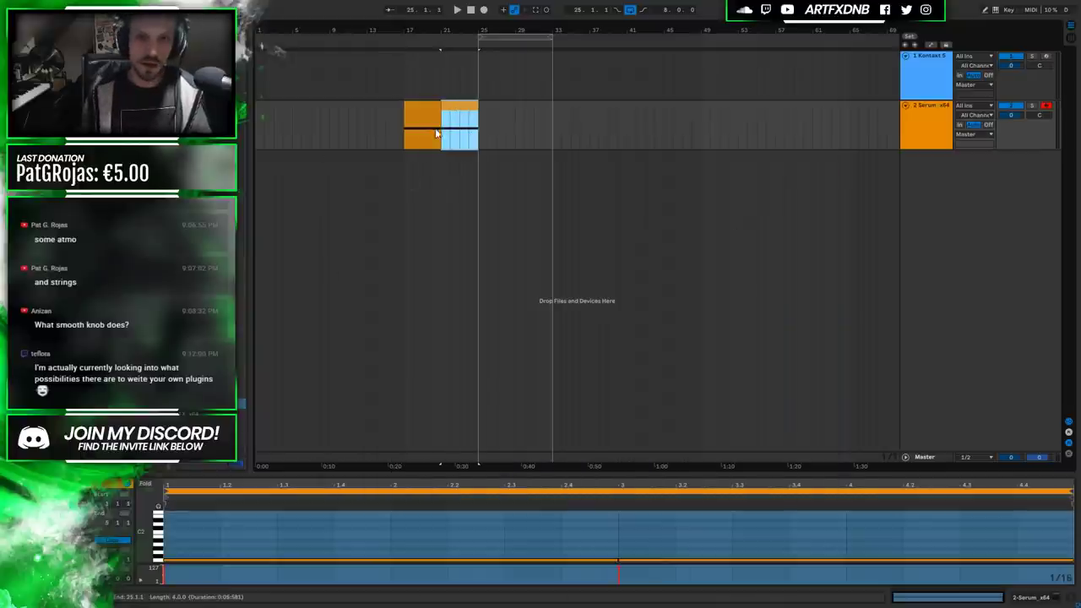
left_click(400, 134)
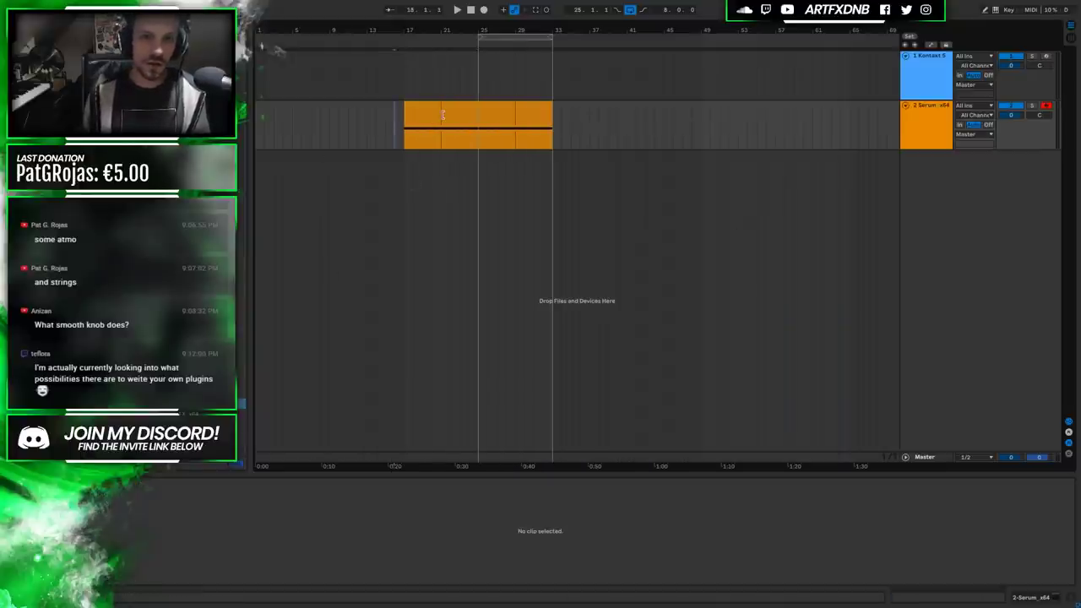
left_click(433, 111)
left_click_drag(437, 110, 701, 135)
Set the arrangement loop to 16 bars starting at bar 17.
left_click_drag(528, 37, 552, 38)
left_click(400, 134)
left_click(406, 137)
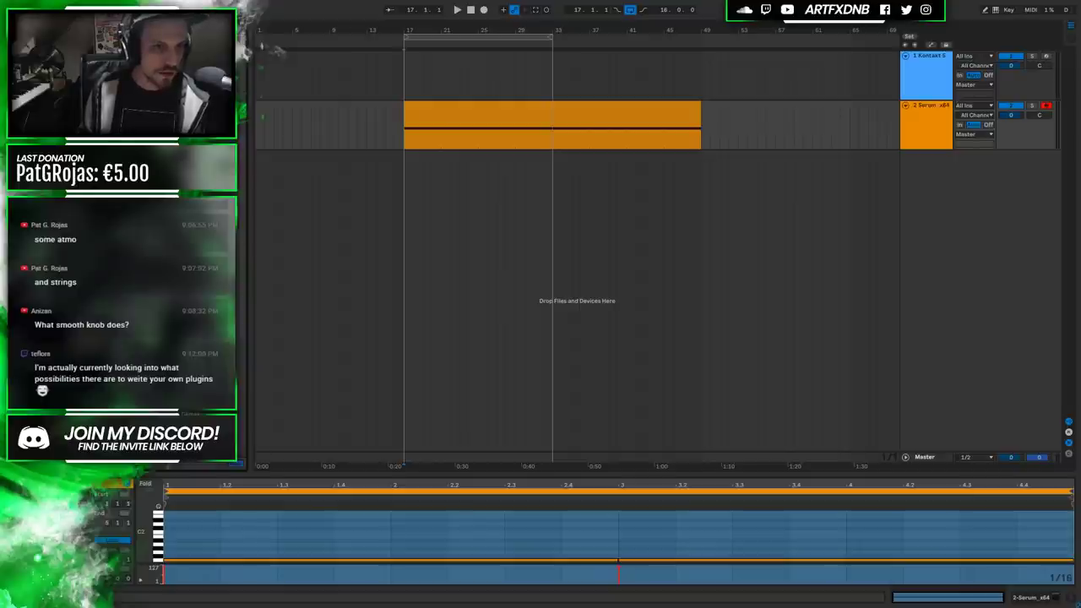
Widen the browser and audition several numbered samples in the open sample folder.
left_click_drag(250, 254, 312, 271)
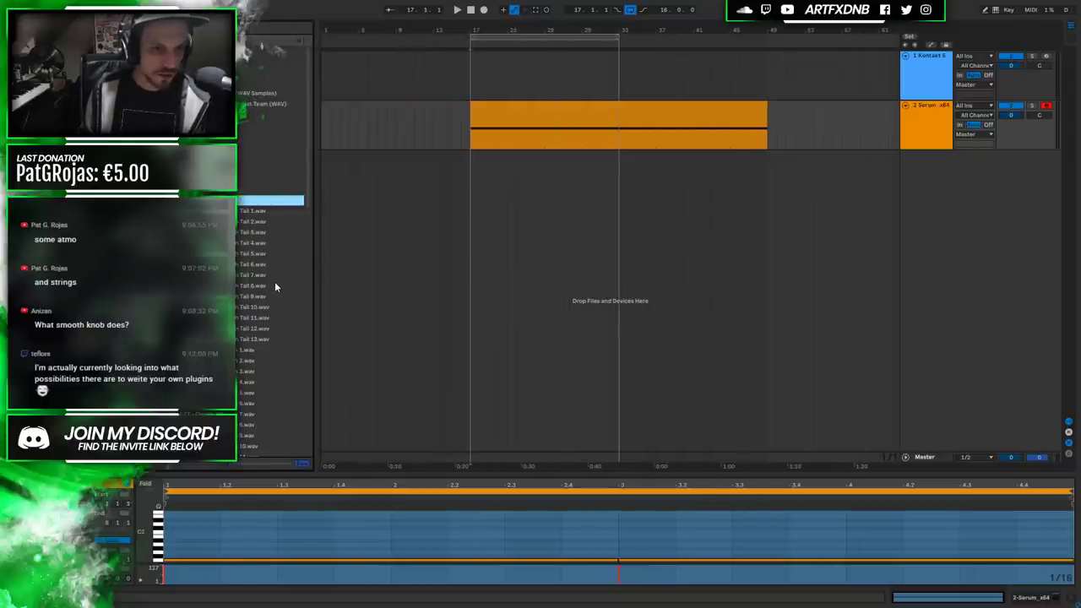
left_click(245, 297)
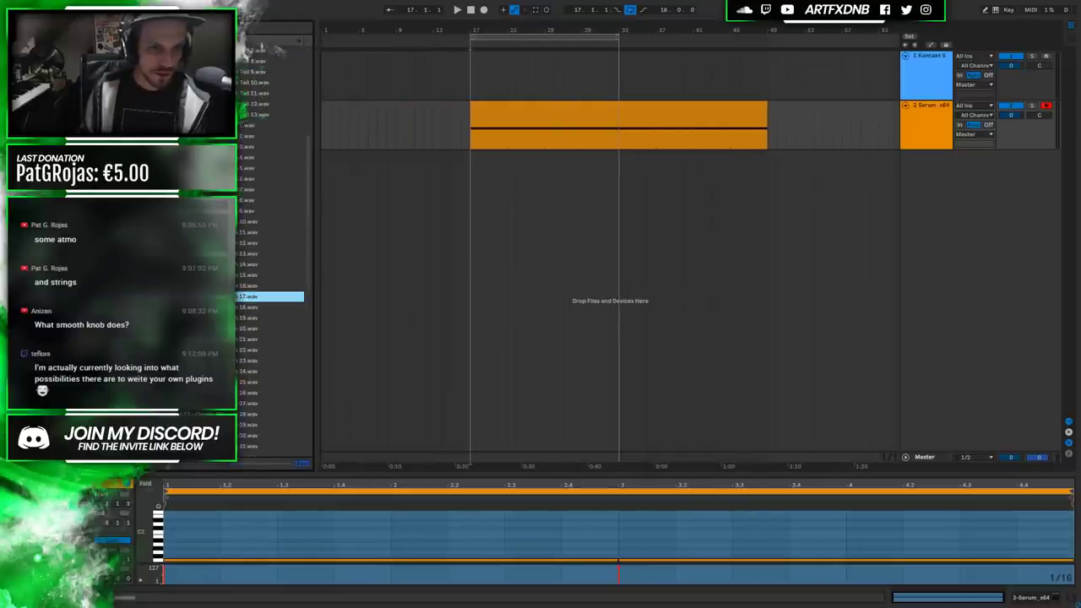
left_click(247, 382)
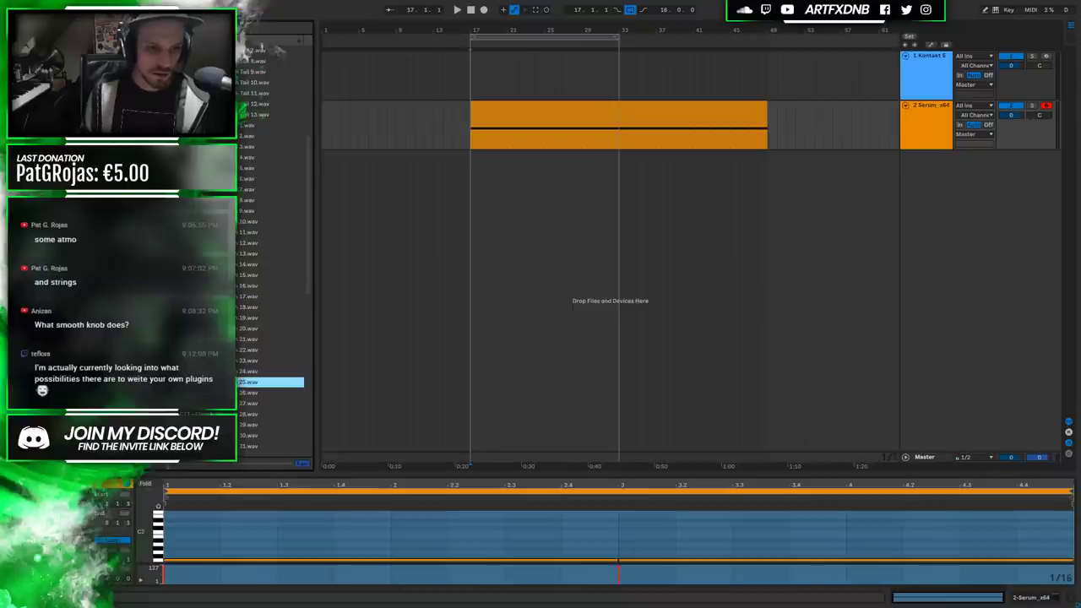
left_click(248, 264)
left_click_drag(309, 284, 320, 129)
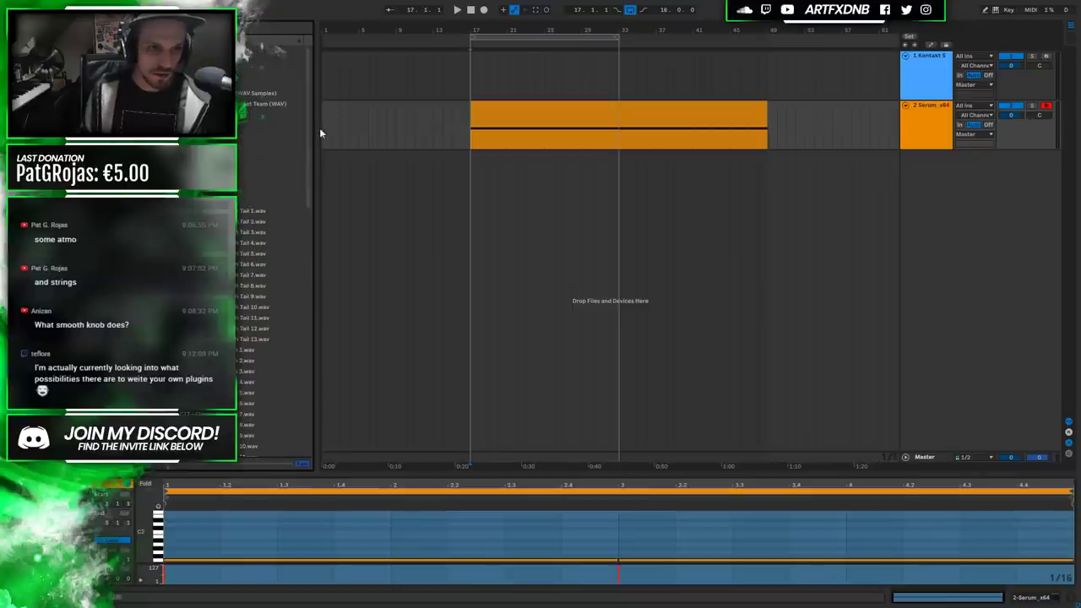
Switch to a Prewhooshes folder in the sample library and audition several of its whoosh samples.
left_click(253, 200)
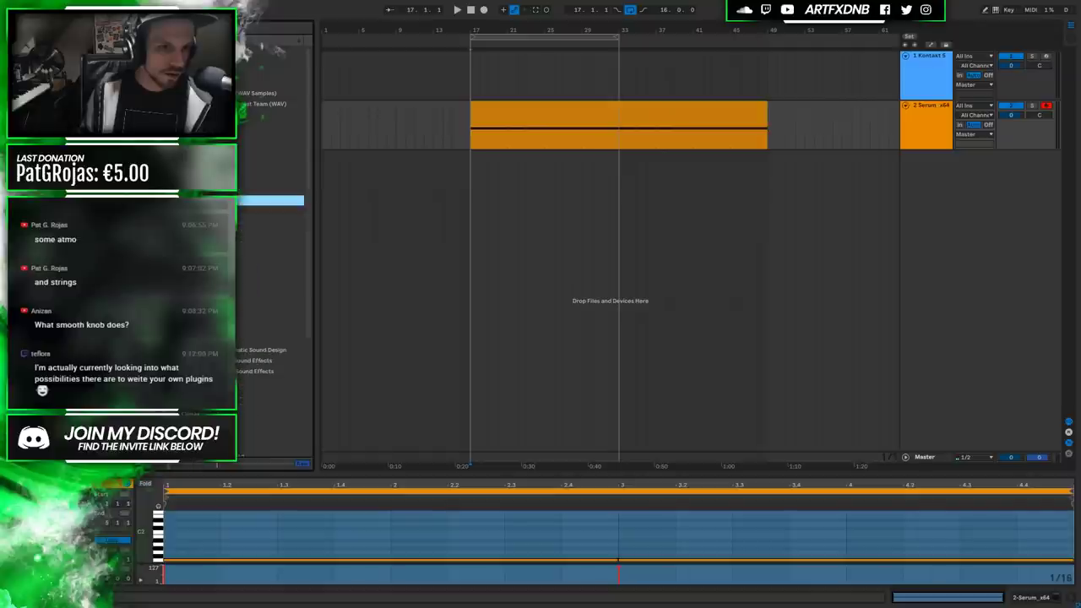
left_click(270, 147)
left_click(270, 168)
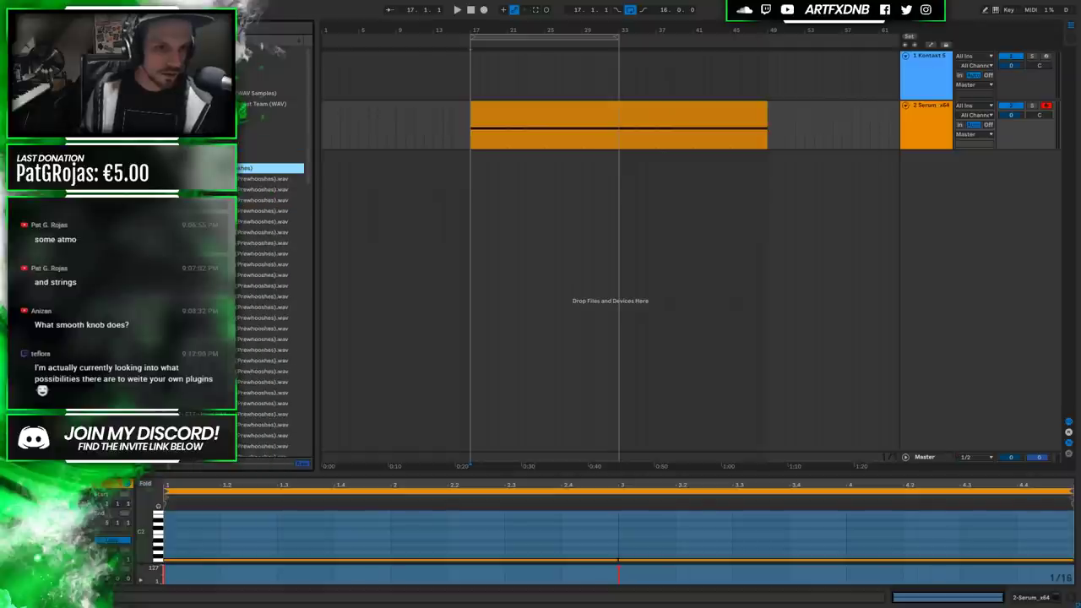
left_click_drag(309, 158, 309, 212)
left_click(251, 210)
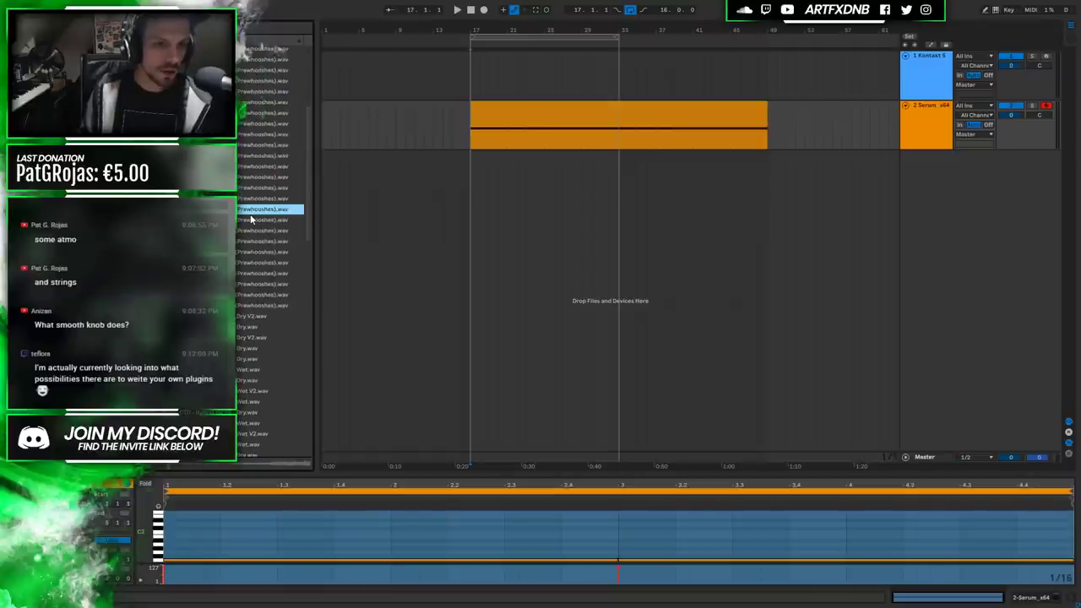
left_click(244, 168)
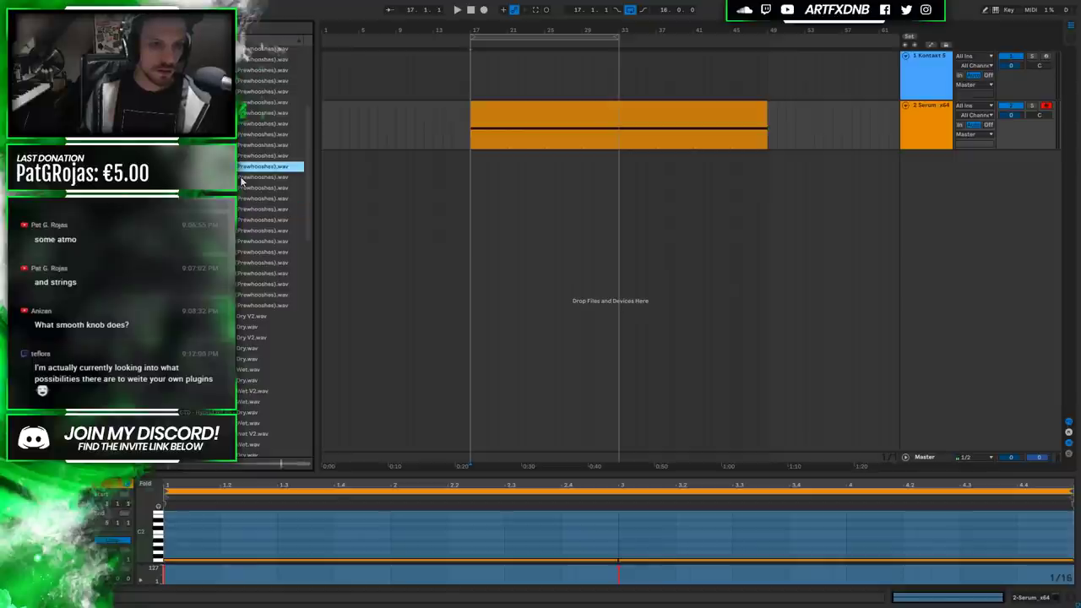
left_click(252, 306)
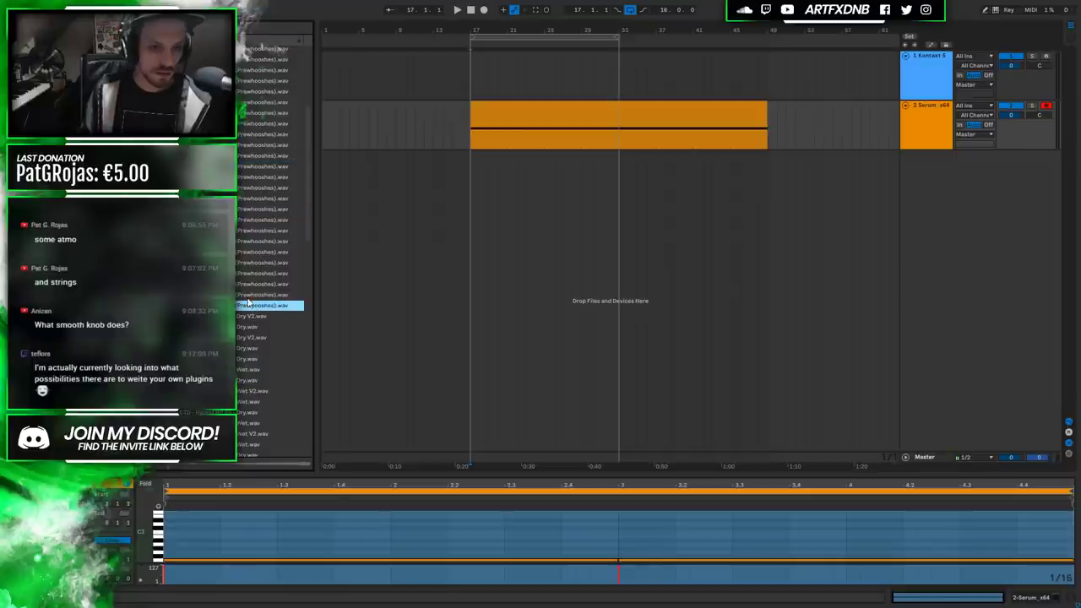
left_click(251, 293)
left_click(251, 284)
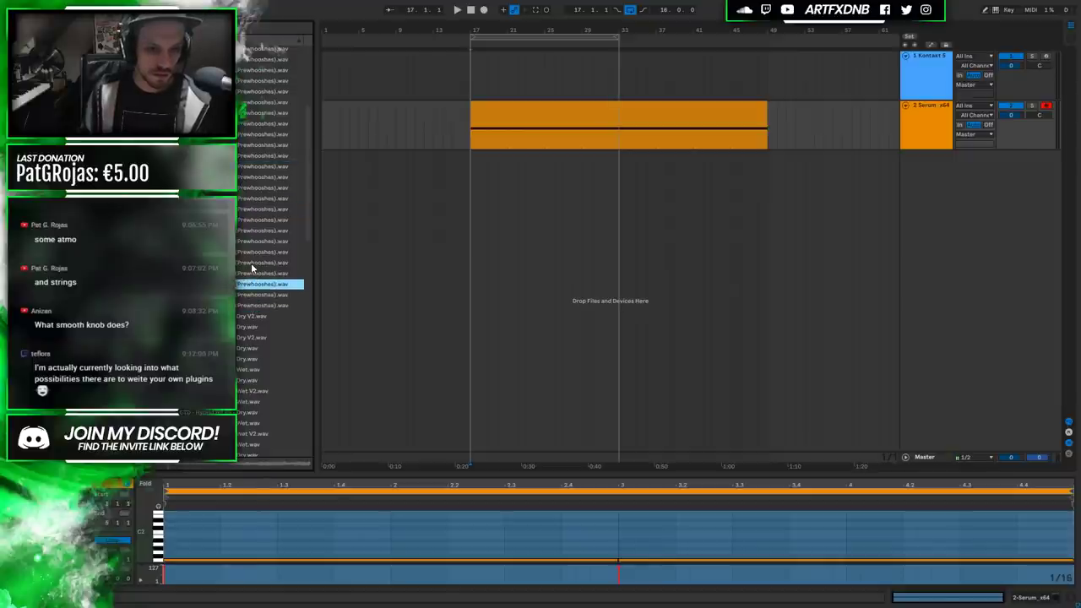
left_click(252, 263)
left_click(251, 203)
Open the Organic Hit sample category's Prewhooshes folder and audition Organic Hit 05 - Wet.
left_click(257, 74)
scroll(262, 199, "up", 3)
scroll(263, 199, "up", 4)
left_click(258, 124)
left_click(253, 70)
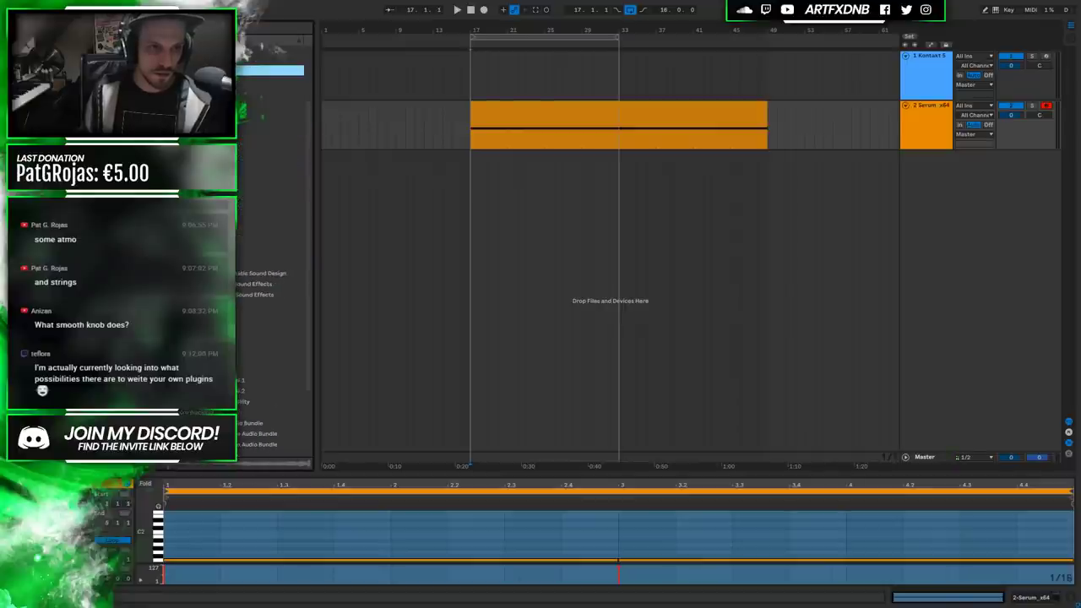
left_click(258, 91)
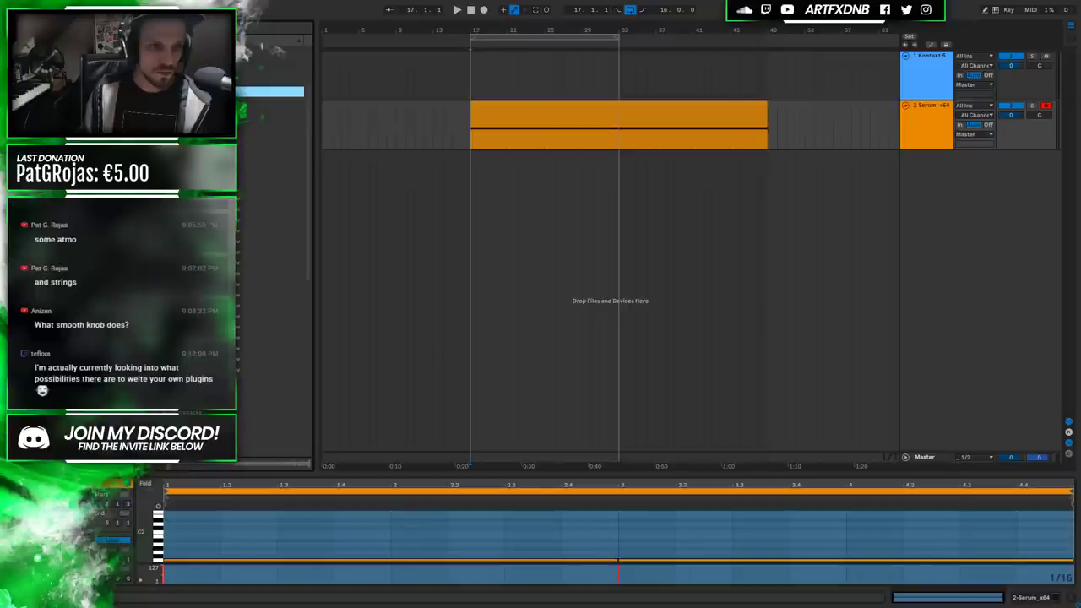
key("Right")
left_click(270, 102)
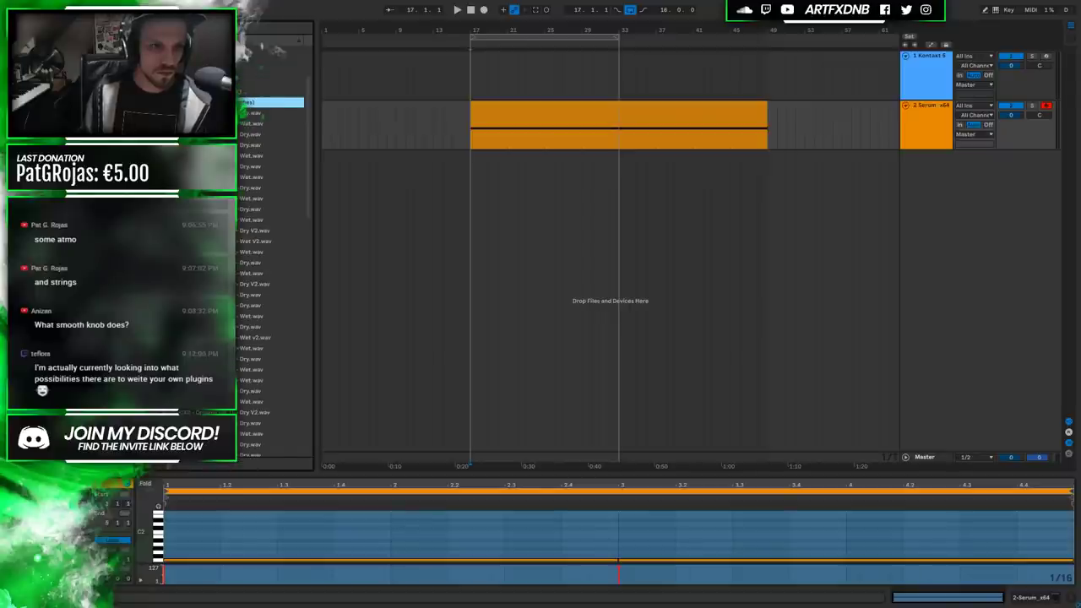
left_click(271, 198)
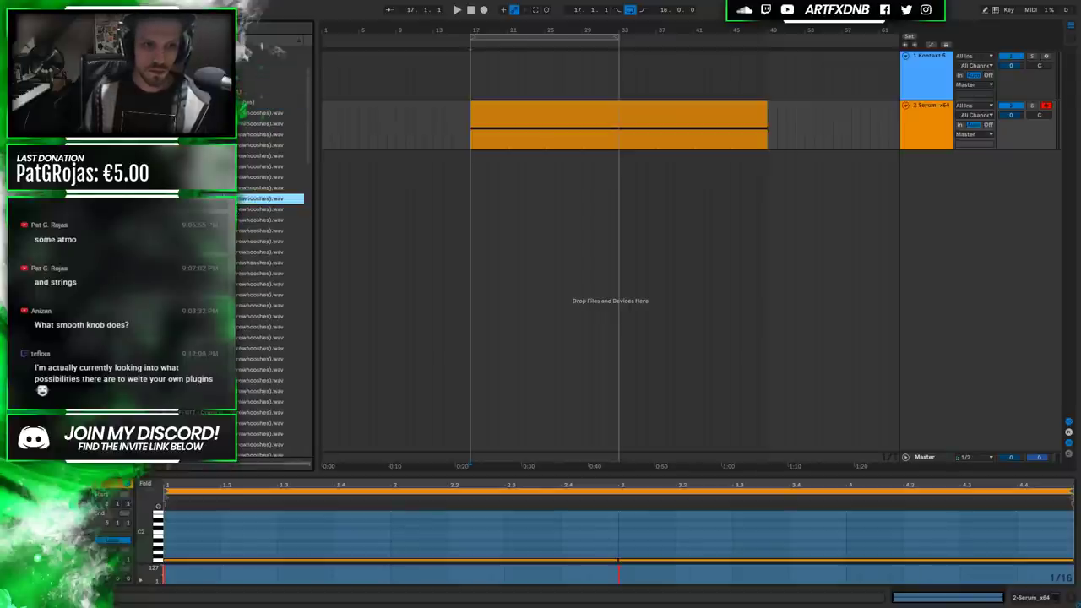
Insert an audio track below Serum and place the Organic Hit 05 - Wet prewhoosh sample on it shortly before bar 17.
right_click(926, 114)
left_click(947, 197)
key("ctrl+t")
left_click_drag(270, 198, 458, 168)
Move the prewhoosh clip so that its end meets the start of the Serum clip at bar 17.
left_click_drag(467, 24, 468, 93)
key("ctrl+d")
left_click_drag(498, 170, 581, 175)
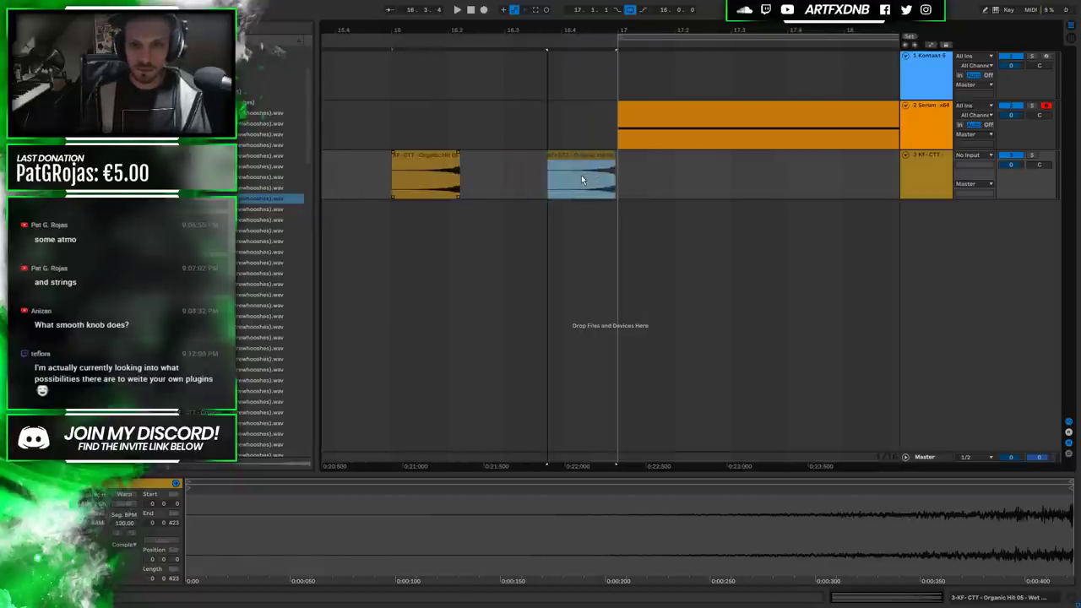
left_click_drag(605, 32, 608, 101)
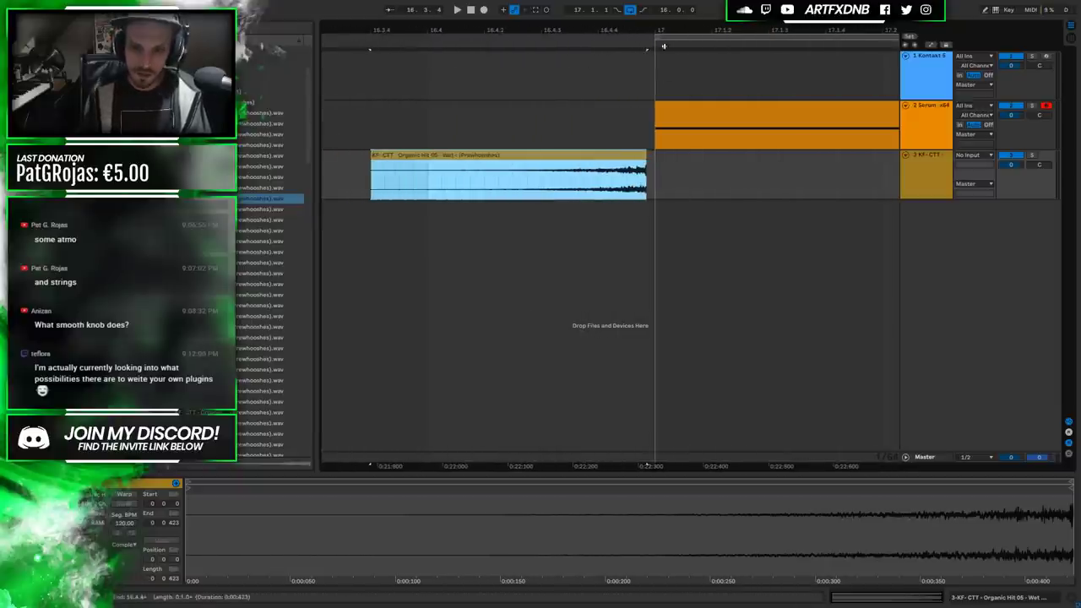
left_click_drag(659, 34, 660, 101)
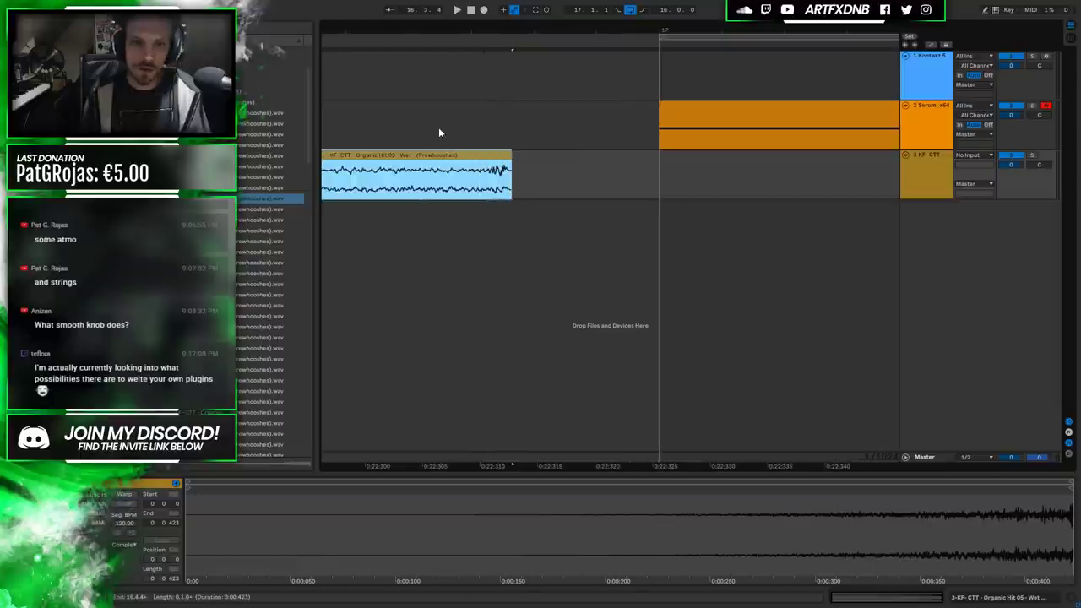
left_click_drag(449, 155, 593, 161)
left_click_drag(544, 32, 544, 12)
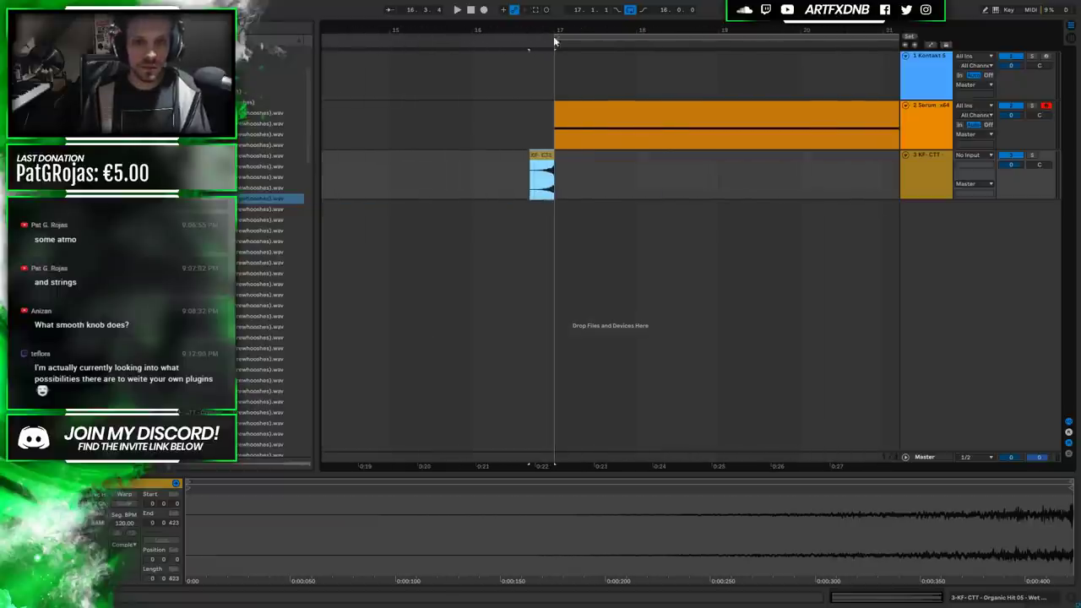
Play the transition into bar 17 and lower the prewhoosh track's volume to about -9.8 dB.
left_click(518, 183)
key("space")
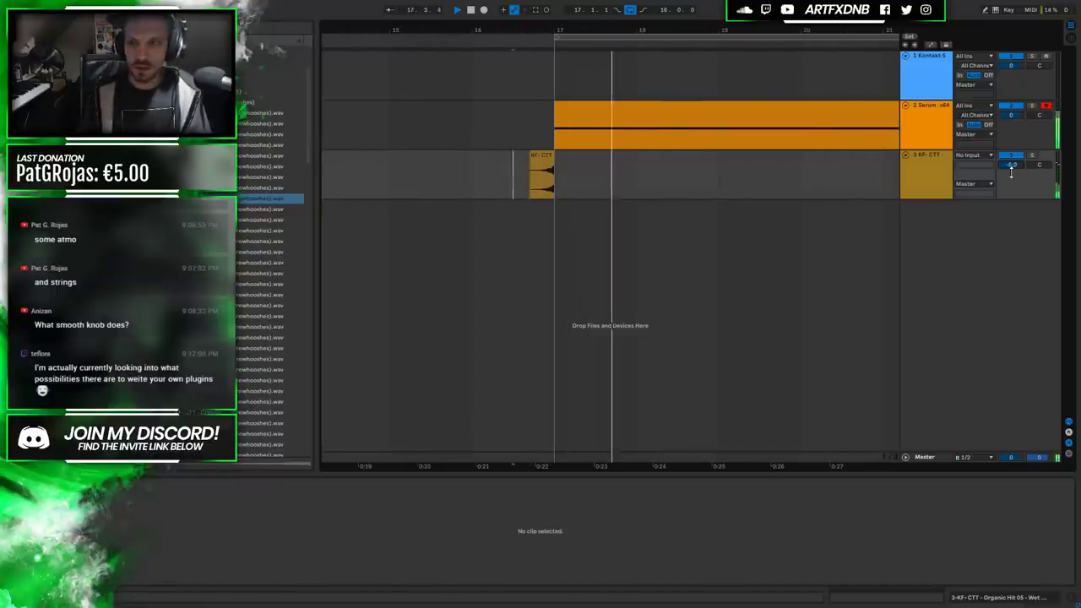
key("space")
key("space")
key("space")
left_click_drag(1016, 162, 1017, 160)
key("minus")
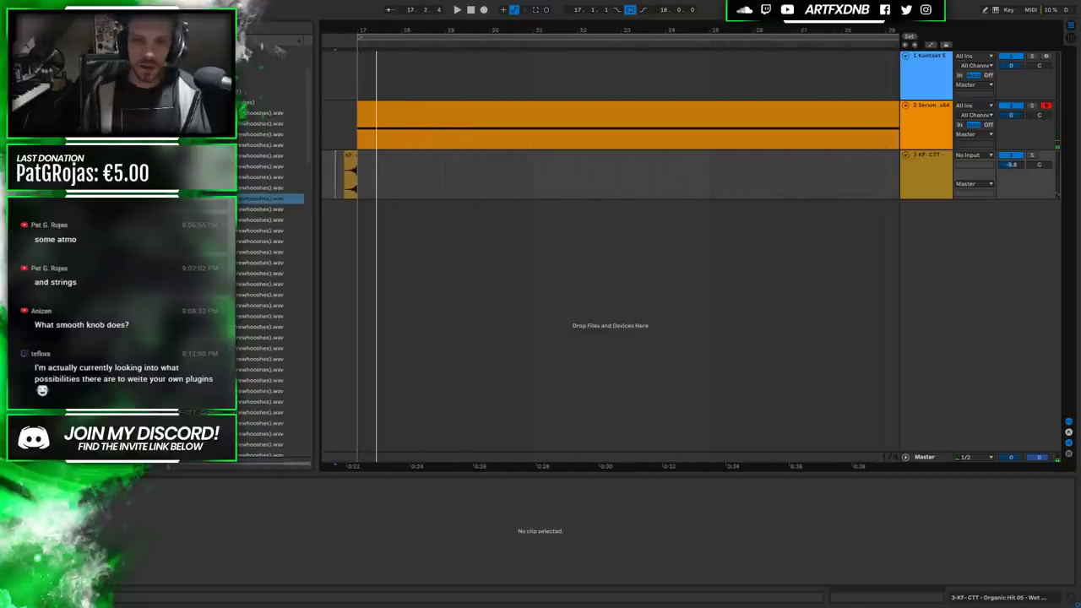
Add an EQ Eight to the prewhoosh track and enable band 8 as a high cut at about 2 kHz.
key("Left")
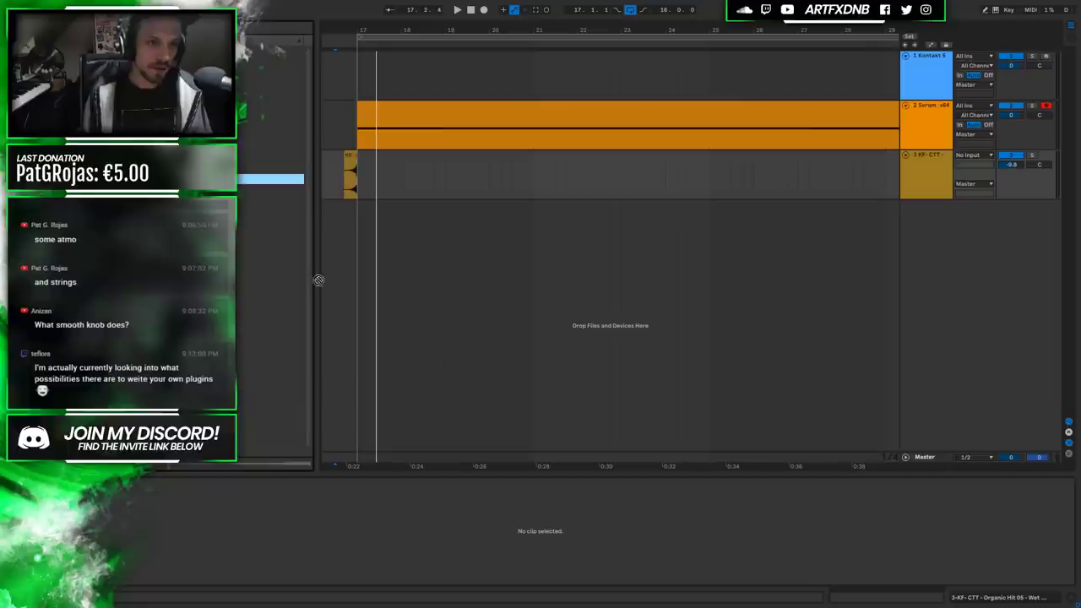
key("Return")
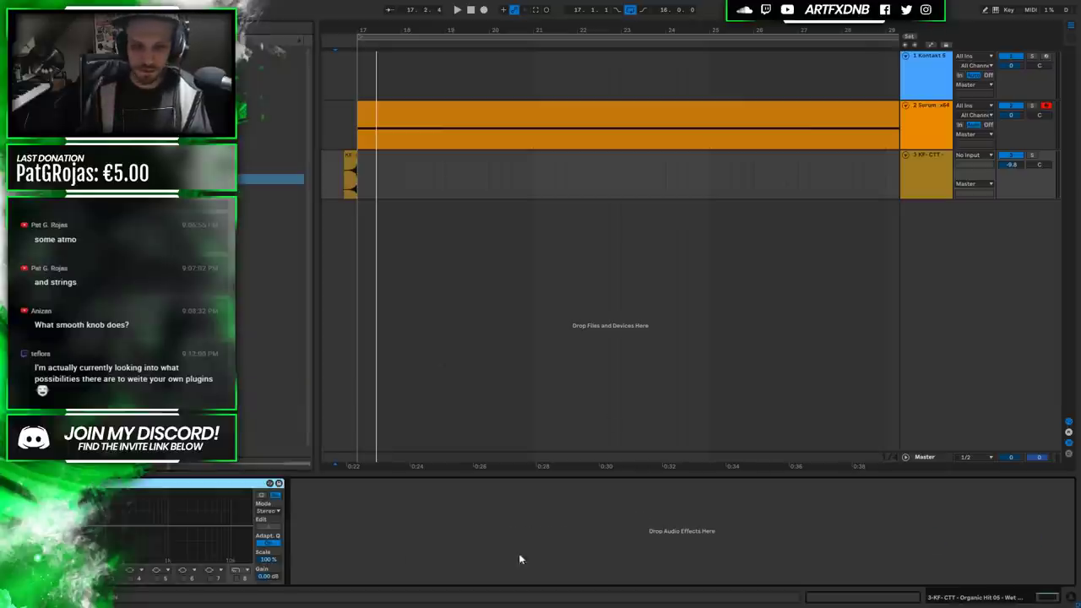
left_click(237, 579)
left_click_drag(232, 541, 183, 553)
Play the prewhoosh transition and shape a gradual curved fade-in across the whole clip.
key("space")
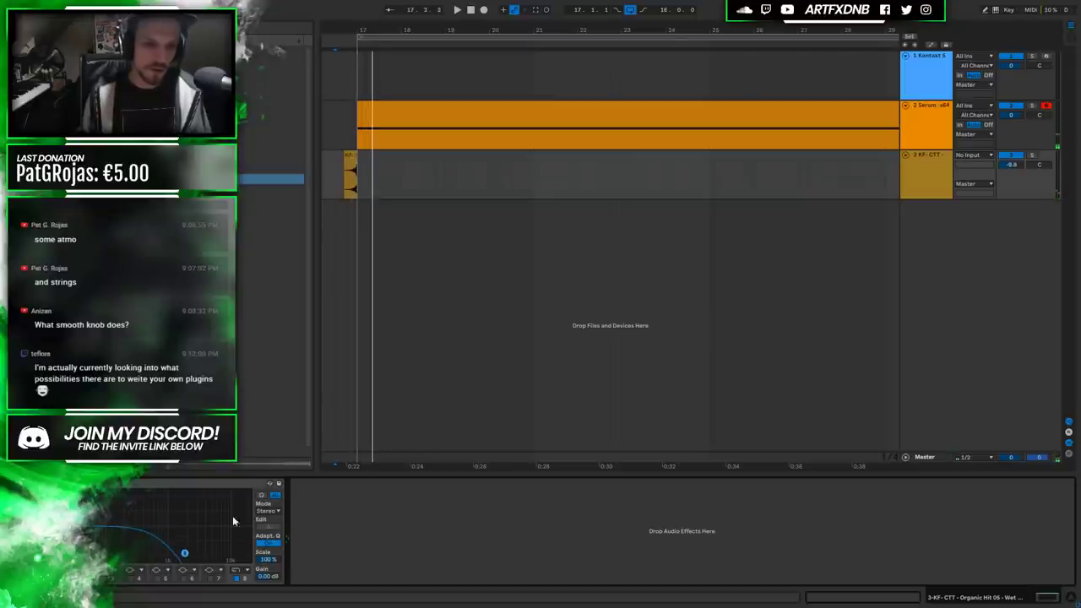
mouse_move(360, 35)
left_mouse_down()
mouse_move(363, 164)
mouse_move(386, 154)
mouse_move(506, 156)
mouse_move(438, 187)
mouse_move(503, 234)
left_mouse_up()
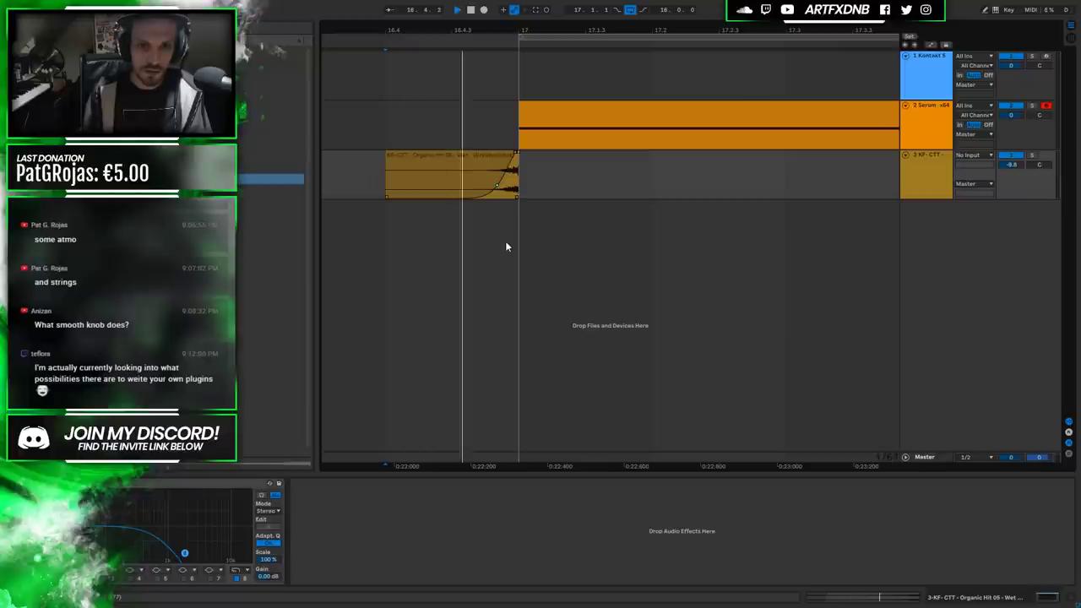
left_click_drag(498, 194, 468, 185)
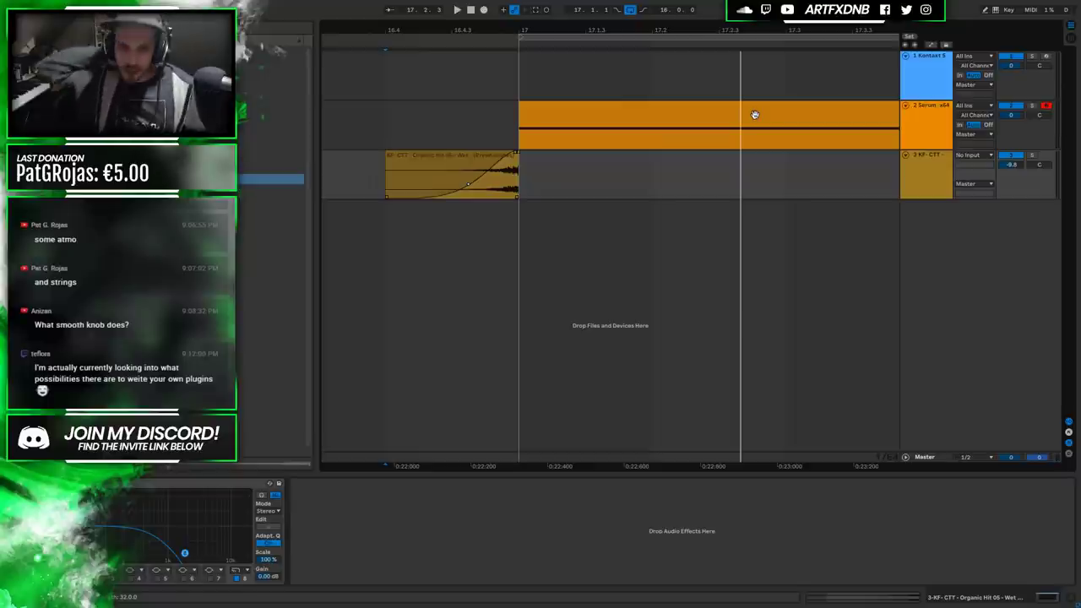
Open Kontakt's Classic Trailers Toolkit generator with the Sub Hits preset and arm the Kontakt track to play it.
left_click(930, 70)
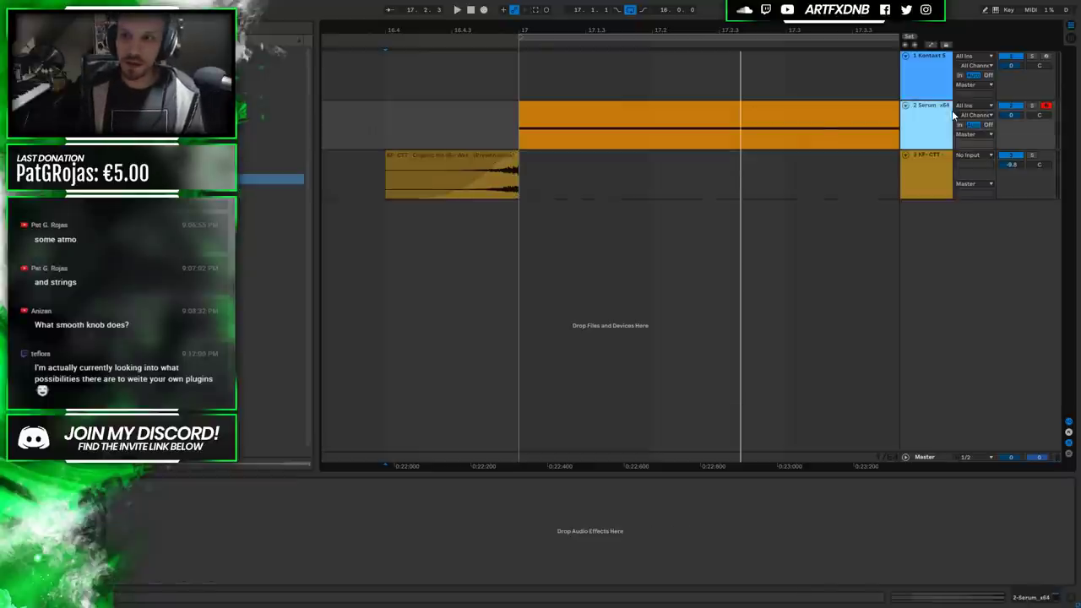
left_click(924, 161)
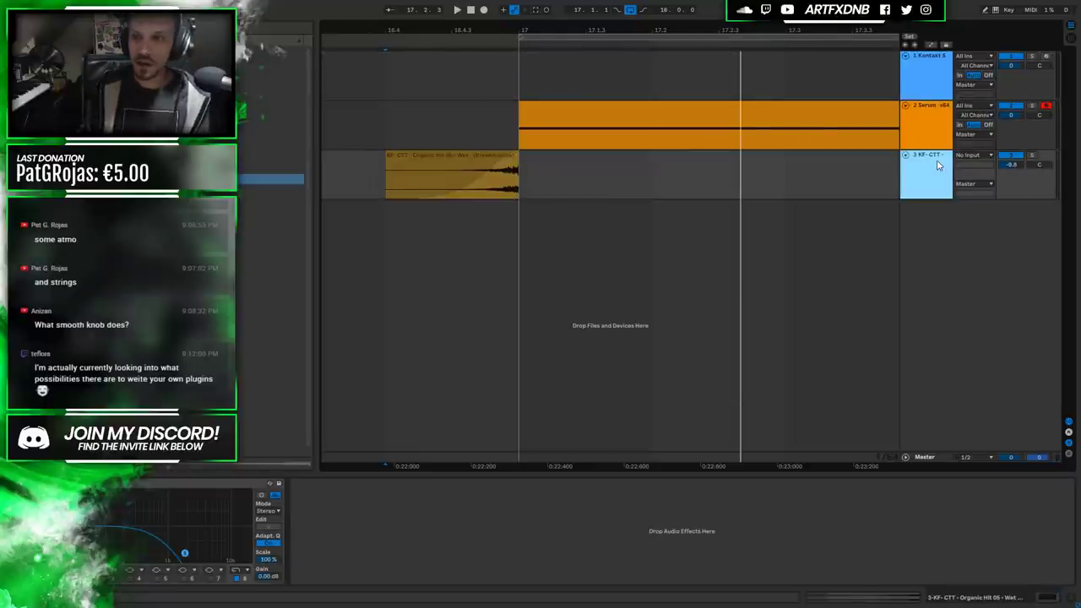
key("Up")
key("Up")
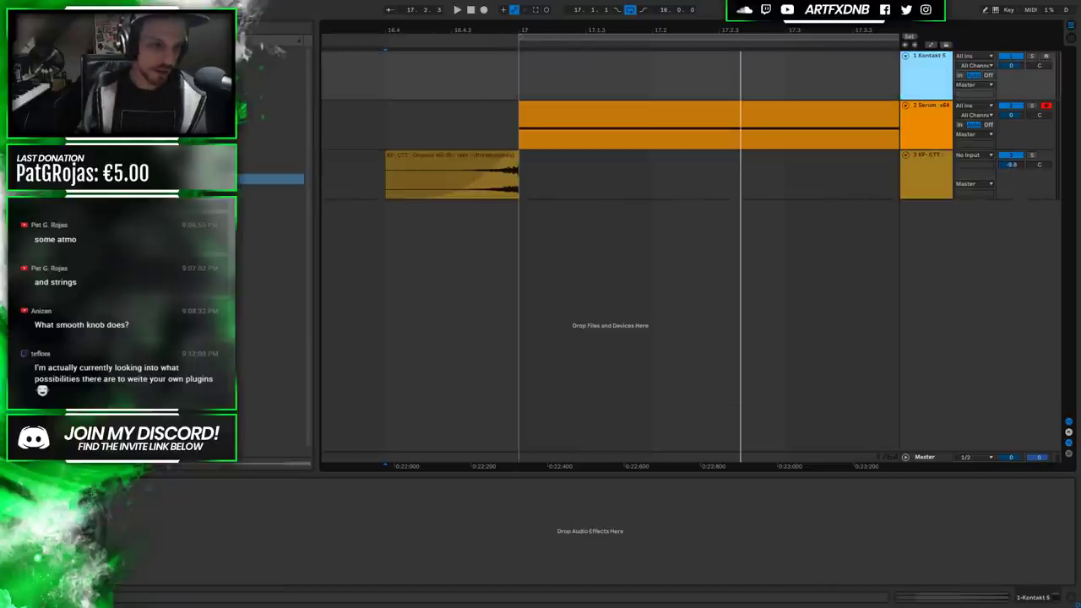
key("ctrl+alt+p")
left_click(603, 152)
left_click(723, 192)
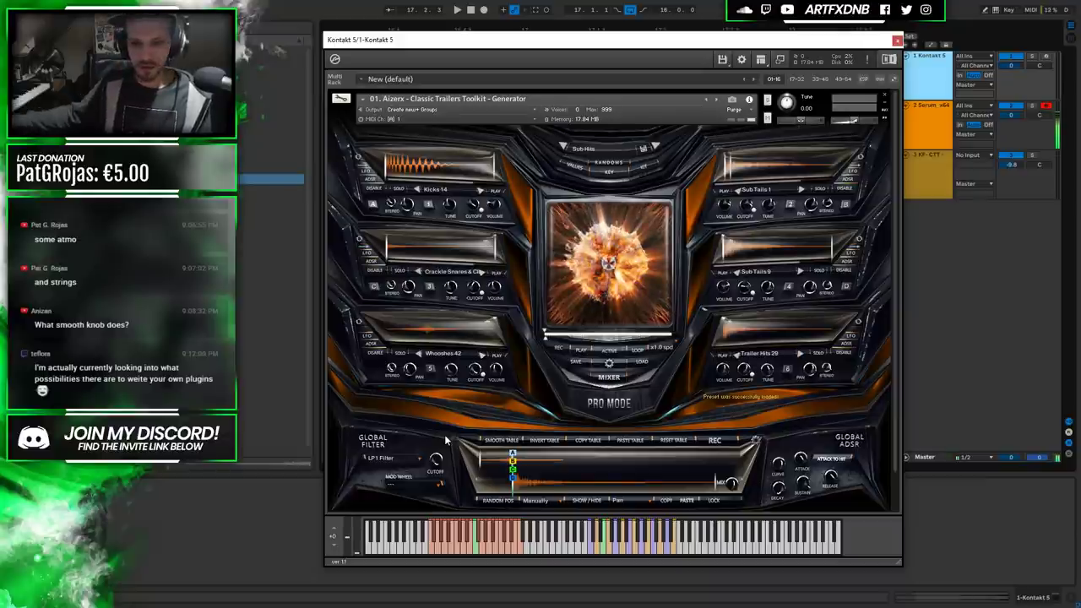
left_click(1047, 55)
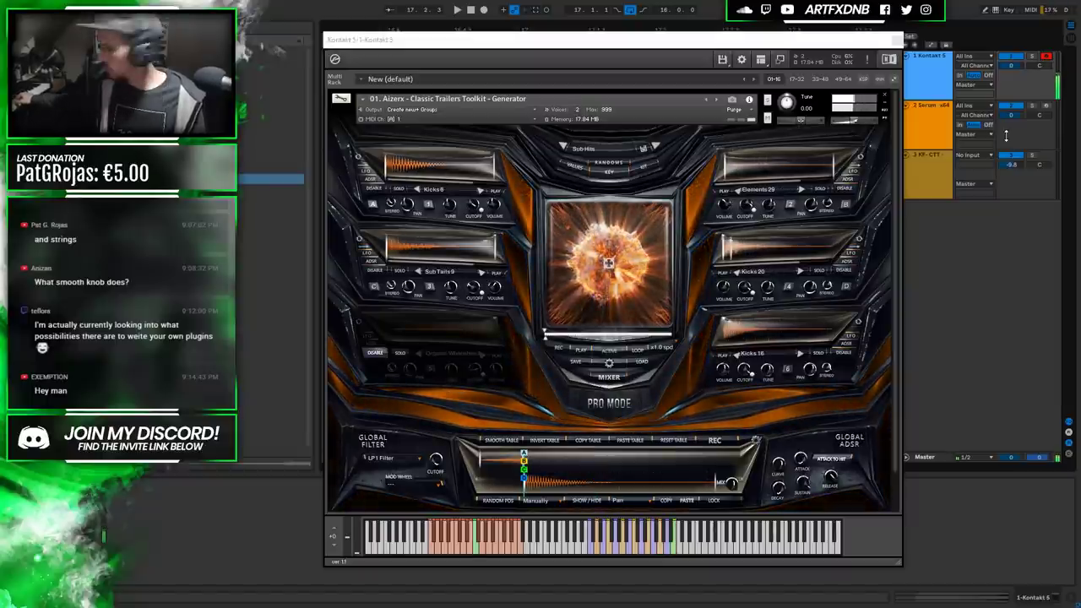
Randomise the generator's Sub Hits layers several times and audition the resulting sounds on the keyboard.
left_click(608, 263)
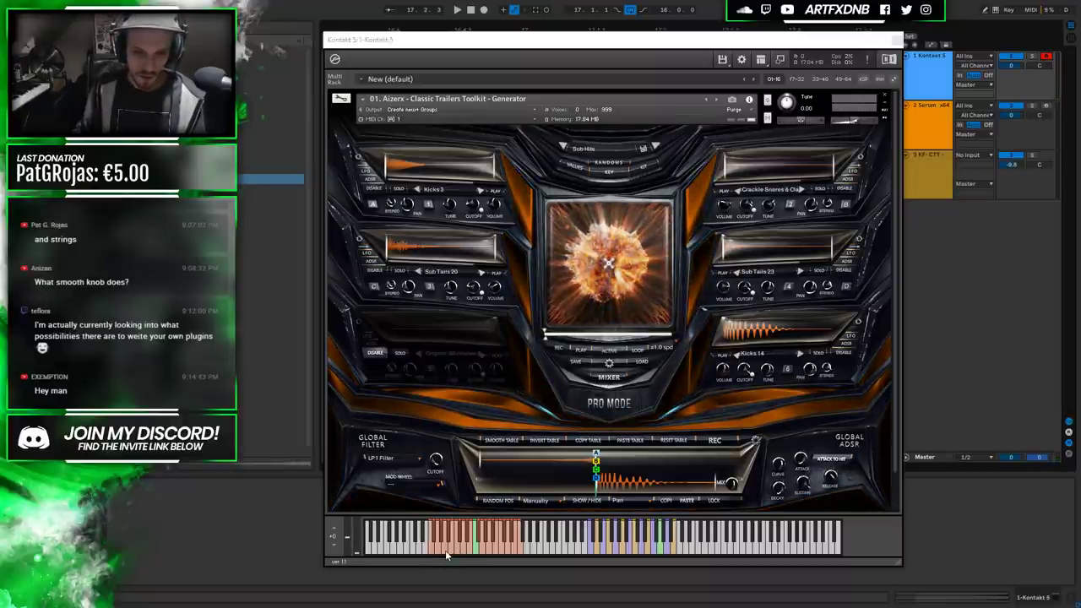
left_click(447, 553)
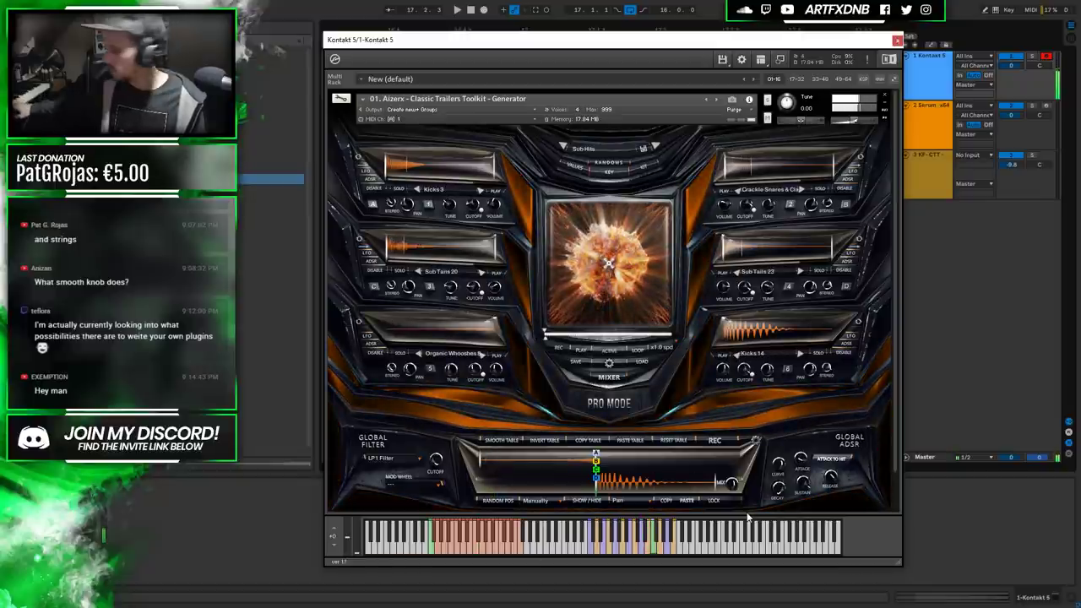
left_click(466, 549)
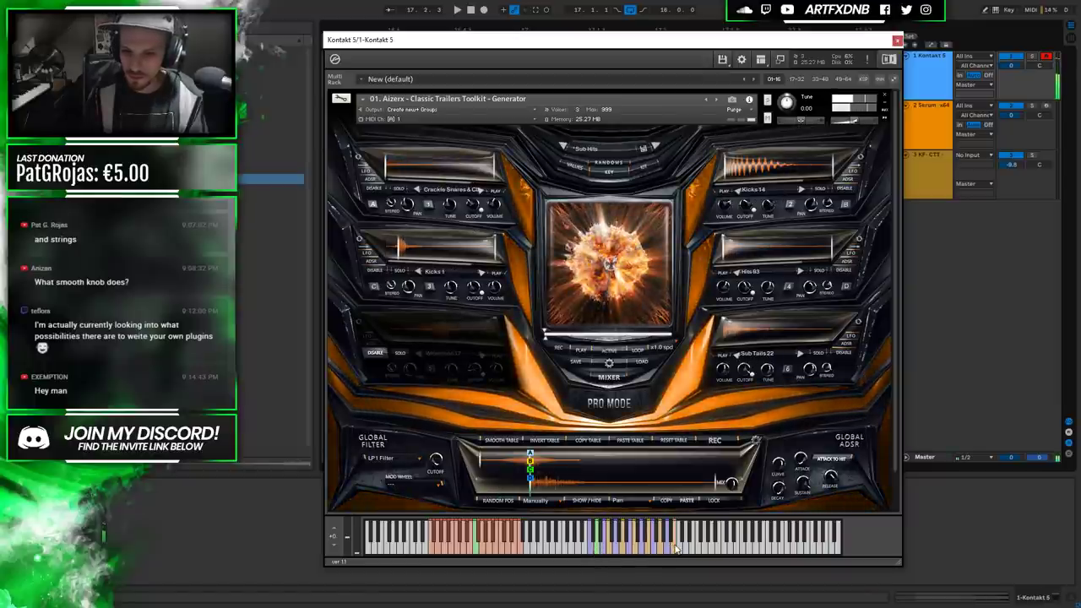
left_click(674, 549)
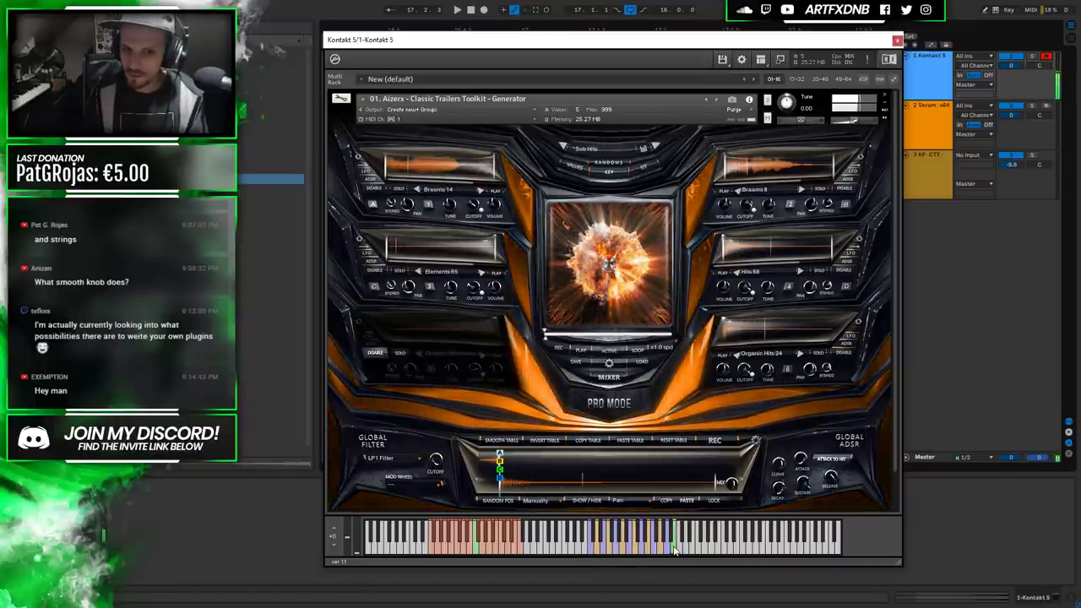
Load the Sub Benders 1 preset into the Classic Trailers Toolkit generator and close the Kontakt window.
left_click(623, 158)
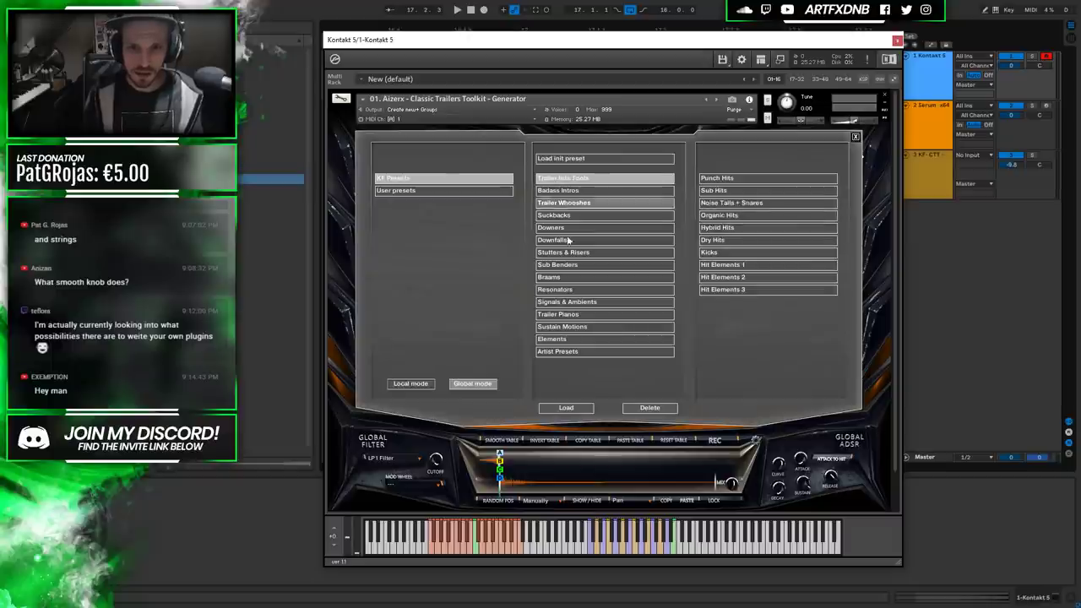
left_click(567, 267)
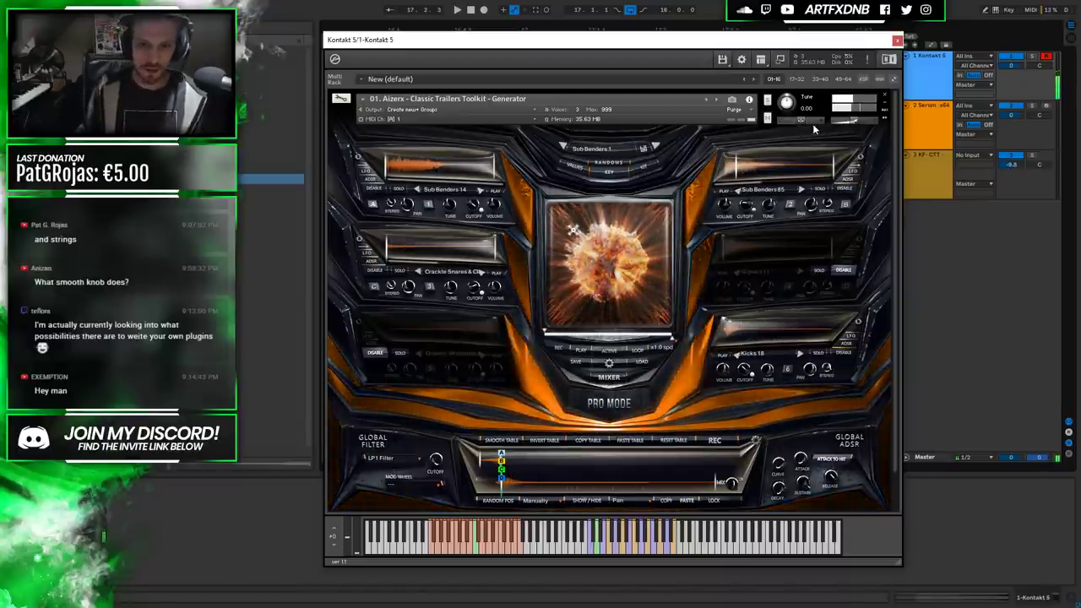
left_click(897, 40)
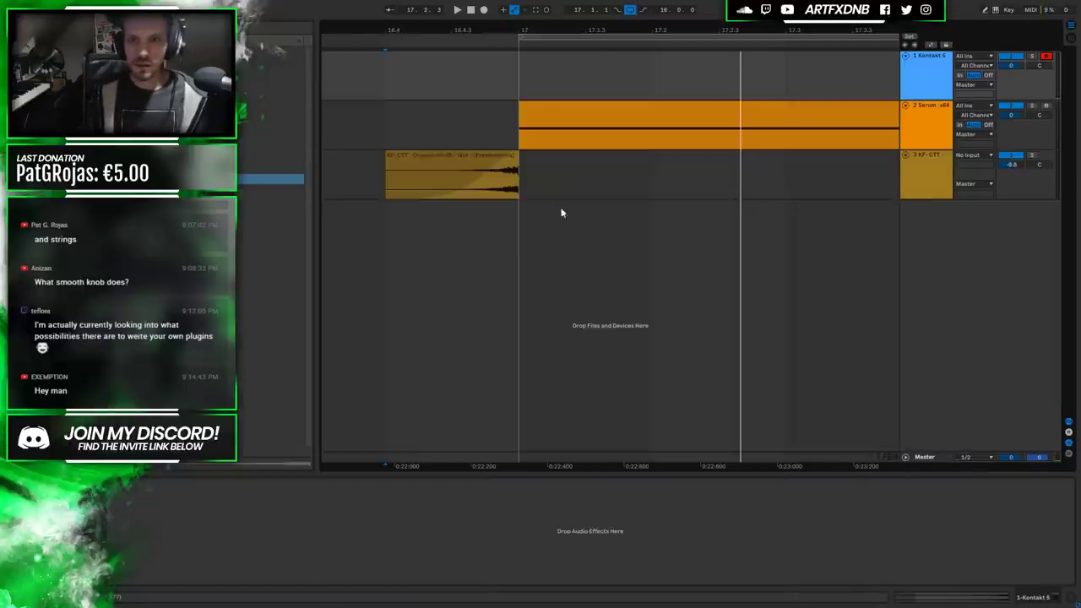
Create a two-beat MIDI clip on the Kontakt track at bar 17, draw a D3 note across it and play the transition.
left_click_drag(521, 83, 797, 85)
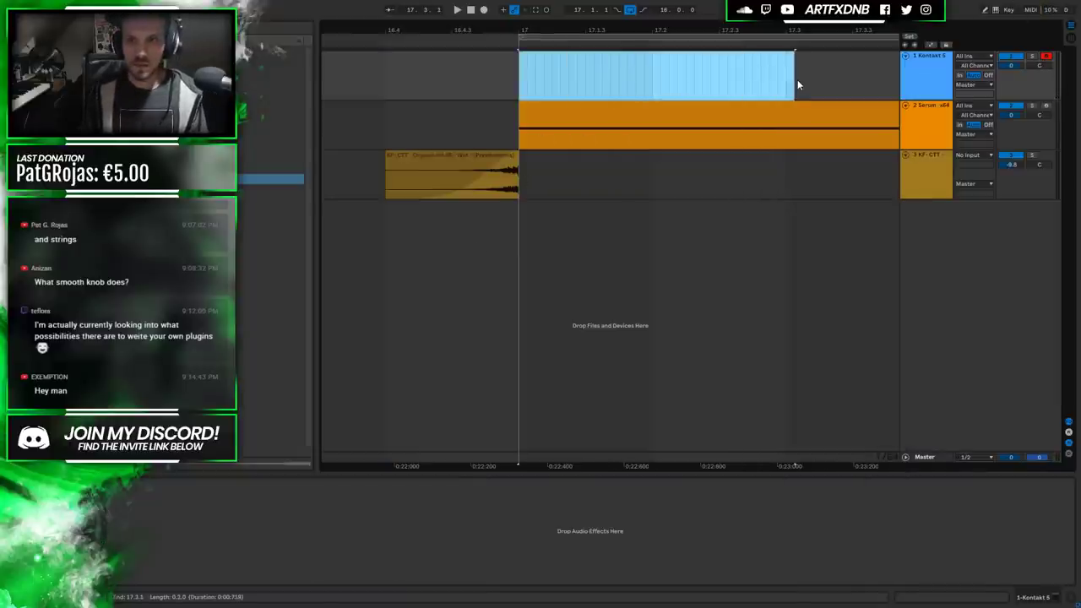
key("ctrl+shift+m")
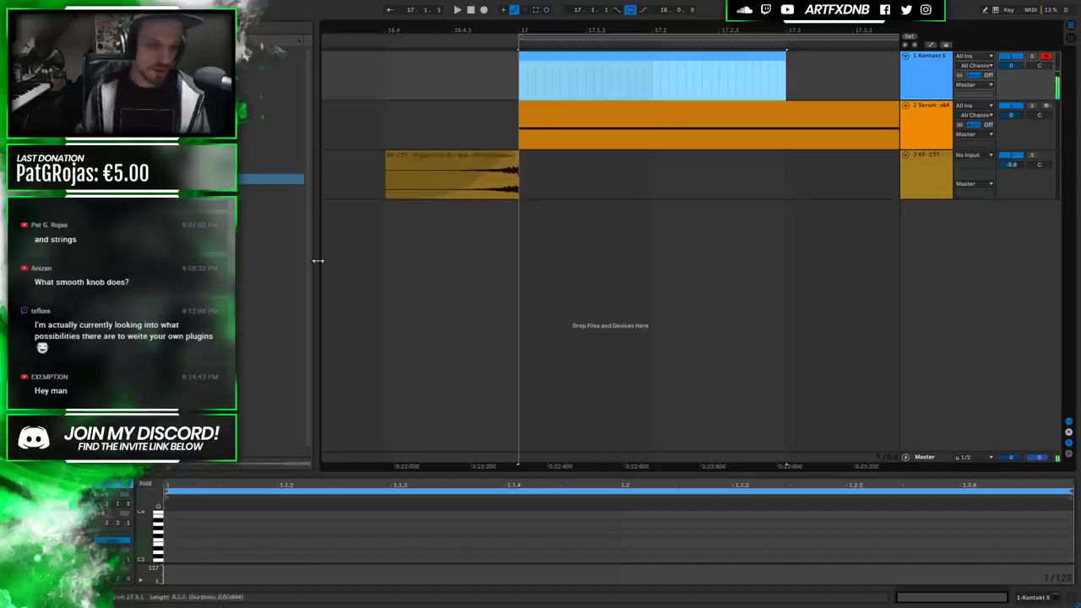
mouse_move(166, 554)
left_mouse_down()
mouse_move(476, 526)
mouse_move(1074, 501)
left_mouse_up()
left_click(386, 74)
key("space")
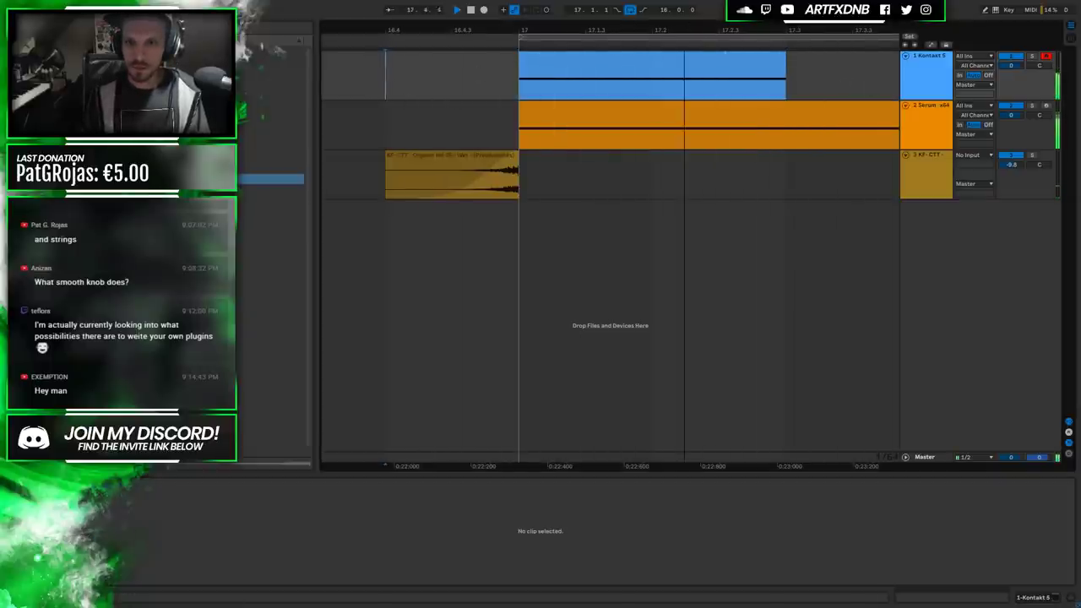
Extend the Kontakt clip to bar 19, stretch its D3 note across the full two bars and play it.
key("minus")
left_click_drag(686, 65, 763, 64)
left_click(704, 72)
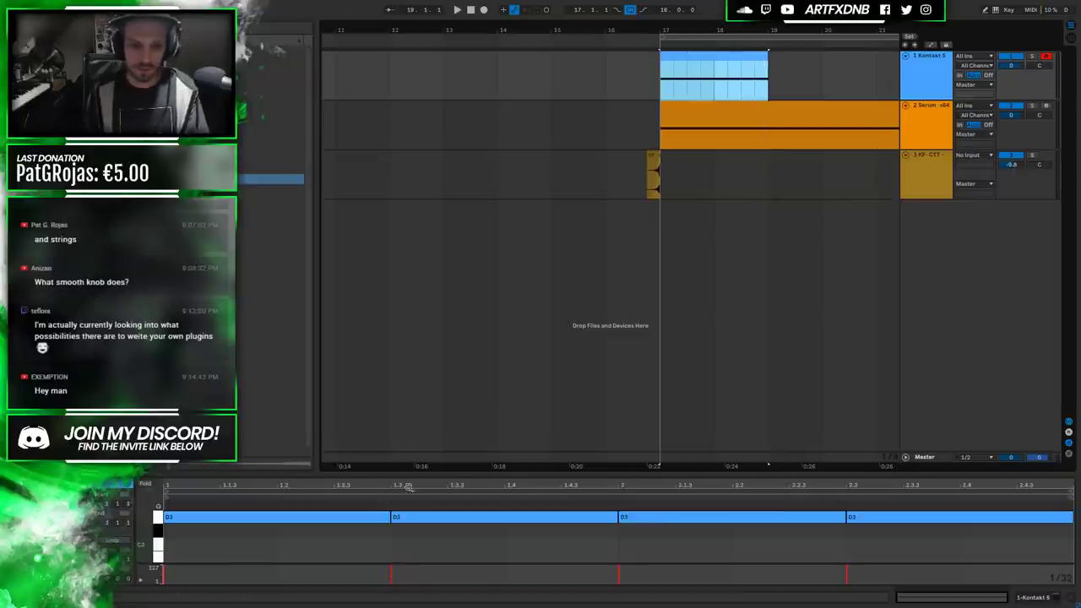
left_click_drag(391, 519, 1069, 518)
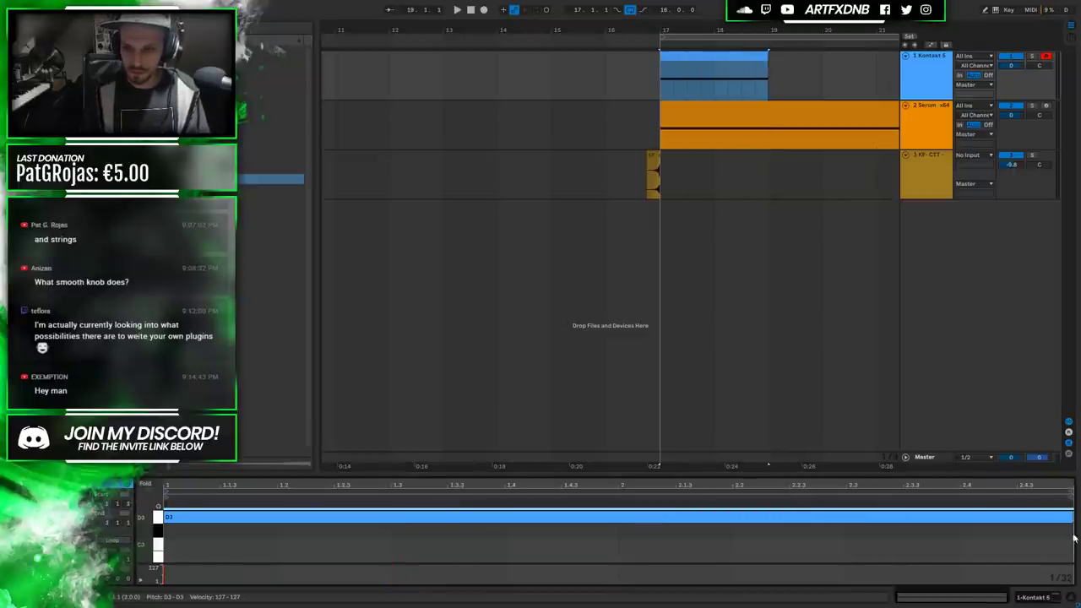
key("space")
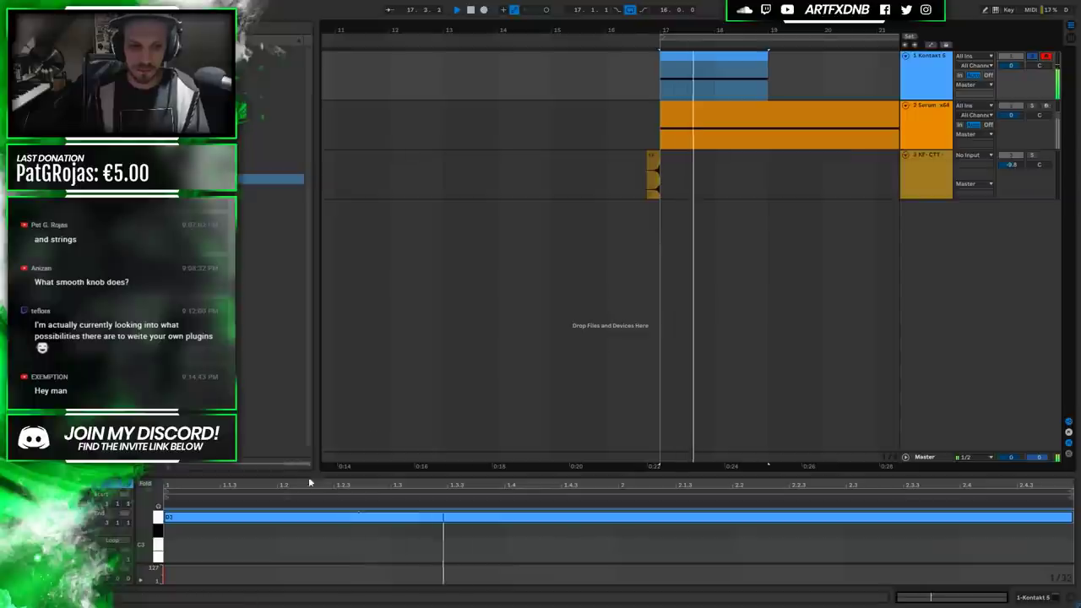
key("space")
Enlarge the note editor, transpose the Kontakt note up three semitones to F3 and listen to it.
key("ctrl+alt+e")
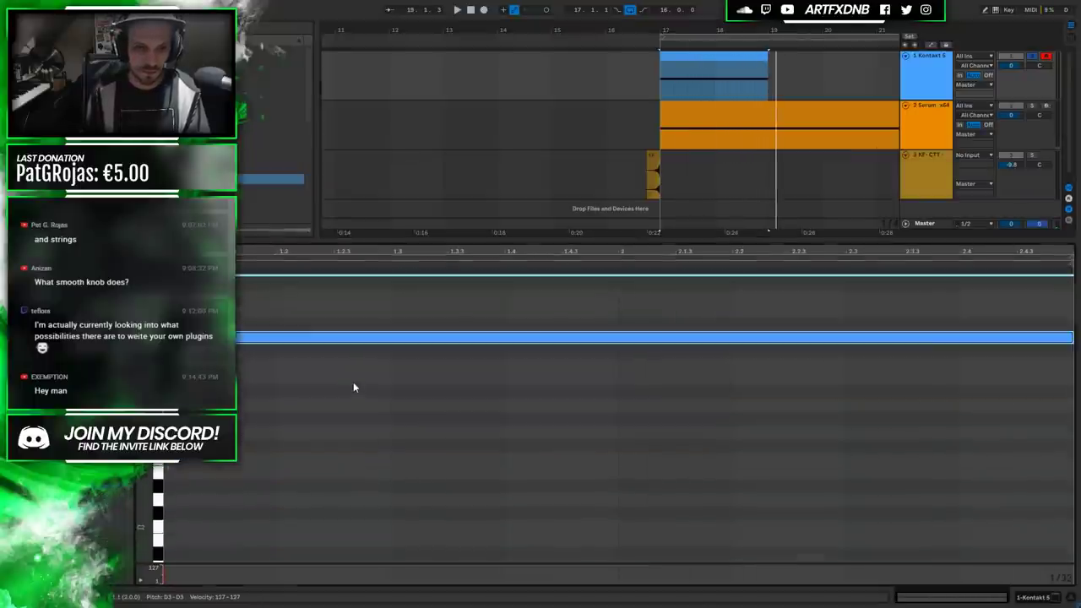
key("Up")
key("Up")
key("Up")
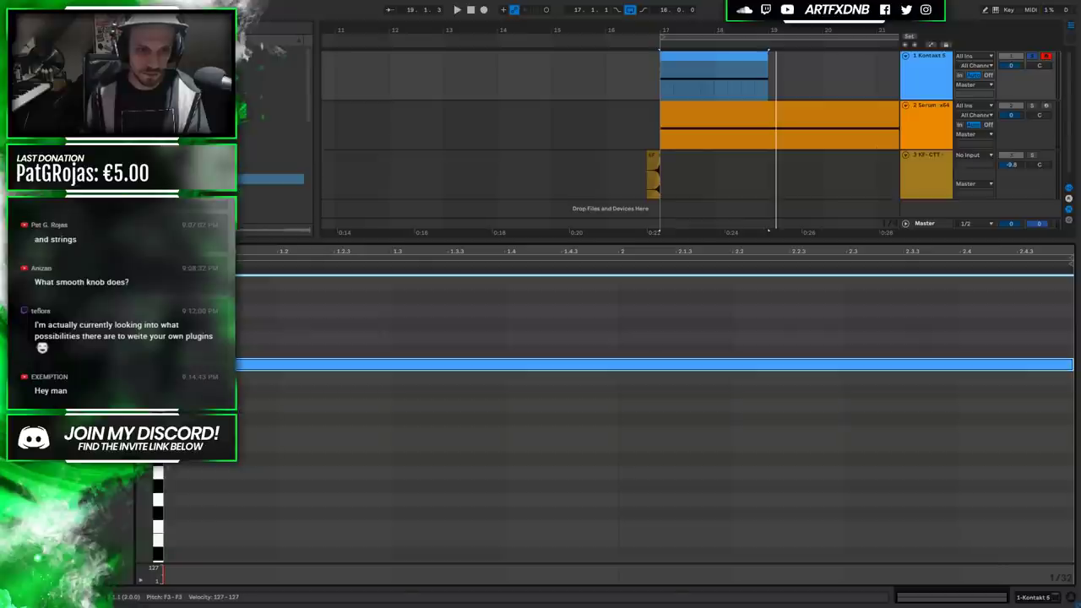
key("space")
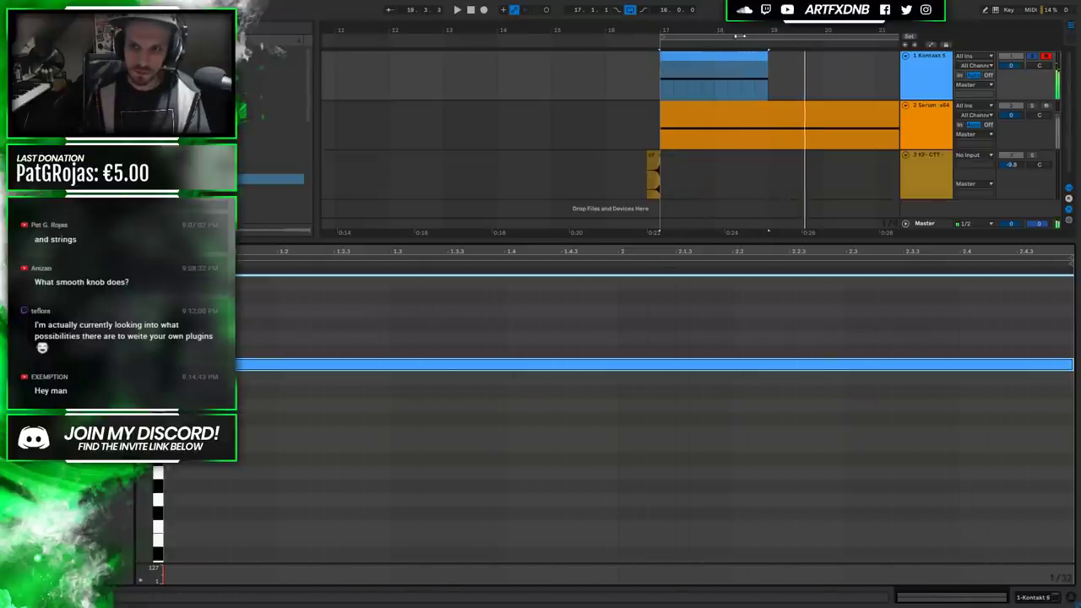
key("space")
Consolidate the Kontakt clip to eight bars, from bar 17 to 25, and stretch the F3 note across its full length.
key("minus")
left_click_drag(348, 30, 347, 25)
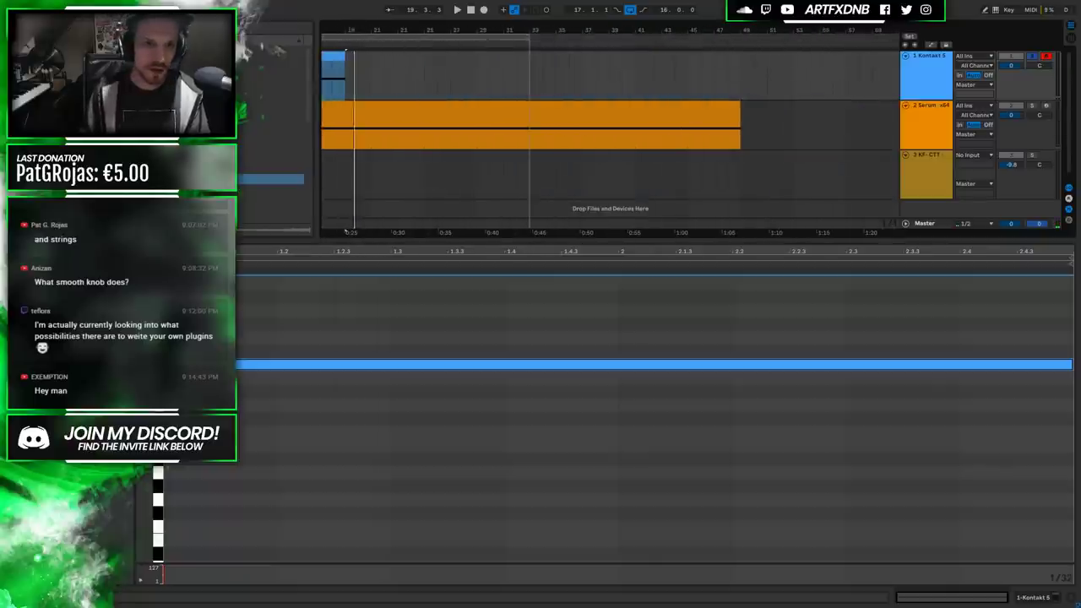
key("minus")
left_click(495, 63)
left_click(550, 69, "shift")
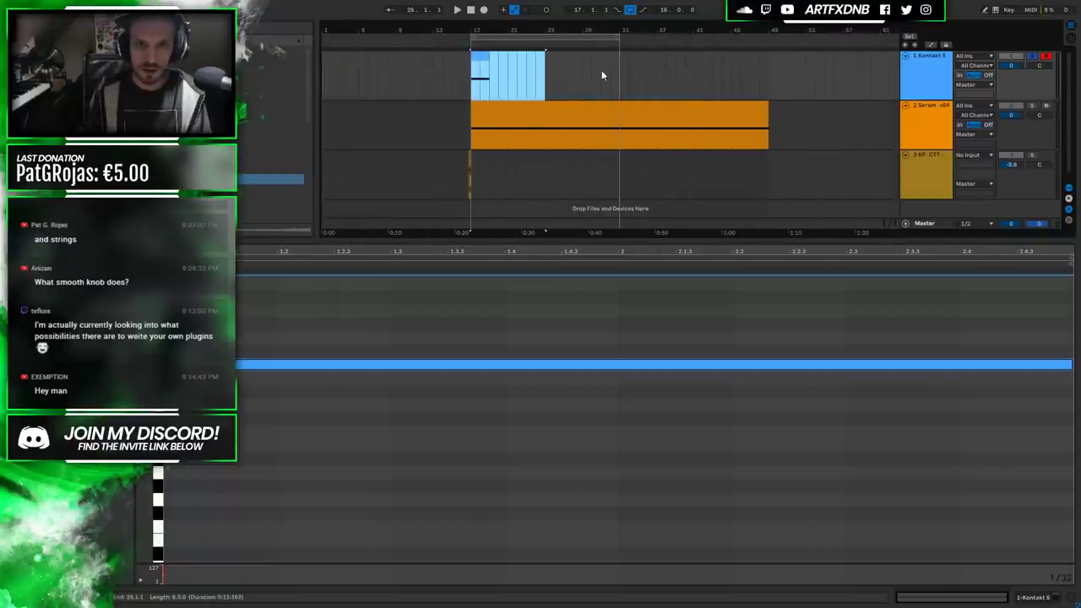
key("ctrl+j")
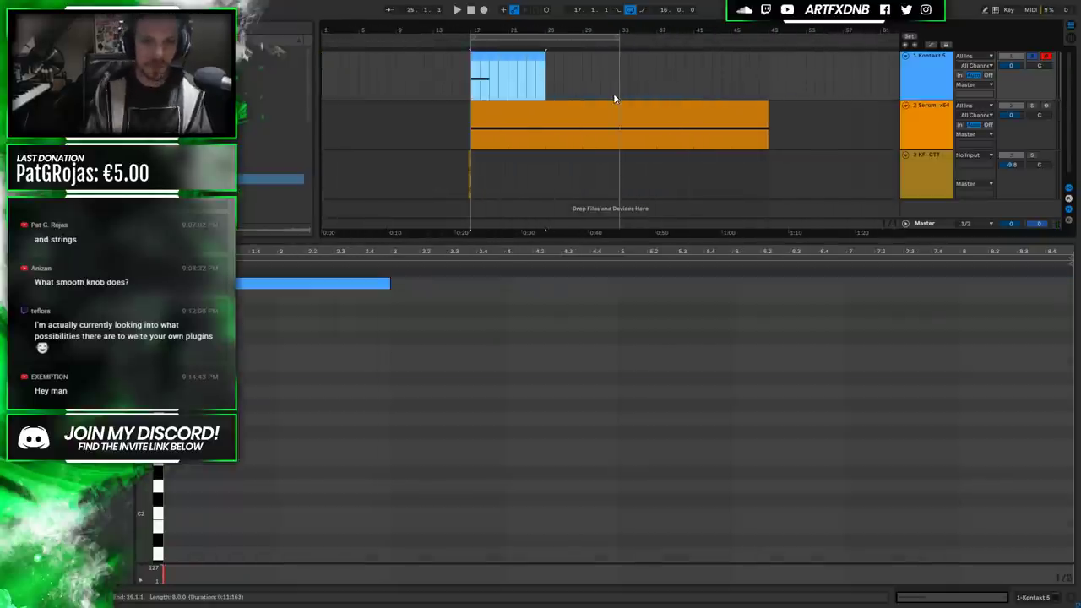
left_click(397, 281)
left_click_drag(397, 281, 1066, 288)
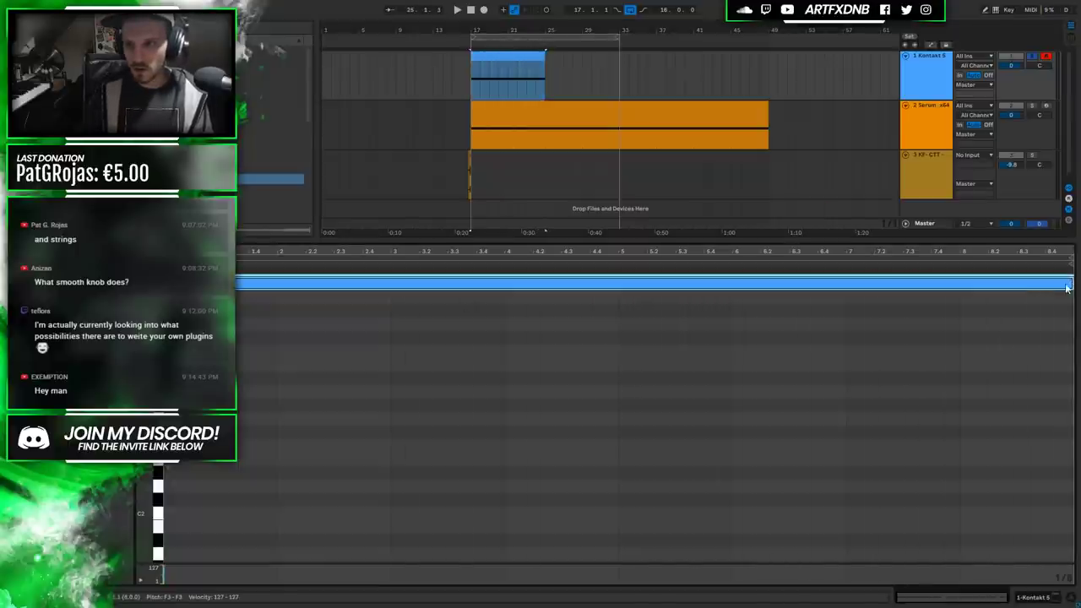
Play from just before bar 17 and unsolo the Kontakt track to hear it with the other tracks.
left_click(452, 83)
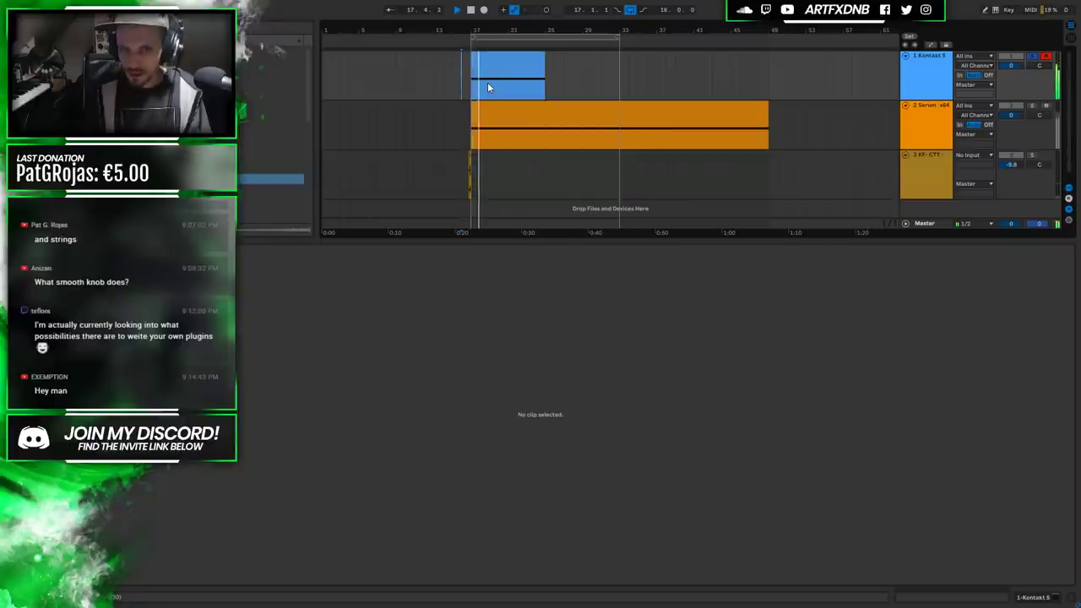
left_click(933, 68)
left_click(1032, 56)
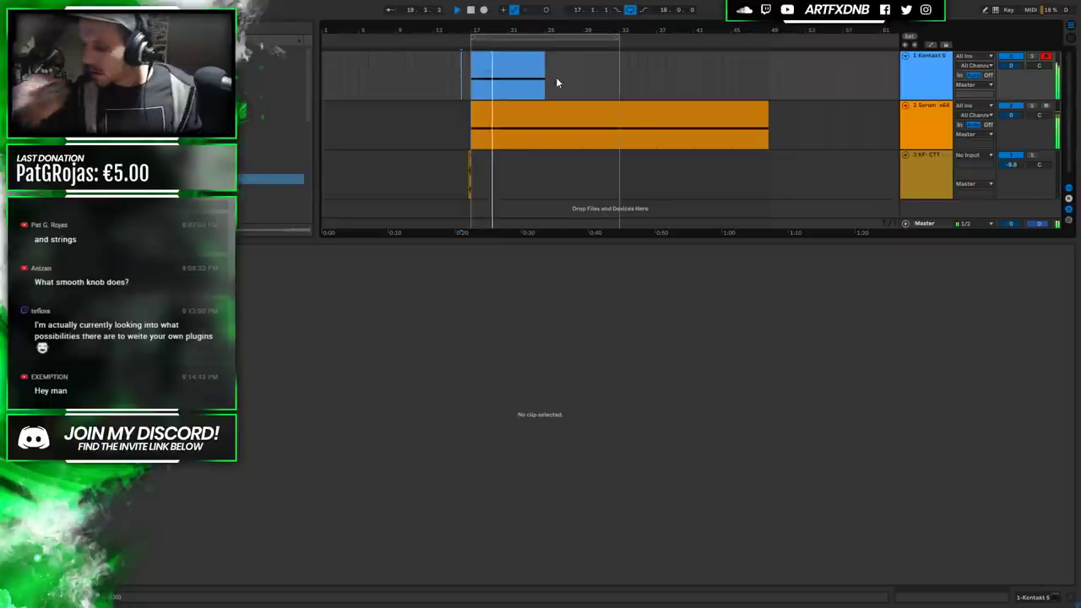
Raise the high cut in the prewhoosh track's EQ Eight to about 8 kHz and replay the transition into bar 17.
left_click(921, 181)
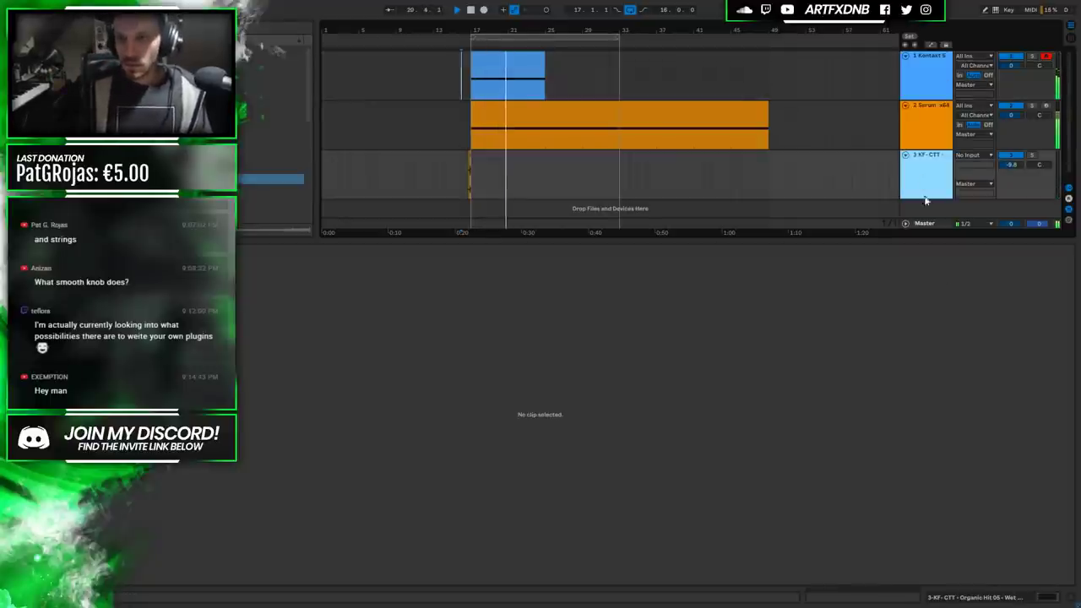
key("shift+Tab")
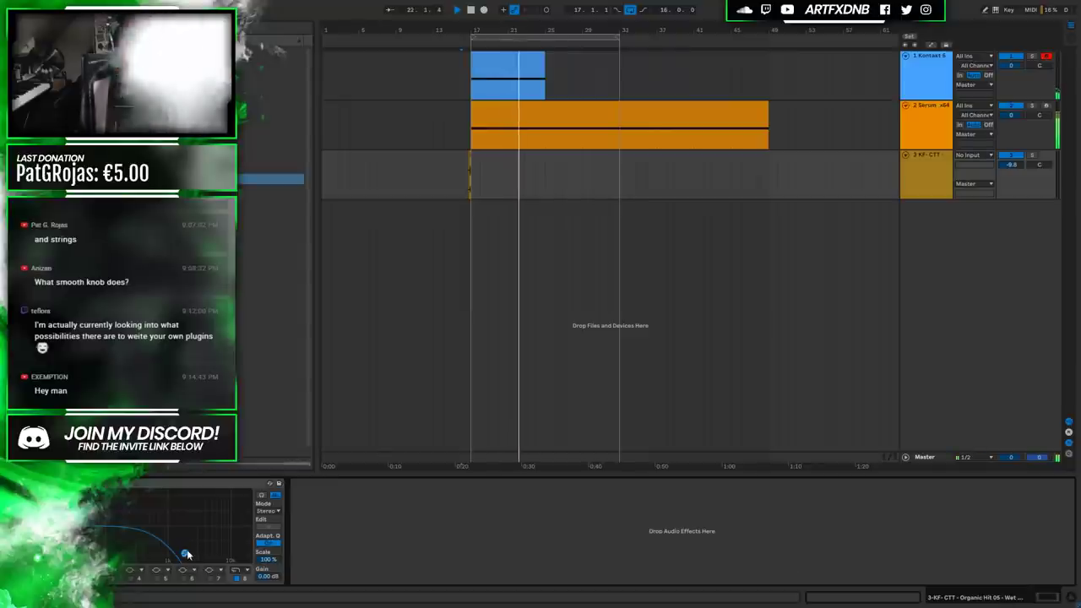
key("space")
key("space")
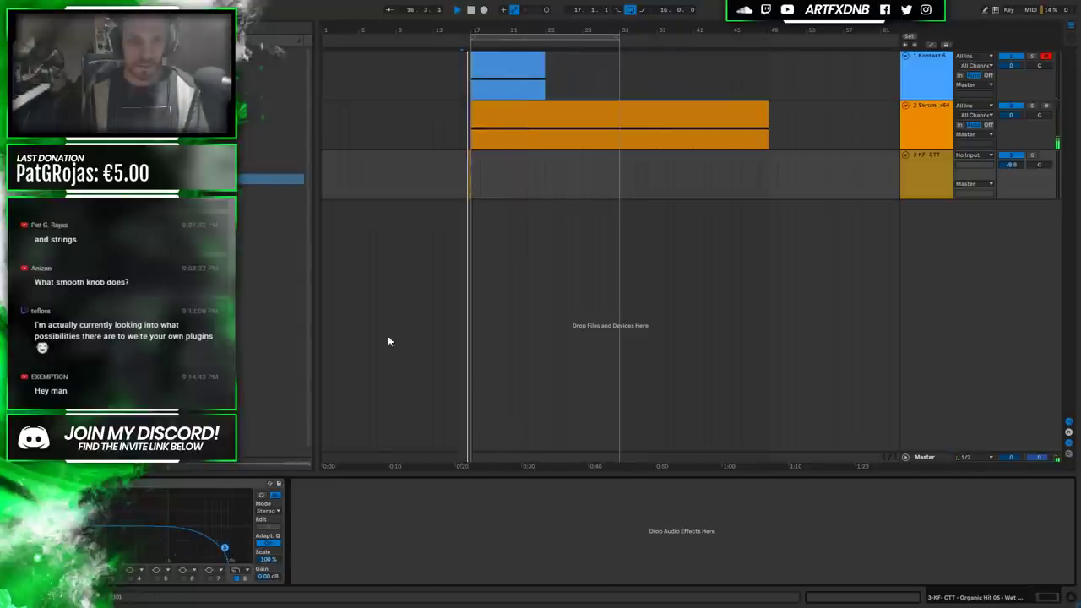
left_click(478, 153)
key("space")
scroll(478, 154, "up", 5)
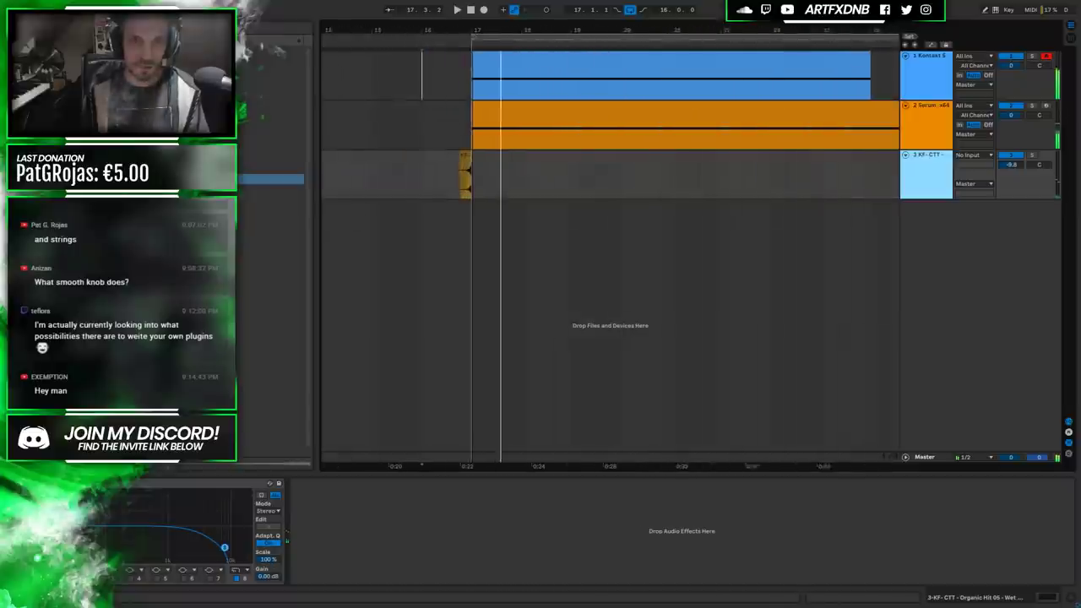
Insert a return track beside the Master track.
left_click(929, 458)
right_click(928, 457)
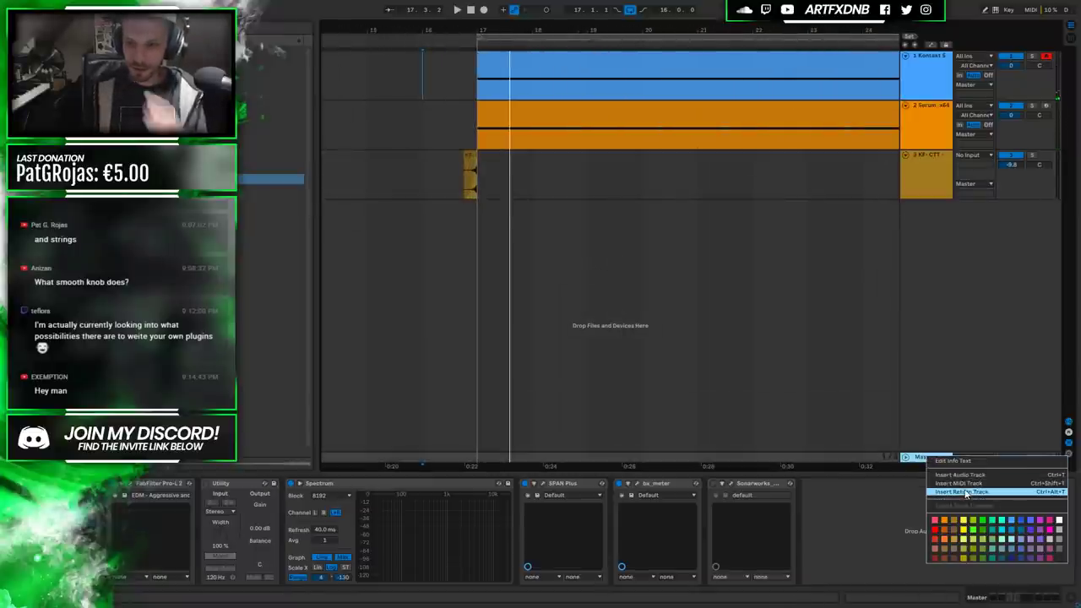
left_click(962, 491)
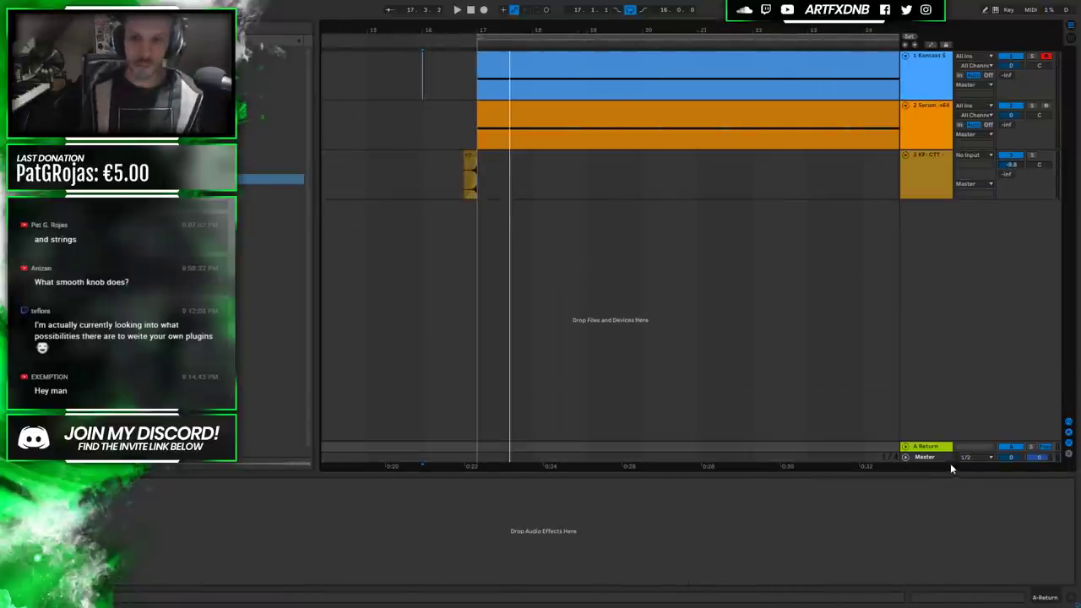
Find the ValhallaRoom reverb plugin in the browser and load it onto return track A.
left_click(274, 404)
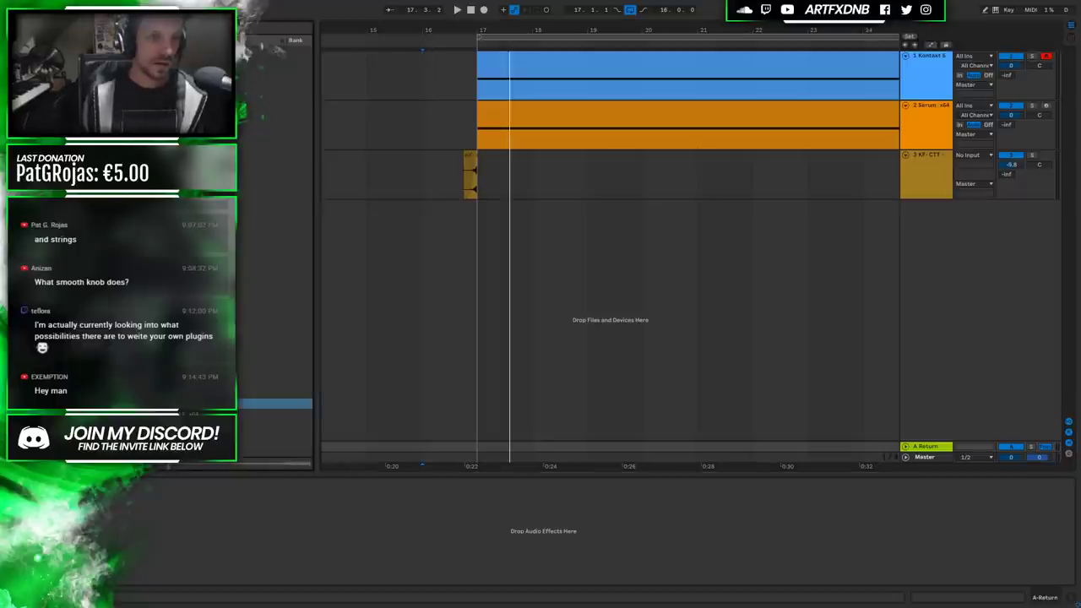
left_click(274, 50)
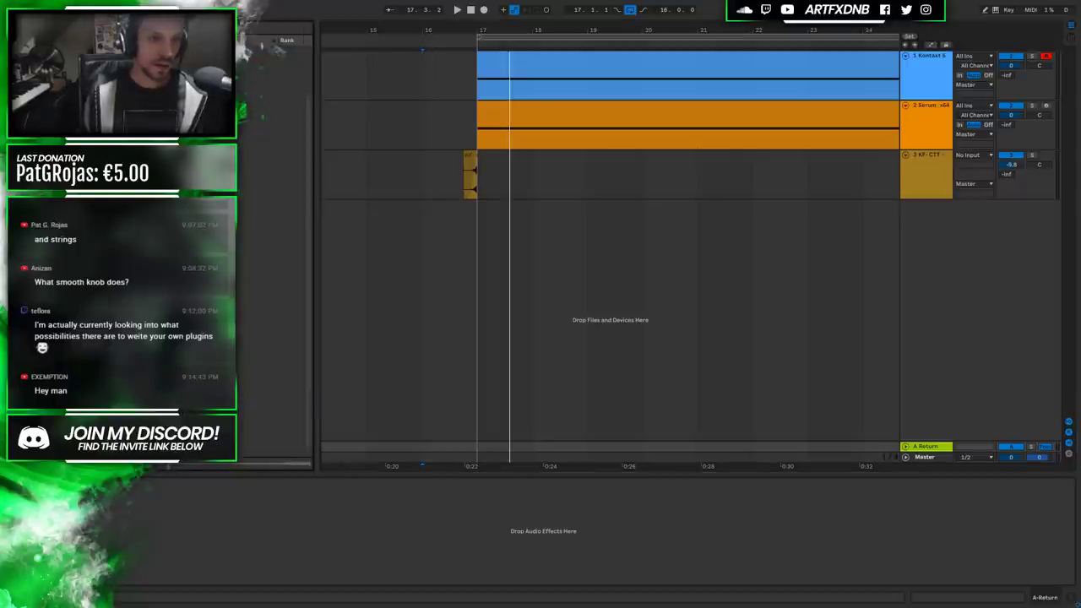
left_click(275, 269)
left_click(275, 205)
left_click(275, 161)
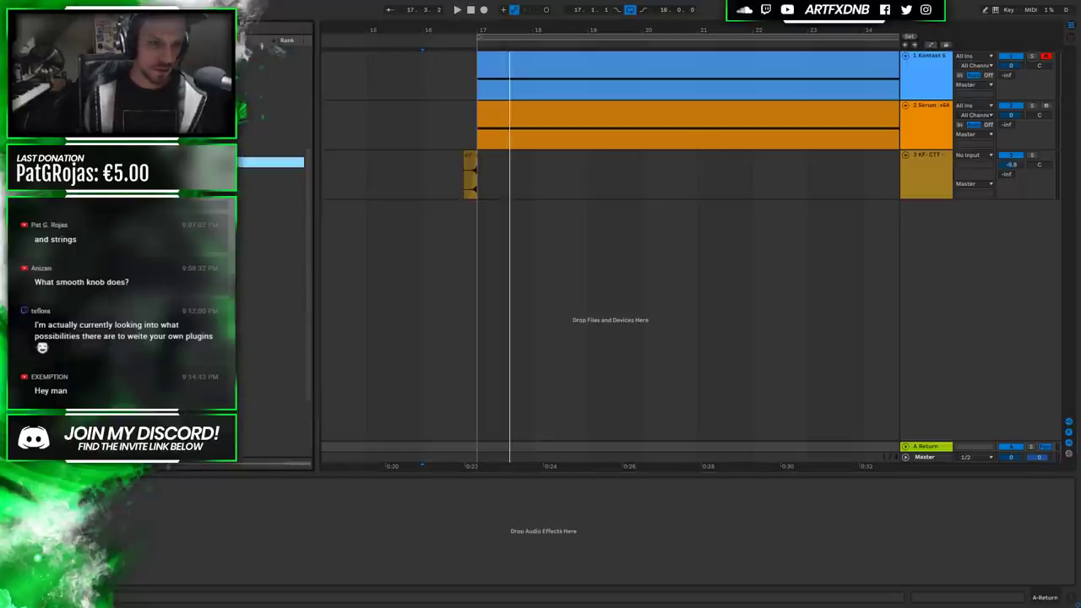
left_click(270, 333)
left_click(270, 354)
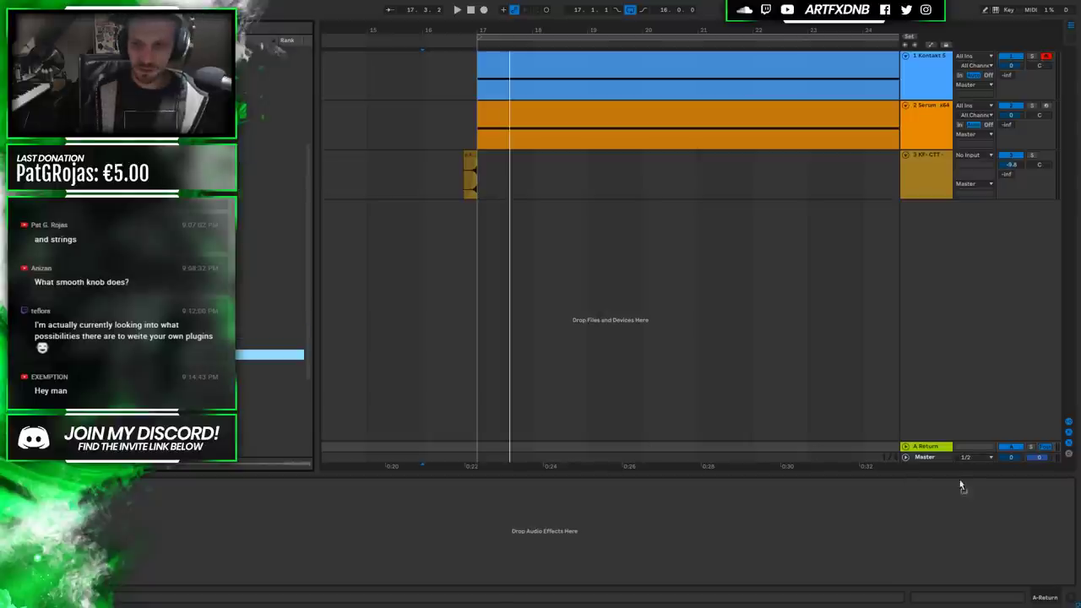
left_click_drag(934, 453, 934, 452)
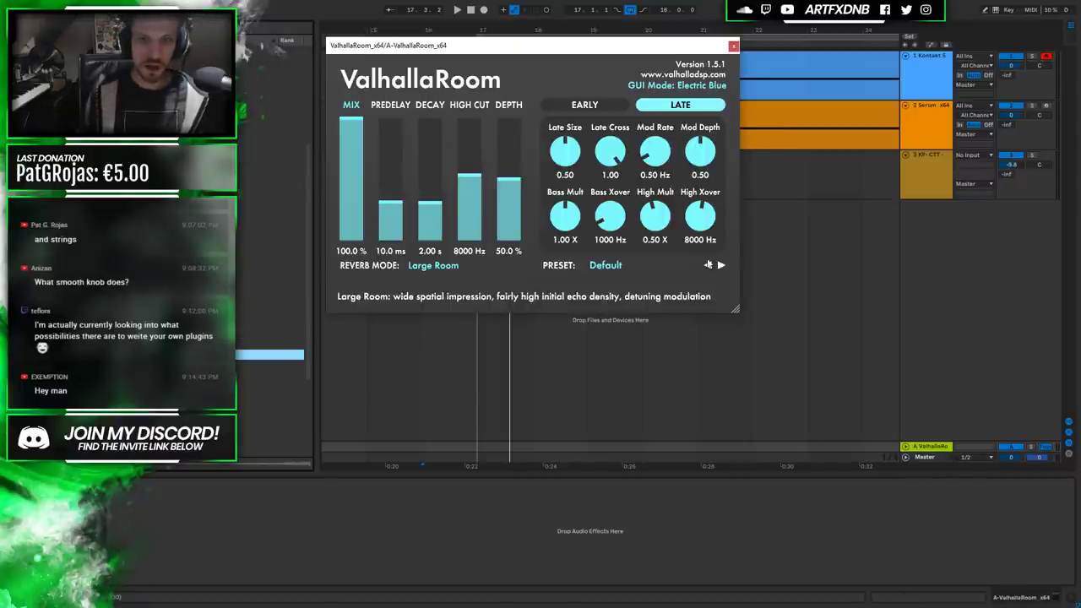
Load the Cathedrals preset AbbeyChurchOfFossanova in ValhallaRoom.
left_click(605, 265)
mouse_move(620, 390)
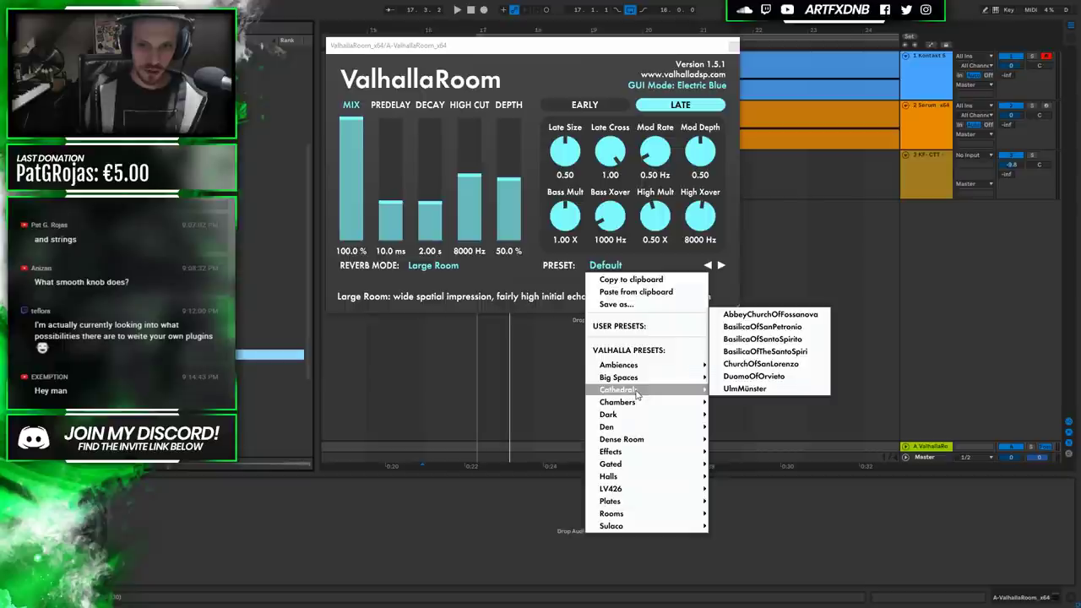
left_click(769, 314)
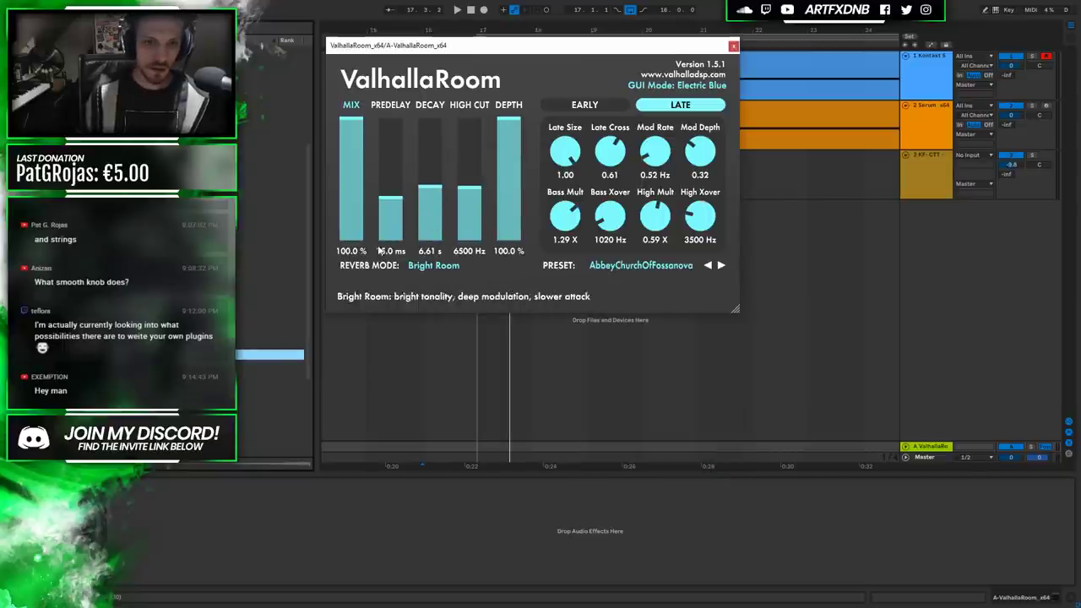
Close ValhallaRoom, set the prewhoosh track's send to the reverb return to about -10.6 dB, and audition the clip solo and in the mix.
left_click(731, 46)
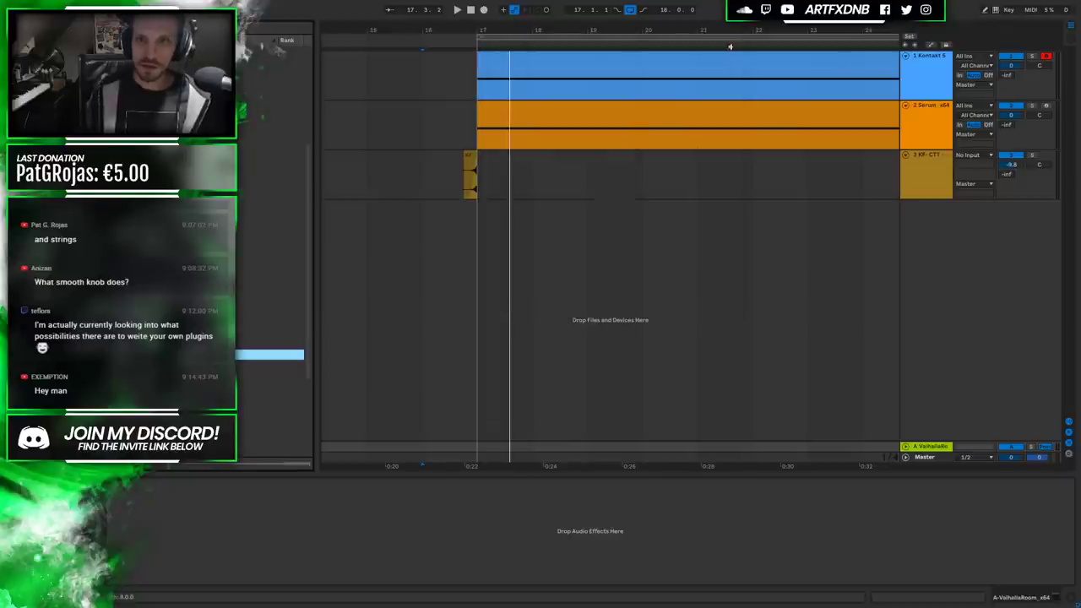
left_click(934, 178)
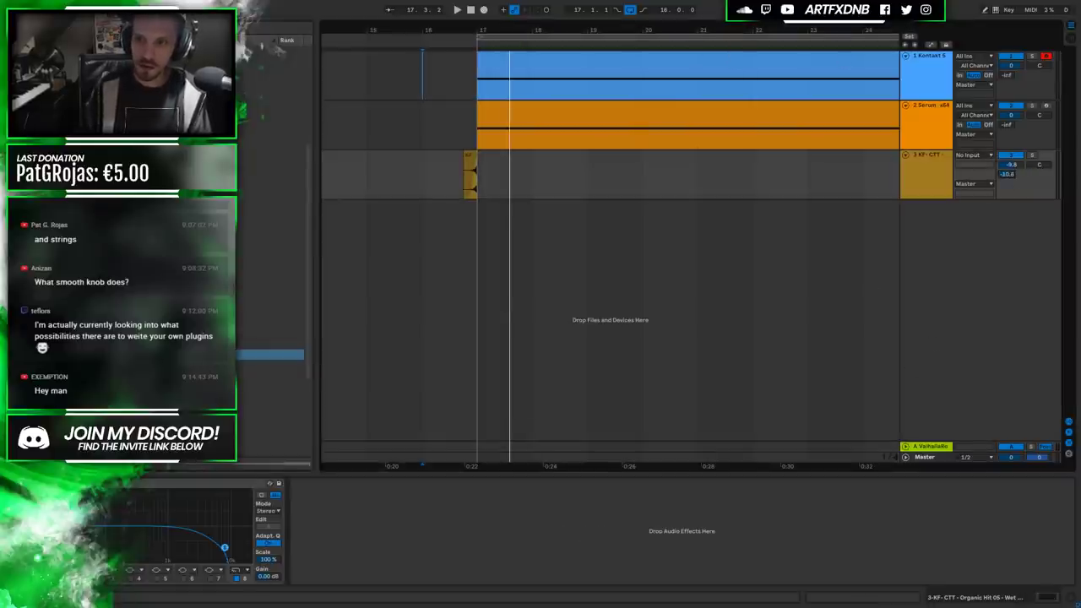
left_click(1032, 156)
left_click(471, 155)
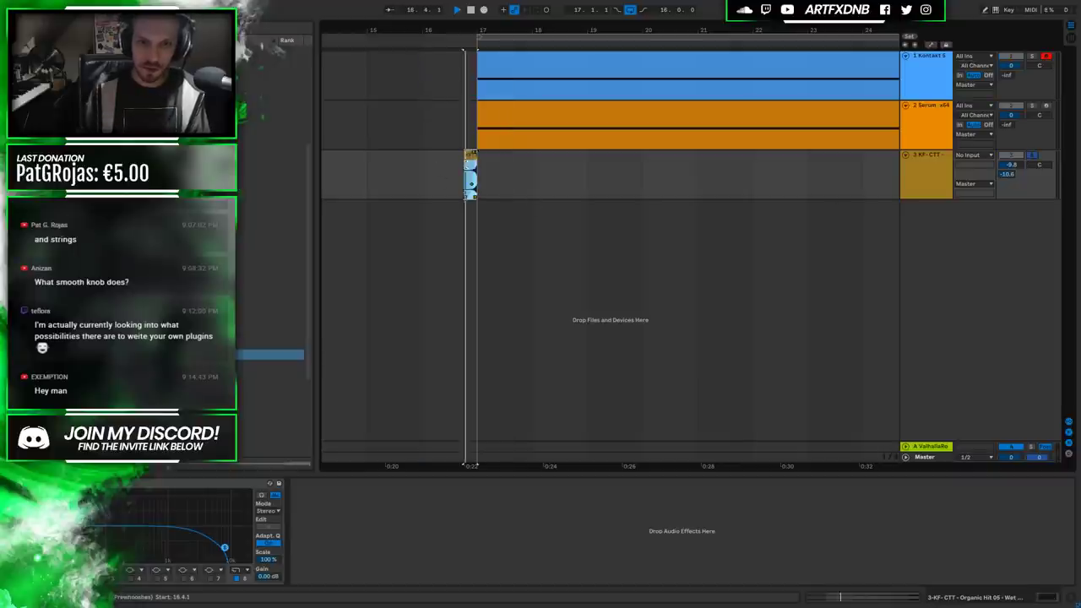
key("space")
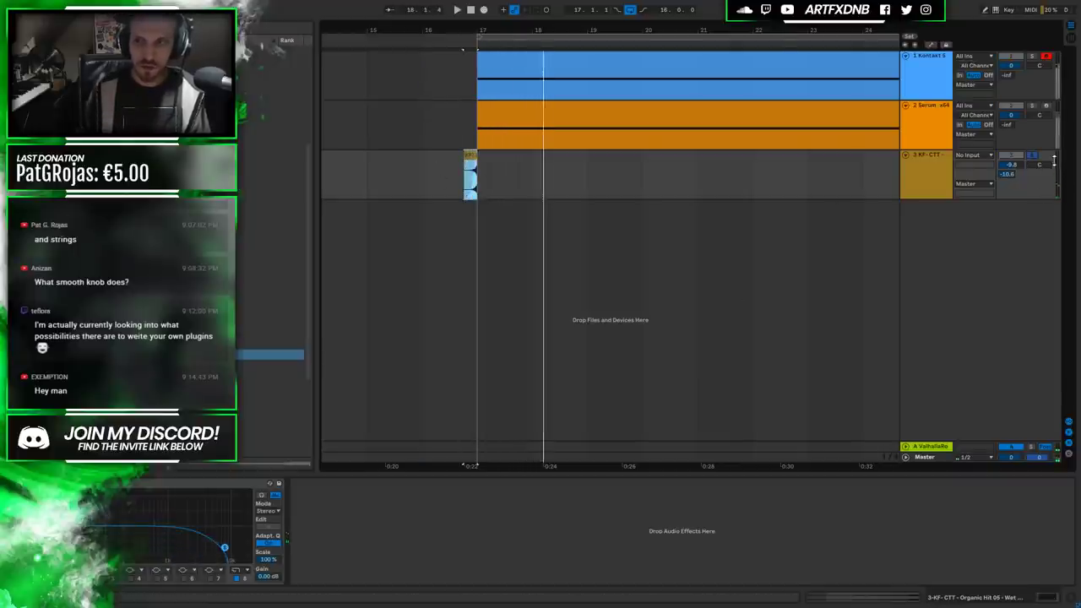
left_click(449, 172)
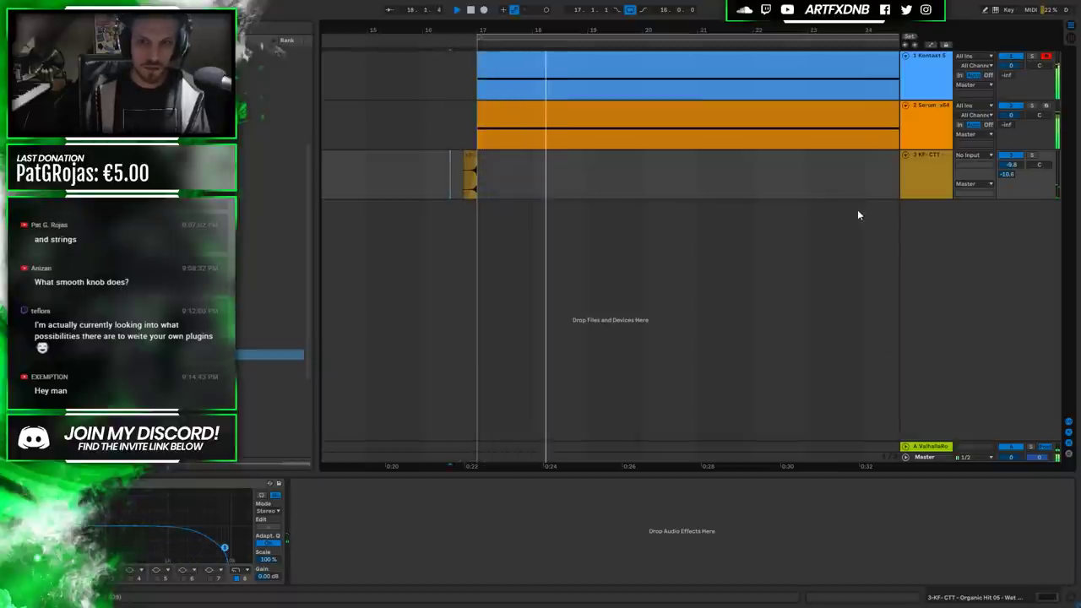
Lower the prewhoosh track's send to the reverb return to about -19 dB and replay the transition into bar 17.
left_click(919, 447)
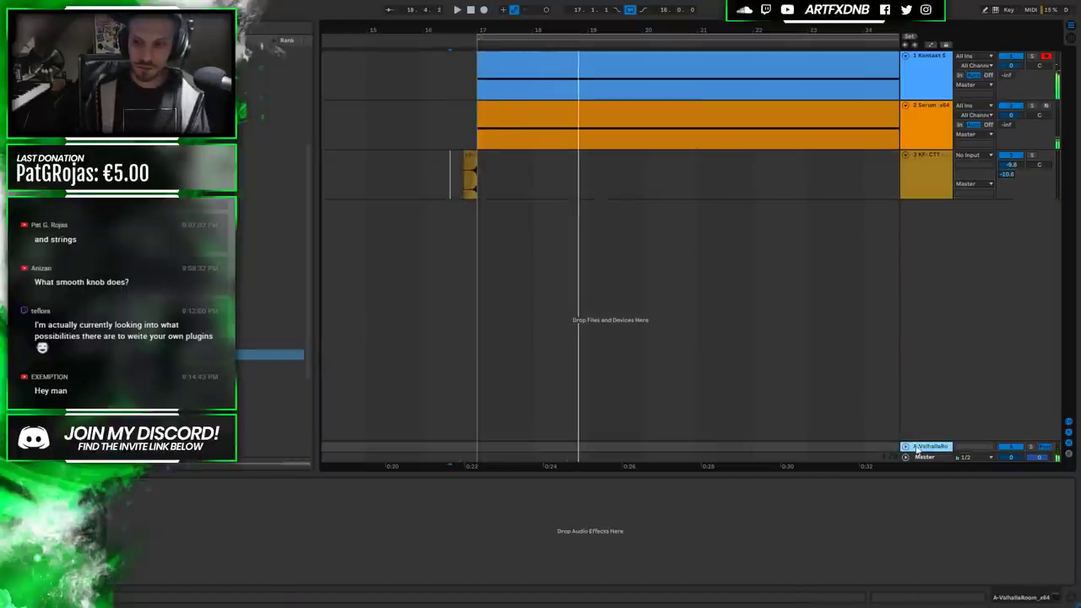
left_click(1010, 174)
key("space")
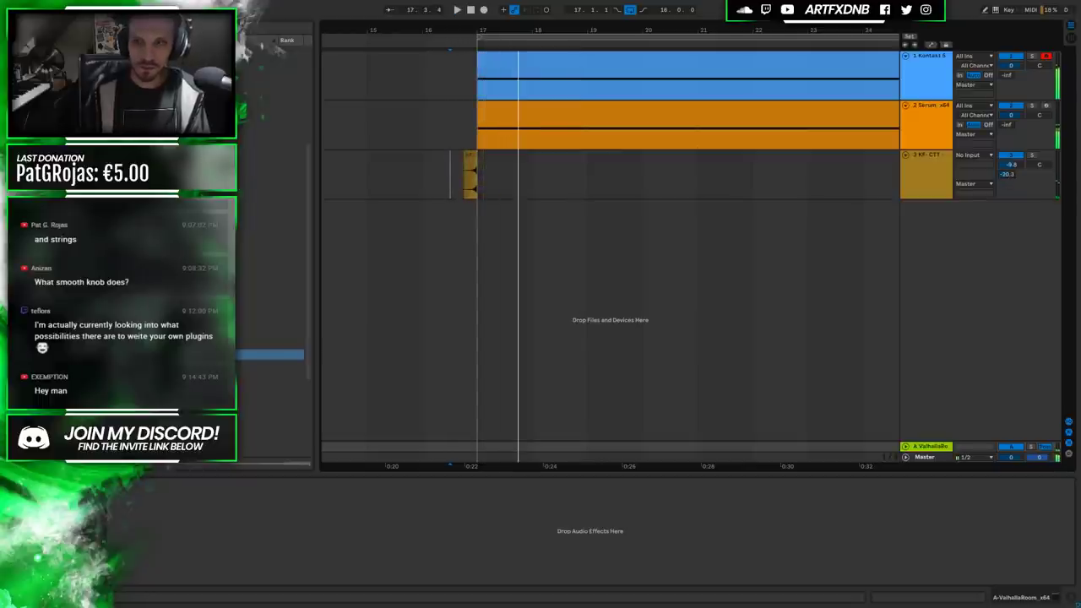
Lower the high cut frequency in the prewhoosh track's EQ Eight and audition the transition.
left_click(470, 175)
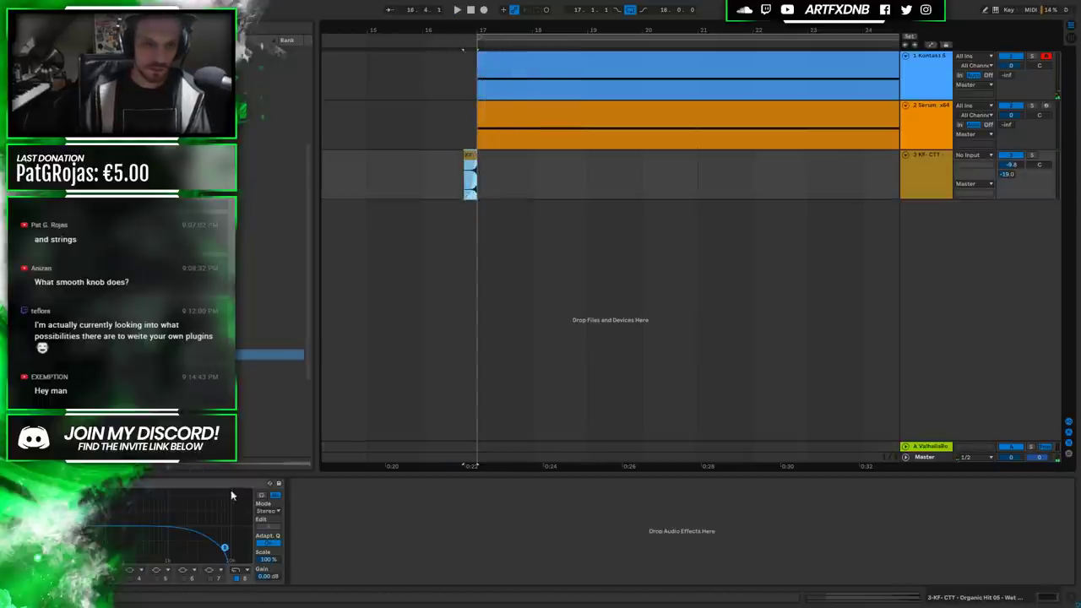
left_click_drag(218, 549, 176, 549)
key("space")
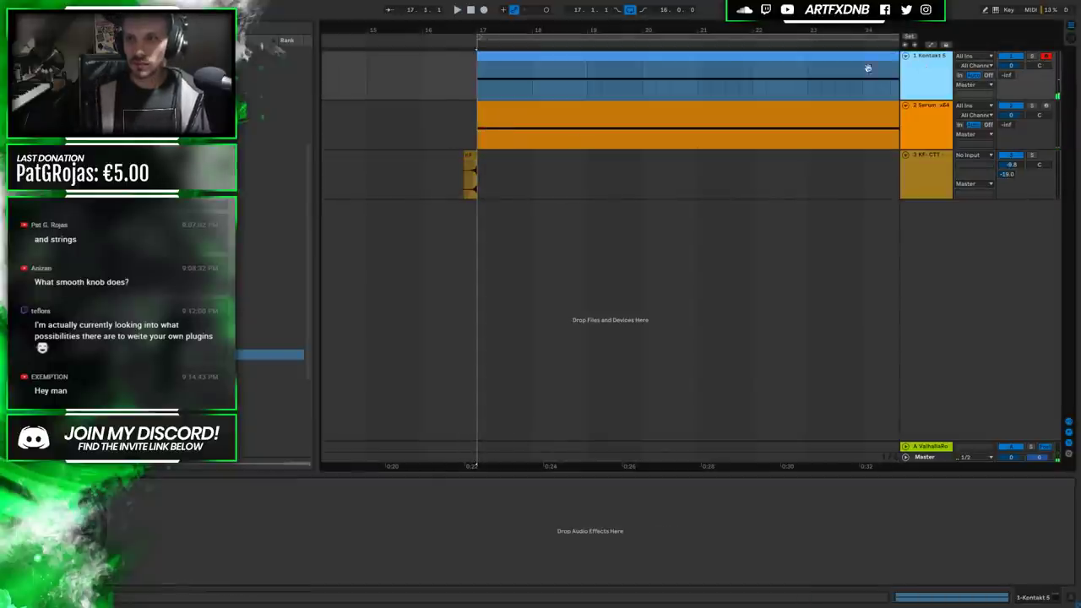
Transpose the long note in the Kontakt MIDI clip up four semitones to A3 and play it from just before bar 17.
double_click(710, 69)
scroll(314, 431, "up", 6)
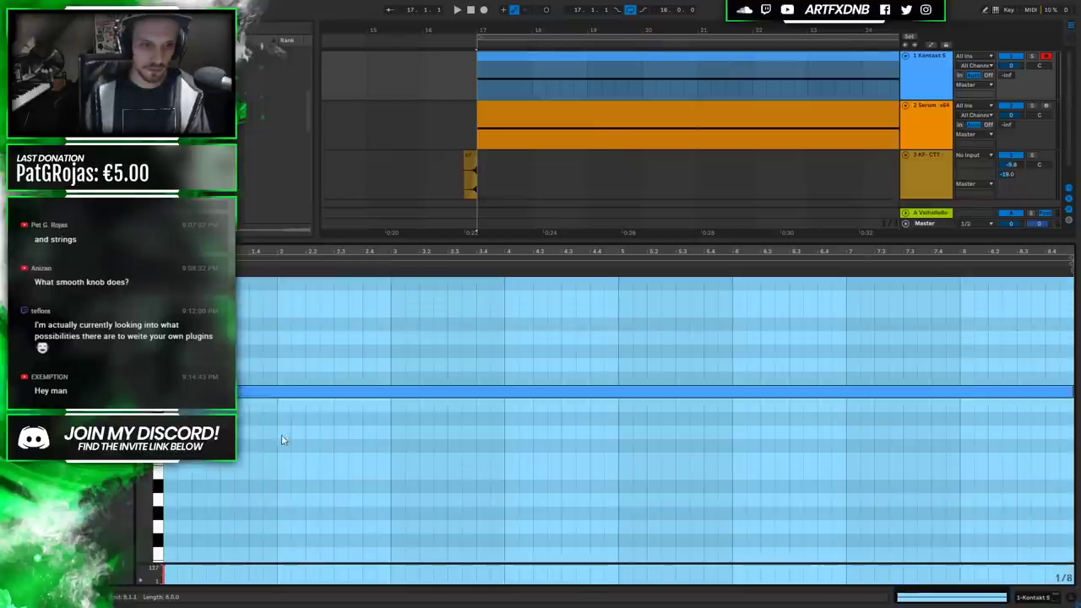
left_click(332, 328)
key("Up")
key("Up")
key("Up")
key("Up")
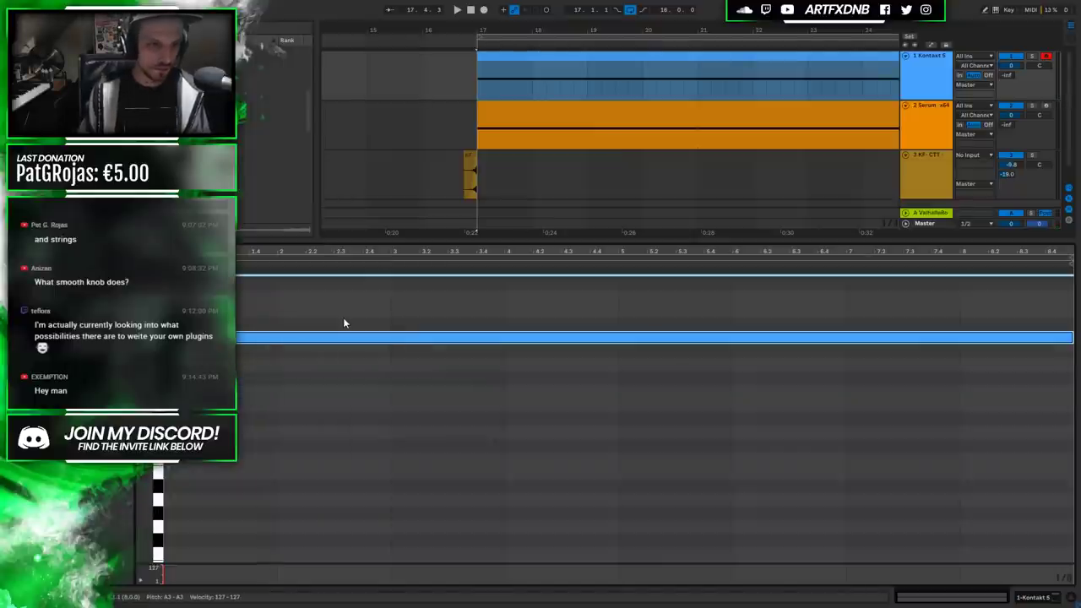
key("space")
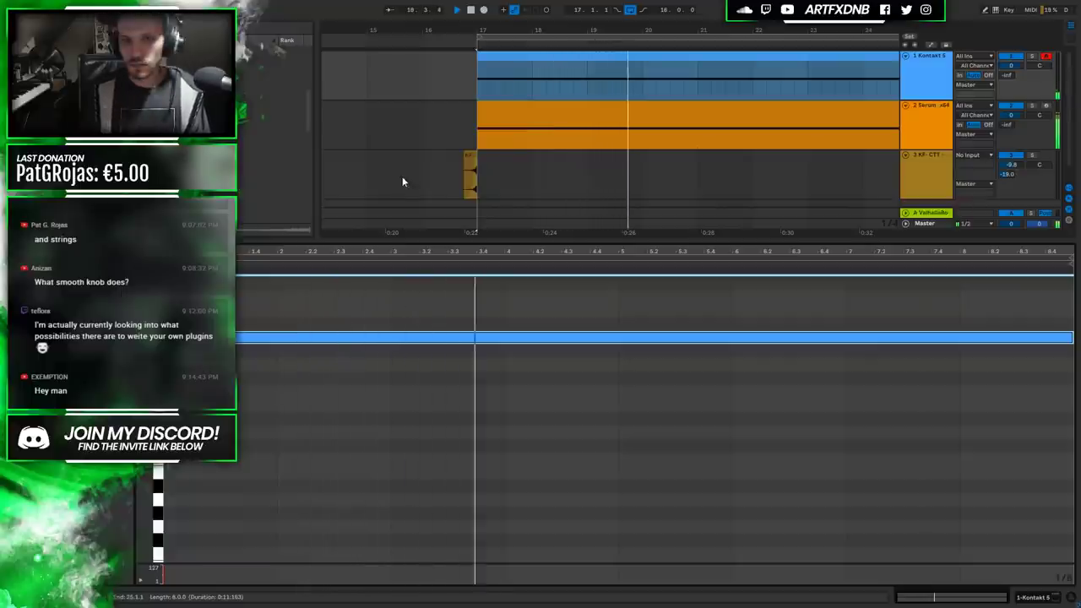
left_click(464, 81)
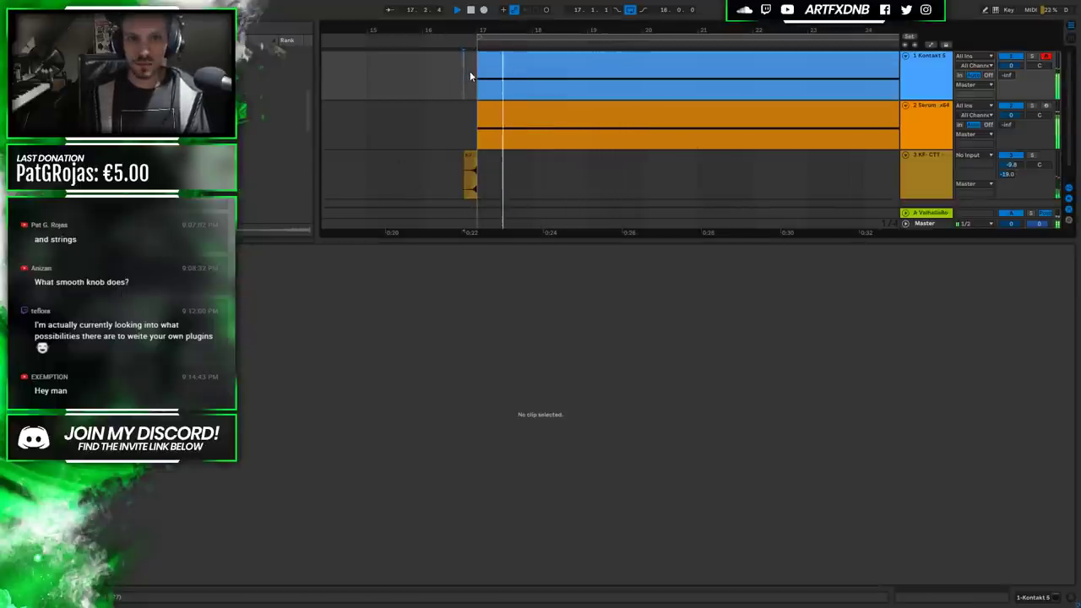
Shorten the Kontakt clip to four bars, repeat it to fill bars 17 to 33, and play the arrangement.
key("minus")
left_click_drag(405, 29, 405, 30)
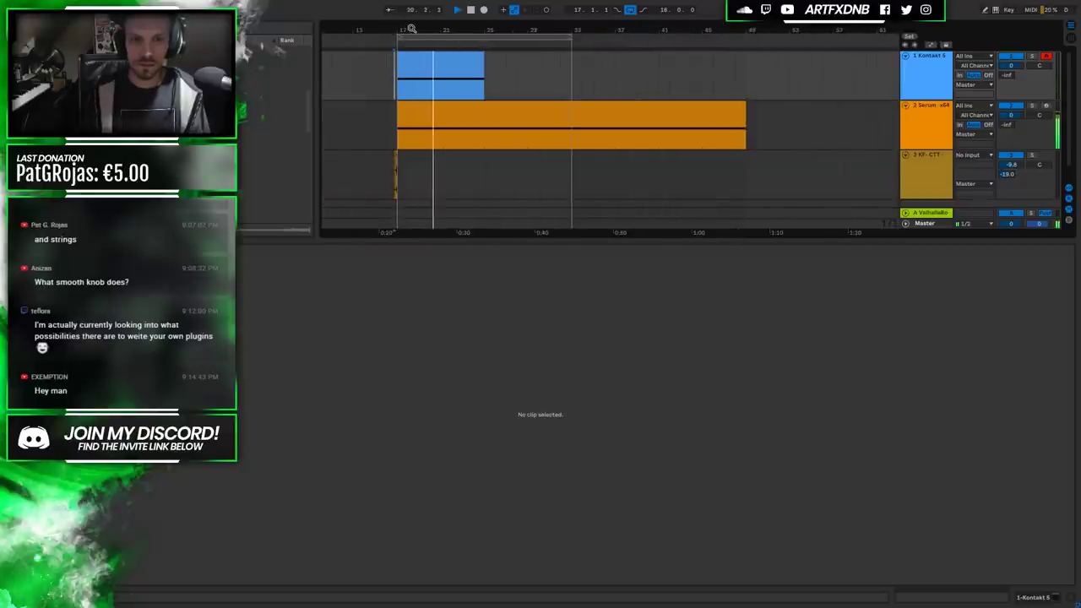
left_click_drag(411, 30, 411, 50)
left_click_drag(499, 81, 391, 74)
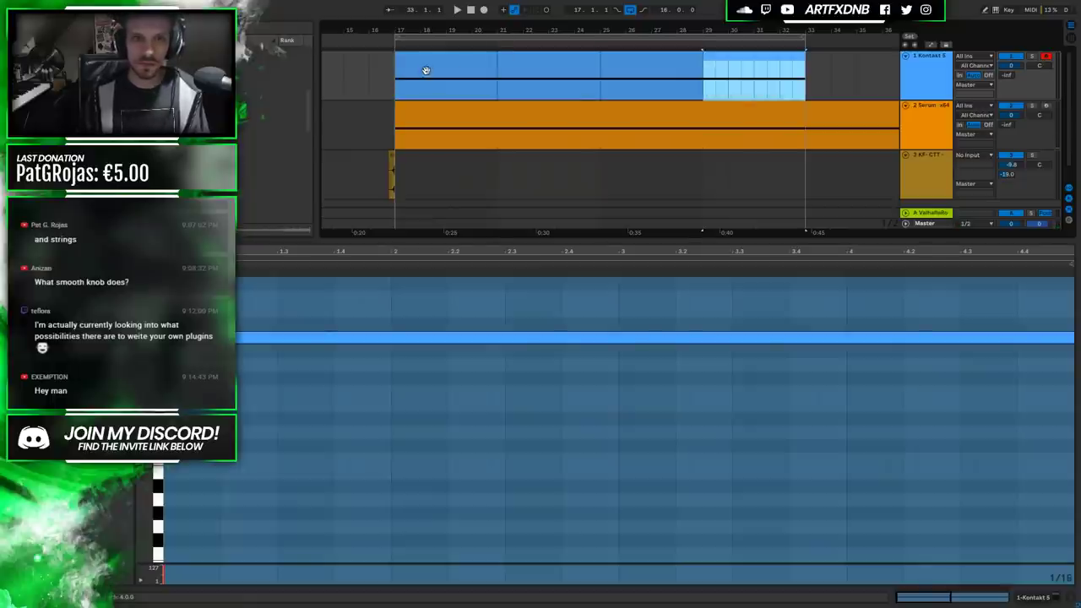
left_click(398, 73)
left_click(379, 75)
key("space")
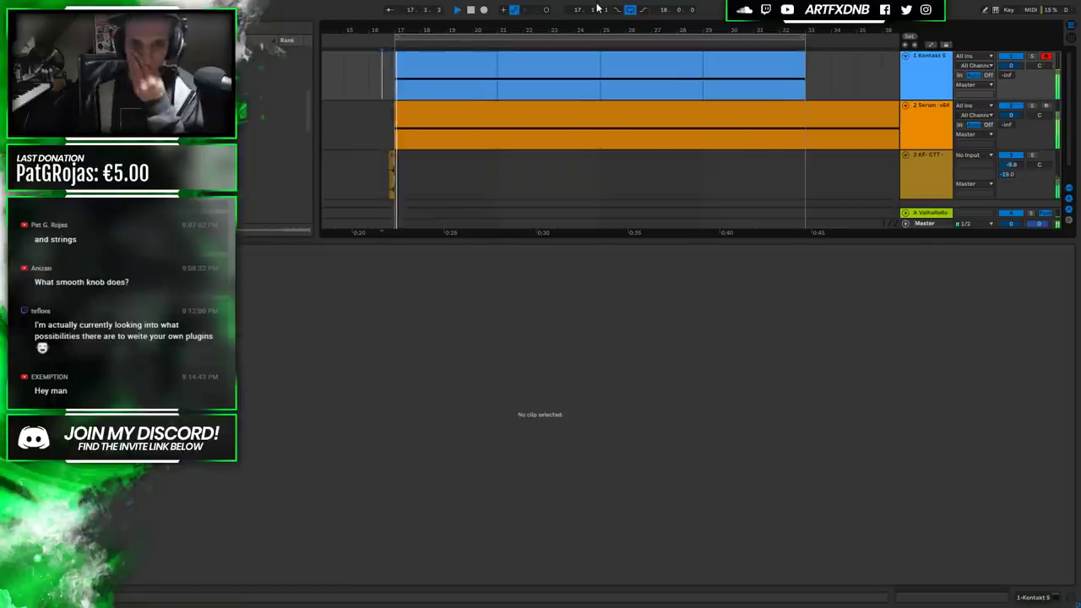
Open the Kontakt track's Classic Trailers Toolkit Generator and solo the track to hear the sub bender alone.
left_click(1033, 598)
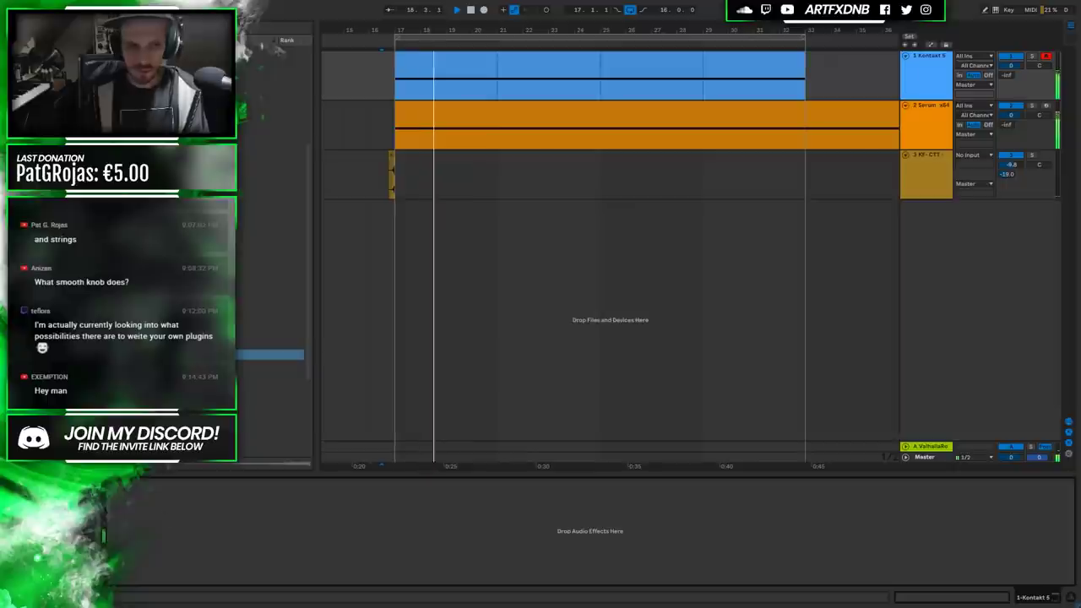
key("ctrl+alt+p")
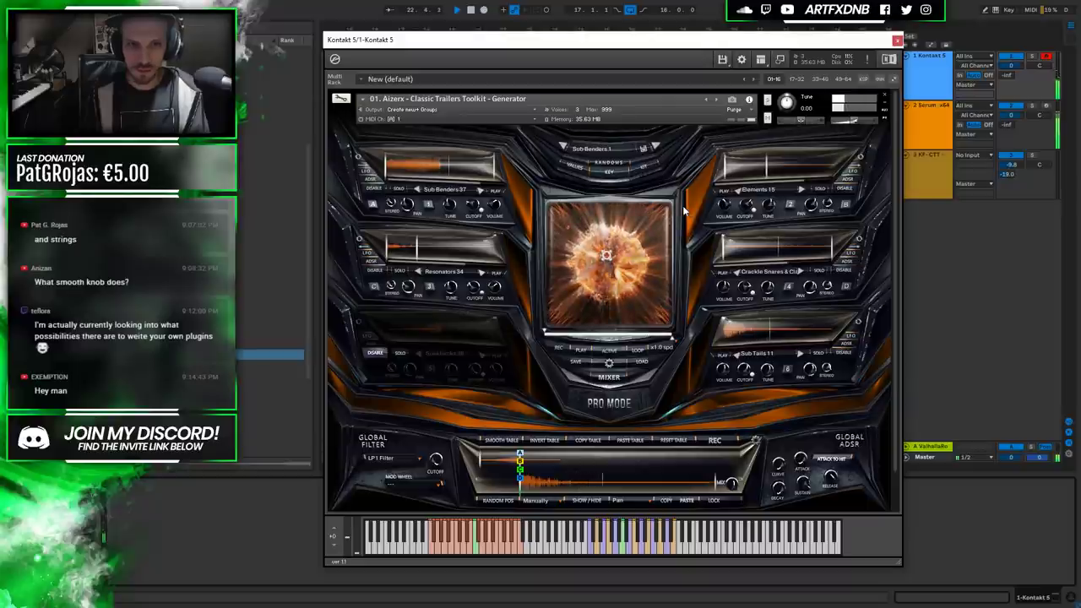
left_click_drag(709, 40, 616, 5)
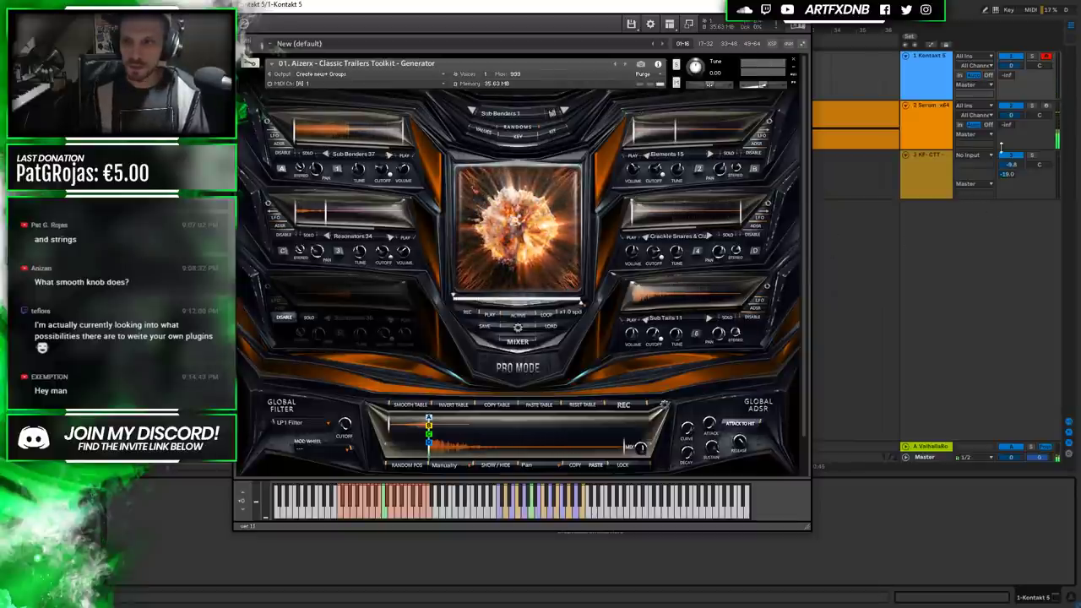
left_click_drag(699, 21, 667, 216)
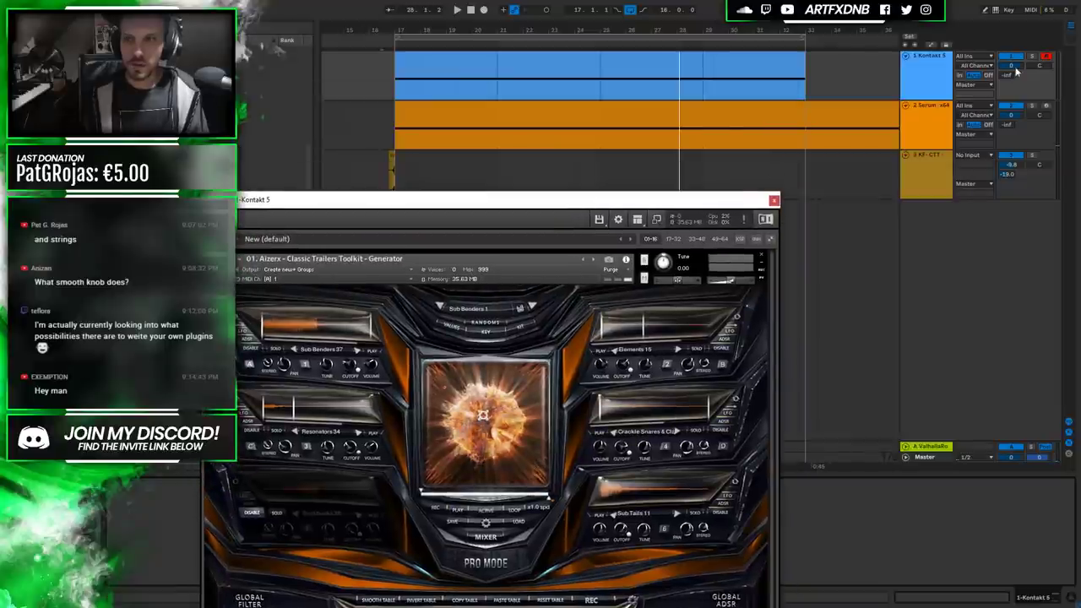
left_click_drag(676, 200, 788, 39)
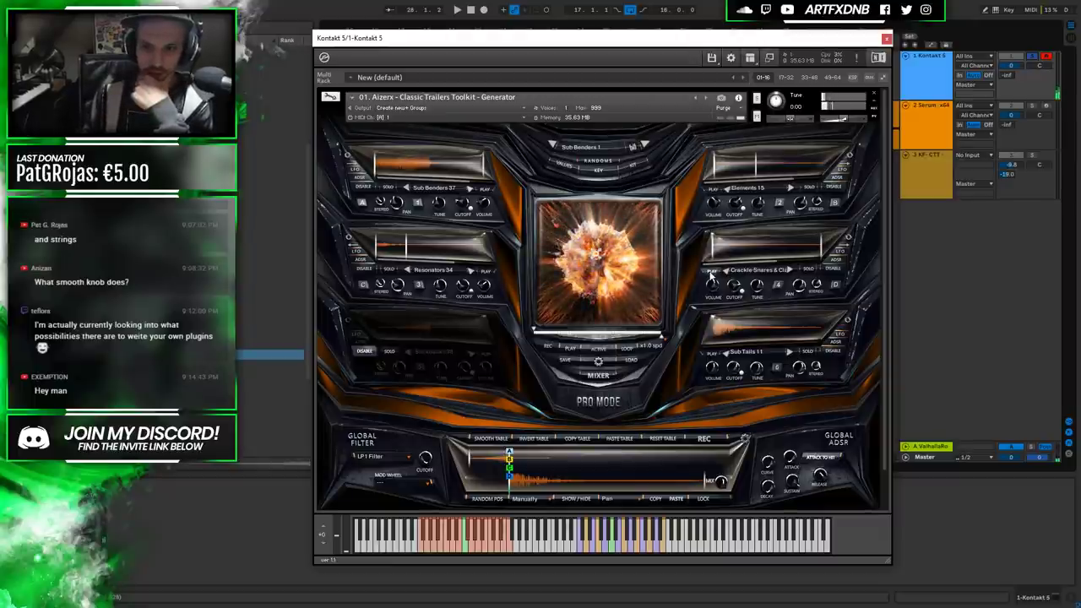
Audition the Sub Tails 11 layer, and disable both it and the Crackle Snares layer in the Generator.
left_click(712, 354)
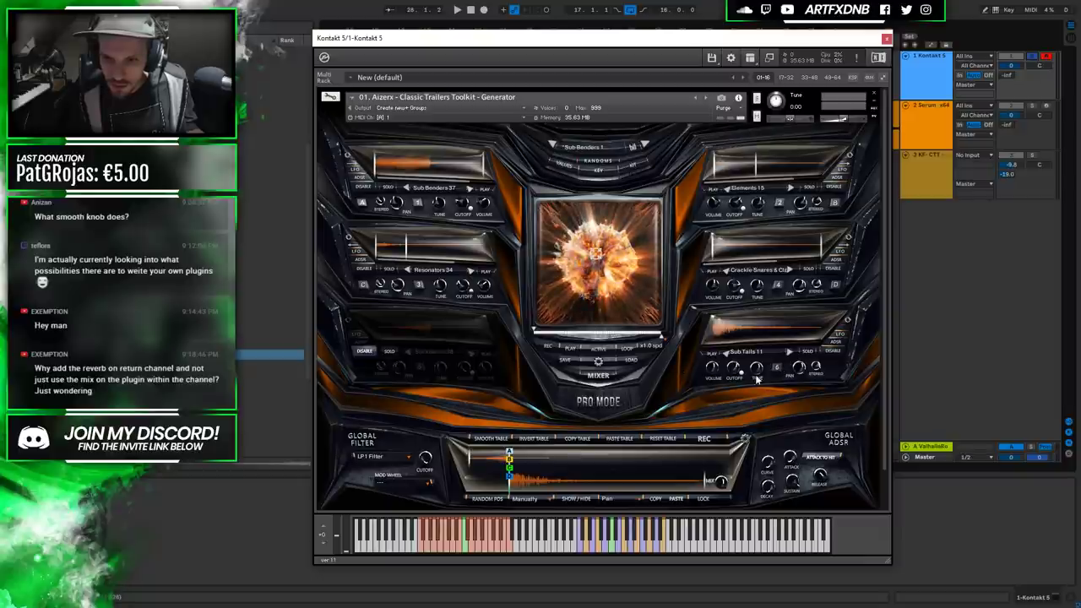
left_click(830, 353)
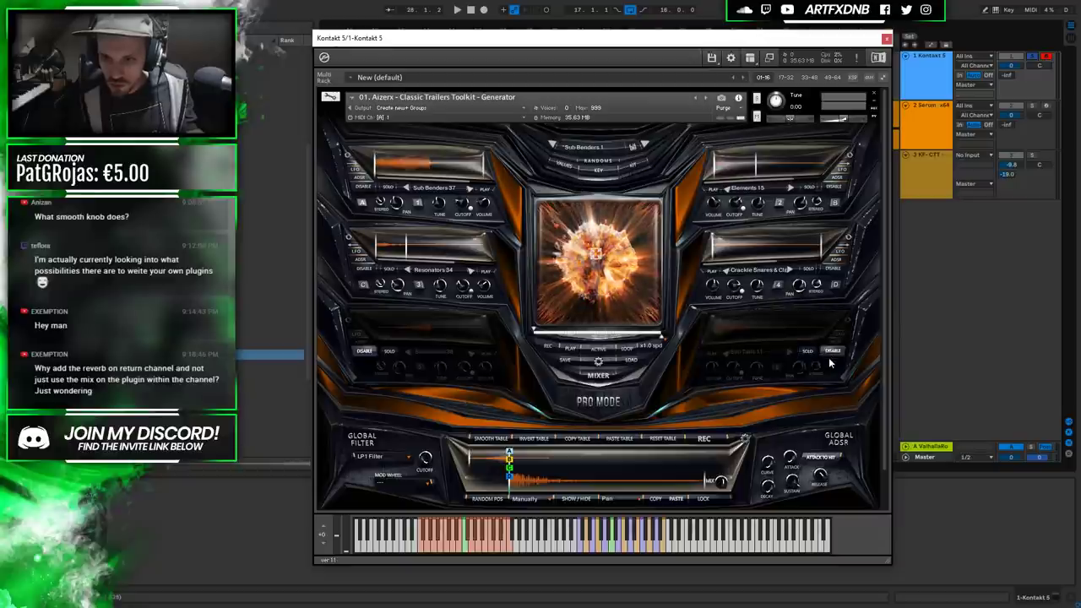
left_click(833, 268)
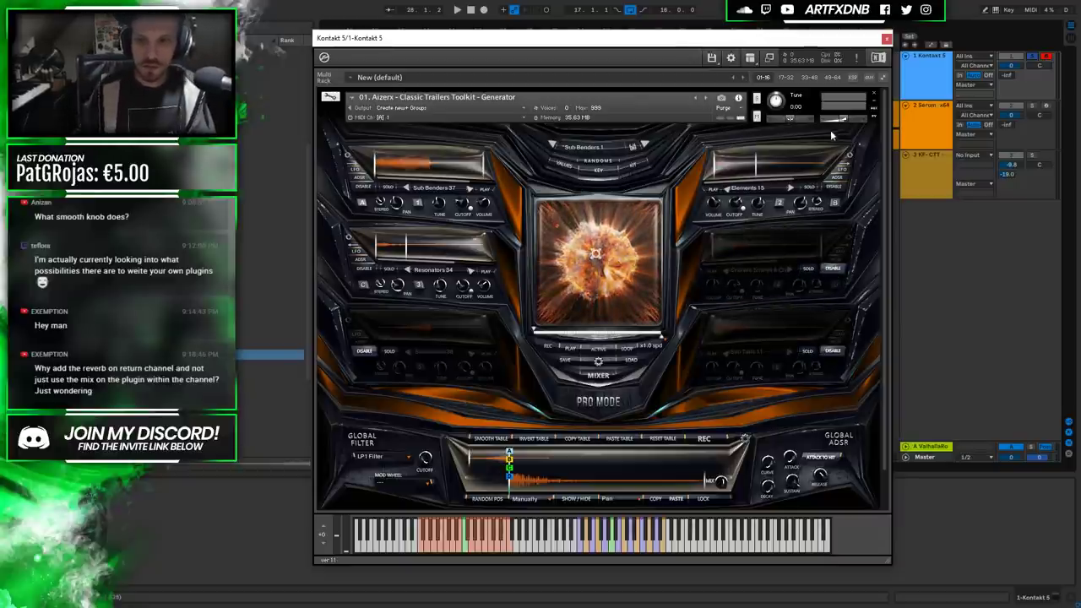
Replay the Kontakt part from just before bar 17, solo and with the other tracks, and close the Kontakt window.
left_click_drag(786, 40, 711, 232)
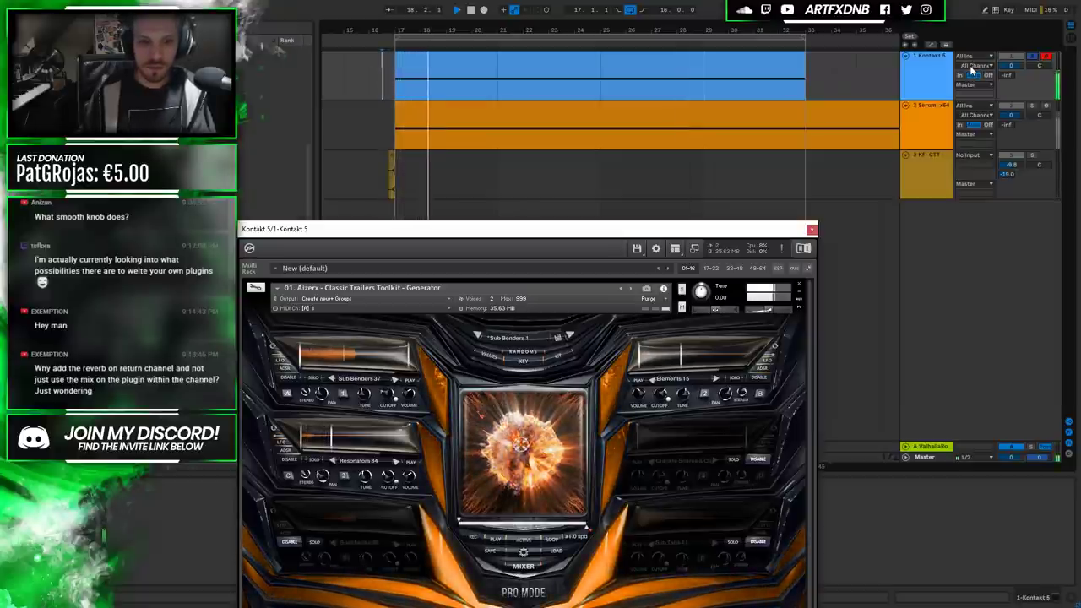
left_click_drag(755, 230, 682, 191)
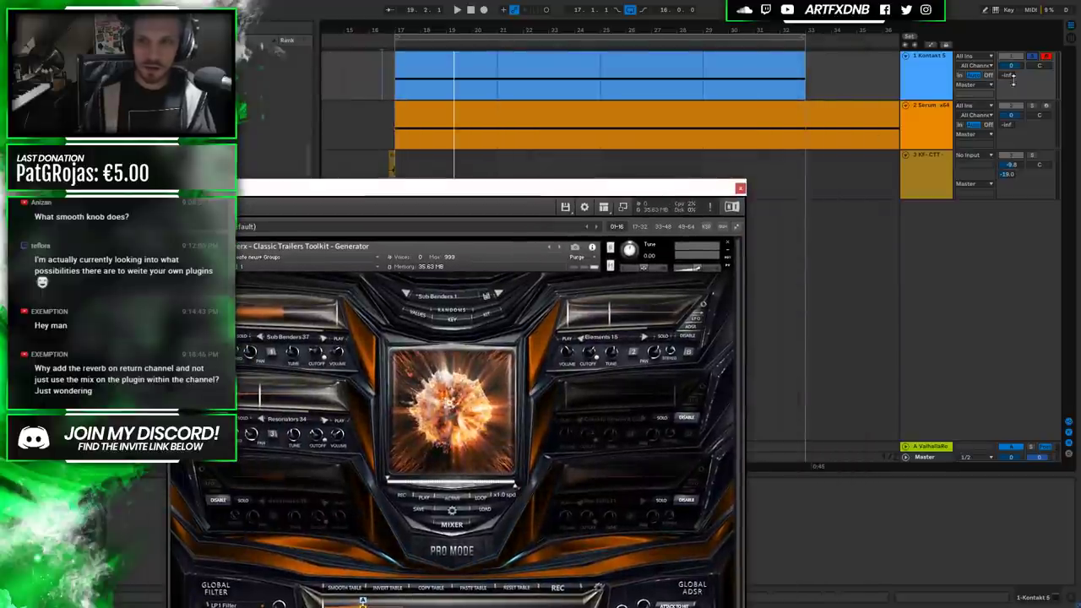
left_click(382, 76)
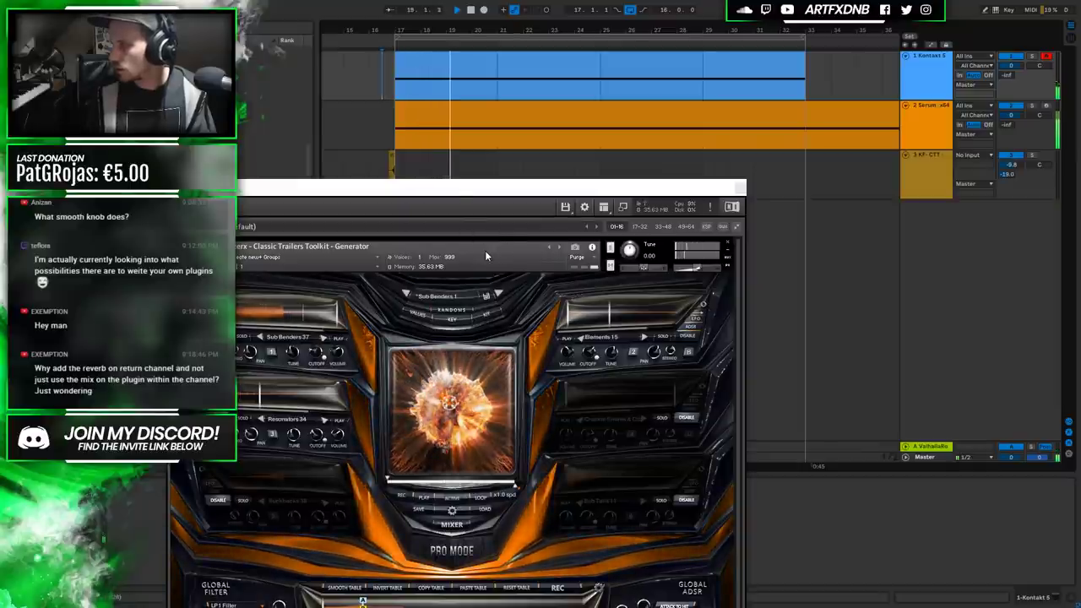
left_click_drag(553, 193, 620, 34)
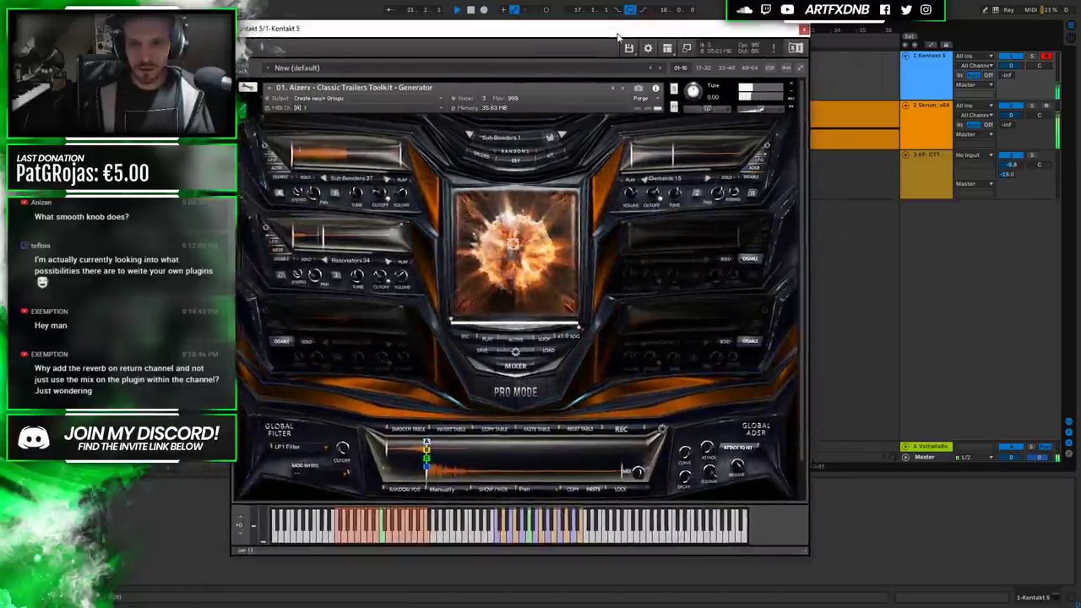
left_click(804, 30)
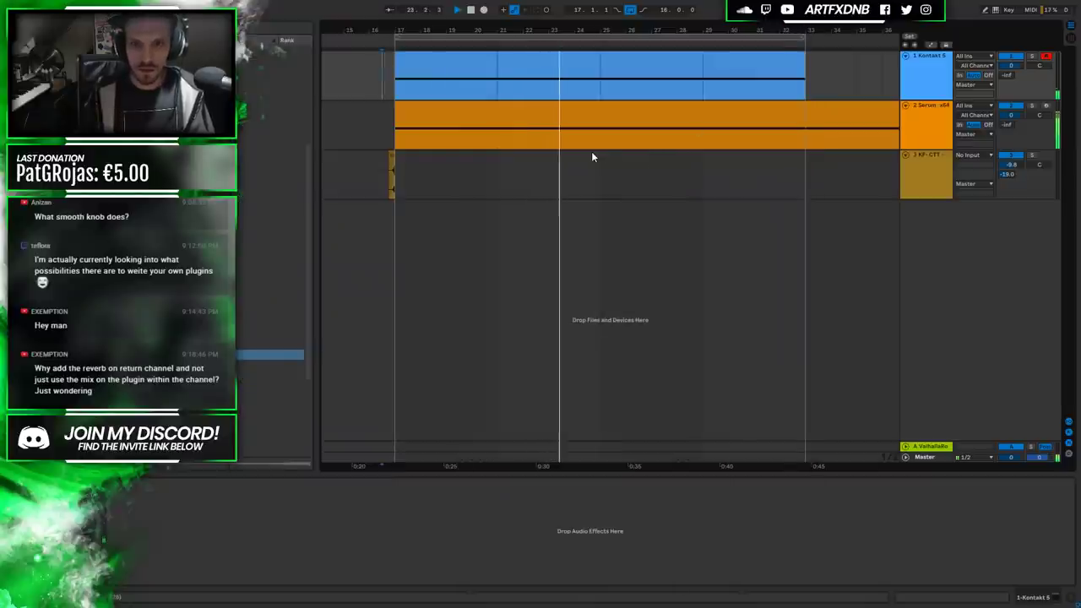
Try a reverb send of -15 dB on the Serum track and set the Kontakt track's reverb send to about -11.3 dB.
left_click(933, 125)
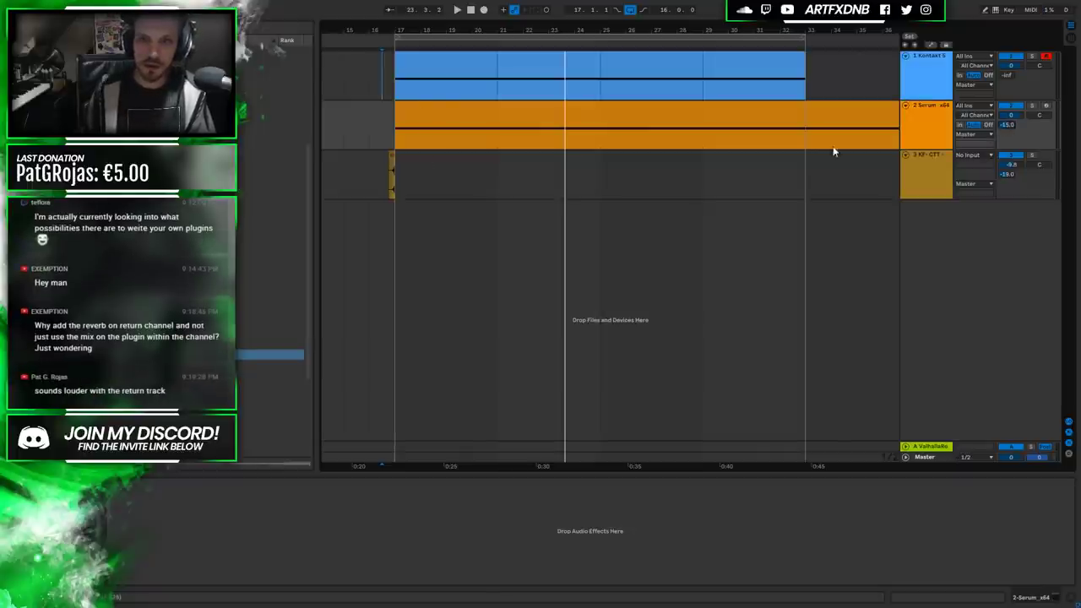
left_click(1014, 67)
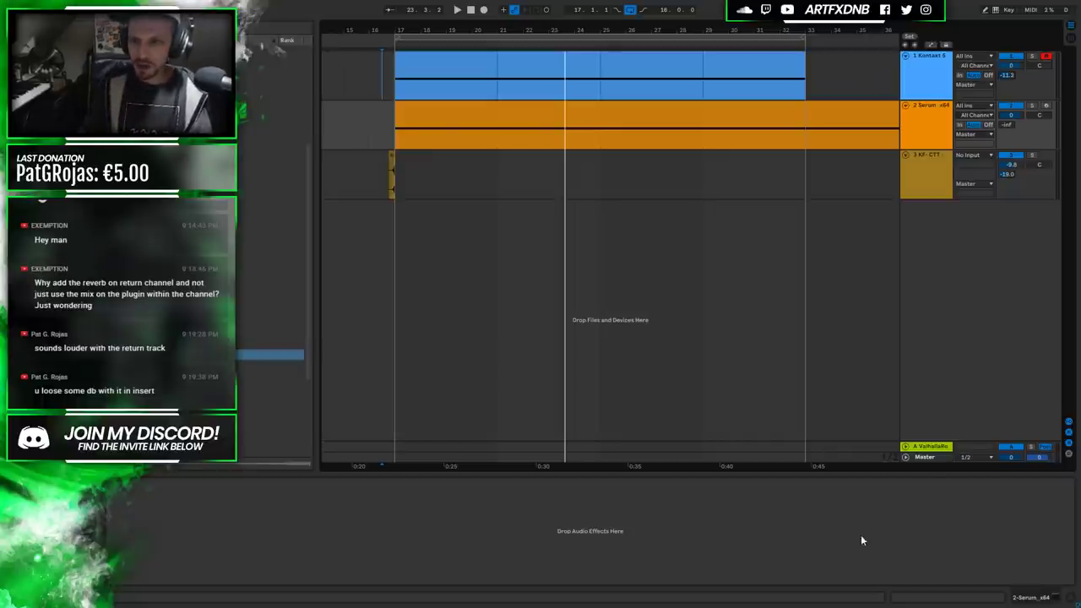
Open FabFilter Pro-L 2 on the Master track, lower its gain to 0 dB, and bring it back to +8 dB.
left_click(924, 461)
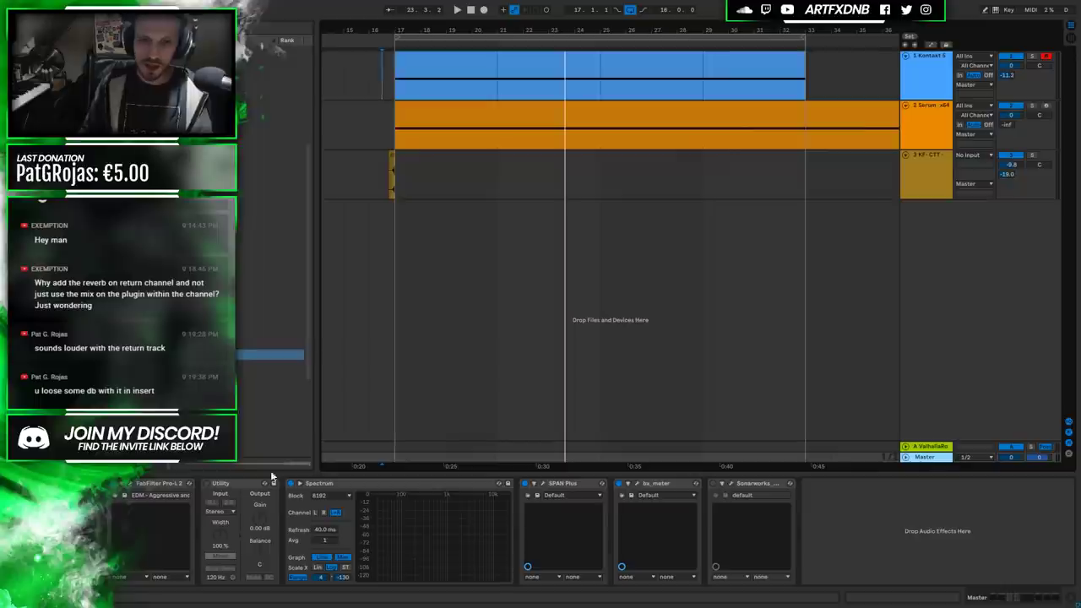
left_click(125, 495)
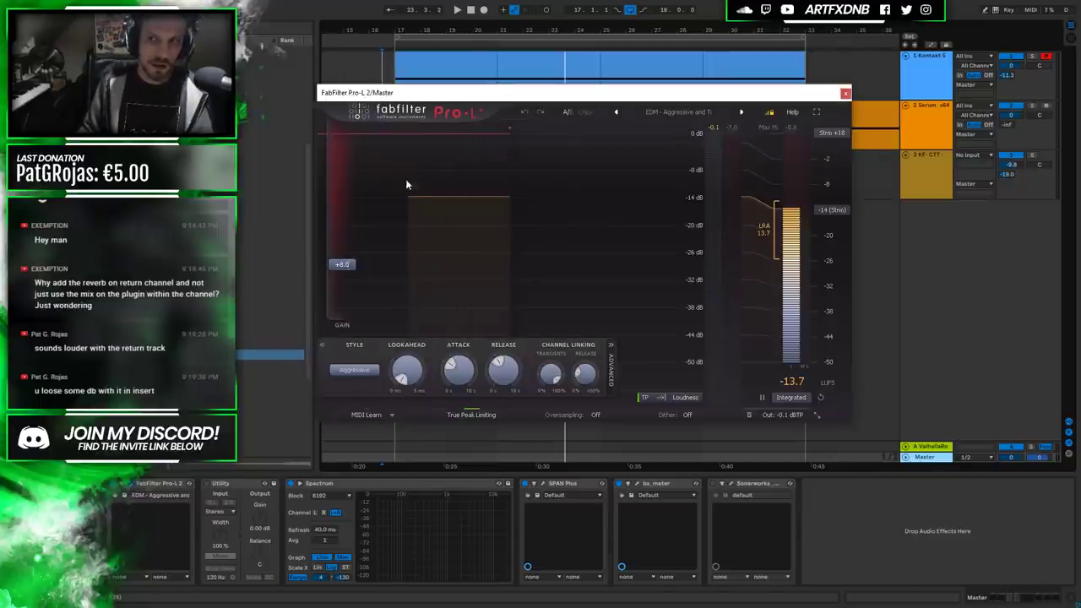
left_click_drag(342, 264, 353, 336)
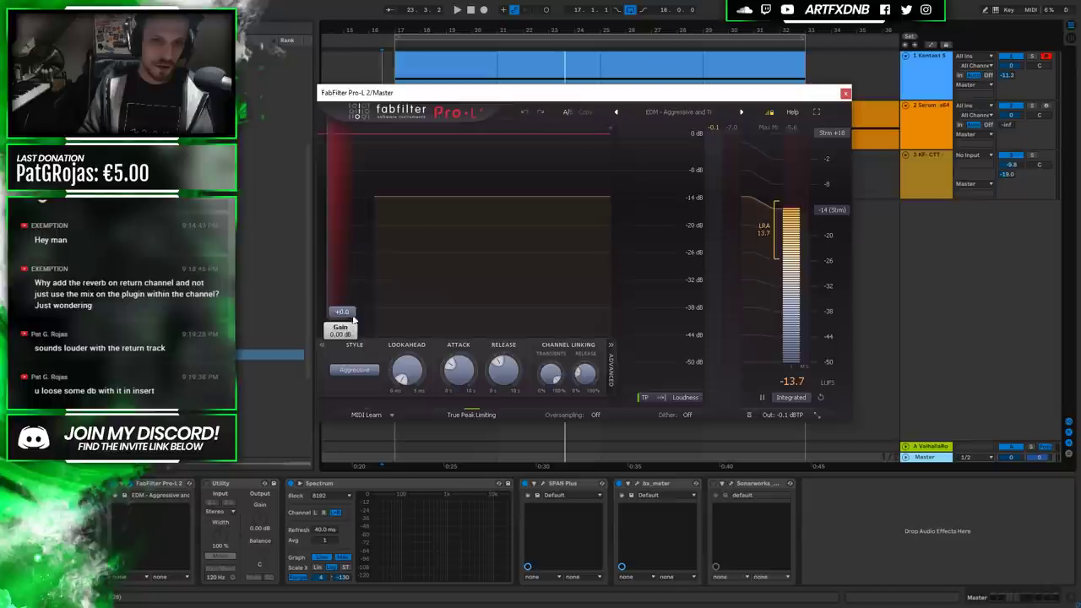
left_click_drag(351, 317, 346, 264)
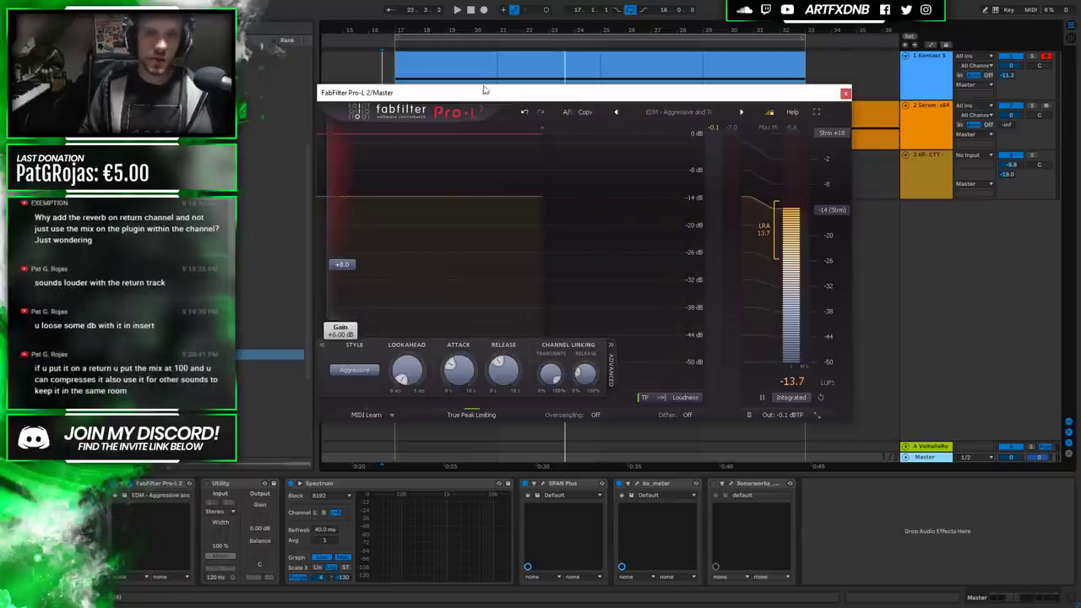
Audition the mix through the Master's FabFilter Pro-L 2, close its window, and replay from just before bar 17.
key("space")
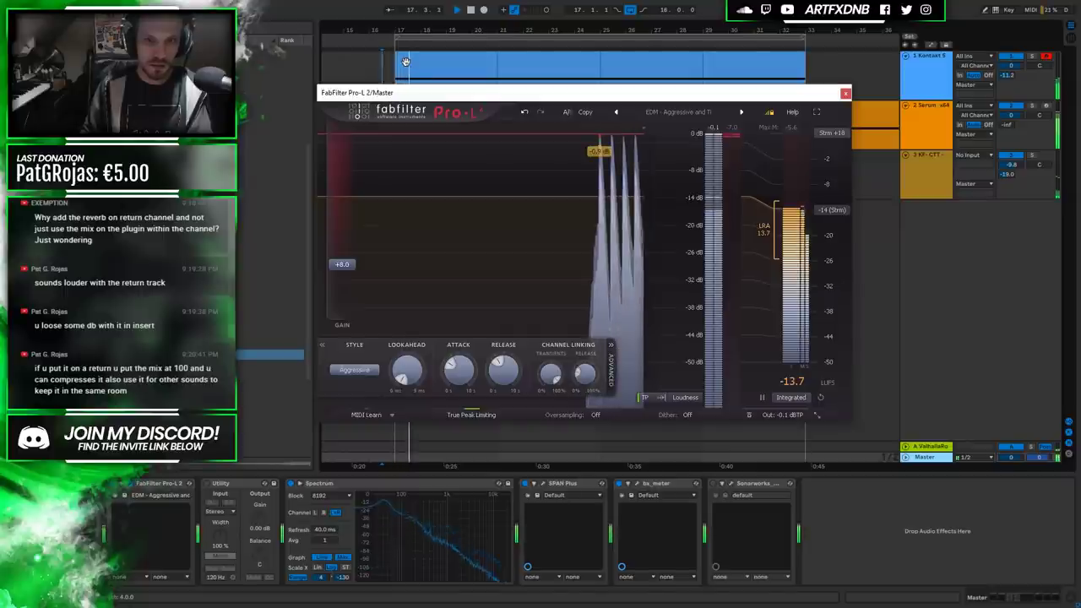
double_click(341, 264)
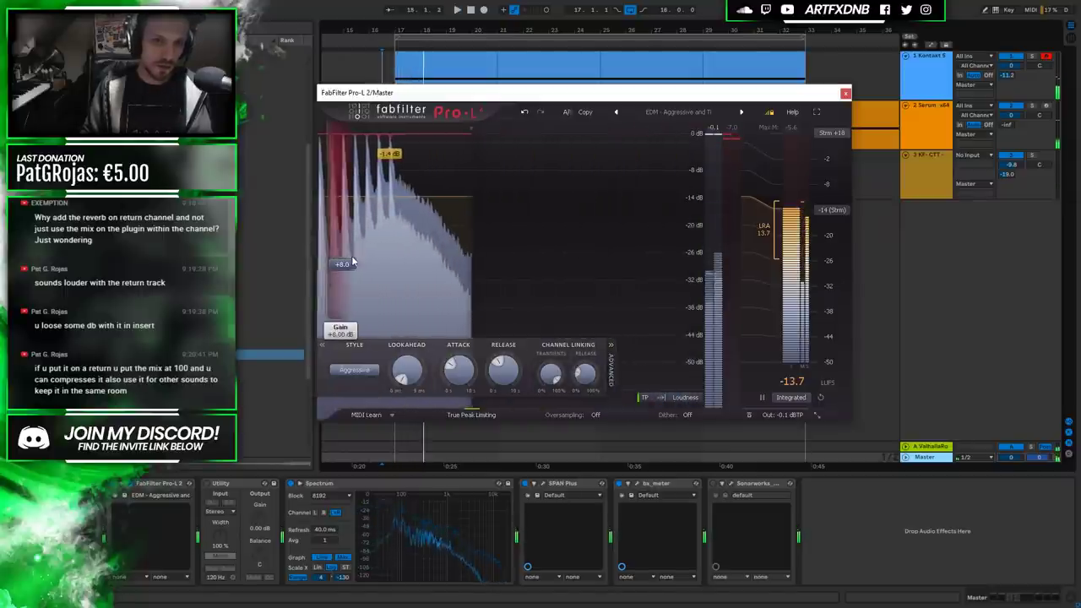
left_click(843, 95)
left_click(384, 72)
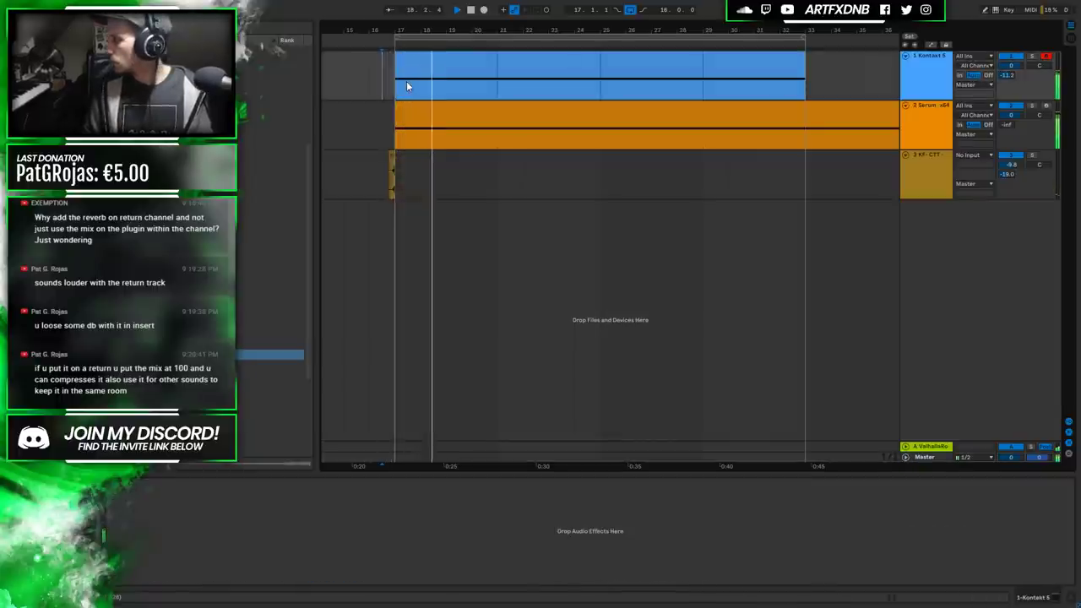
key("space")
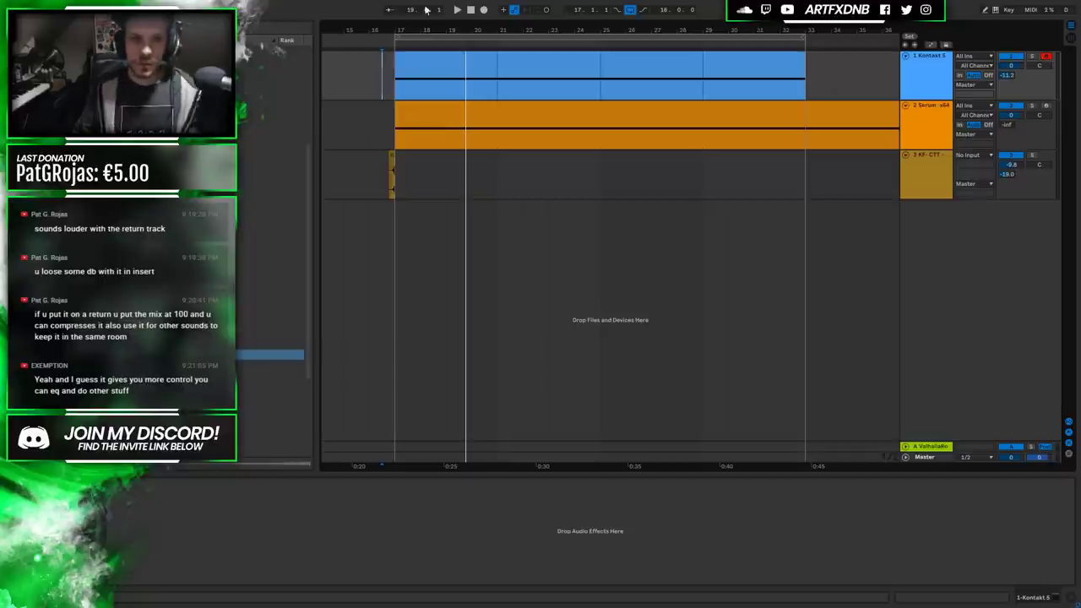
left_click(382, 129)
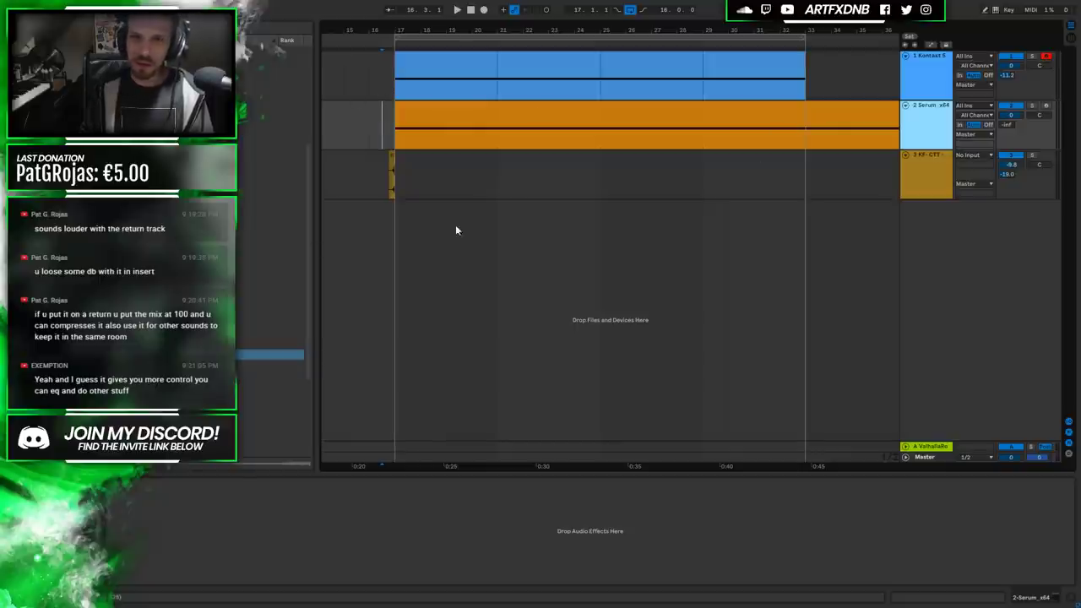
Insert a MIDI track below the KF-CTT audio track and load Kontakt 5 on it.
left_click(911, 60)
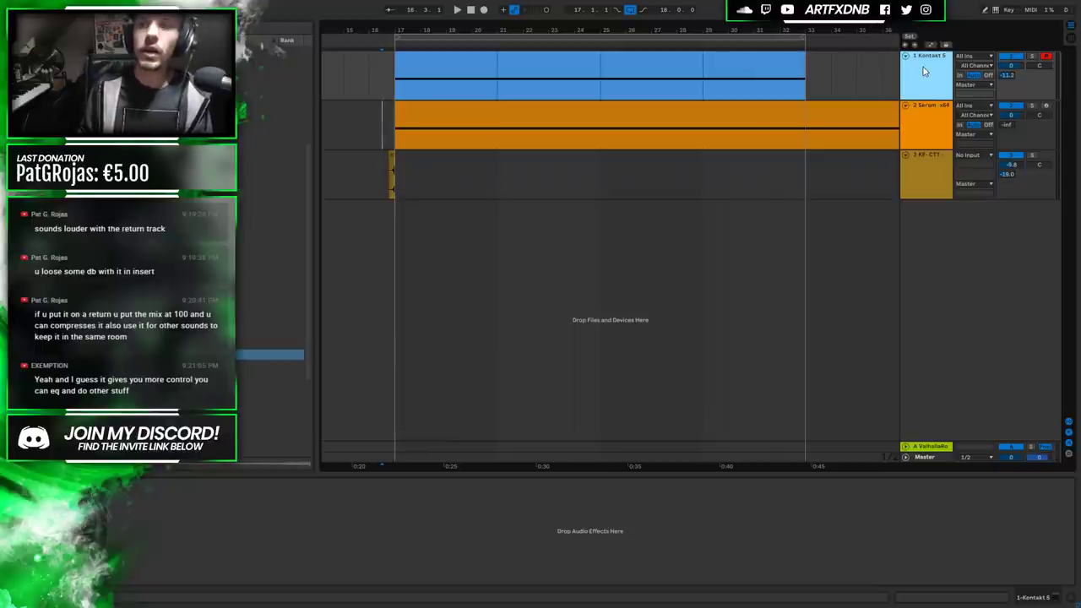
right_click(935, 178)
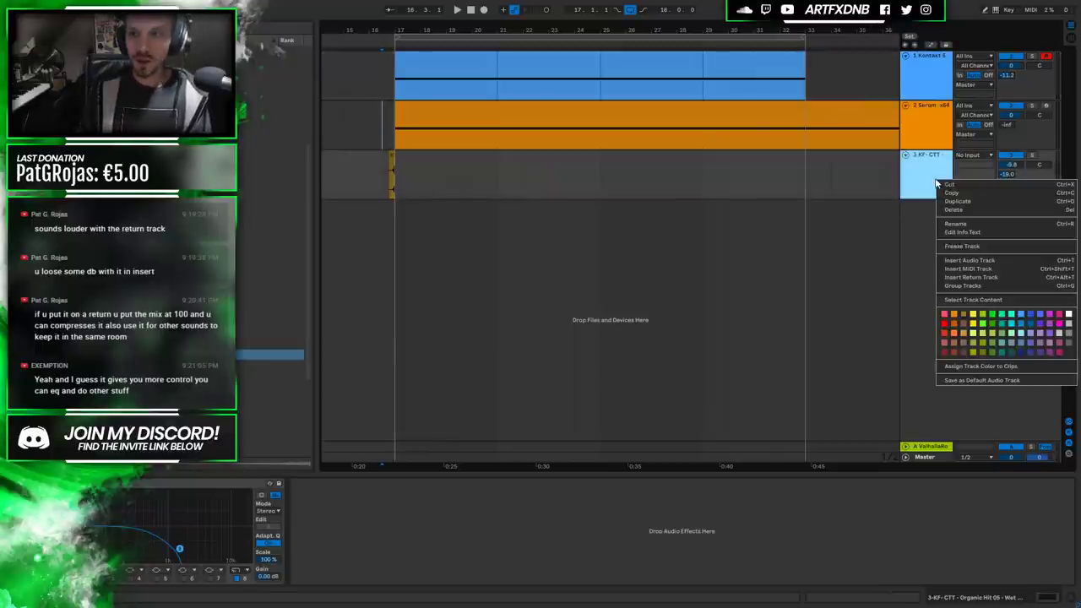
left_click(971, 268)
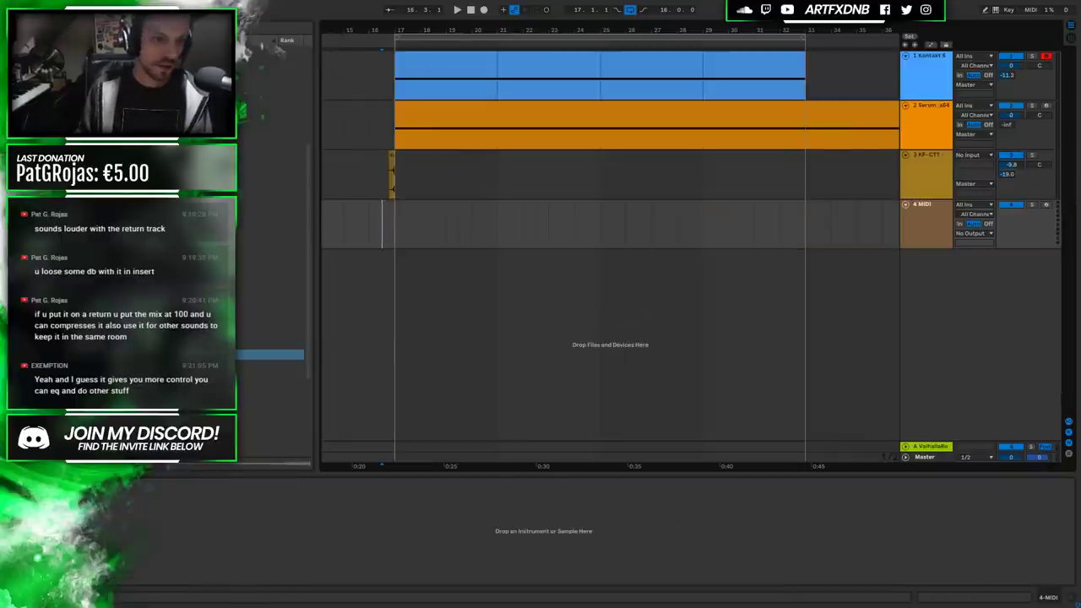
scroll(270, 363, "up", 3)
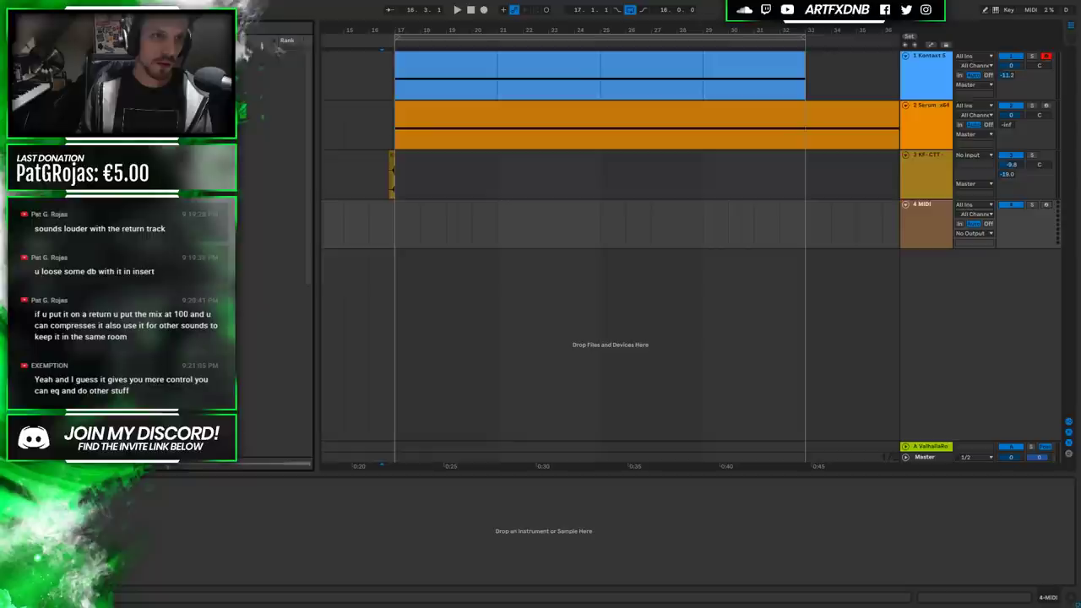
left_click(279, 51)
left_click(279, 60)
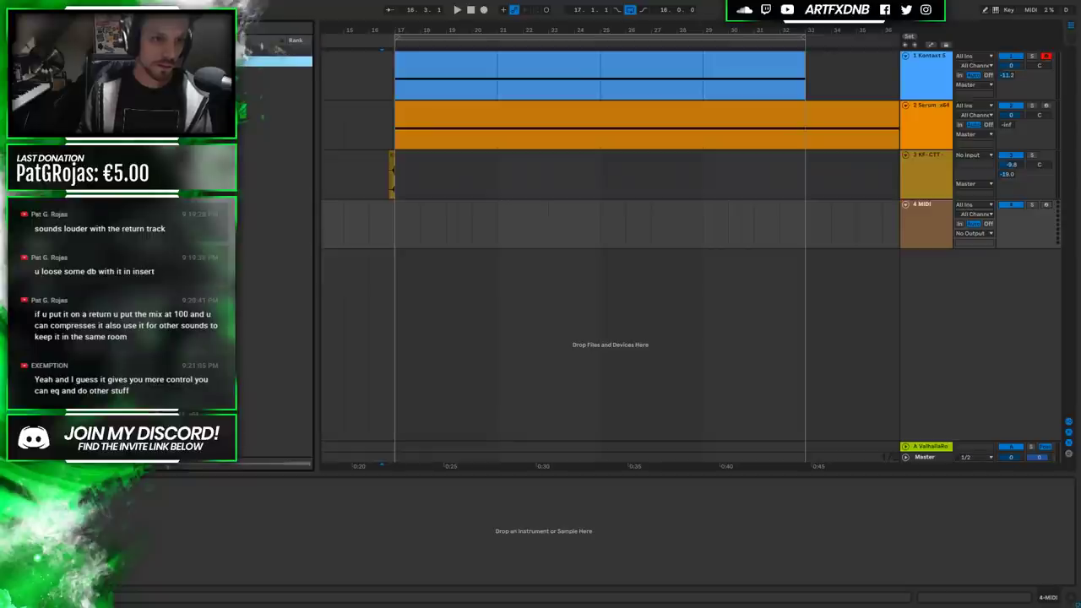
scroll(277, 49, "up", 2)
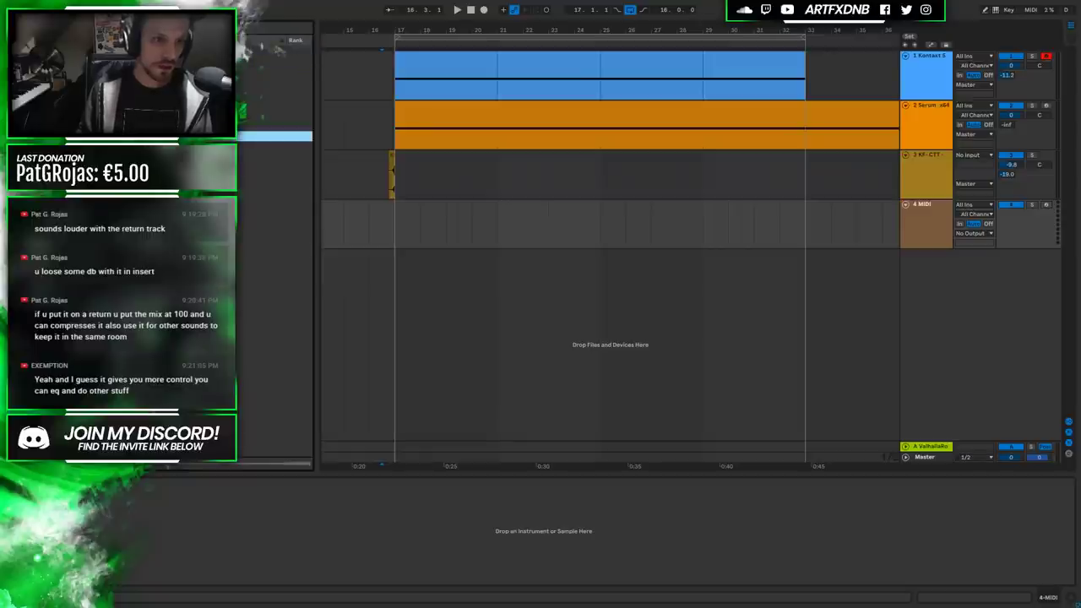
key("Down")
key("Down")
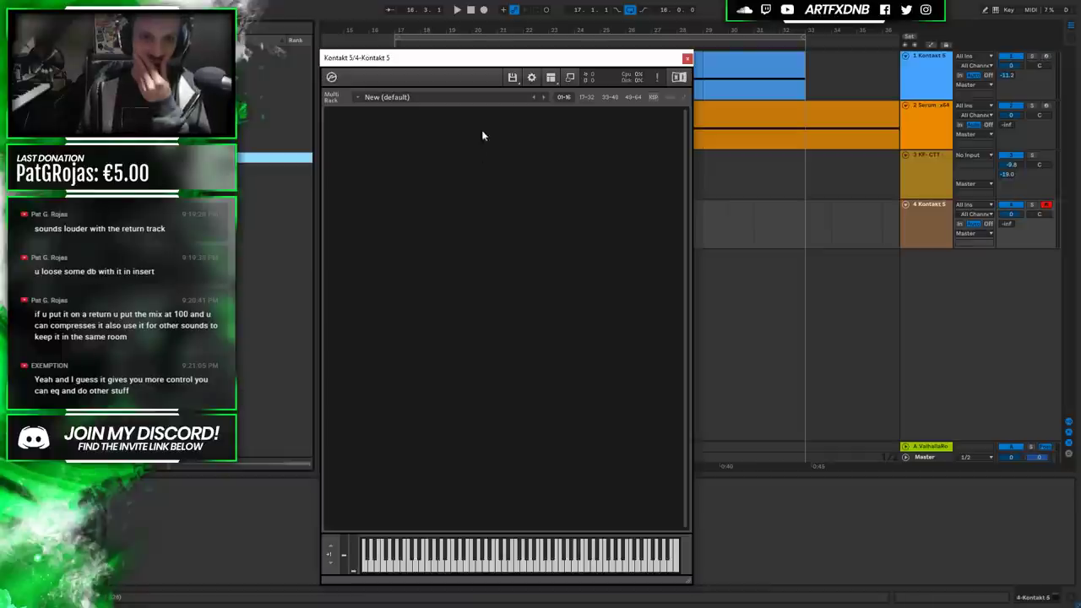
Show Kontakt's library browser and load Hits - Subs Menu from the Gravity library into the rack.
left_click(551, 77)
left_click(564, 91)
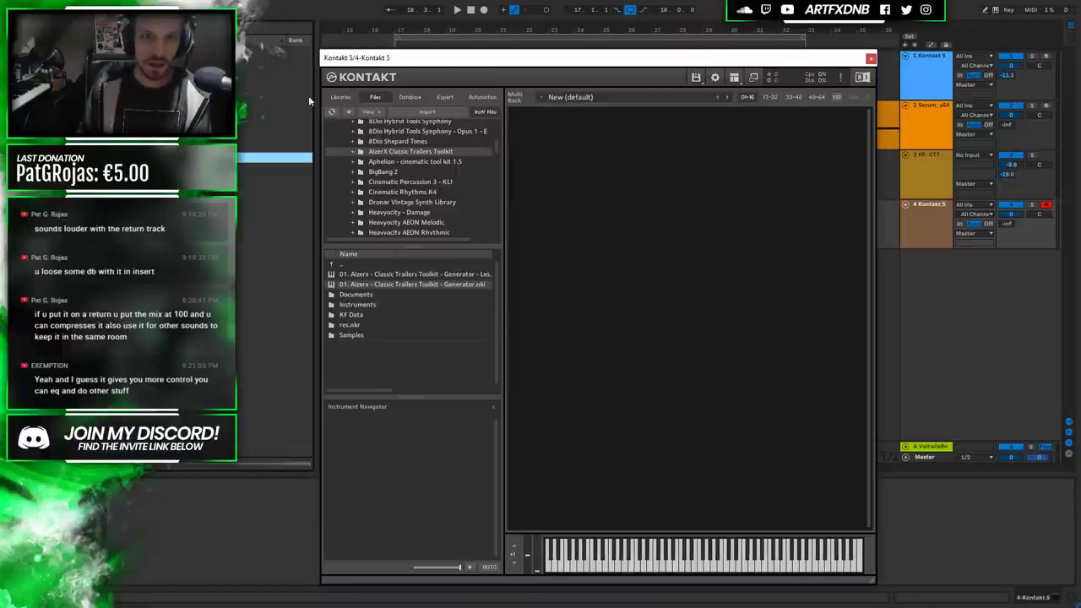
left_click(340, 97)
left_click_drag(498, 143, 483, 429)
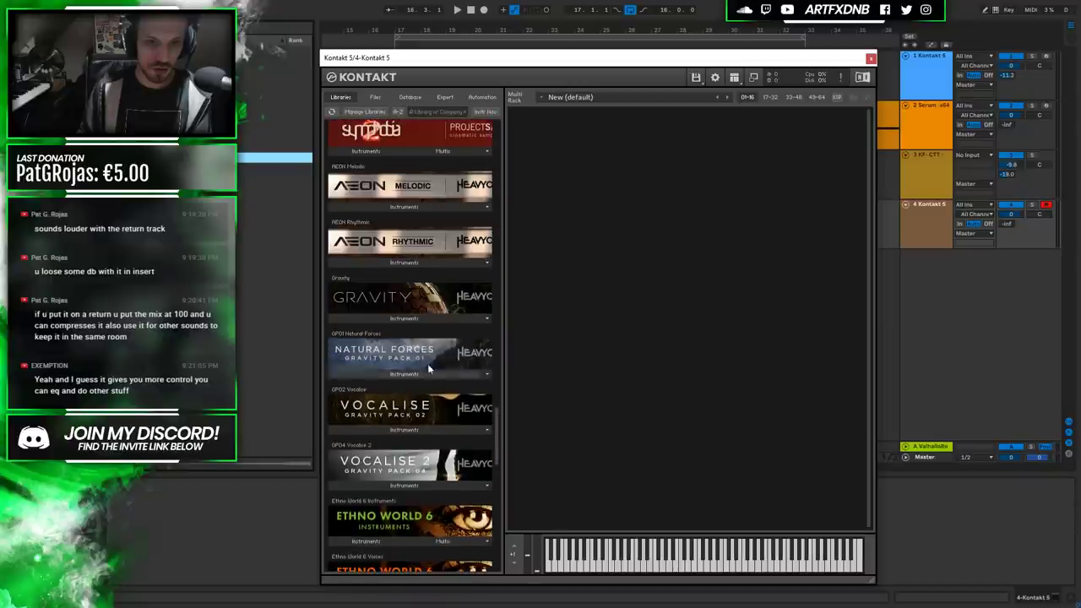
left_click(400, 316)
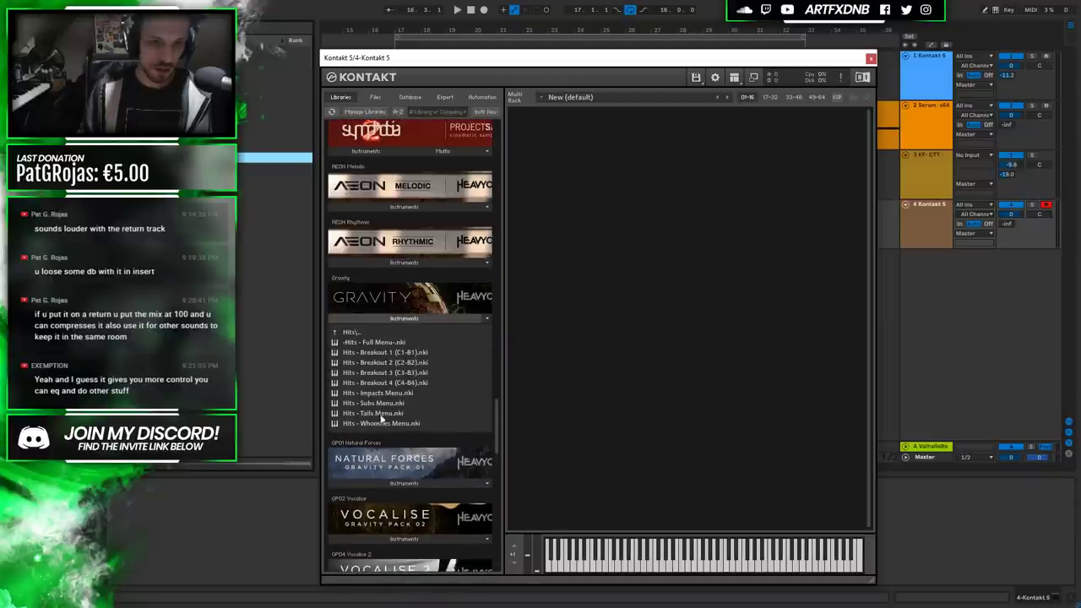
left_click_drag(375, 404, 760, 152)
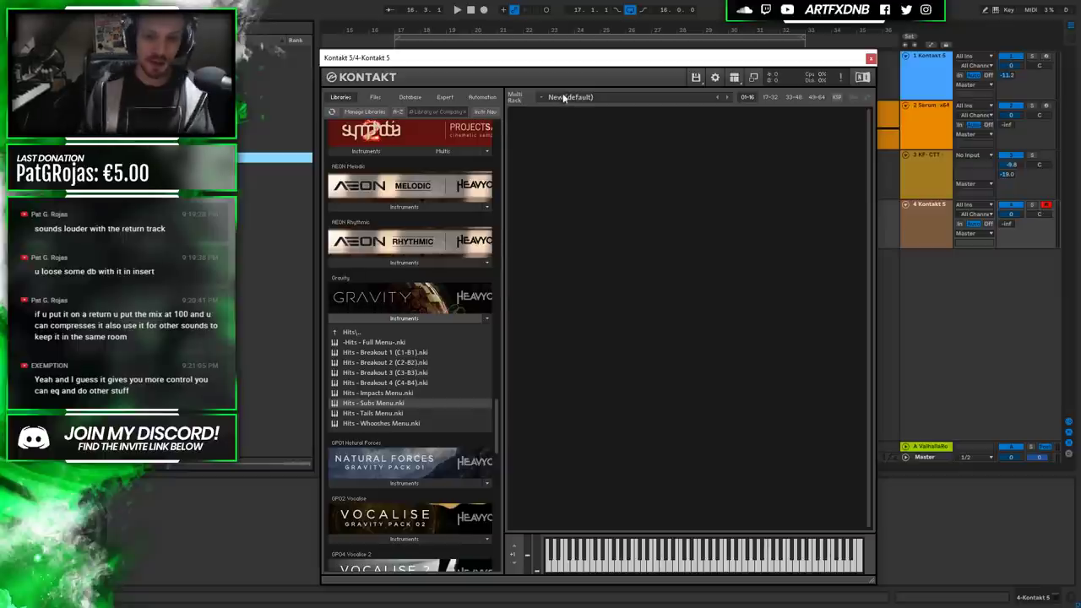
Audition the lowest mapped sub hit on Kontakt's keyboard and close the Kontakt window.
left_click(638, 572)
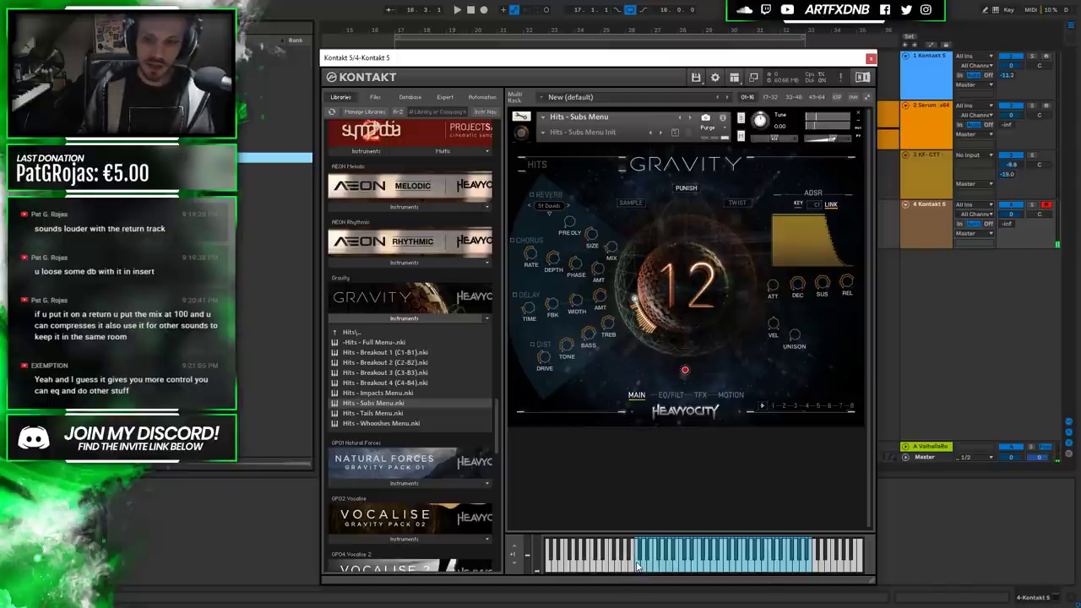
left_click(638, 567)
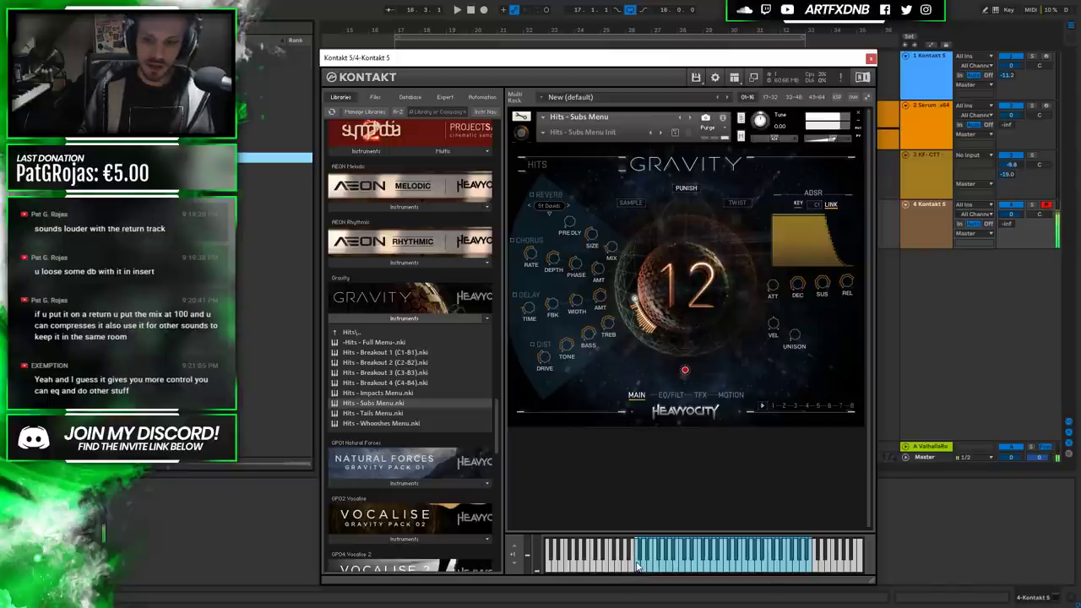
left_click(870, 59)
Create a four-bar MIDI clip at bar 17 on the new Kontakt track with one full-length note transposed down to C1.
left_click_drag(412, 222, 498, 226)
key("ctrl+shift+m")
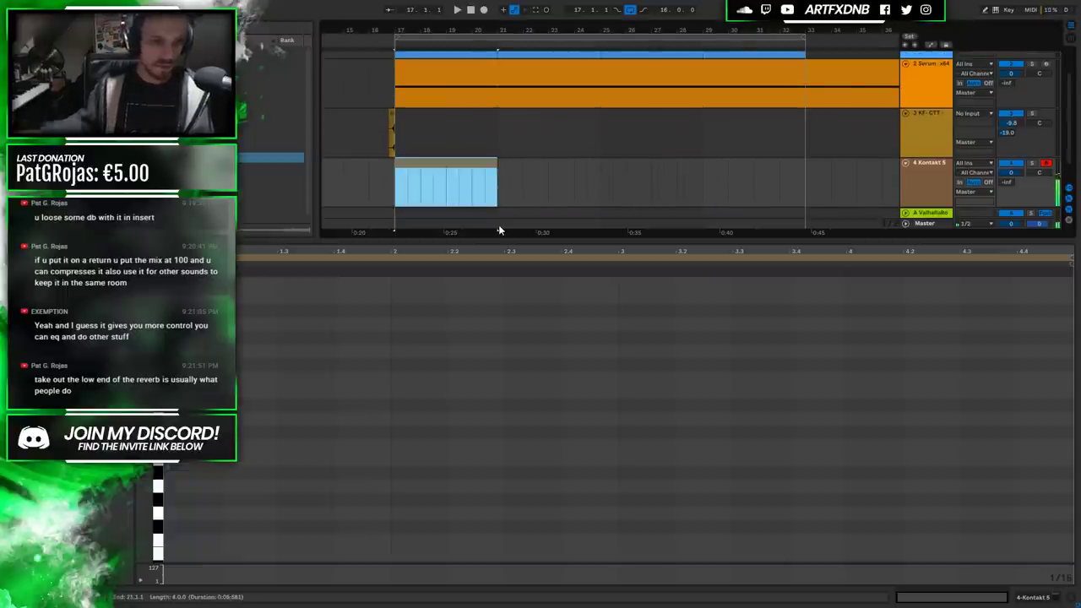
left_click_drag(240, 435, 1066, 430)
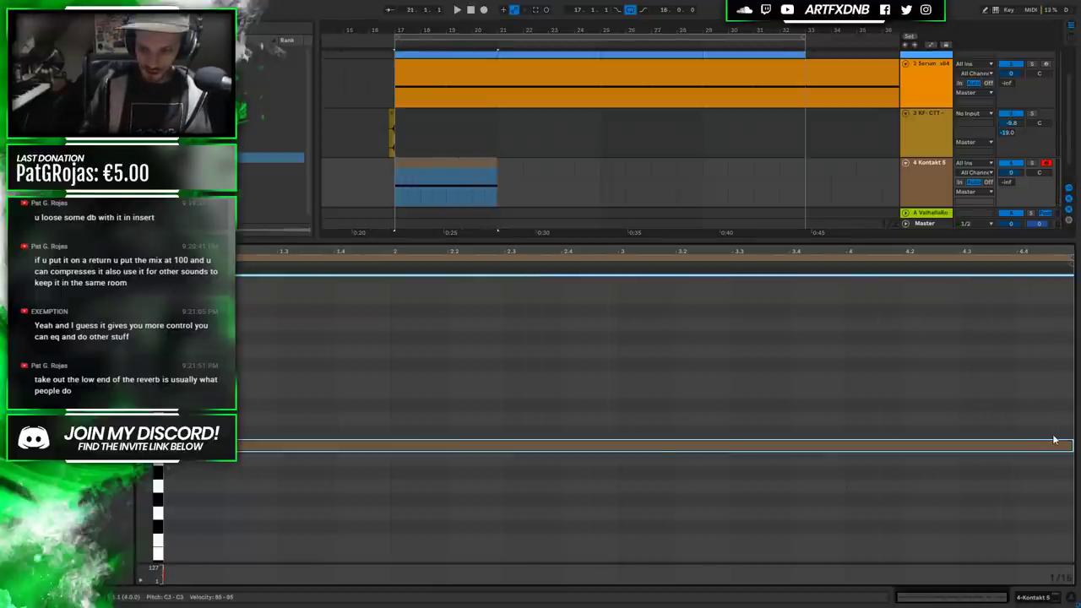
key("shift+Down")
Raise the C1 note's velocity to 117 and audition the sub hit with the other tracks.
key("space")
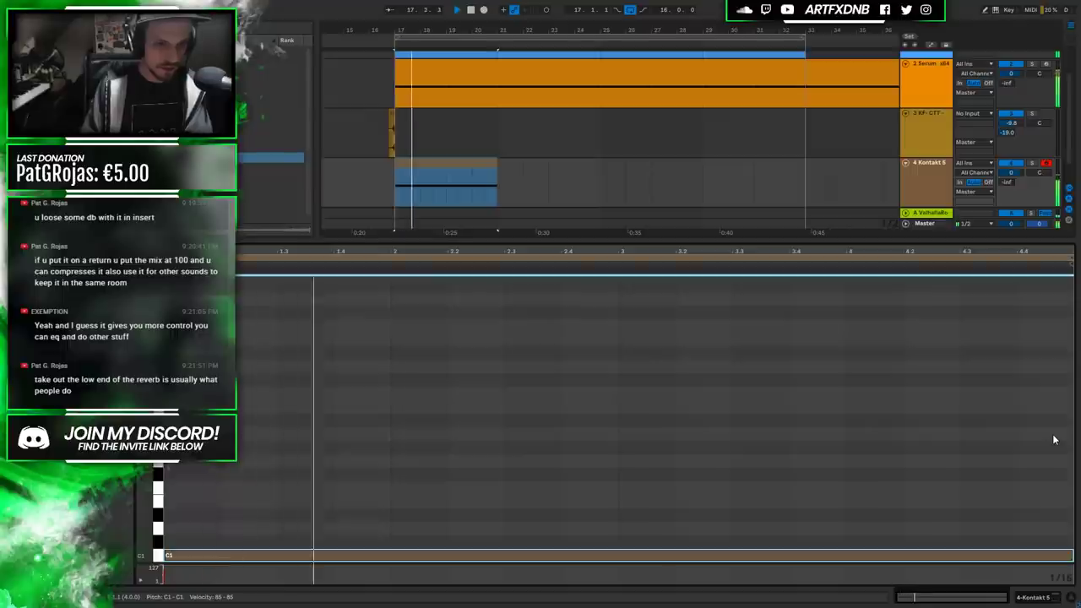
left_click(166, 561)
key("space")
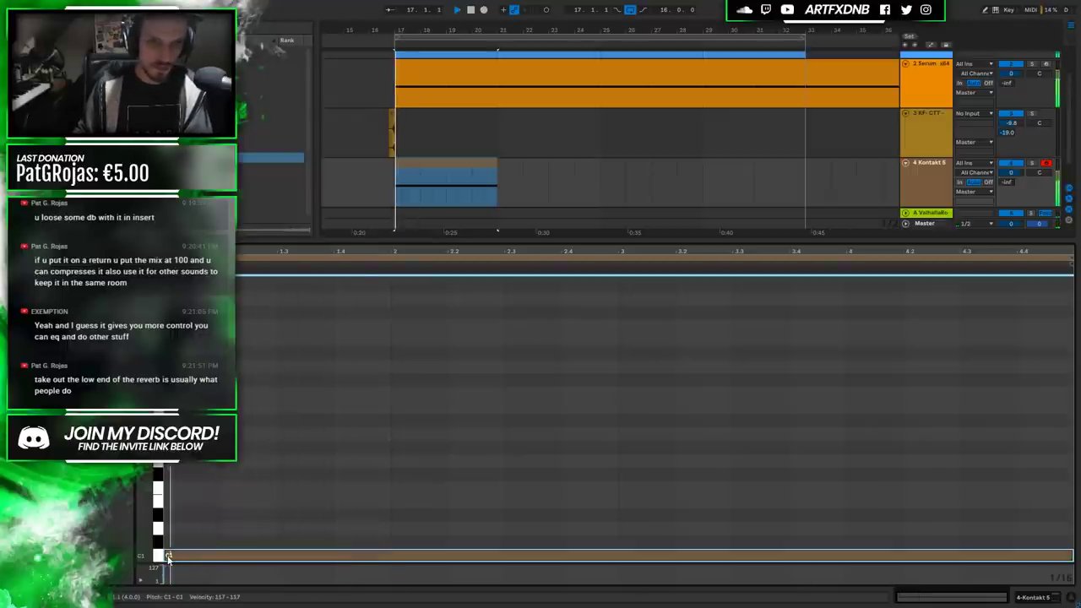
left_click(380, 175)
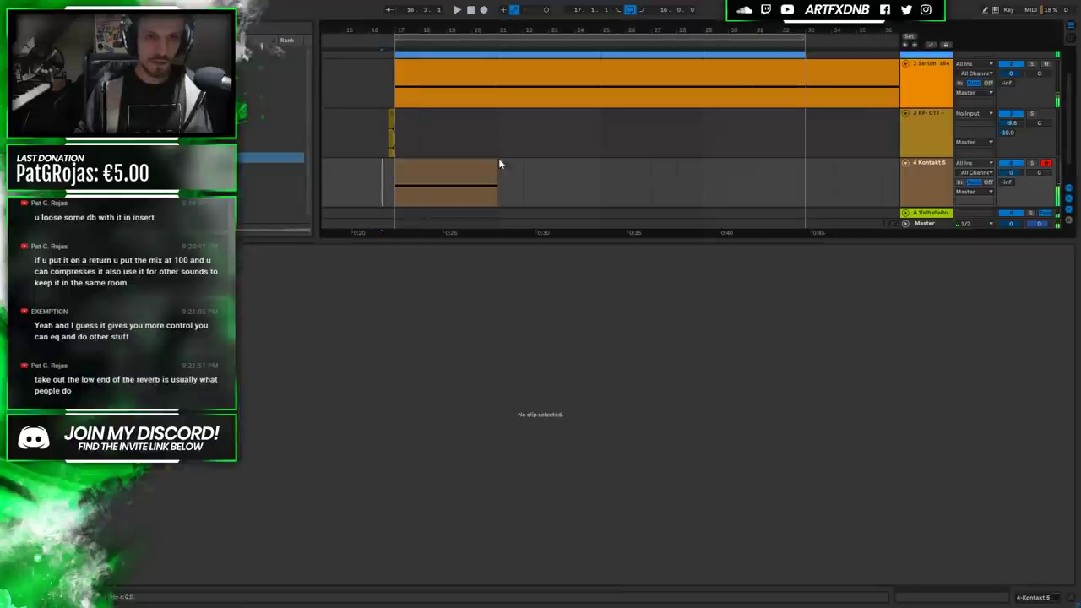
key("space")
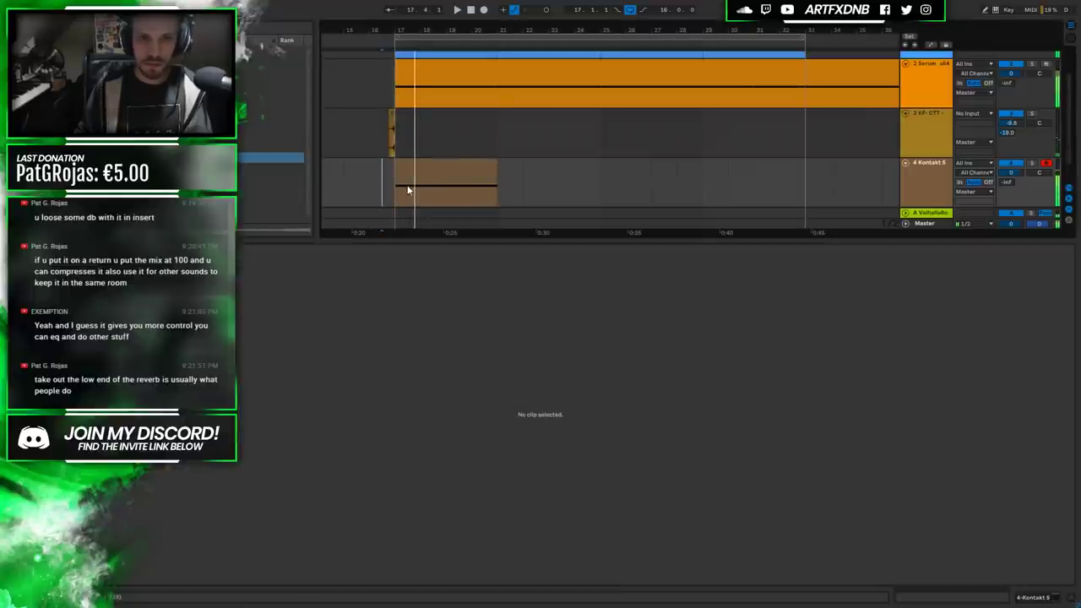
Try the sub-hit note at C#1, move it up to D#1, and replay from just before bar 17.
left_click(405, 184)
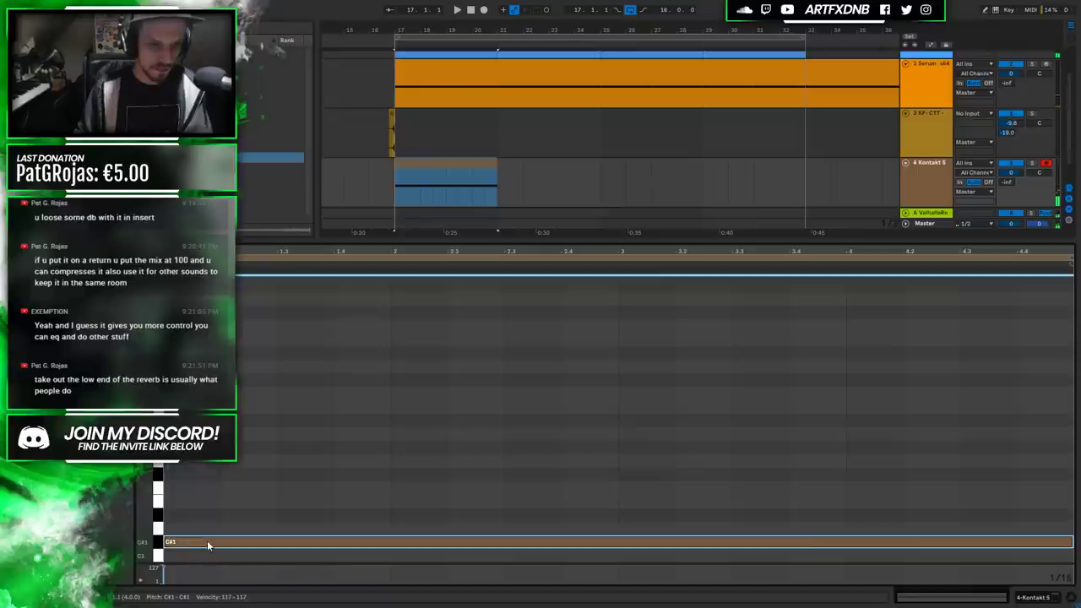
key("space")
left_click_drag(207, 547, 210, 517)
key("space")
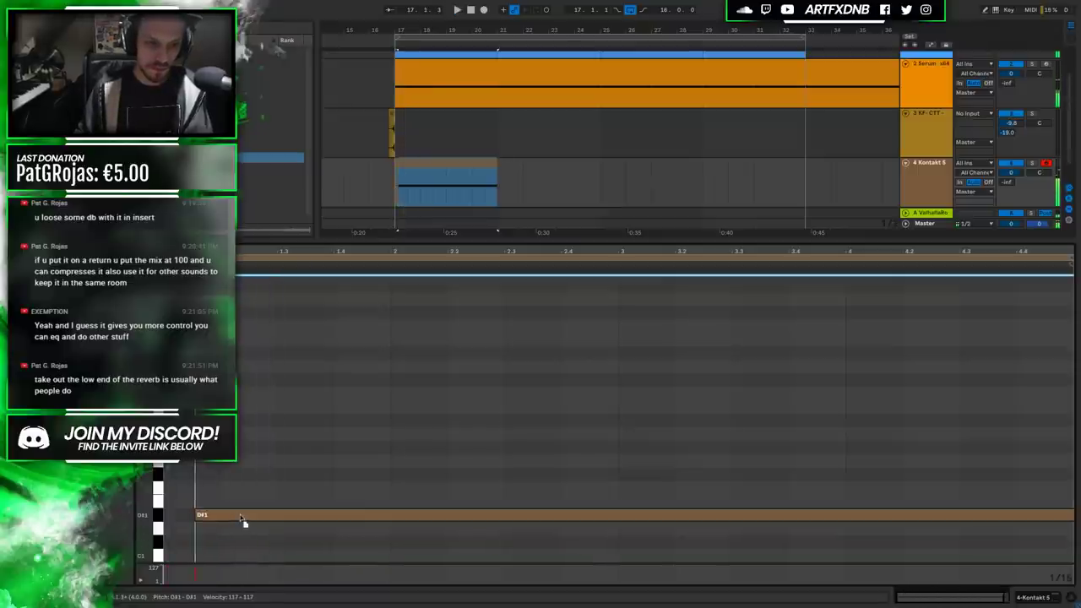
left_click(391, 184)
left_click(382, 184)
key("space")
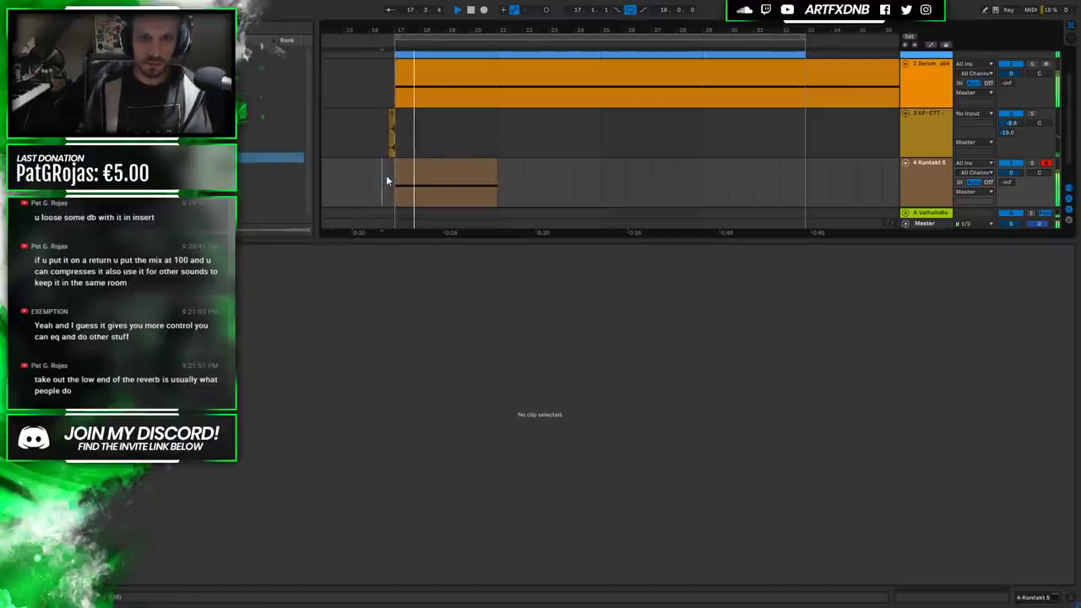
Copy the four-bar sub-hit clip to bar 25 and rename its track Sub Hits.
left_click(490, 169)
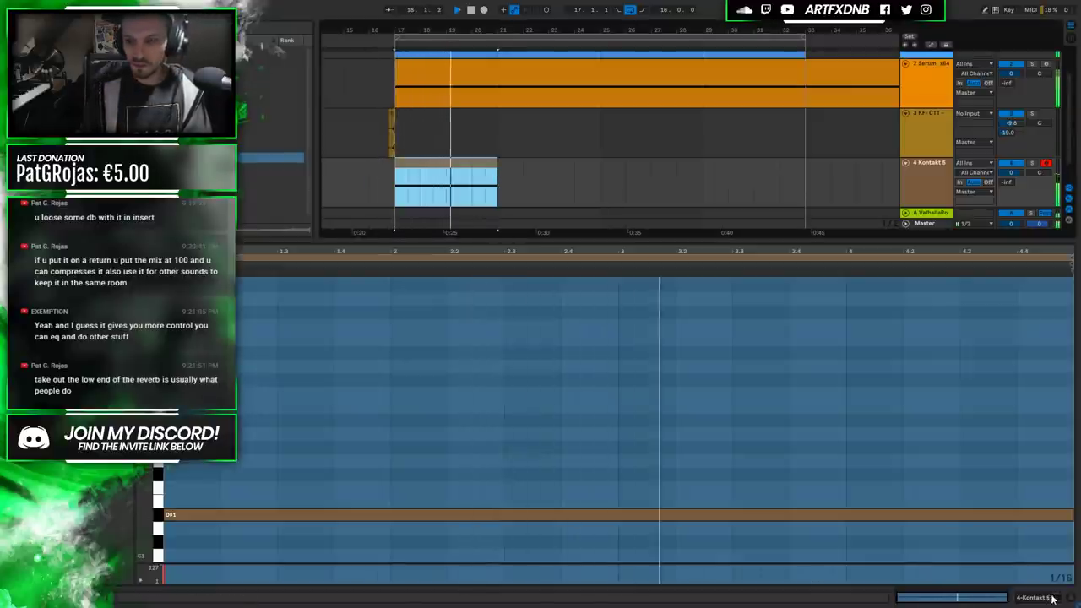
key("shift+Tab")
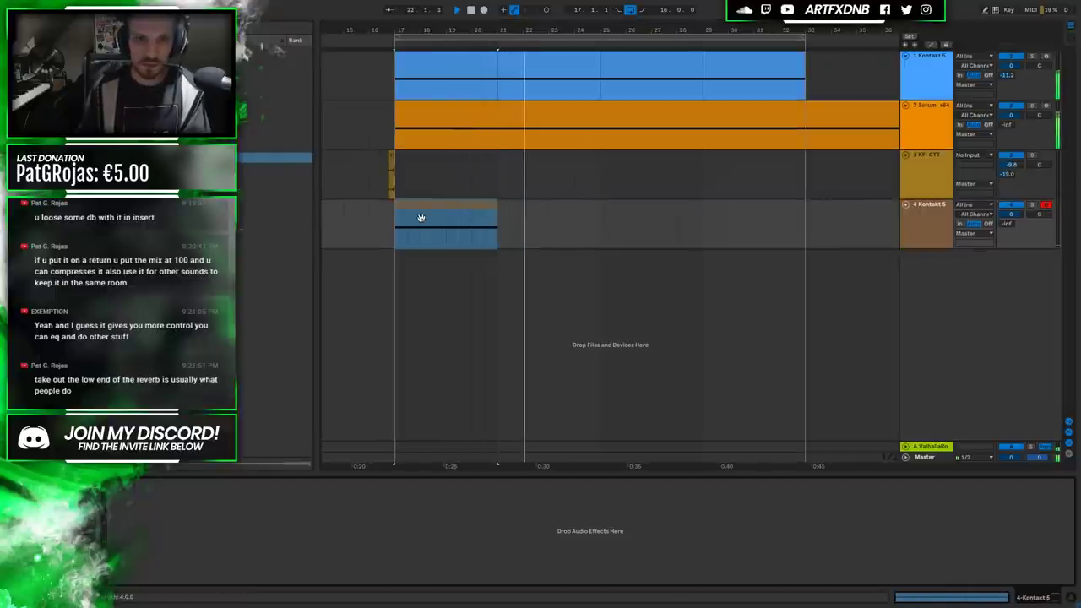
key("space")
left_click_drag(419, 210, 633, 220)
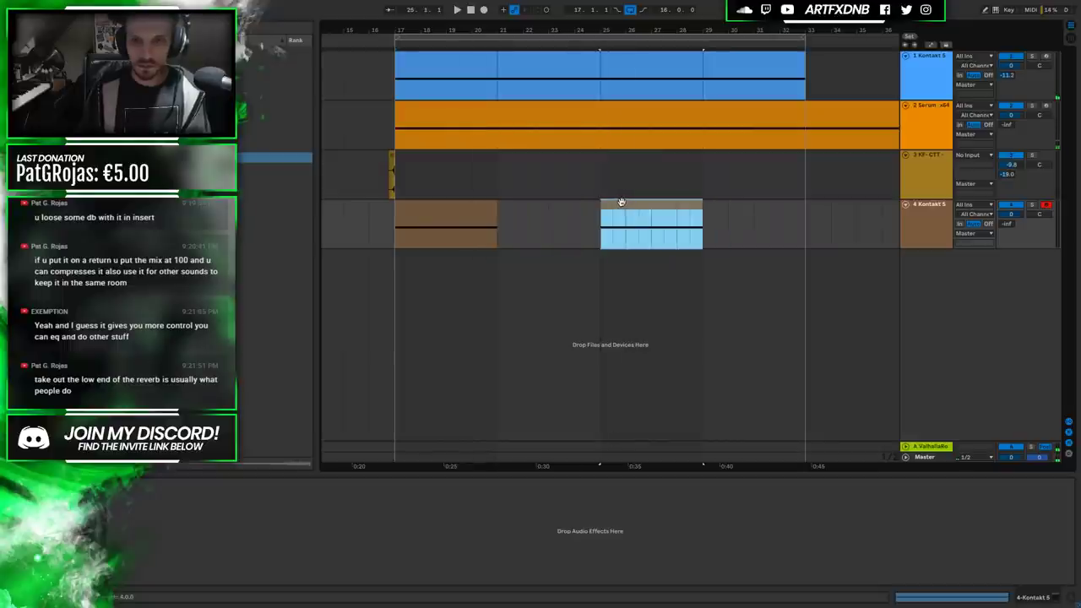
left_click(929, 213)
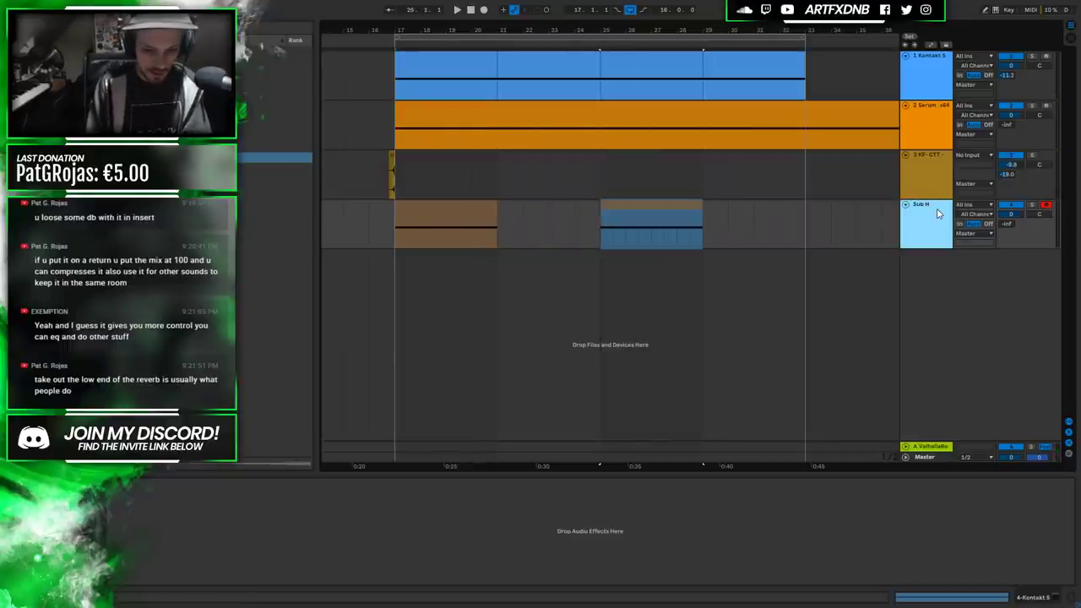
key("Return")
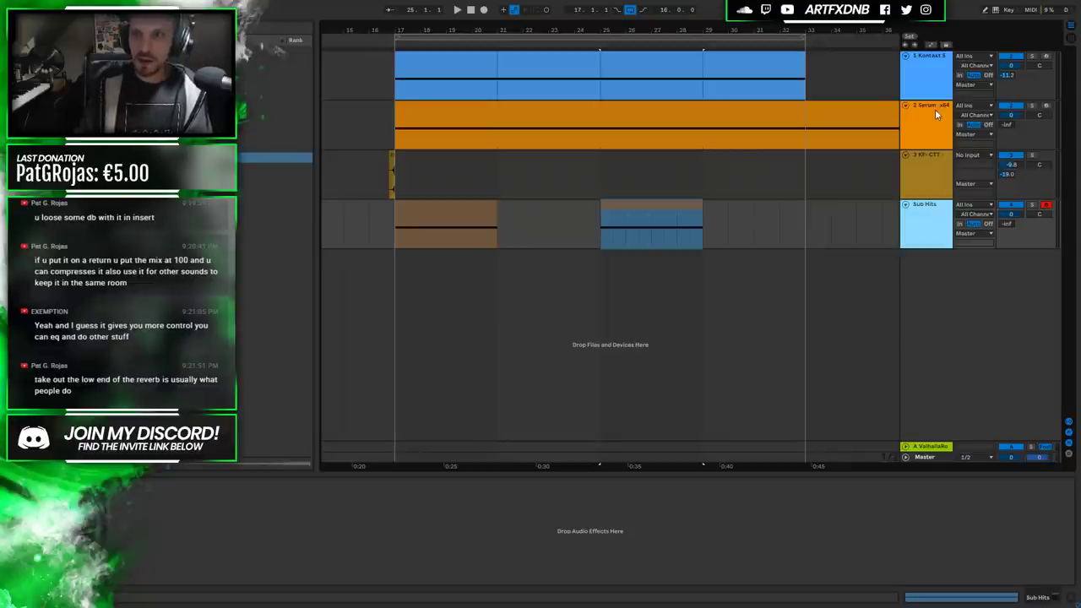
Rename the Serum track Pulse Bass and the first Kontakt track Bender.
left_click(929, 131)
key("ctrl+r")
key("Return")
key("ctrl+r")
type("Bass")
key("Return")
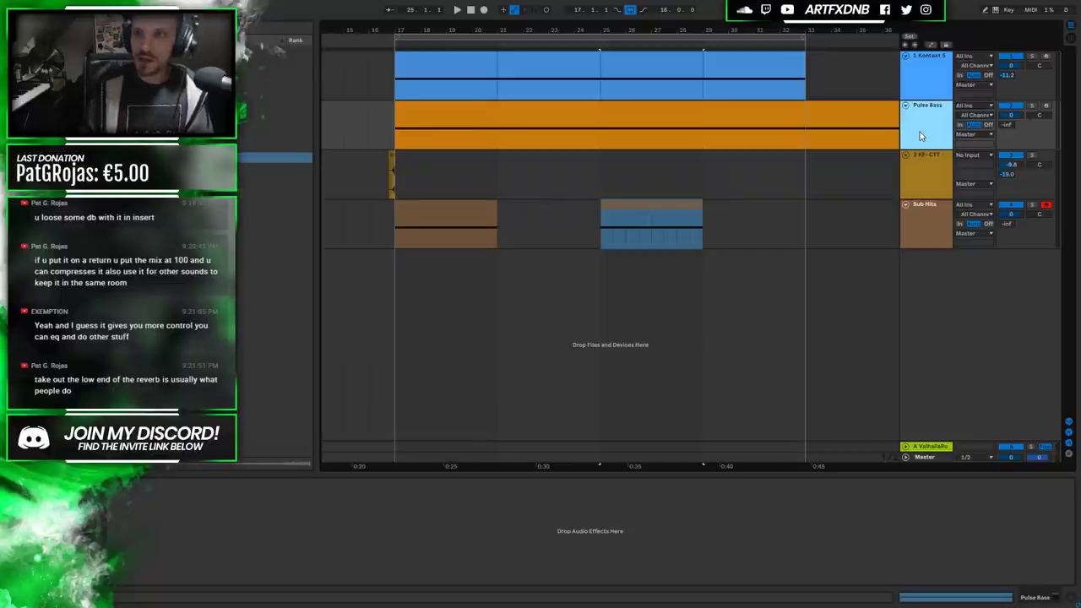
left_click(933, 74)
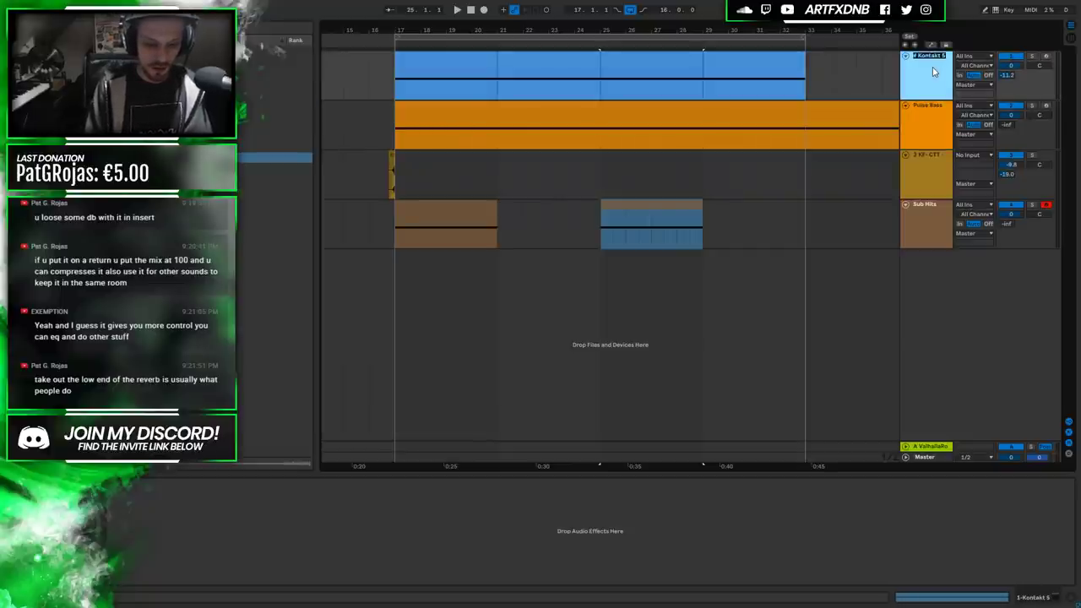
type("r")
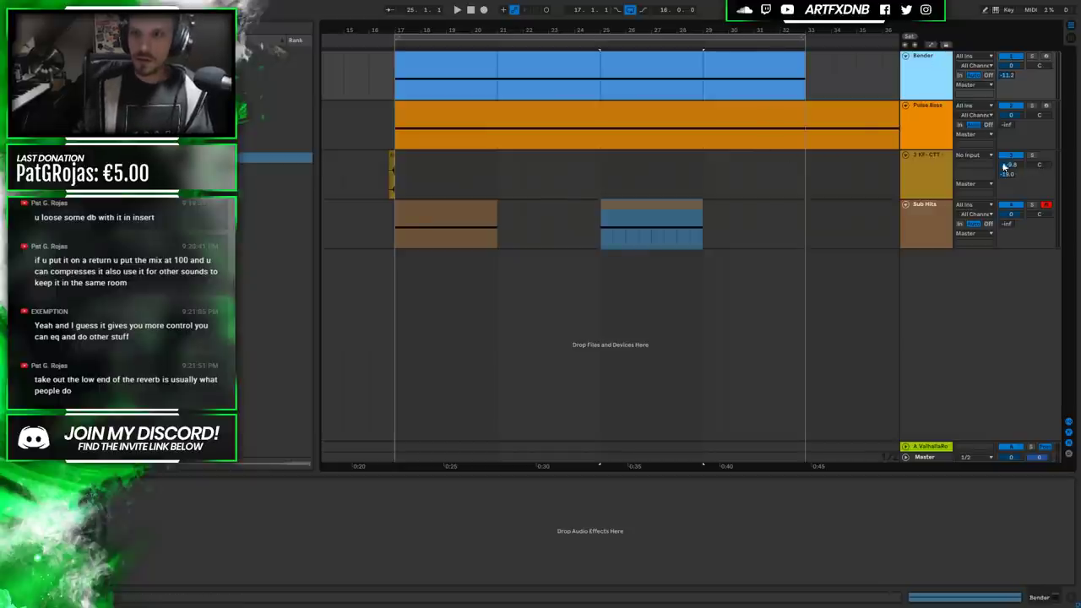
Rename the third track, the KF-CTT audio track, Prewoosh.
left_click(946, 169)
key("ctrl+r")
type("Prewoosh")
key("Return")
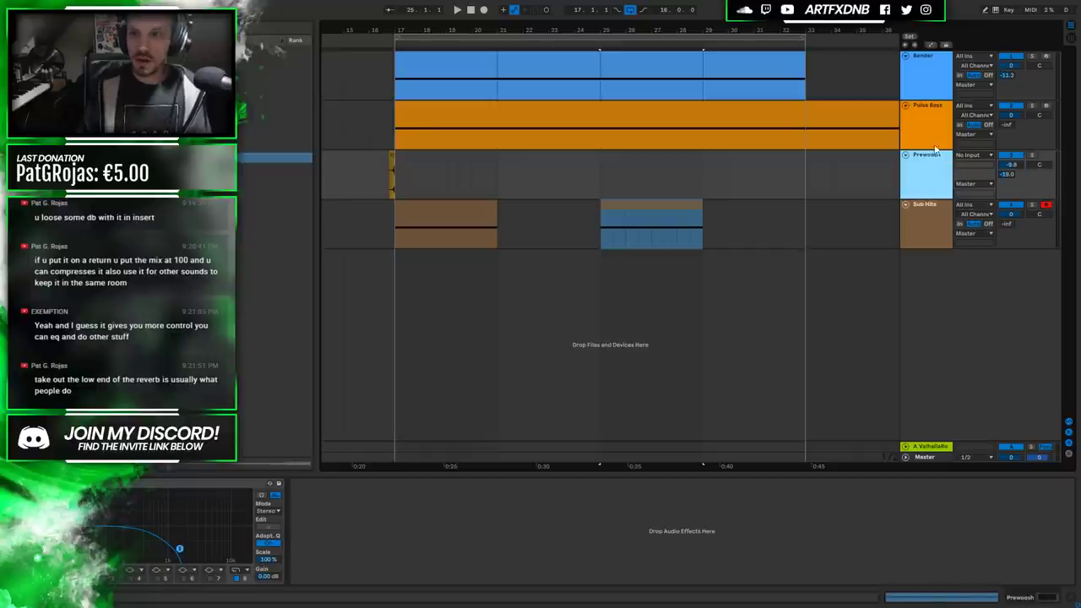
Add an EQ Eight after ValhallaRoom on the return track, cut its low end below about 100 Hz, and audition the mix.
left_click(916, 75)
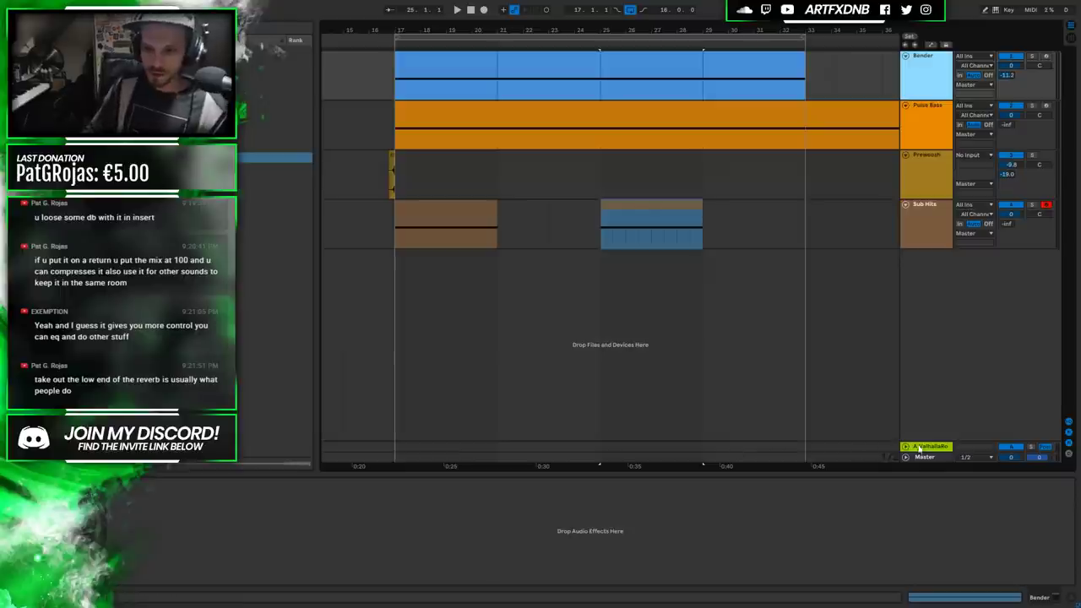
left_click(705, 446)
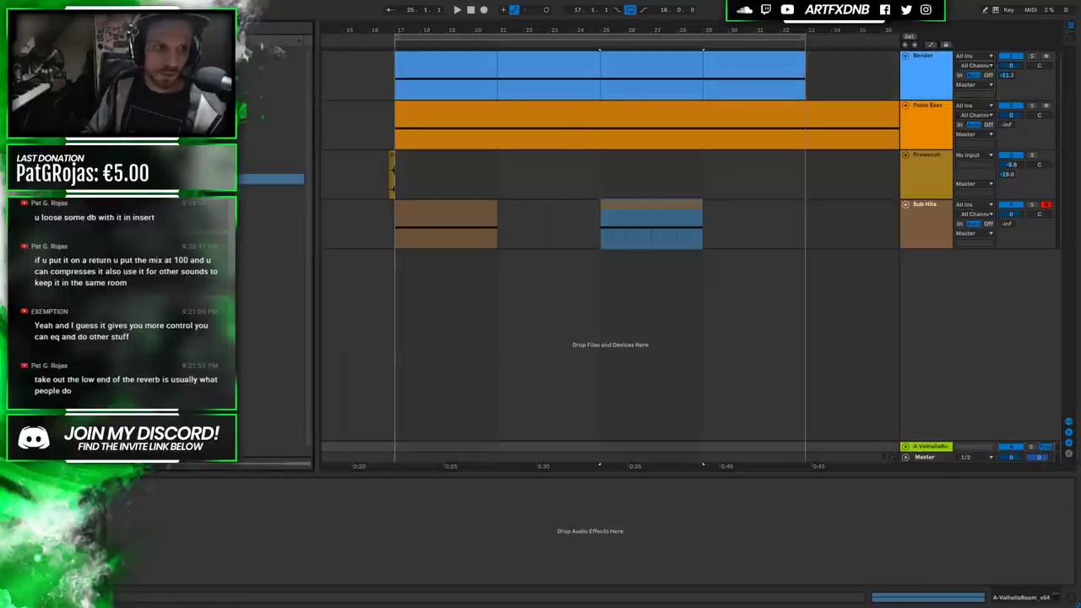
left_click_drag(211, 179, 211, 502)
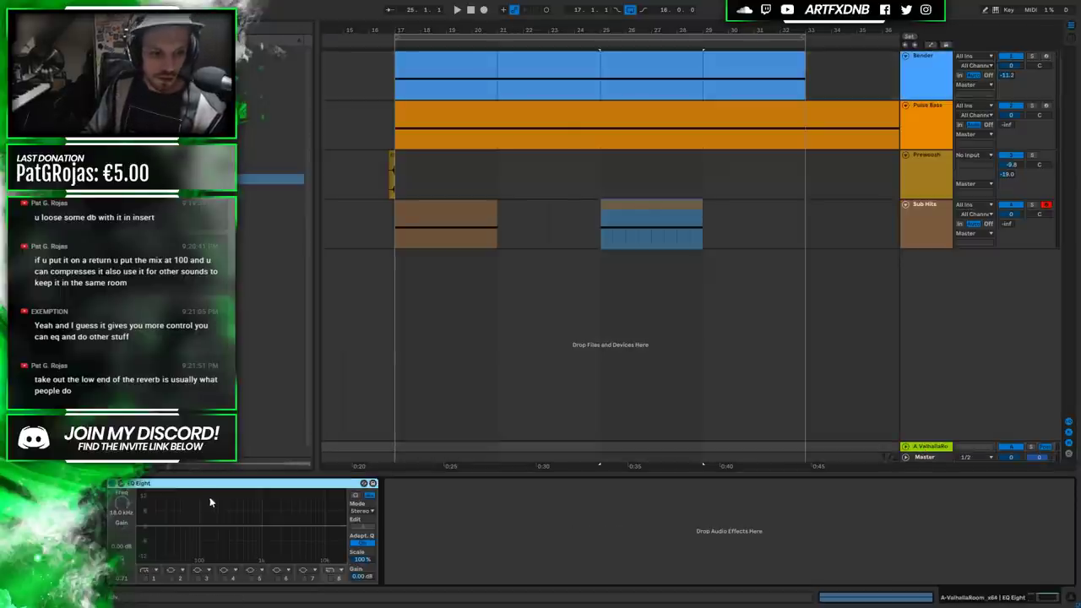
left_click(145, 578)
left_click_drag(179, 538, 199, 532)
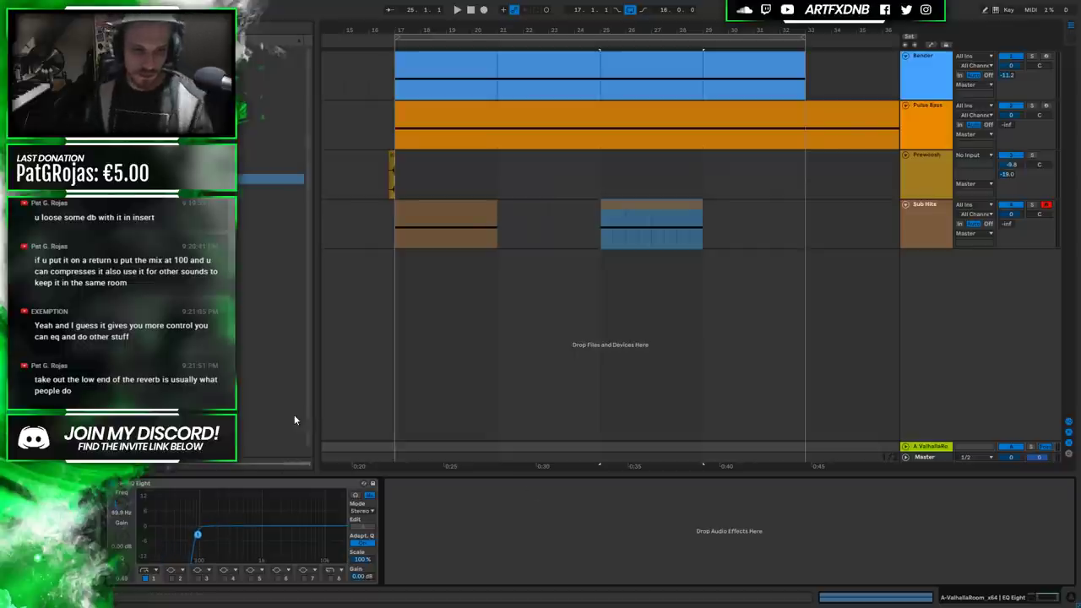
key("space")
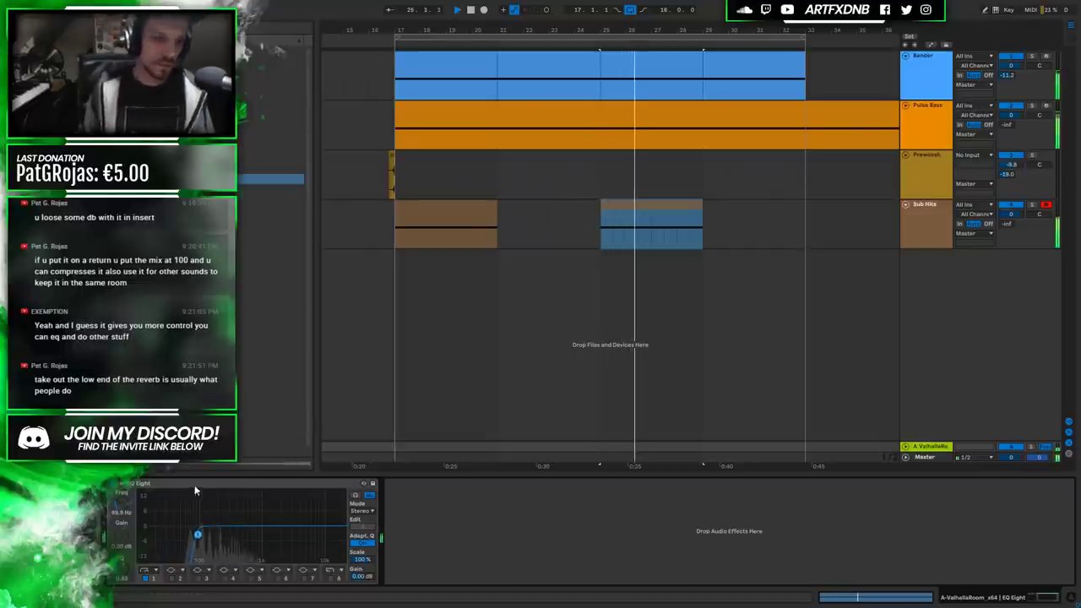
left_click(927, 125)
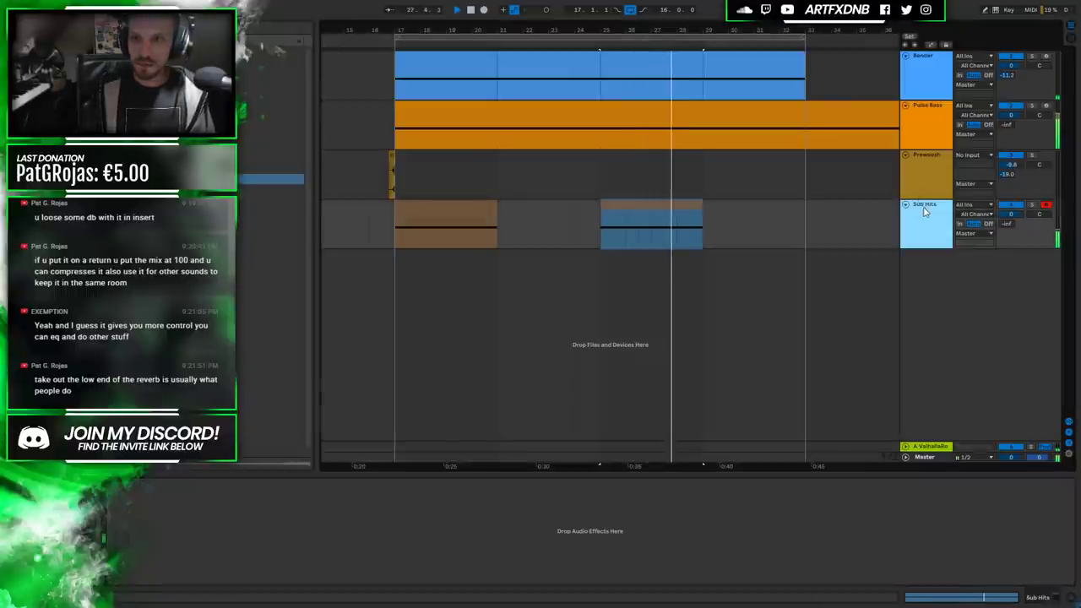
key("space")
Insert a new MIDI track below Sub Hits and load Kontakt 5 on it.
left_click(390, 170)
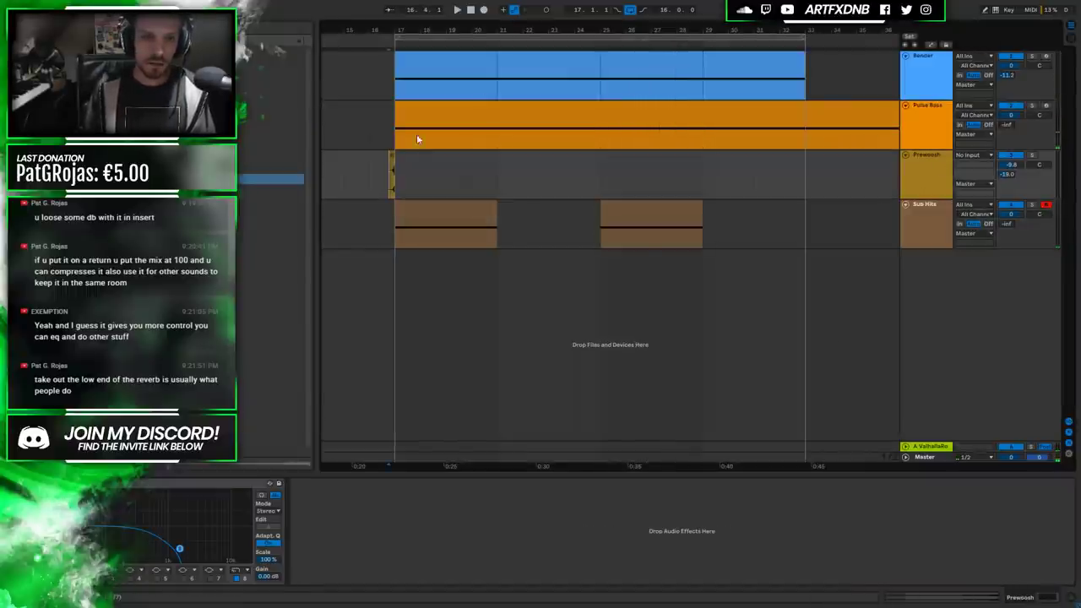
left_click(922, 221)
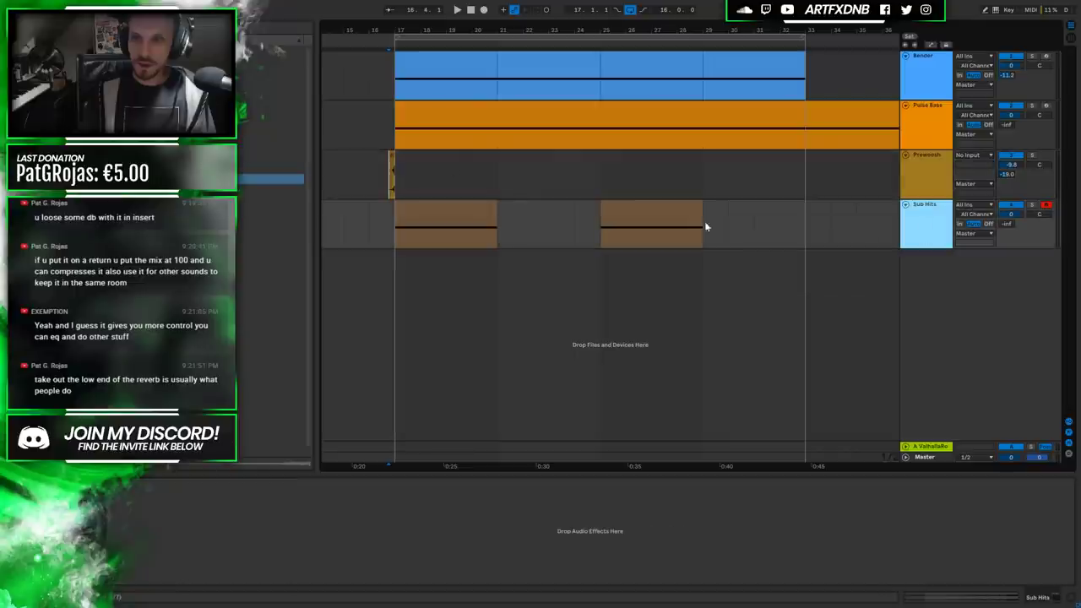
left_click(395, 72)
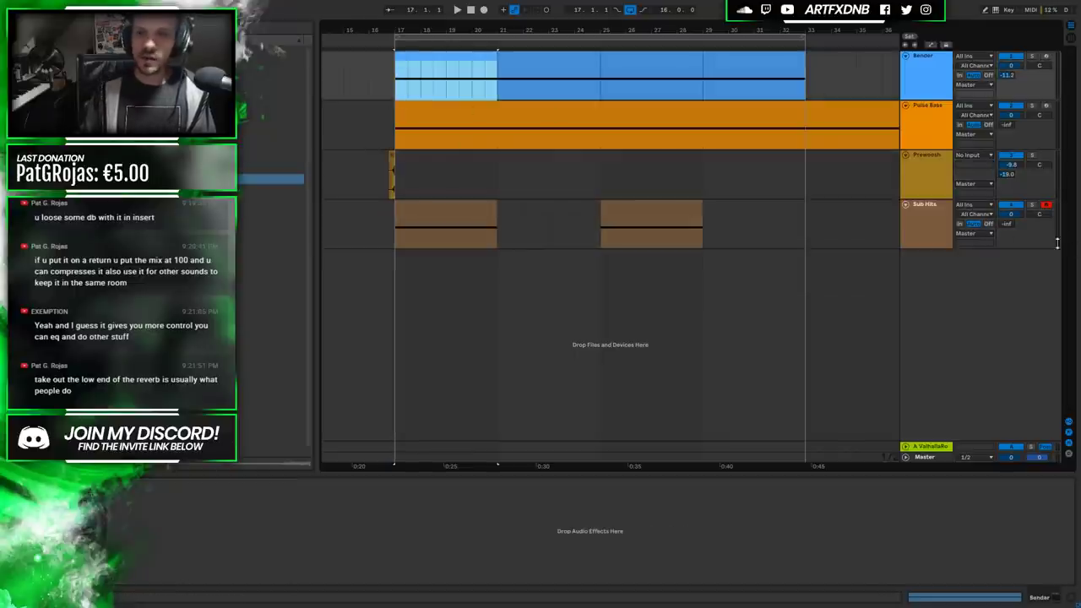
right_click(929, 213)
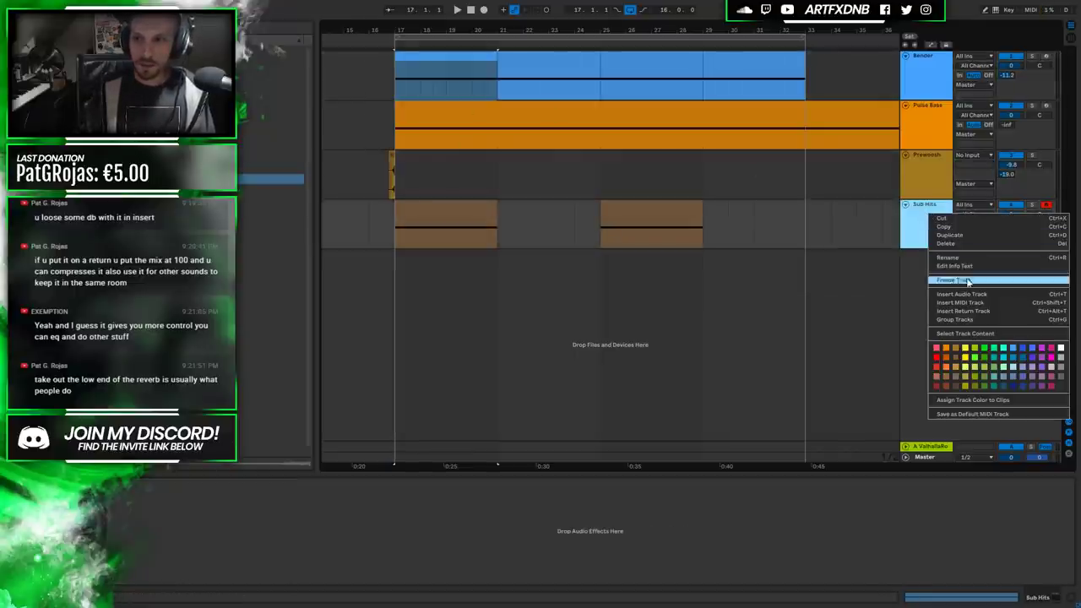
left_click(960, 302)
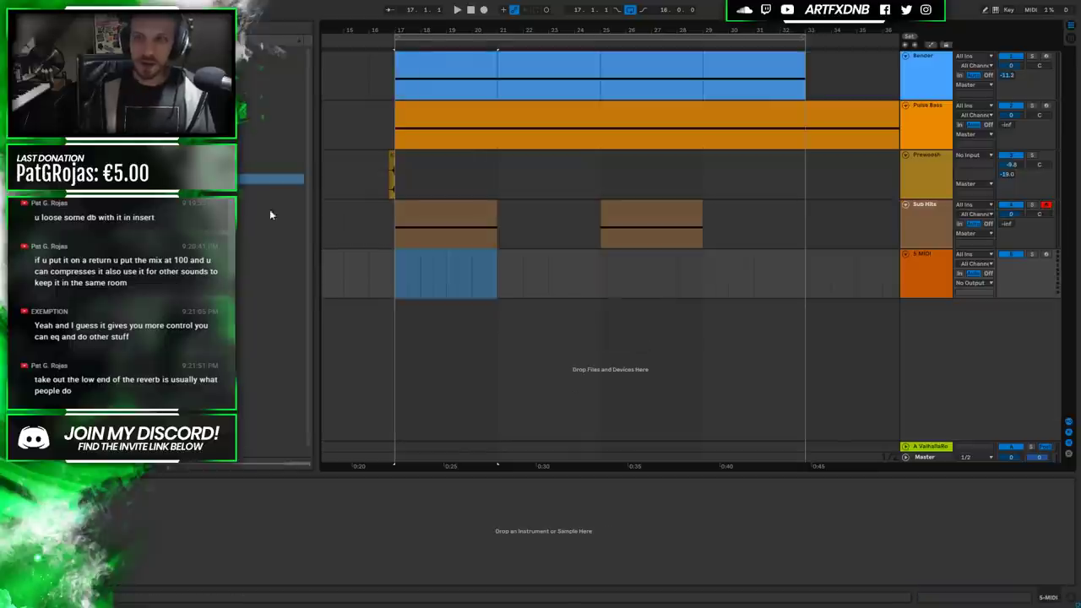
left_click_drag(279, 158, 464, 279)
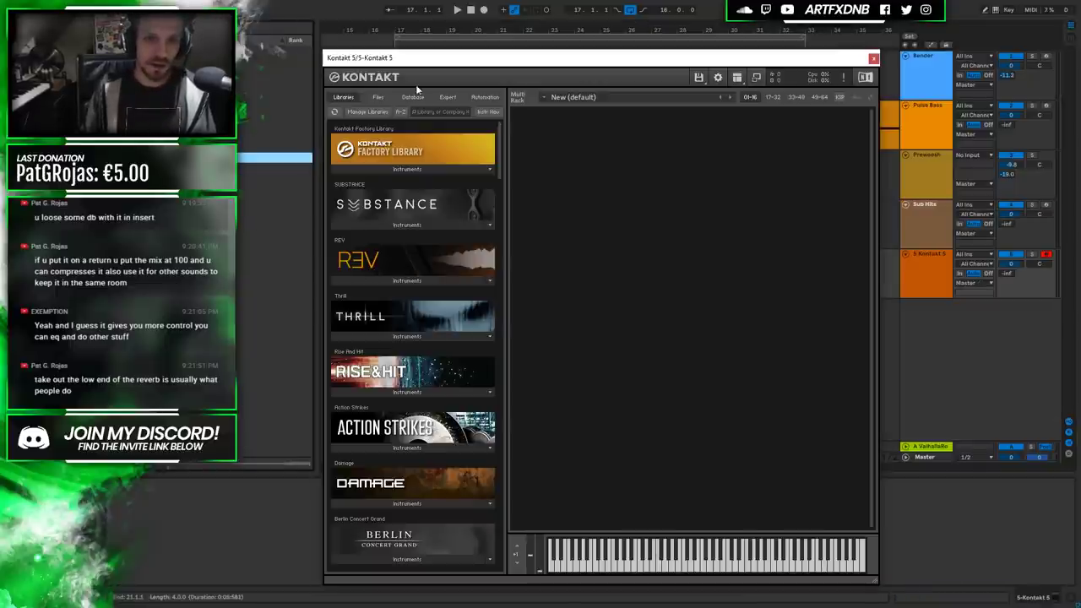
Load the Aizerx Classic Trailers Toolkit - Generator instrument and hide Kontakt's browser so the whole instrument fits on screen.
left_click(376, 98)
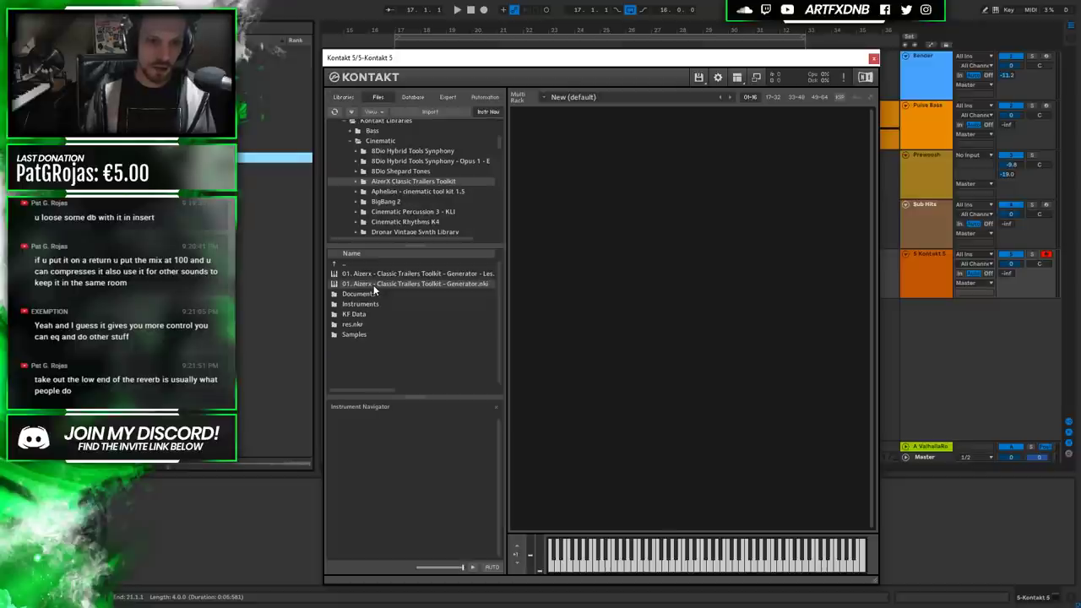
left_click_drag(675, 263, 674, 262)
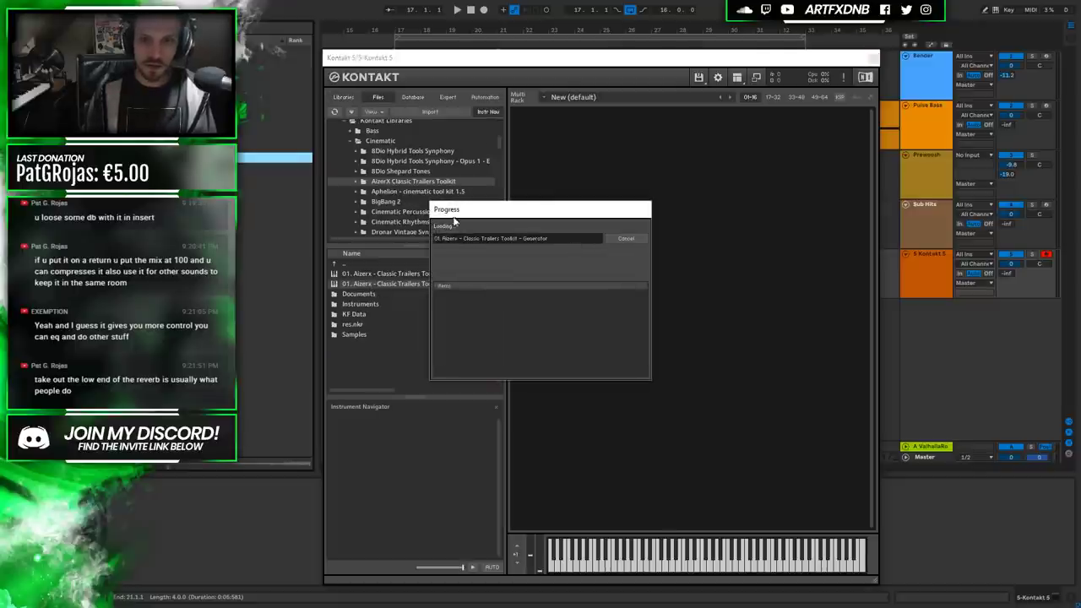
left_click(737, 78)
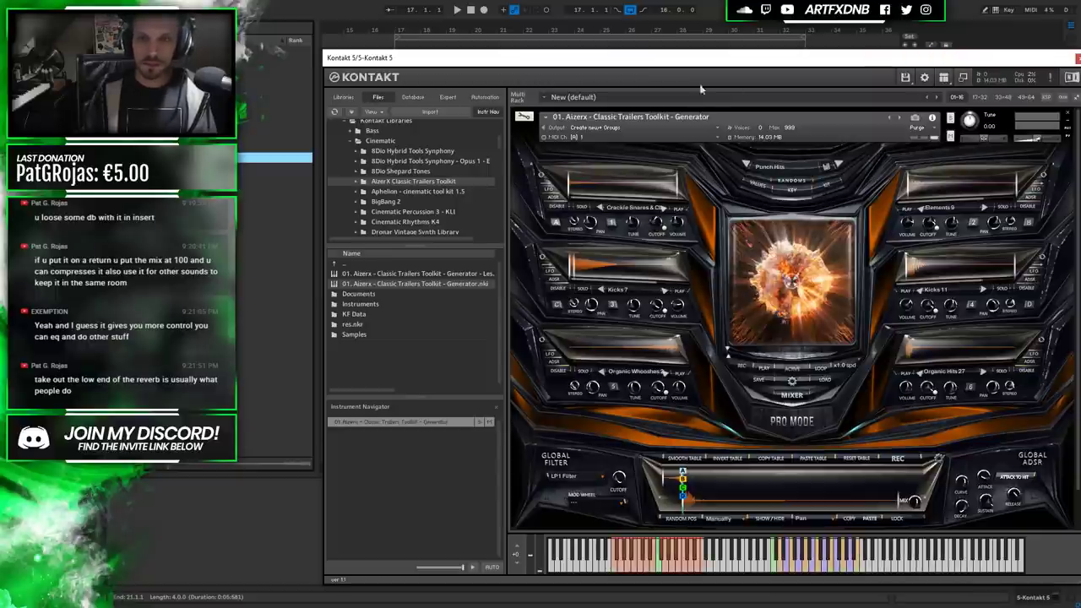
left_click_drag(661, 59, 616, 76)
left_click(808, 64)
left_click(832, 101)
left_click_drag(438, 77, 613, 63)
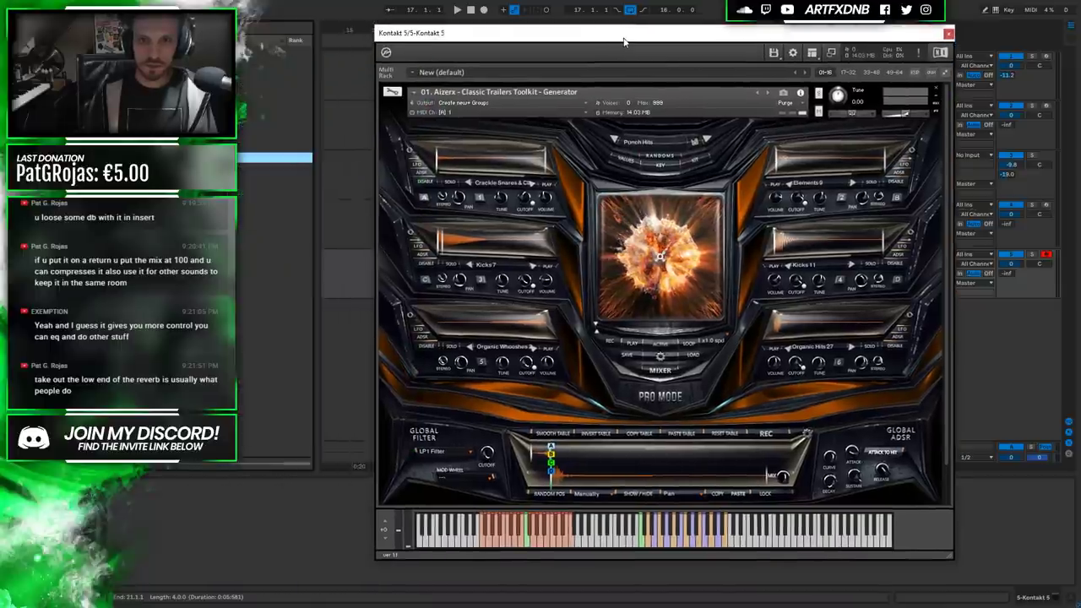
Load the Generator's init preset to empty all its sound slots and leave the preset browser.
left_click(675, 141)
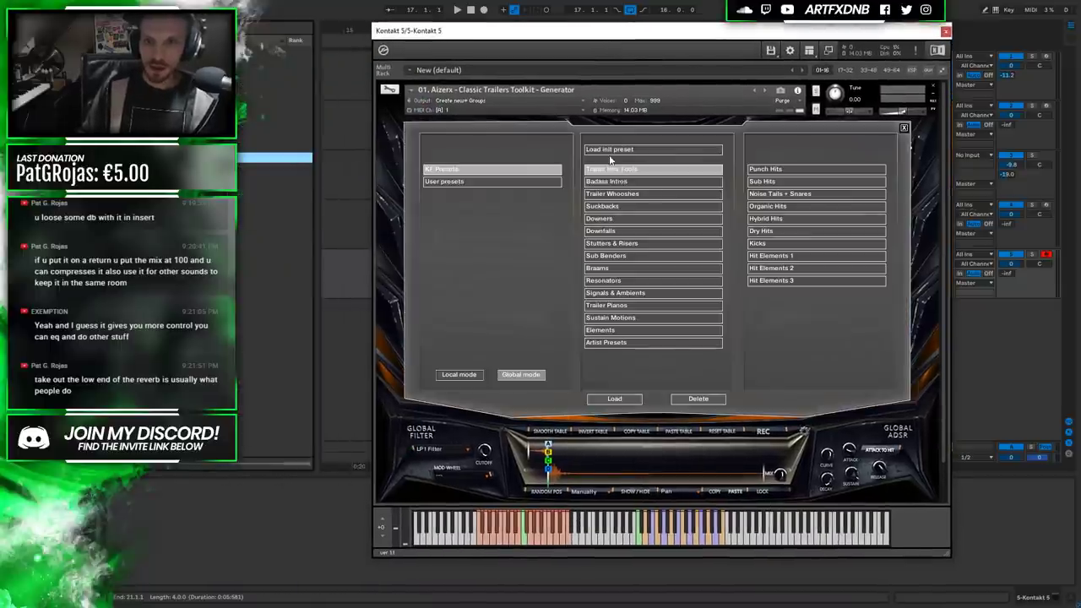
left_click(629, 150)
left_click(623, 294)
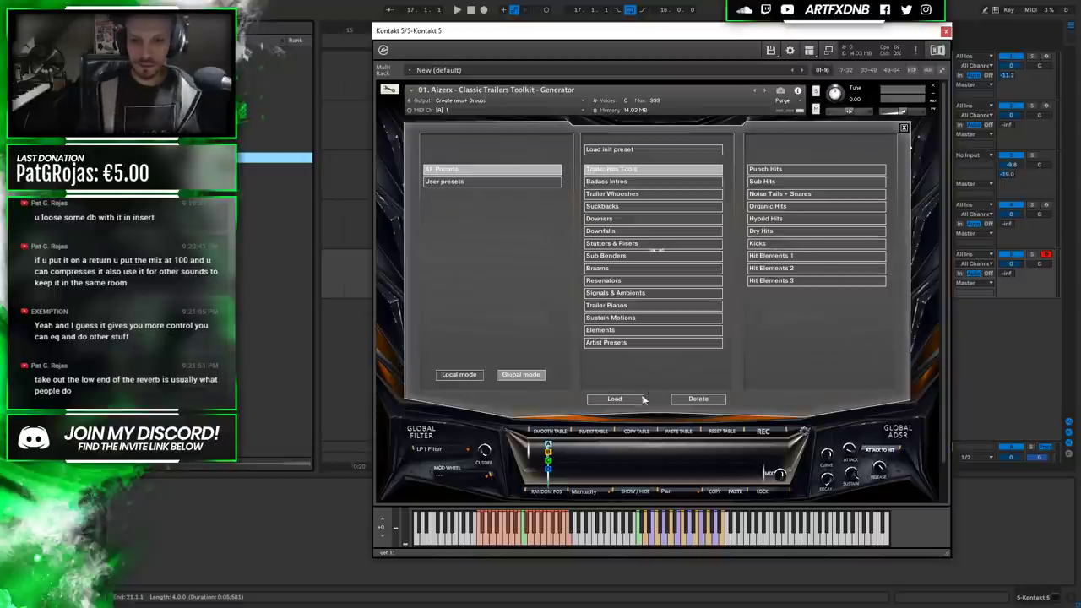
left_click(903, 129)
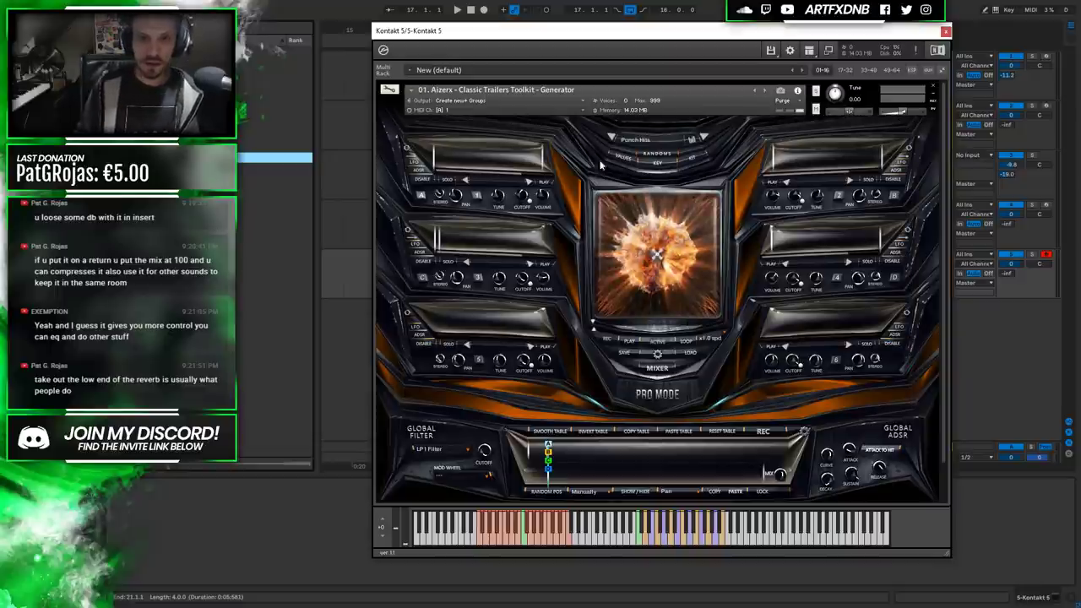
Browse the samples for the Generator's first sound slot and preview several Tonal Impacts.
left_click(473, 155)
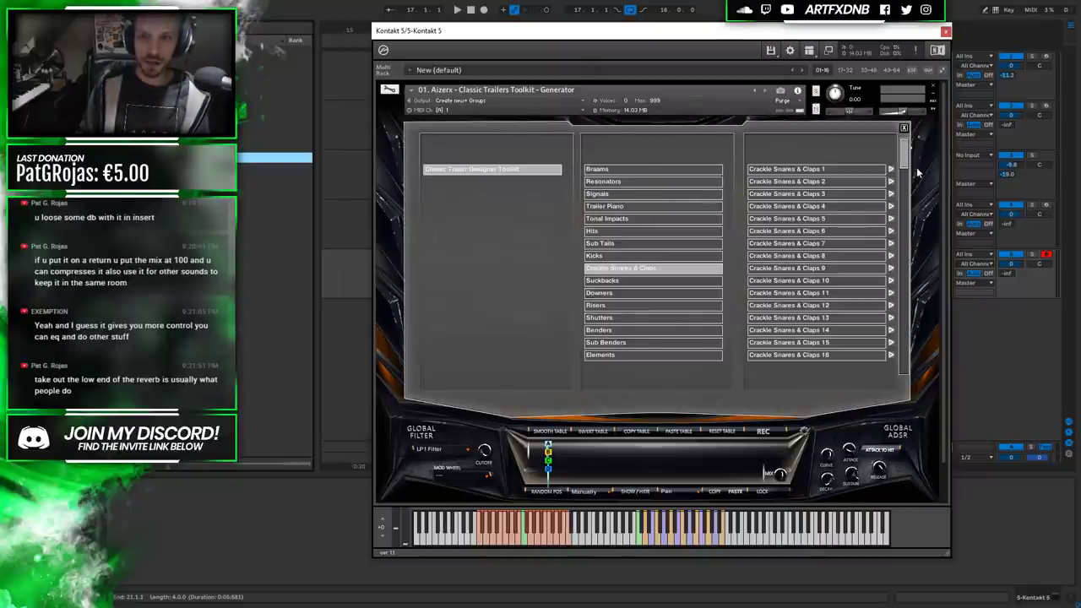
left_click(902, 129)
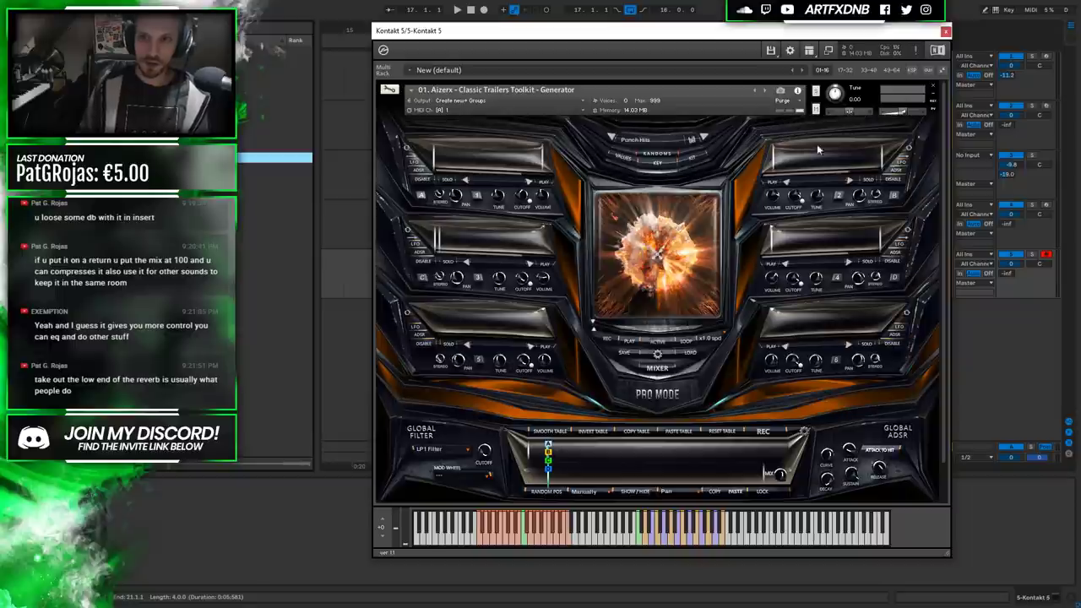
left_click(495, 187)
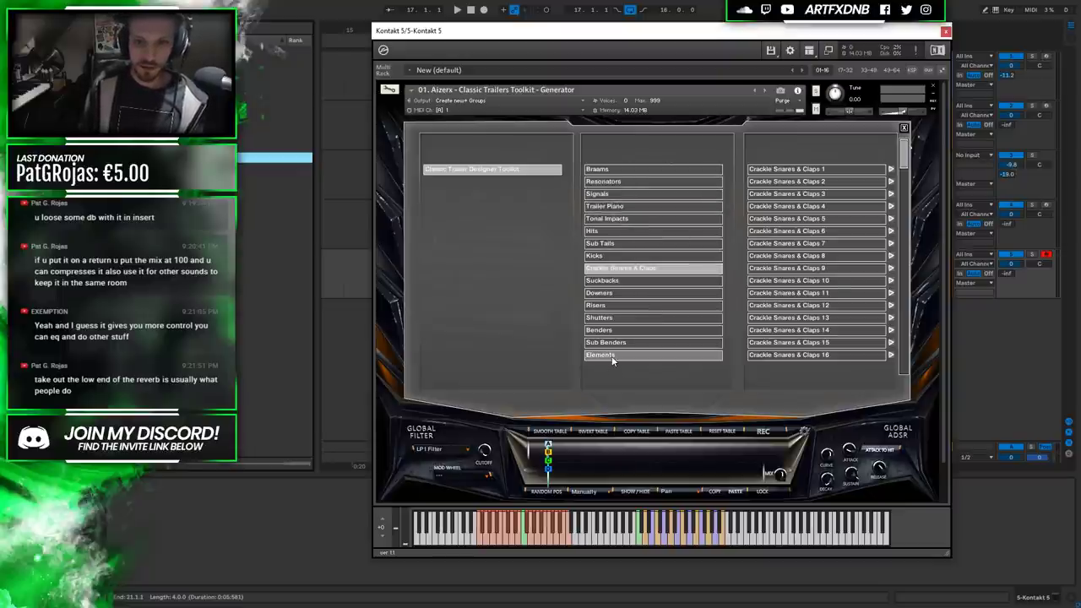
left_click(605, 218)
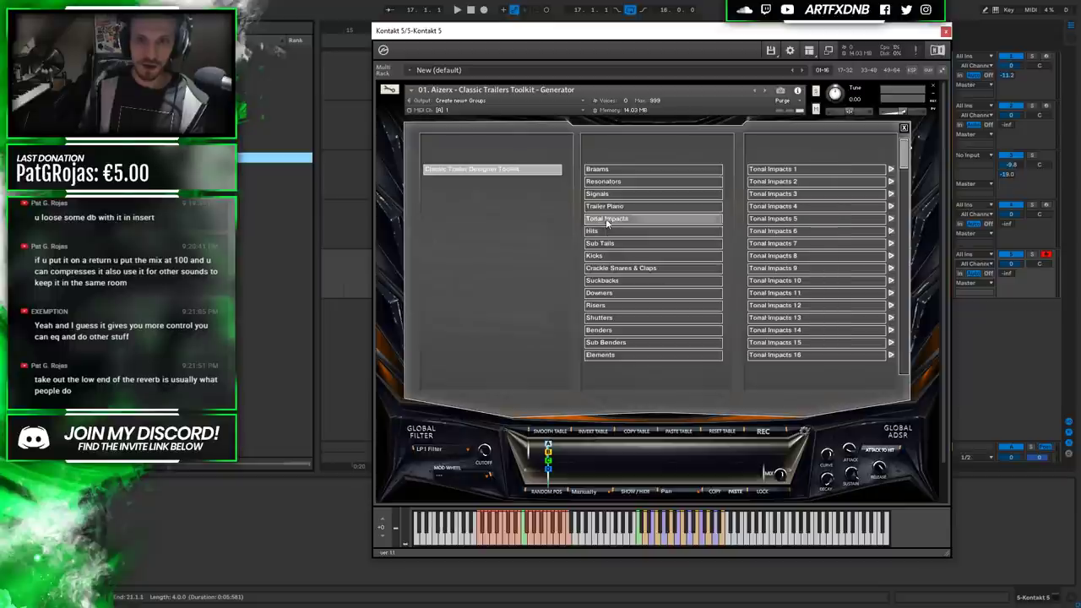
left_click(890, 169)
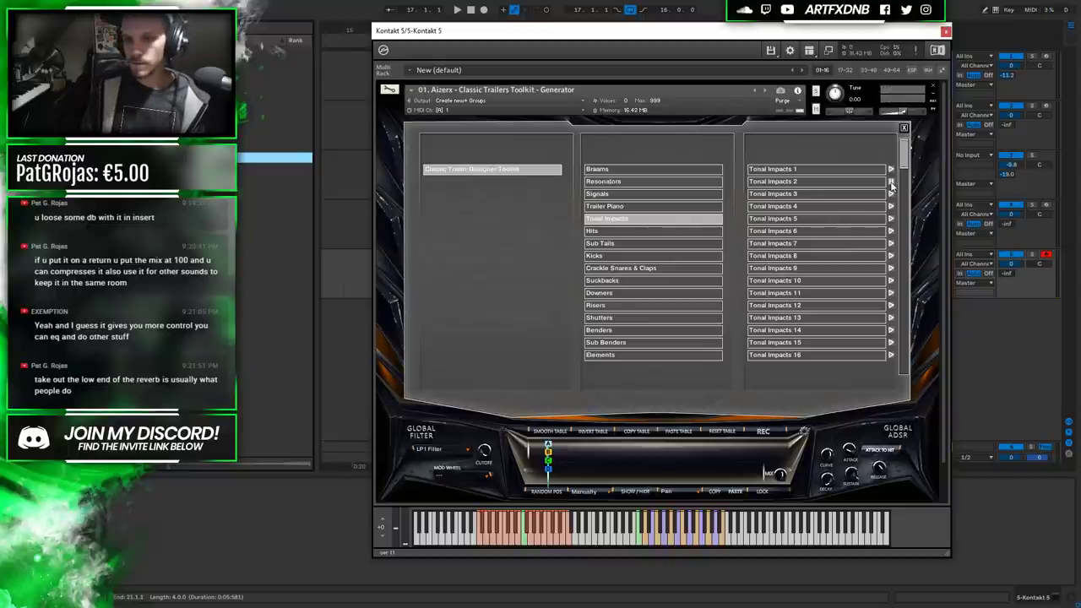
left_click(891, 181)
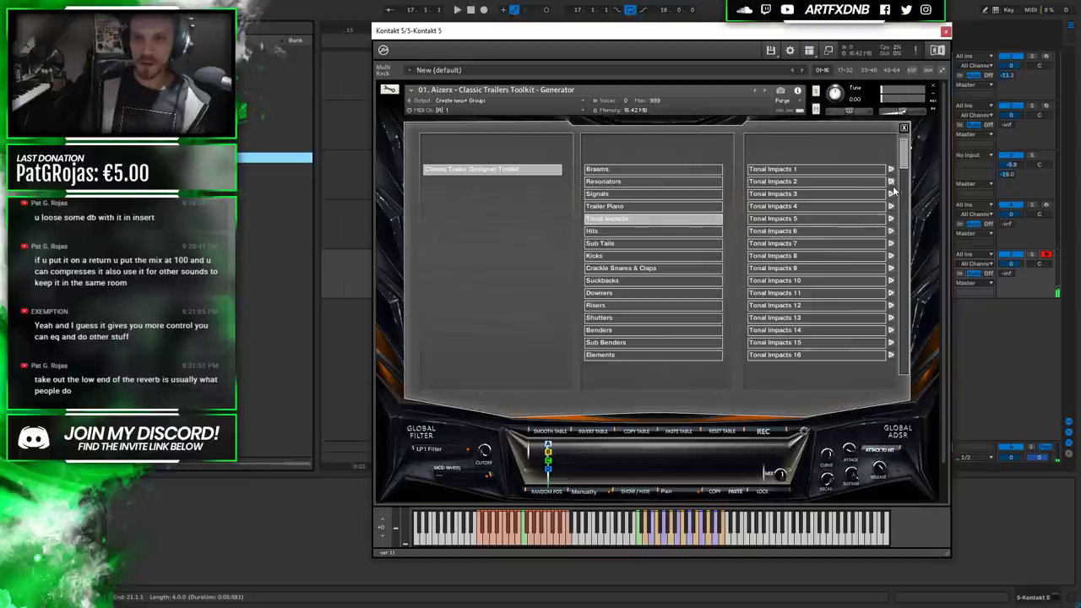
left_click(891, 193)
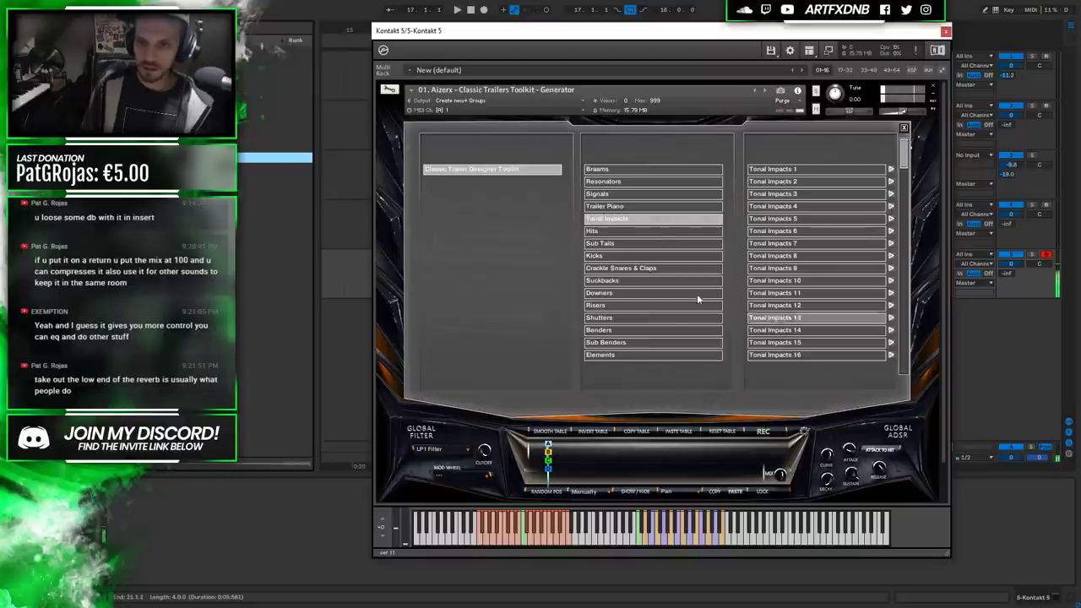
Preview the Trailer Piano samples, load Trailer Piano 12 into the first slot, and play test notes on the keyboard.
left_click(638, 207)
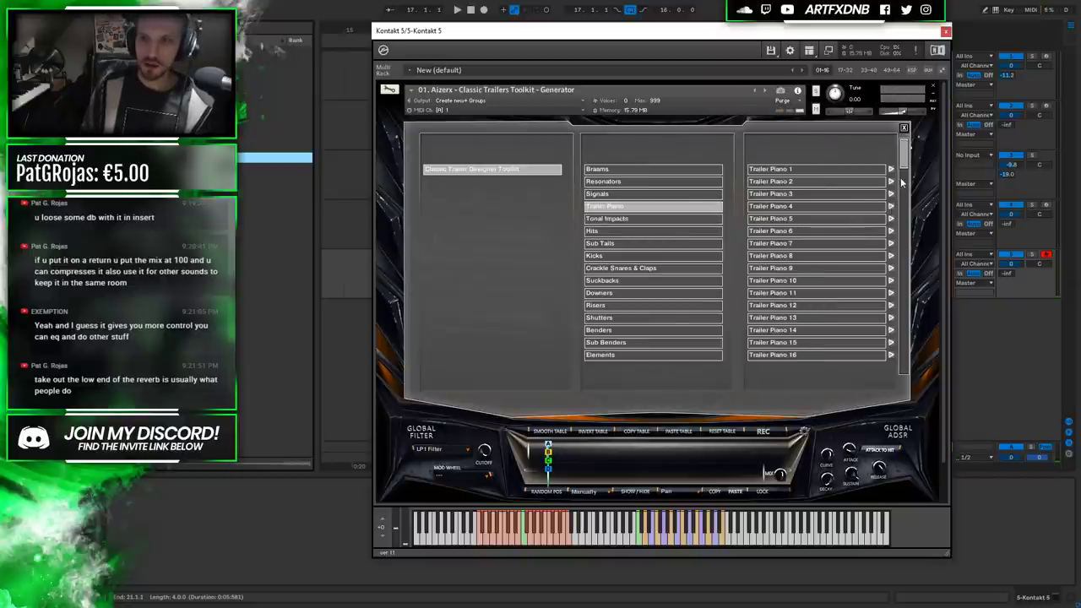
left_click(891, 255)
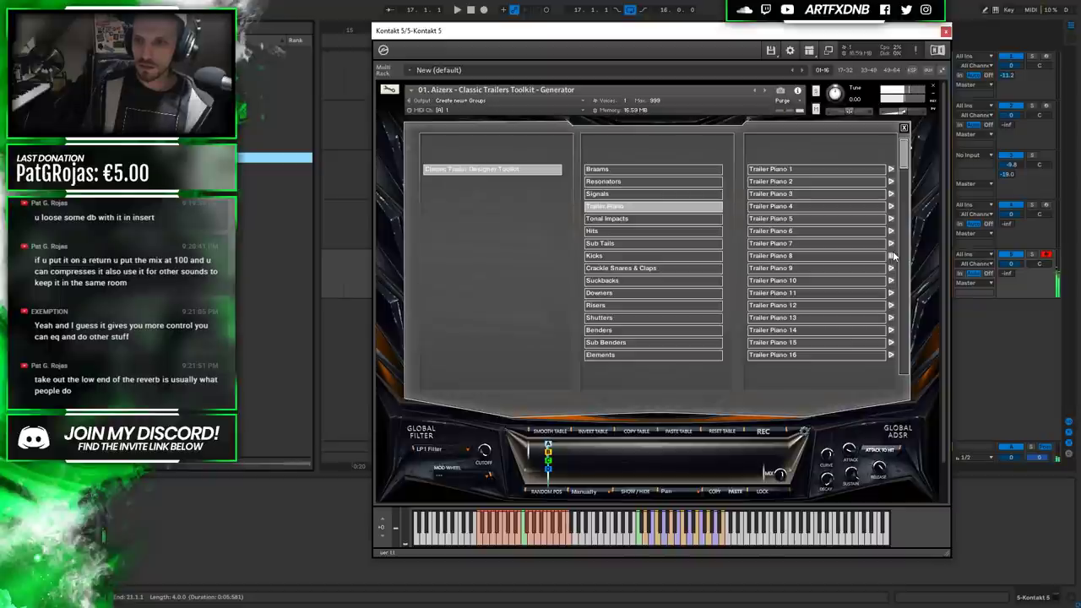
left_click(890, 307)
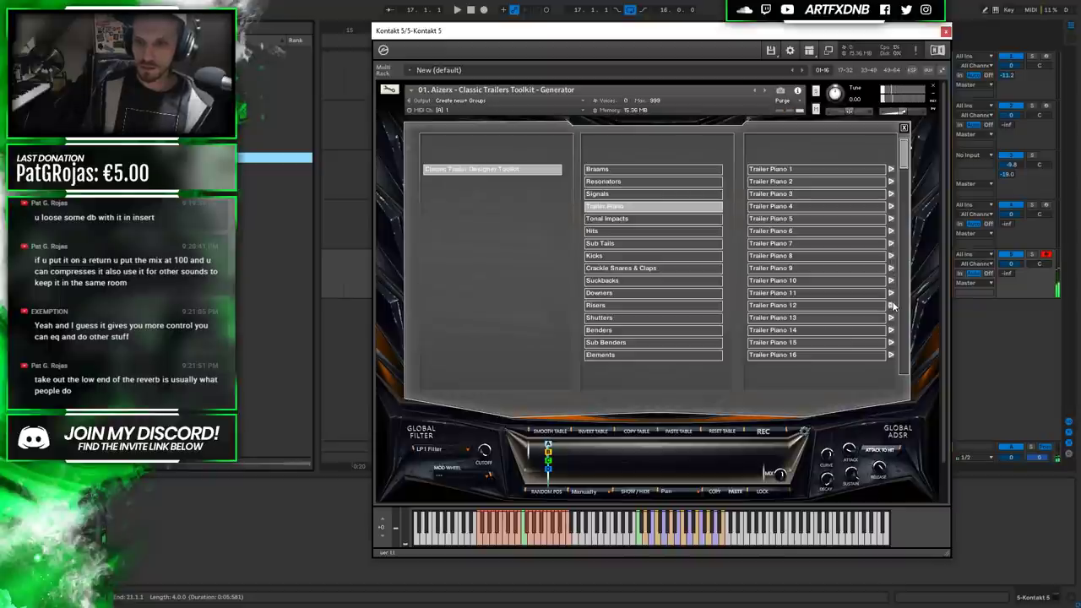
left_click(782, 309)
left_click(904, 129)
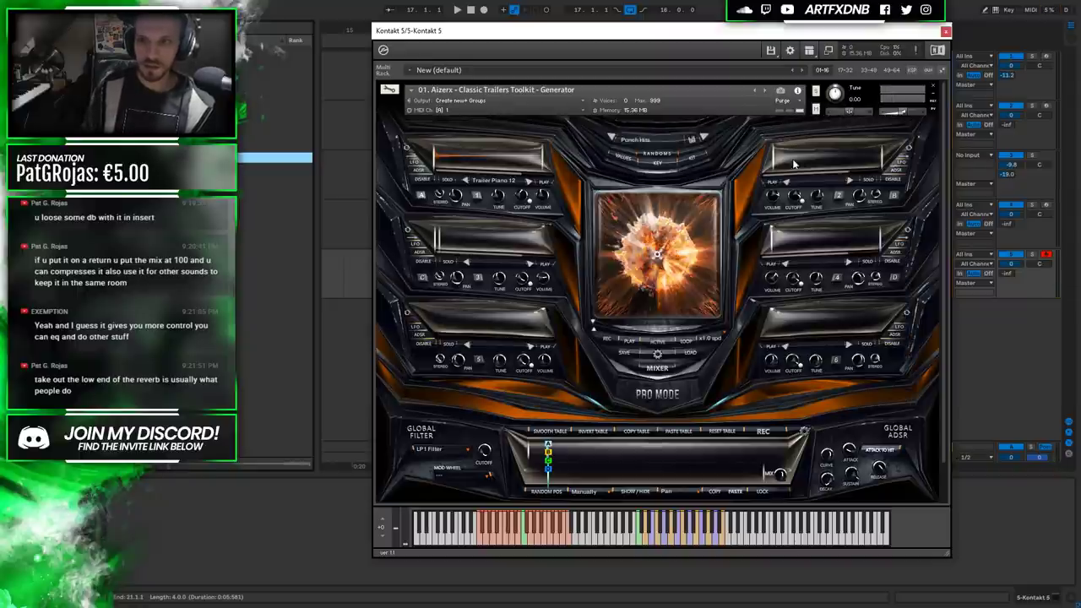
left_click(640, 543)
left_click(648, 541)
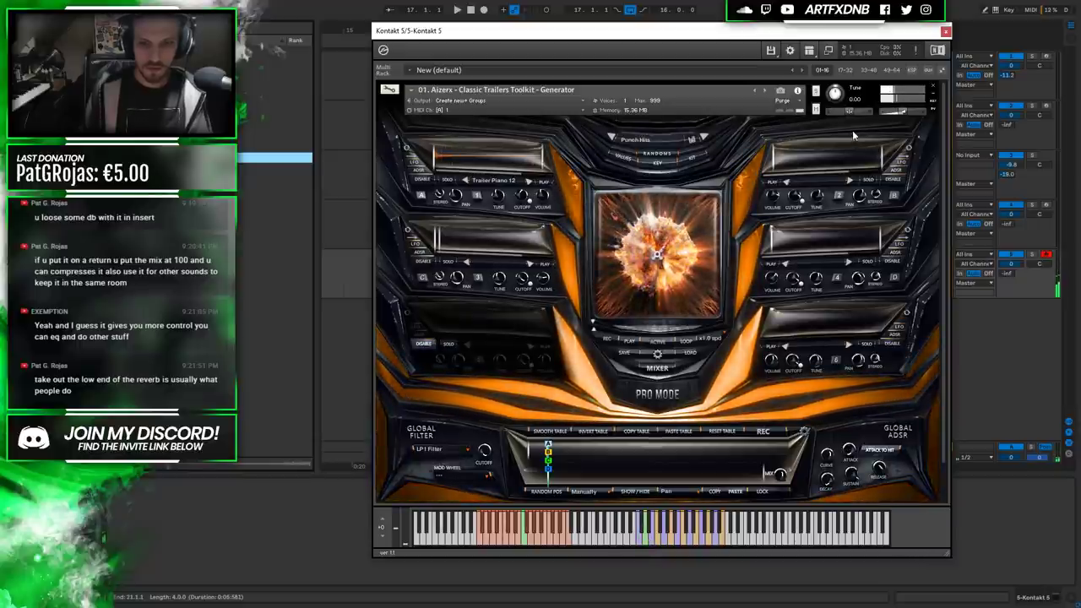
Preview the Signals samples for the sound slot below Trailer Piano 12 and load Signals 12 there.
left_click(496, 263)
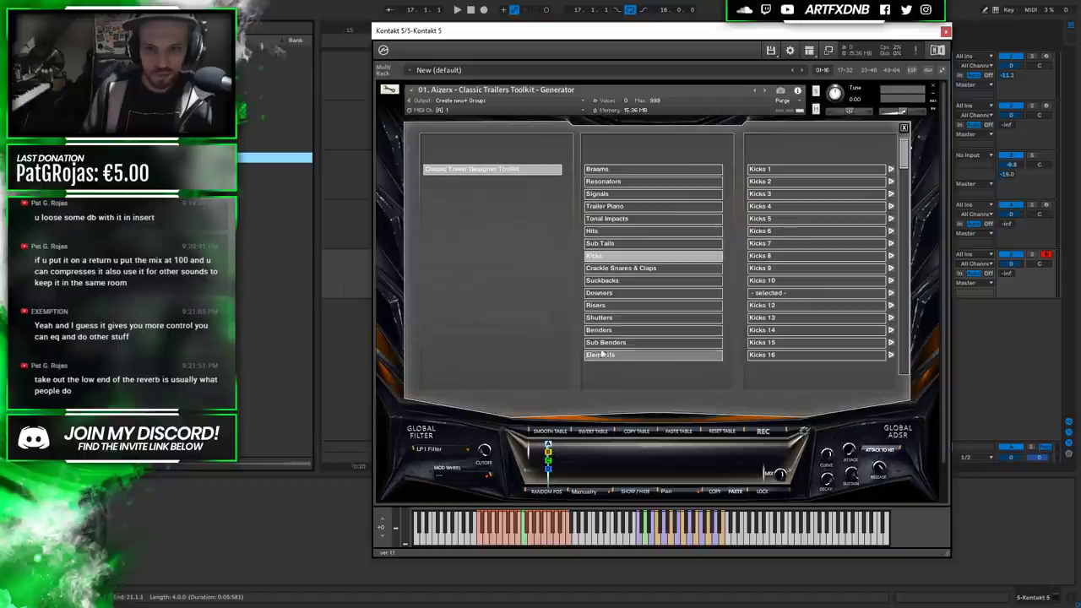
left_click(601, 195)
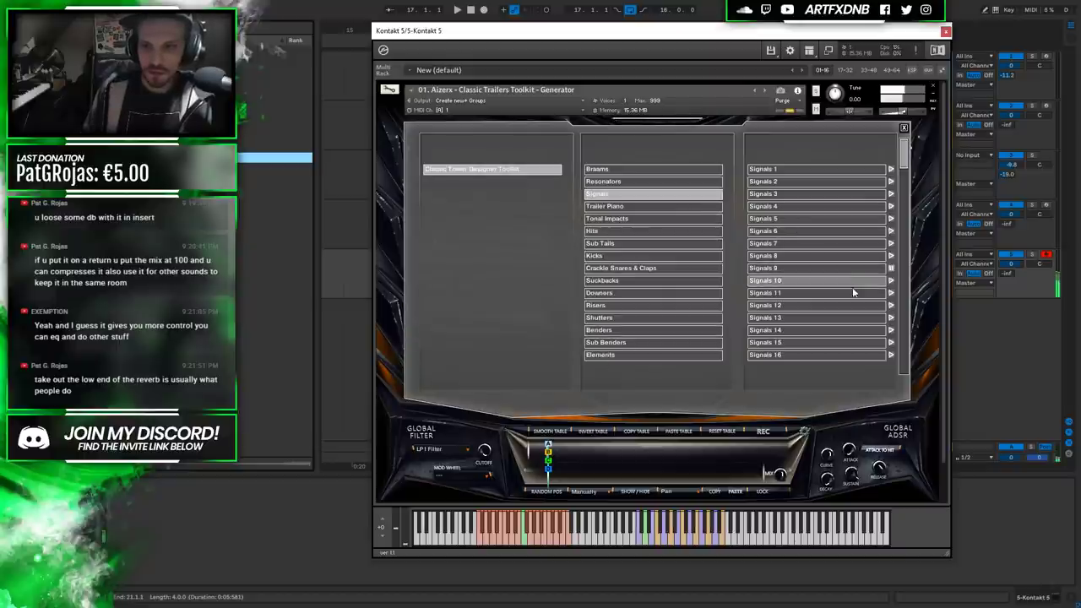
left_click(891, 269)
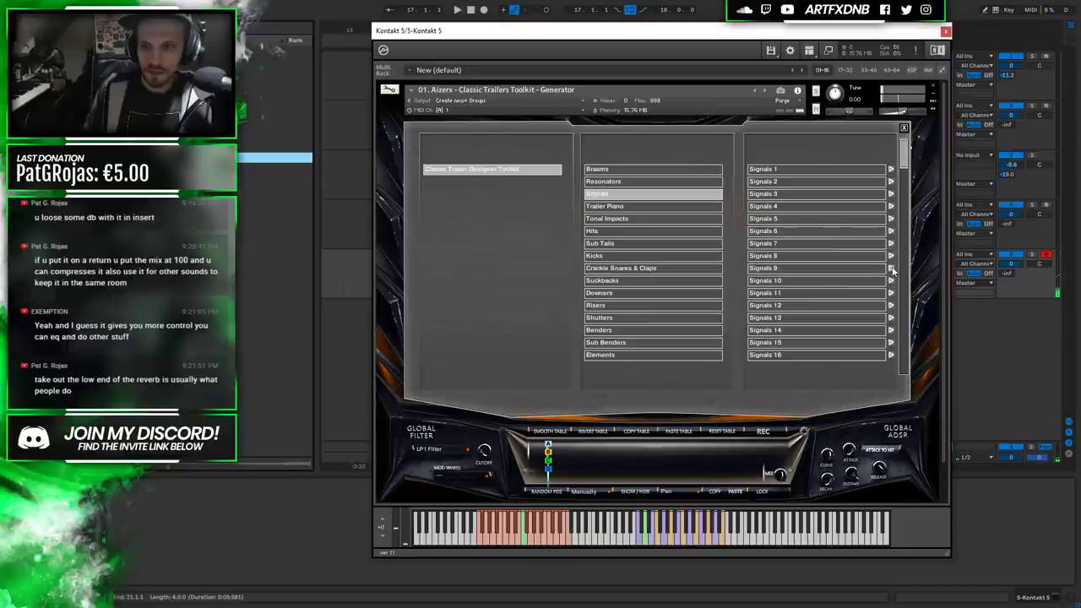
left_click(891, 306)
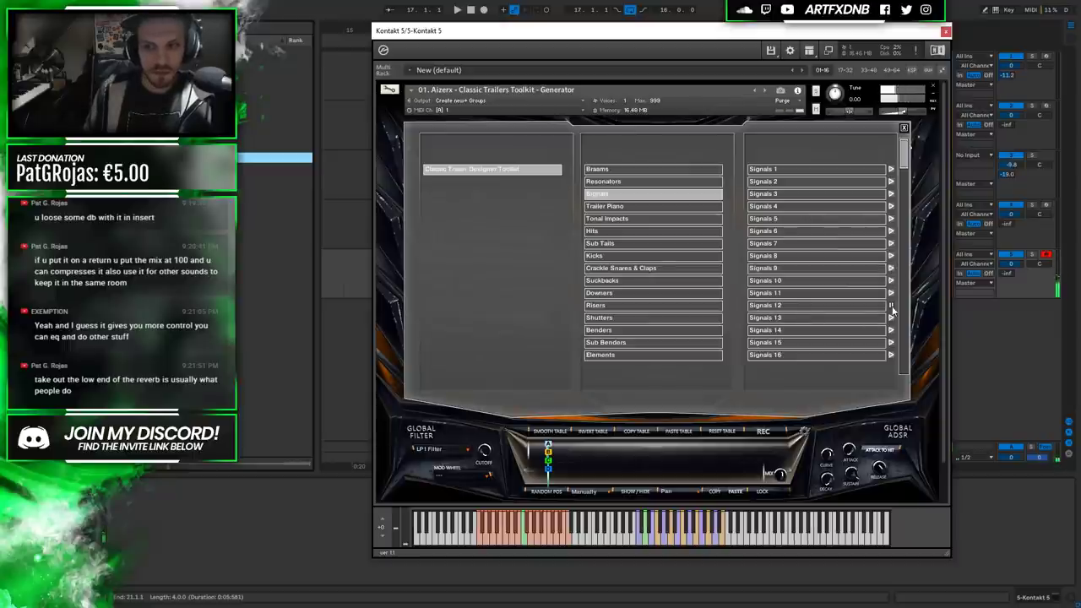
left_click(904, 127)
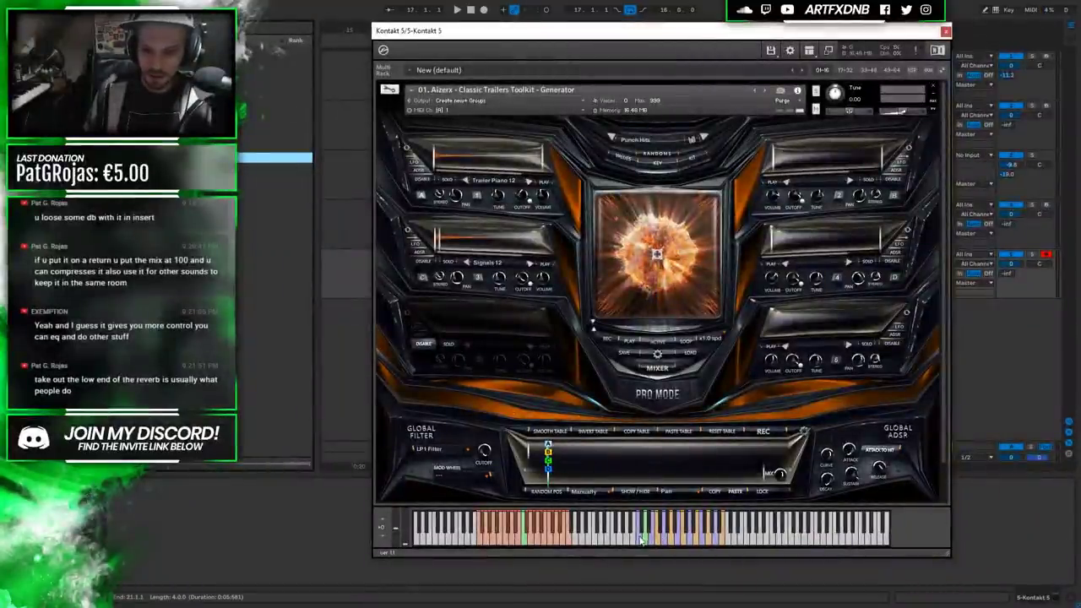
Play test notes, shift the central XY pad's puck to its left edge to rebalance the layers, and close Kontakt.
left_click(646, 542)
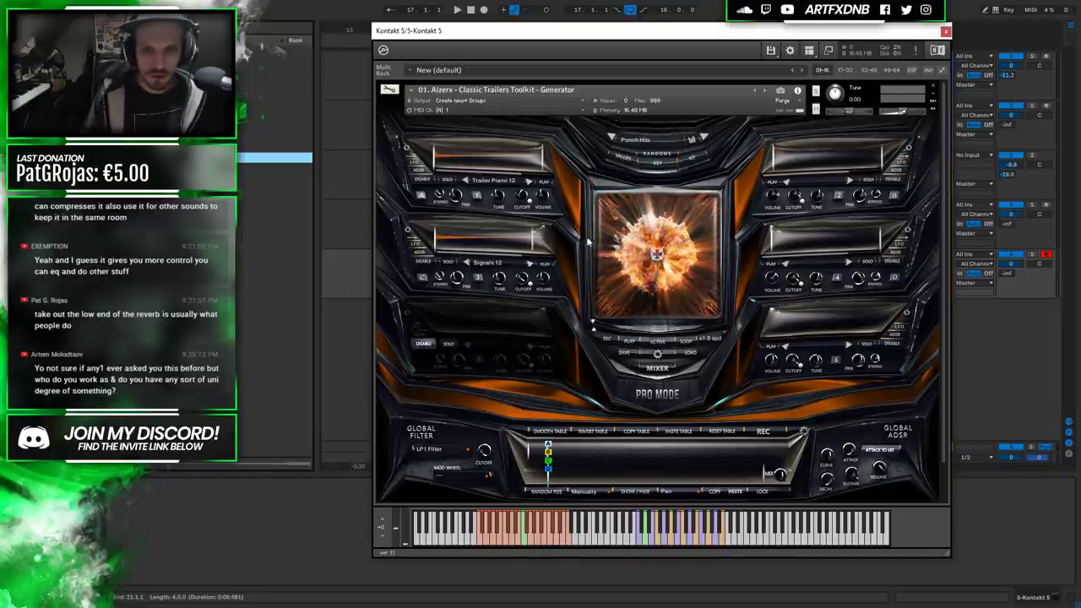
left_click(647, 544)
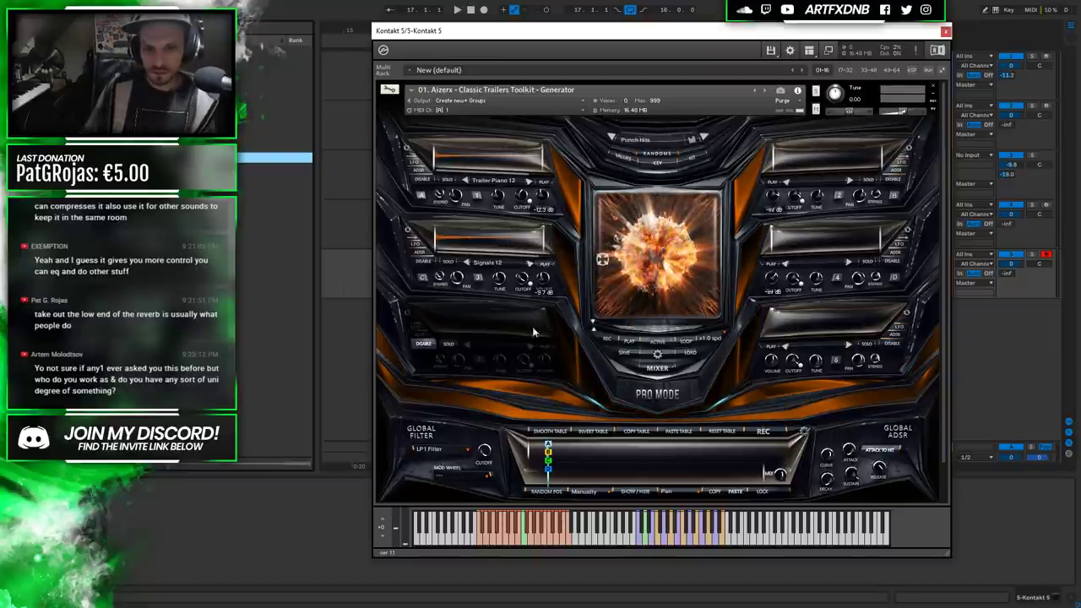
left_click(644, 543)
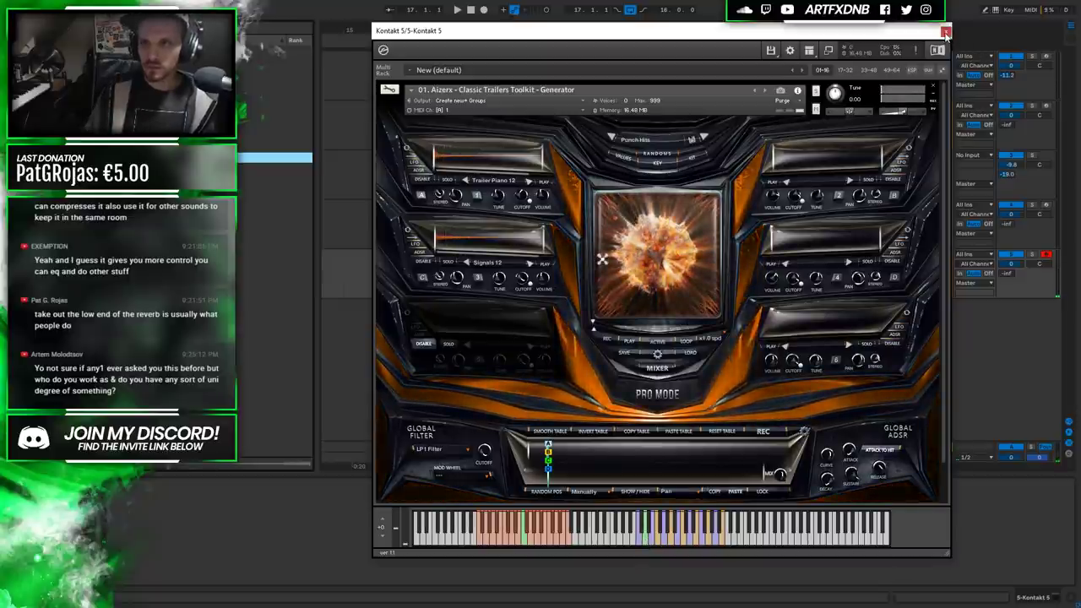
left_click(655, 217)
Create a four-bar MIDI clip at bar 17 on the Kontakt track and draw one note across its full length.
left_click_drag(401, 256, 501, 272)
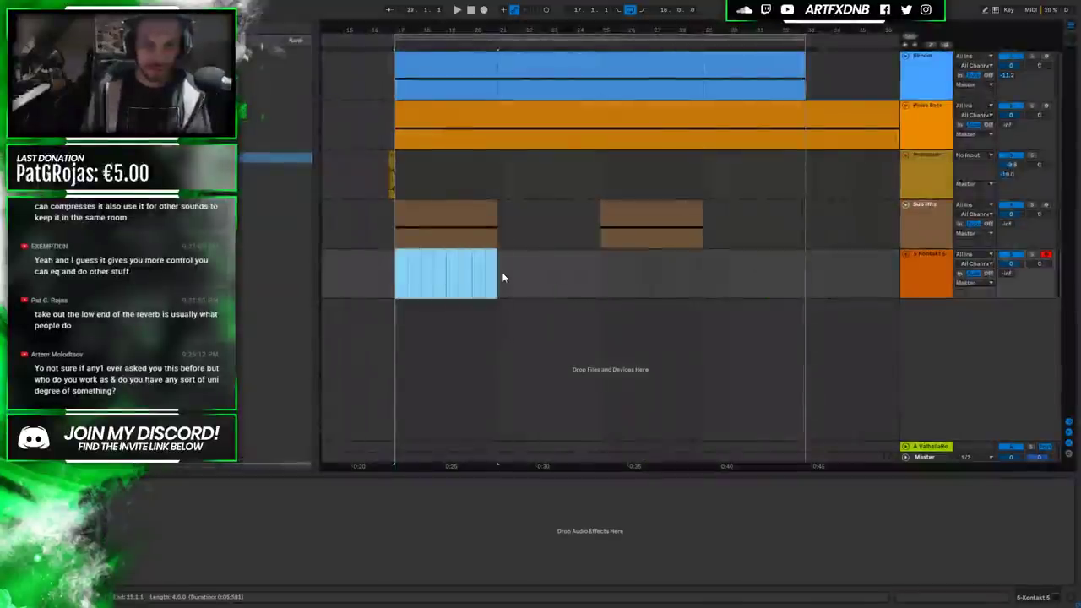
key("shift+Tab")
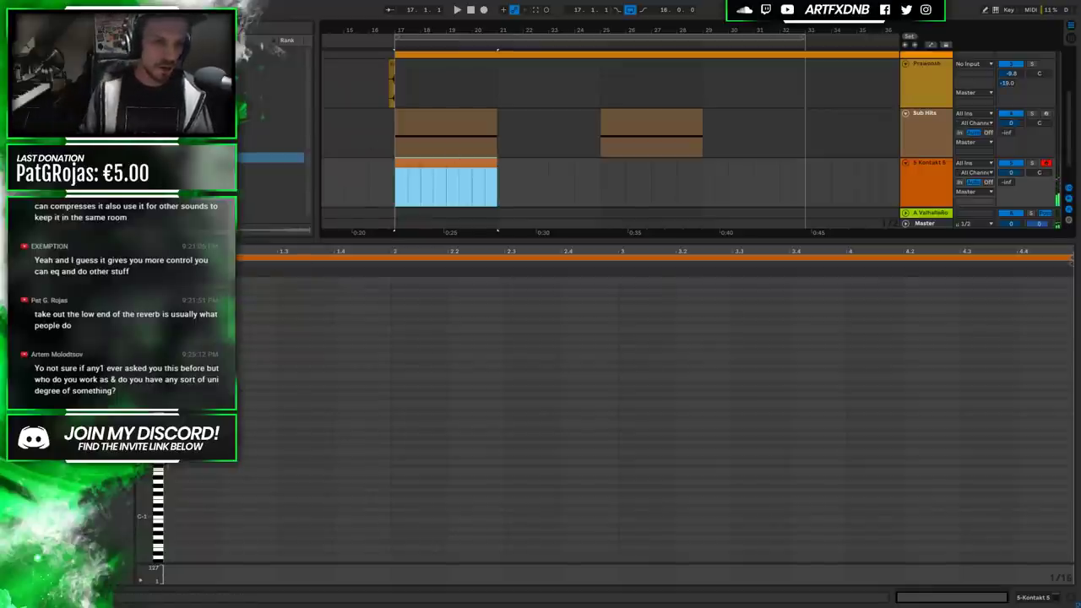
mouse_move(169, 274)
left_mouse_down()
mouse_move(1047, 278)
mouse_move(1073, 309)
left_mouse_up()
key("shift+Tab")
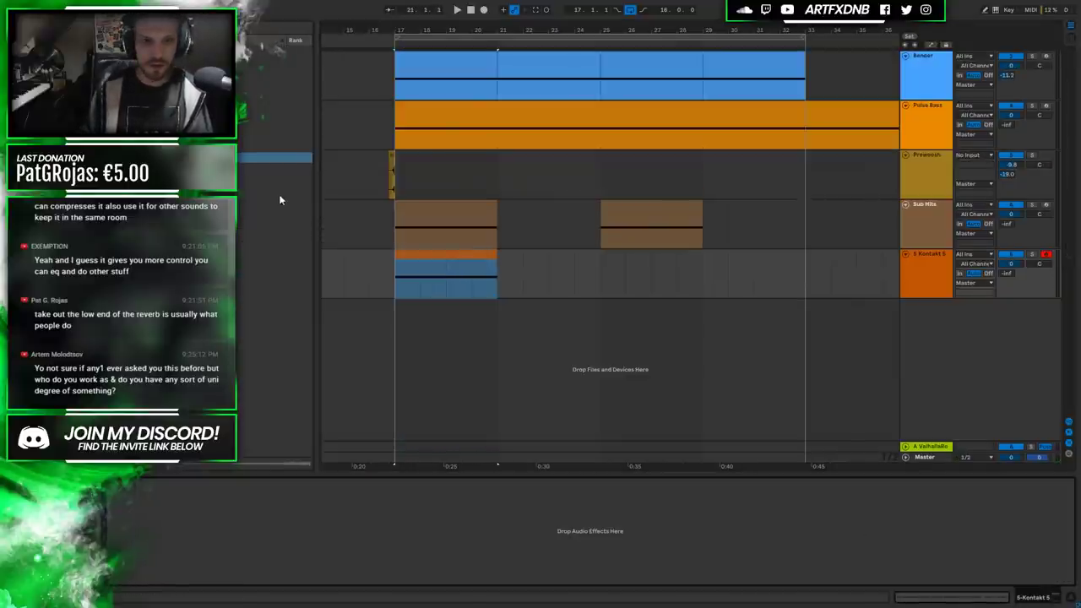
Play the arrangement from just before bar 17 and copy the Kontakt clip to bar 25.
left_click(381, 274)
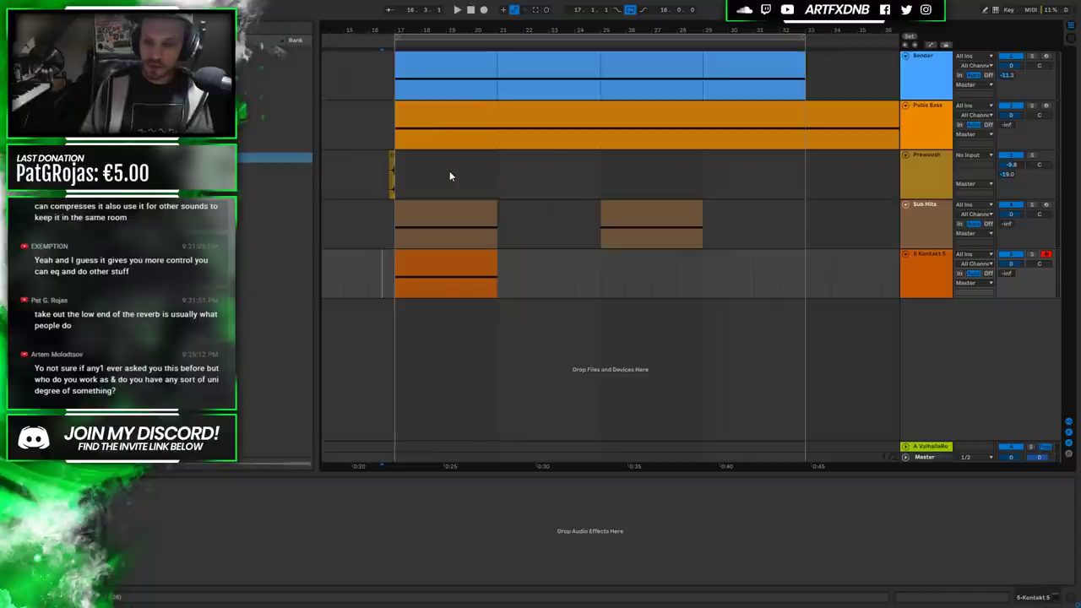
key("space")
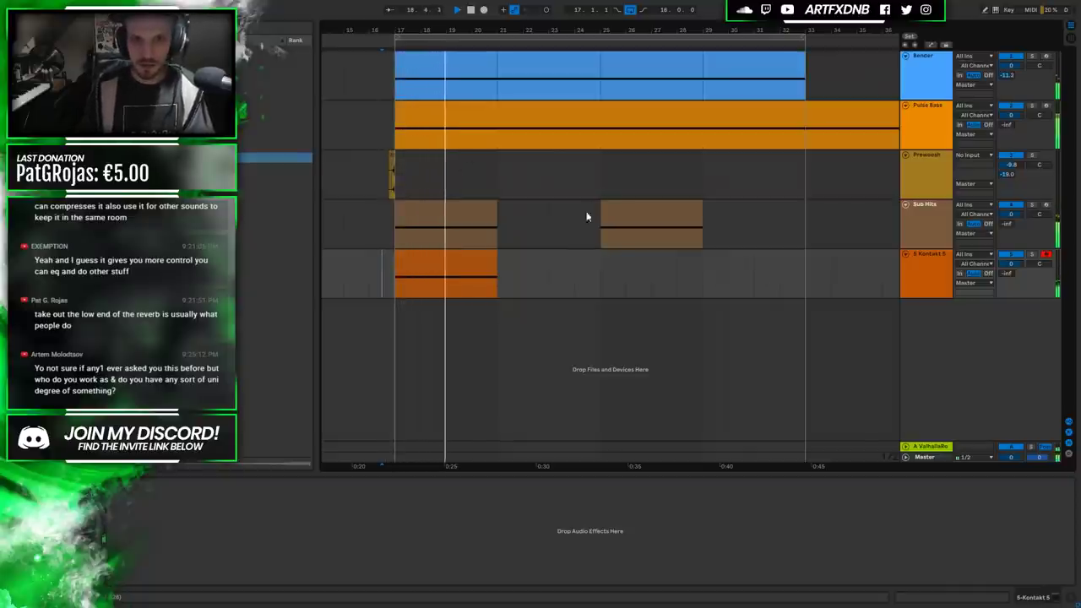
left_click(465, 265)
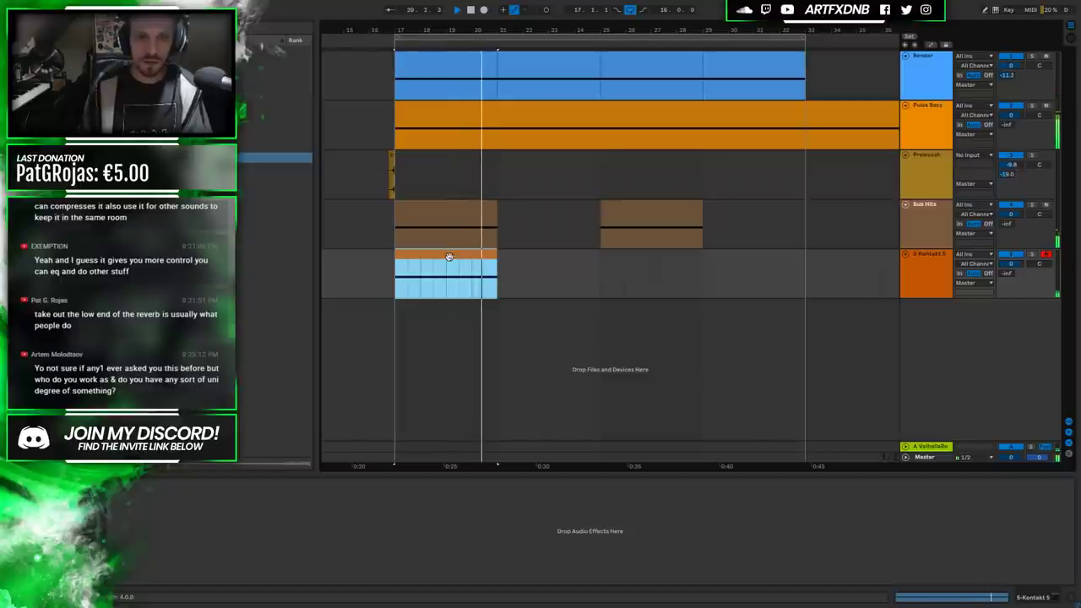
key("space")
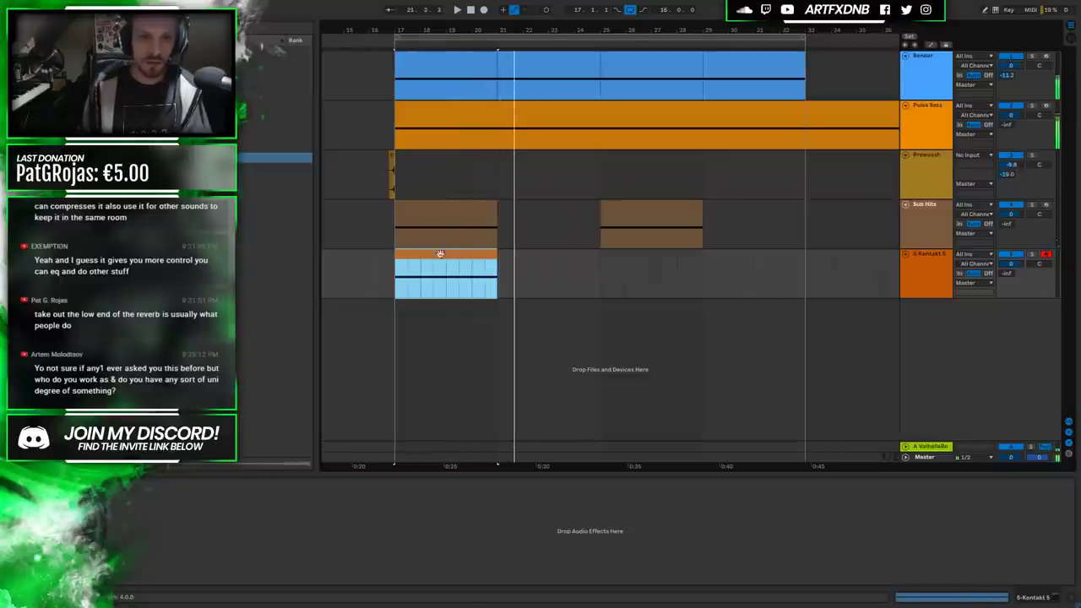
left_click_drag(424, 254, 629, 281)
Try the long note of the Bender clip at bar 21 two semitones higher, audition it, and move it back.
left_click(531, 68)
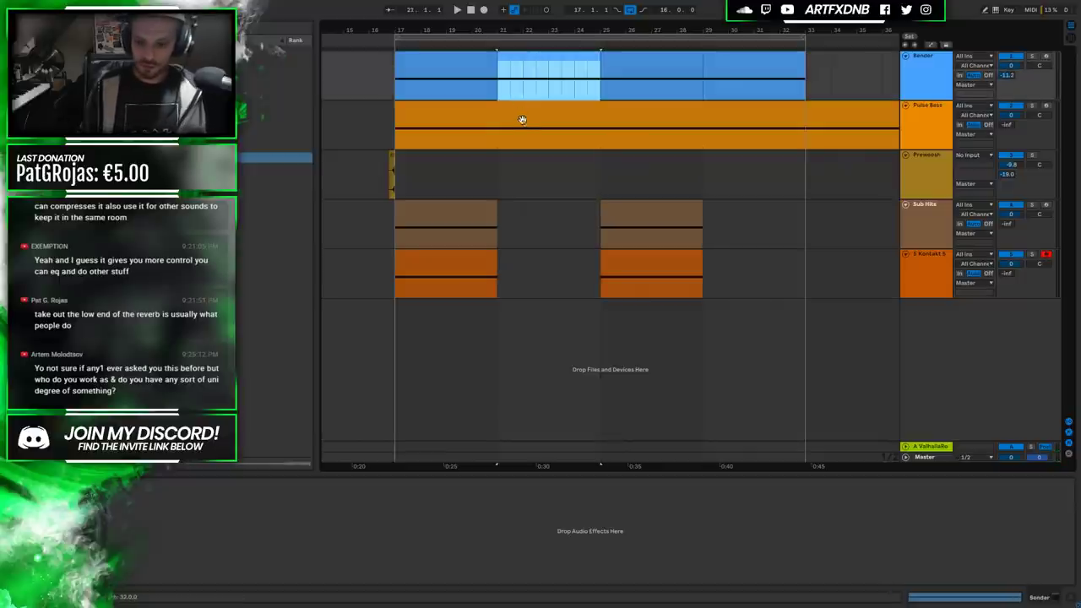
double_click(548, 80)
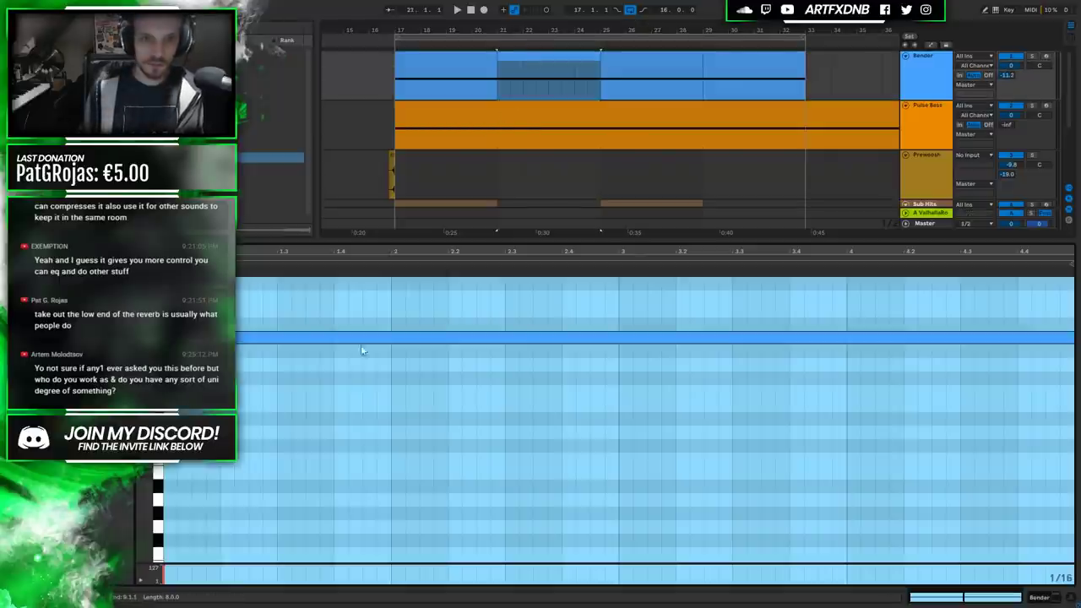
left_click_drag(275, 338, 279, 313)
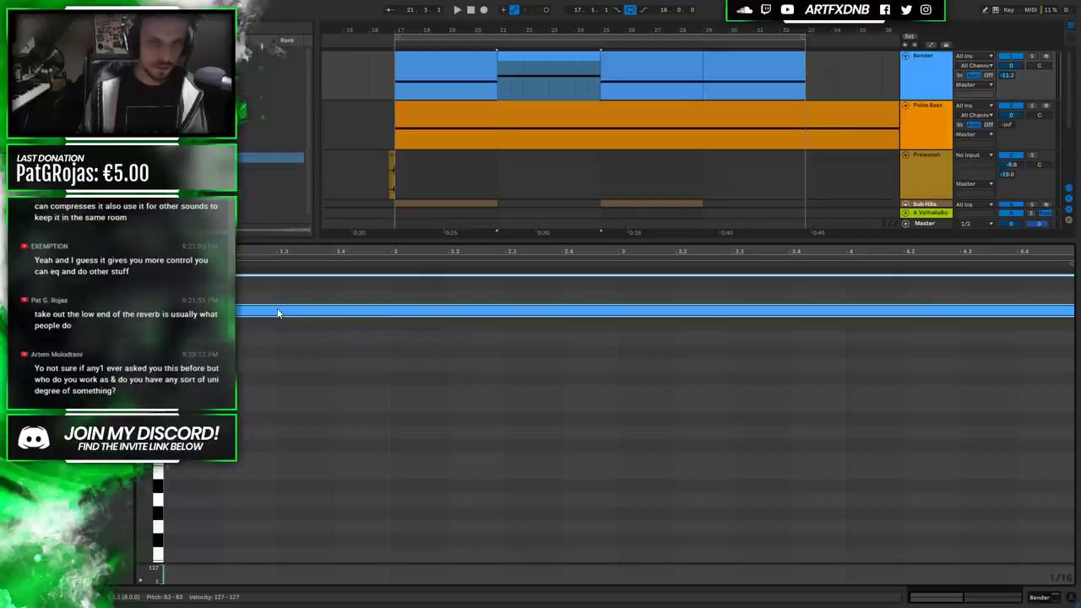
key("space")
key("space")
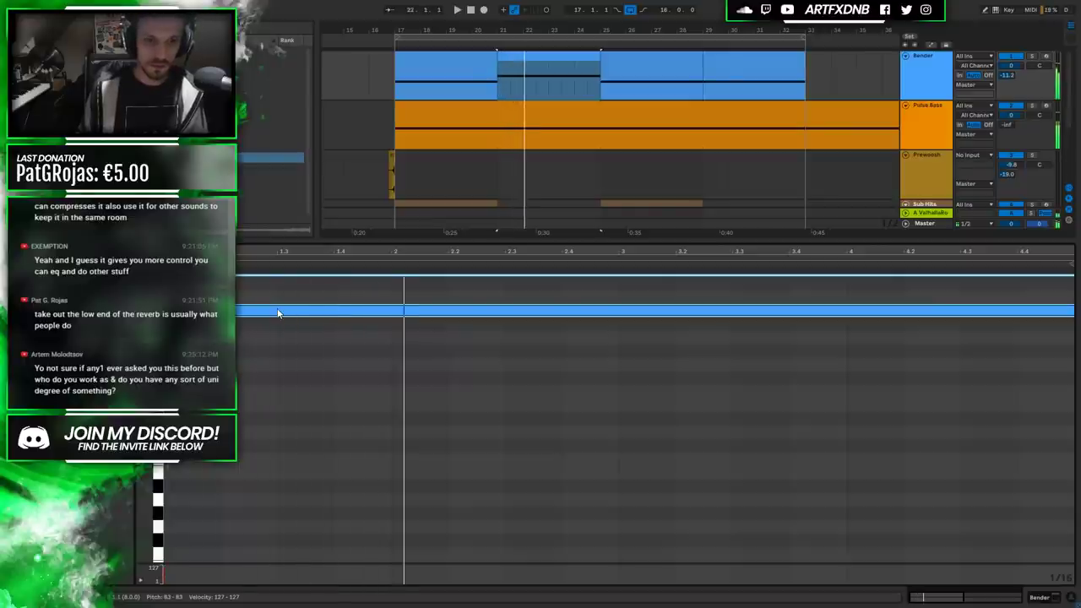
left_click_drag(278, 311, 282, 339)
key("space")
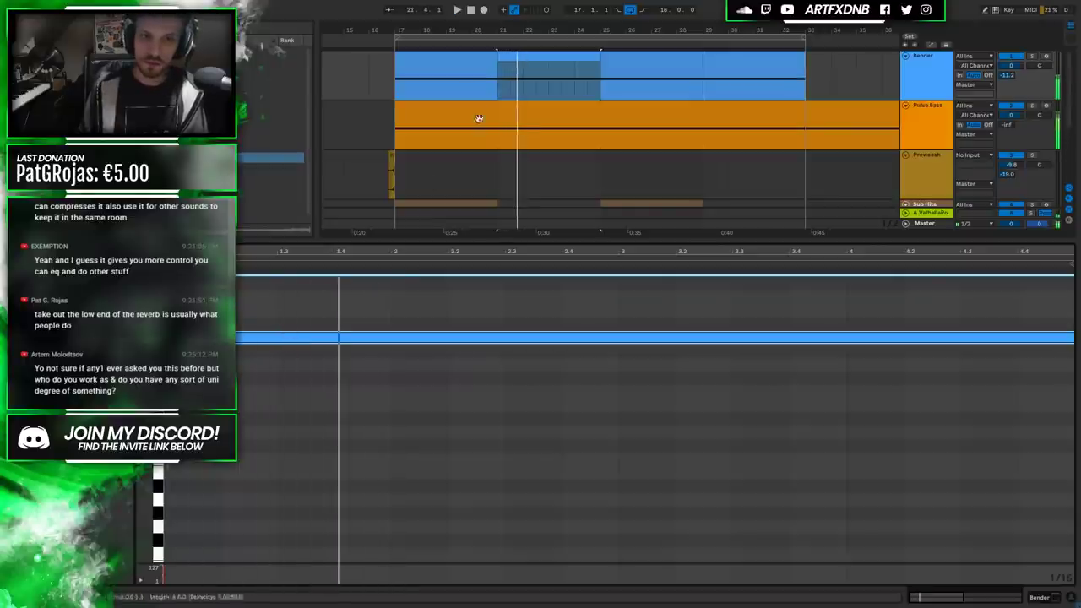
Remove the Bender clips at bars 21 and 29 and place the start position at 16.3, just before bar 17.
left_click(528, 72)
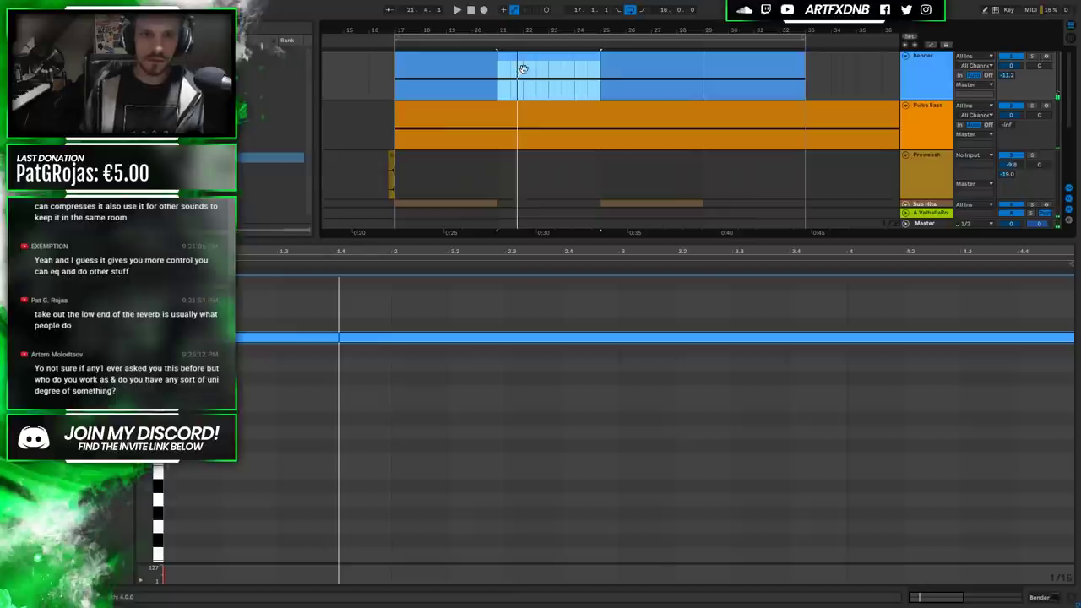
left_click_drag(553, 68, 756, 67)
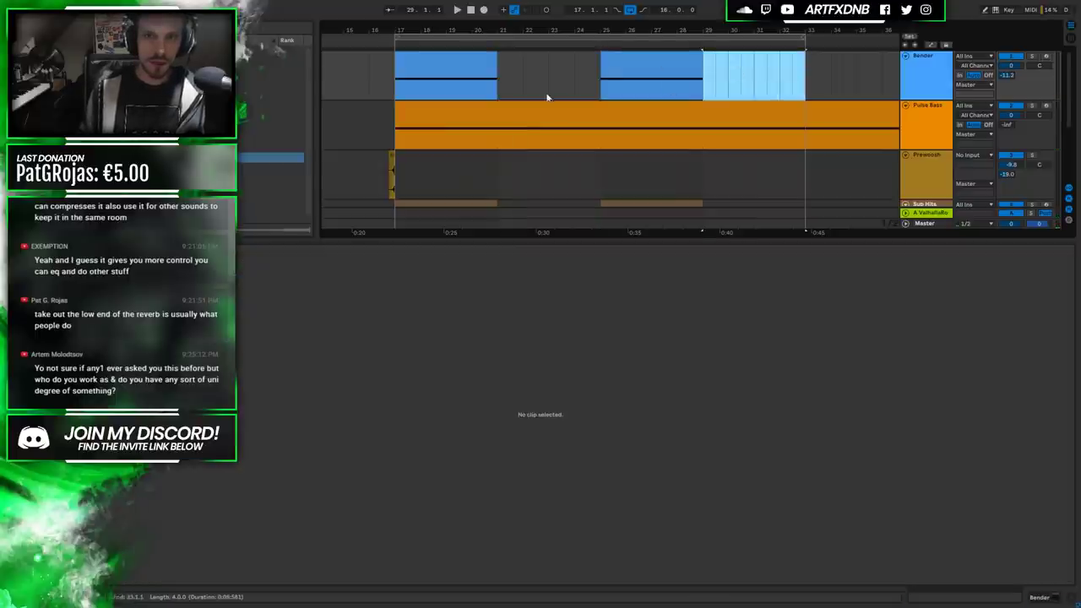
key("Delete")
left_click(393, 88)
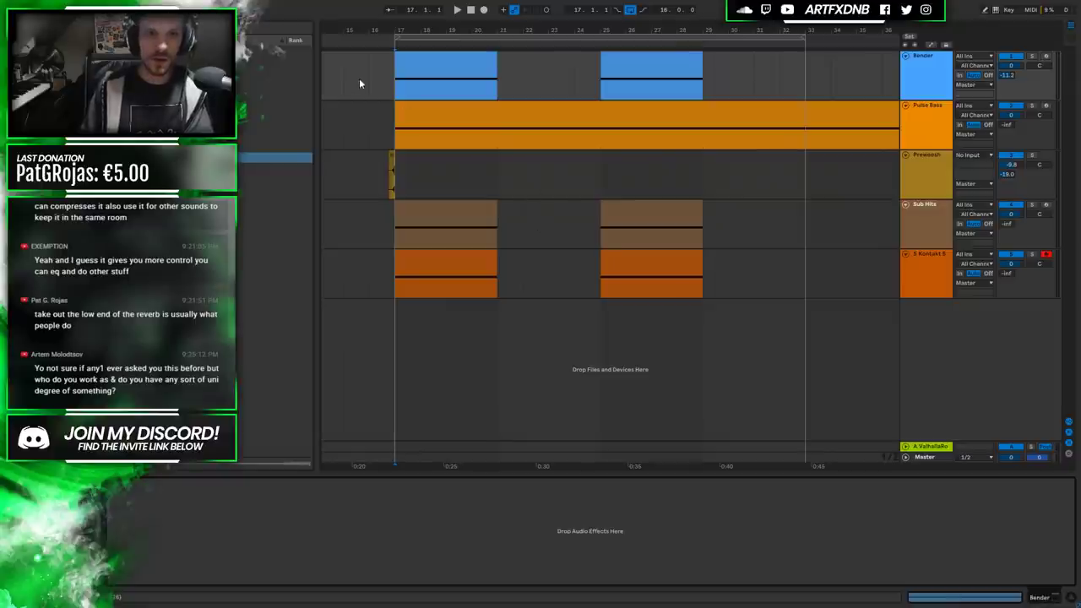
left_click(381, 76)
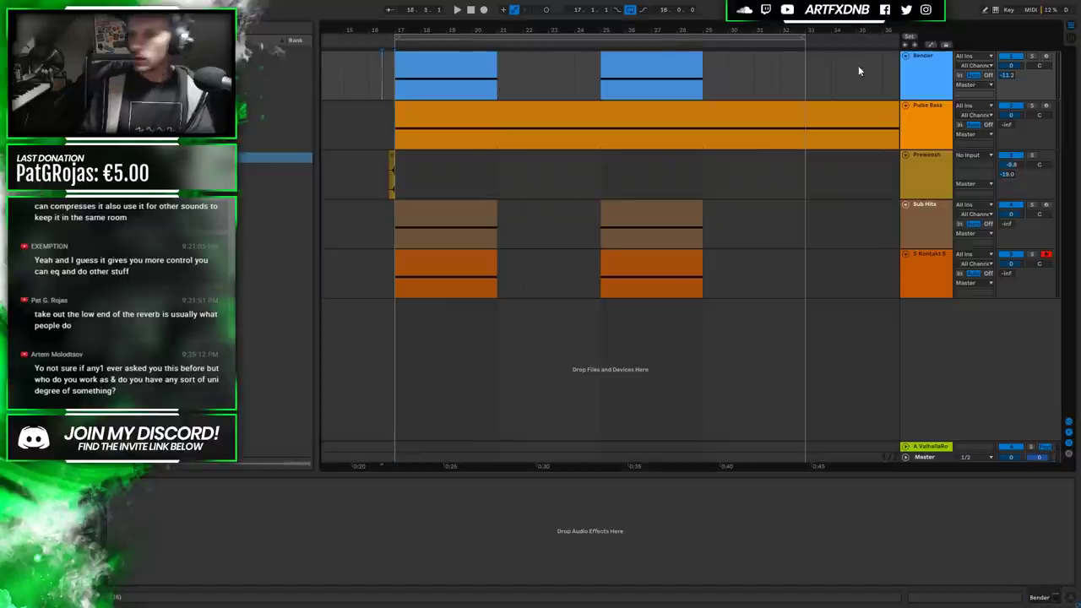
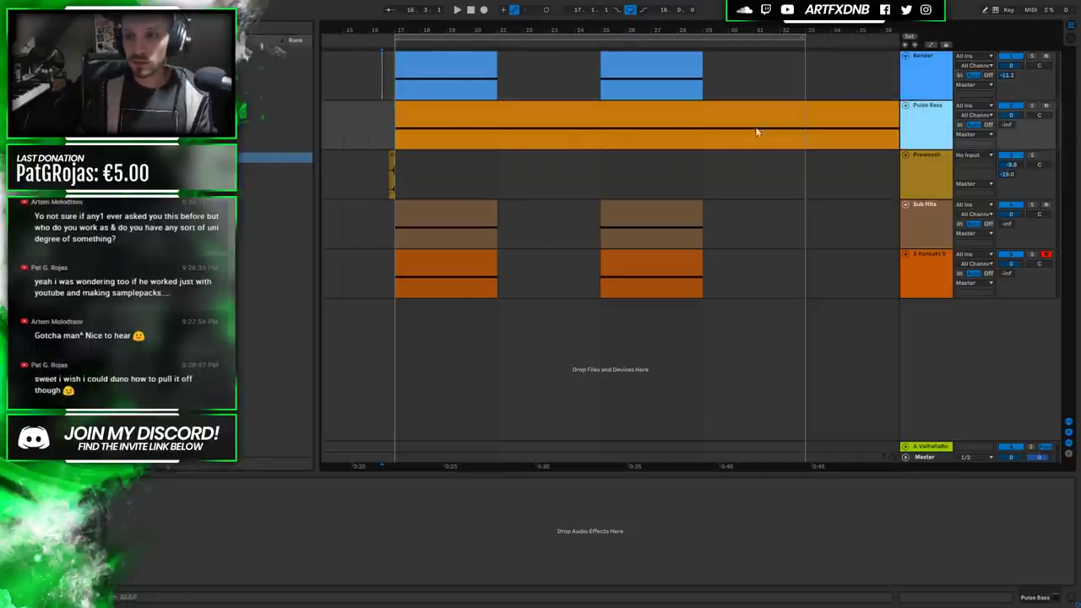
Select the long Pulse Bass clip starting at bar 17.
left_click(499, 114)
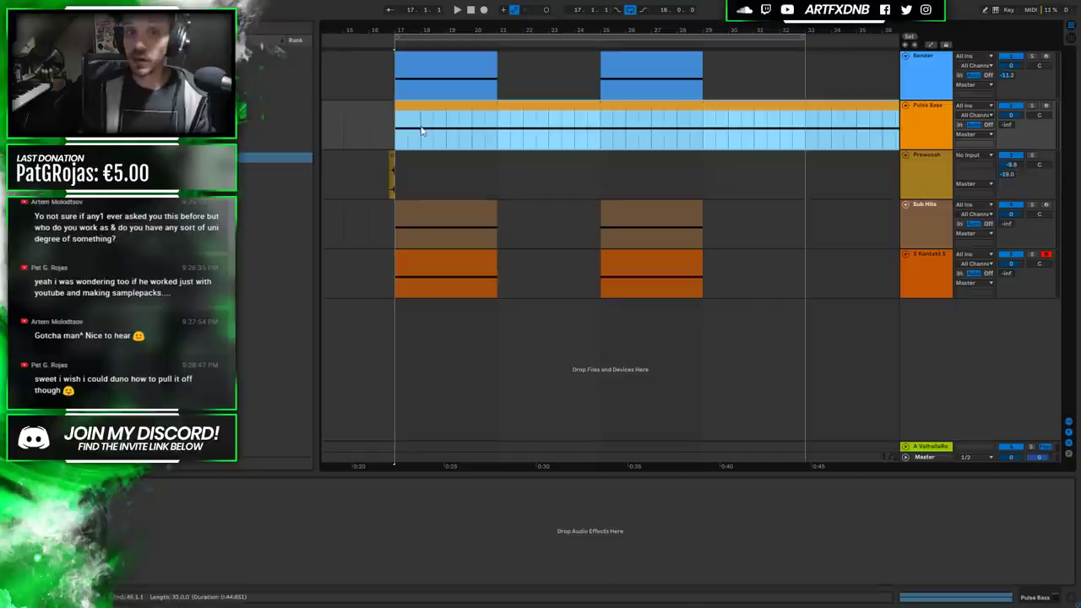
Play the arrangement from just before bar 17 to review how the existing tracks sound together.
left_click(390, 168)
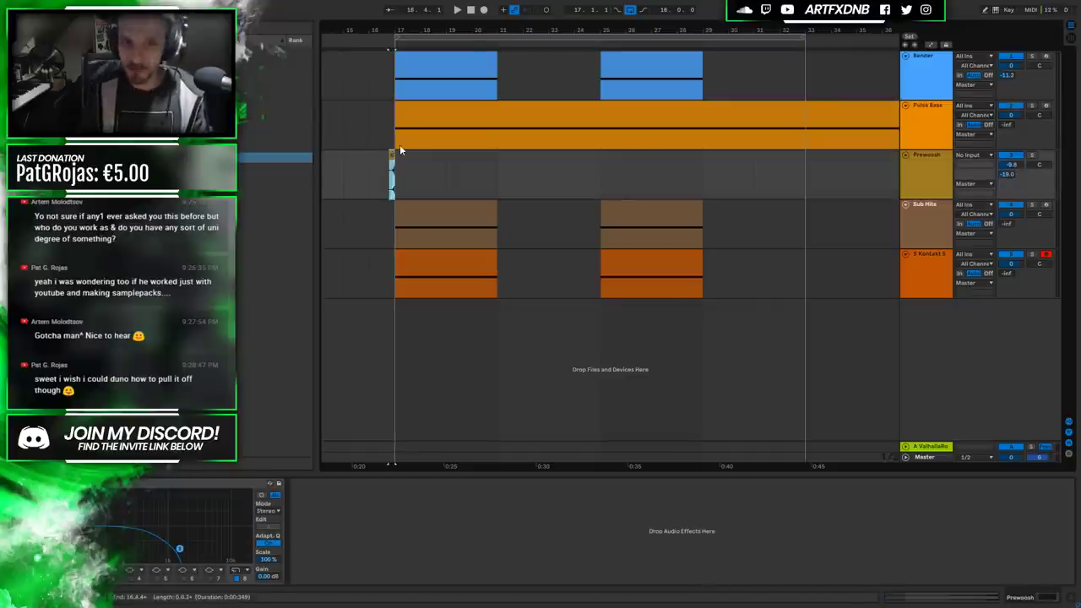
key("space")
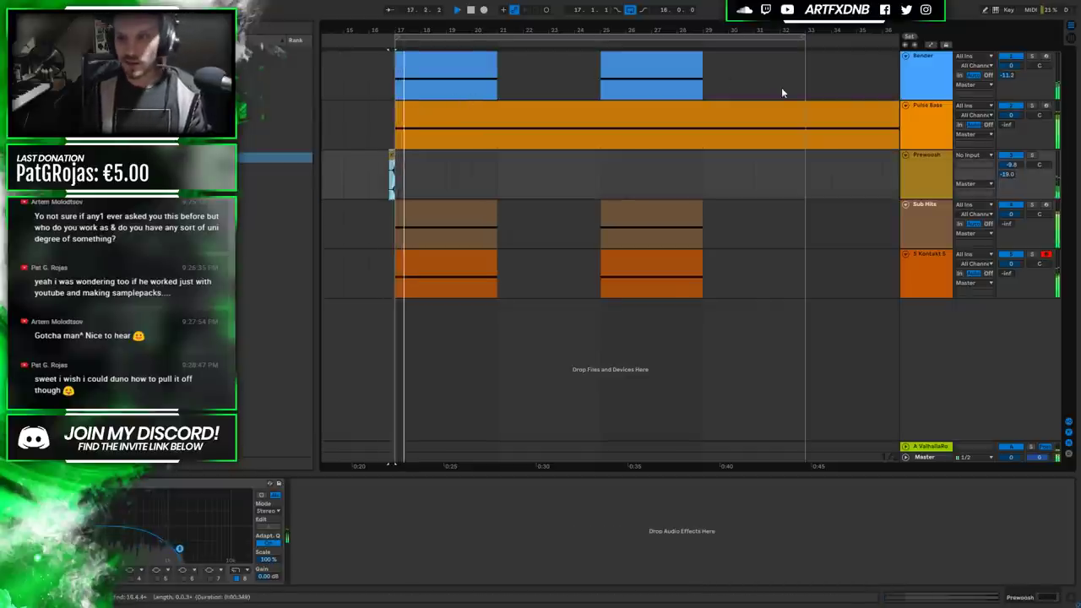
left_click(941, 168)
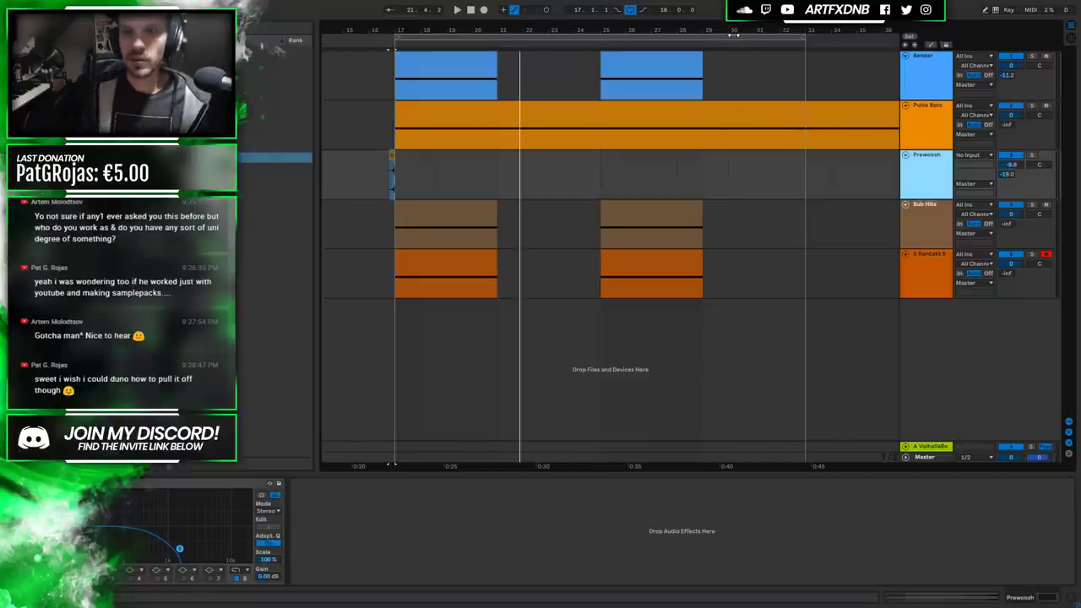
key("minus")
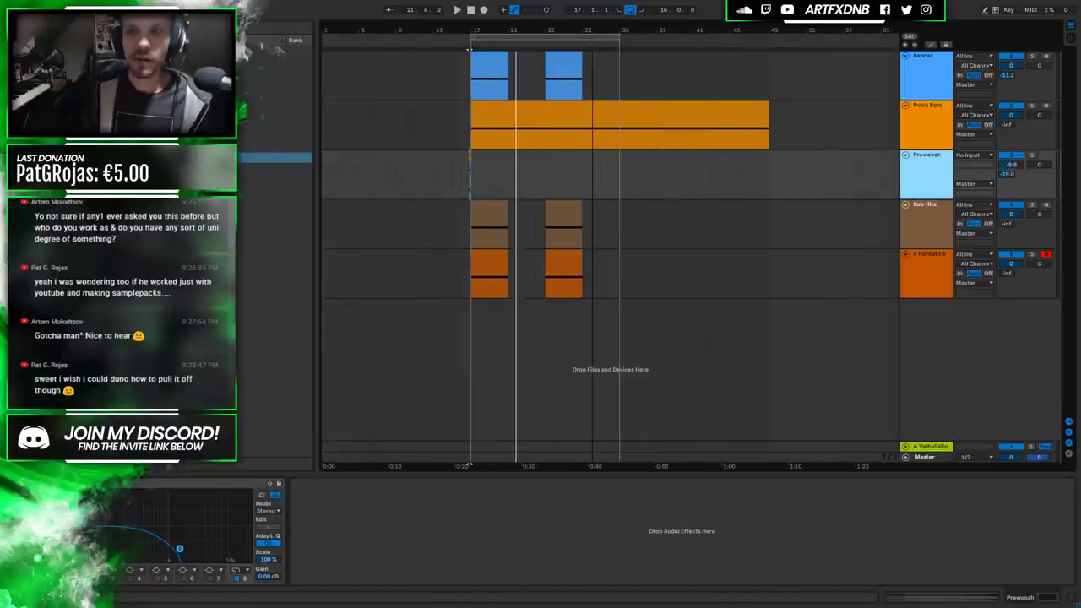
left_click(459, 80)
key("space")
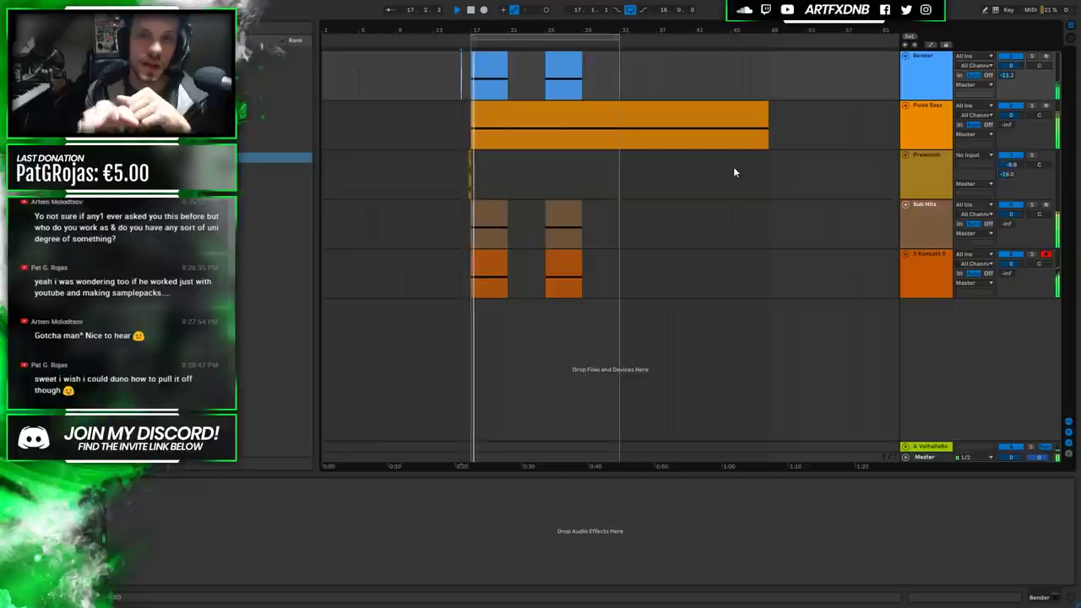
key("space")
left_click_drag(619, 76, 749, 84)
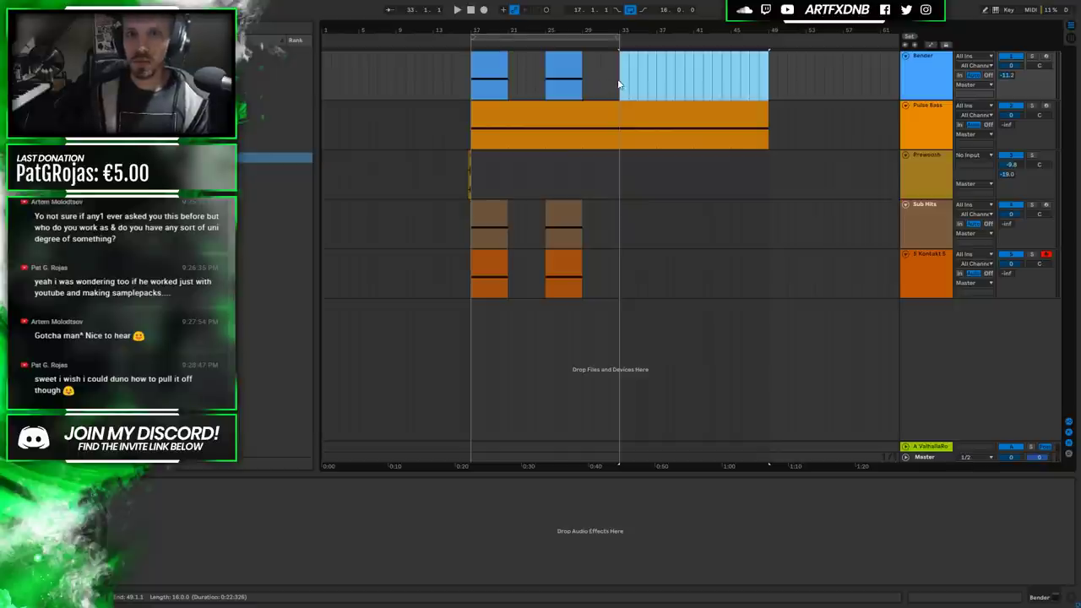
left_click_drag(769, 72, 778, 72)
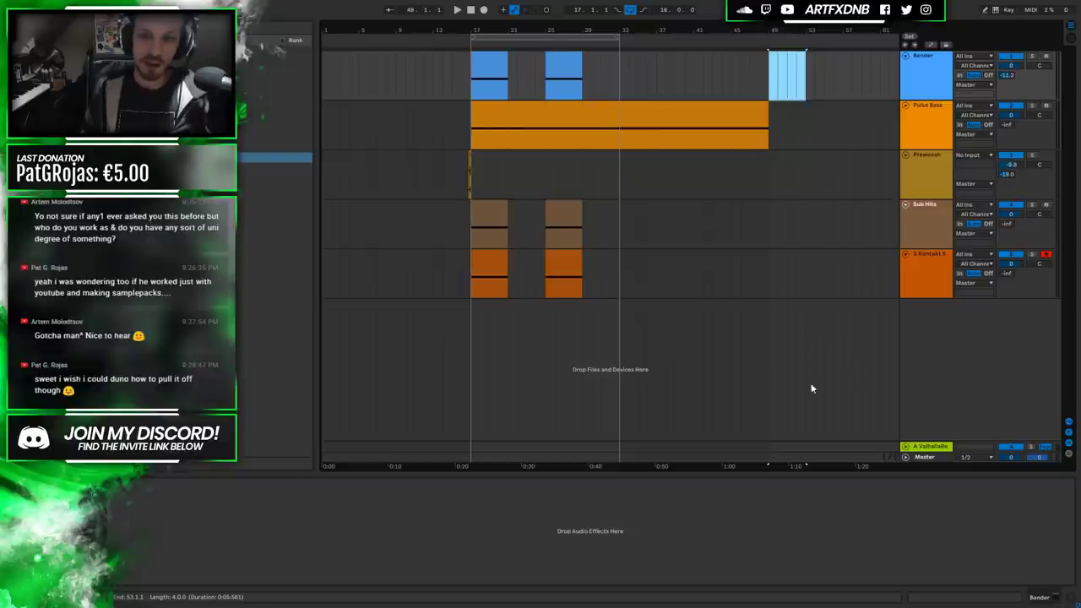
left_click(469, 113)
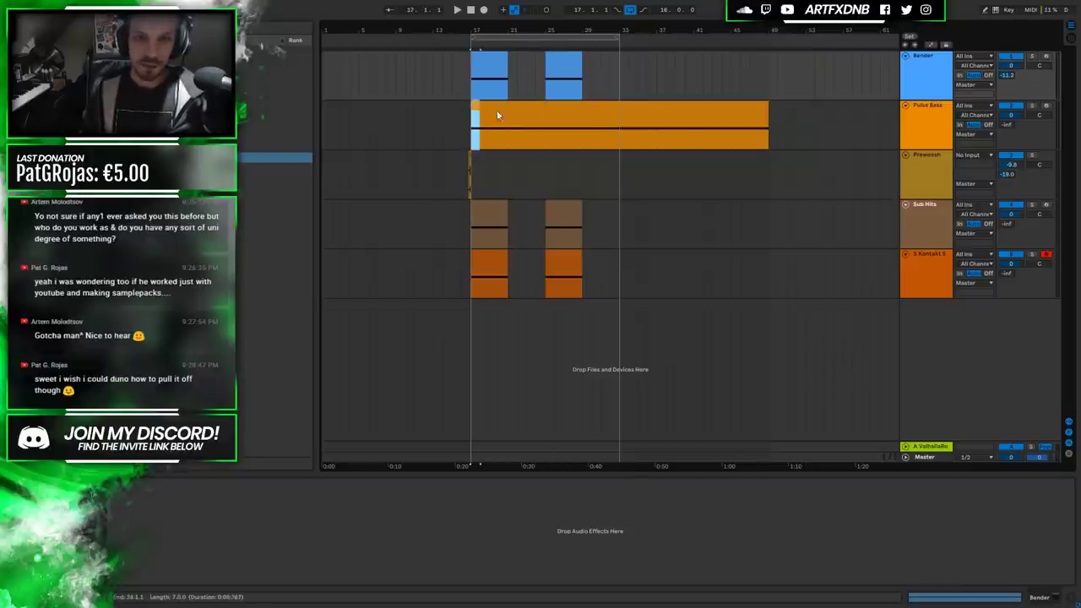
left_click(496, 110)
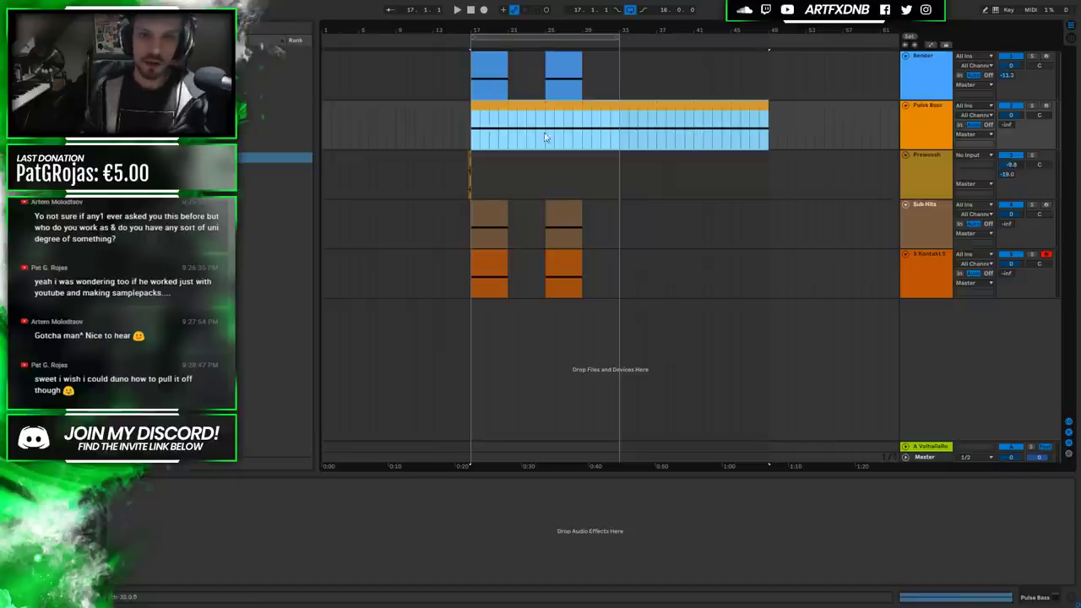
left_click(474, 138)
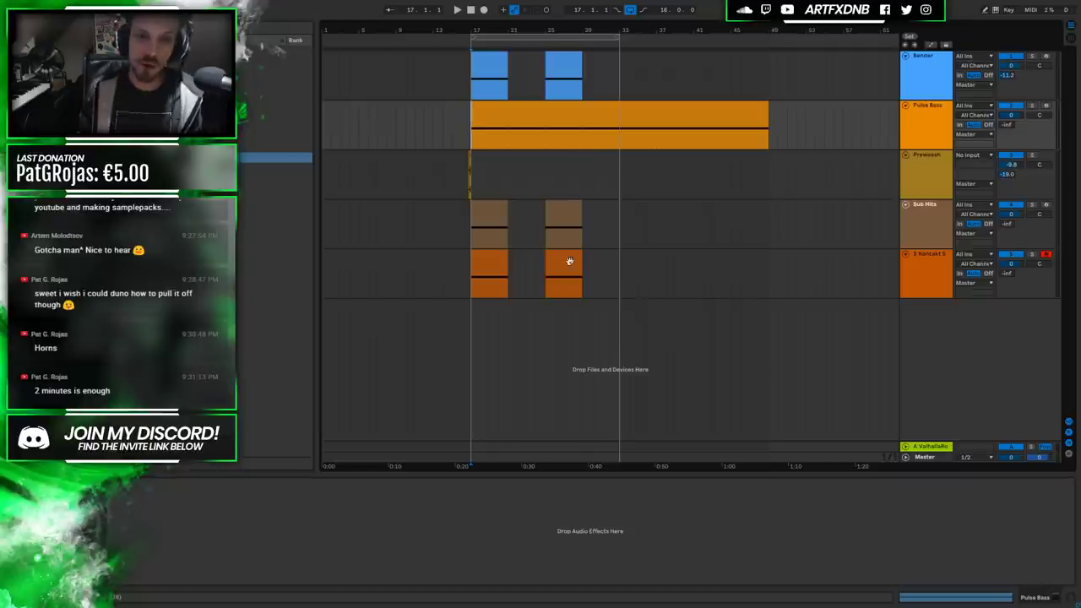
left_click(468, 160)
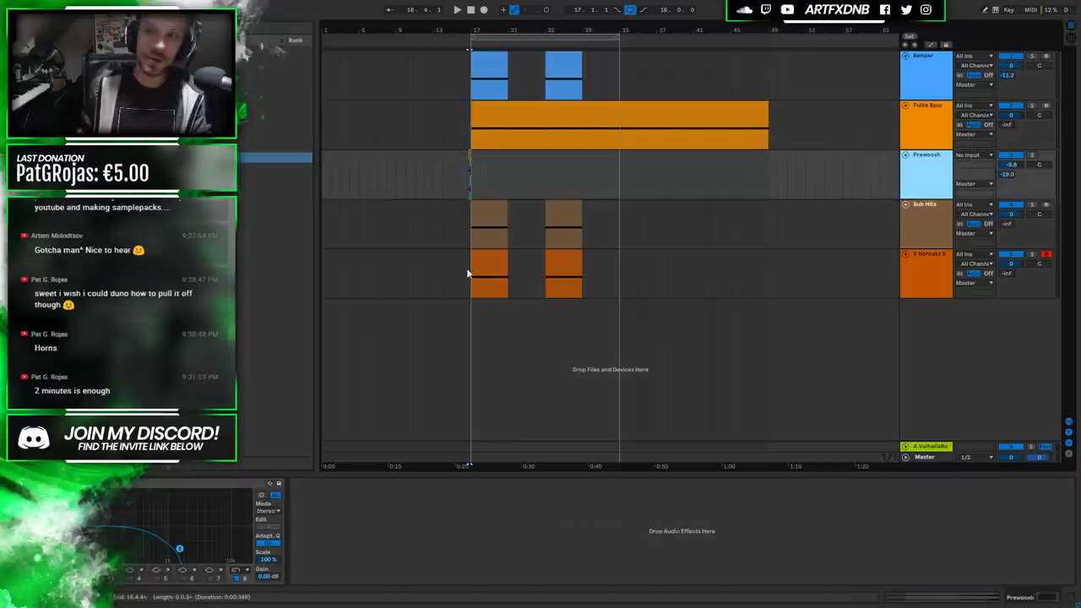
Solo the Kontakt track below Sub Hits and play its first clip on its own.
left_click(916, 224)
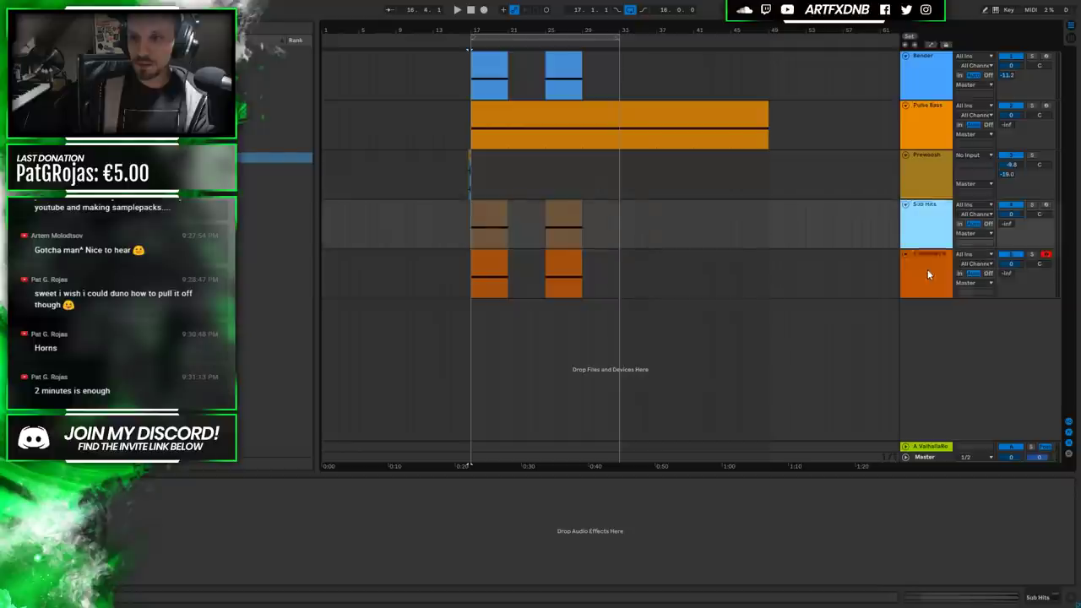
left_click(922, 268)
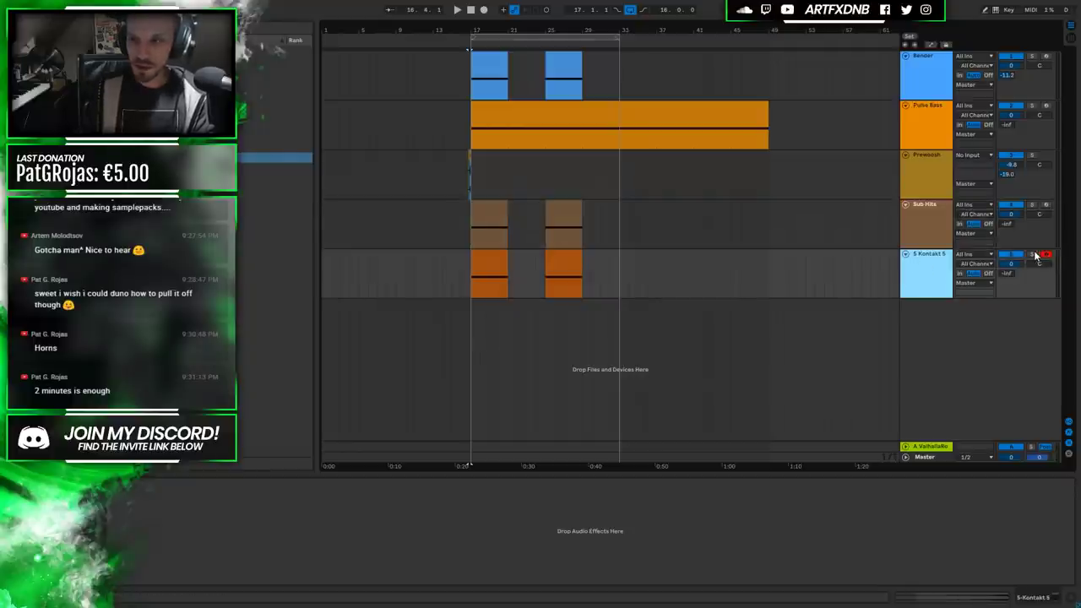
left_click(1031, 254)
left_click(505, 266)
key("space")
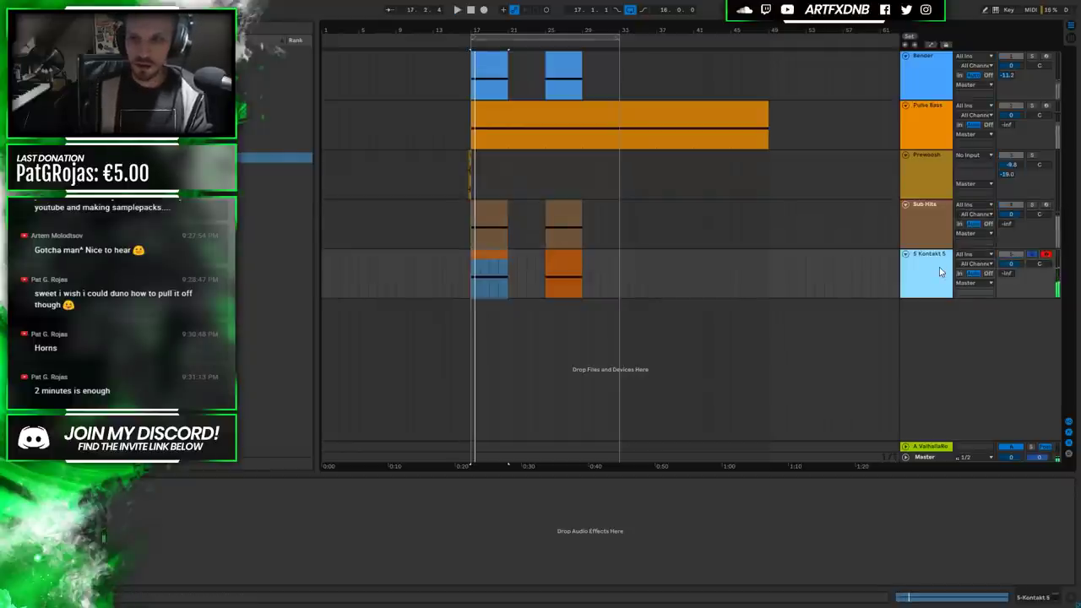
Rename the soloed Kontakt track as Tonal Impact.
key("ctrl+r")
type("To")
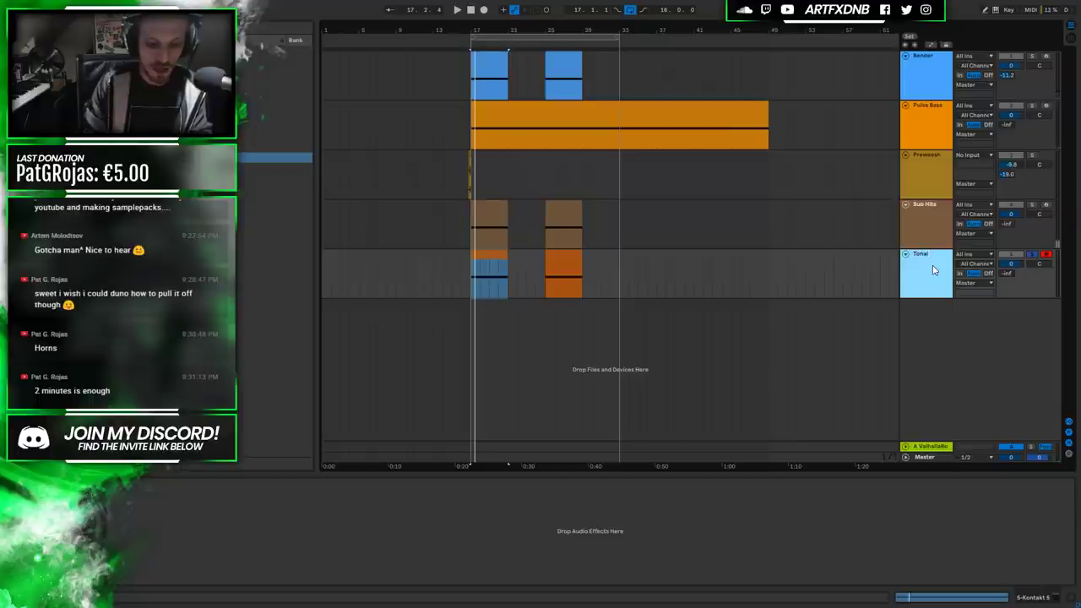
key("Return")
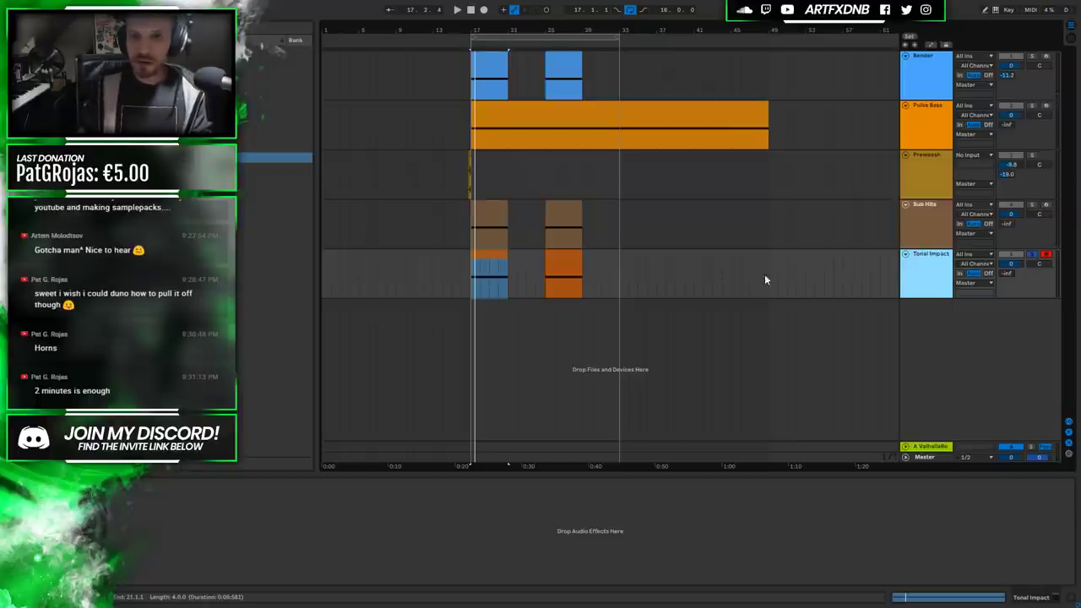
Insert a new MIDI track below Tonal Impact and collapse all tracks in the arrangement.
left_click(463, 279)
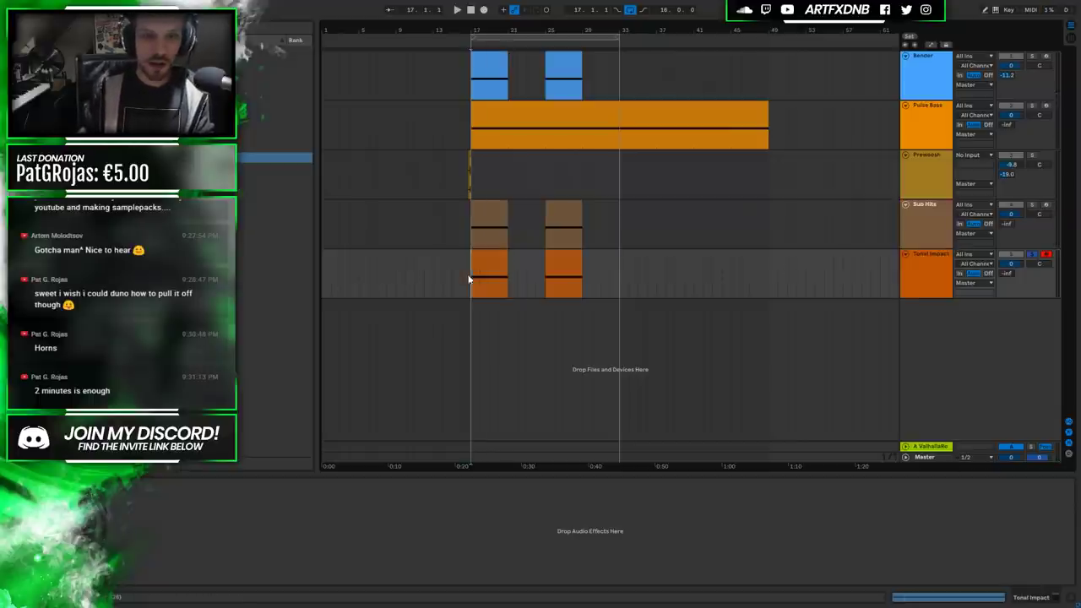
right_click(938, 259)
left_click(938, 349)
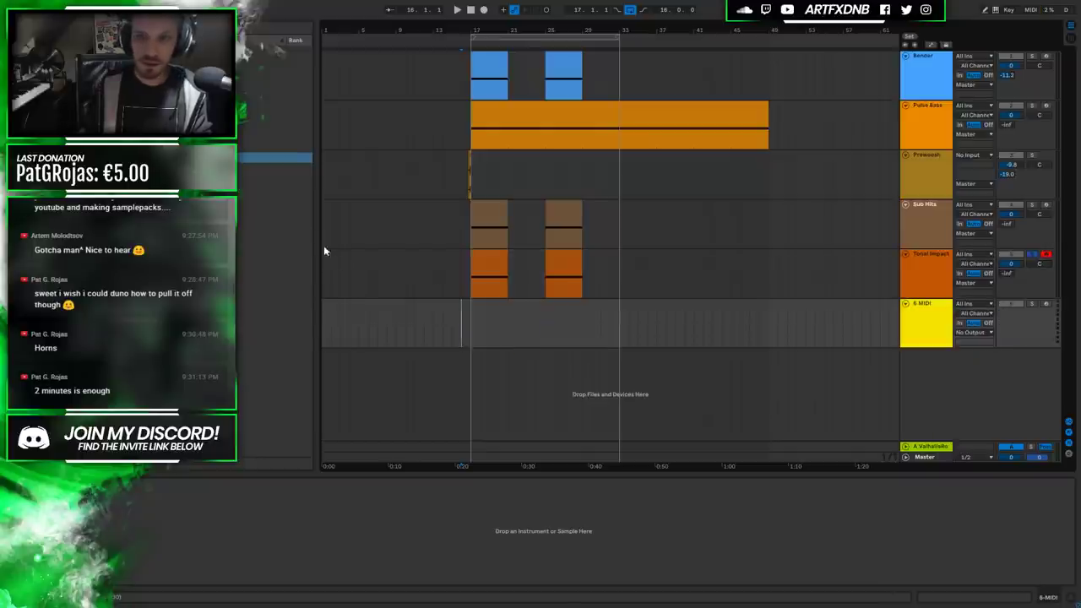
left_click(905, 56, "alt")
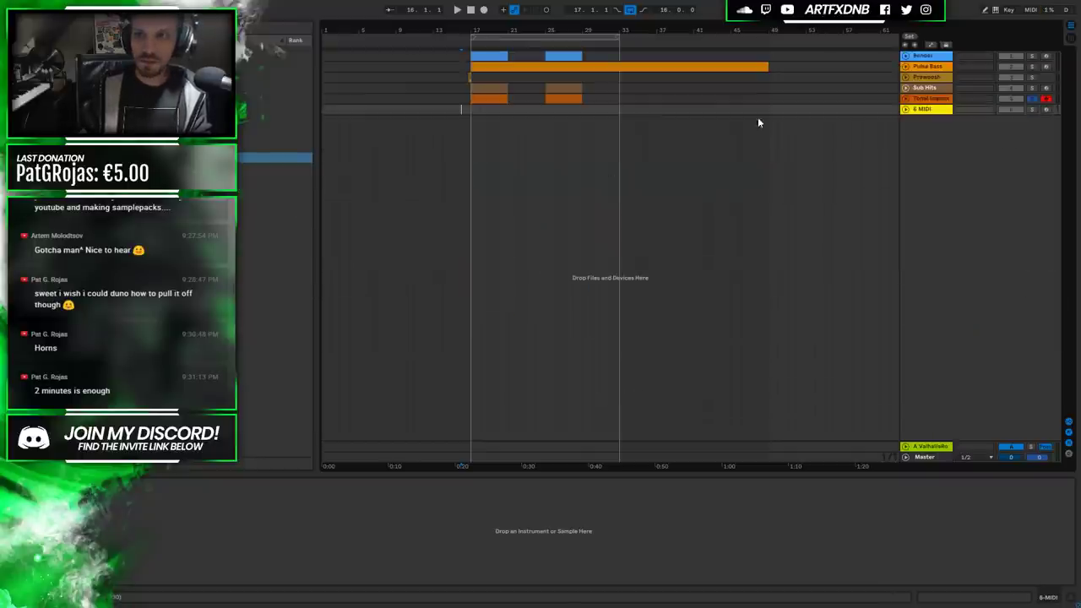
Color the five tracks from Bender to Tonal Impact cyan and assign that track color to their clips.
left_click(929, 56, "shift")
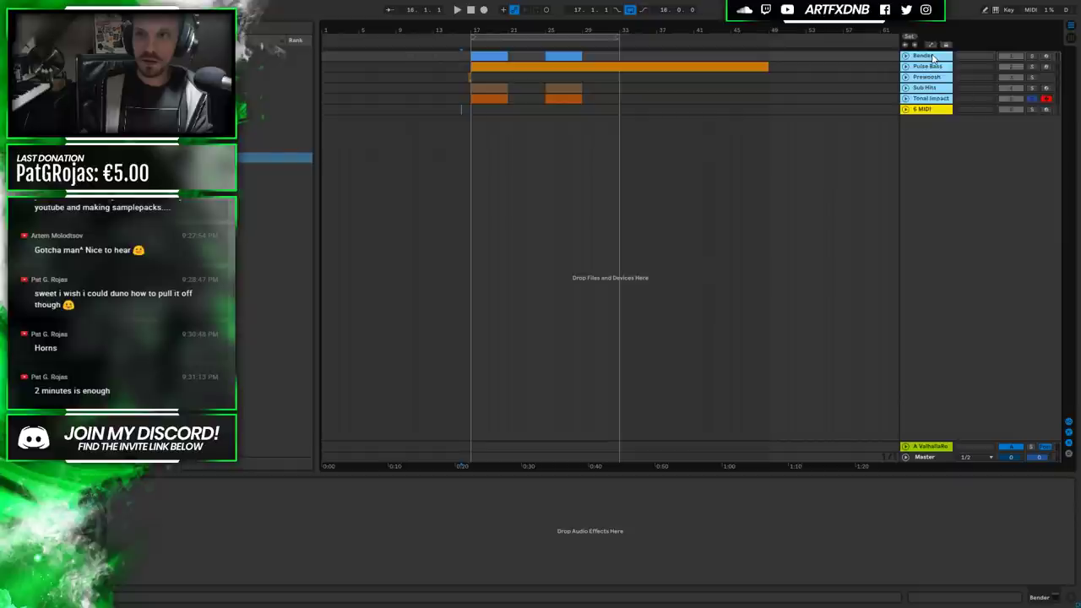
right_click(932, 56)
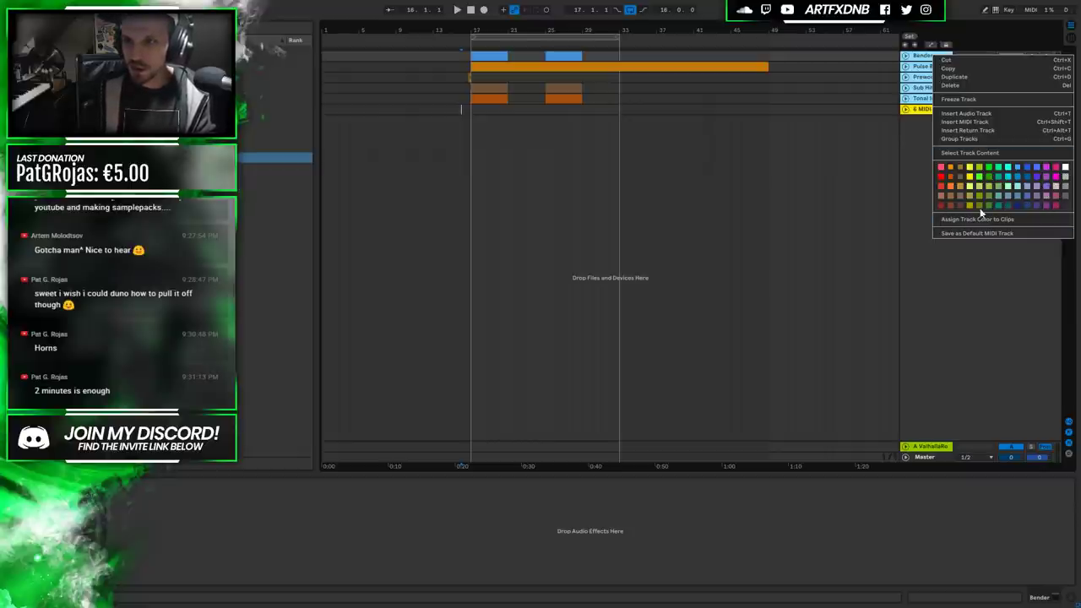
left_click(1026, 181)
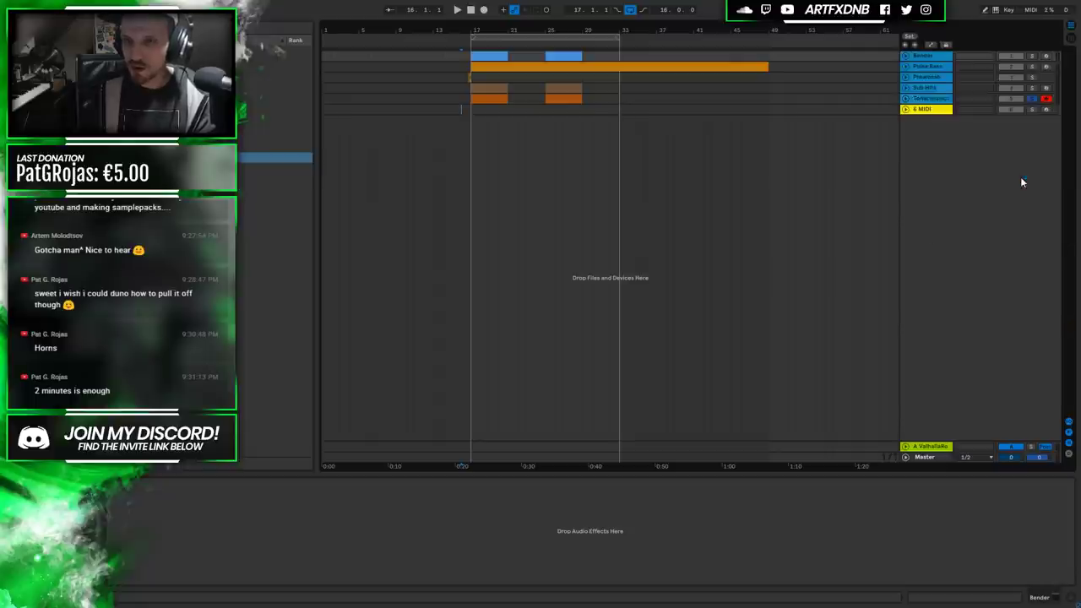
right_click(933, 56)
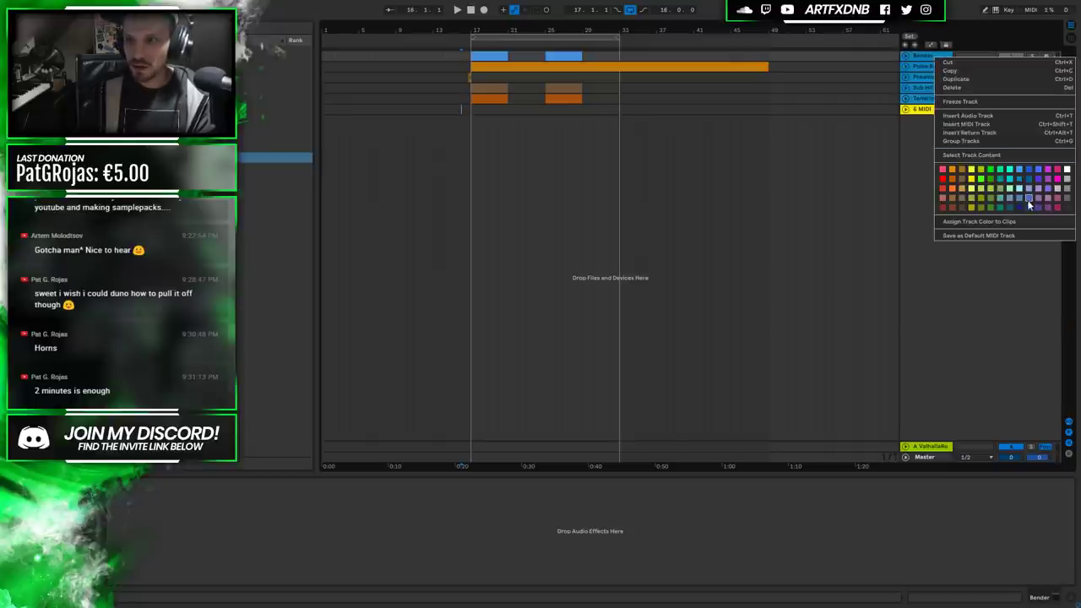
left_click(1012, 184)
right_click(935, 59)
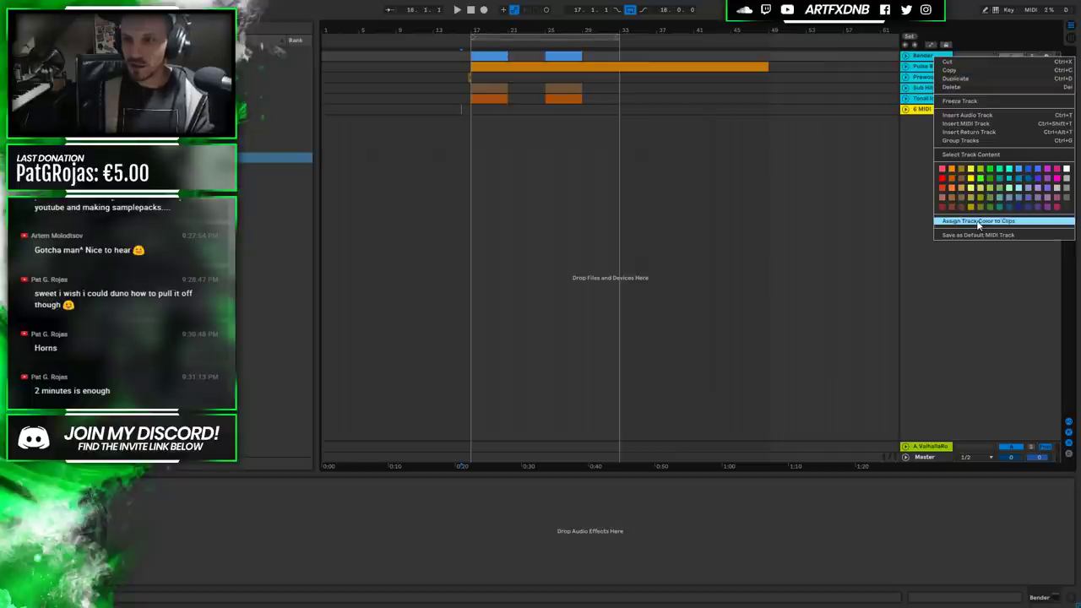
left_click(979, 221)
Color the new MIDI track magenta and assign its track color to its clips.
right_click(931, 109)
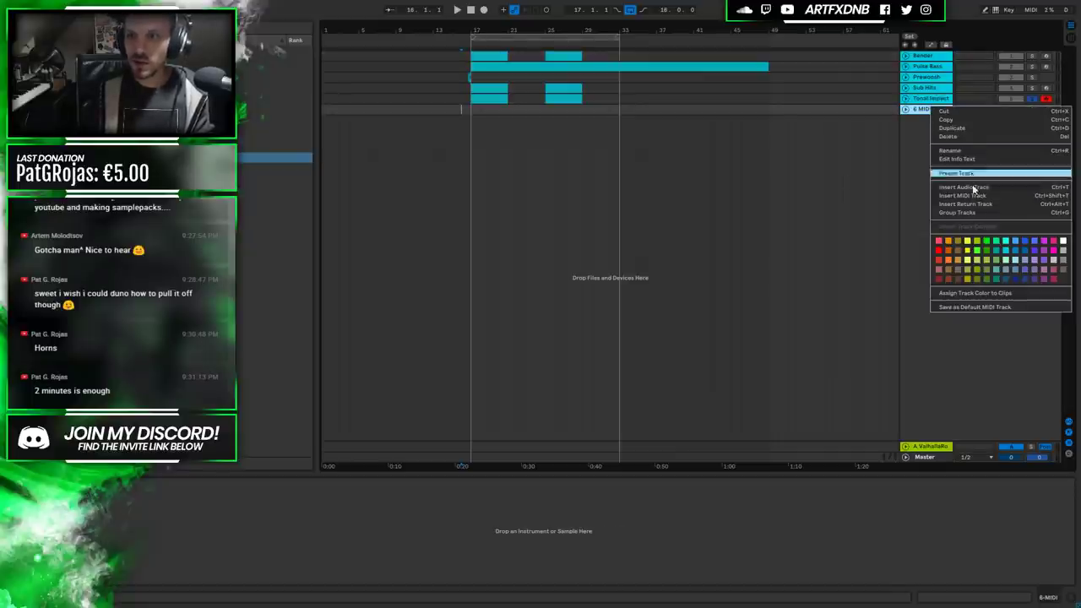
left_click(1053, 256)
right_click(926, 108)
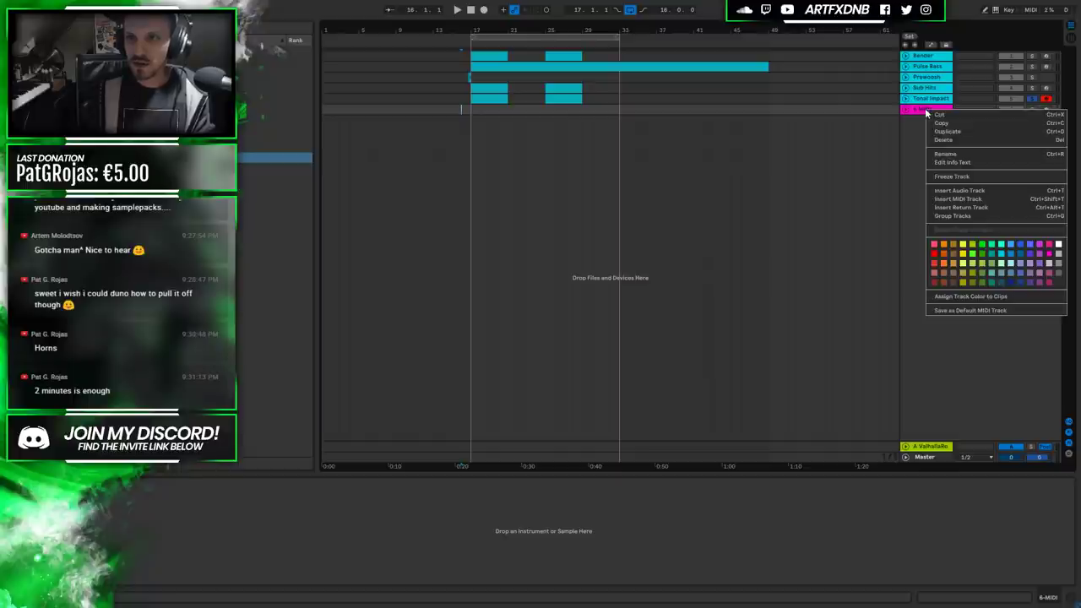
left_click(980, 297)
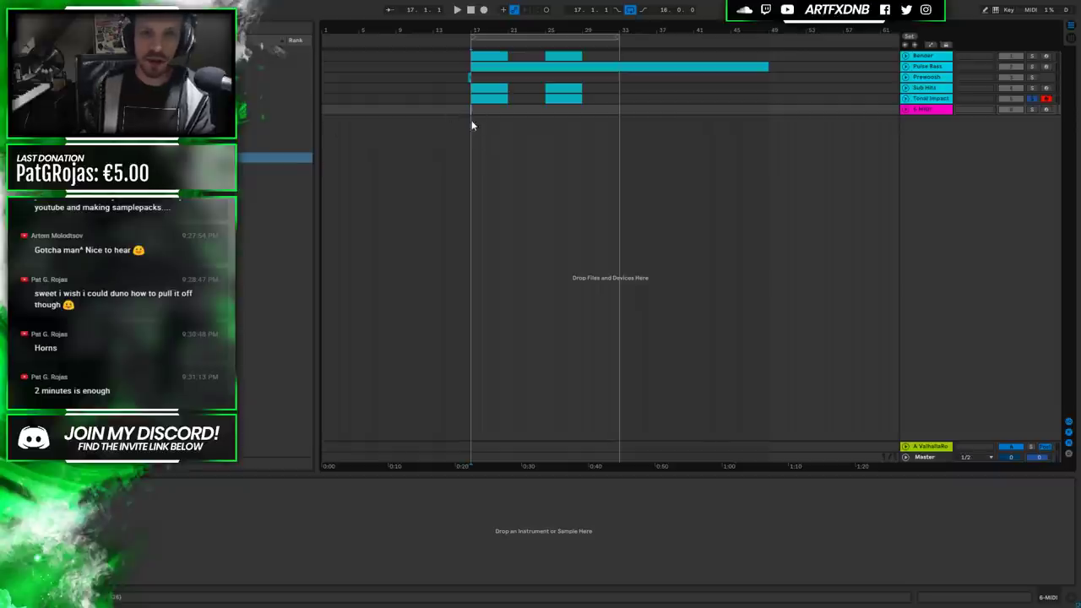
Create an empty 8-bar MIDI clip from bar 17 to bar 25 on the magenta track and enlarge that track.
left_click_drag(473, 108, 544, 113)
key("ctrl+shift+m")
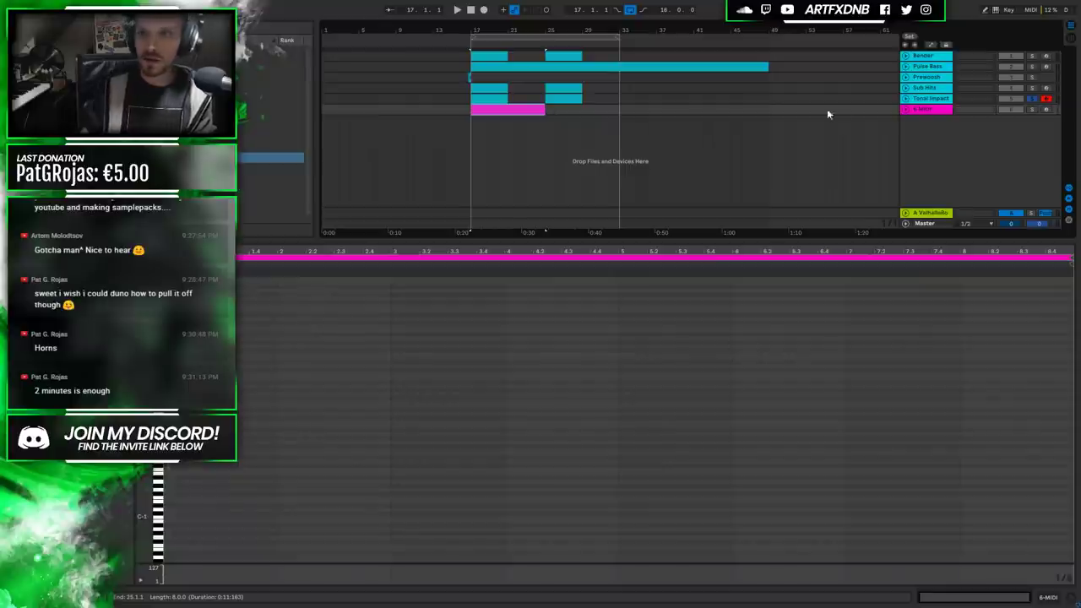
left_click_drag(902, 113, 902, 156)
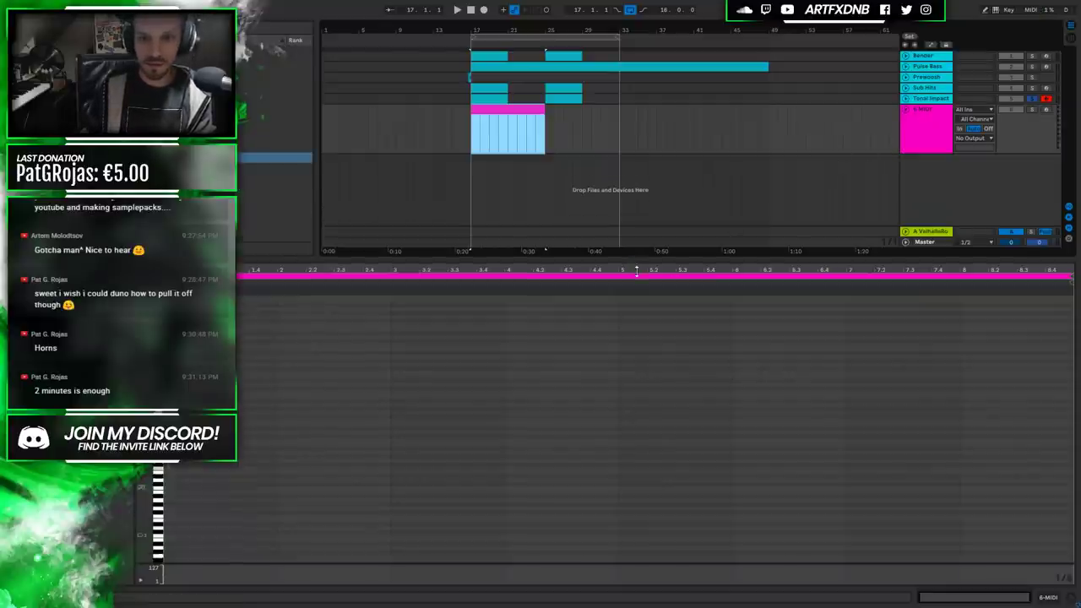
left_click_drag(632, 244, 603, 431)
Load Kontakt 5 on the magenta track and open the 01. Aizerx - Classic Trailers Toolkit - Generator instrument, with Kontakt's browser hidden again.
left_click(560, 144)
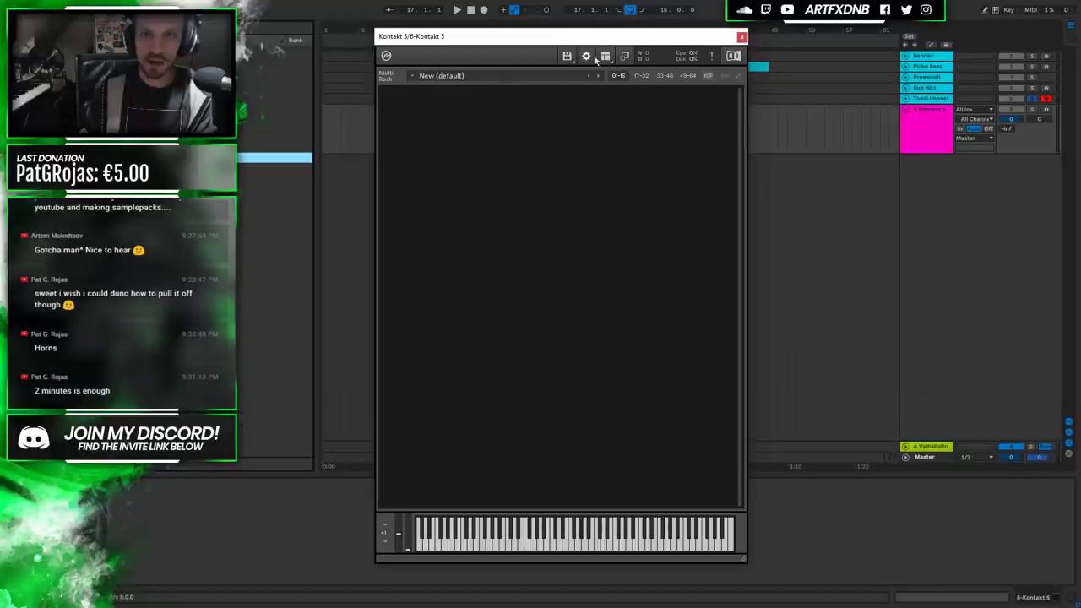
left_click(605, 55)
left_click(612, 73)
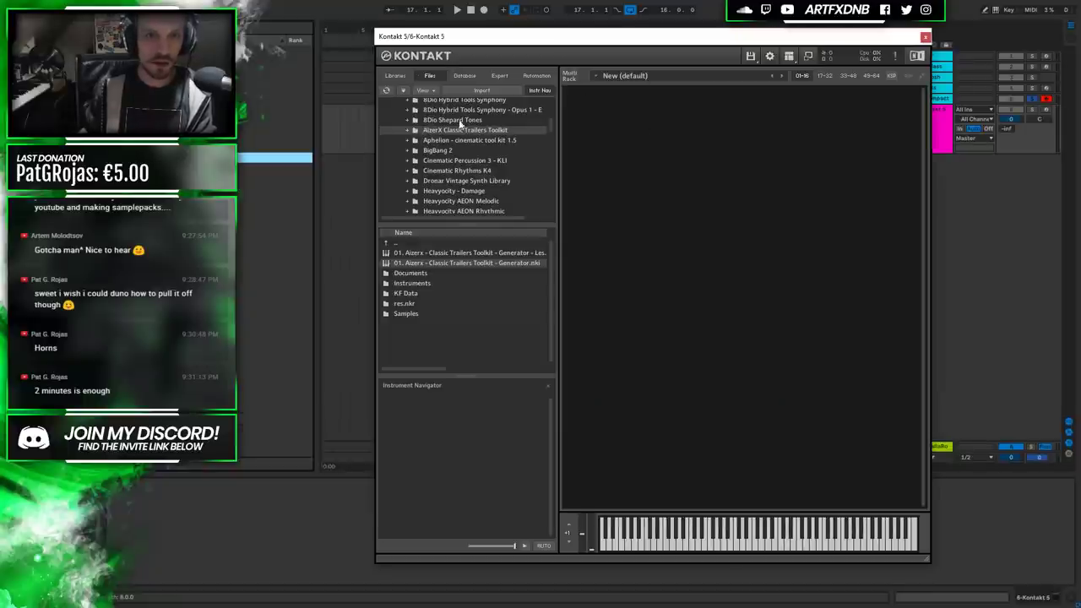
left_click_drag(650, 236, 701, 221)
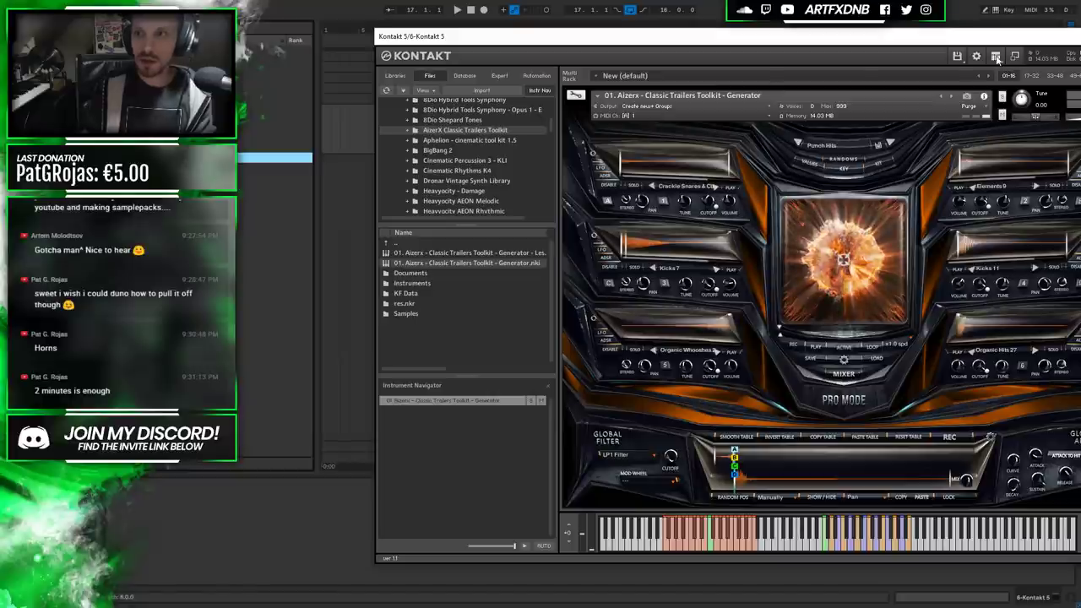
left_click(995, 56)
left_click(1006, 70)
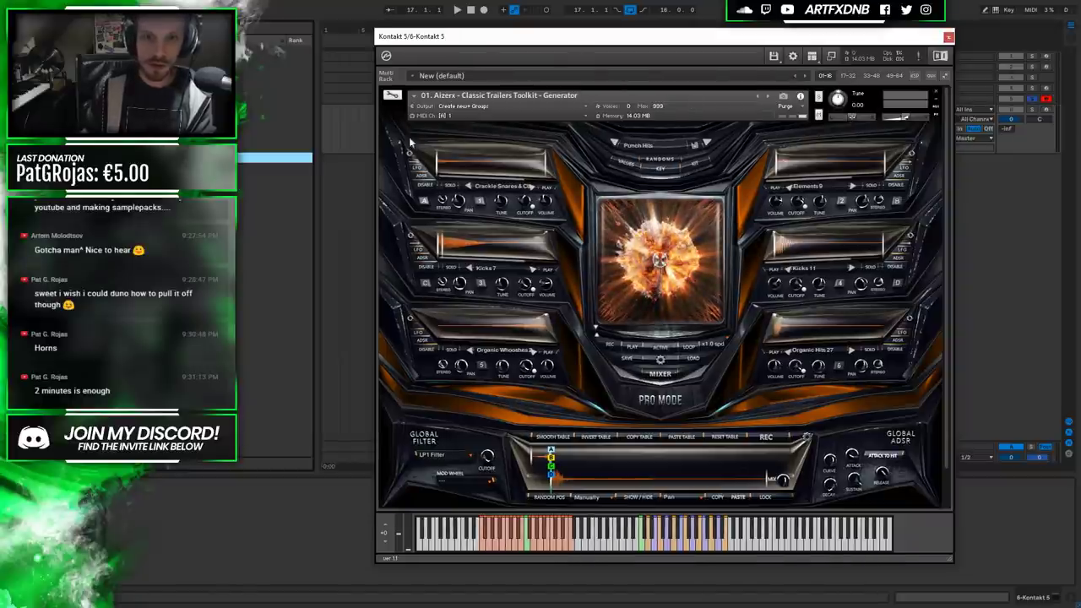
Load the Resonators 1 preset from the Resonators category and arm the magenta Kontakt track for auditioning.
left_click(642, 146)
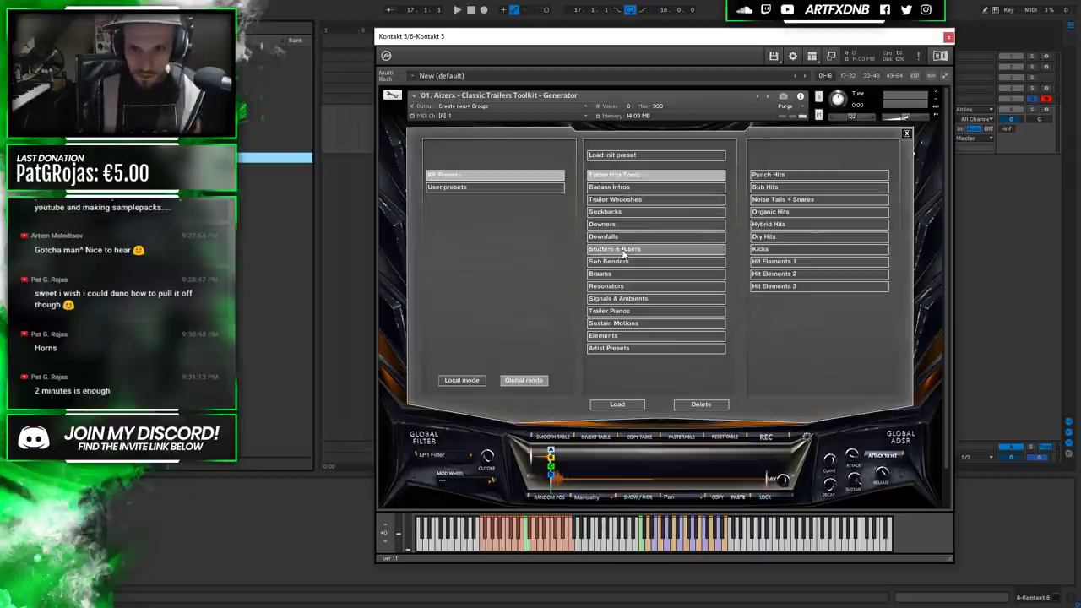
left_click(619, 290)
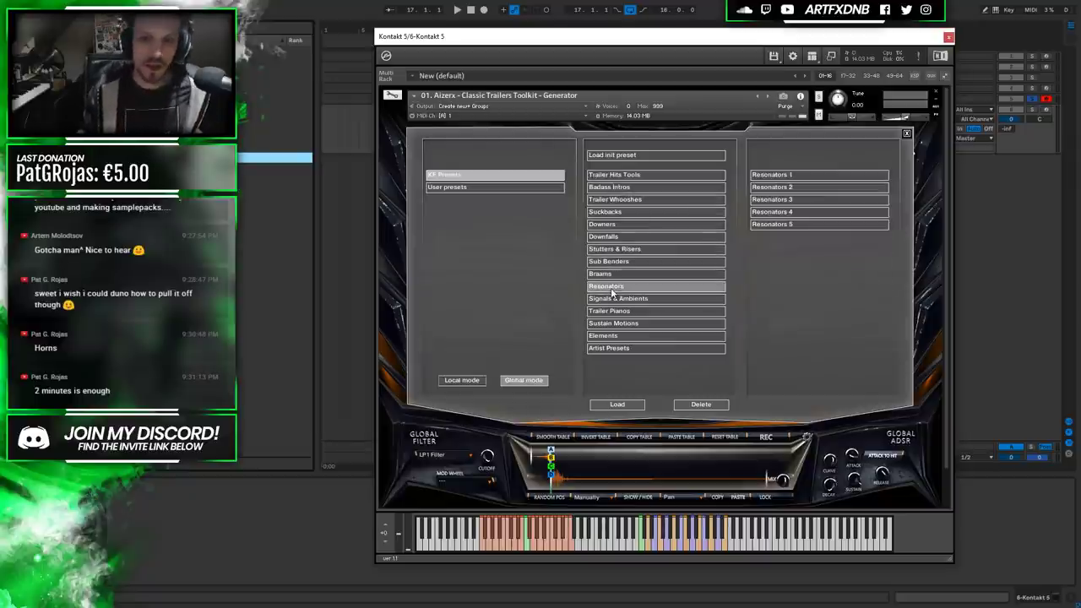
left_click(778, 179)
left_click(617, 405)
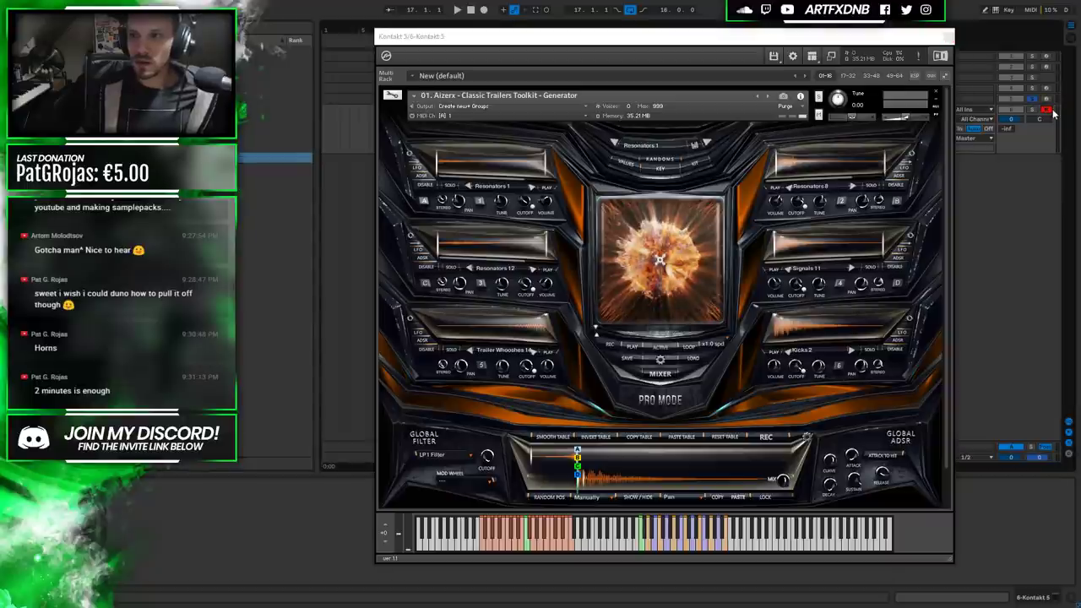
left_click(1044, 111)
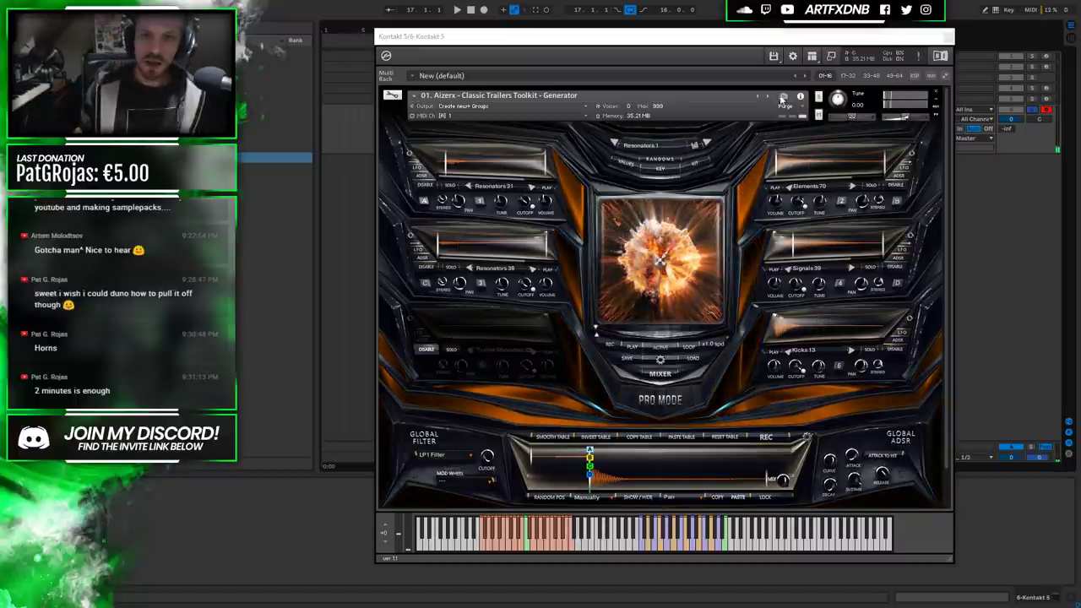
Switch the Generator to the Resonators 2 preset and audition its sample combinations.
left_click(708, 146)
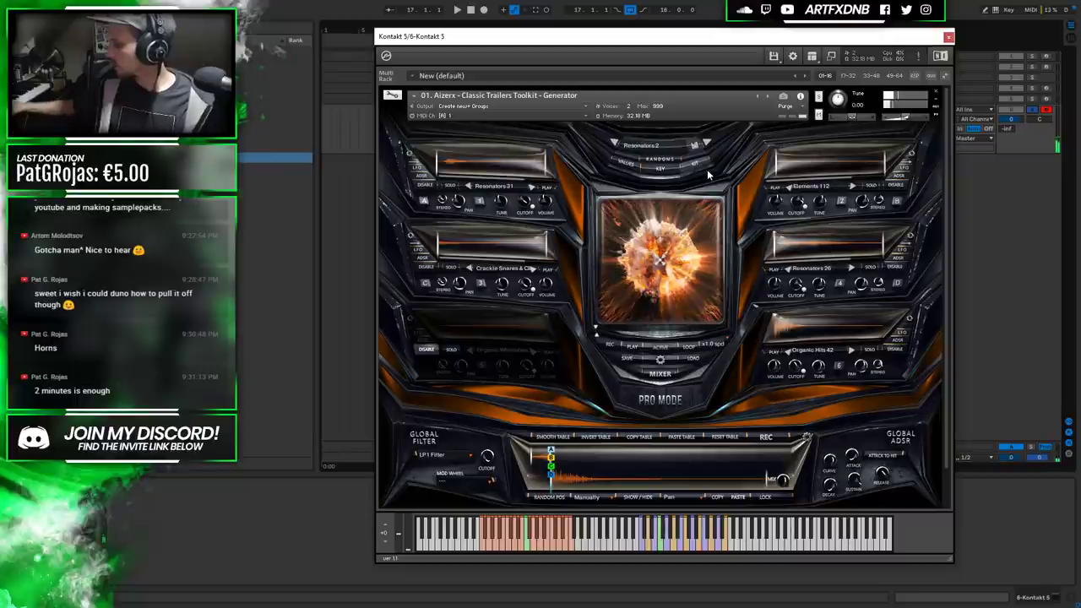
left_click(706, 169)
left_click(707, 168)
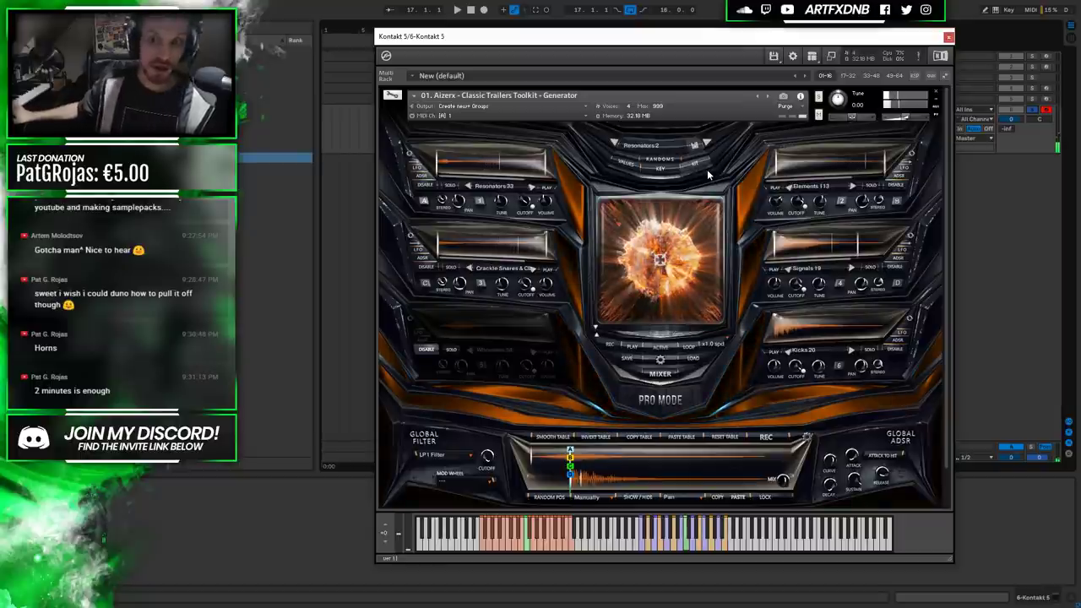
left_click(707, 168)
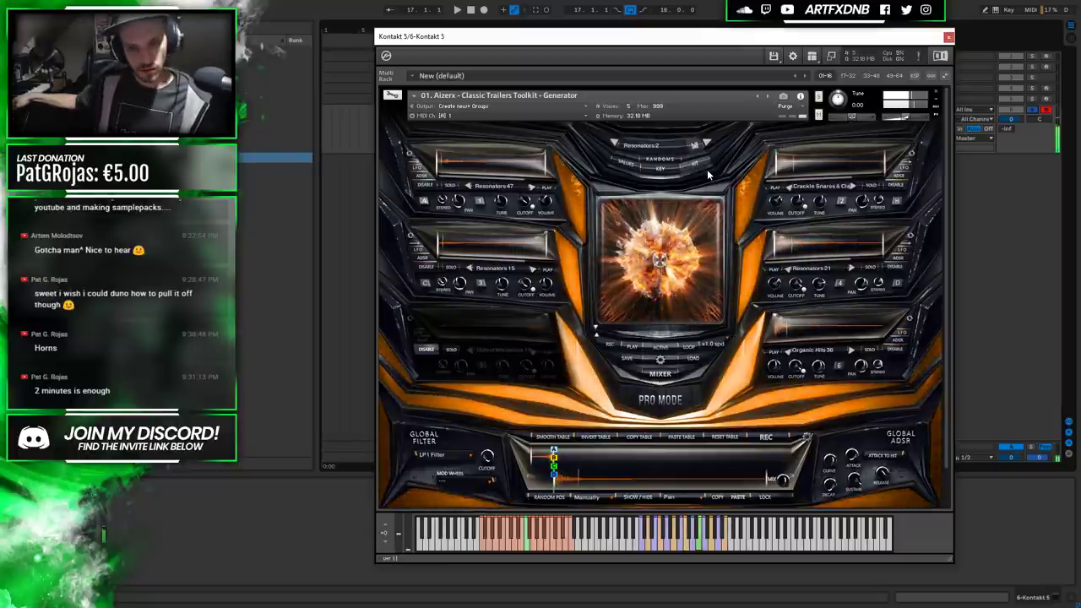
left_click(707, 169)
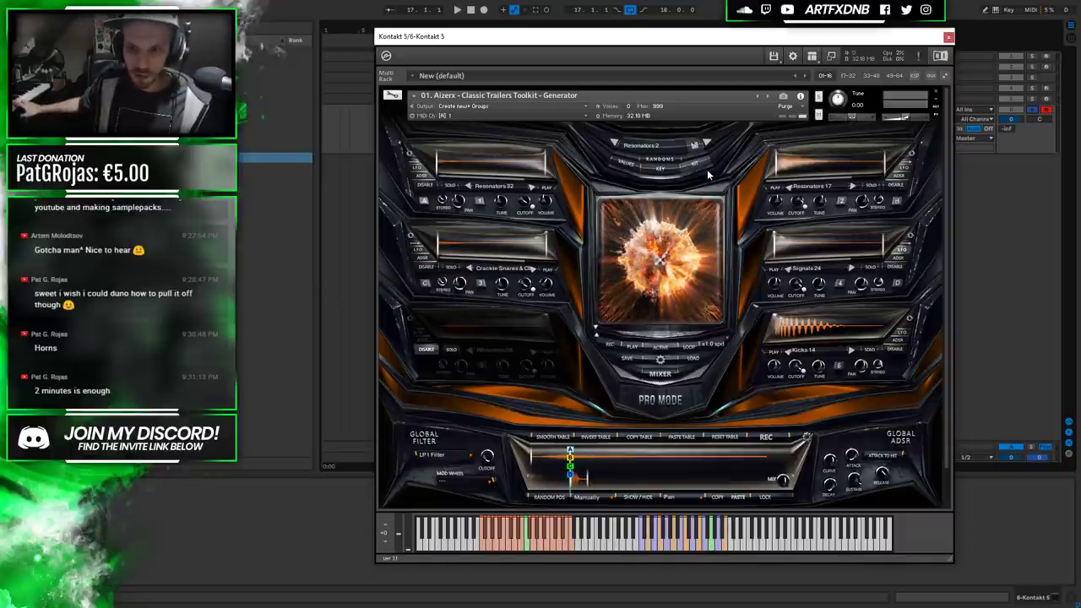
Solo the Resonators 17 and Signals 24 layers in turn, and try toggling the LFO on the Signals 24 layer.
left_click(871, 185)
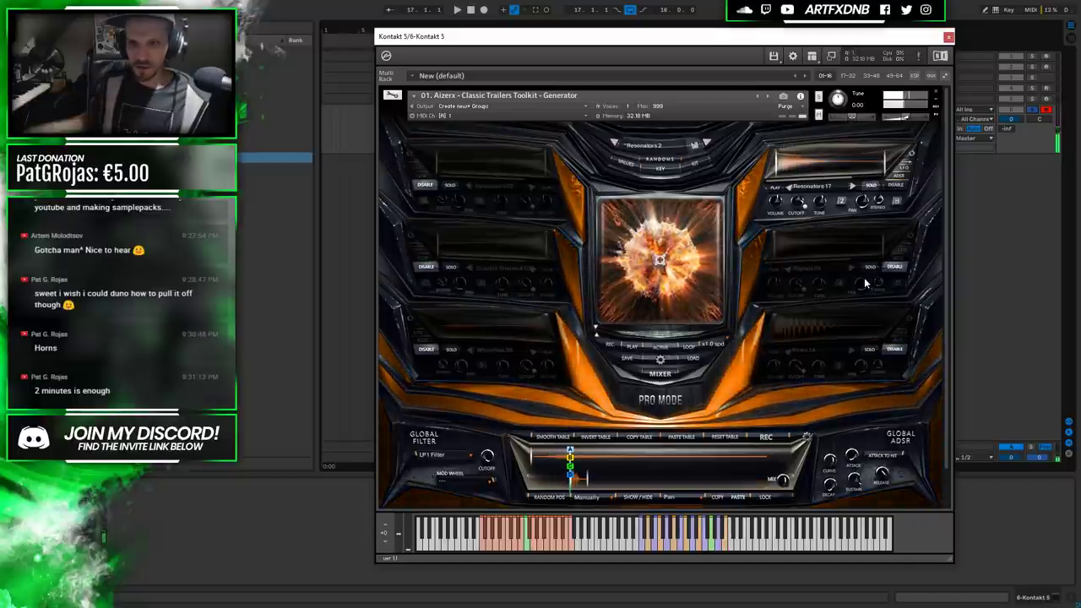
left_click(868, 186)
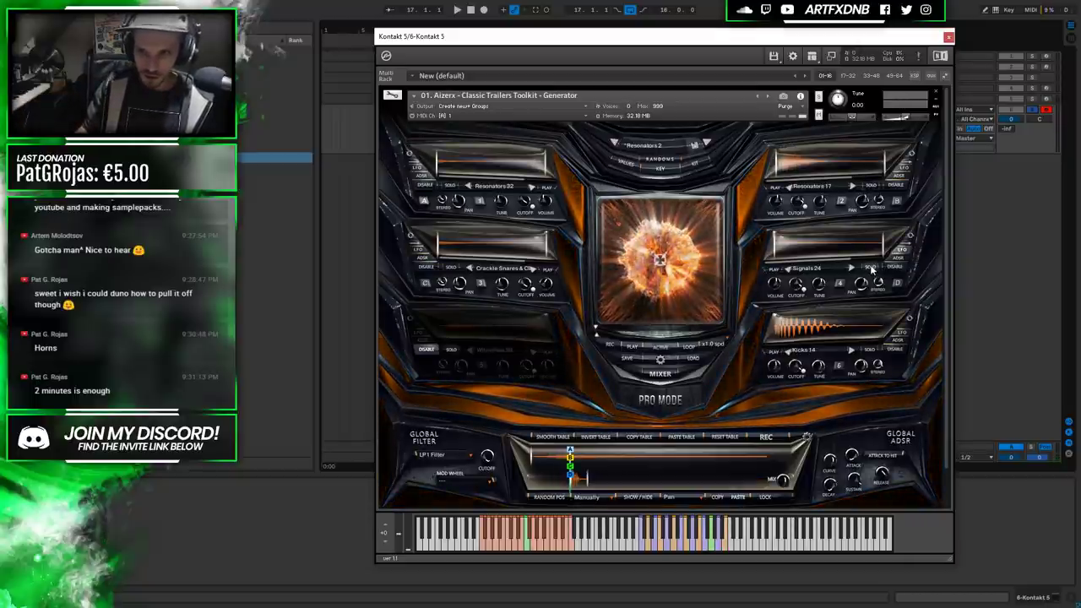
left_click(870, 268)
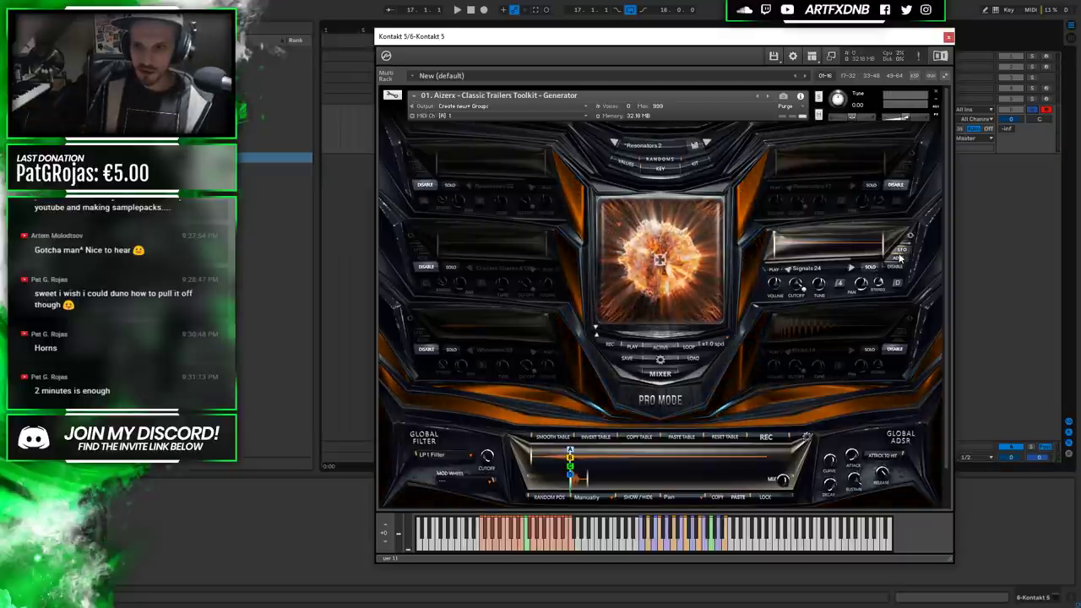
left_click(872, 268)
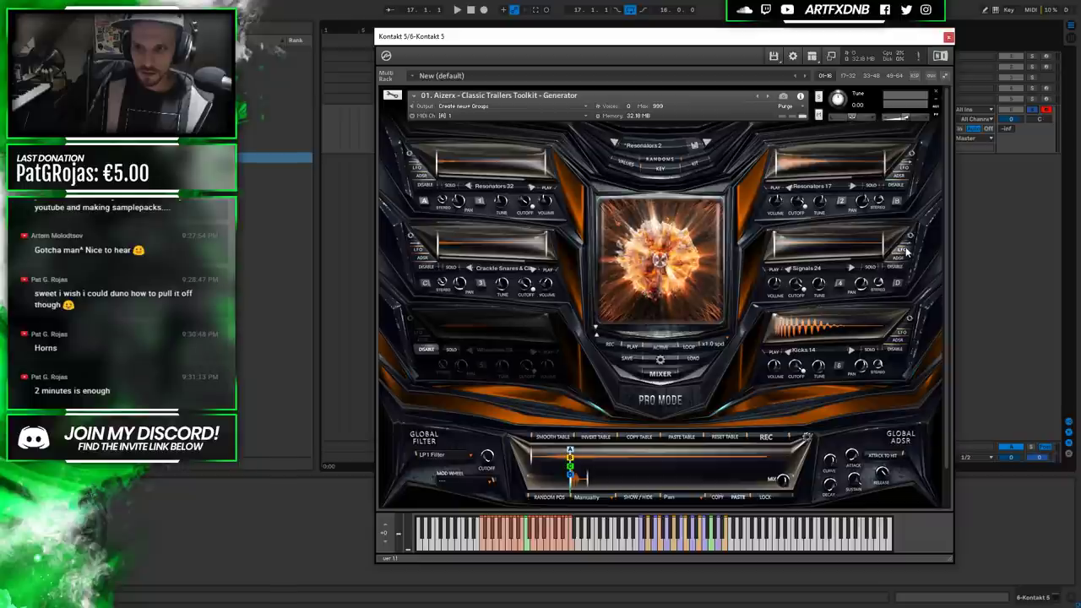
left_click(904, 252)
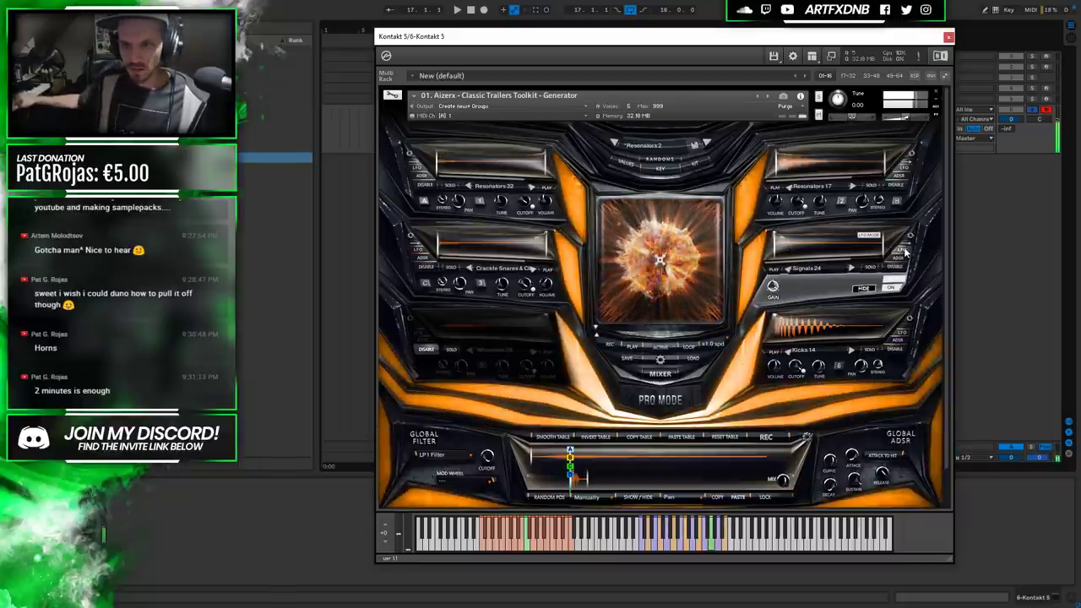
left_click(891, 288)
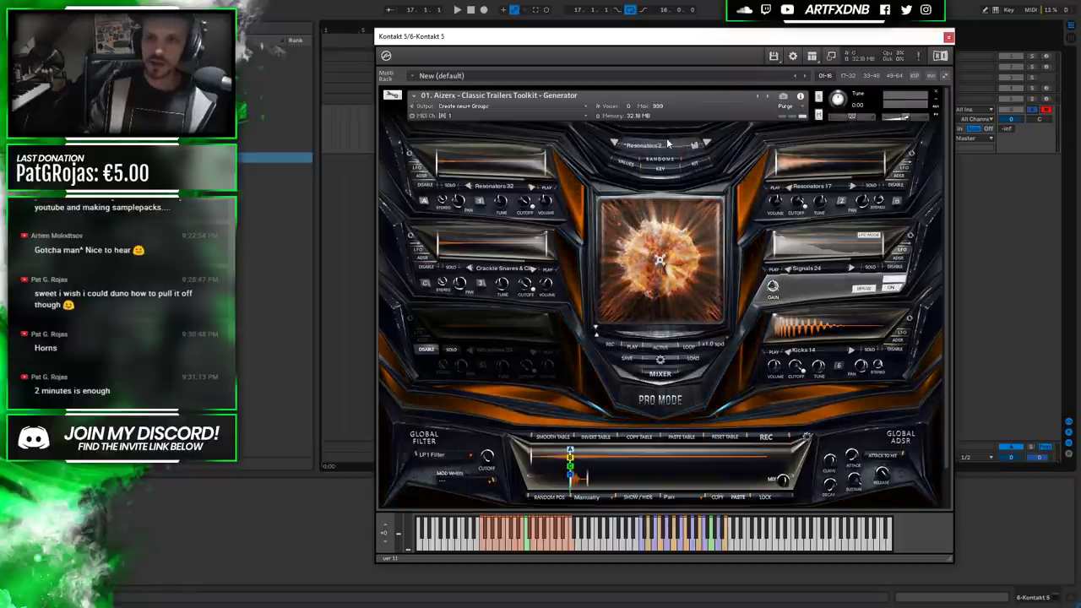
Switch the Generator to the Resonators 3 preset and close the Kontakt window.
left_click(707, 145)
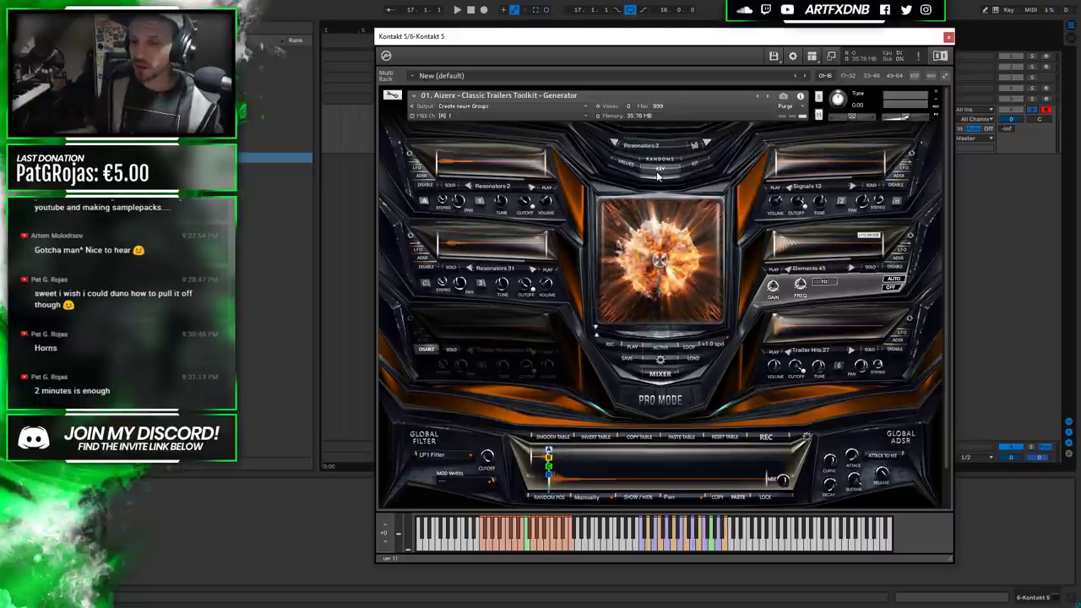
left_click(419, 252)
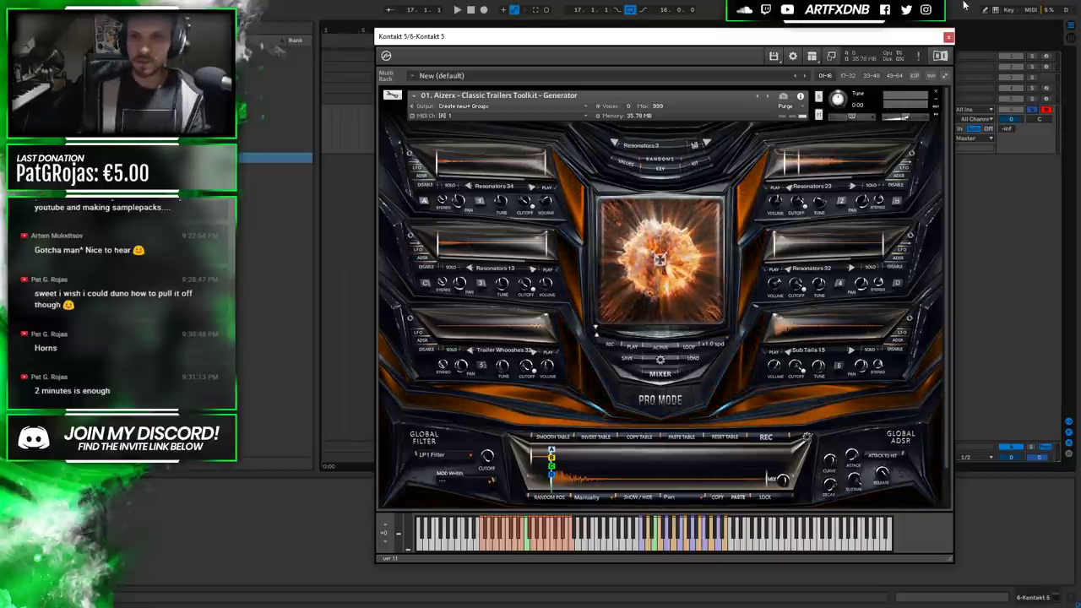
left_click(948, 36)
Open the empty magenta clip and add an E3 note spanning its full eight bars.
double_click(491, 114)
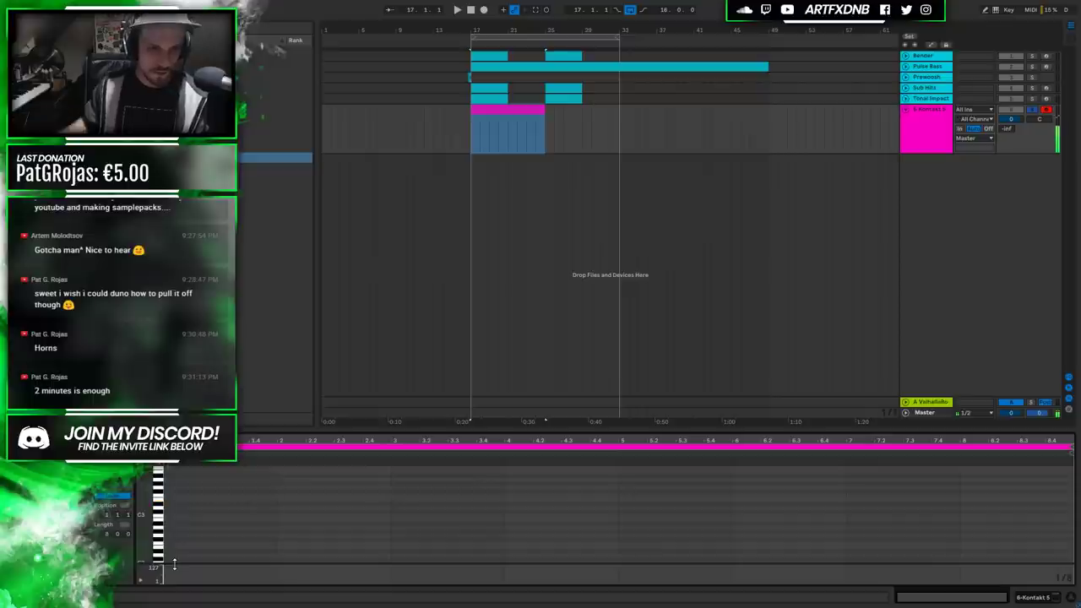
left_click_drag(165, 498, 744, 499)
left_click_drag(819, 448, 1058, 457)
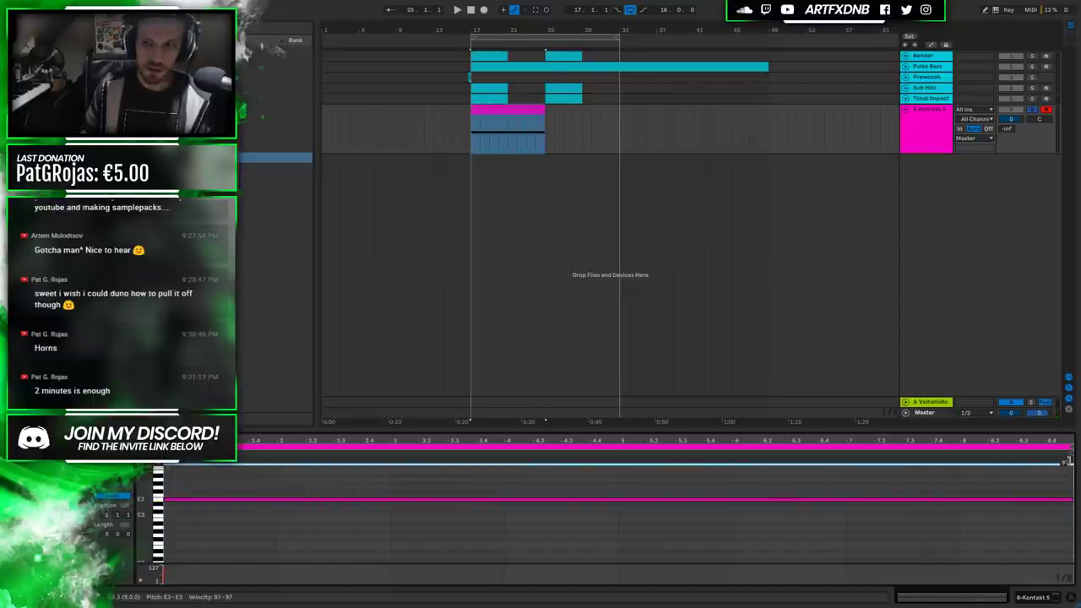
Move the magenta clip one beat earlier so it starts at 16.4, and play the arrangement from there.
left_click(505, 119)
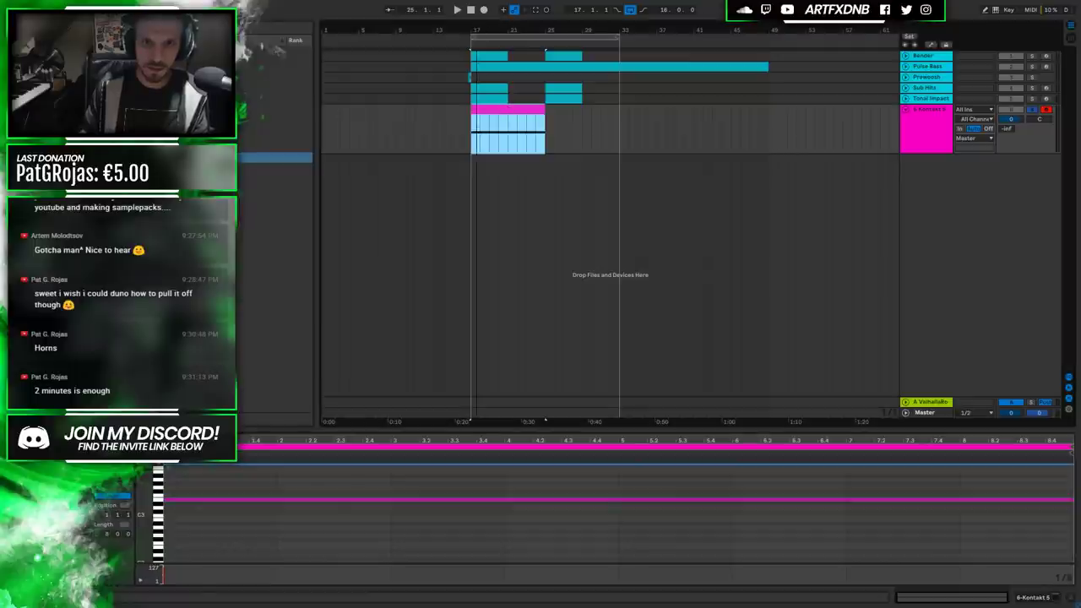
key("z")
left_click_drag(466, 112, 441, 114)
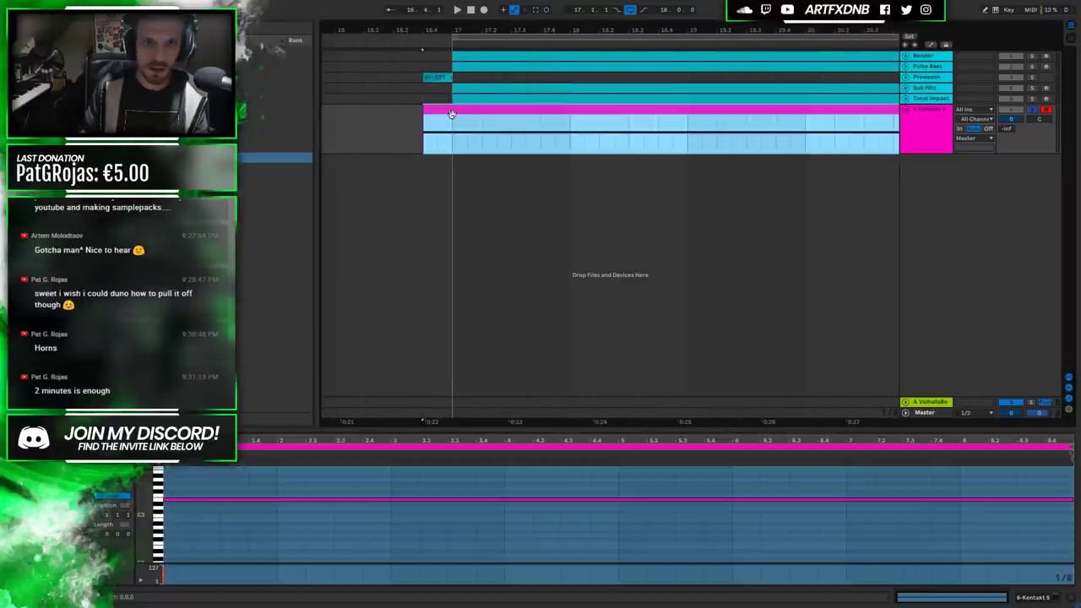
left_click(645, 241)
key("space")
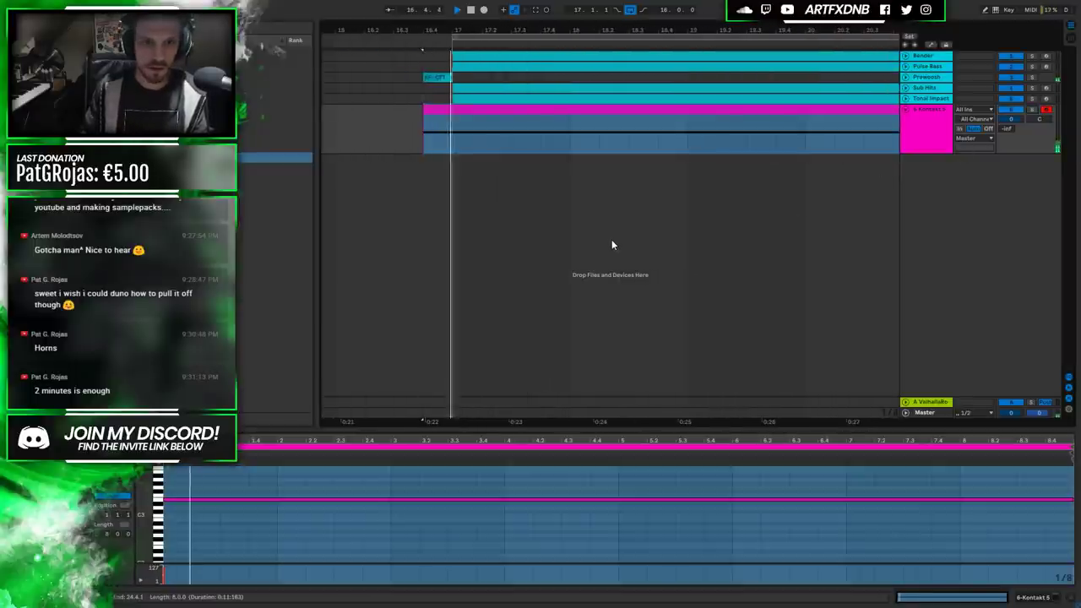
Shift the magenta clip earlier to start halfway between 16.3 and 16.4, and listen to its timing.
left_click_drag(435, 23, 388, 118)
key("space")
key("space")
key("minus")
key("minus")
key("minus")
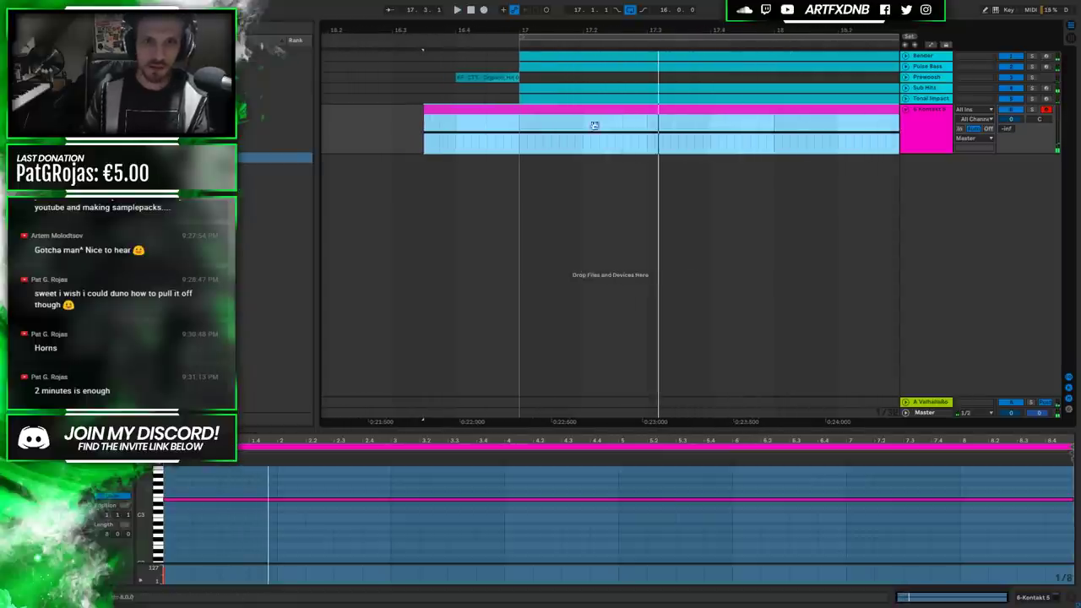
Nudge the magenta clip to start slightly before 16.3.3 and play it against the cyan tracks.
right_click(928, 123)
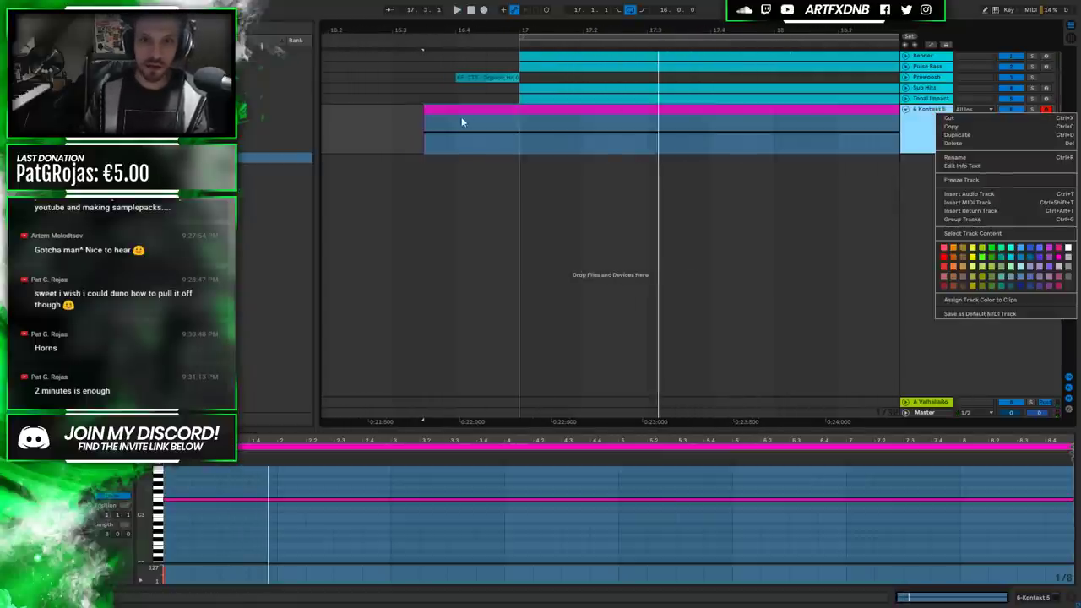
left_click(438, 106)
left_click_drag(456, 26, 475, 26)
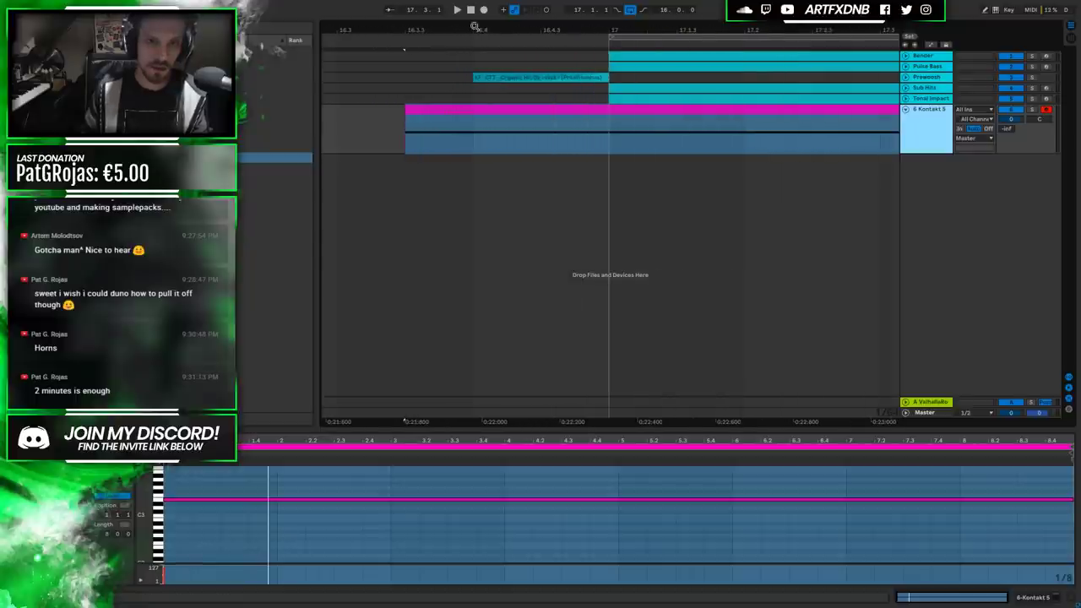
left_click(410, 112)
key("space")
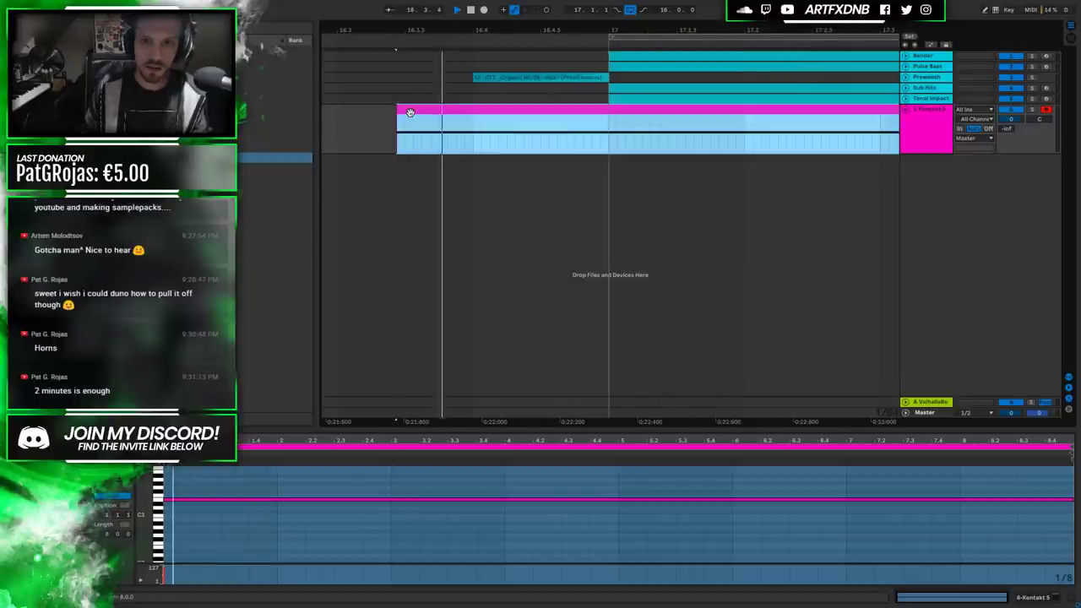
key("space")
Nudge the magenta clip earlier by two more small increments, playing the transition into bar 17 after each.
left_click(414, 112)
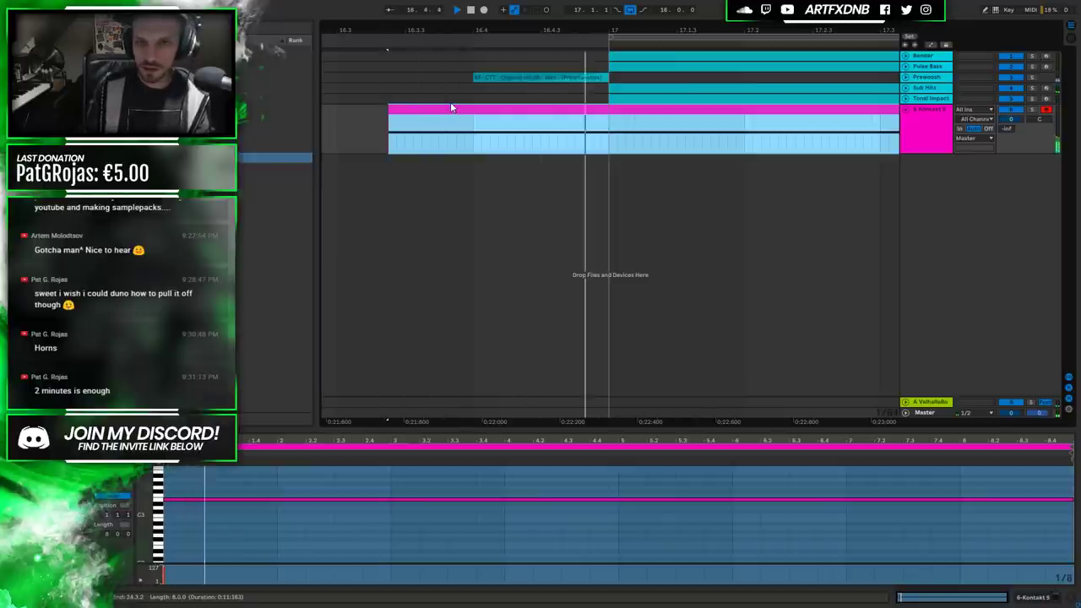
key("space")
left_click(427, 111)
key("space")
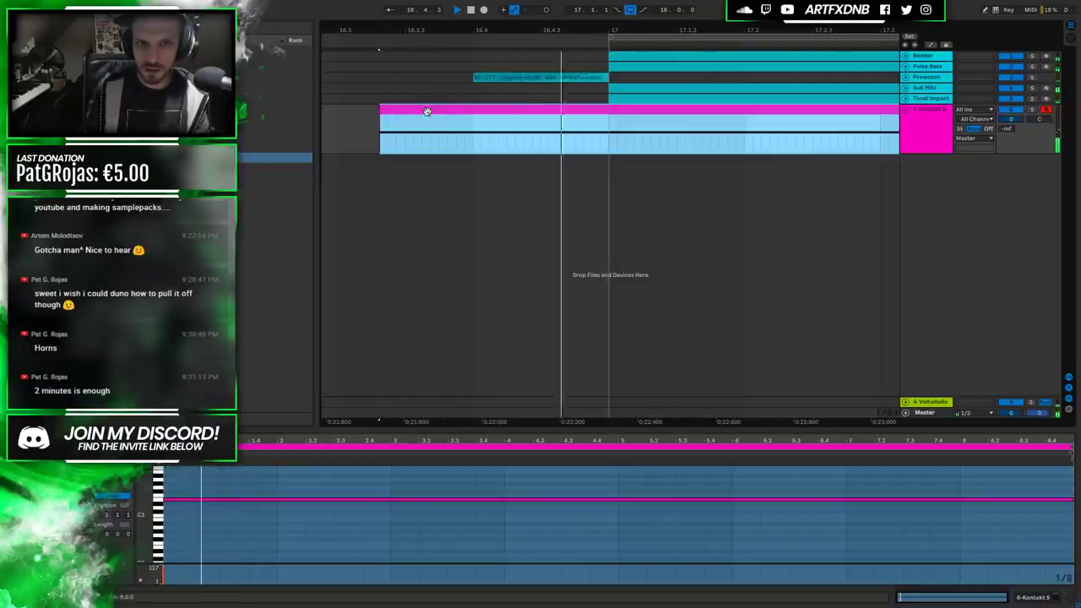
key("space")
Move the start of the magenta clip to 16.3 and play the transition into bar 17.
left_click_drag(427, 111, 384, 110)
key("space")
key("space")
left_click(334, 132)
key("space")
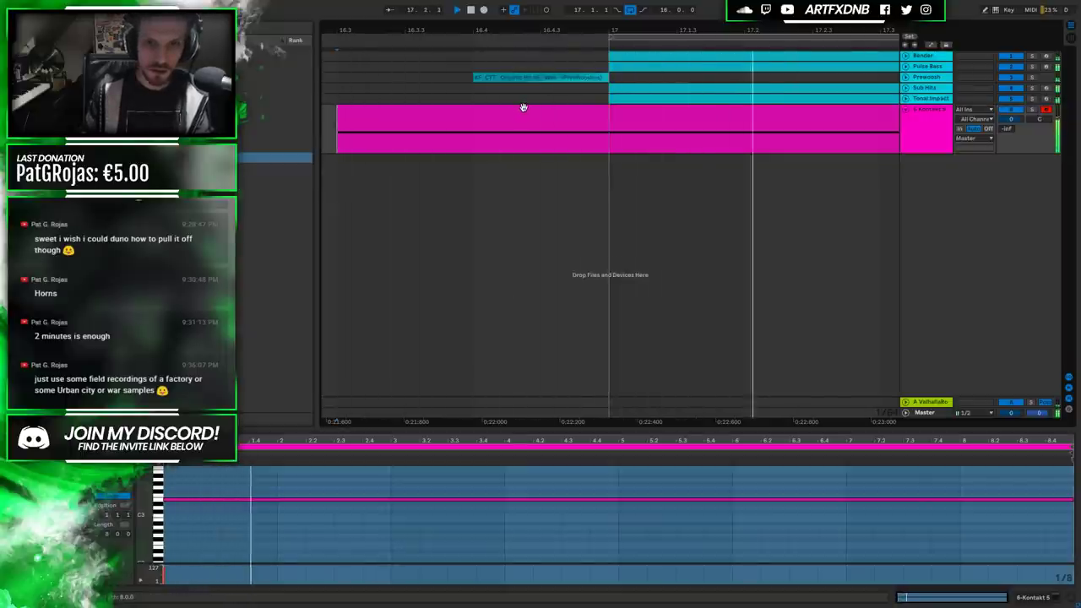
key("space")
Nudge the magenta clip later in two small increments from 16.3, playing from just before its start each time.
left_click(393, 112)
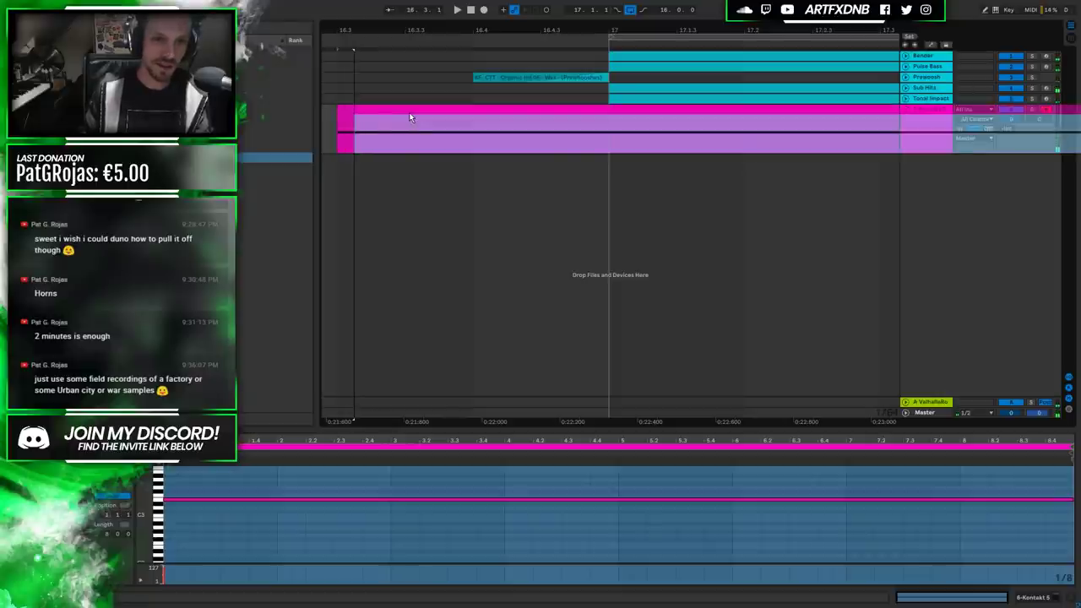
left_click(344, 135)
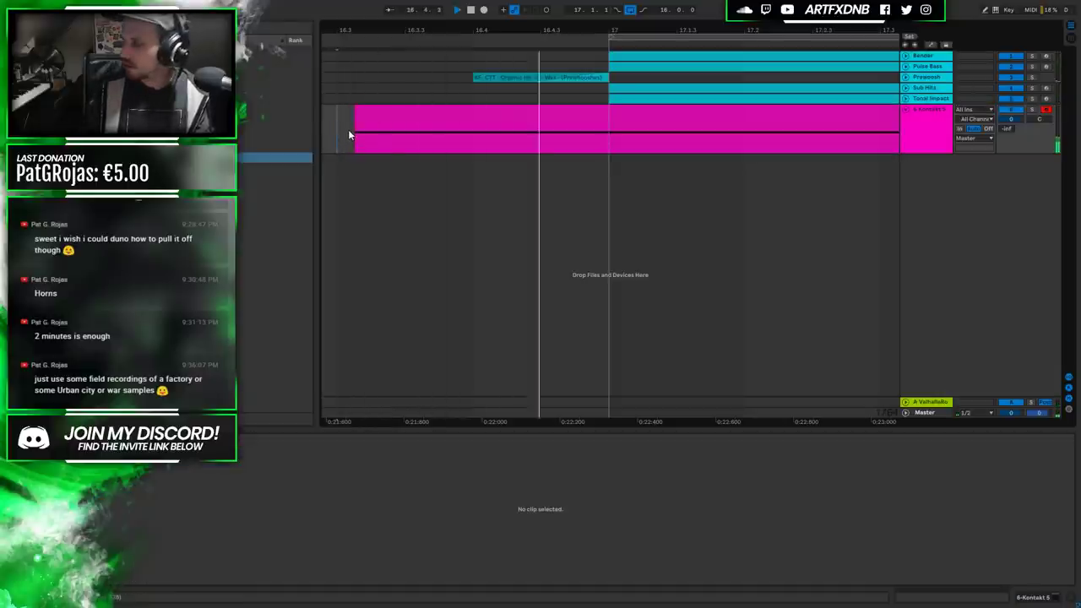
key("space")
left_click(396, 118)
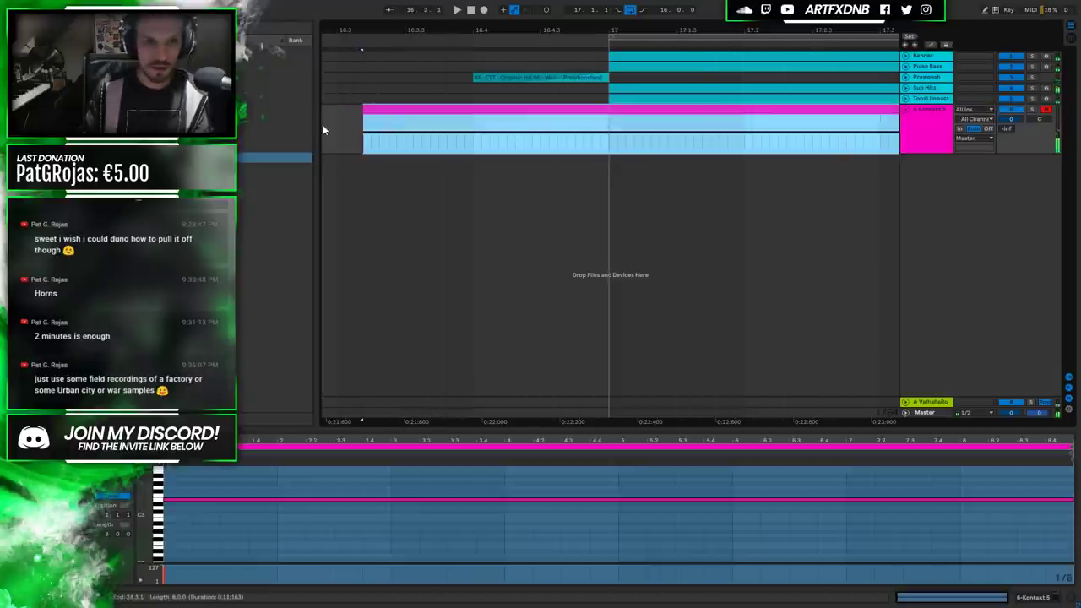
left_click(340, 123)
key("space")
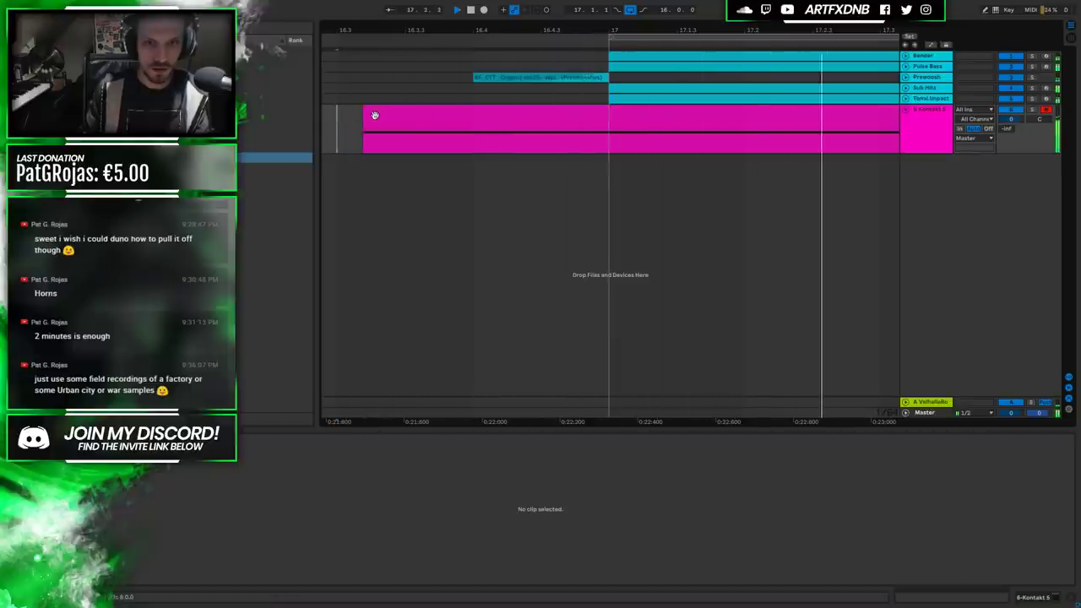
Shift the magenta clip two further small increments toward 16.3.3 and check each position by playback.
left_click(374, 118)
key("space")
key("space")
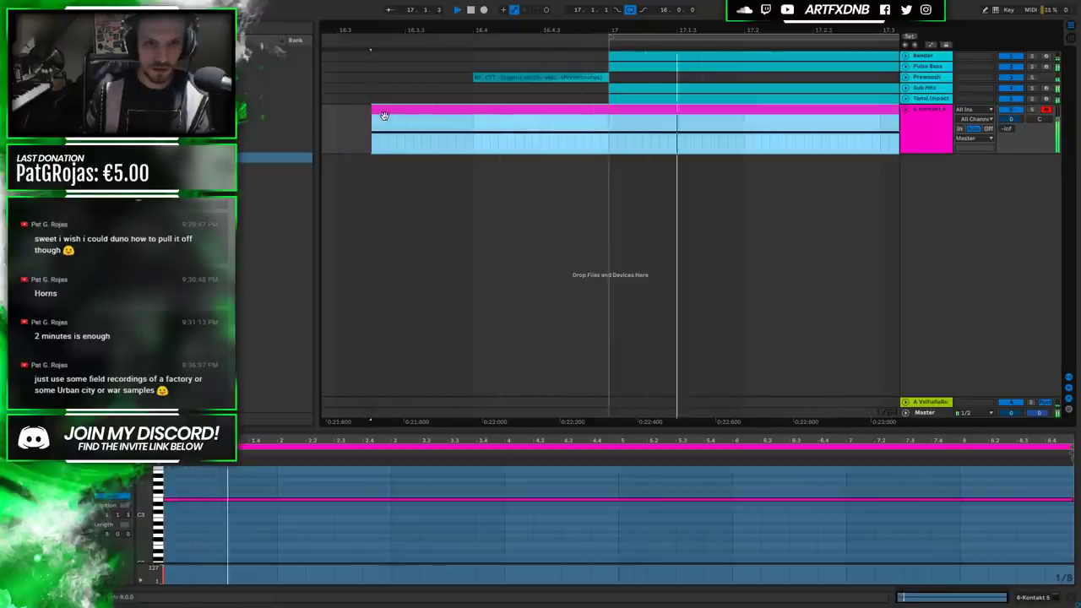
left_click_drag(372, 123, 381, 118)
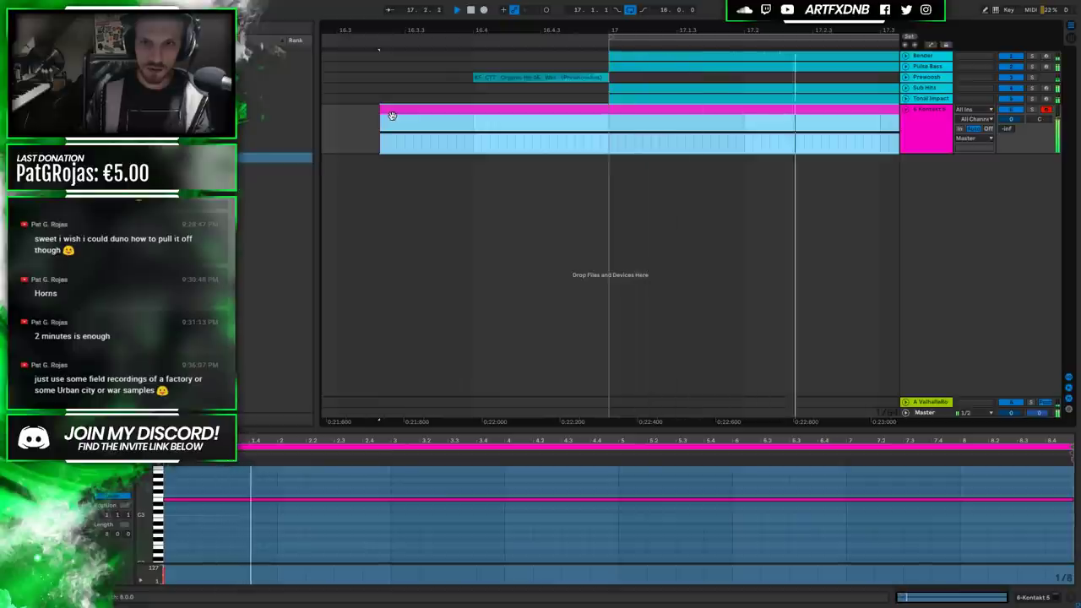
key("space")
Fine-tune the magenta clip's start to just before 16.3.3 and play it back to check the timing.
left_click_drag(393, 114, 397, 115)
key("space")
key("space")
left_click_drag(393, 116, 403, 119)
key("space")
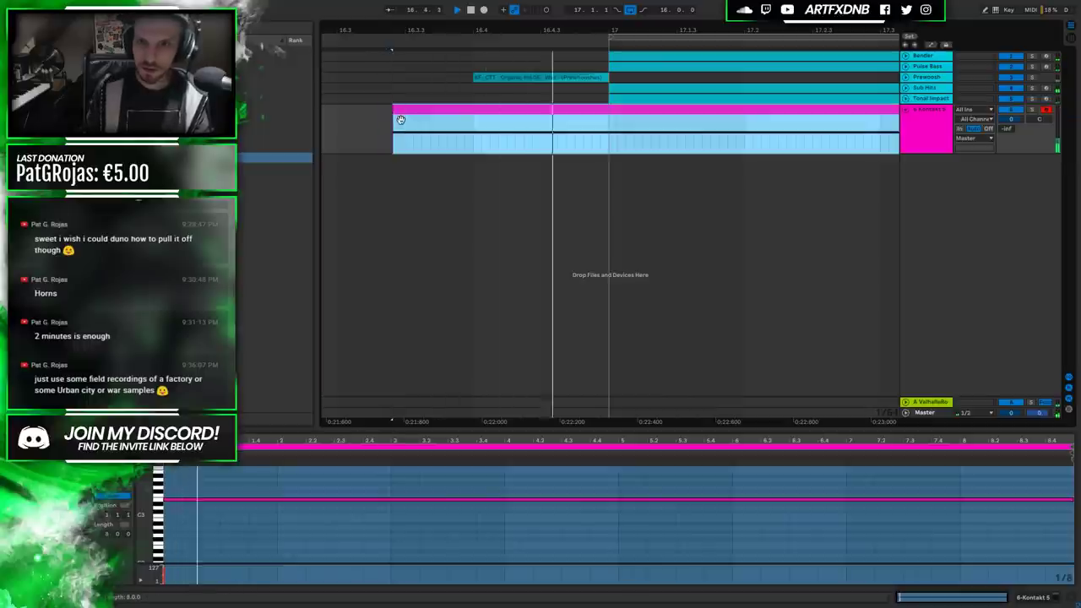
Freeze the Kontakt 5 track and flatten it to audio.
right_click(910, 127)
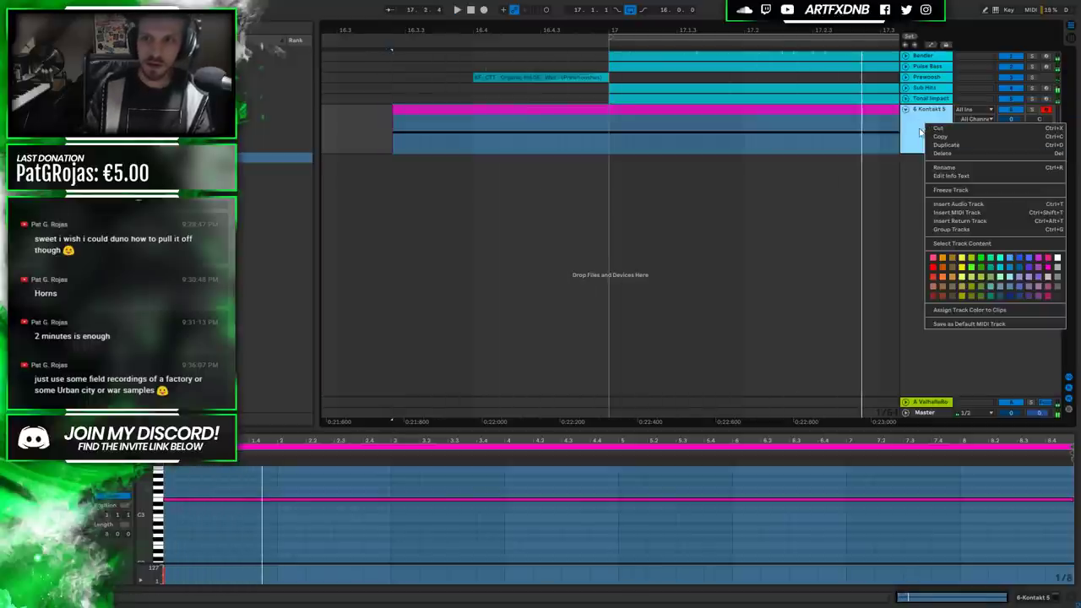
left_click(938, 191)
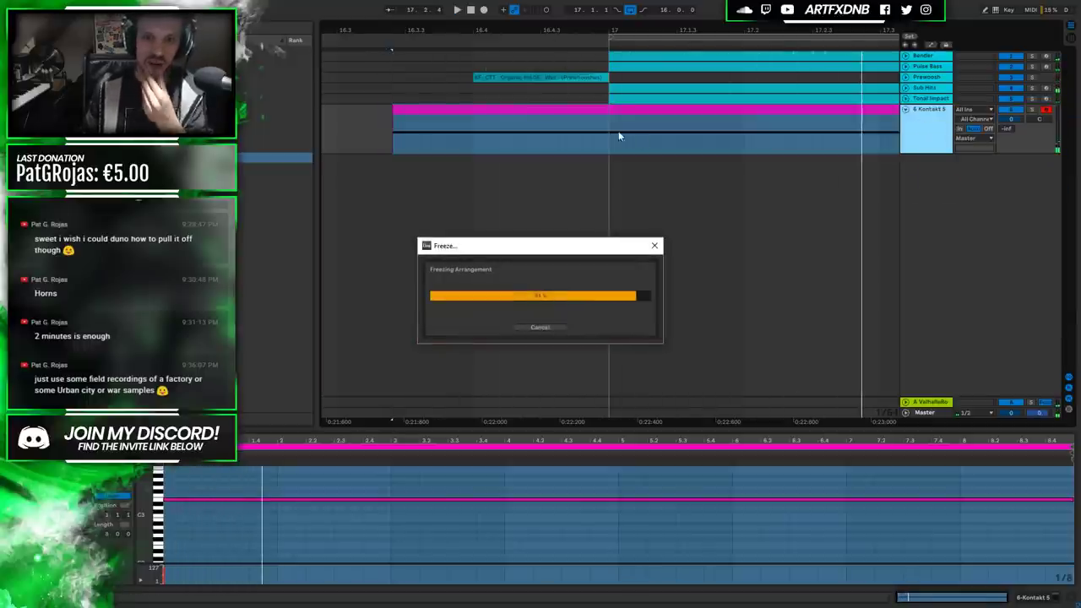
right_click(920, 133)
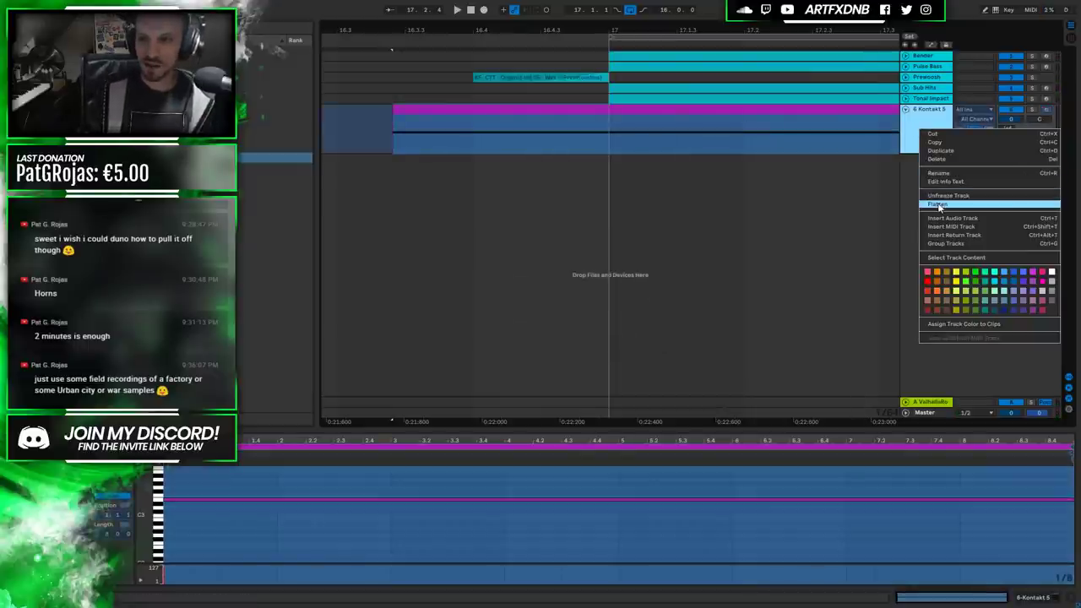
left_click(938, 205)
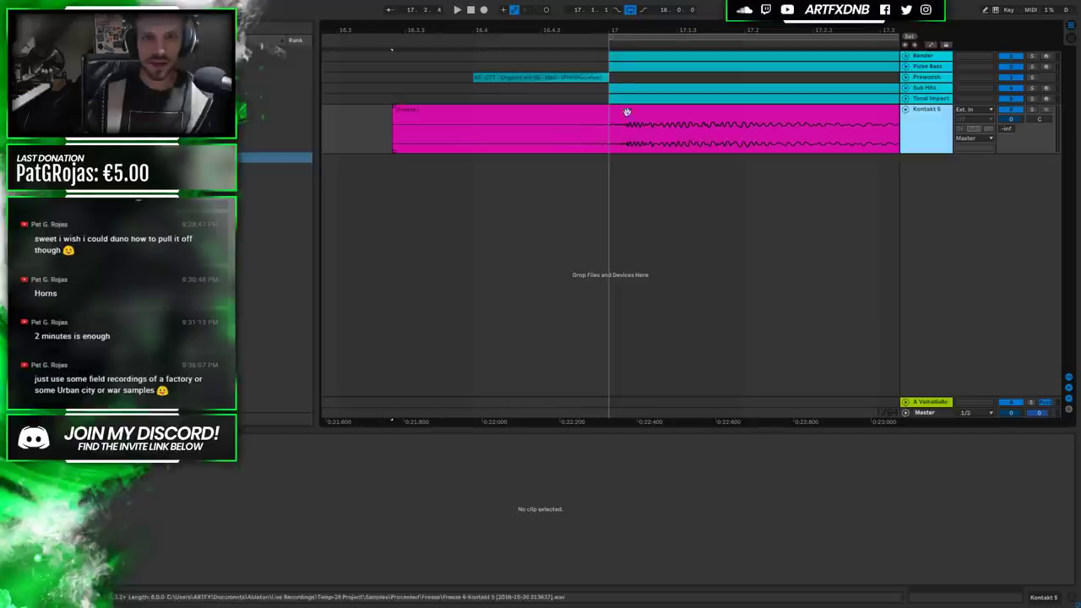
Nudge the flattened clip on the Kontakt 5 track slightly earlier to line its waveform onset up with the hits at bar 17.
left_click_drag(610, 26, 507, 54)
left_click(516, 113)
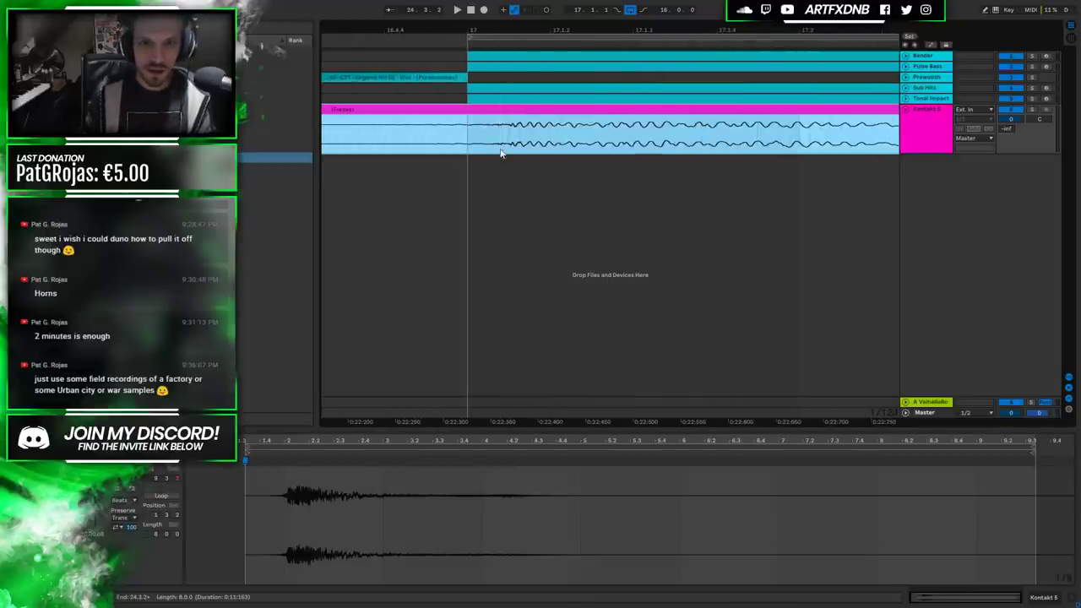
mouse_move(507, 113)
left_mouse_down()
mouse_move(521, 119)
mouse_move(487, 123)
left_mouse_up()
left_click_drag(477, 29, 689, 113)
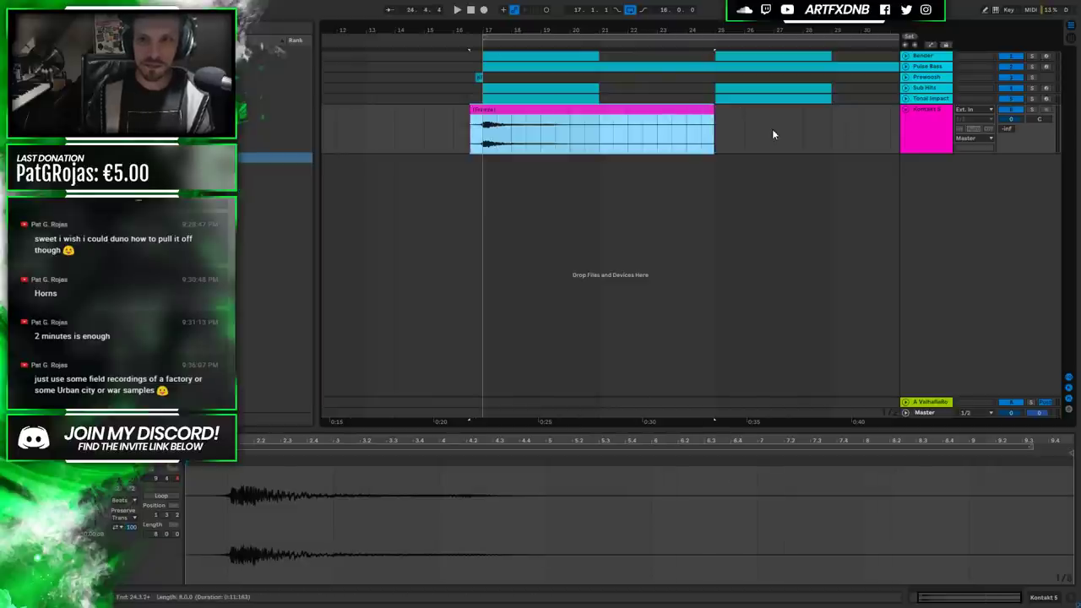
Play the flattened clip together with the hits from the clip's start into bar 20.
left_click(772, 129)
key("space")
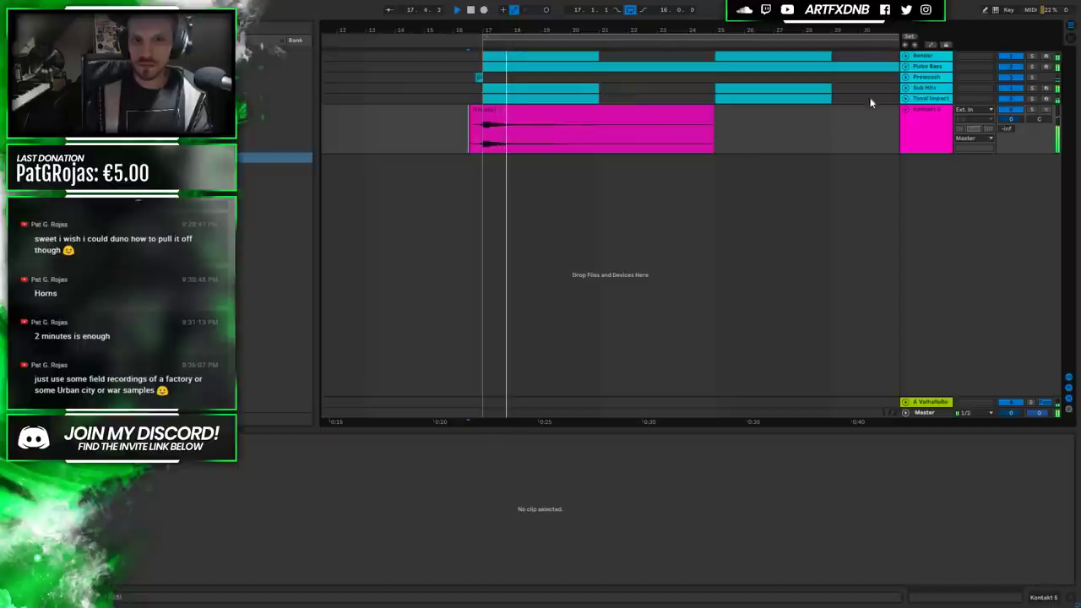
left_click(654, 117)
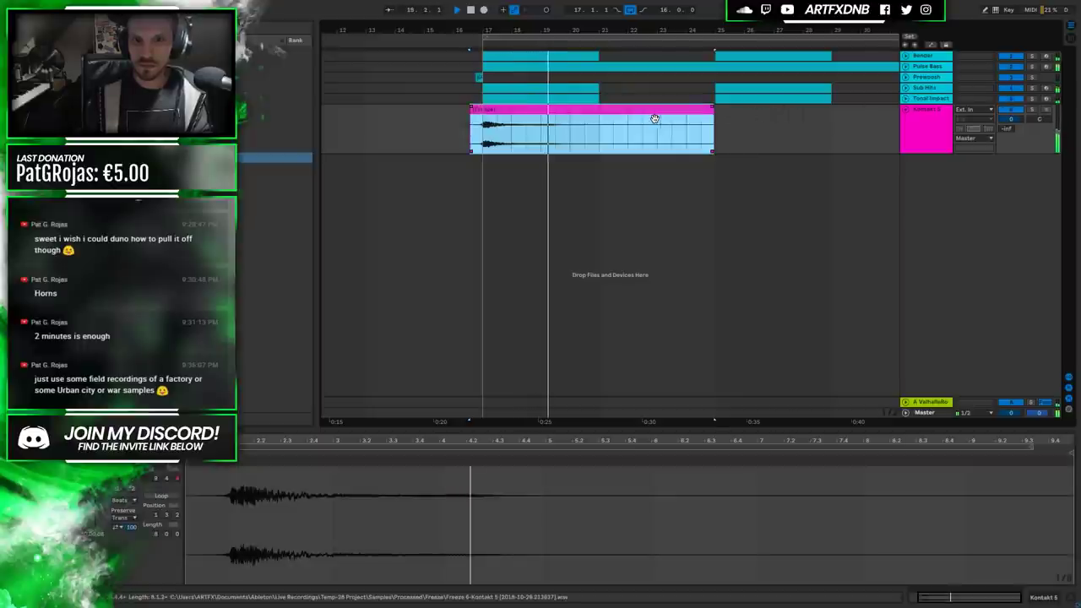
left_click(718, 124)
key("space")
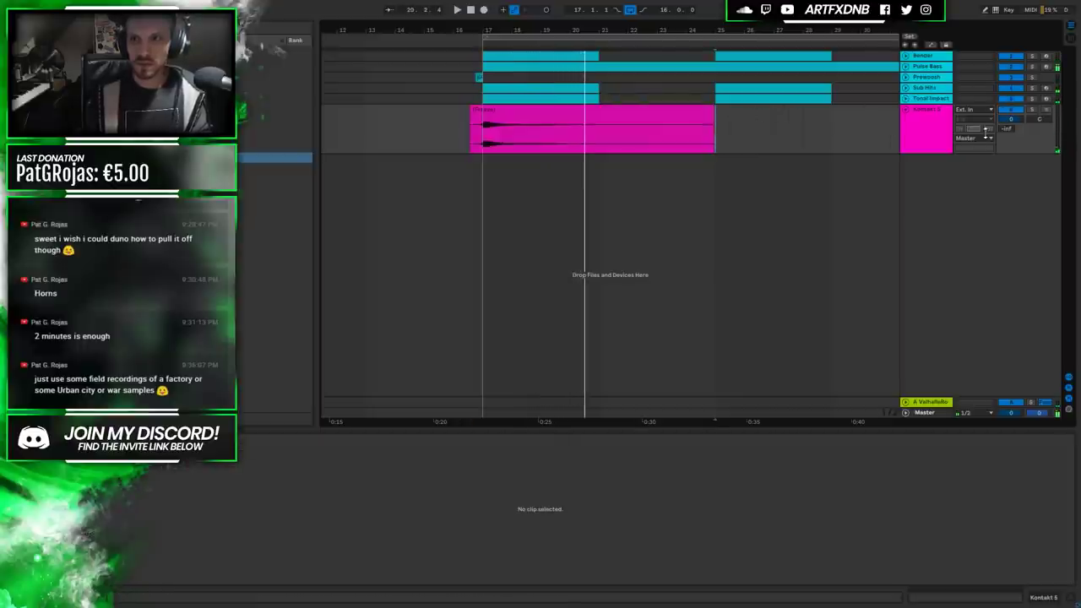
Switch solo on and off for the flattened Kontakt 5 track and replay the transition from about bar 16.
left_click(1030, 111)
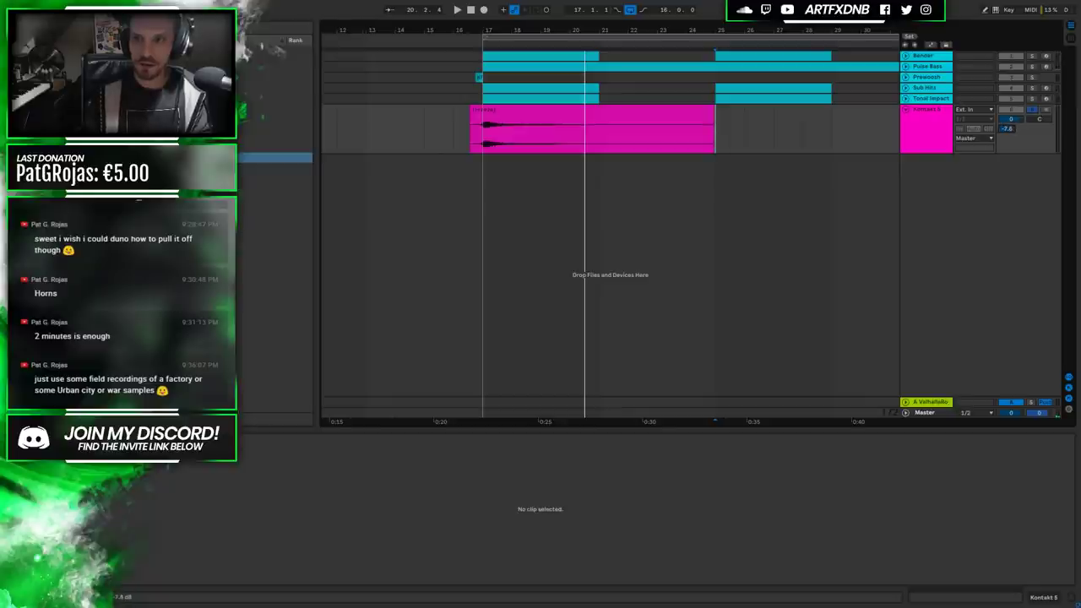
left_click(1031, 111)
key("space")
left_click(454, 131)
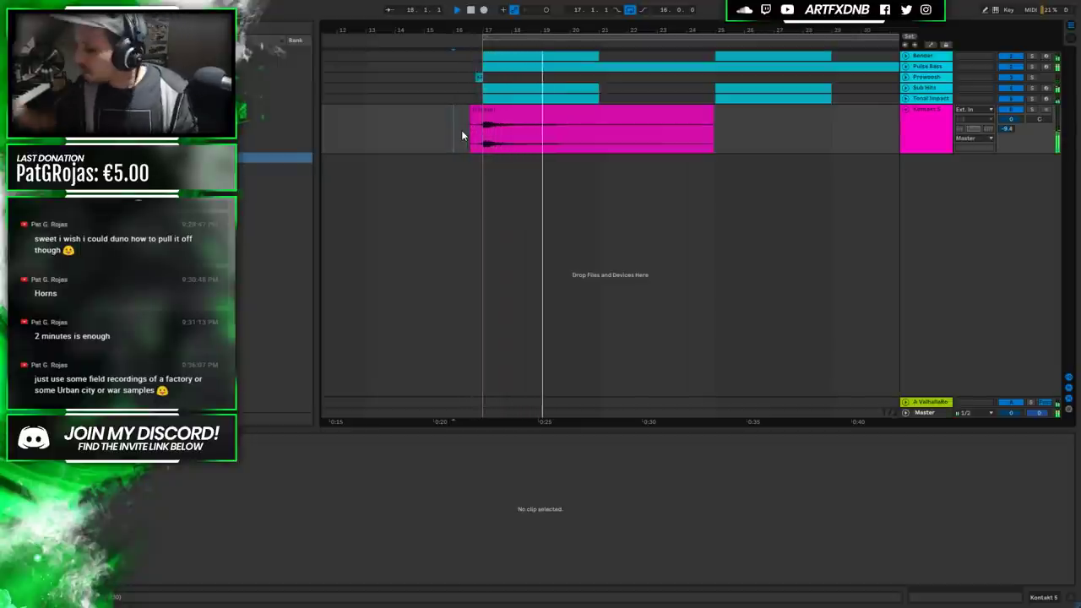
Fold the flattened Kontakt 5 track and insert a new MIDI track below it.
left_click(906, 114)
left_click(906, 110)
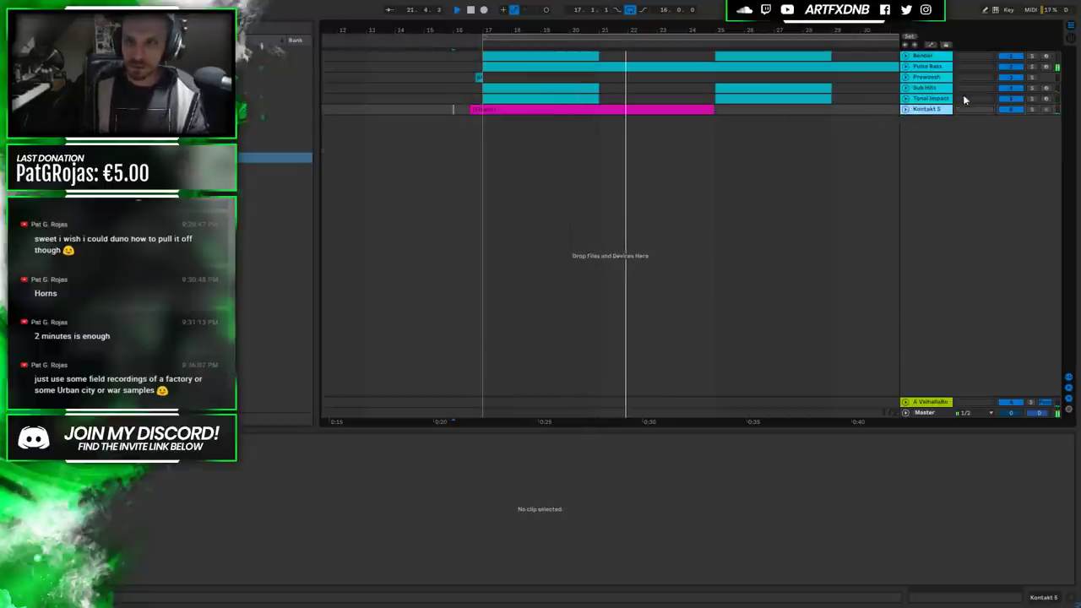
left_click(600, 78)
key("space")
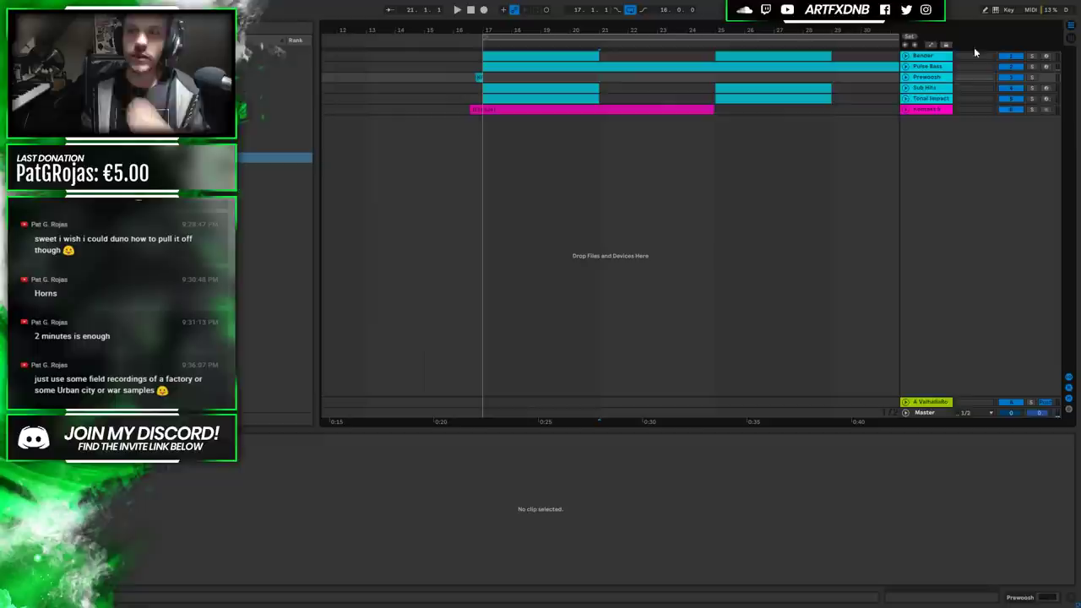
right_click(926, 110)
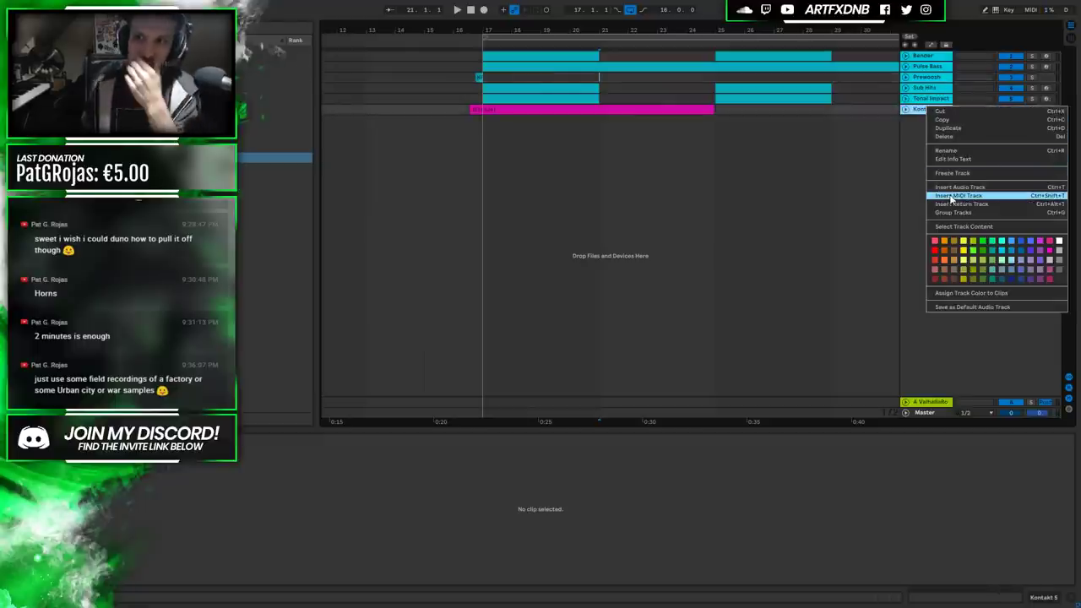
left_click(954, 196)
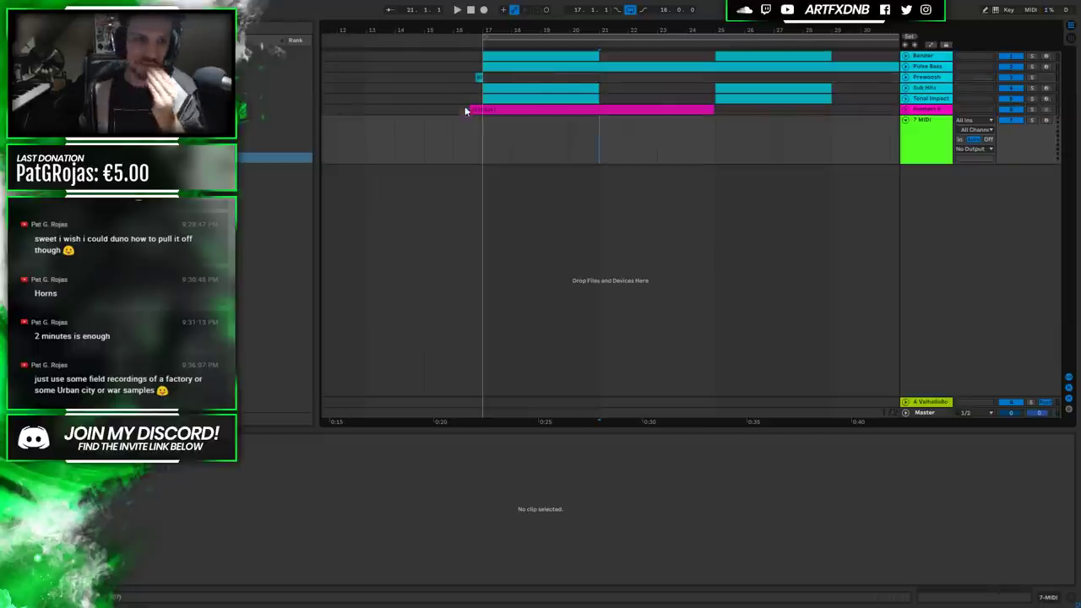
Colour the flattened Kontakt 5 track and its clip cyan like the other tracks, and make the new MIDI track magenta.
right_click(927, 122)
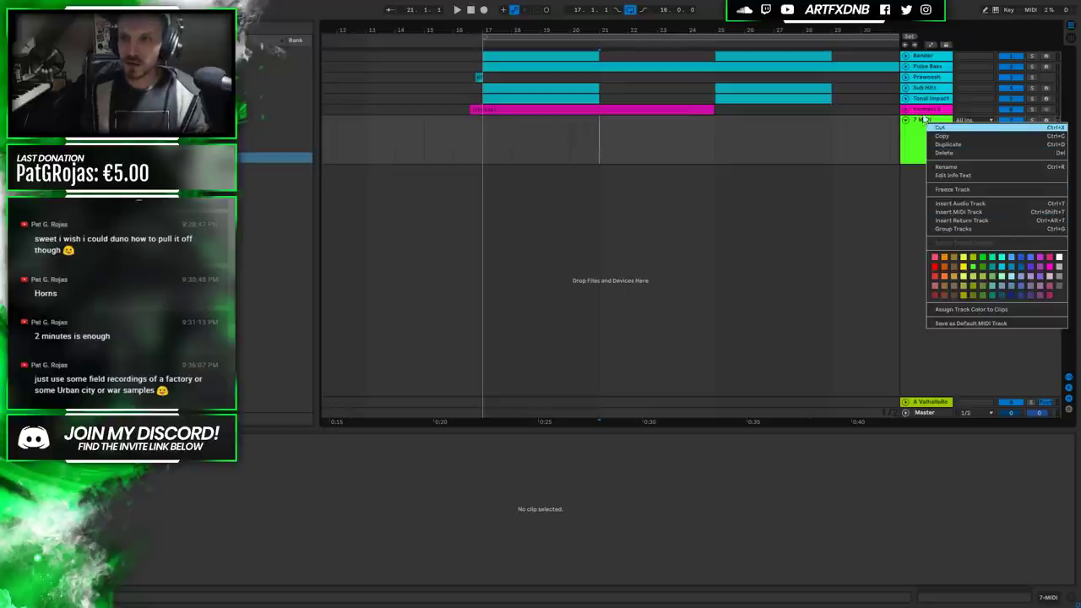
left_click(926, 110)
right_click(926, 110)
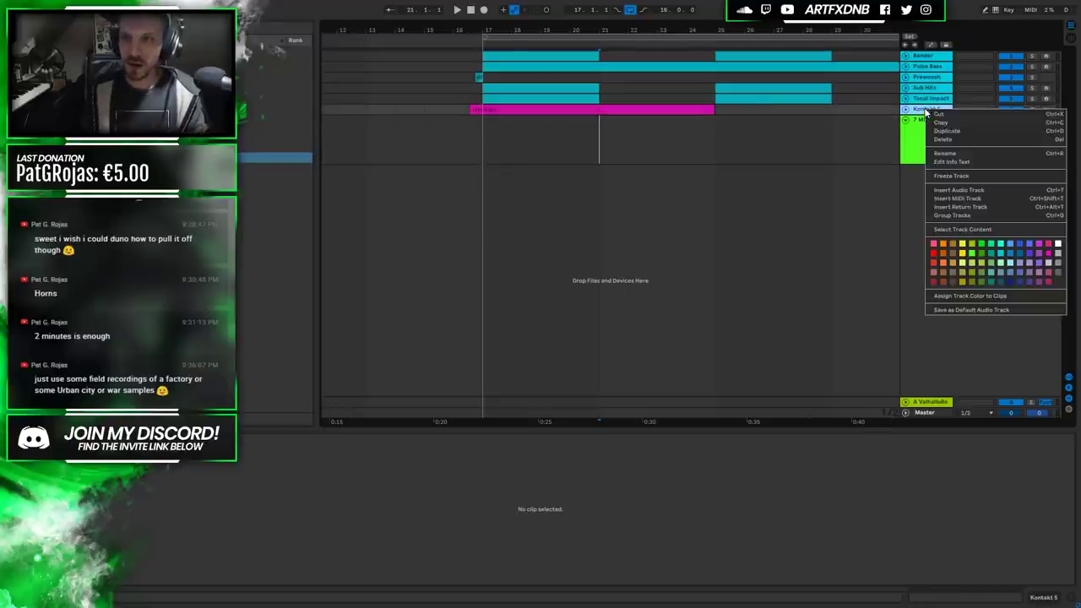
left_click(1000, 255)
right_click(929, 110)
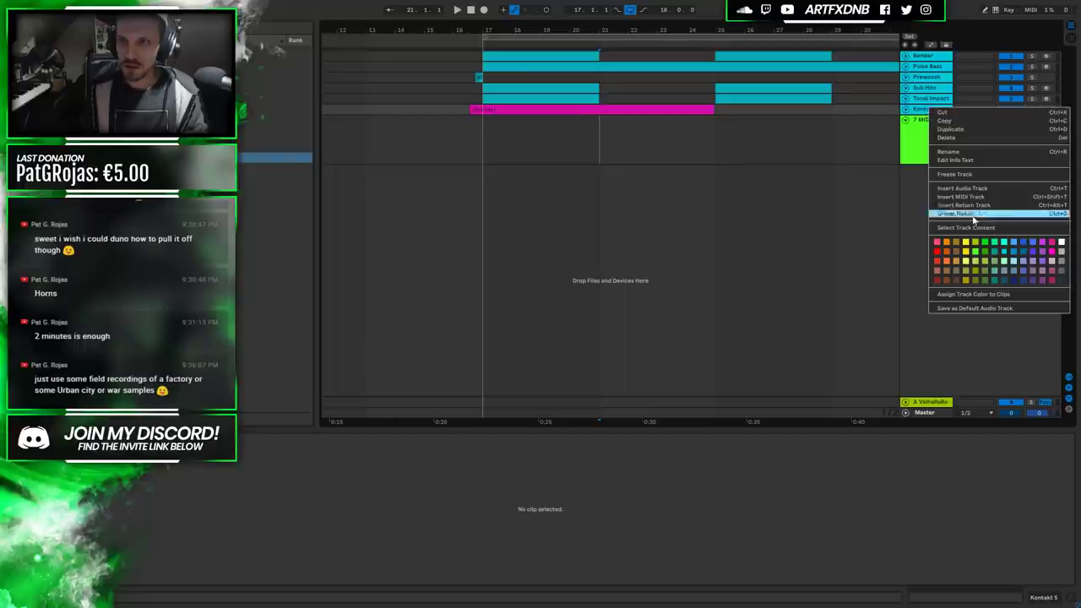
left_click(971, 296)
right_click(944, 148)
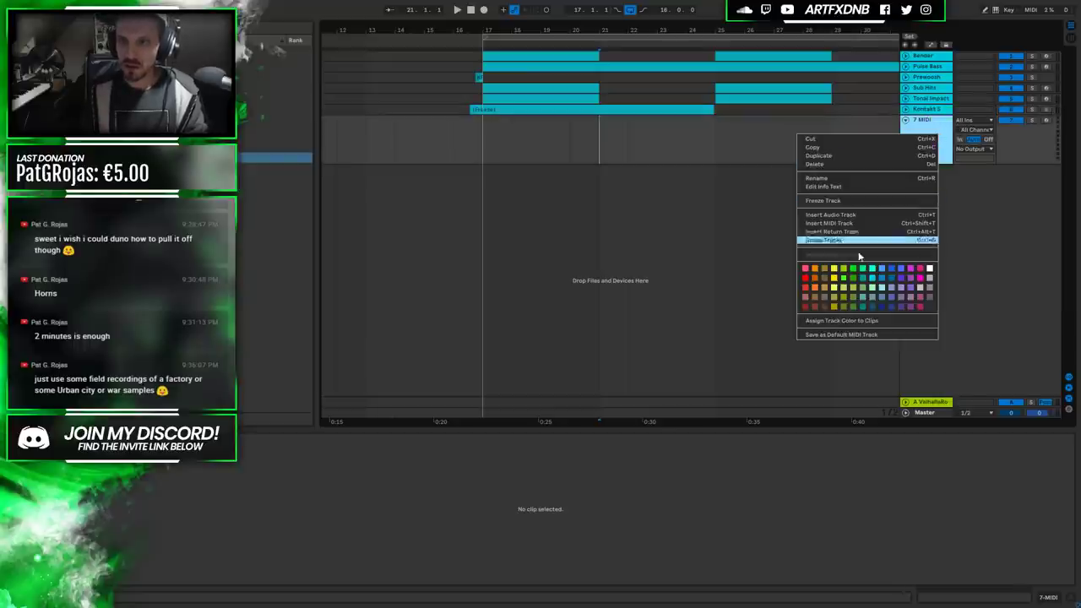
left_click(922, 284)
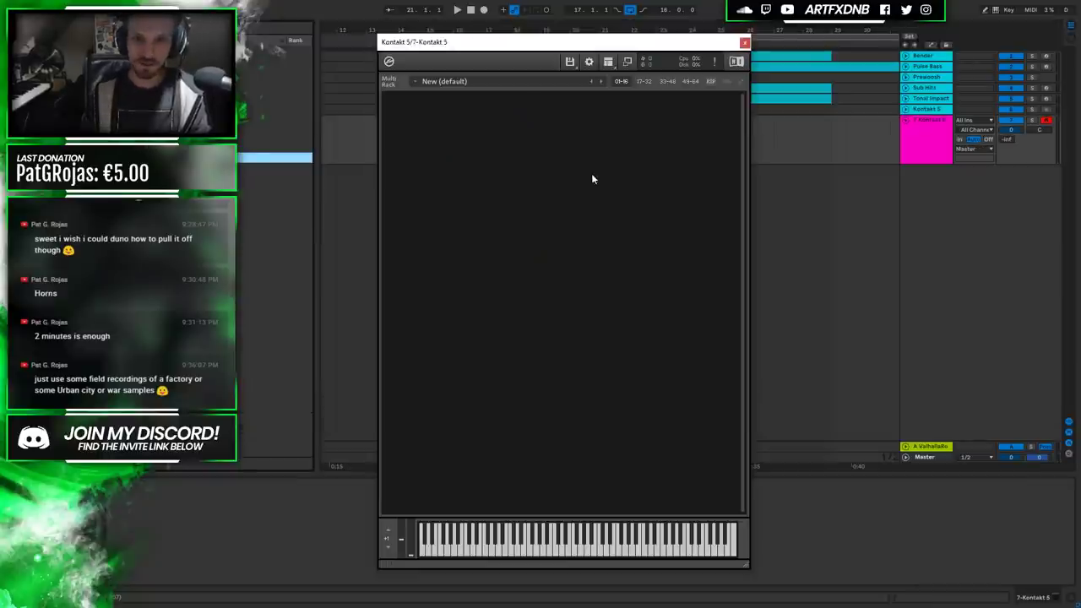
Load Horns Essential.nki from the Symphony Essentials Brass Ensemble library into the new Kontakt 5 instrument and close its window.
left_click(608, 62)
left_click(618, 76)
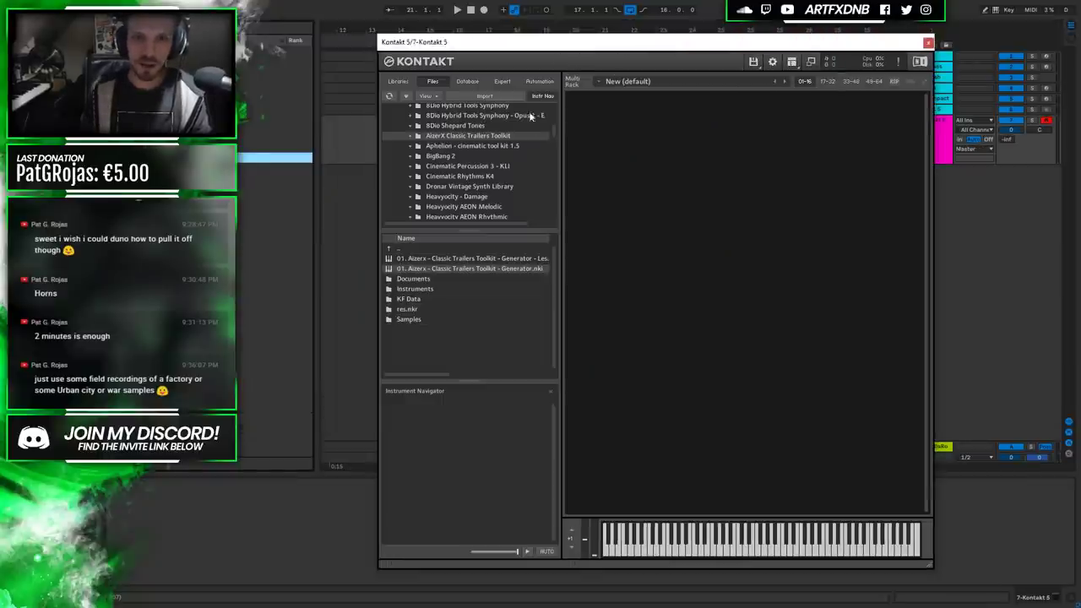
left_click(399, 82)
left_click_drag(554, 138, 564, 303)
left_click(438, 290)
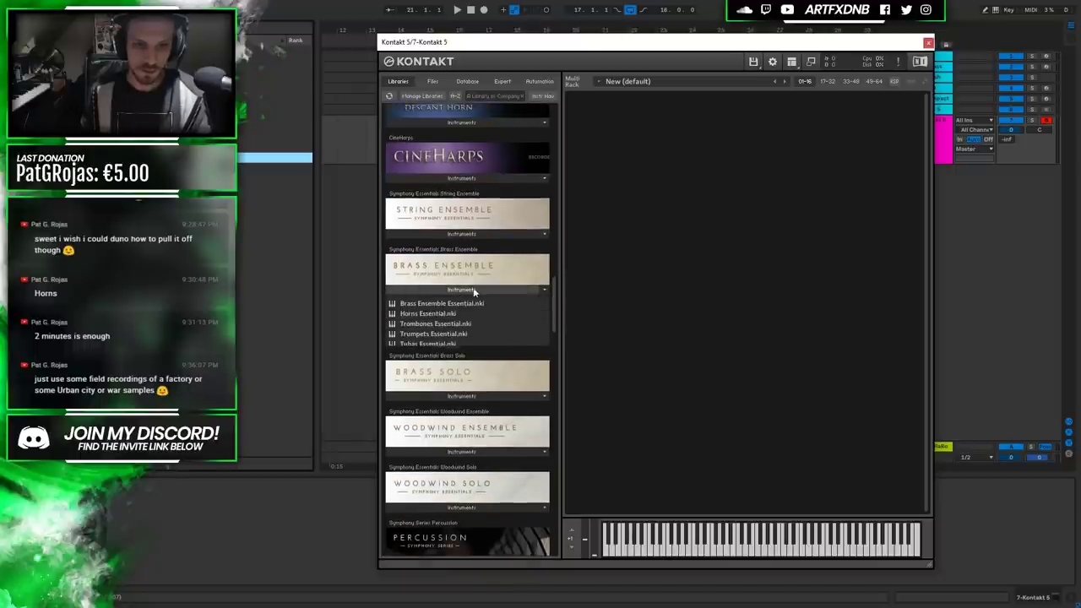
left_click_drag(418, 313, 735, 221)
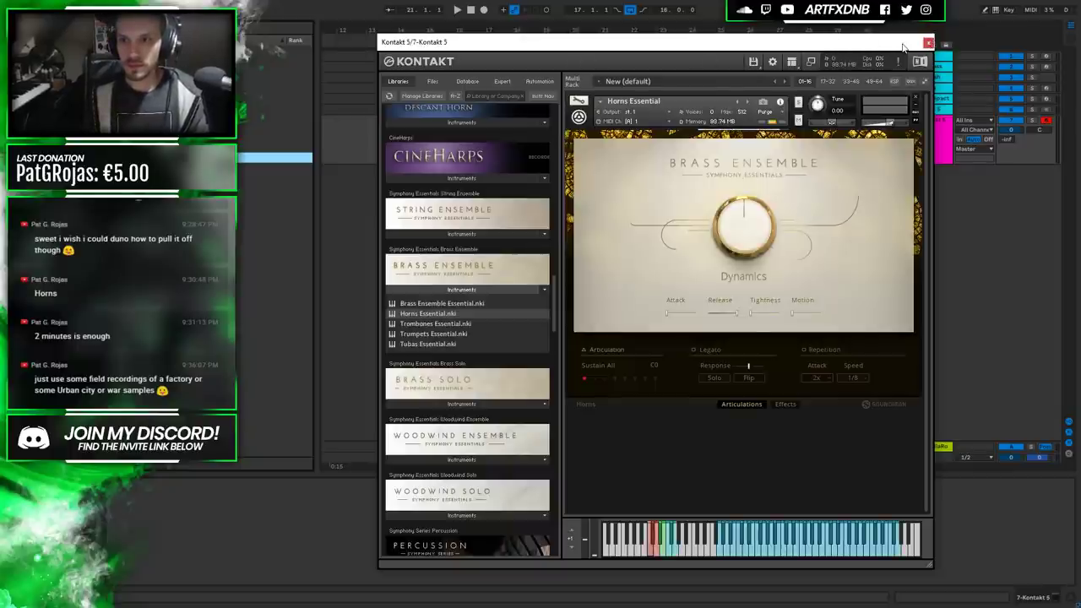
left_click_drag(870, 48, 657, 55)
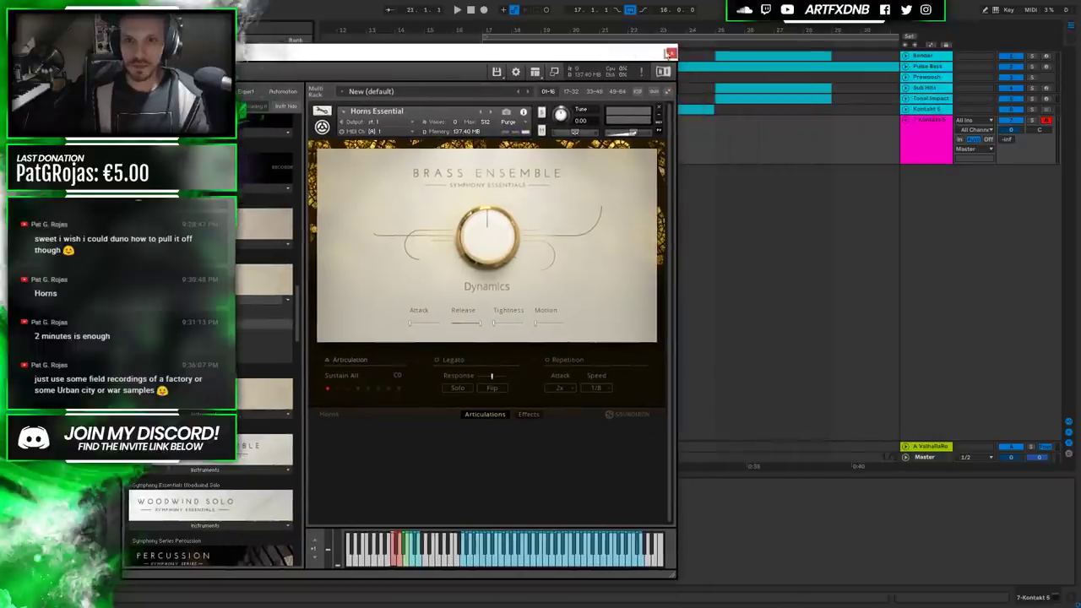
left_click(671, 53)
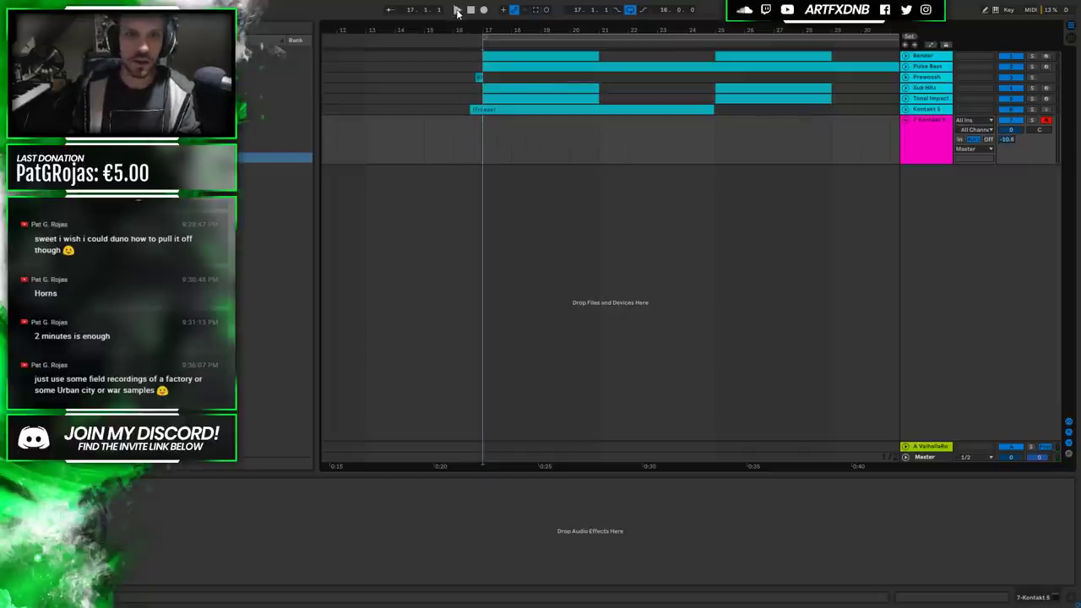
Play the arrangement from just before bar 17 to about bar 27.
left_click_drag(589, 29, 580, 29)
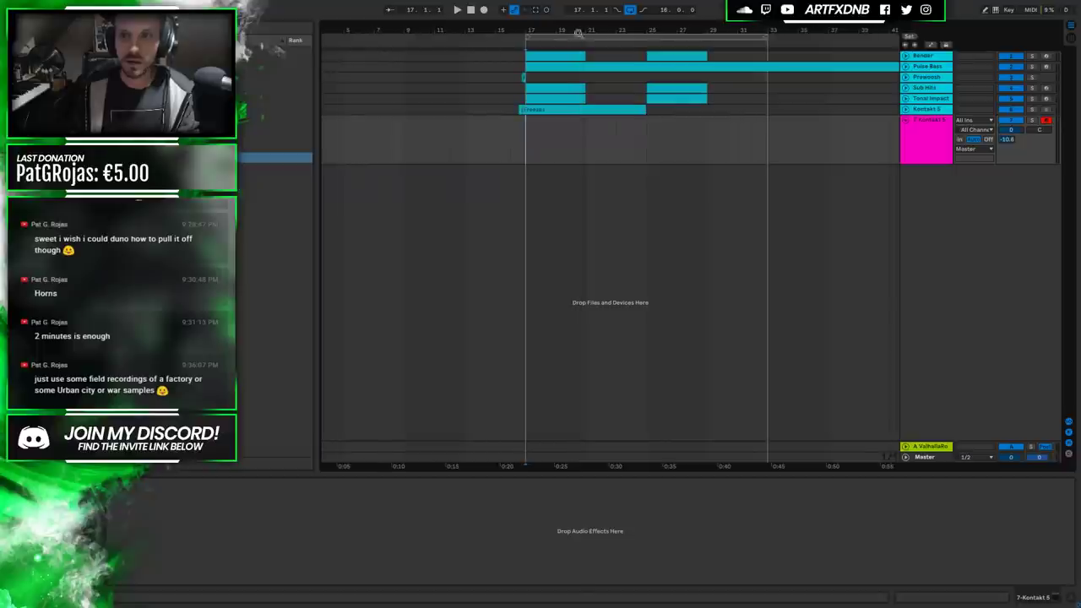
key("space")
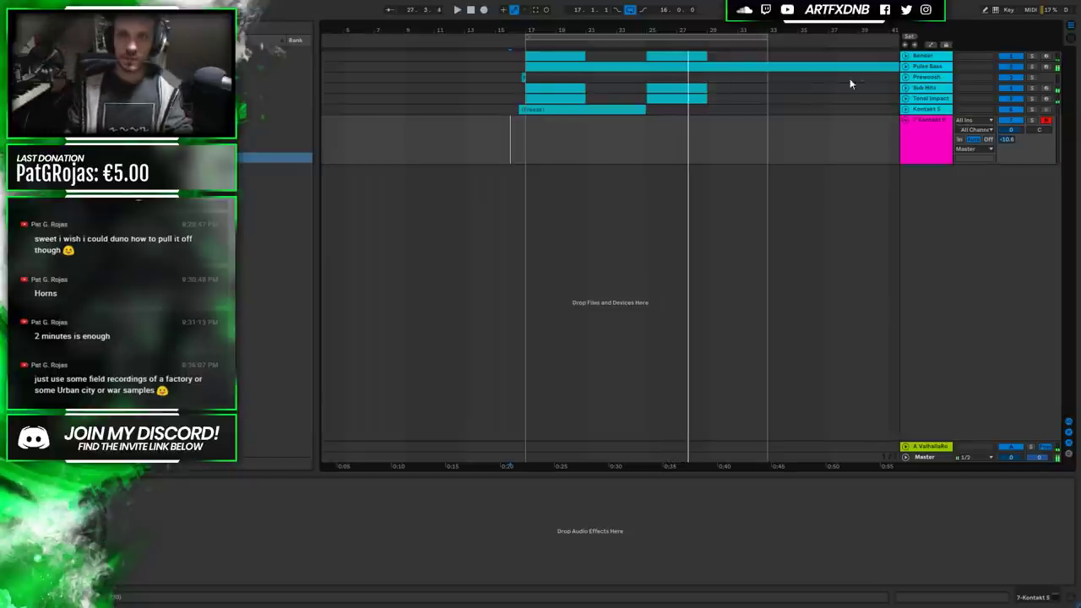
Unfold and solo the Bender track, then inspect its Classic Trailers Toolkit instrument in Kontakt.
left_click(904, 57)
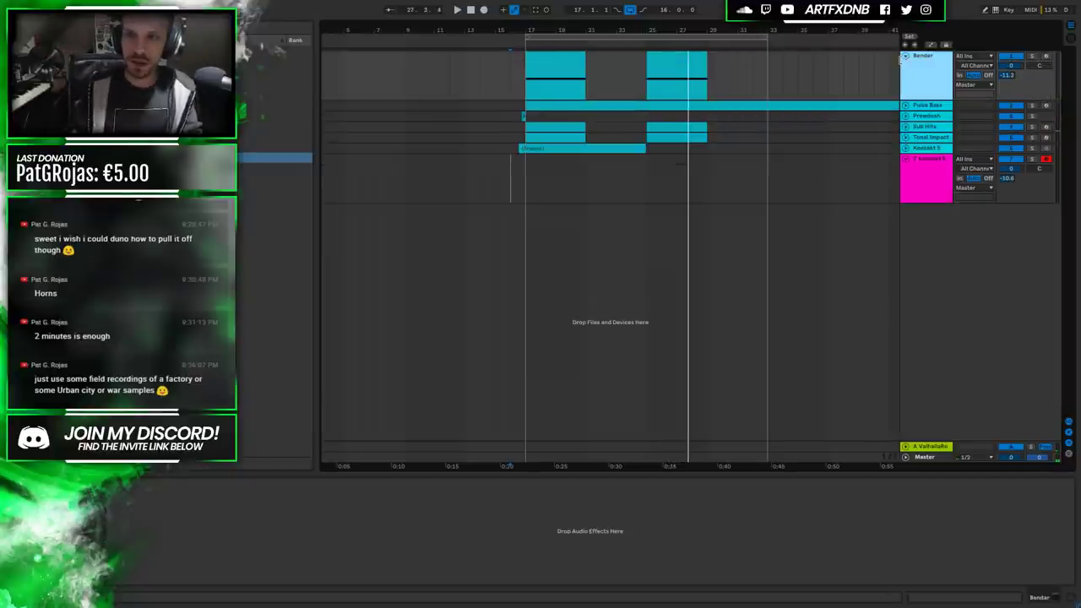
left_click(560, 68)
left_click(1030, 57)
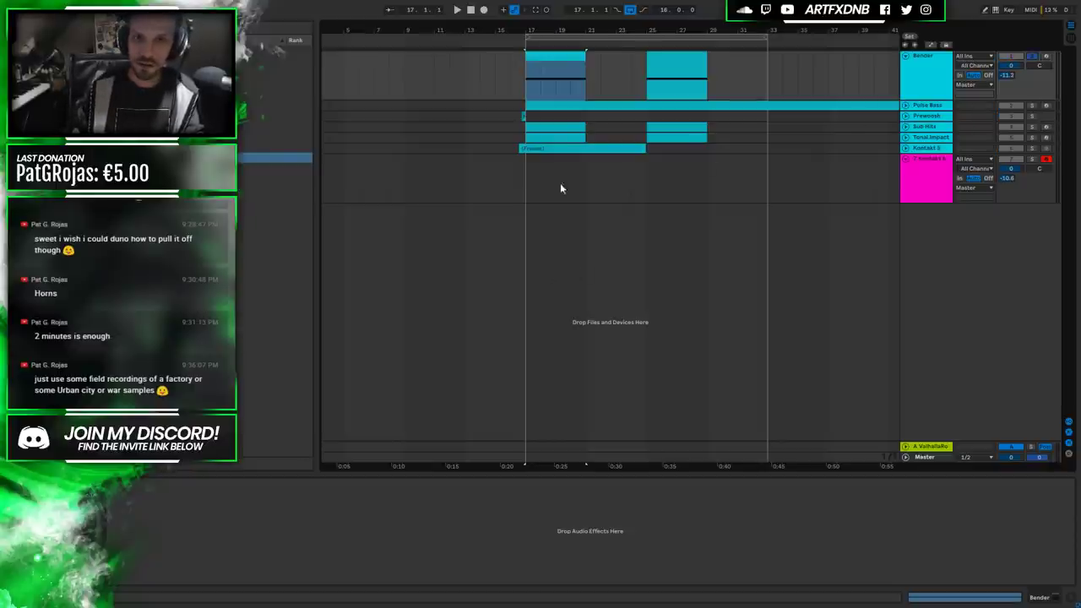
key("ctrl+alt+p")
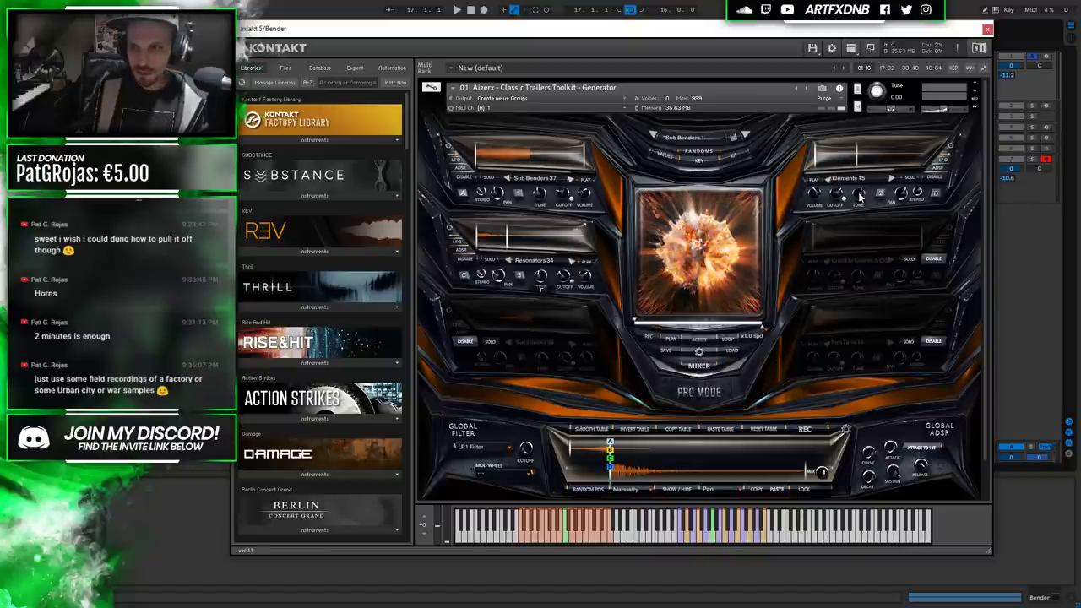
left_click(986, 30)
Unfold and solo the Pulse Bass track.
left_click(931, 108)
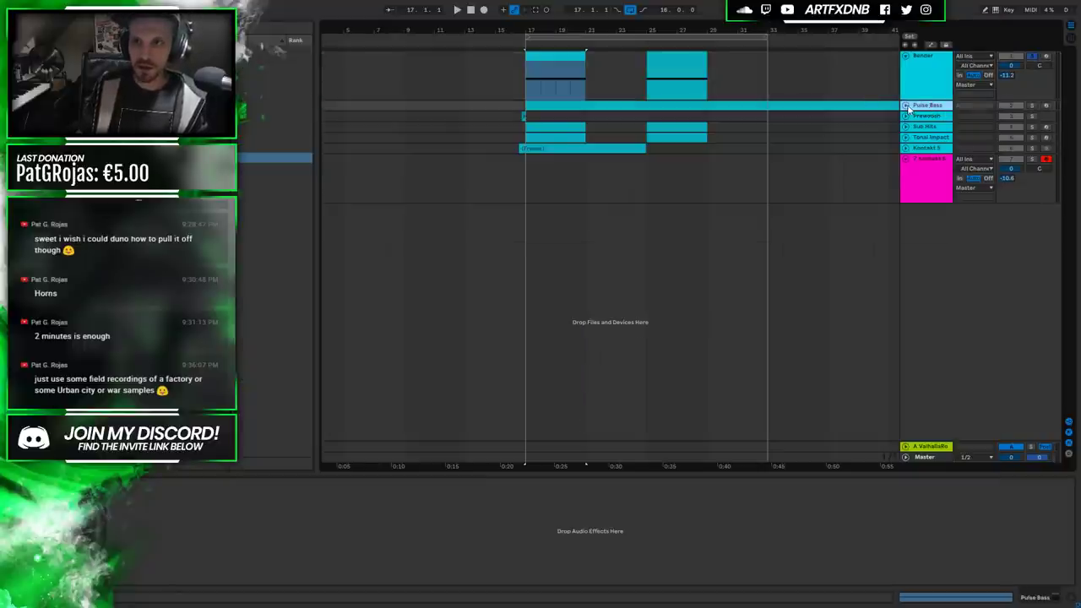
left_click(906, 106)
left_click(926, 157)
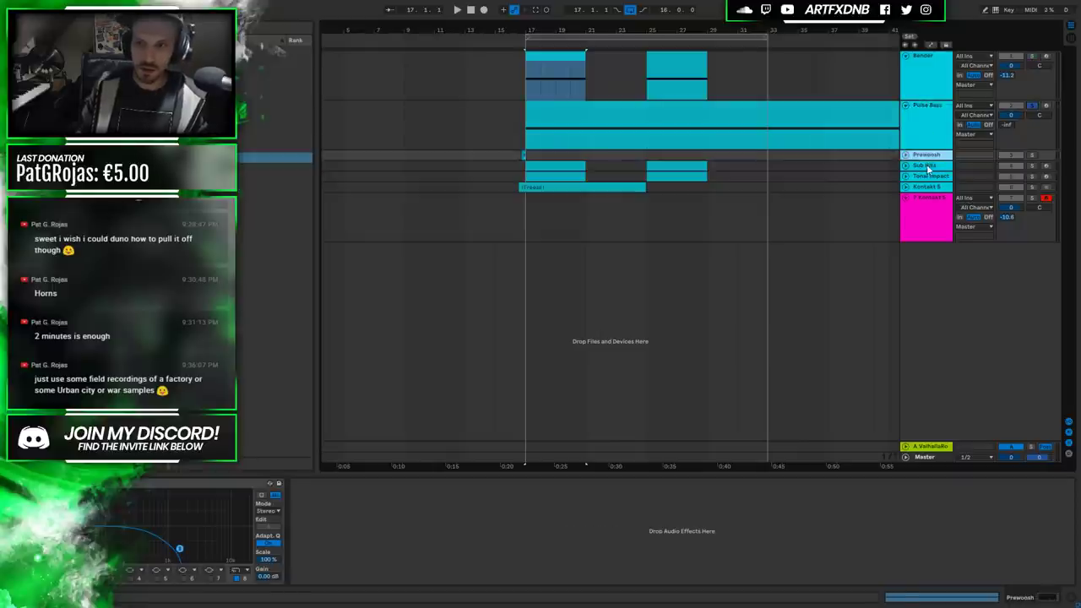
Unfold and solo the Sub Hits track, and play its first clip from bar 17.
left_click(926, 166)
left_click(906, 166)
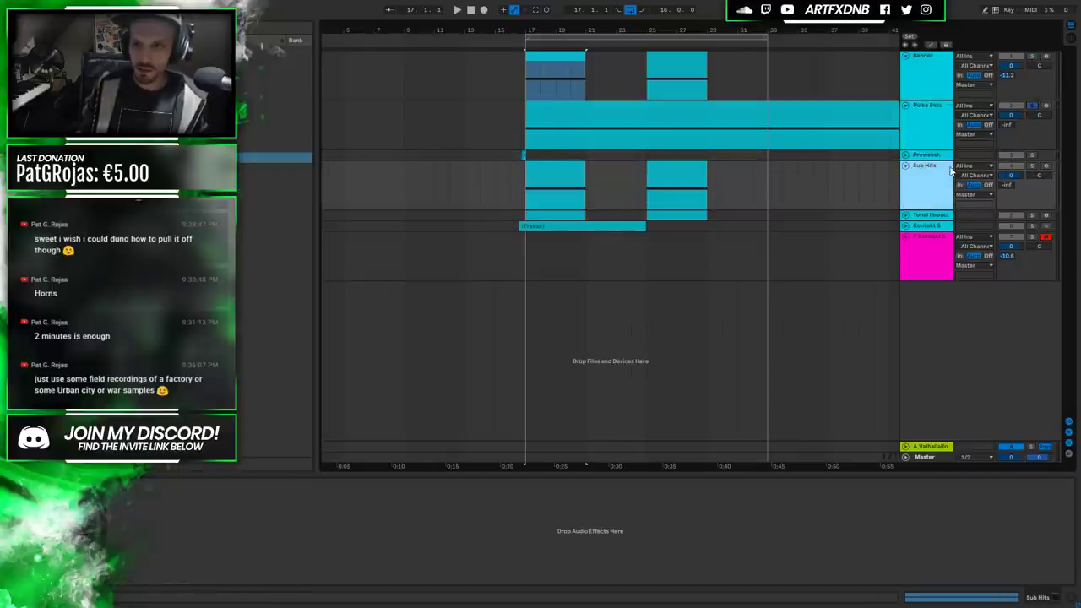
left_click(555, 177)
key("space")
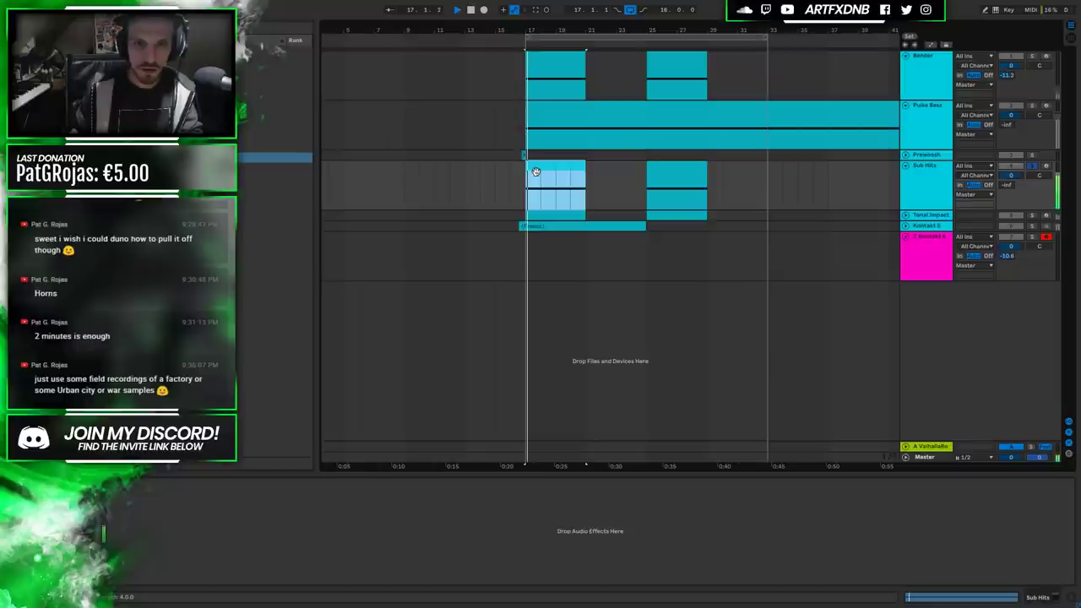
left_click(920, 176)
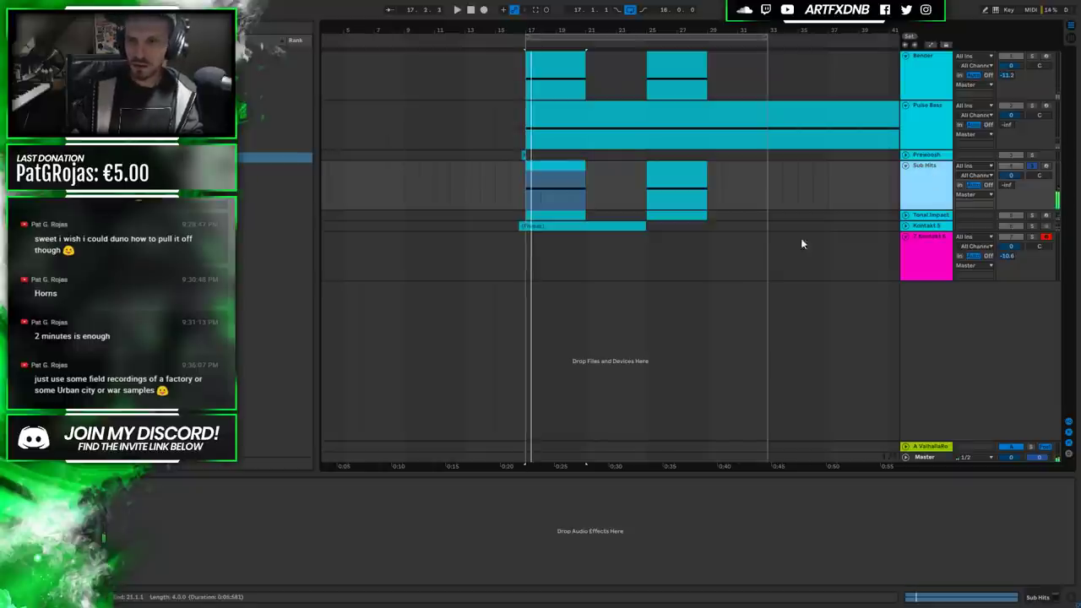
Unfold and solo the Tonal Impact track, inspect its Classic Trailers Toolkit instrument in Kontakt, and play the track from bar 16.
left_click(929, 218)
left_click(905, 215)
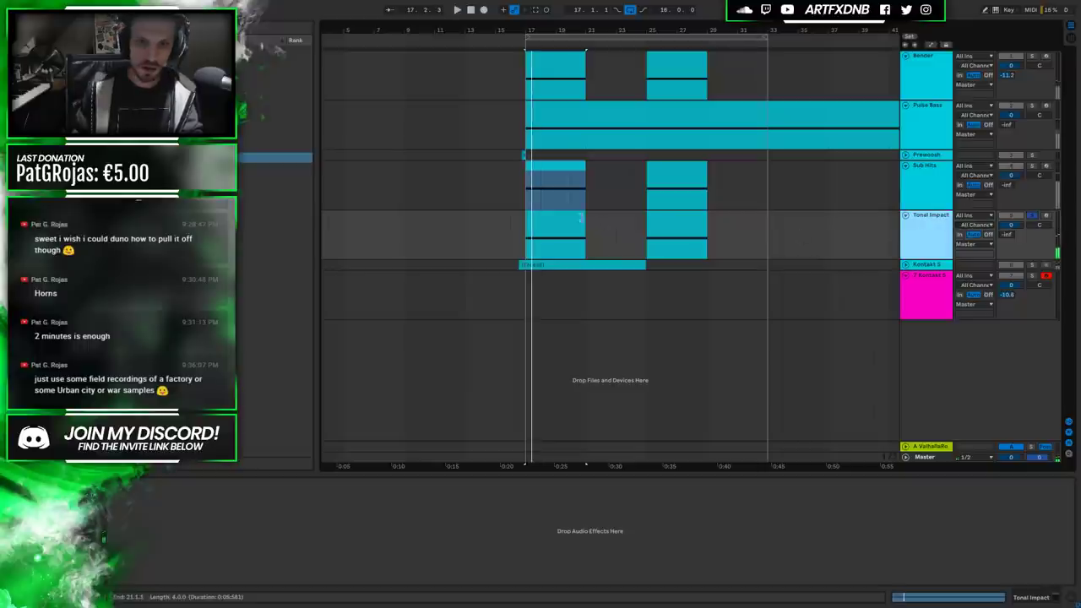
left_click(557, 237)
key("ctrl+alt+p")
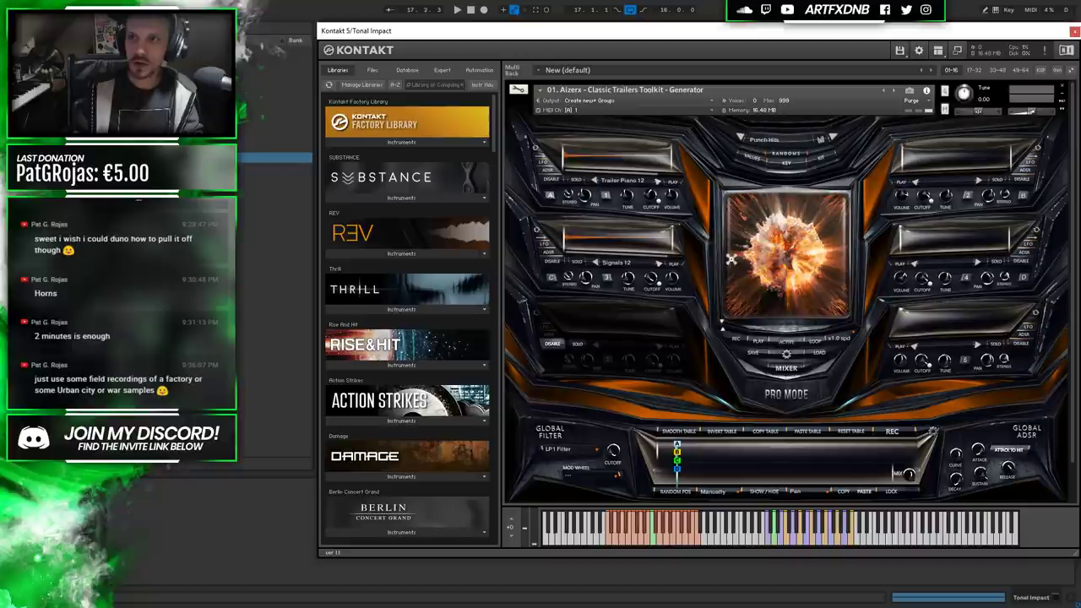
left_click(1072, 31)
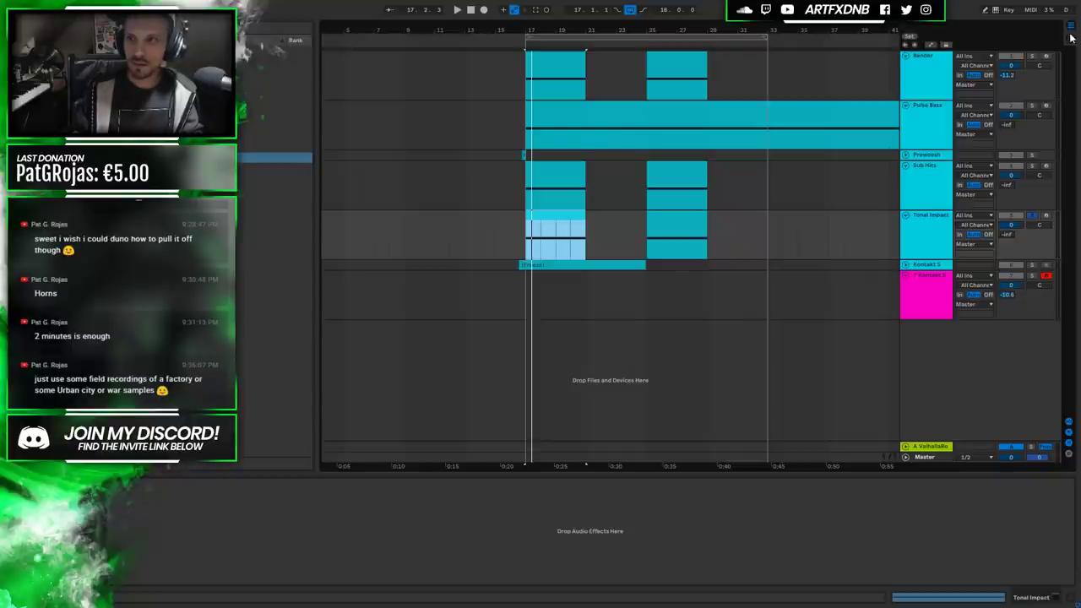
left_click(517, 244)
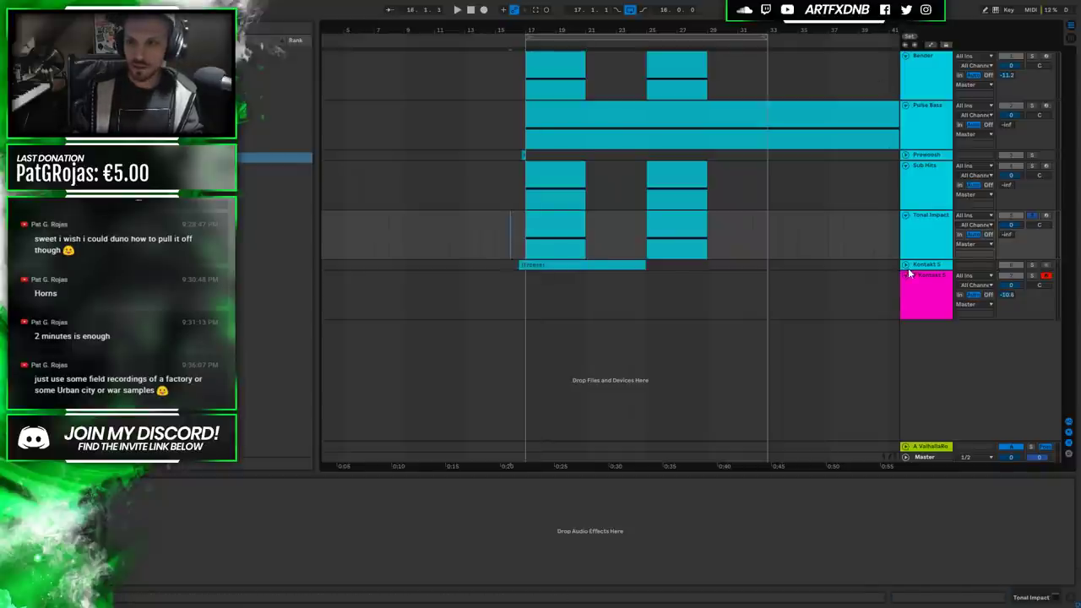
Unfold and solo the frozen Kontakt 5 track, and play its clip from the start.
left_click_drag(908, 273, 912, 271)
left_click(526, 278)
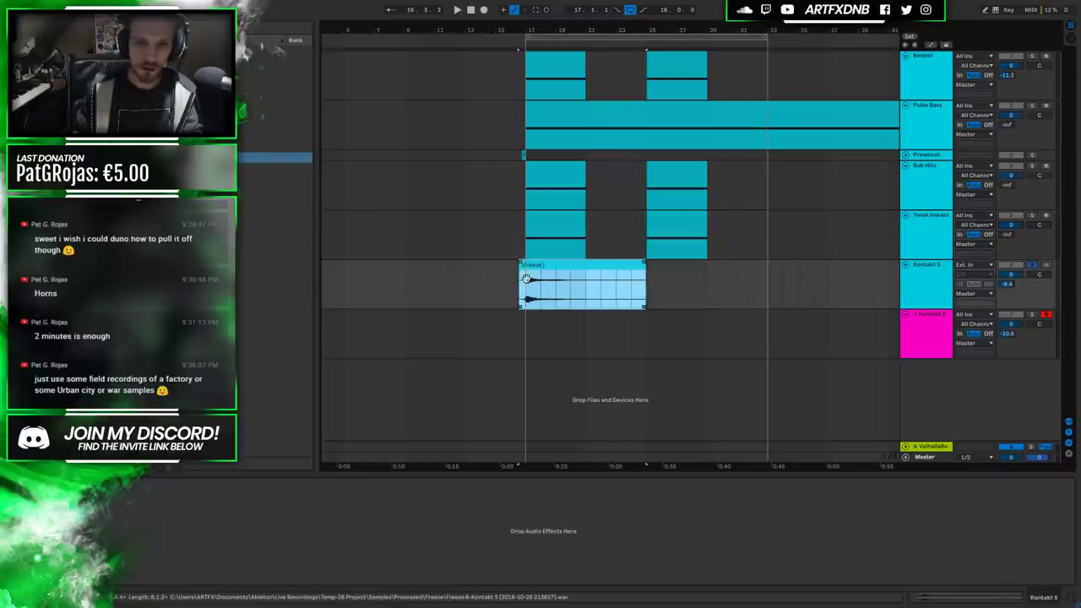
key("space")
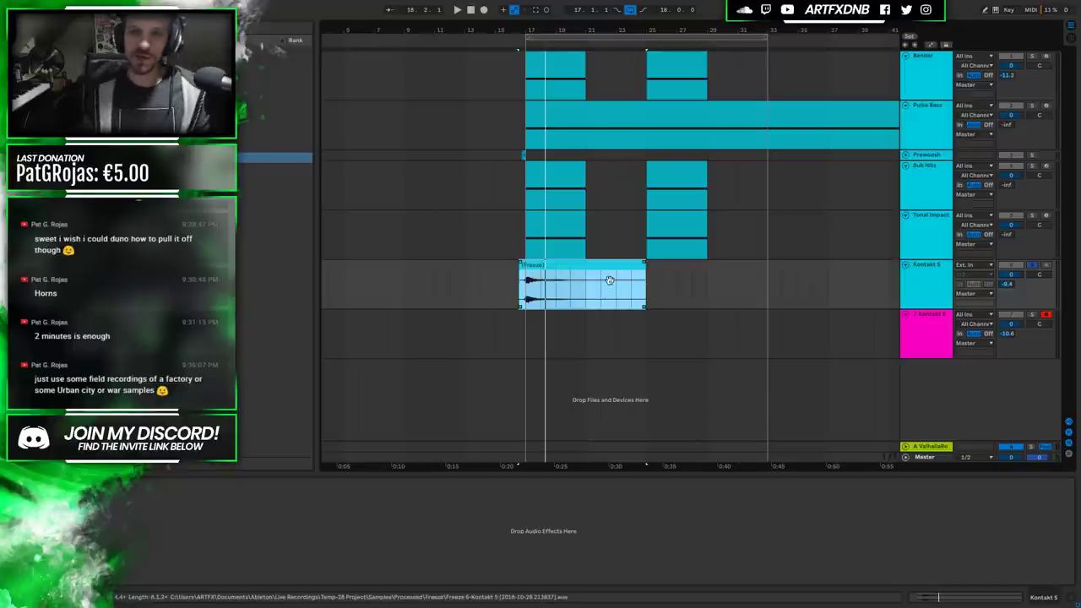
Insert a four-bar MIDI clip at bar 17 on the 7-Kontakt 5 track, with one note spanning its full length.
left_click(947, 334)
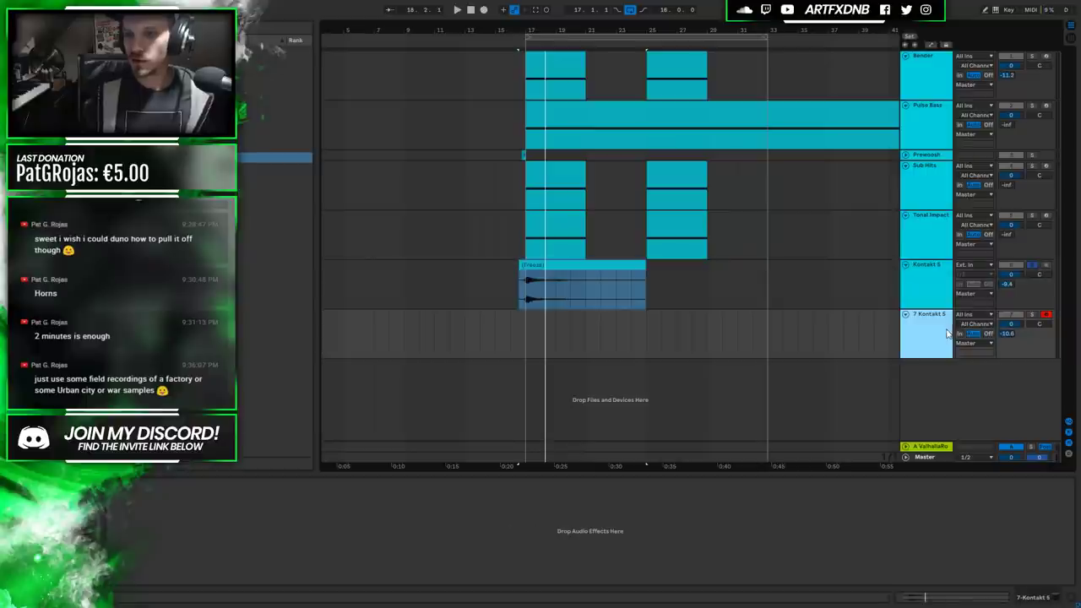
left_click(1031, 317)
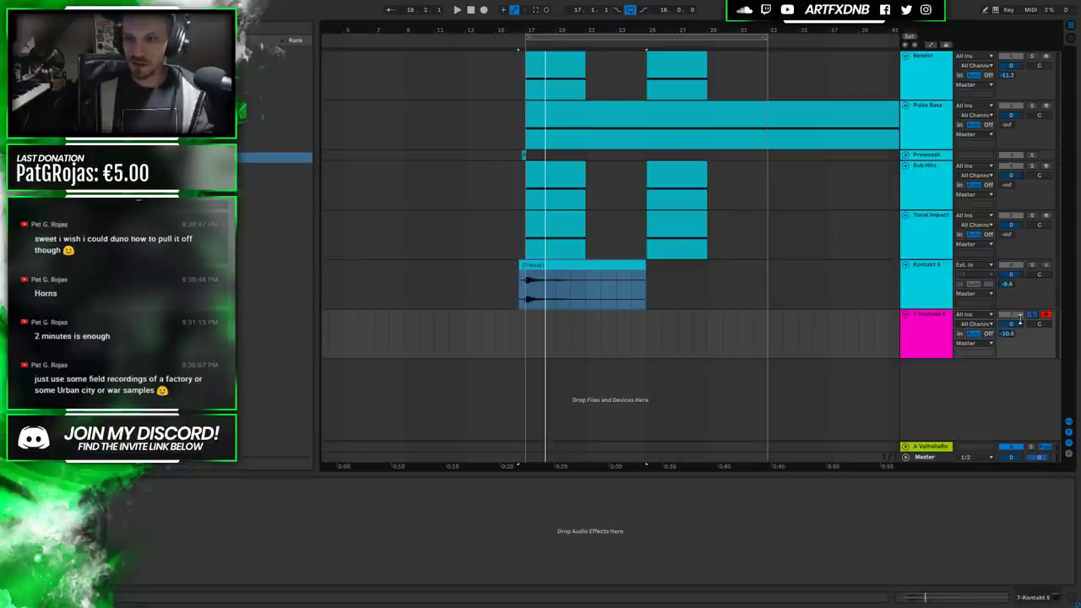
left_click_drag(522, 331, 615, 329)
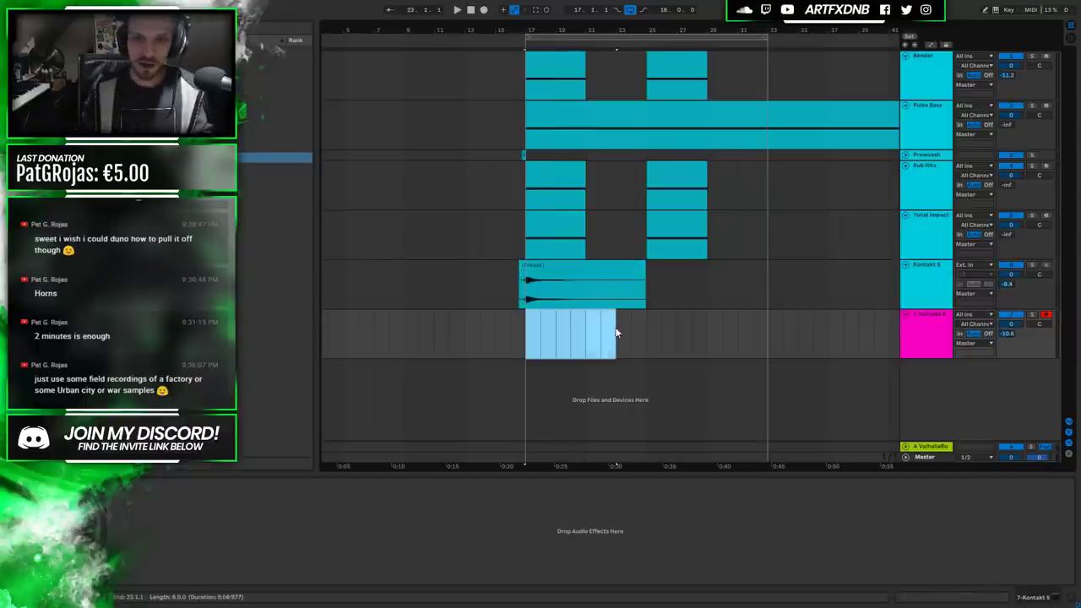
key("ctrl+shift+m")
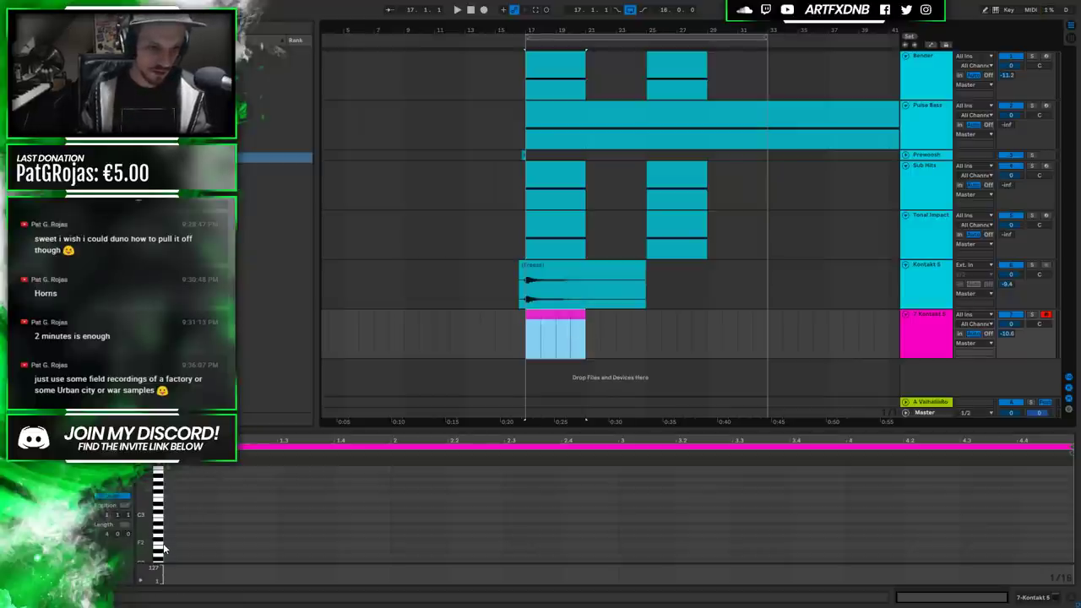
left_click_drag(165, 543, 1070, 540)
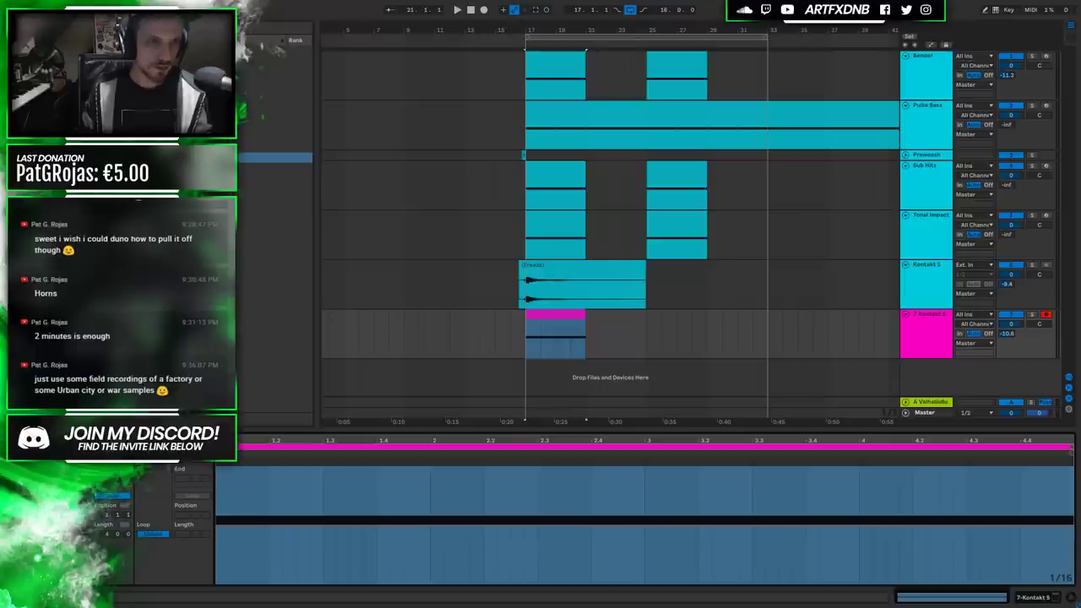
Draw a clip envelope rising from 0 to 99 at the clip's fourth bar and falling back to about 0 near its end.
left_click(223, 589)
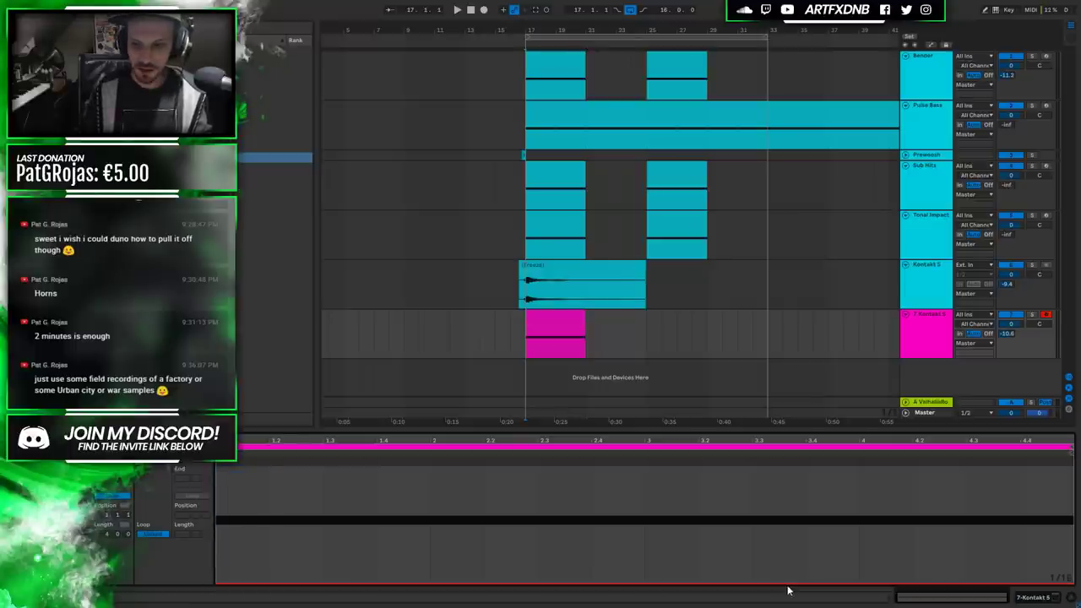
left_click_drag(754, 585, 858, 467)
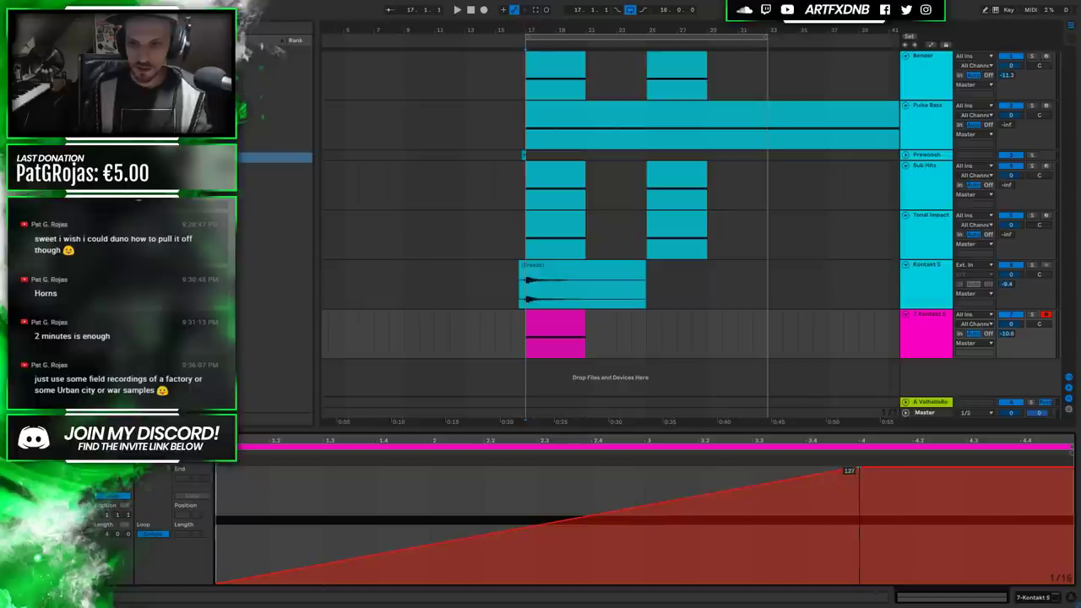
left_click_drag(1026, 469, 1022, 582)
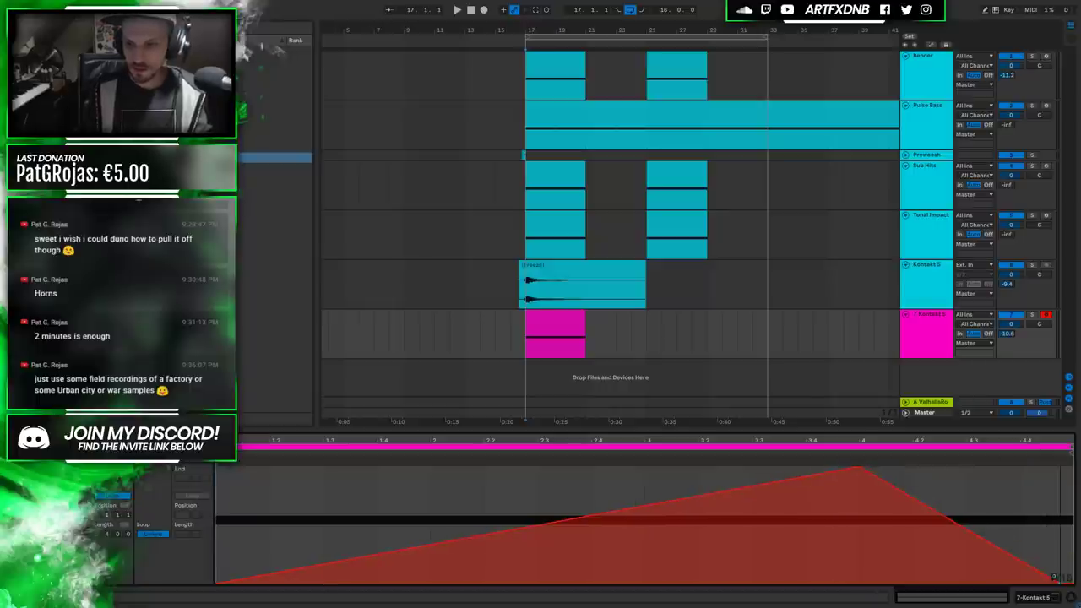
left_click_drag(856, 471, 858, 492)
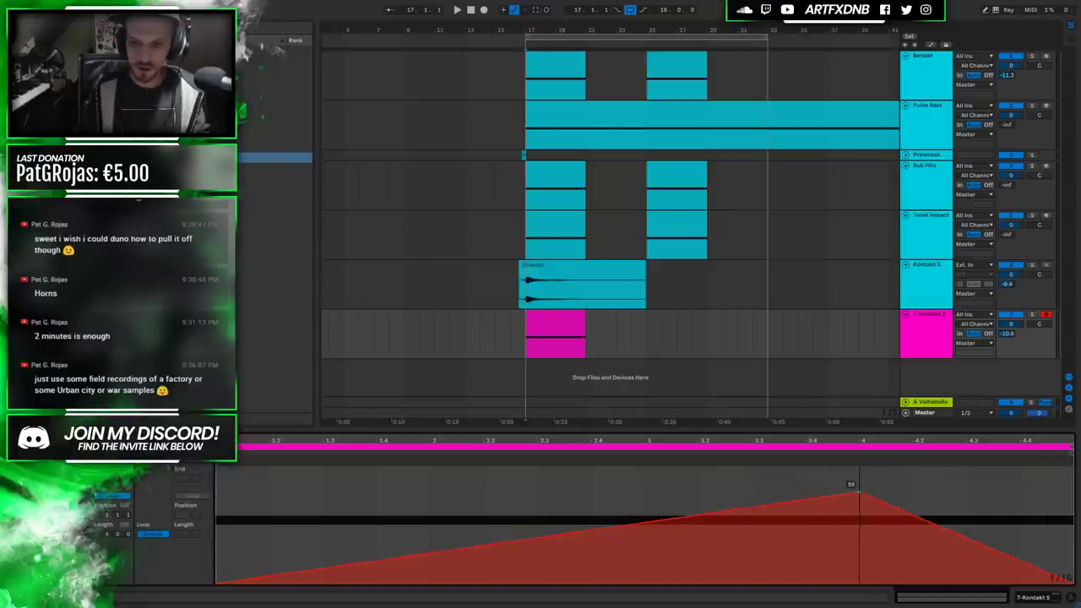
Play the whole arrangement with the new 7-Kontakt 5 clip from bar 17, and again from bar 16.
left_click(527, 330)
left_click(1031, 315)
key("space")
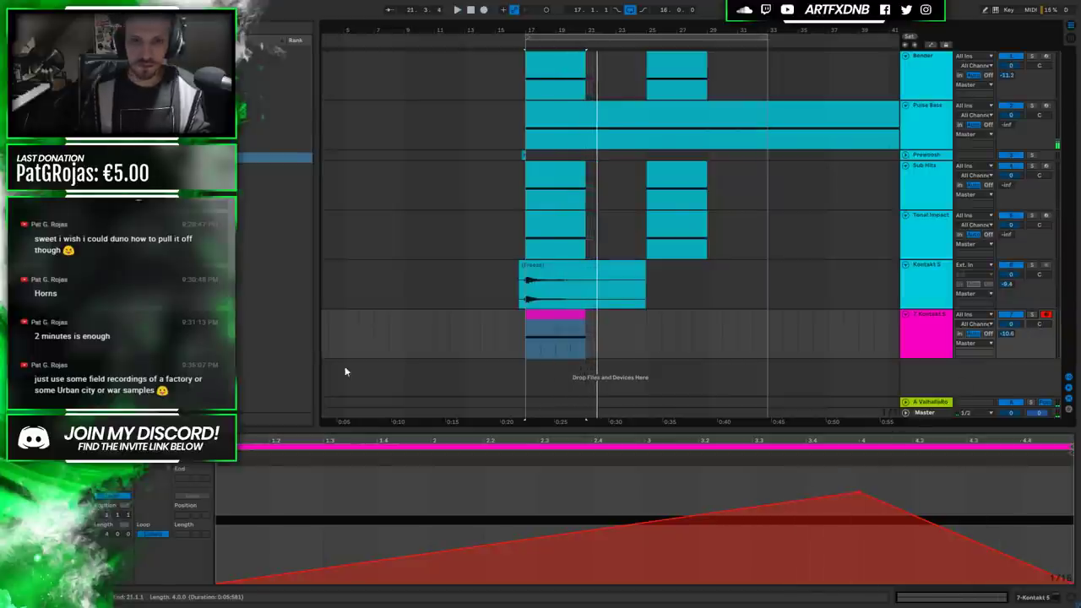
left_click(505, 320)
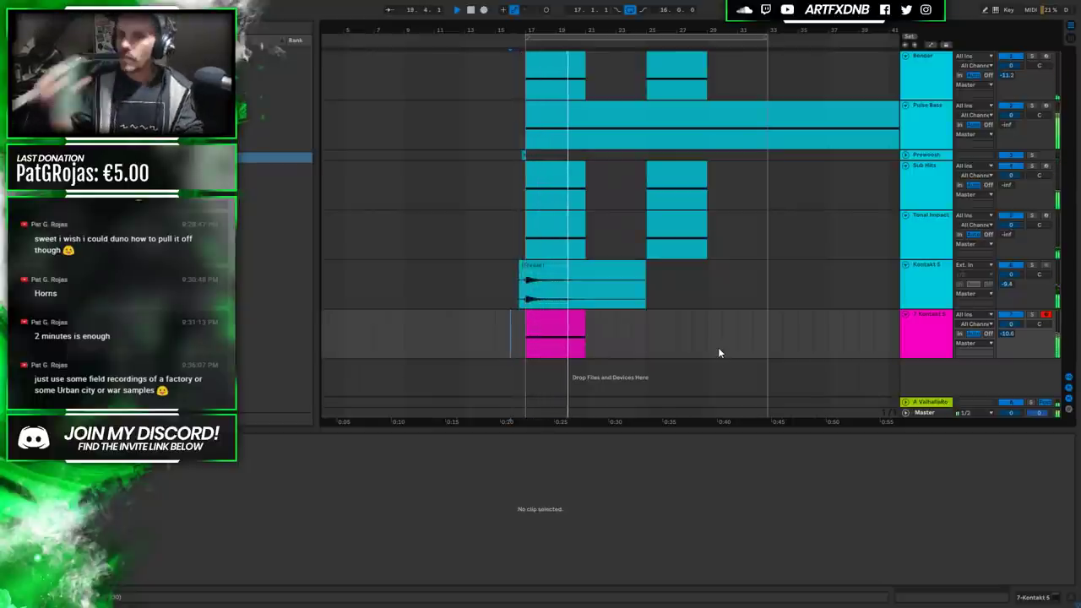
key("space")
Mute the frozen Kontakt 5 track and play the arrangement from the start of its clip.
left_click(529, 282)
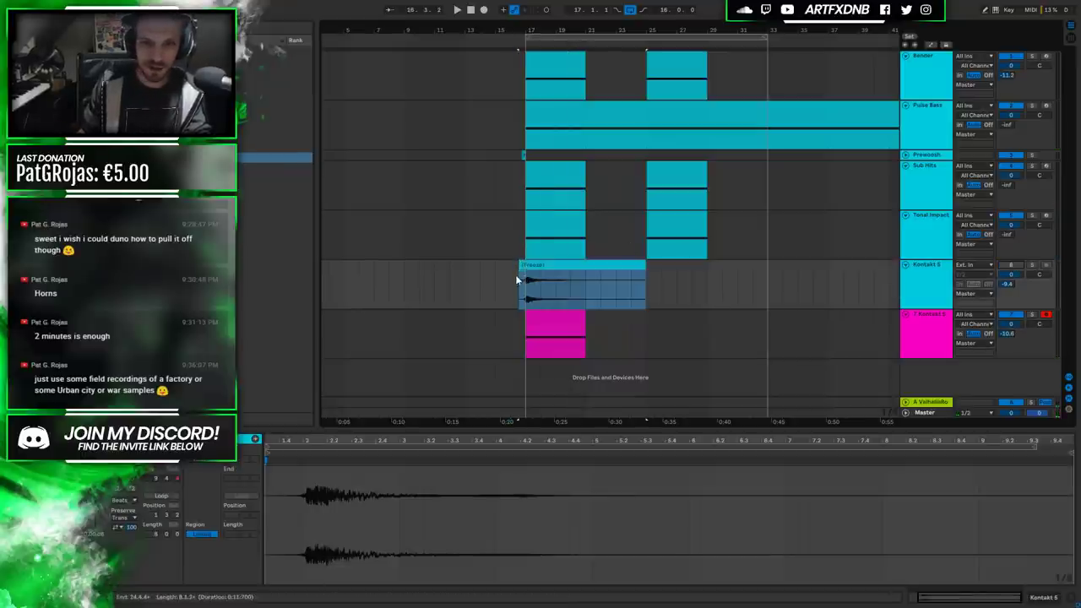
left_click(591, 269)
key("space")
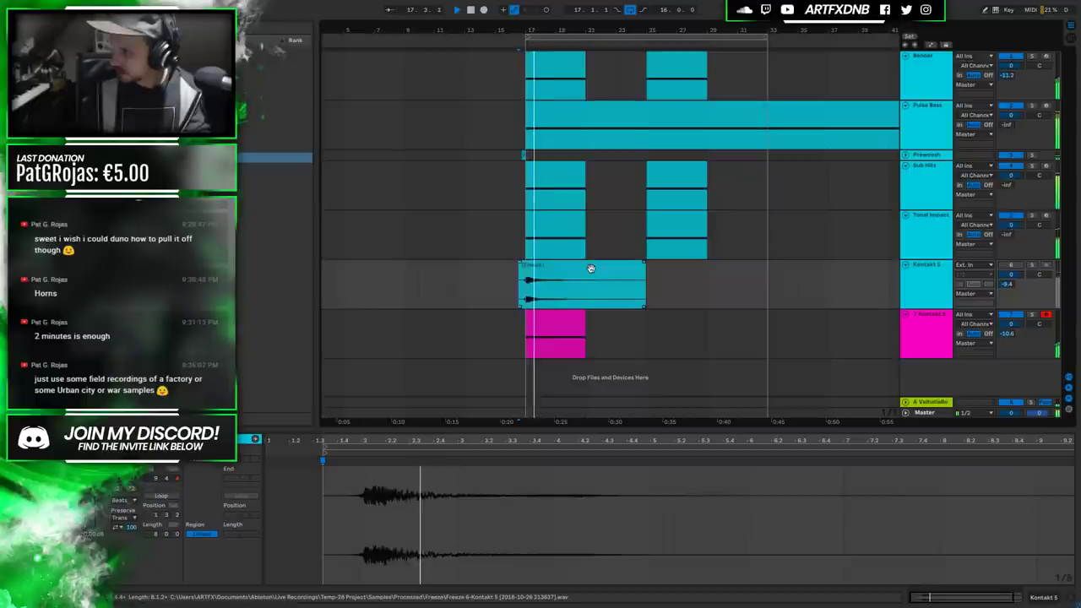
key("space")
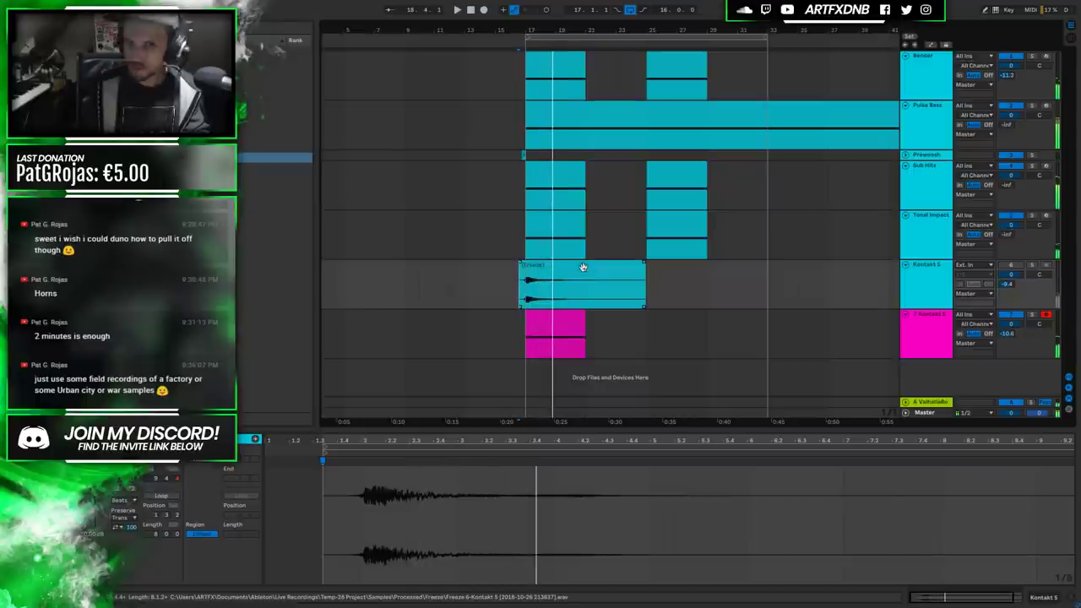
Open the Bender track's Kontakt instrument and disable its Sub Benders 37 layer.
left_click(930, 66)
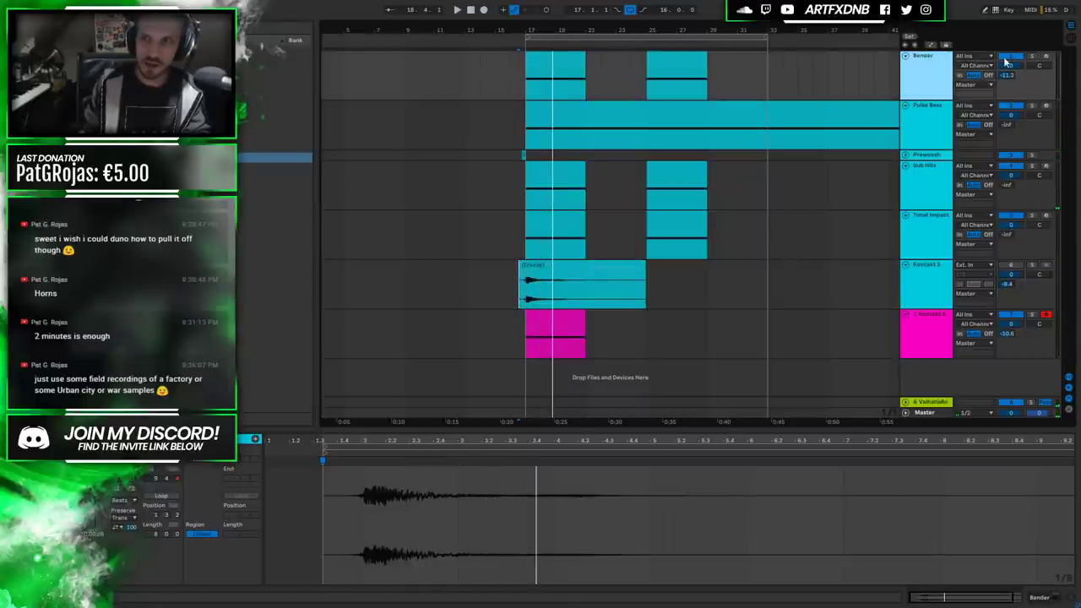
left_click(564, 66)
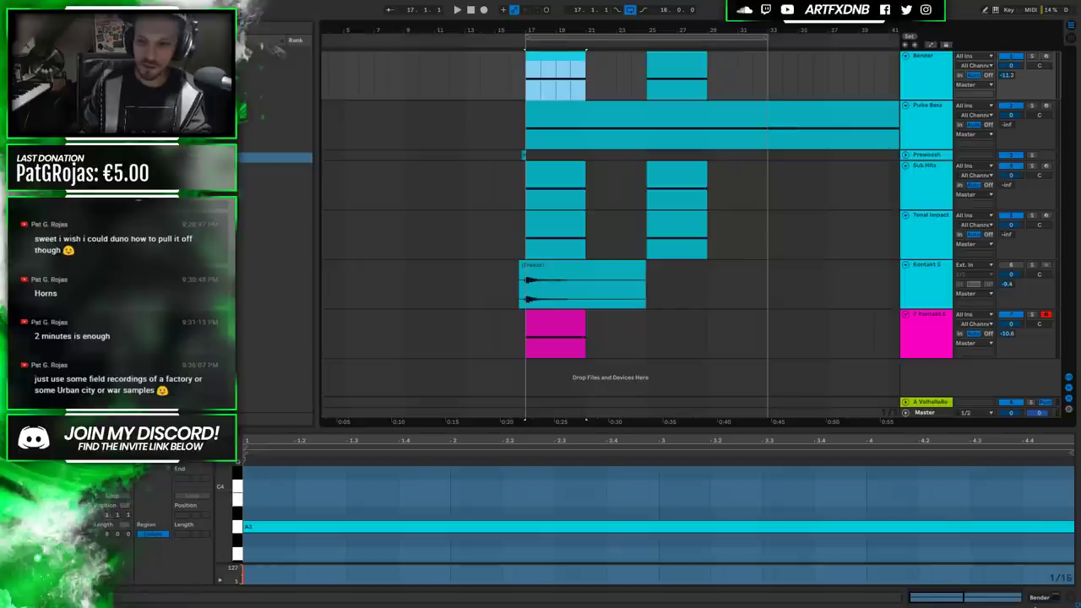
key("shift+Tab")
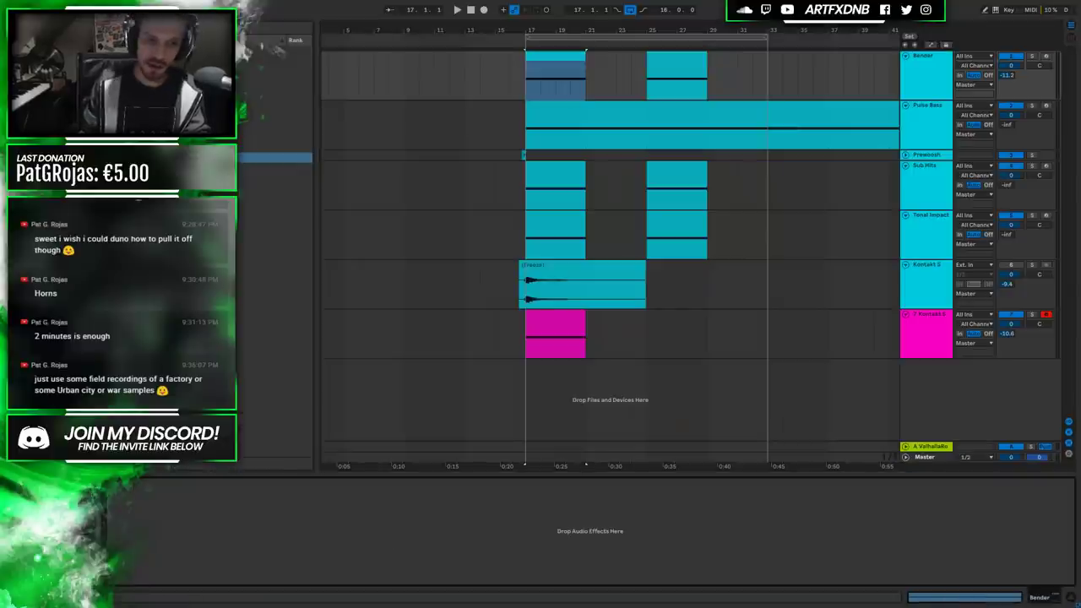
key("ctrl+alt+p")
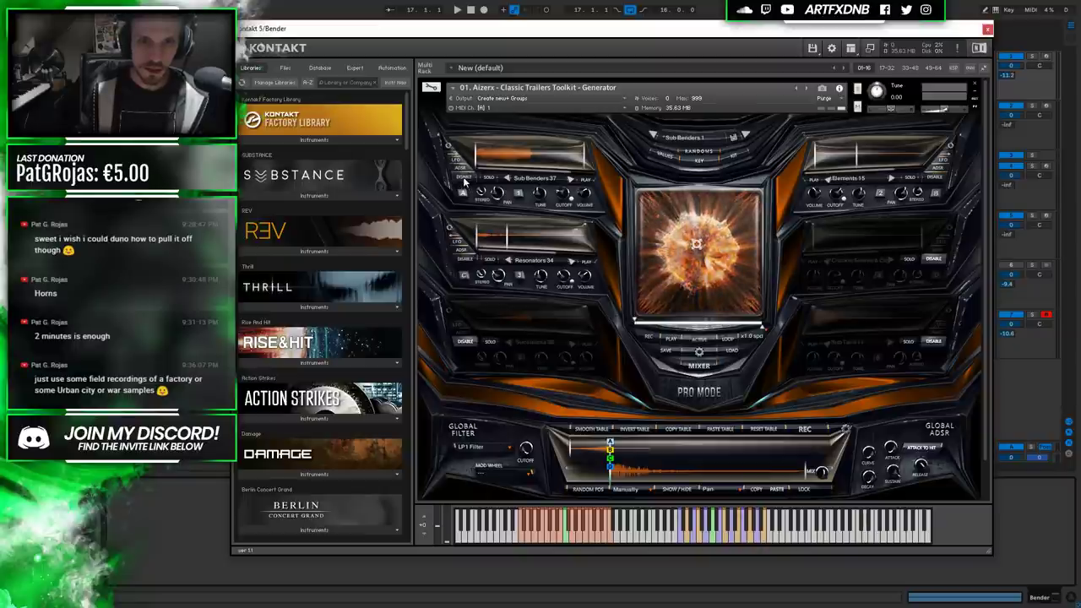
left_click(463, 177)
Play the arrangement from bar 16, compare Bender's Sub Benders 37 layer on and off, and close the instrument with it disabled.
left_click_drag(923, 28, 891, 329)
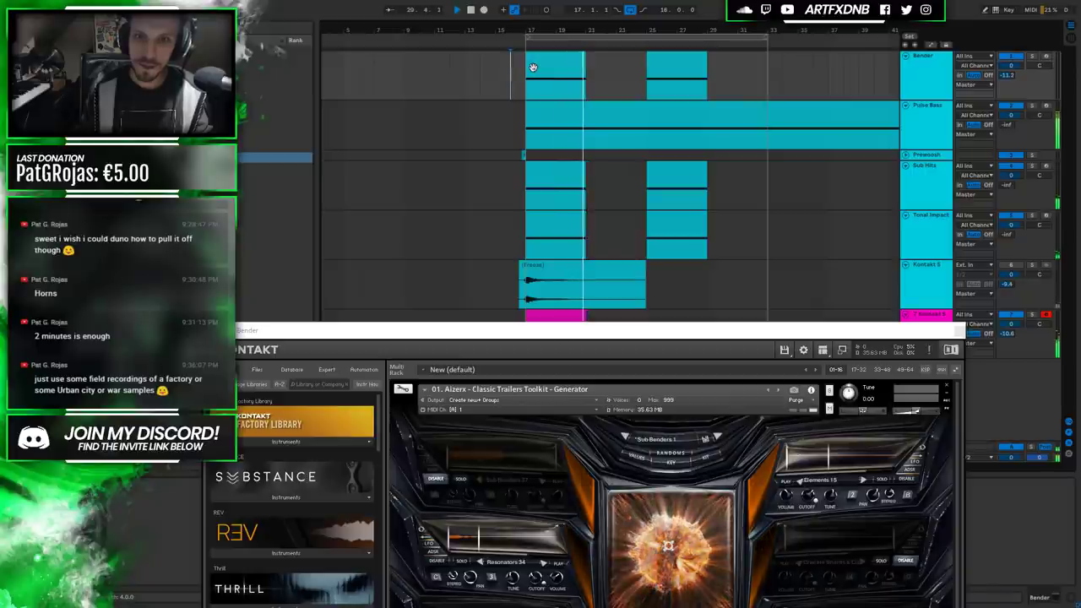
key("space")
left_click_drag(549, 332, 548, 97)
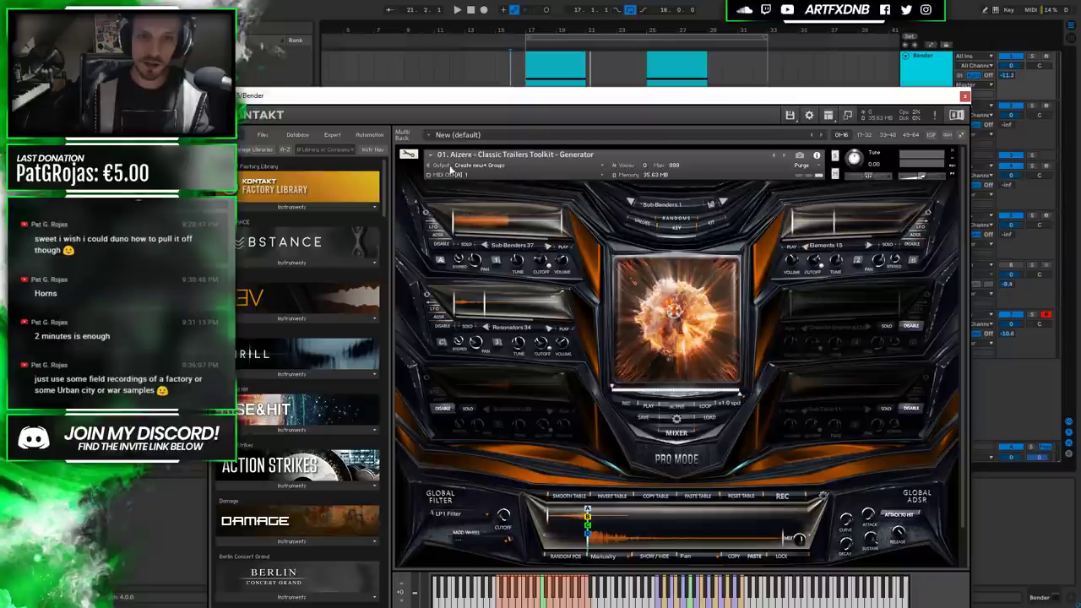
left_click_drag(602, 99, 450, 317)
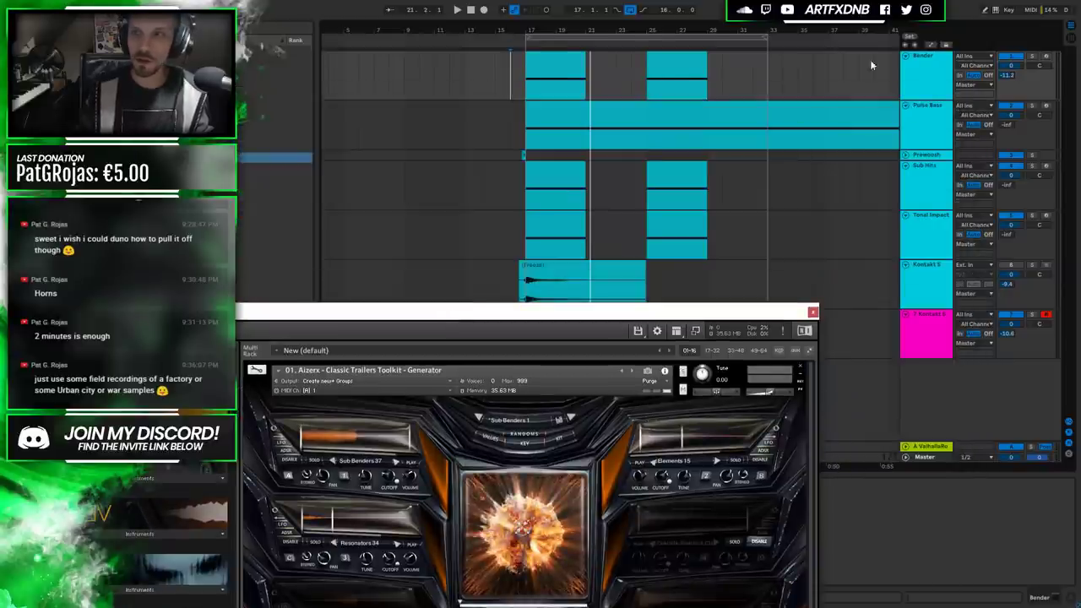
left_click_drag(407, 312, 512, 61)
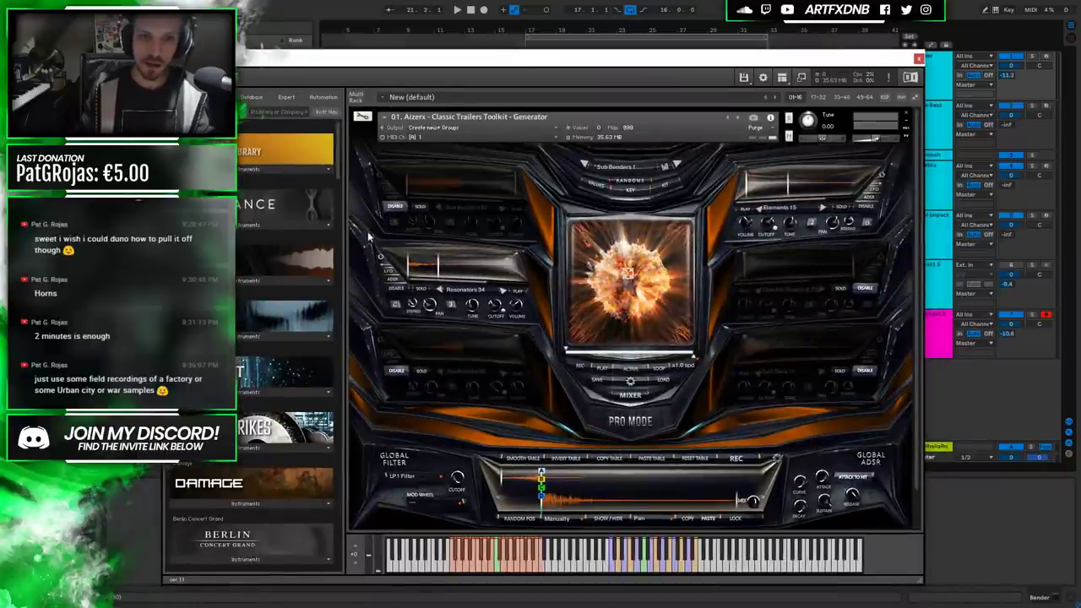
left_click(918, 60)
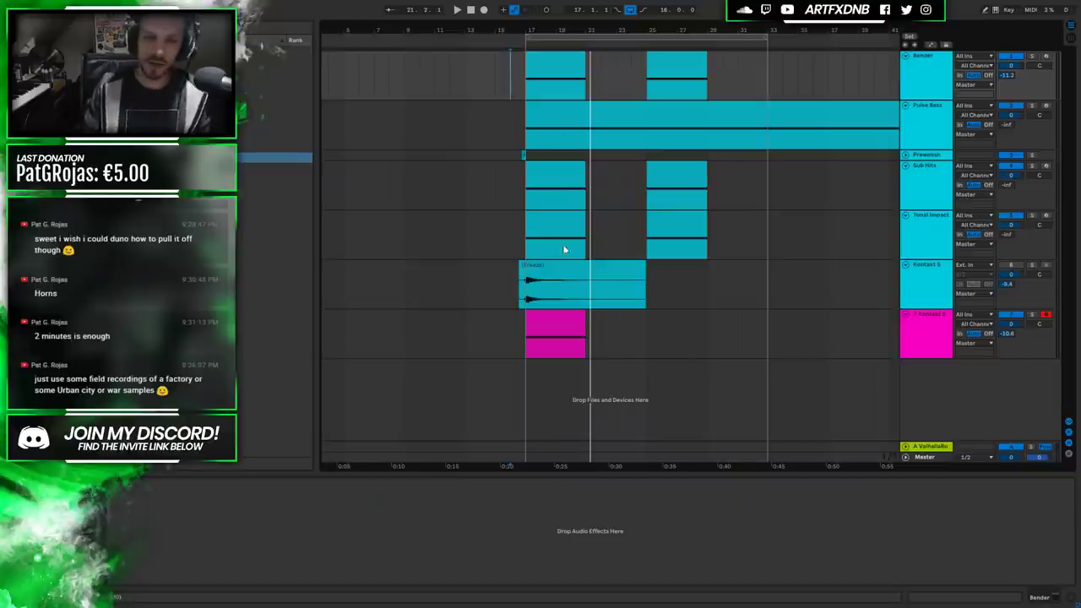
Shorten the MIDI clip on the 7-Kontakt 5 track to two bars, ending at bar 19.
left_click(551, 315)
double_click(550, 315)
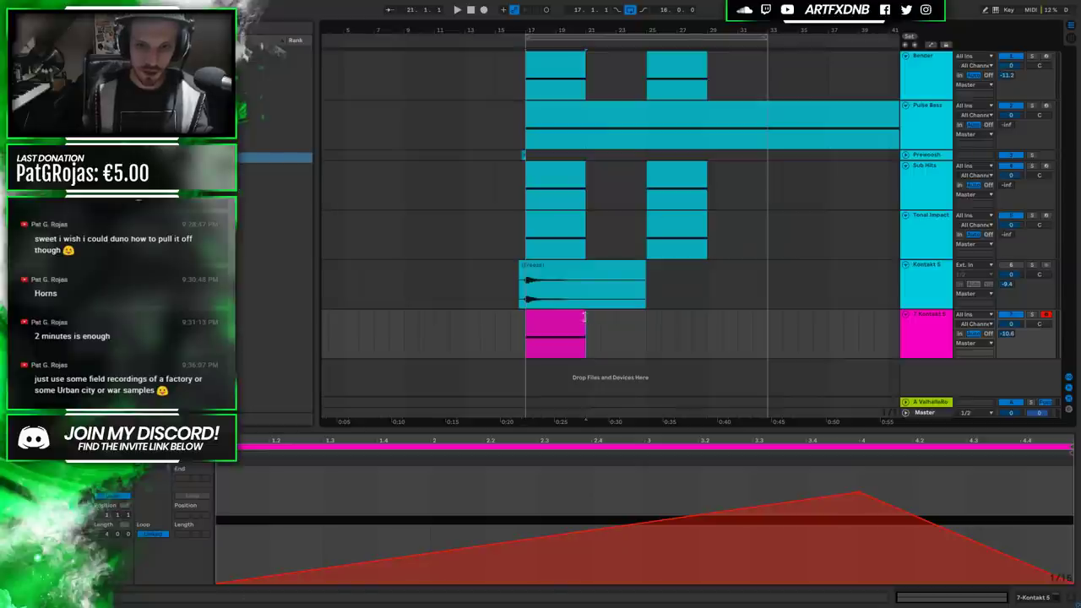
left_click_drag(580, 321, 562, 318)
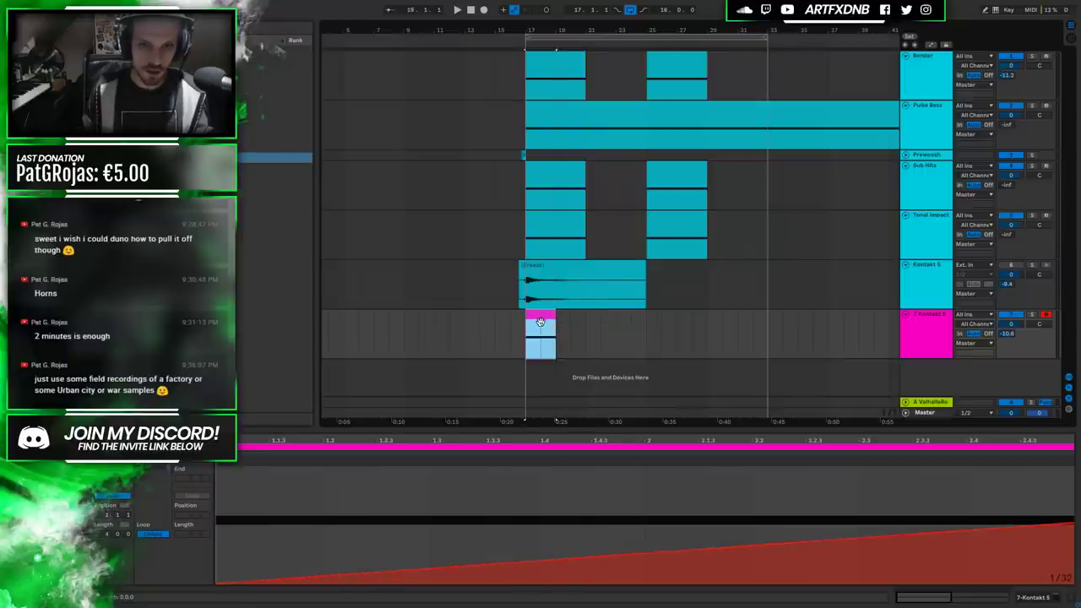
Reshape the clip's envelope to rise from 0 to 127 across its two bars and drop to 0 at the end.
left_click(524, 476)
key("minus")
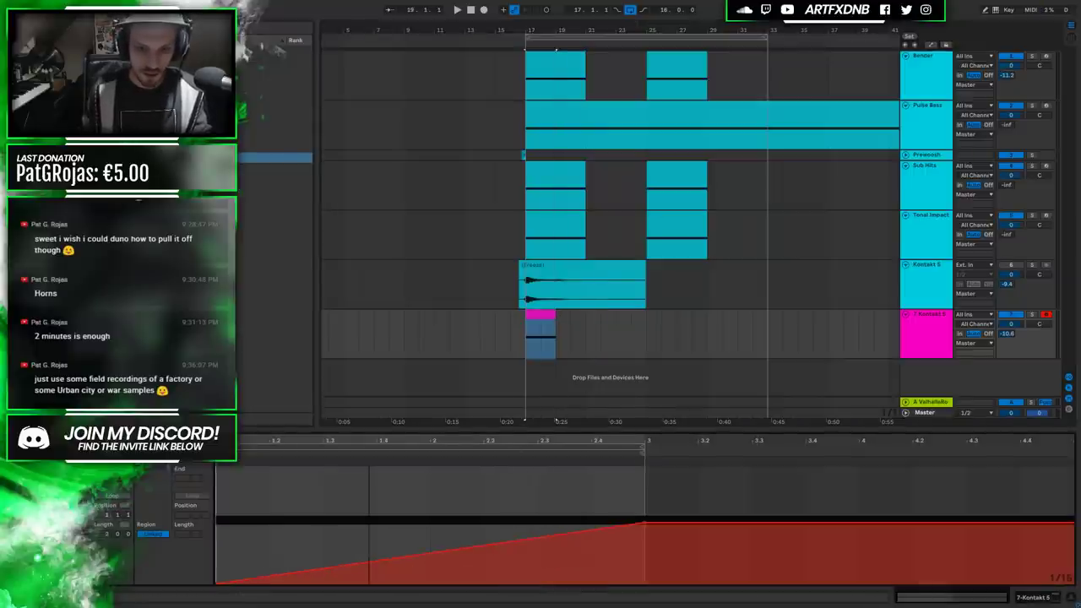
left_click_drag(646, 525, 631, 468)
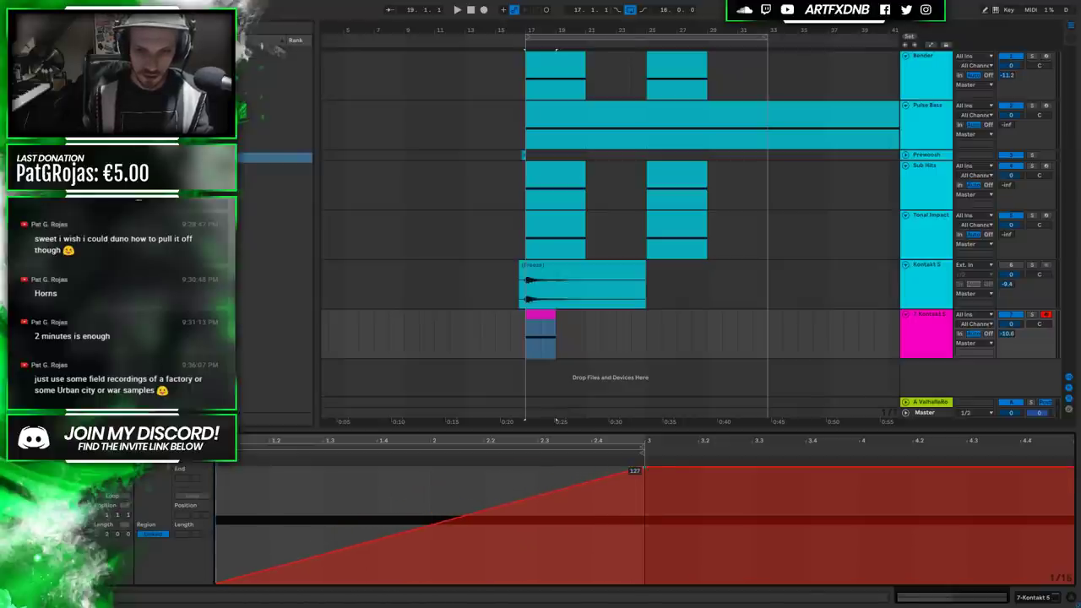
left_click_drag(648, 471, 630, 575)
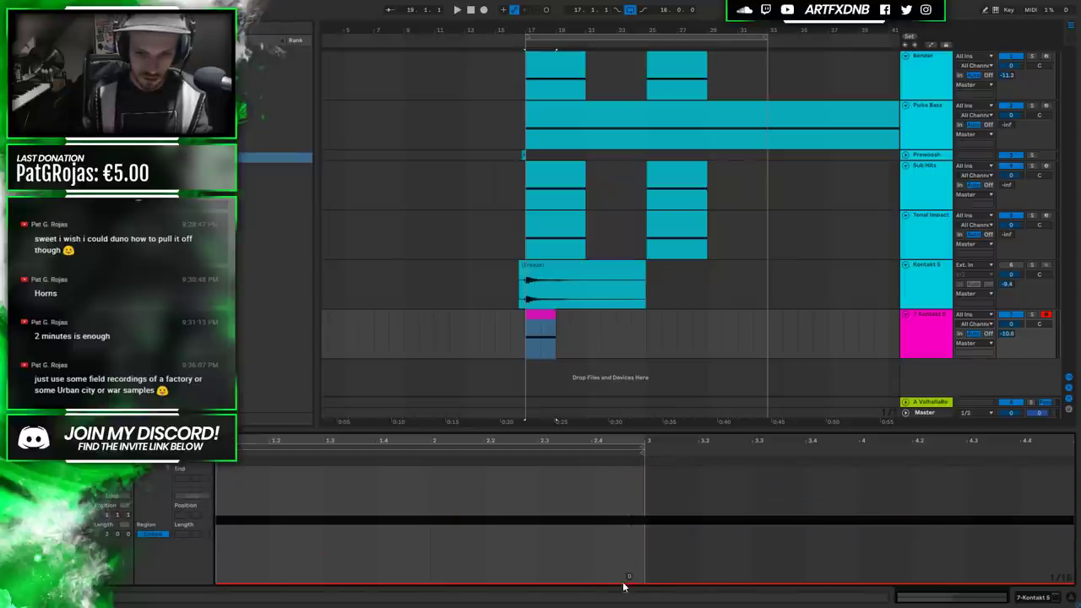
left_click_drag(634, 581, 640, 471)
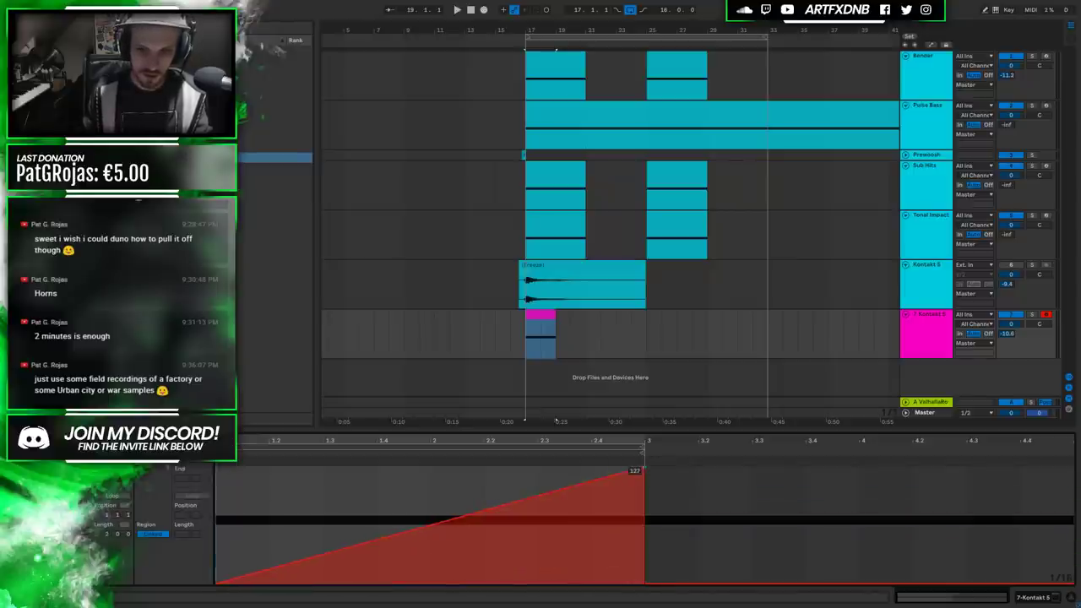
Lower the end of the 7-Kontakt 5 clip envelope's rise, bend it into a slow-starting curve, and play from bar 16.
left_click_drag(645, 472, 643, 496)
left_click_drag(564, 515, 564, 549)
left_click(508, 341)
key("space")
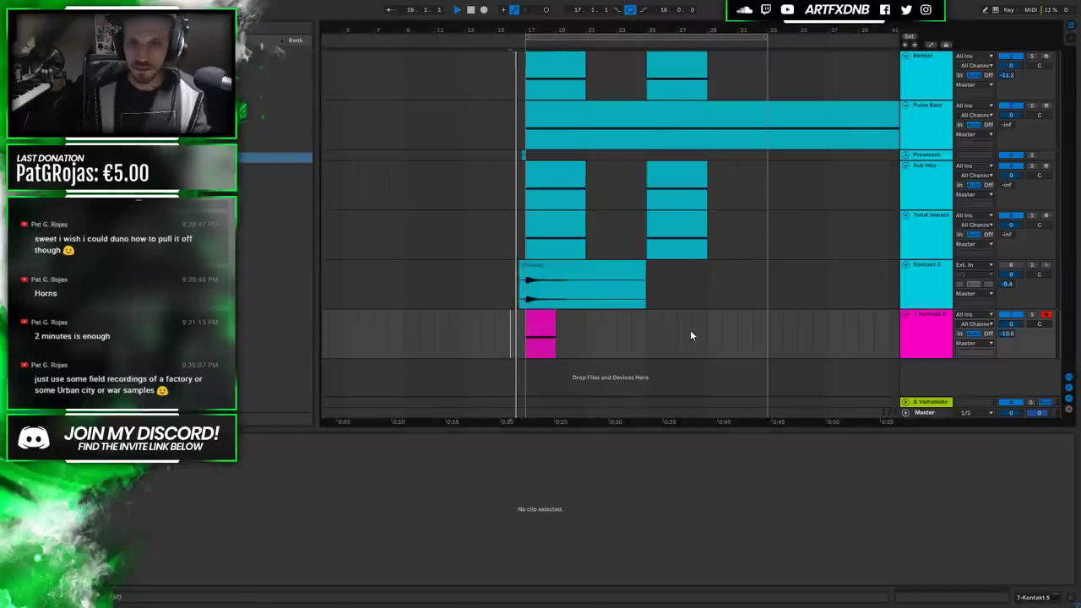
Compare the Kontakt 5 audio track soloed and within the full mix while playing around bar 17.
left_click(1017, 265)
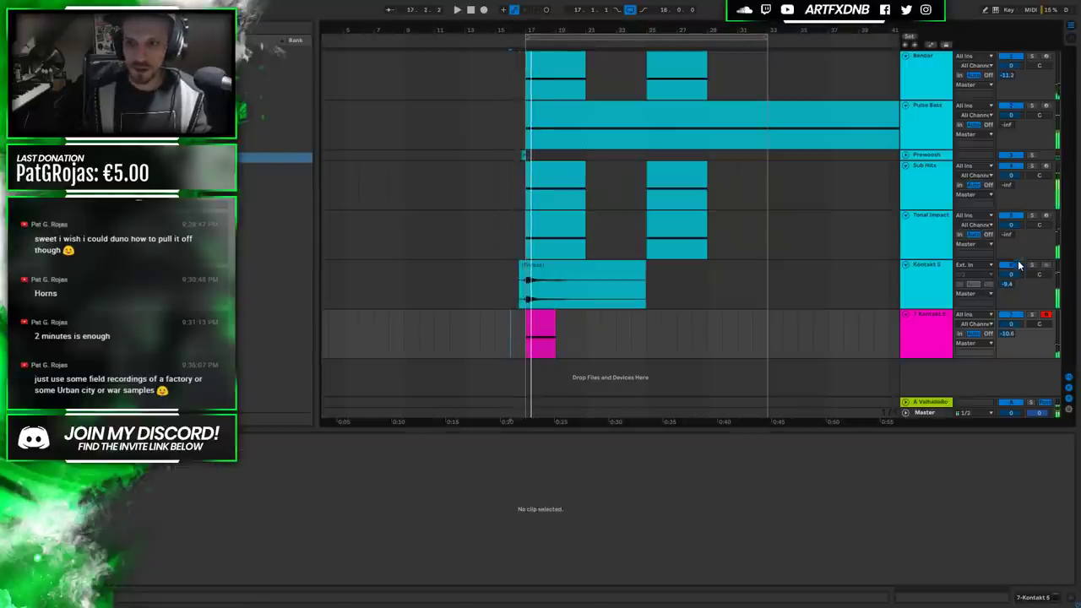
left_click(528, 296)
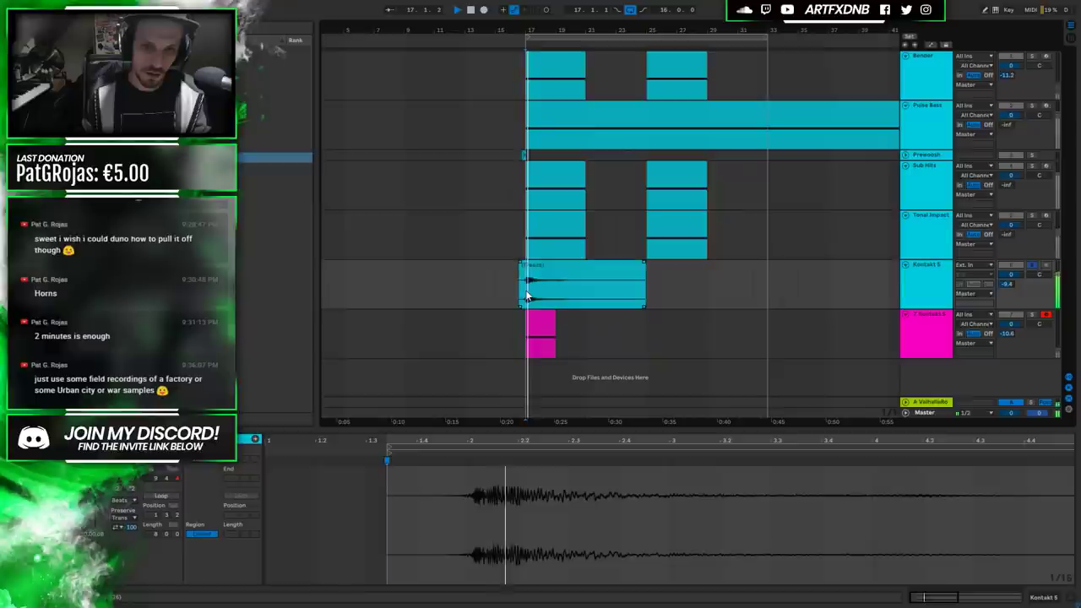
left_click(1021, 267)
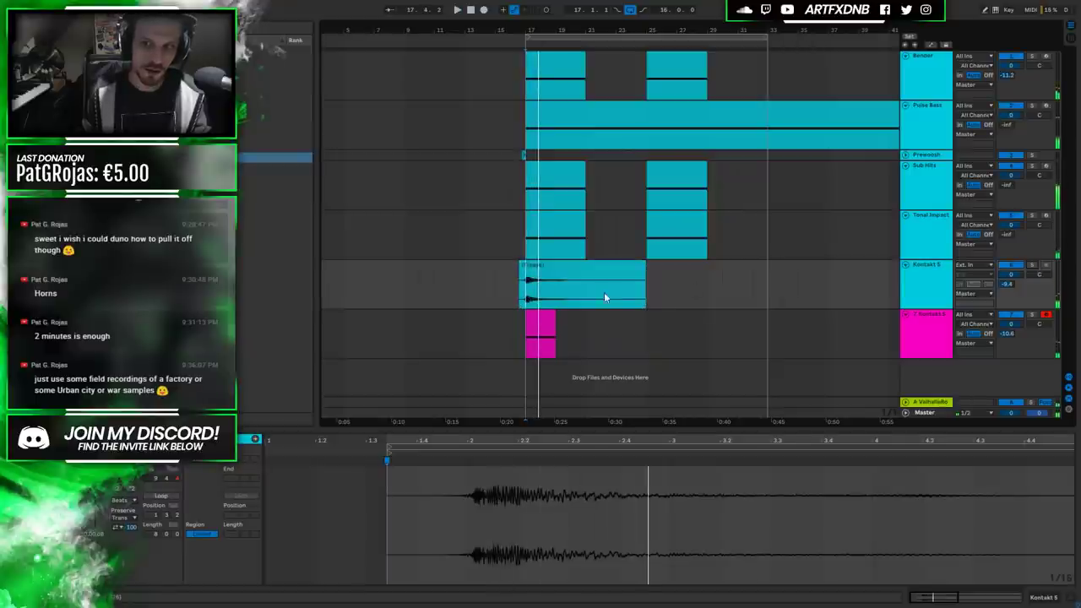
key("space")
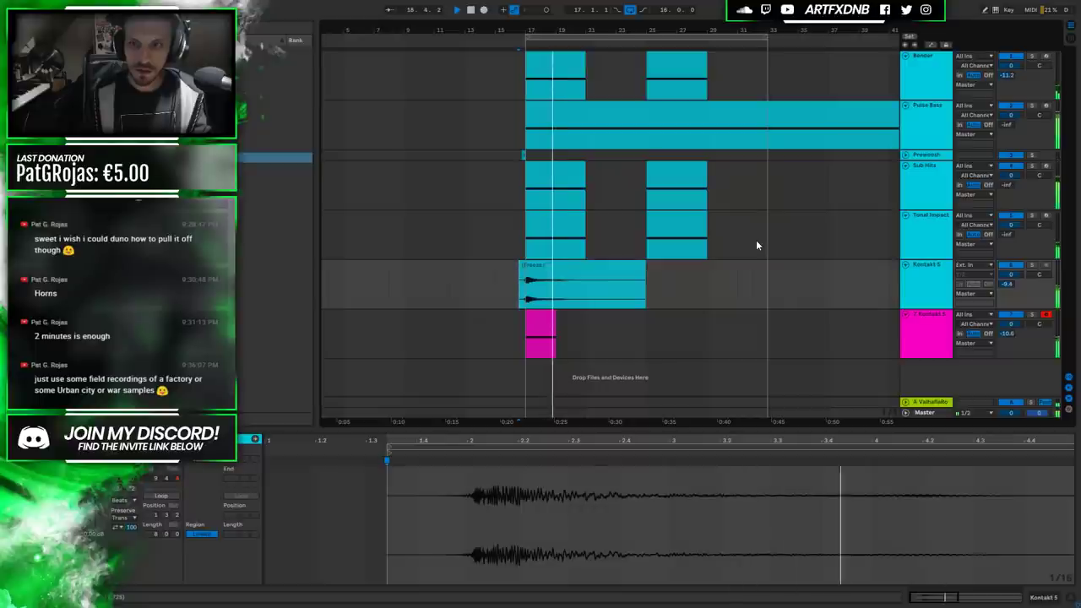
key("space")
Reshape the 7-Kontakt 5 clip's envelope with straighter segments and a point at 1.3 set to 44, and play it back.
left_click(541, 338)
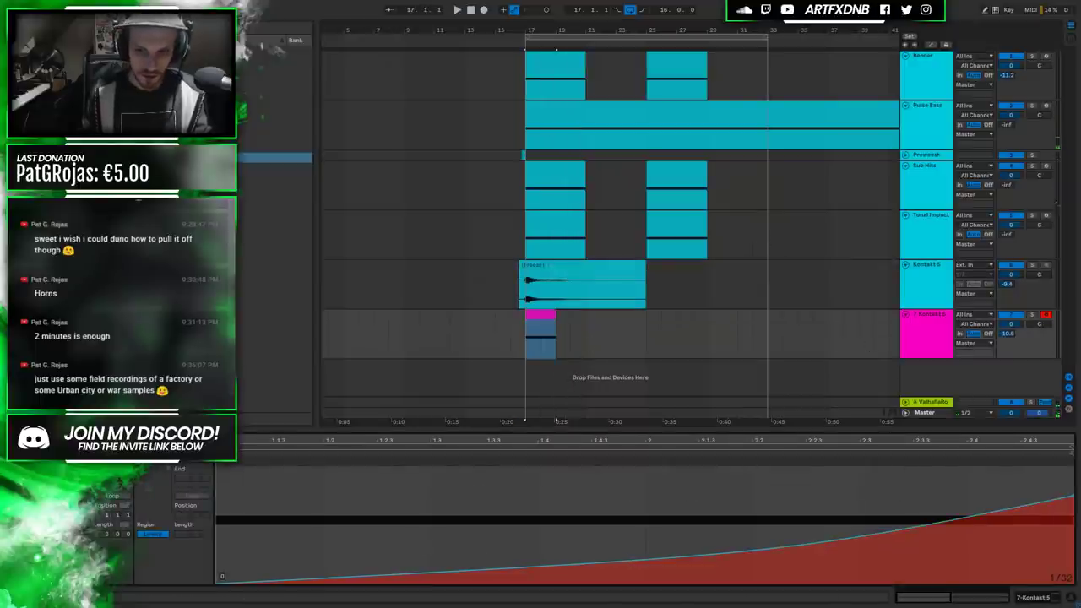
left_click_drag(615, 555, 542, 552)
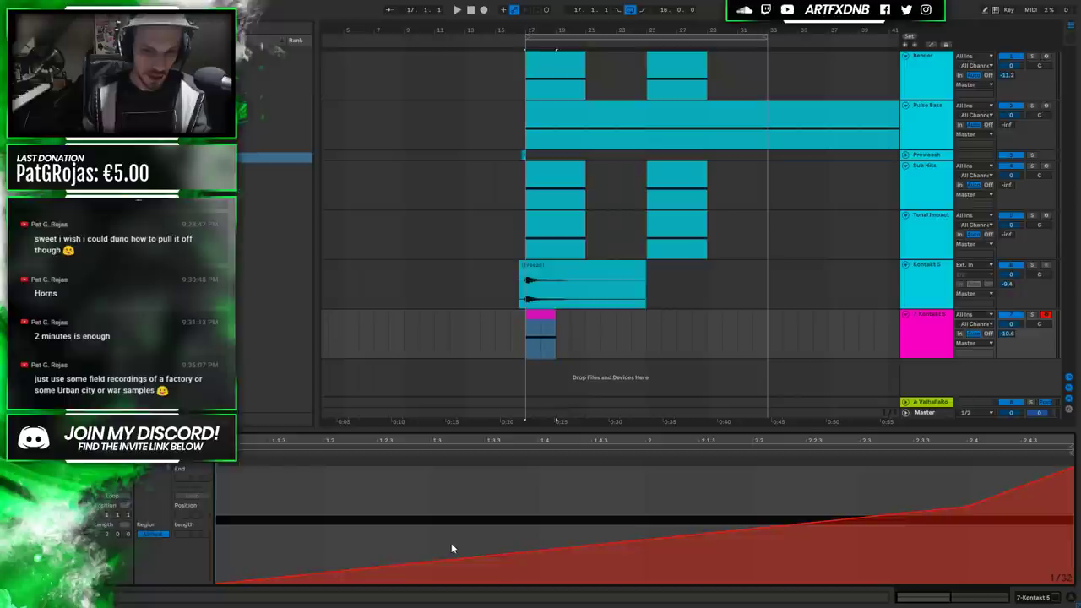
left_click_drag(432, 560, 431, 542)
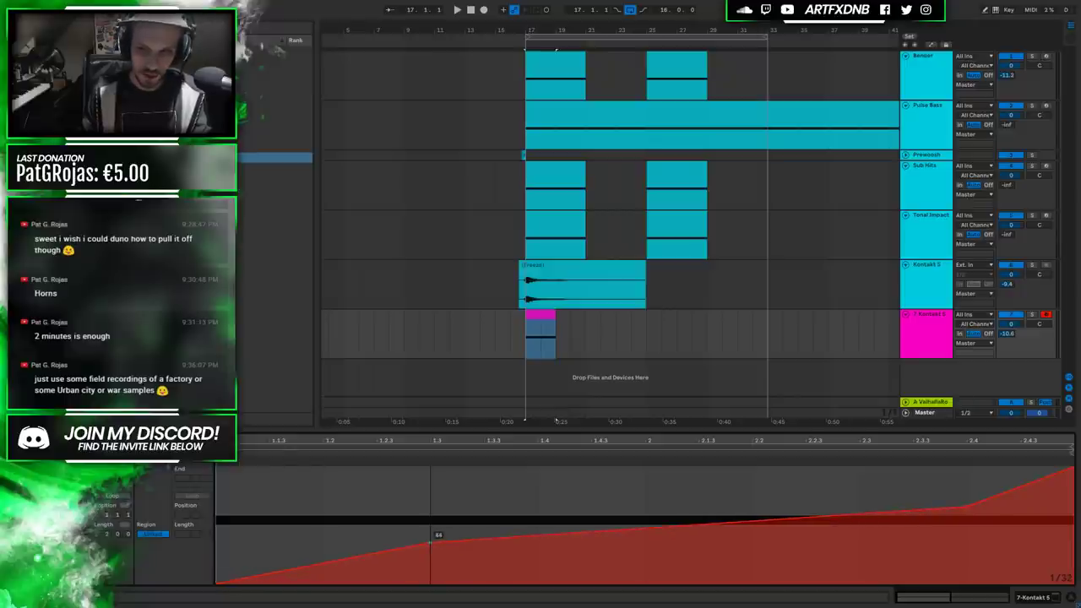
key("space")
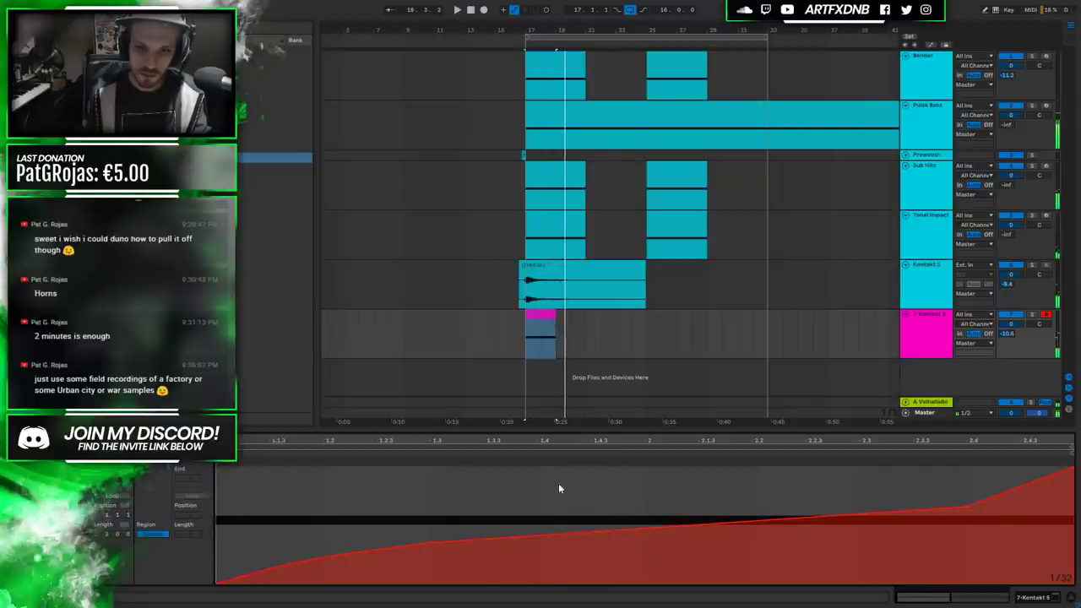
Make the envelope rise faster, with a rounded start, a higher point at 1.3 and 127 reached near 2.3, and play from bar 16.
left_click_drag(960, 504, 859, 470)
left_click_drag(431, 541, 427, 502)
left_click_drag(309, 530, 309, 516)
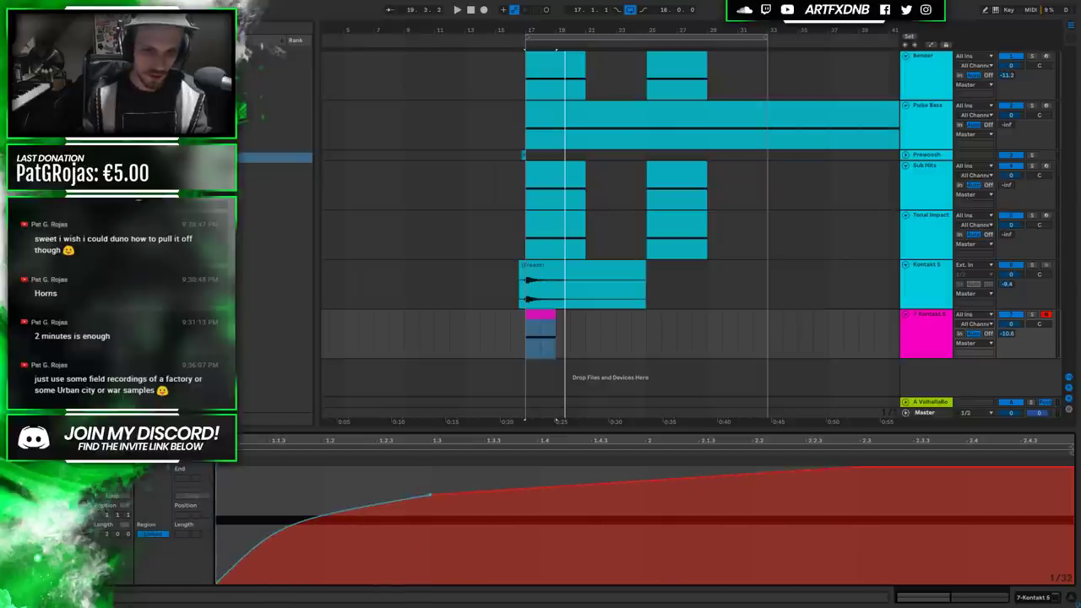
left_click(511, 343)
key("space")
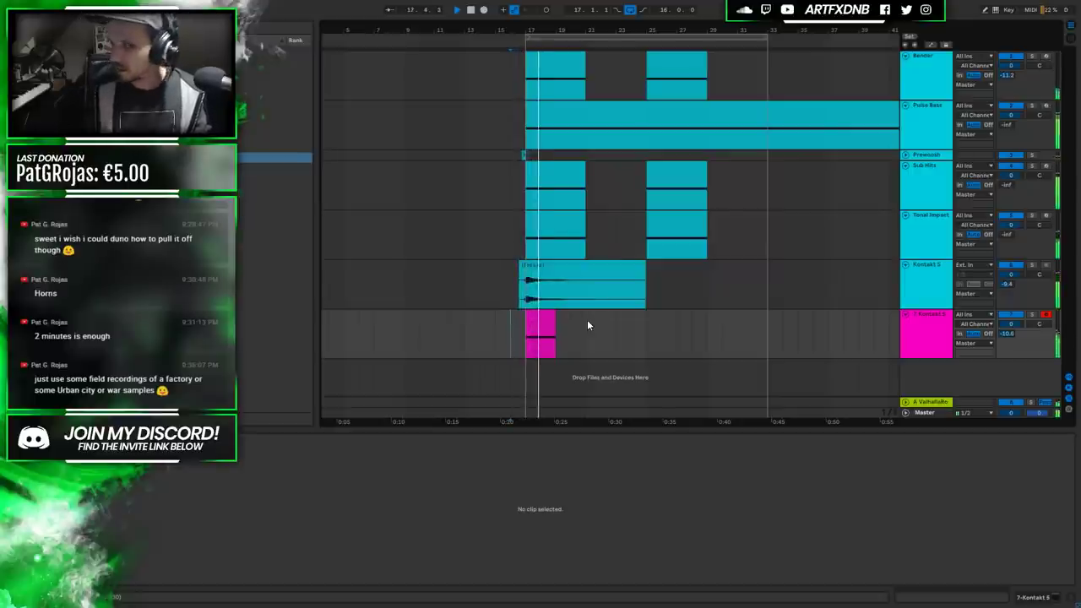
Peak the envelope at 127 from bar 2 until just before 2.2, fade it to 72 at the clip's end, and audition it.
left_click(542, 318)
key("space")
left_click_drag(853, 471, 645, 469)
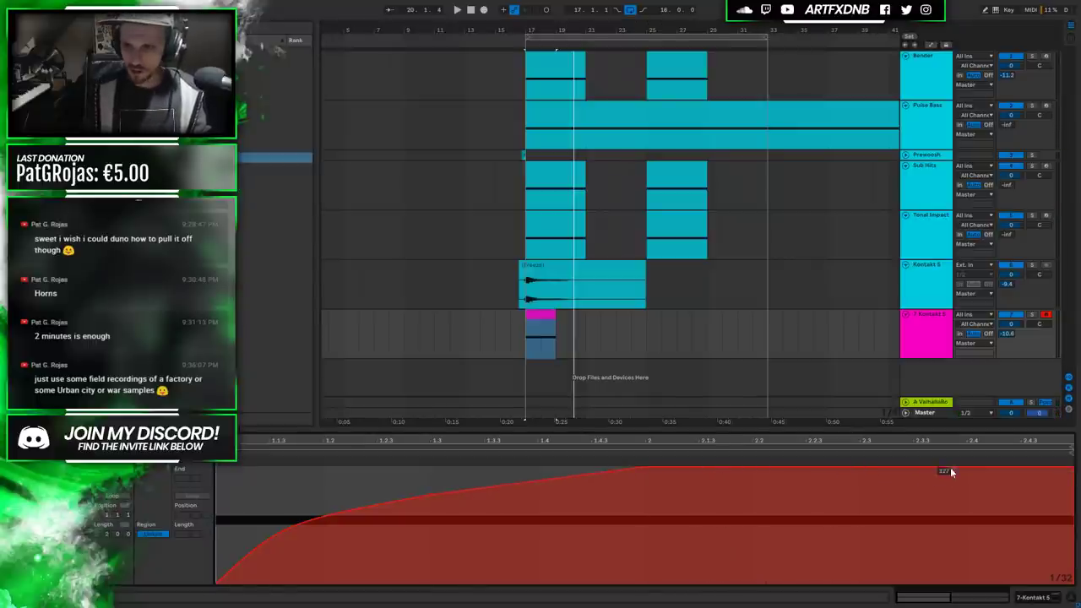
left_click_drag(1072, 471, 1069, 515)
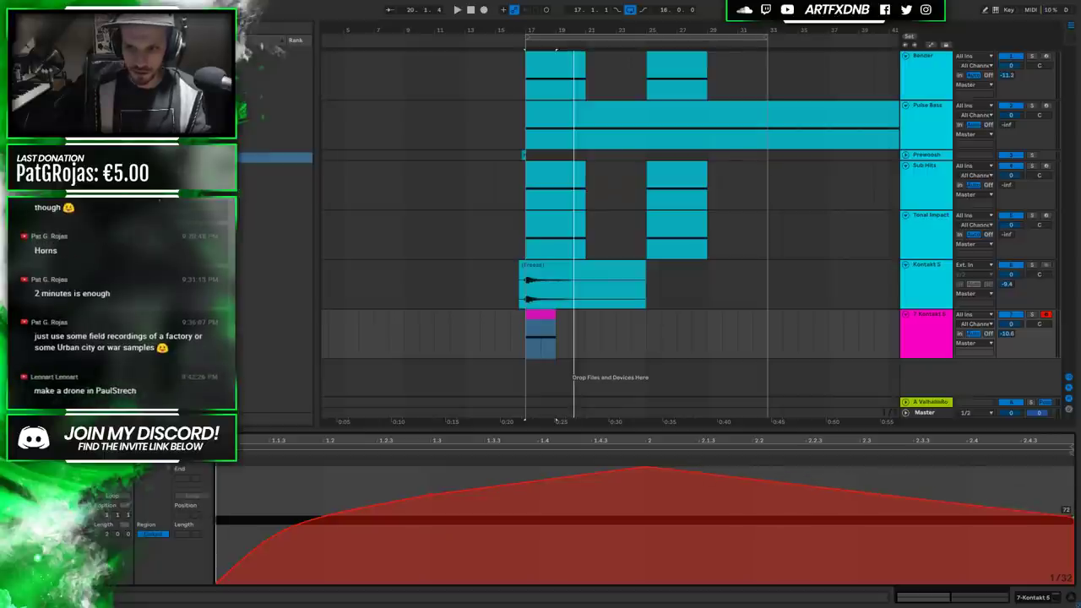
left_click_drag(786, 485, 739, 470)
key("space")
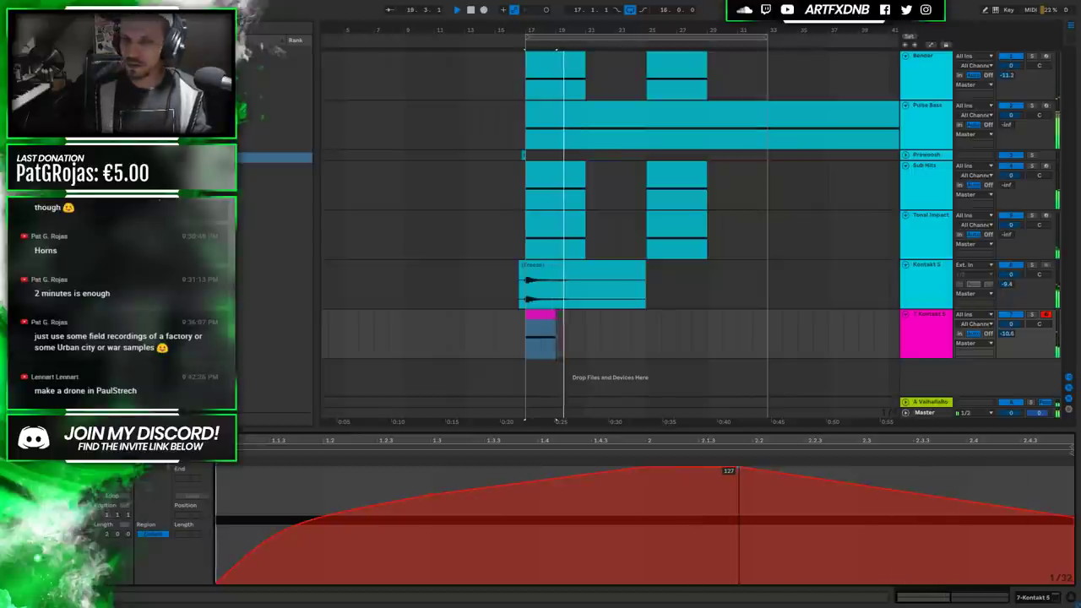
Transpose the 7-Kontakt 5 clip's sustained note by an octave and audition it against the hits.
left_click(534, 314)
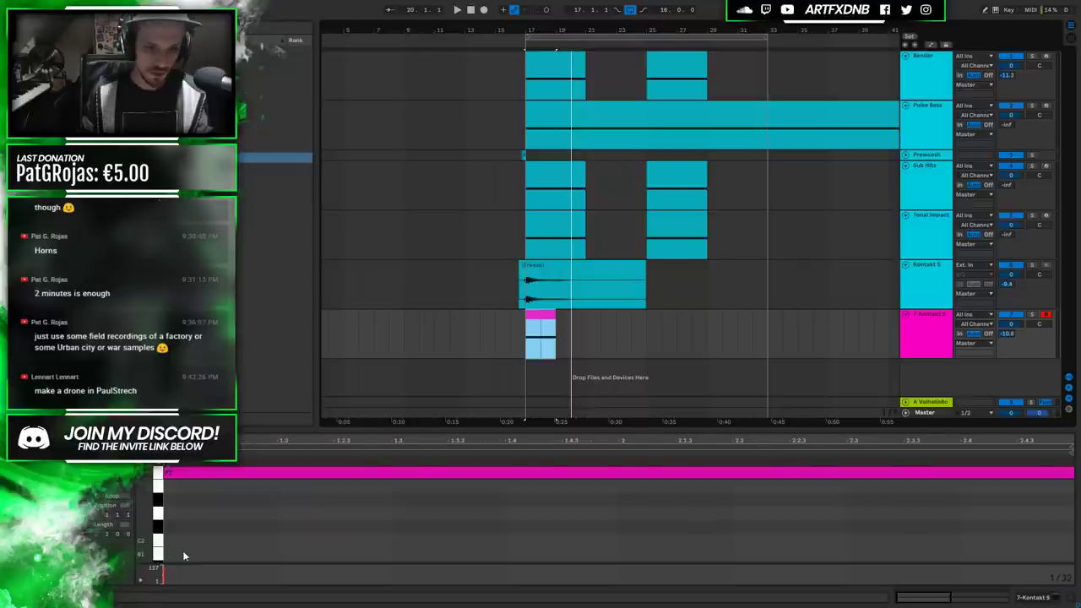
key("space")
key("space")
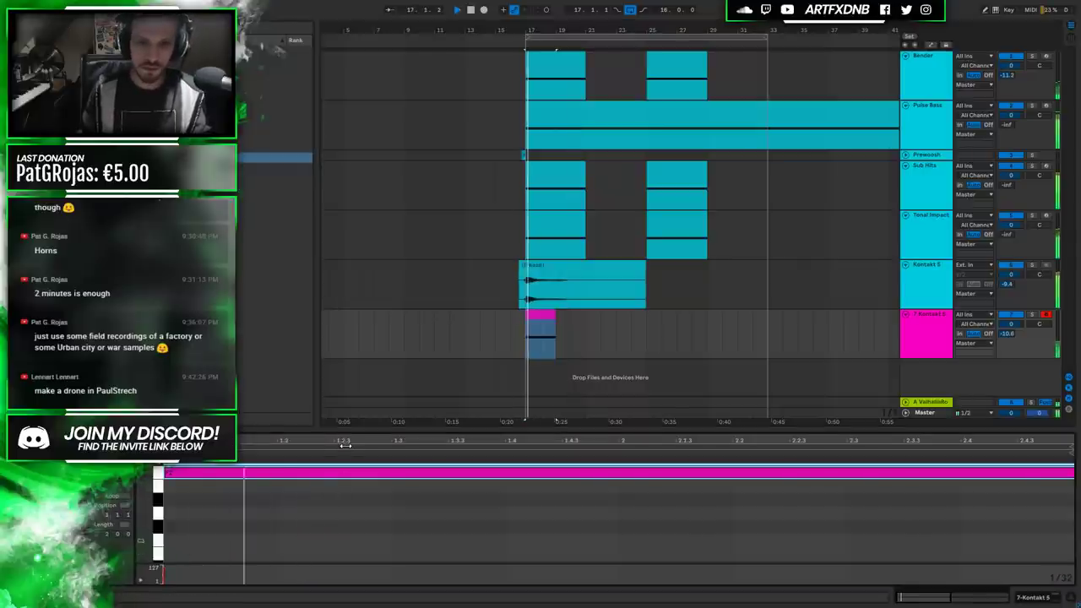
left_click(569, 321)
key("space")
left_click(542, 333)
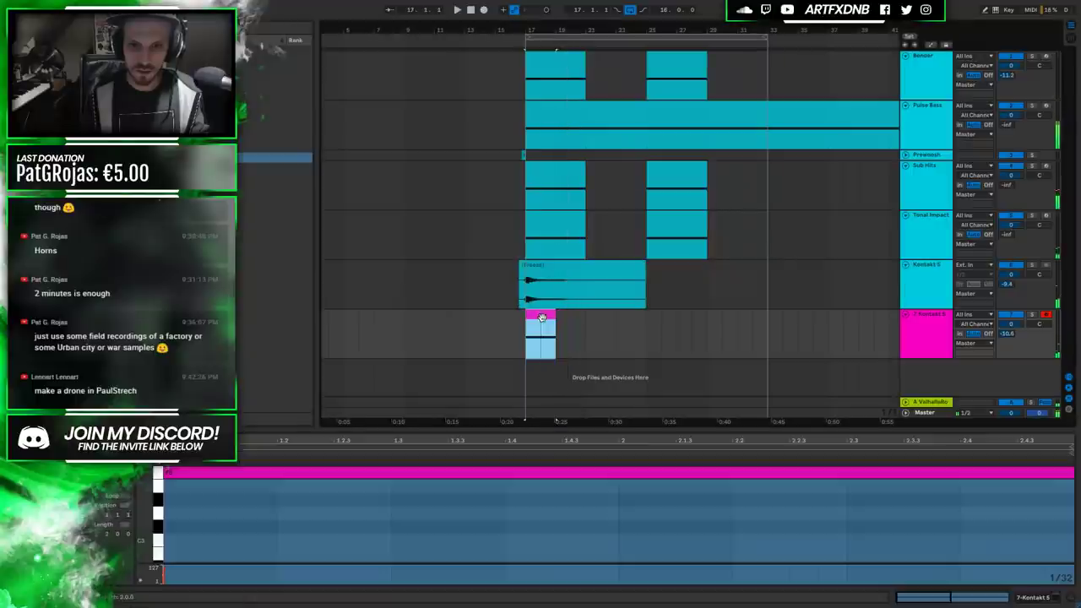
Set the 7-Kontakt 5 track volume to -1.2 dB and place copies of its clip at bars 17 and 25.
left_click_drag(1009, 336, 1009, 313)
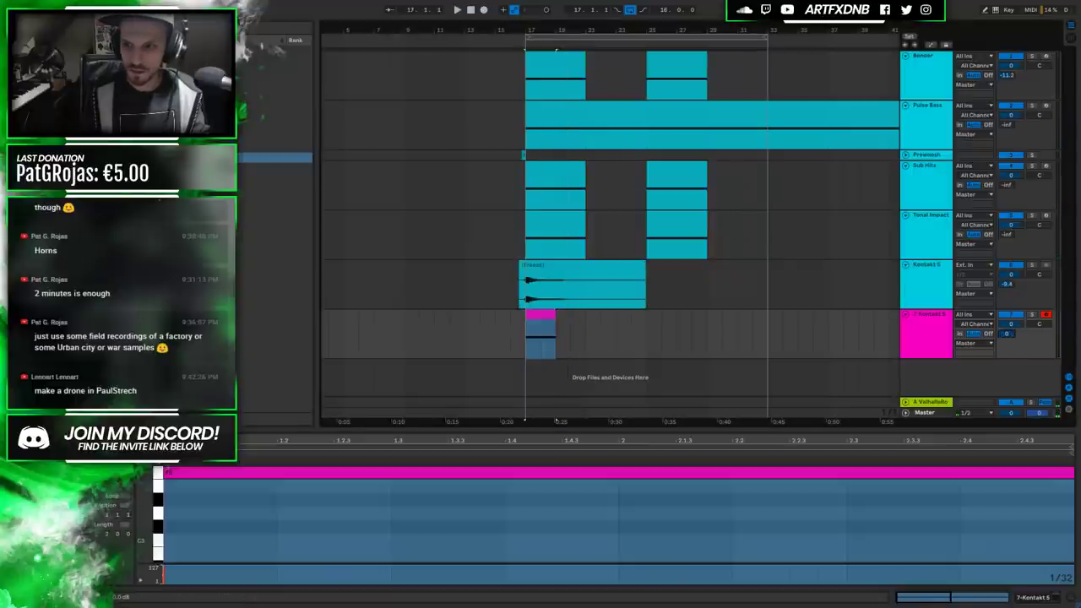
left_click(484, 335)
left_click_drag(549, 321, 665, 328)
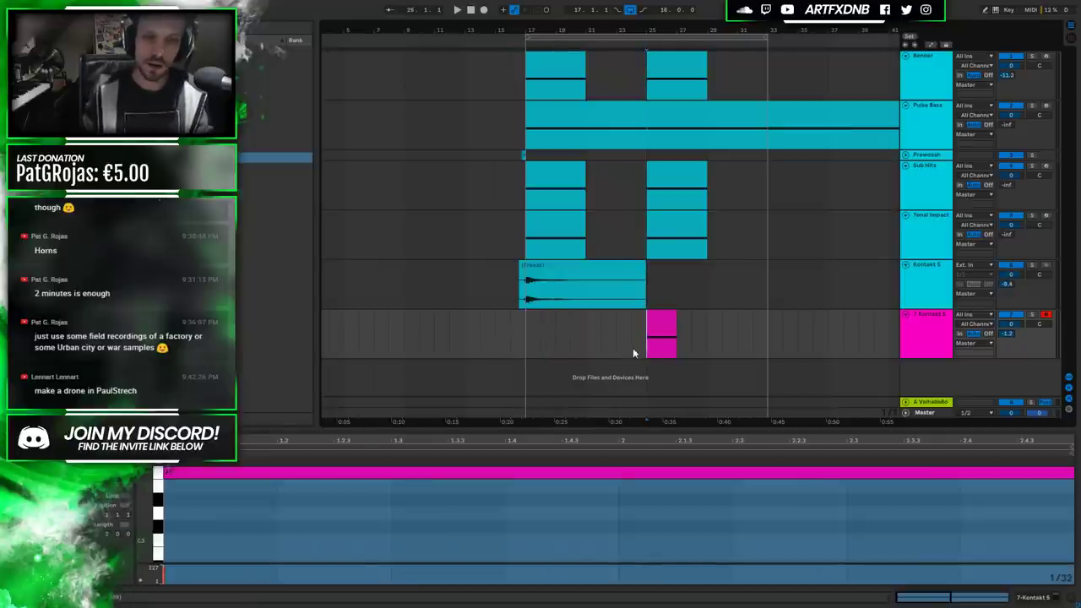
left_click_drag(657, 329, 535, 324)
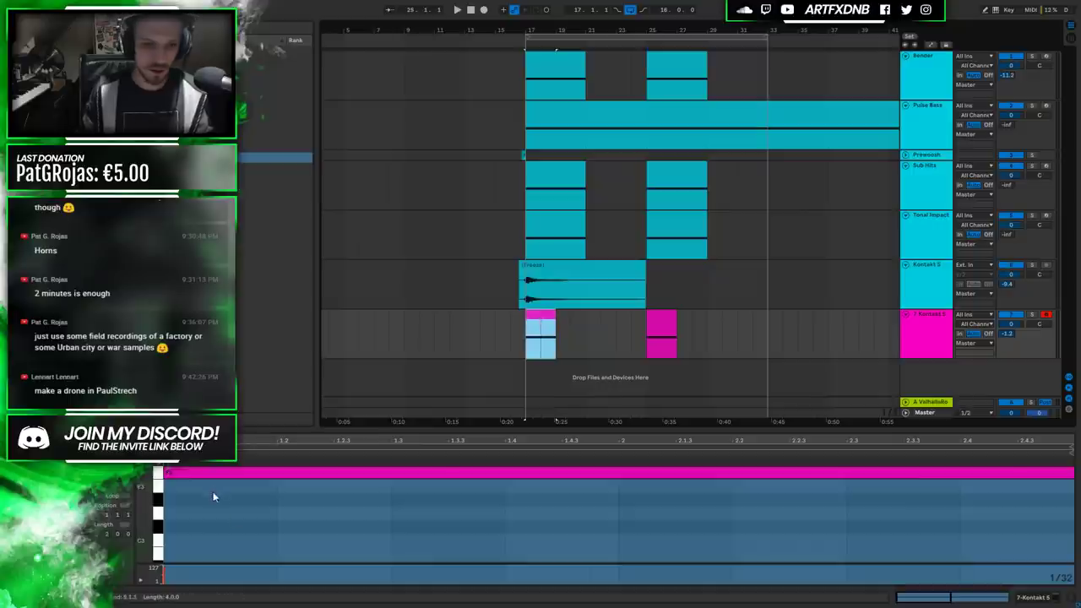
Lower the note in the bar 17 clip by one octave to F2 and play the arrangement from bar 16.
left_click(215, 474)
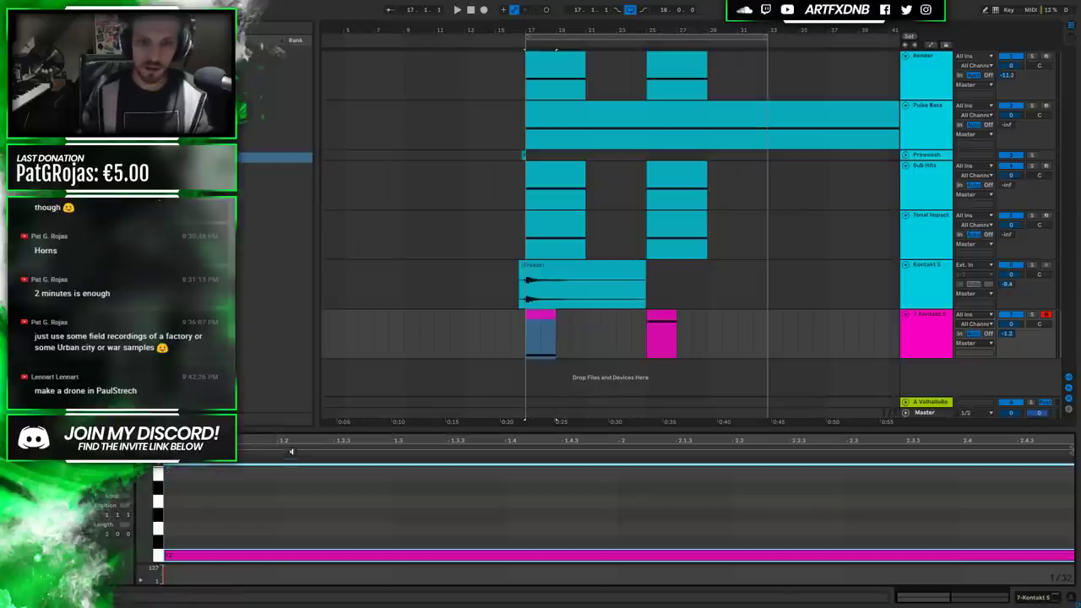
left_click(511, 341)
key("space")
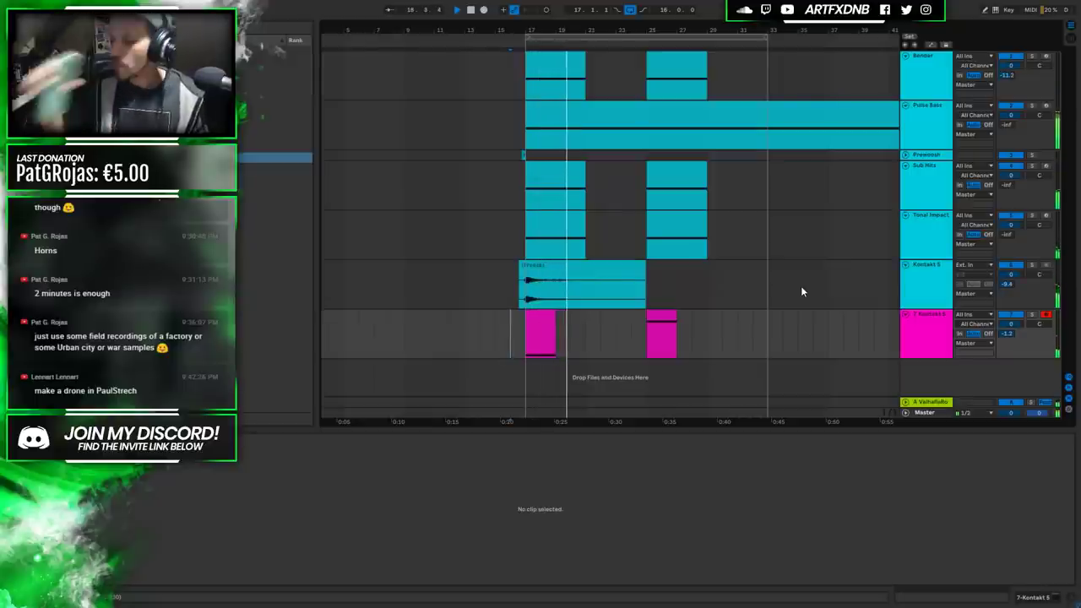
left_click(540, 332)
key("space")
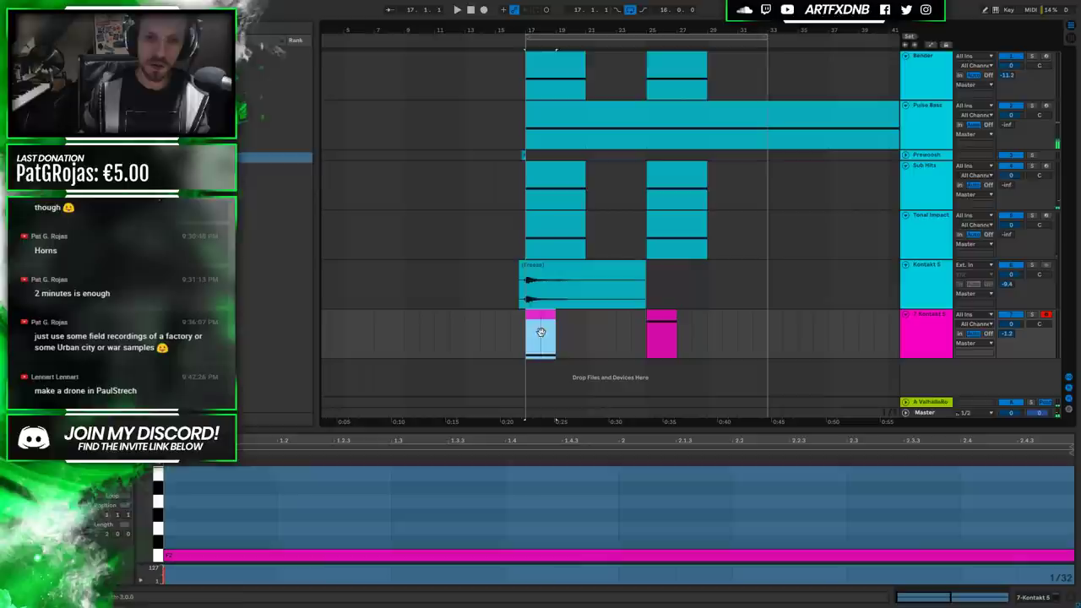
Move both 7-Kontakt 5 clips eight bars later, to bars 25 and 33, and play from bar 16.
left_click(669, 321, "shift")
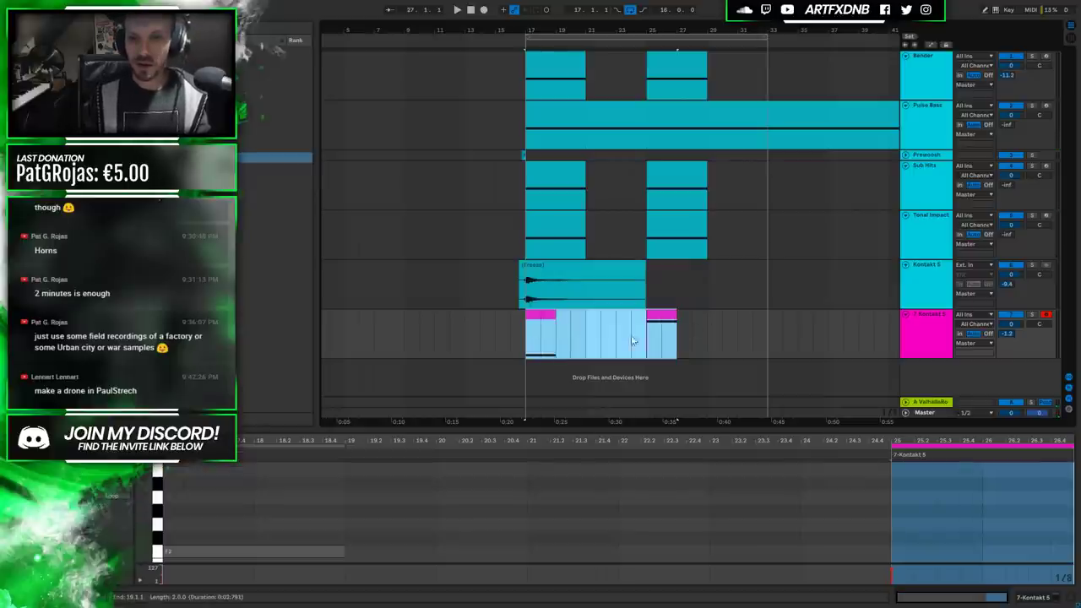
left_click_drag(541, 320, 674, 345)
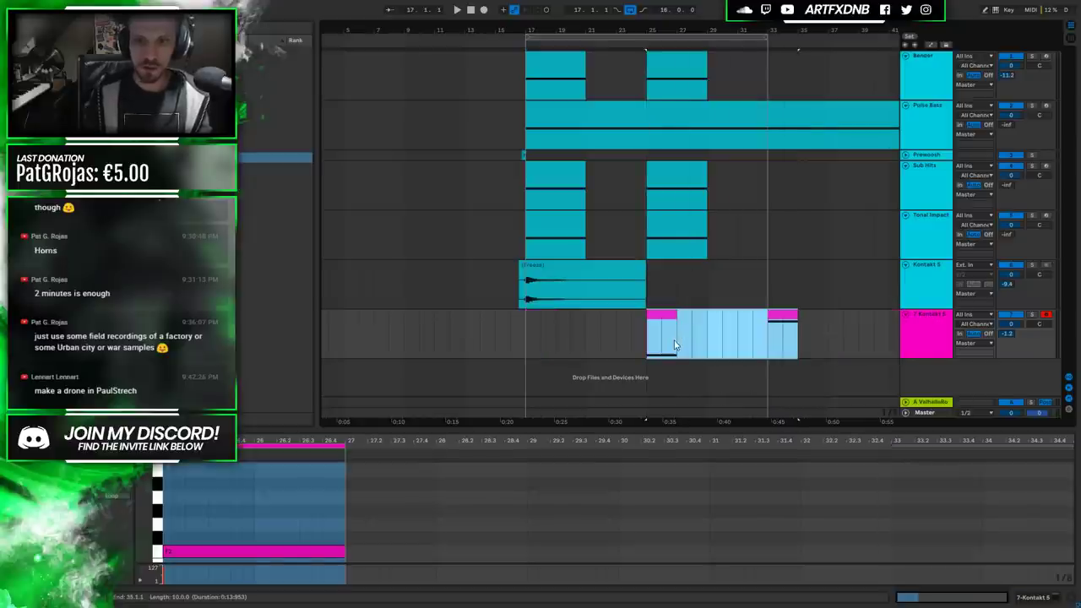
left_click(528, 348)
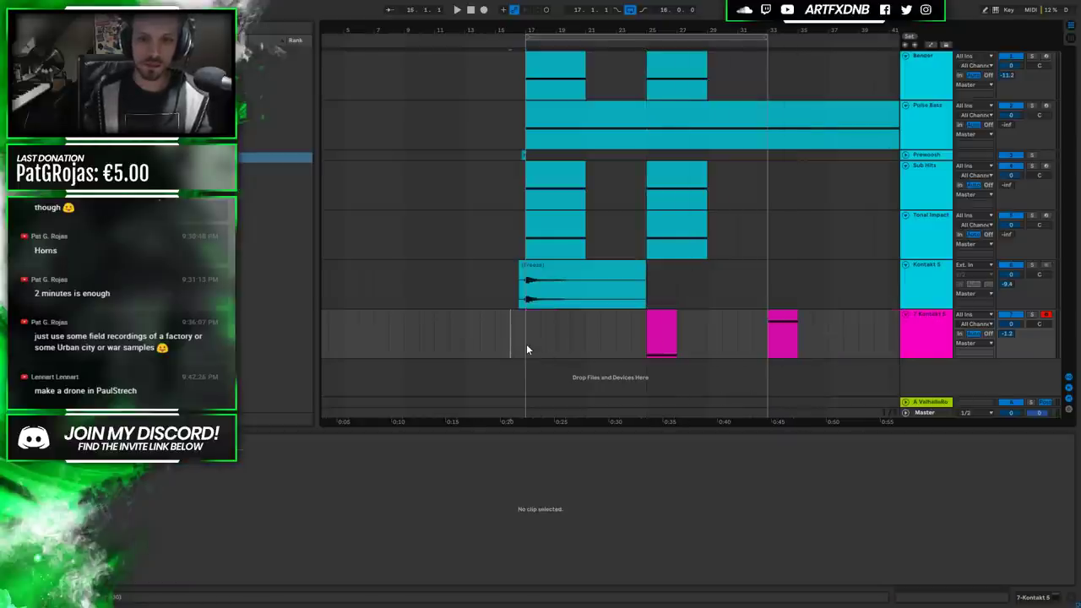
key("space")
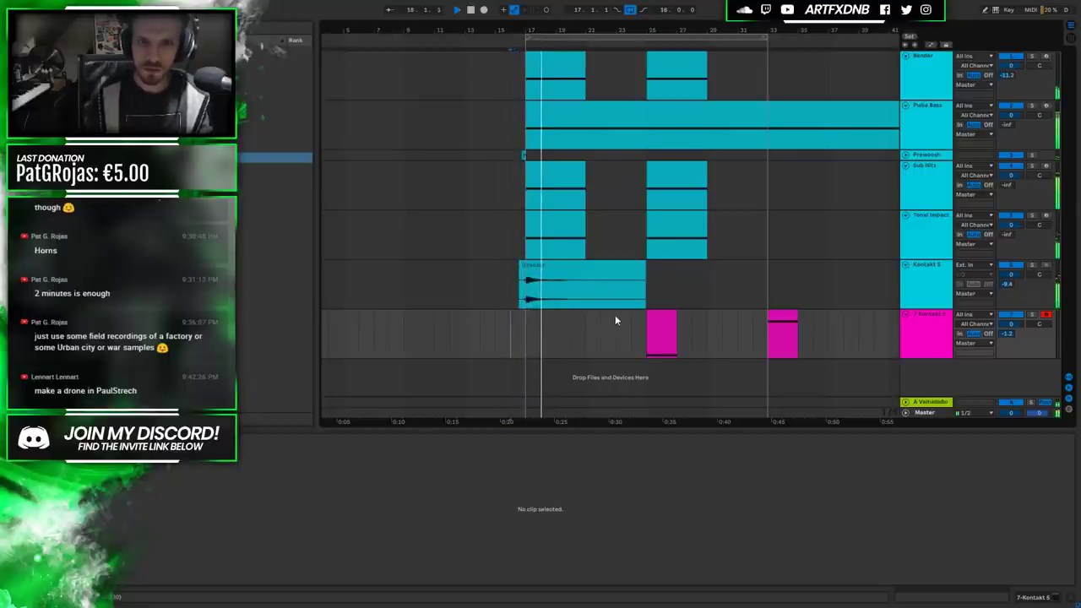
key("space")
Duplicate the 7-Kontakt 5 track together with its clips.
left_click(929, 328)
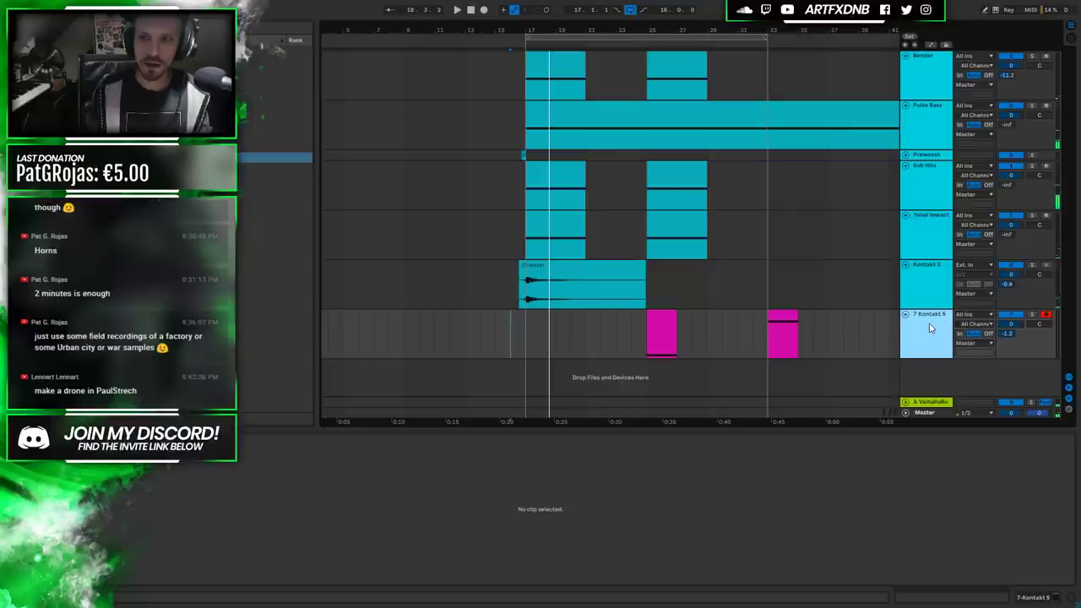
right_click(928, 328)
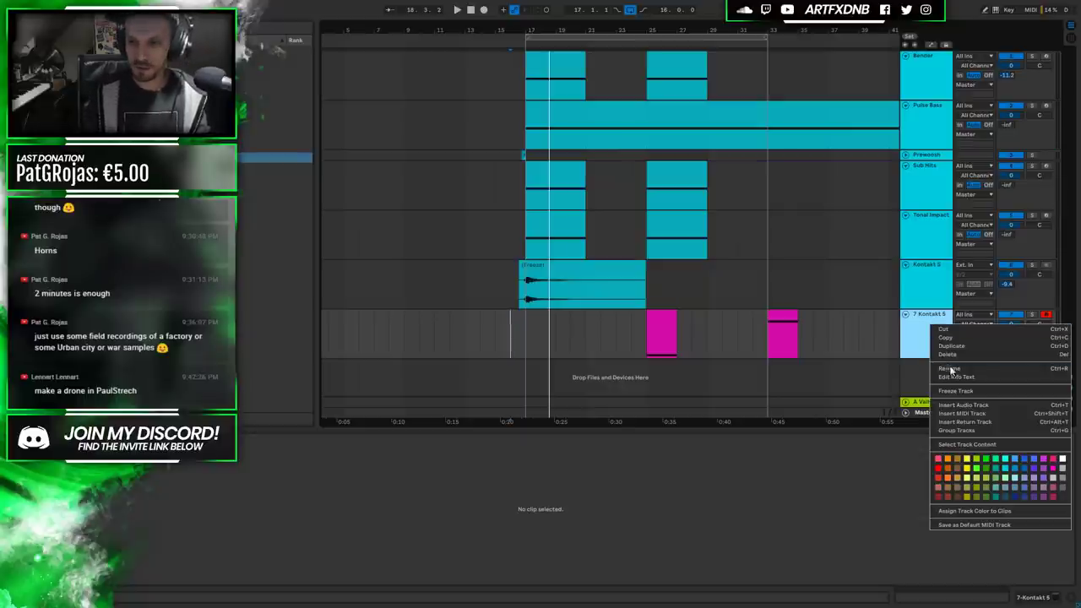
left_click(950, 346)
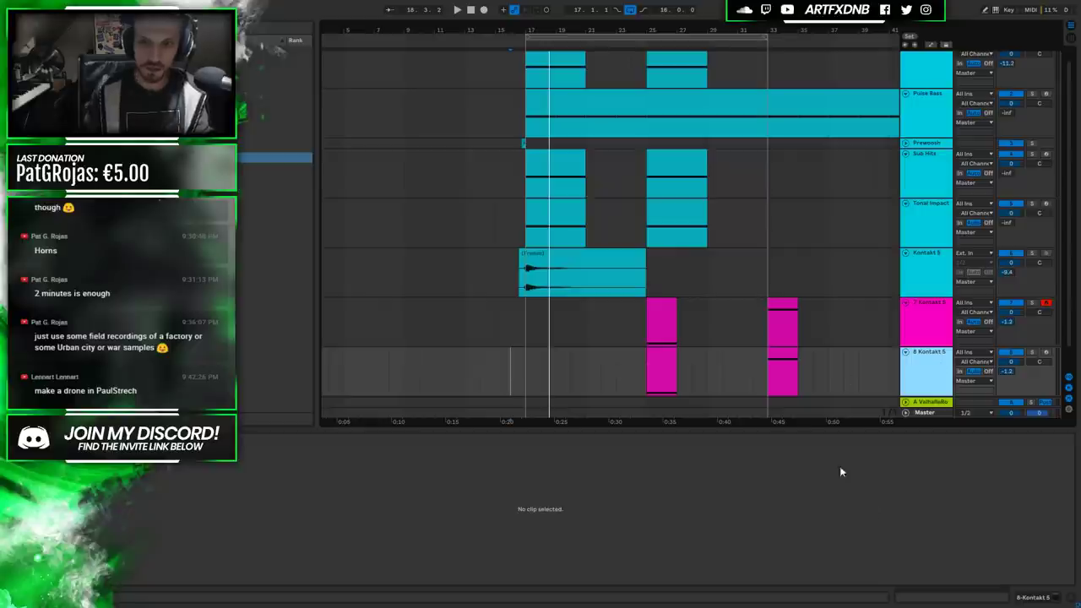
Open the duplicated track's Kontakt instrument and replace Horns Essential with Tubas Essential from the Brass Ensemble library.
left_click(1026, 597)
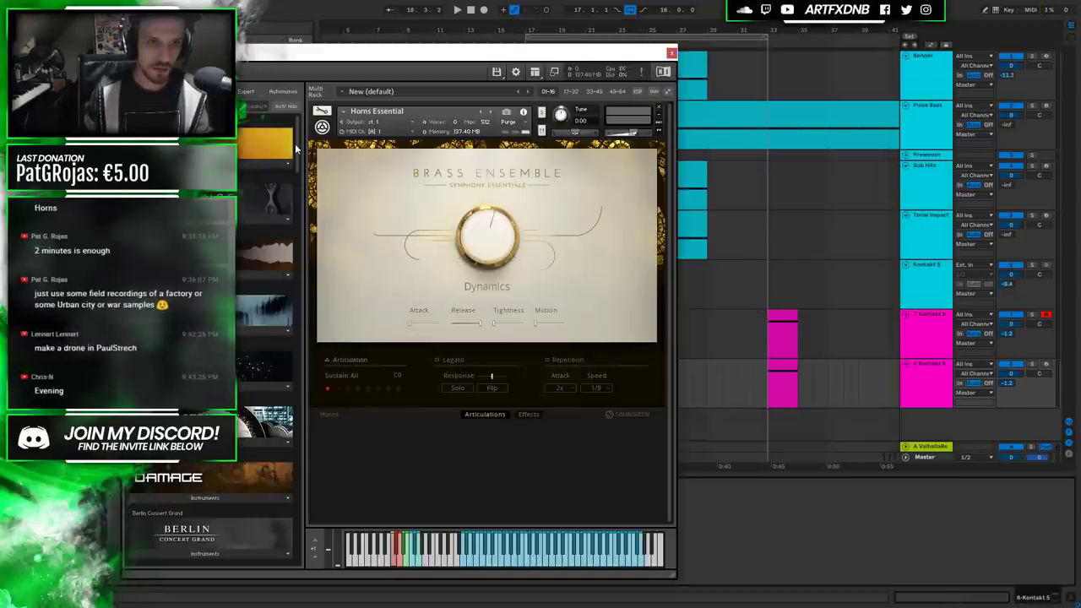
left_click_drag(296, 148, 297, 296)
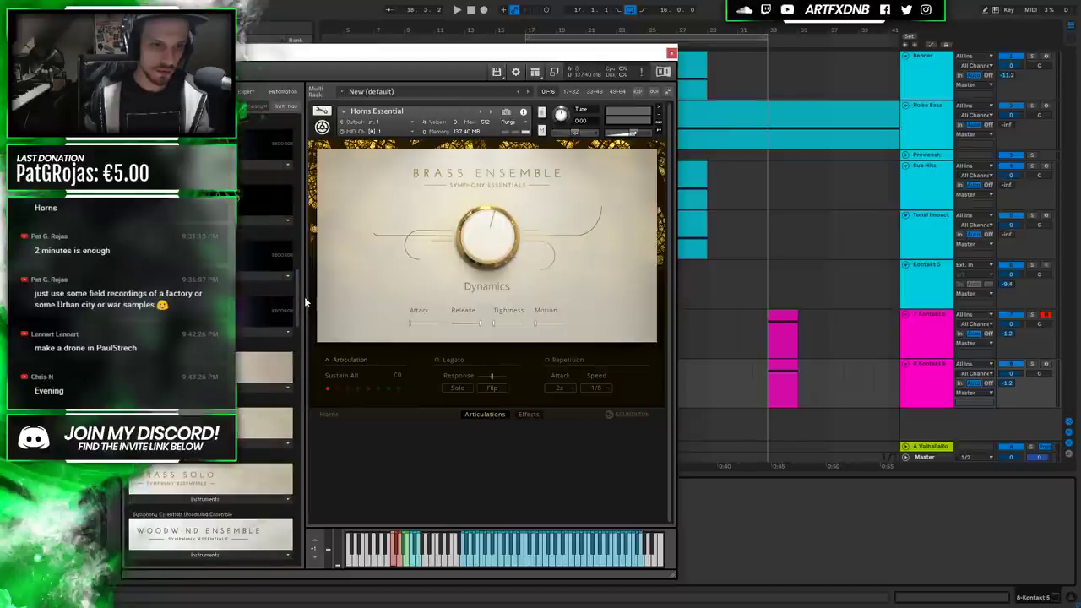
left_click(179, 465)
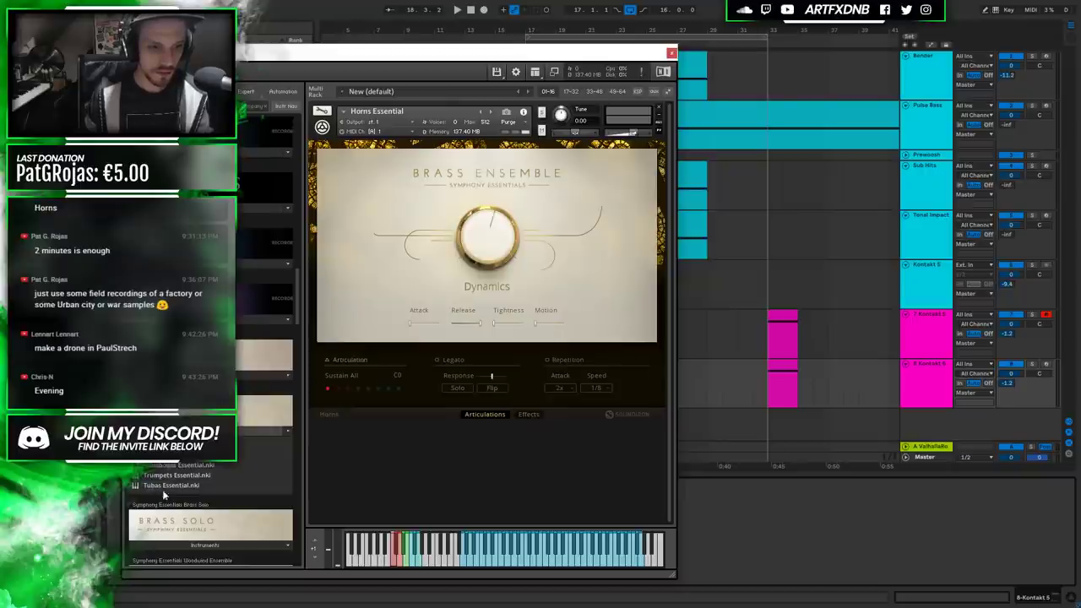
left_click(158, 488)
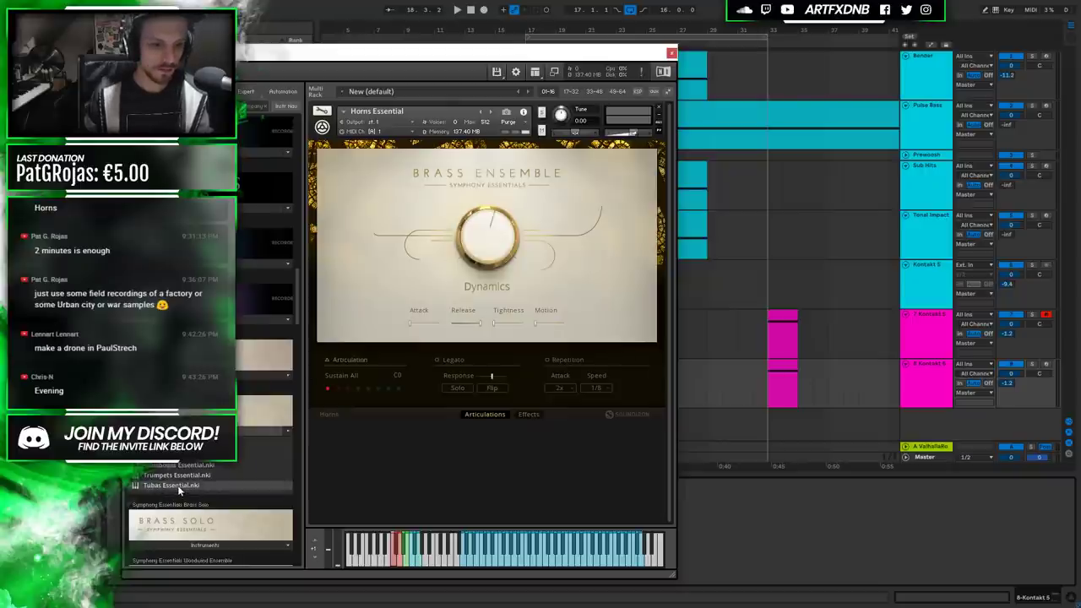
left_click_drag(457, 234, 459, 240)
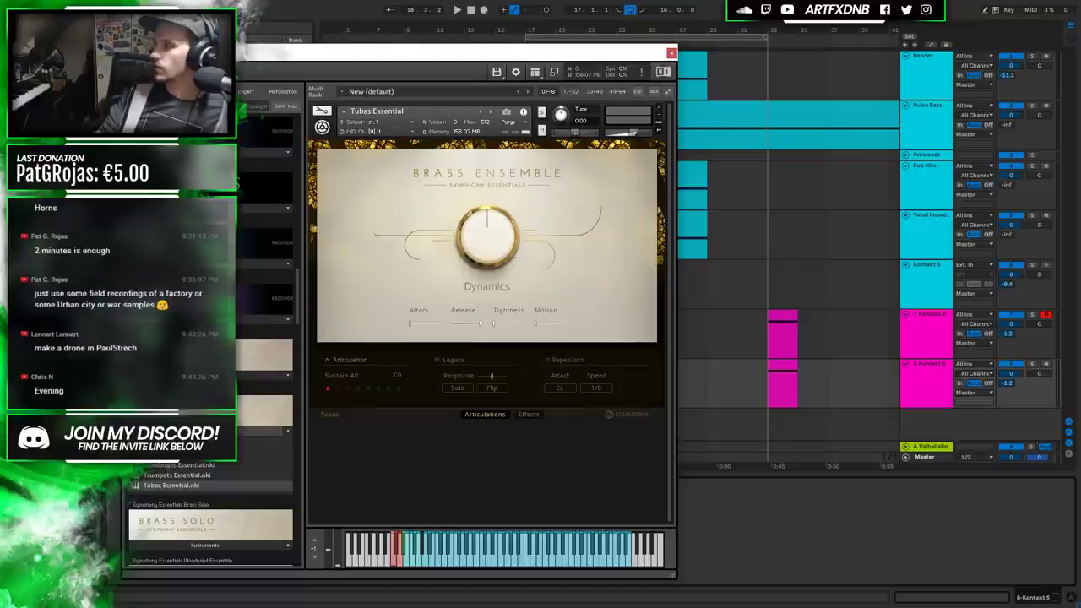
Close the Kontakt window, move the 8-Kontakt 5 clip from bar 25 to bar 17, solo the track and play it.
left_click(672, 53)
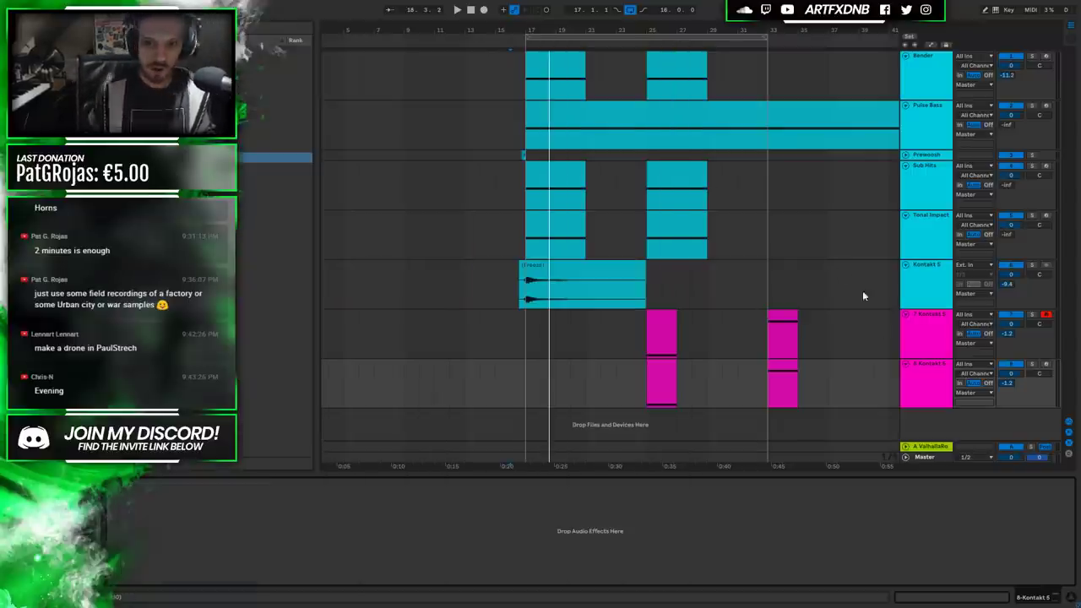
left_click(910, 366)
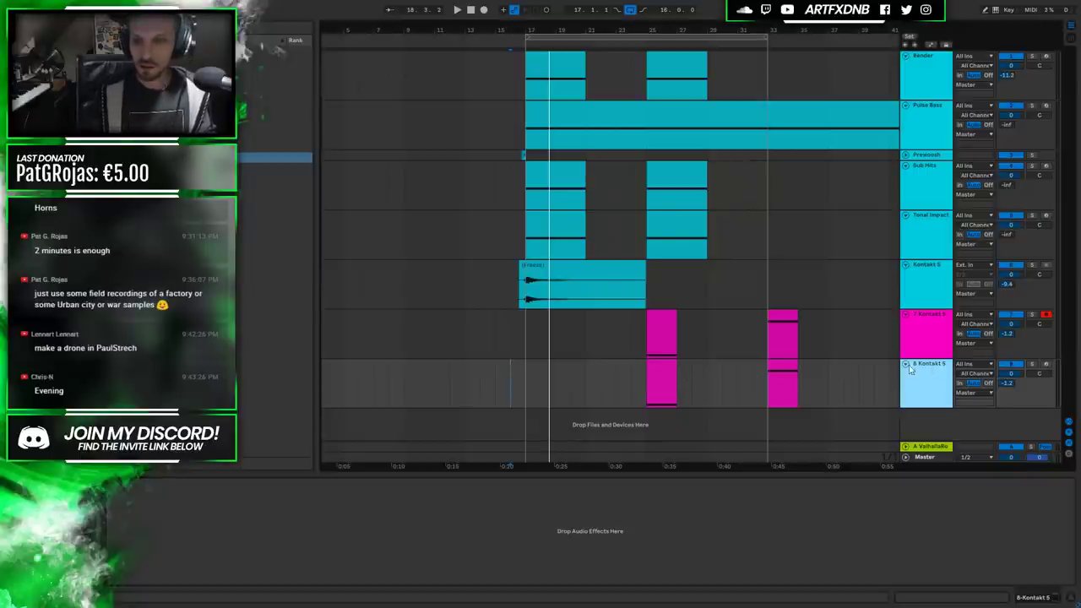
left_click_drag(664, 365, 544, 370)
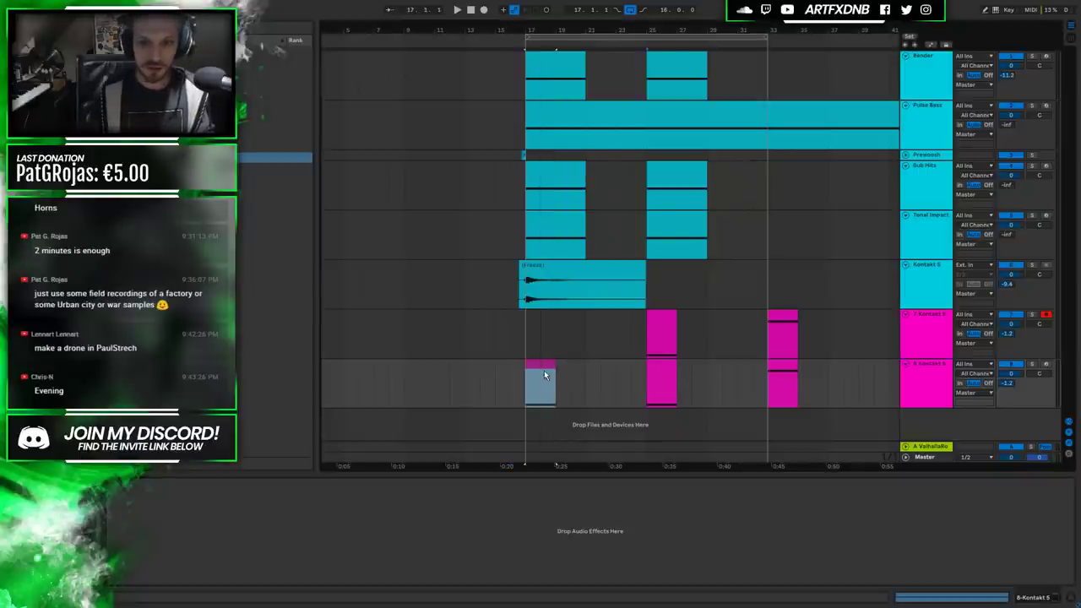
left_click(1019, 366)
key("space")
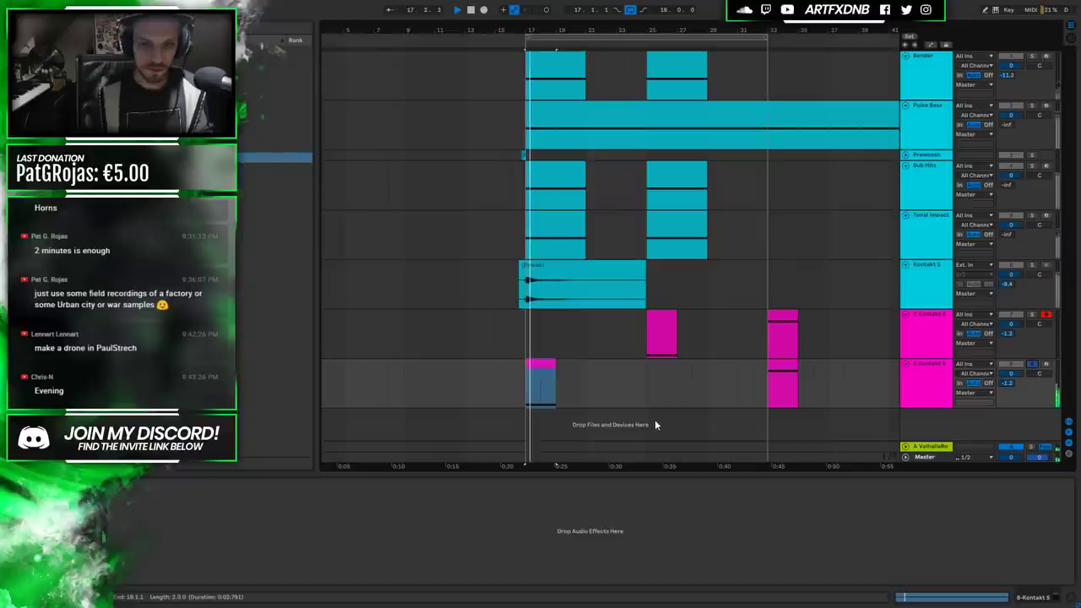
Lower the note in the bar 17 tuba clip by one octave to F1 and play the arrangement from bar 16.
double_click(535, 363)
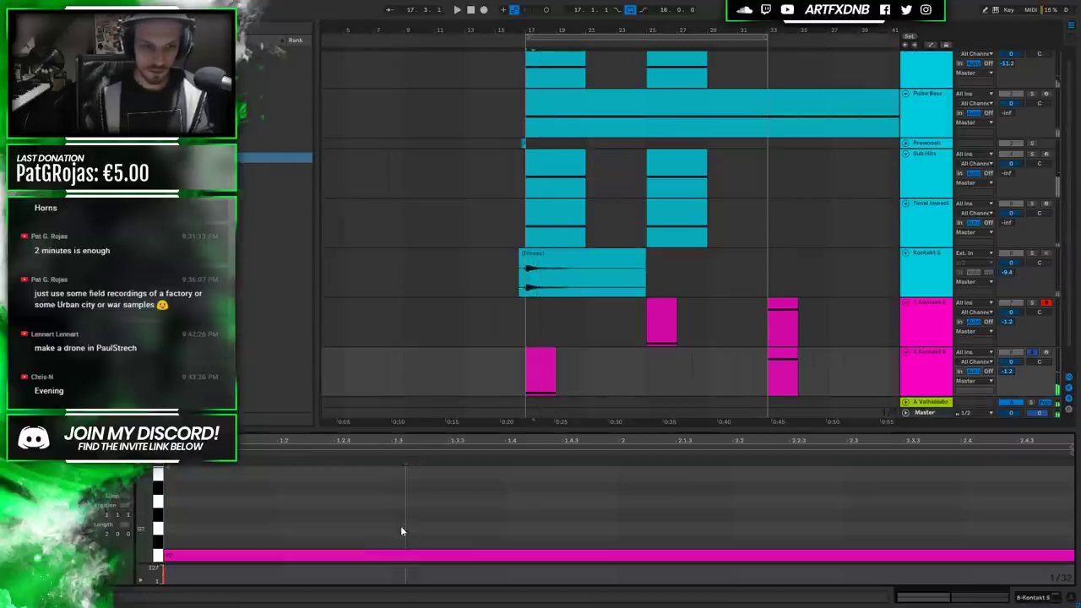
key("space")
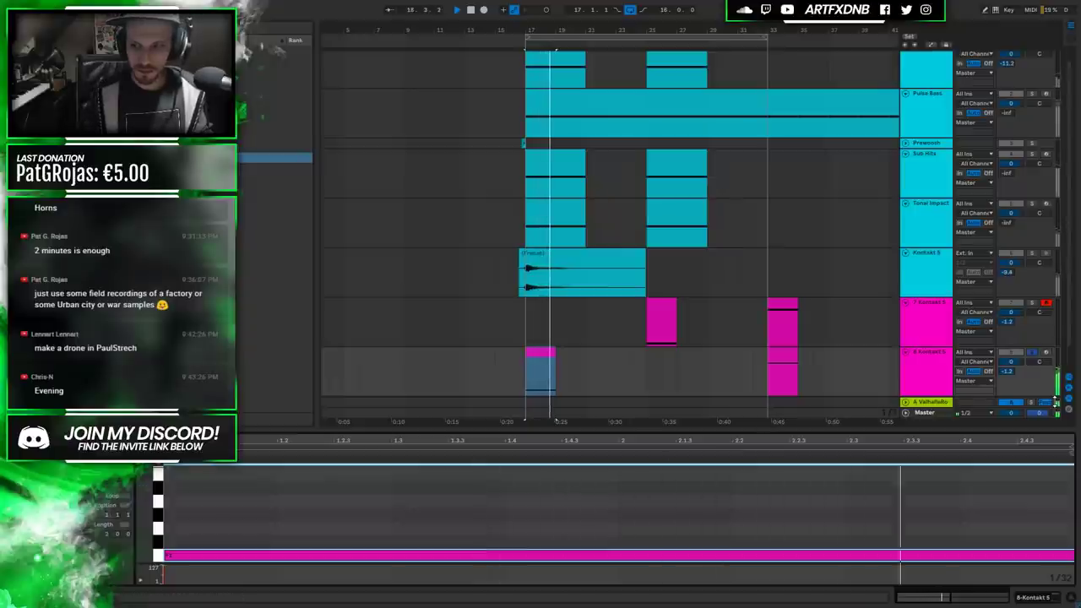
key("space")
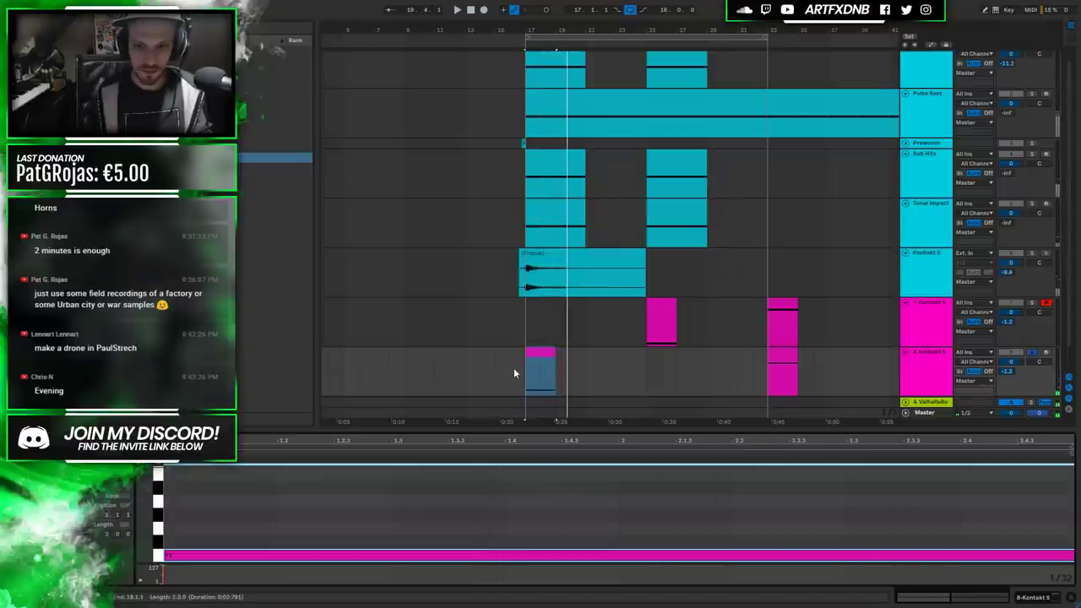
left_click(510, 372)
key("Up")
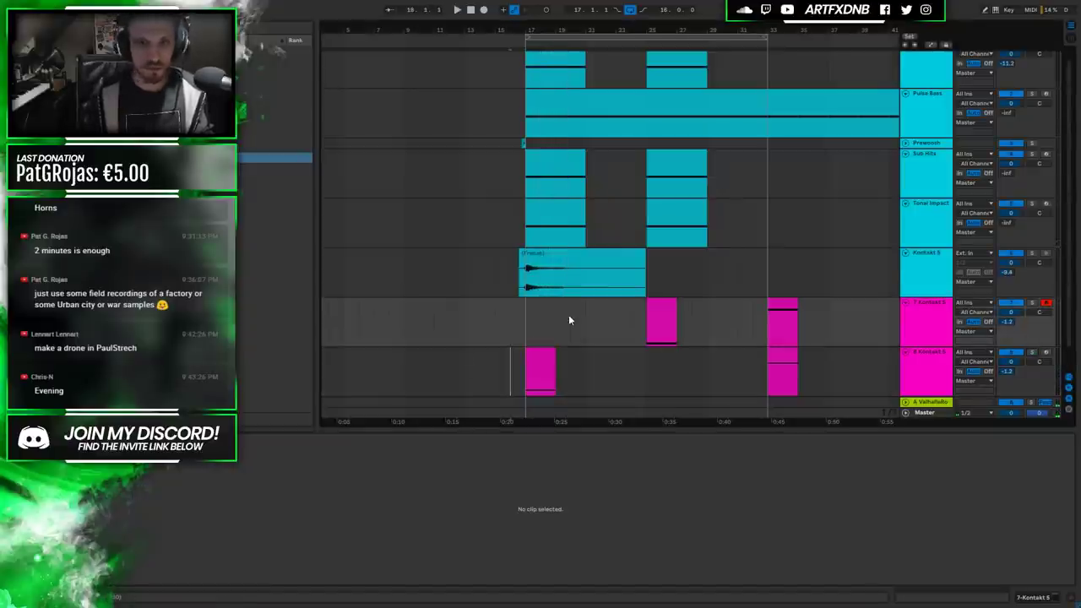
key("space")
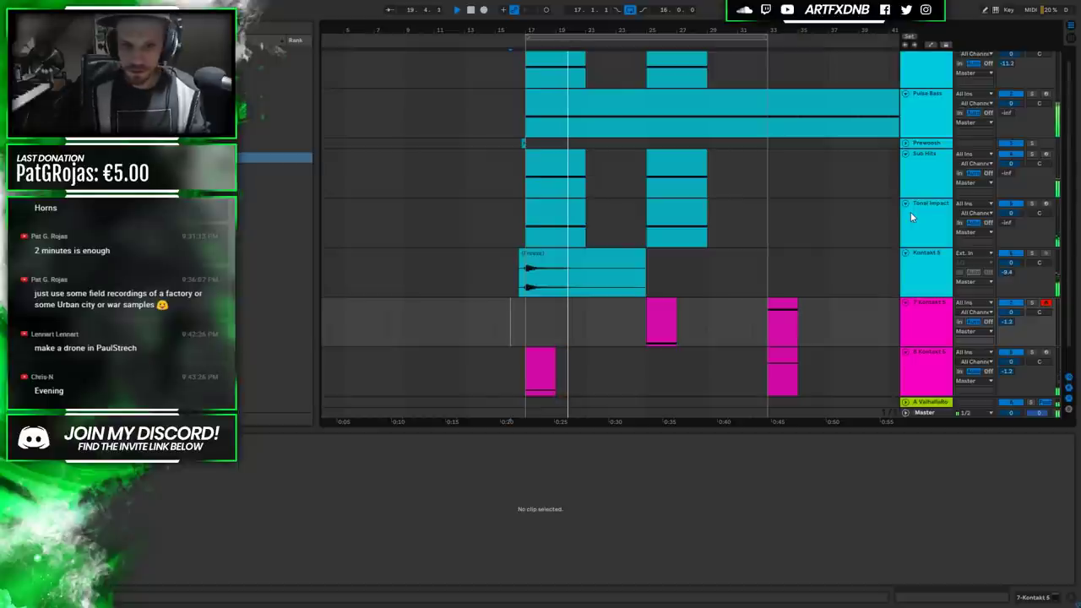
Shorten the F1 note in the bar 17 clip to end at 2.3 and play from bar 16.
double_click(545, 370)
key("space")
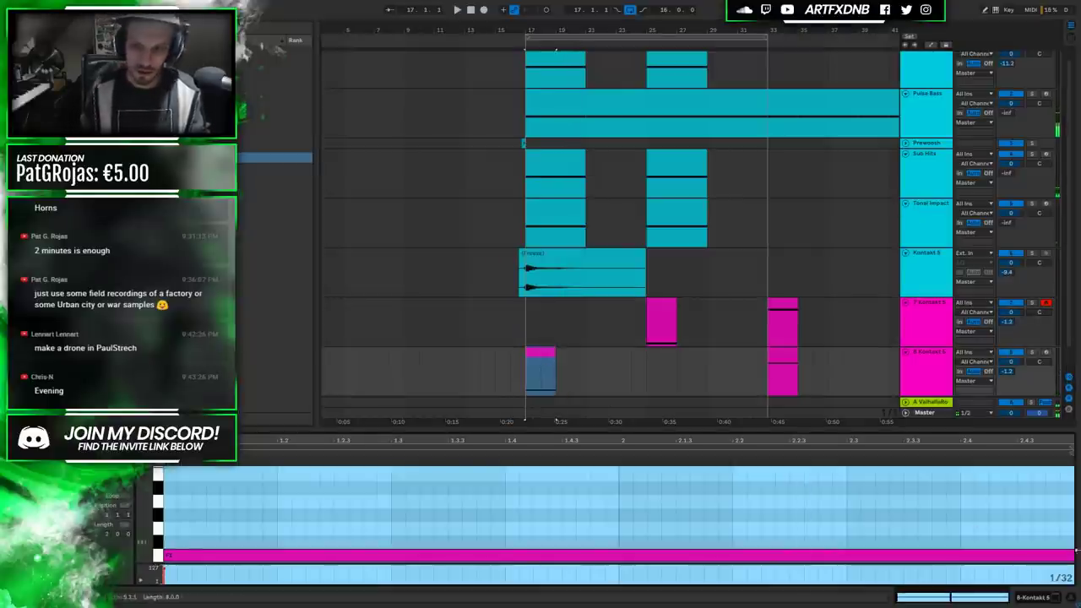
key("minus")
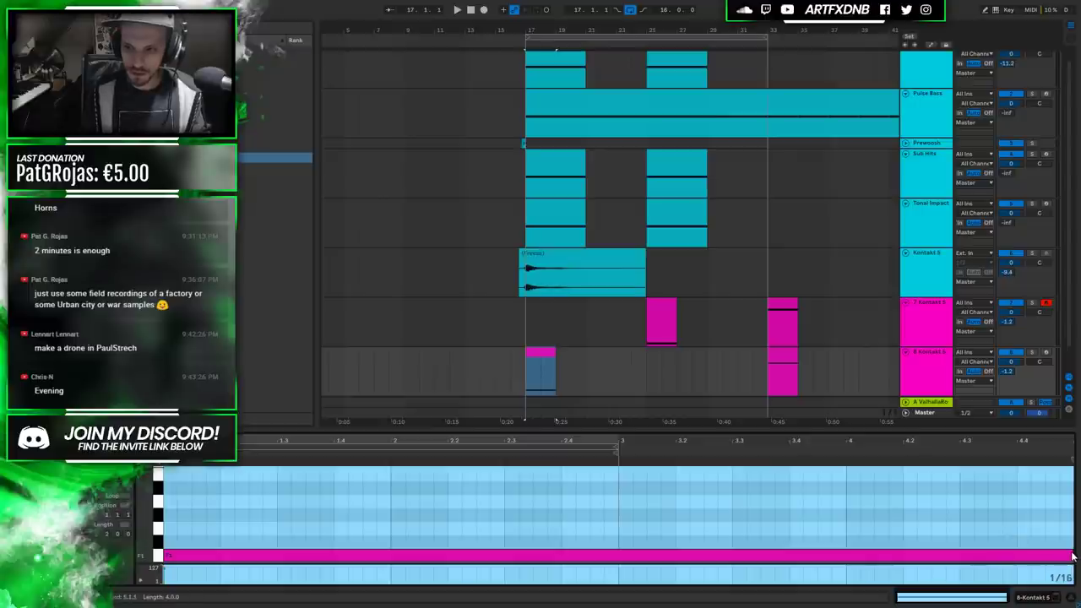
left_click_drag(1070, 555, 504, 555)
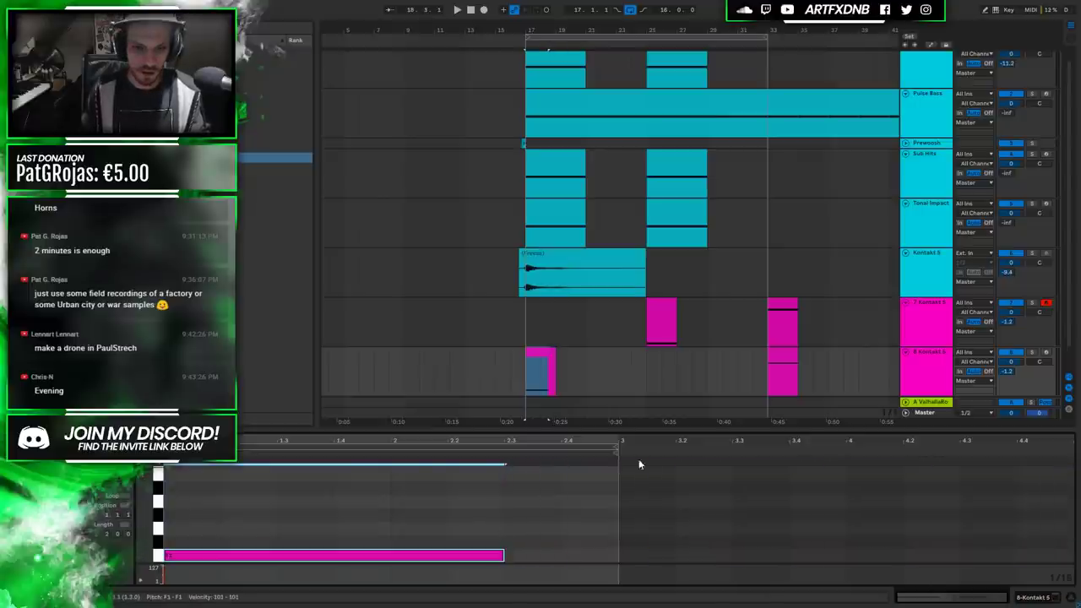
left_click(510, 380)
key("space")
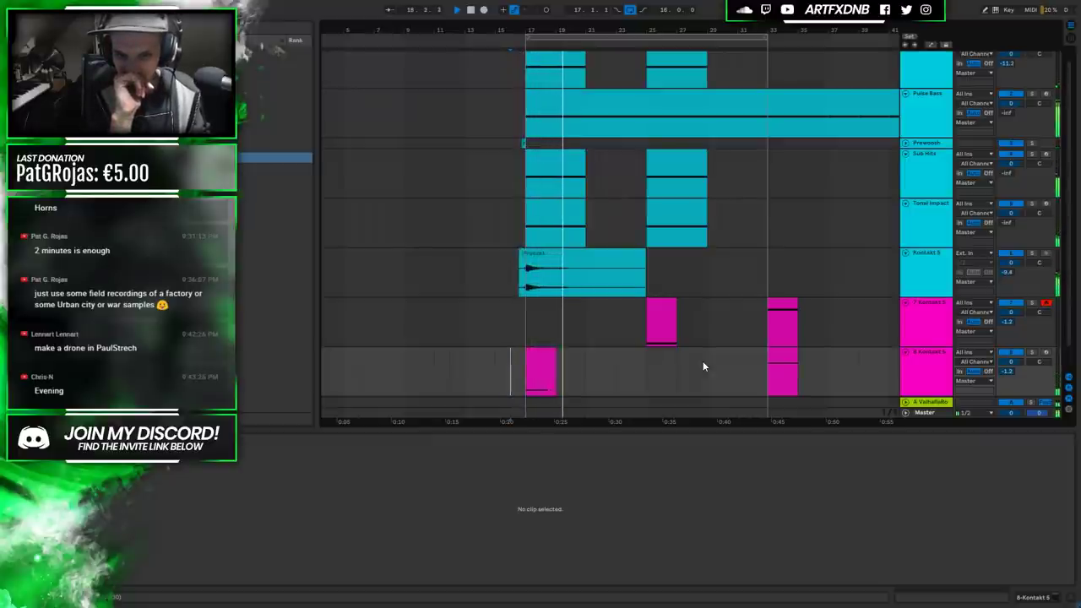
key("space")
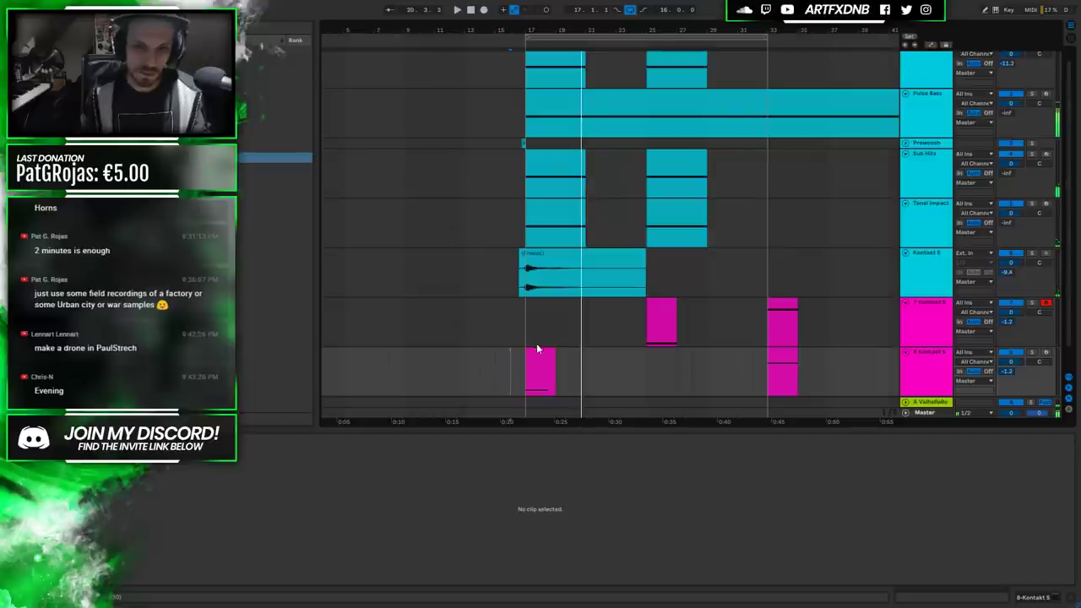
Lengthen the F1 note until it fills the two-bar clip at bar 17, checking it by playback from bar 16.
left_click(539, 351)
left_click(719, 481)
left_click_drag(845, 555, 888, 554)
key("space")
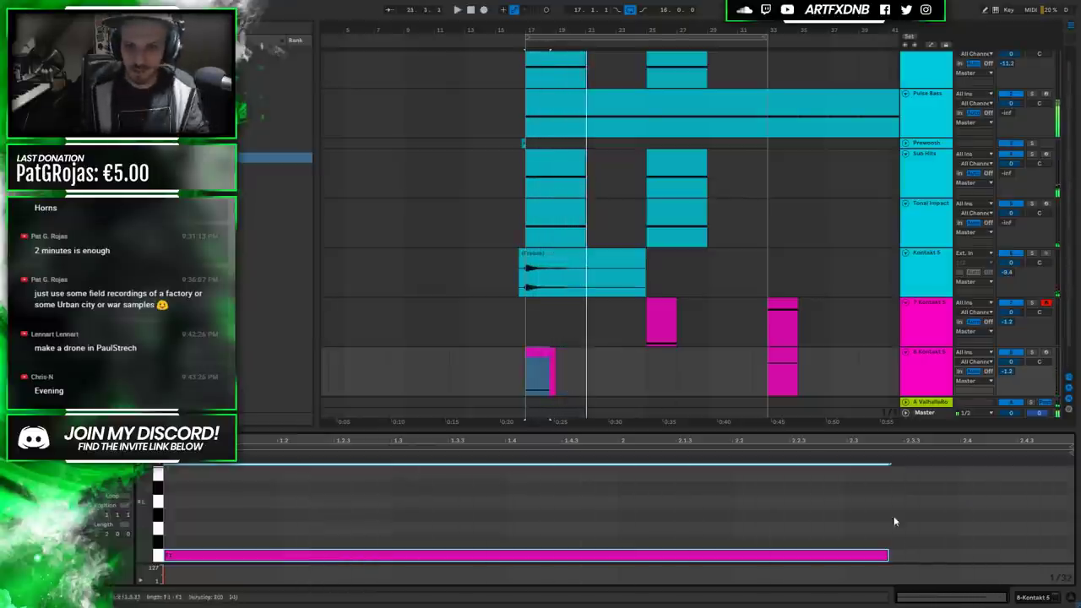
left_click_drag(888, 554, 906, 554)
key("space")
key("space")
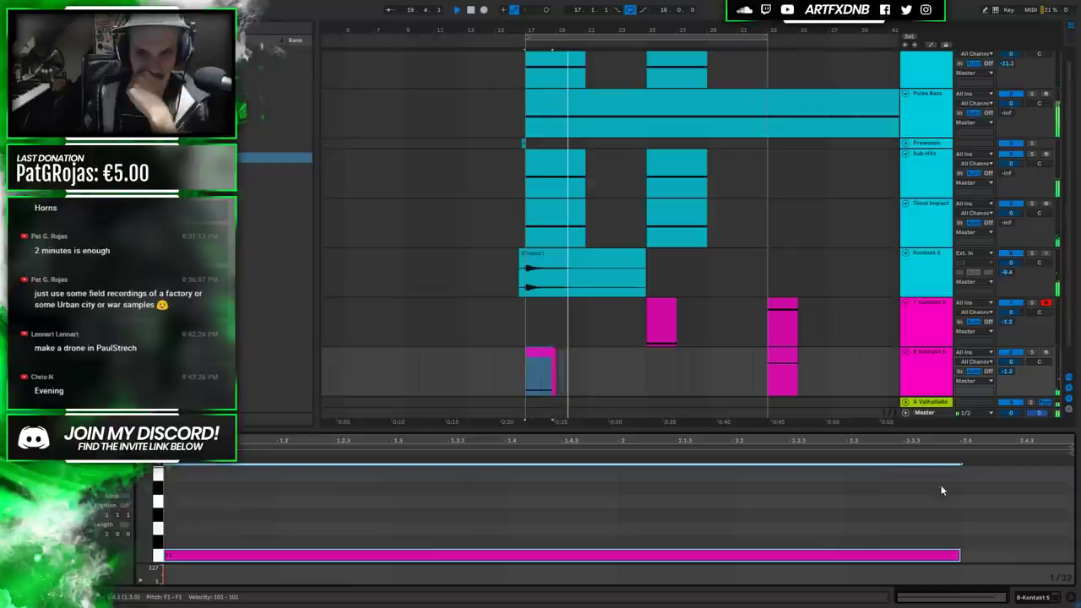
left_click_drag(960, 555, 1074, 557)
left_click(512, 371)
key("space")
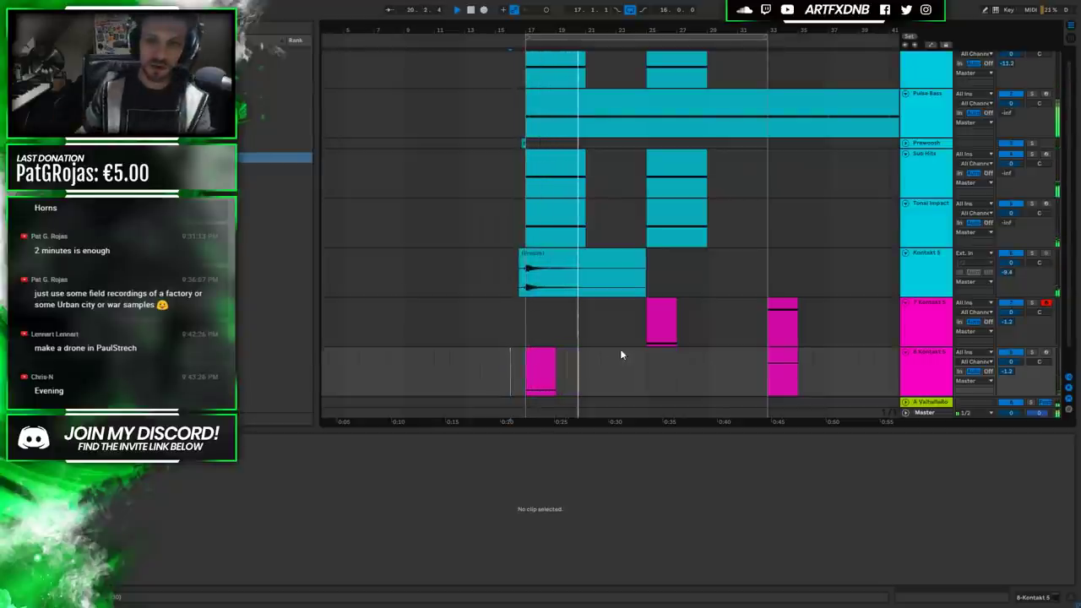
Copy the bar 17 tuba clip to bar 21, raise the copy's note to F#1 and play from bar 16.
left_click_drag(546, 351, 595, 361)
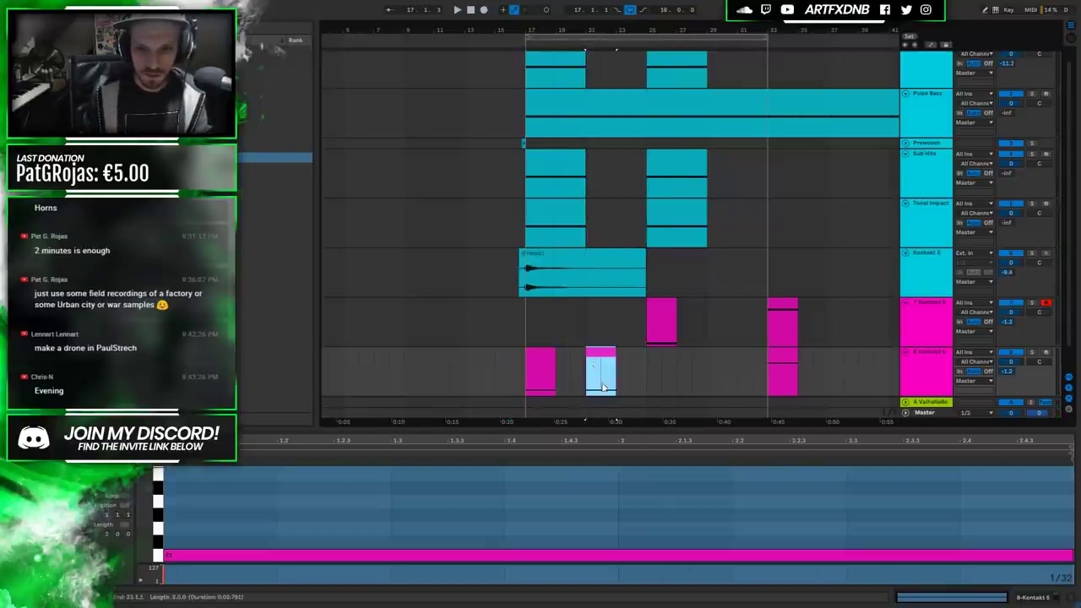
left_click(287, 556)
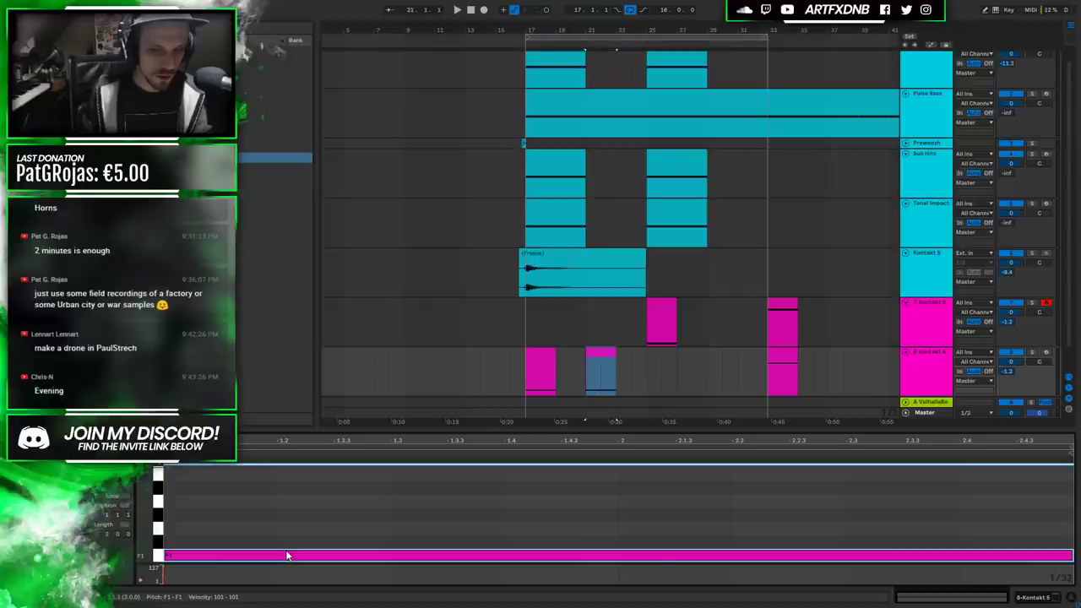
left_click_drag(290, 558, 284, 548)
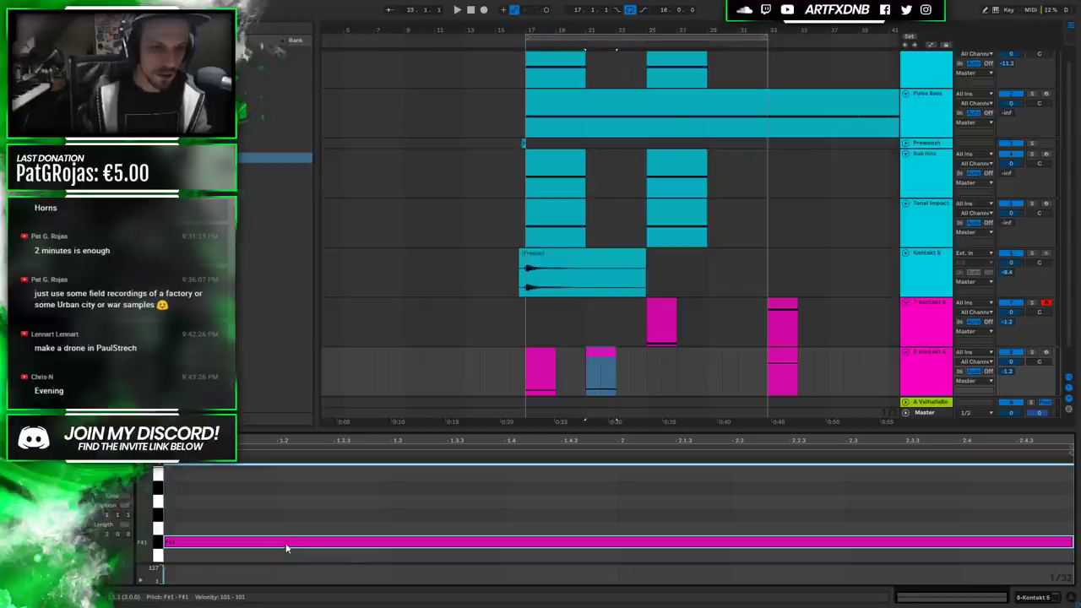
left_click(514, 368)
key("space")
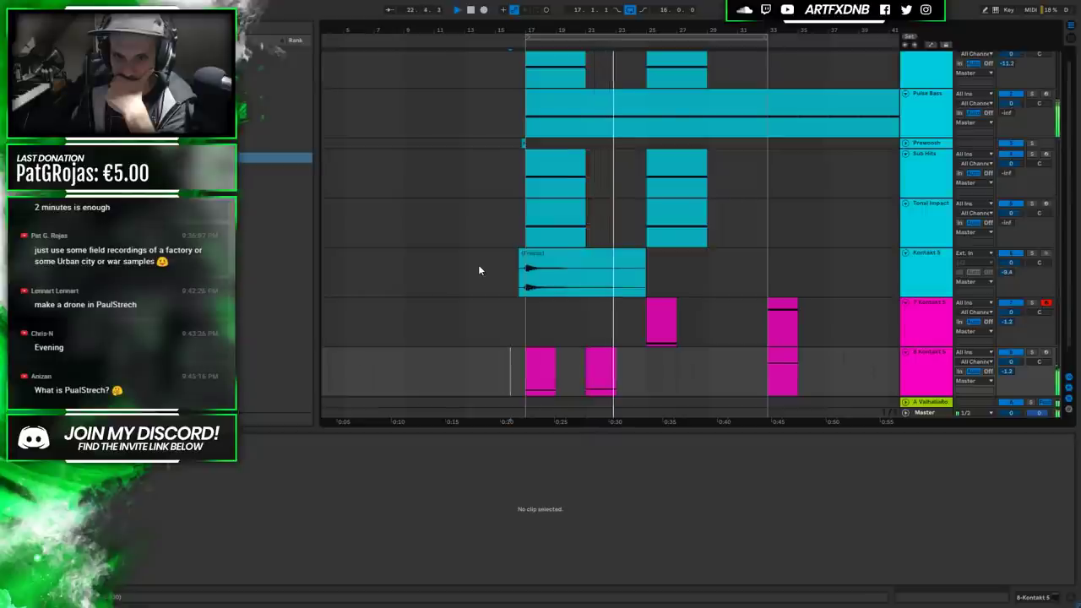
key("space")
Place further tuba clip copies at bars 25 and 29 on the 8-Kontakt 5 track and play from bar 16.
left_click(604, 359)
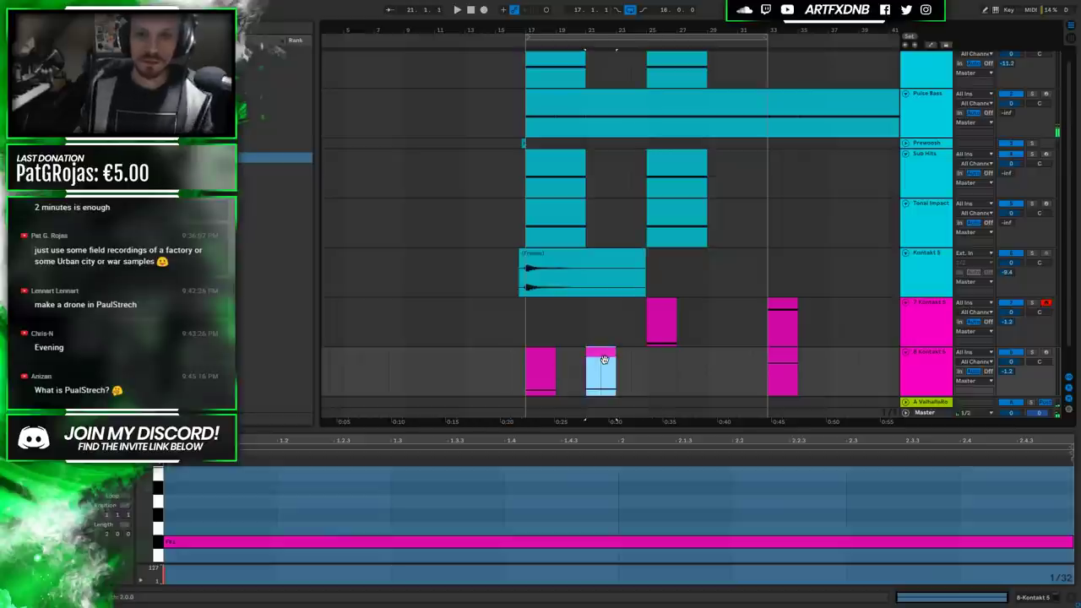
left_click_drag(604, 358, 665, 359)
left_click(631, 362)
left_click(599, 357)
left_click_drag(600, 357, 723, 359)
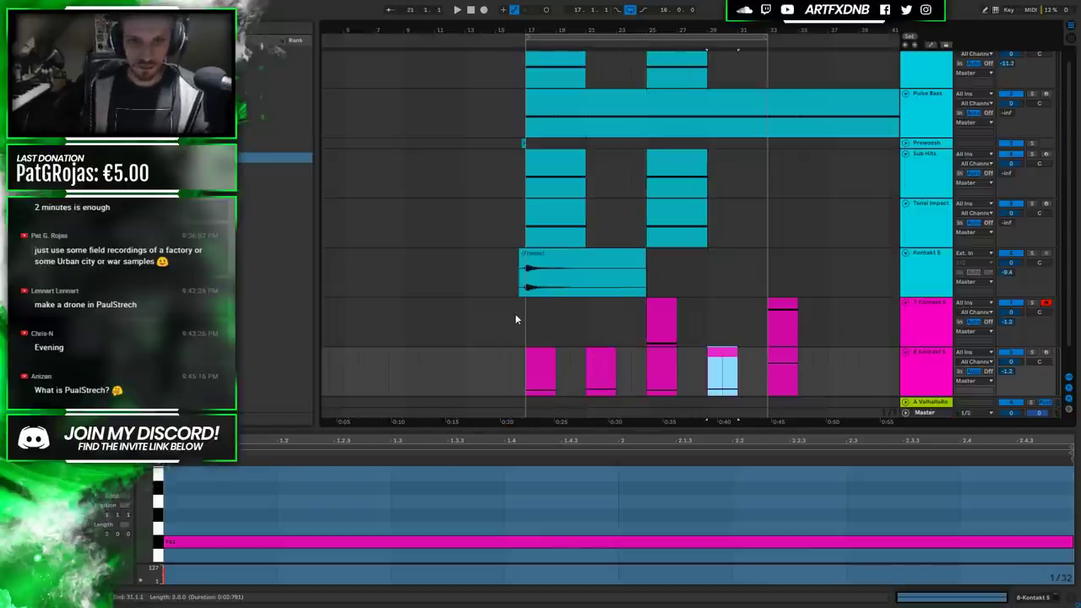
left_click(515, 318)
key("space")
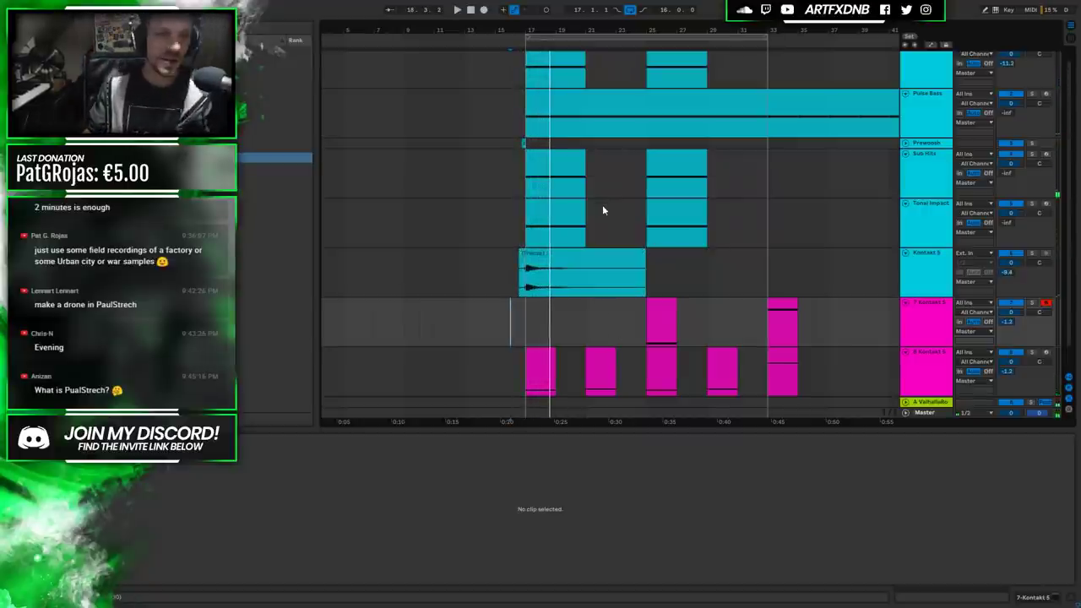
Insert a new MIDI track below the 8-Kontakt 5 track.
left_click(274, 50)
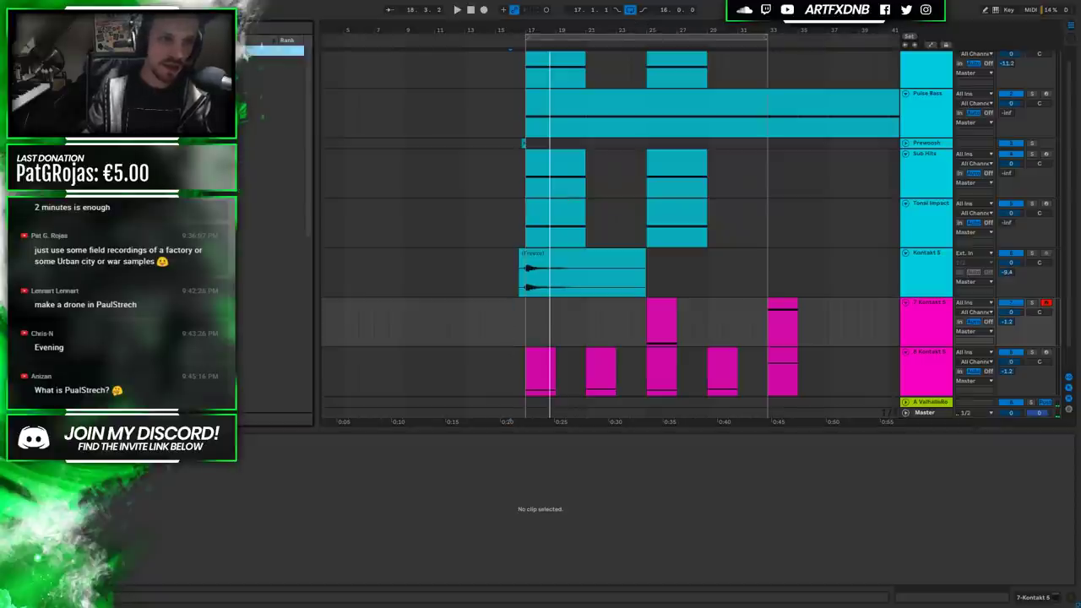
left_click(931, 331)
scroll(931, 331, "down", 1)
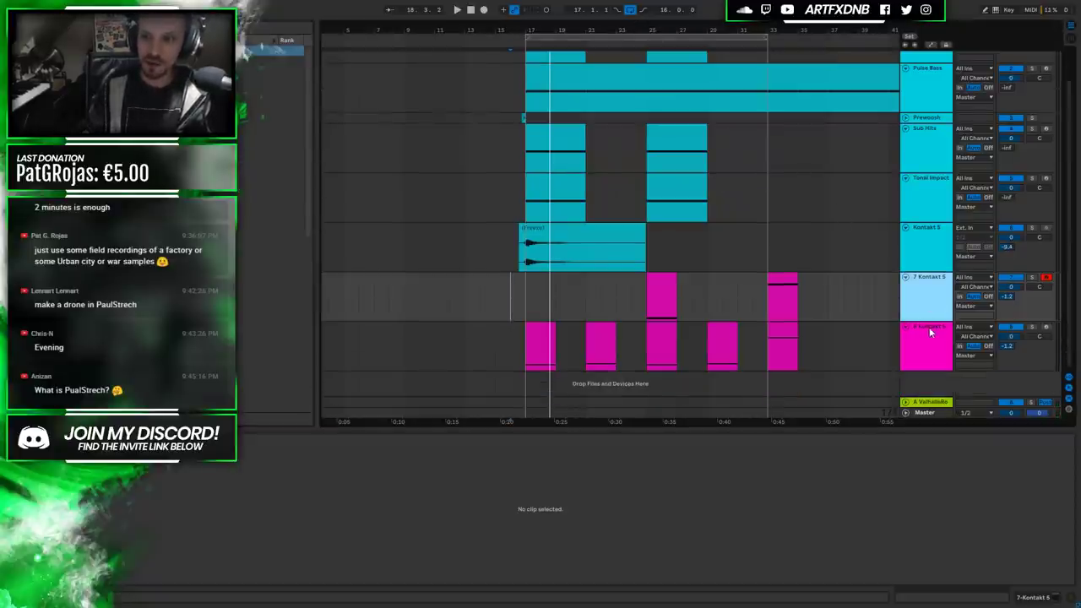
double_click(929, 376)
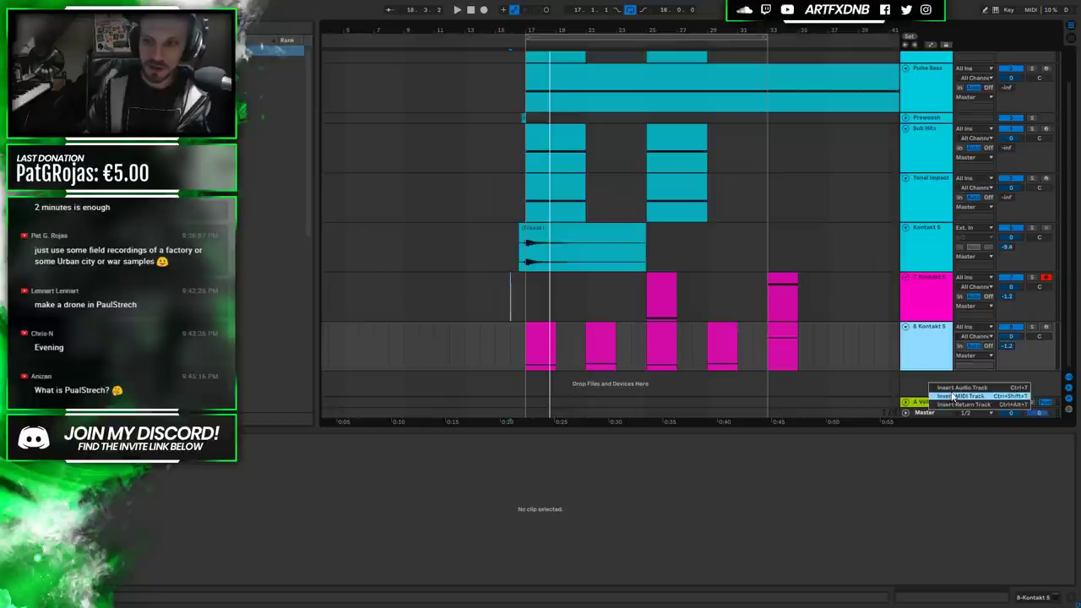
scroll(934, 382, "down", 1)
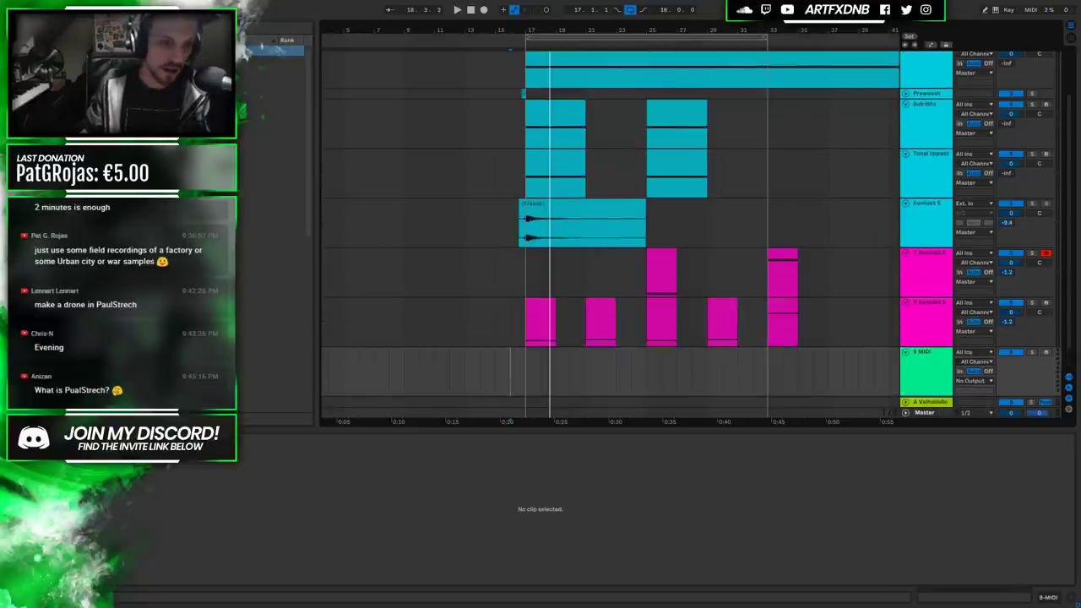
Load the PaulXStretch plug-in onto the new 9-MIDI track and reposition its window.
left_click(271, 328)
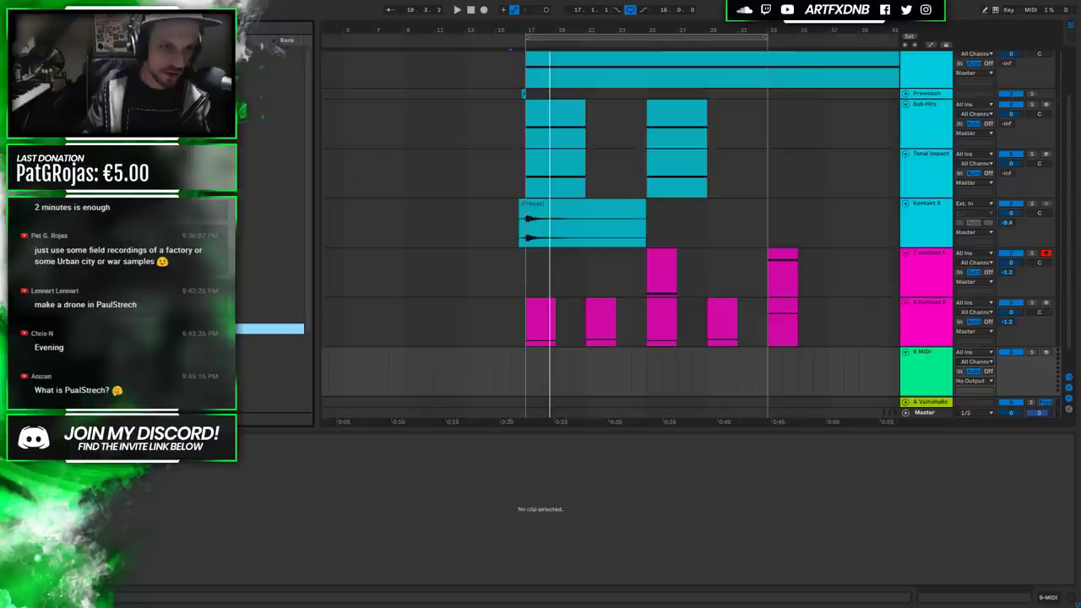
left_click(270, 286)
left_click(271, 360)
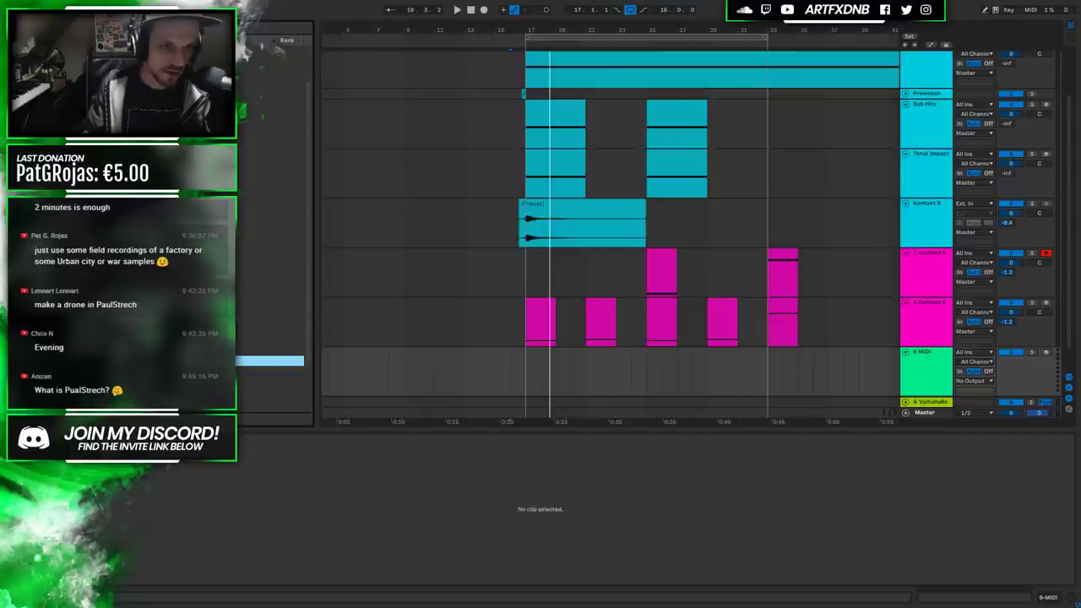
left_click(271, 372)
key("Return")
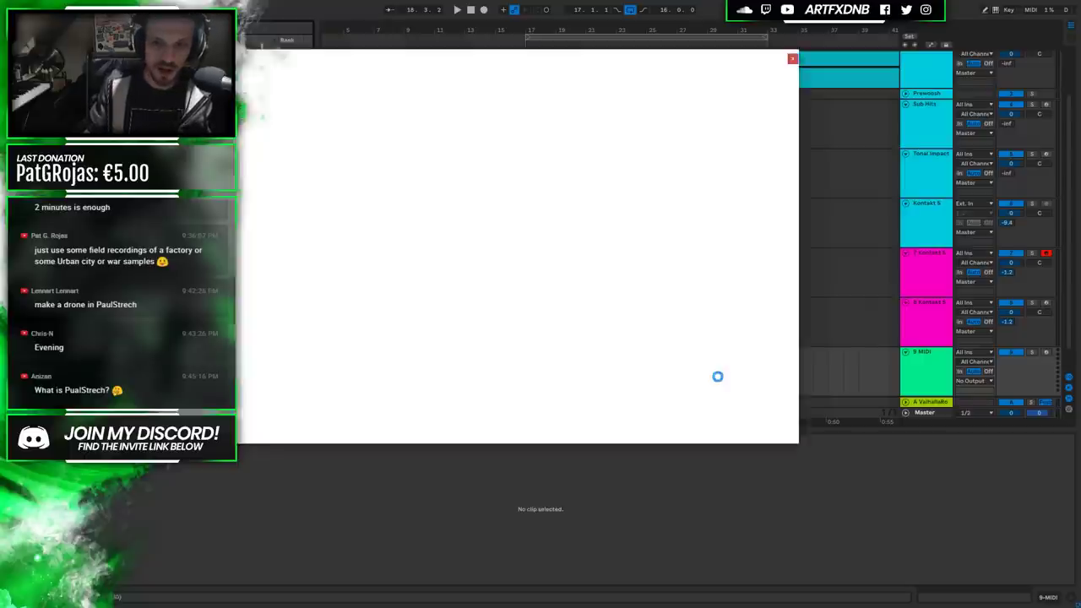
left_click_drag(568, 91, 523, 90)
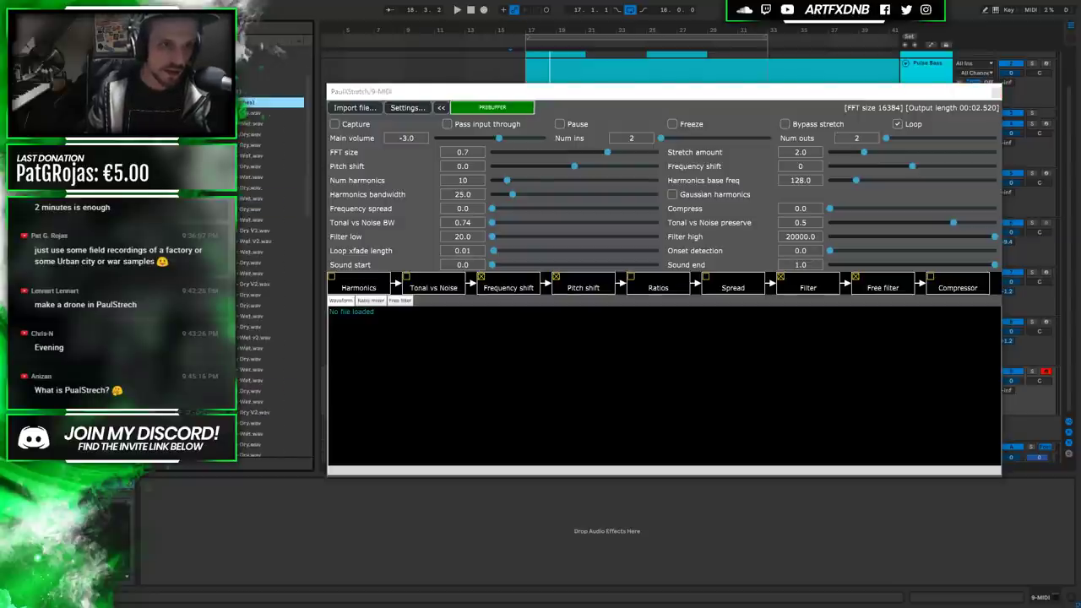
Browse the sample folders and load the chosen D.wav sample into PaulXStretch.
key("alt+Up")
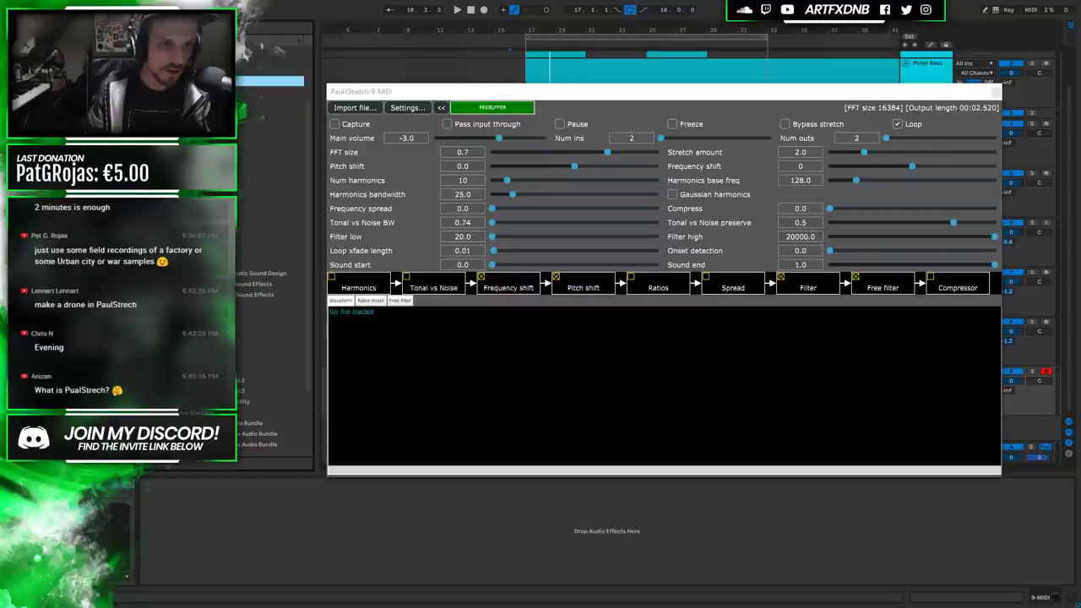
key("Return")
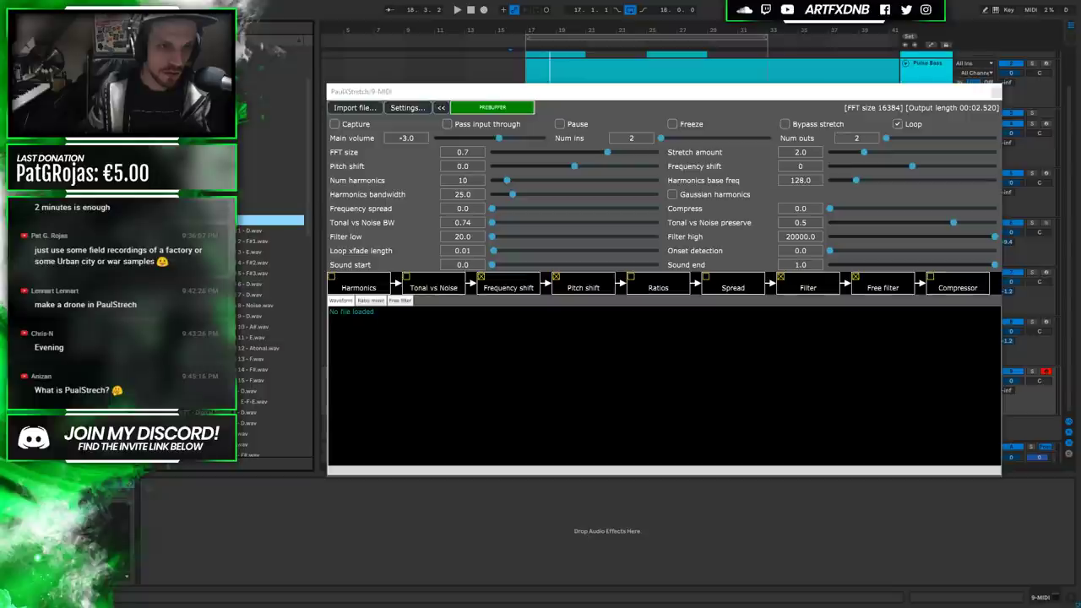
key("alt+Up")
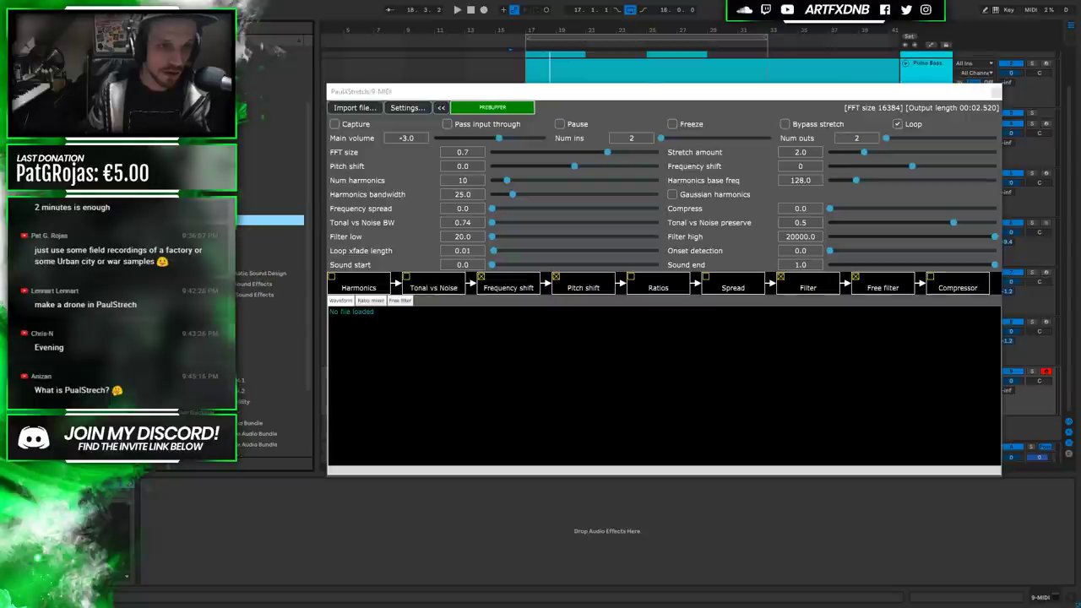
key("Return")
left_click(268, 359)
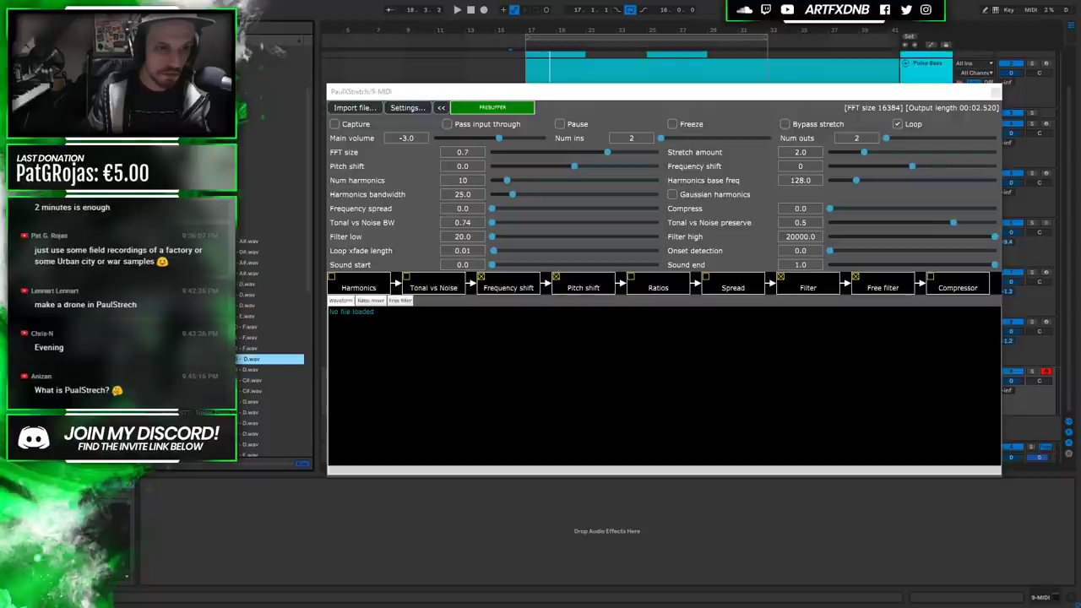
left_click(269, 347)
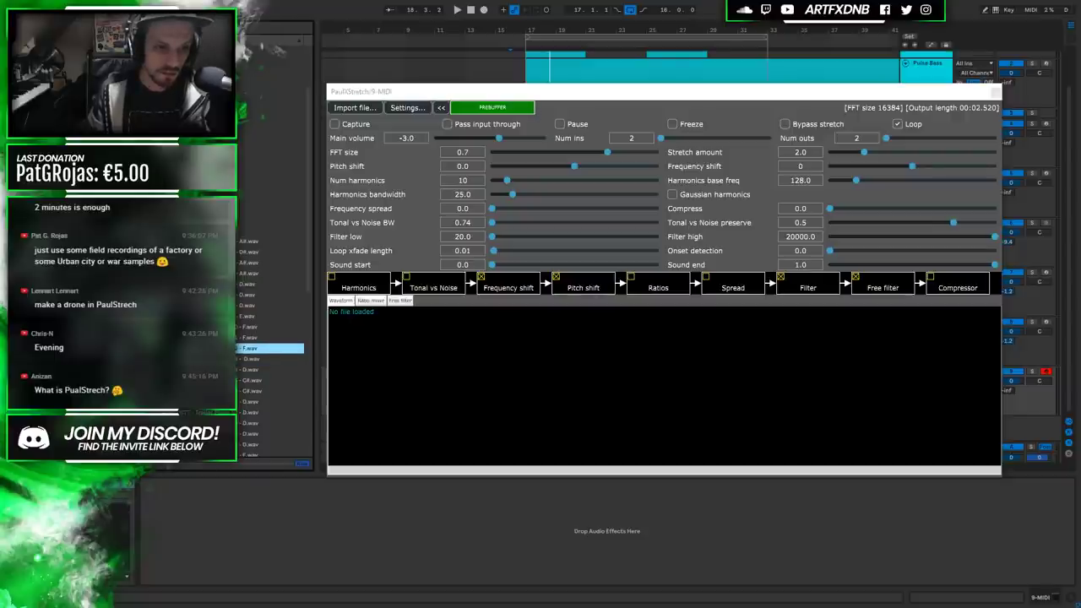
left_click(268, 359)
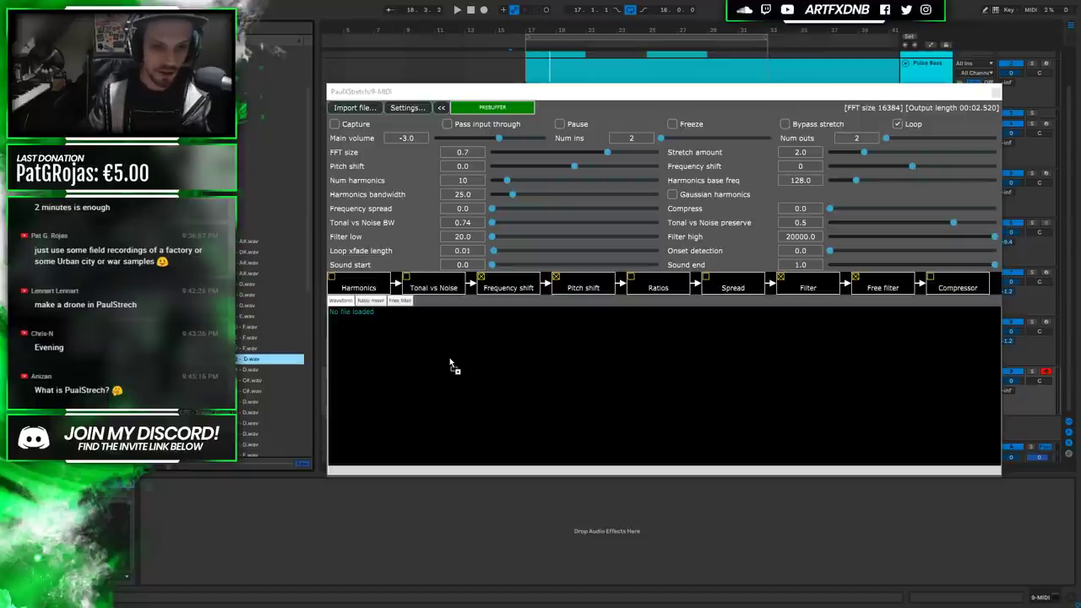
left_click_drag(450, 361, 449, 357)
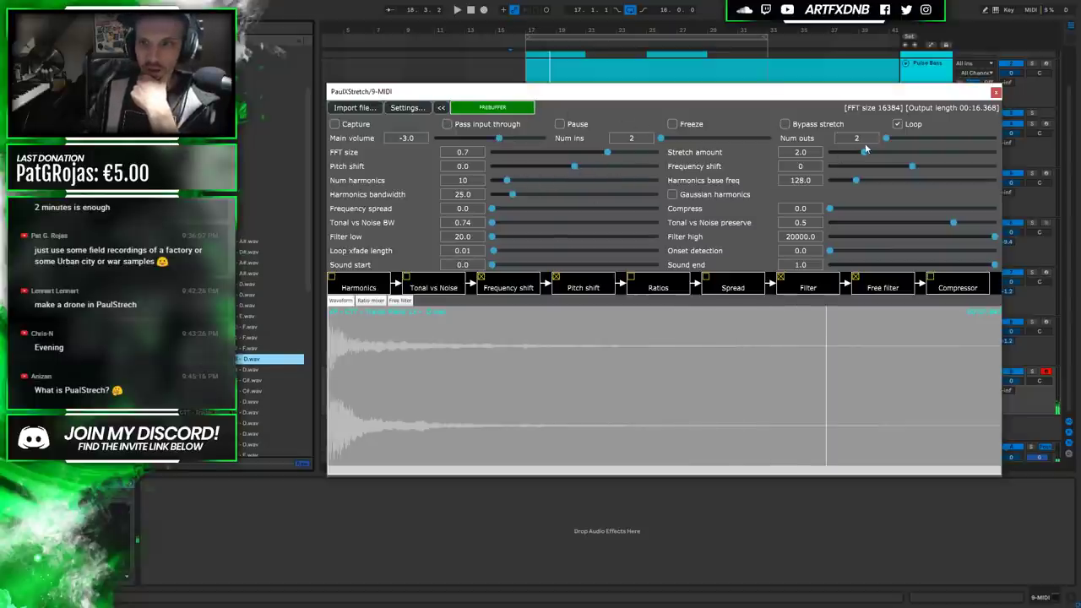
Set the stretch amount to 74.3, enable passing input through, move the plug-in window aside and raise the stretch amount to 313.9.
left_click_drag(865, 154, 915, 156)
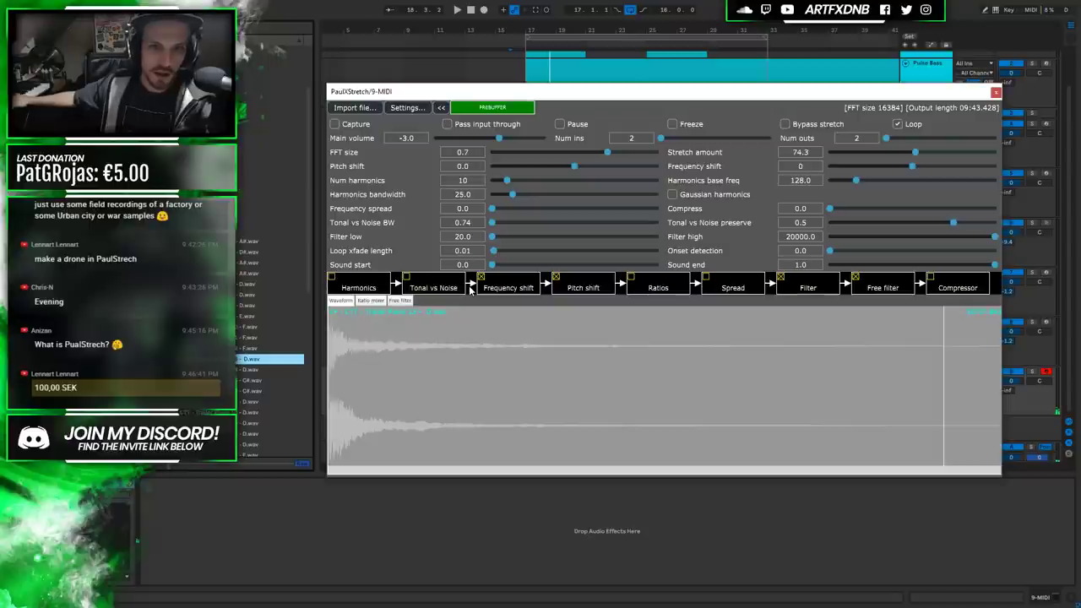
left_click(449, 126)
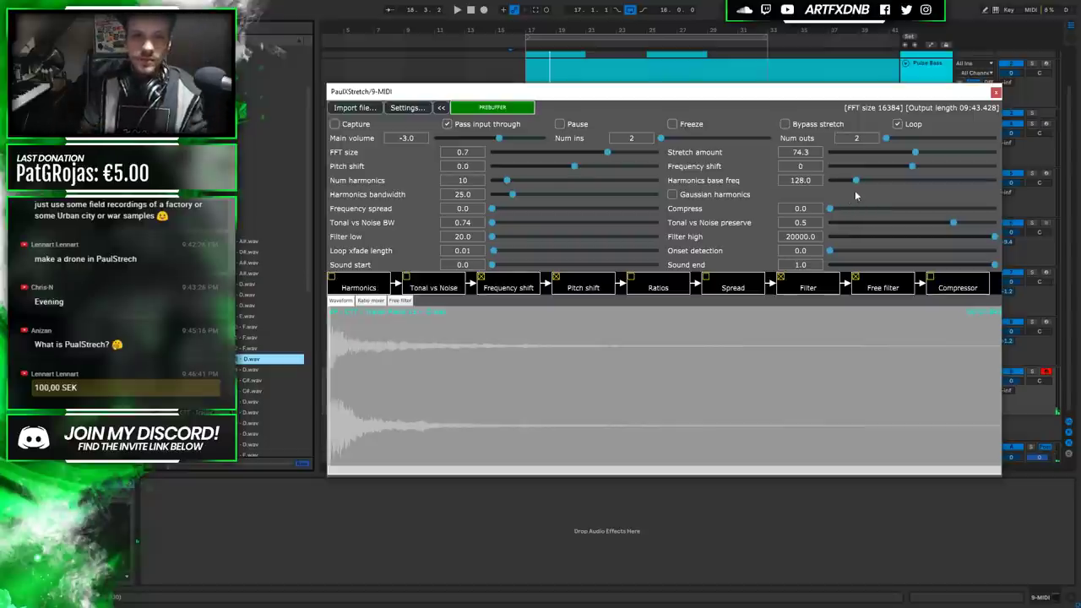
left_click_drag(973, 94, 898, 115)
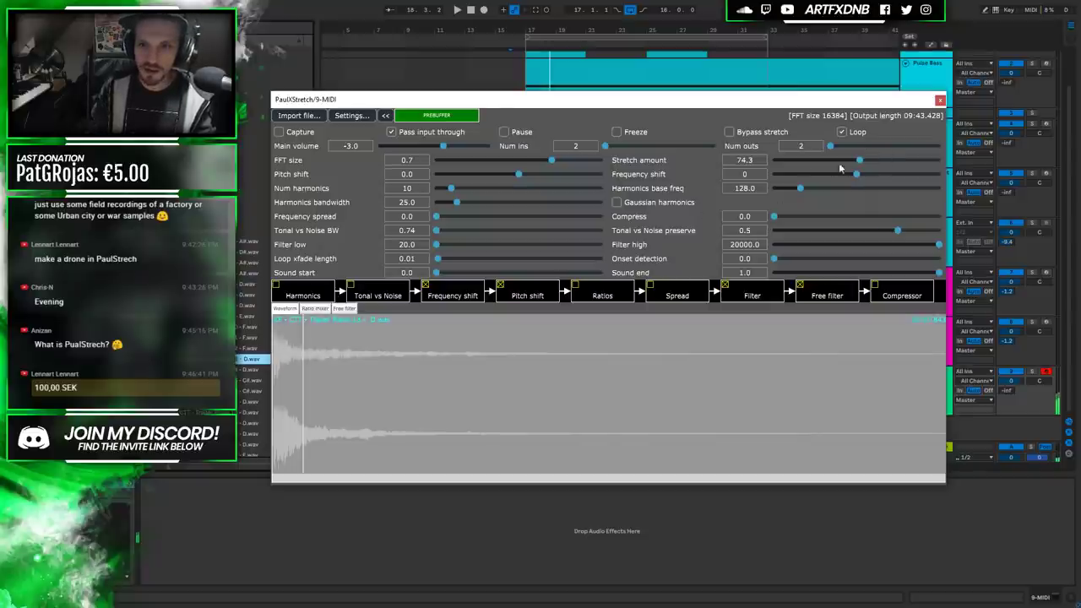
left_click_drag(859, 162, 898, 166)
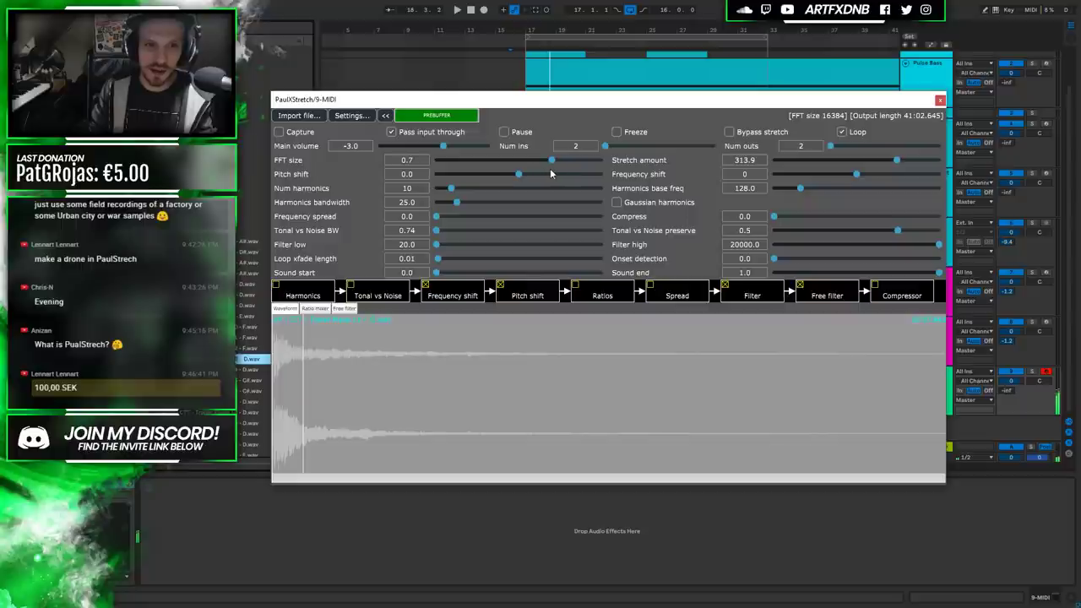
Set the pitch shift to 2.0, harmonics base frequency to 618.8, frequency shift to -44 and stretch amount to 38.6.
mouse_move(519, 177)
left_mouse_down()
mouse_move(554, 179)
mouse_move(525, 175)
left_mouse_up()
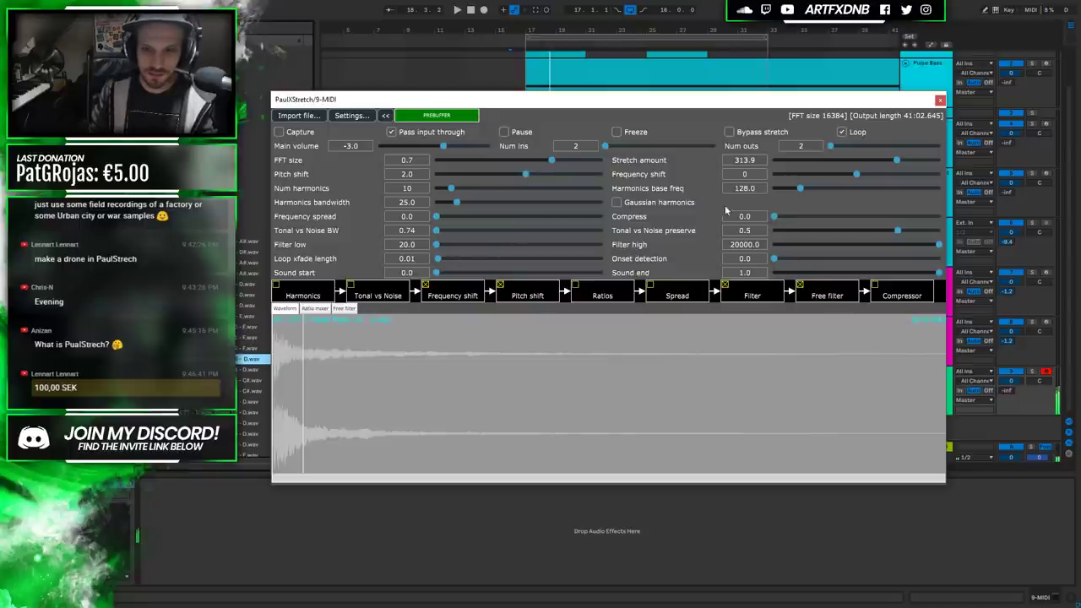
left_click_drag(800, 189, 848, 182)
left_click_drag(868, 183, 853, 190)
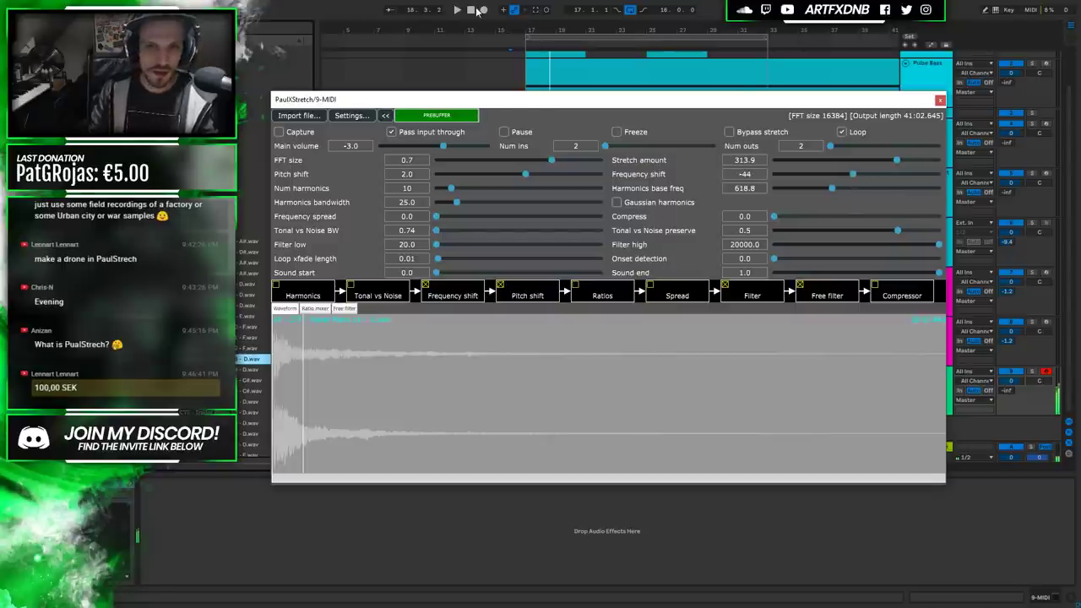
left_click_drag(896, 160, 846, 161)
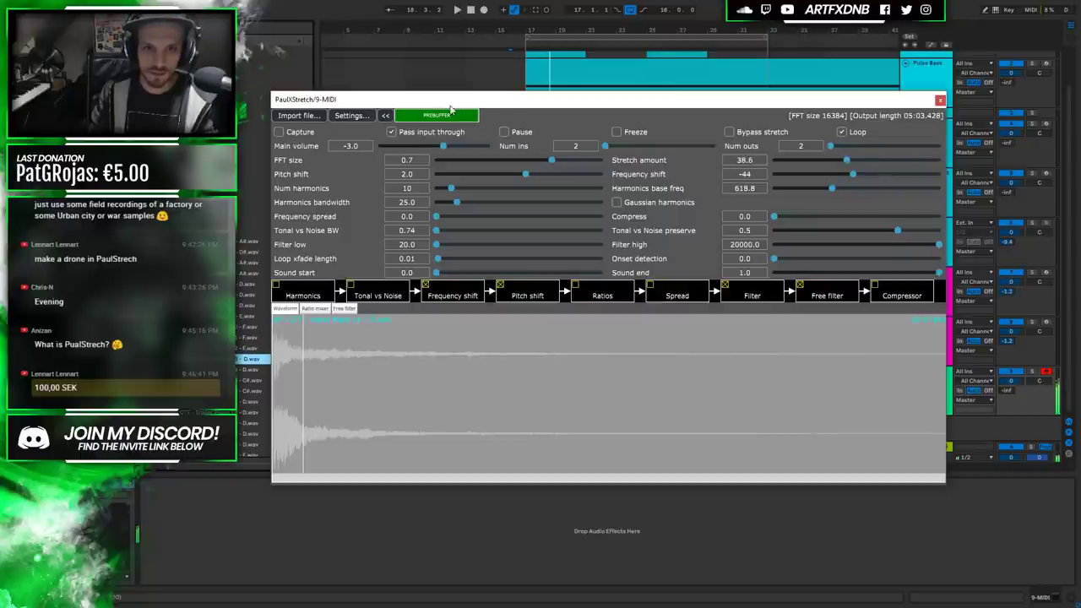
Disable passing input through, bypass the stretch and close the PaulXStretch window.
left_click(842, 133)
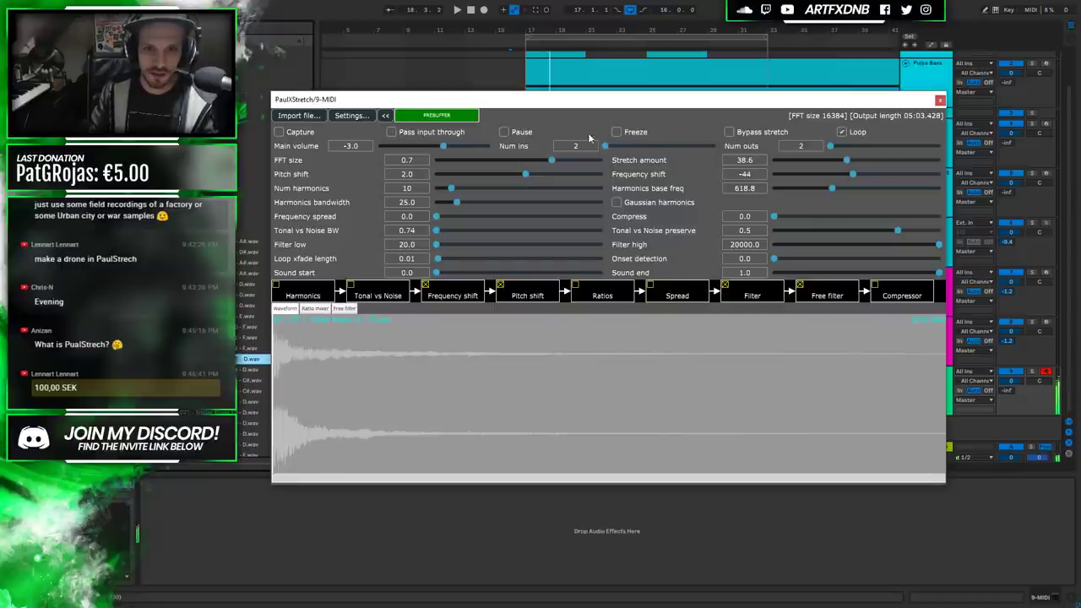
left_click(747, 135)
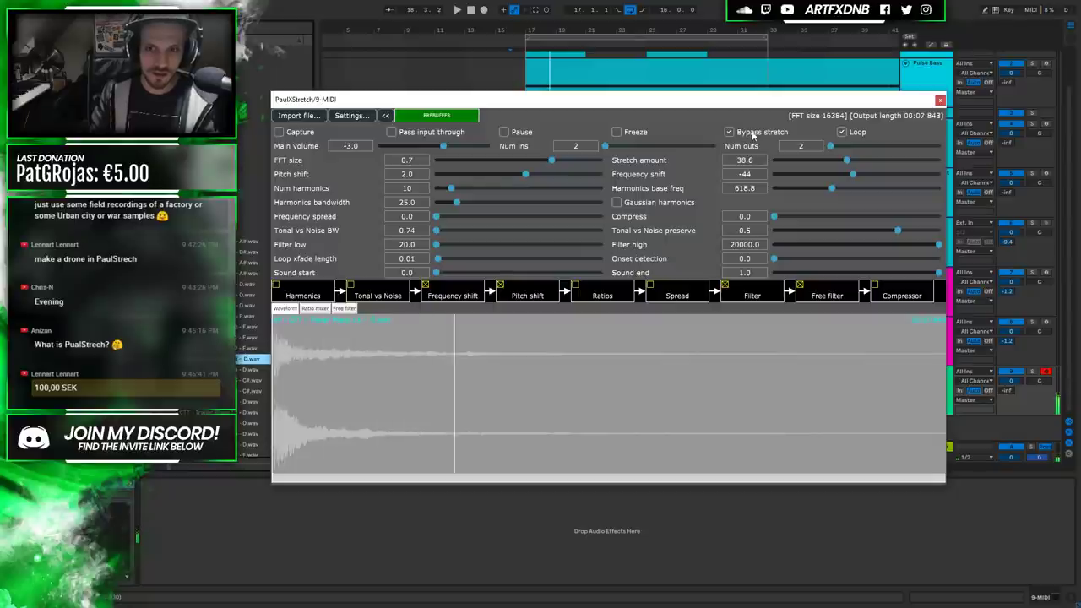
left_click(939, 100)
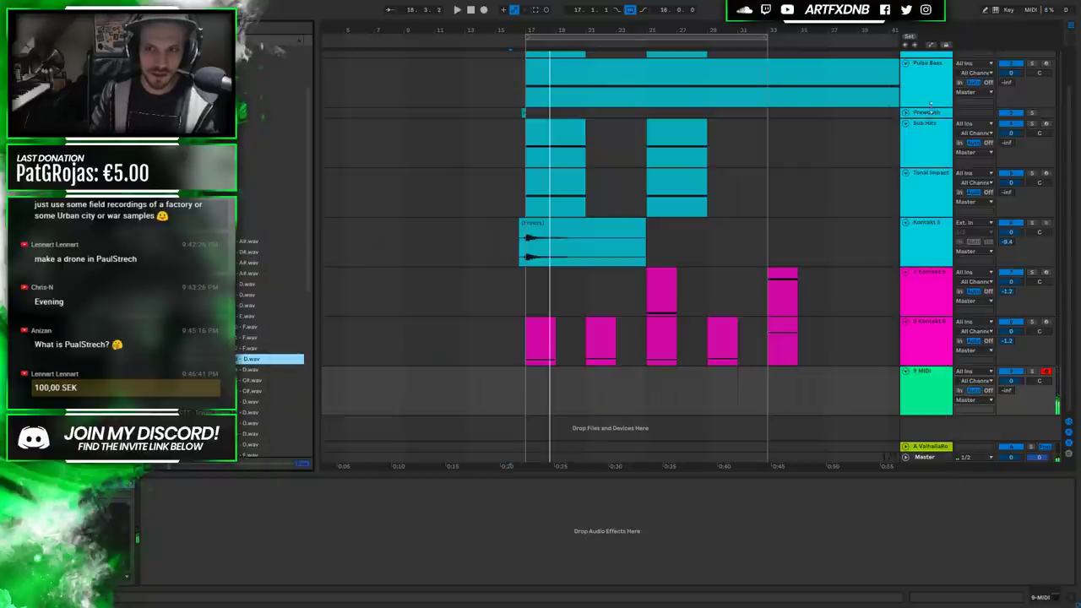
Delete the 9-MIDI track that holds PaulXStretch.
left_click(960, 374)
left_click(926, 380)
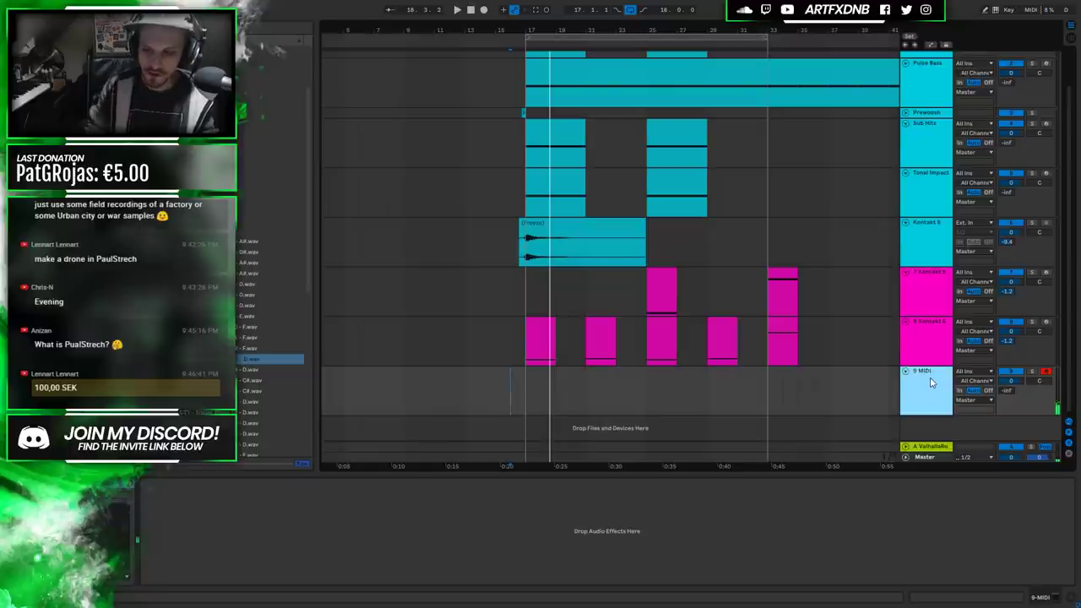
key("Delete")
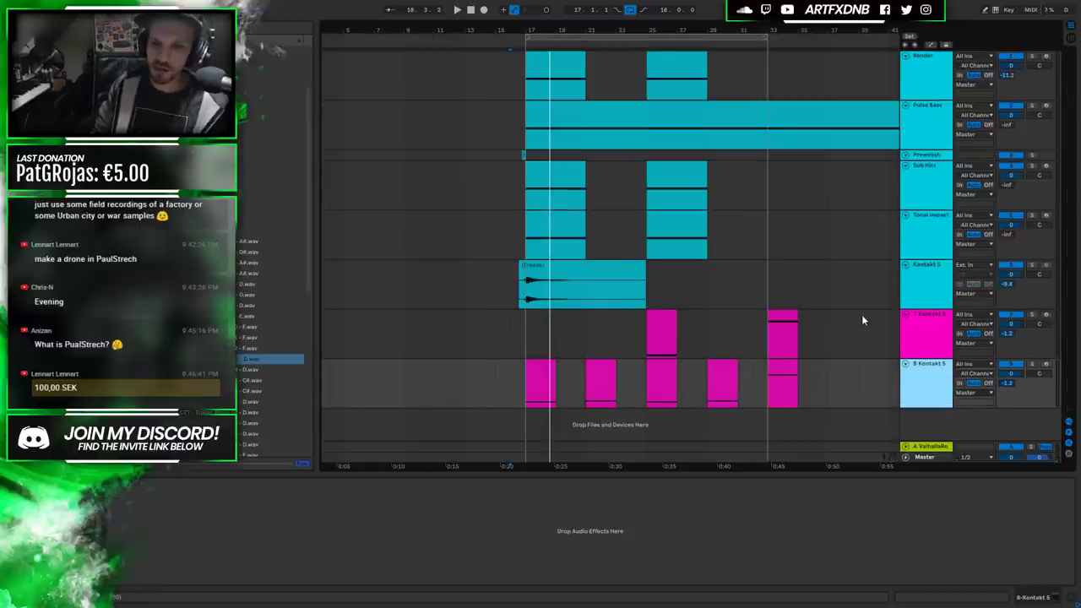
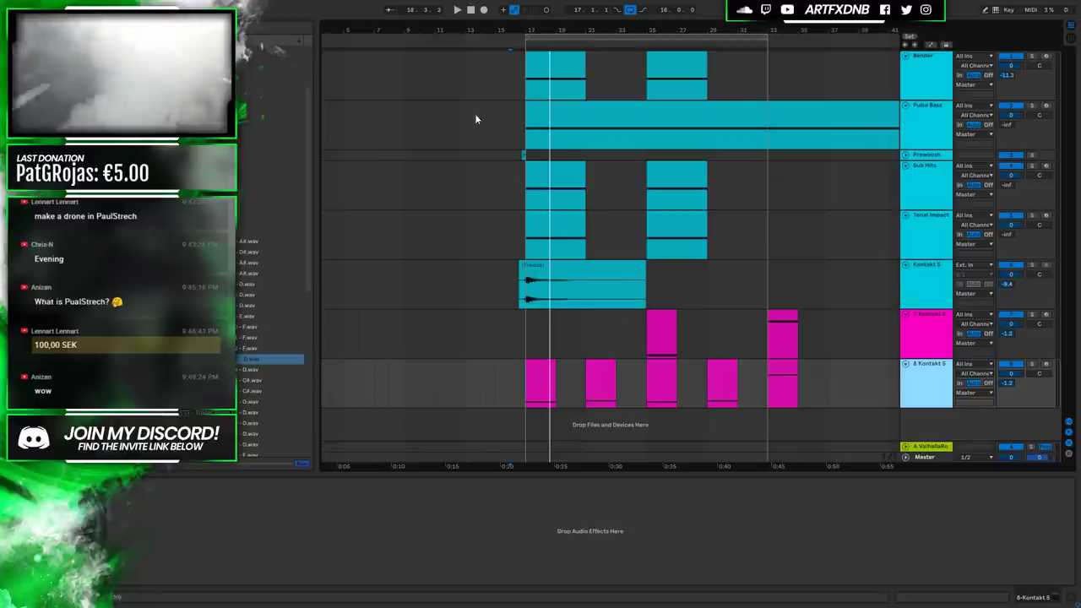
Play the arrangement from the start of the frozen Kontakt 5 clip through the bar 25 hits.
left_click(558, 279)
key("space")
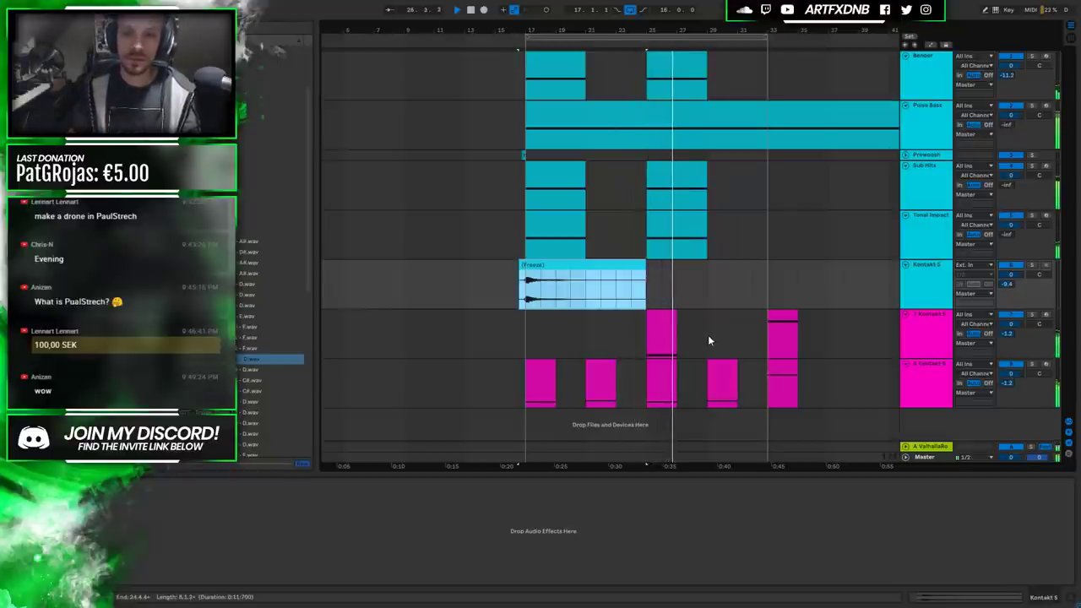
key("space")
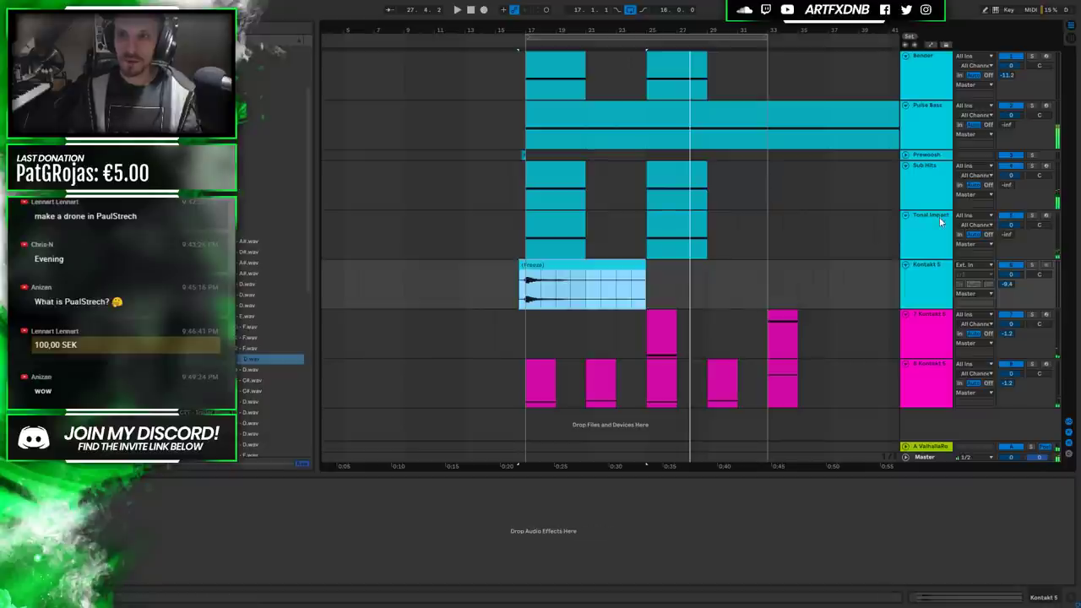
Delete the Tonal Impact clip at bar 25.
left_click(690, 231)
left_click(674, 224)
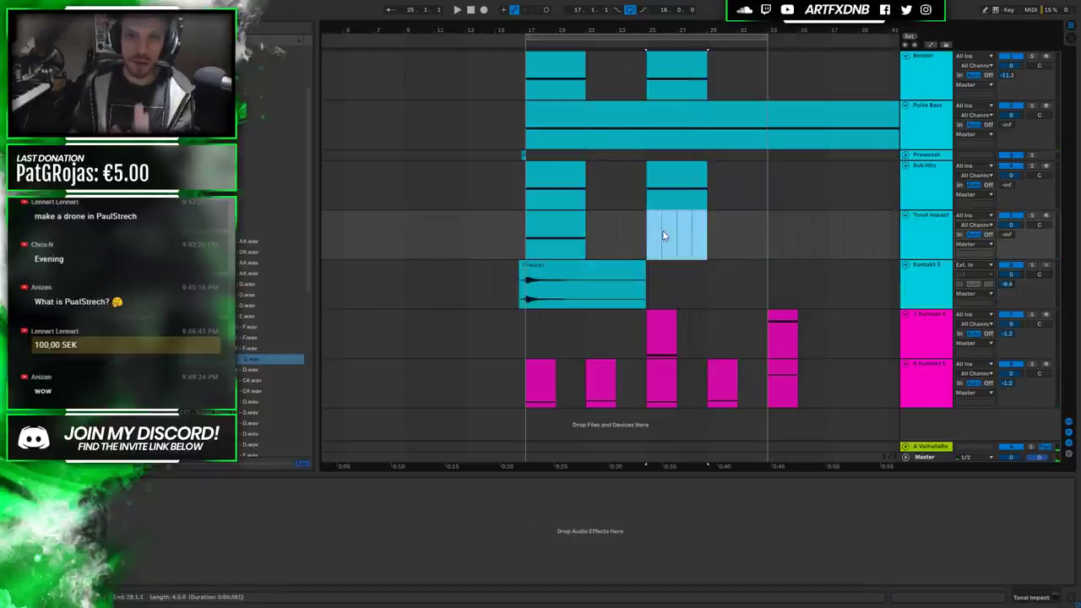
key("Delete")
Audition the Tonal Impact clip at bar 17 and return the playback position to bar 25.
left_click(555, 239)
left_click(540, 226)
left_click(1032, 217)
key("space")
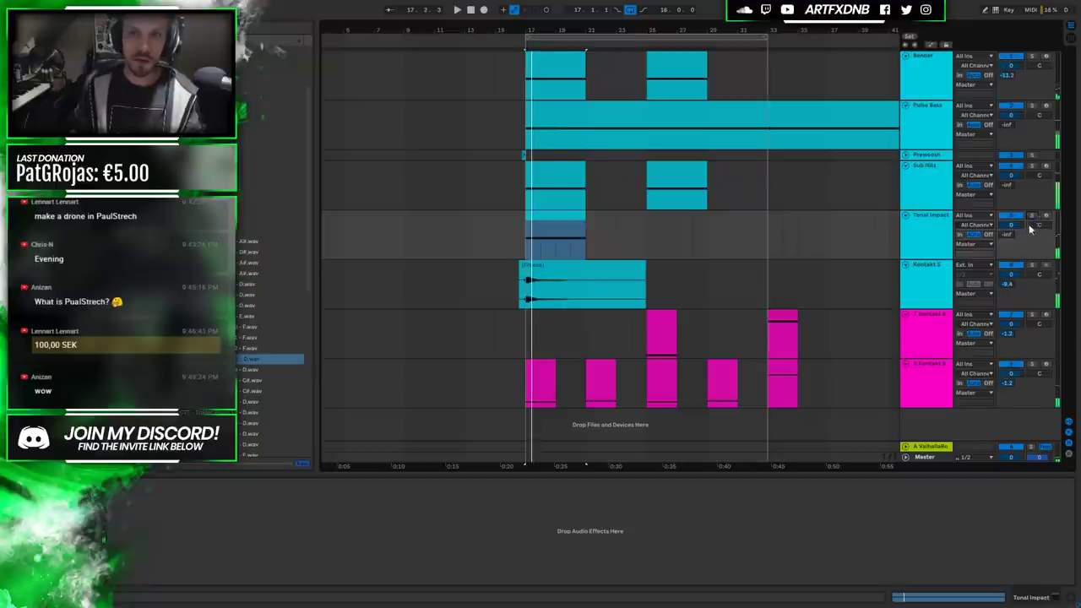
left_click(509, 240)
mouse_move(645, 240)
left_mouse_down()
mouse_move(789, 239)
mouse_move(650, 235)
left_mouse_up()
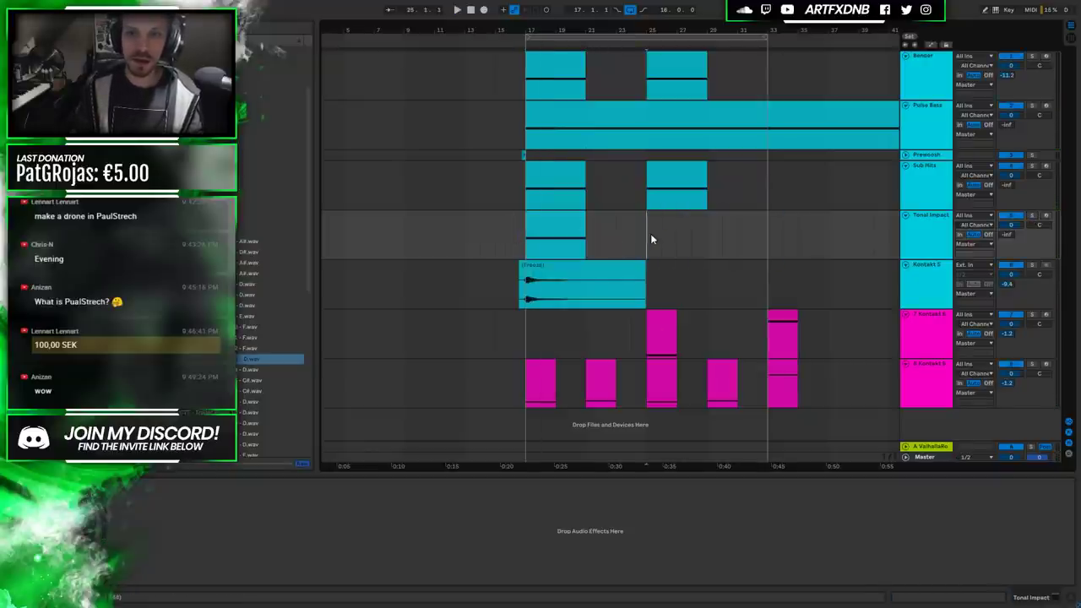
Play the arrangement from bar 24 to hear the bar 25 horn clip on the 7-Kontakt 5 track.
left_click(935, 374)
left_click(669, 332)
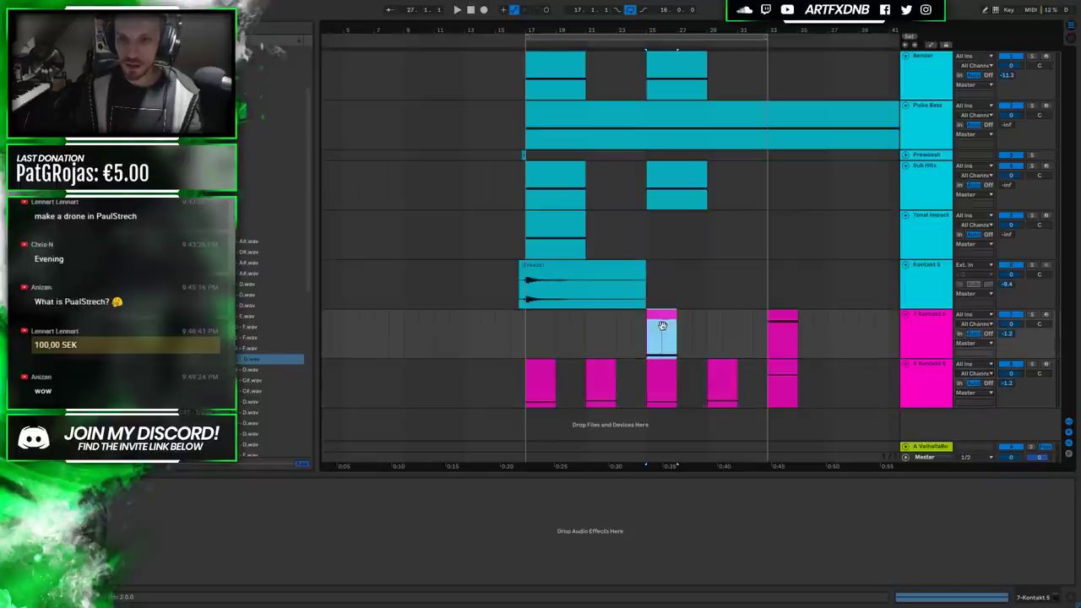
left_click(636, 338)
key("space")
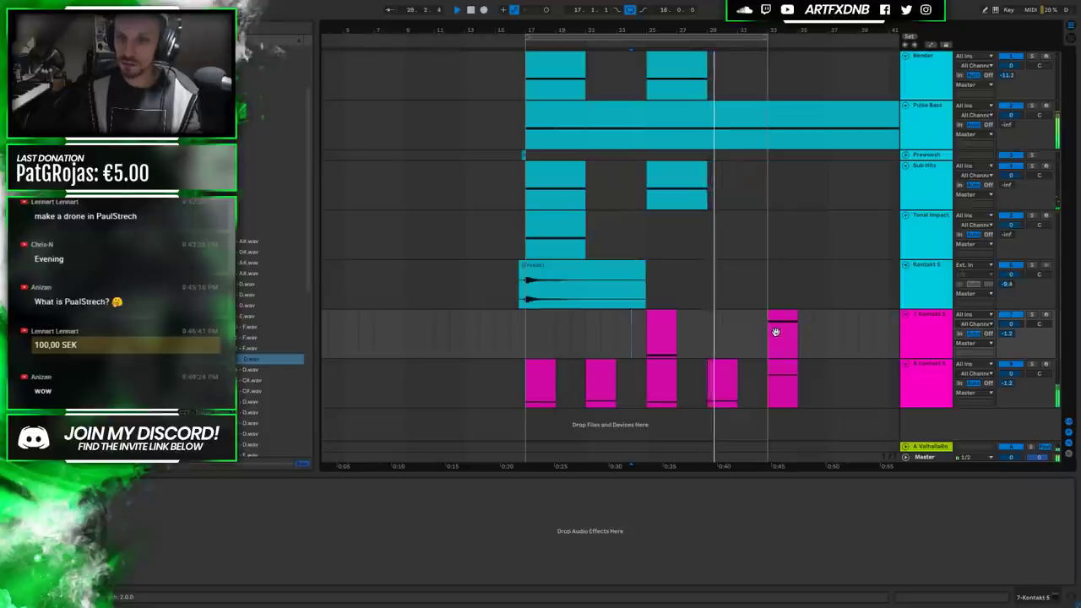
Copy the bar 25 clip on the 7-Kontakt 5 track to bar 29, raise the copy's note to F#1 and audition it.
left_click_drag(661, 333, 719, 319)
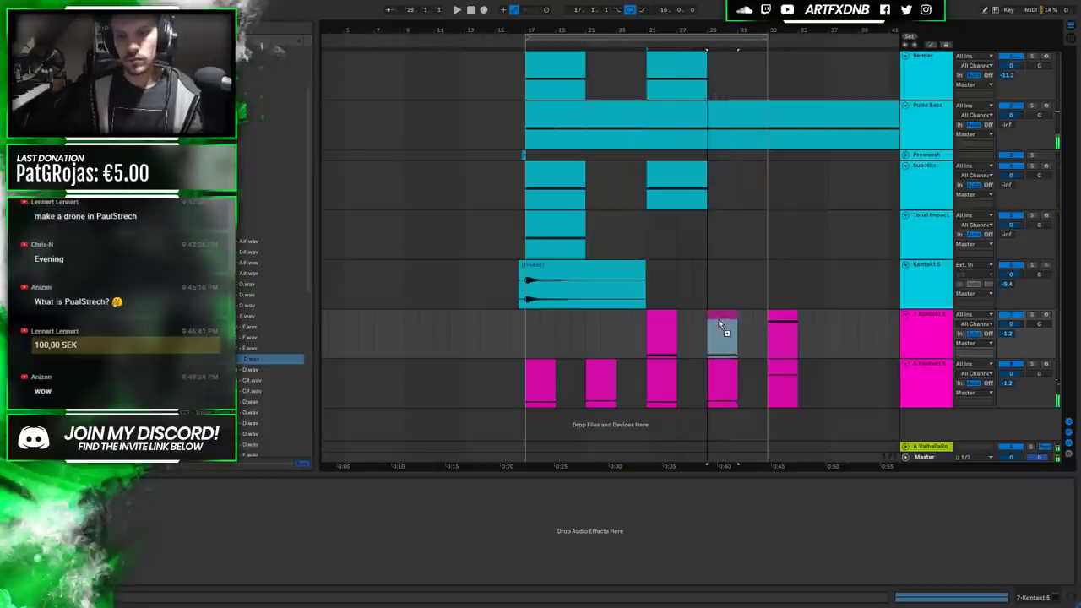
double_click(718, 329)
key("space")
left_click(482, 552)
key("space")
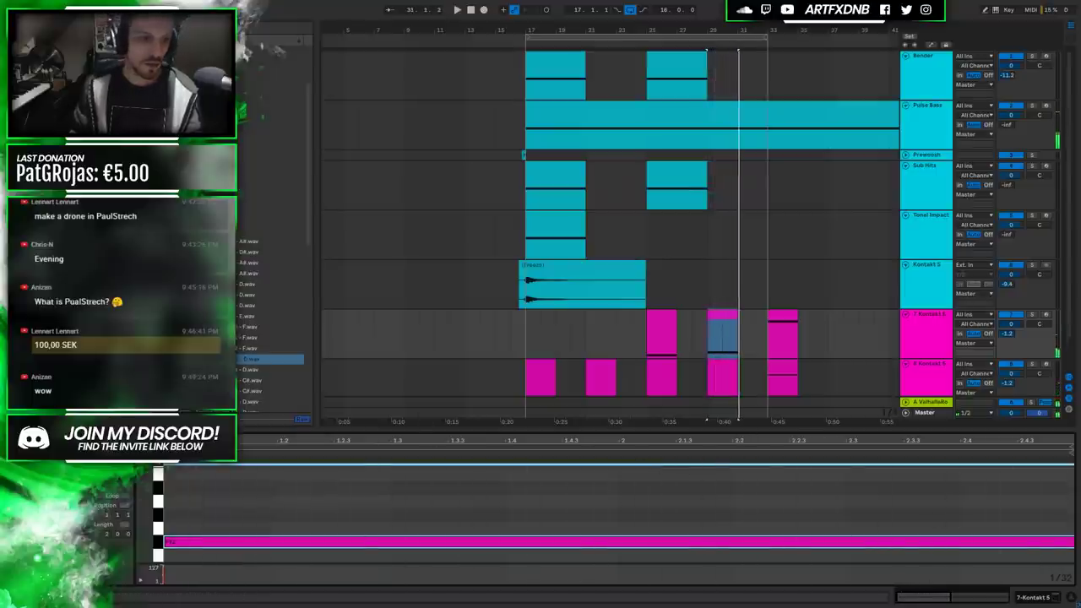
Draw a clip envelope on the bar 29 copy that stays flat until its second bar and rises to the clip's end.
key("alt+e")
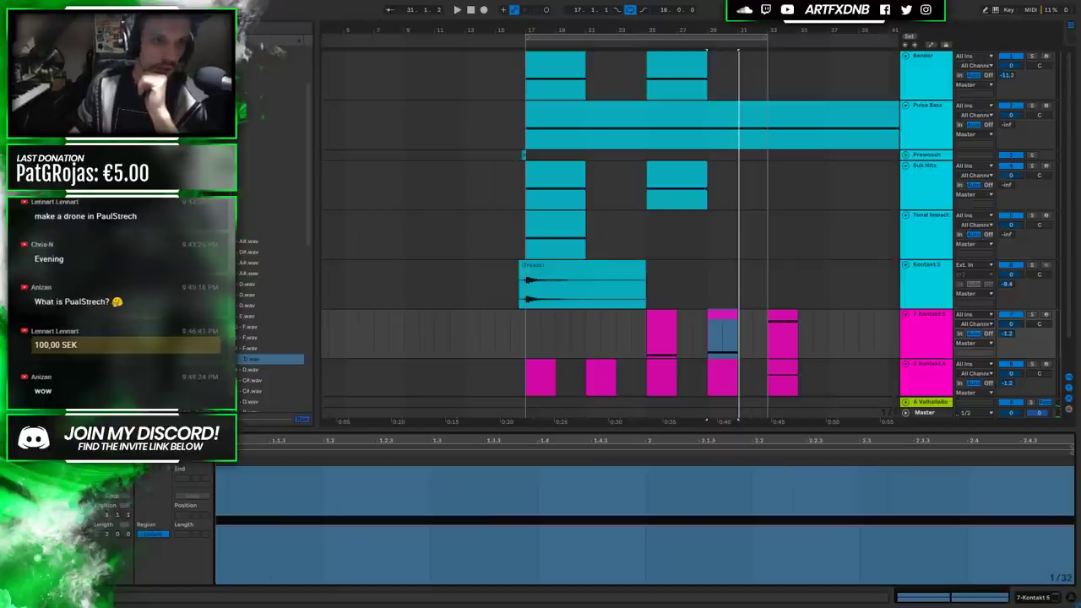
left_click(645, 524)
left_click_drag(958, 520, 1063, 494)
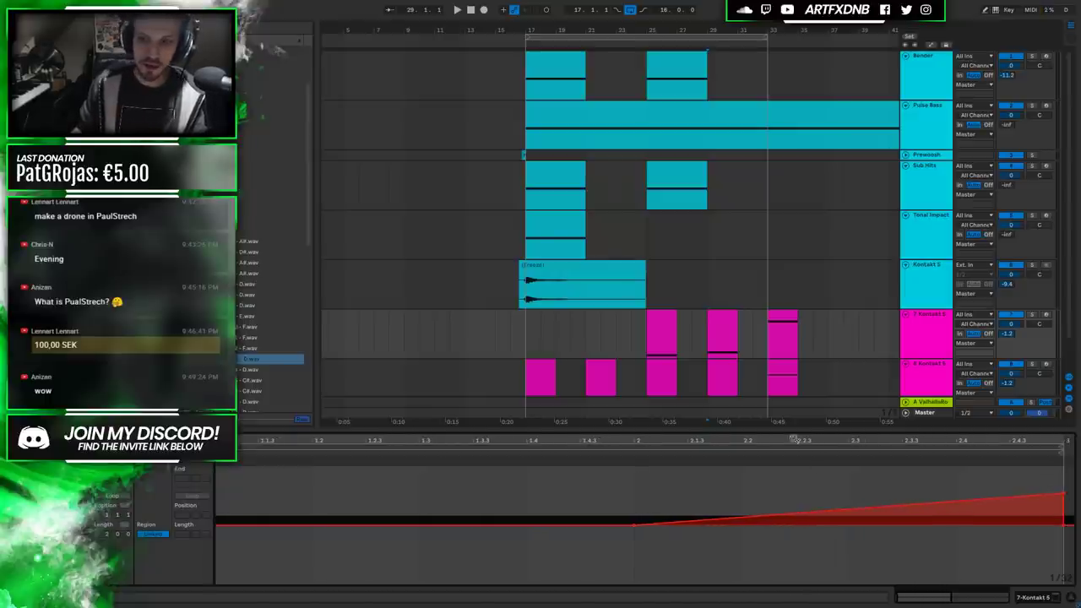
Play from bar 29 and solo the 7-Kontakt 5 track to audition the clip's rising envelope.
scroll(805, 377, "down", 2)
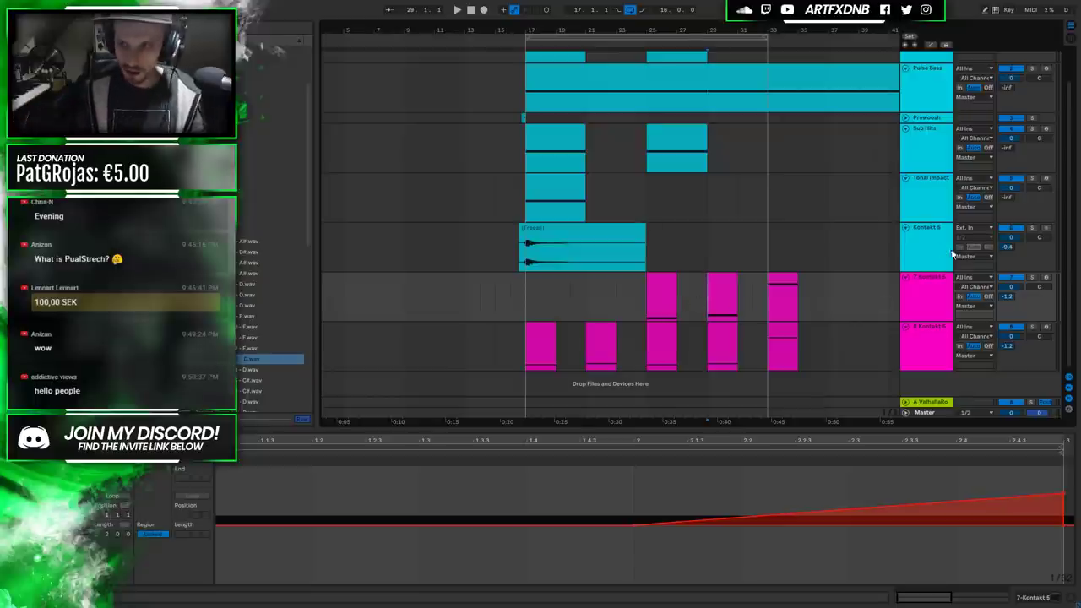
key("space")
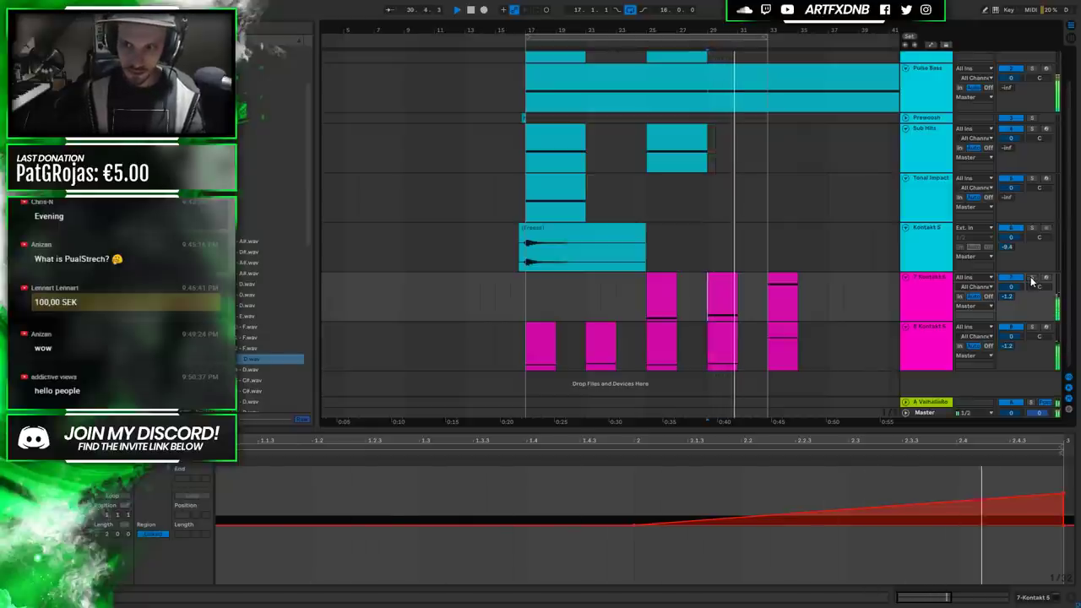
key("space")
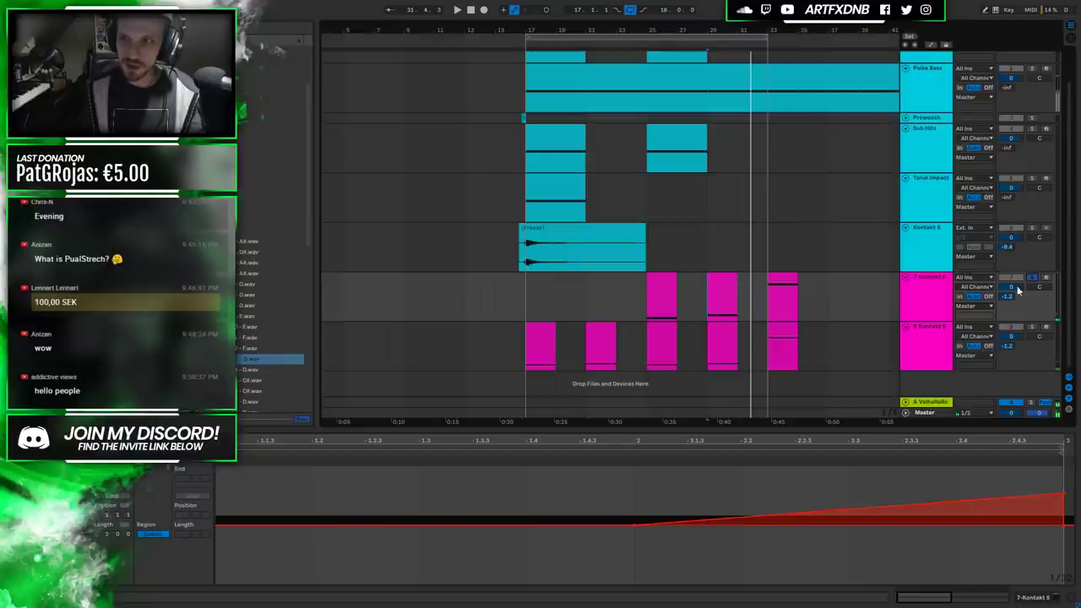
left_click(716, 309)
key("space")
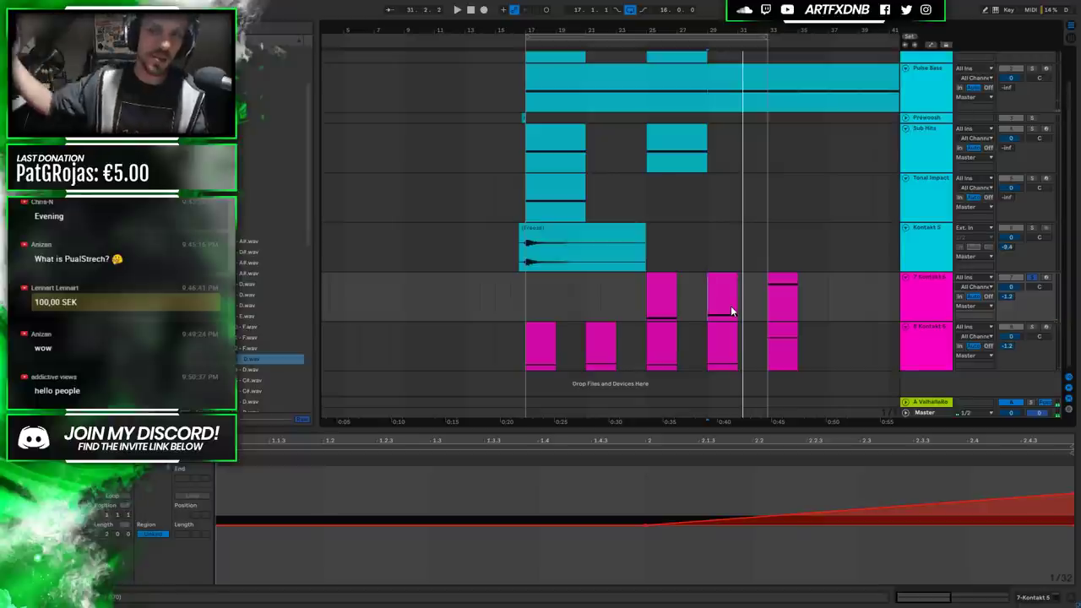
Solo the 8-Kontakt 5 track and play its bar 29 clip on its own.
left_click(733, 323)
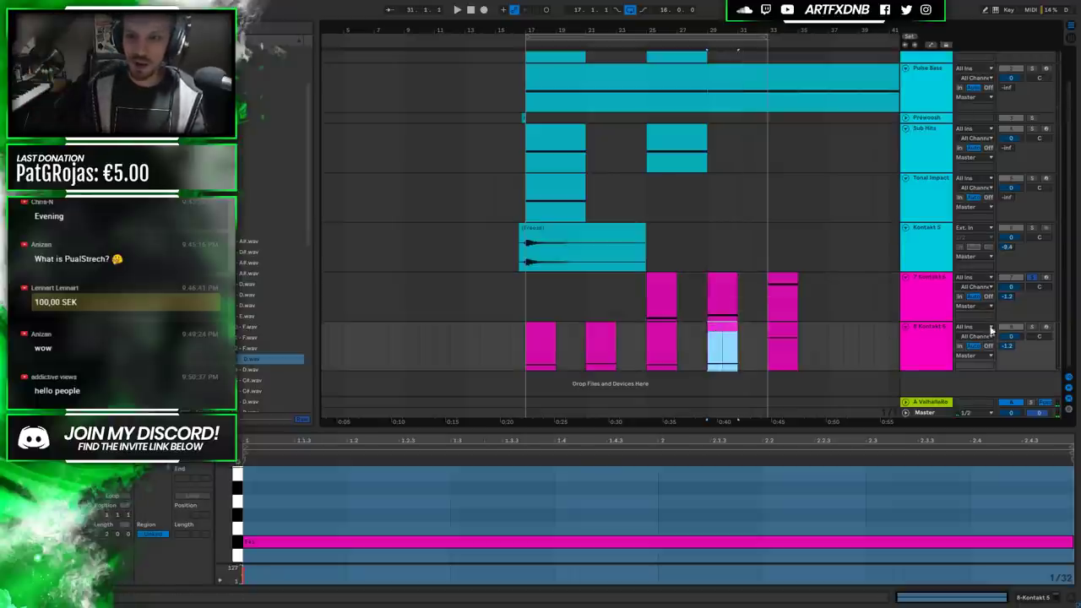
key("space")
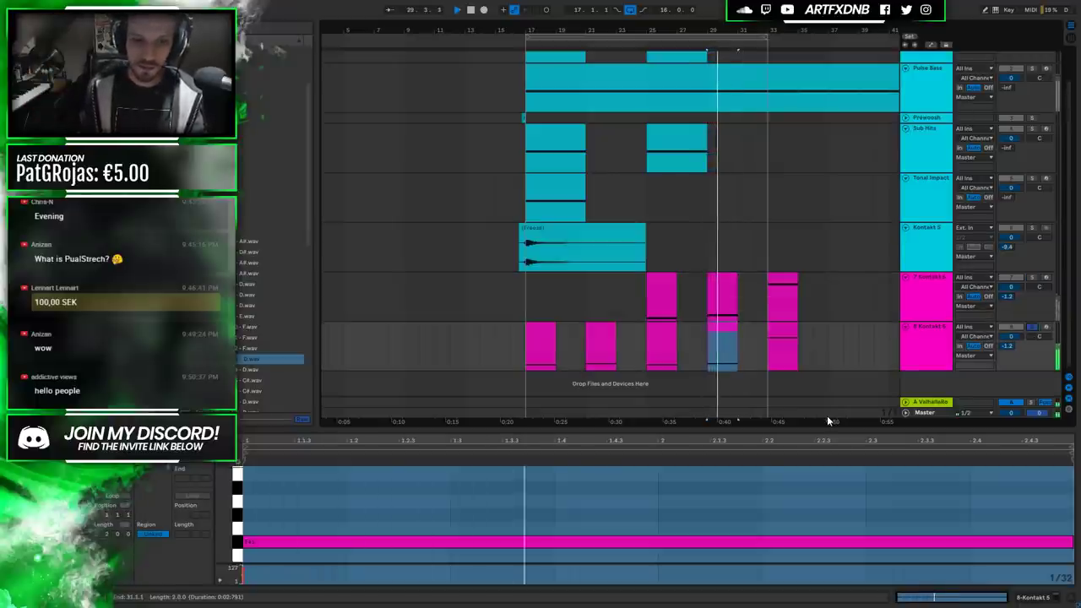
key("space")
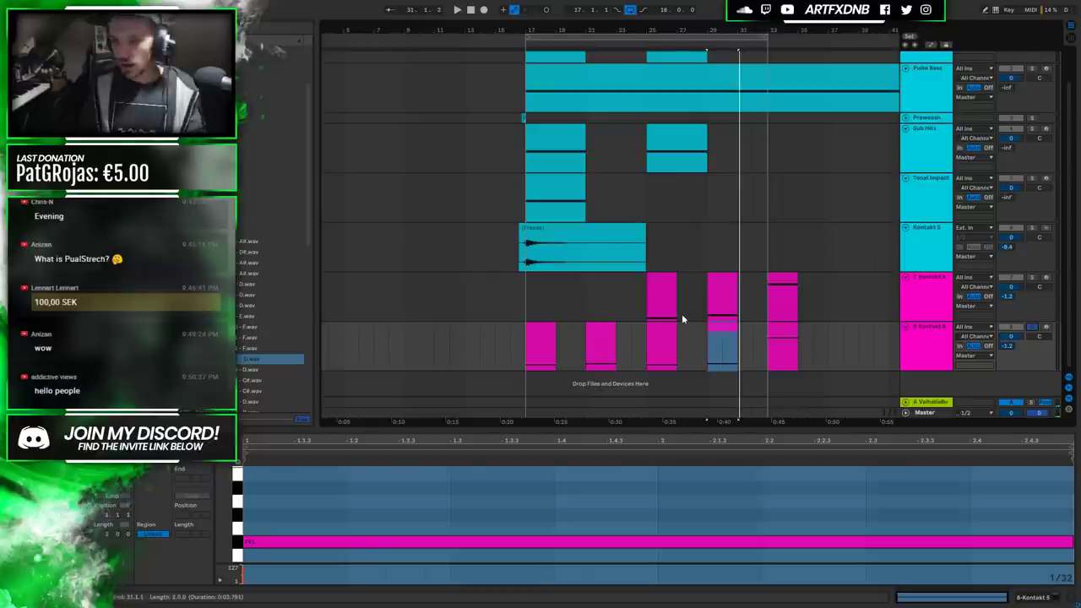
Delete the bar 33 clips on both pink Kontakt tracks and duplicate their bars 17 to 33 section directly after itself.
left_click(776, 333)
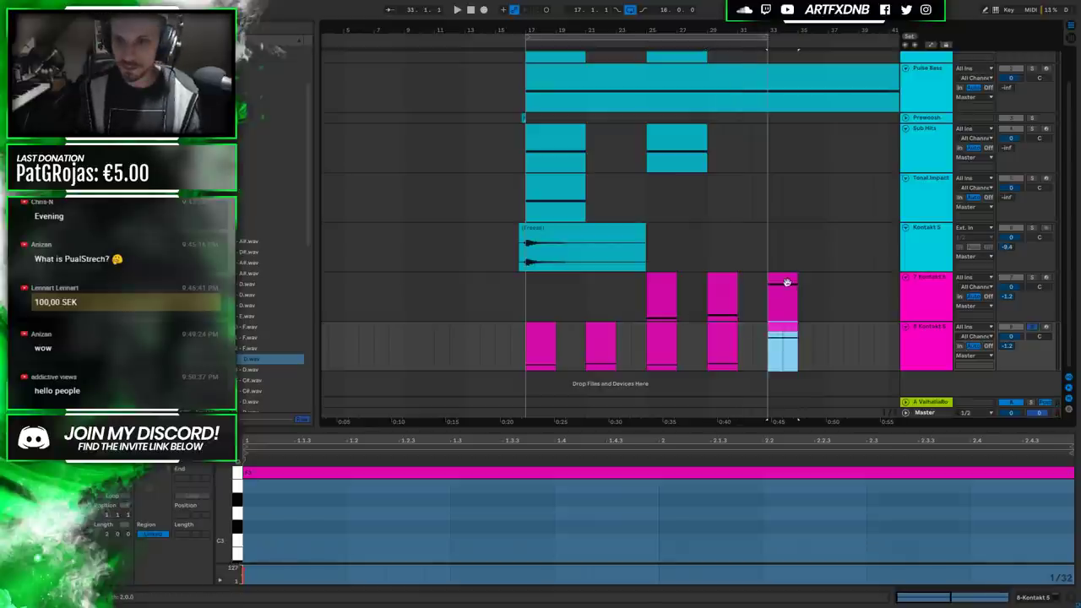
left_click(785, 283, "shift")
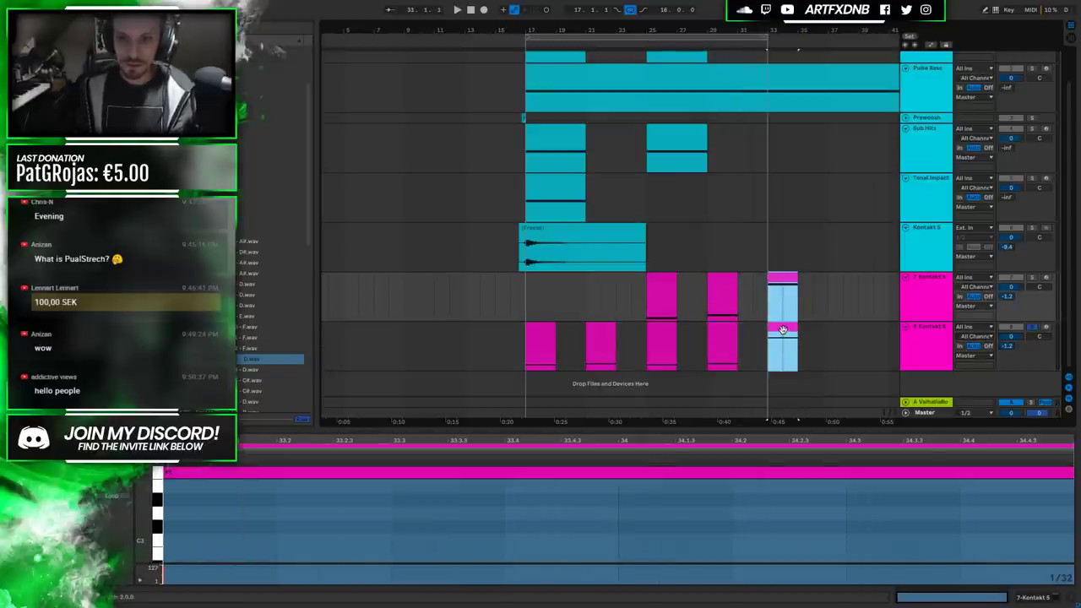
left_click_drag(757, 342, 531, 288)
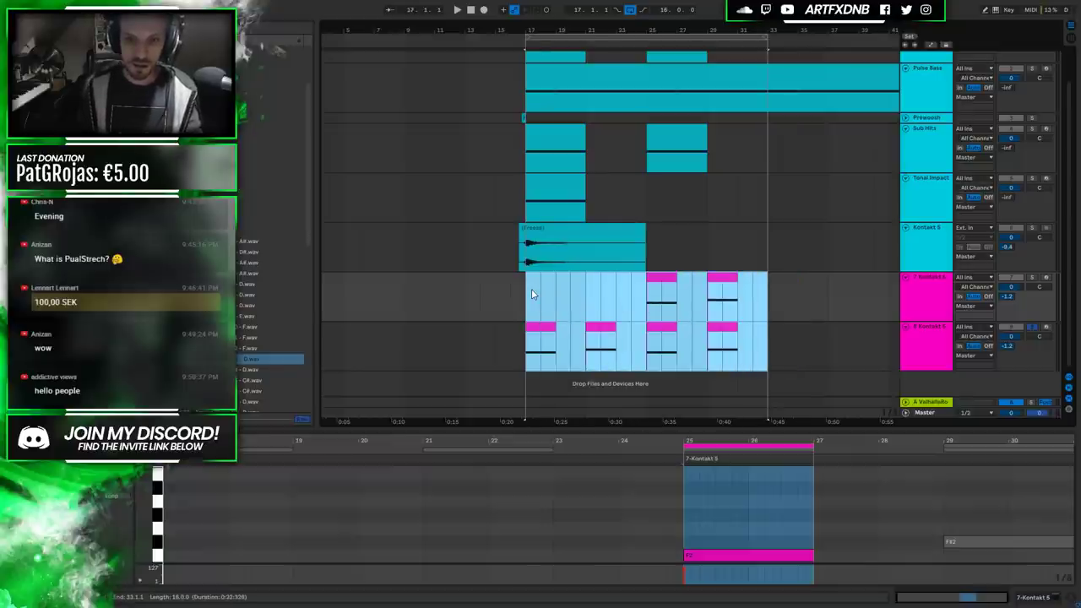
key("ctrl+d")
Copy the 7-Kontakt 5 clips at bars 41 and 45 to bars 33 and 37 on the same track.
left_click(597, 293)
left_click_drag(677, 289, 567, 289)
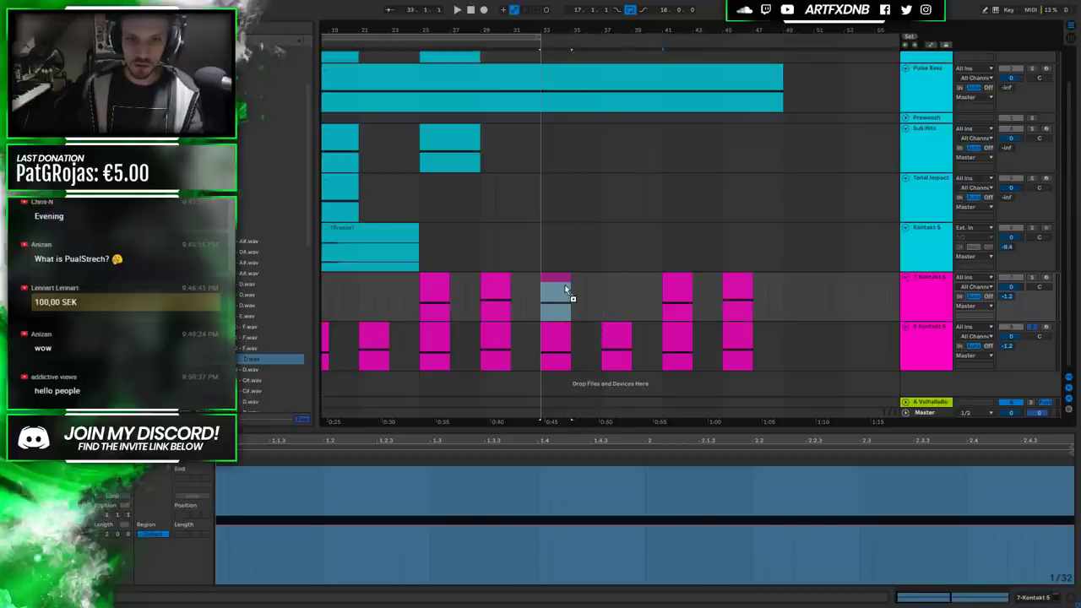
left_click(734, 288, "shift")
left_click_drag(734, 289, 601, 300)
key("ctrl+z")
left_click(716, 297)
key("minus")
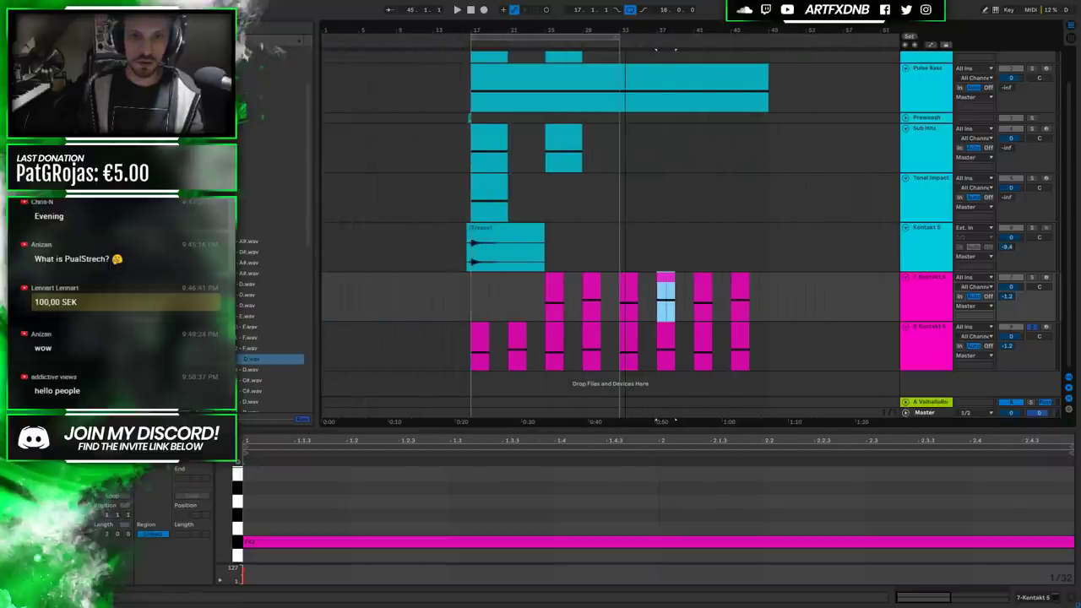
left_click_drag(624, 300, 743, 342)
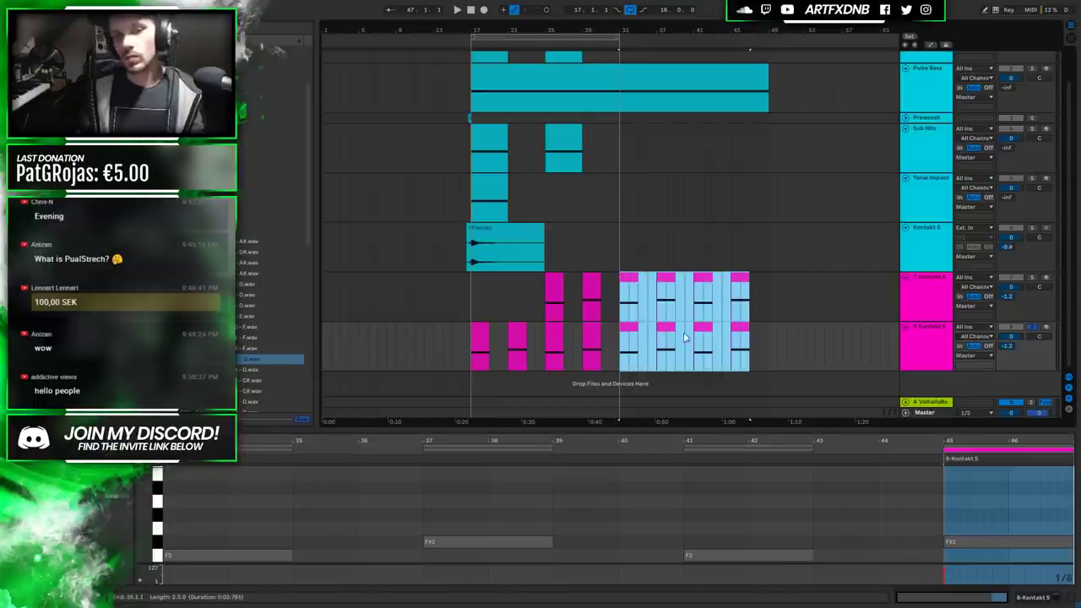
left_click_drag(767, 338, 480, 293)
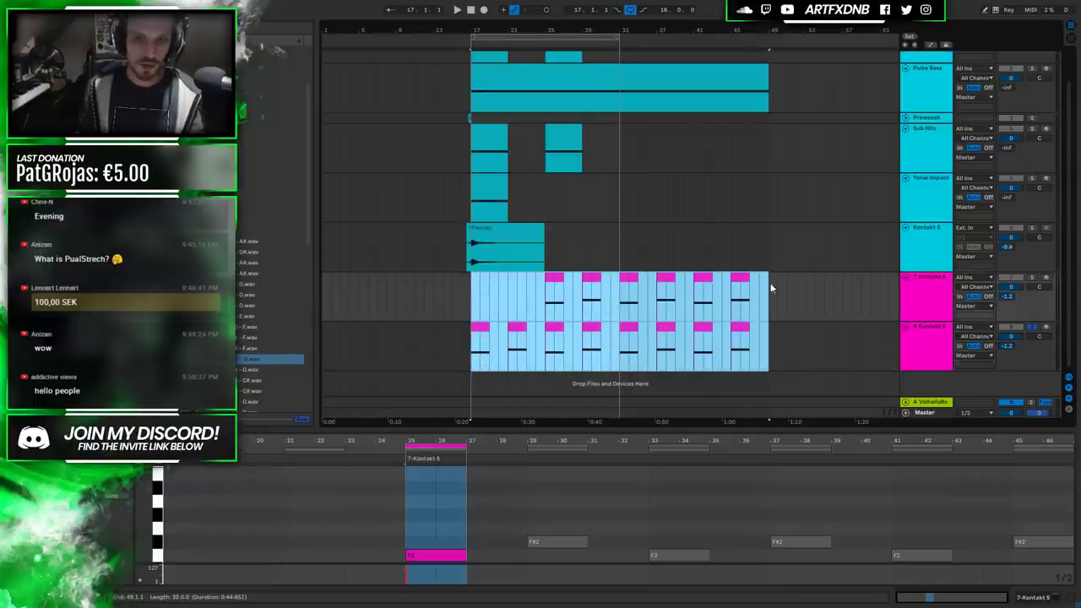
key("ctrl+z")
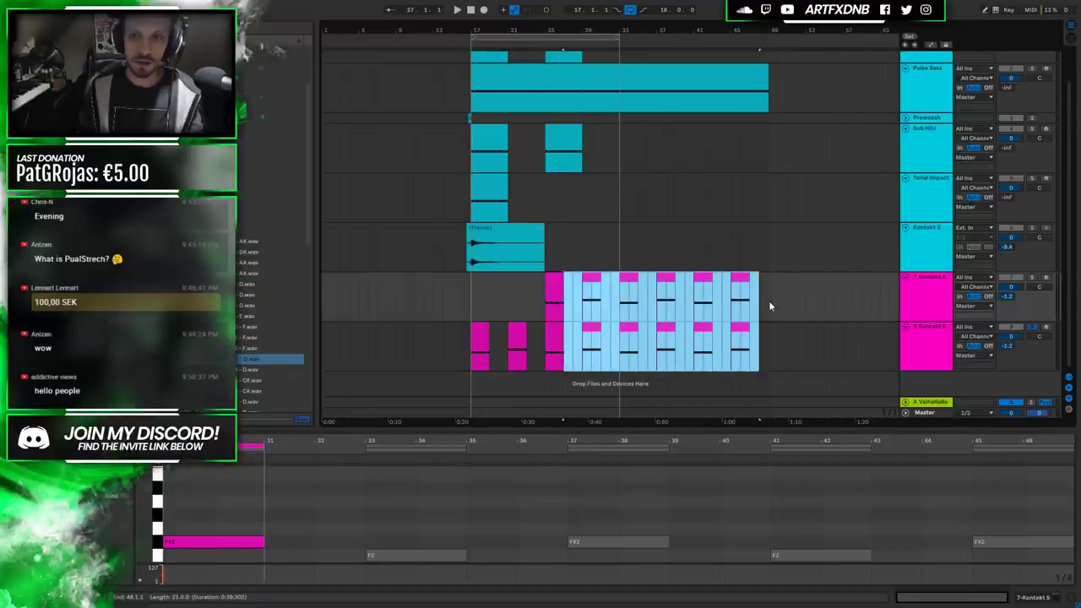
left_click_drag(768, 305, 469, 340)
Fold all tracks in the arrangement to their minimum height.
left_click(608, 198)
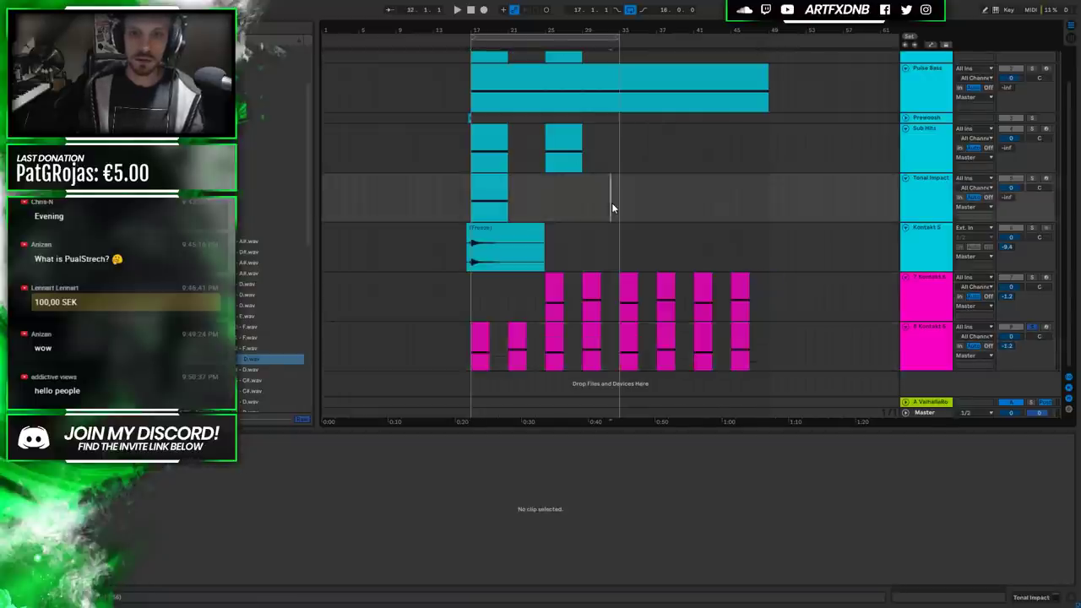
scroll(611, 195, "up", 1)
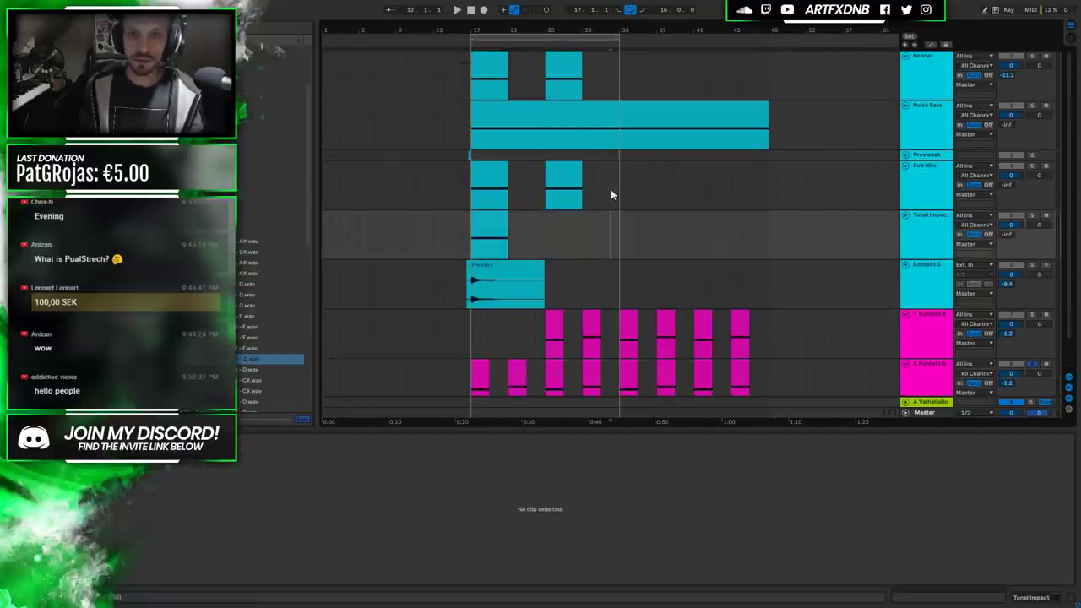
left_click(906, 58, "alt")
left_click(608, 57)
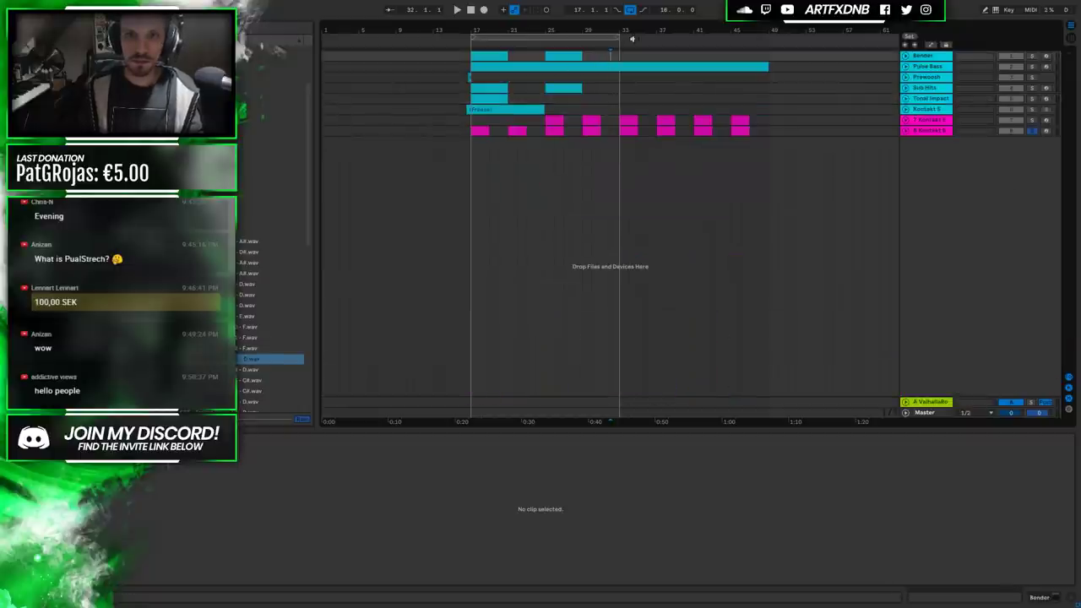
Unsolo the 8-Kontakt 5 track and play the full arrangement from bar 16 to hear the opening hits.
left_click(510, 99)
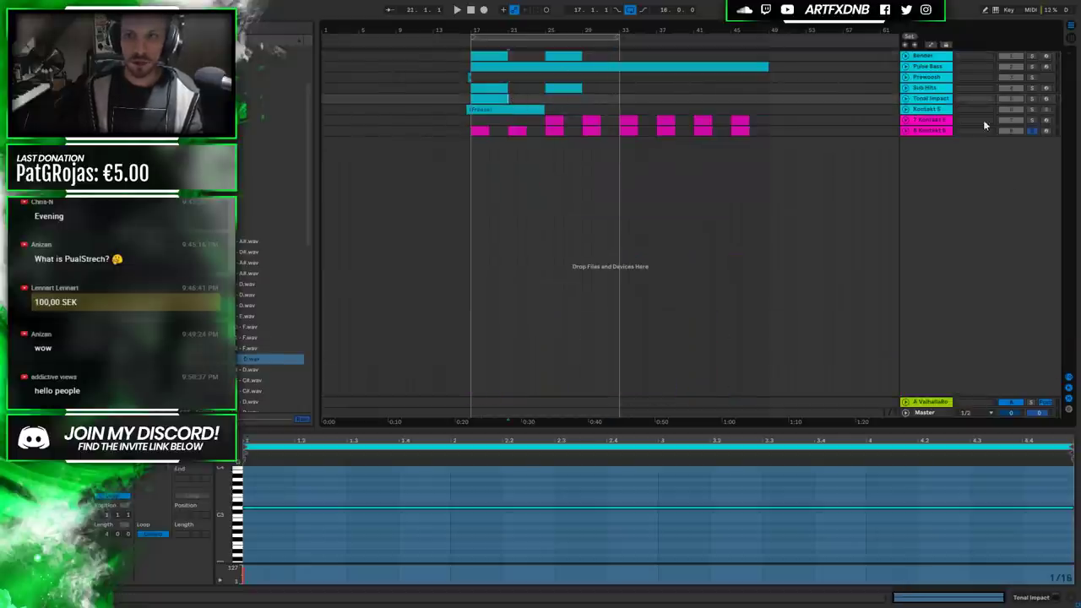
left_click(925, 111)
left_click(470, 78)
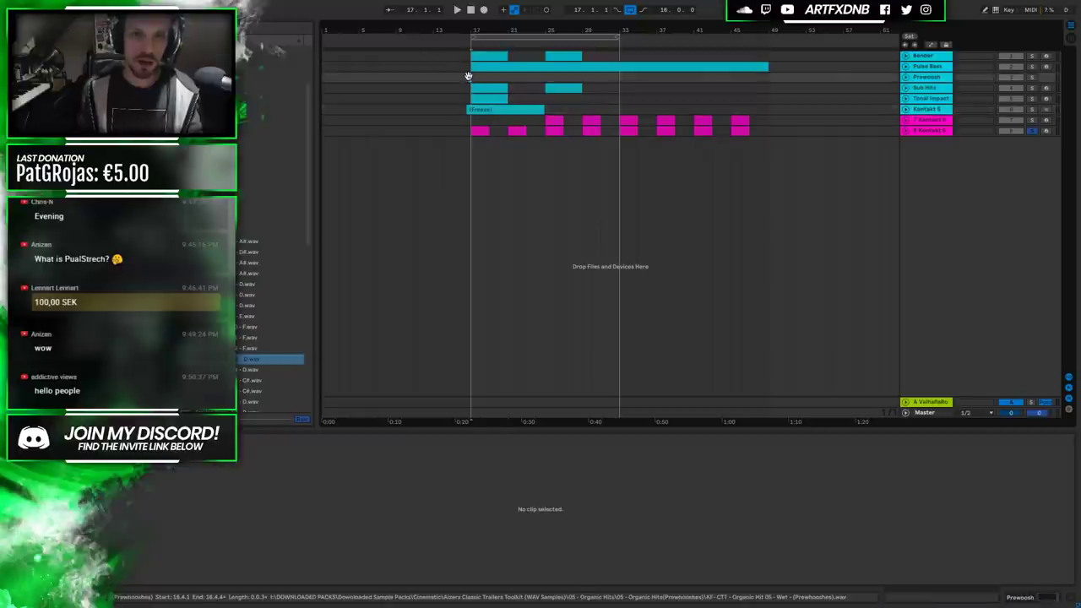
key("space")
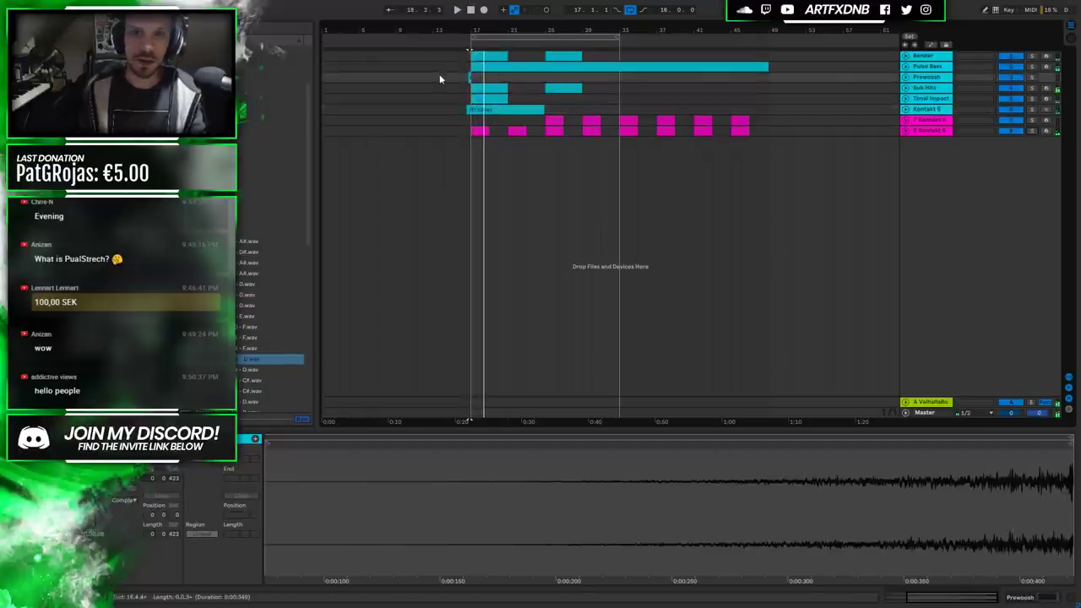
left_click_drag(512, 80, 560, 80)
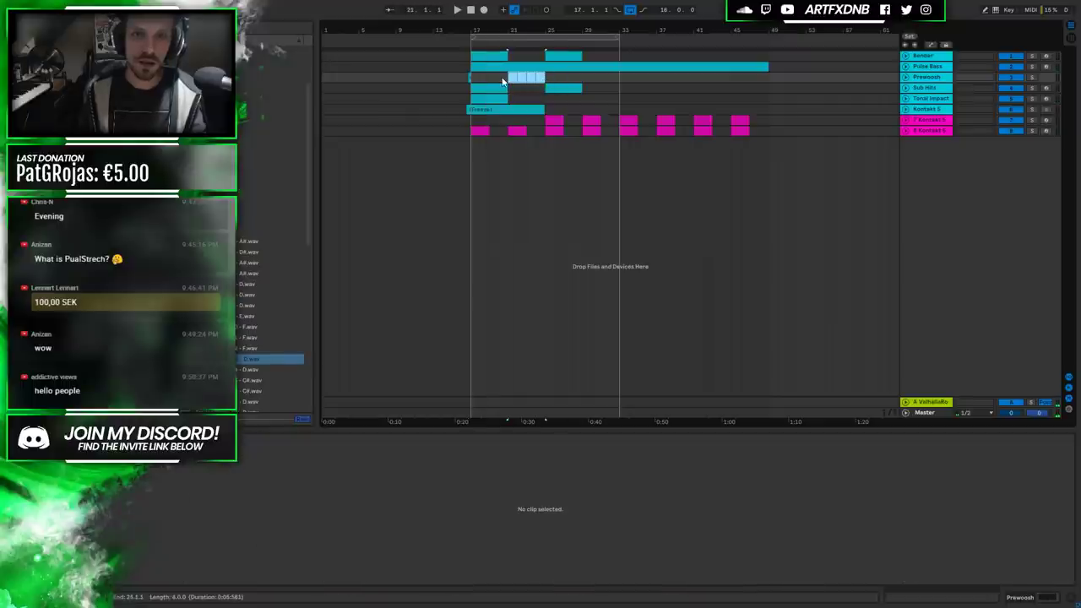
left_click(464, 77)
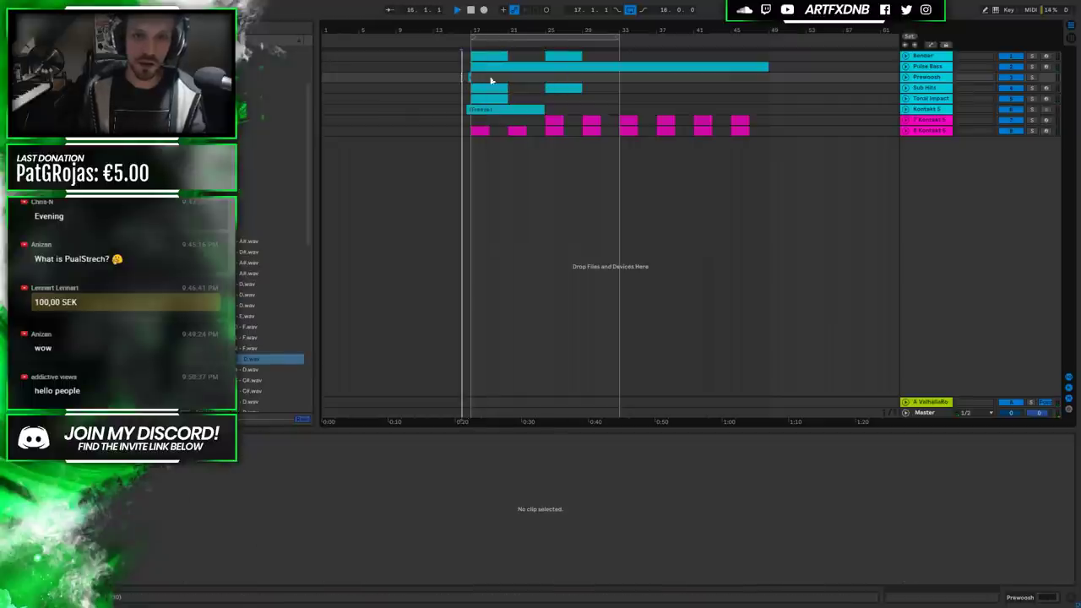
key("space")
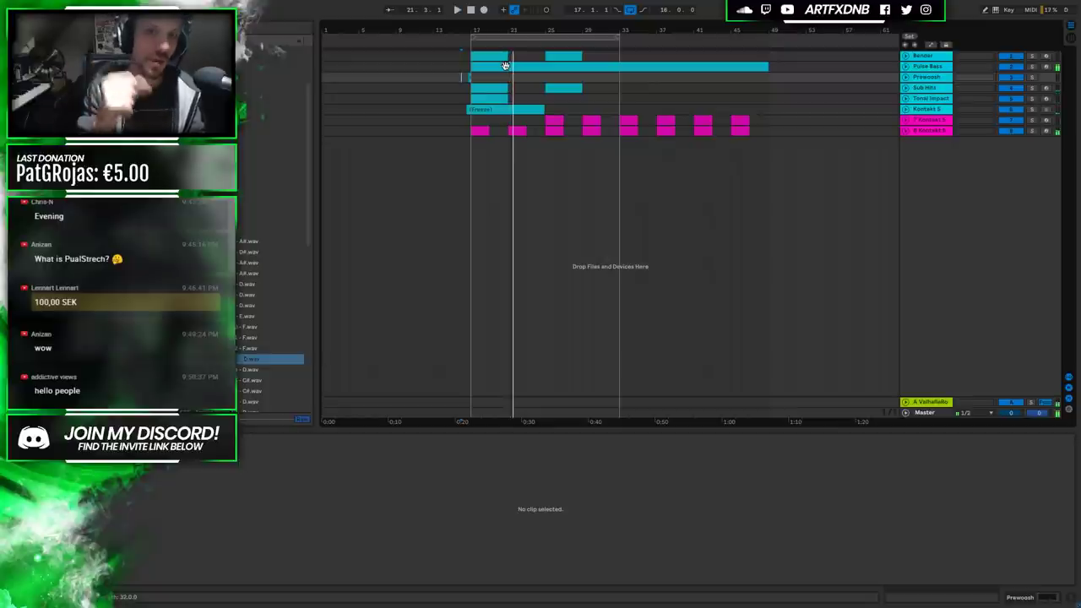
Insert a new MIDI track below the frozen Kontakt 5 track and give it a light blue colour.
right_click(928, 109)
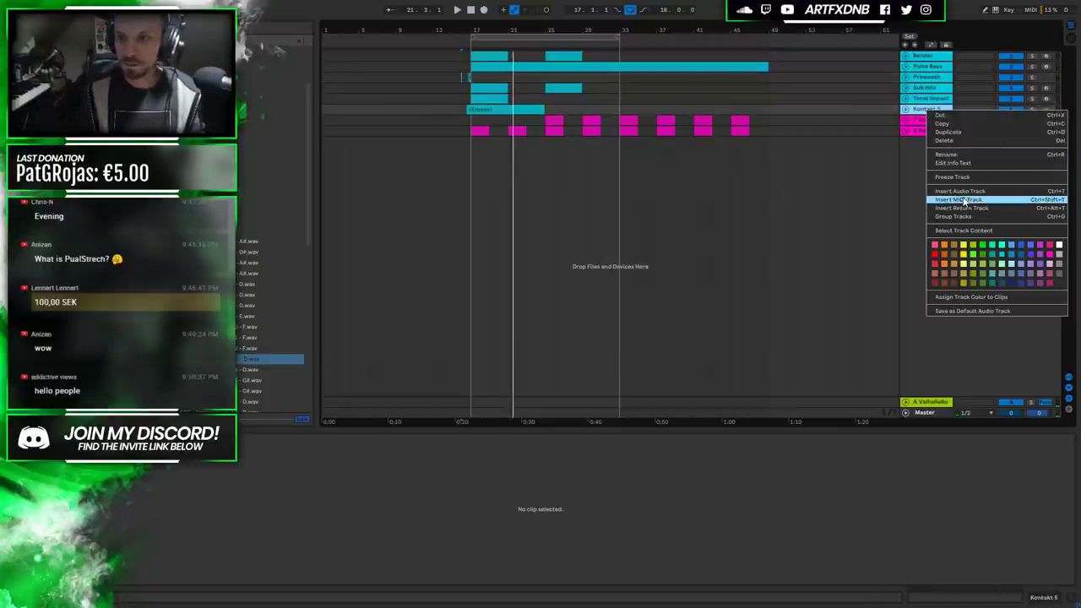
left_click(964, 200)
right_click(926, 123)
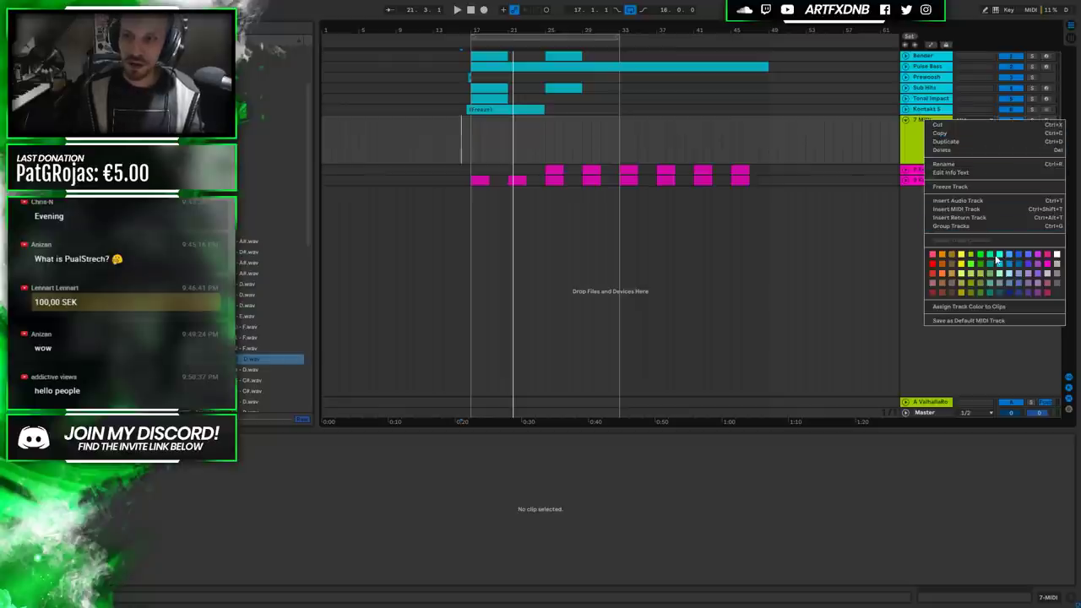
left_click(1003, 268)
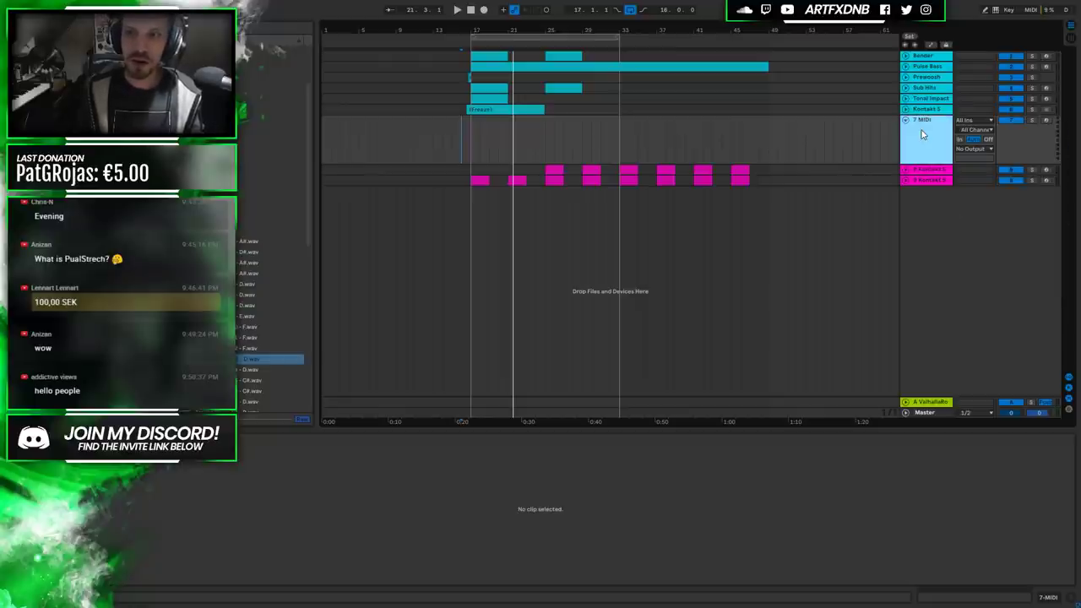
Load Kontakt 5 onto the new 7-MIDI track.
key("Down")
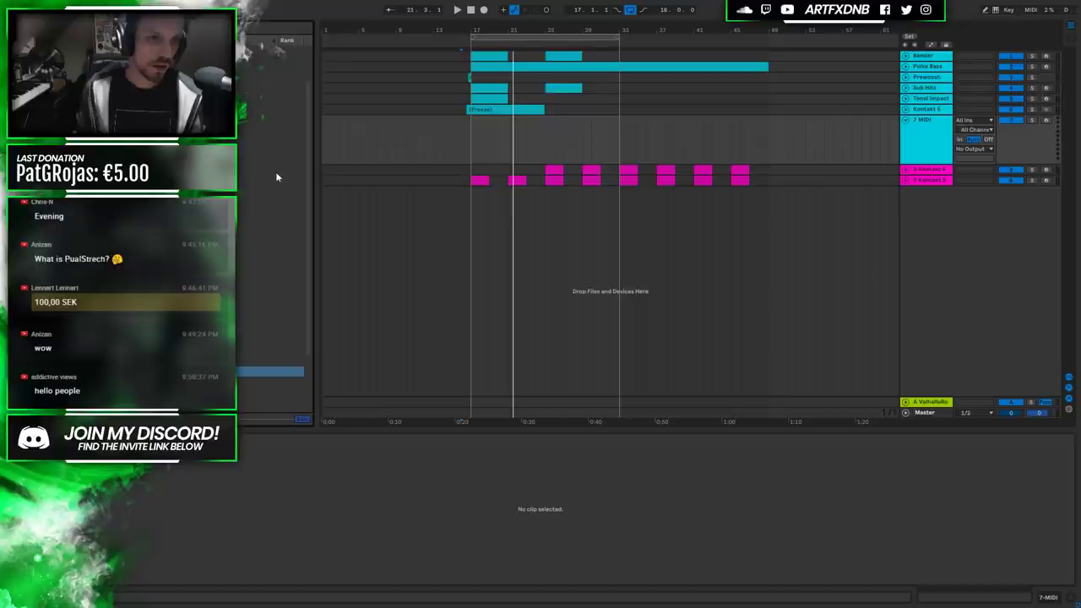
key("Left")
key("Left")
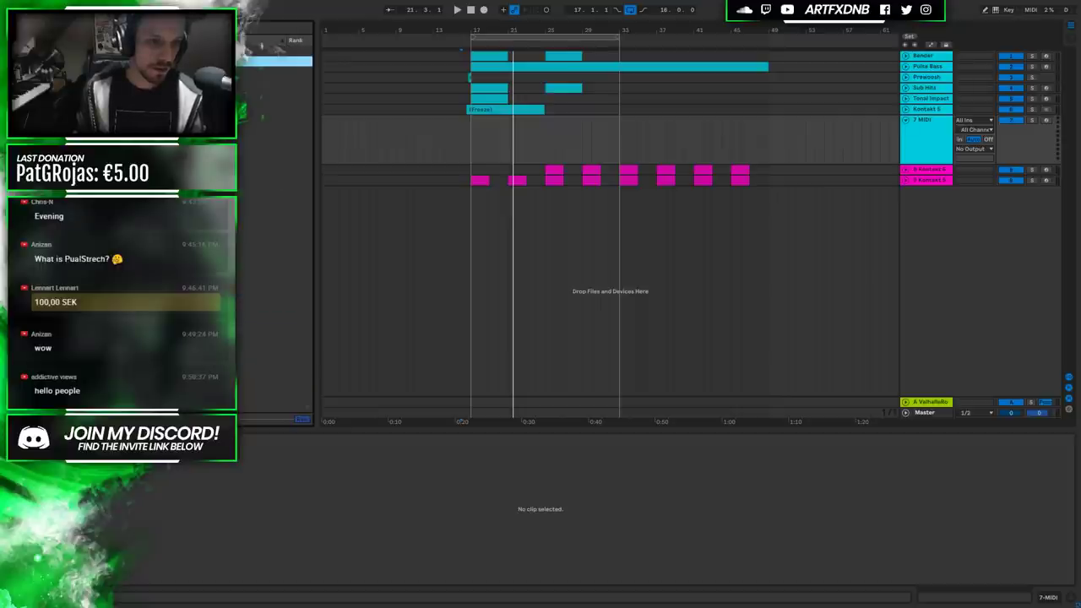
key("Return")
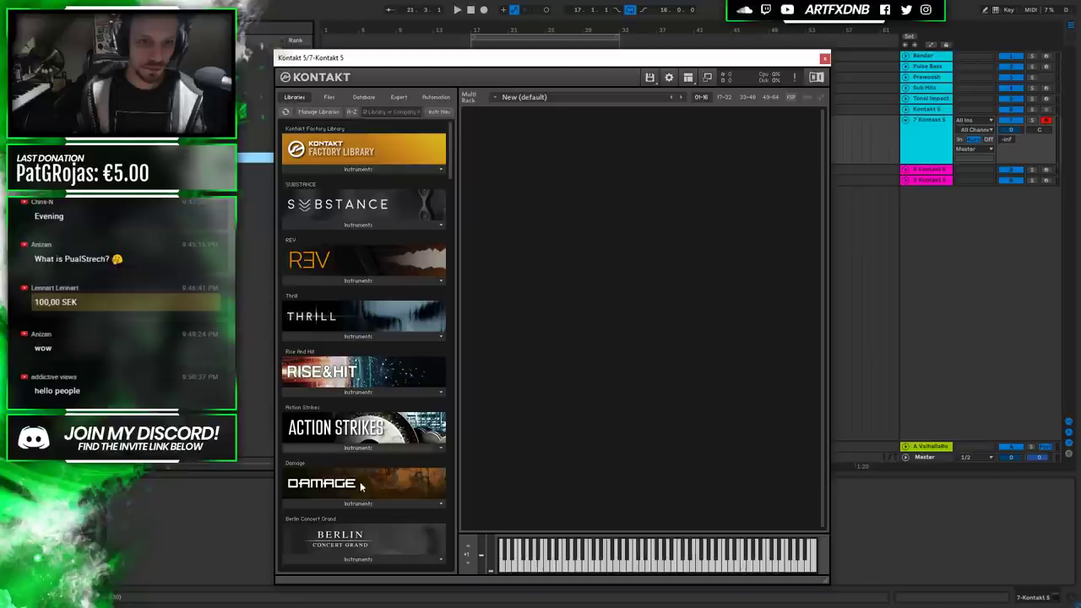
Load the instrument 01. Aizerx - Classic Trailers Toolkit - Generator.nki from the AizerX Classic Trailers Toolkit folder into Kontakt.
scroll(451, 169, "down", 5)
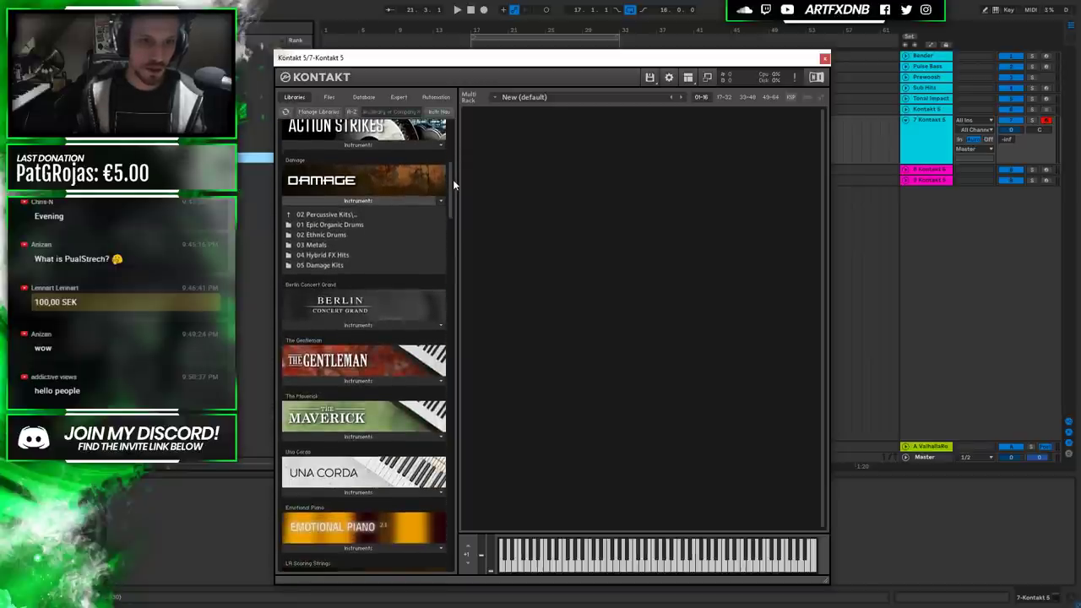
left_click(336, 199)
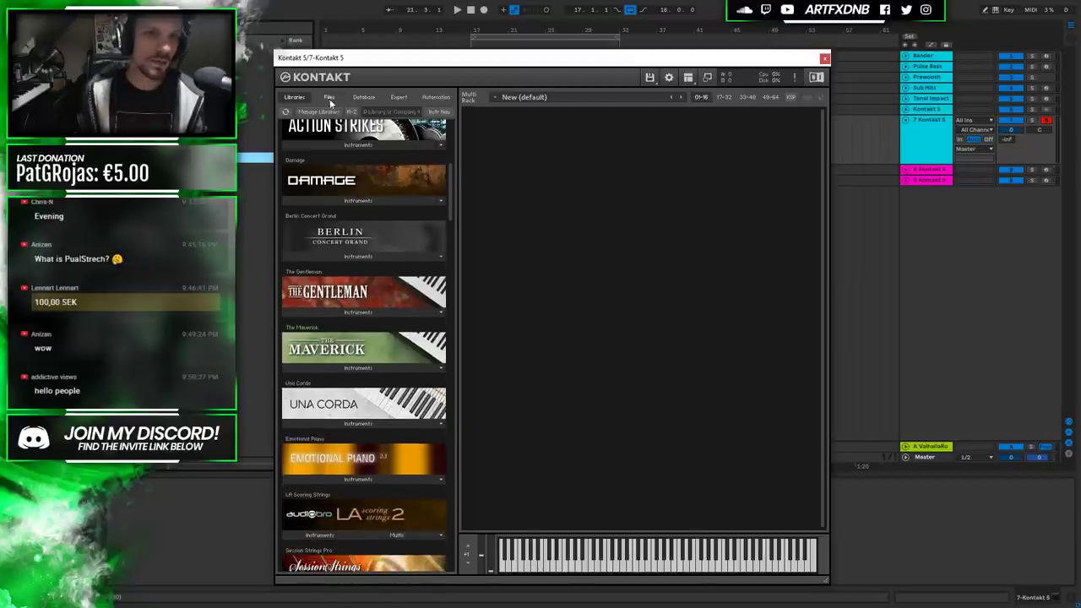
left_click(329, 98)
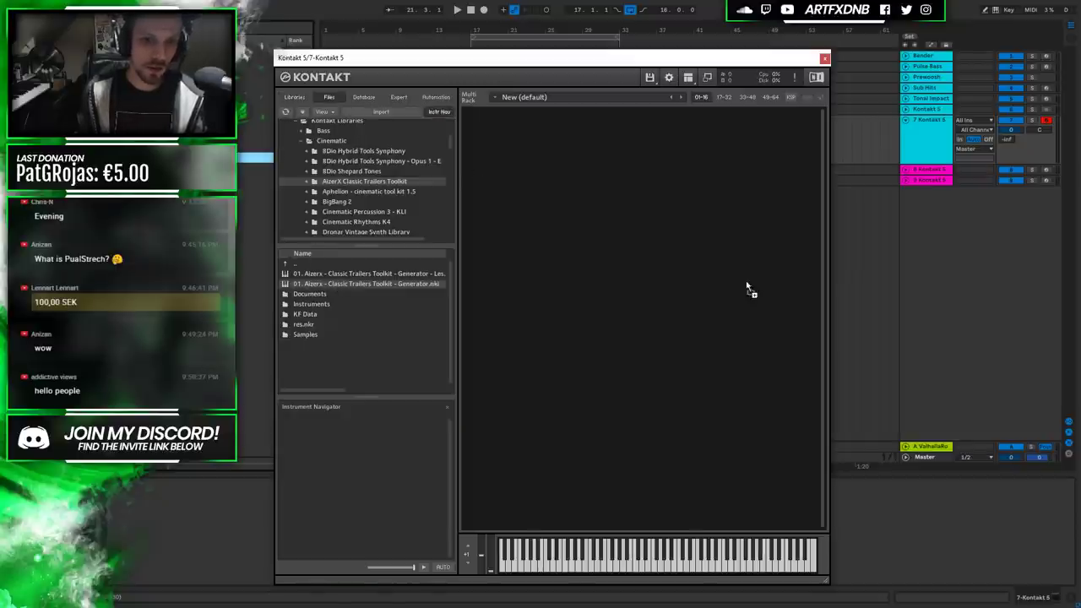
left_click_drag(700, 261, 697, 258)
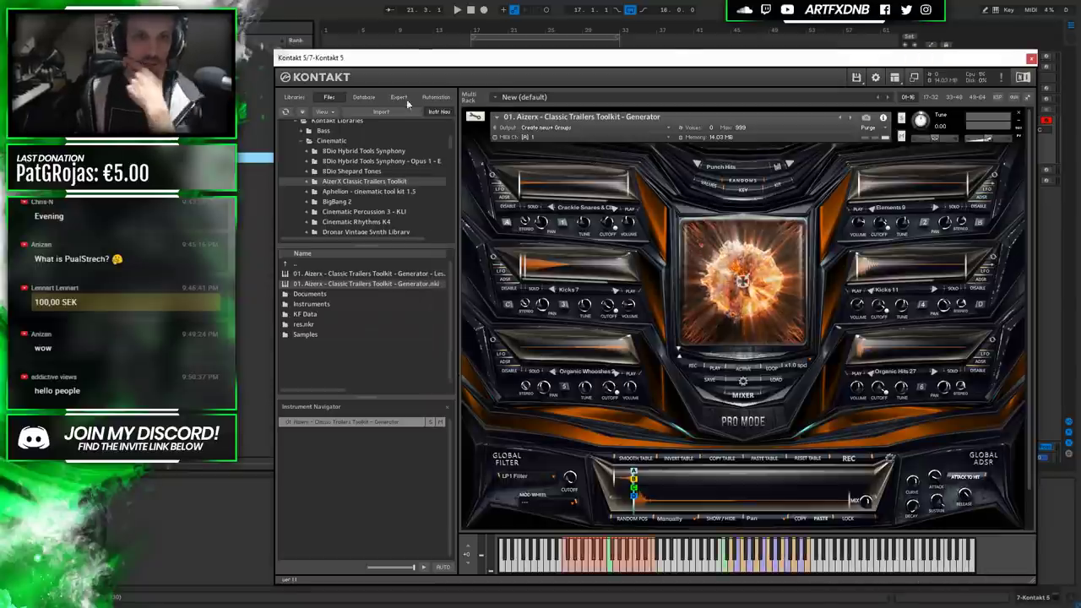
Hide Kontakt's file browser and move the plug-in window clear of the stream overlay.
left_click(894, 78)
left_click(908, 110)
left_click_drag(697, 58, 826, 26)
Look through the Generator's global presets in the Trailer Hits Tools category and close the preset browser.
left_click(565, 167)
left_click(695, 144)
left_click(649, 290)
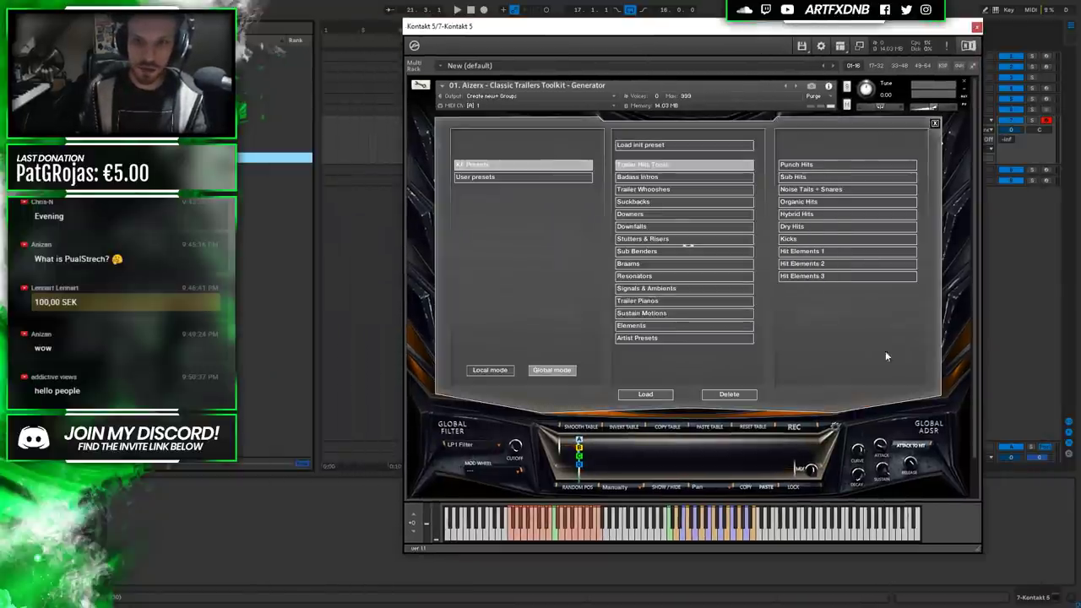
left_click(934, 123)
Open the sound browser of the Crackle Snares & Claps layer and audition Elements 1 and Elements 2 from the Elements category.
left_click(497, 177)
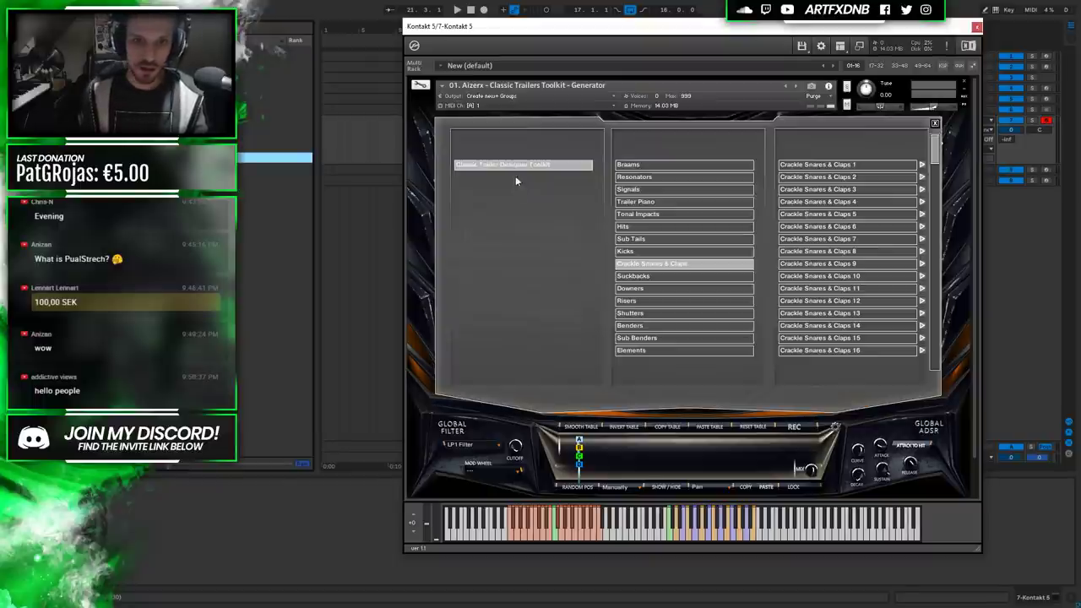
left_click(644, 350)
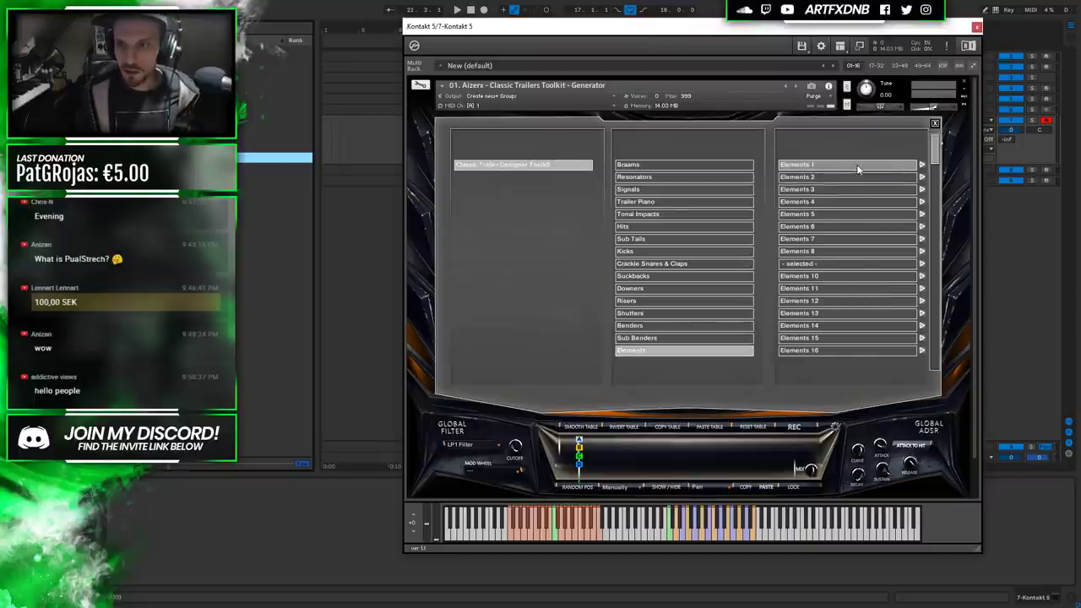
left_click(921, 167)
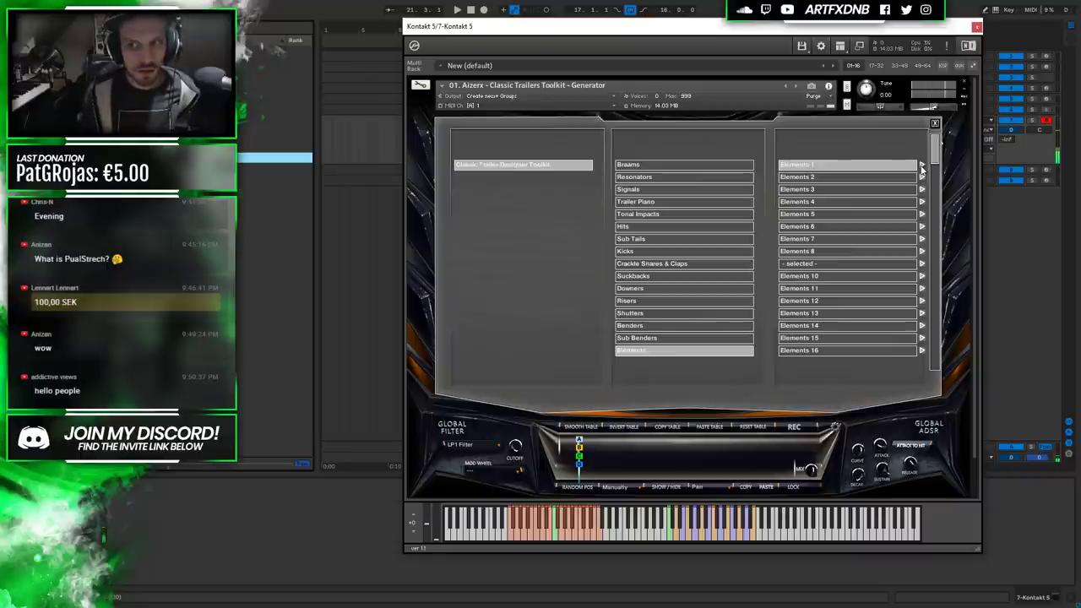
left_click(922, 178)
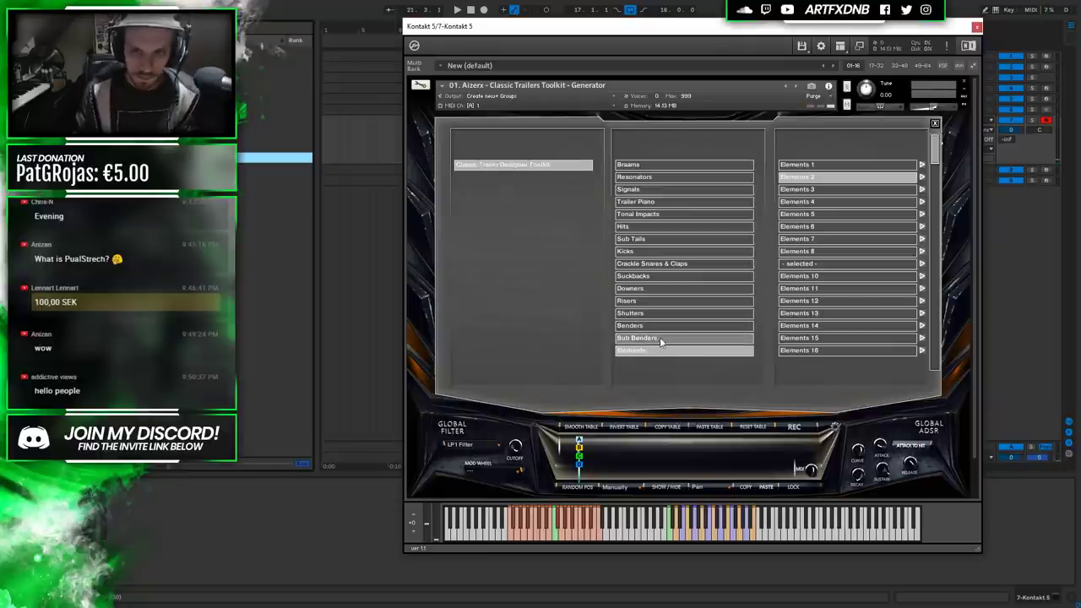
Audition further sounds in the Elements category, including Elements 12, 86, 83 and 84.
left_click(819, 301)
scroll(844, 334, "down", 1)
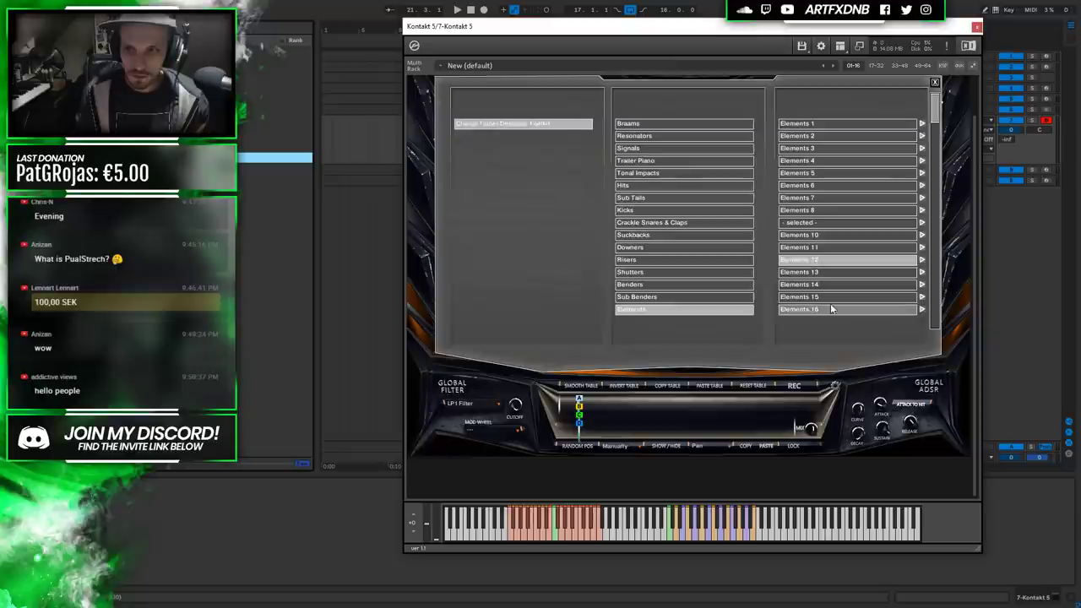
scroll(836, 321, "up", 1)
left_click_drag(934, 143, 925, 299)
left_click(925, 291)
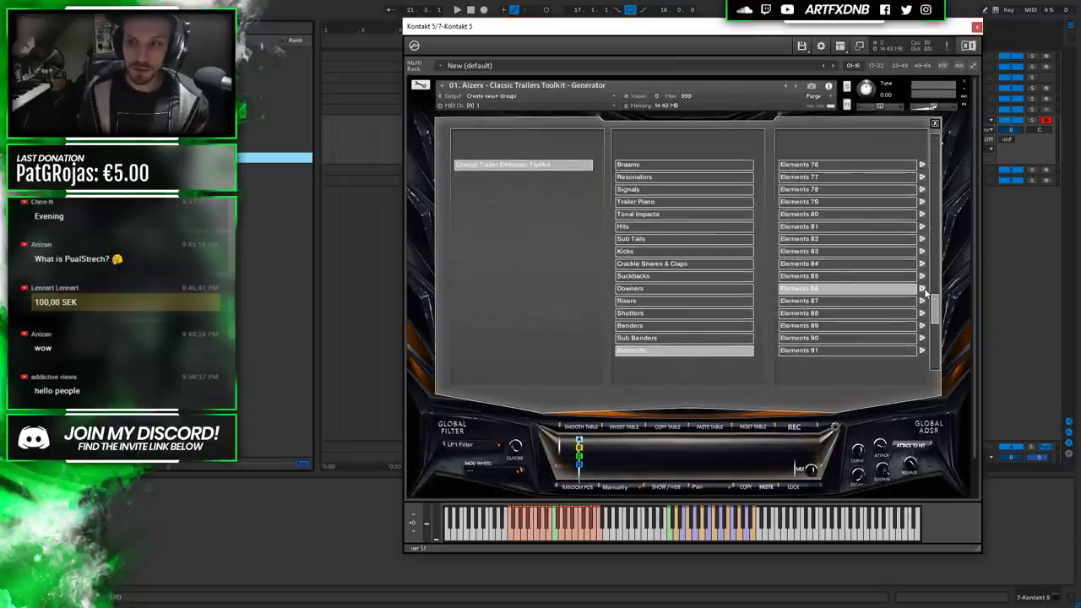
left_click(923, 253)
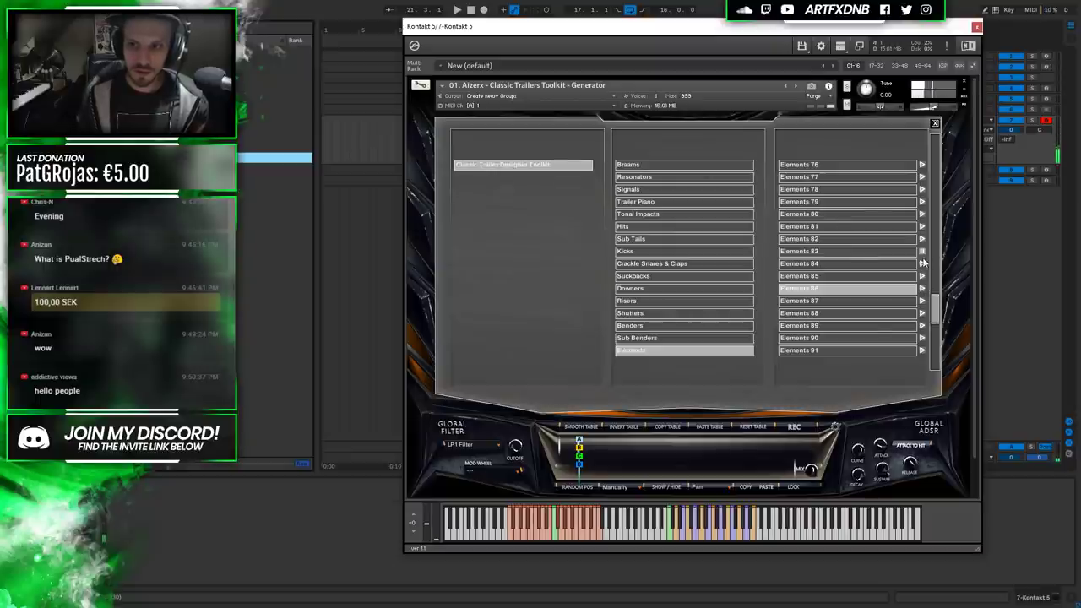
left_click(922, 264)
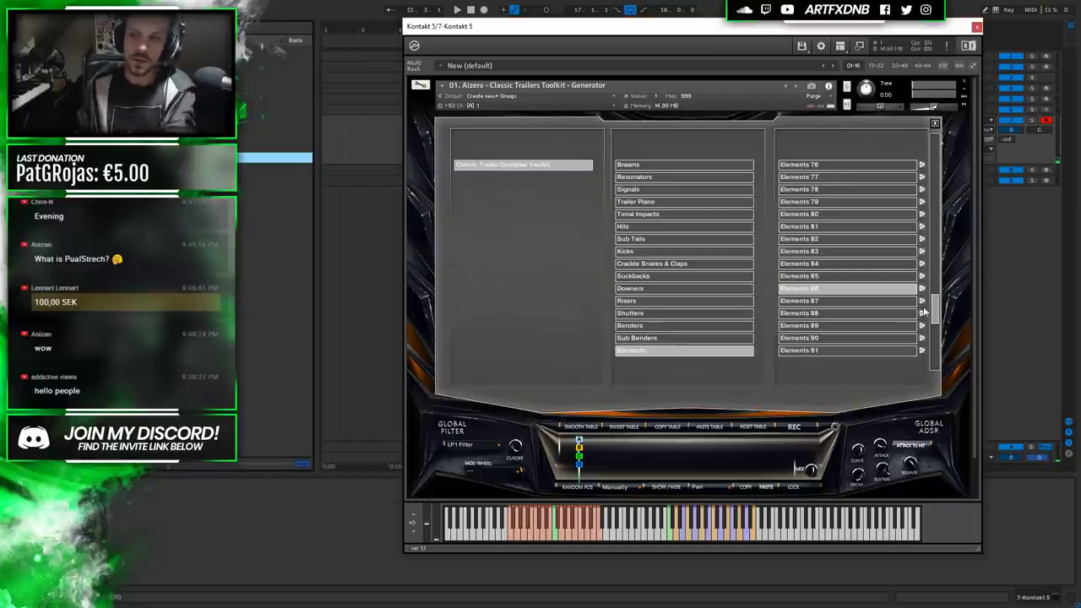
Load Elements 112 into the Generator's first layer and close the sound browser.
scroll(923, 337, "down", 1)
left_click_drag(937, 290, 944, 359)
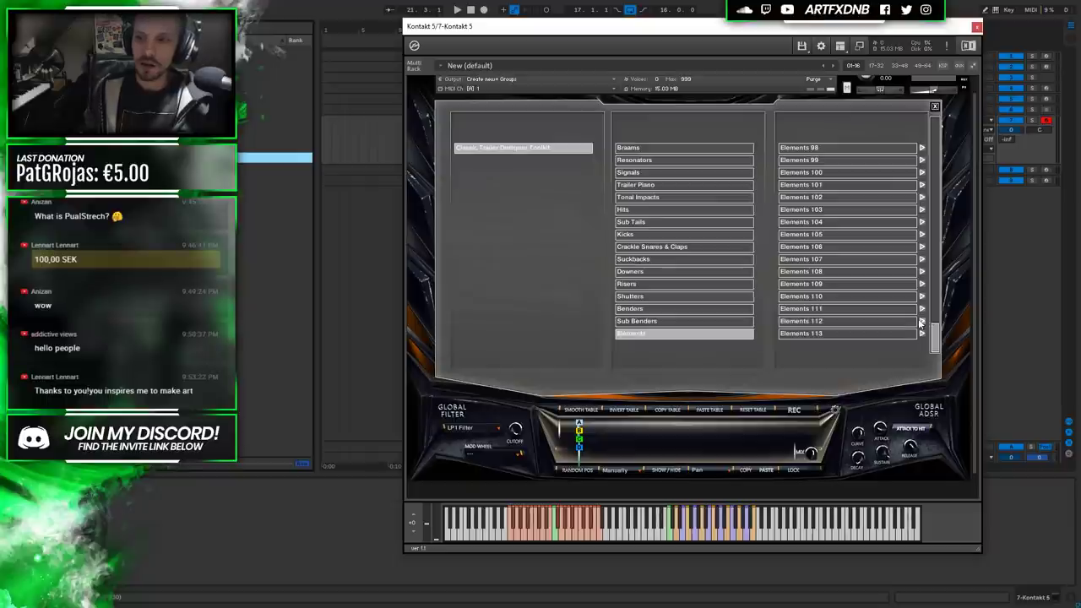
left_click(883, 321)
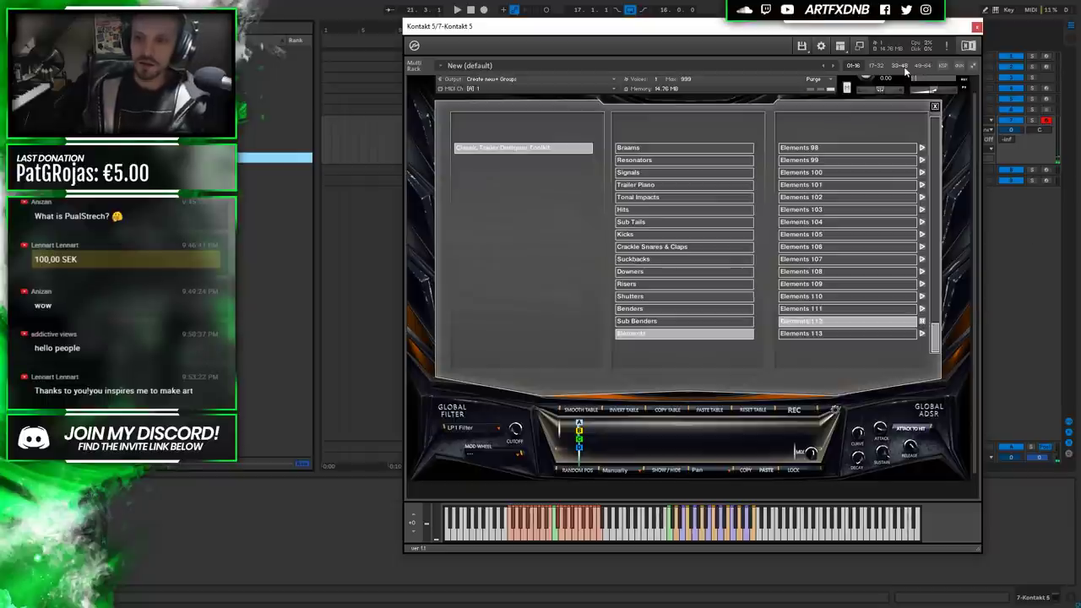
left_click(935, 108)
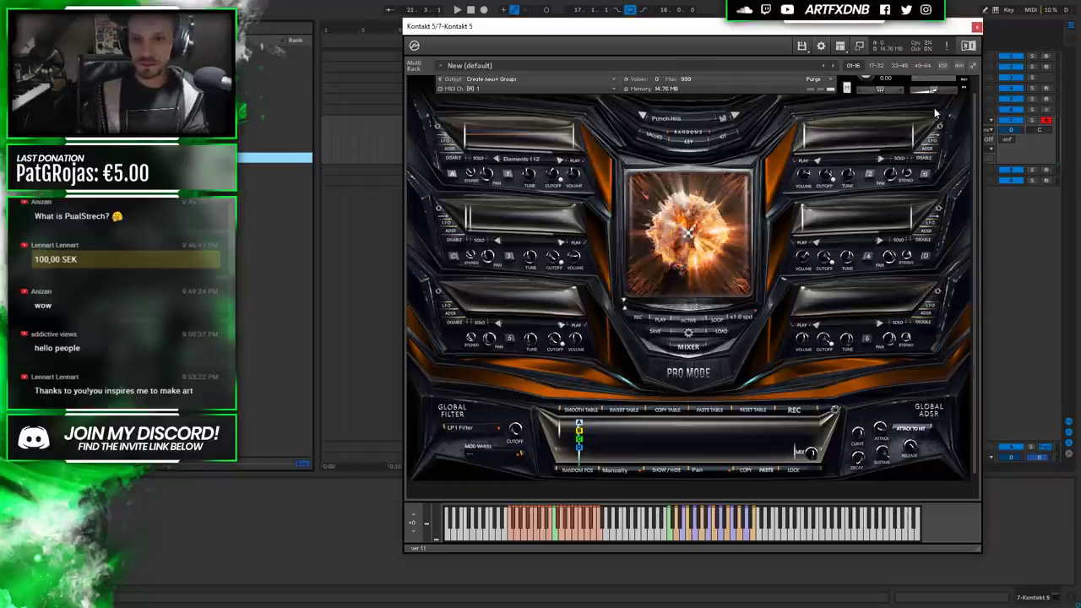
Look into the second layer's sounds, then audition Hybrid Hits 30, 29 and 28 for the sixth layer.
left_click(851, 162)
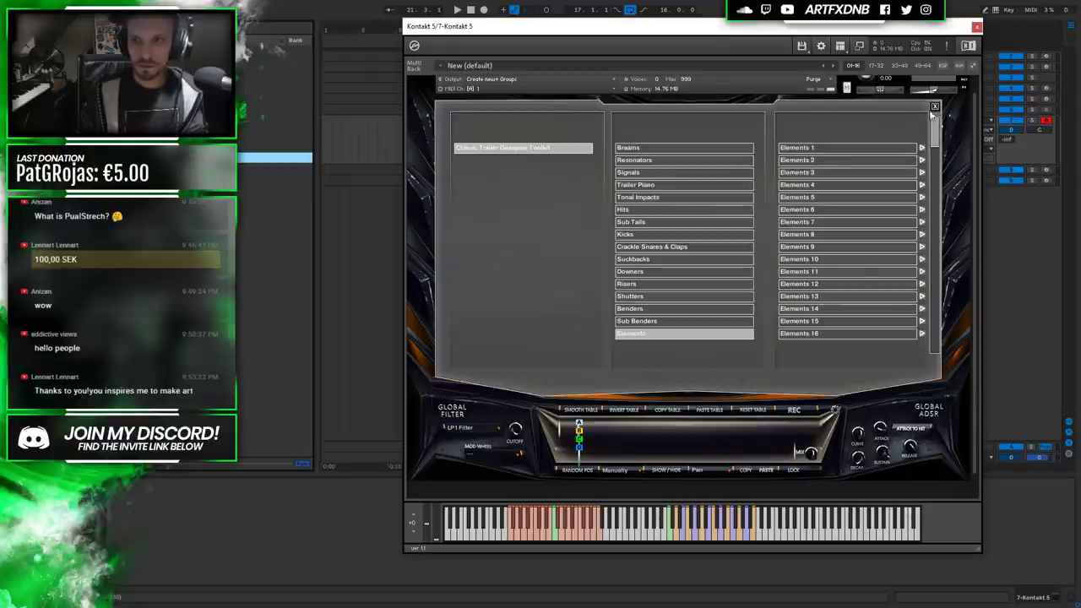
left_click(935, 107)
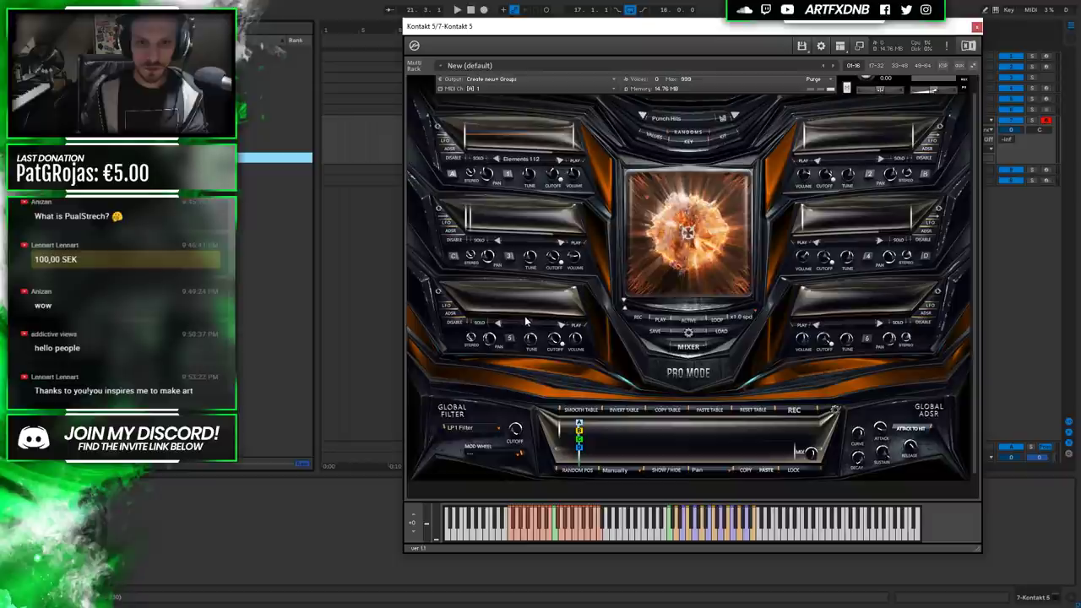
left_click(682, 229)
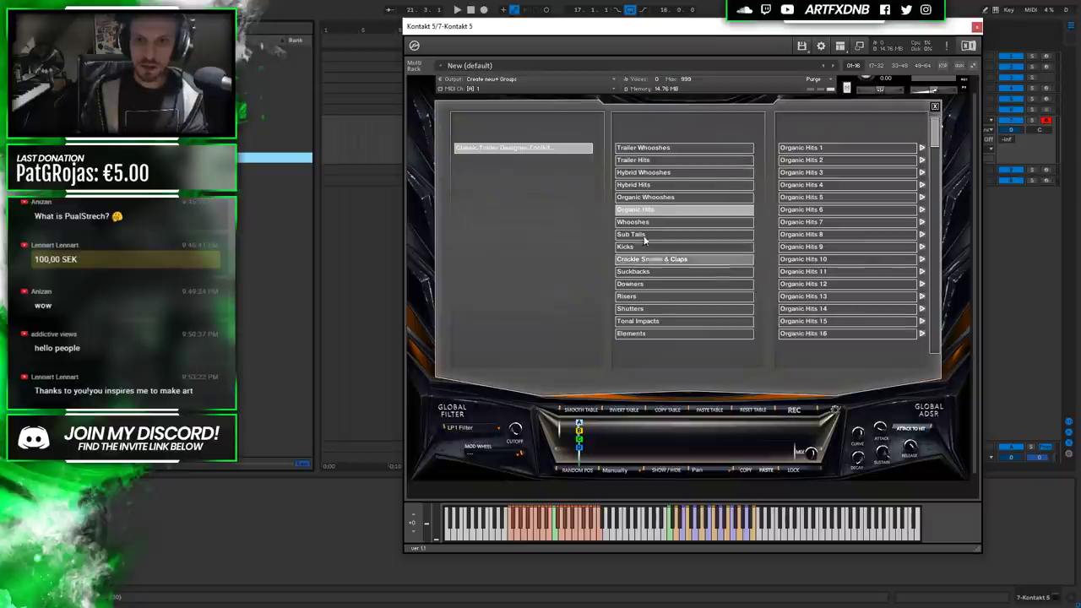
left_click(649, 186)
left_click(827, 153)
left_click_drag(935, 129, 935, 337)
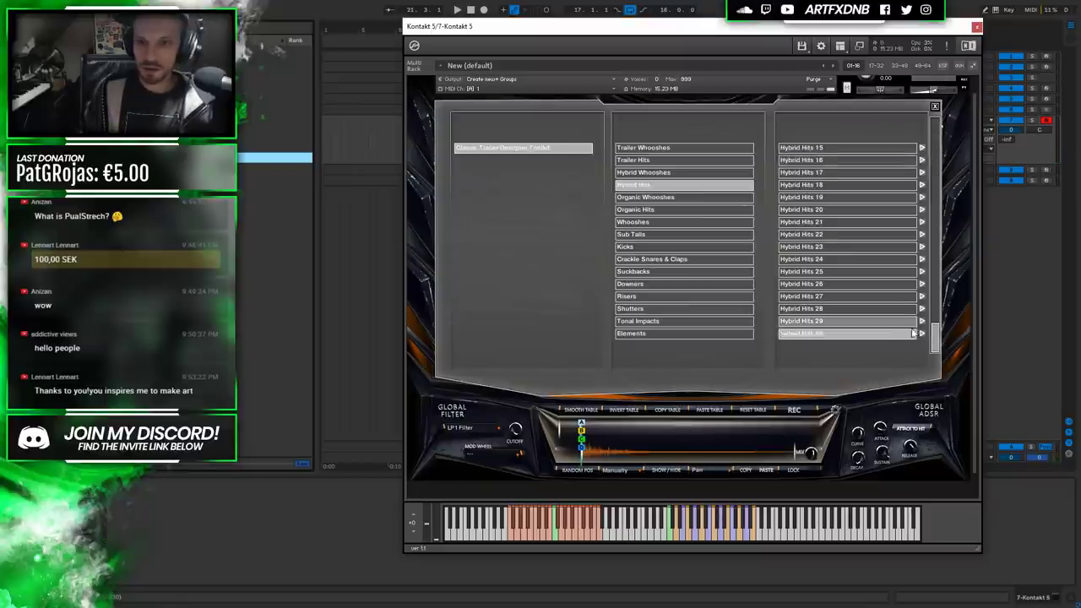
left_click(902, 333)
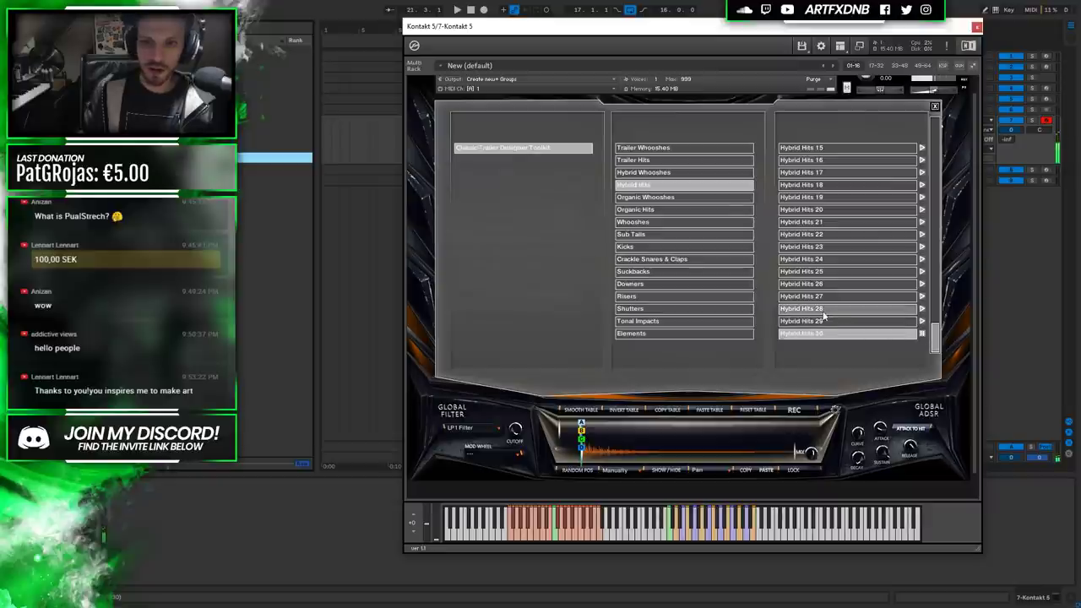
left_click(923, 322)
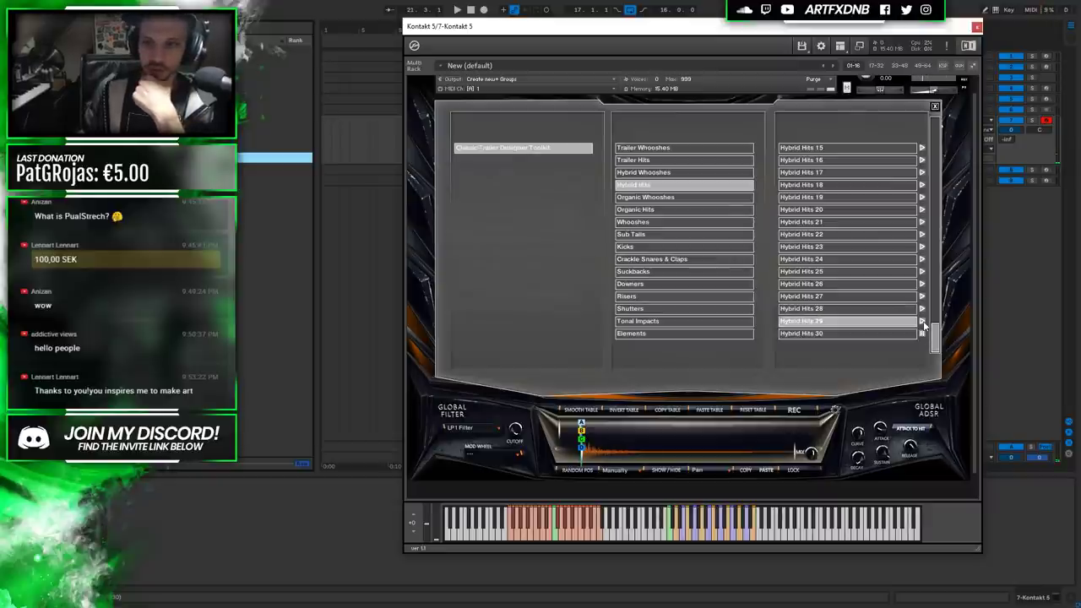
left_click(923, 309)
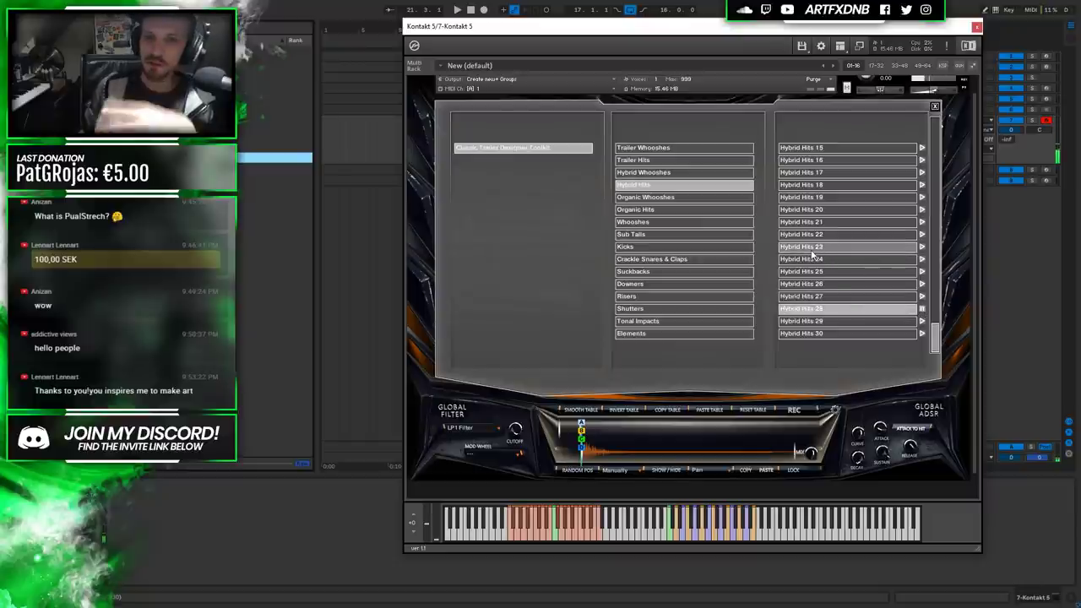
Load Sub Tails 15 into the sixth layer, raise the Elements 112 layer's volume and close the Kontakt window.
left_click(651, 234)
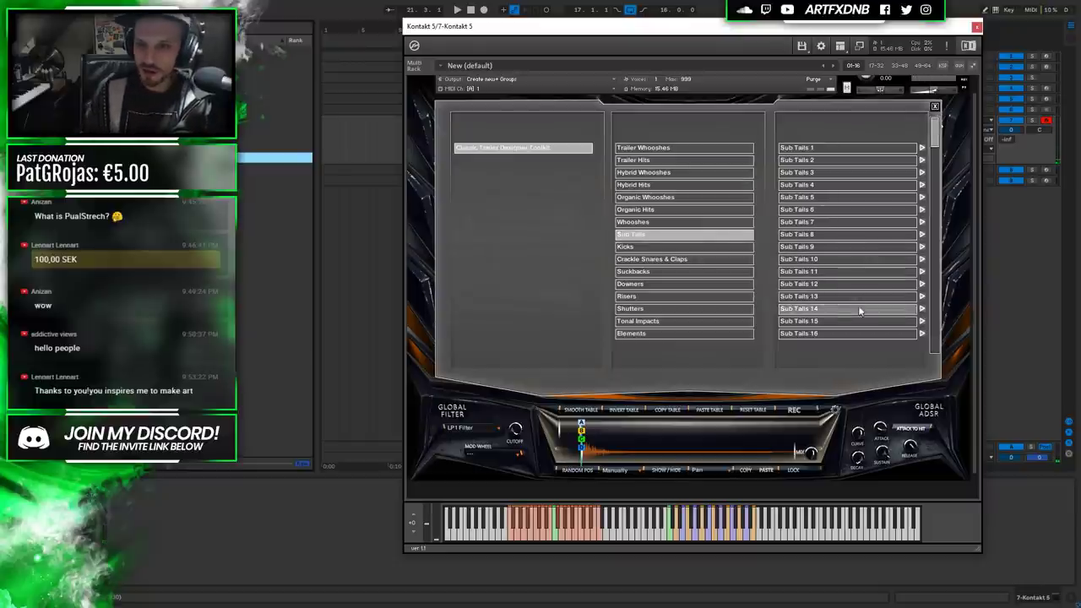
left_click(923, 321)
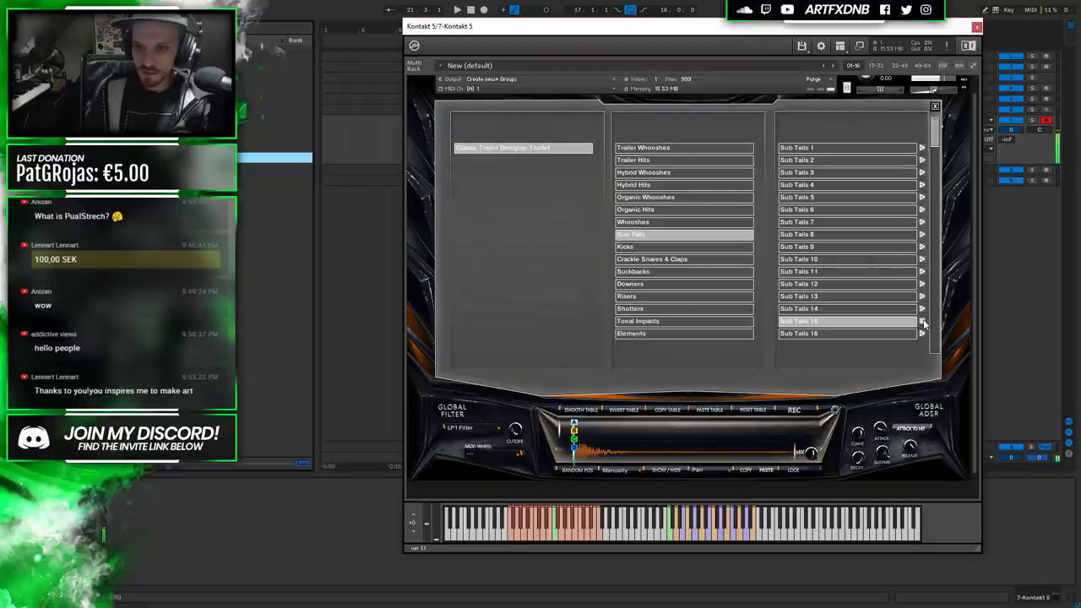
left_click(934, 106)
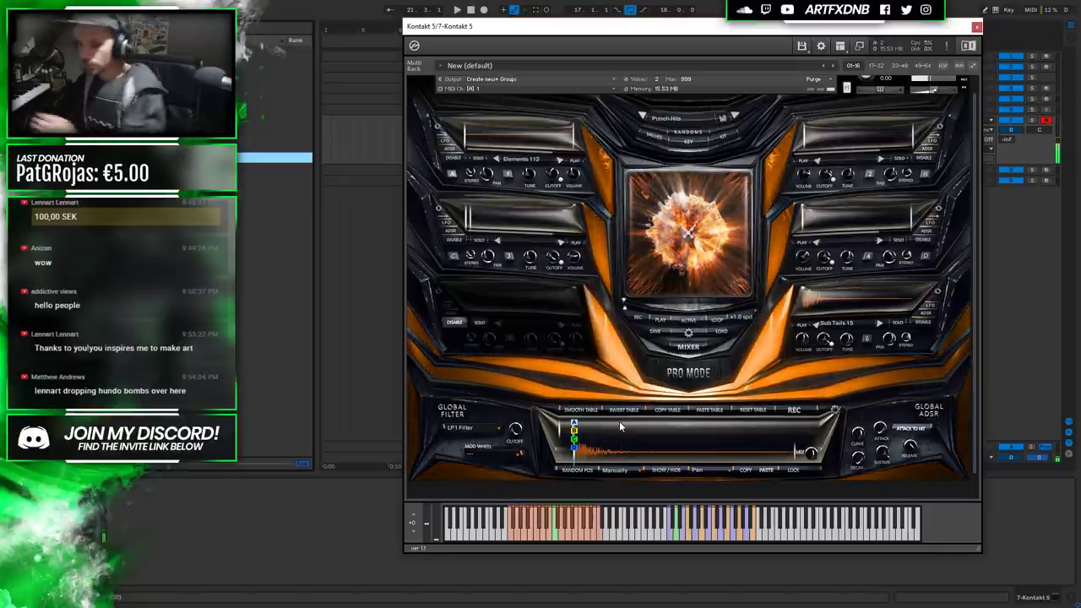
left_click_drag(581, 183, 579, 160)
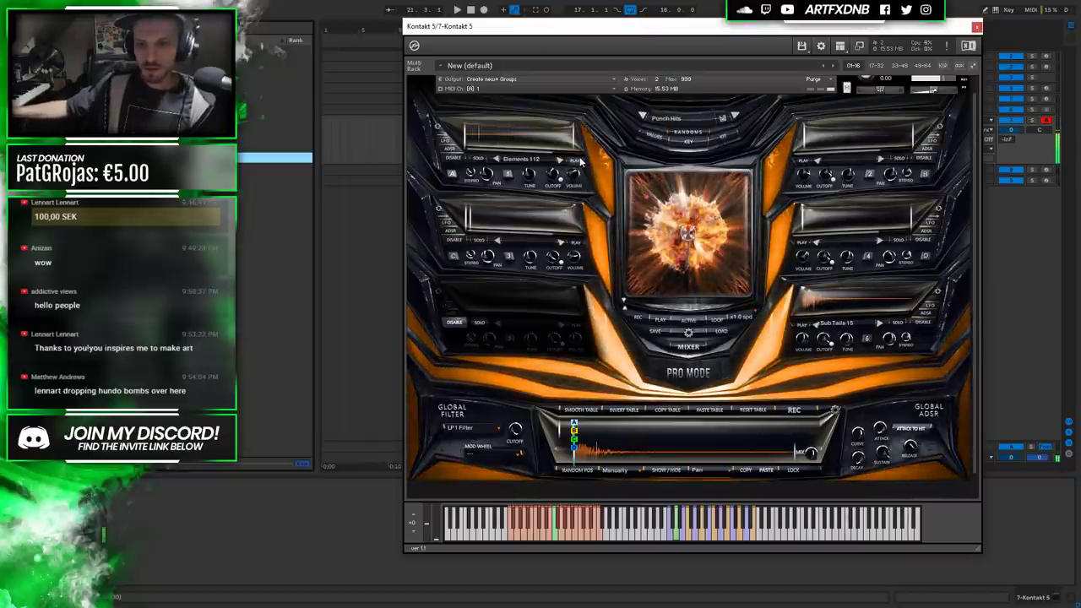
left_click(977, 25)
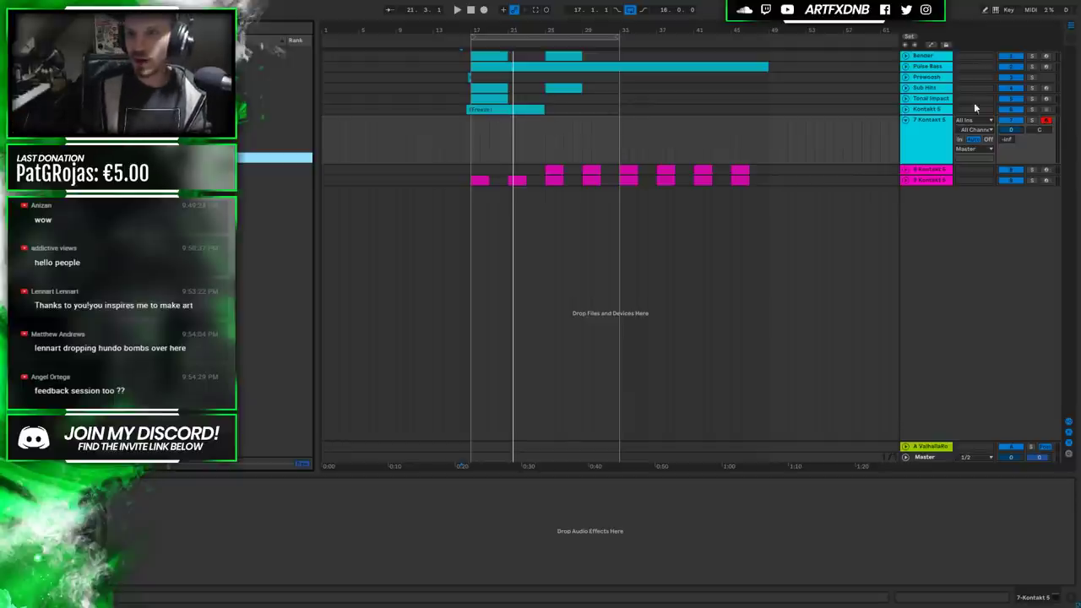
Create a four-bar MIDI clip at bar 21 on the 7-Kontakt 5 track, fill it with one sustained note and play the section.
left_click(943, 123)
left_click_drag(509, 131, 547, 128)
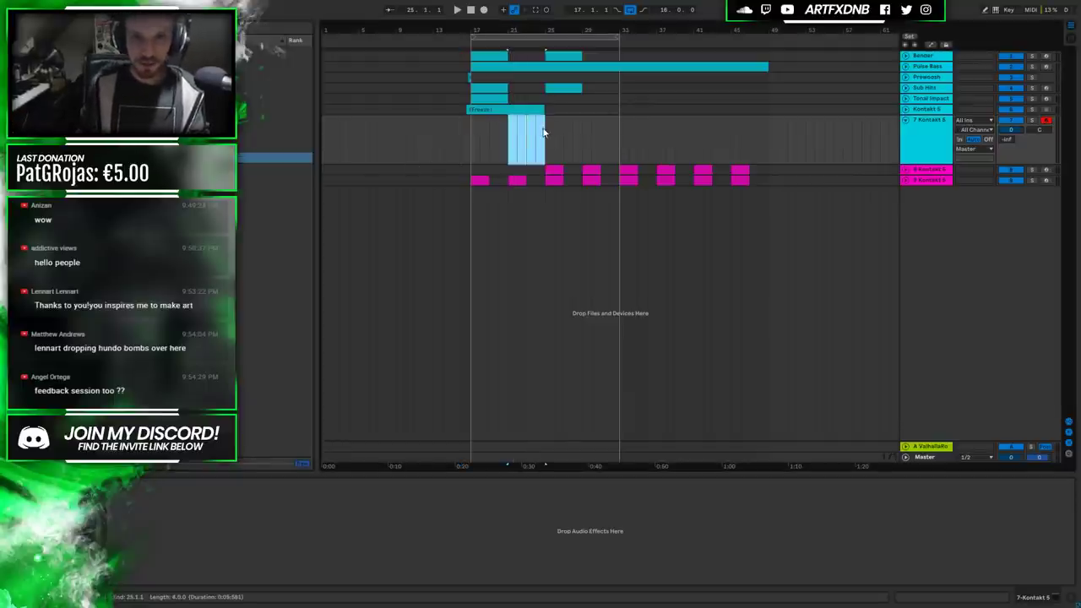
key("ctrl+shift+m")
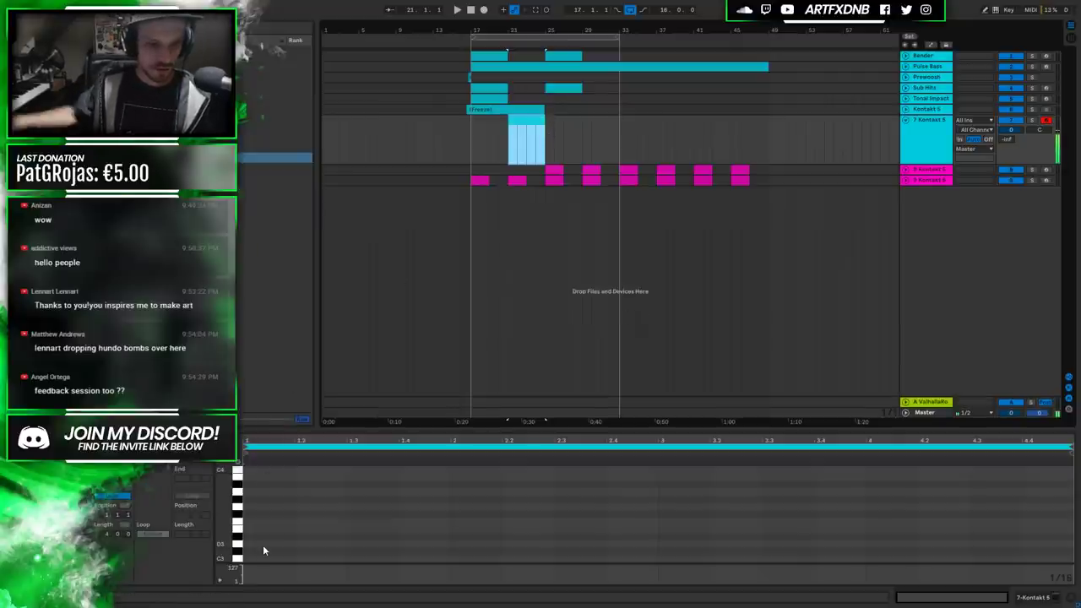
left_click_drag(250, 549, 1072, 515)
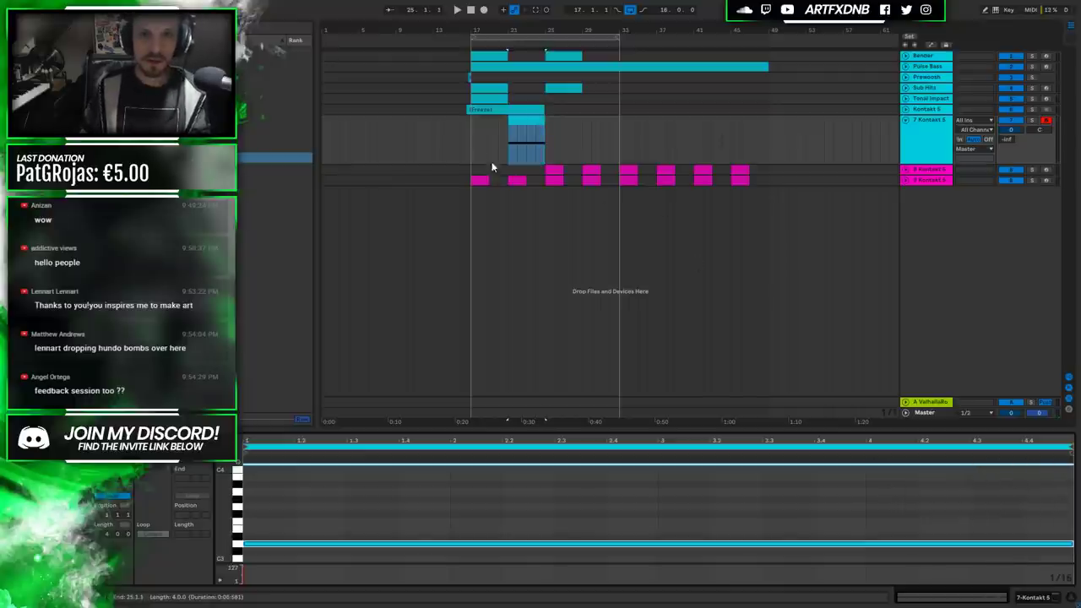
left_click(468, 142)
key("space")
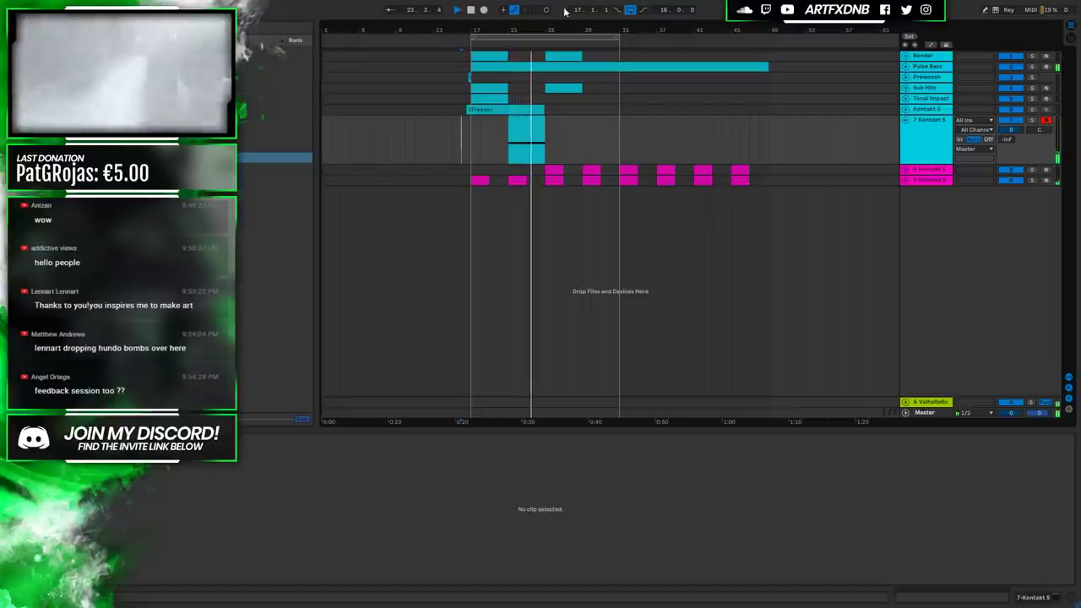
Copy the 7-Kontakt 5 clip from bar 21 to bar 29 and stop playback.
left_click(522, 130)
left_click_drag(522, 131, 597, 127)
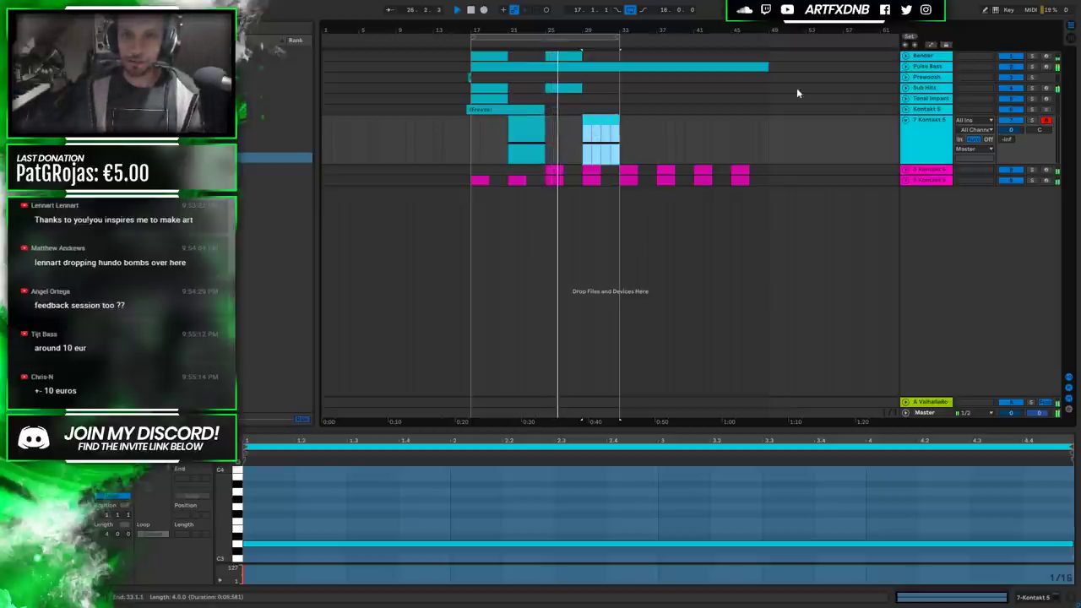
left_click(951, 128)
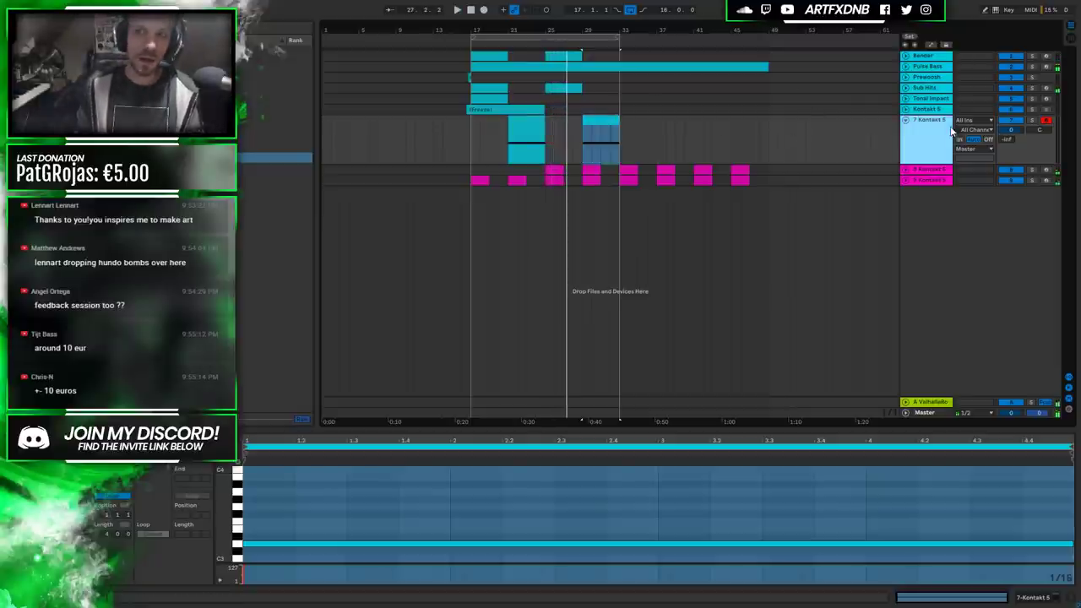
Unfold the 8-Kontakt 5 track and move its clip at bar 37 onto bar 45, replacing the clip there.
left_click(904, 172)
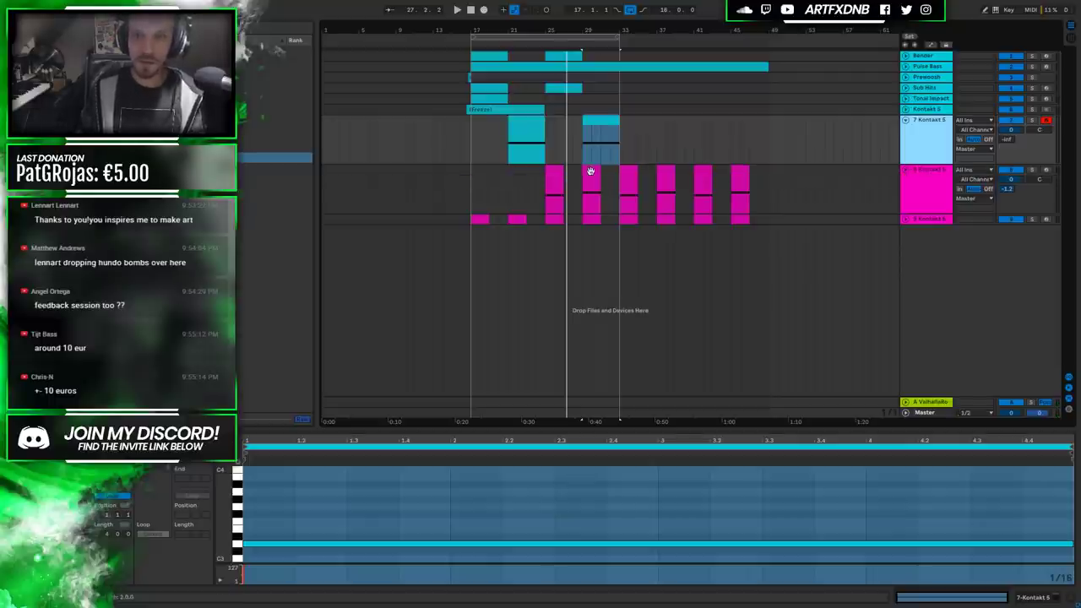
left_click_drag(590, 171, 545, 177)
left_click(664, 181)
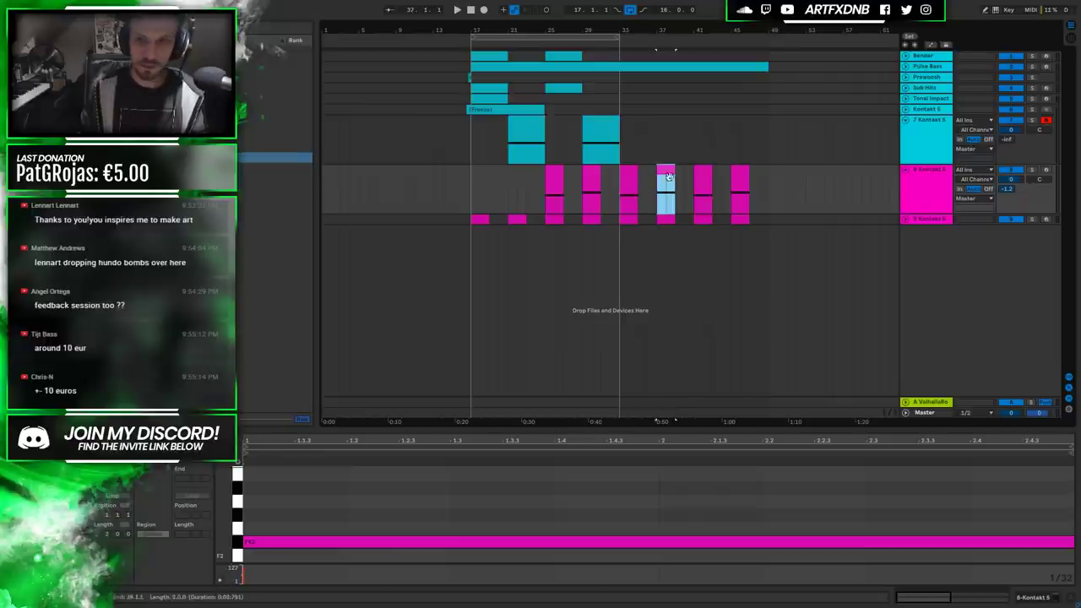
left_click_drag(665, 181, 739, 181)
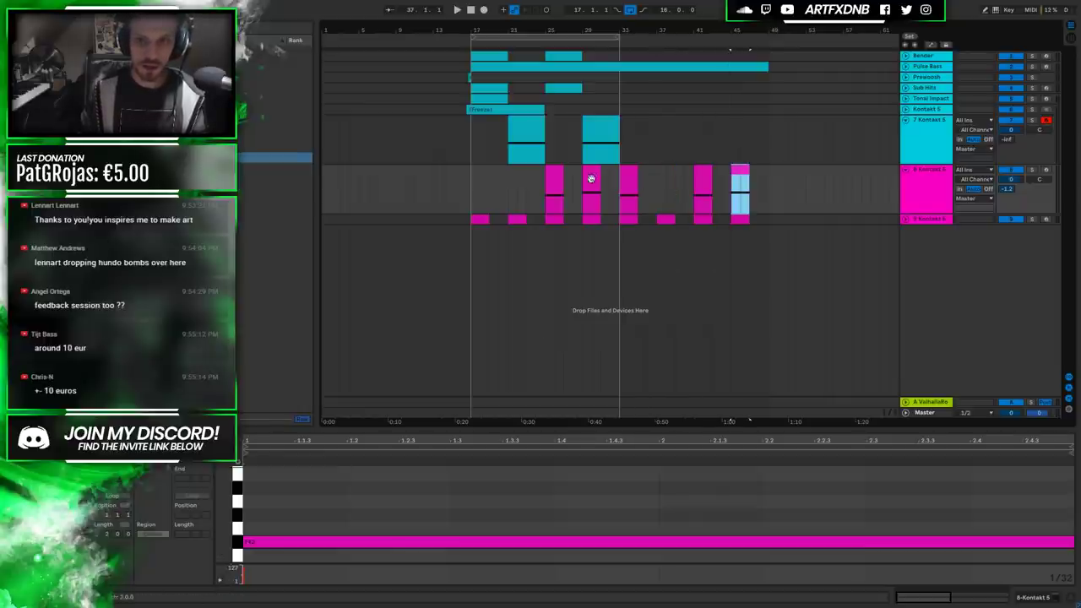
Move the 8-Kontakt 5 clips at bars 25 and 29 so they start at bars 33 and 37.
left_click(554, 180)
left_click_drag(553, 180, 615, 173)
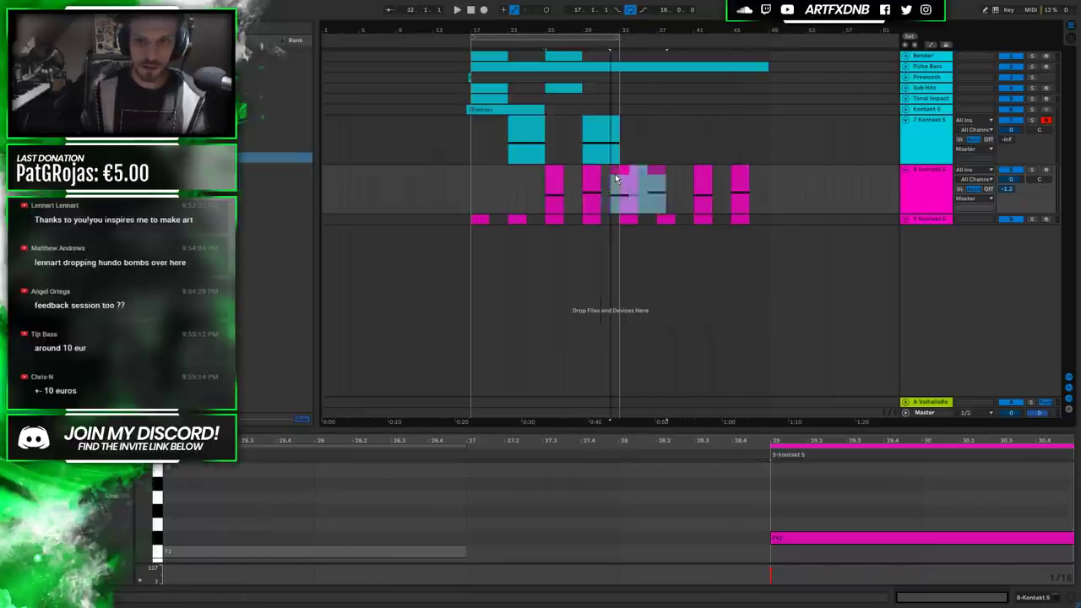
left_click(615, 176)
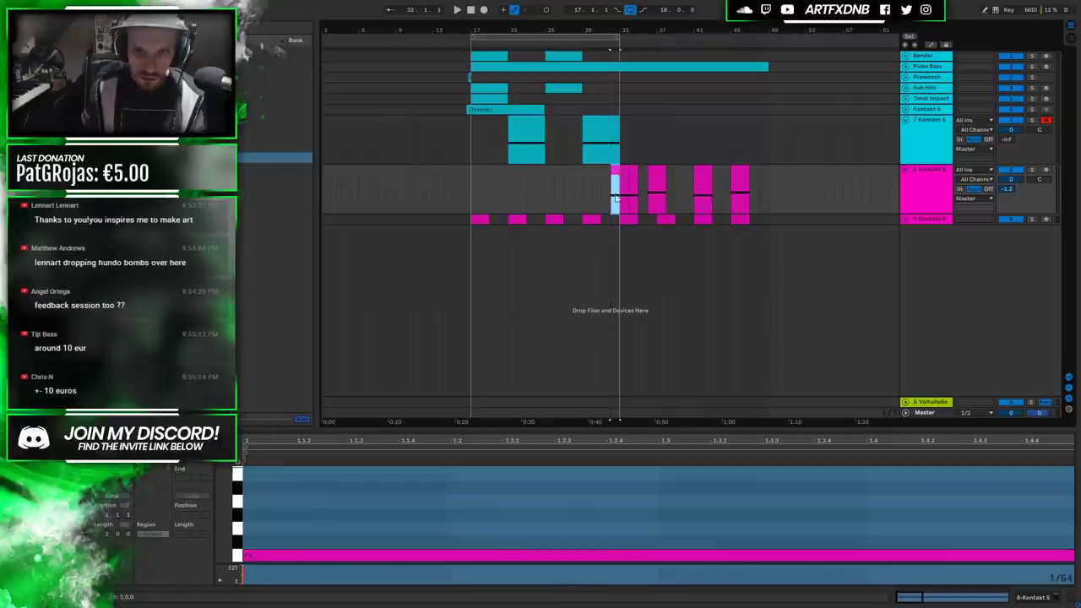
key("ctrl+z")
left_click_drag(582, 179, 656, 179)
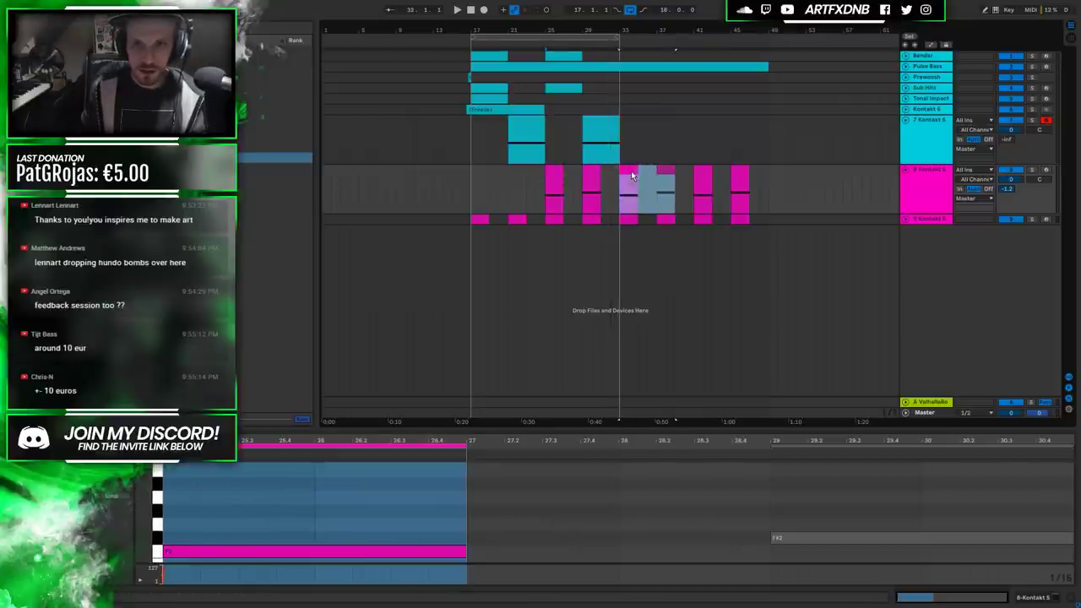
Show the clip envelope of the 8-Kontakt 5 clip at bar 45 and compare it with the clip at bar 37.
left_click(740, 179)
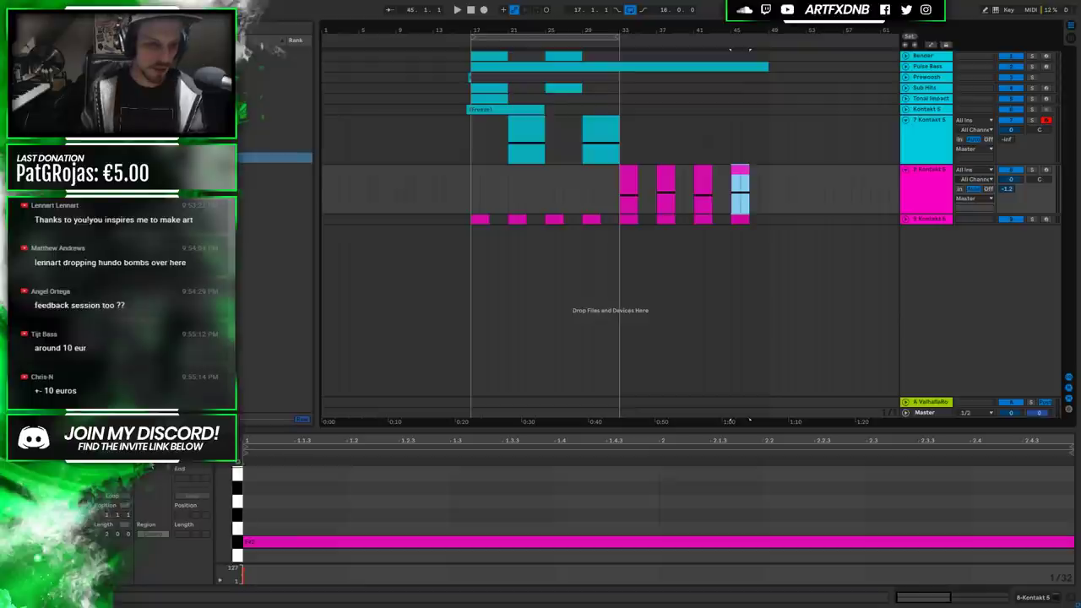
left_click(152, 466)
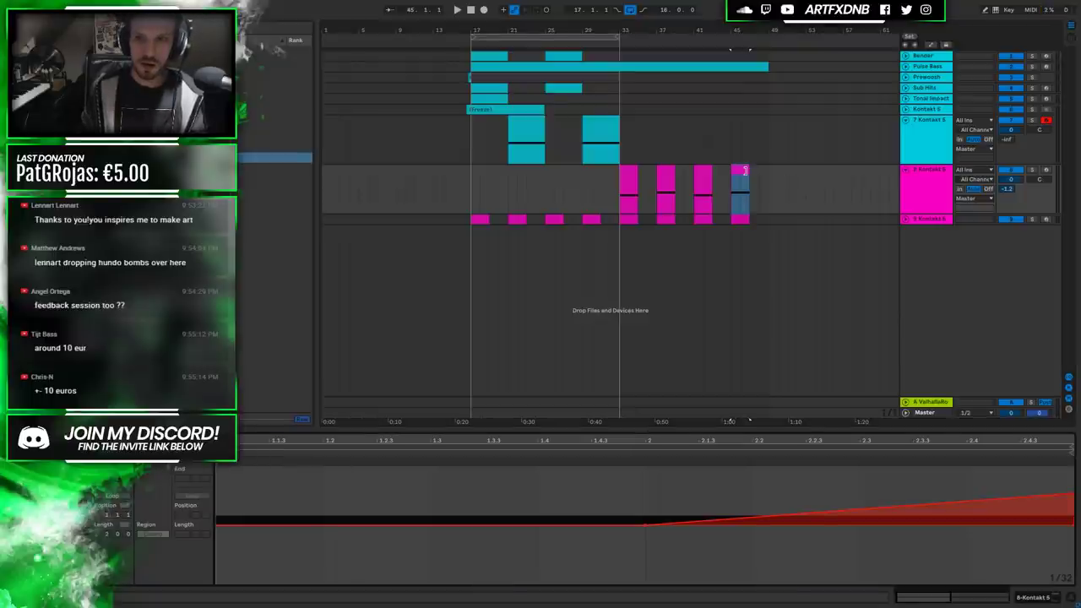
left_click(736, 172)
left_click(662, 173)
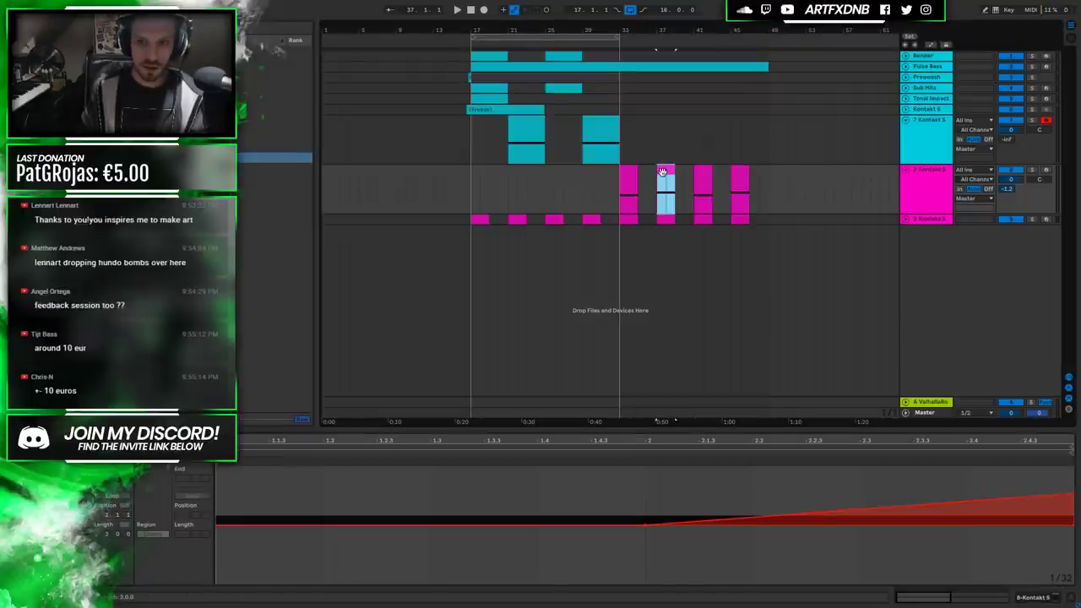
left_click(739, 179)
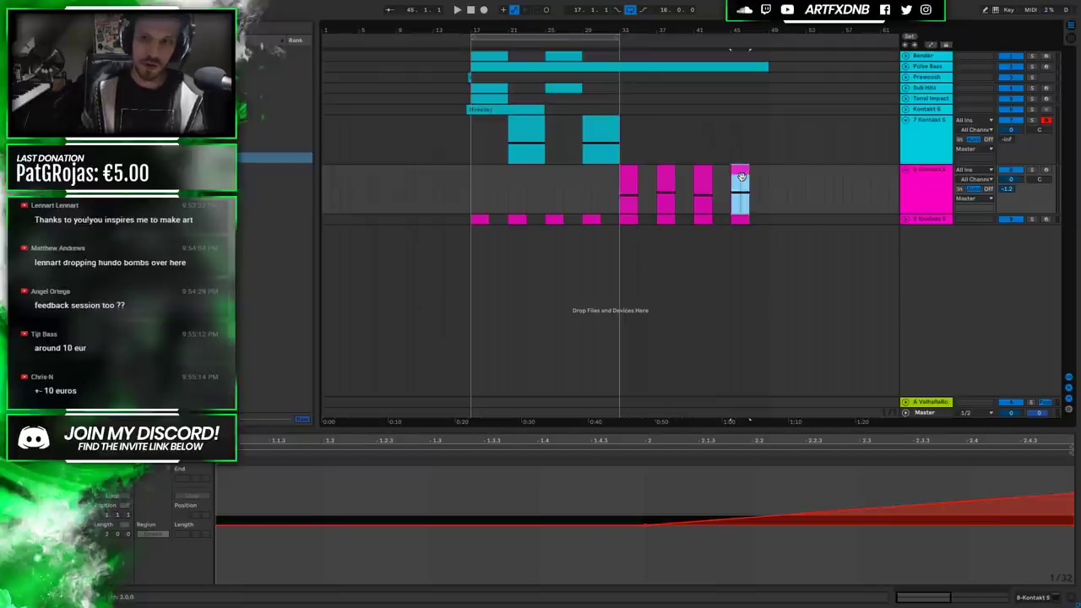
Lower the end of the 8-Kontakt 5 clip envelope at bar 45 to about -4096 and audition the bend with the track soloed.
left_click_drag(1071, 496, 1071, 547)
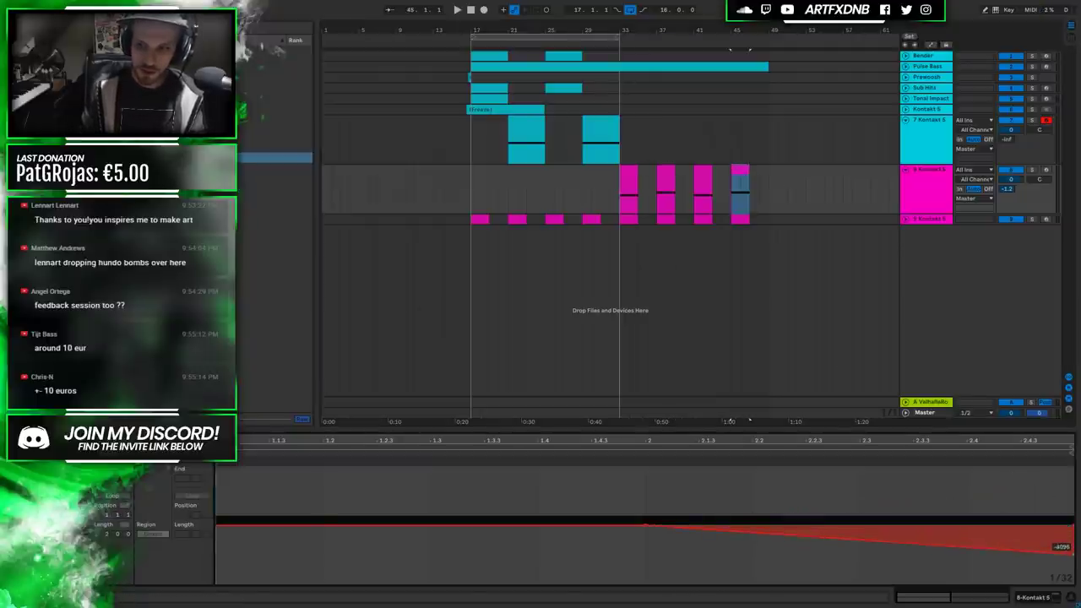
left_click(740, 194)
left_click(730, 199)
key("space")
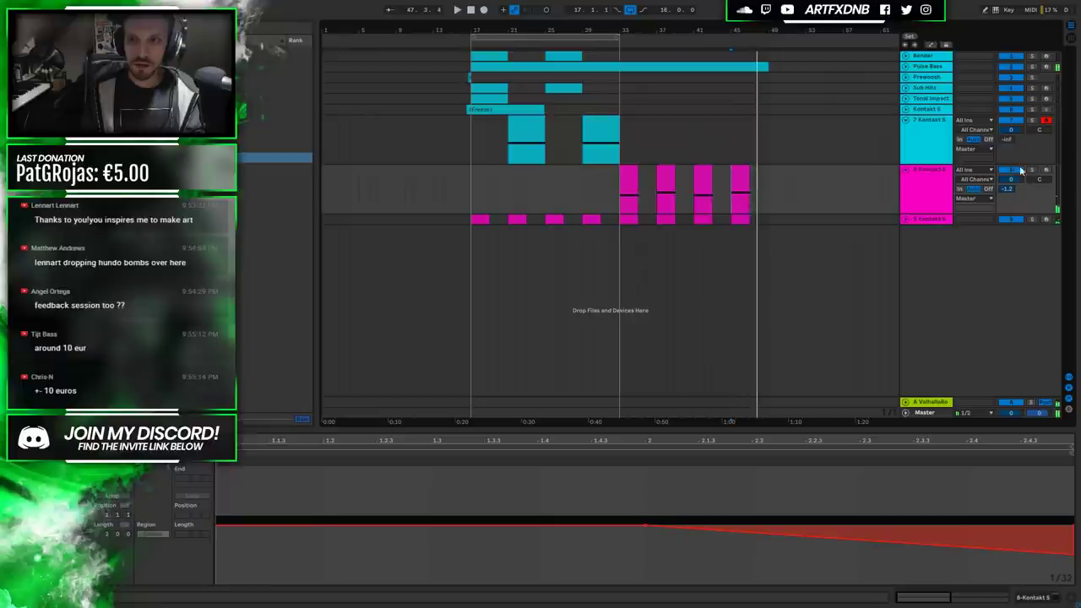
left_click(1032, 171)
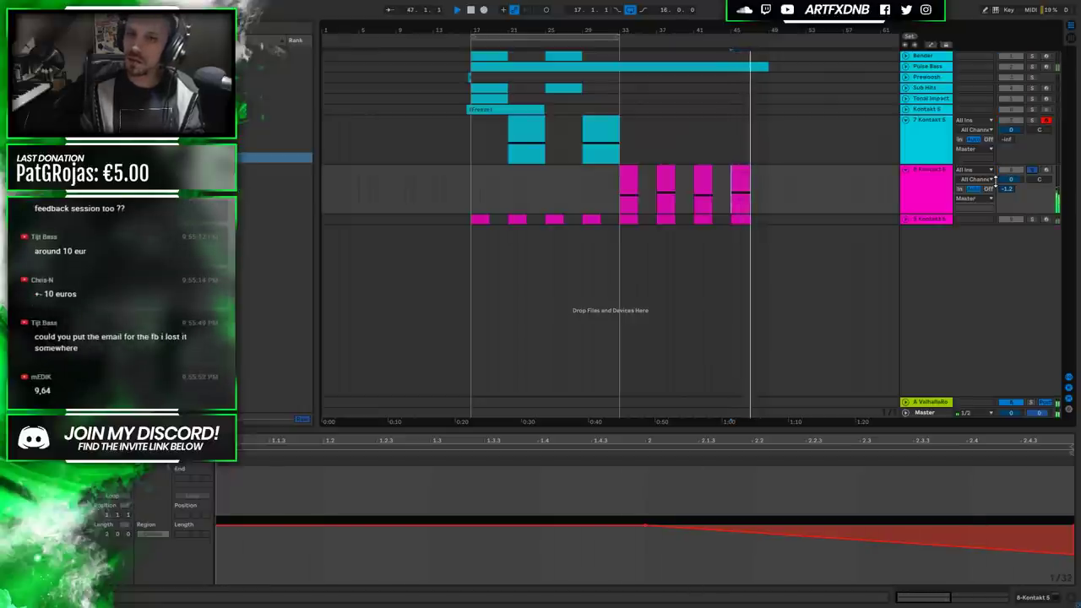
key("space")
Unfold the 9-Kontakt 5 track, show the envelope of its bar 45 clip and audition it soloed together with 8-Kontakt 5.
left_click(905, 218)
left_click(744, 228)
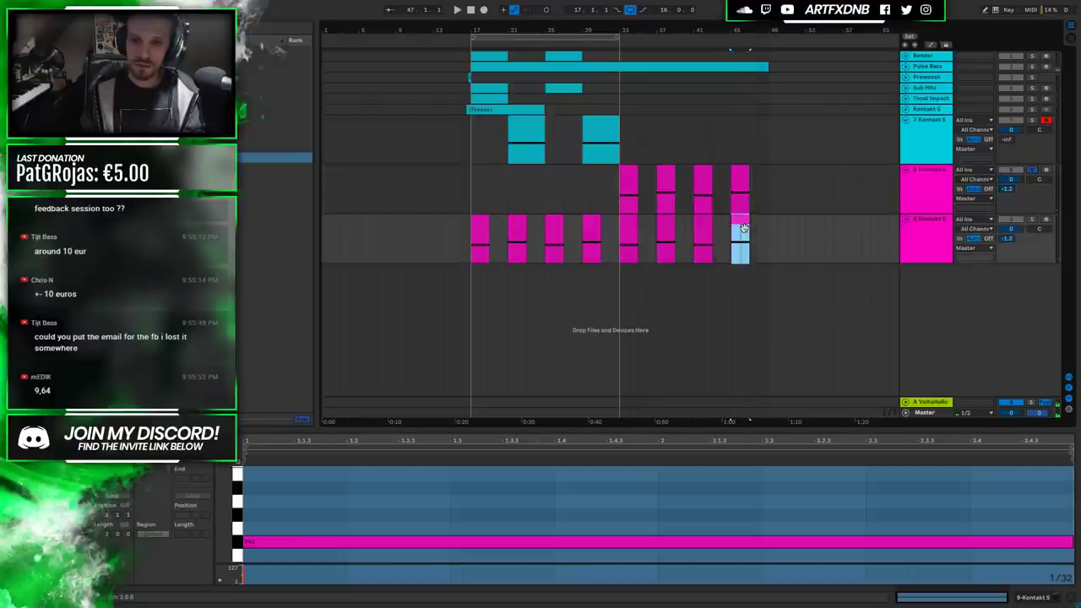
key("Delete")
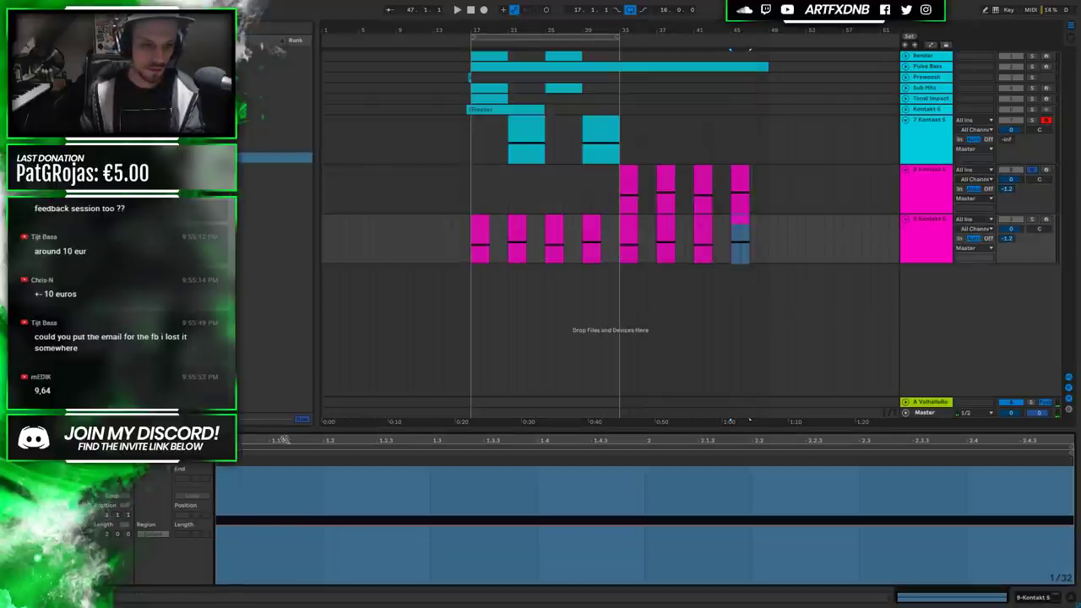
key("space")
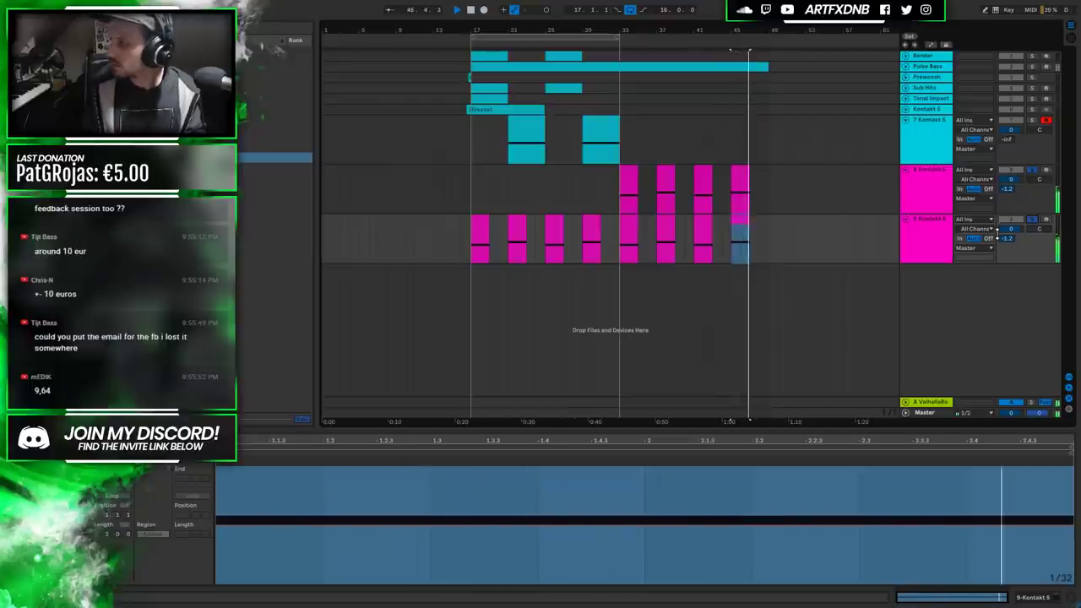
key("space")
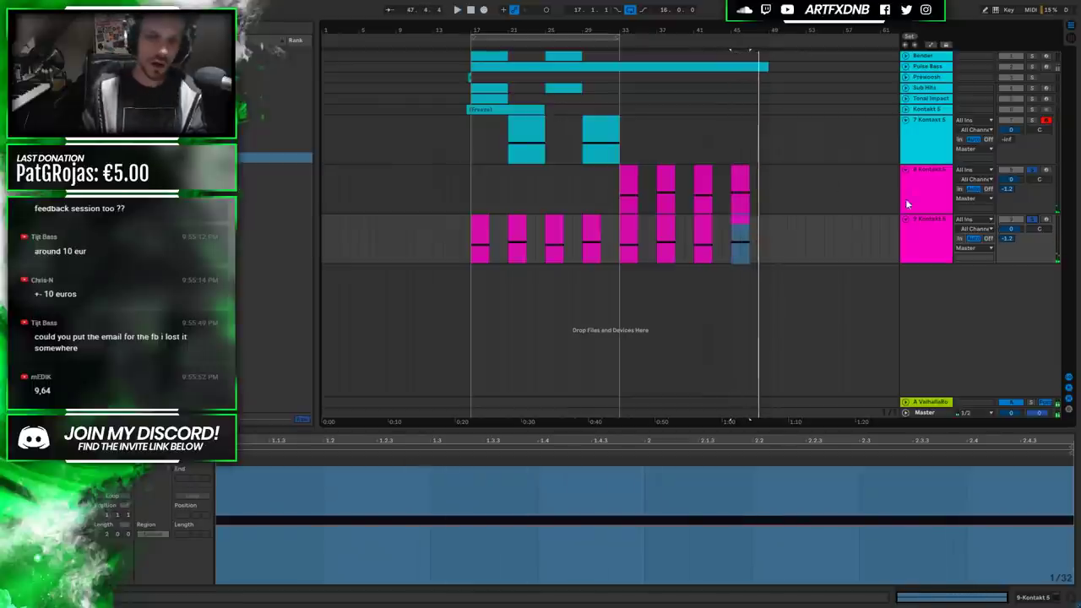
left_click(735, 175)
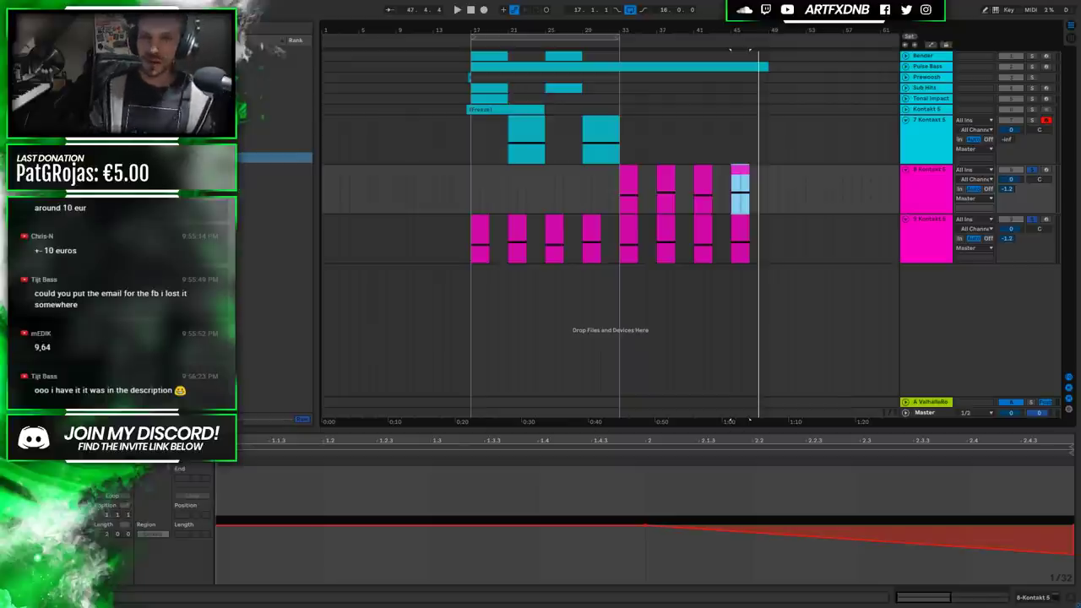
Unsolo the two pink tracks, audition the 7-Kontakt 5 clip at bar 21 in solo and open that track's Kontakt instrument.
left_click(618, 194)
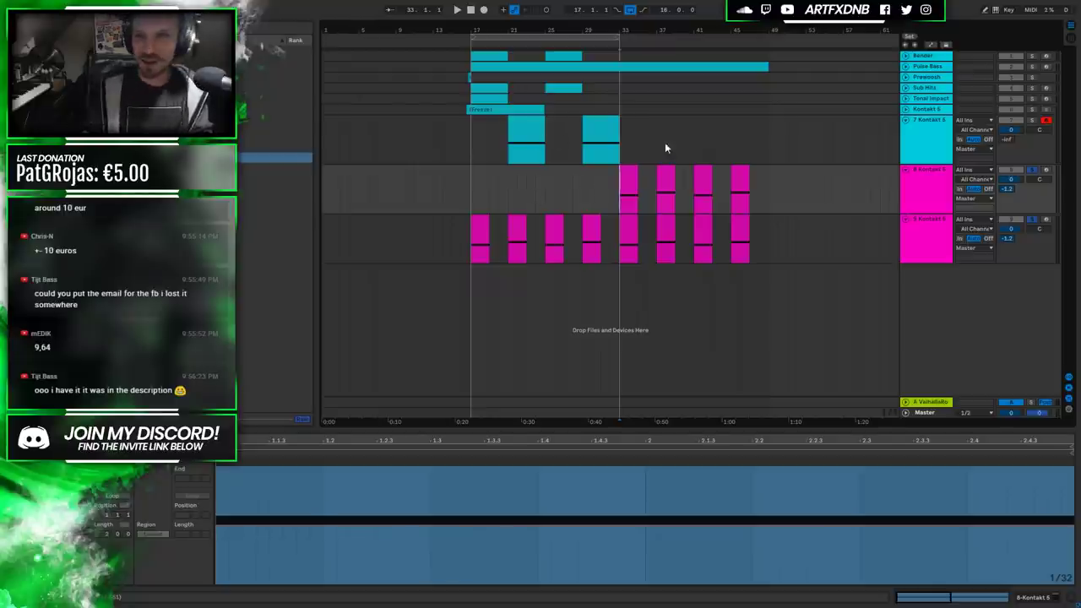
left_click(947, 127)
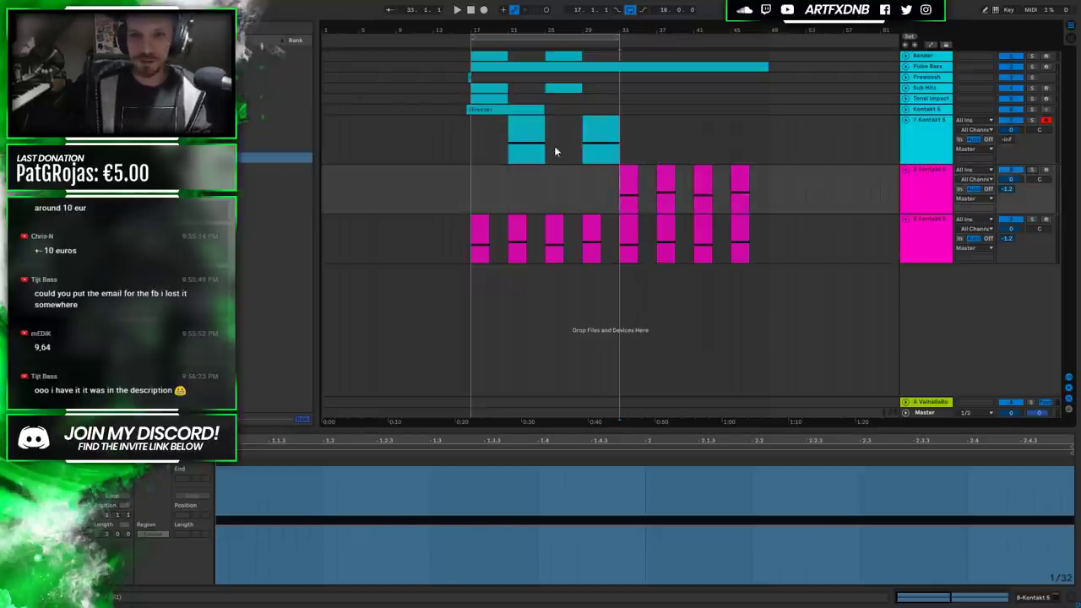
left_click(467, 135)
left_click(540, 131)
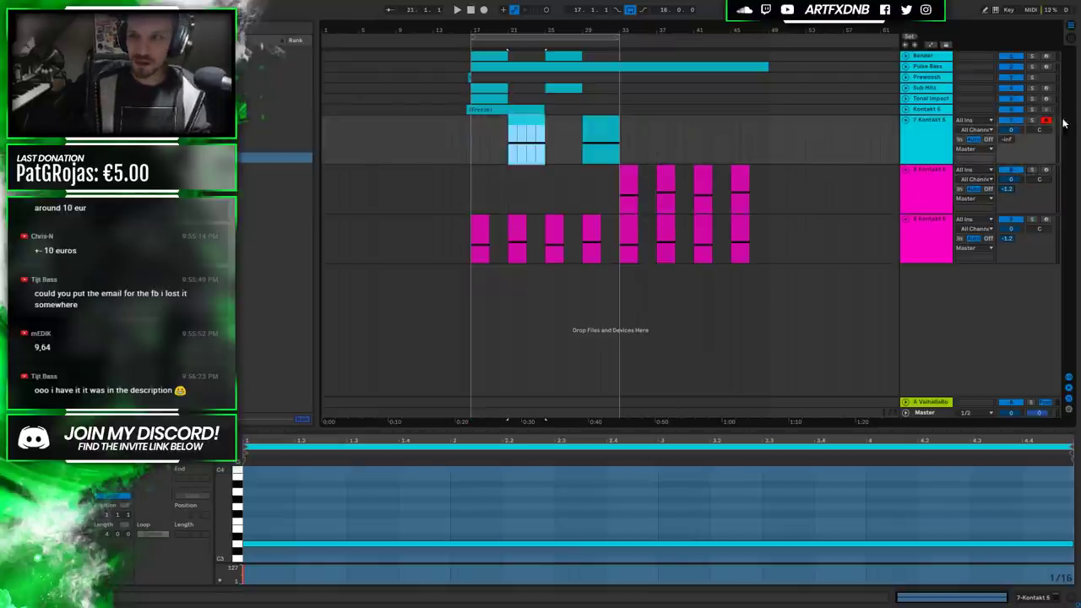
key("space")
left_click(1030, 599)
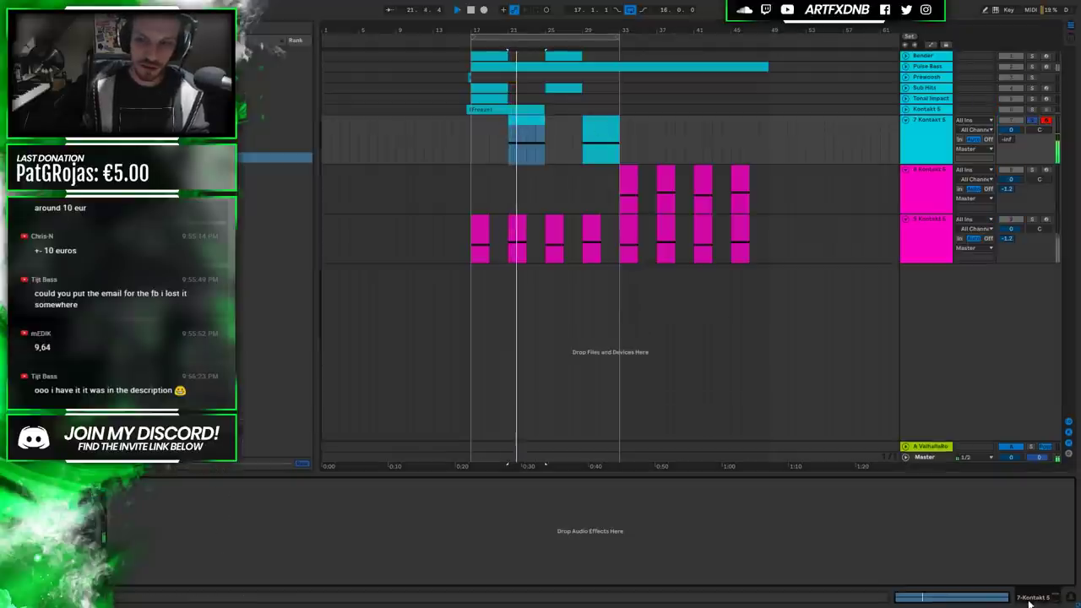
key("space")
key("ctrl+alt+p")
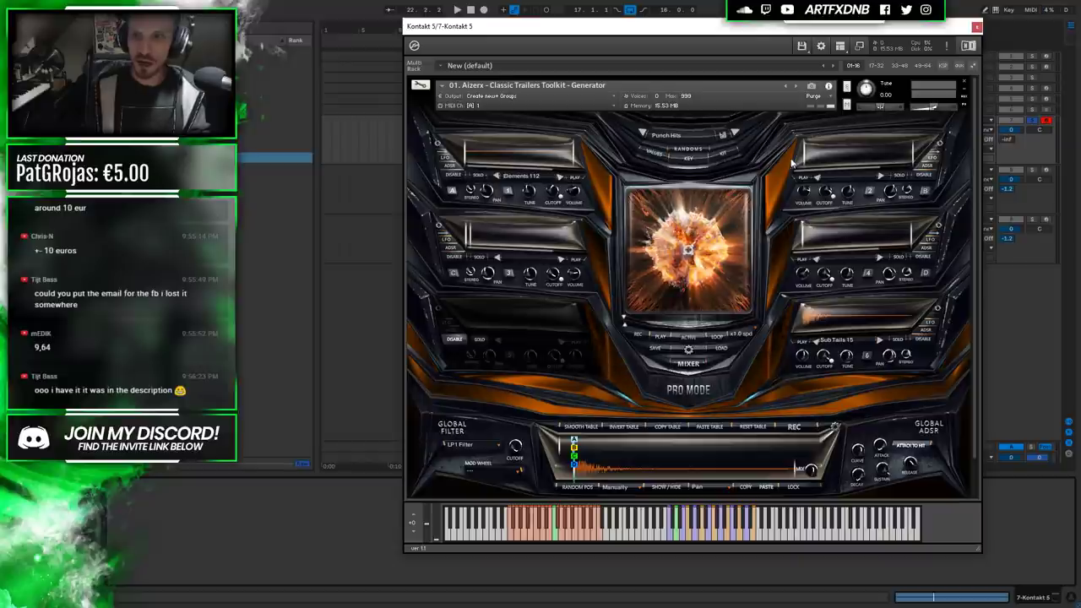
Load the Downers 1 sample into layer 2 of the Classic Trailers Toolkit generator and close the sample browser.
left_click(860, 175)
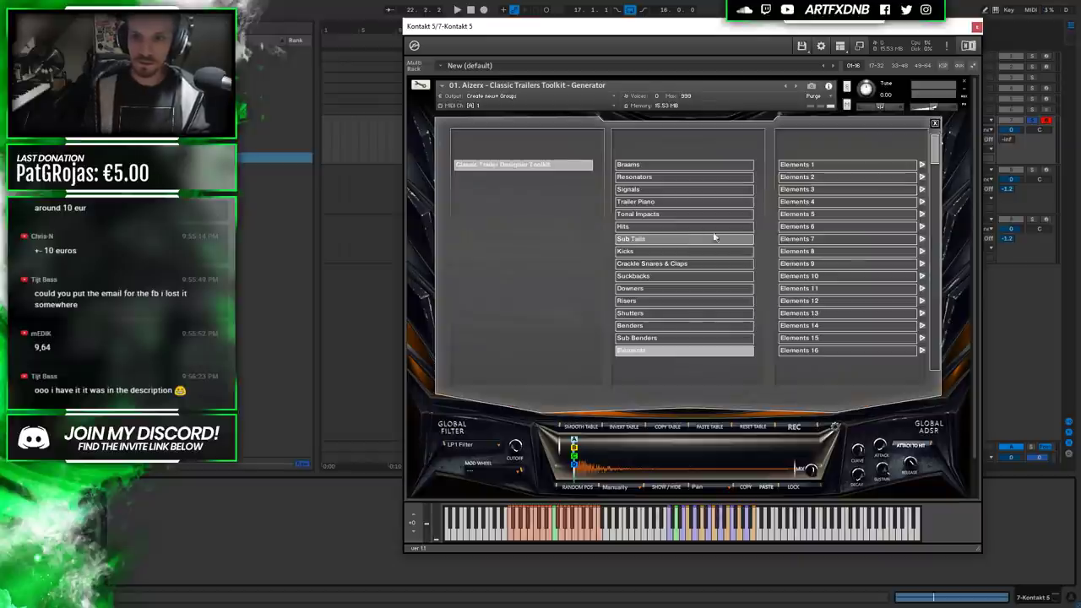
left_click(642, 289)
left_click(870, 288)
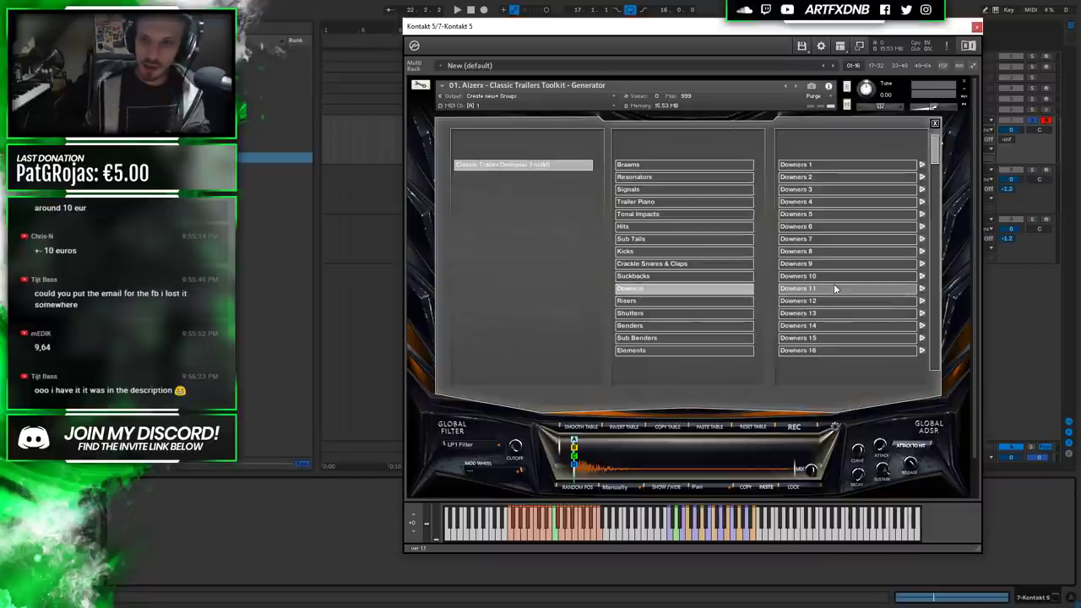
left_click(818, 178)
left_click(820, 226)
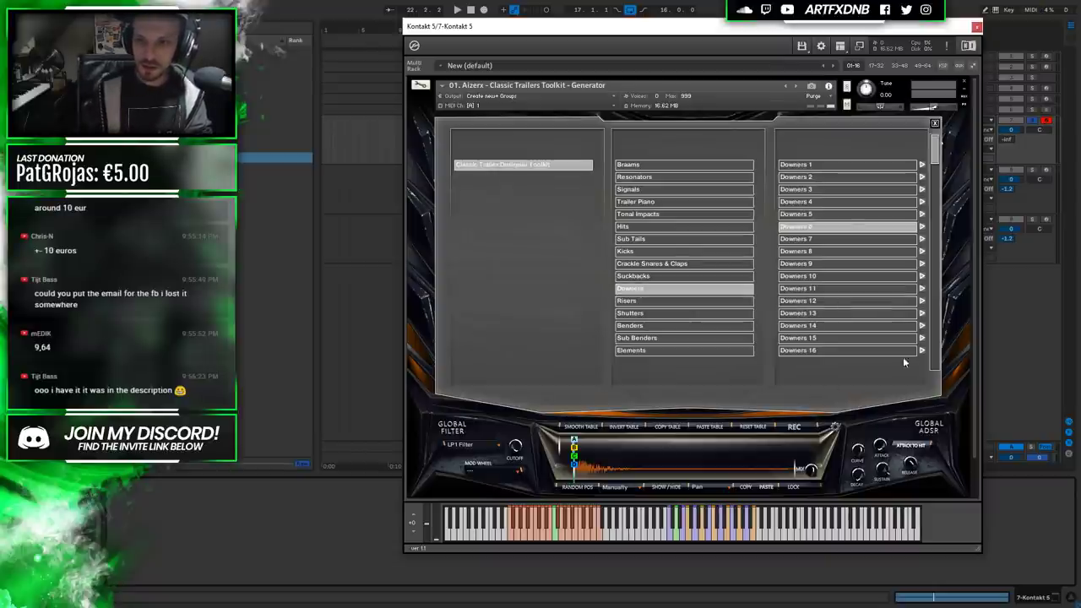
left_click(934, 124)
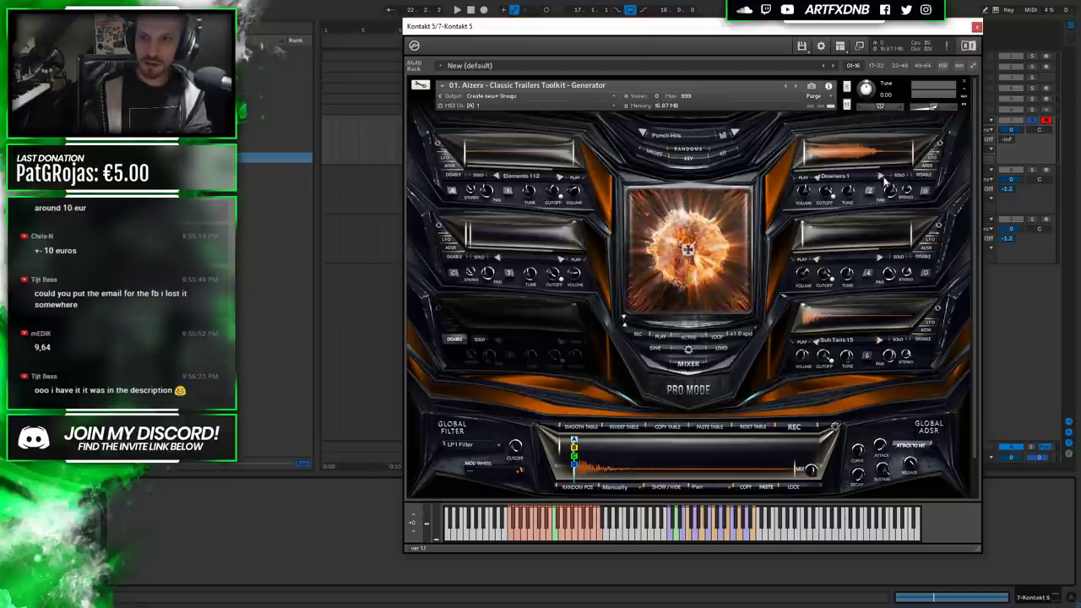
Audition the soloed bar 21 clip with Downers 1 in layer 2 and close the Kontakt window.
key("space")
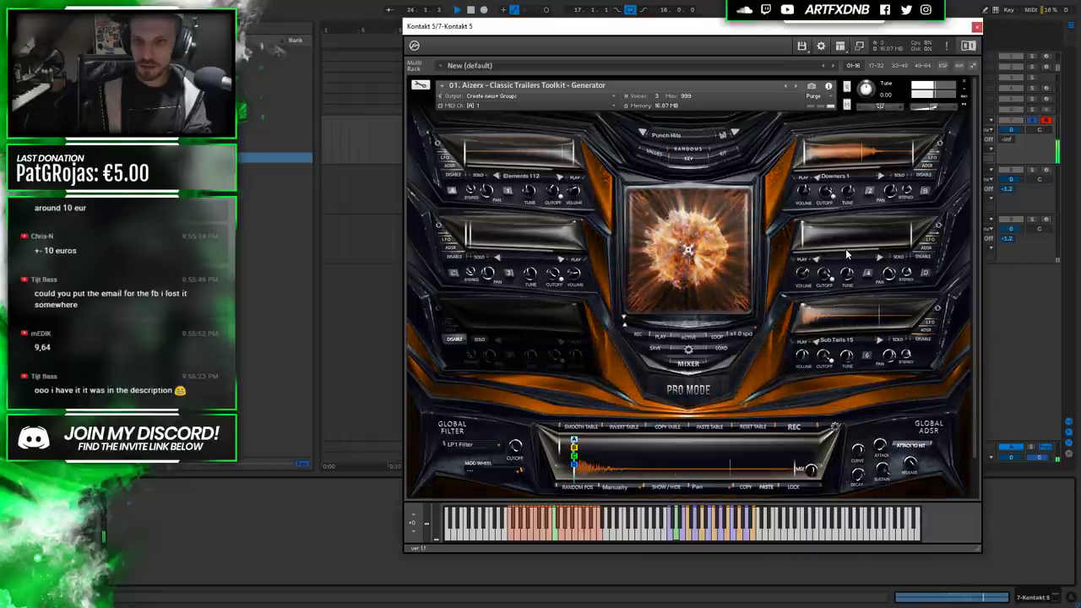
key("space")
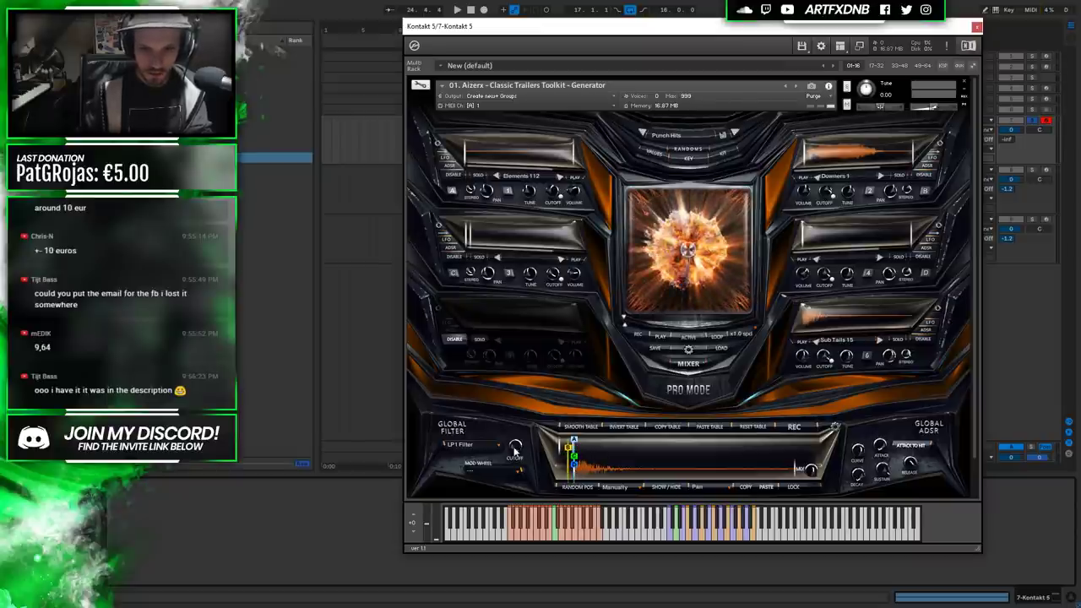
key("space")
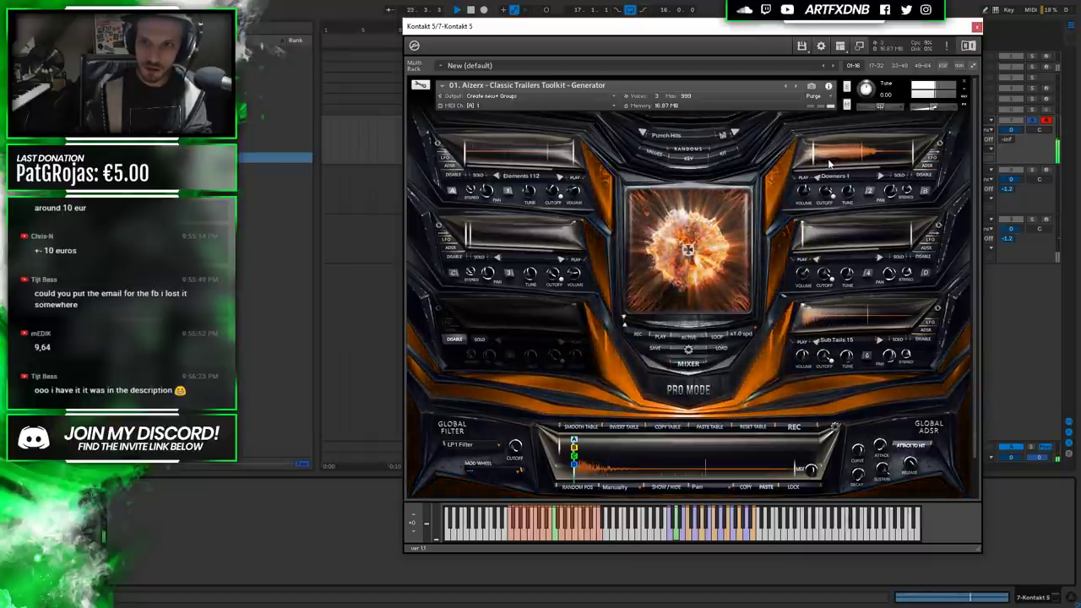
key("space")
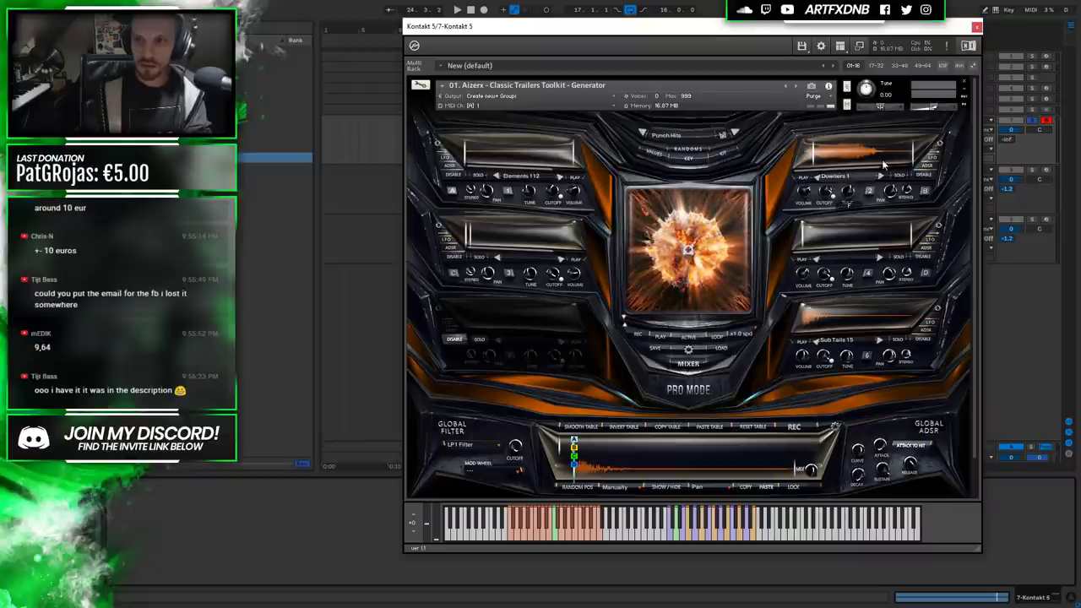
left_click(976, 27)
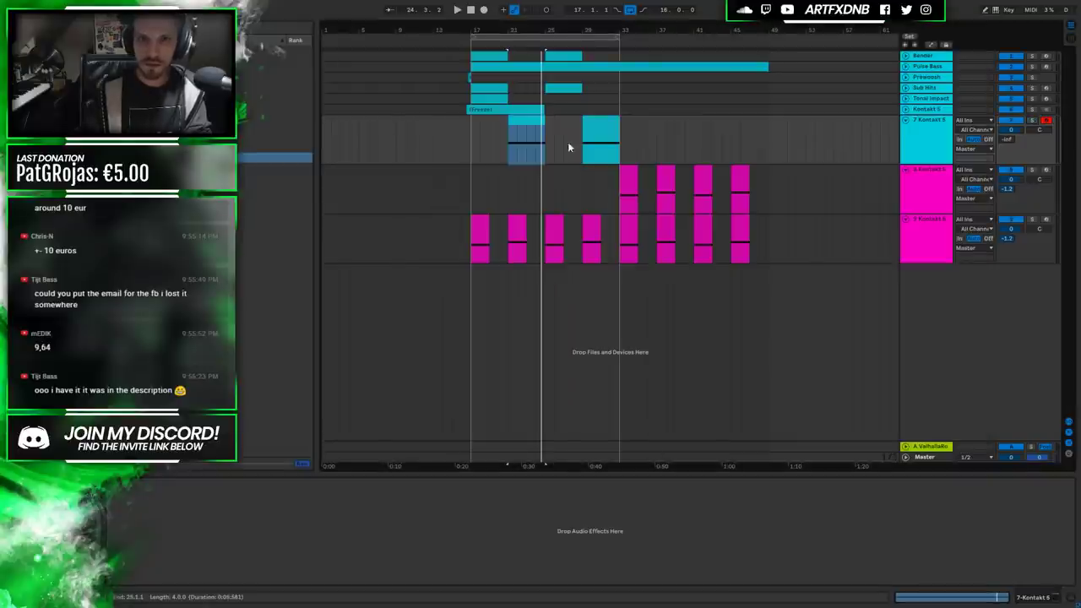
Play the full arrangement from about bar 16 with 7-Kontakt 5 unsoloed.
left_click(463, 145)
key("space")
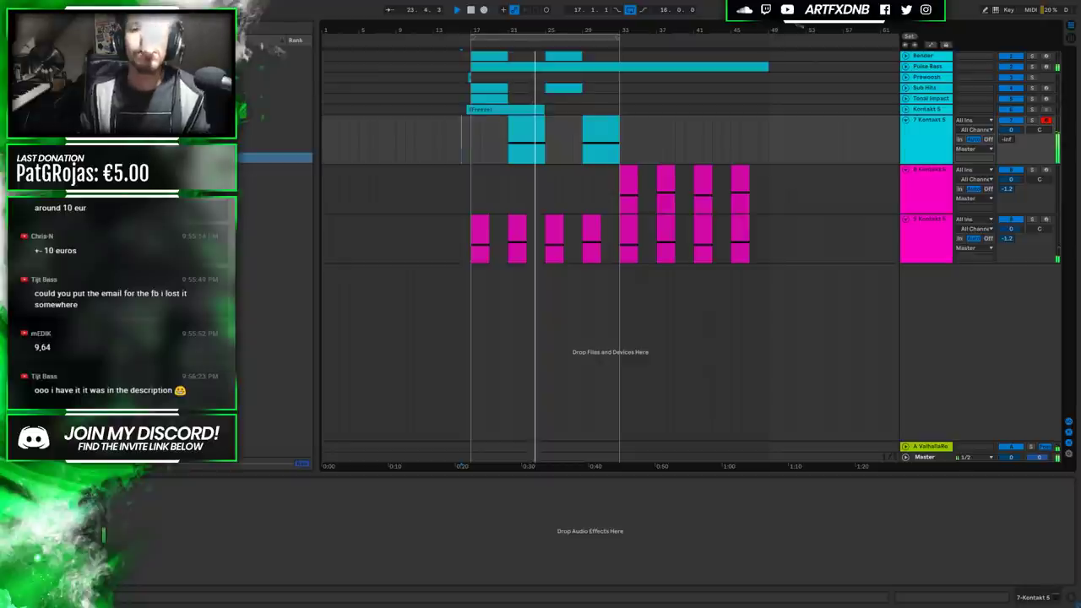
key("space")
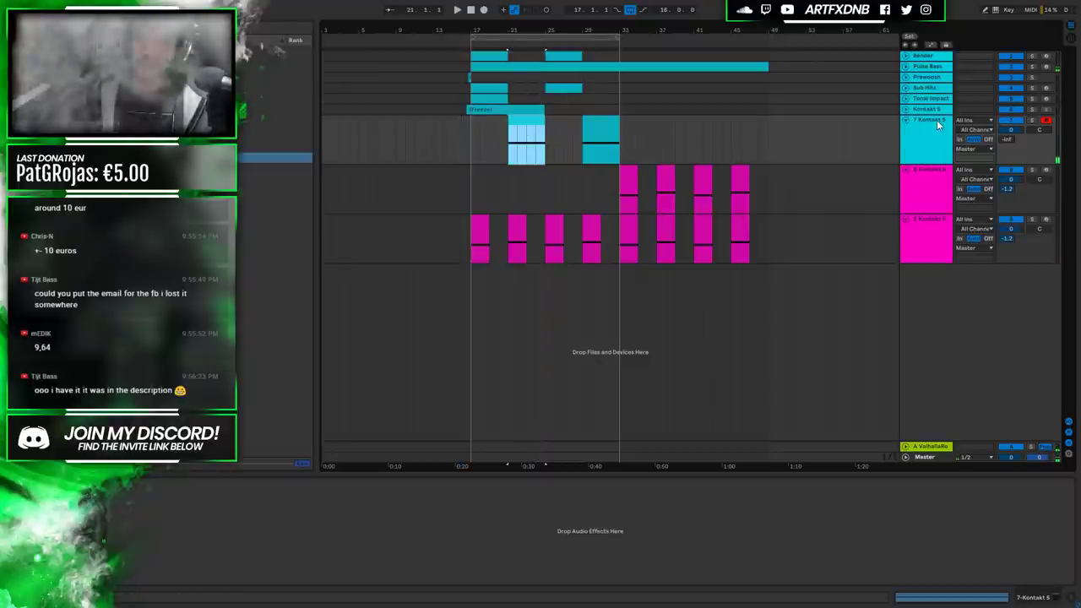
Reopen the 7-Kontakt 5 instrument and load the Shutters 1 sample into layer 2, previewing it in the sample browser.
key("0")
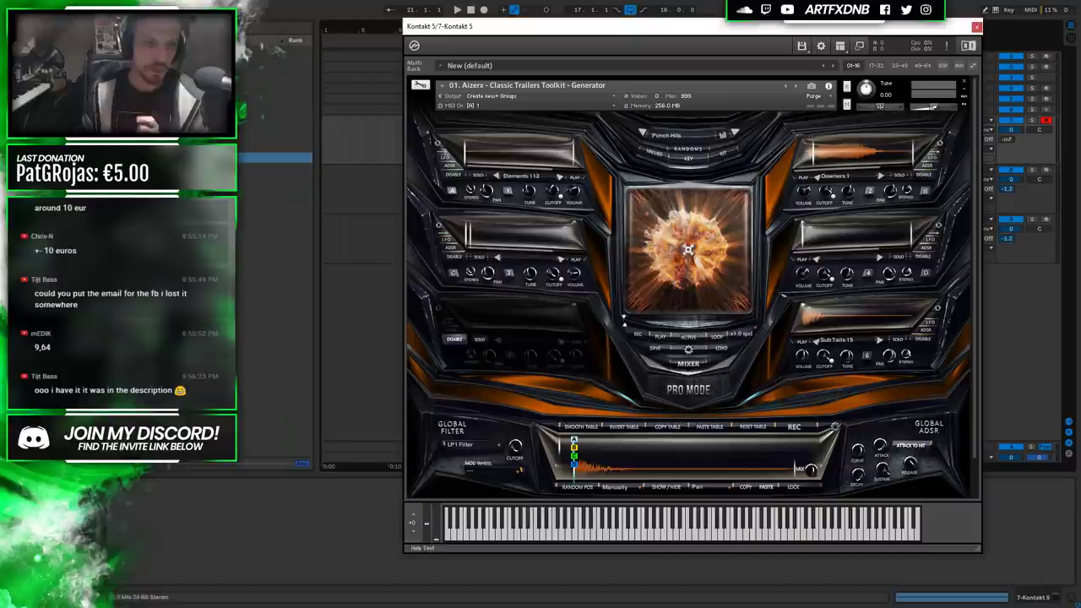
left_click(526, 135)
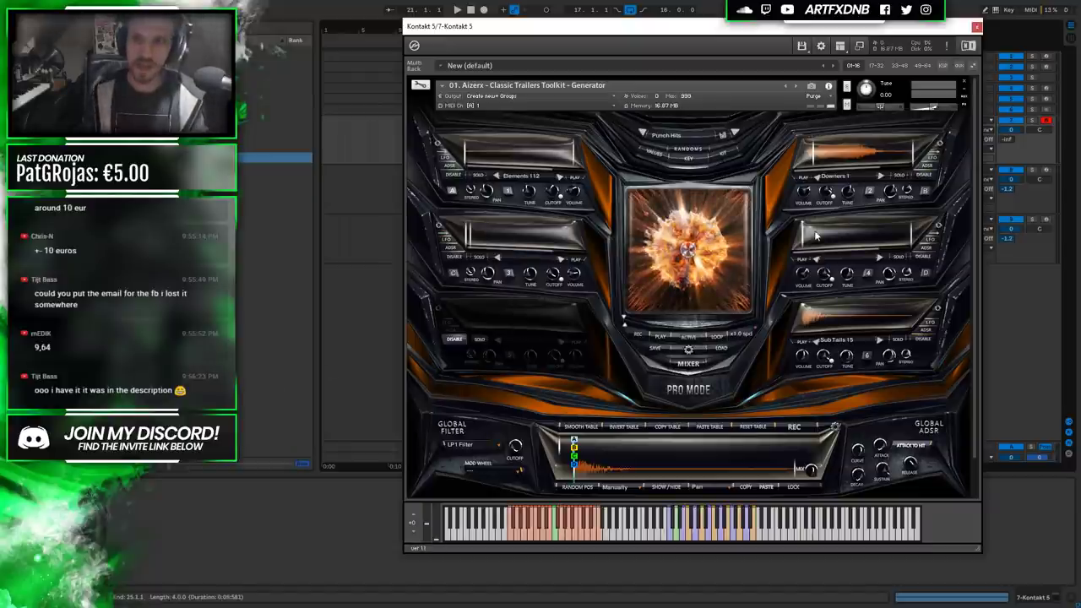
left_click(869, 176)
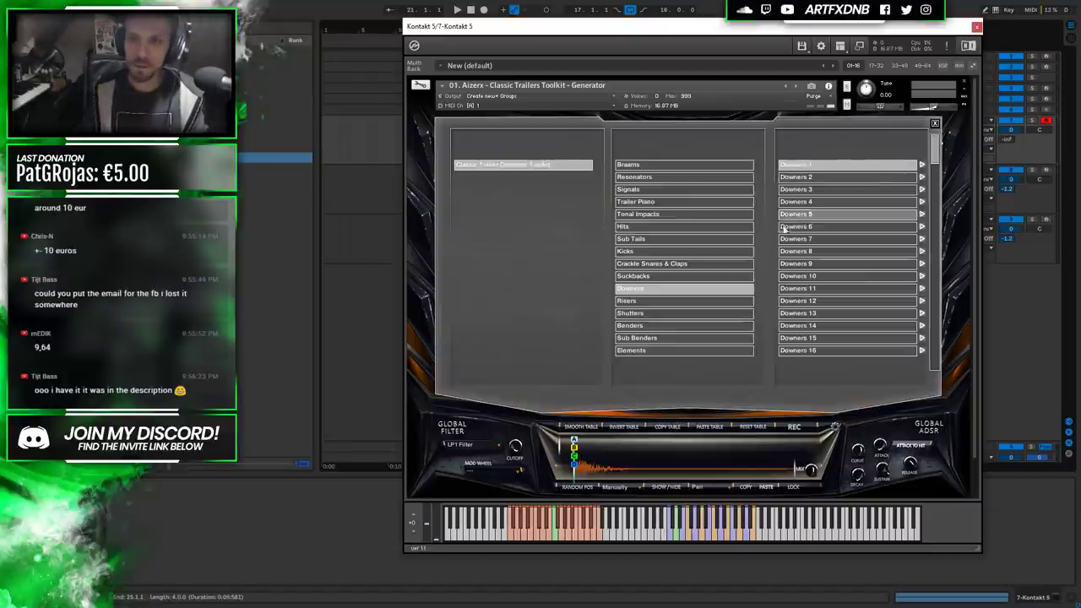
left_click(641, 314)
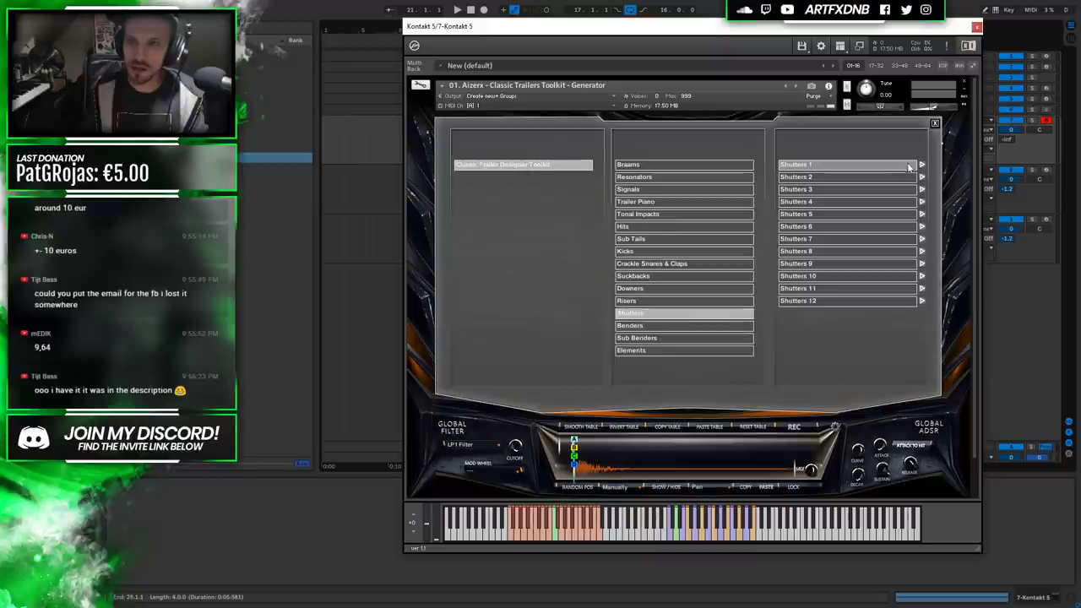
left_click(921, 166)
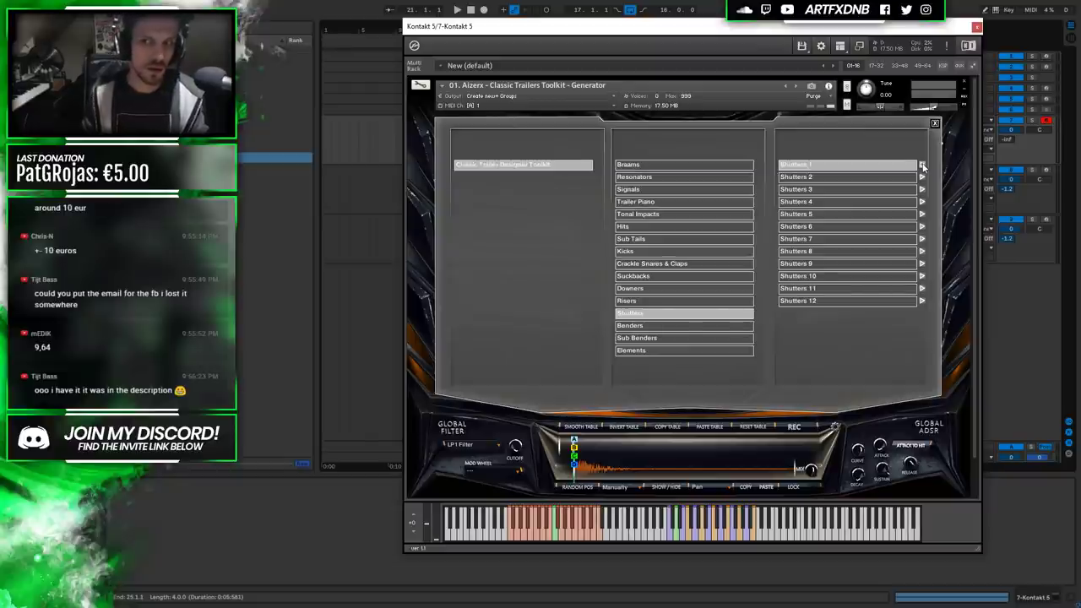
left_click(700, 315)
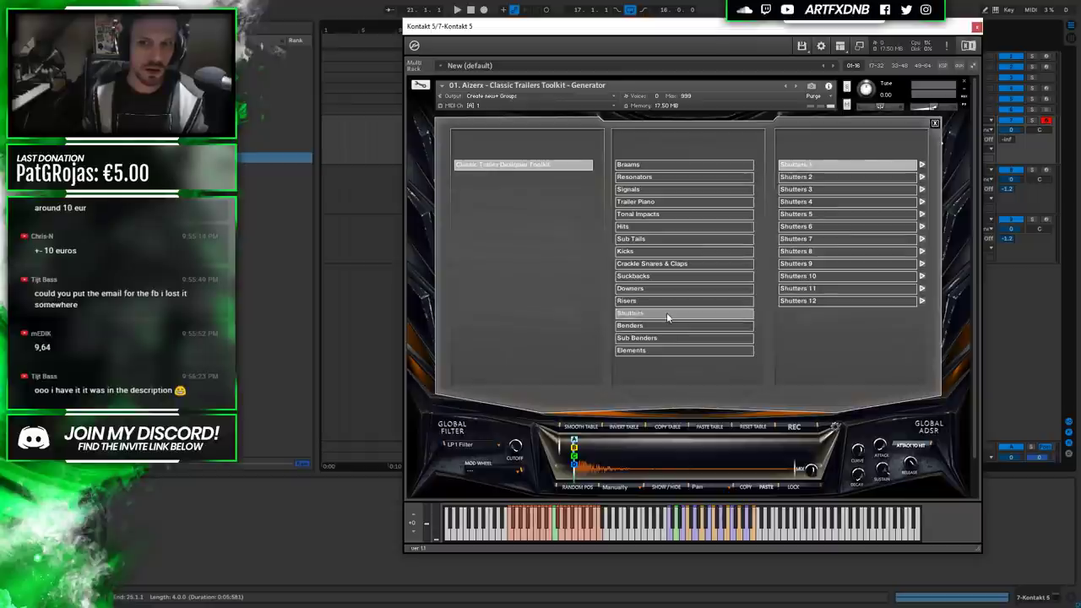
left_click(934, 124)
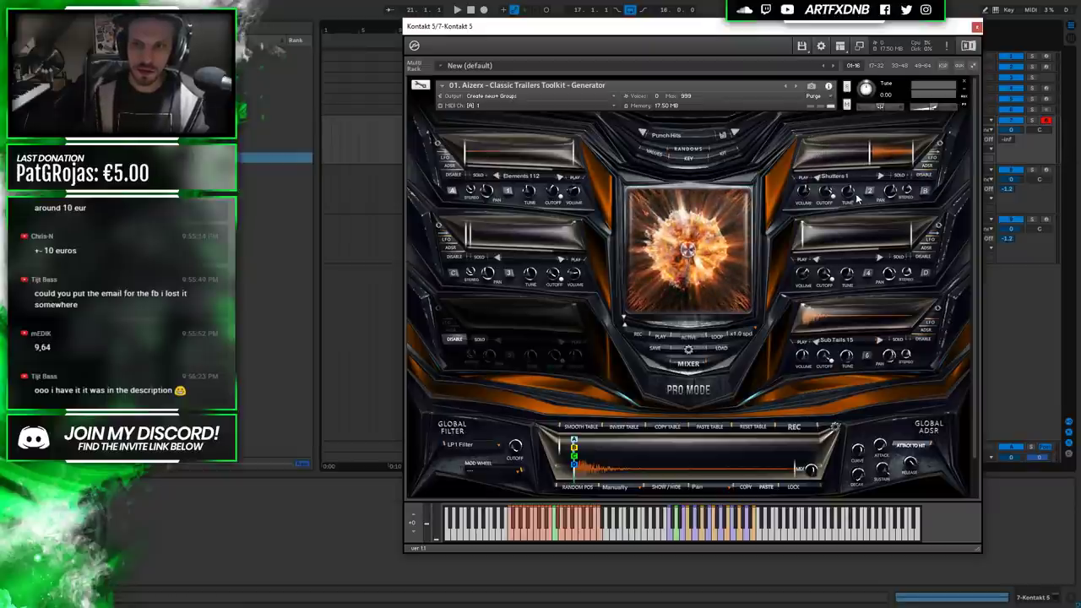
Solo the Shutters 1 layer in the generator and audition it with the bar 21 clip.
left_click(900, 175)
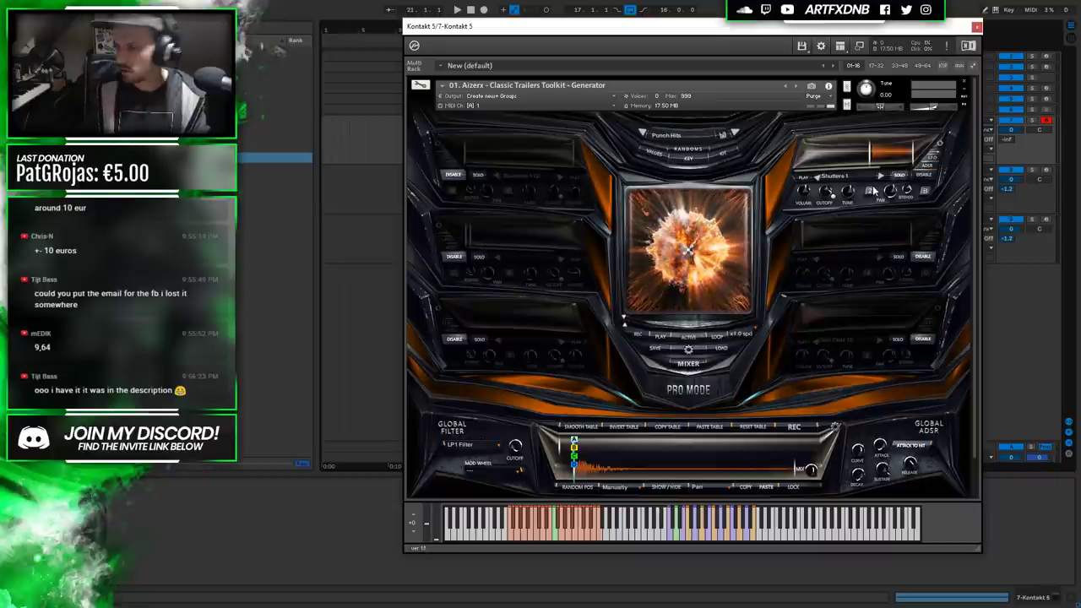
key("space")
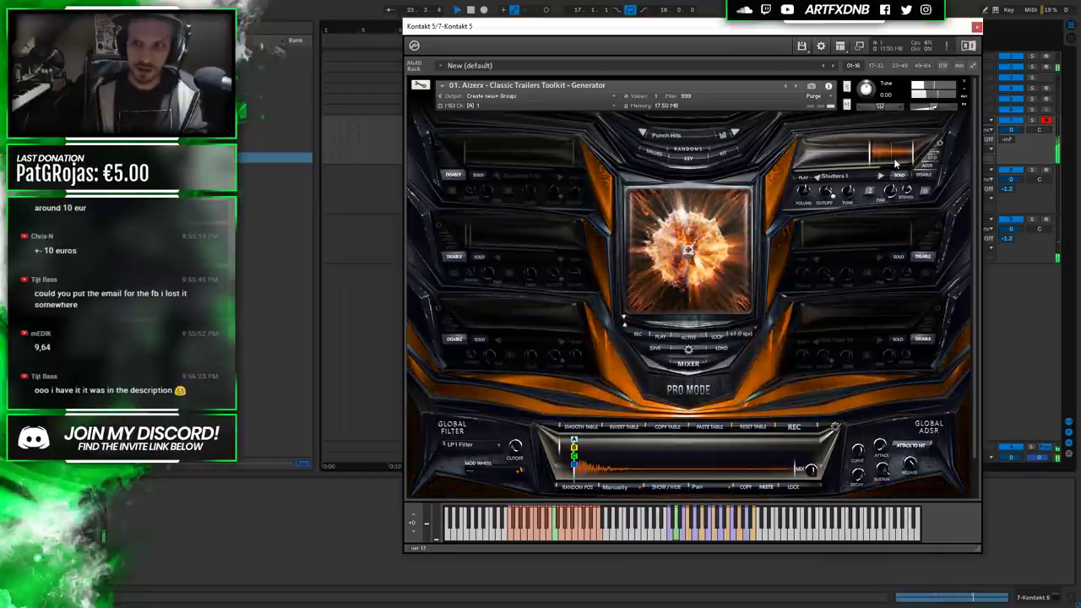
key("space")
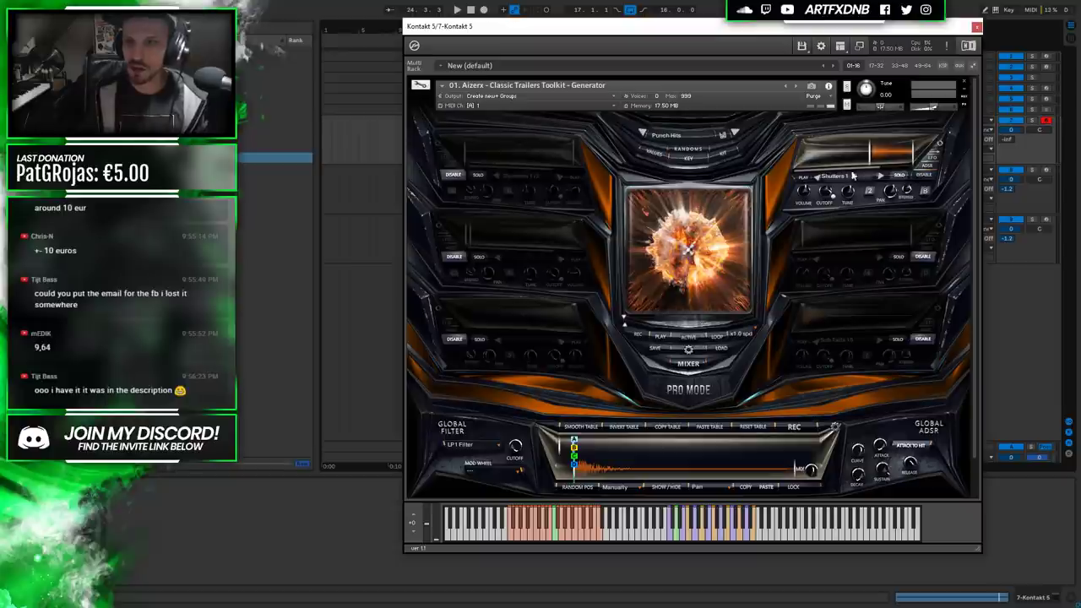
left_click(665, 487)
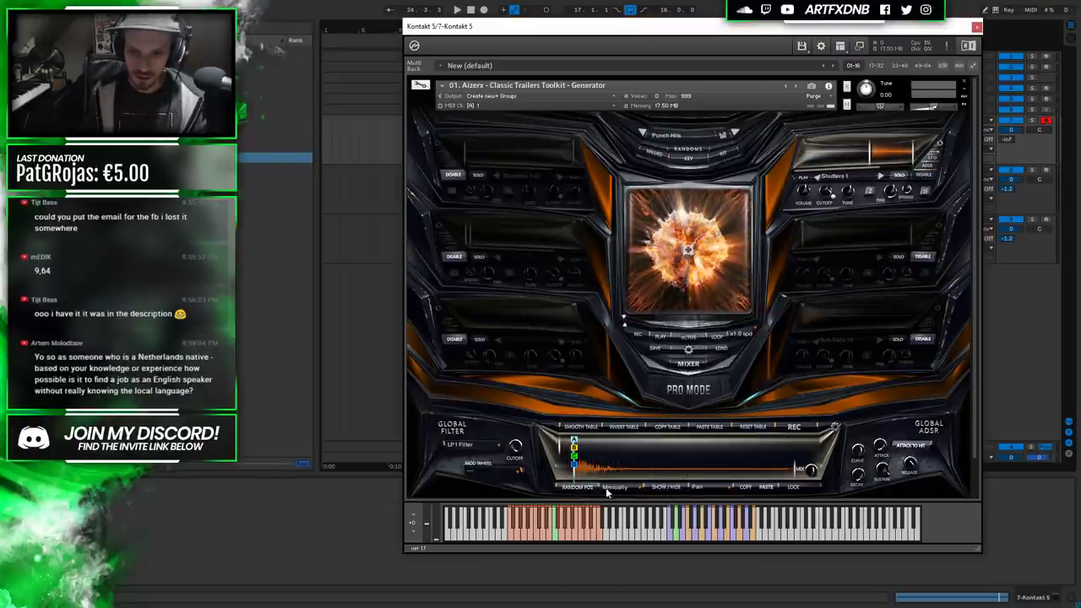
left_click(621, 487)
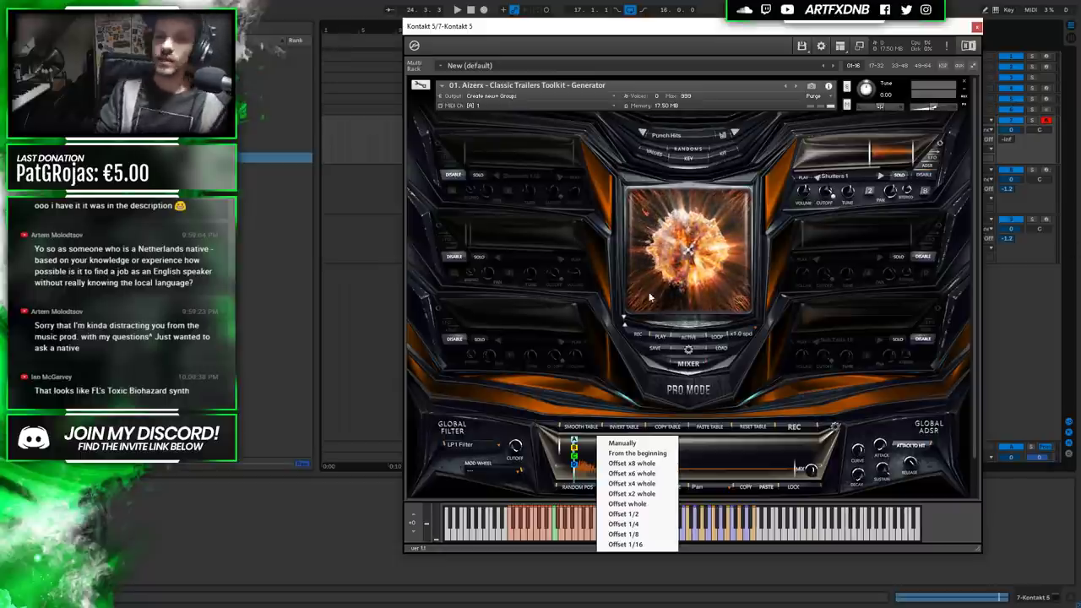
left_click(622, 442)
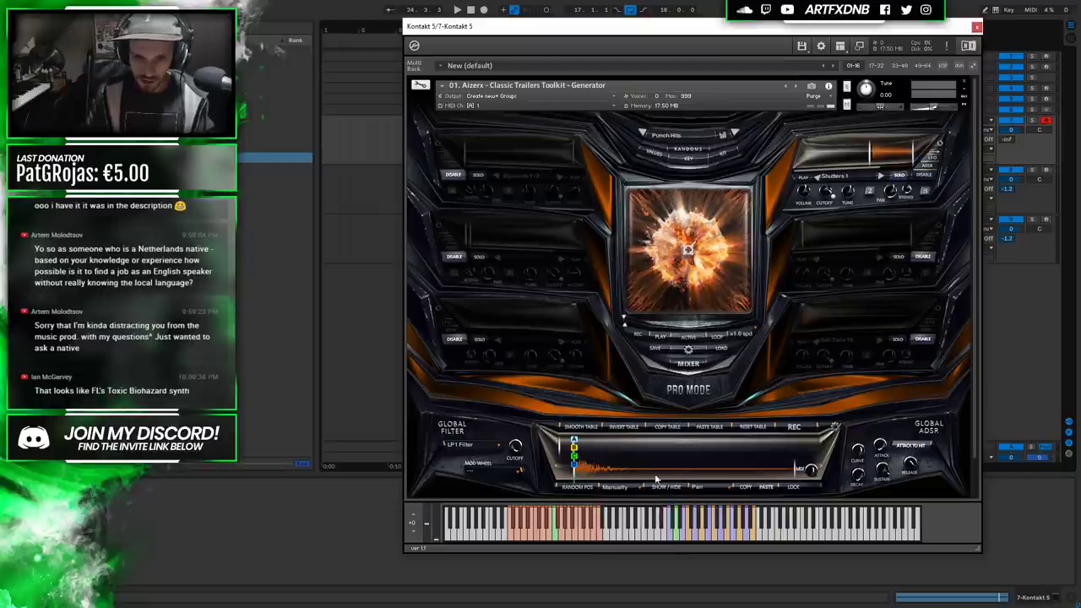
left_click(614, 490)
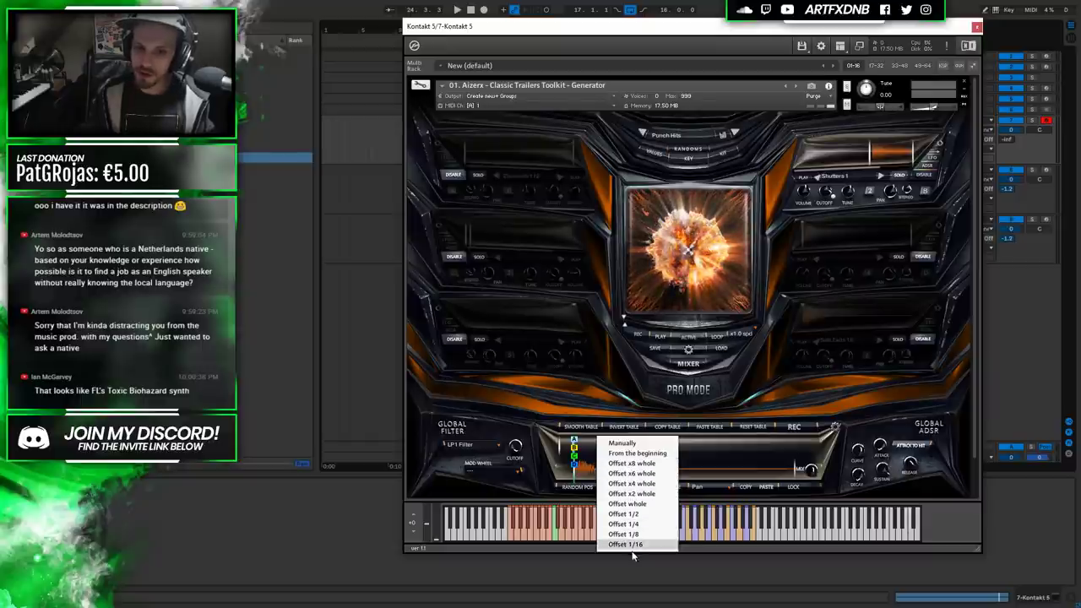
left_click(836, 480)
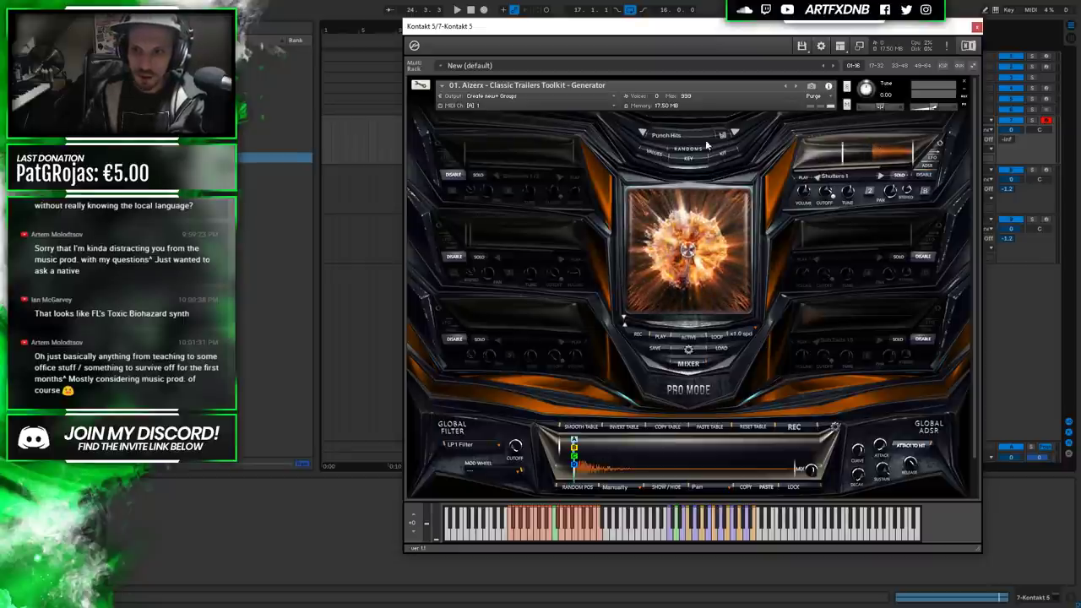
Unsolo the Shutters 1 layer, load Crackle Snares & Claps 1 into layer 2 with a preview, and close the Kontakt window.
left_click(900, 176)
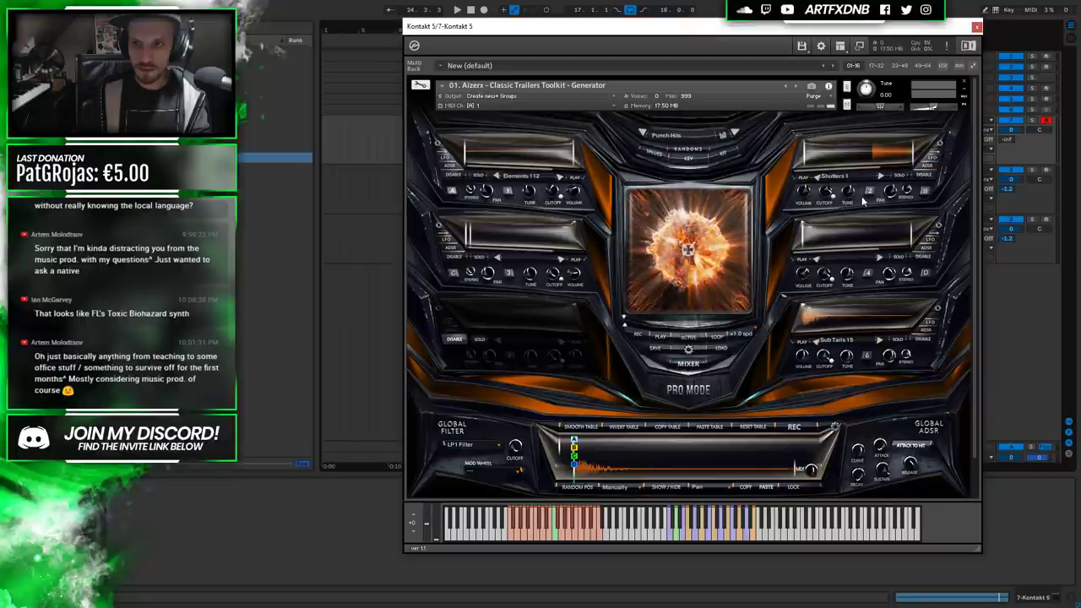
left_click(925, 193)
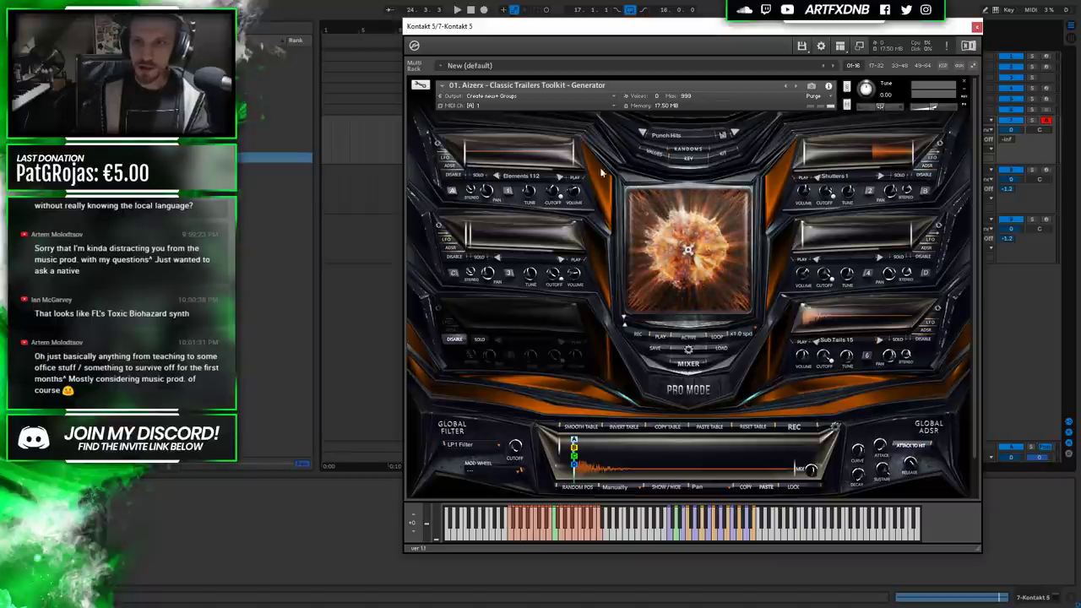
left_click(844, 176)
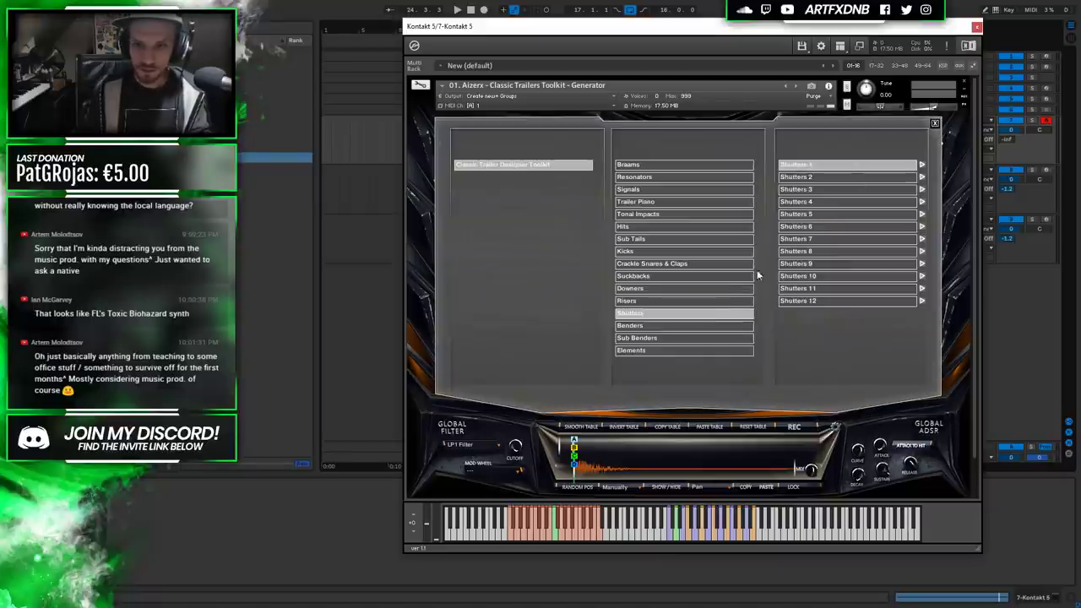
left_click(648, 265)
left_click(888, 166)
left_click(921, 165)
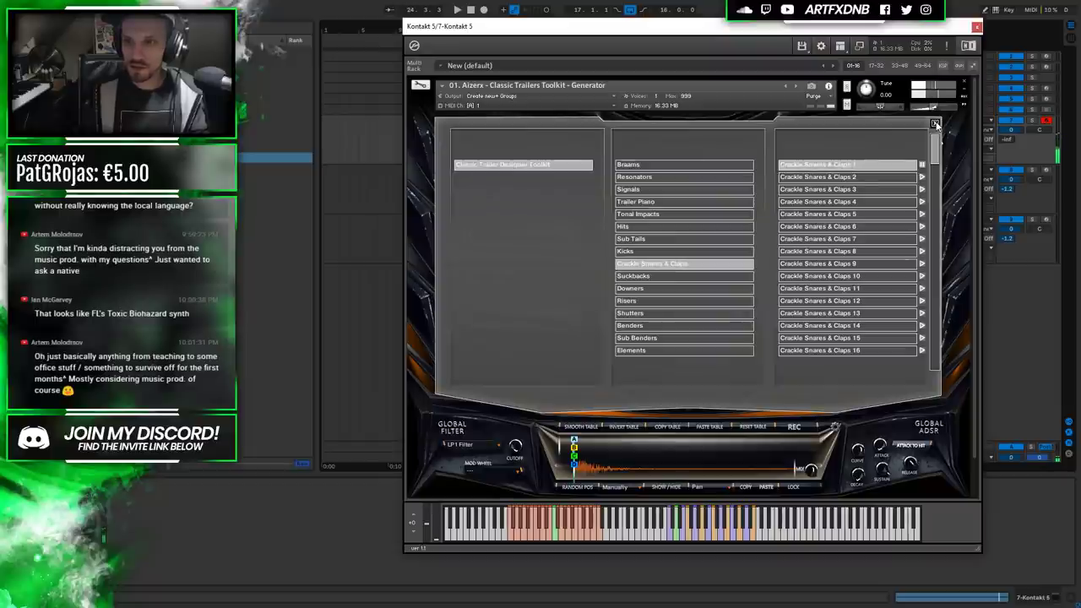
left_click(935, 124)
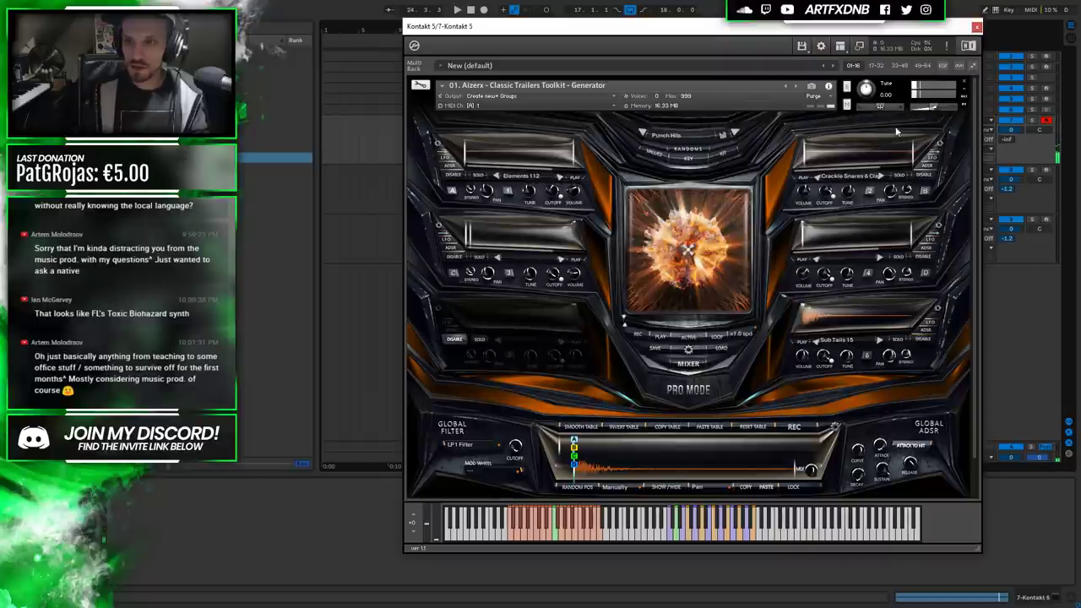
left_click(977, 26)
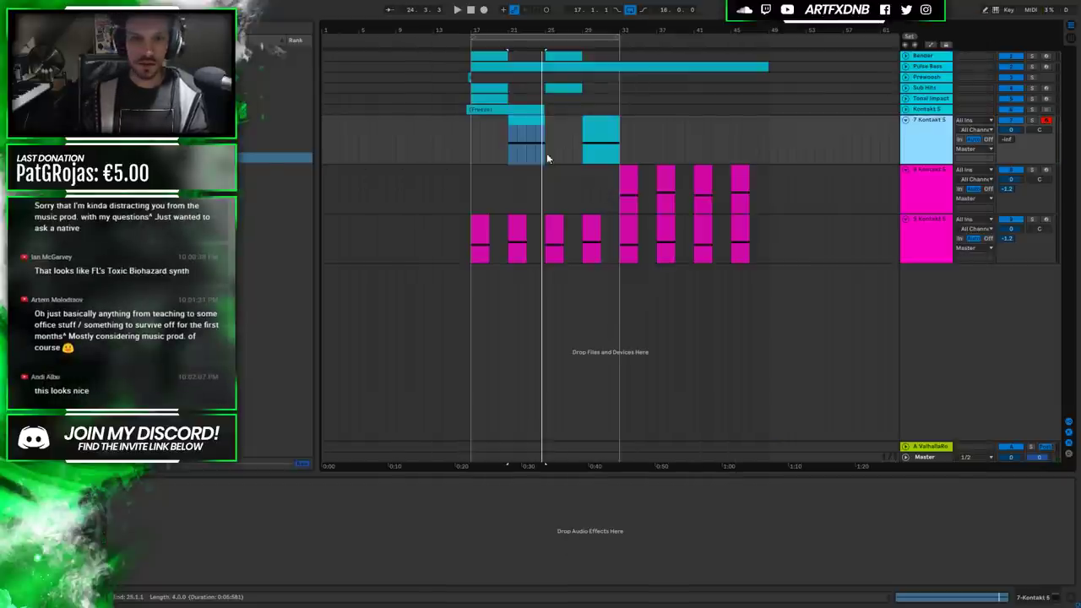
Play the arrangement from about bar 17 and select the bar 21 clip on 7-Kontakt 5.
left_click(478, 149)
key("space")
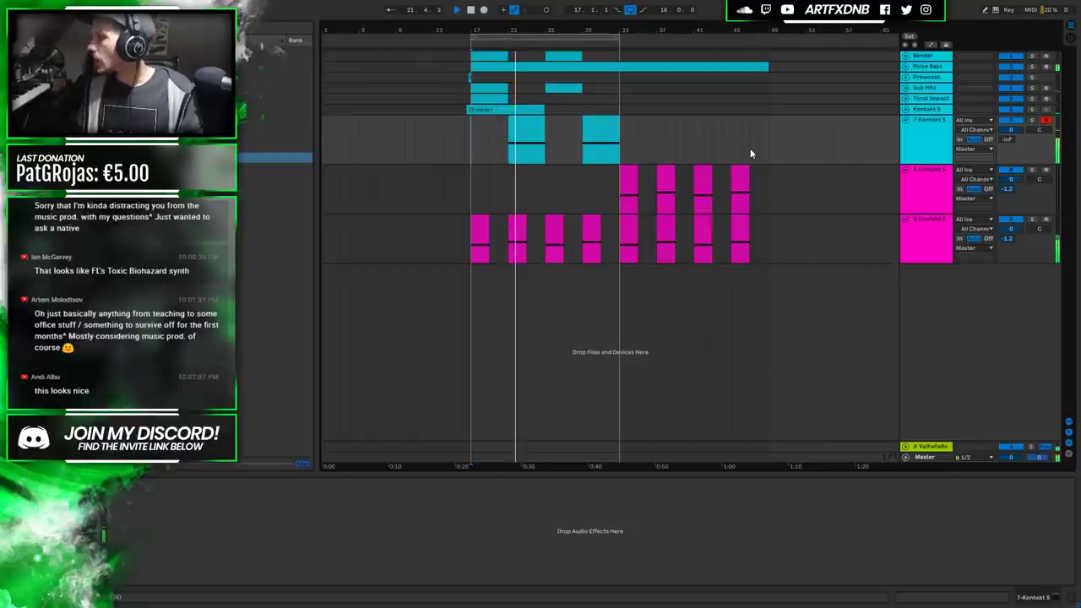
left_click(518, 131)
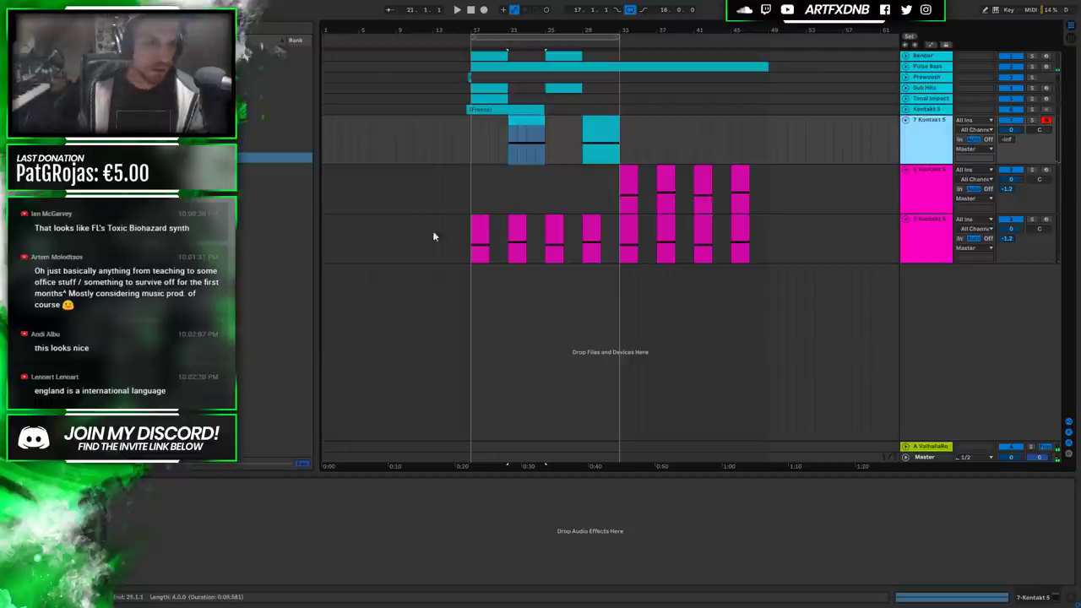
Add a Saturator to 7-Kontakt 5 with about 6.3 dB of drive and set the track volume to -11.6 dB.
left_click_drag(271, 393, 235, 481)
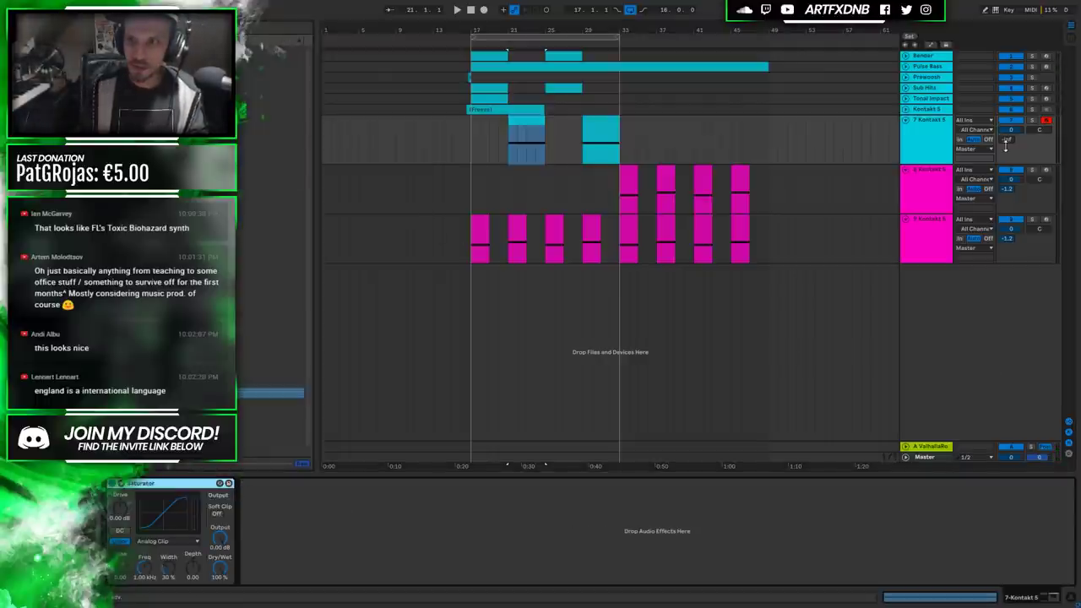
left_click_drag(1006, 143, 1005, 138)
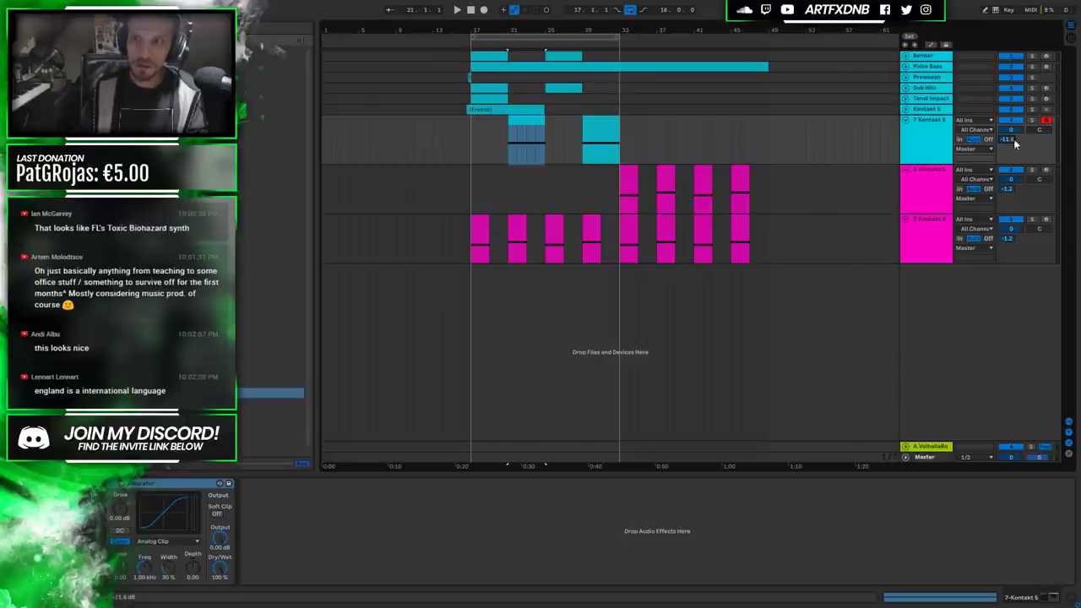
left_click_drag(119, 509, 120, 503)
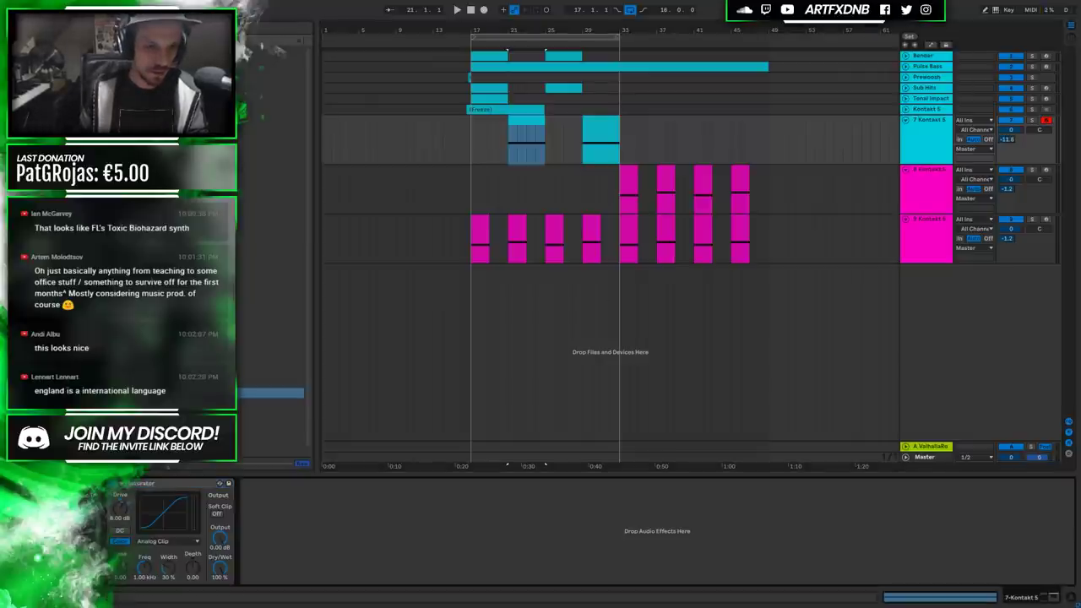
Play the arrangement from about bar 20 with the saturated hit and briefly check the 7-Kontakt 5 instrument window.
left_click(497, 143)
key("space")
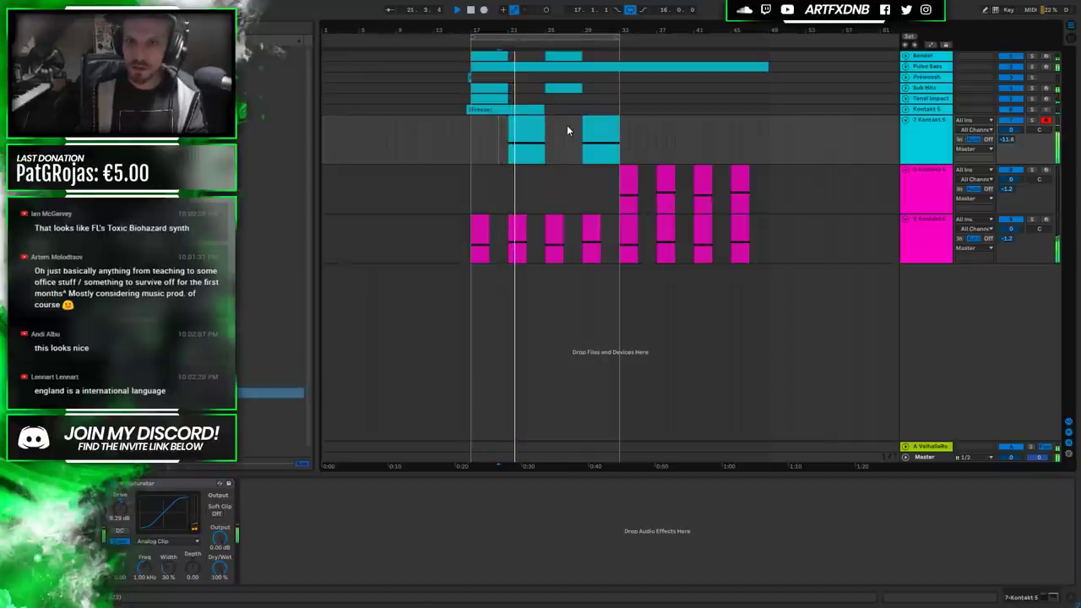
key("space")
left_click(462, 140)
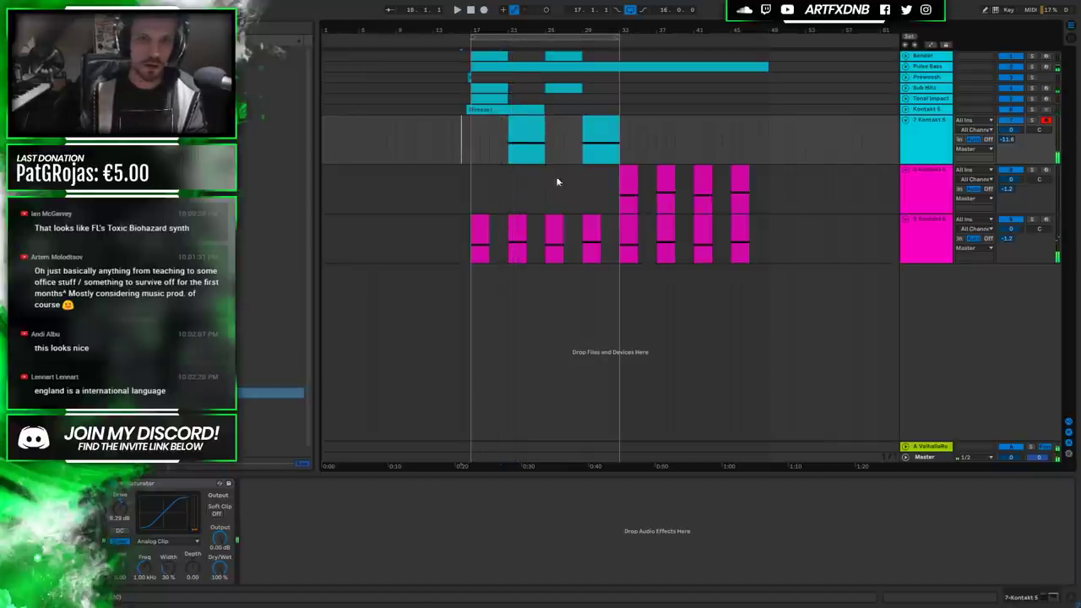
left_click(933, 150)
key("ctrl+alt+p")
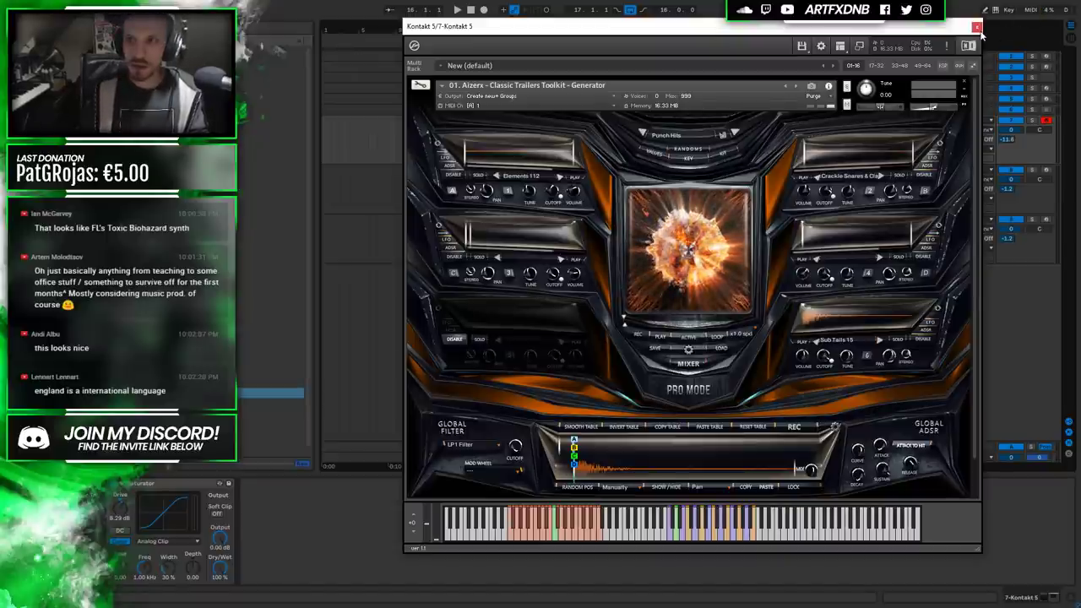
key("ctrl+alt+p")
Inspect the notes of the bar 21 clip on 7-Kontakt 5 and audition it with the track soloed.
left_click(523, 127)
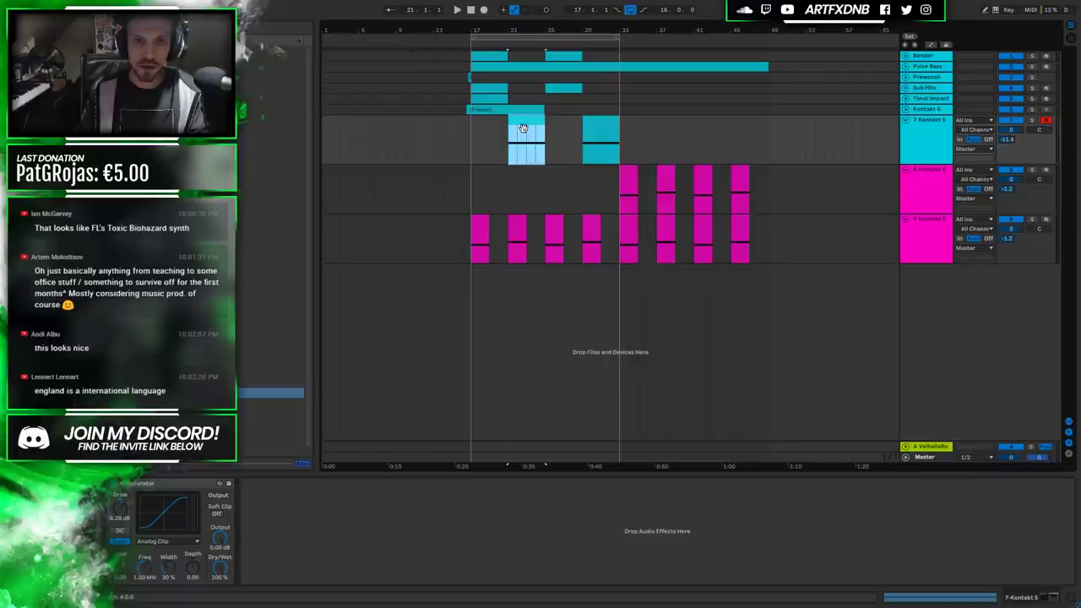
double_click(522, 127)
left_click(257, 557)
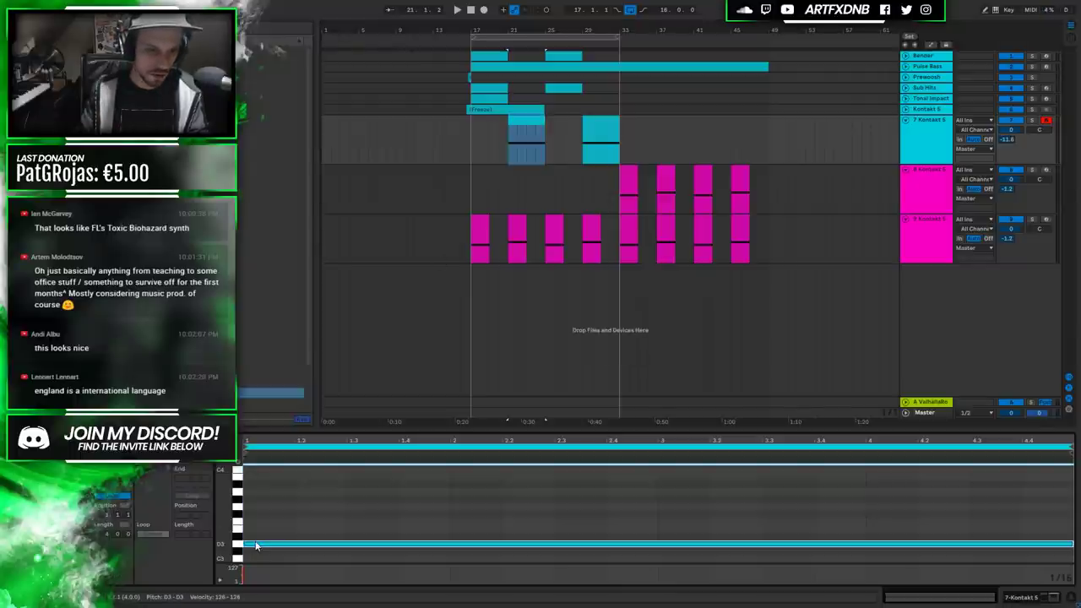
left_click(1057, 594)
key("space")
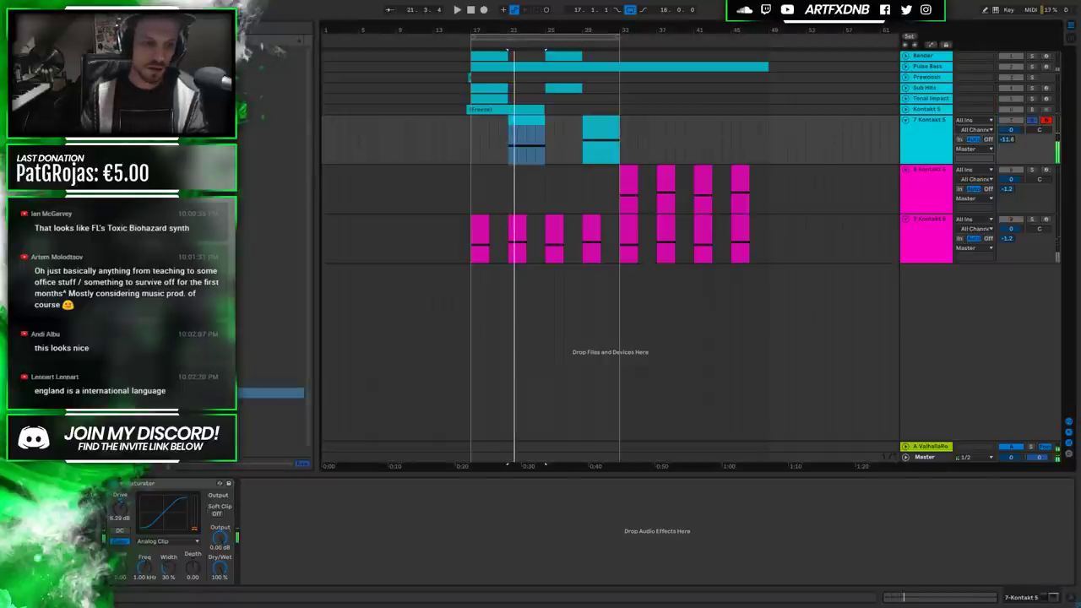
Reopen the 7-Kontakt 5 instrument and load the Hybrid Whooshes 1 sample into layer 5.
key("ctrl+alt+p")
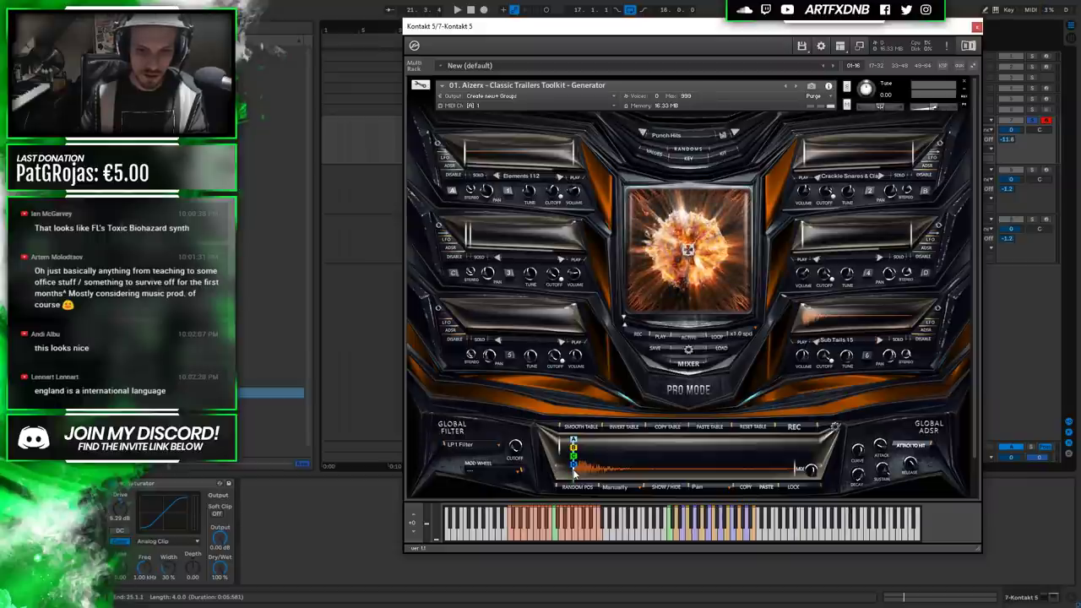
left_click(537, 345)
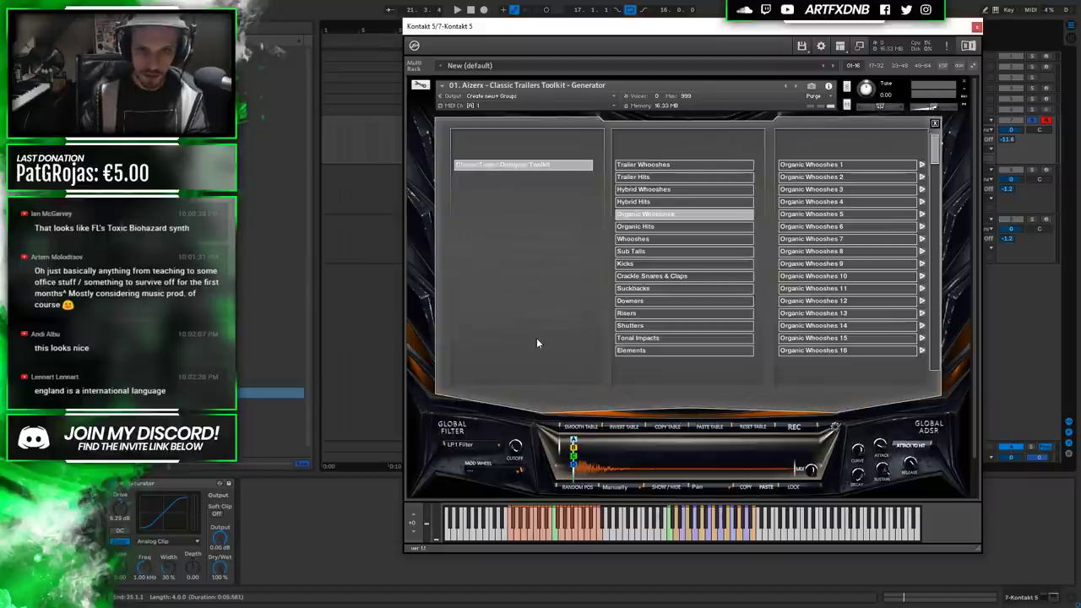
left_click(643, 189)
left_click(844, 164)
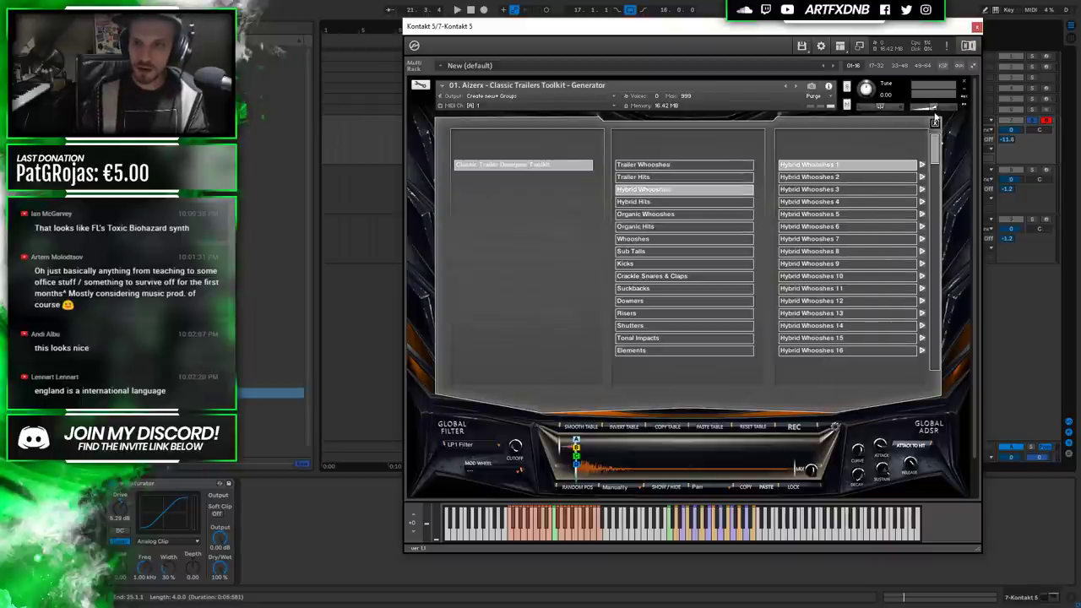
left_click(934, 125)
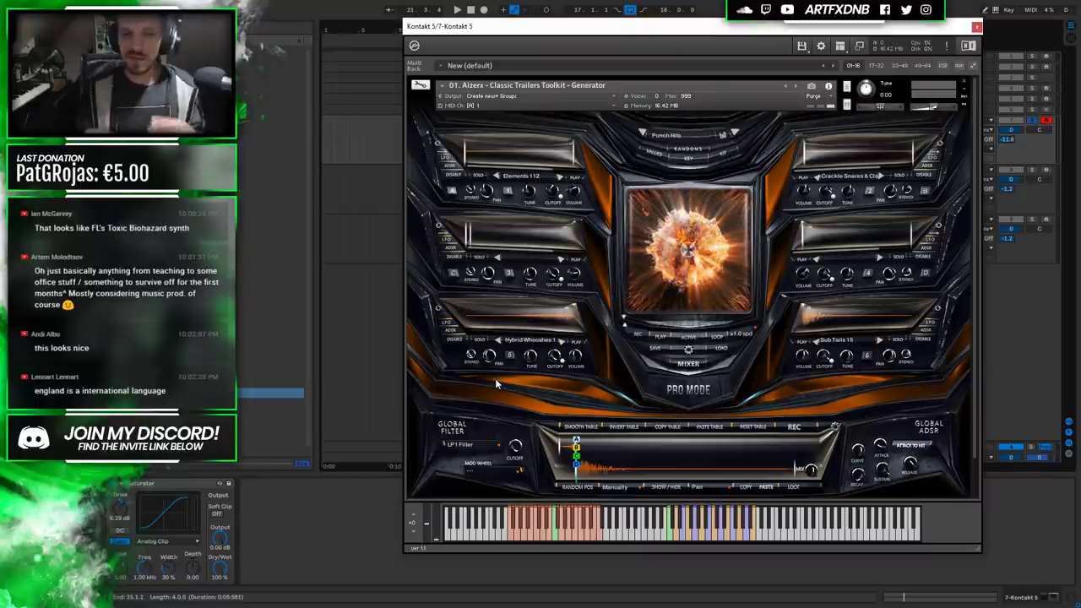
Preview the Hybrid Whooshes 1 layer and check the generator's table bypass and randomization settings.
left_click(573, 342)
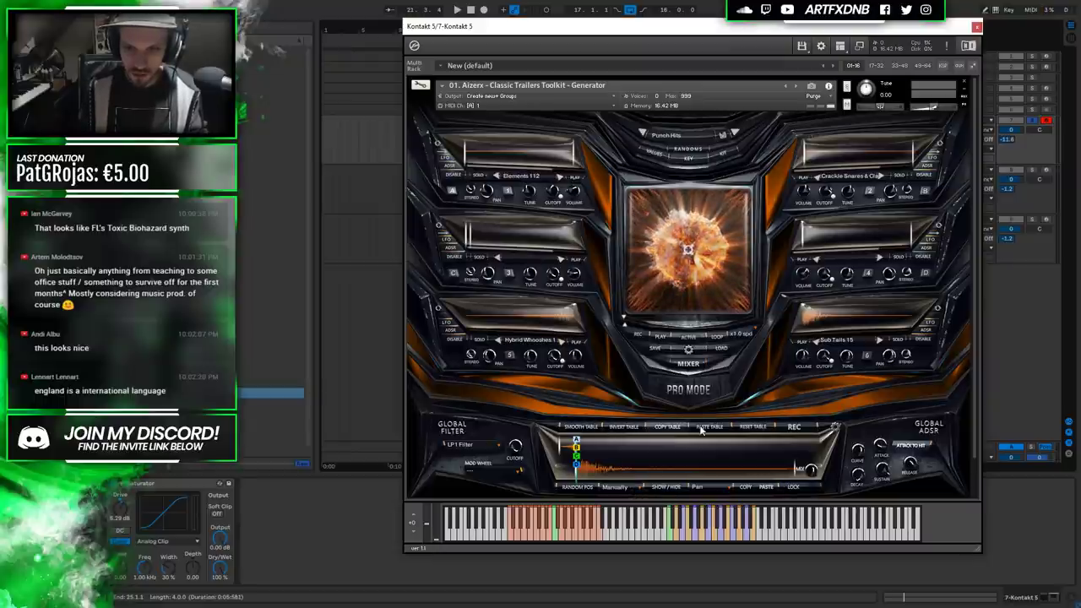
left_click(834, 428)
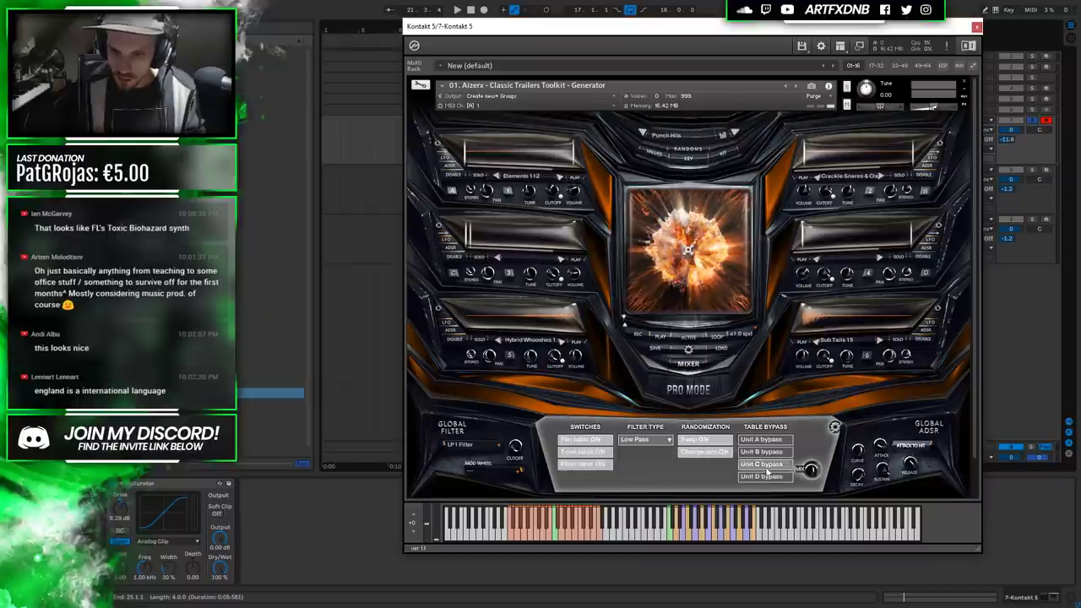
left_click(833, 427)
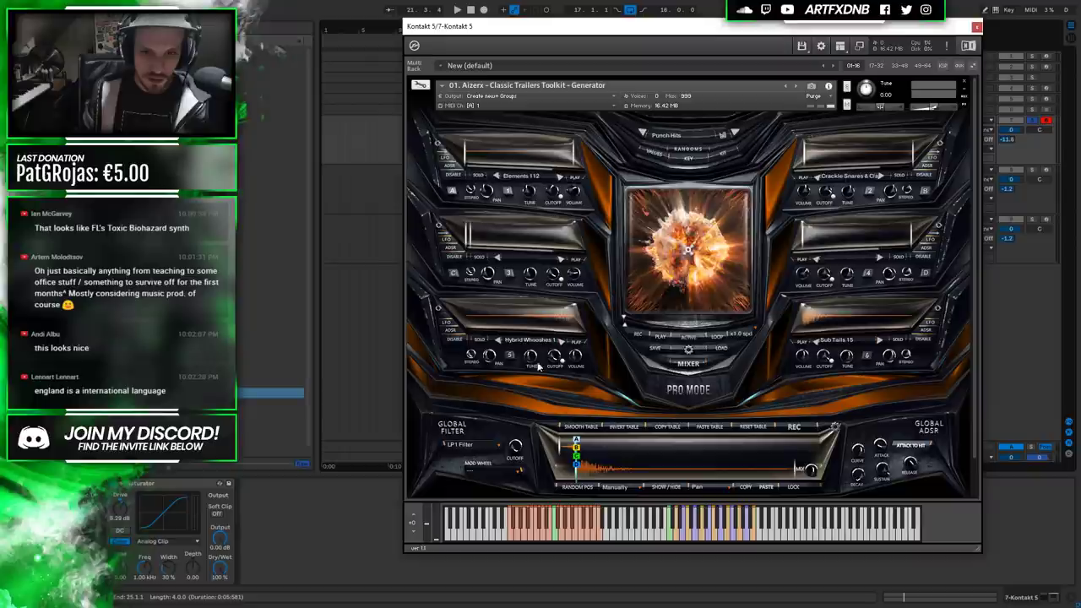
Check the ADSR envelope controls of the Hybrid Whooshes layer.
left_click(450, 329)
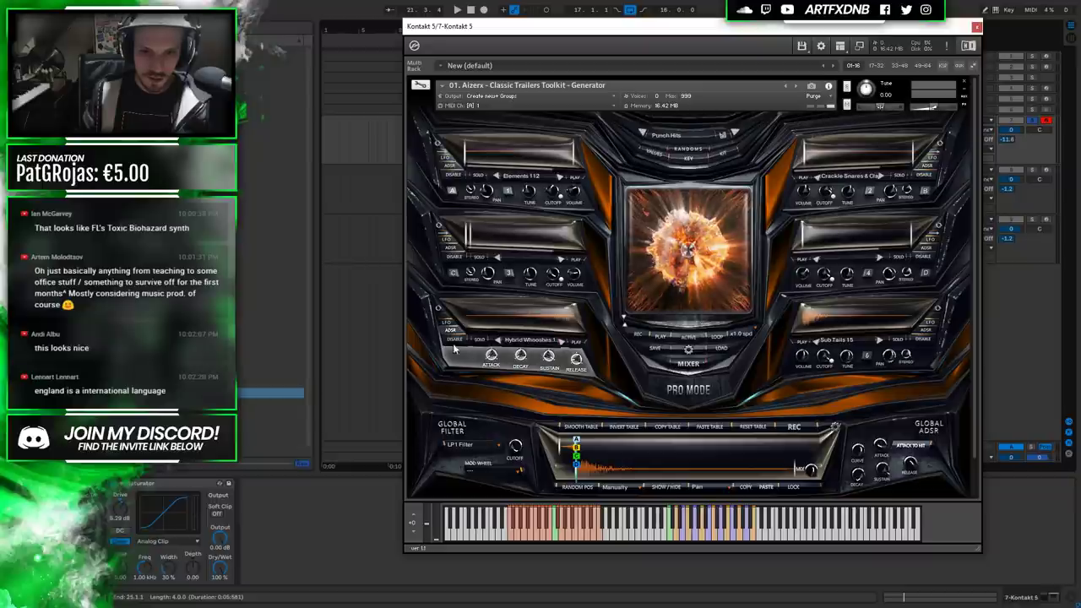
left_click(449, 330)
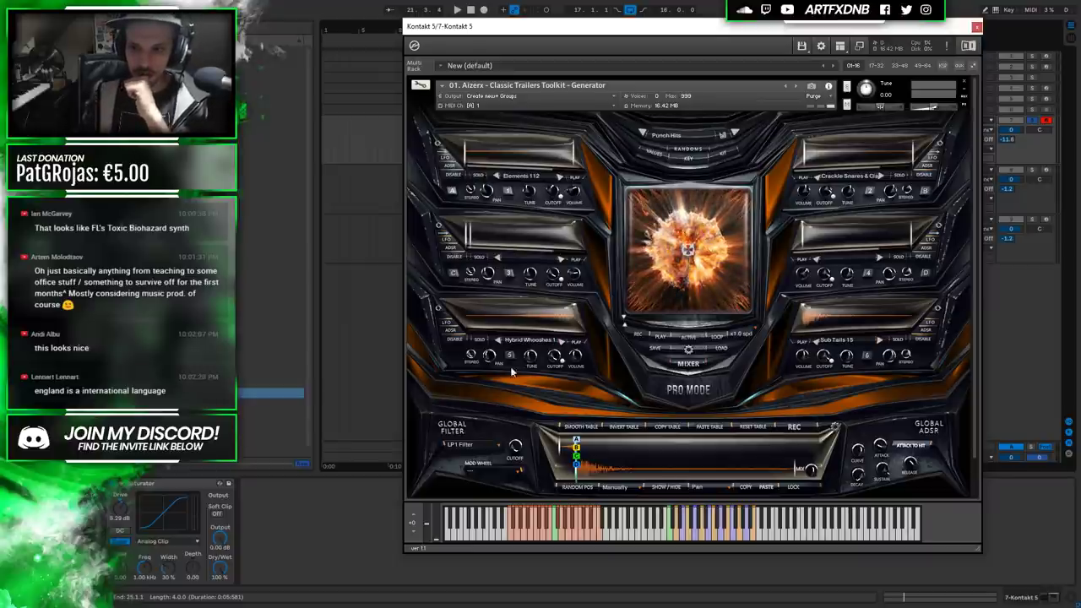
Try the Offset 1/2 hit position mode in the generator and audition it with a note on the on-screen keyboard.
left_click(615, 487)
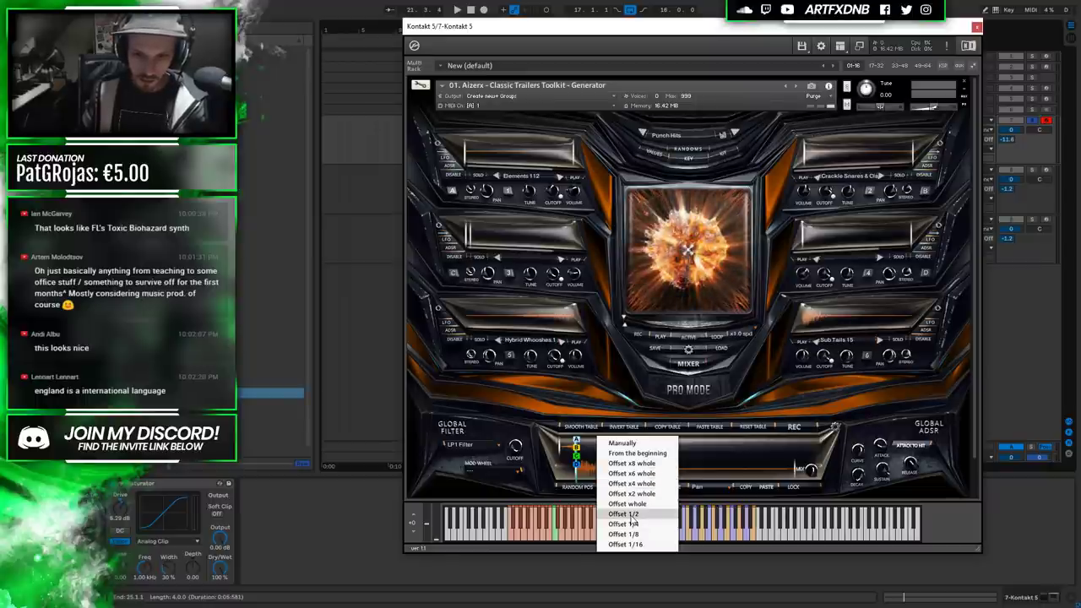
left_click(631, 514)
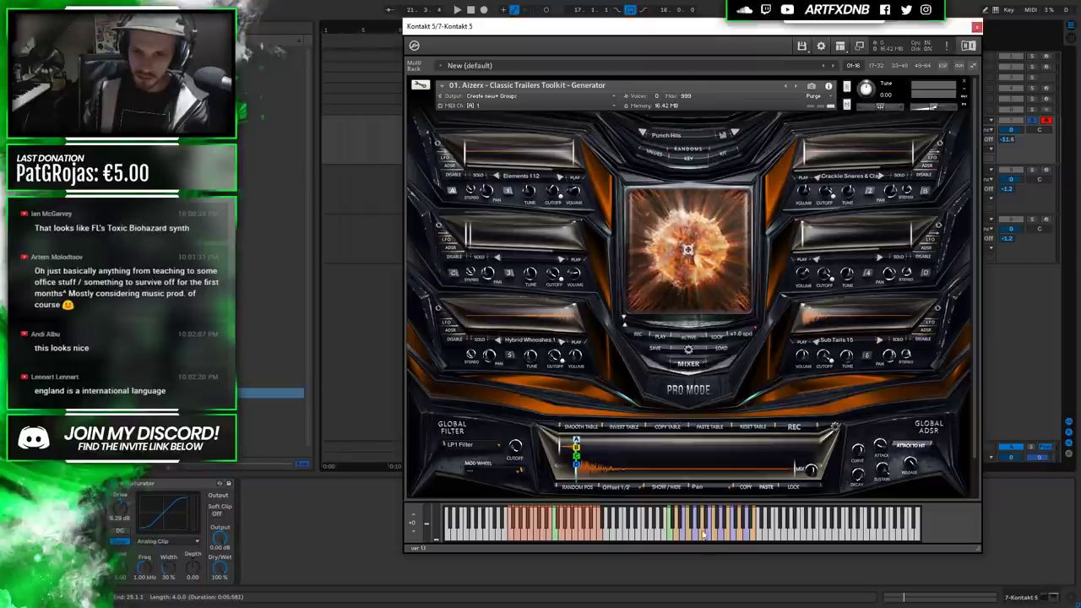
left_click(673, 539)
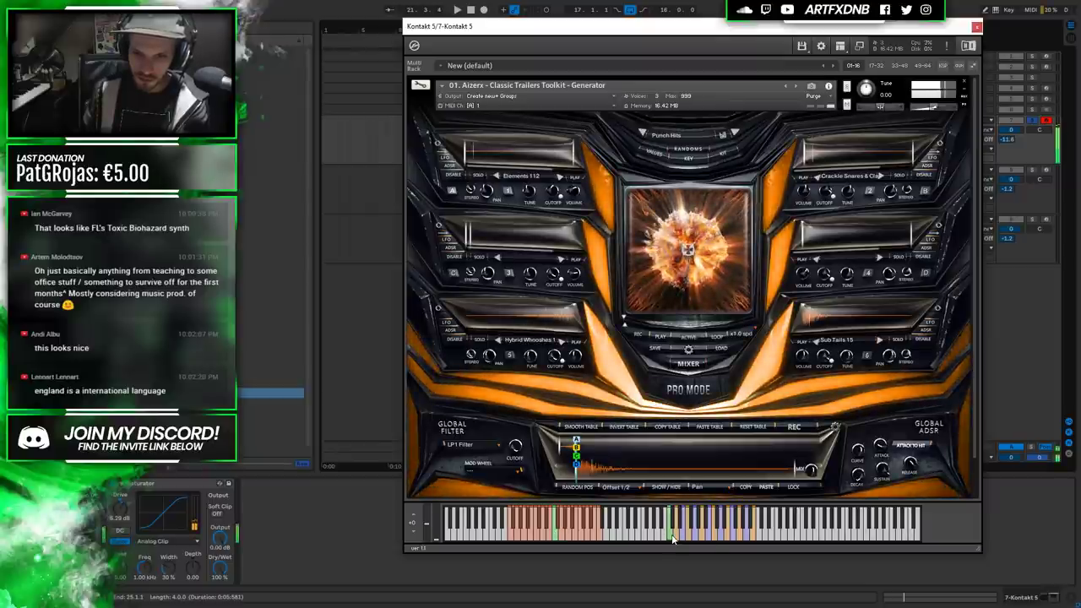
left_click(620, 488)
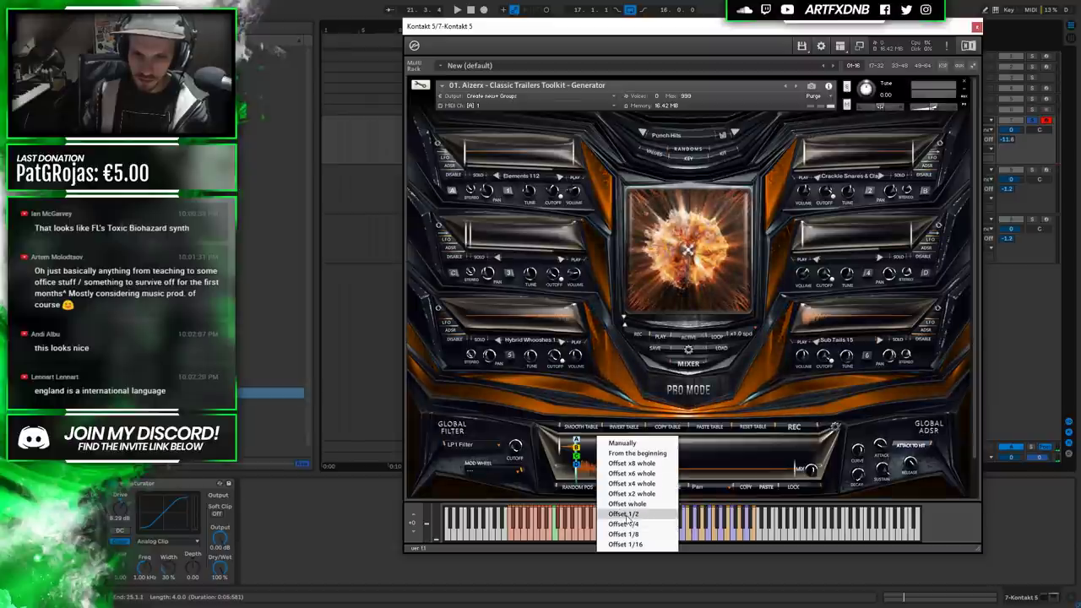
left_click(625, 513)
left_click(672, 539)
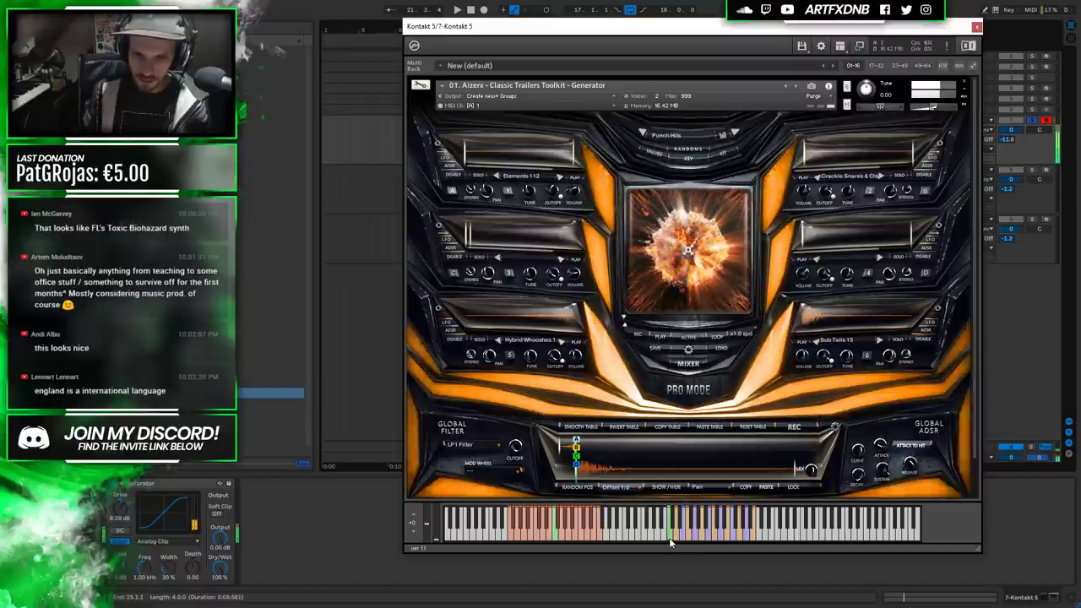
Return the hit position mode to Manually and review the other offset options without choosing one.
left_click(617, 487)
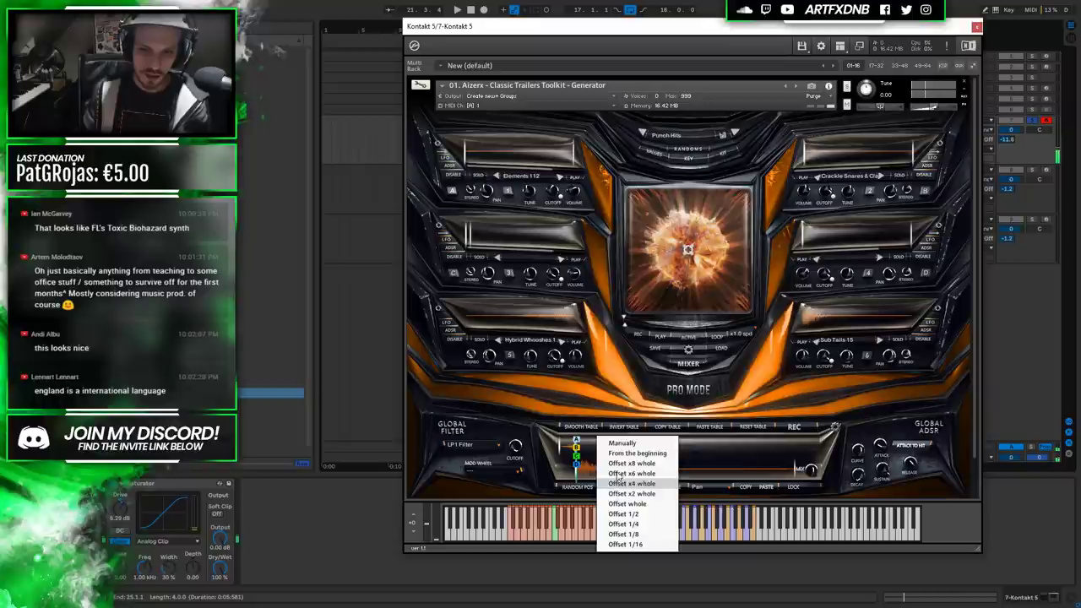
left_click(621, 445)
left_click(615, 488)
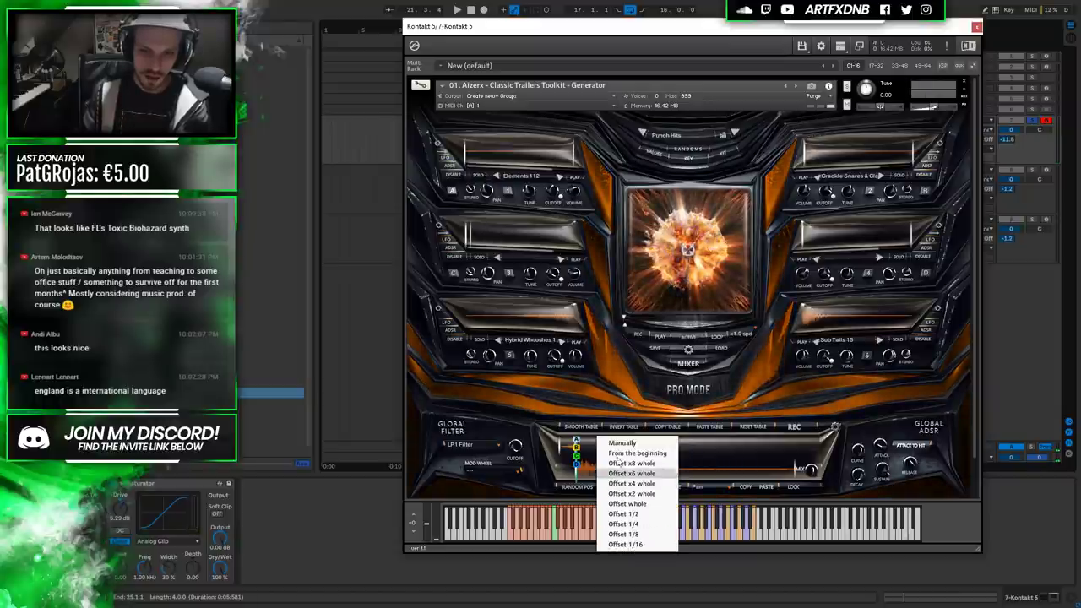
left_click(581, 483)
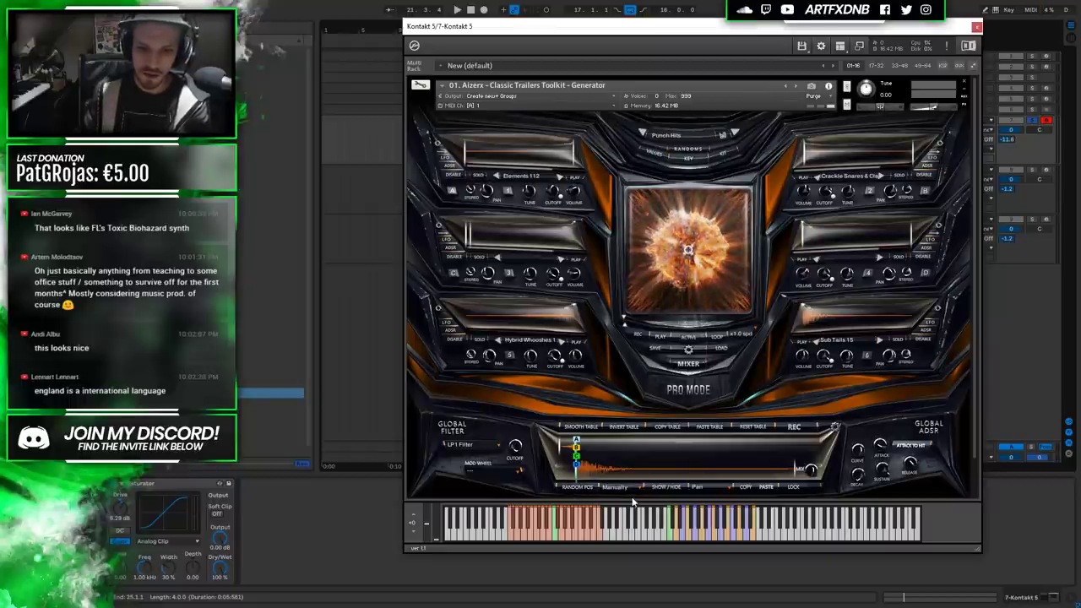
left_click(623, 489)
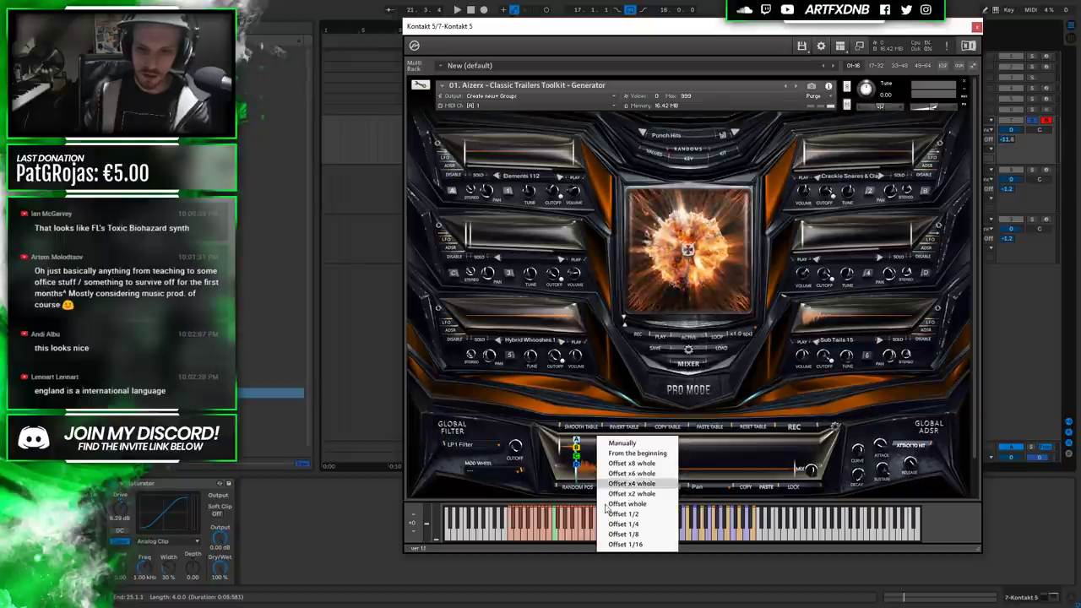
left_click(572, 498)
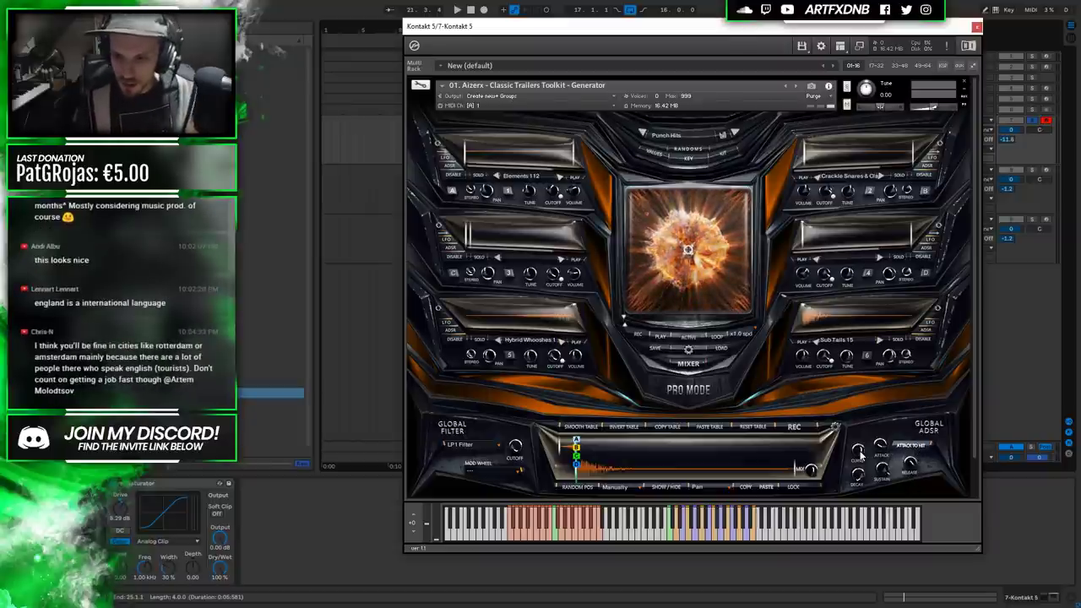
Adjust the attack time of the Global ADSR.
mouse_move(859, 456)
left_click_drag(878, 448, 882, 454)
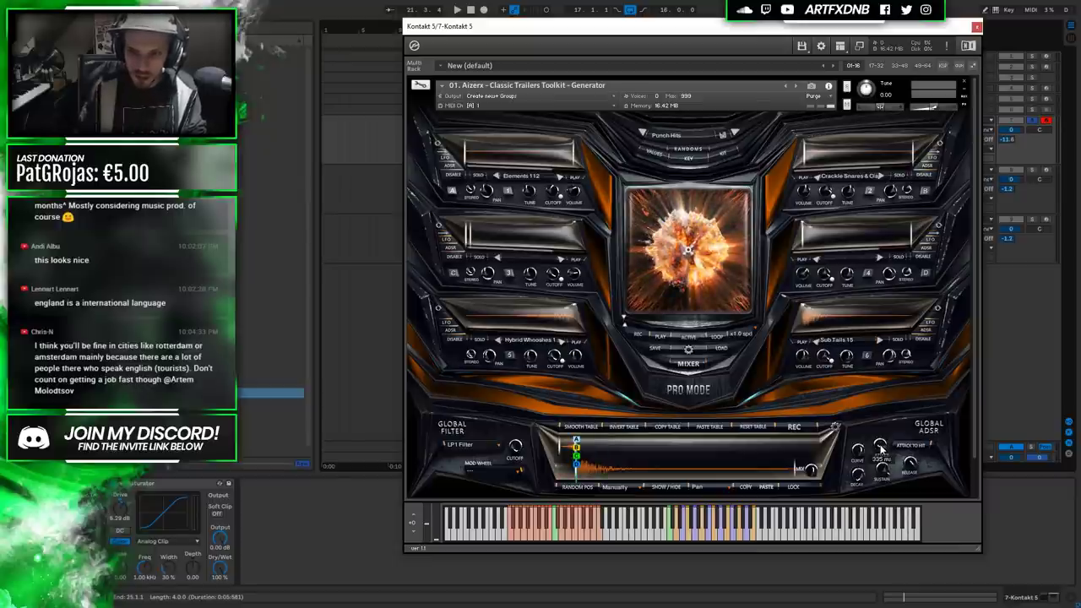
left_click_drag(881, 454, 882, 445)
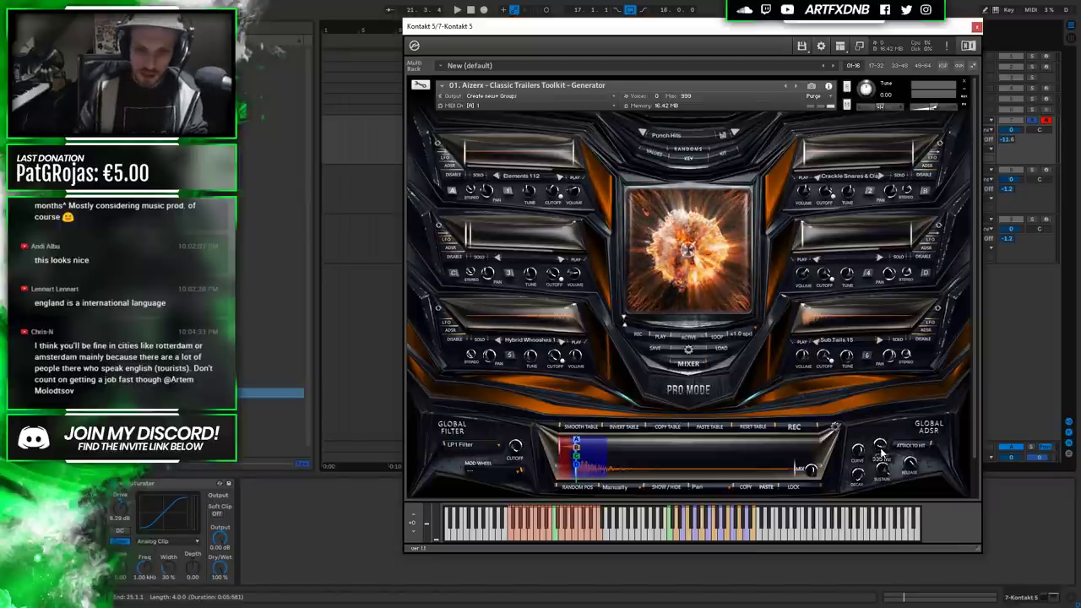
Measure the duration of the 7-Kontakt 5 clip's lead-in by selecting from its start at 20.4.1 to bar 21.
left_click(976, 27)
left_click_drag(515, 34, 515, 135)
mouse_move(499, 127)
left_mouse_down()
mouse_move(484, 126)
mouse_move(483, 114)
left_mouse_up()
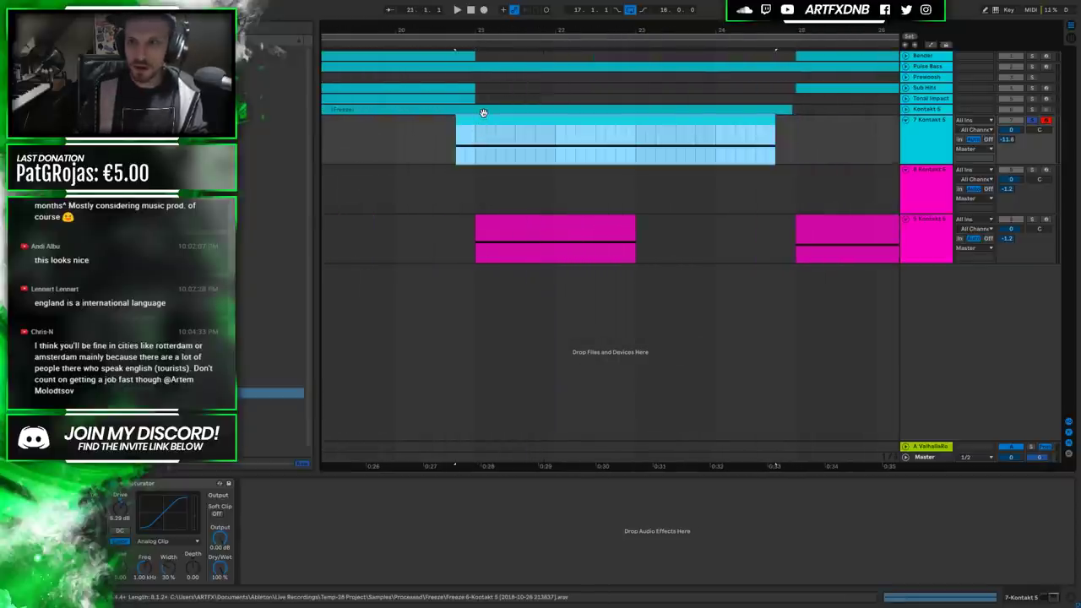
left_click(446, 152)
left_click(469, 159)
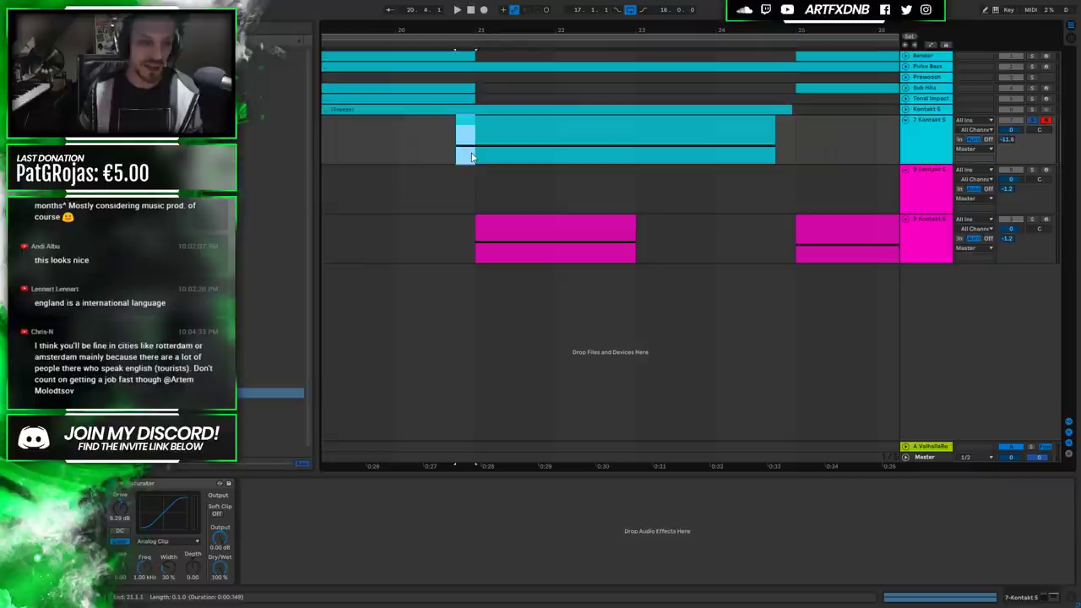
Reopen the Kontakt instrument on the 7-Kontakt 5 track and set the Global ADSR attack to 349 ms.
key("ctrl+alt+p")
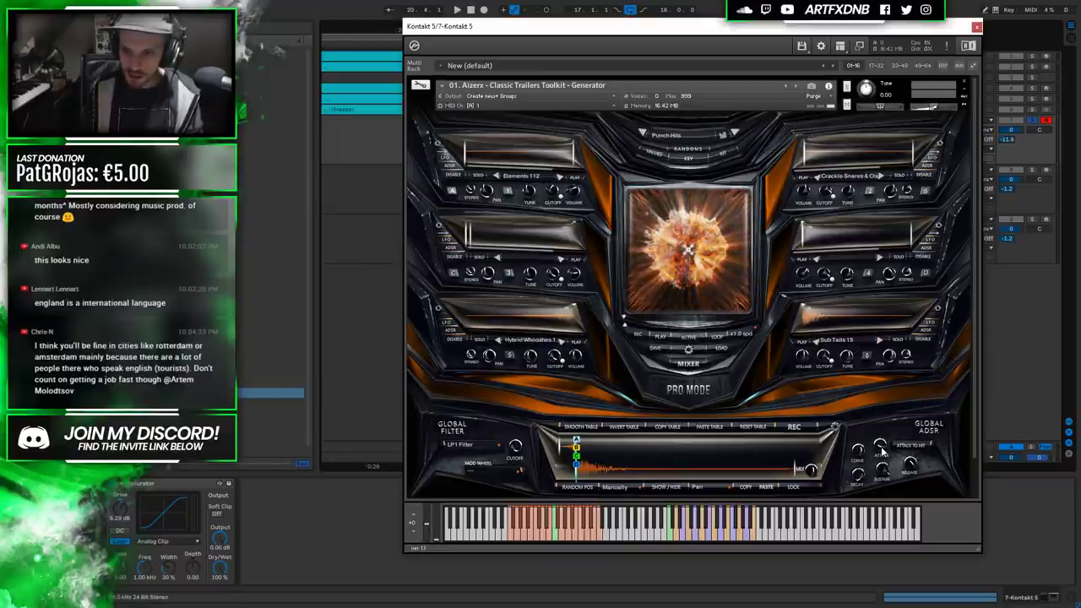
left_click_drag(500, 30, 541, 329)
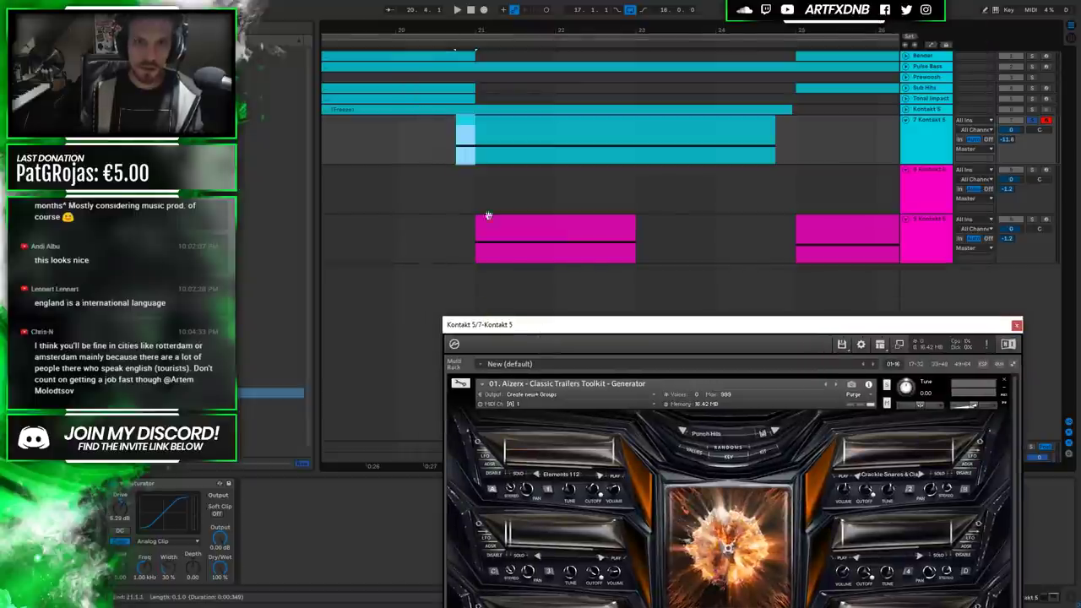
left_click_drag(632, 322, 618, 19)
left_click_drag(908, 449, 906, 449)
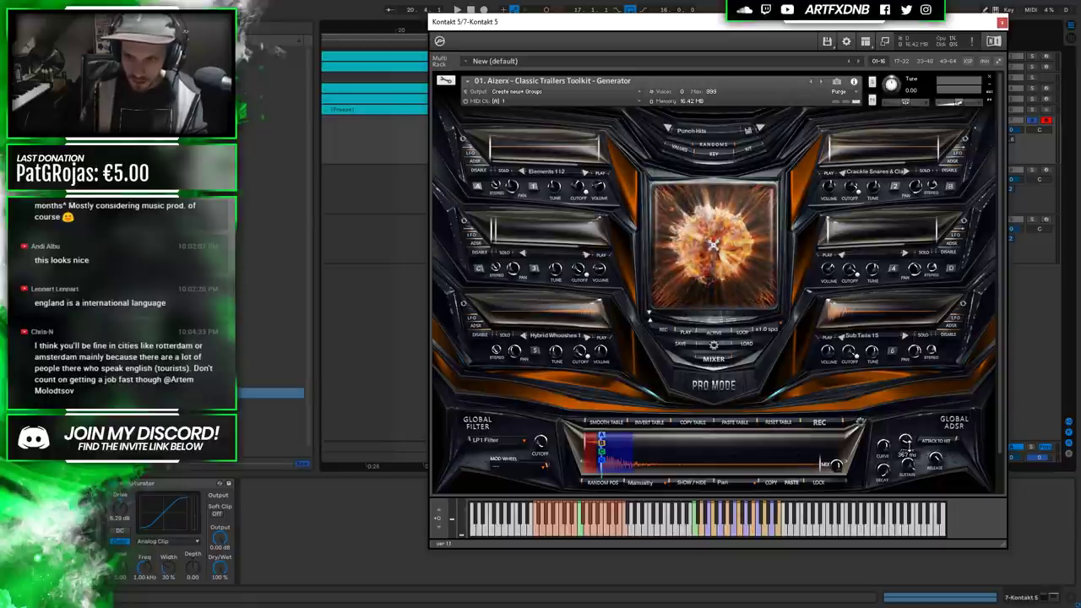
left_click_drag(910, 451, 908, 449)
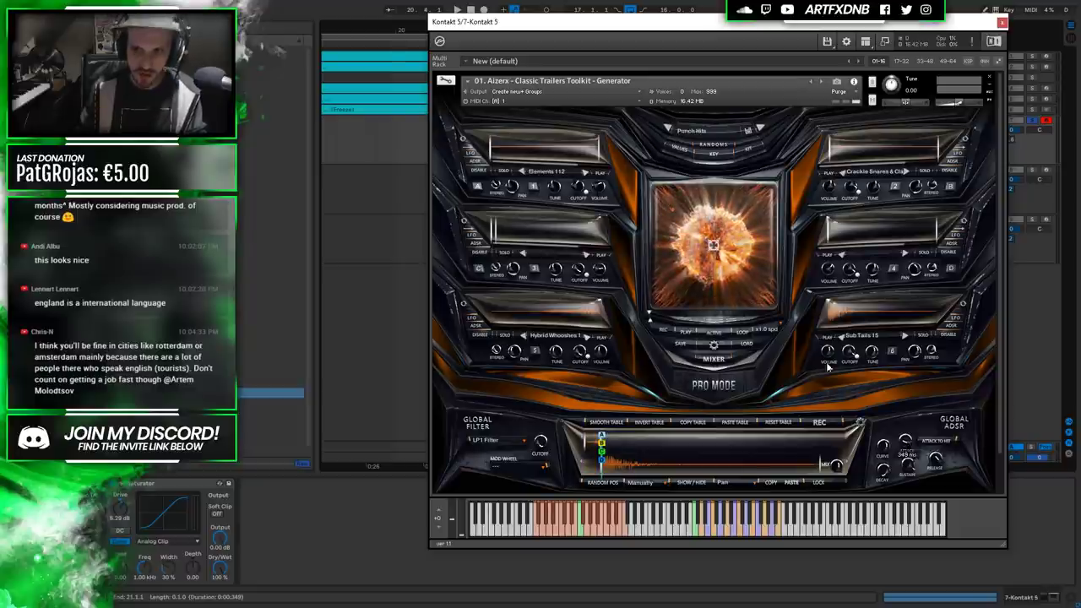
Audition the 7-Kontakt 5 track from 20.4.1, keeping the instrument window clear of the track.
left_click_drag(519, 22, 400, 212)
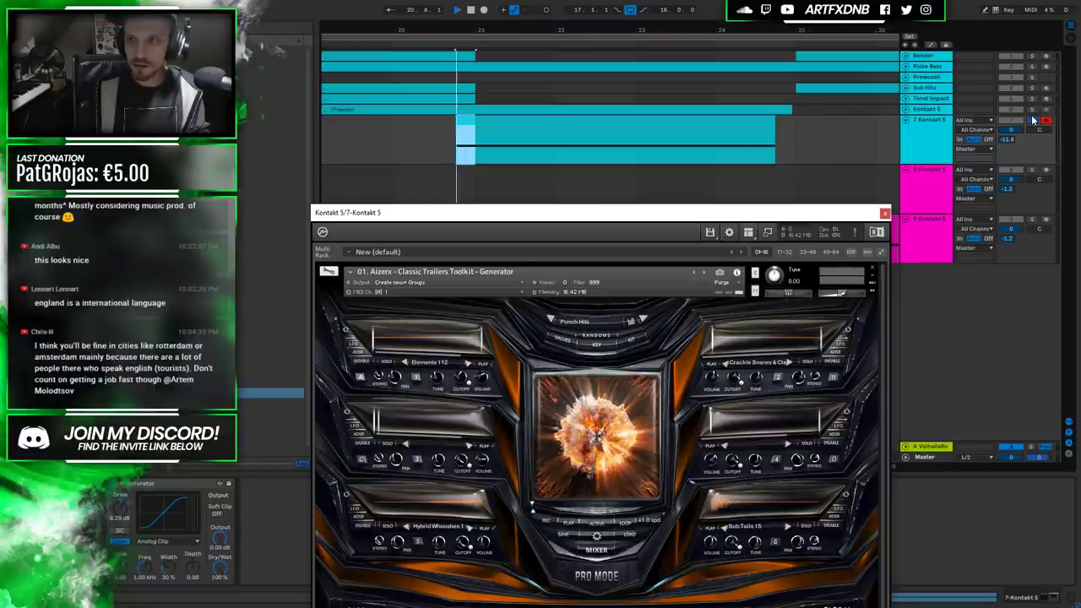
key("space")
left_click(507, 189)
key("space")
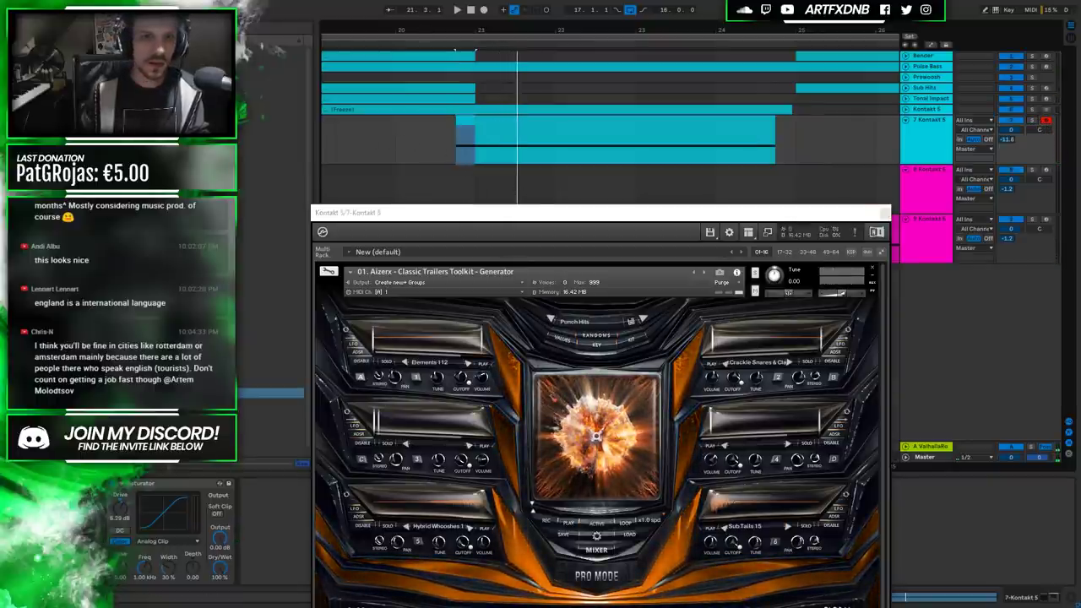
Play the full arrangement from around bar 17 to hear the Kontakt hit in context.
key("minus")
key("minus")
key("minus")
key("plus")
left_click(388, 137)
key("space")
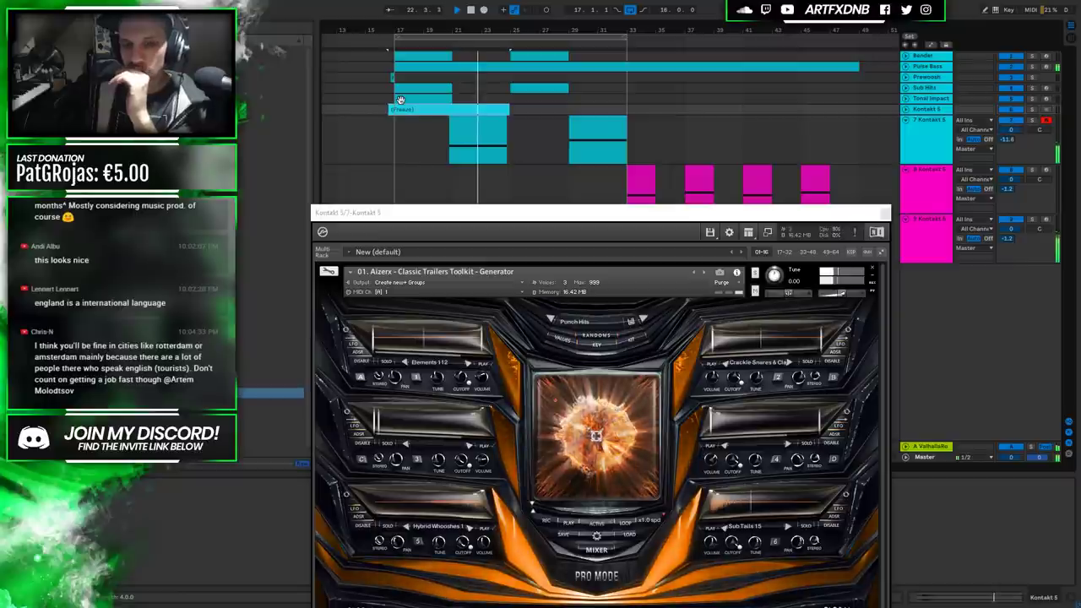
Freeze and flatten the 7-Kontakt 5 track to audio.
left_click_drag(522, 210, 467, 280)
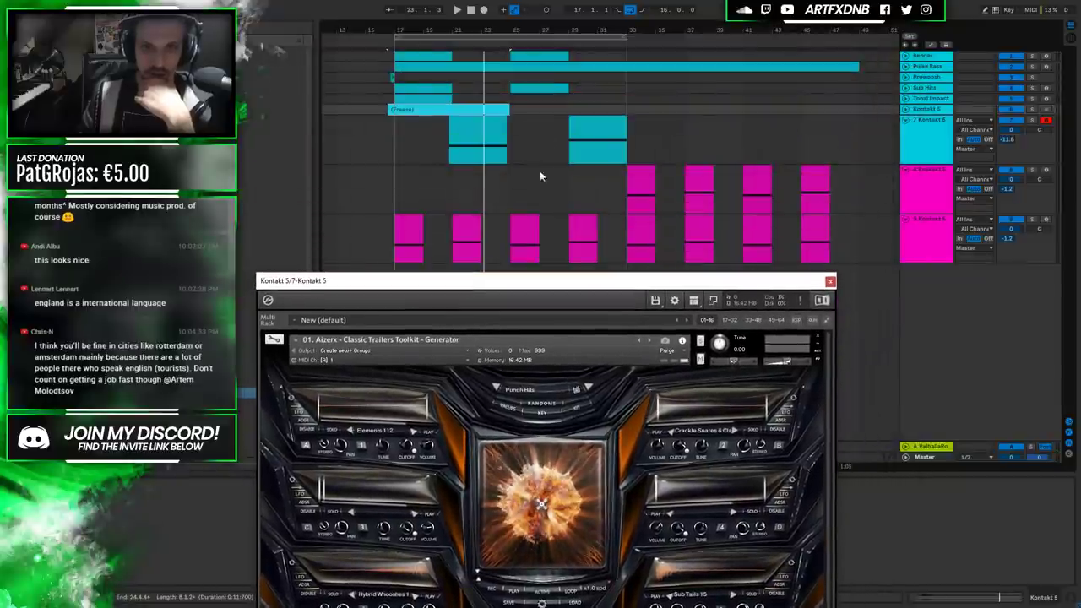
left_click(915, 132)
right_click(926, 132)
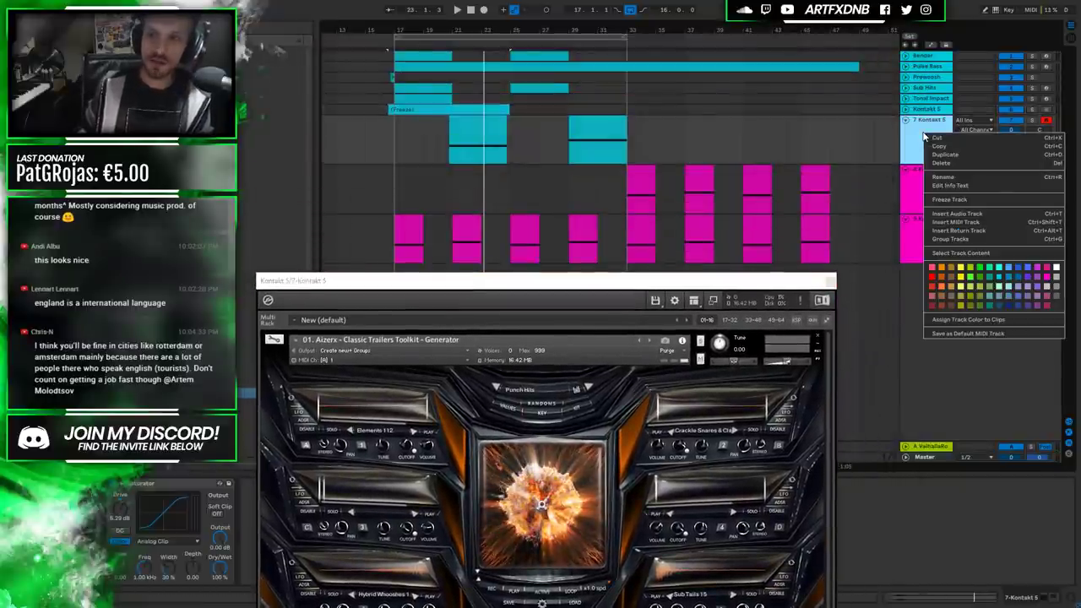
left_click(954, 200)
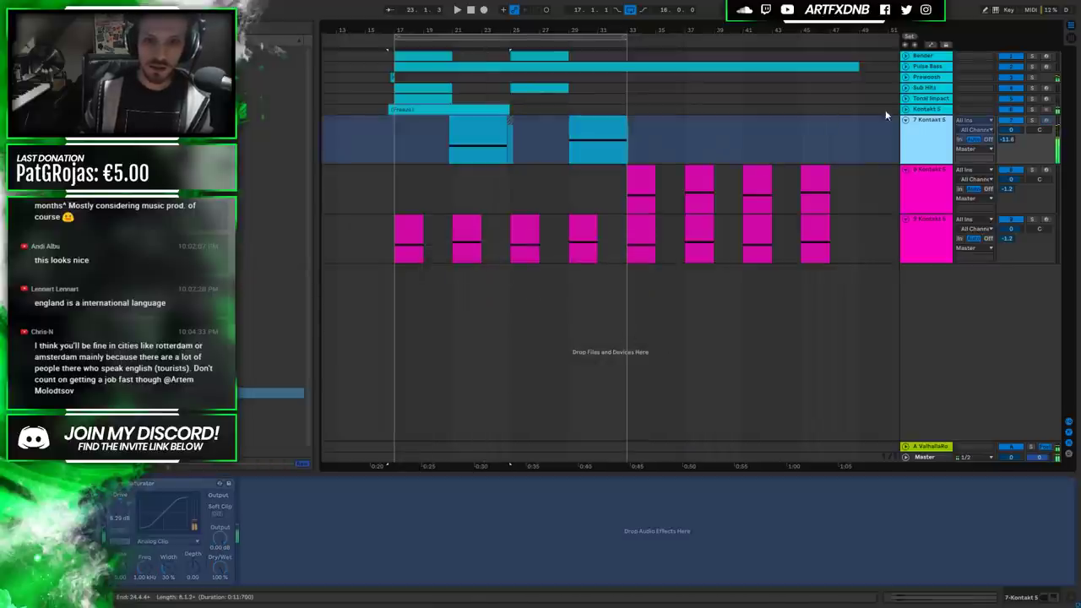
right_click(927, 125)
left_click(957, 200)
Examine where the flattened clip's waveform peaks relative to bar 21, and undo the freeze and flatten.
left_click_drag(451, 30, 451, 101)
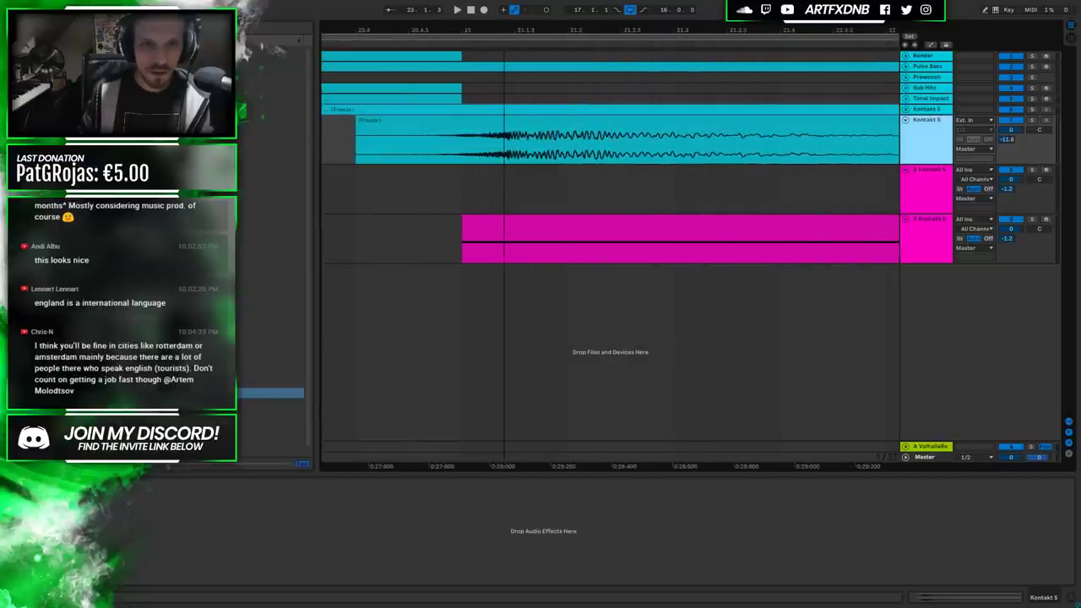
key("minus")
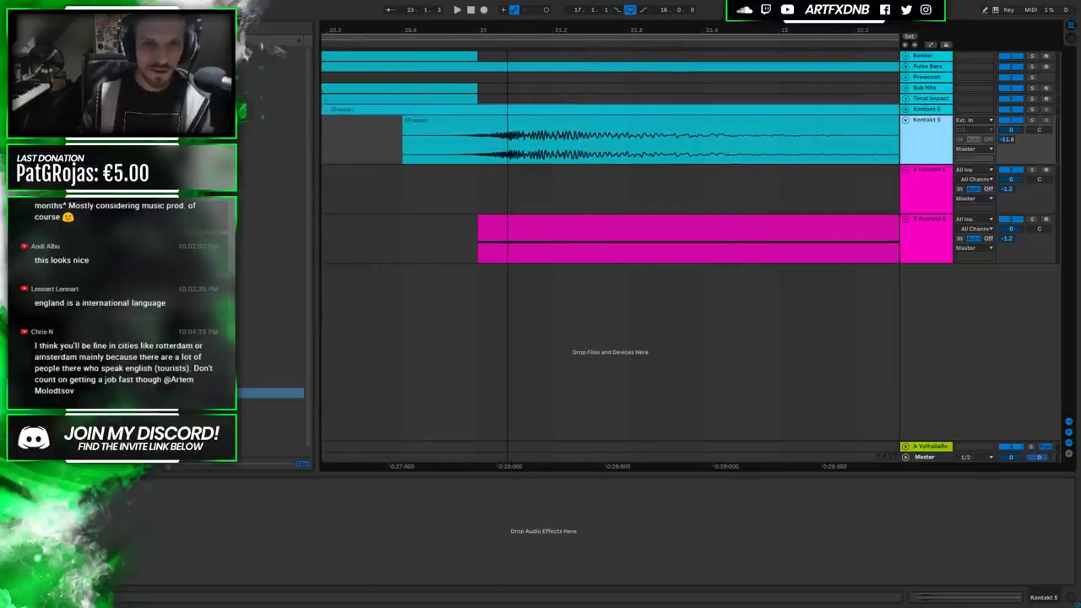
left_click(562, 128)
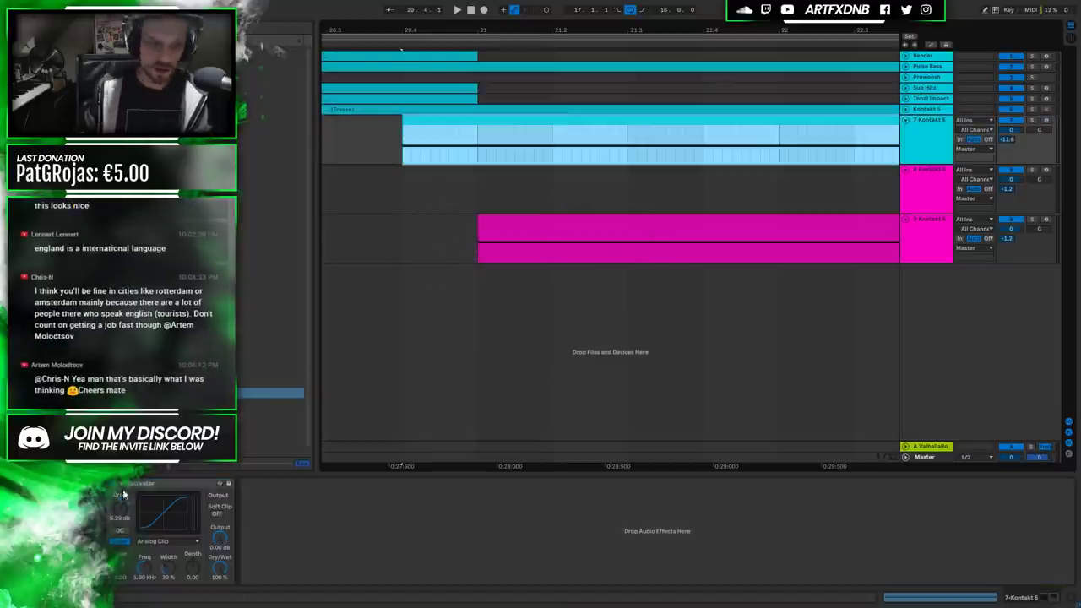
Audition the soloed 7-Kontakt 5 track with the Hybrid Whooshes layer disabled, and re-enable that layer.
key("ctrl+alt+p")
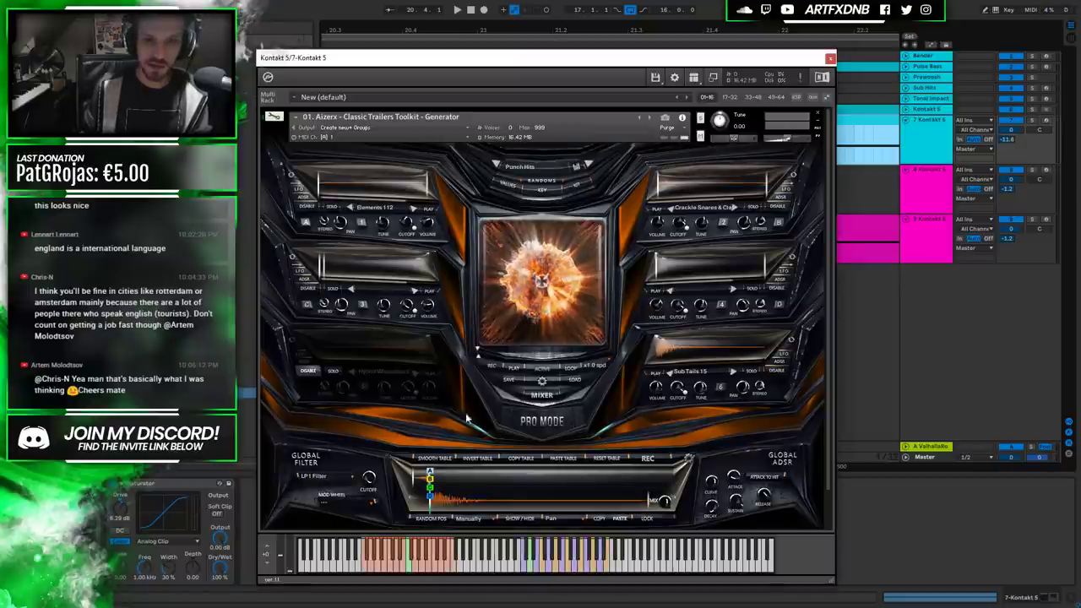
left_click_drag(523, 57, 547, 237)
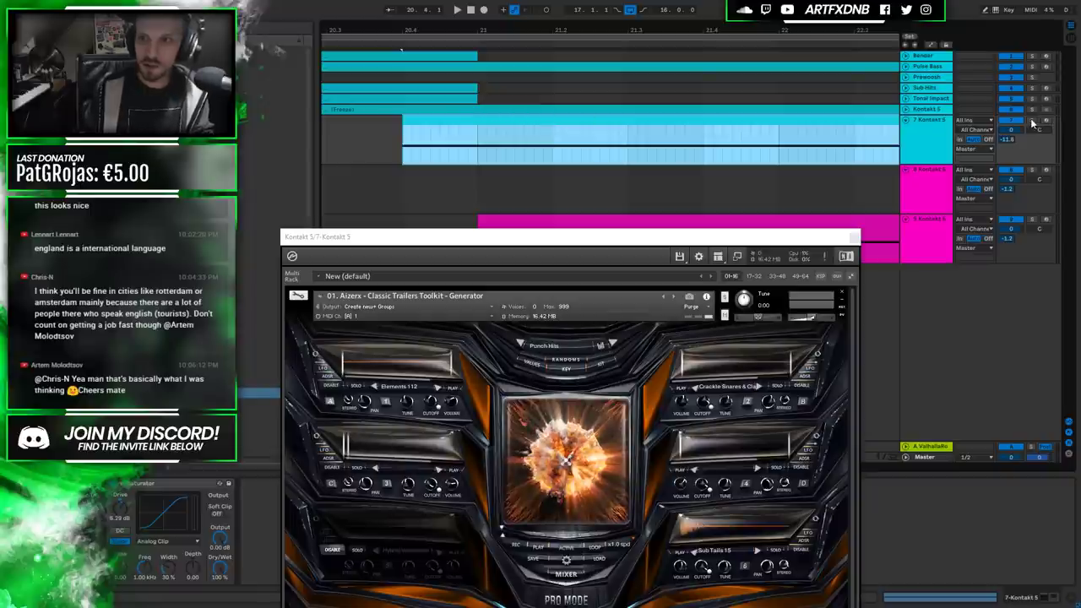
left_click(473, 145)
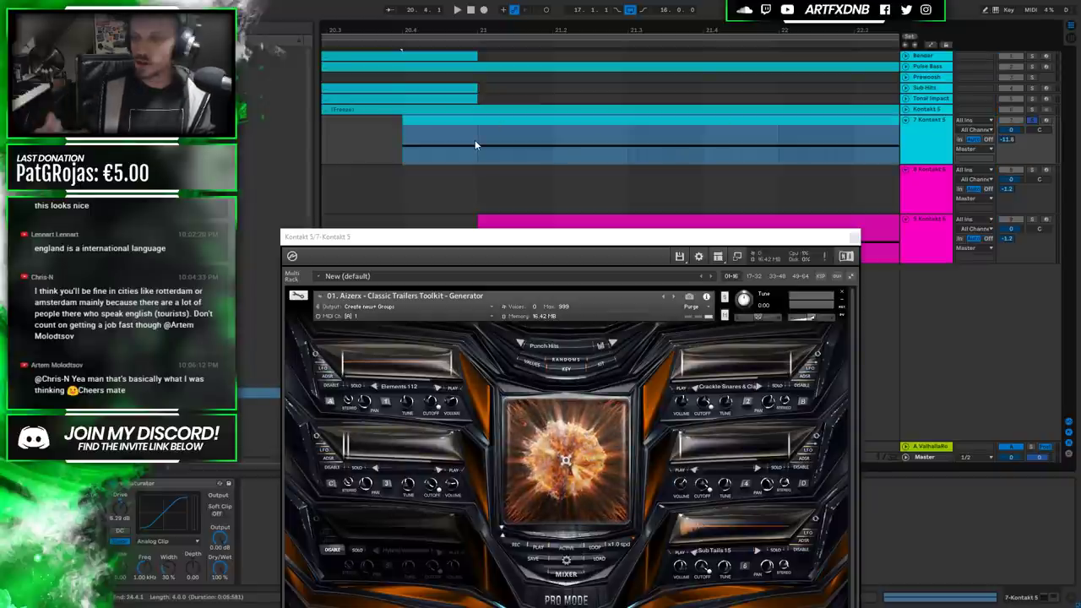
key("space")
key("space")
left_click(457, 118)
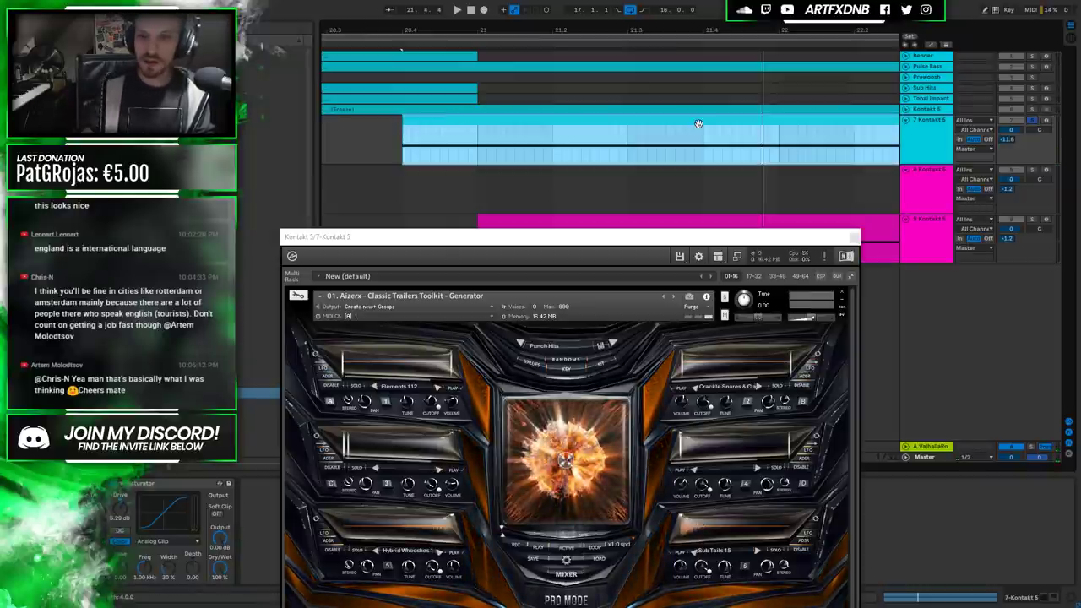
Check the Global ADSR settings and play the soloed 7-Kontakt 5 clip with the Hybrid Whooshes layer active.
left_click_drag(426, 240, 466, 48)
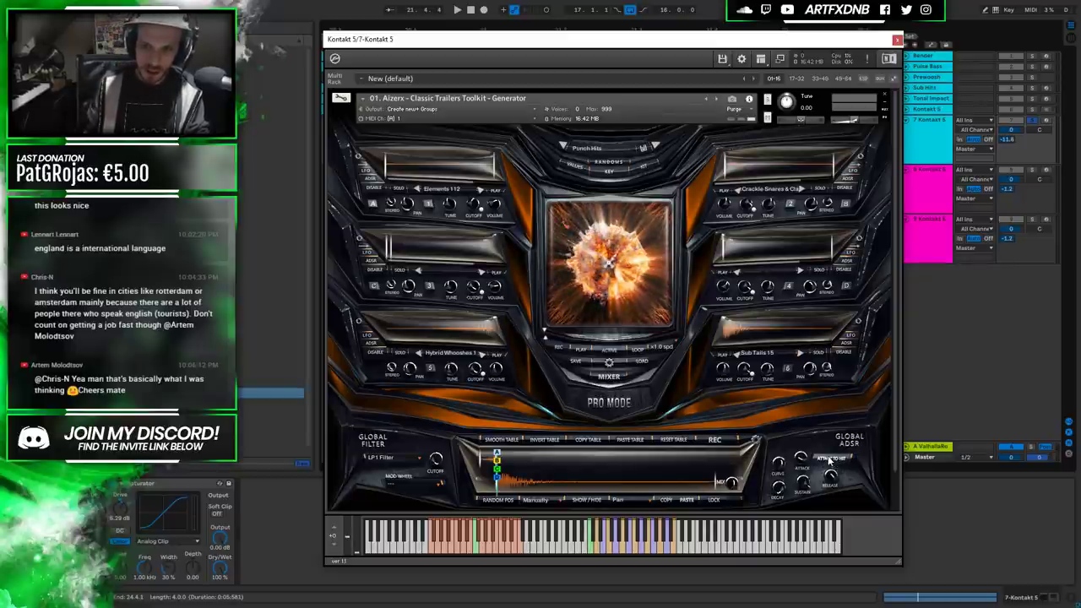
left_click_drag(711, 39, 603, 440)
key("space")
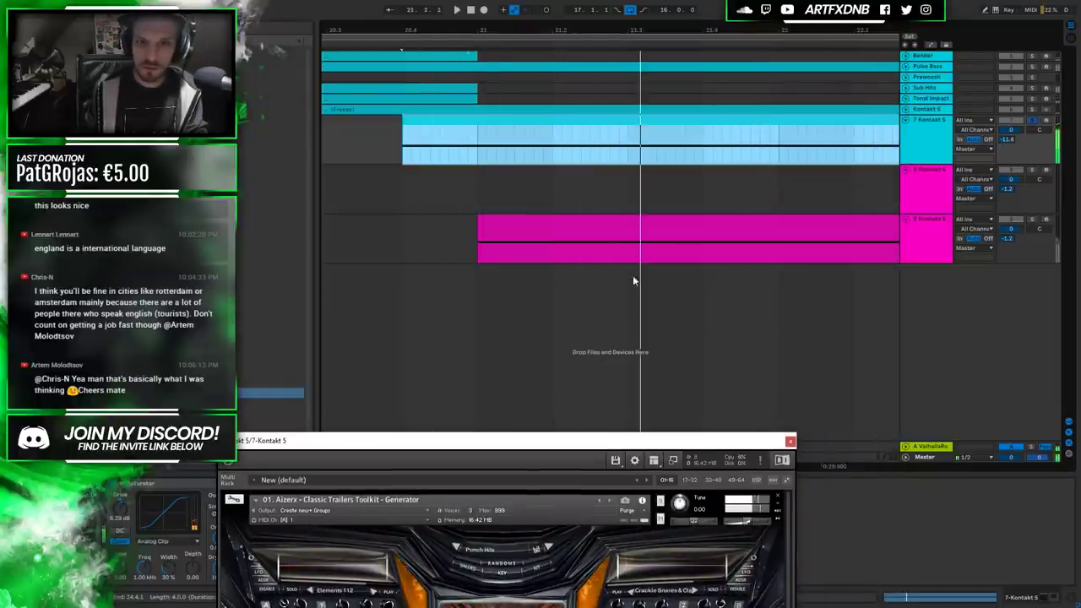
Try freezing and flattening the 7-Kontakt 5 track to audio.
right_click(938, 135)
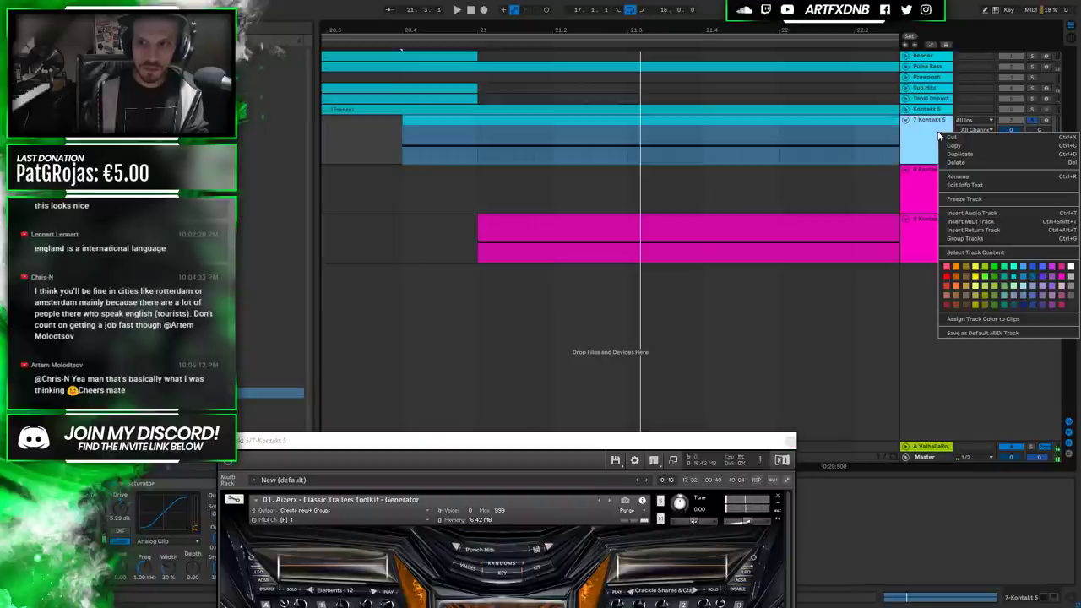
left_click(963, 198)
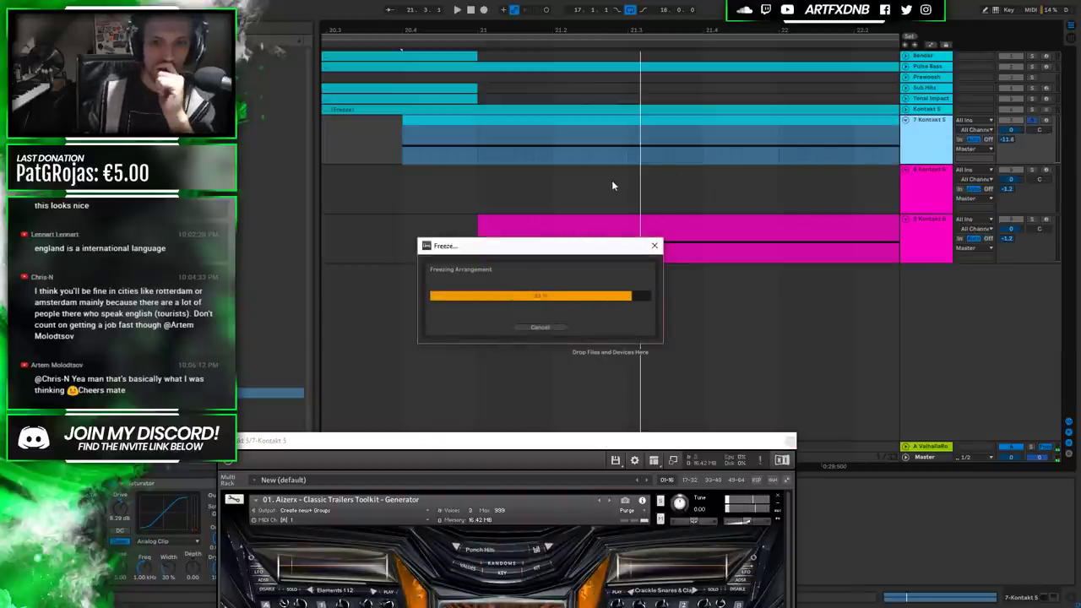
right_click(805, 132)
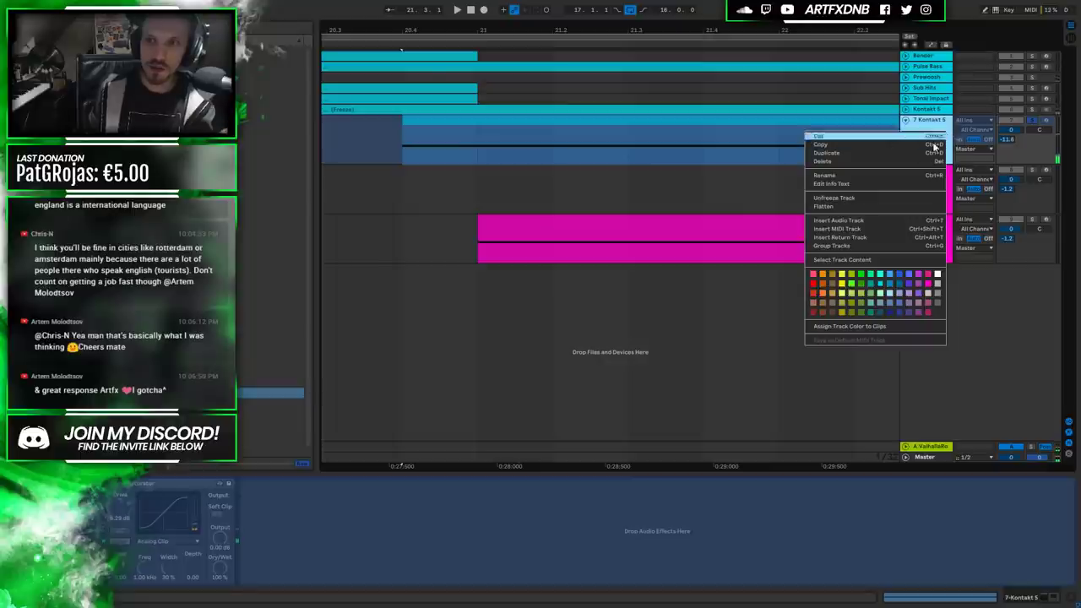
left_click(830, 206)
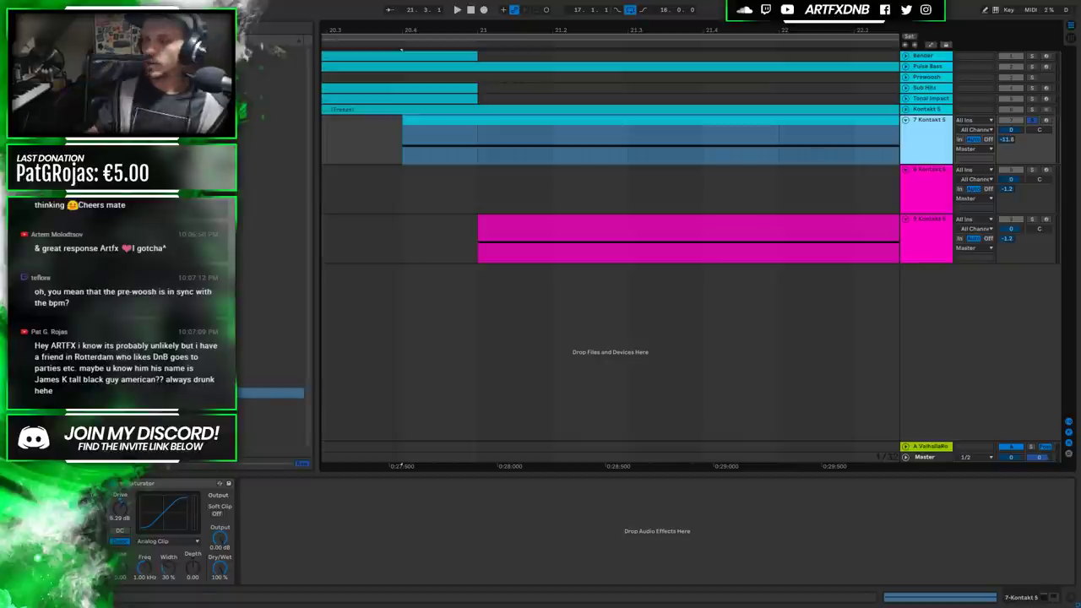
Mark the lead-in of the 7-Kontakt 5 clip from its start to bar 21 to check the whoosh's length.
left_click(414, 158)
left_click_drag(402, 154, 473, 156)
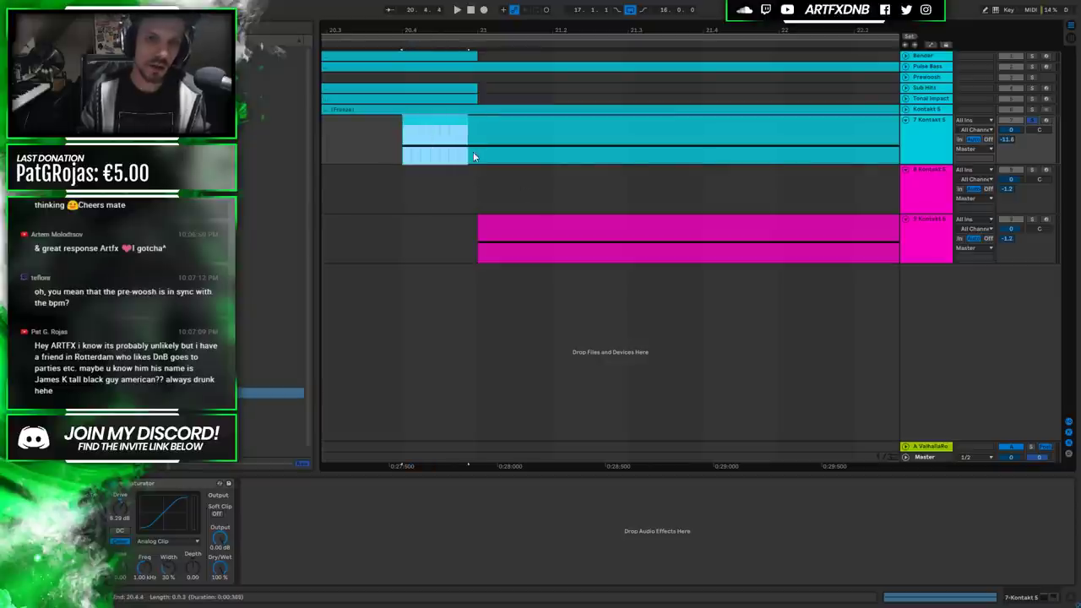
left_click_drag(402, 158, 482, 158)
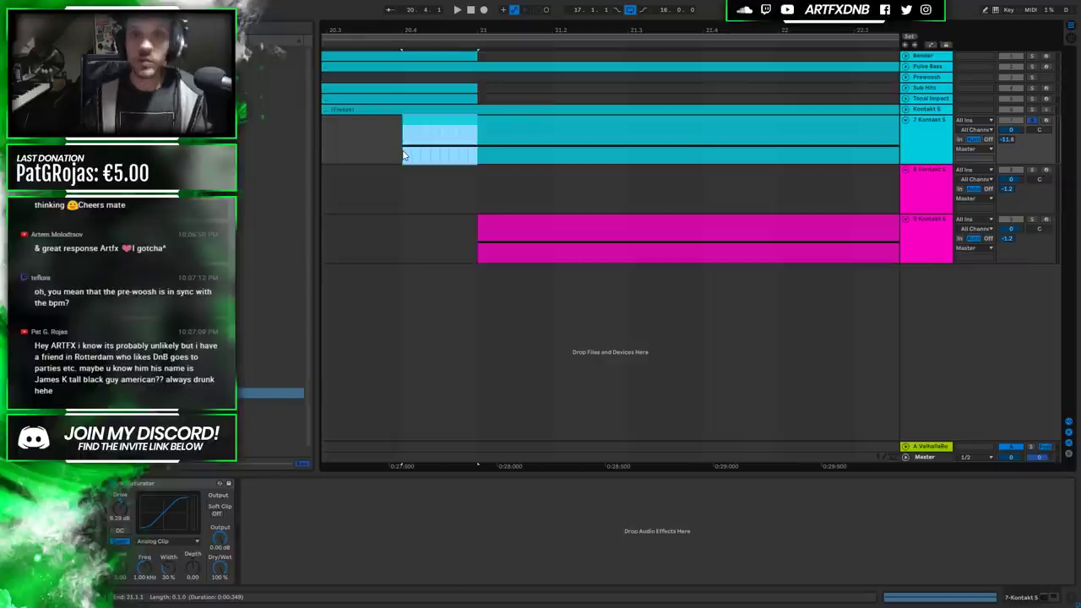
left_click(479, 153)
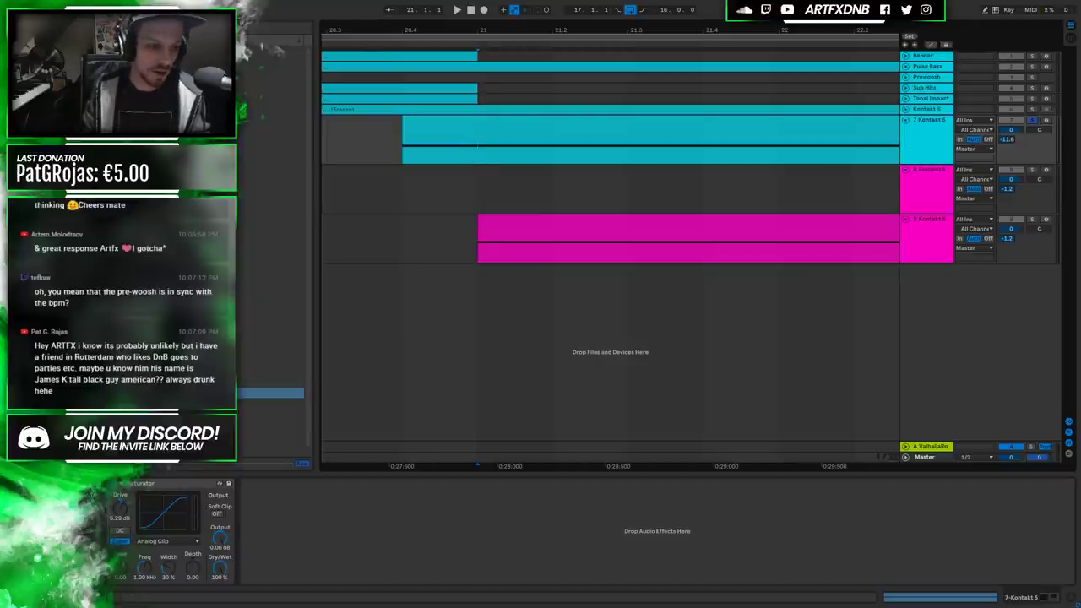
Try different Global ADSR attack times in the 7-Kontakt 5 instrument, set the attack to 0 ms, and audition the hit.
key("ctrl+alt+p")
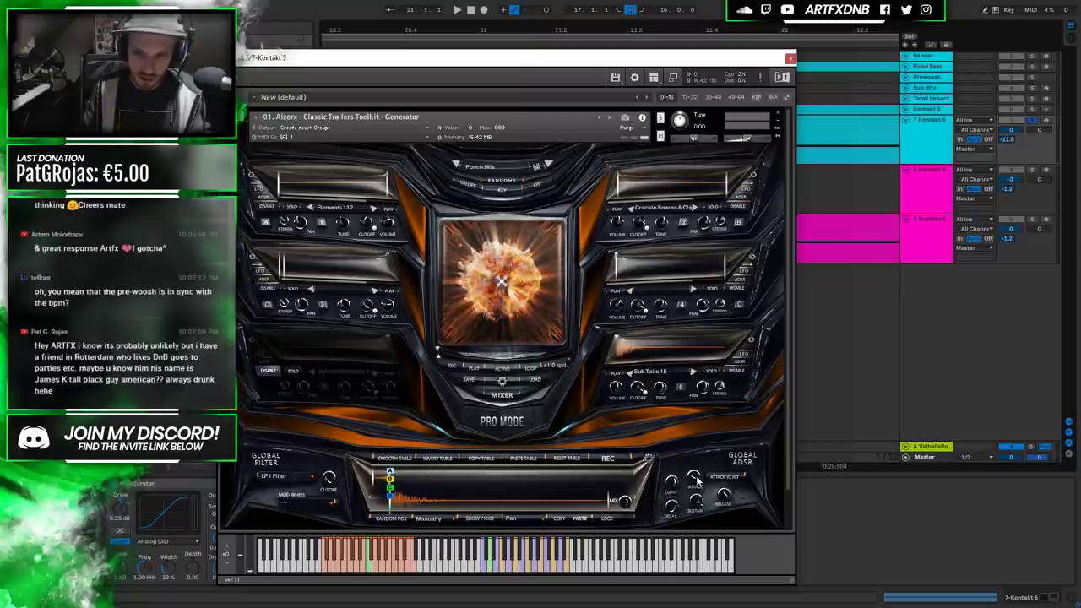
left_click_drag(695, 481, 692, 488)
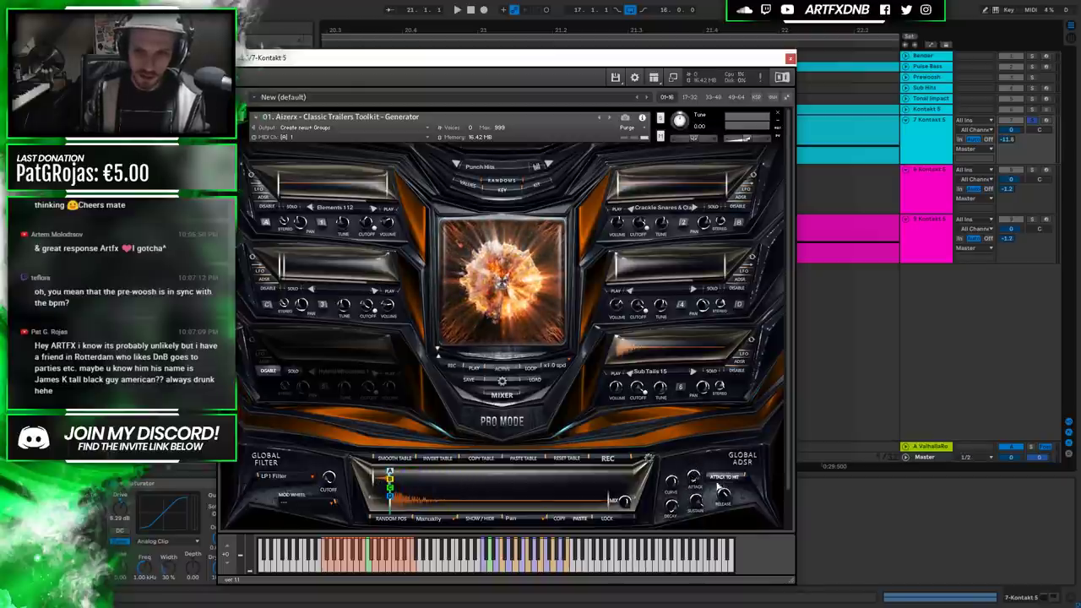
left_click_drag(693, 477, 692, 463)
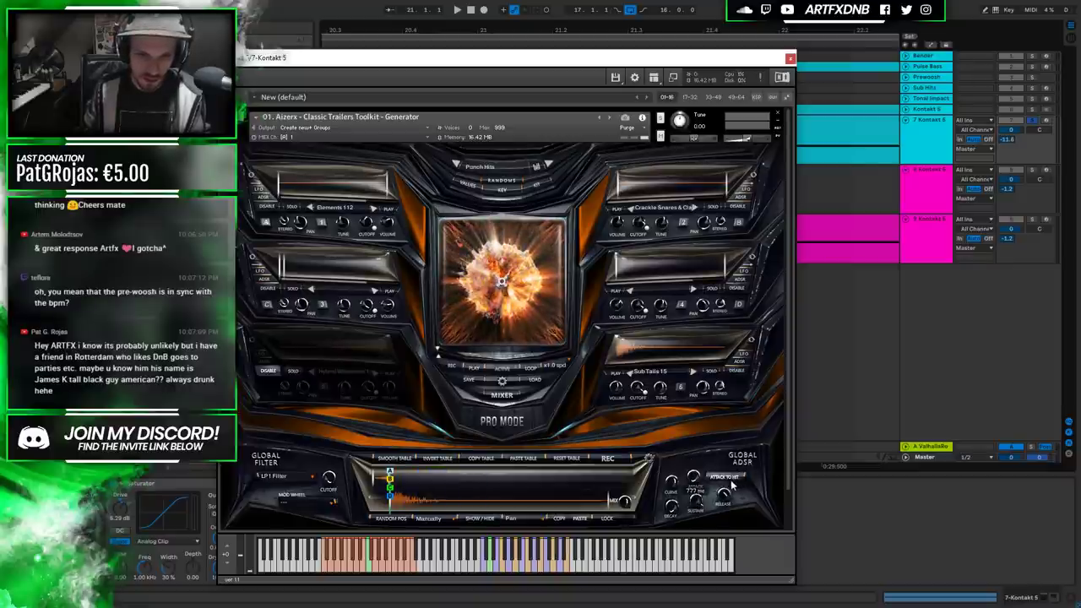
mouse_move(695, 481)
left_mouse_down()
mouse_move(695, 471)
mouse_move(700, 481)
left_mouse_up()
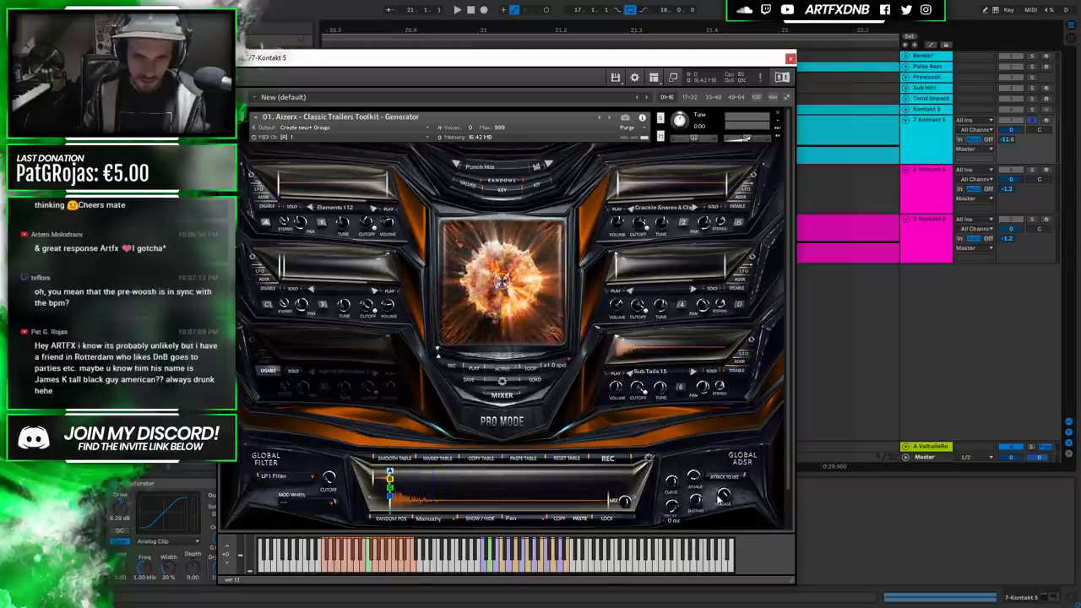
left_click_drag(695, 480, 699, 458)
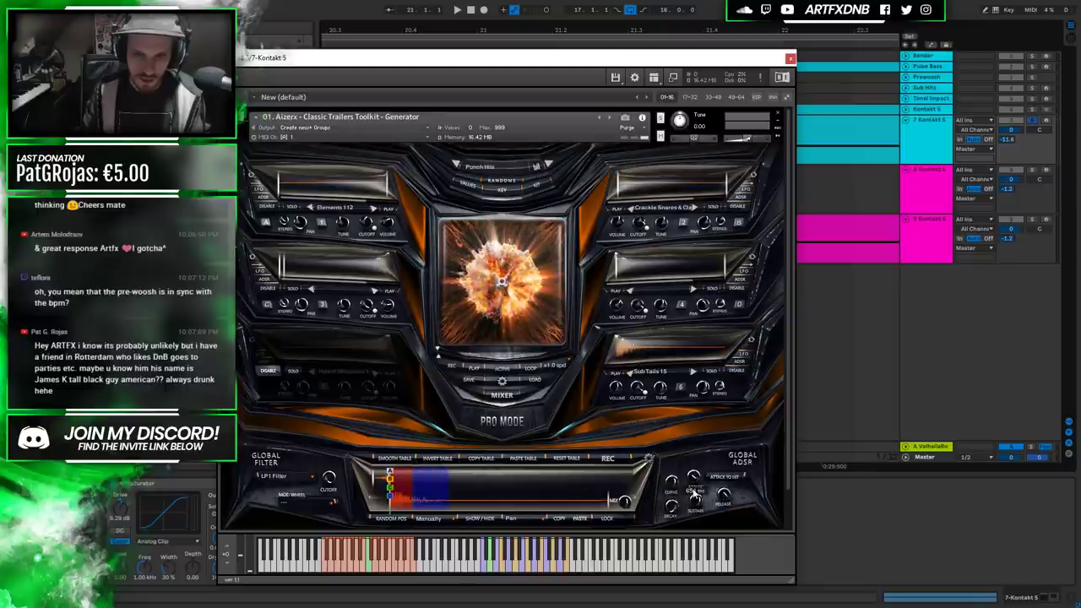
left_click_drag(694, 490, 690, 499)
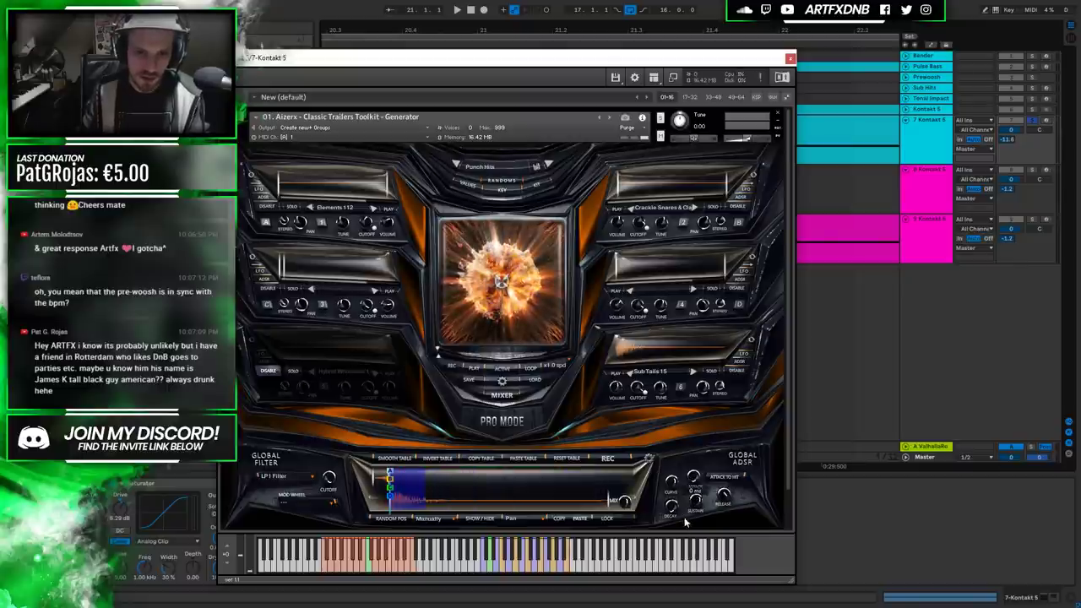
key("space")
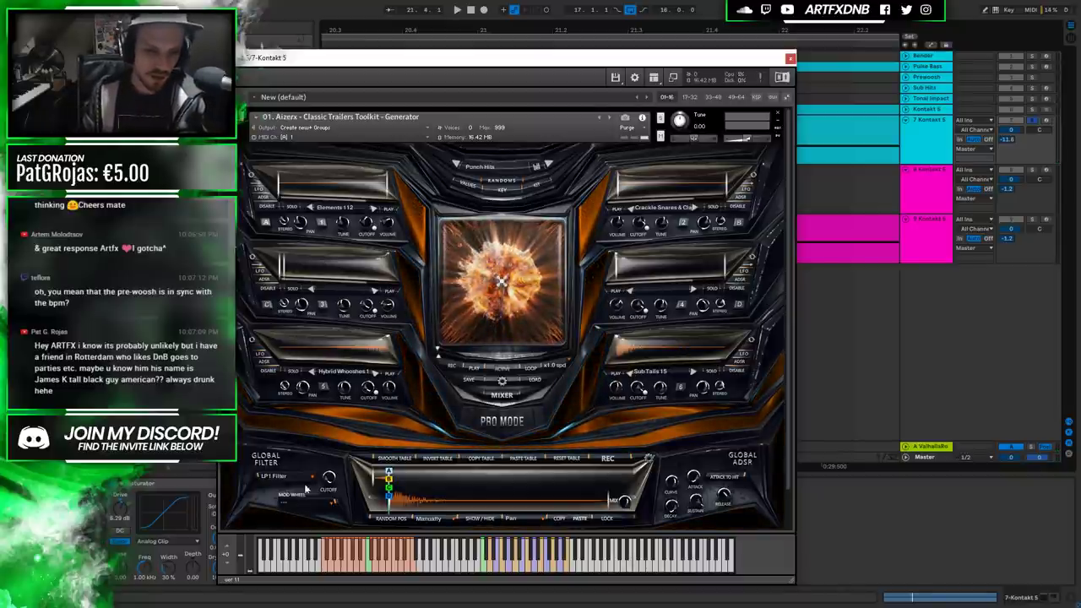
left_click(790, 59)
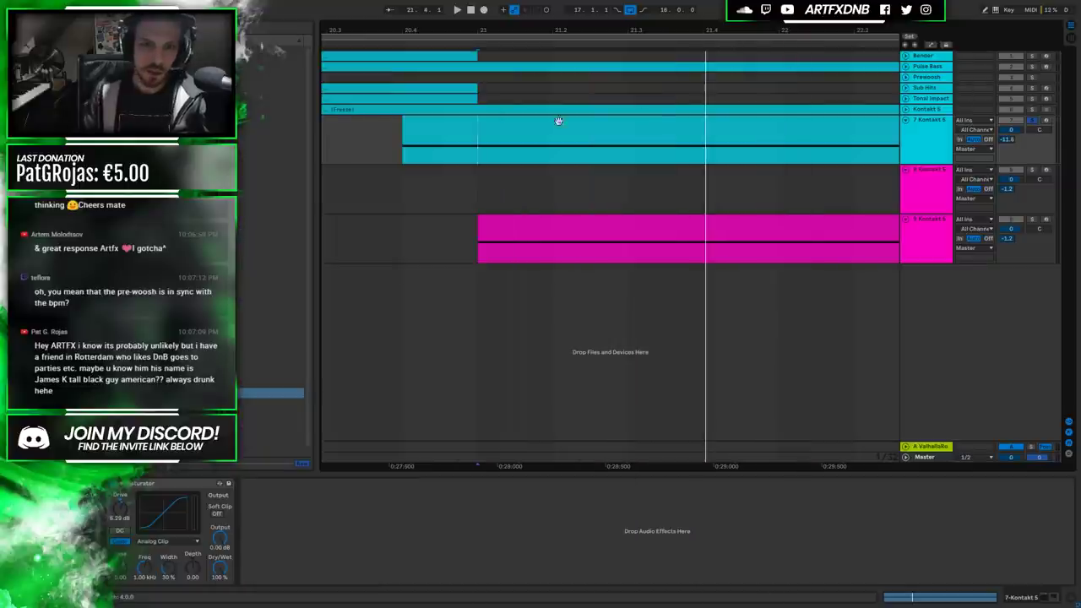
Move the first 7-Kontakt 5 clip earlier to start at 20.3.3, auditioning it with the other tracks unmuted by the solo.
left_click(586, 118)
scroll(586, 118, "down", 3, "ctrl")
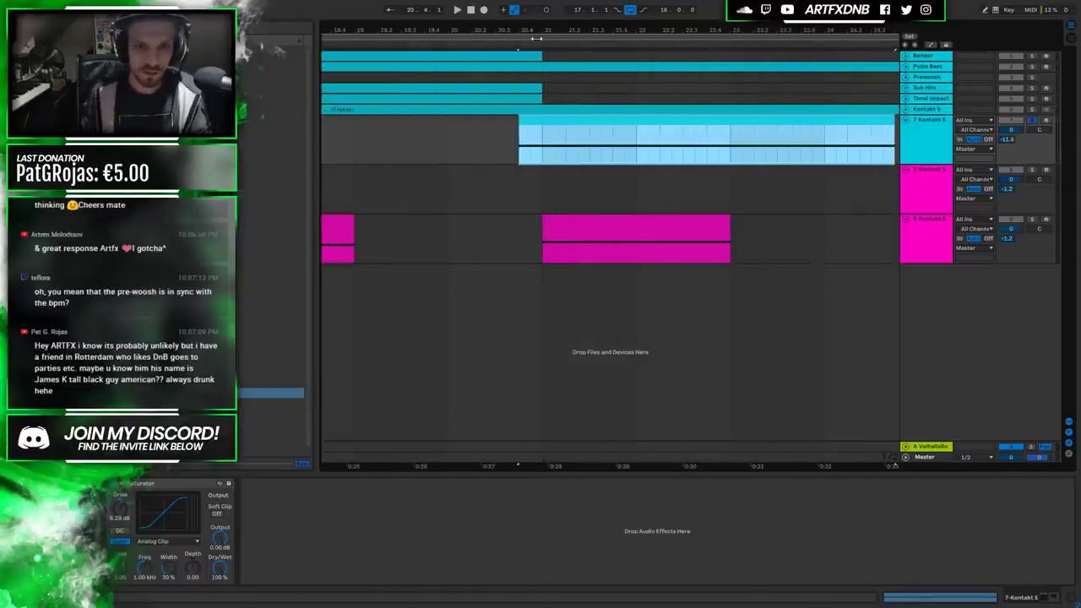
left_click(541, 123)
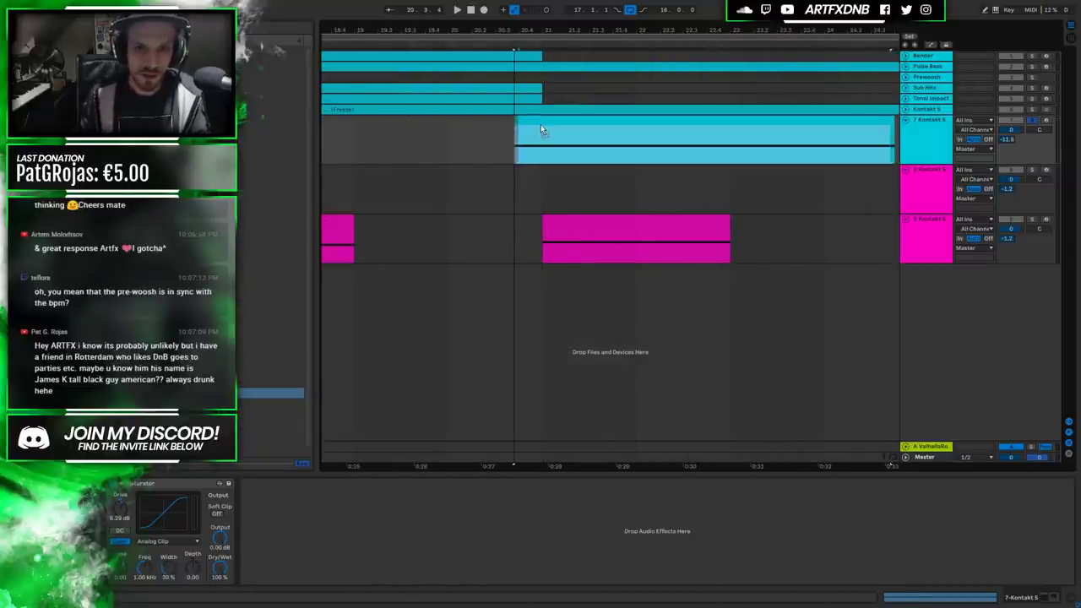
left_click(495, 135)
key("space")
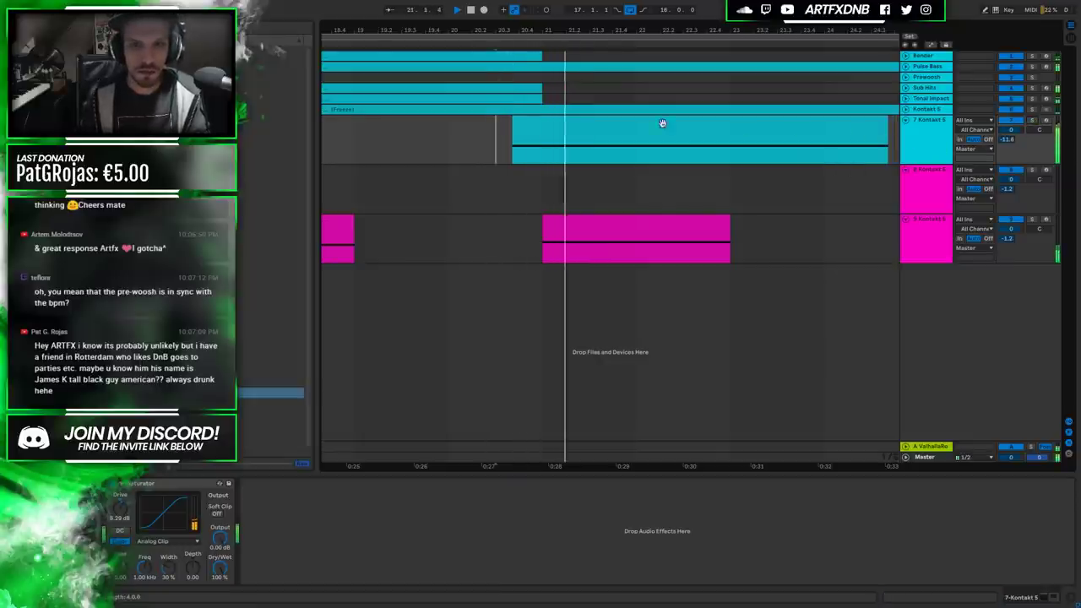
left_click(546, 126)
key("space")
left_click(513, 137)
left_click(547, 135)
Play the arrangement from bar 17 through the repositioned 7-Kontakt 5 clip.
left_click_drag(370, 28, 369, 17)
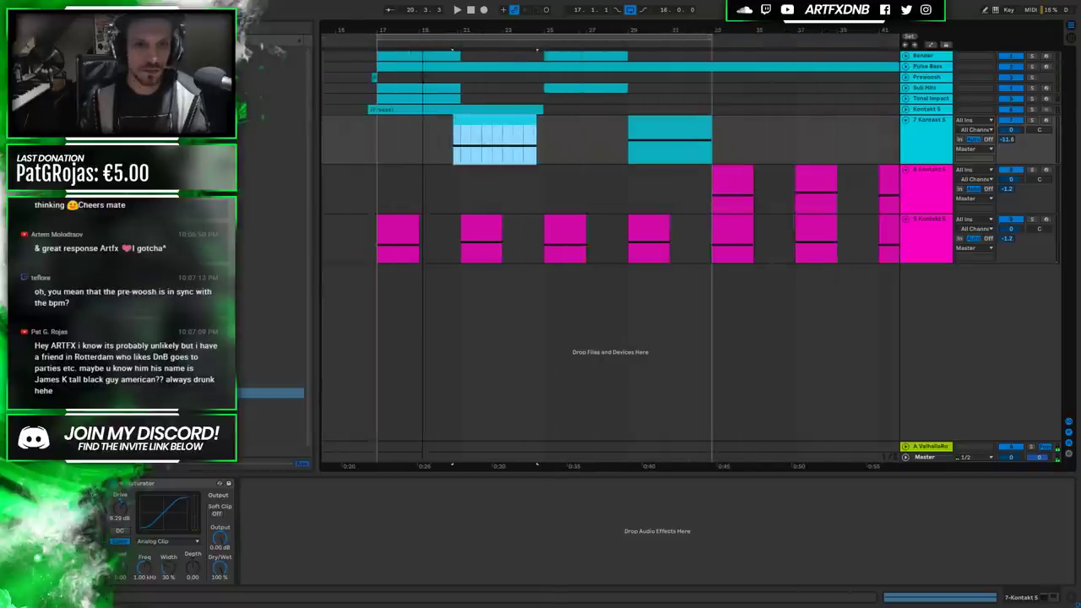
left_click(378, 145)
key("space")
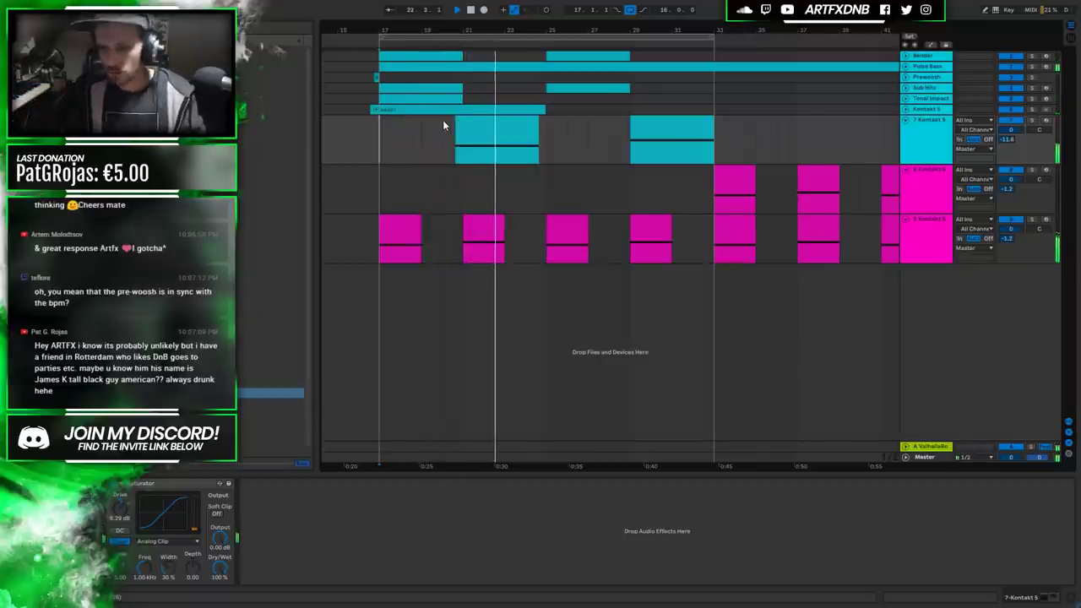
Stop playback and preview the Hybrid Whooshes layer in the 7-Kontakt 5 instrument.
left_click(990, 149)
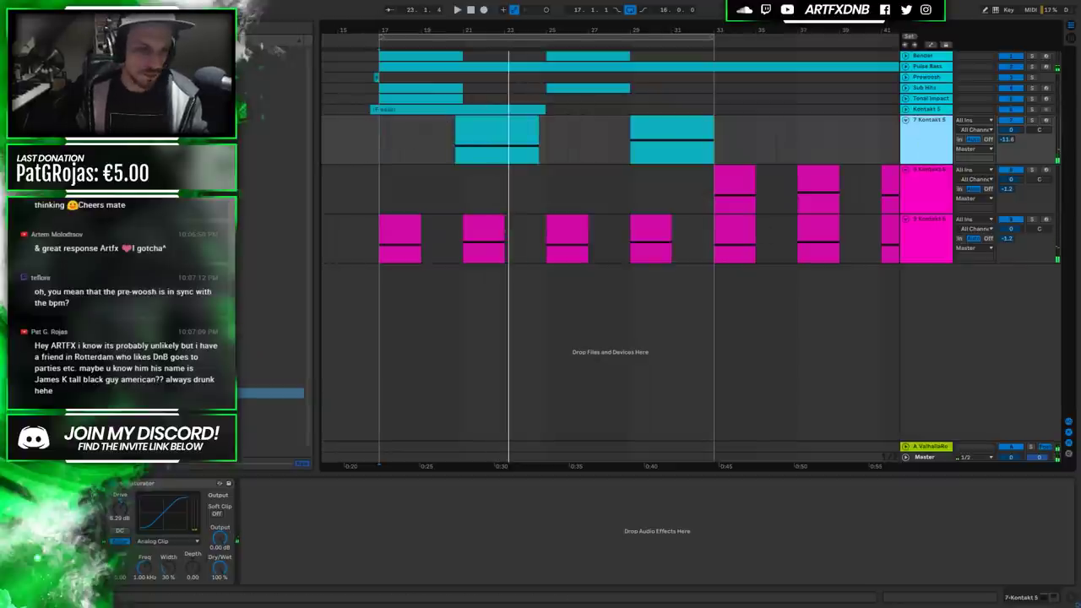
key("ctrl+alt+p")
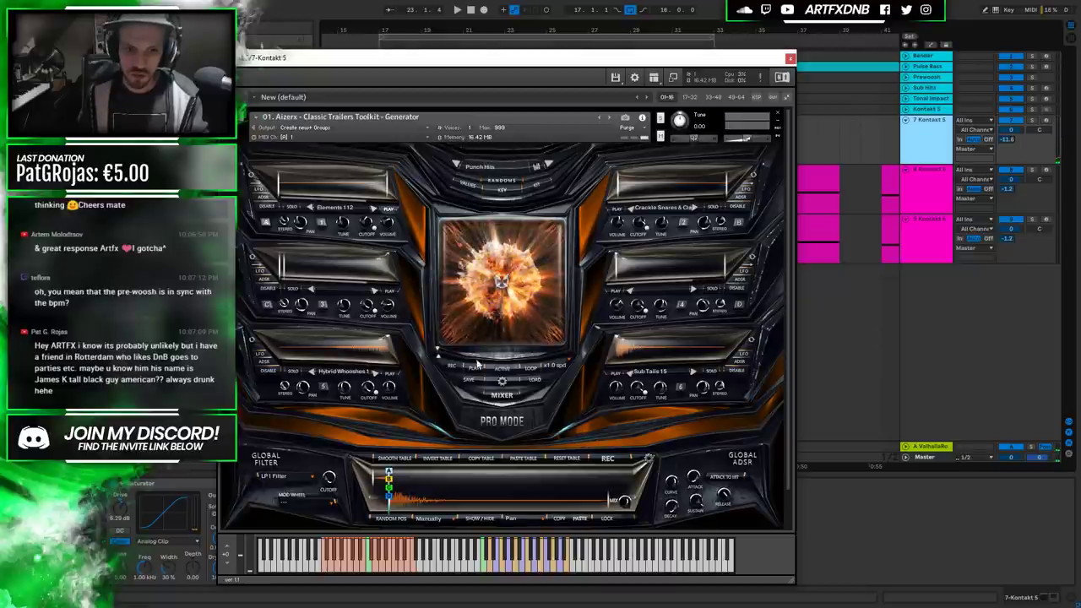
left_click(396, 374)
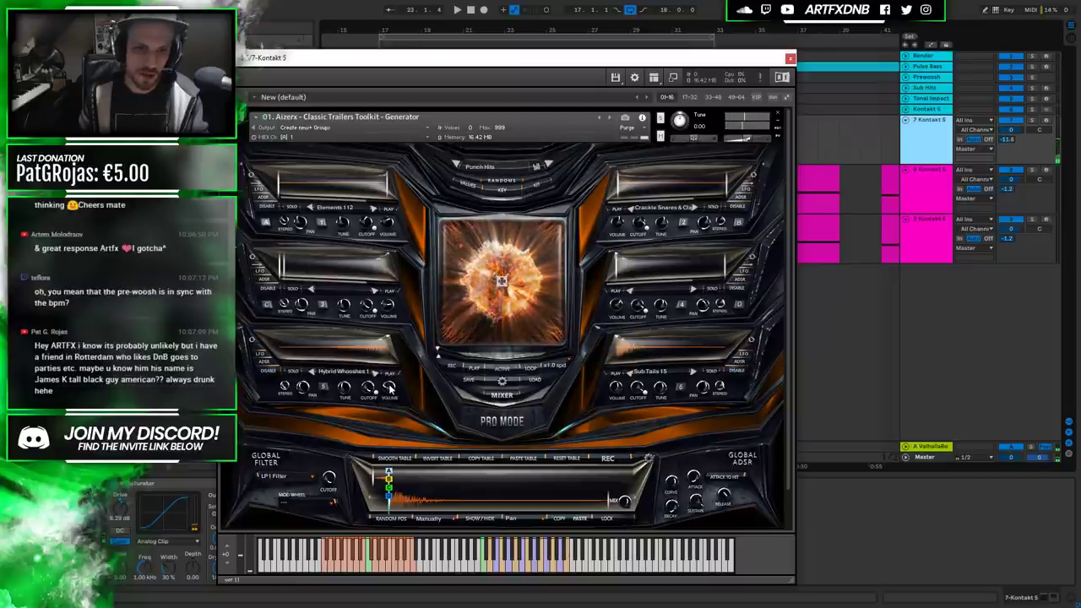
left_click(790, 58)
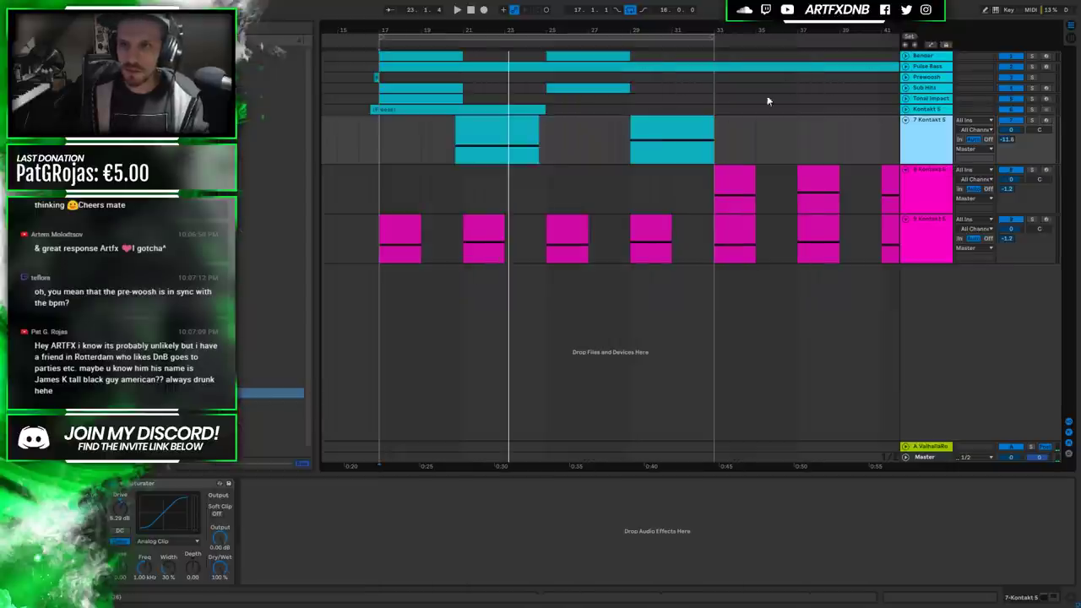
Replay the arrangement from just before bar 17, and delete the stray empty clip created there on the 7-Kontakt 5 track.
left_click(368, 135)
key("space")
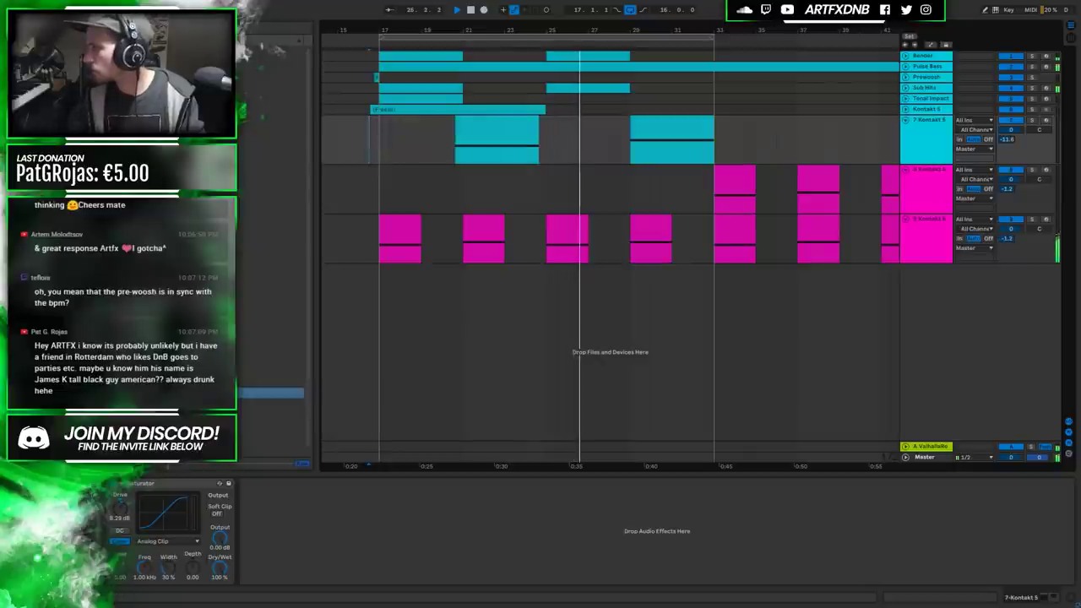
left_click(471, 9)
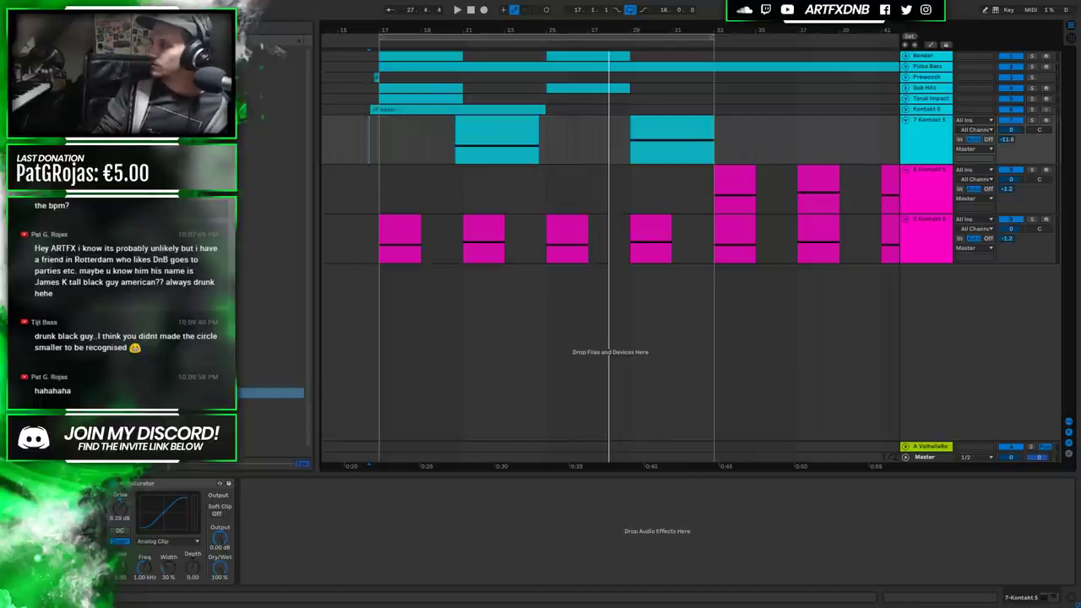
double_click(364, 135)
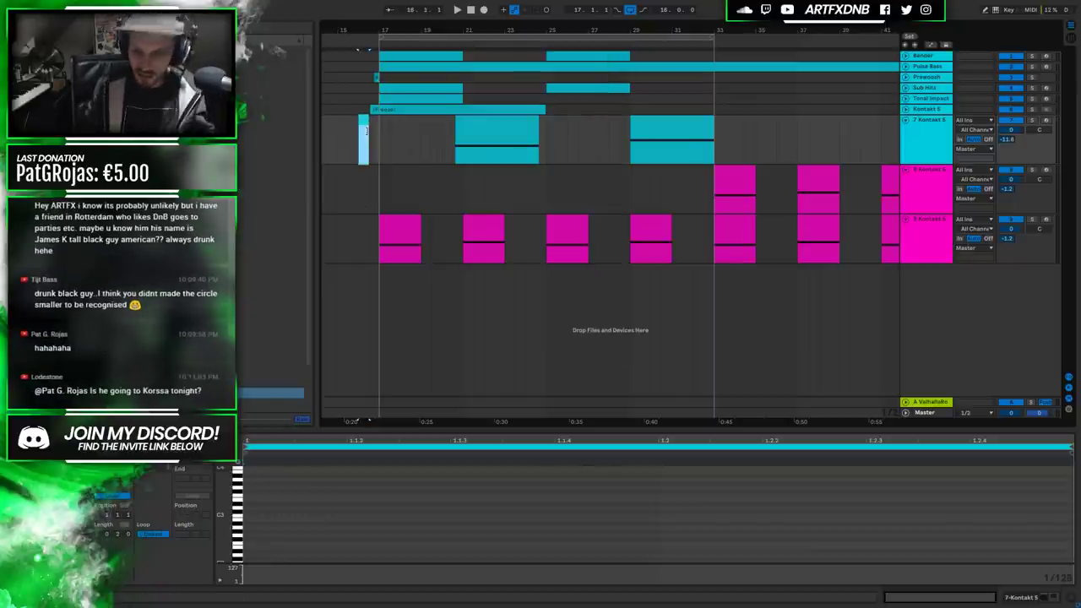
key("Delete")
key("space")
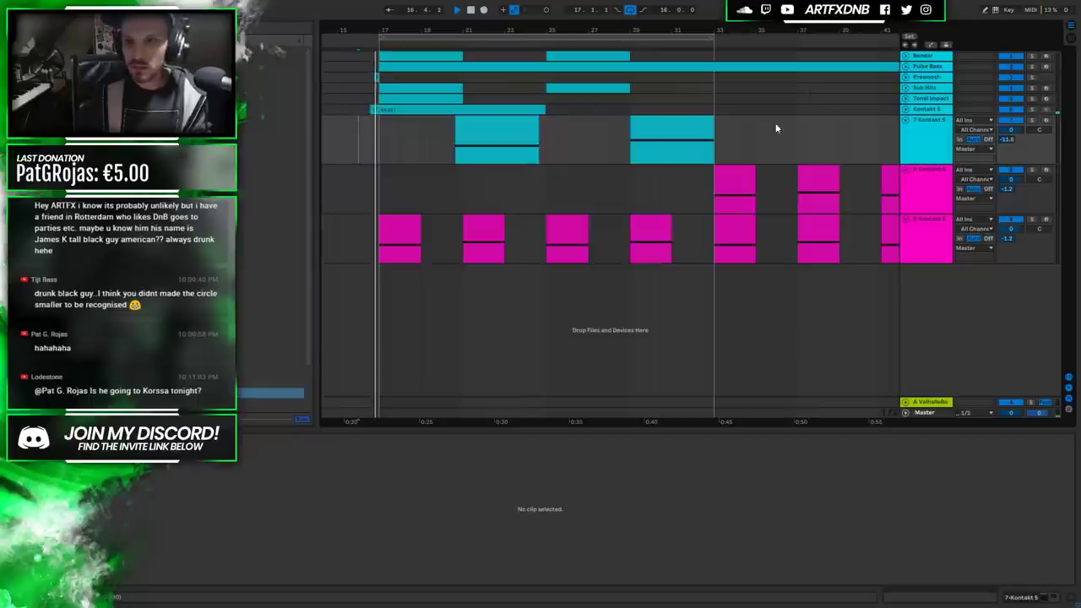
Replace the second 7-Kontakt 5 clip with a copy of the first one, starting at 28.3.3.
left_click(656, 135)
left_click_drag(456, 124, 642, 137)
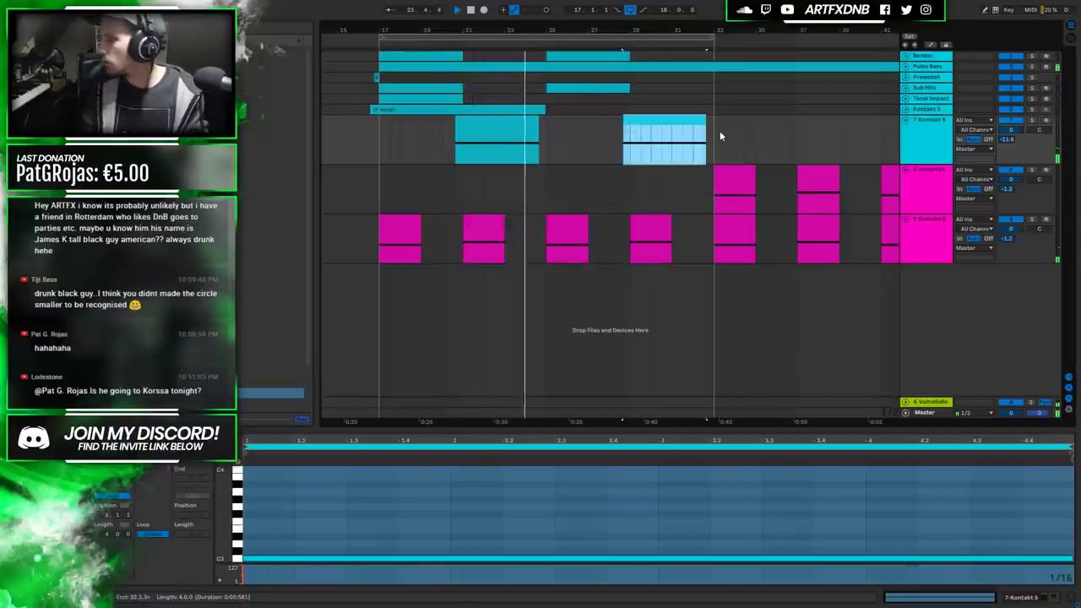
key("space")
Freeze and flatten the 7-Kontakt 5 track, and examine the flattened clip's waveform around bar 21.
left_click(912, 133)
right_click(933, 135)
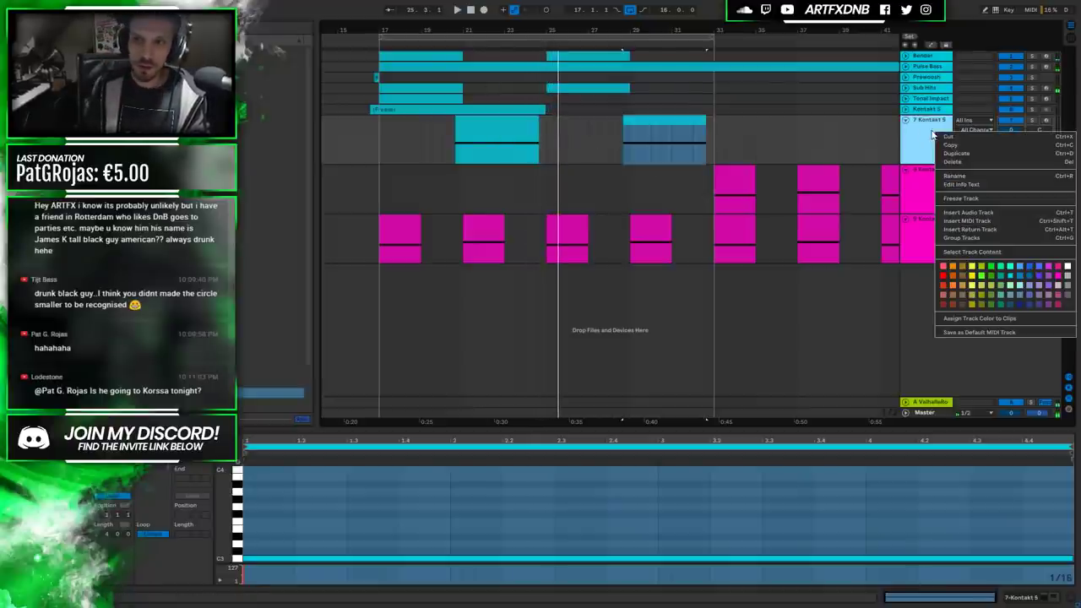
left_click(960, 197)
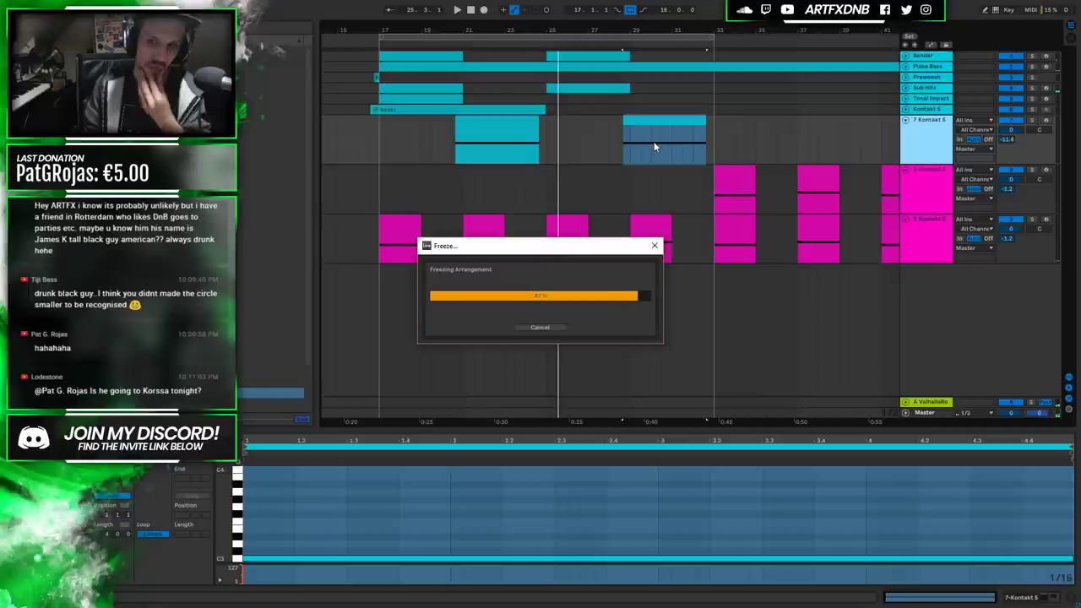
right_click(924, 128)
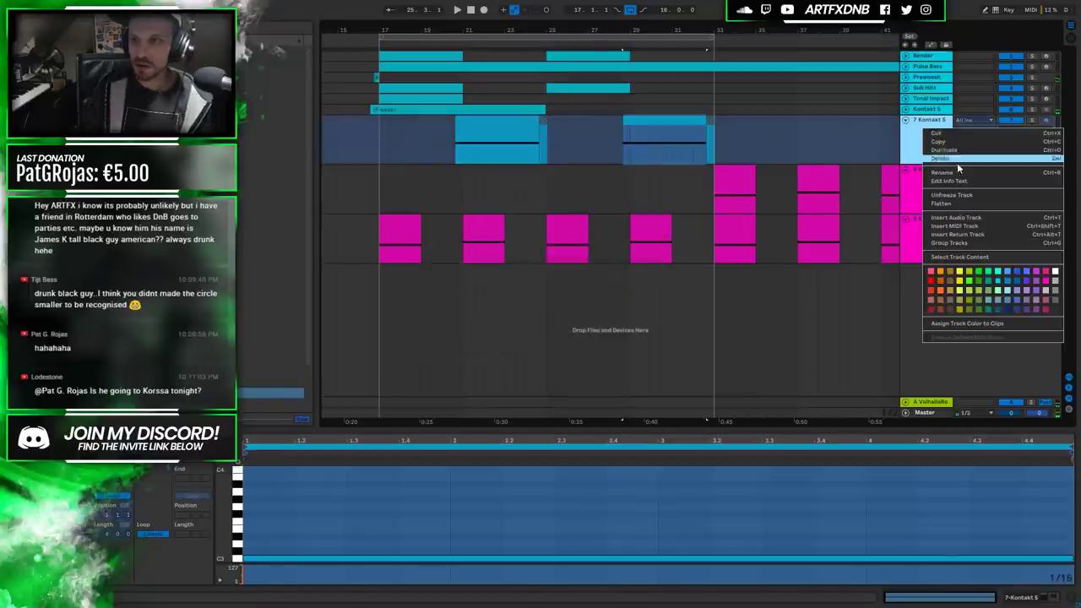
left_click(942, 204)
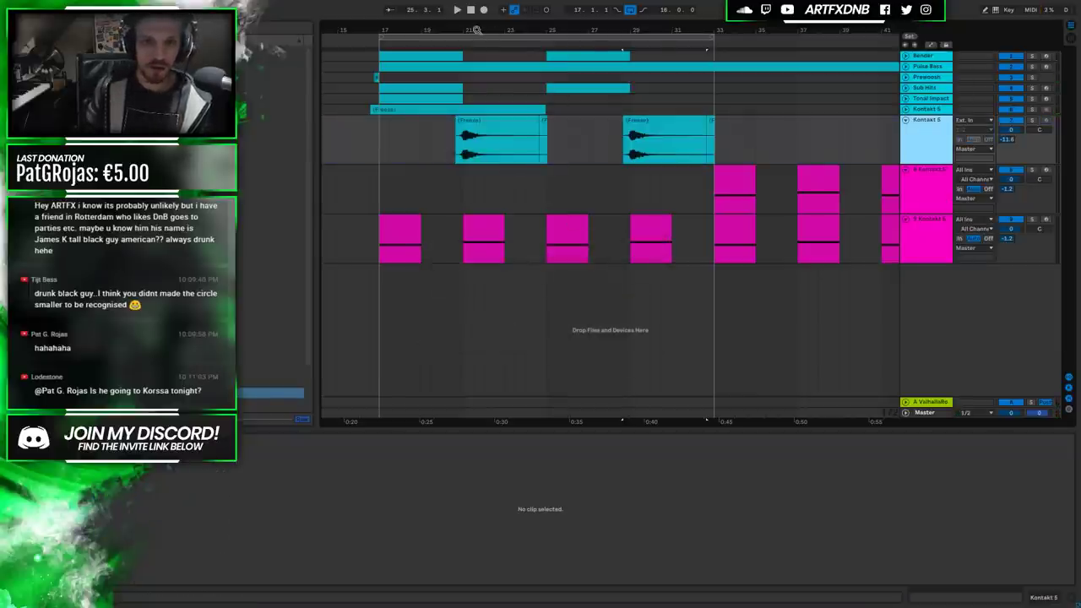
left_click_drag(470, 29, 524, 195)
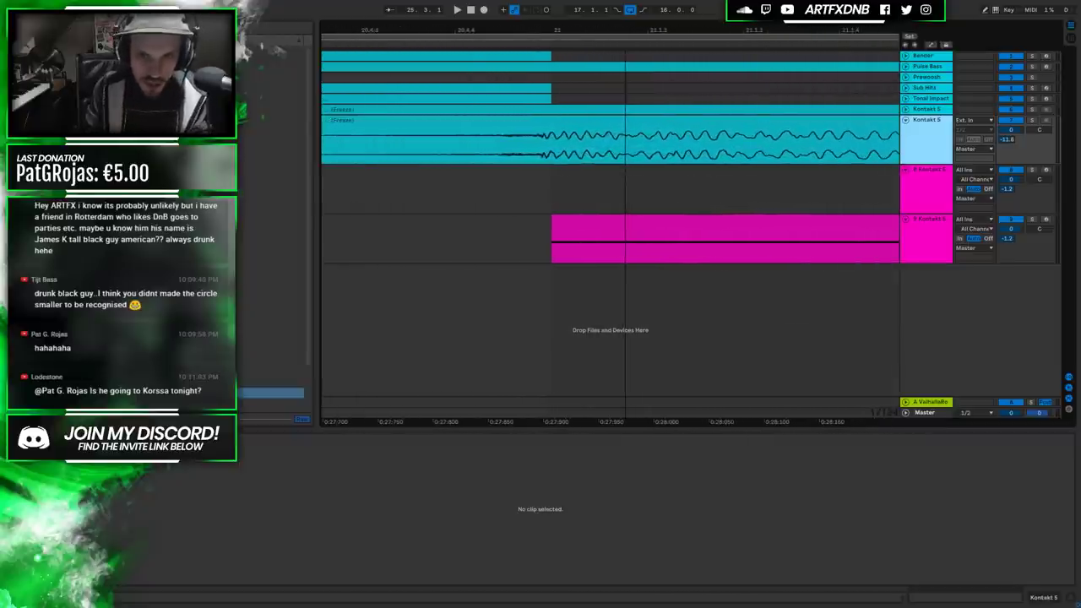
left_click(550, 133)
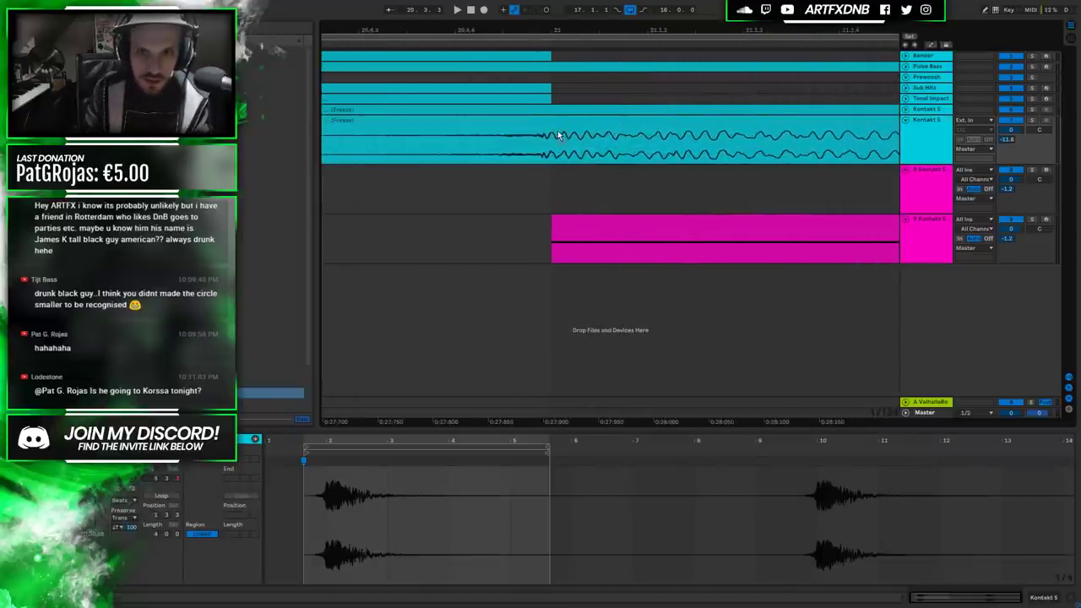
Nudge the first flattened Kontakt 5 clip slightly later so the start of its impact lines up with bar 21.
left_click(554, 122)
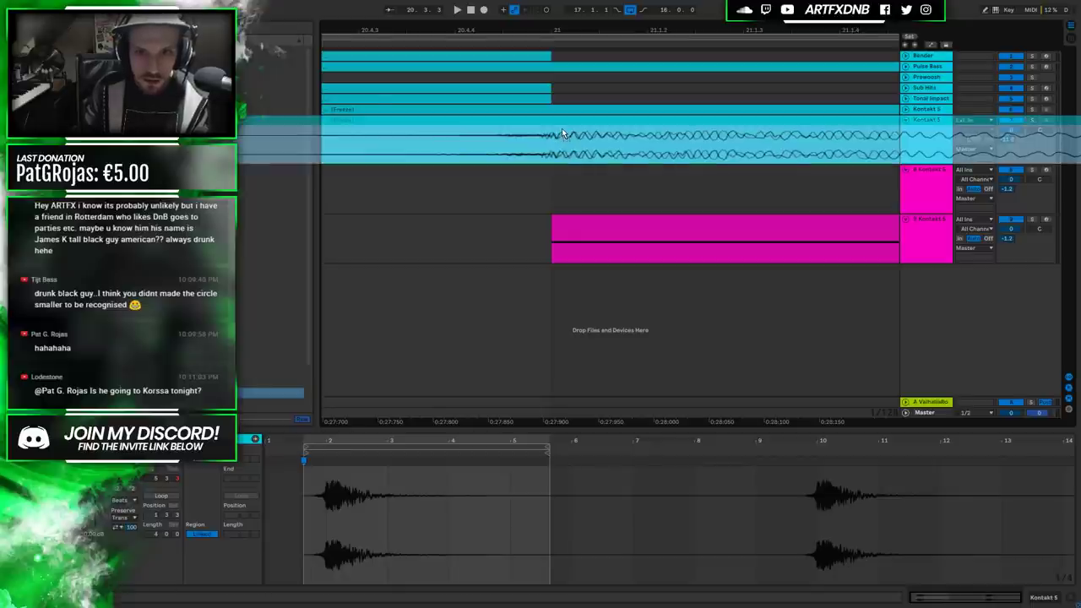
left_click(564, 135)
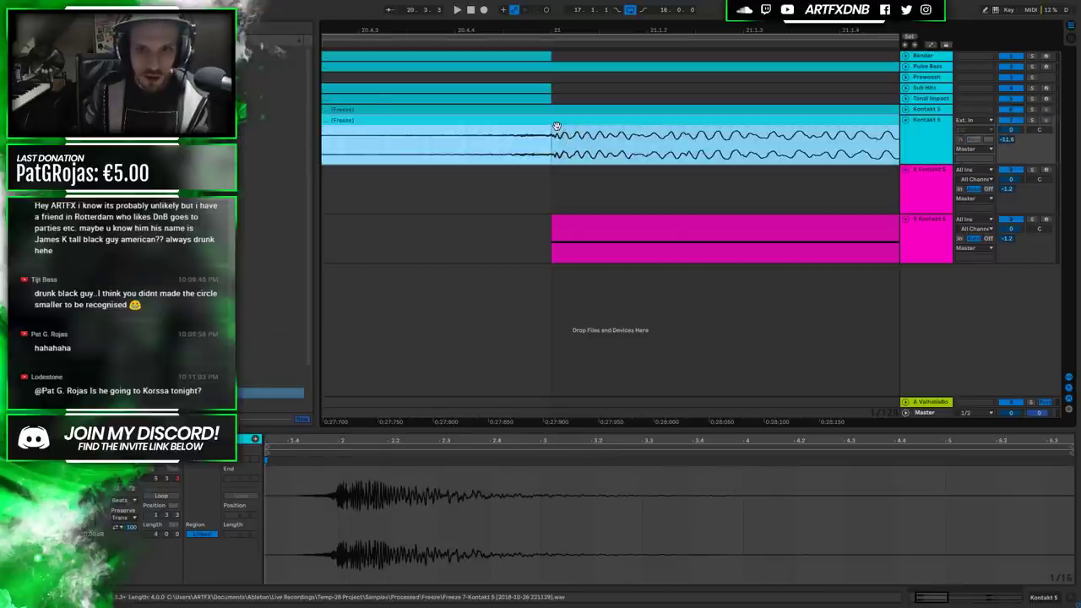
left_click(560, 133)
left_click(557, 133)
left_click_drag(553, 51, 565, 42)
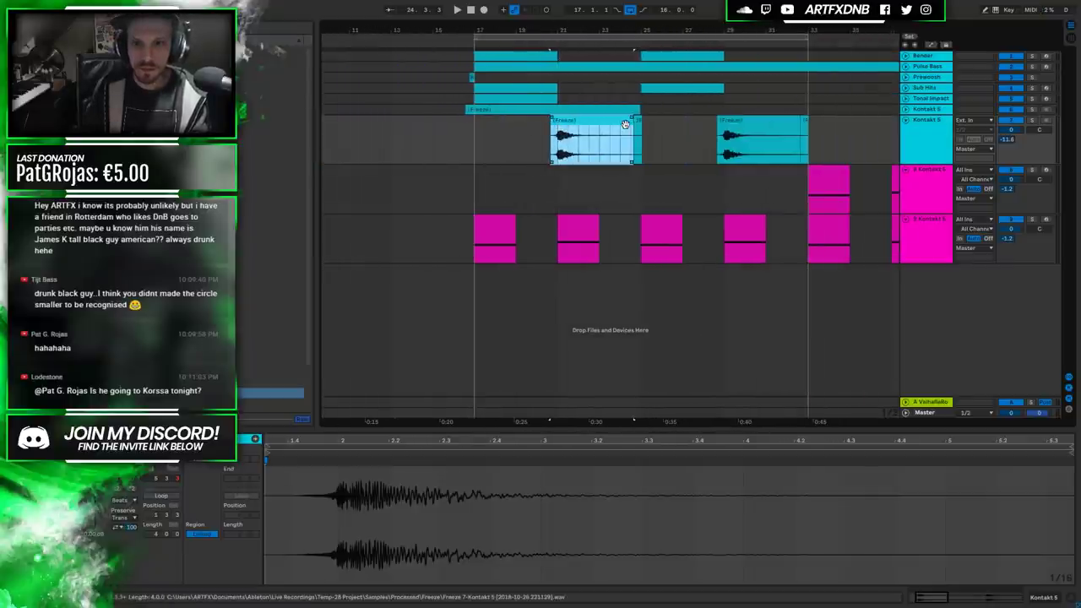
Extend the end of the first flattened Kontakt 5 clip to 25.1.1 and delete the second hit around bar 29.
mouse_move(640, 139)
left_mouse_down()
mouse_move(684, 140)
mouse_move(641, 140)
left_mouse_up()
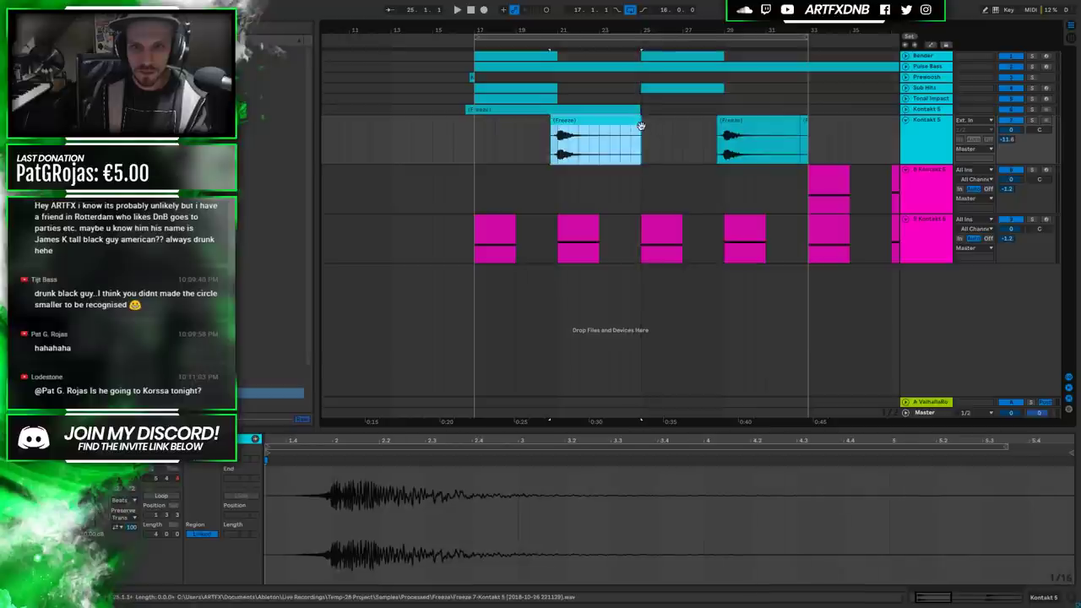
left_click(659, 162)
left_click(759, 130)
key("Delete")
Consolidate the flattened hit from 20.3.1 to 25.1.1 and place a copy of it at 28.3.1.
left_click_drag(583, 139, 644, 137)
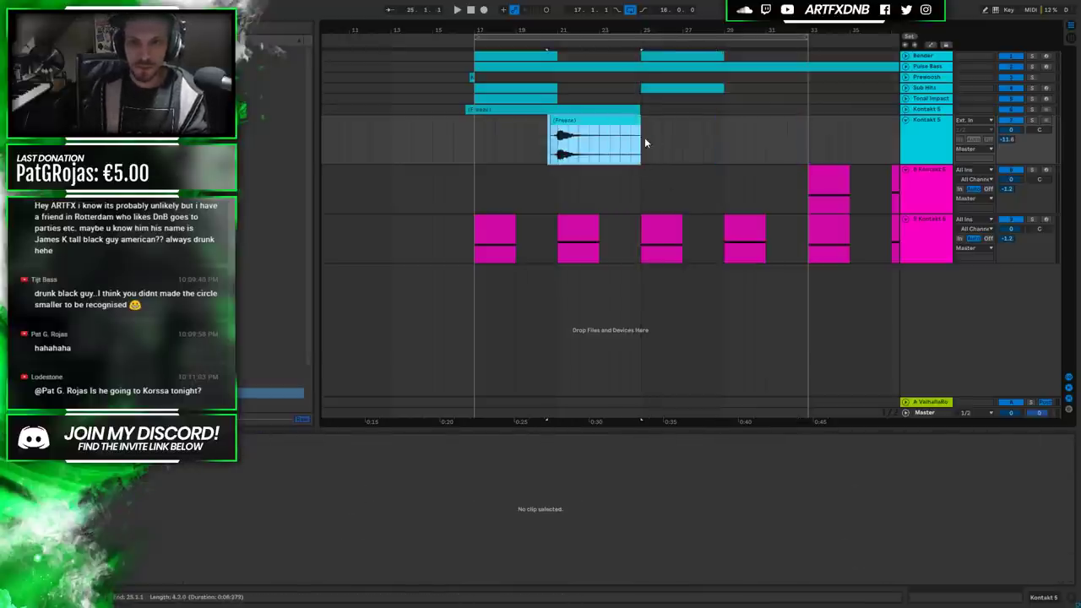
key("ctrl+j")
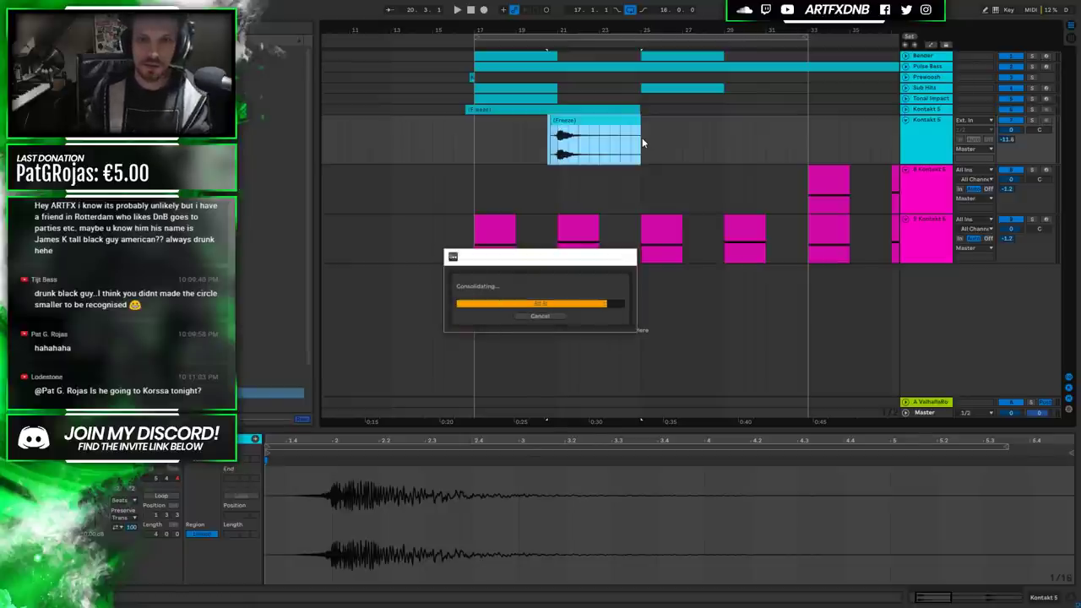
left_click_drag(554, 32, 814, 136)
left_click_drag(733, 31, 563, 31)
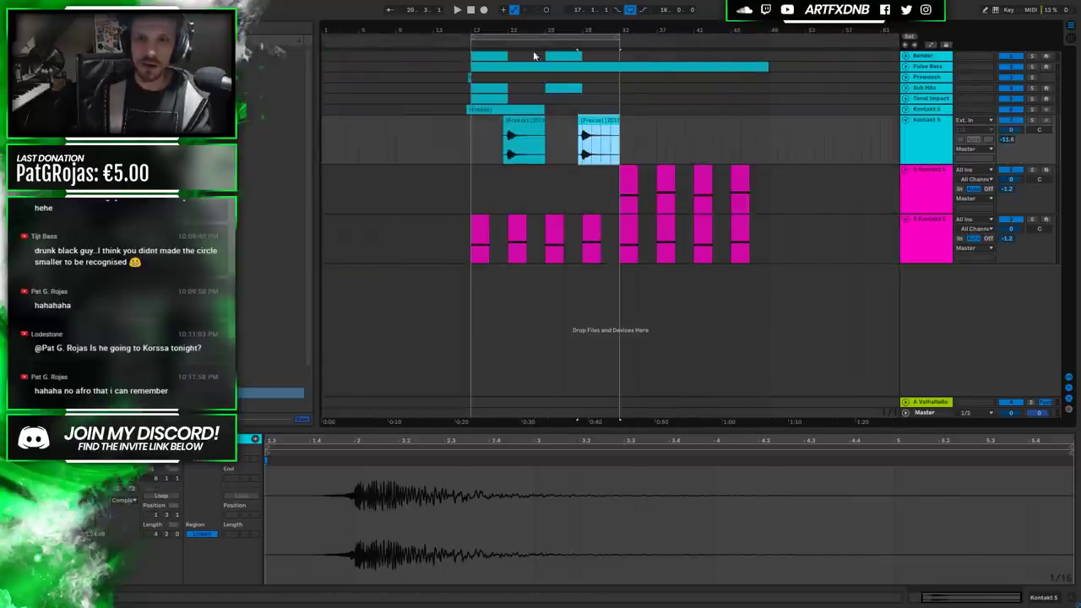
Start playback from around bar 16 and copy both consolidated hit clips to 36.3.1 and 44.3.1.
left_click(474, 138)
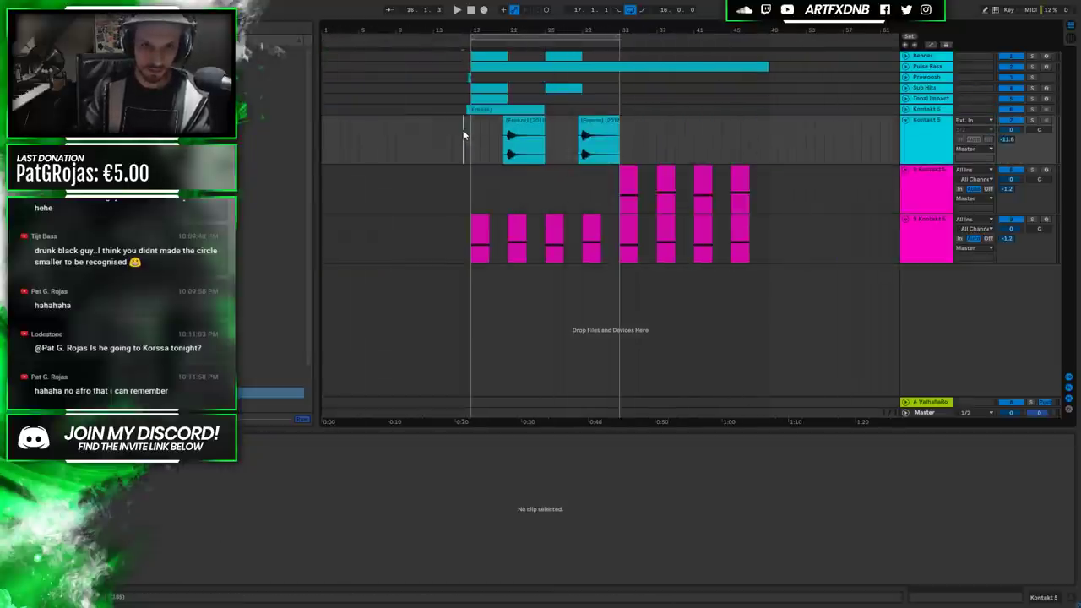
key("space")
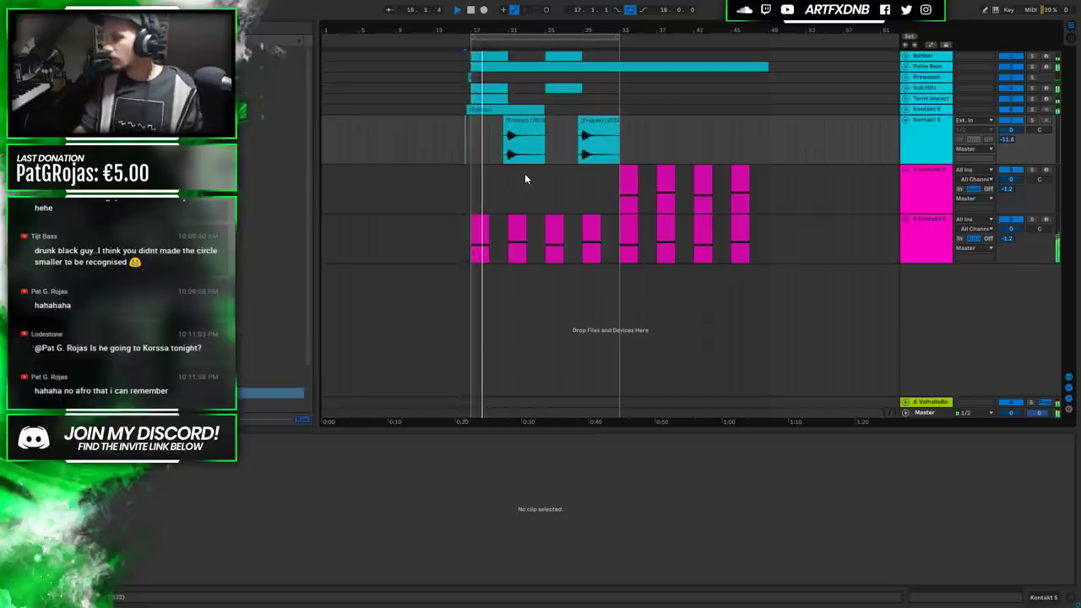
left_click(514, 124)
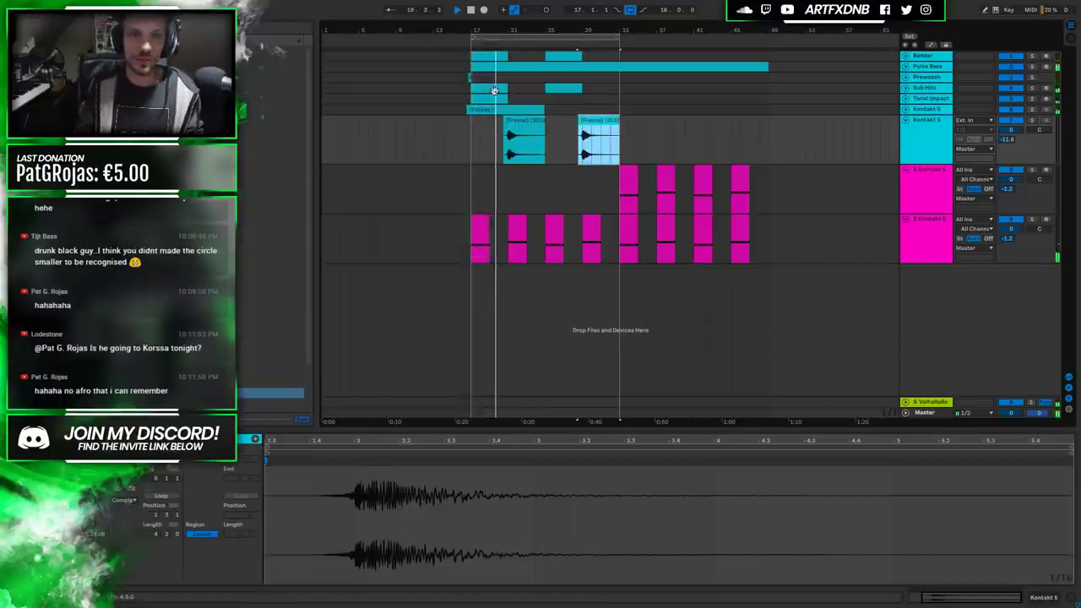
key("ctrl+d")
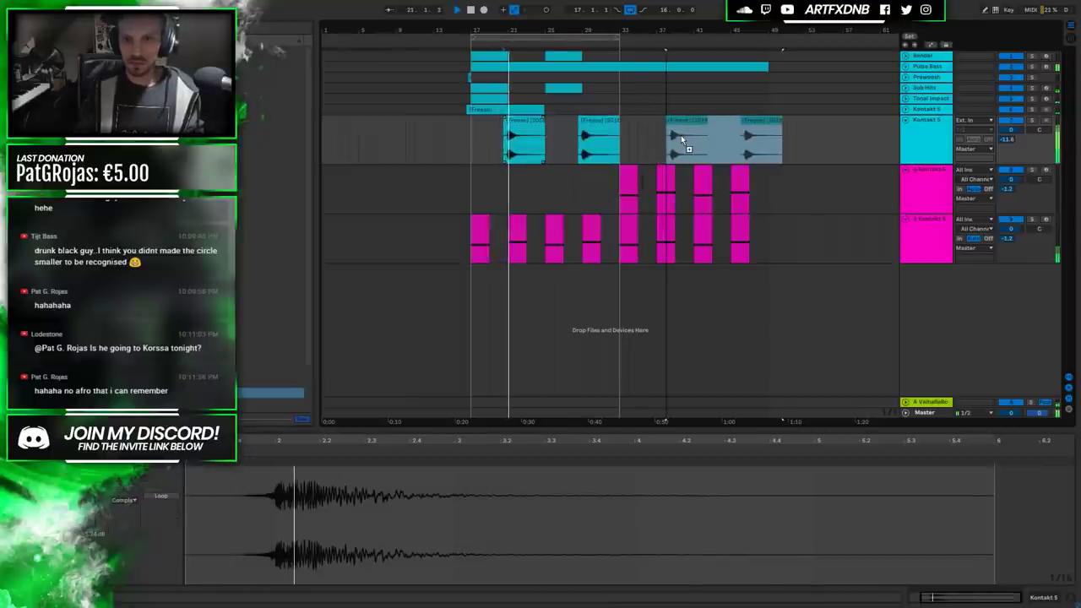
Copy the two Sub Hits clips to bars 33 and 41, and extend the arrangement loop to bar 49.
left_click(490, 85)
left_click(563, 87)
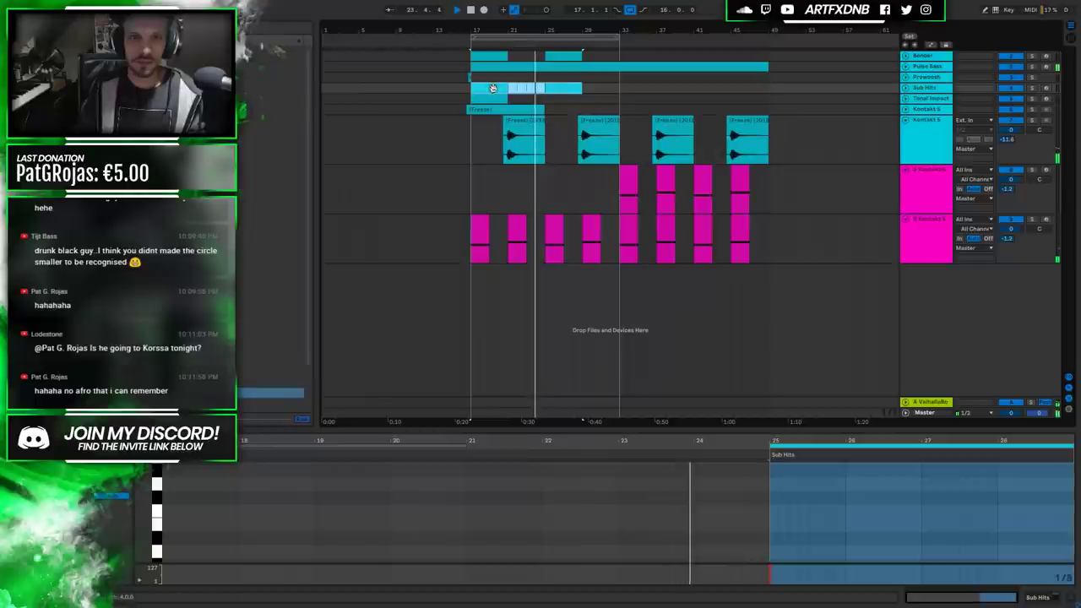
left_click_drag(731, 88, 633, 95)
key("ctrl+d")
left_click_drag(619, 37, 765, 48)
Copy the Bender clip to bars 33 and 41, and stop playback.
left_click(560, 56)
left_click(629, 56)
key("ctrl+v")
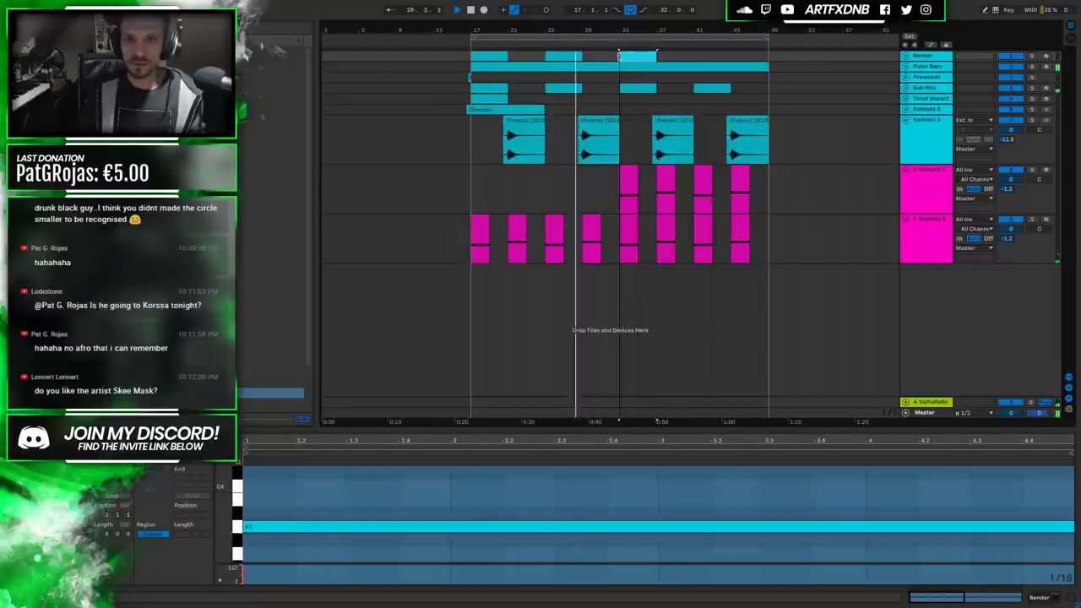
left_click(704, 55)
key("ctrl+v")
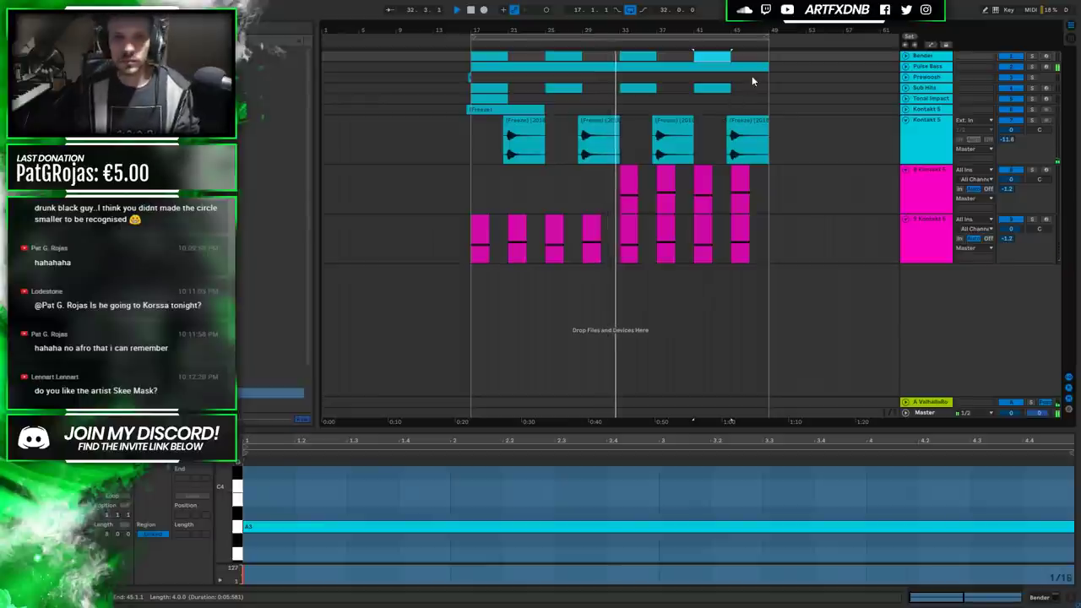
key("space")
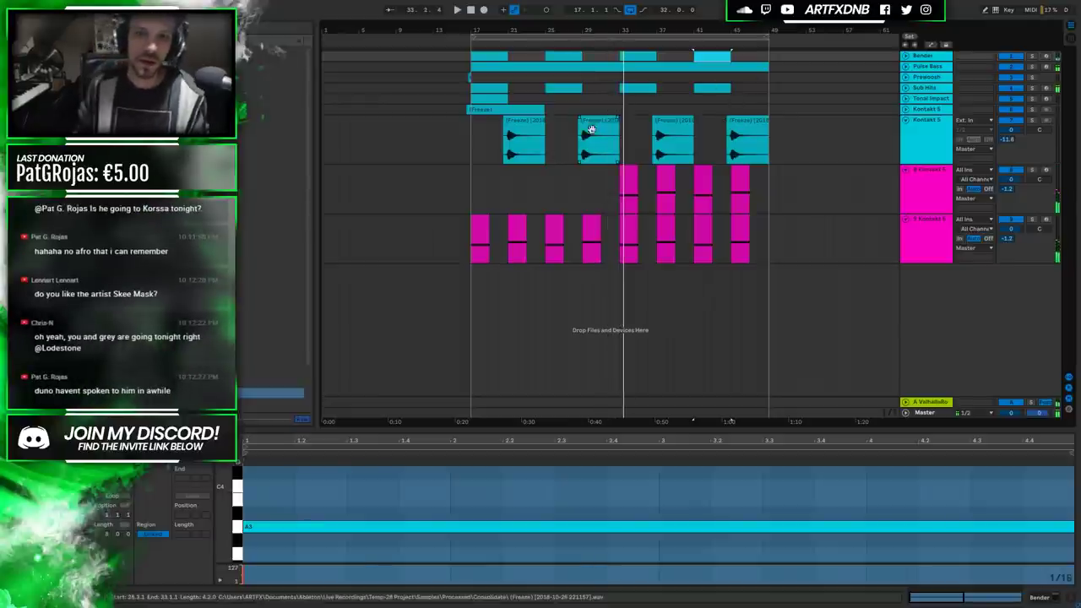
Arm the 8-Kontakt 5 track and listen to the arrangement from bar 31.
left_click(939, 182)
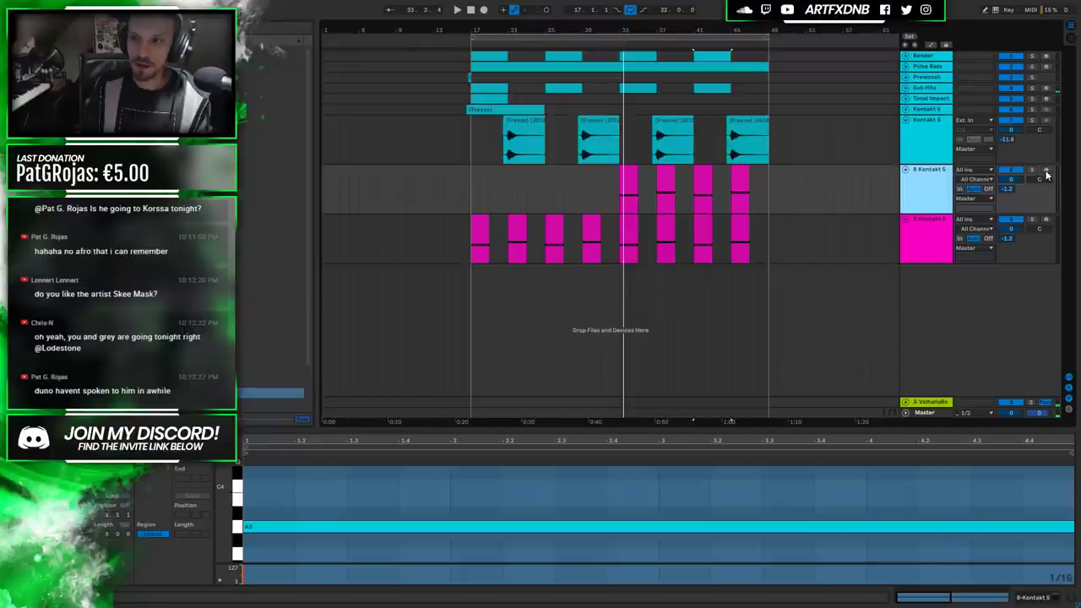
left_click(1046, 172)
left_click(622, 179)
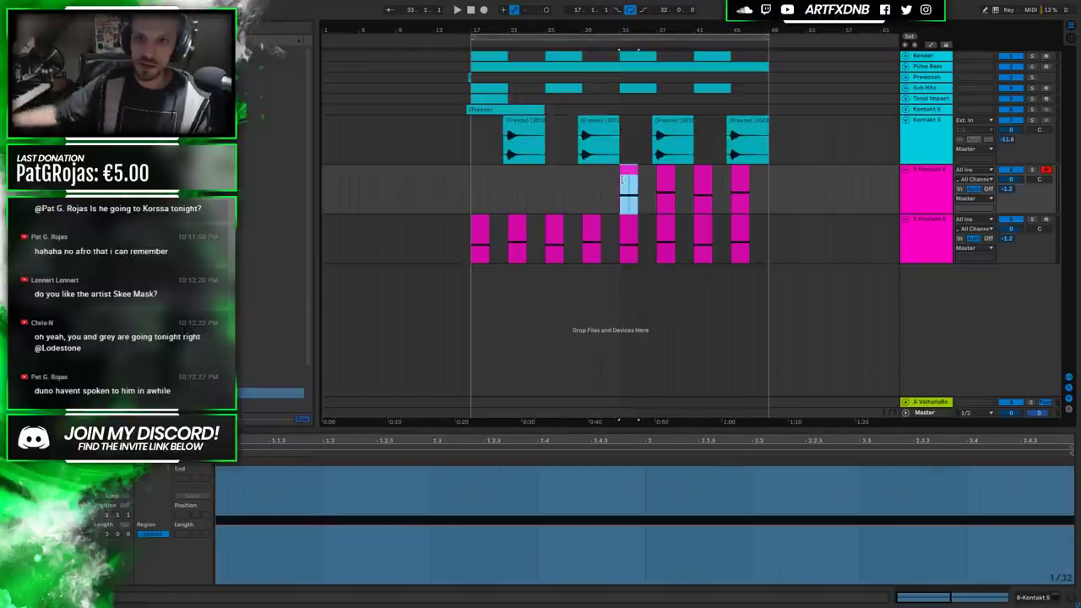
left_click(599, 181)
key("space")
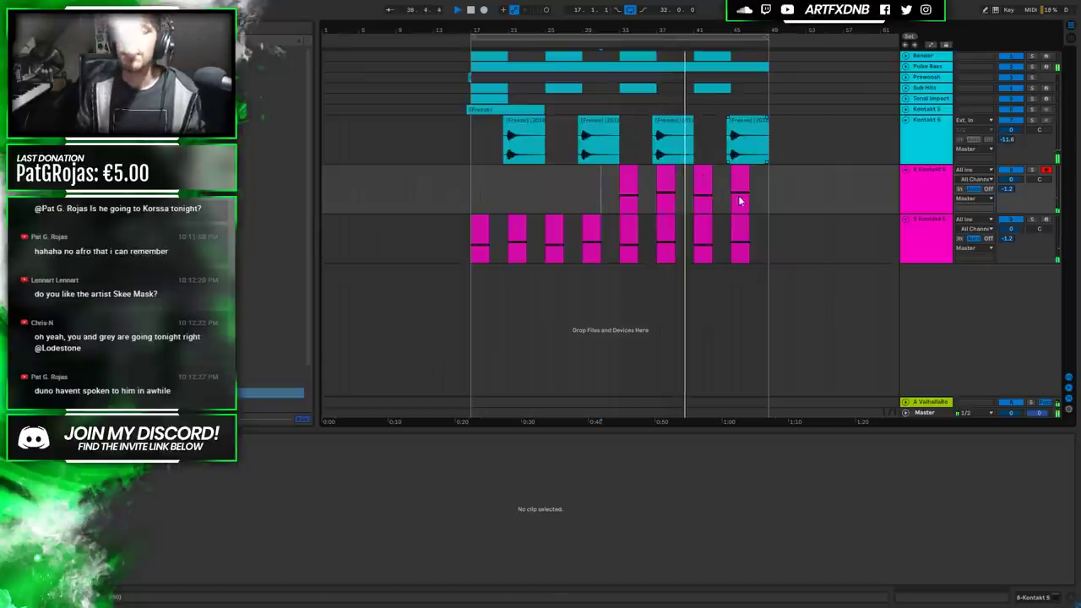
key("space")
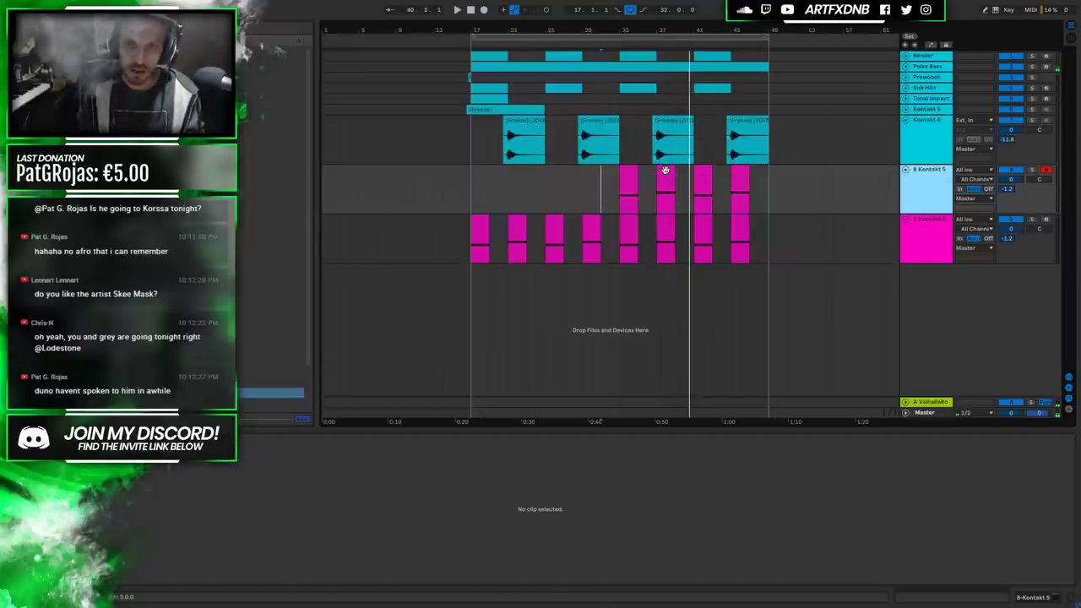
Swap the 8-Kontakt 5 clips at bars 37 and 45, and play the result from bar 33.
left_click(665, 171)
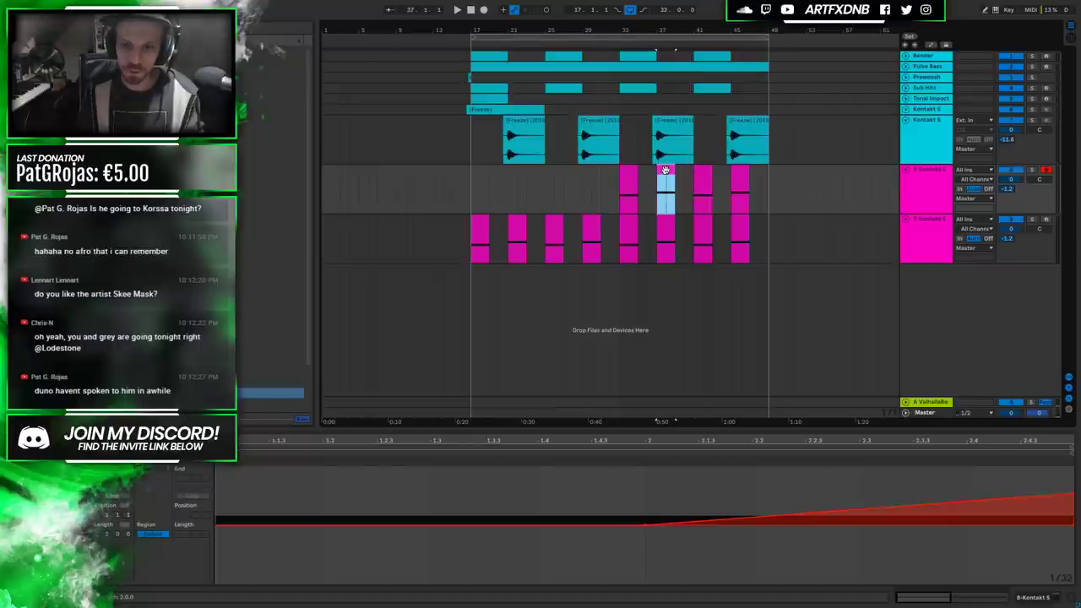
left_click_drag(665, 166, 786, 173)
left_click(739, 173)
left_click(657, 173)
key("ctrl+v")
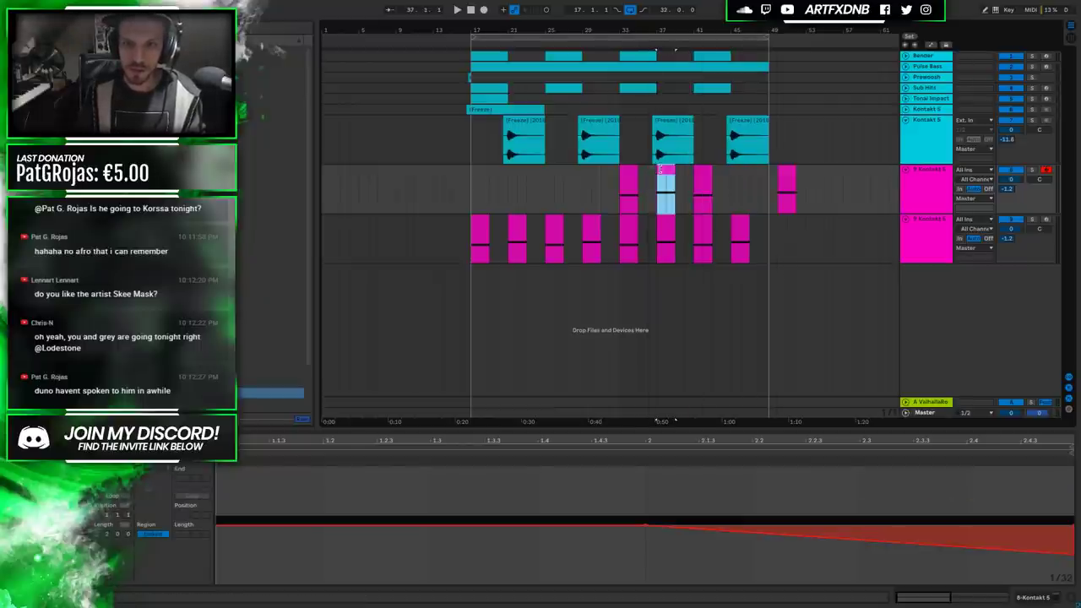
left_click(789, 174)
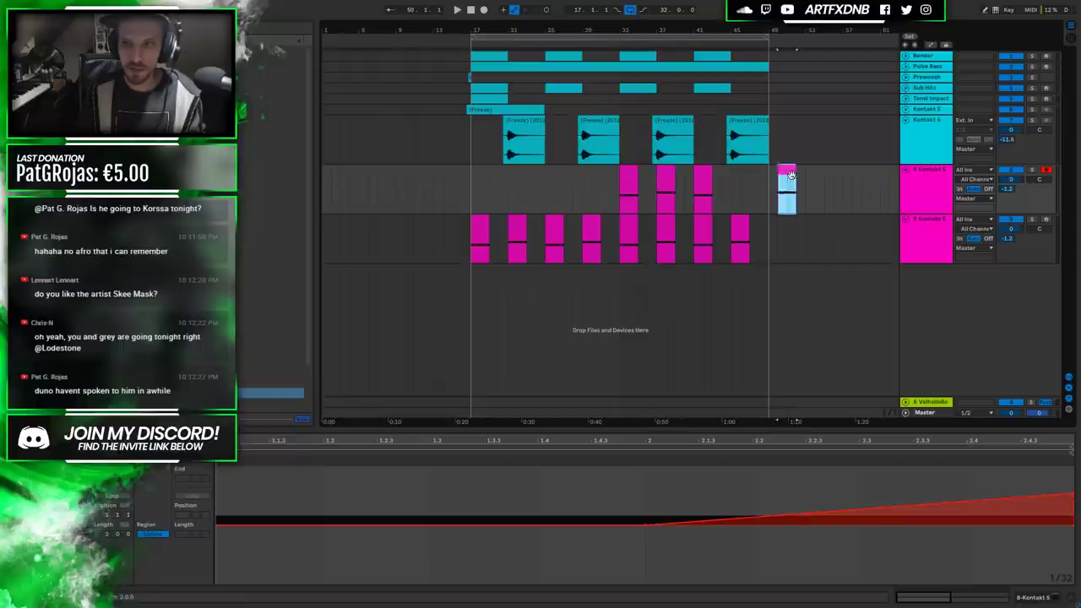
left_click(617, 192)
key("space")
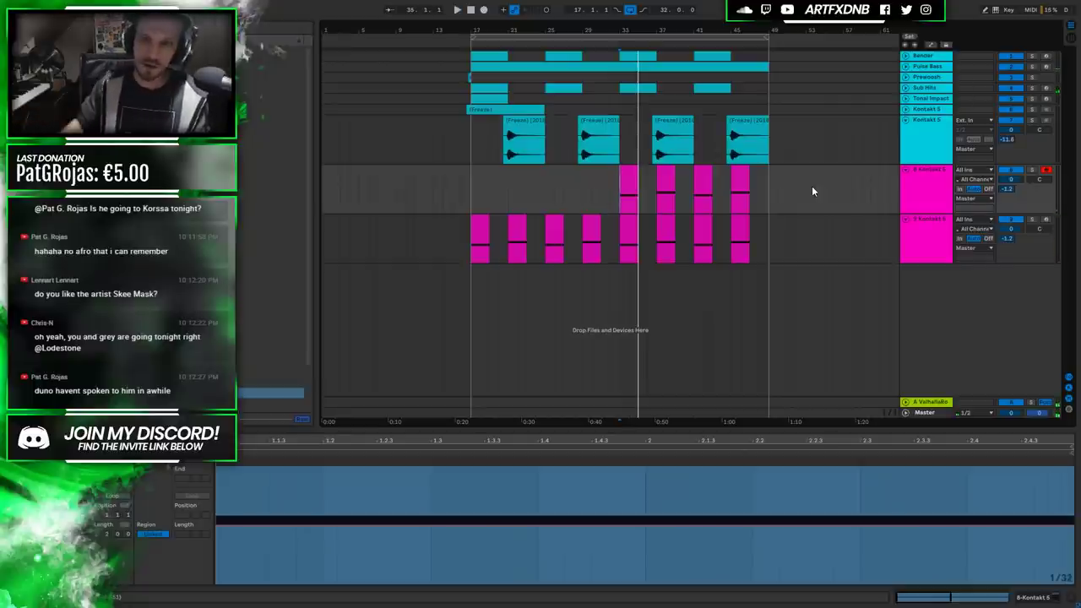
Consolidate the 8-Kontakt 5 clips from bar 33 to 49 and the clips on the track below from bar 17 to 49.
left_click_drag(770, 188, 621, 195)
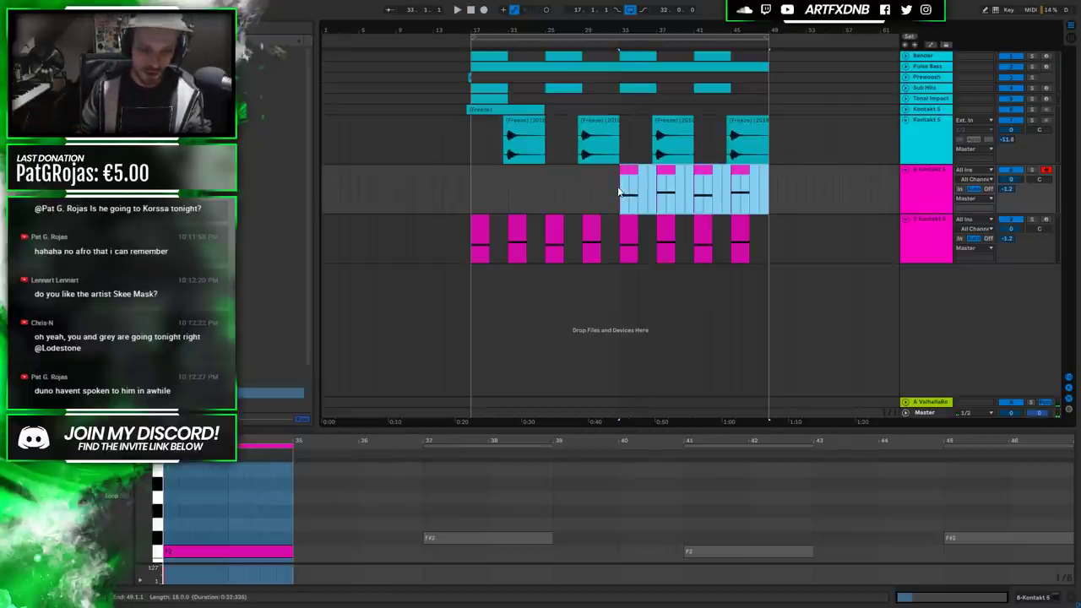
key("ctrl+j")
left_click_drag(767, 240, 478, 243)
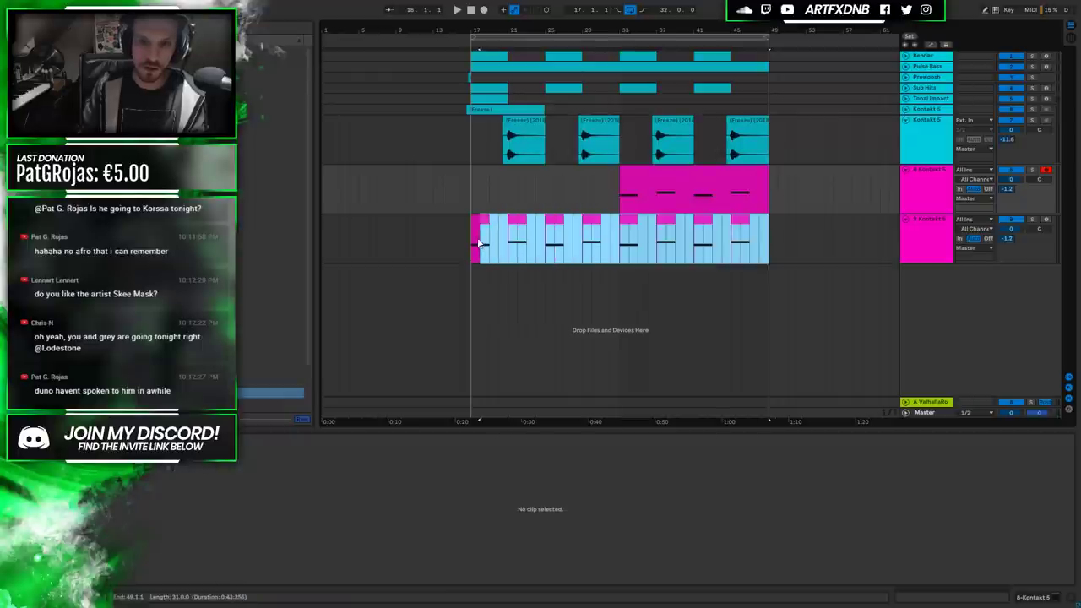
key("ctrl+j")
Examine the envelope ramps of the consolidated 8-Kontakt 5 clip.
left_click(643, 188)
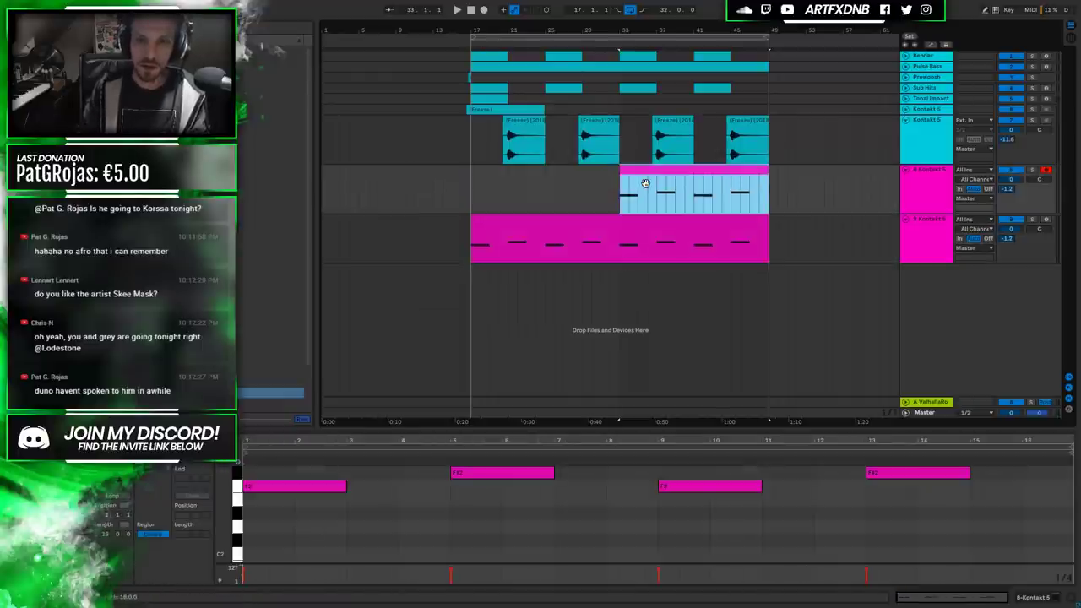
left_click(159, 464)
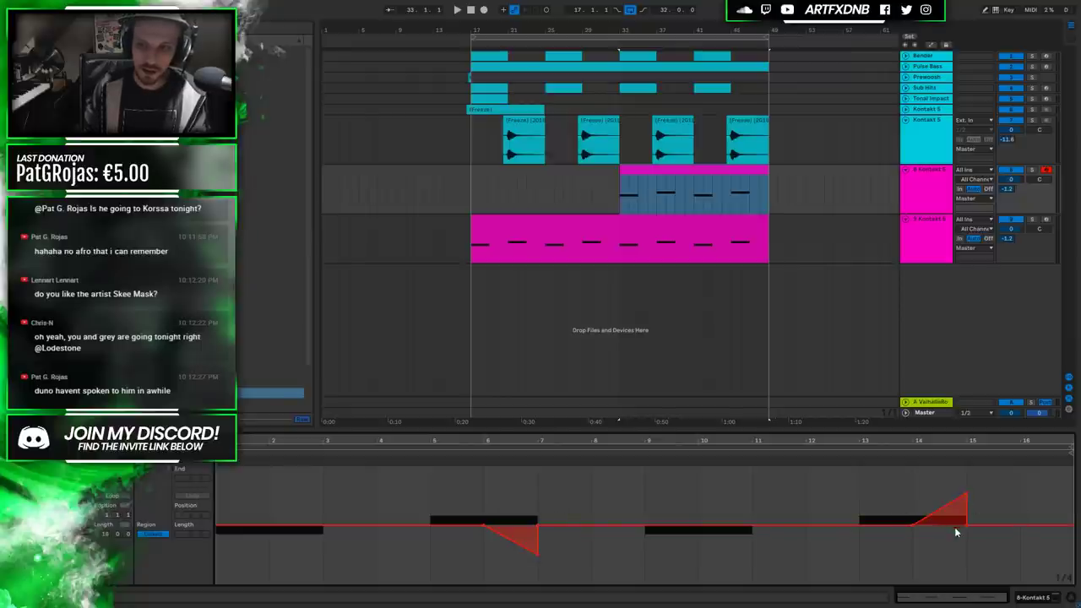
left_click(615, 198)
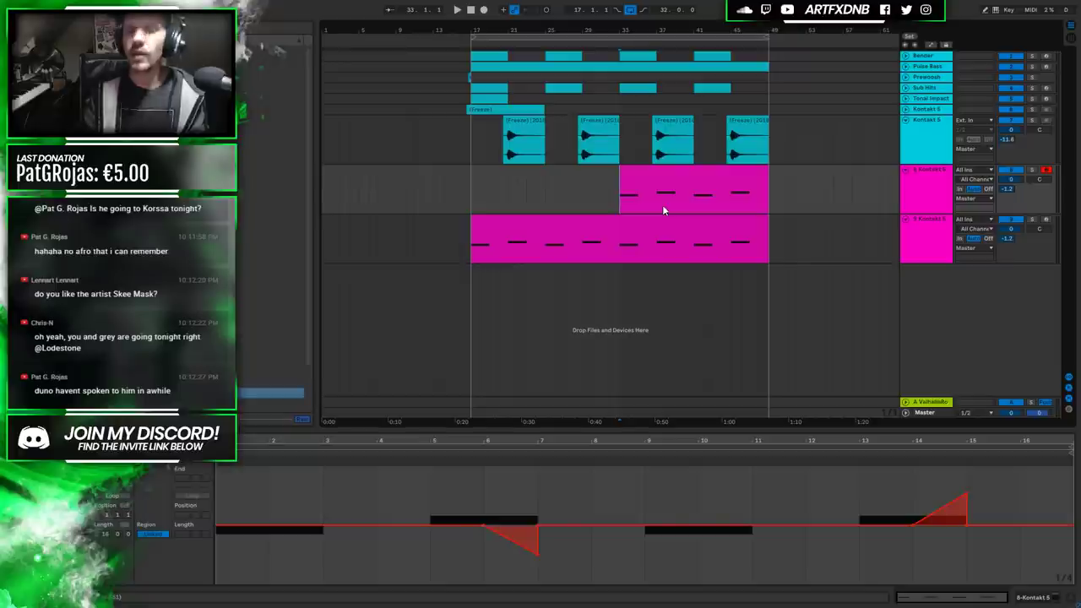
left_click(610, 201)
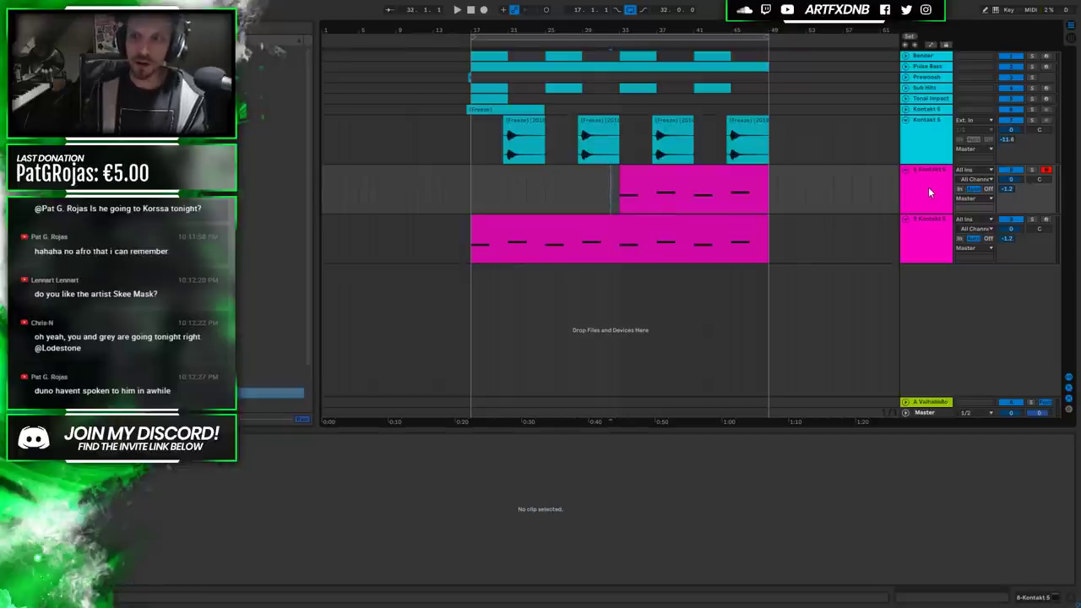
left_click(642, 187)
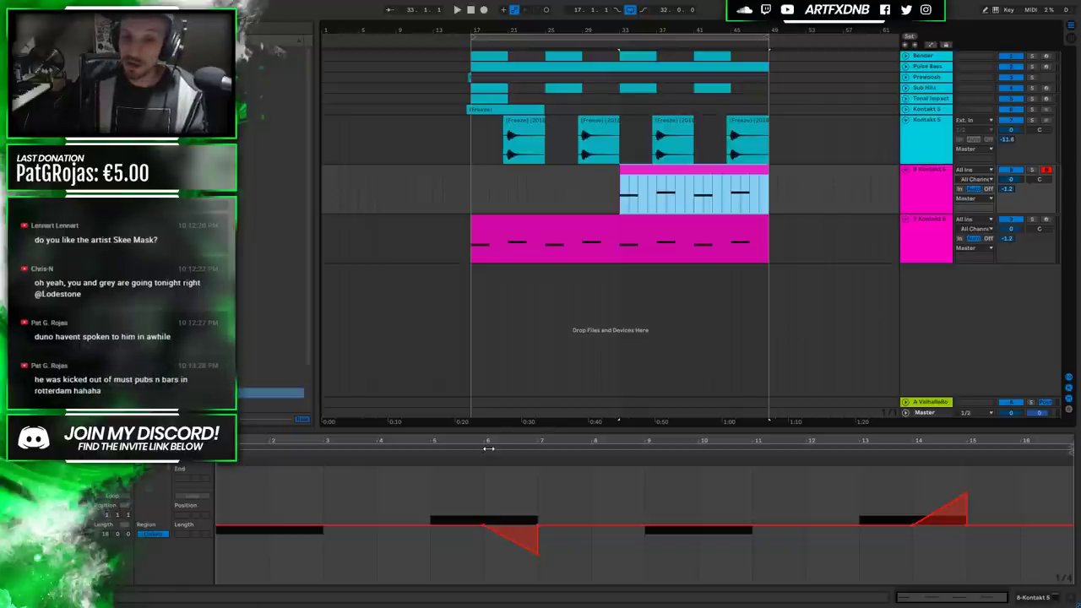
left_click(612, 200)
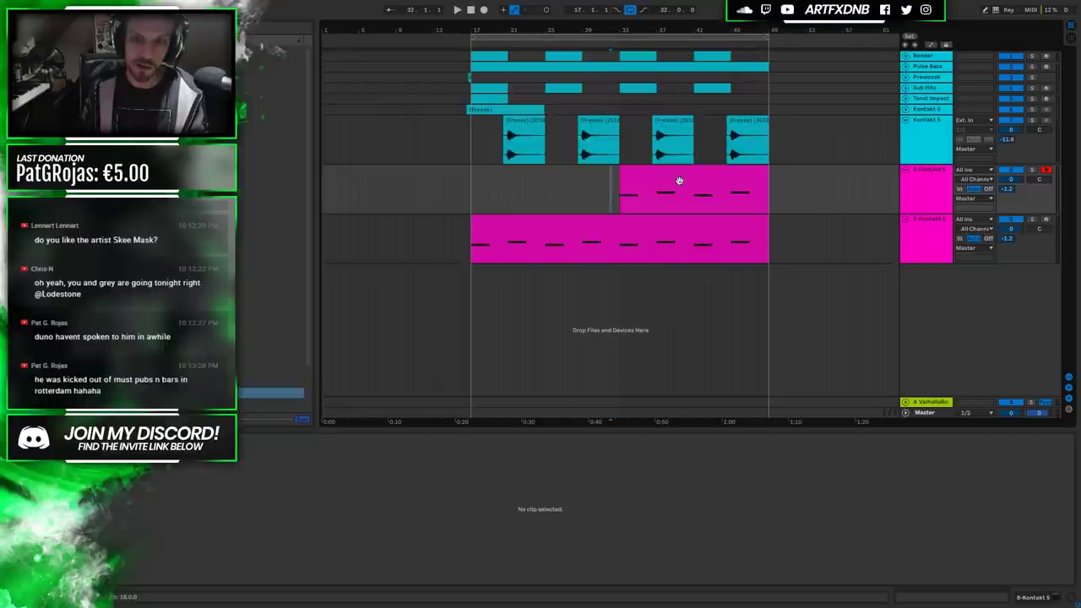
Listen to the arrangement with the consolidated clips from bar 32.
left_click(673, 181)
left_click(606, 196)
key("space")
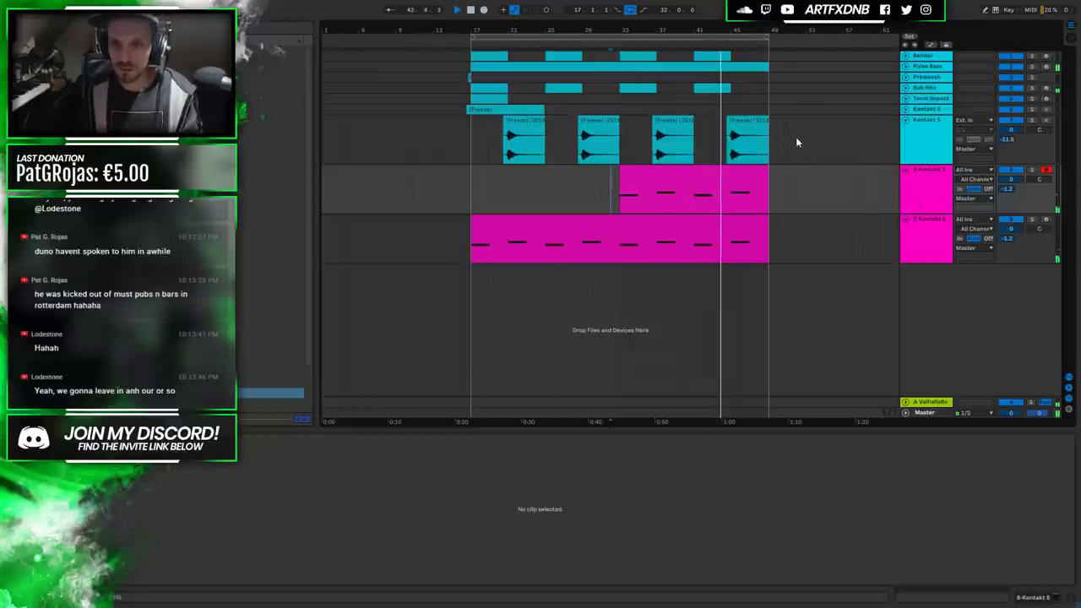
Fold all arrangement tracks, stop playback, and unfold only the 8-Kontakt 5 track.
left_click(752, 39)
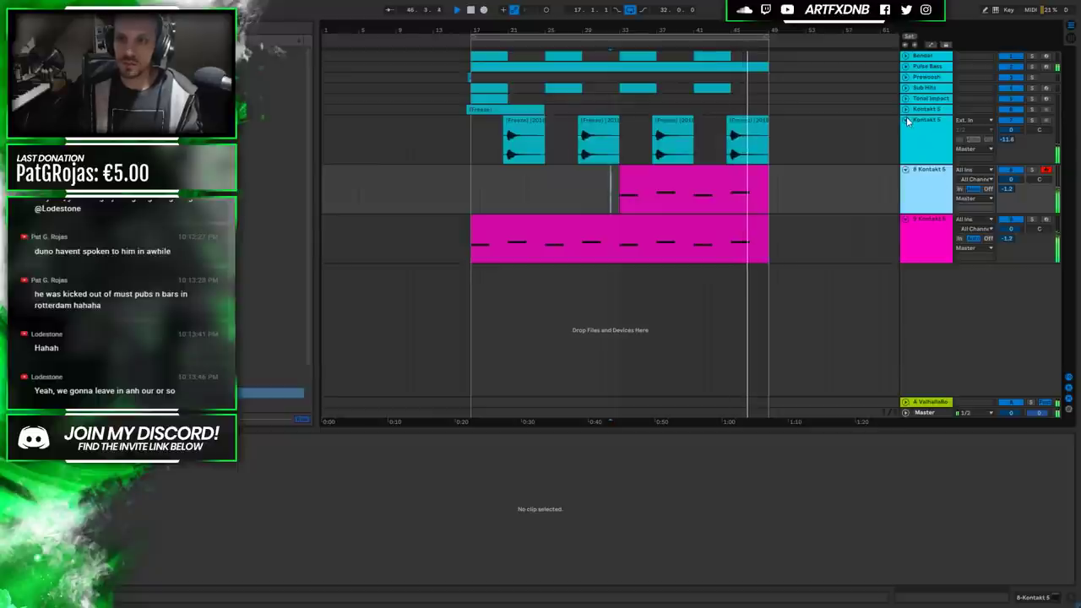
key("alt+u")
key("space")
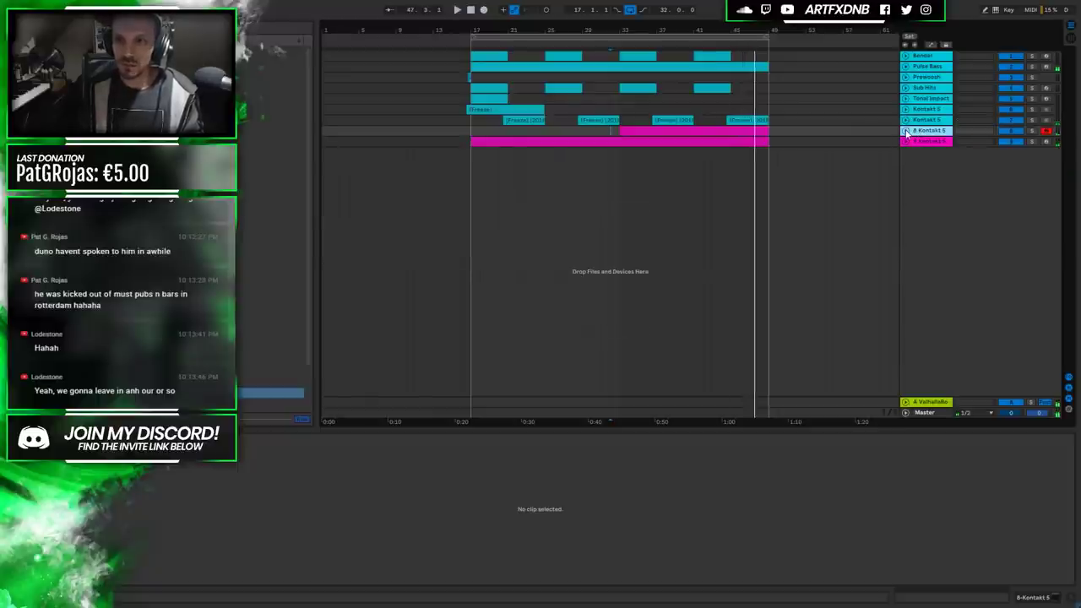
left_click(905, 132)
right_click(930, 132)
left_click(926, 123)
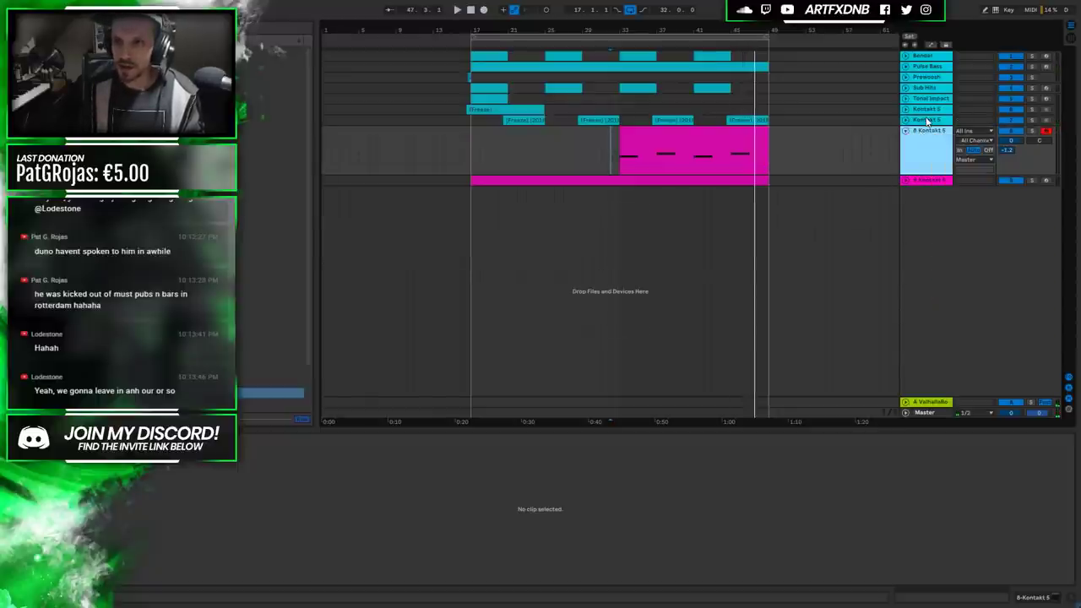
Insert a new MIDI track below the lowest cyan Kontakt 5 track and colour it cyan to match.
right_click(922, 120)
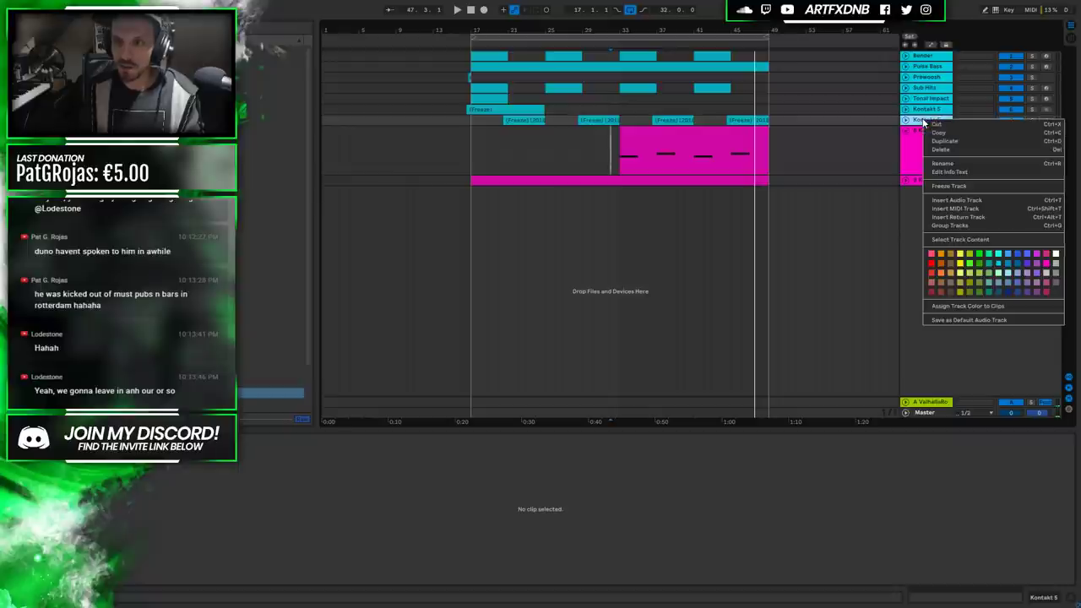
left_click(950, 209)
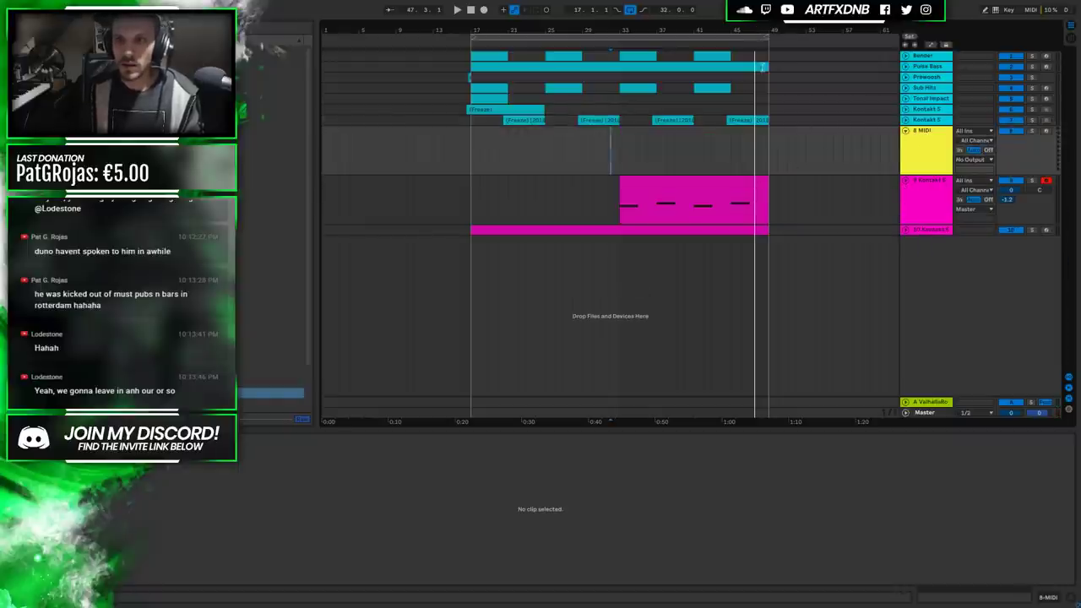
right_click(939, 137)
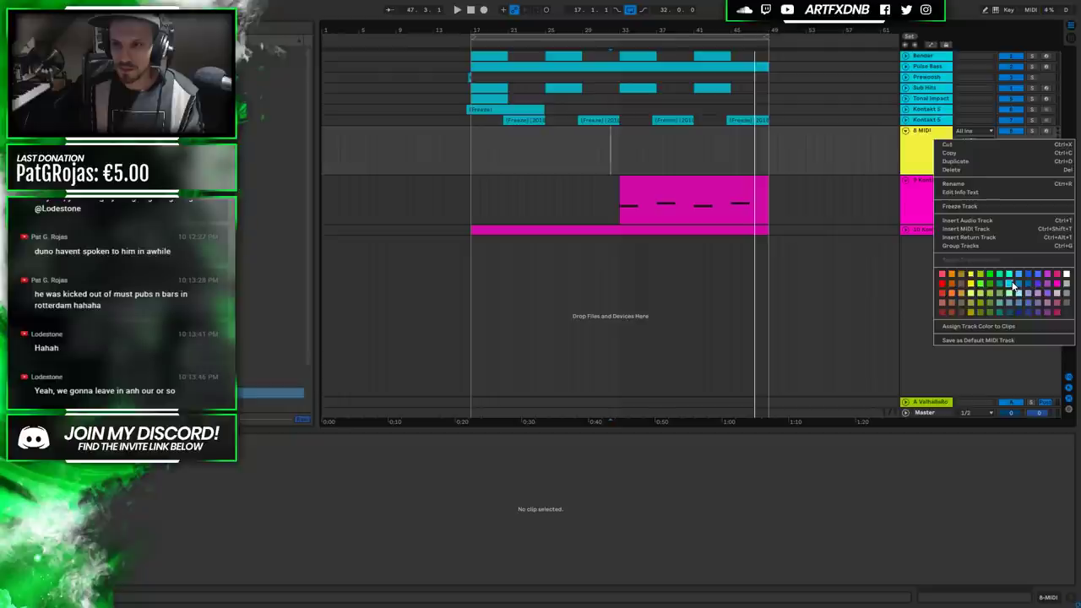
left_click(1012, 286)
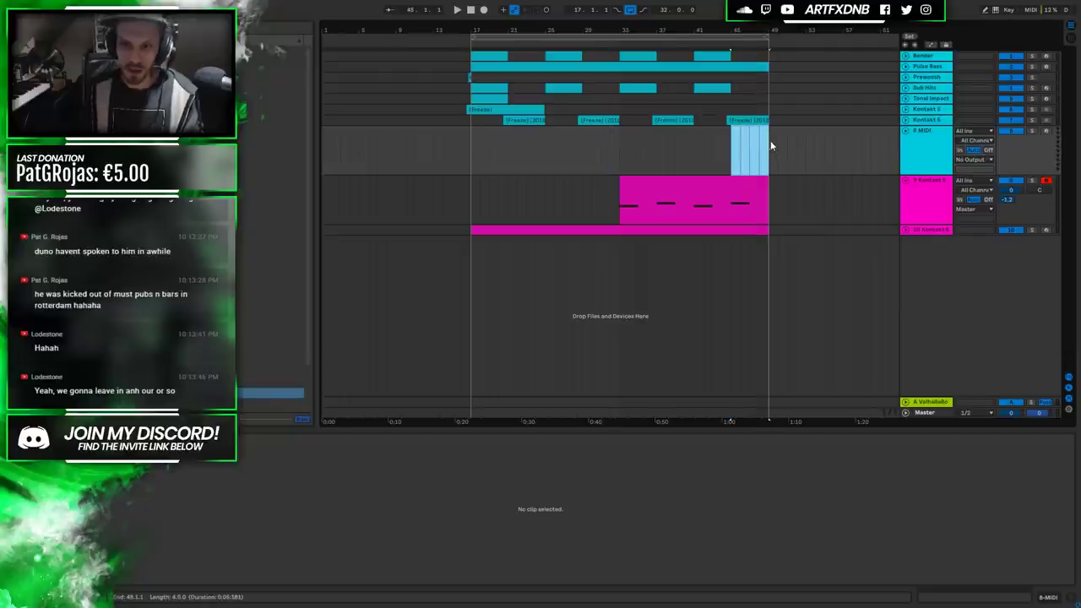
Create an empty MIDI clip from bar 45 to 49 on the new track and load Kontakt 5 onto it.
key("ctrl+shift+m")
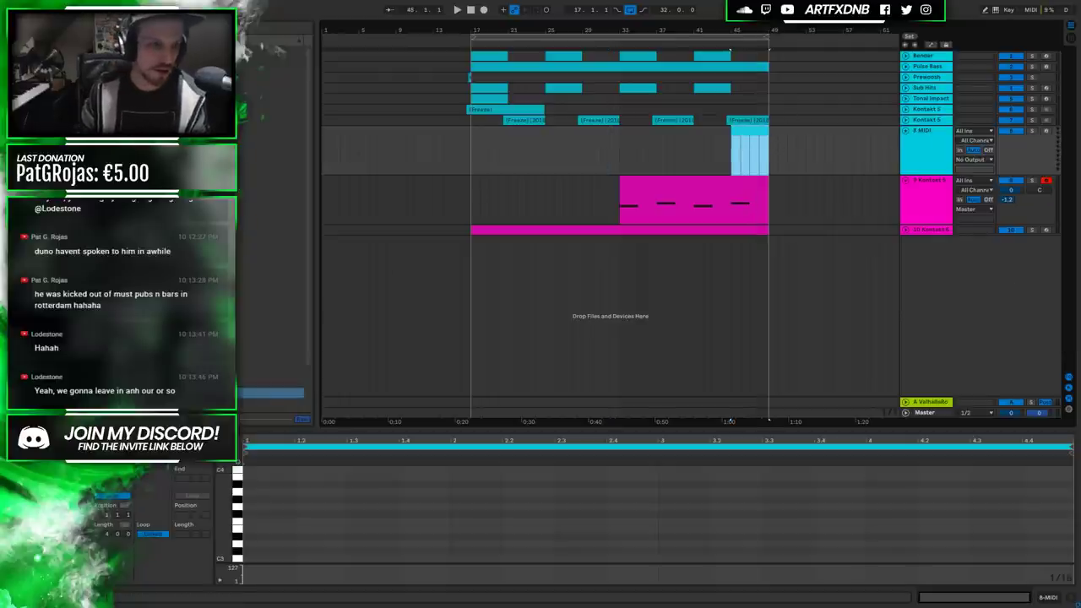
key("ctrl+f")
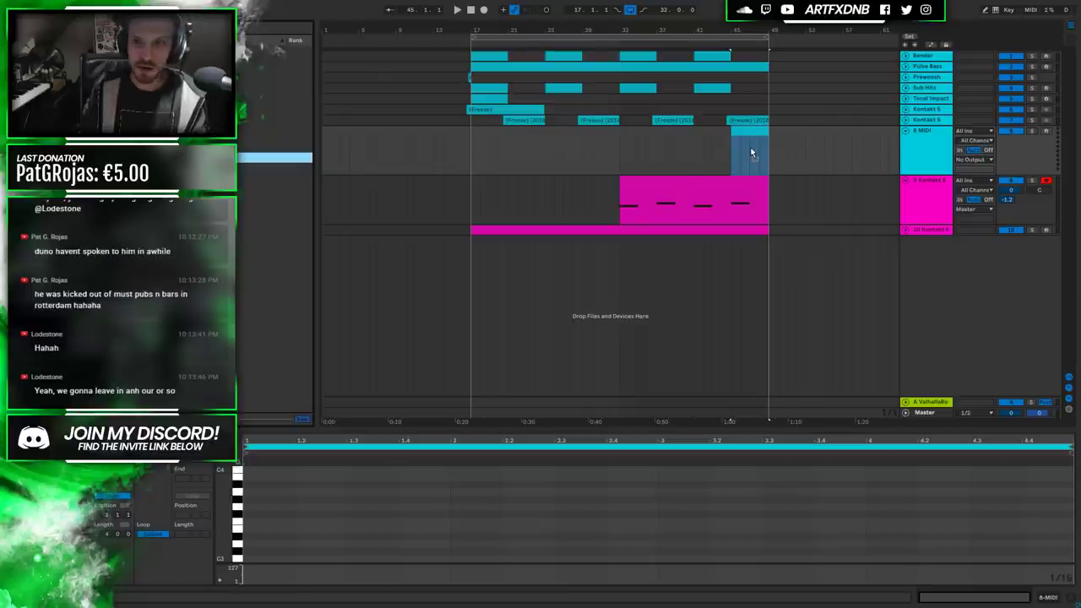
left_click_drag(749, 147, 747, 149)
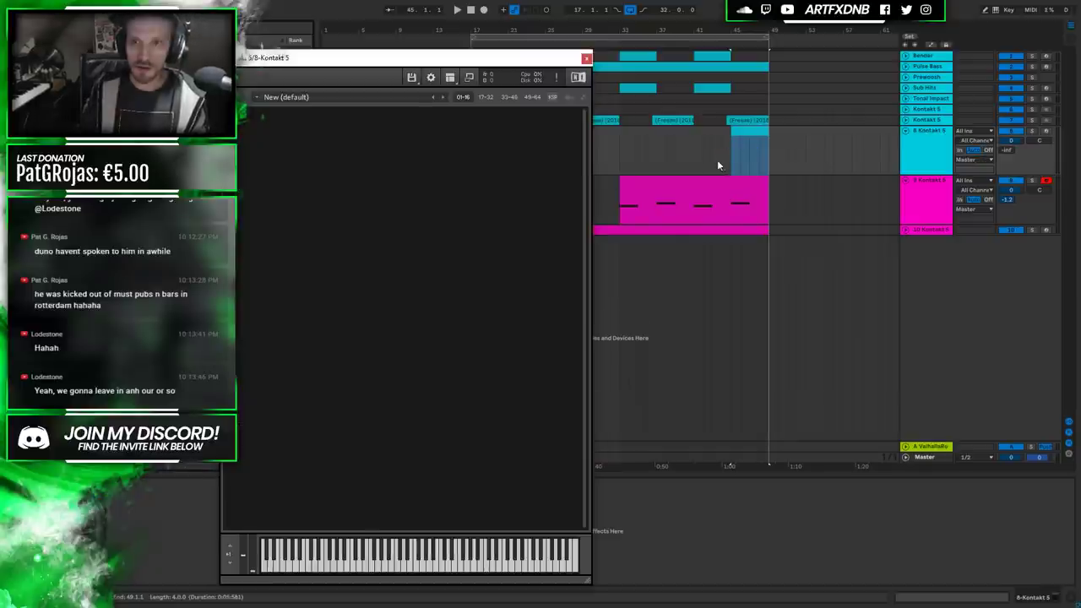
Draw one sustained note across the full four bars of the new MIDI clip.
left_click(583, 56)
double_click(748, 130)
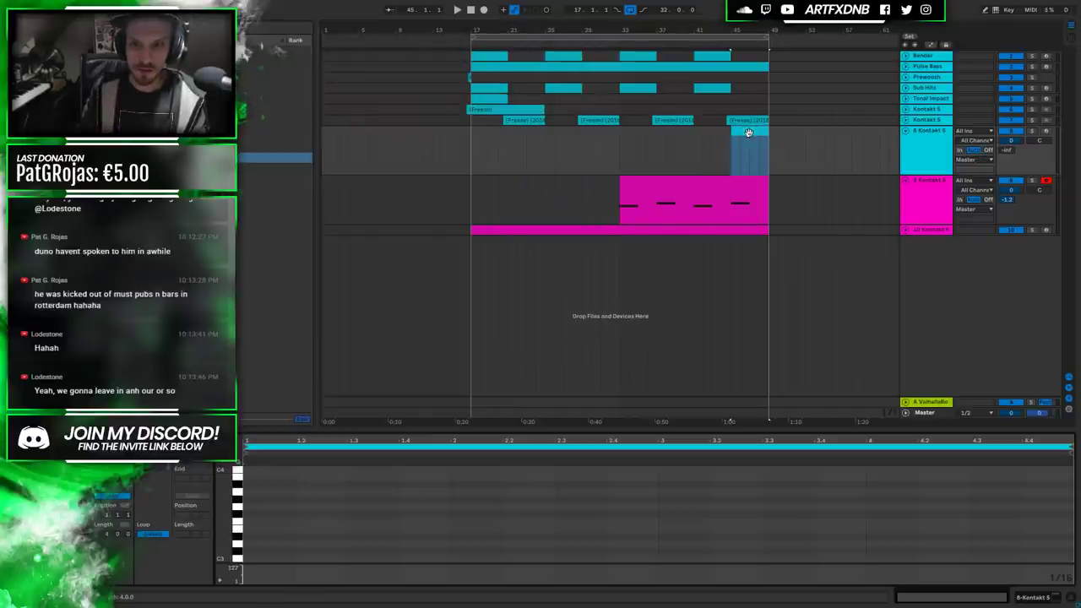
mouse_move(247, 547)
left_mouse_down()
mouse_move(1001, 545)
mouse_move(978, 506)
left_mouse_up()
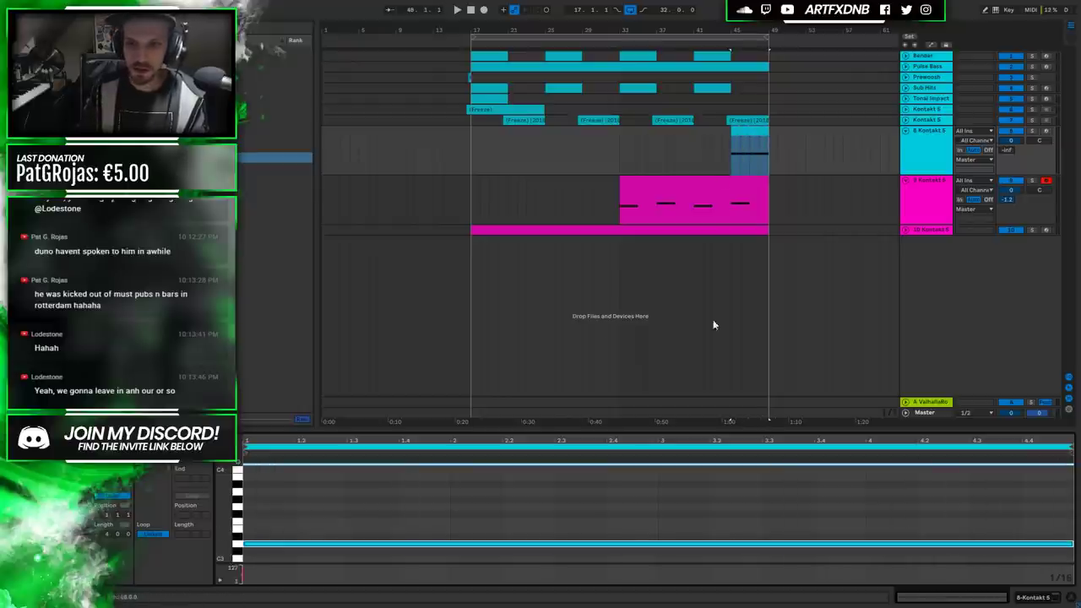
Load the Aizerx - Classic Trailers Toolkit - Generator instrument from Kontakt's file browser and hide the browser.
left_click(1022, 598)
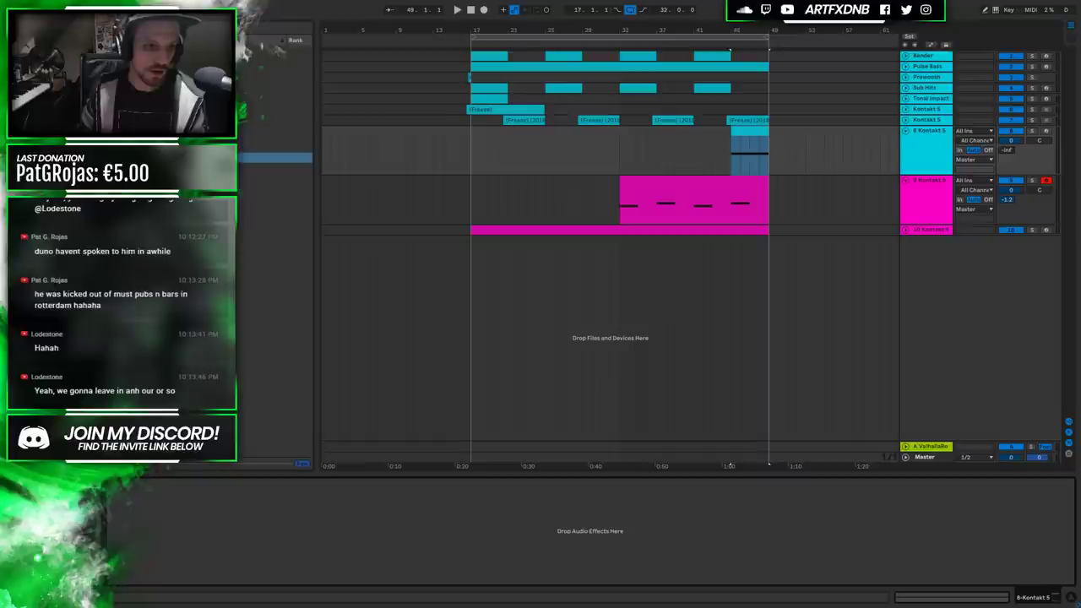
left_click(450, 77)
left_click(455, 93)
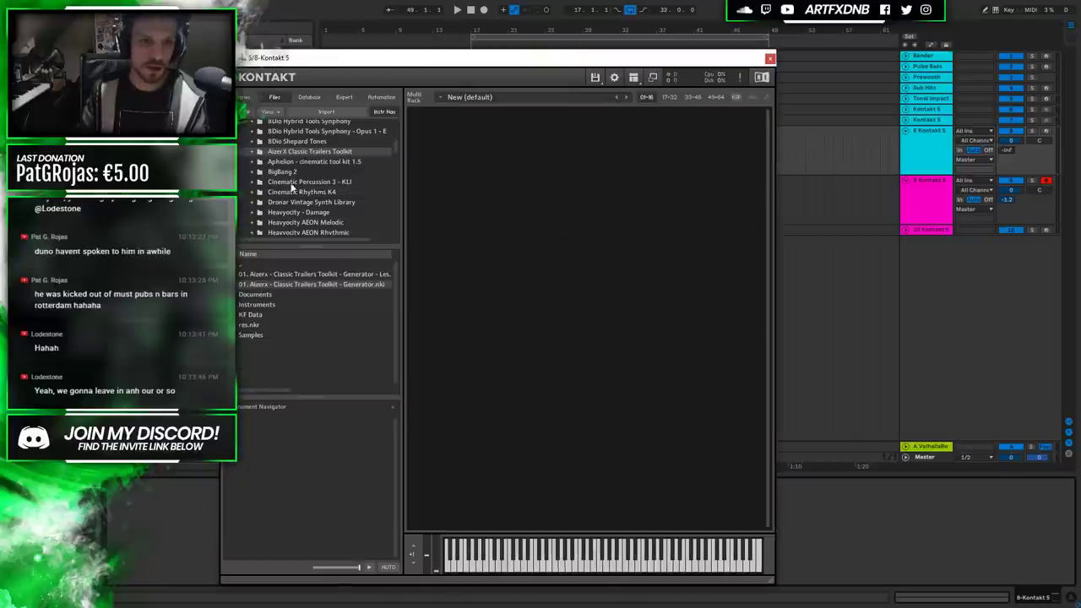
left_click_drag(290, 284, 598, 297)
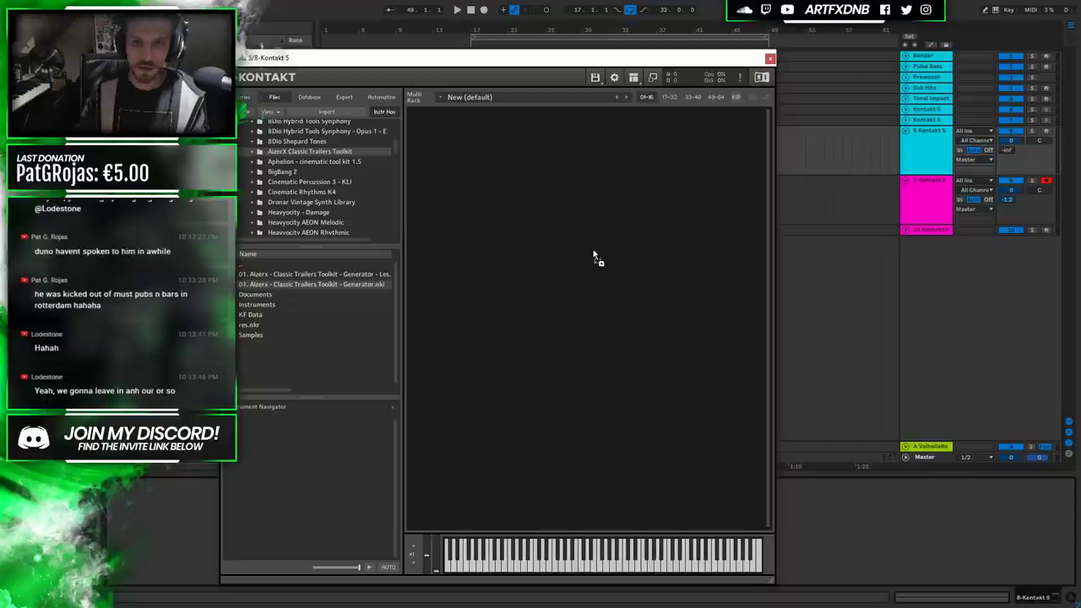
left_click_drag(593, 253, 593, 255)
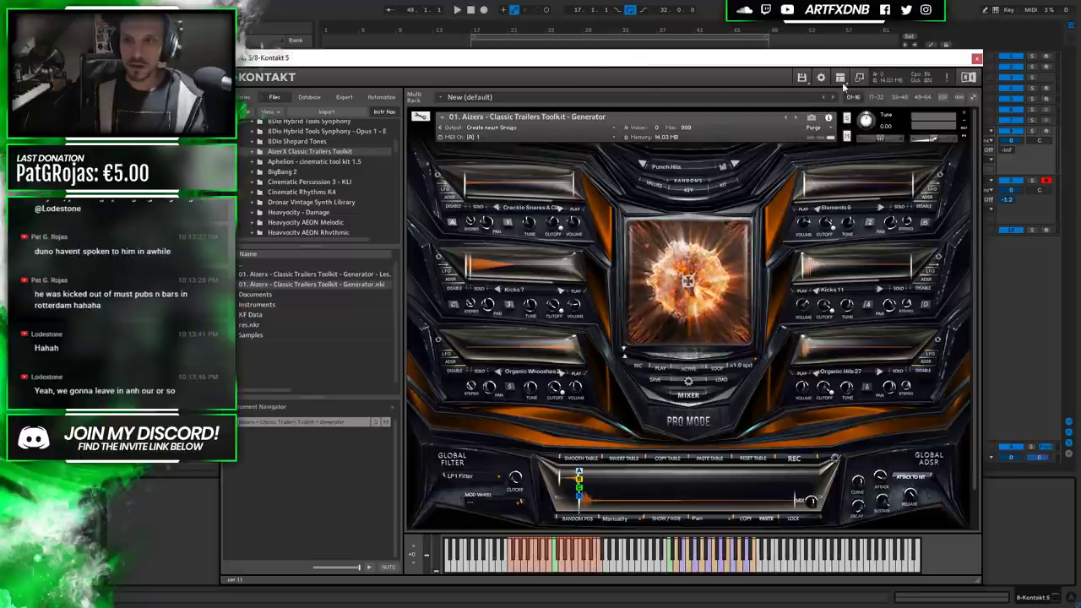
left_click(830, 77)
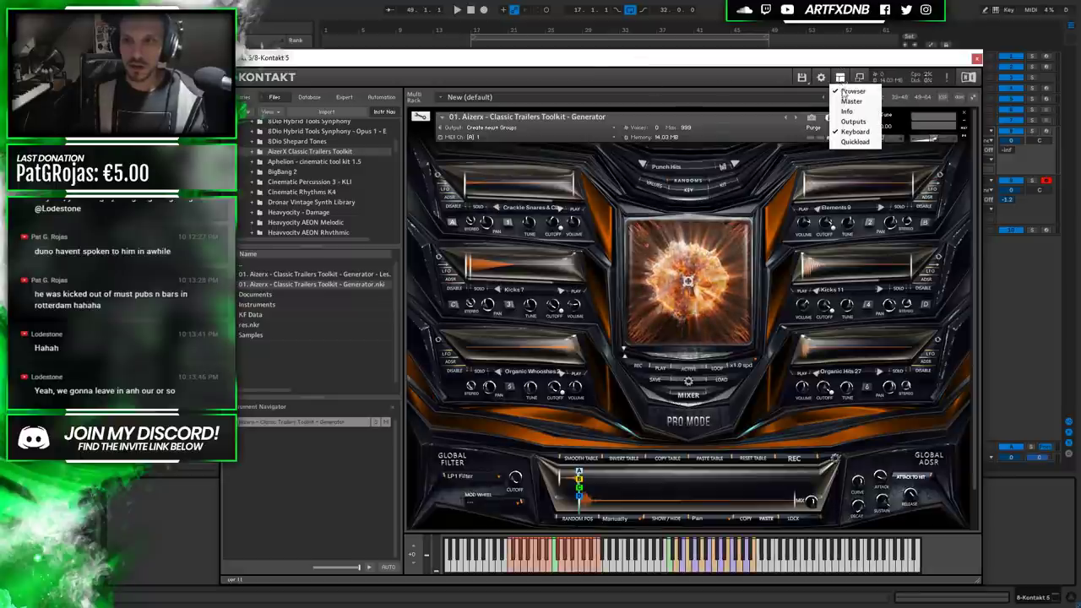
left_click(837, 105)
left_click_drag(523, 58, 699, 39)
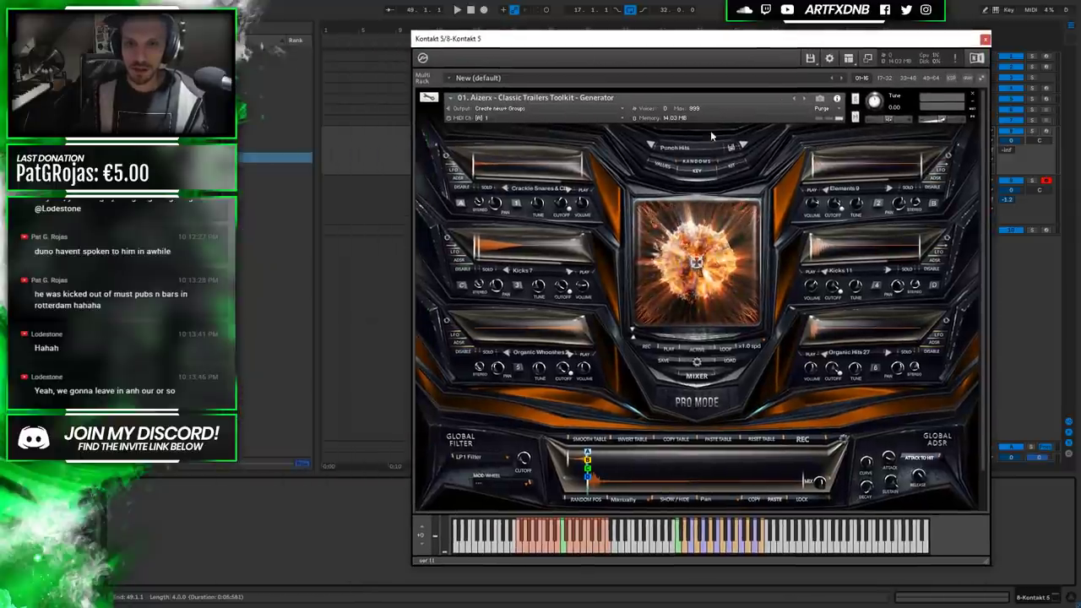
Load the Classic Risers 1 preset from the Stutters & Risers category of the Generator instrument.
left_click(660, 149)
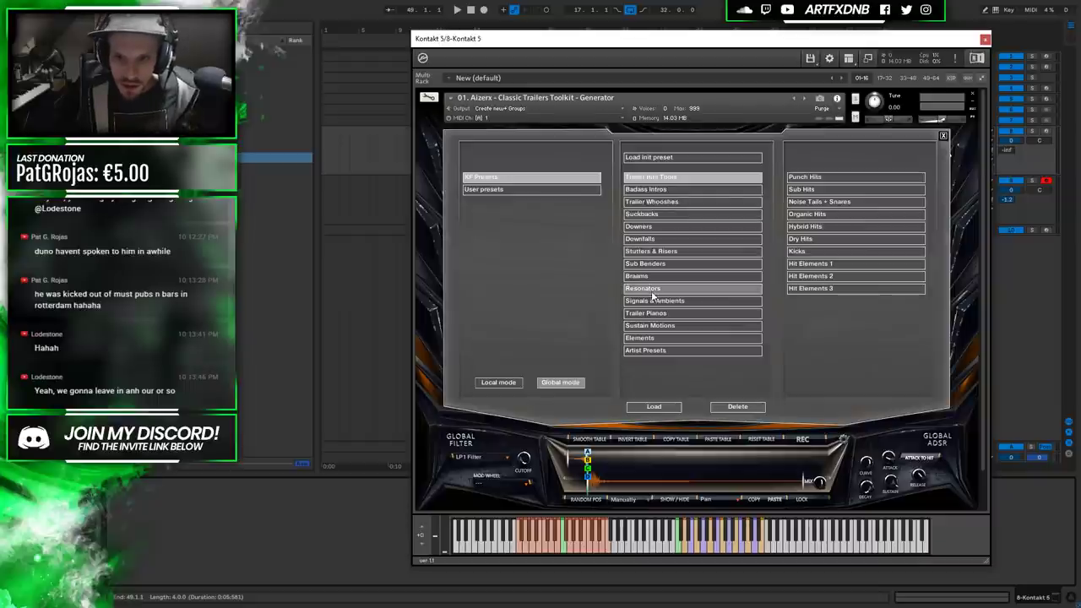
left_click(662, 250)
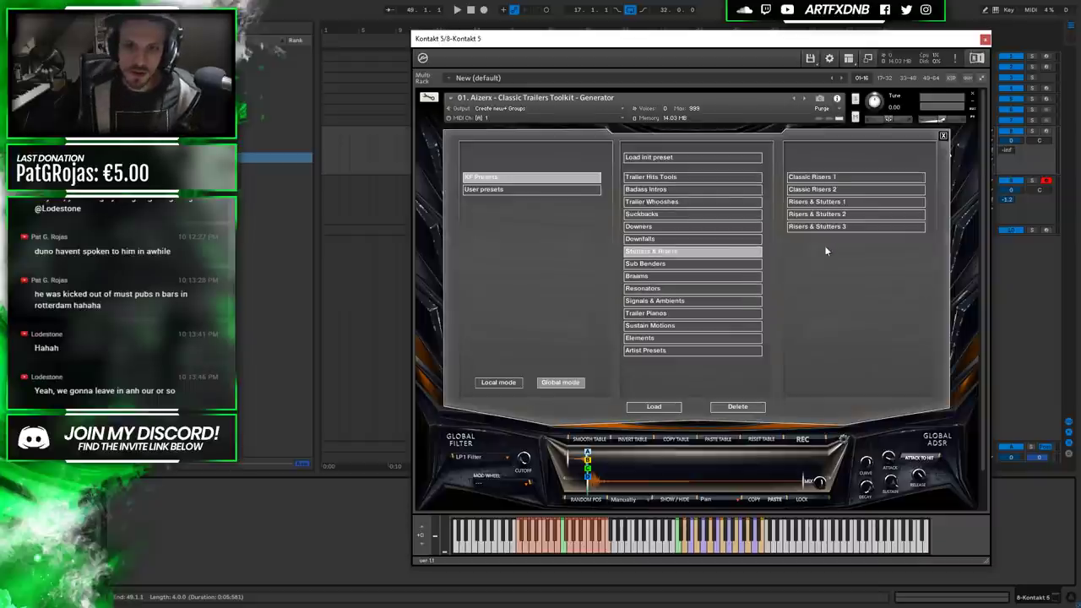
left_click(824, 179)
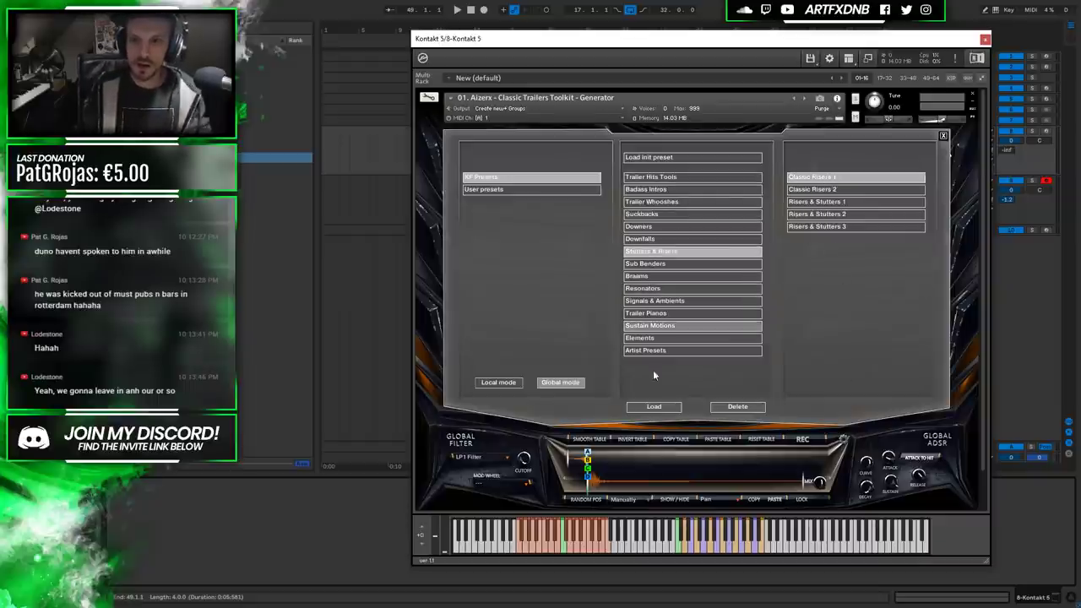
left_click(653, 406)
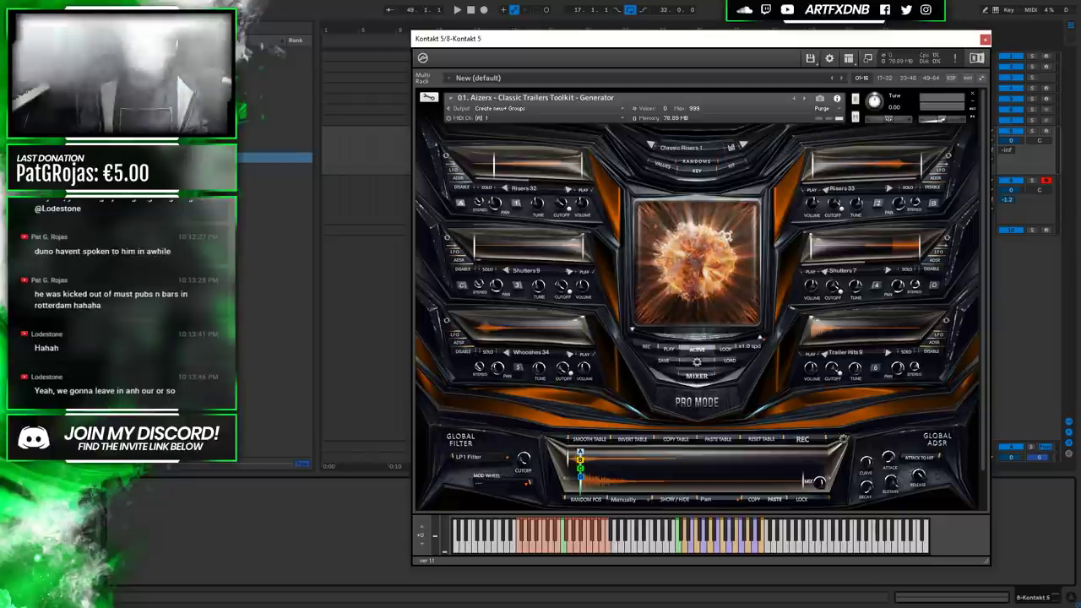
Move the Kontakt window off the riser clip and listen to the clip with its track soloed.
left_click_drag(943, 39, 651, 39)
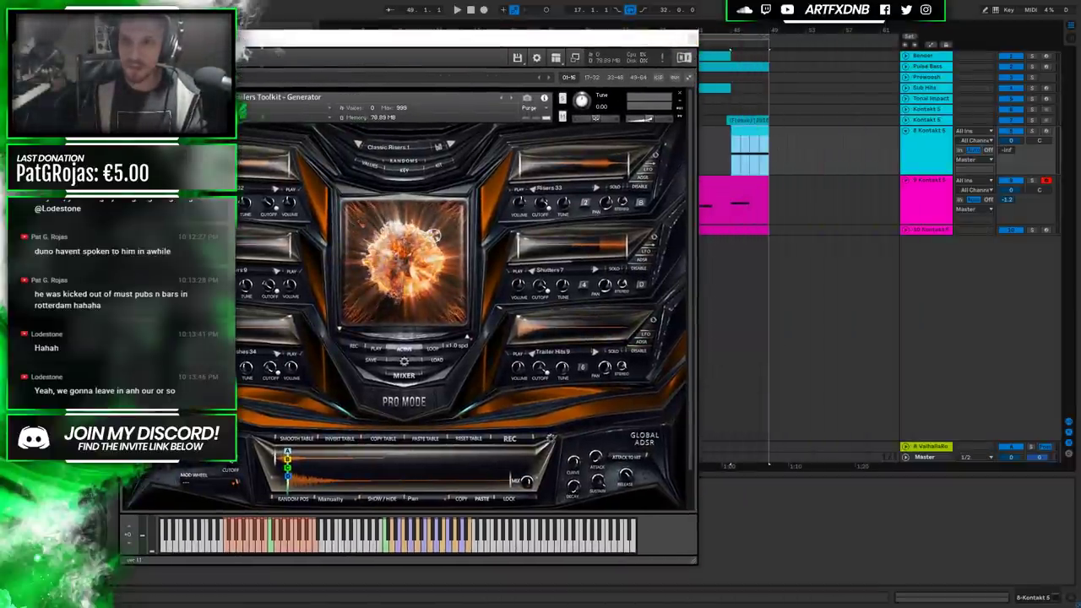
key("space")
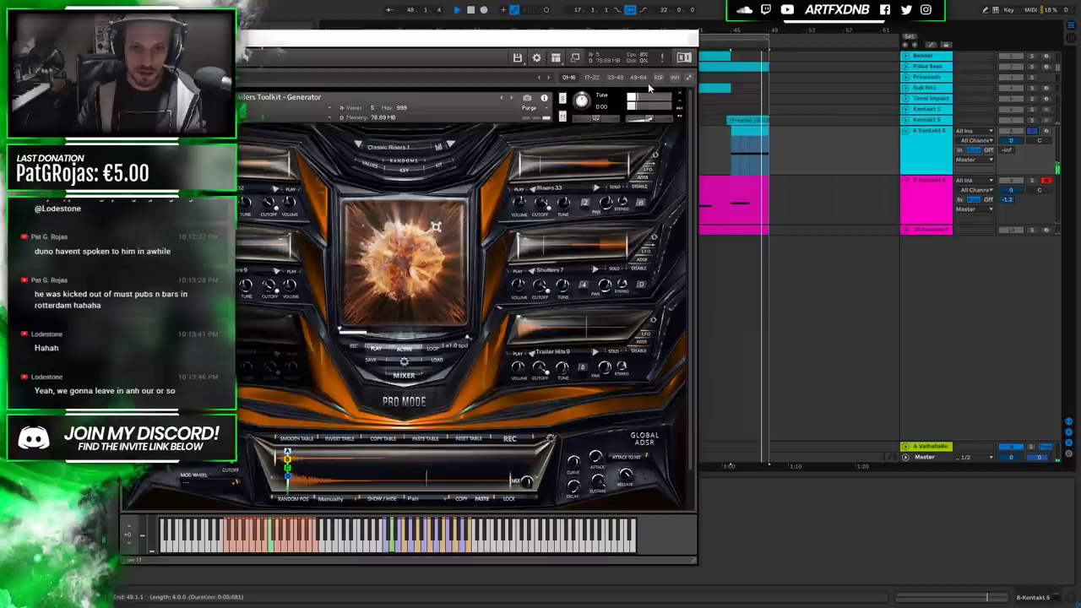
key("space")
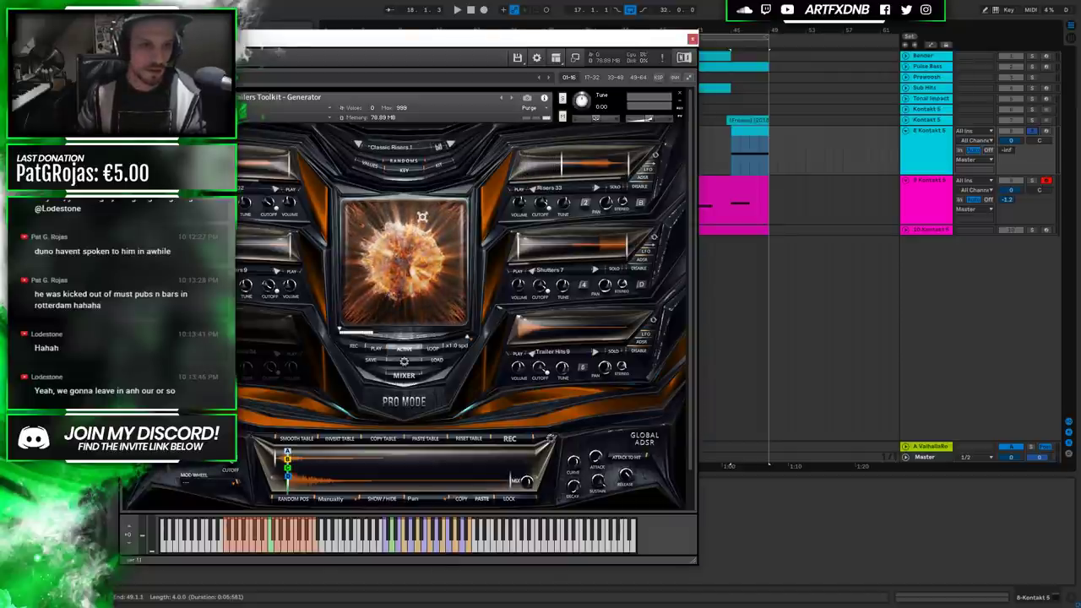
key("space")
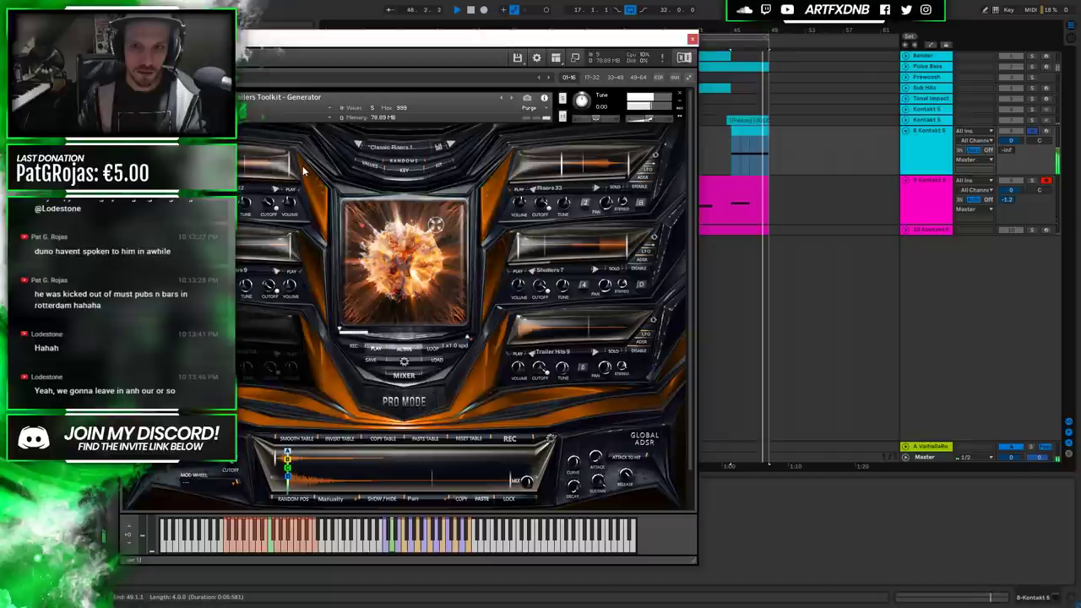
key("space")
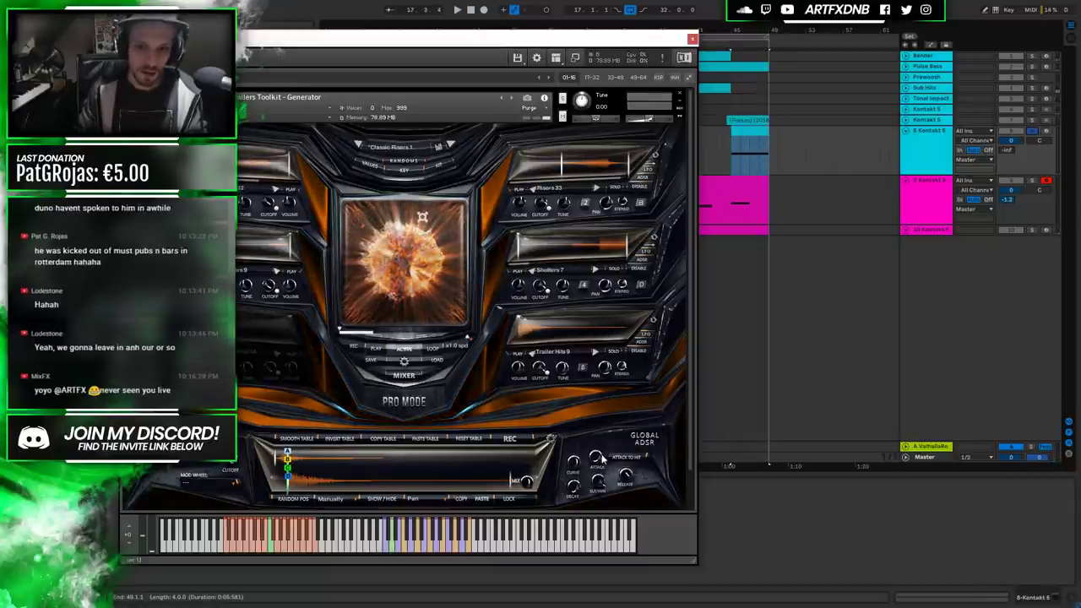
Set the instrument's global release to 1000 ms, audition the soloed riser again, and close the Kontakt window.
mouse_move(624, 477)
left_mouse_down()
mouse_move(622, 571)
mouse_move(617, 477)
left_mouse_up()
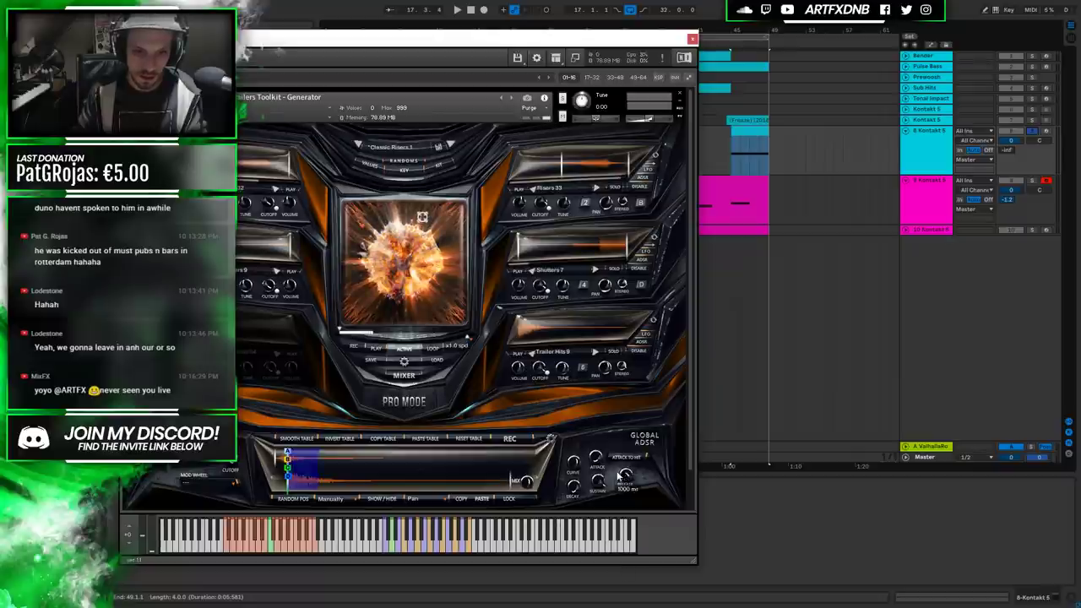
key("space")
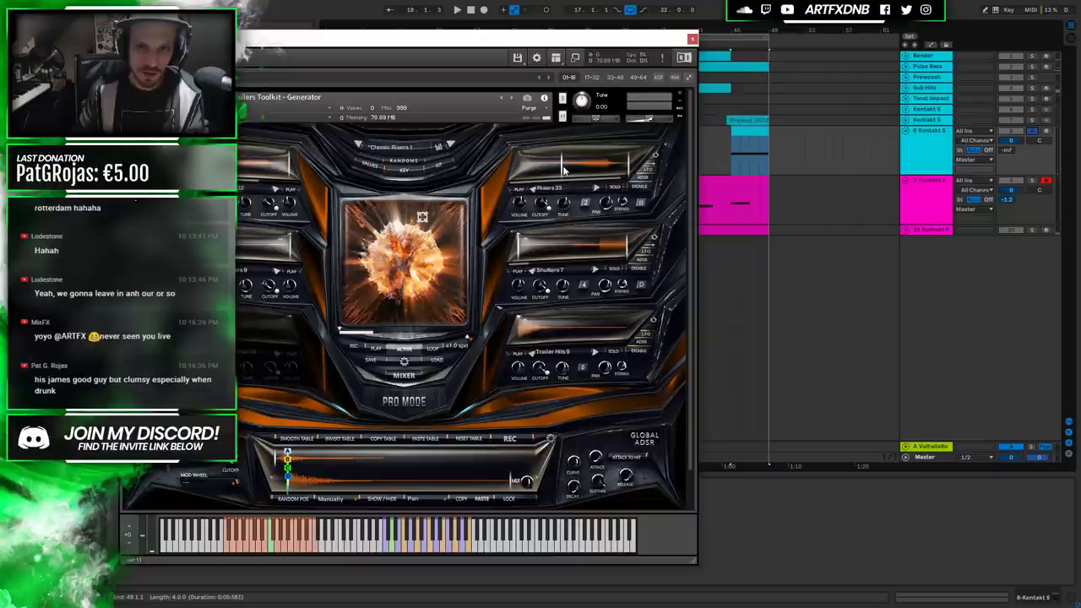
key("space")
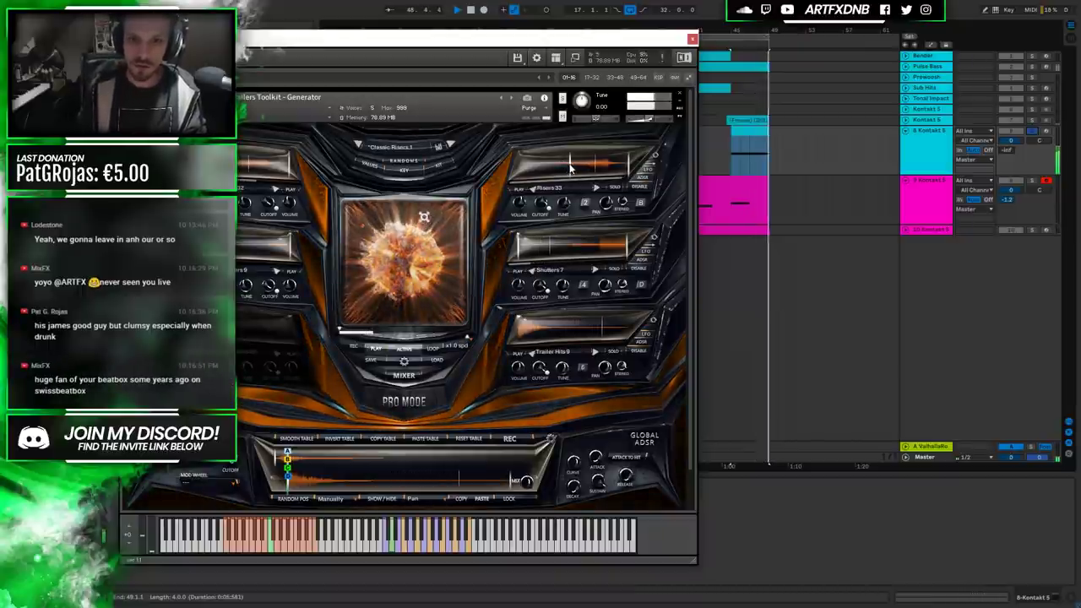
key("space")
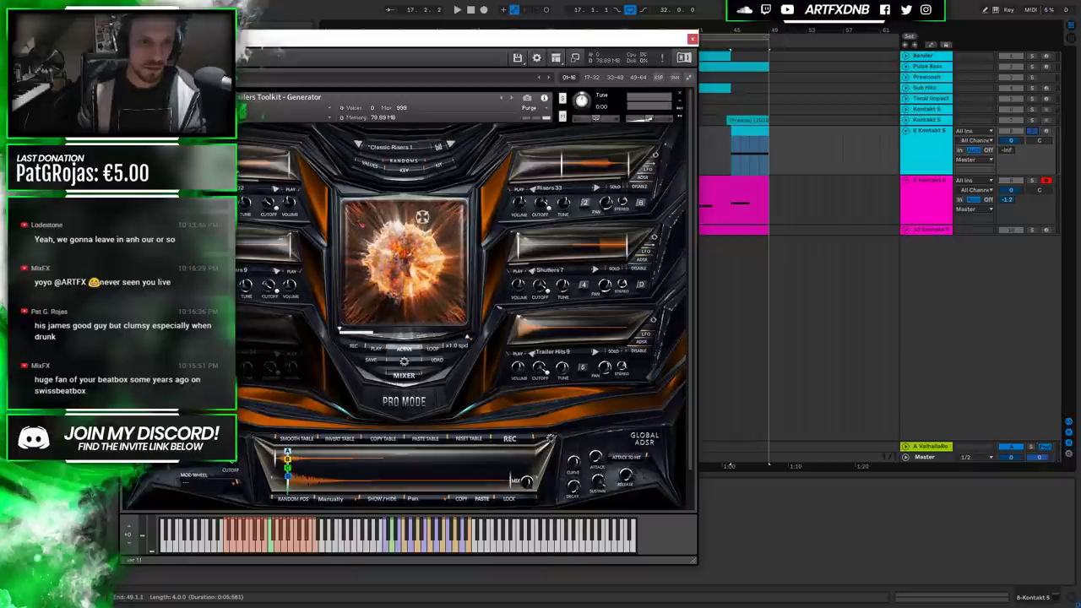
key("space")
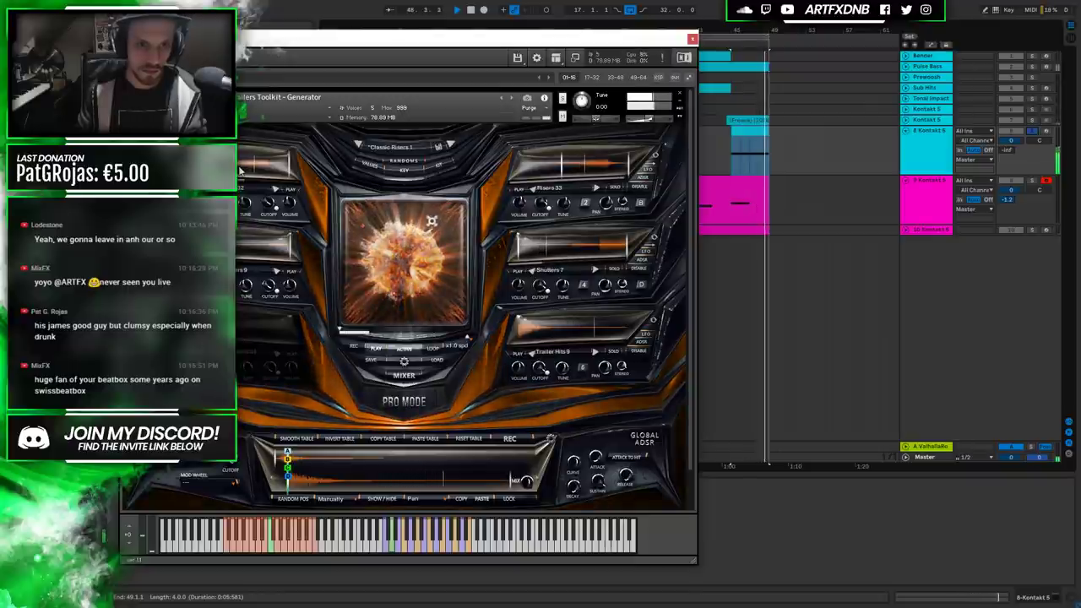
left_click(693, 39)
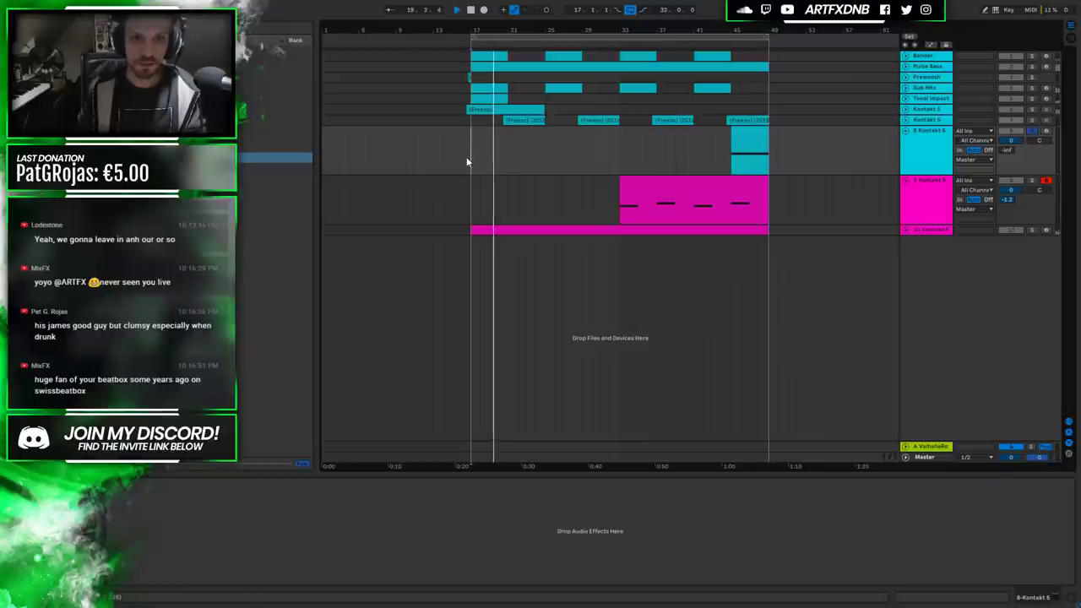
key("space")
left_click(749, 137)
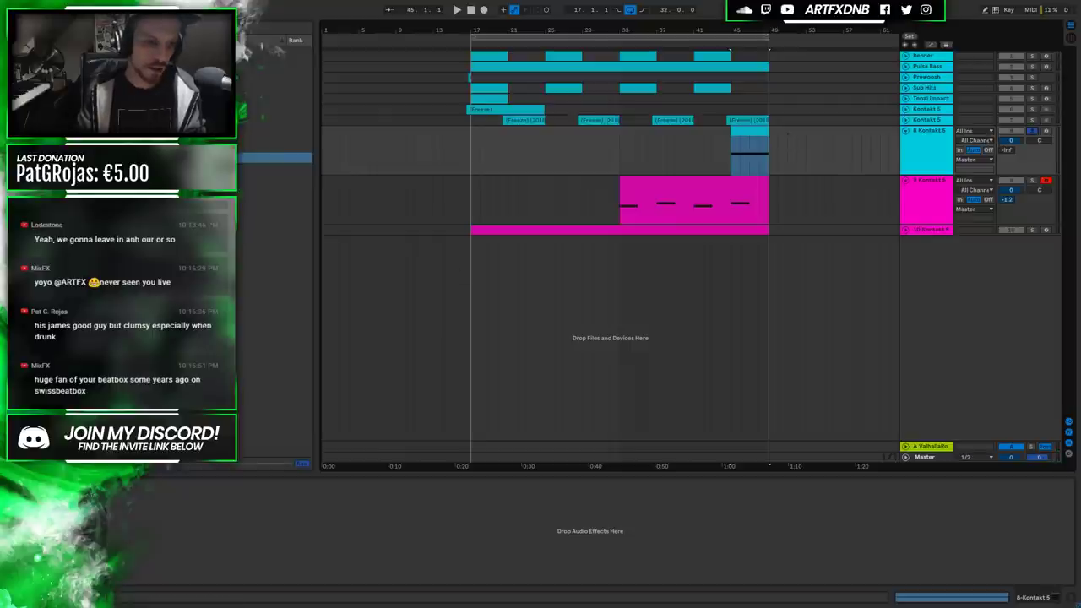
key("ctrl+alt+p")
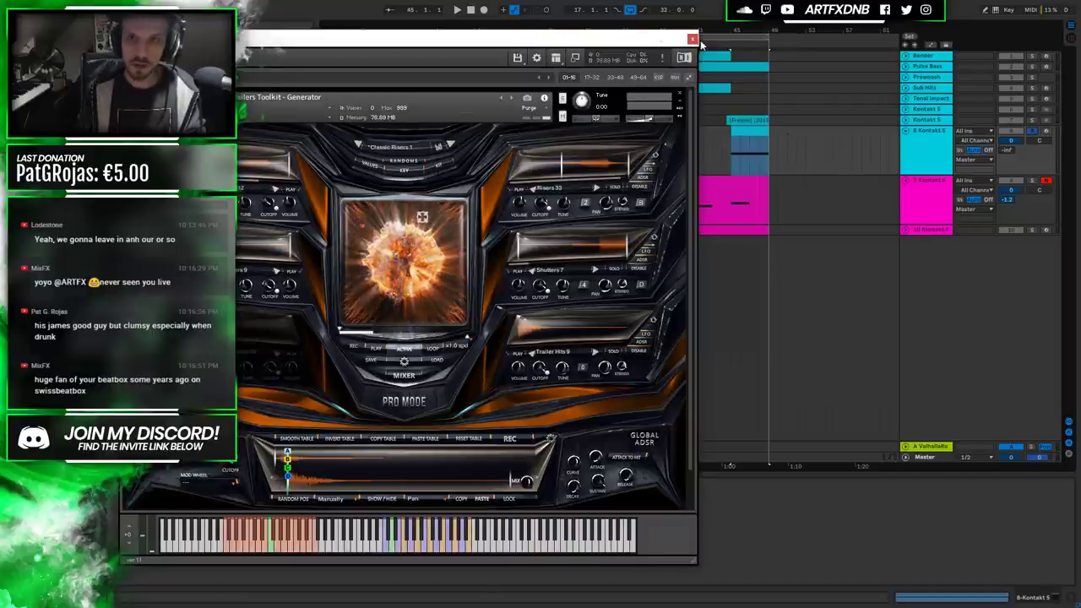
key("ctrl+alt+p")
Play the arrangement briefly from bar 16 and return the insert marker to bar 16.
left_click(724, 137)
left_click(465, 151)
key("space")
key("space")
left_click(463, 148)
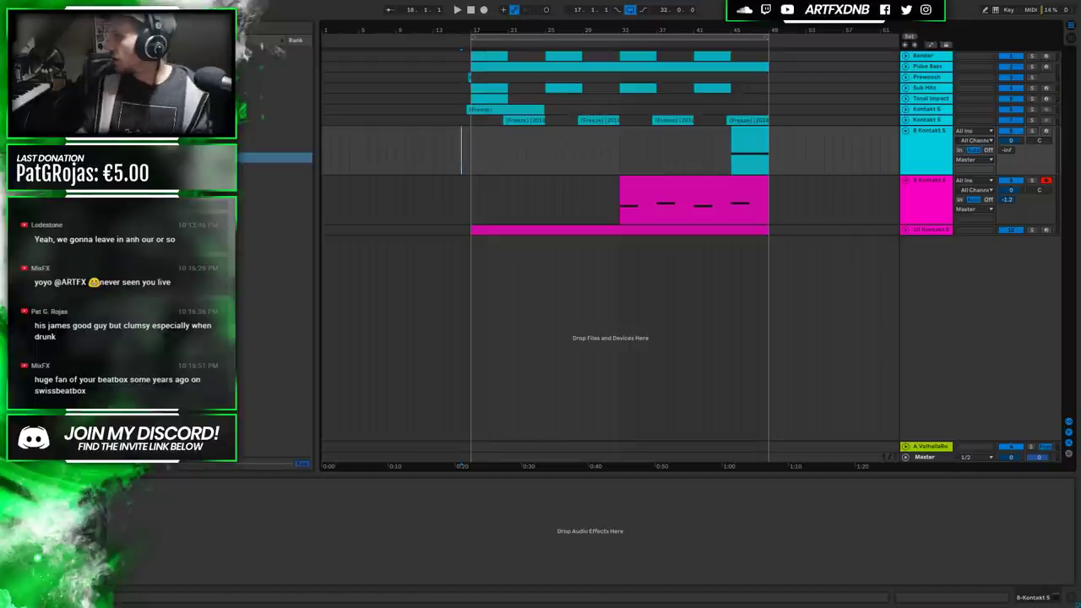
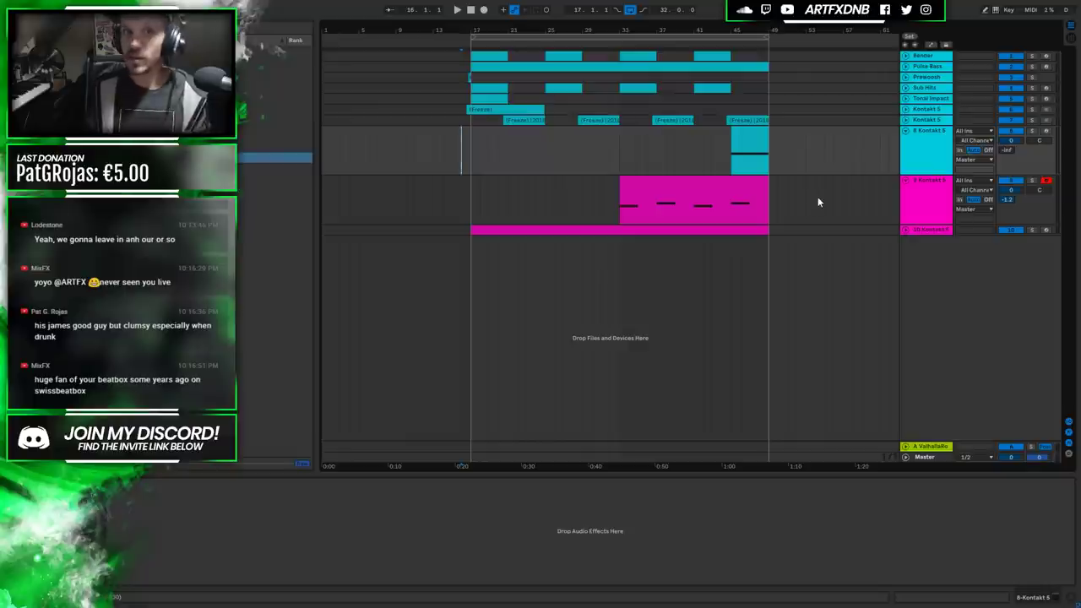
Solo the riser clip's track and place the insert marker at bar 16.
left_click(759, 143)
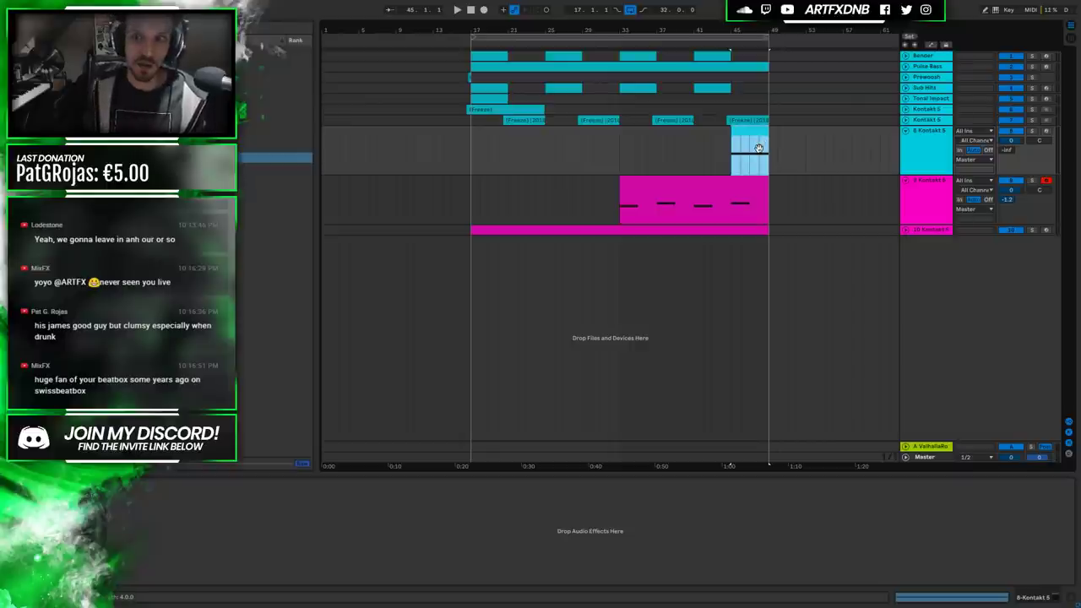
left_click(1031, 131)
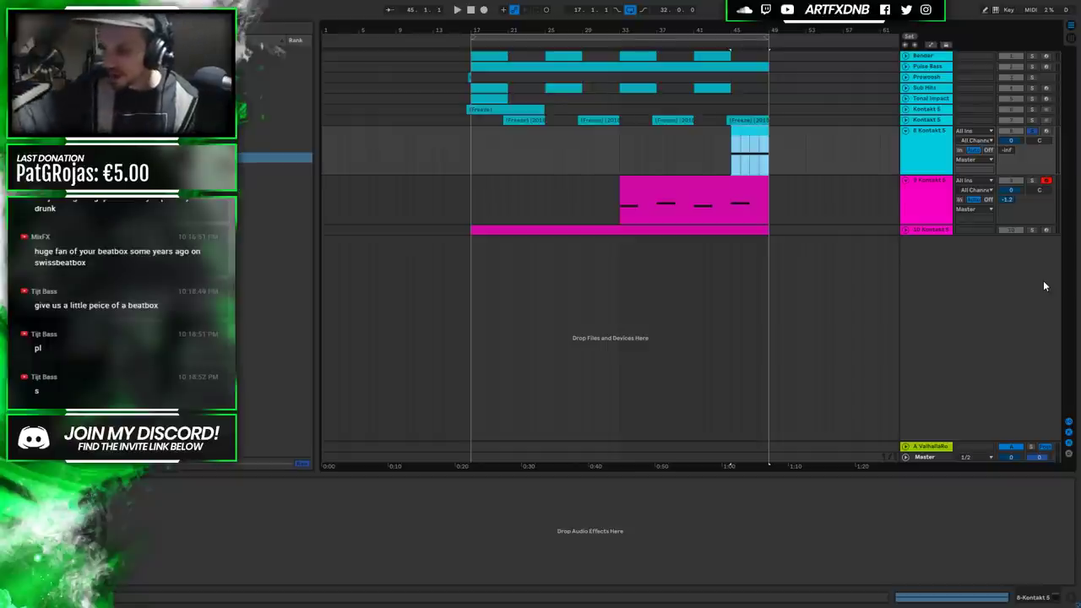
left_click(723, 153)
left_click(462, 142)
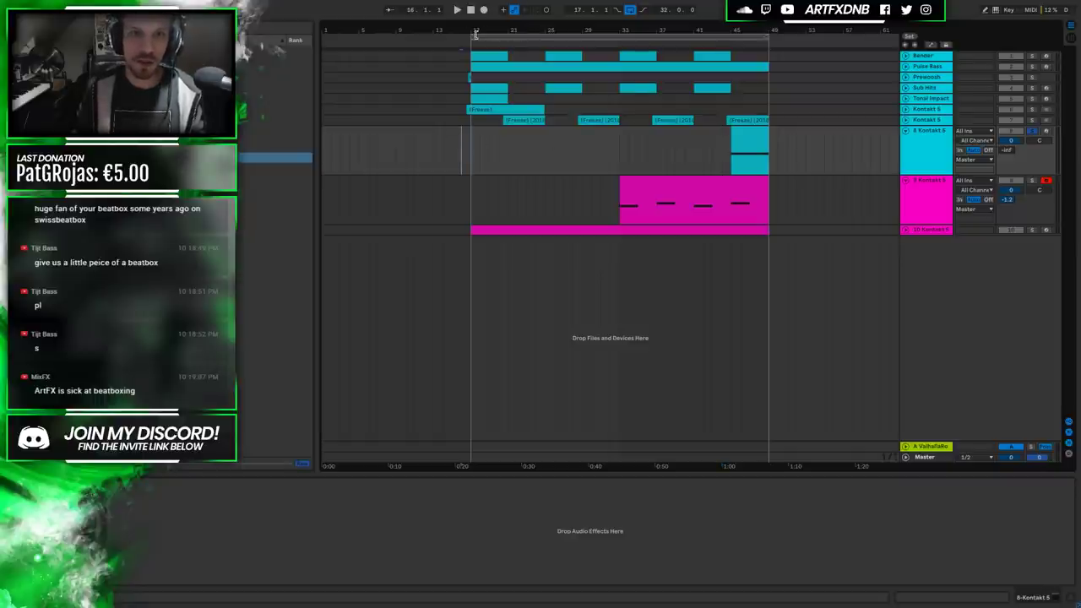
Extend the arrangement loop to run from bar 16 to bar 50 and return the insert marker to bar 16.
left_click_drag(475, 34, 466, 37)
left_click_drag(763, 35, 774, 36)
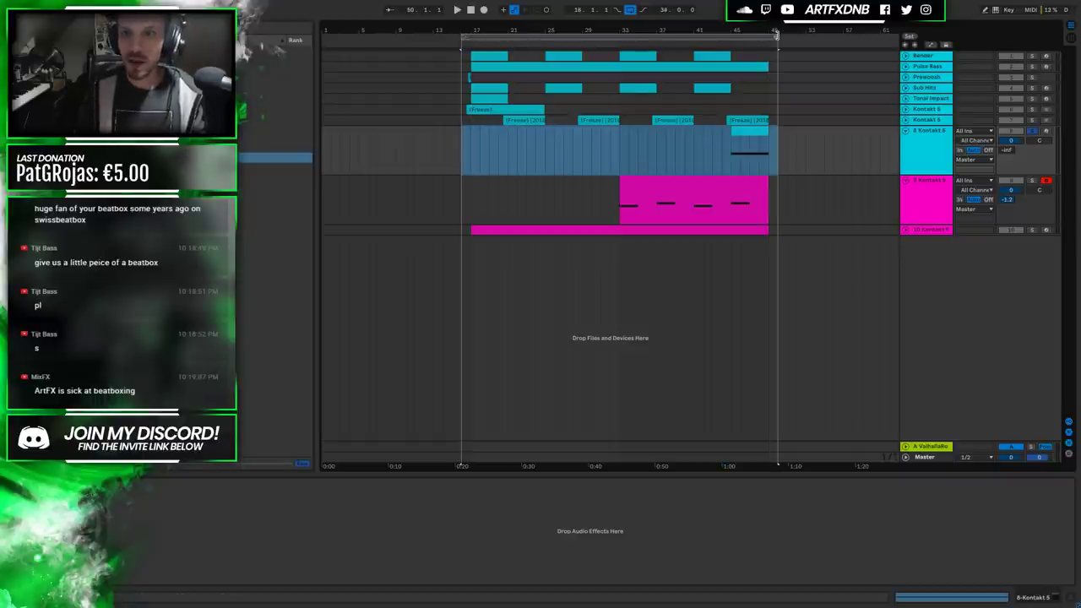
left_click(462, 164)
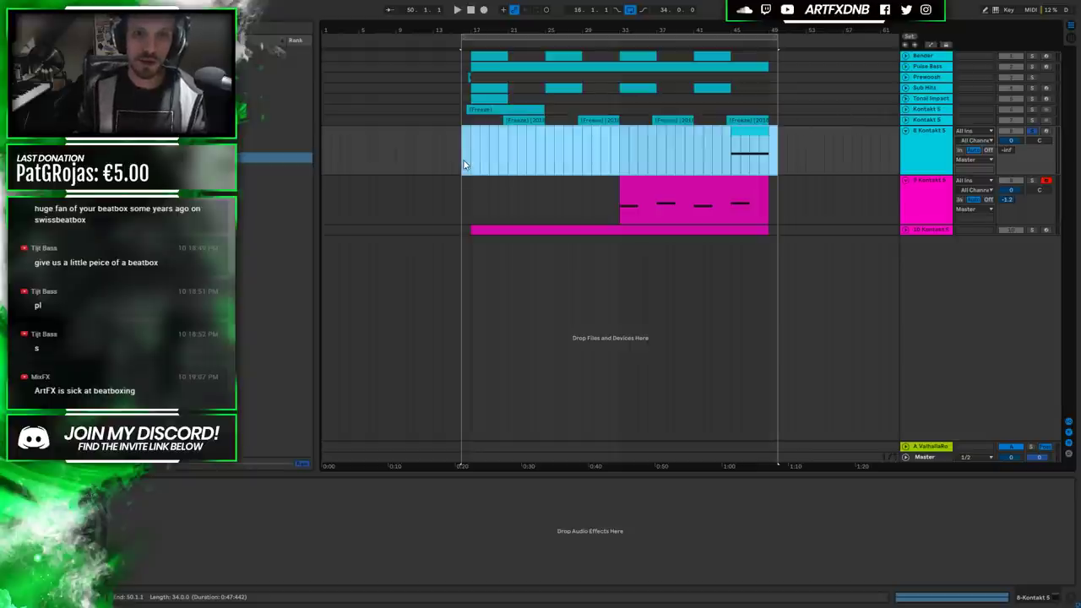
left_click(459, 150)
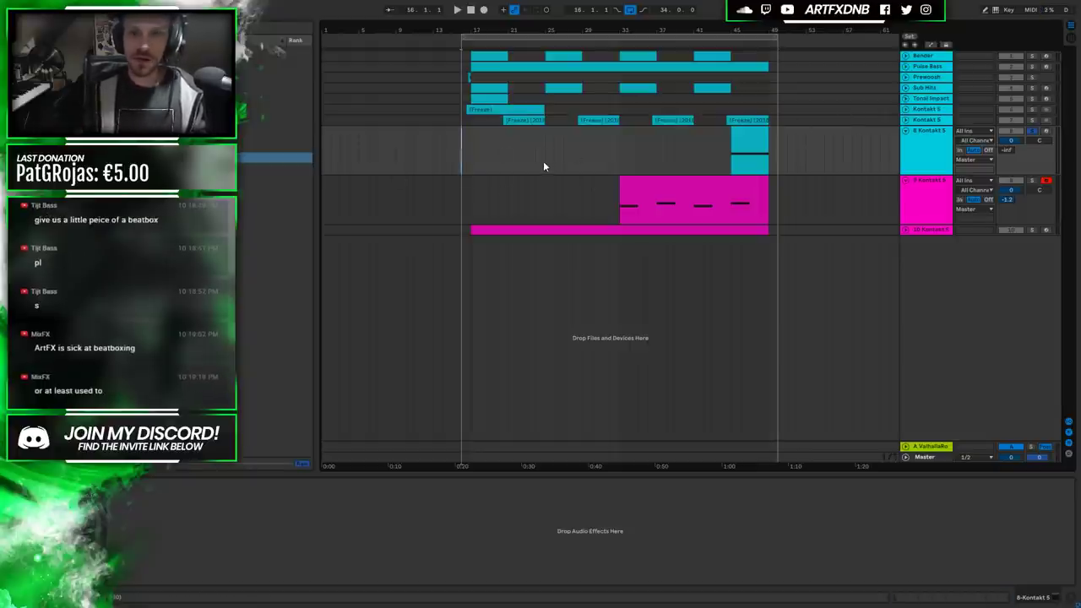
Audition the start of the loop, turn off the riser track's solo, and play the full arrangement from bar 16.
key("space")
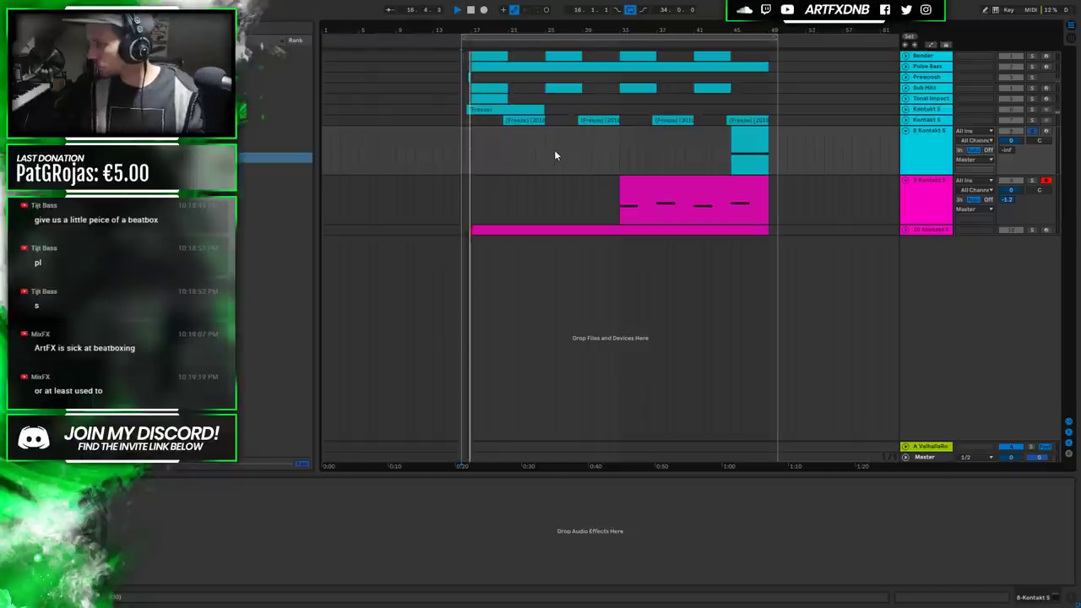
key("space")
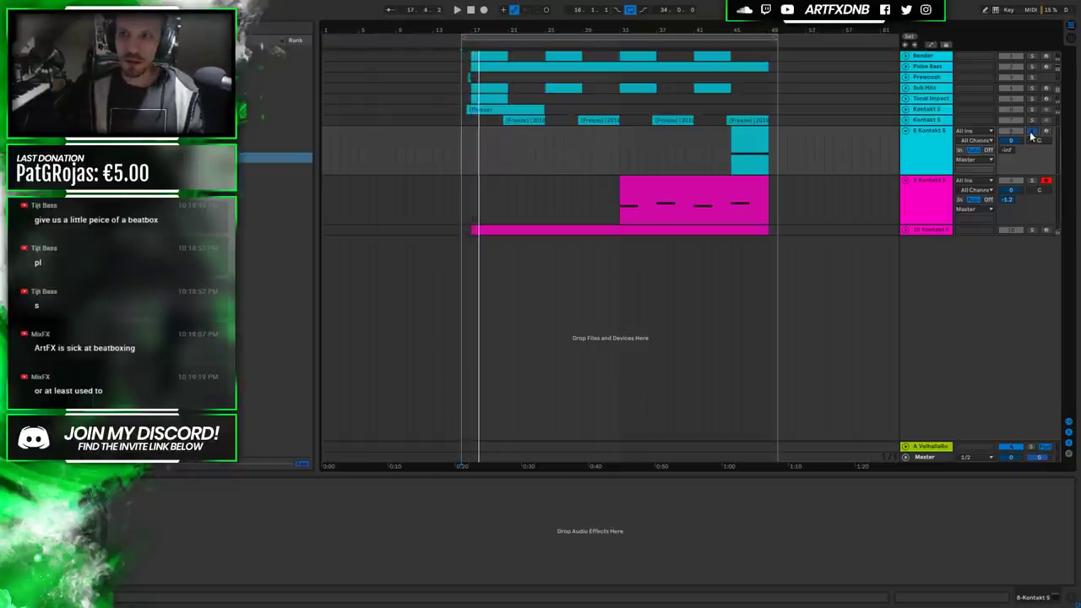
left_click(463, 144)
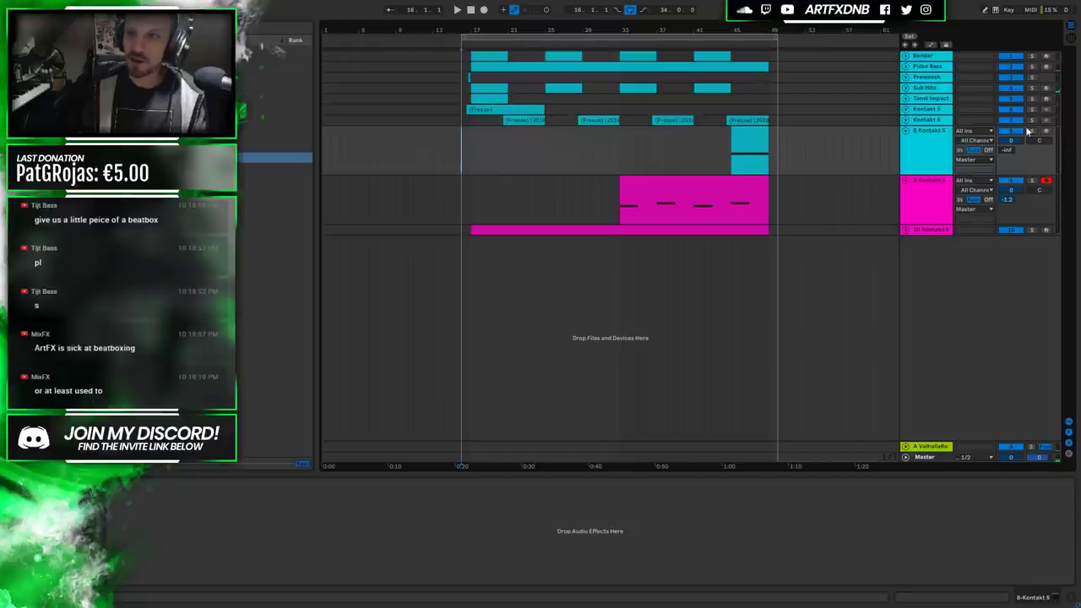
key("space")
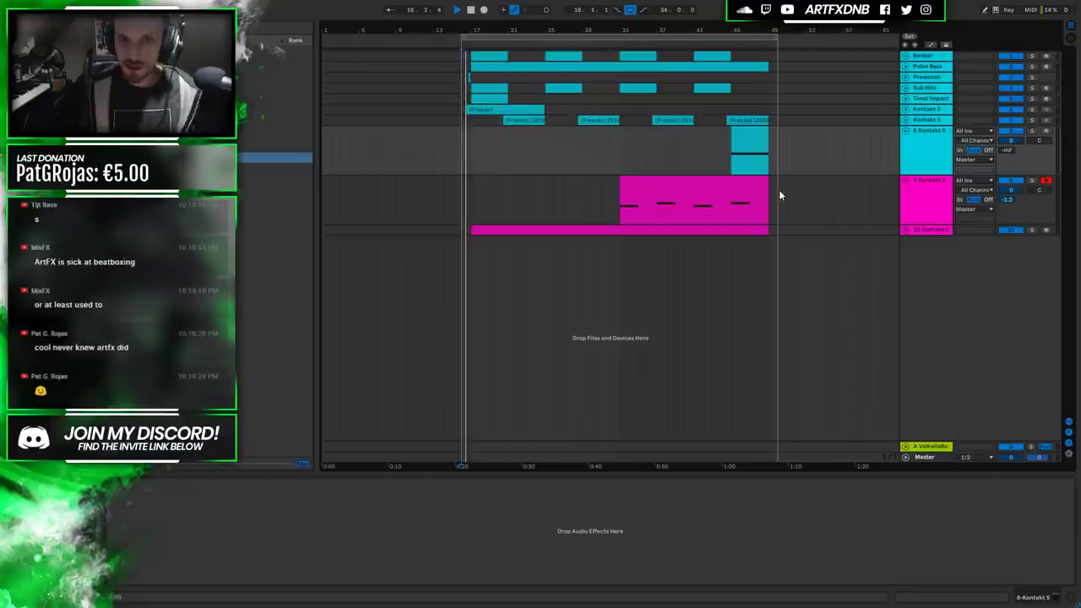
Set the FabFilter Pro-L 2 gain on the Master track to +3.6 dB, close its window, and stop playback.
left_click(927, 456)
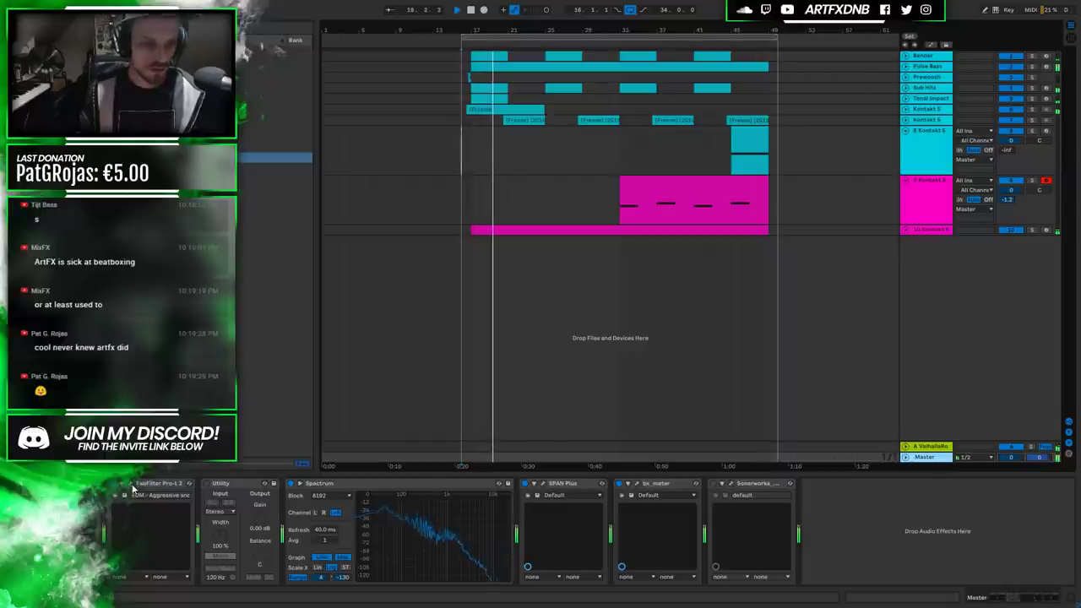
left_click(124, 495)
left_click_drag(342, 312, 334, 291)
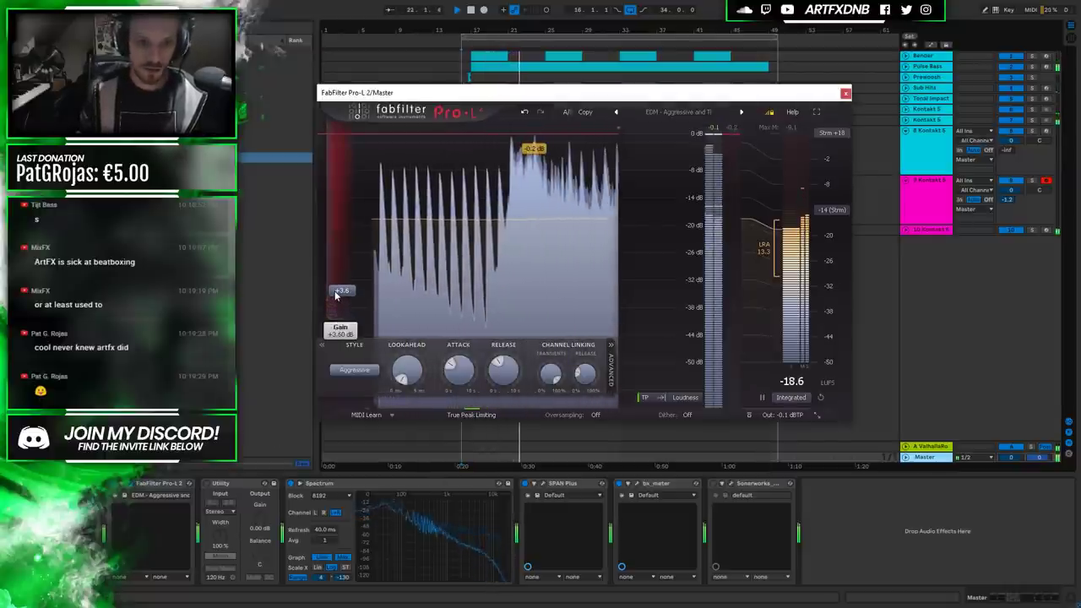
left_click(845, 92)
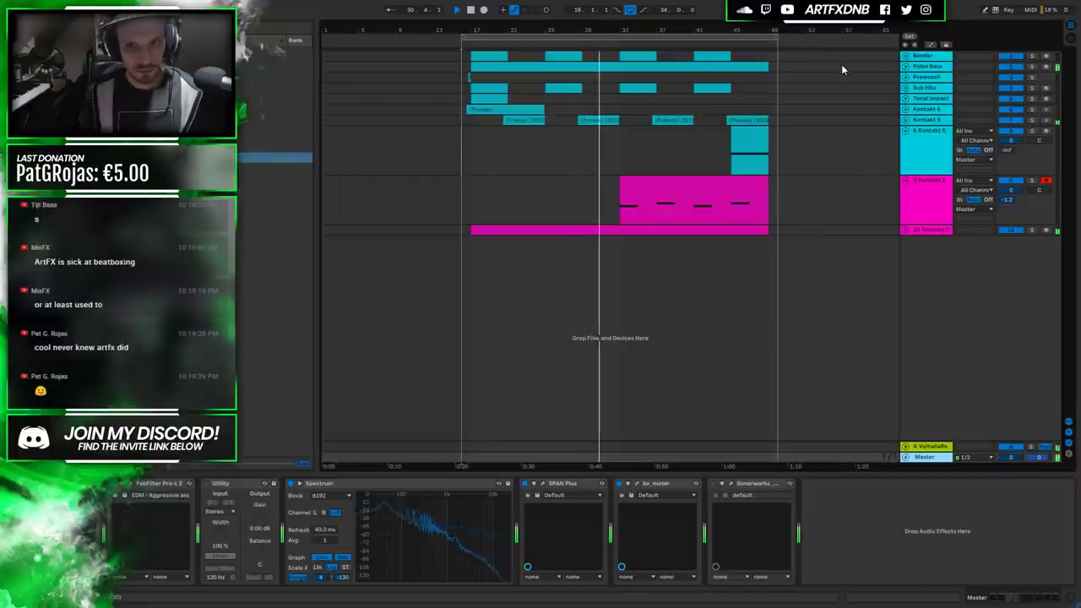
key("space")
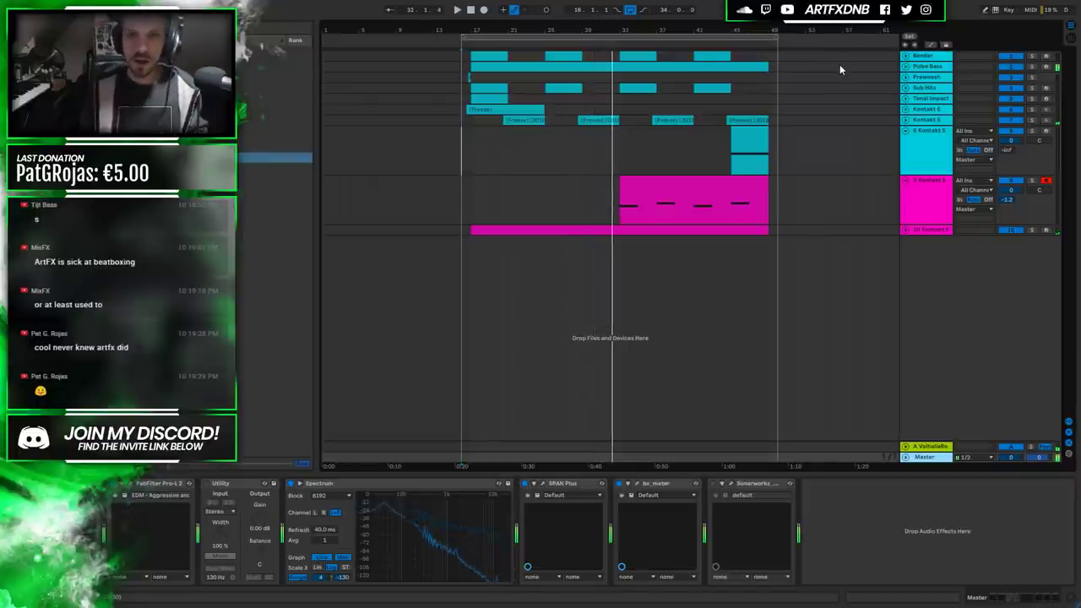
Mark out the empty riser-track ranges from bar 28 to 33 and bar 33 to 45, ending with the insert marker at bar 28.
left_click_drag(576, 154, 615, 160)
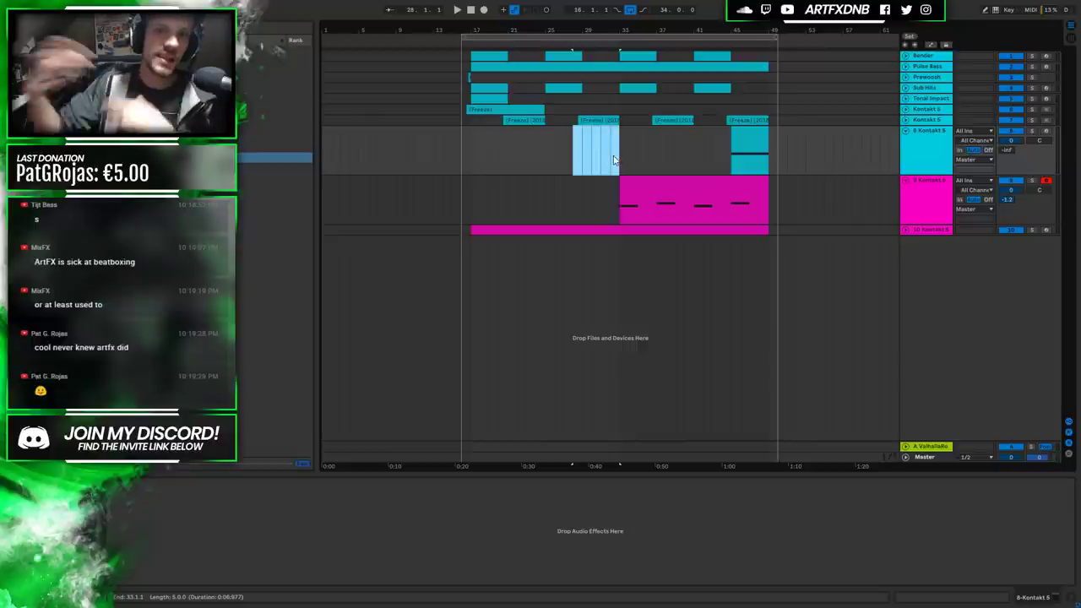
left_click_drag(623, 155, 723, 154)
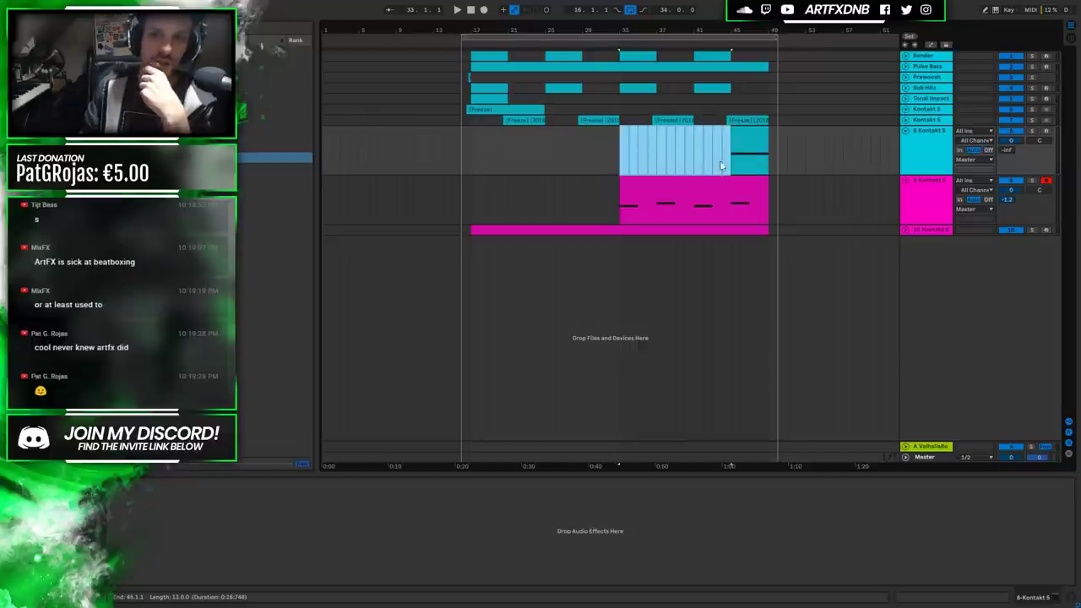
left_click_drag(575, 157, 619, 163)
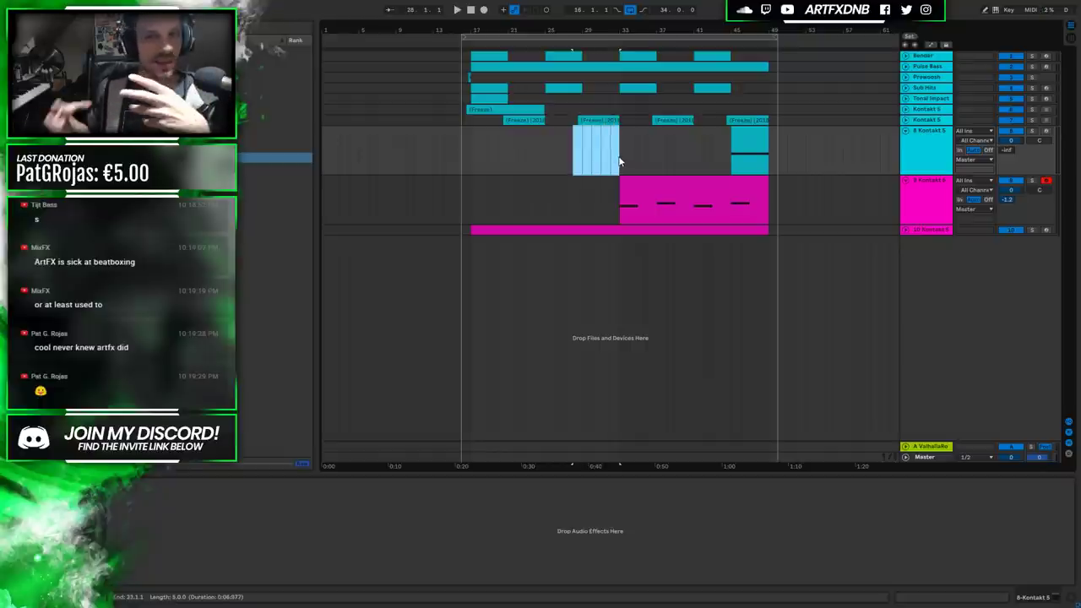
left_click(572, 162)
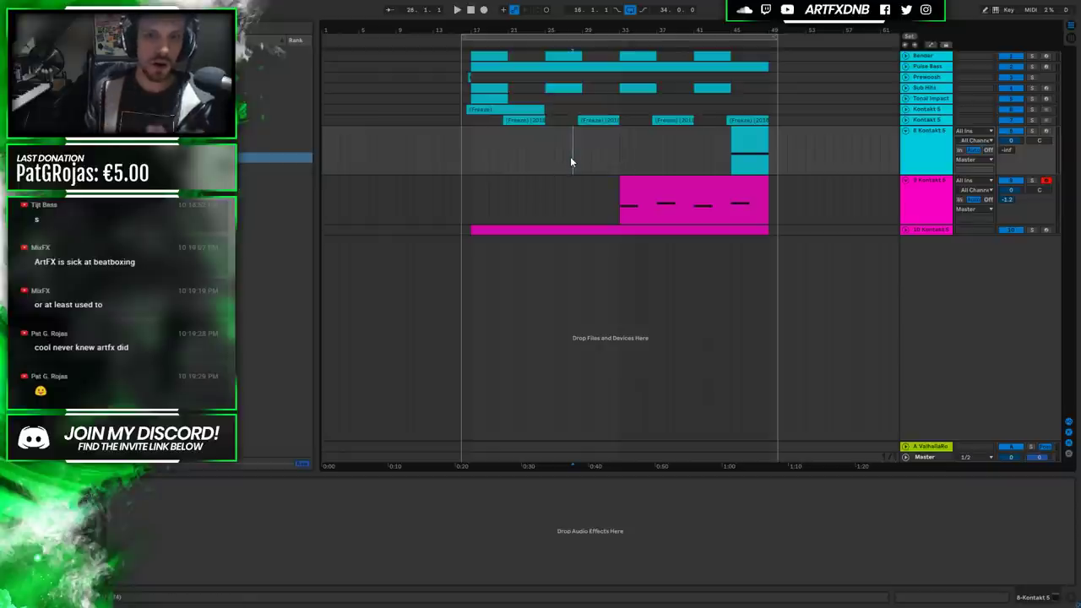
Unfold the lowest Kontakt track and rename it Tuba, and rename the Kontakt track above it Horn.
left_click(906, 229)
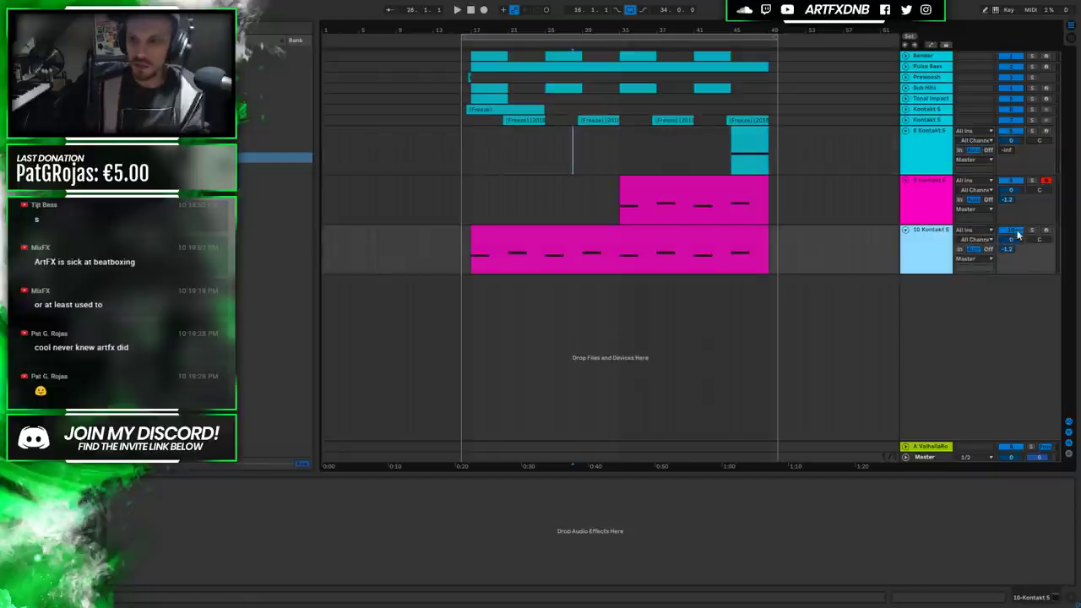
key("ctrl+r")
key("Return")
left_click(935, 214)
type("Horn")
key("Return")
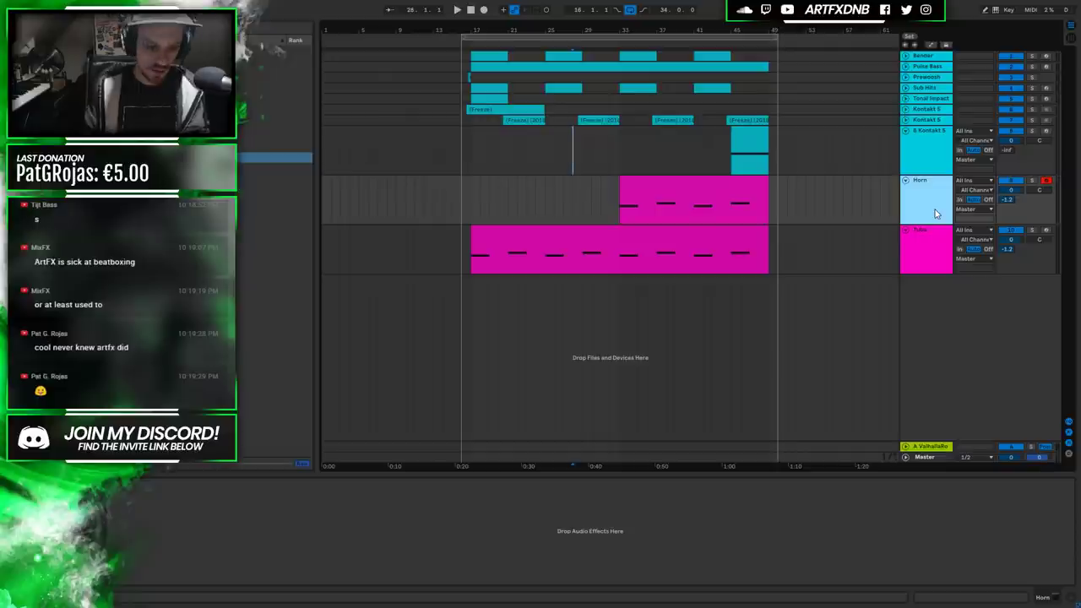
Rename the Kontakt track that holds the clip over the last four bars as Riser.
left_click(912, 154)
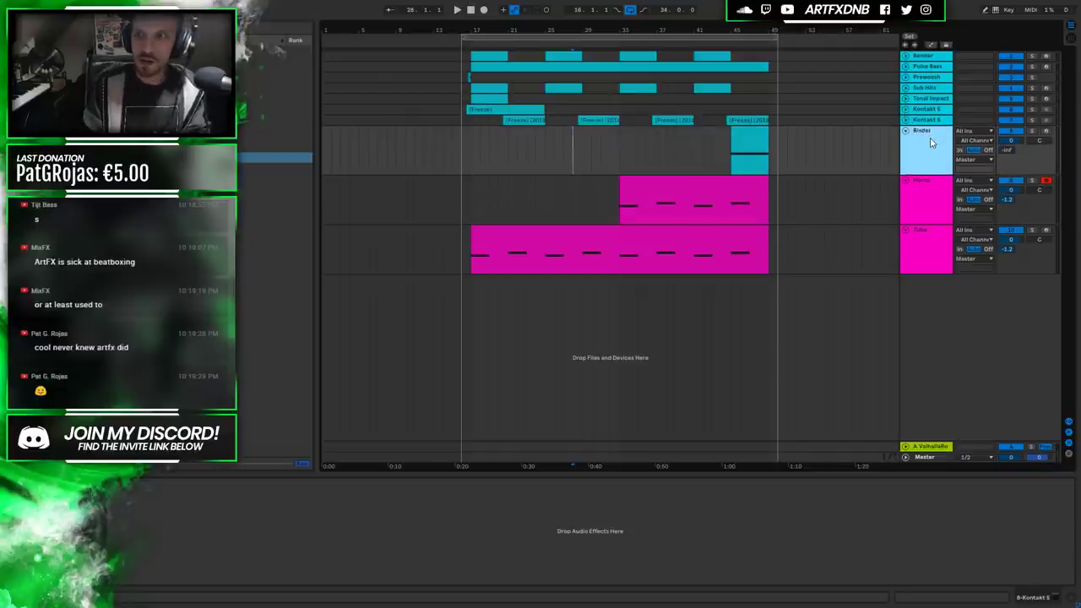
type("se")
type("r")
key("Return")
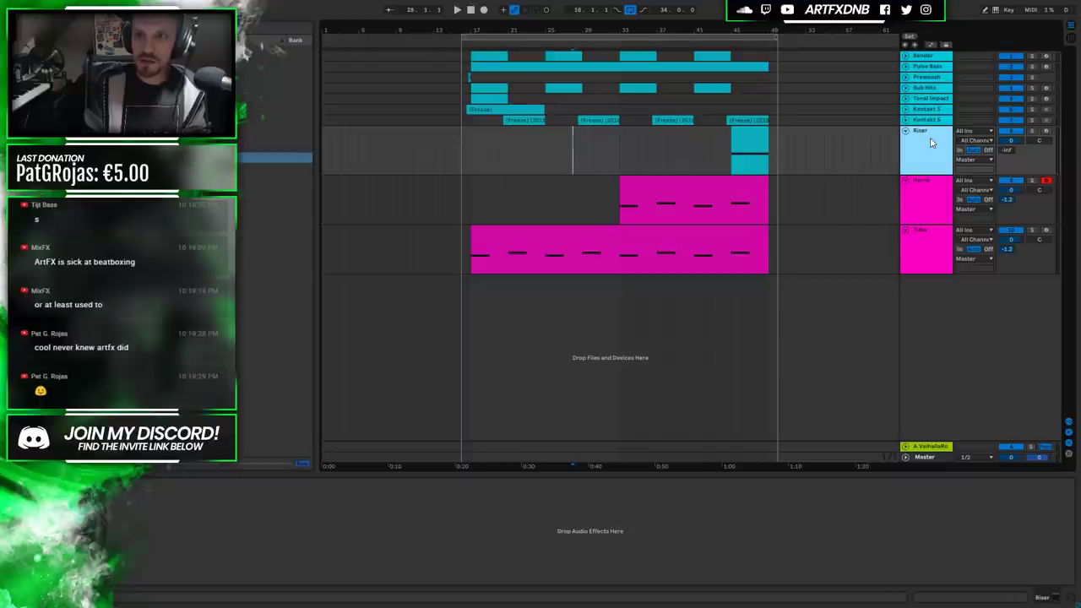
Unfold the frozen Kontakt track above Riser, rename it Impact Woosh, and widen the track headers to fit the name.
left_click(934, 120)
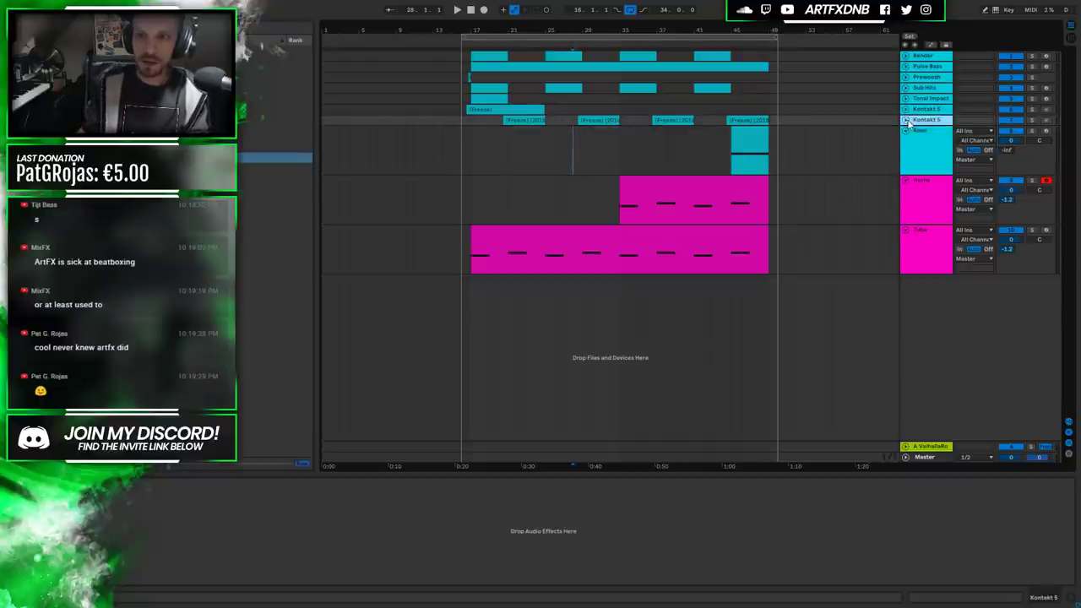
left_click(906, 122)
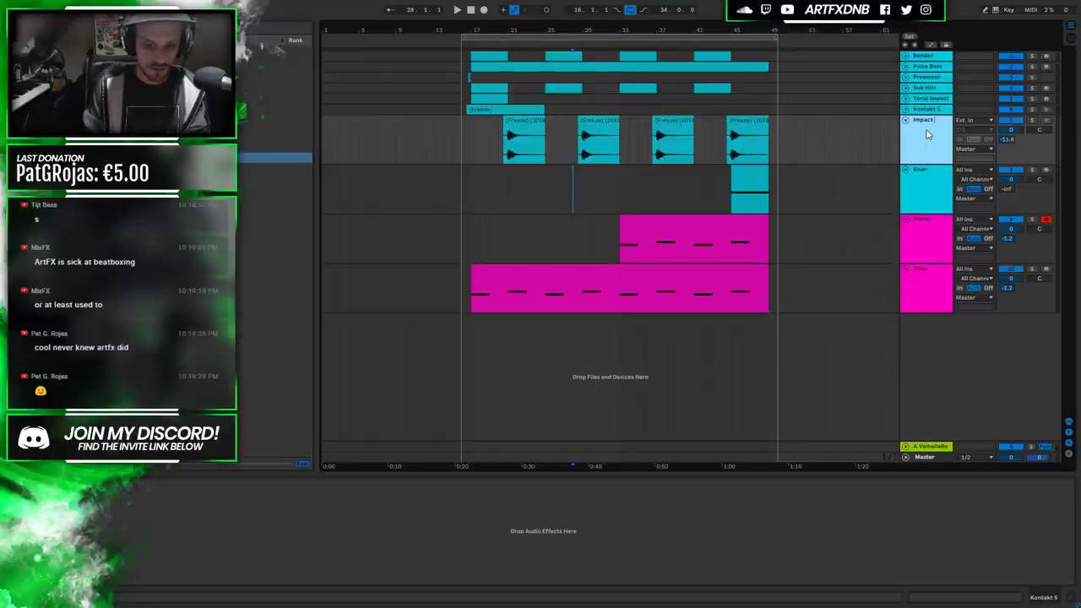
type("Woosh")
key("Return")
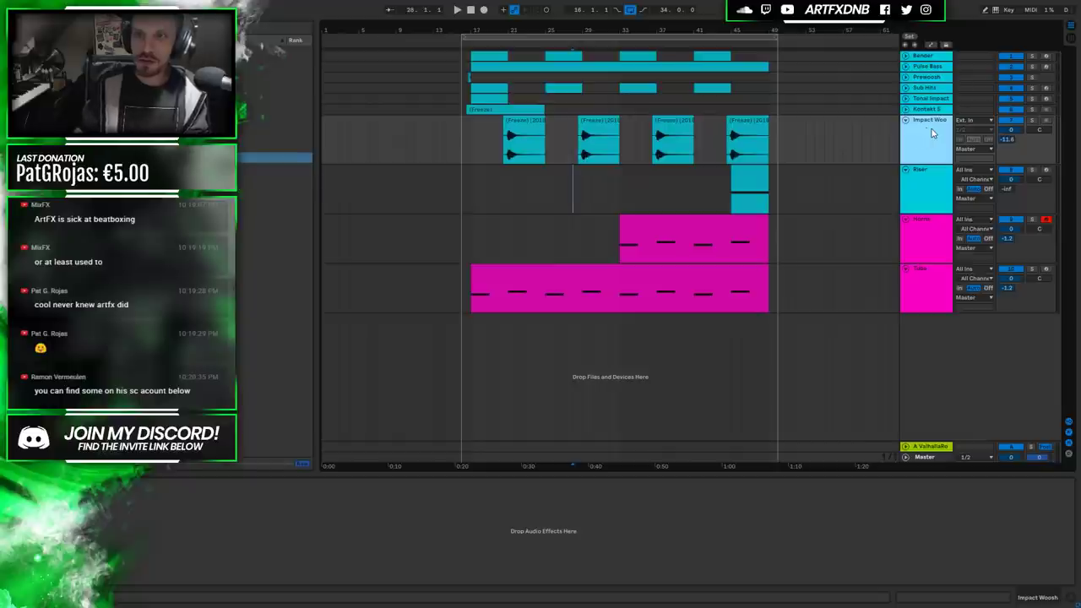
left_click_drag(902, 140, 875, 145)
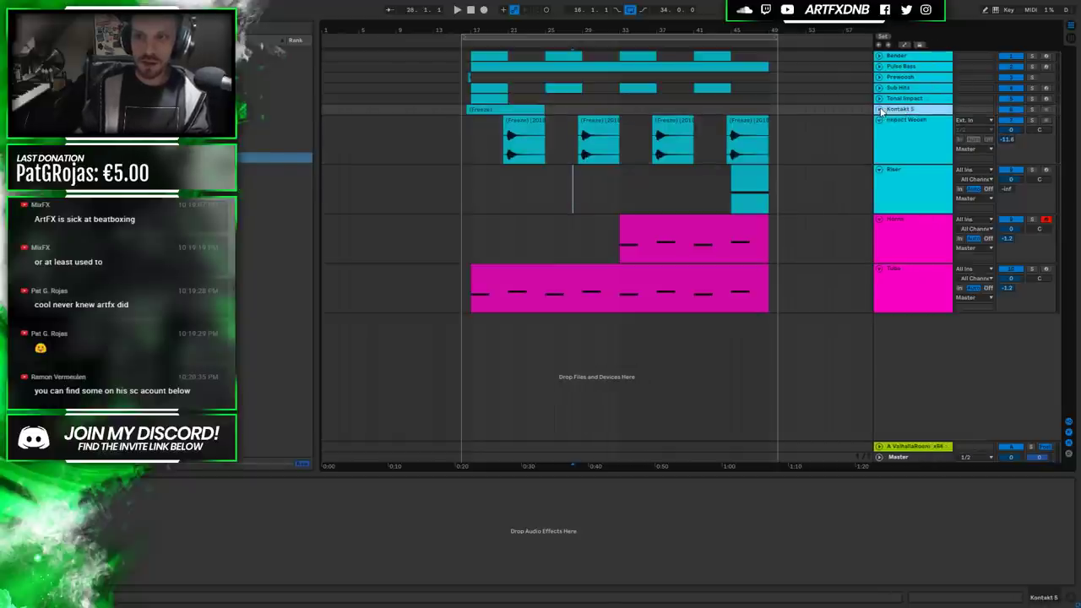
Unfold the remaining frozen Kontakt 5 track, audition its clip soloed, and rename the track Tonal Impact 2.
left_click(879, 110)
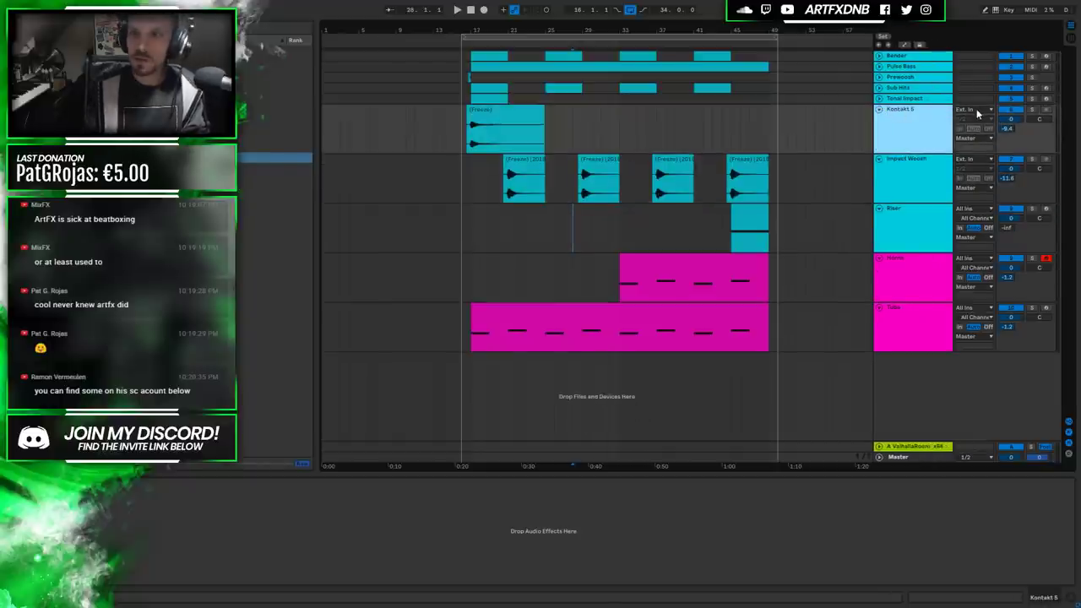
left_click(507, 135)
key("space")
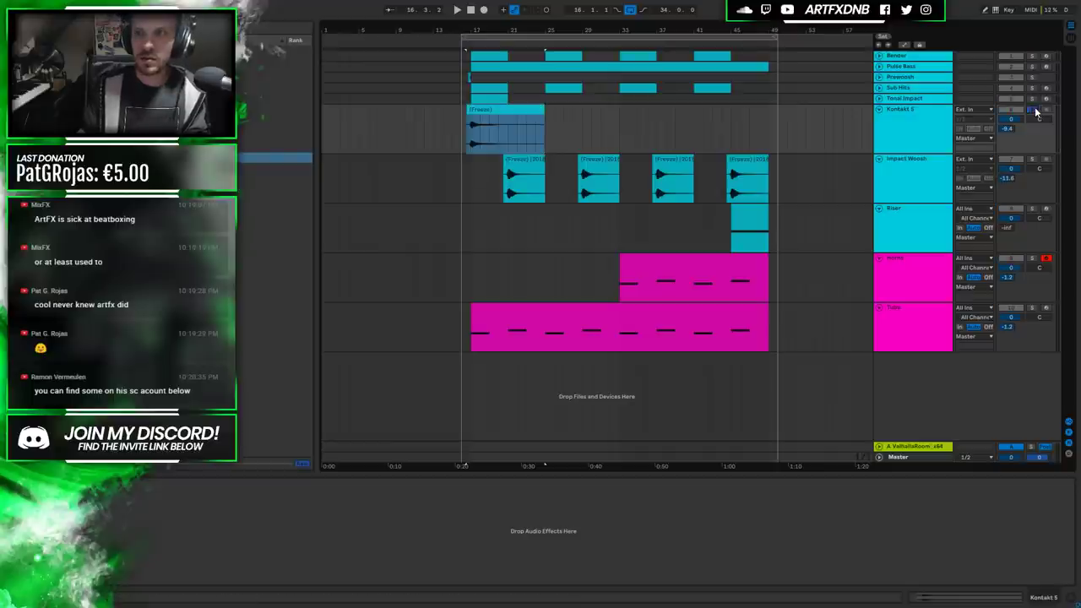
left_click(913, 125)
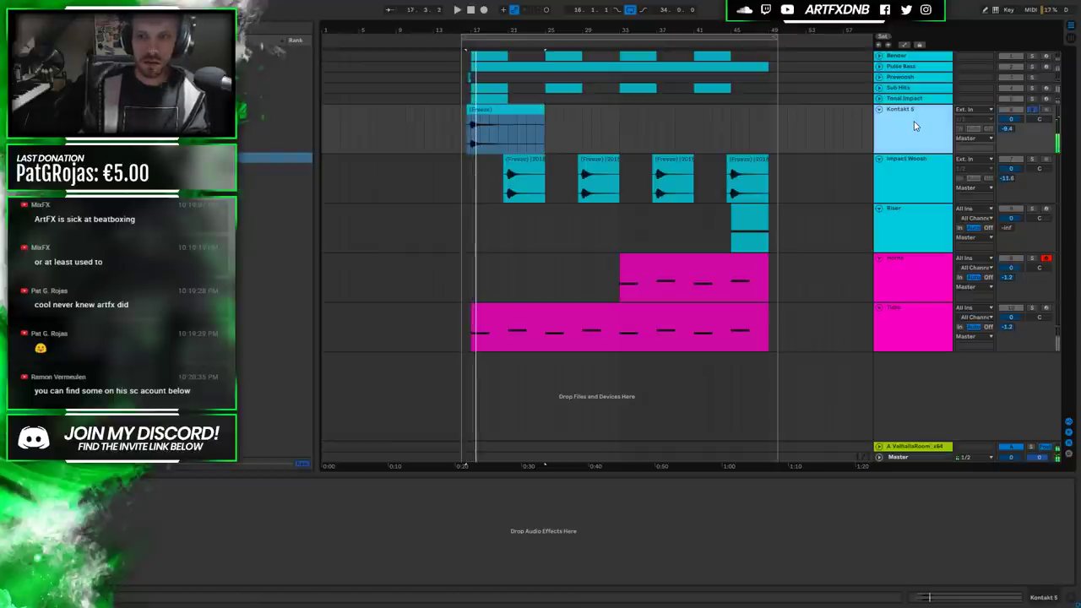
type("pact 2")
key("Return")
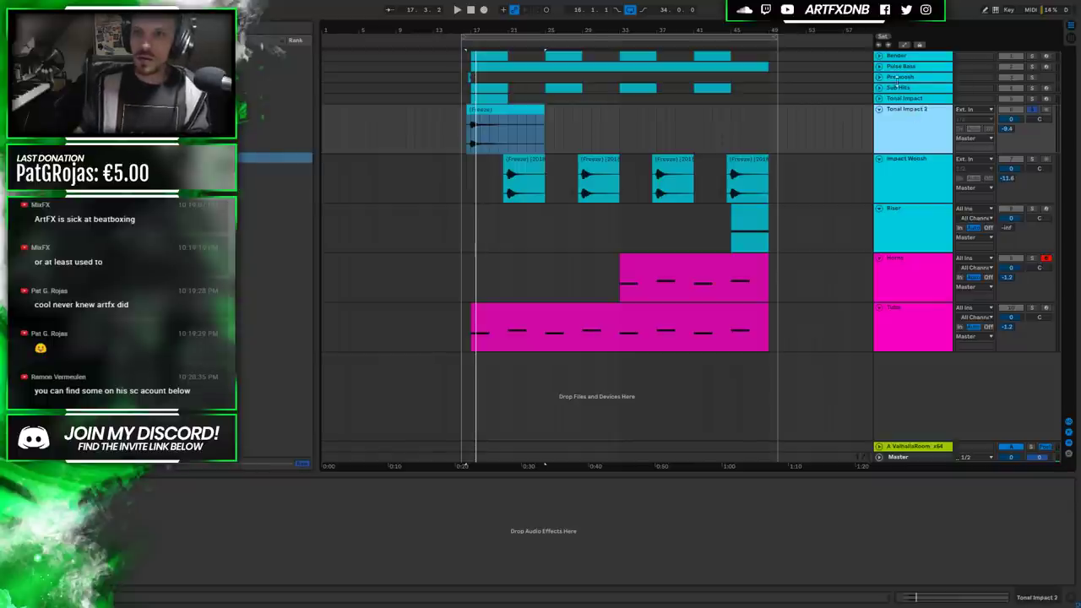
Fold the Tonal Impact 2, Impact Woosh and Riser tracks and select bars 28 to 33 on the Riser track.
left_click(878, 113)
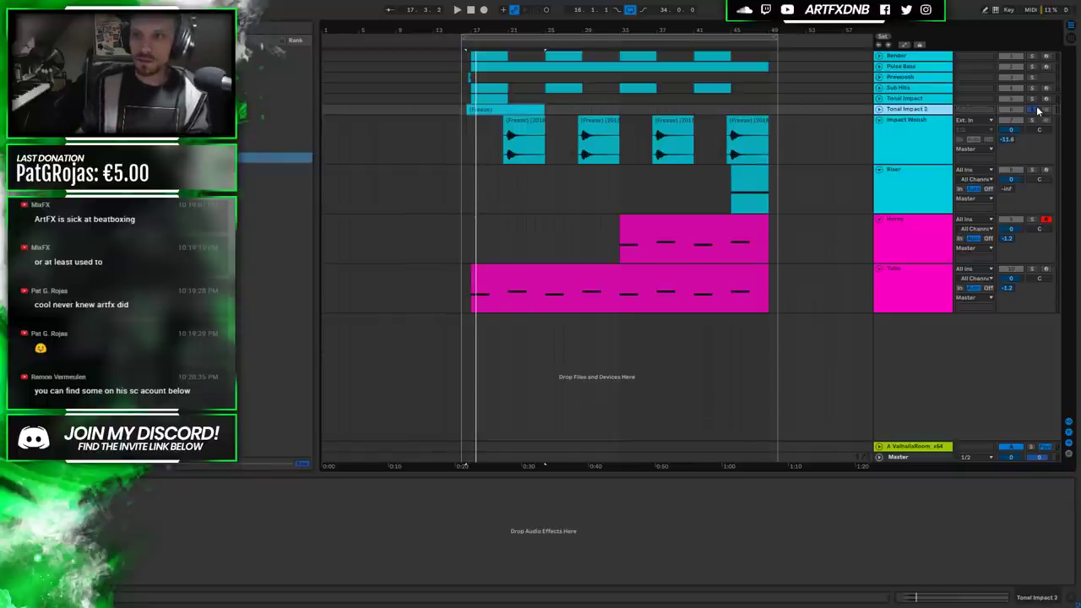
left_click(879, 121)
left_click(879, 132)
left_click(580, 131)
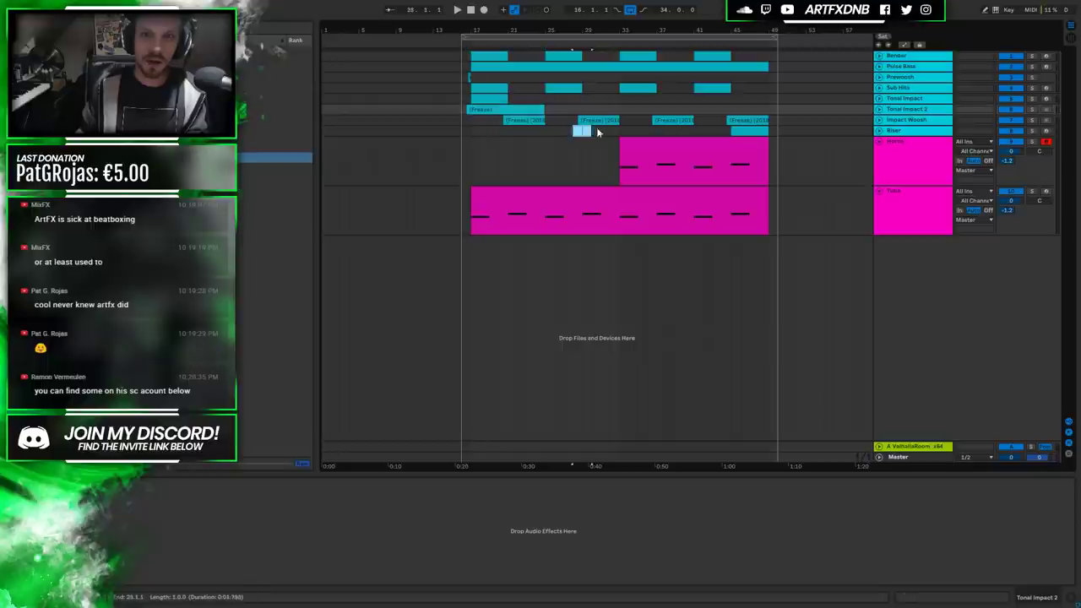
left_click_drag(622, 132, 621, 131)
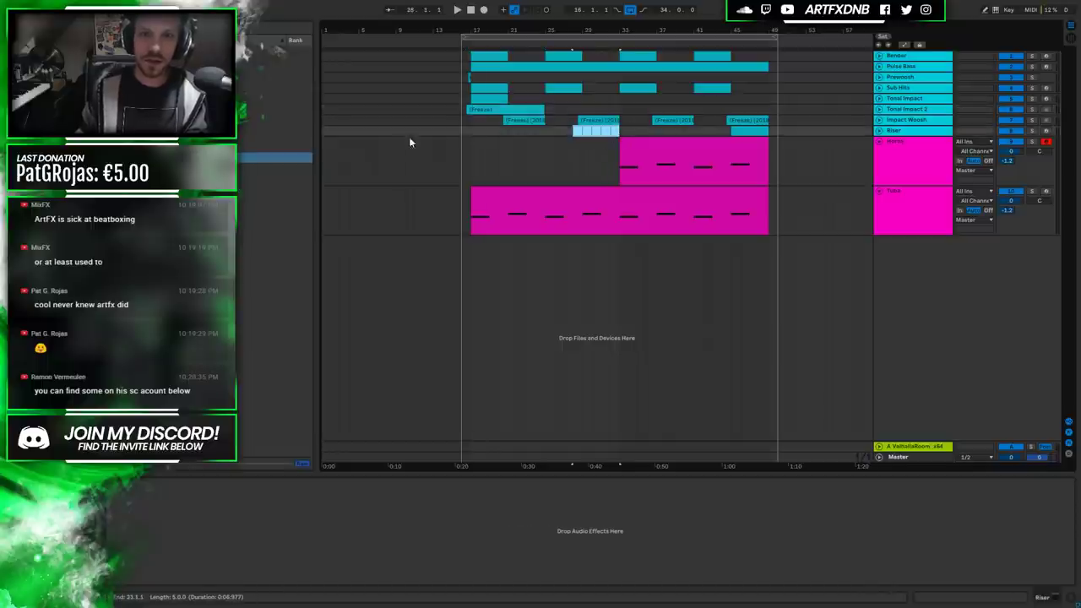
Play the arrangement from bar 16 through the riser section and select the Riser track.
left_click(462, 133)
key("space")
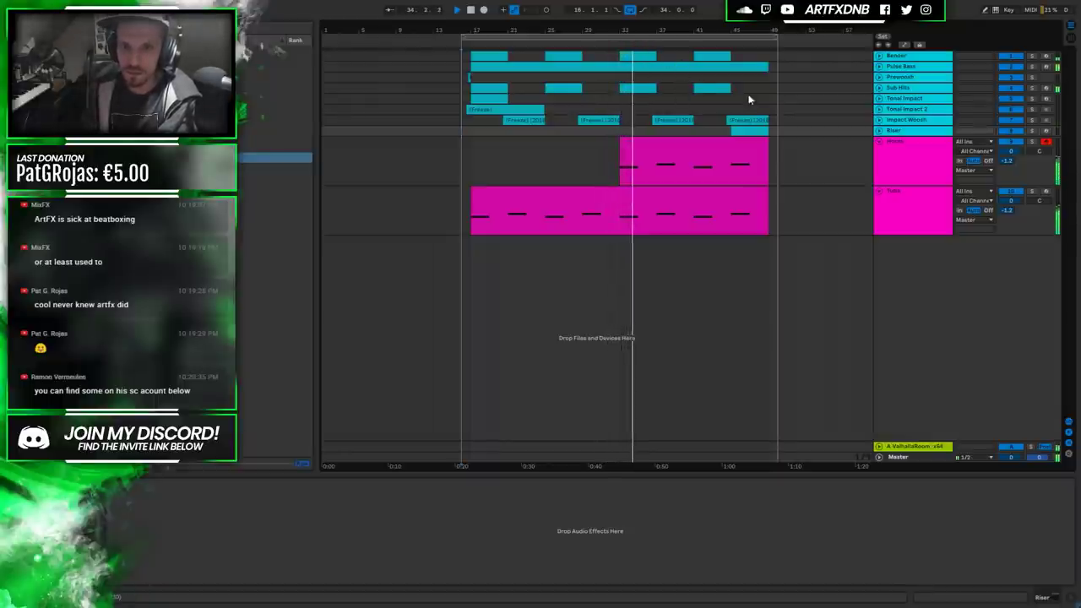
left_click(890, 131)
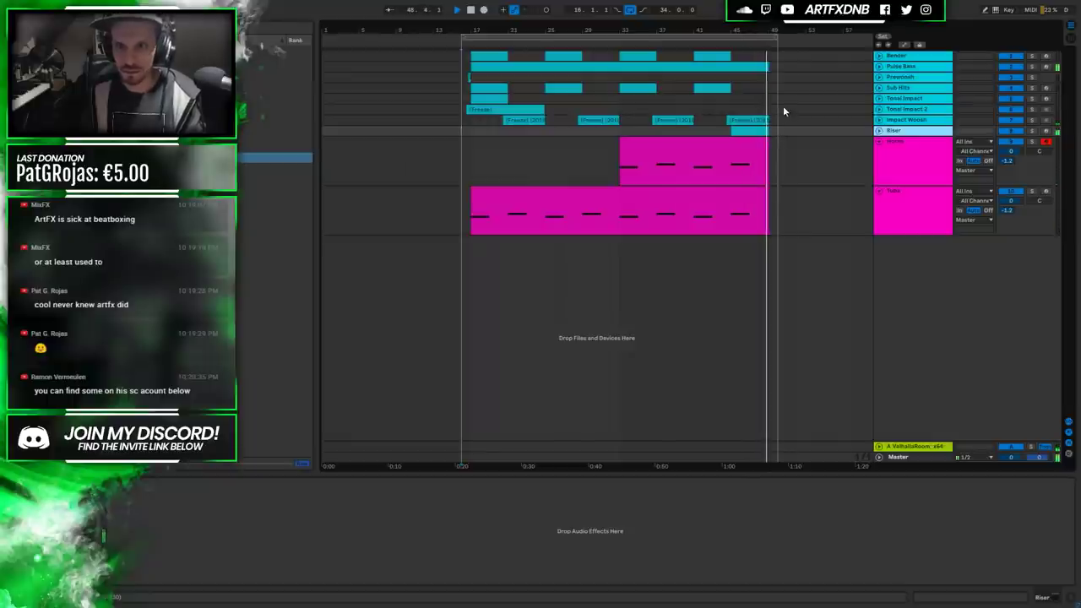
Unfold the Pulse Bass track and move the Riser clip so it starts at bar 49.
left_click(879, 66)
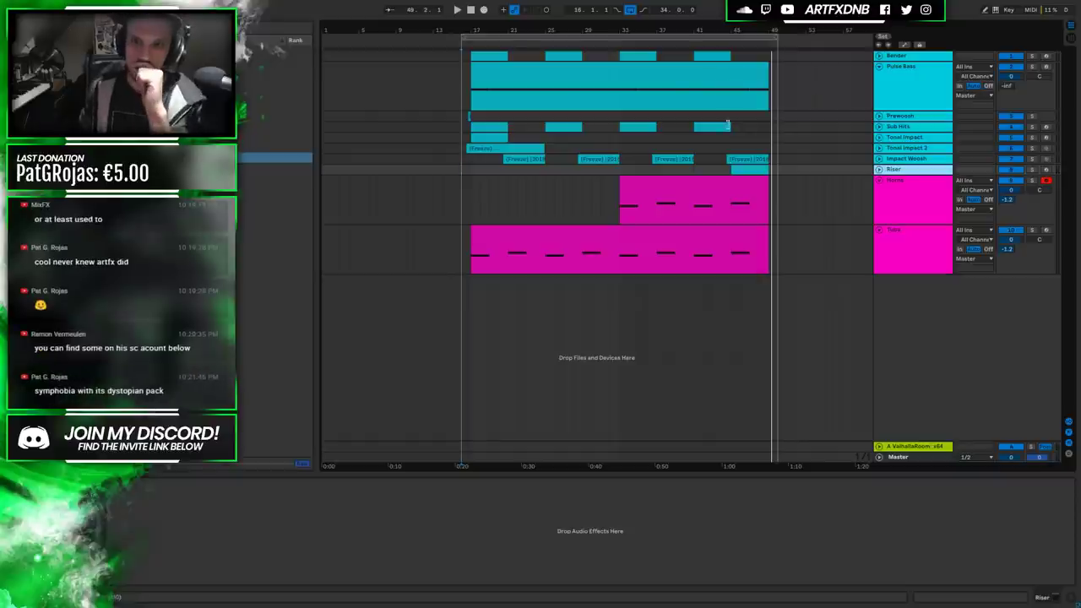
left_click(769, 74)
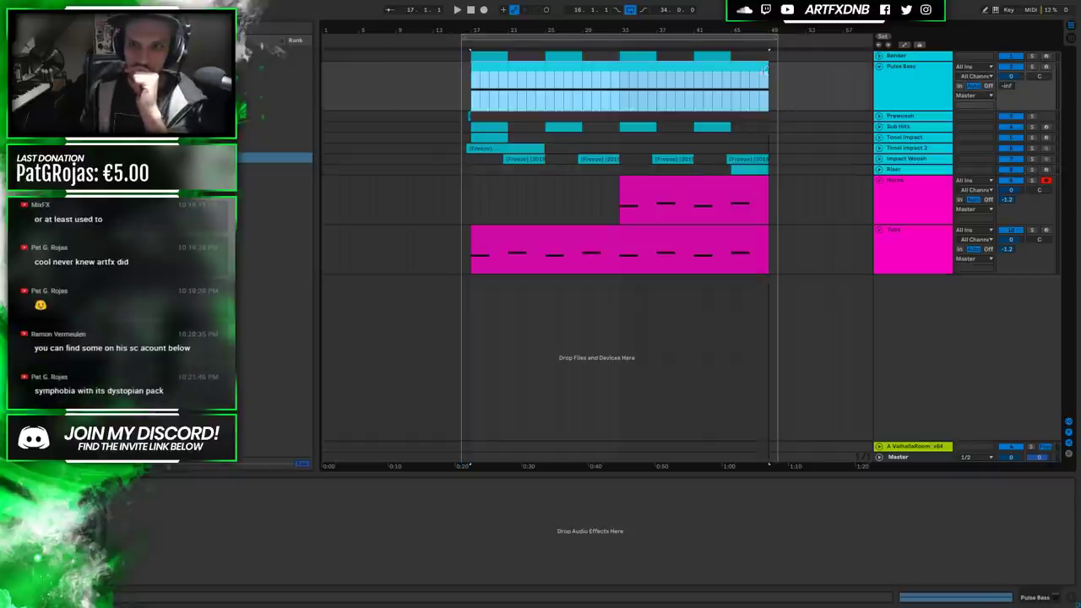
left_click(764, 72)
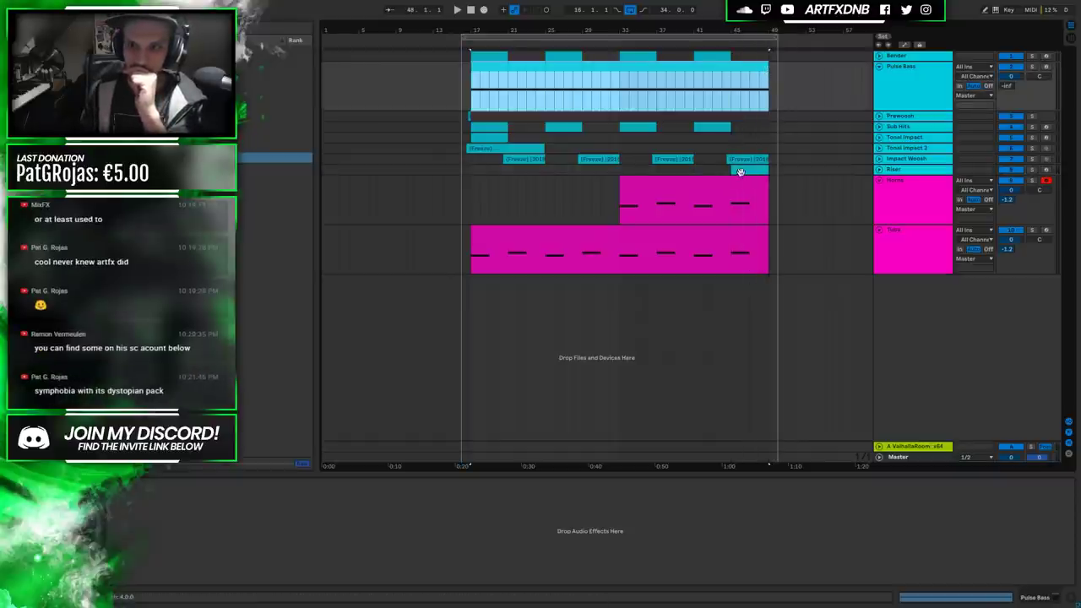
left_click(740, 171)
left_click_drag(773, 177, 783, 178)
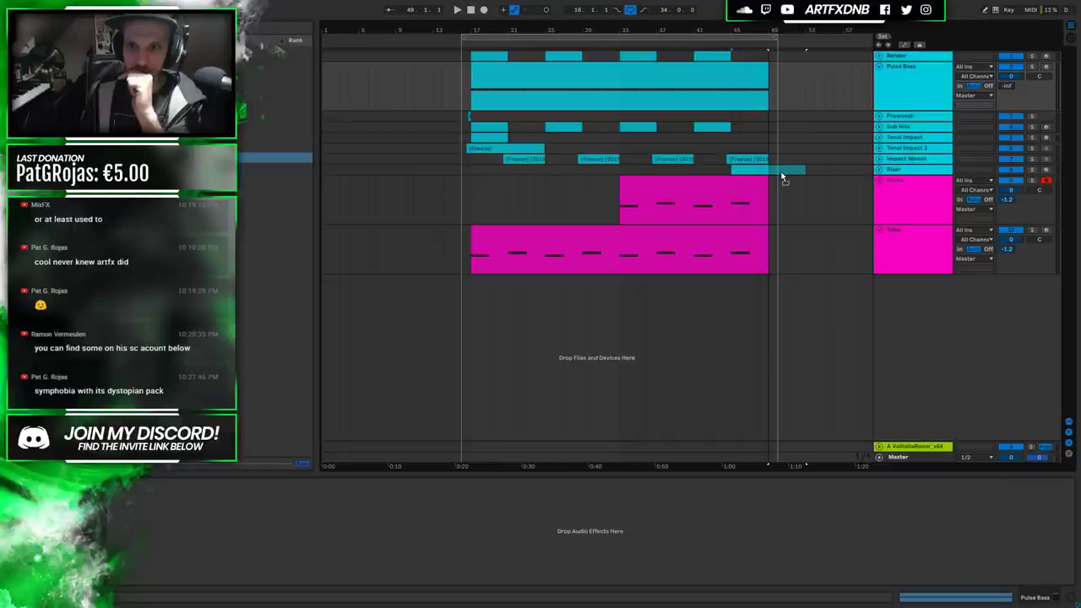
left_click(780, 179)
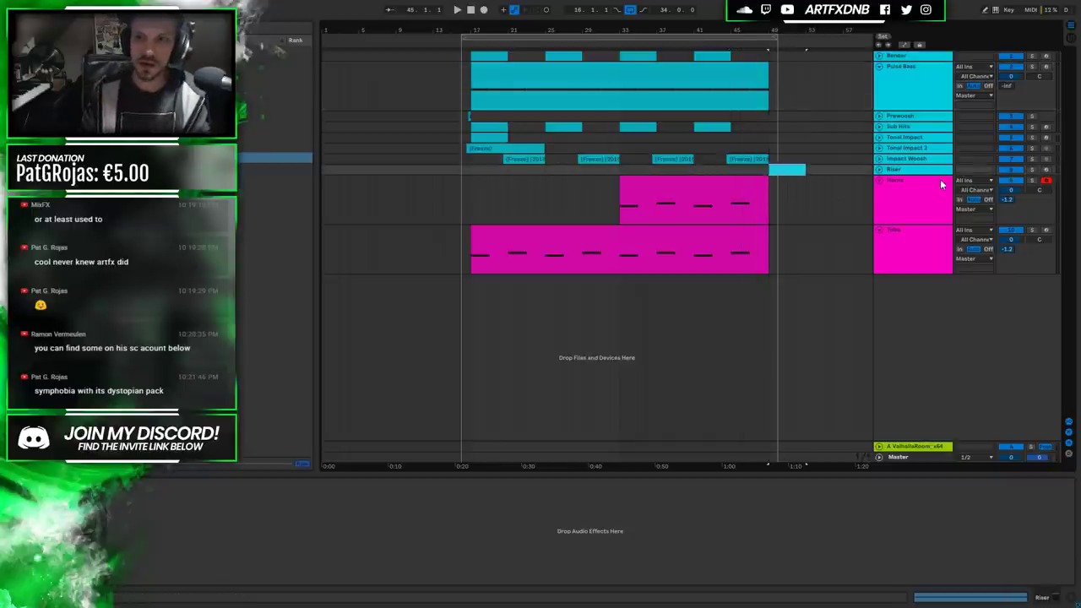
Copy the opening Sub Hits, Tonal Impact, Tonal Impact 2 and Prewoosh clips to the bar 49 transition and extend the loop to bar 53.
left_click(878, 170)
left_click_drag(486, 124, 785, 132)
left_click_drag(475, 147, 774, 149)
left_click_drag(465, 113, 767, 118)
left_click_drag(778, 41, 803, 45)
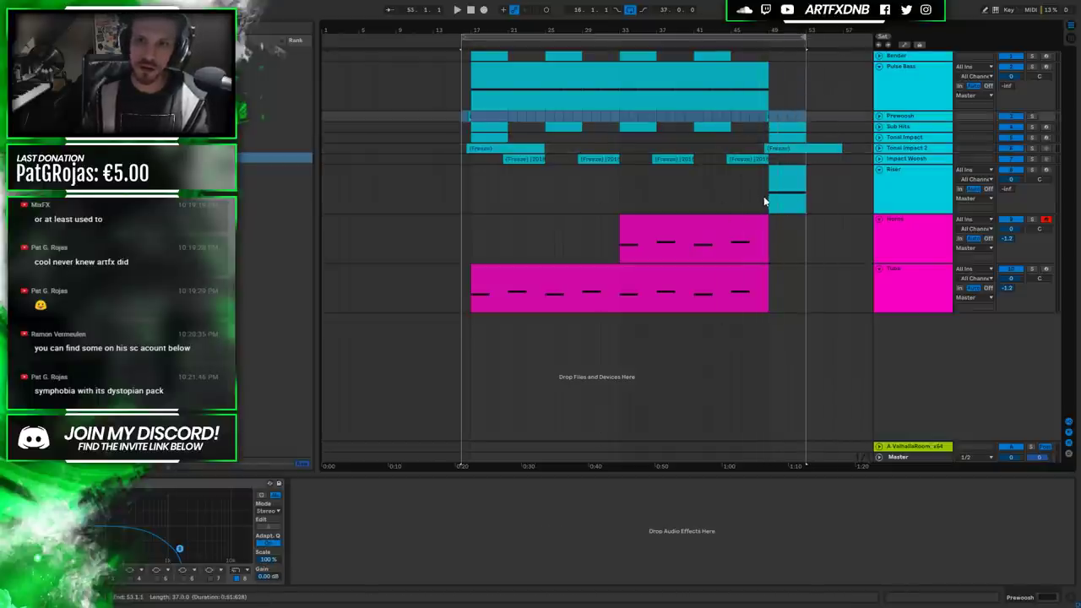
Play the arrangement from bar 45 into the bar 49 transition and move the Riser clip to bar 53.
left_click(613, 192)
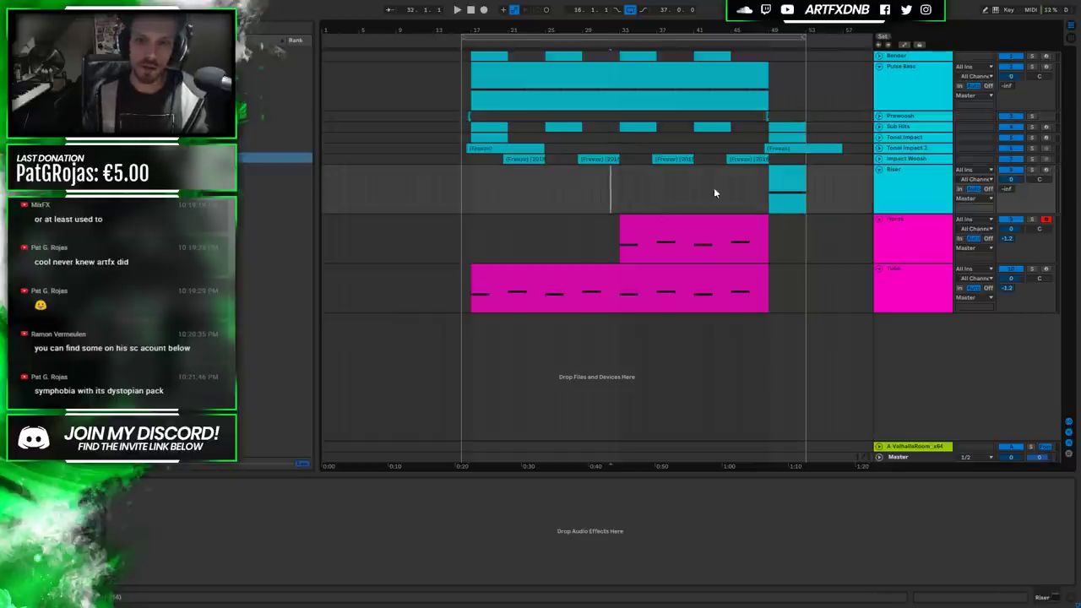
left_click(729, 185)
key("space")
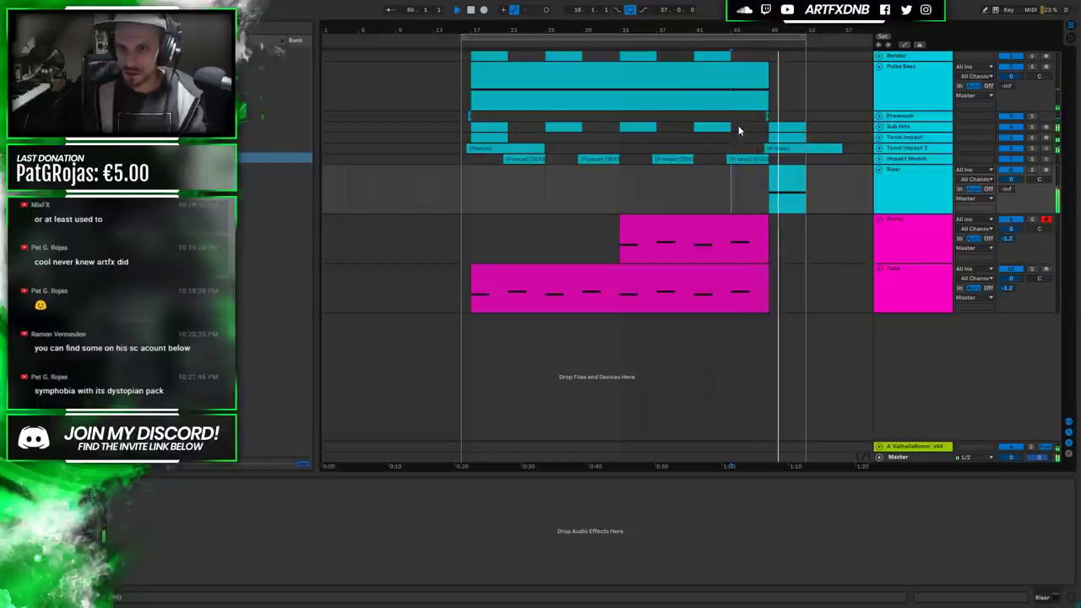
key("space")
left_click_drag(785, 187, 822, 186)
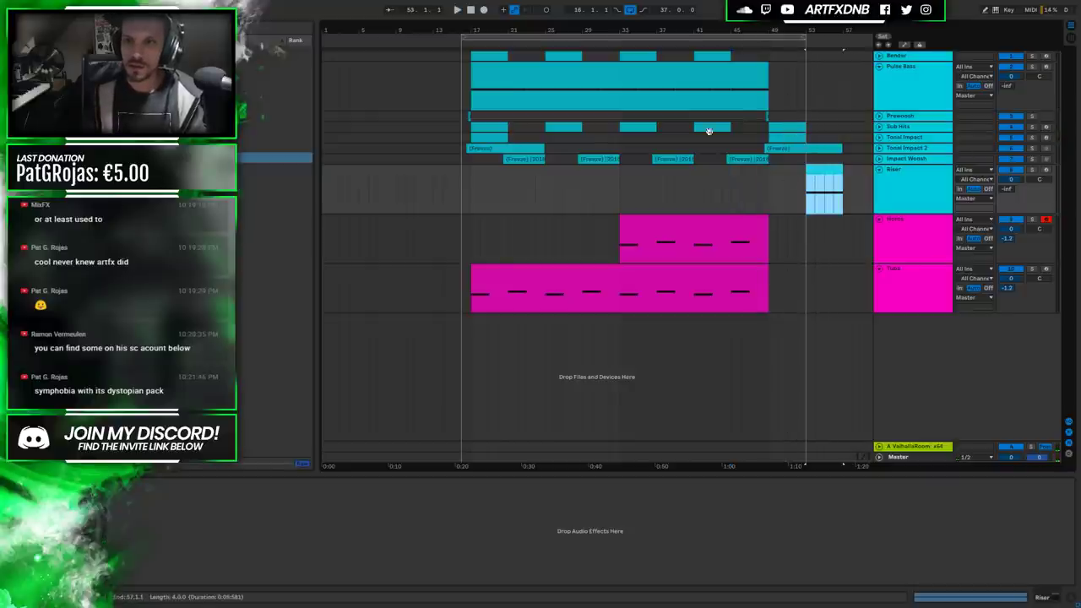
Play the transition into bar 49 and extend the loop to bar 57, the end of the Riser clip.
left_click(754, 116)
key("space")
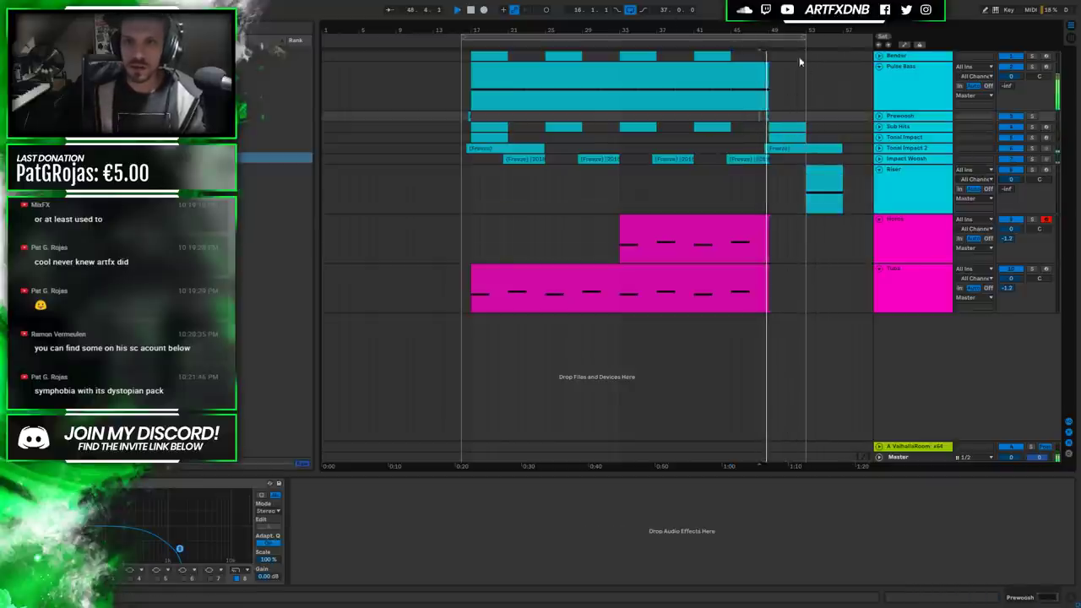
key("minus")
left_click_drag(752, 32, 787, 38)
mouse_move(765, 179)
left_mouse_down()
mouse_move(677, 182)
mouse_move(769, 174)
left_mouse_up()
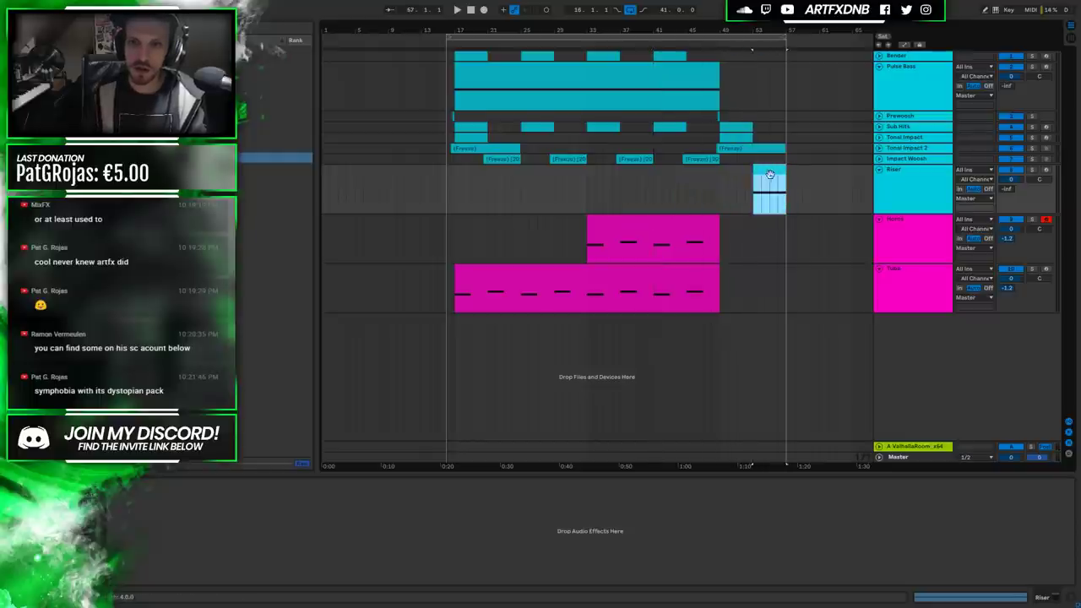
Insert a new audio track directly below the Riser track.
right_click(910, 286)
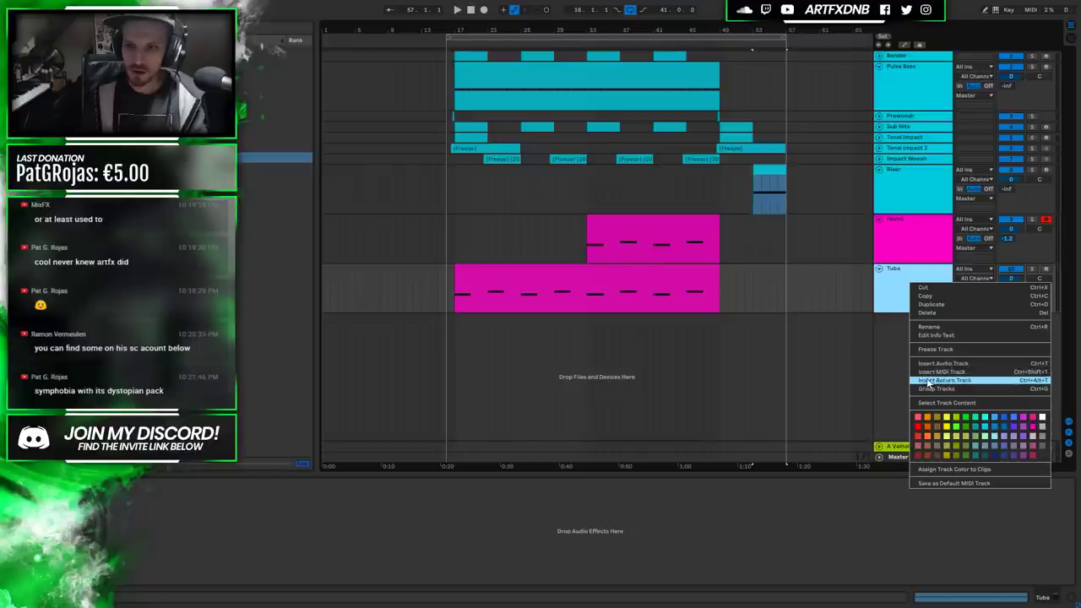
left_click(923, 183)
right_click(916, 173)
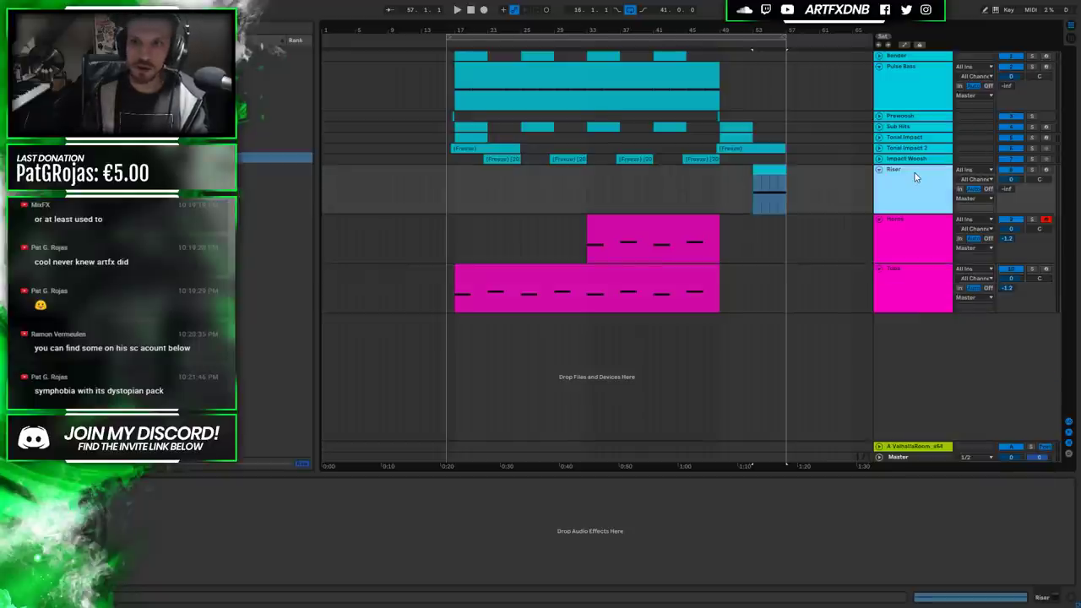
left_click(942, 255)
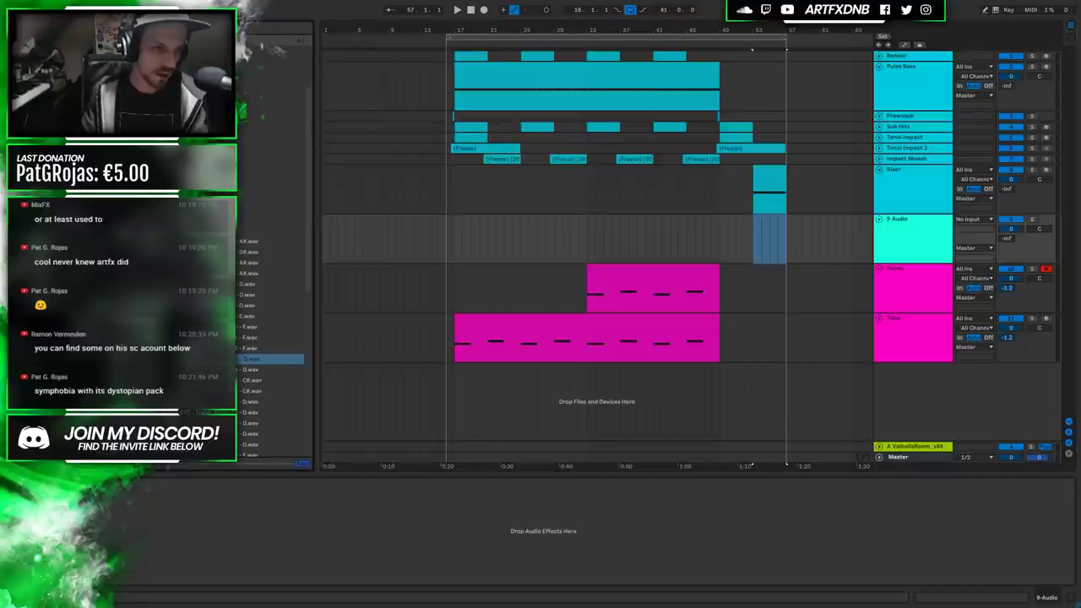
Find the Hybrid Hit 05 - Dry sample in the Aizers Classic Trailers Toolkit and place it at bar 33 on the new audio track.
key("Left")
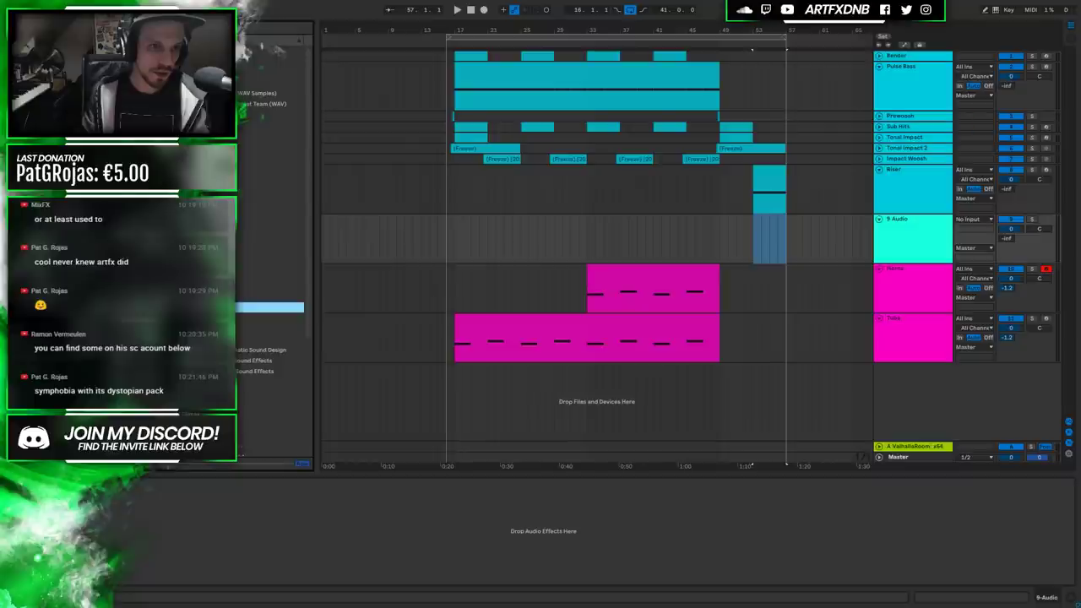
key("Right")
left_click(270, 265)
key("Left")
key("Down")
key("Right")
left_click(270, 306)
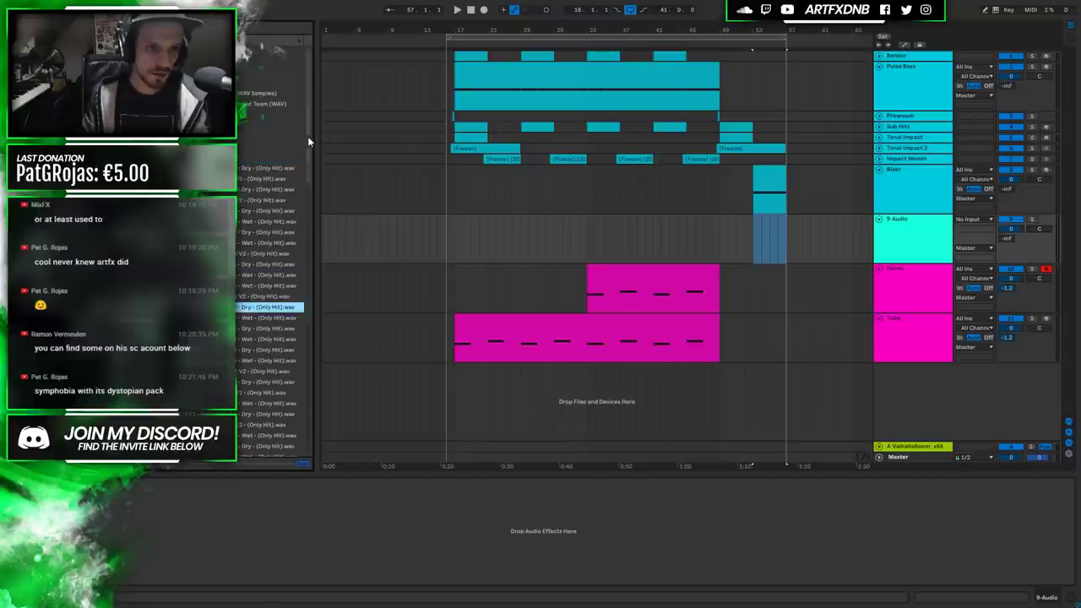
scroll(271, 211, "down", 5)
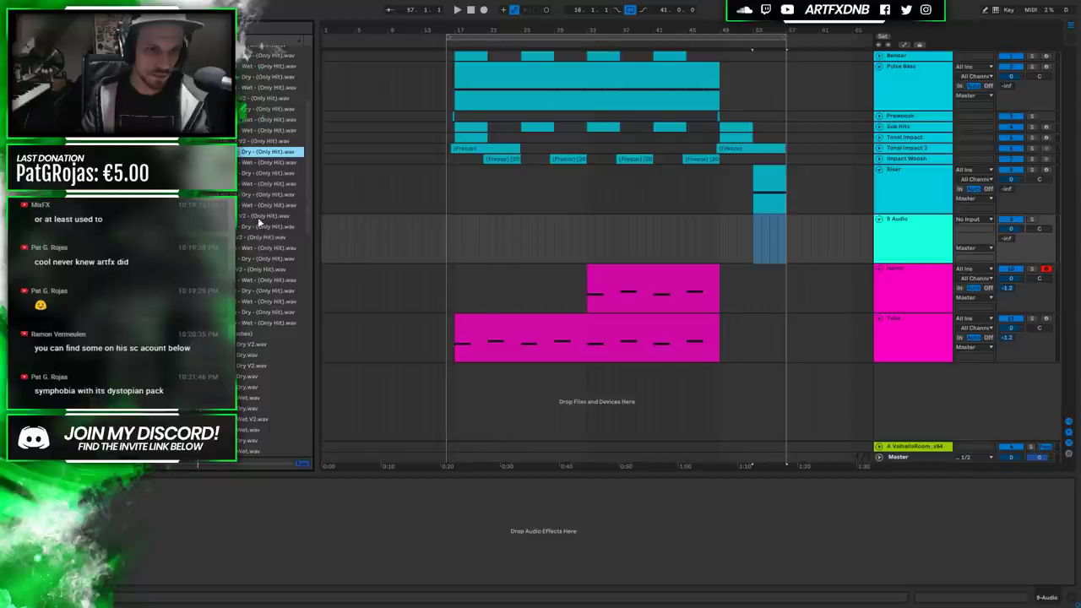
scroll(270, 254, "down", 4)
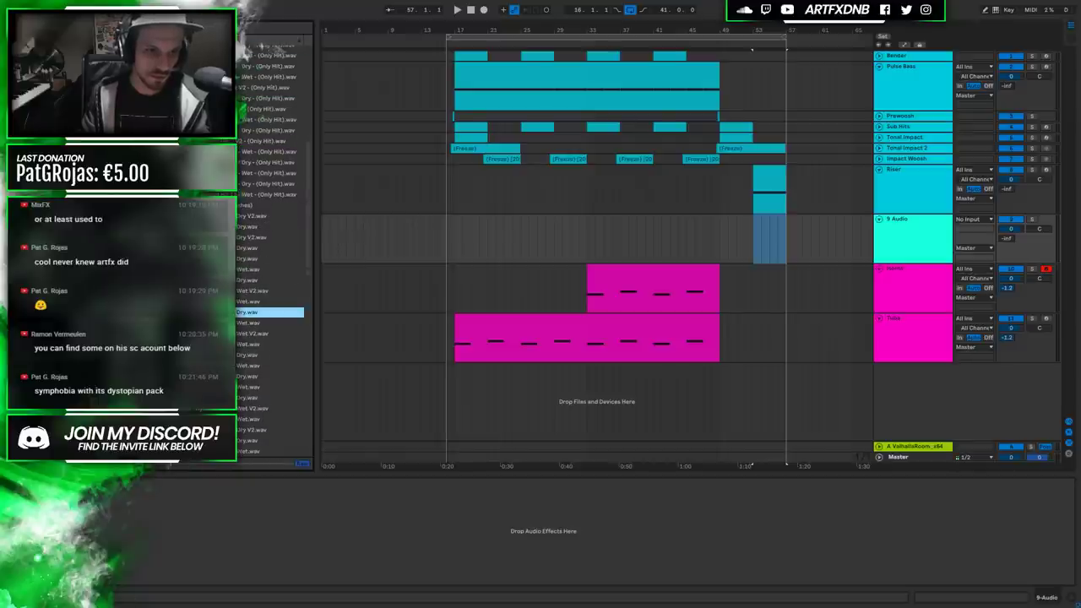
left_click(579, 245)
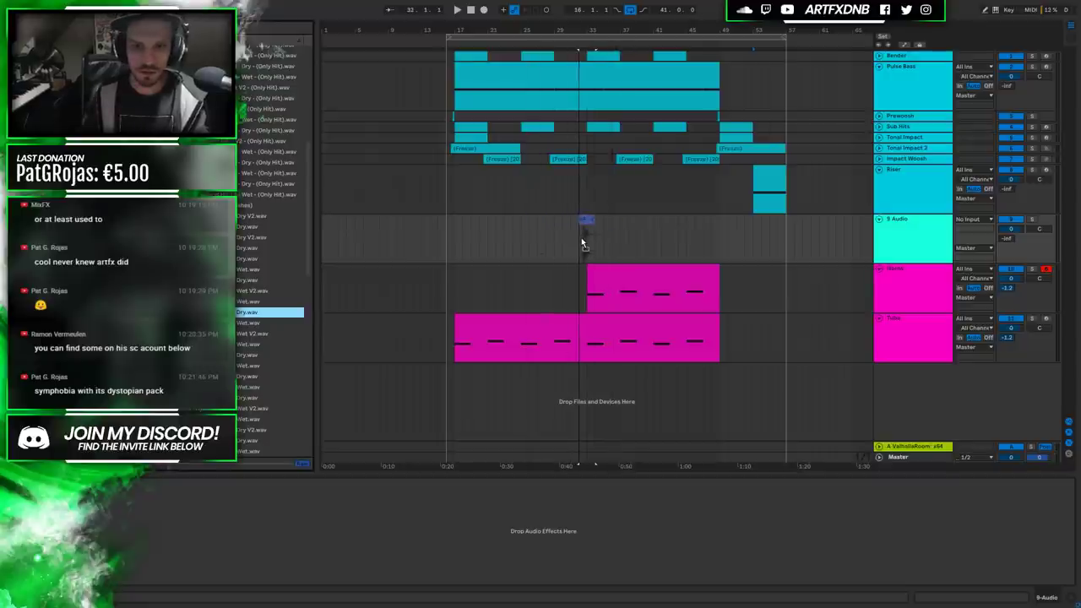
left_click_drag(581, 244, 591, 220)
Turn off warping for the Hybrid Hit clip and shift it earlier so its peak lands on bar 33.
scroll(593, 221, "up", 5)
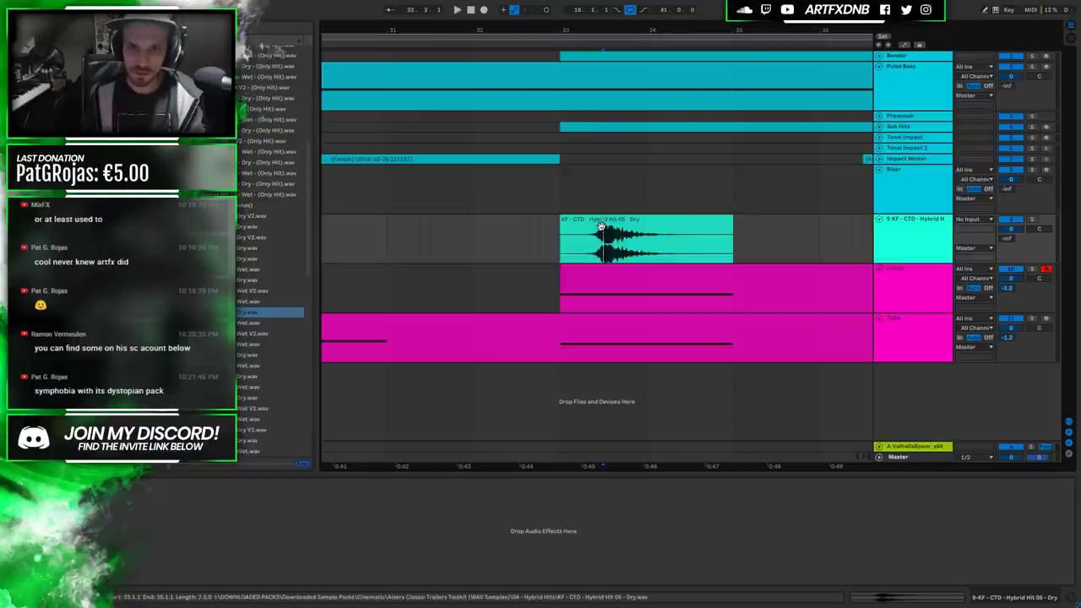
double_click(579, 245)
left_click(160, 496)
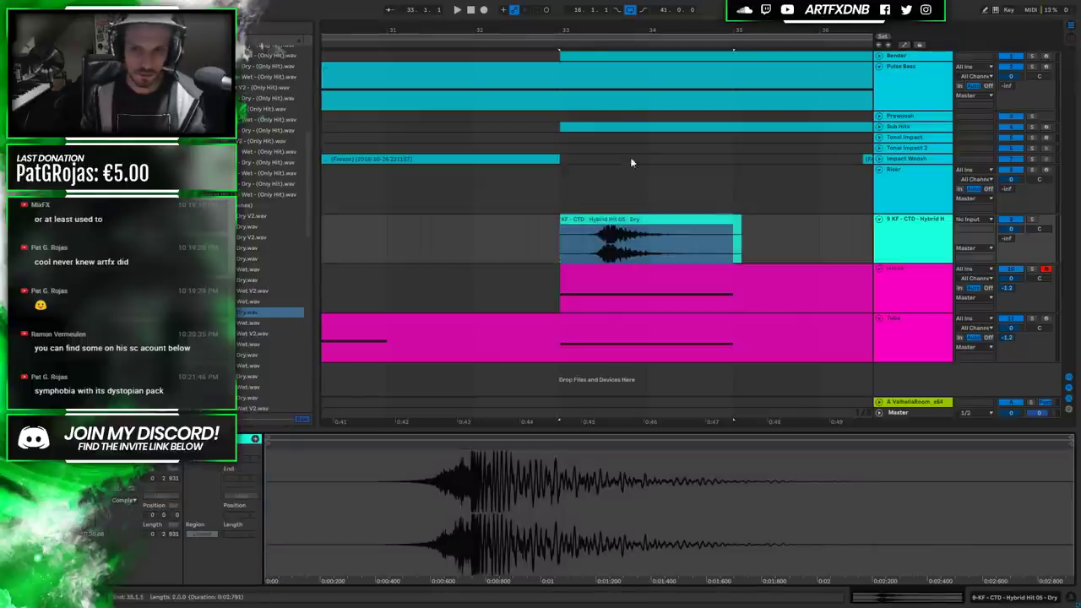
left_click_drag(591, 35, 611, 168)
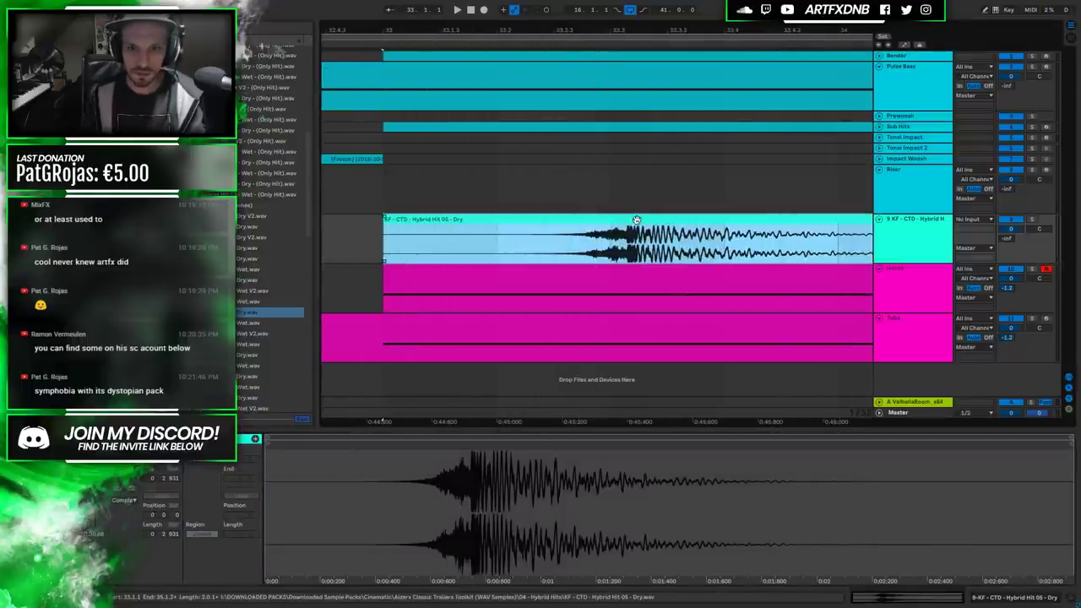
left_click(448, 223)
left_click_drag(449, 223, 393, 234)
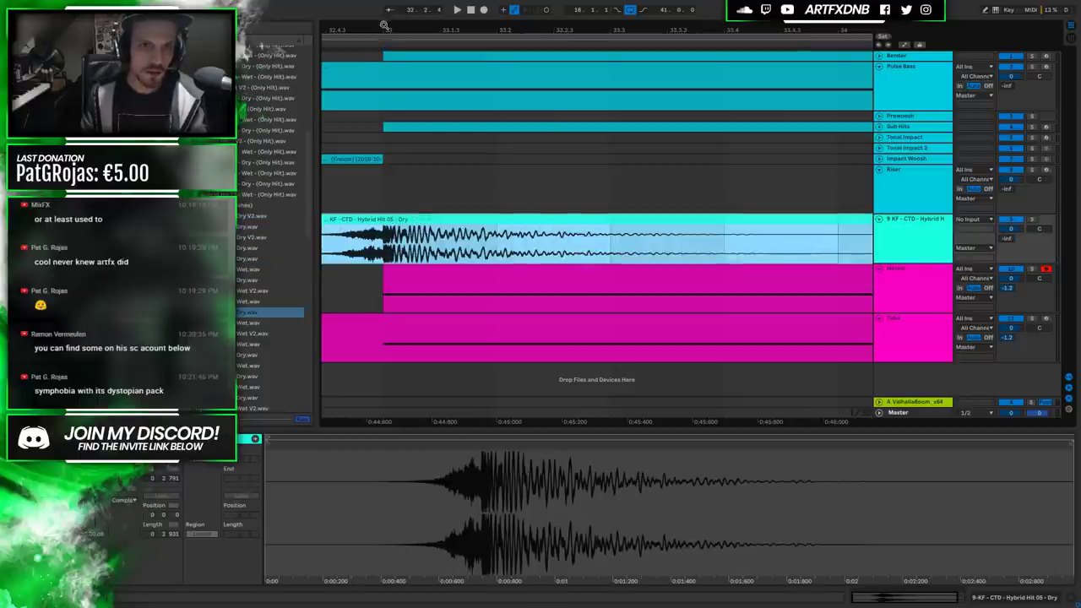
Recolour the Hybrid Hit track to match the cyan tracks above and assign that colour to its clip.
key("minus")
key("minus")
key("minus")
key("minus")
key("minus")
key("minus")
key("minus")
key("minus")
key("minus")
key("minus")
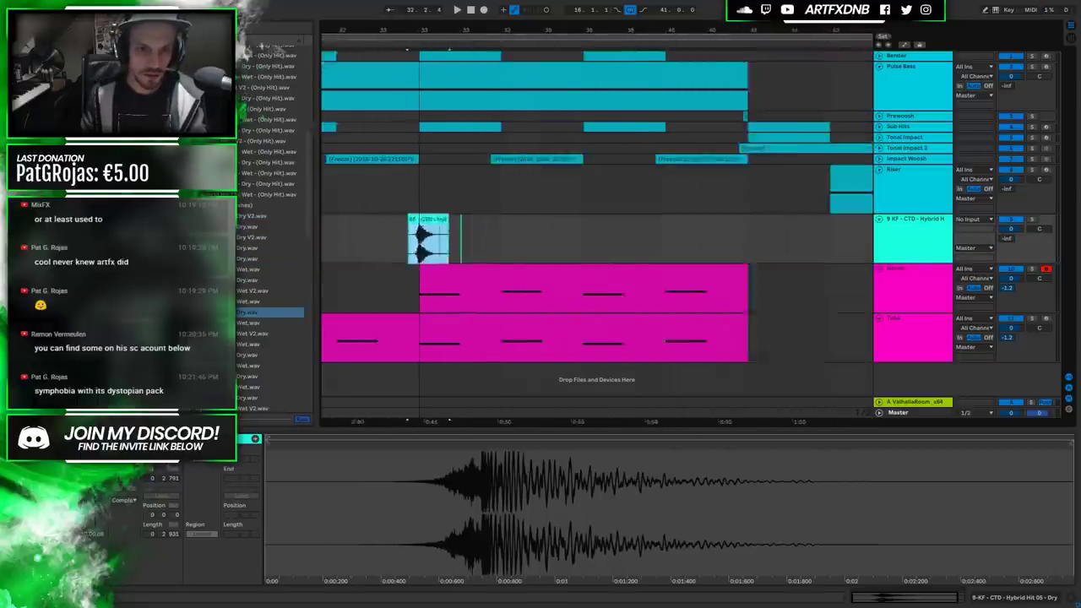
left_click(608, 234)
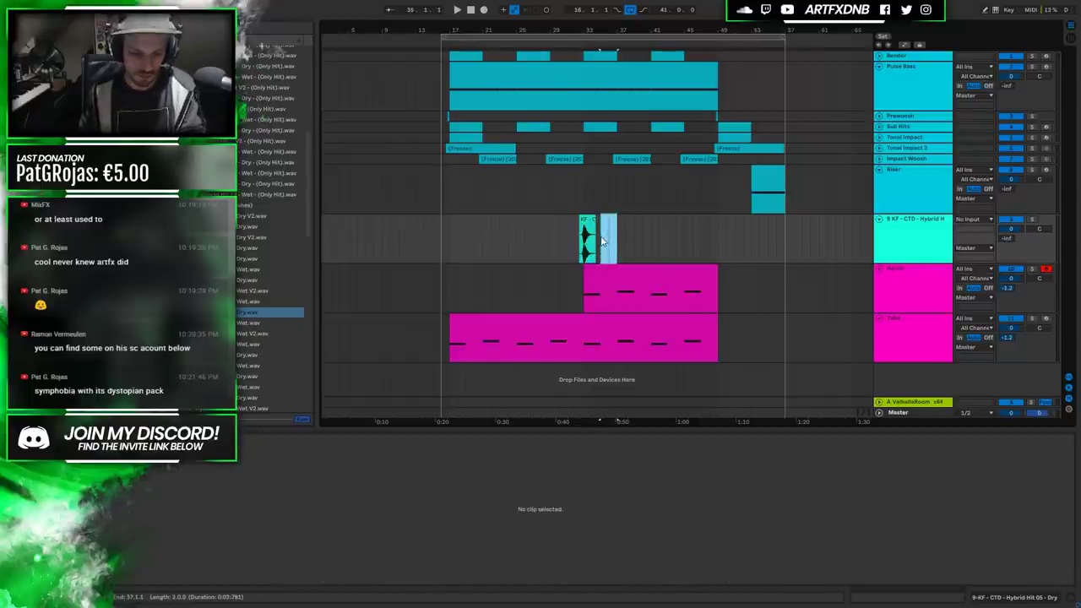
left_click(596, 237)
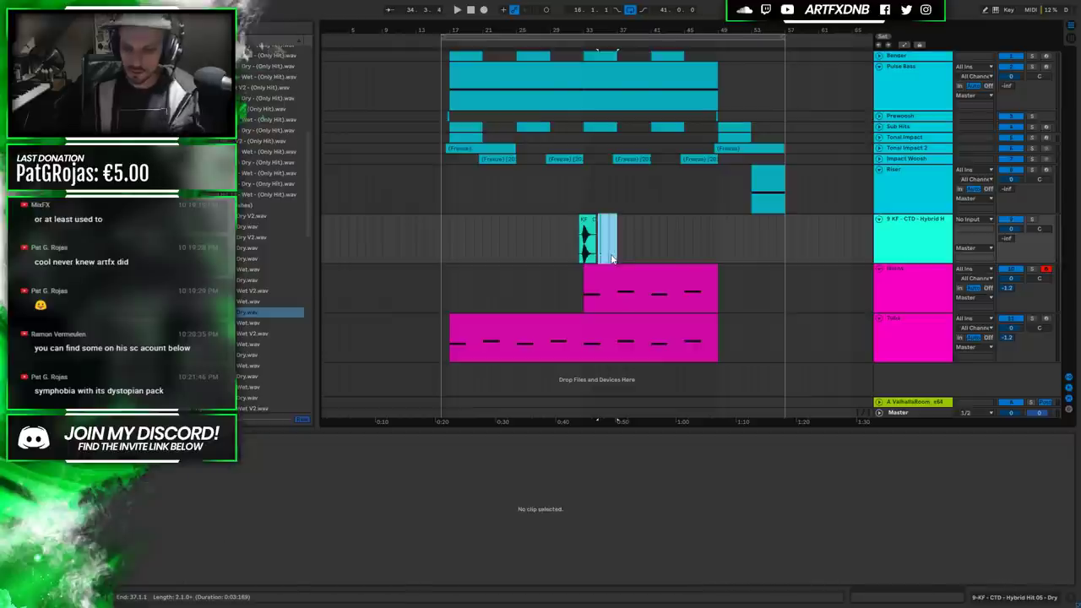
left_click(587, 240)
right_click(895, 240)
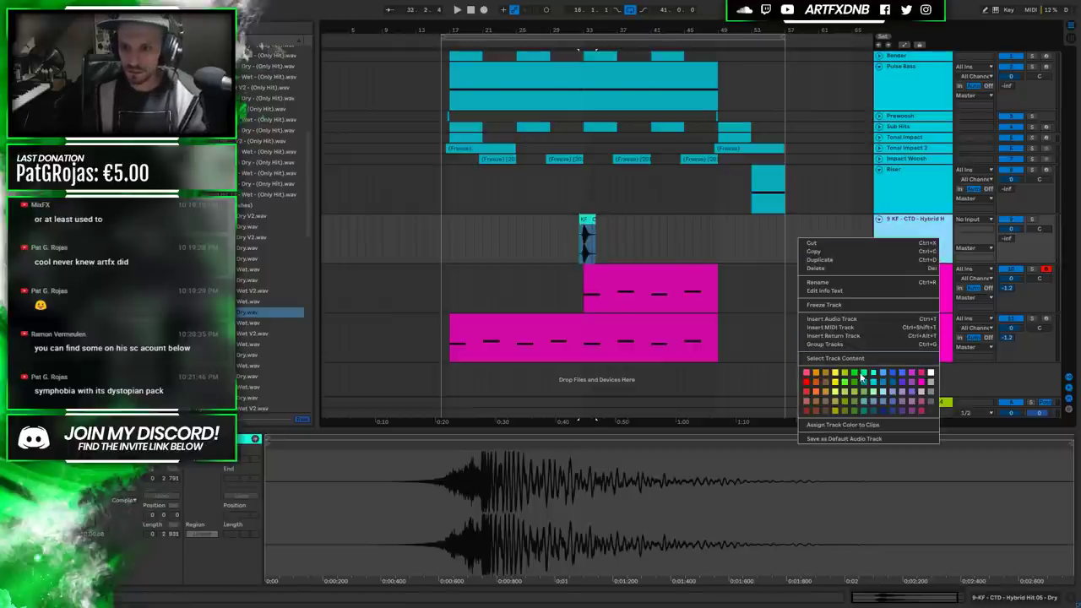
left_click(875, 385)
right_click(927, 233)
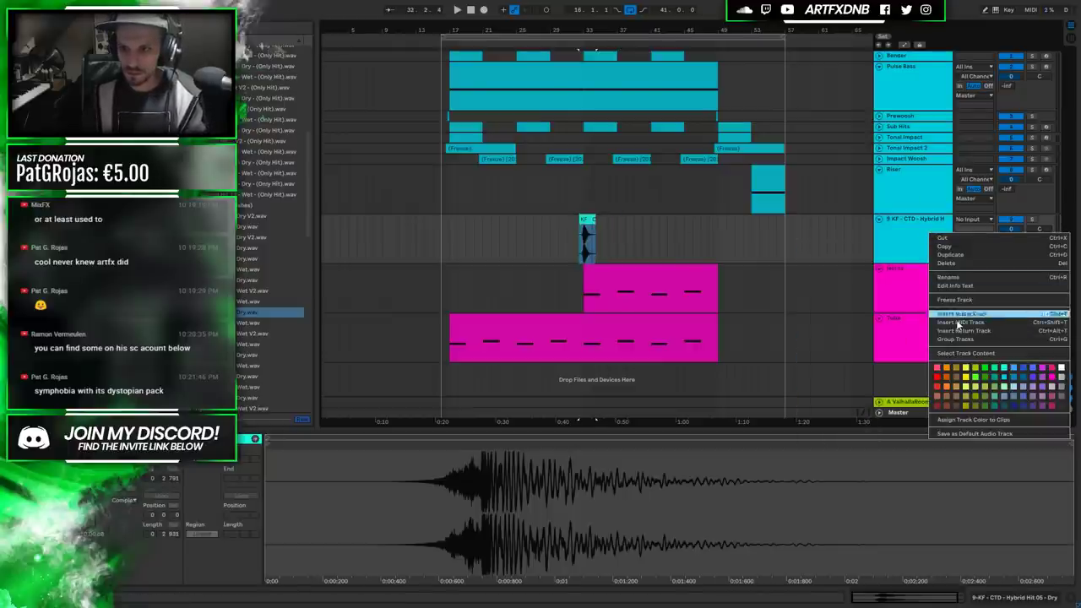
left_click(976, 424)
Play the hit in context from bar 32 and lower its track volume to about -11.2 dB.
left_click(572, 238)
key("space")
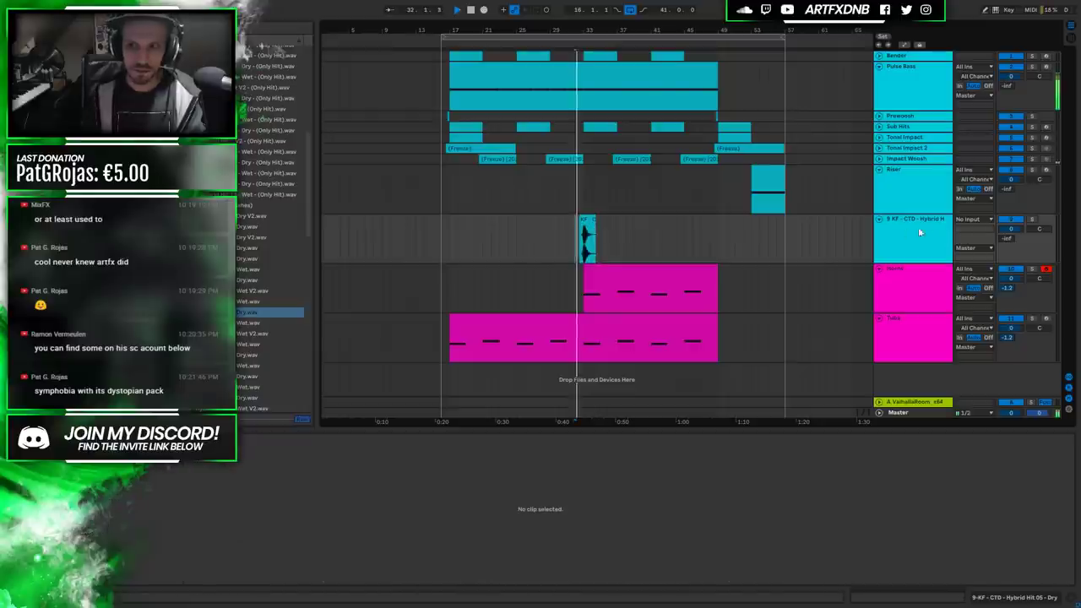
key("space")
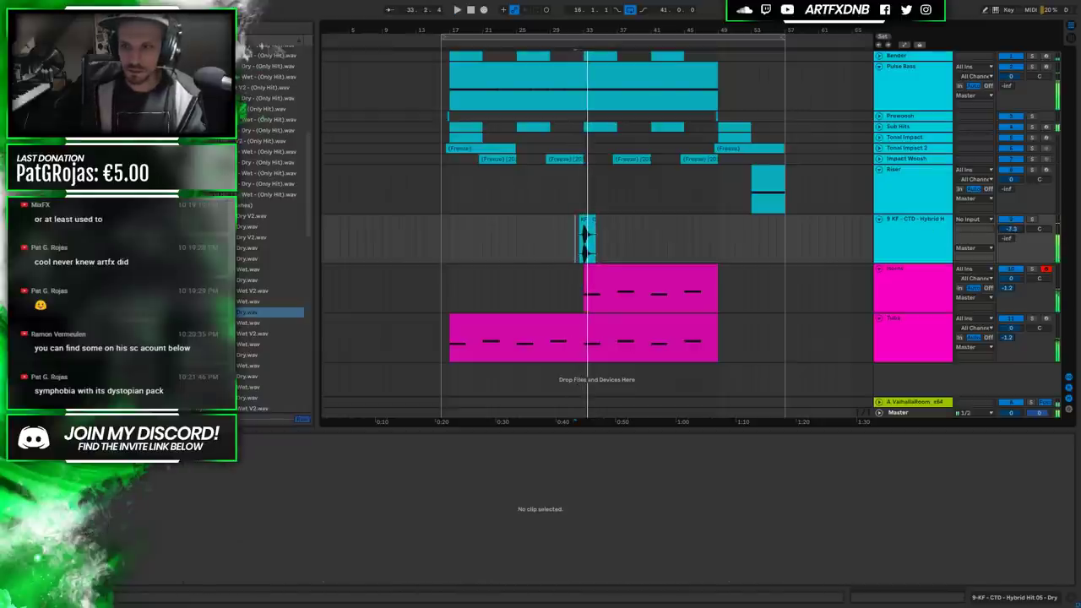
left_click_drag(586, 28, 795, 201)
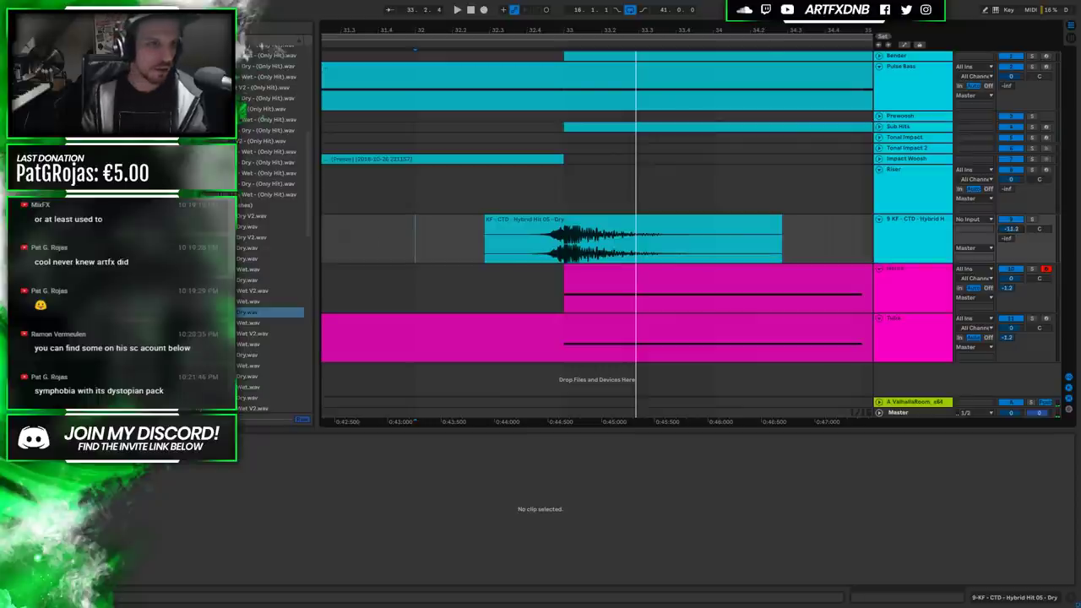
Add an EQ Eight to the Hybrid Hit track, play the clip soloed, and enable band 7 to dip the highs around 10 kHz.
left_click(253, 48)
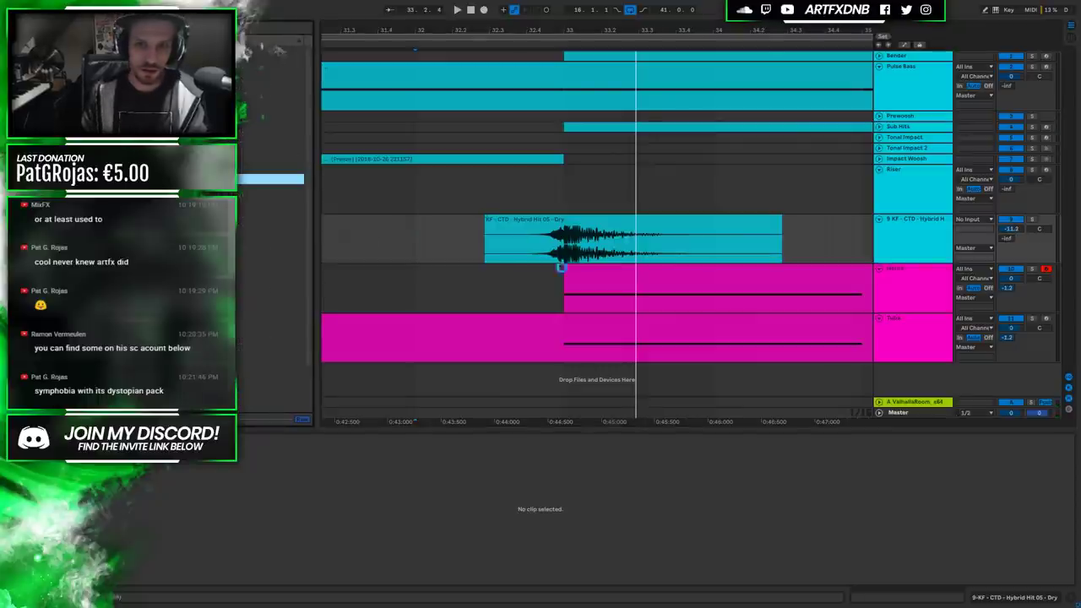
left_click(550, 259)
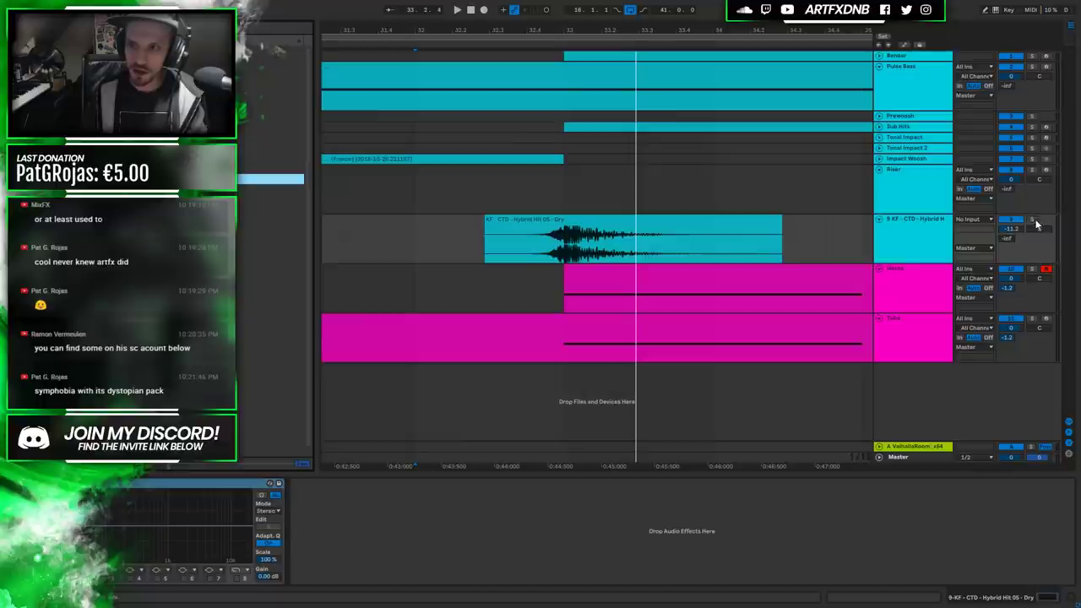
left_click(657, 254)
key("space")
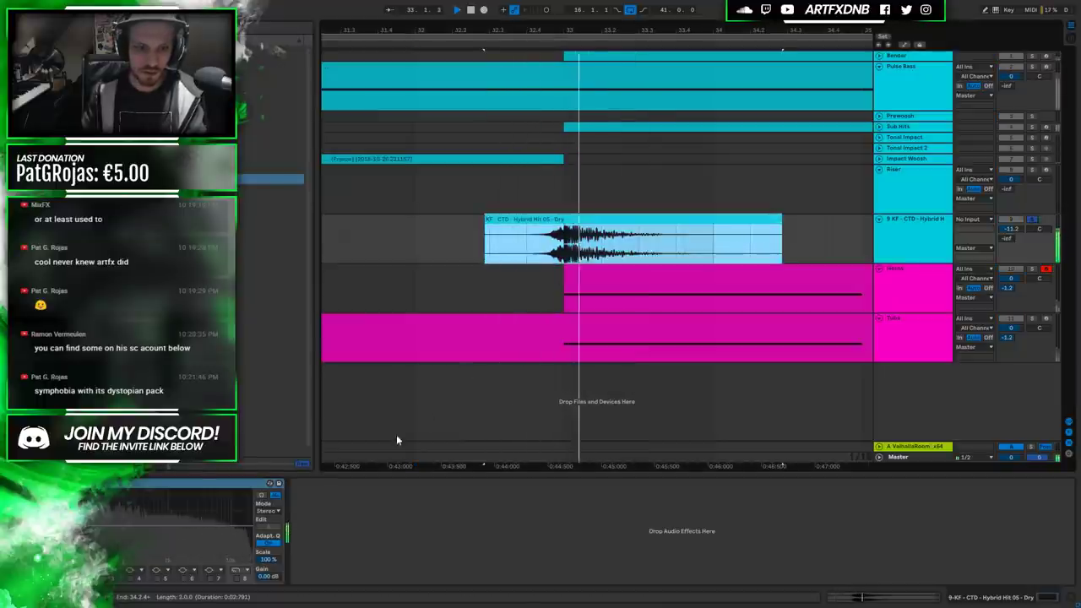
left_click(212, 586)
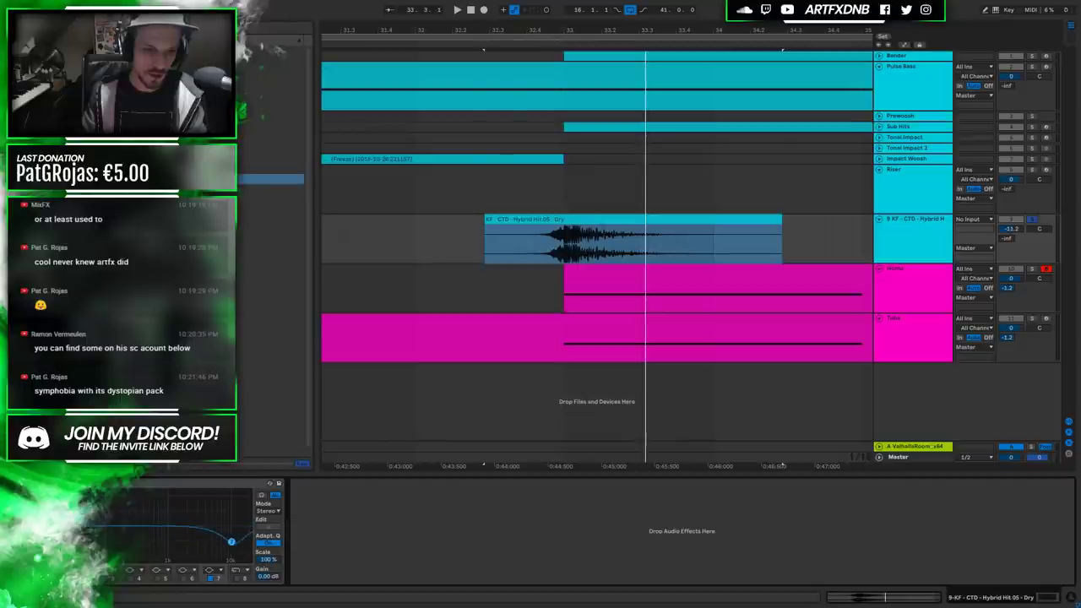
Shift the Hybrid Hit EQ's band 7 dip to about 2 kHz and enable band 8 to roll off the highs around 10 kHz.
left_click_drag(232, 540, 187, 547)
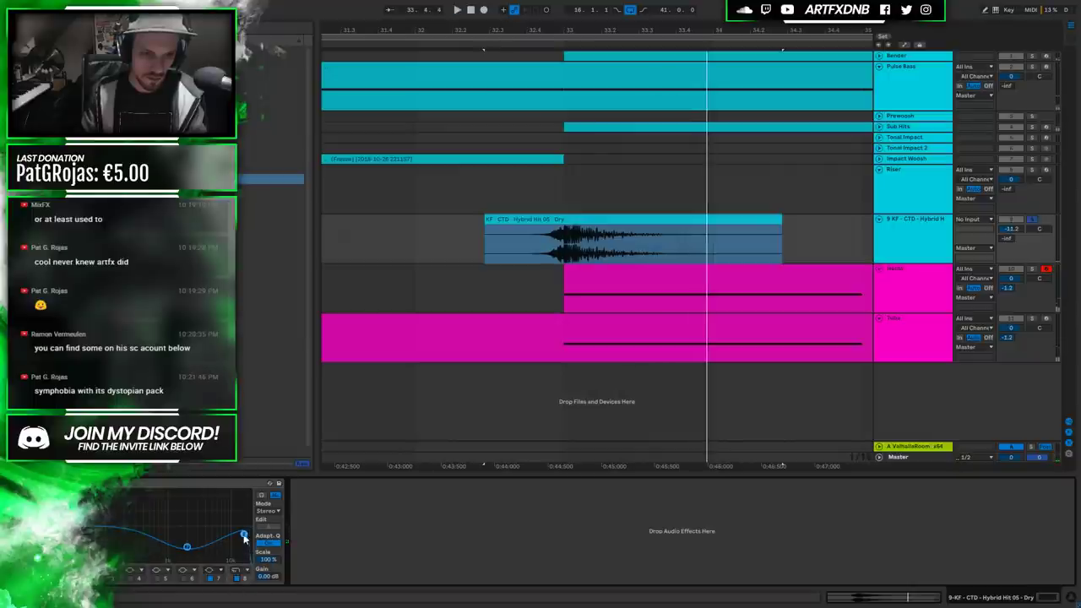
left_click_drag(244, 538, 233, 549)
left_click_drag(1007, 242, 1005, 224)
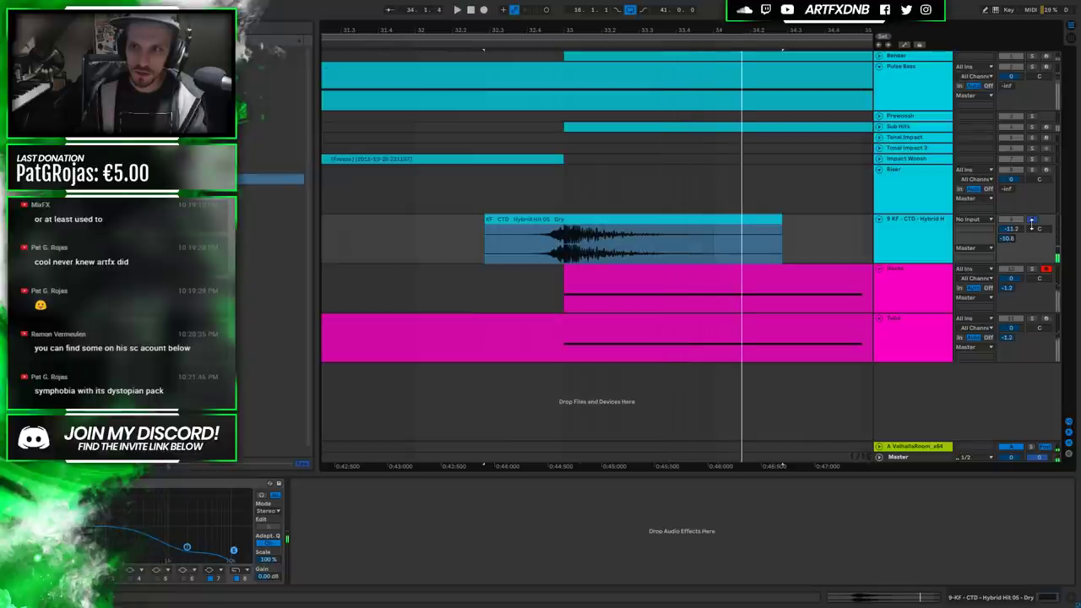
Copy the Hybrid Hit clip so further hits land at bars 25 and 41, and play the arrangement.
key("minus")
key("minus")
key("minus")
key("minus")
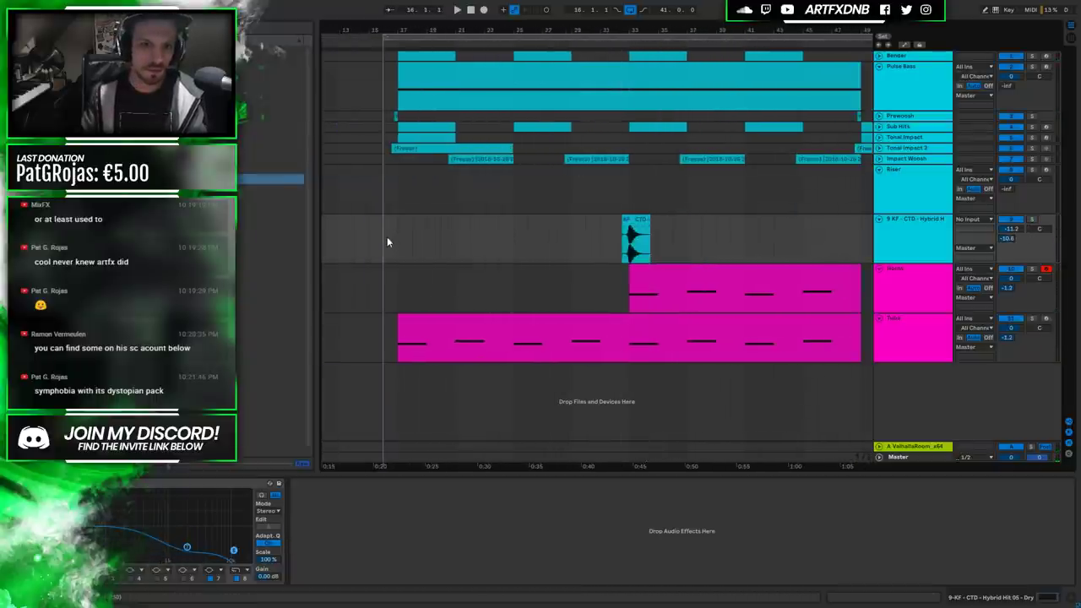
left_click_drag(635, 239, 753, 237)
left_click_drag(769, 29, 734, 12)
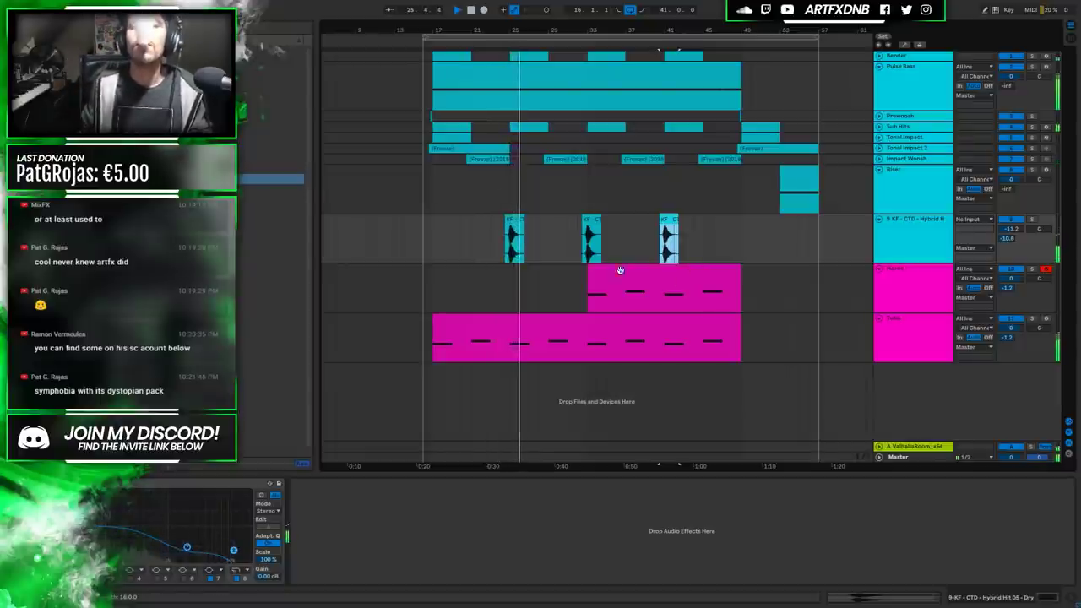
Raise the Hybrid Hit track volume to about -8.8 dB while listening to the hits in context.
left_click(592, 222)
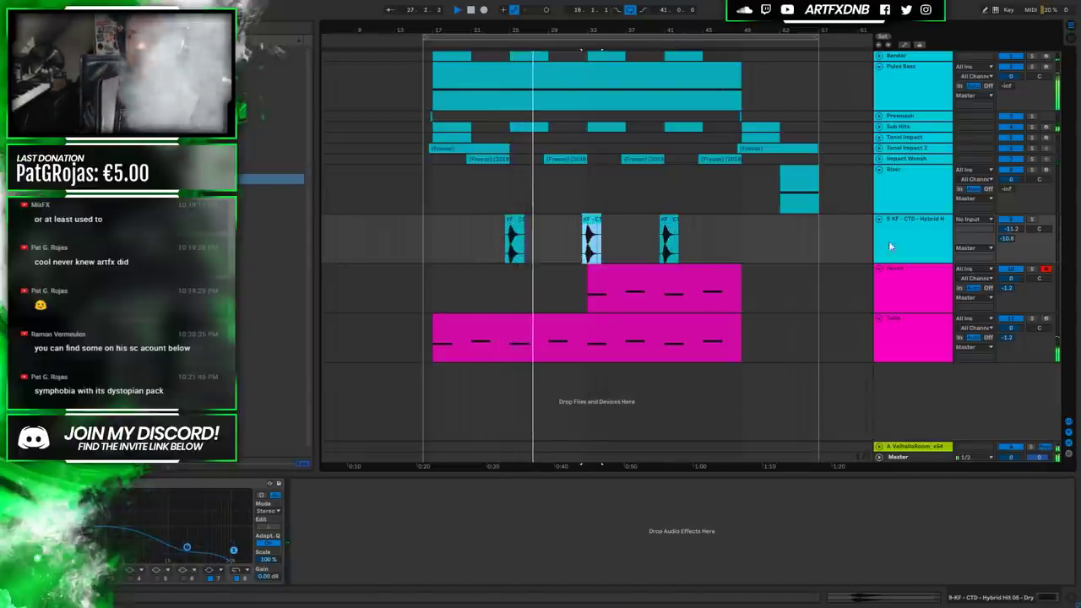
left_click_drag(1010, 228, 1018, 227)
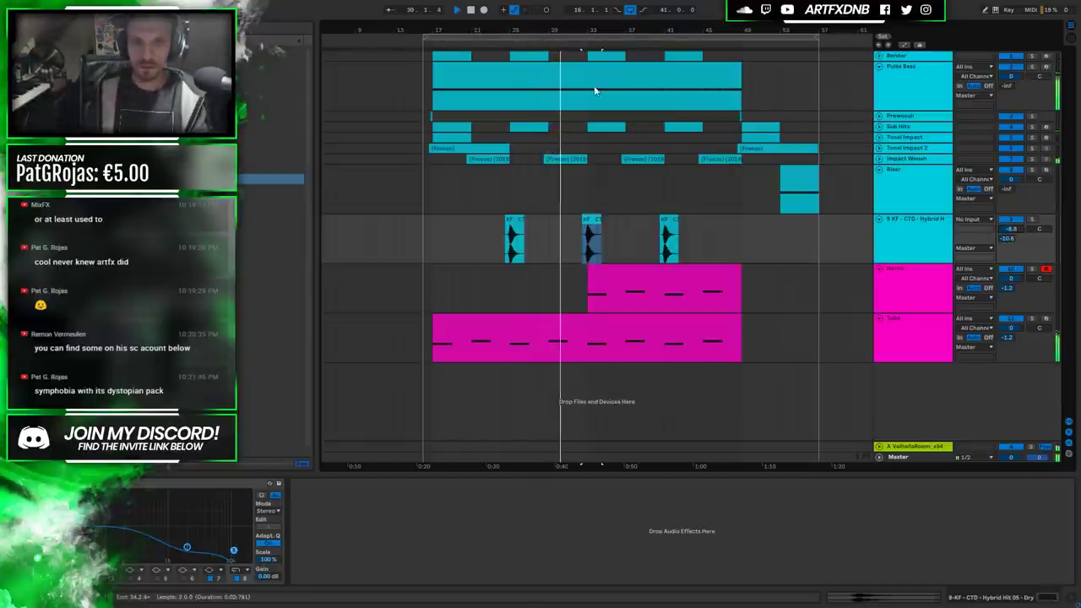
left_click(512, 228)
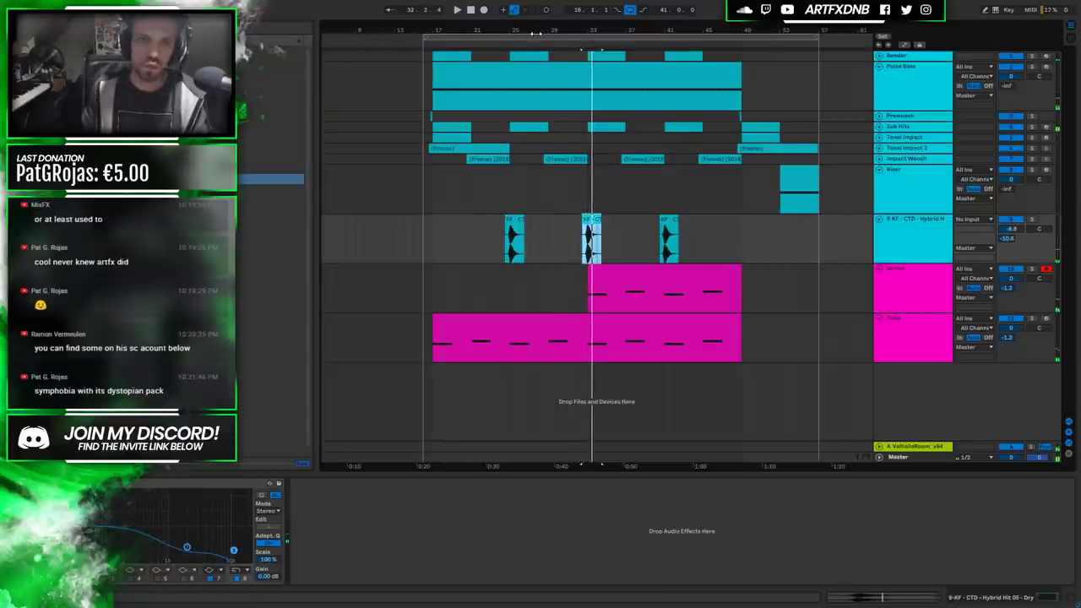
Delete the Hybrid Hit copies at bars 25 and 41, and play the remaining hit at bar 33.
left_click(513, 237)
key("space")
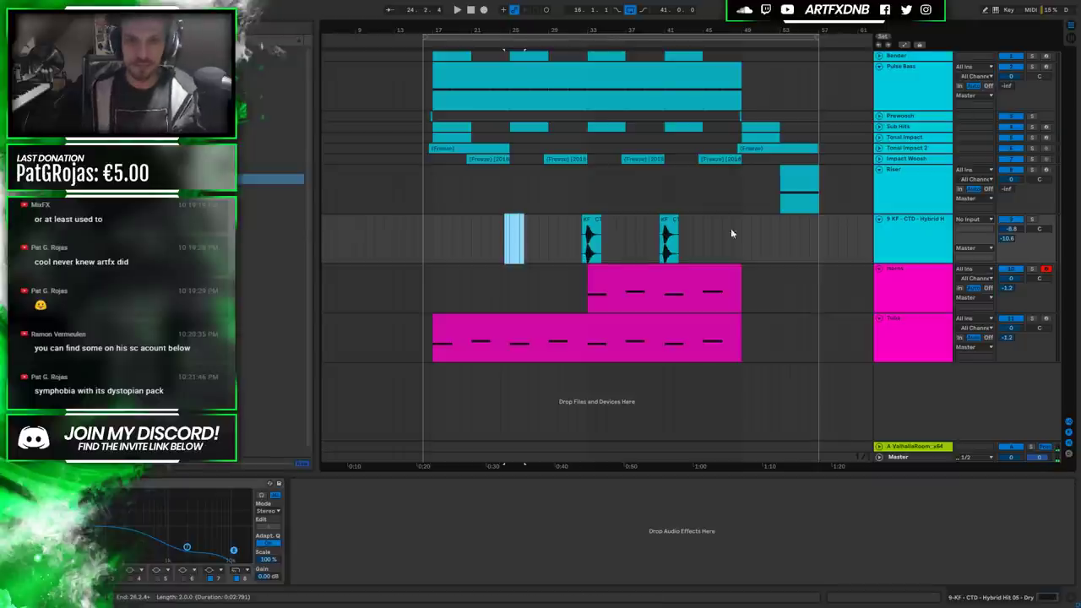
left_click_drag(513, 239, 663, 247)
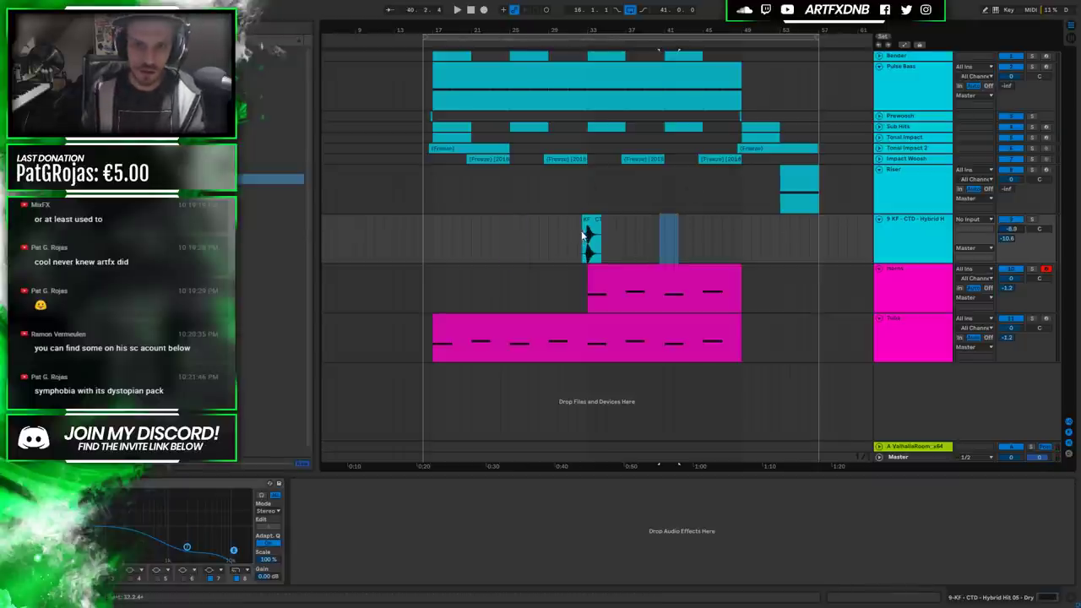
key("Delete")
key("space")
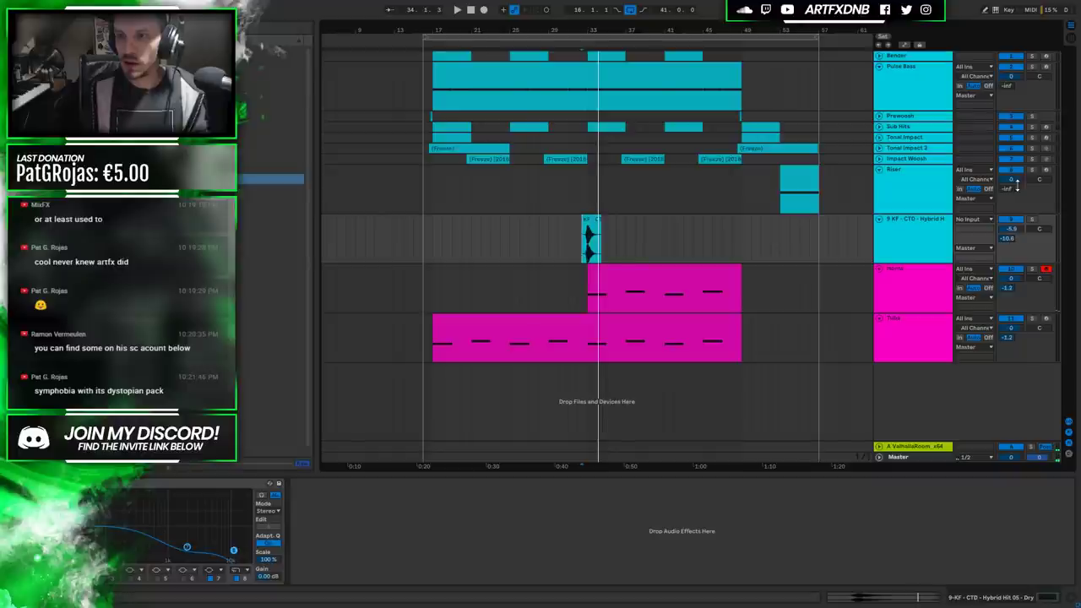
Collapse all tracks, insert a MIDI track below the Hybrid Hit track, and colour it cyan like the tracks above.
left_click(879, 171, "alt")
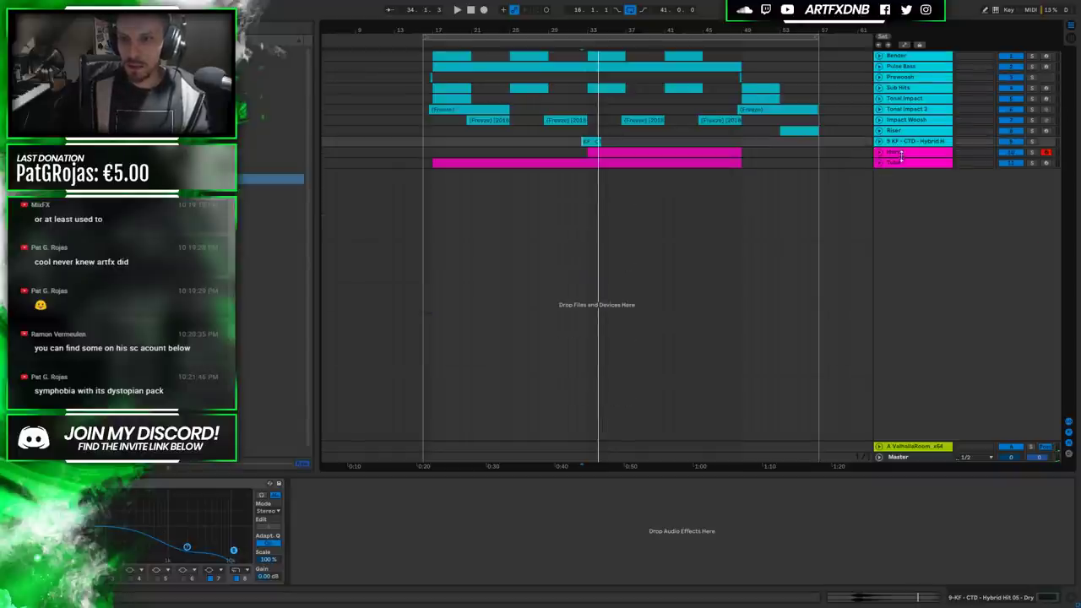
left_click(914, 131)
left_click(909, 140)
right_click(906, 140)
left_click(939, 228)
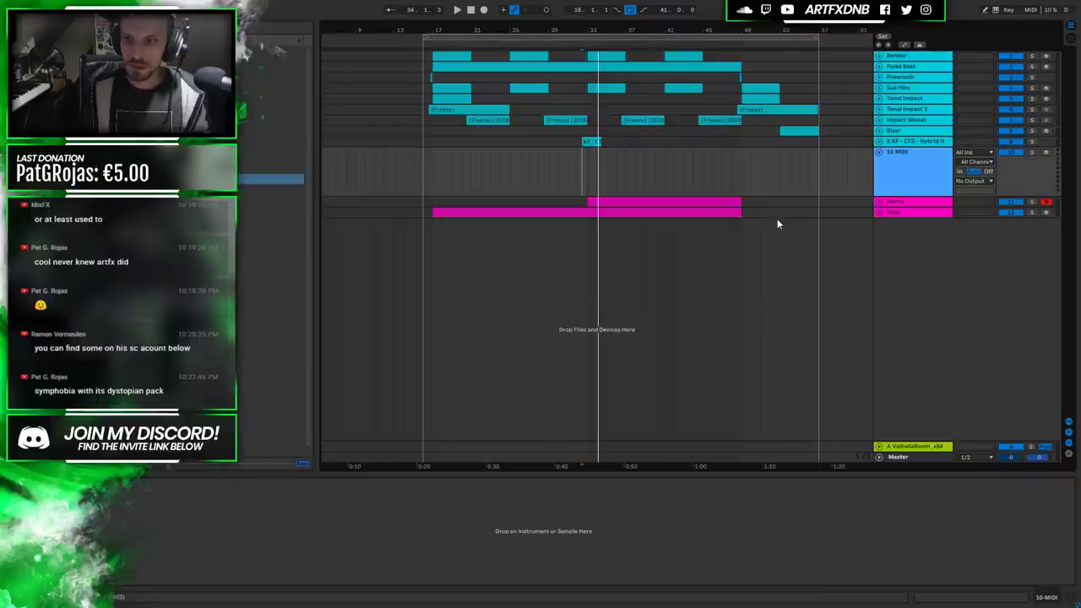
right_click(899, 154)
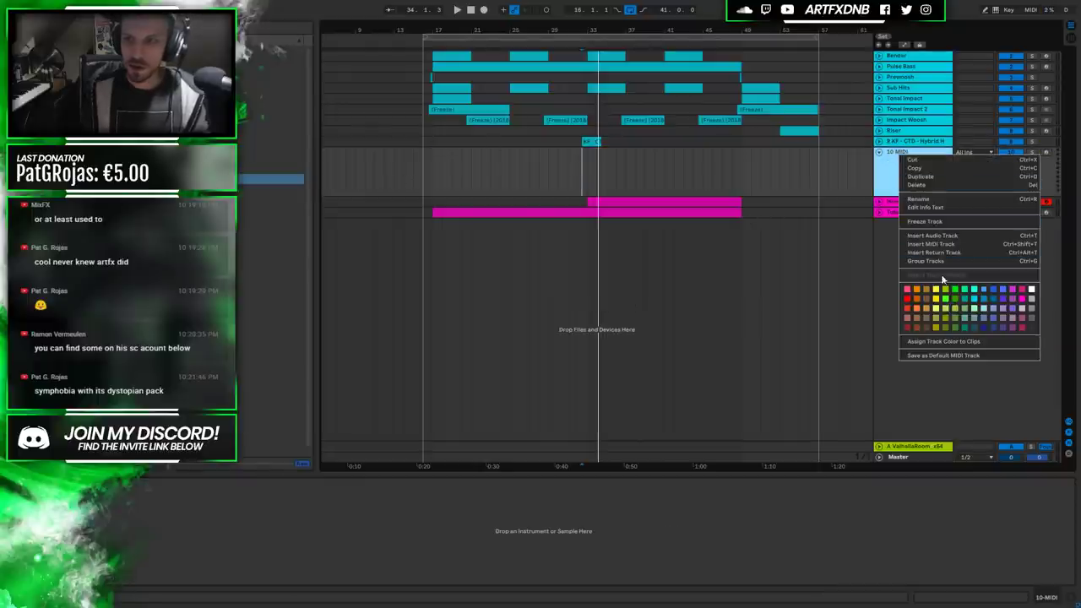
left_click(974, 299)
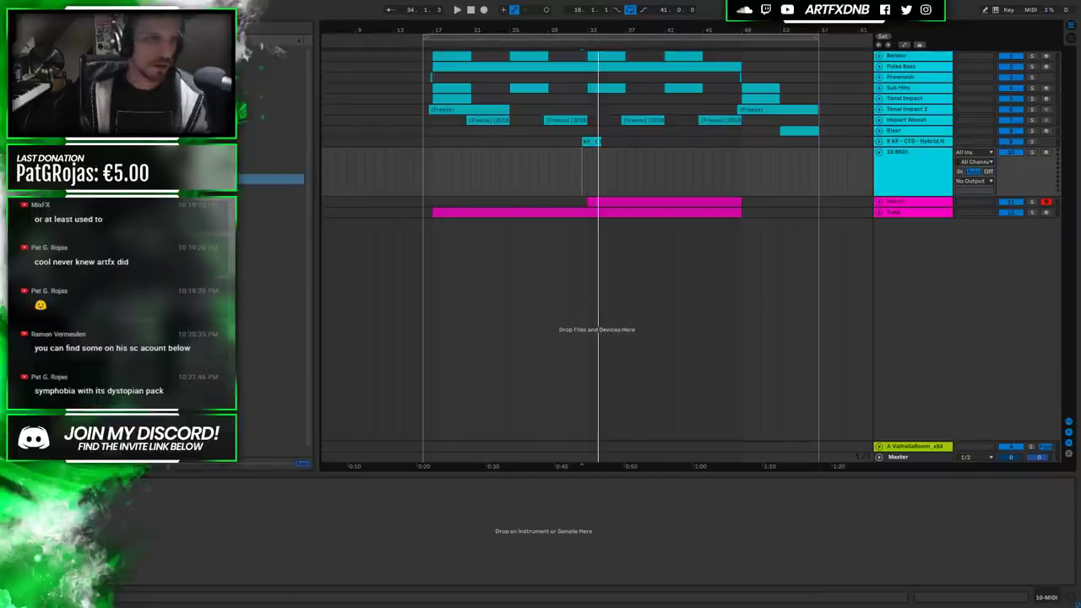
Load Kontakt 5 on the new MIDI track and show its browser with the instrument libraries.
left_click(274, 157)
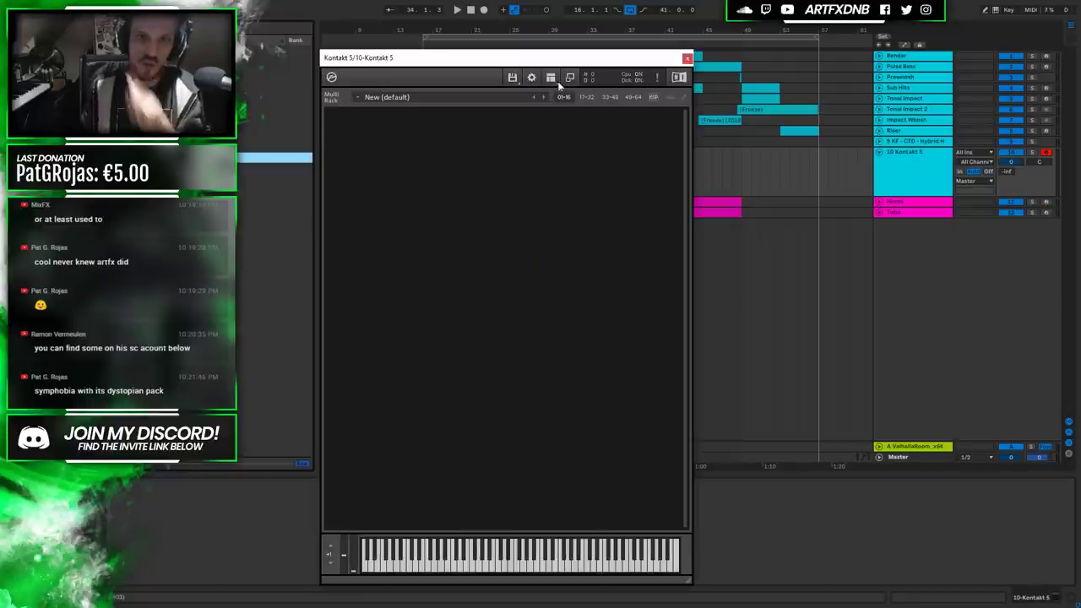
left_click(551, 77)
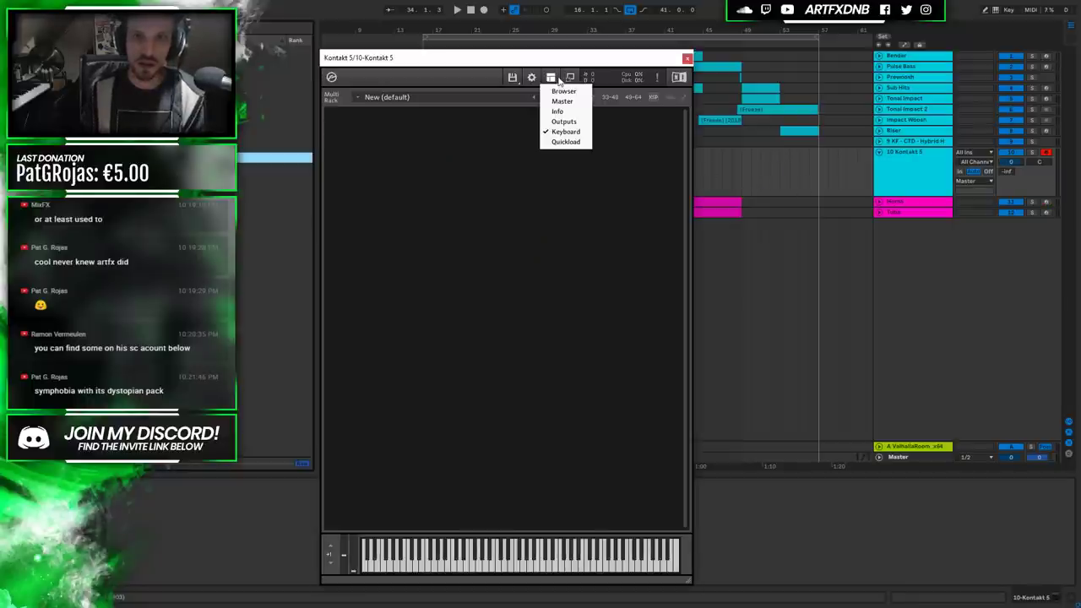
left_click(563, 91)
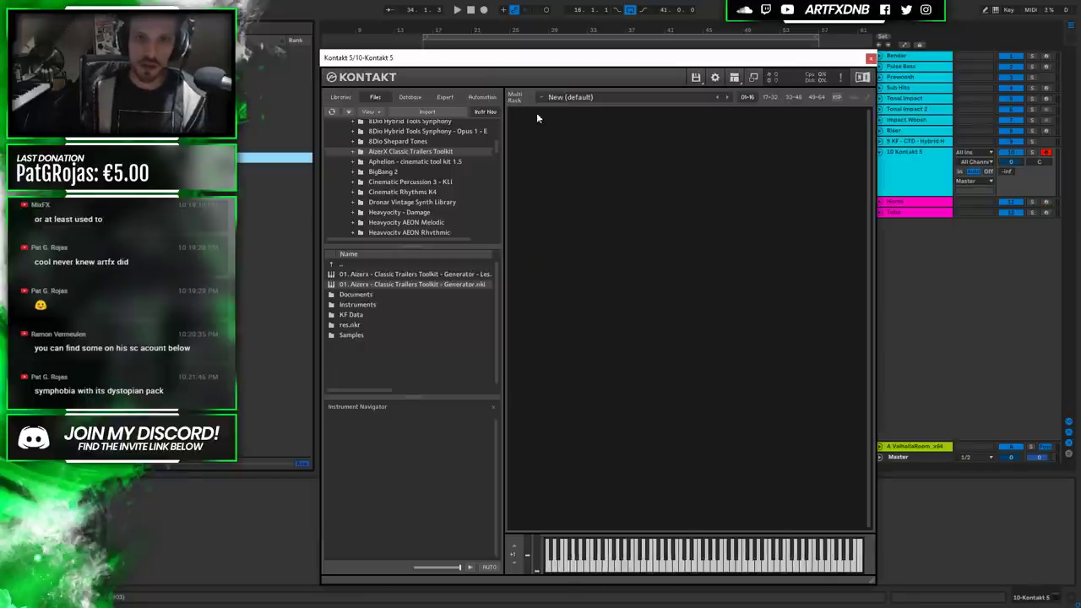
left_click(339, 97)
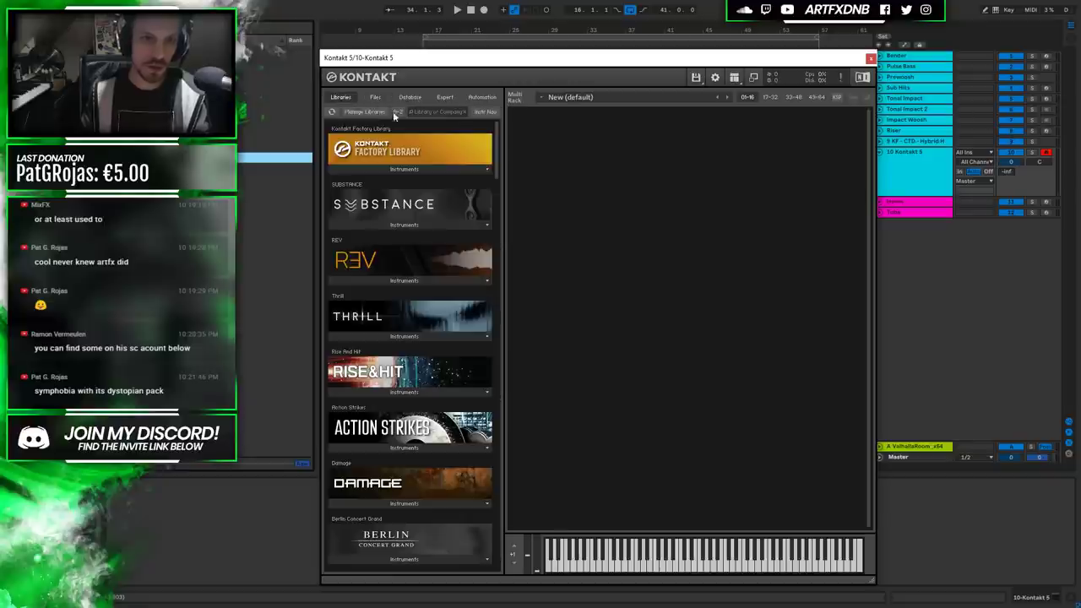
Load LPS Epic Tech Elements 01.nki from the Loop Menus of the Damage library's Rhythmic Suites.
left_click(378, 503)
left_click_drag(498, 166, 493, 201)
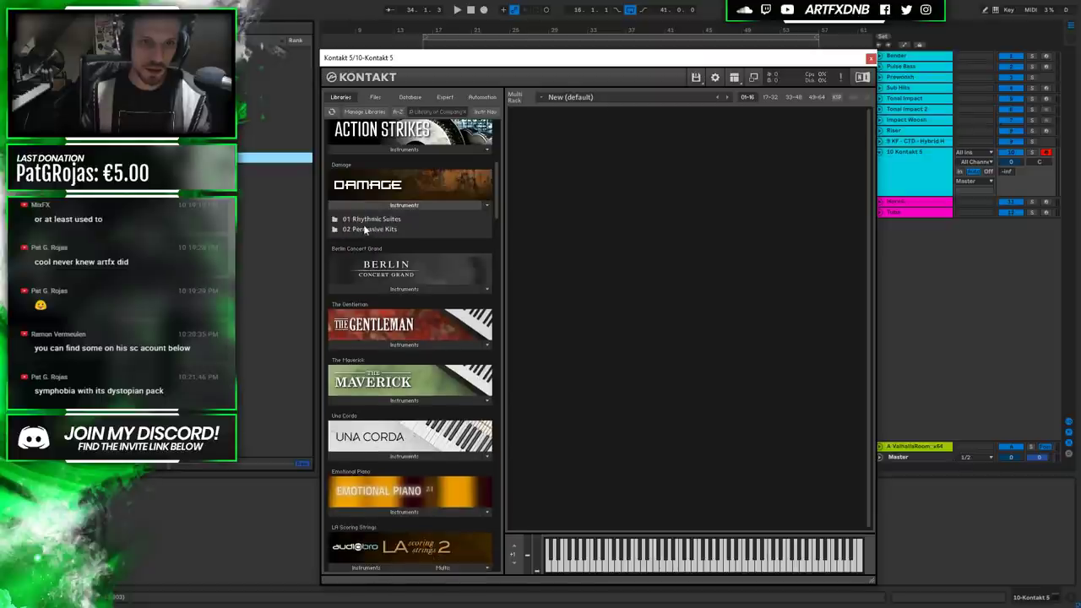
left_click(355, 230)
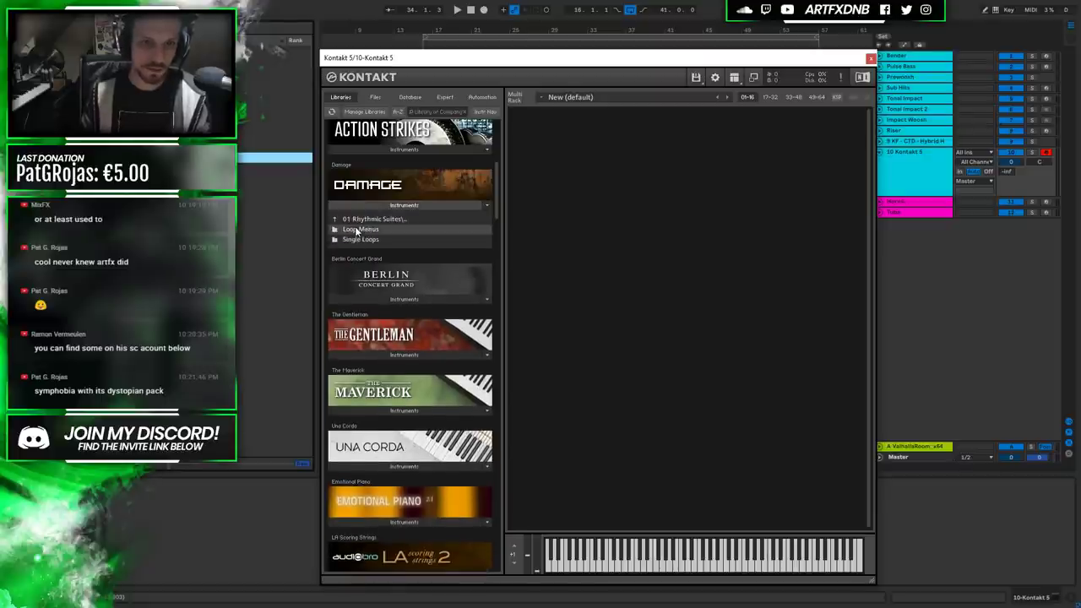
left_click(358, 229)
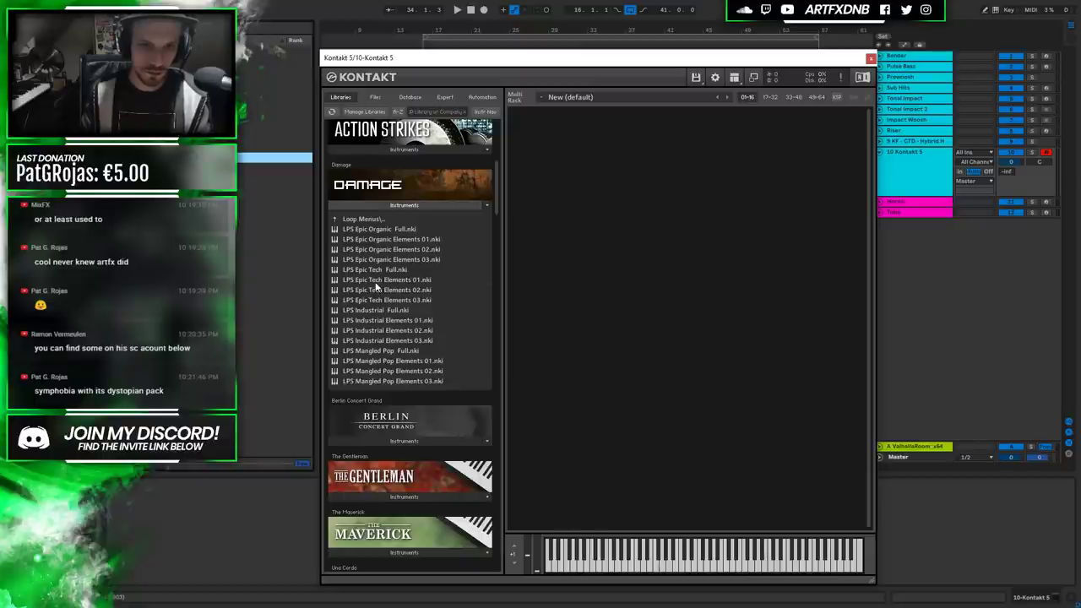
left_click_drag(377, 287, 692, 211)
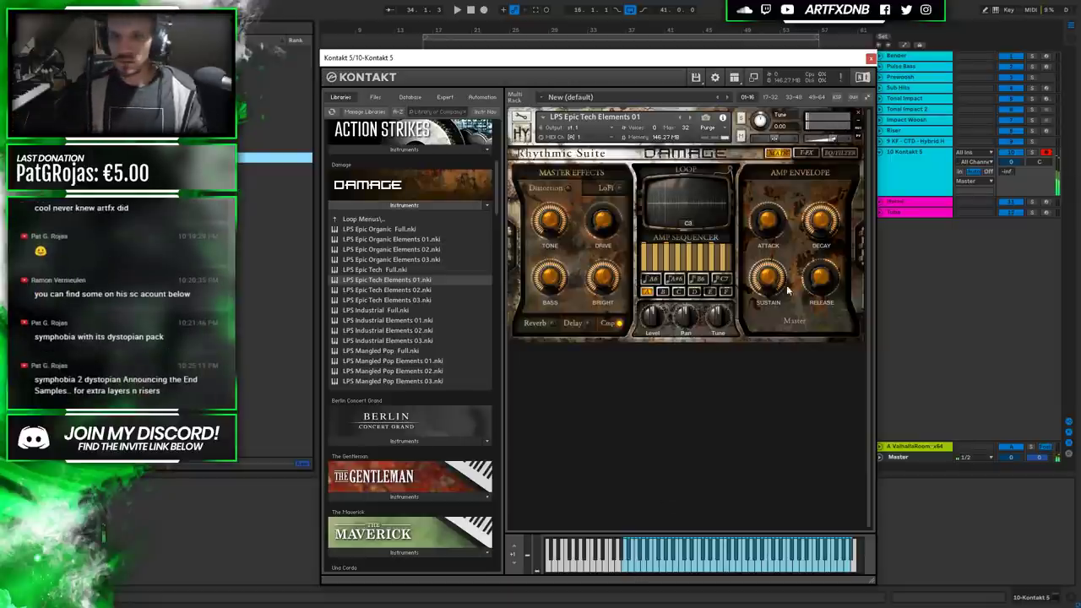
Check Kontakt's master section, audition the Damage loops down to C1, and close the instrument window.
left_click(734, 79)
left_click(741, 103)
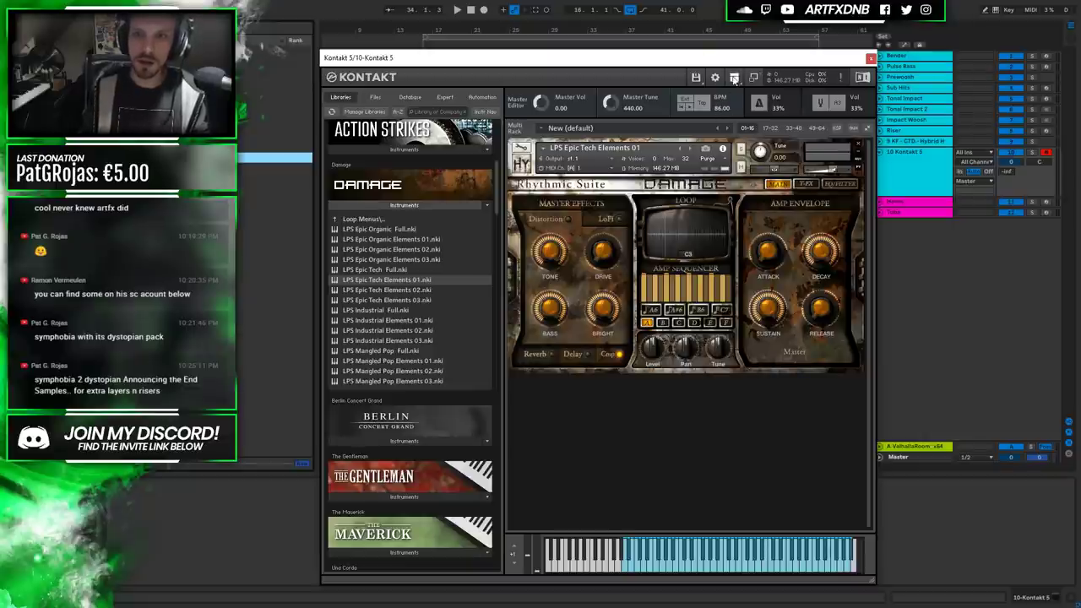
left_click(734, 79)
left_click(746, 102)
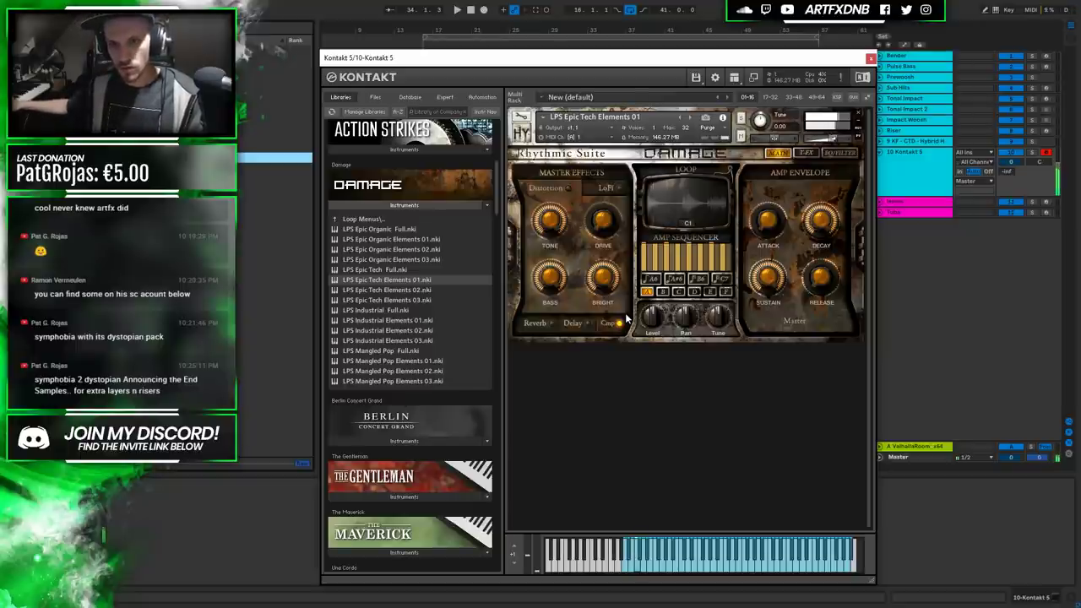
left_click(870, 58)
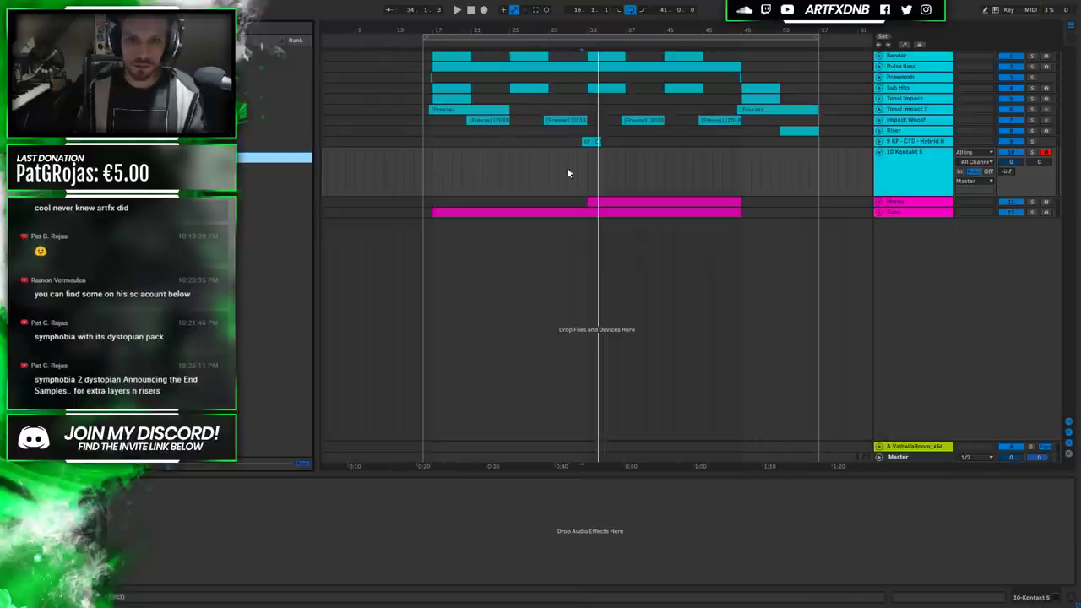
Create a 16-bar MIDI clip on the Kontakt 5 track and place it from bar 33 to bar 49.
left_click_drag(436, 176, 594, 172)
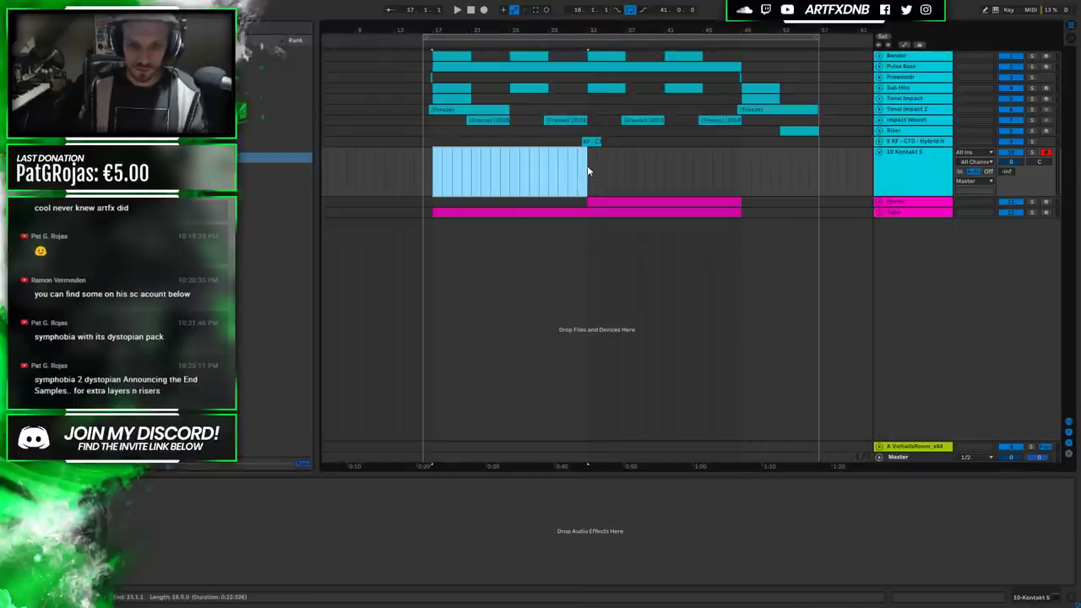
key("ctrl+shift+m")
left_click_drag(520, 153, 678, 160)
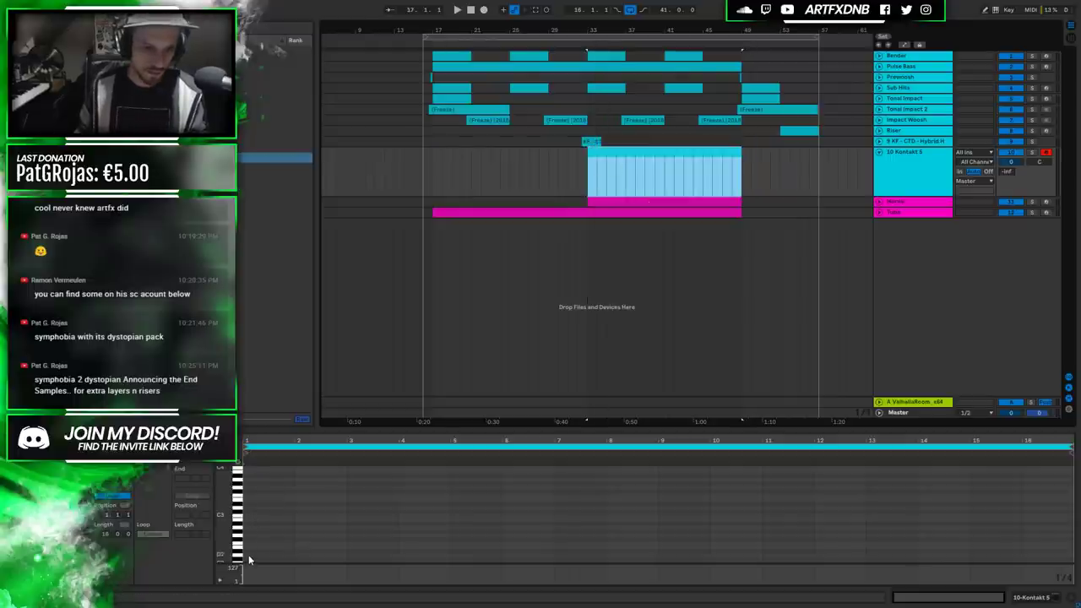
Draw a C1 note in the Kontakt clip and extend it across the full 16 bars.
scroll(252, 525, "down", 3)
double_click(252, 528)
left_click_drag(258, 529, 1072, 507)
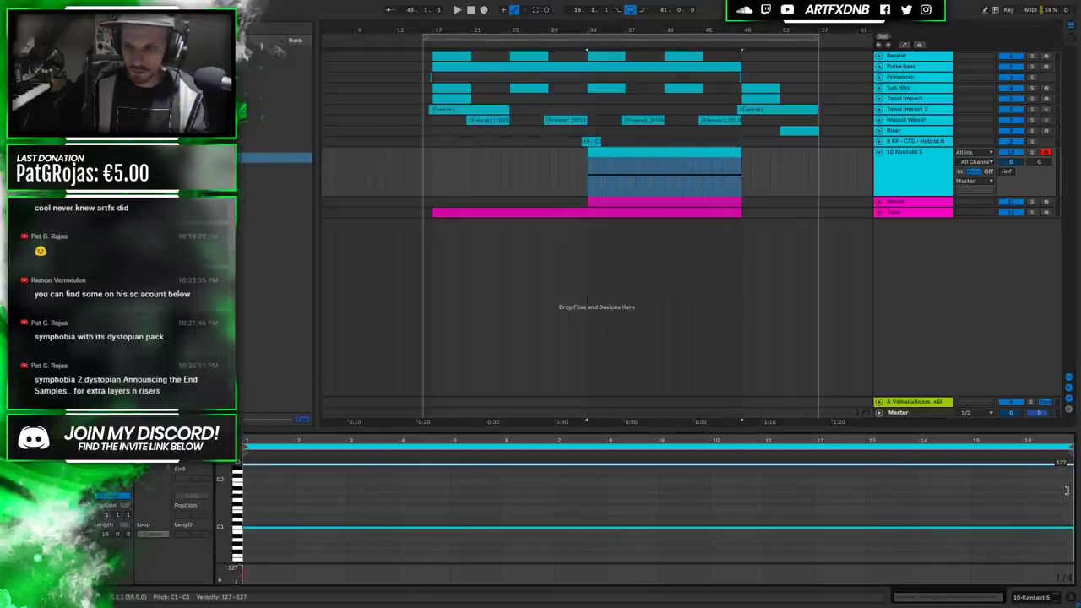
Play the Damage loop in context from bar 32 and lower the Kontakt 5 track volume to about -6.8 dB.
left_click(577, 176)
key("space")
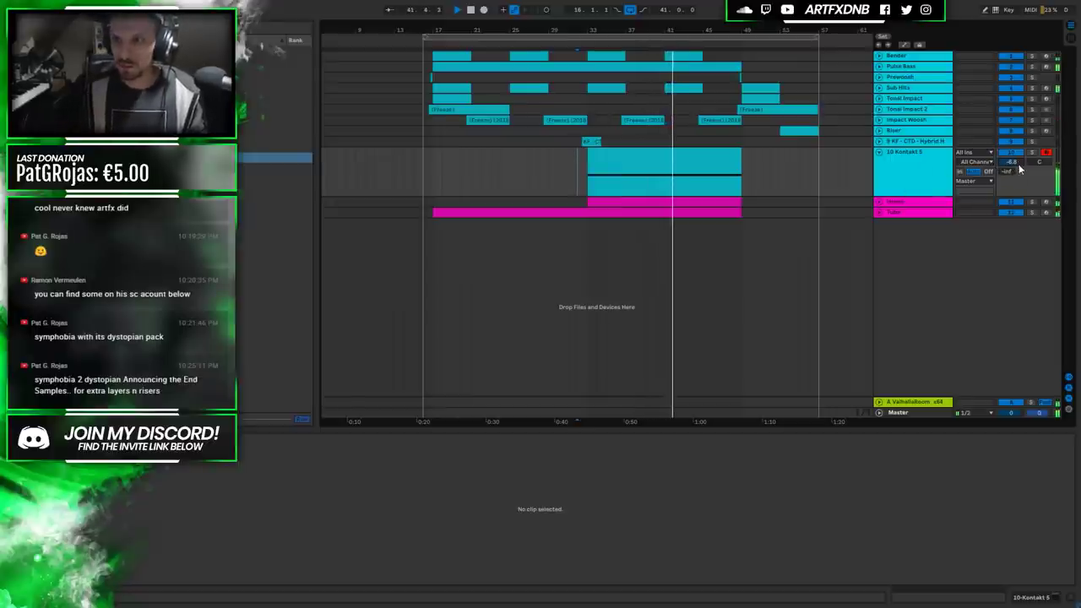
key("space")
Shorten the Kontakt clip to end at bar 37 and play it from bar 32.
left_click(726, 160)
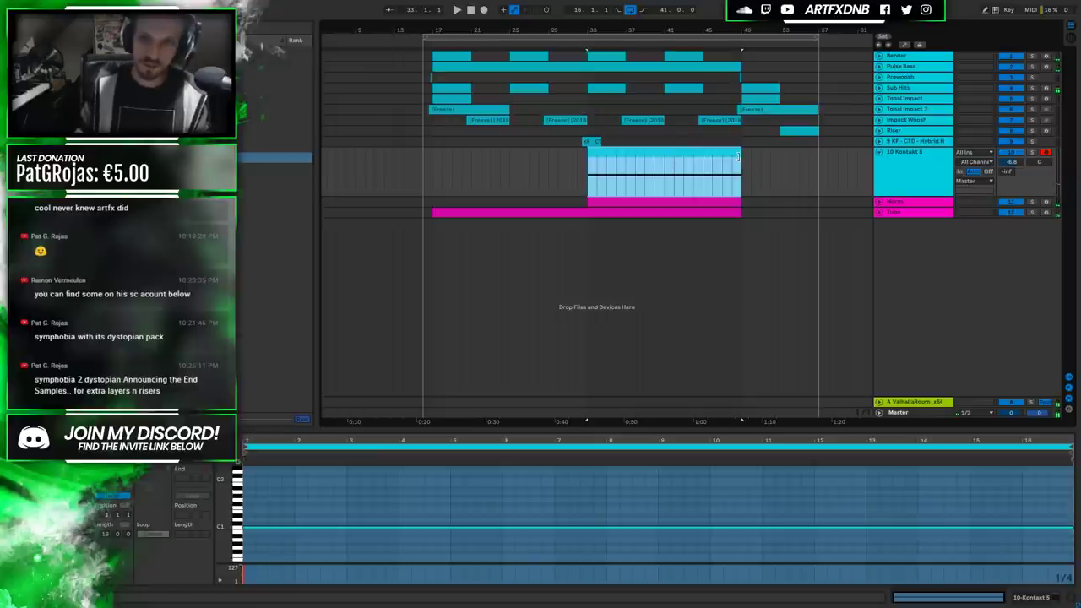
left_click_drag(738, 156, 625, 157)
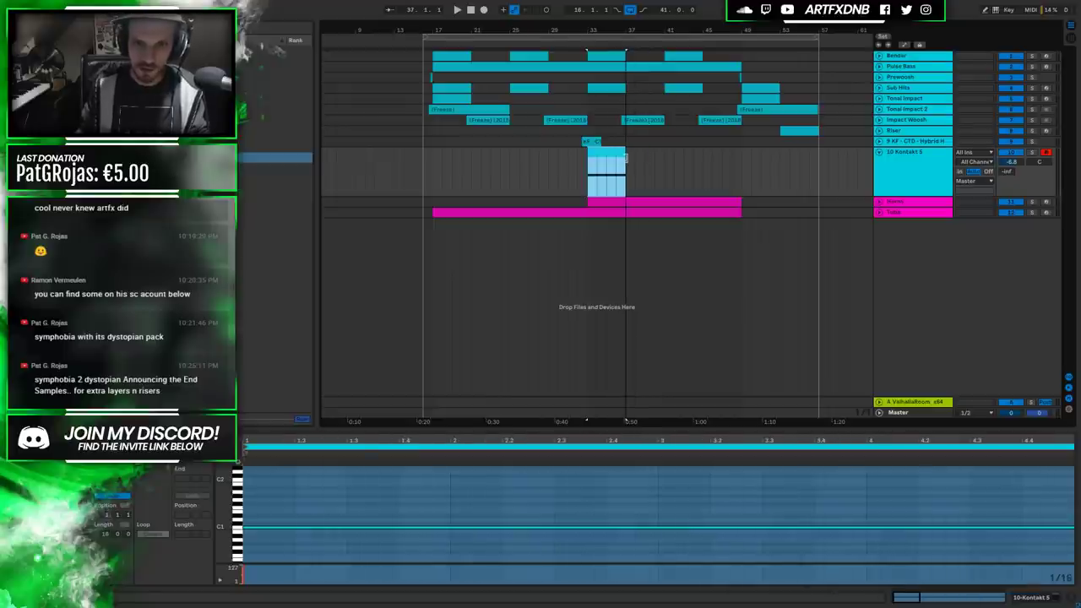
left_click(575, 167)
key("space")
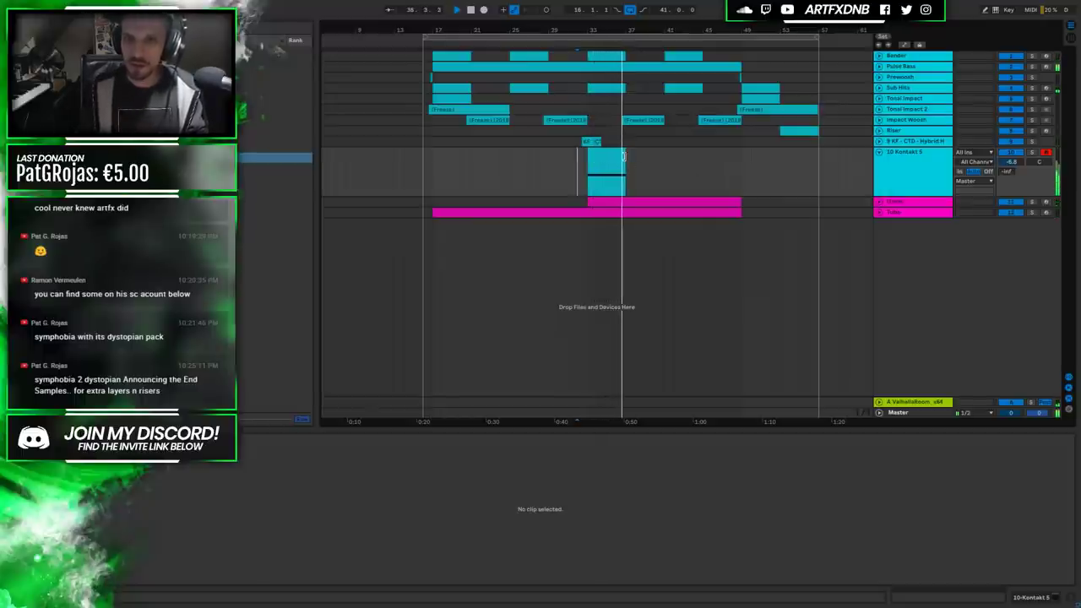
left_click_drag(624, 155, 636, 155)
key("space")
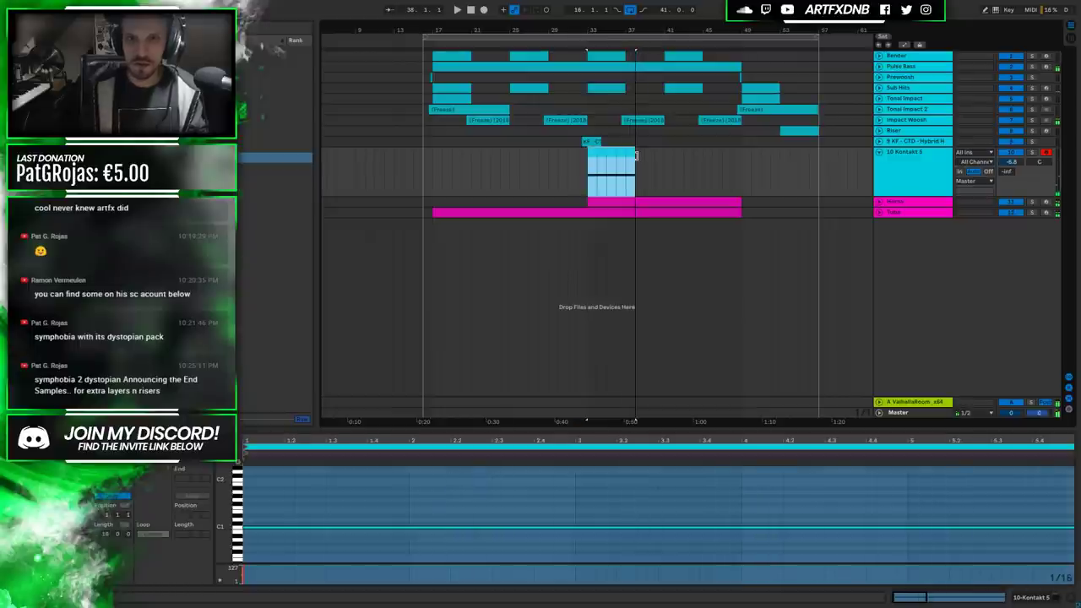
key("ctrl+z")
Duplicate the four-bar Kontakt clip to bar 37, trim the copy to end just before bar 40, and play from bar 32.
key("ctrl+d")
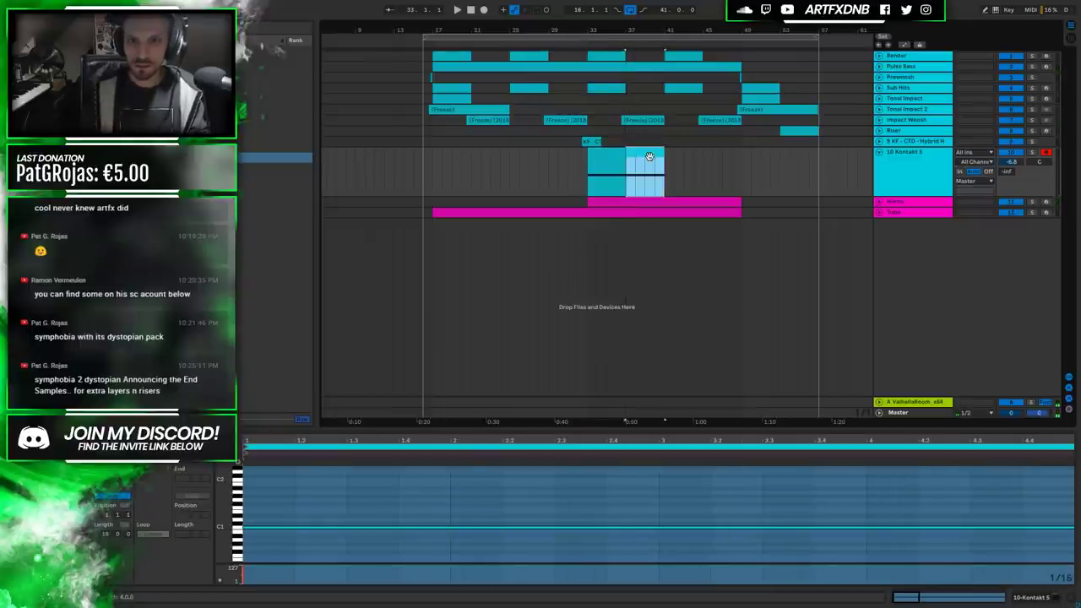
left_click_drag(661, 156, 651, 156)
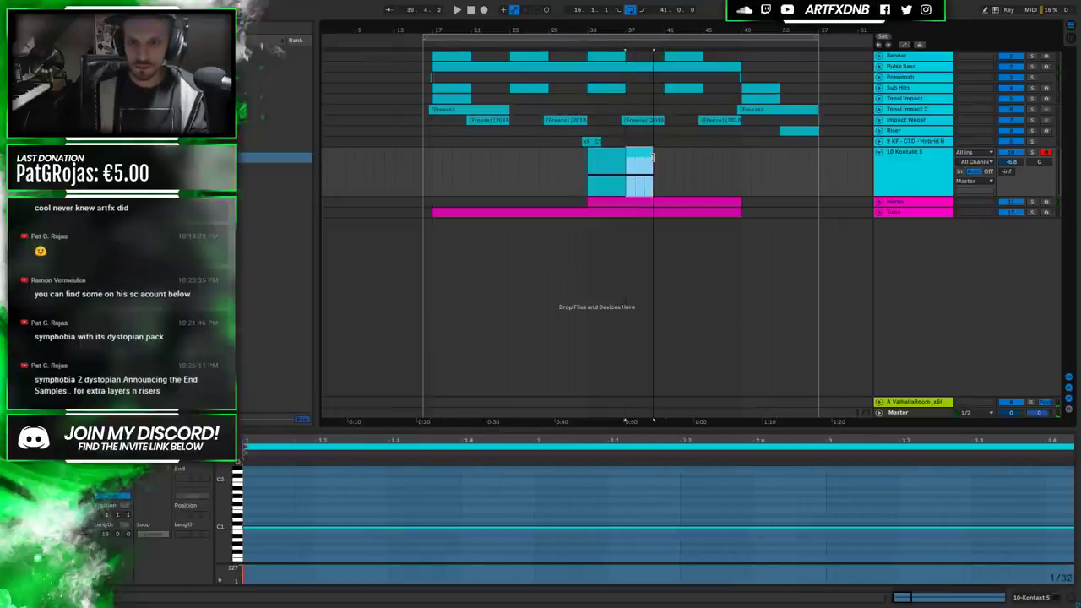
left_click(578, 169)
key("space")
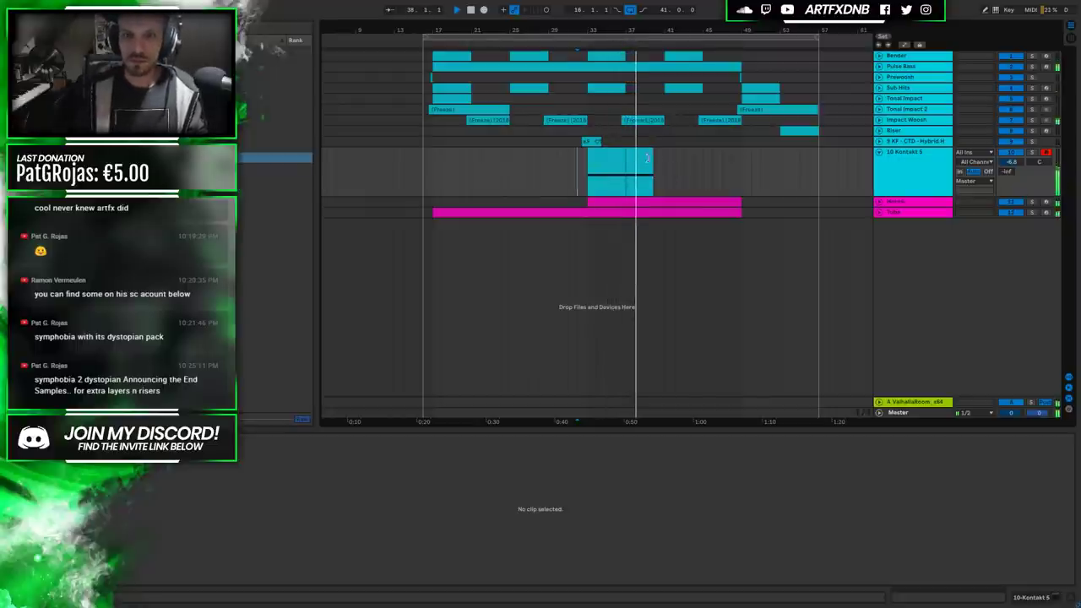
Duplicate the Kontakt section from bars 33–41 to bars 41–49 and unfold the Impact Woosh track to compare during playback.
left_click(640, 161)
left_click_drag(665, 164, 590, 169)
key("ctrl+d")
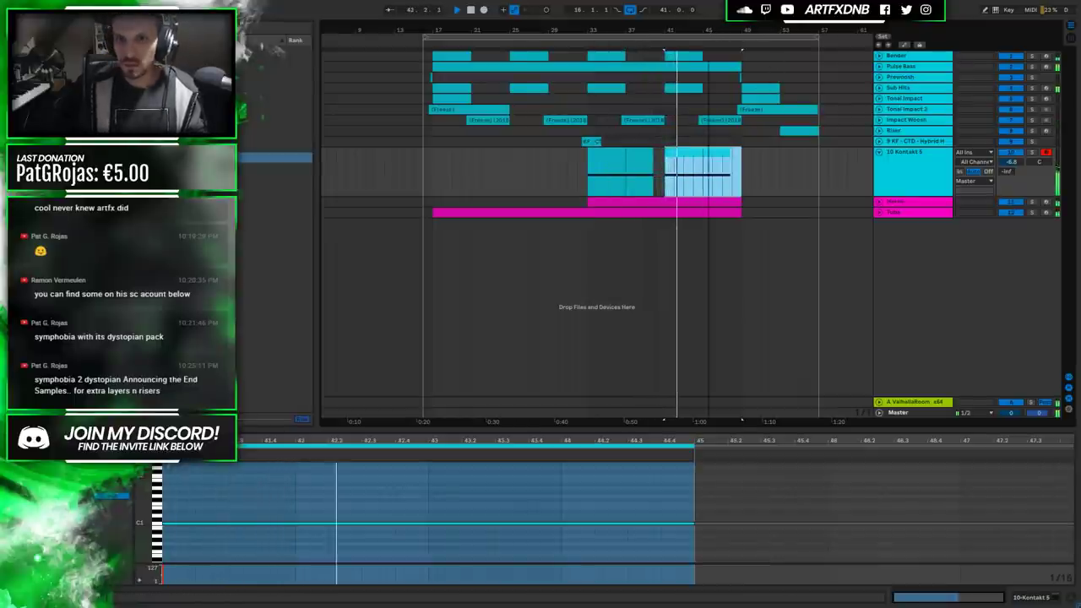
key("plus")
key("minus")
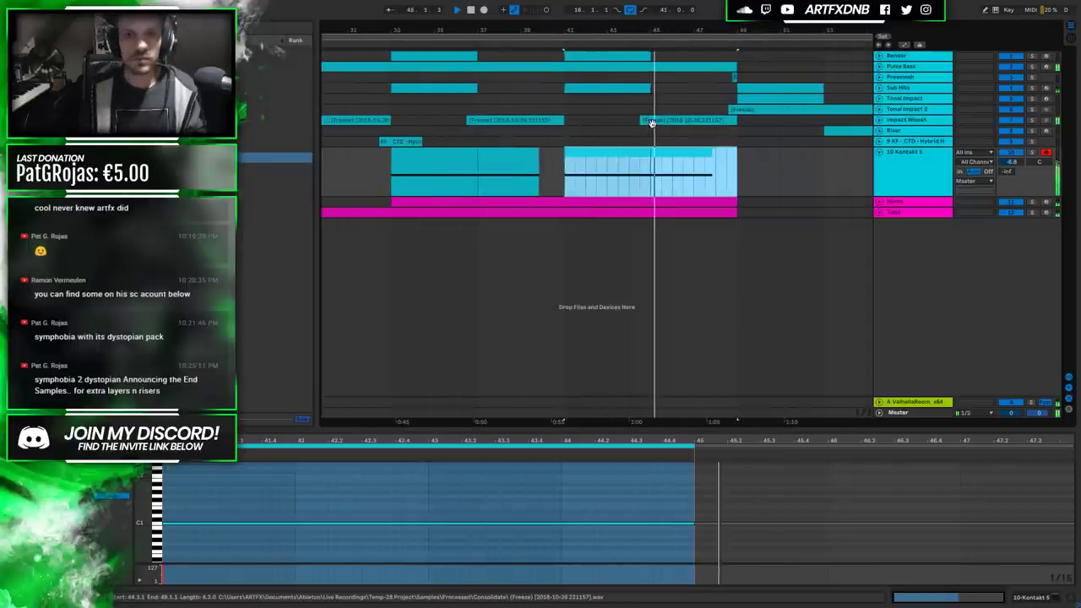
left_click(877, 120)
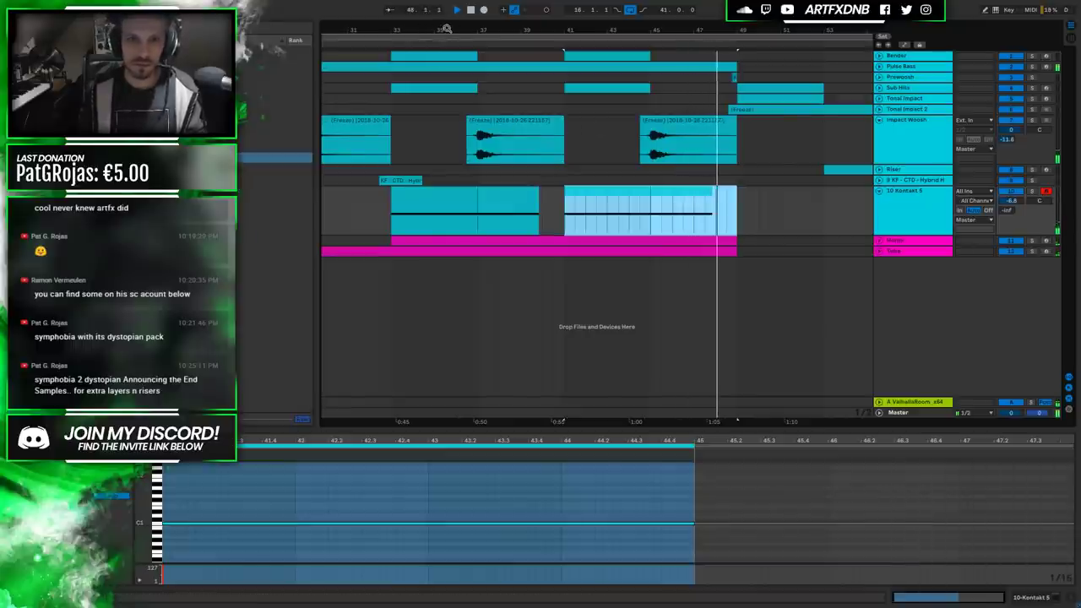
key("space")
Try raising the note in the first Kontakt clip at bar 33 to C#1 and play it.
left_click(506, 205)
left_click(377, 196)
left_click_drag(440, 30, 583, 43)
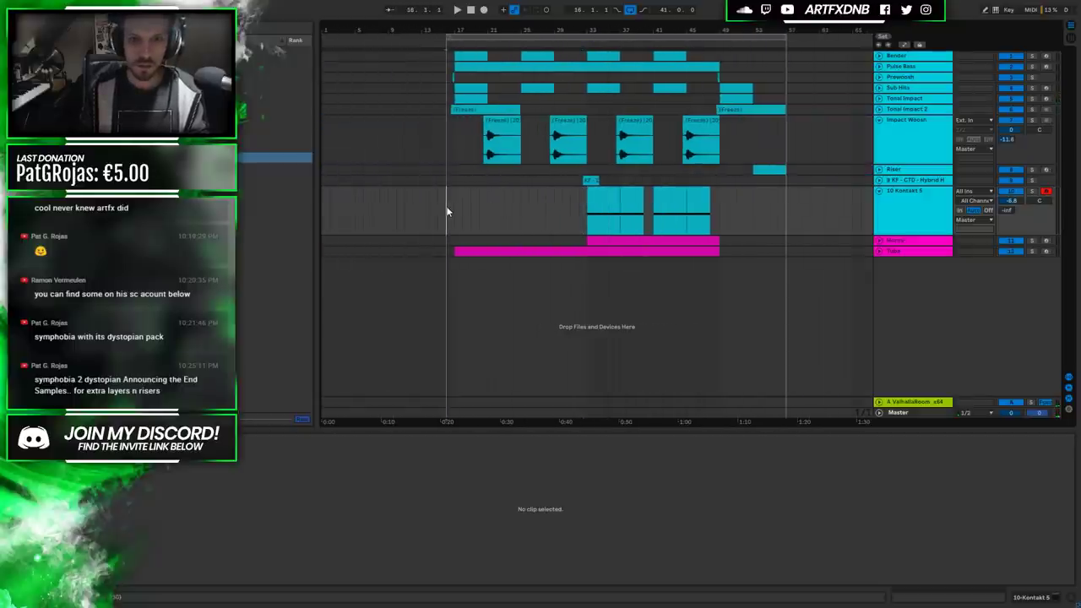
left_click(605, 203)
left_click(286, 548)
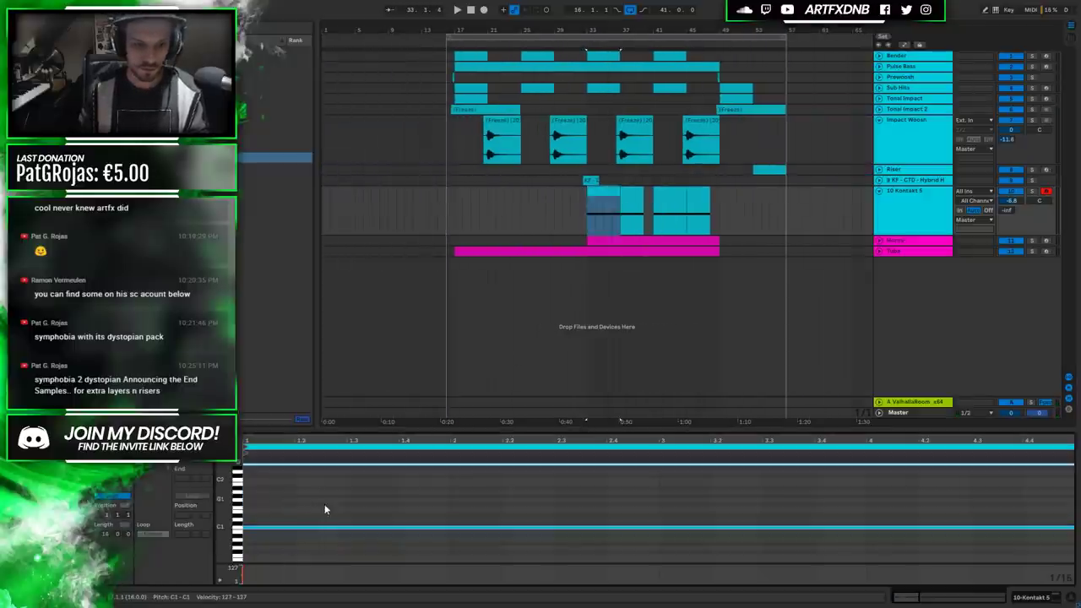
key("Up")
key("space")
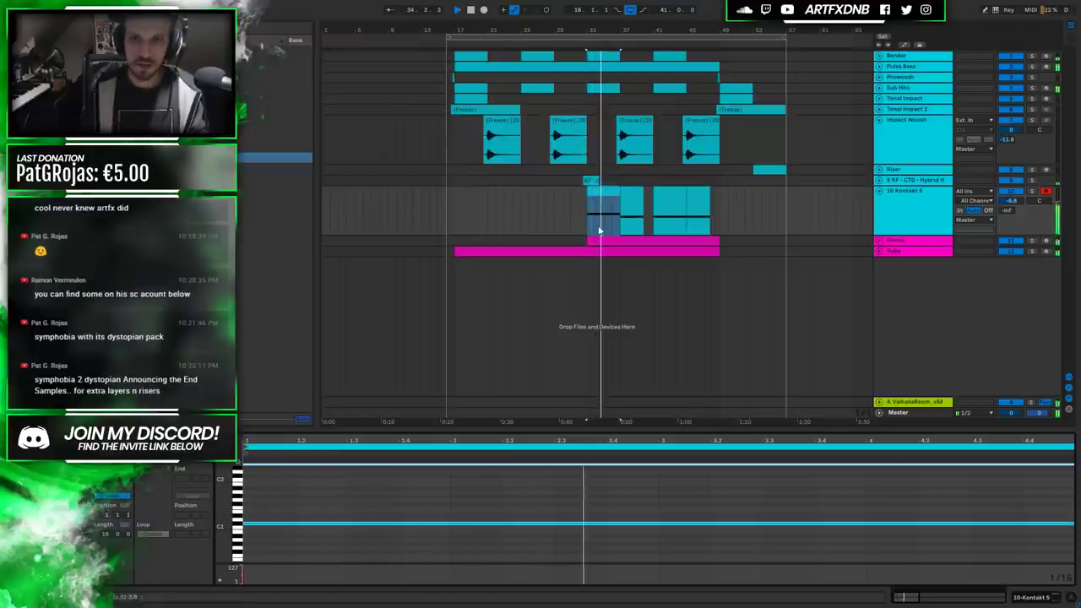
Try extending the first Kontakt clip over the following clips to bar 49, and undo the extension and transposition.
left_click(633, 202, "shift")
left_click(650, 193, "shift")
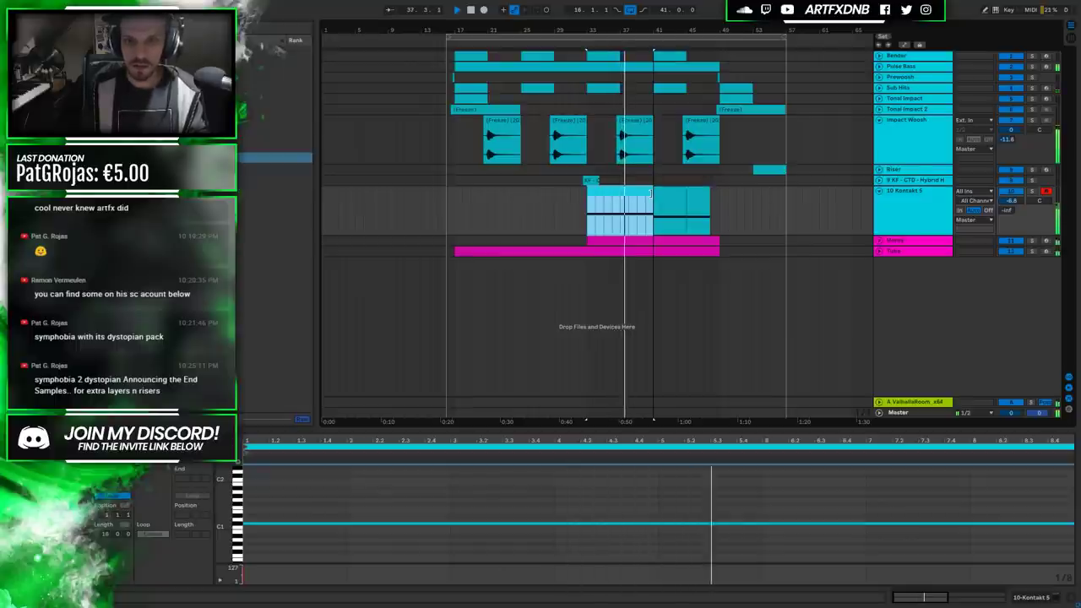
left_click_drag(650, 193, 717, 195)
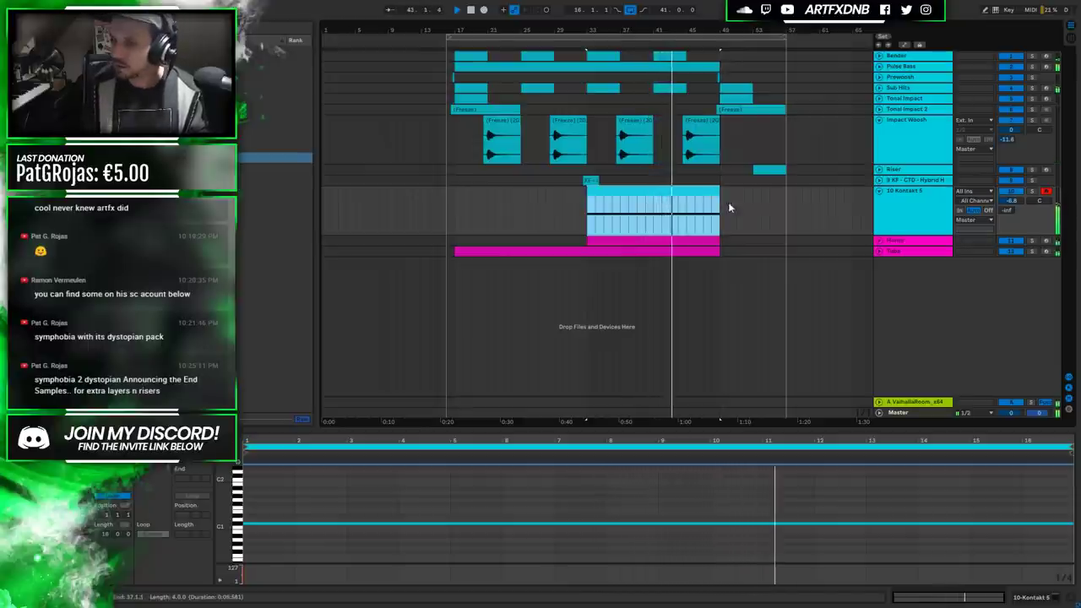
key("space")
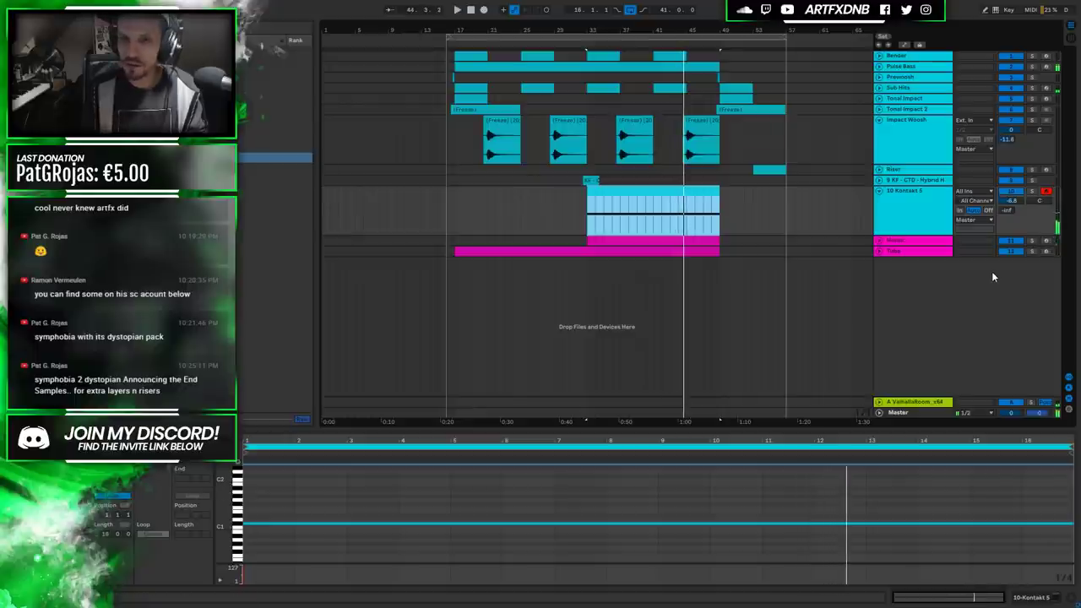
key("ctrl+z")
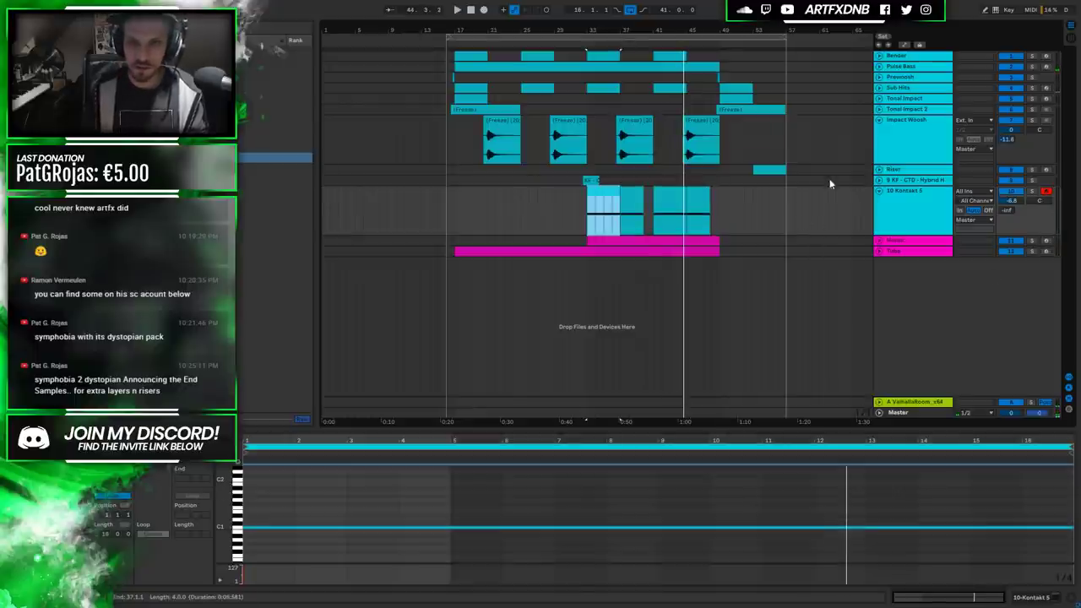
Duplicate the 10 Kontakt 5 track and extend the copy's first clip from bar 33 to bar 49.
right_click(912, 201)
left_click(954, 385)
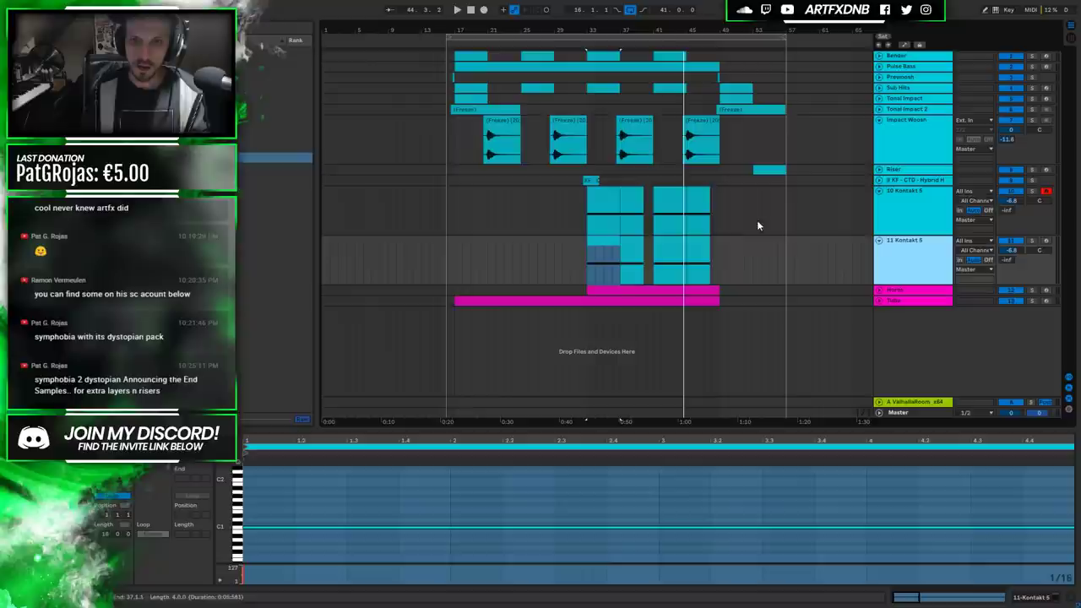
left_click(912, 211)
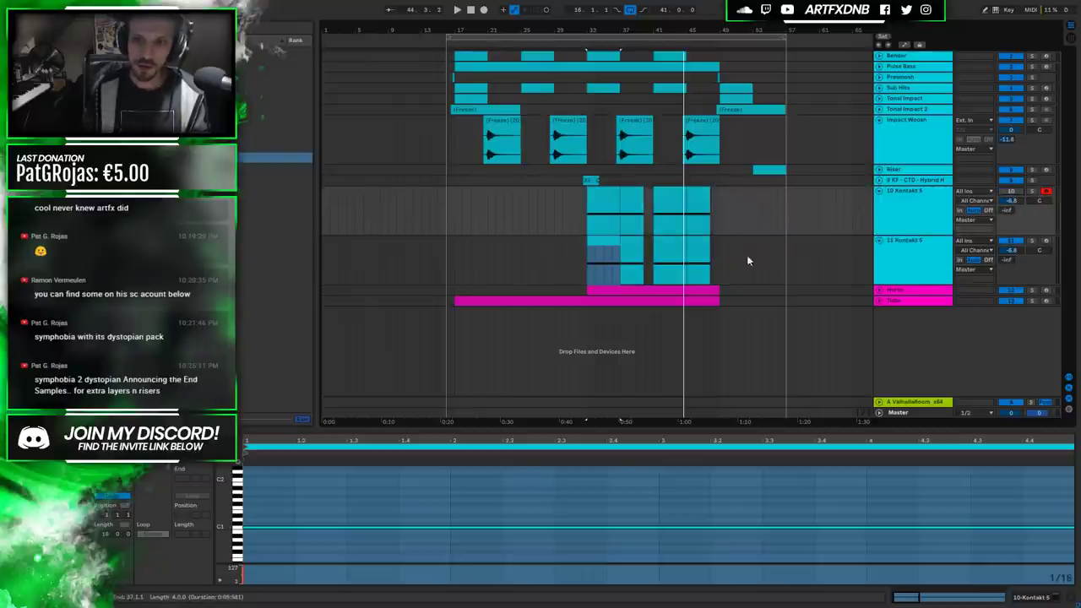
left_click(602, 262)
left_click_drag(623, 238, 721, 251)
Transpose the note in the 11 Kontakt 5 clip up to D#1 and play it.
left_click(365, 505)
key("Up")
key("Up")
key("Up")
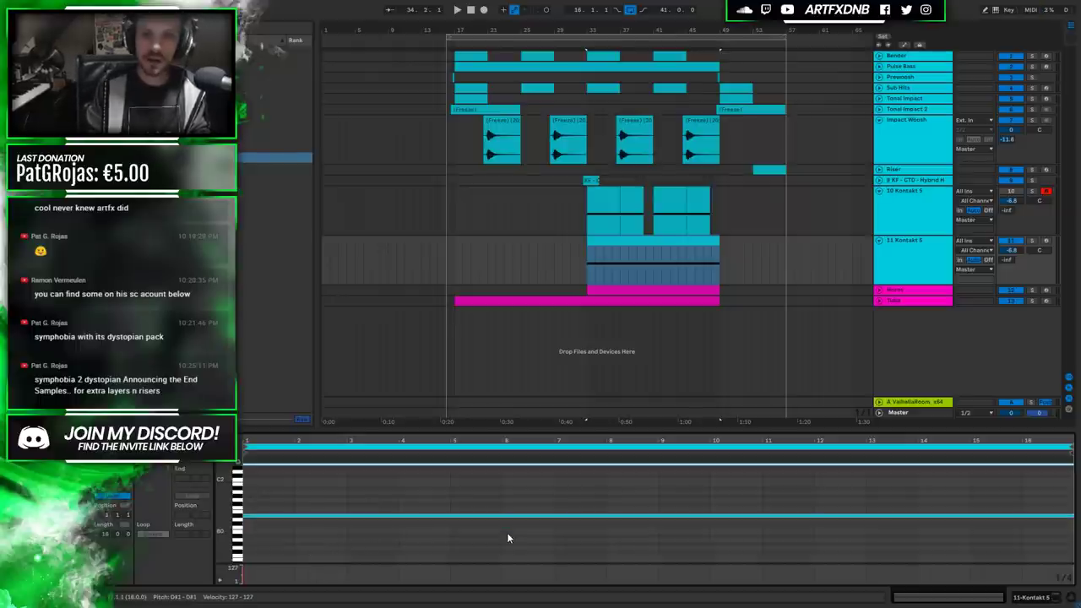
key("space")
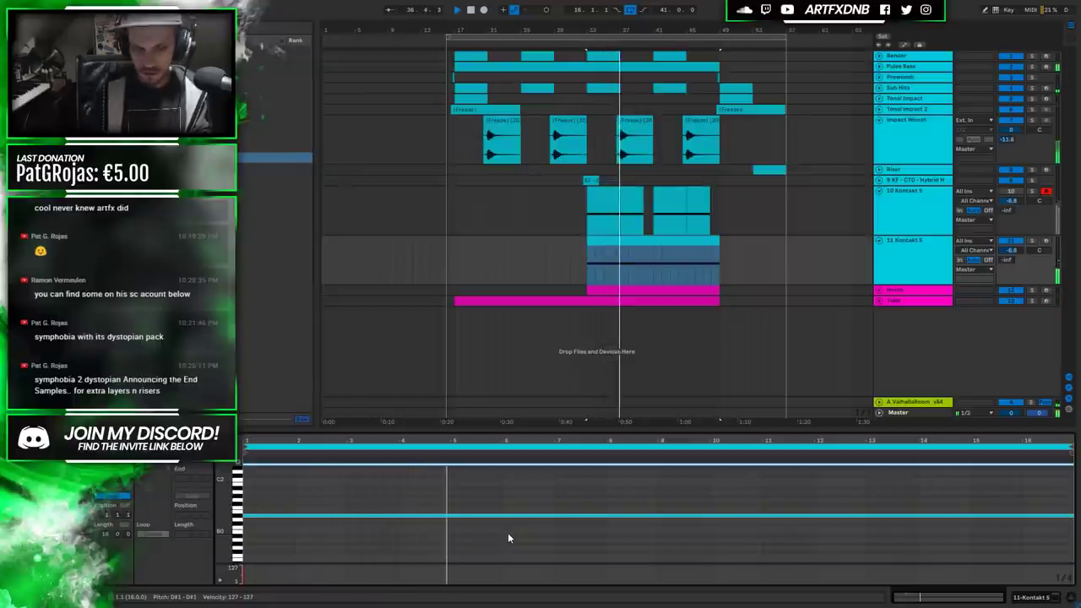
Raise the 11 Kontakt 5 note to E1 and then F1, auditioning each pitch and playing on from about bar 32.
key("Up")
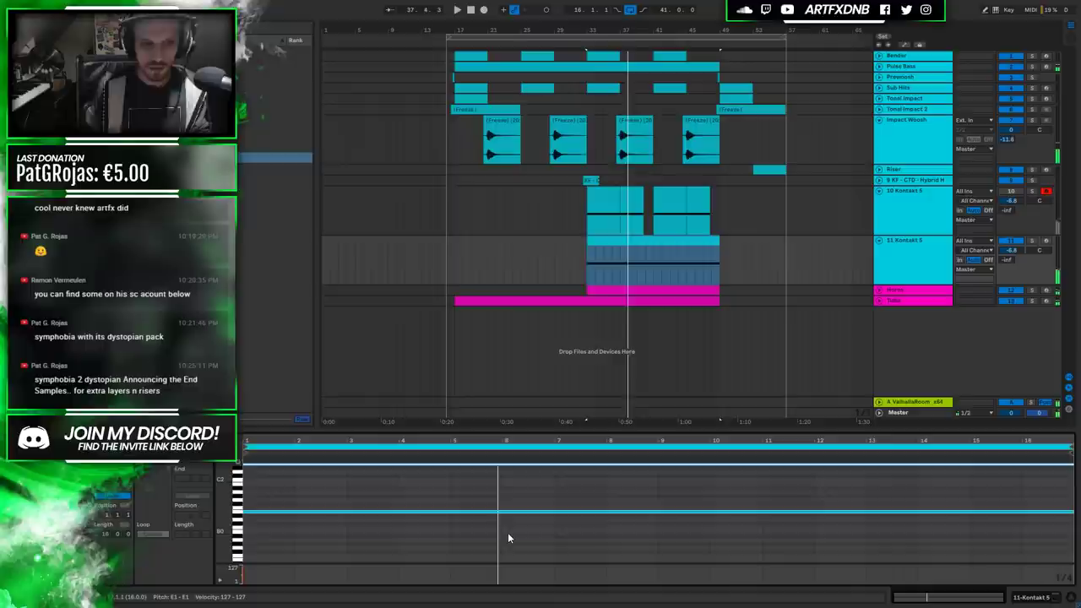
key("space")
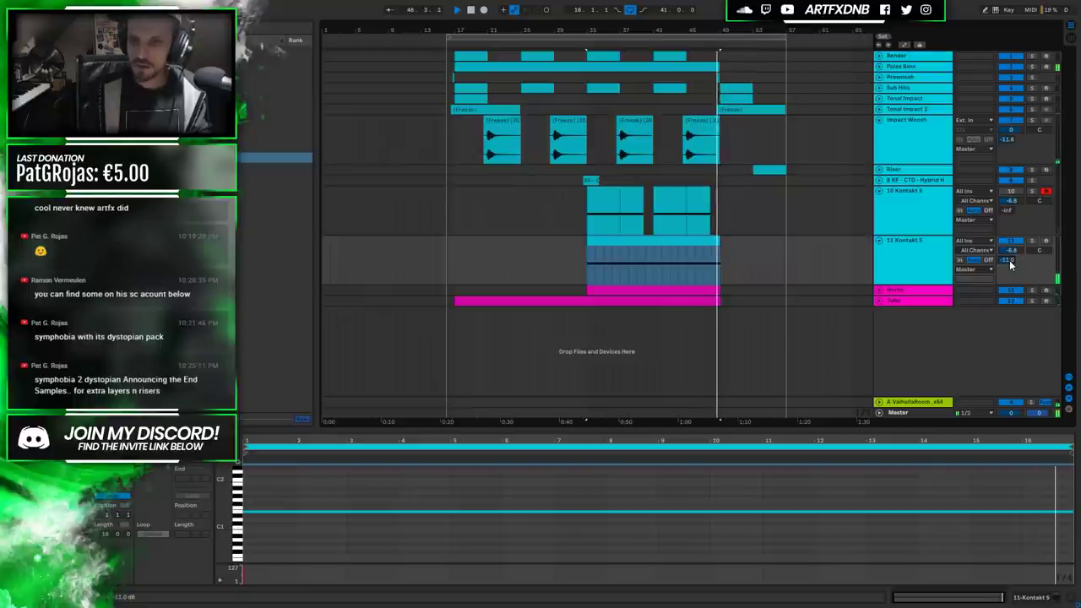
key("space")
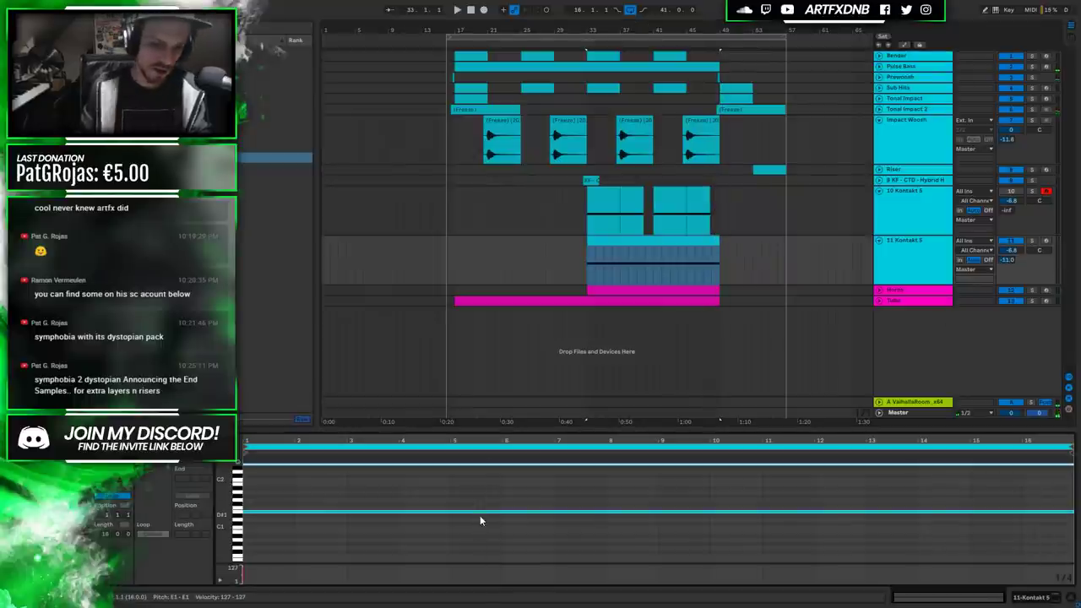
key("Up")
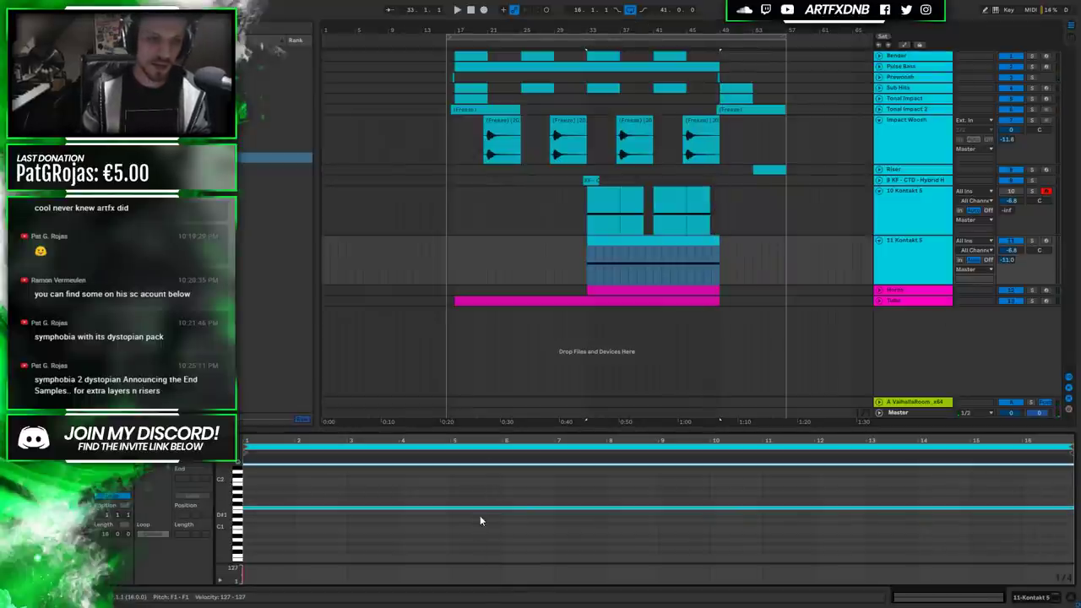
key("space")
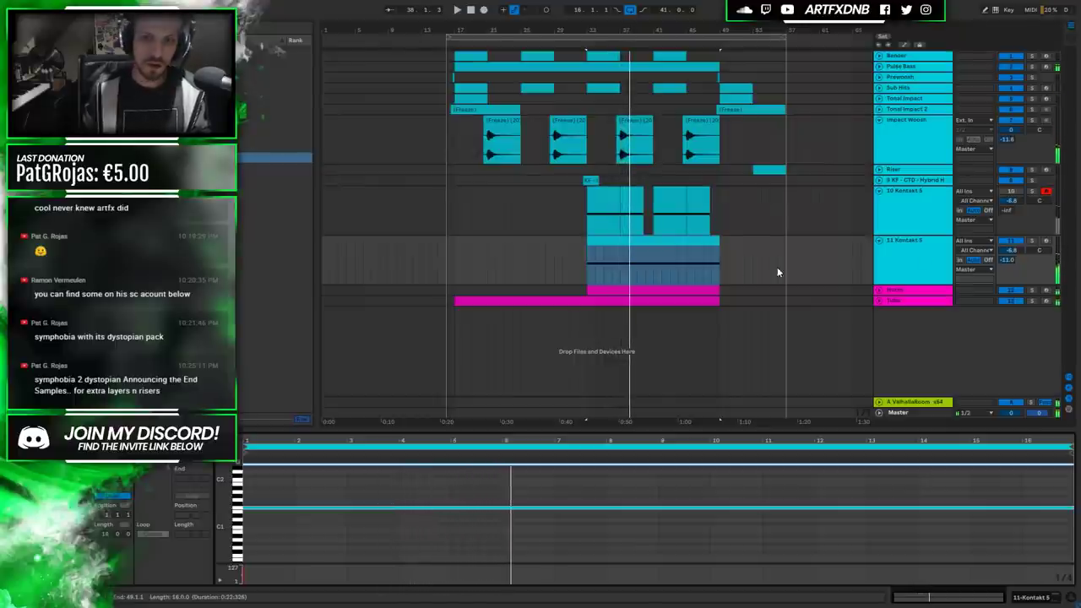
left_click(581, 262)
key("space")
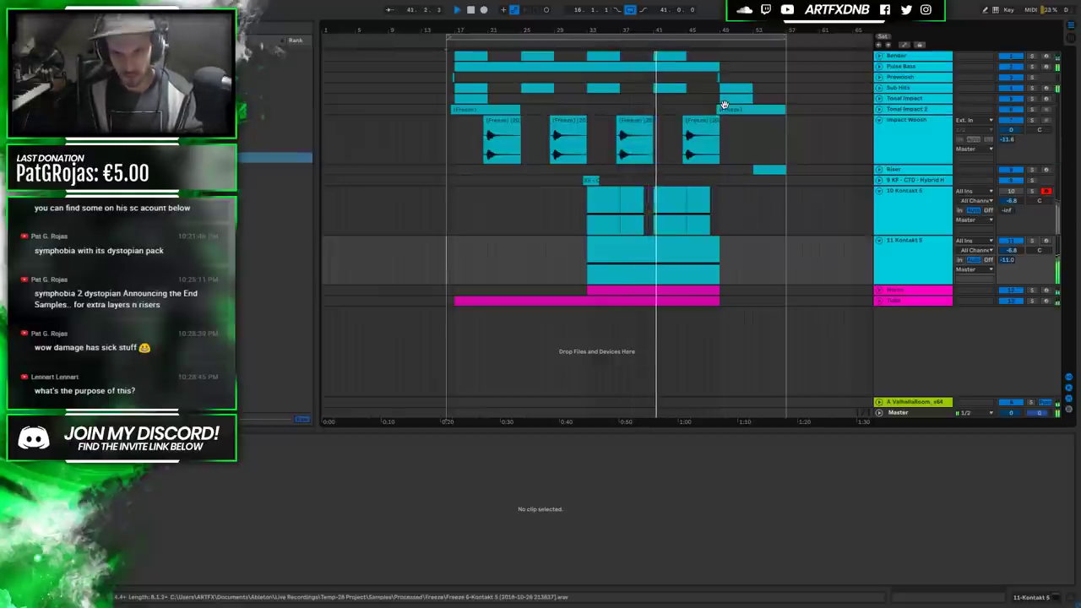
left_click(832, 247)
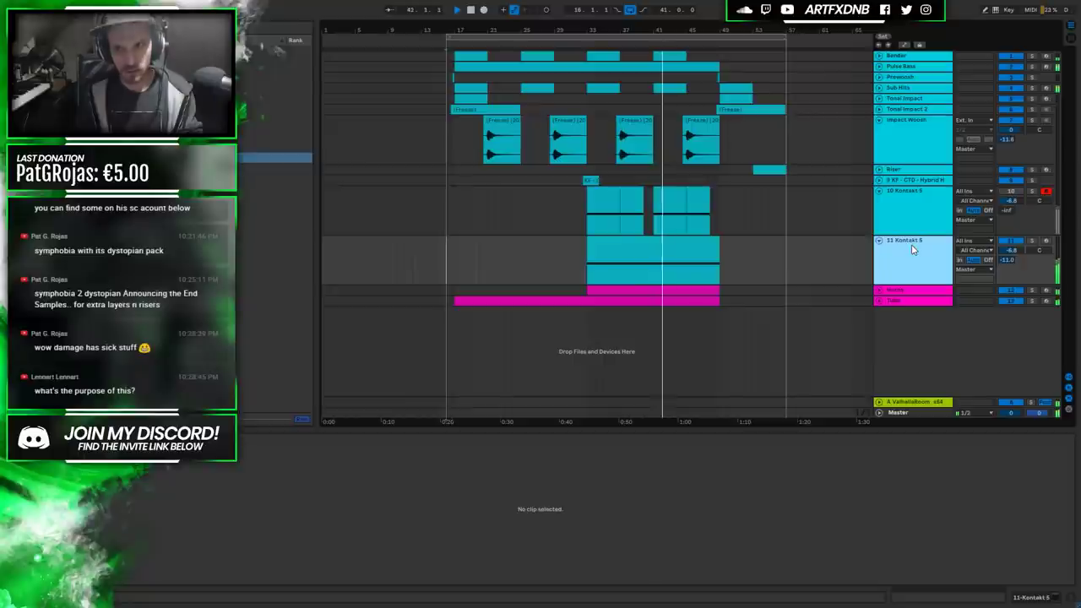
left_click(677, 255)
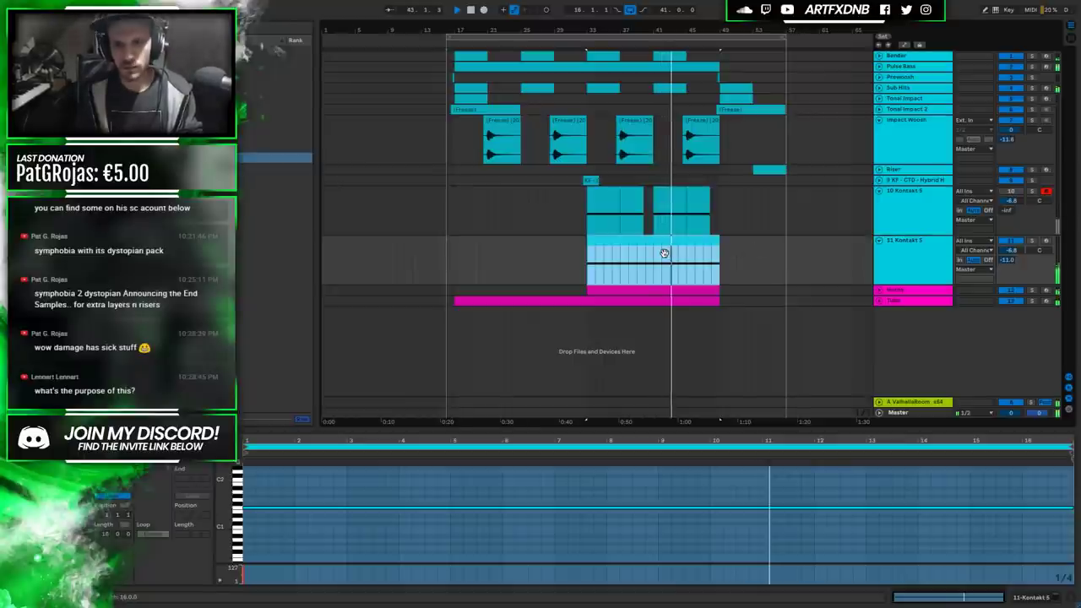
left_click(933, 243)
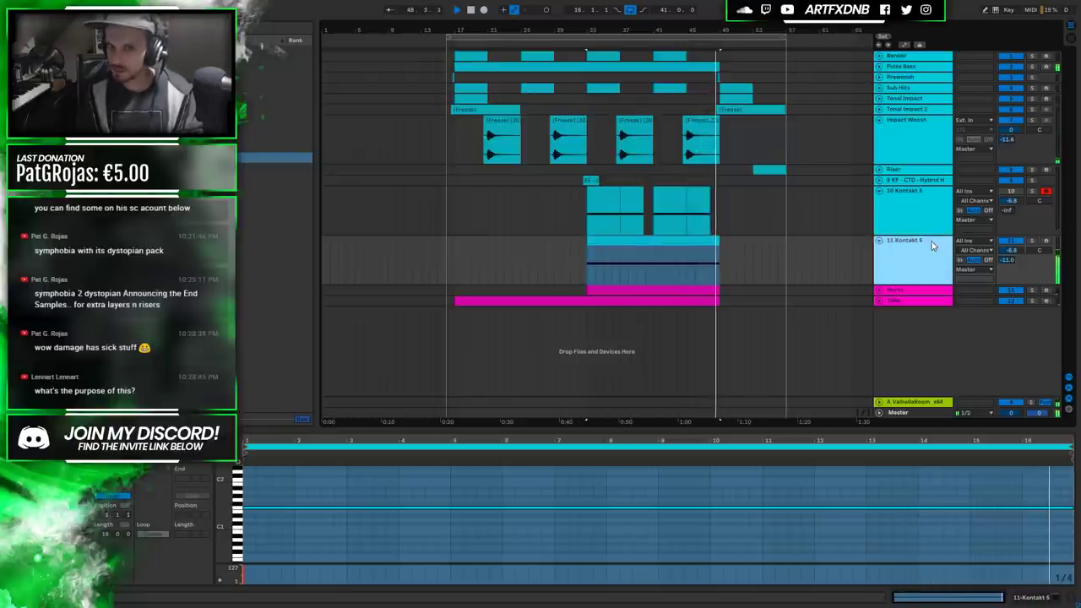
left_click(657, 264)
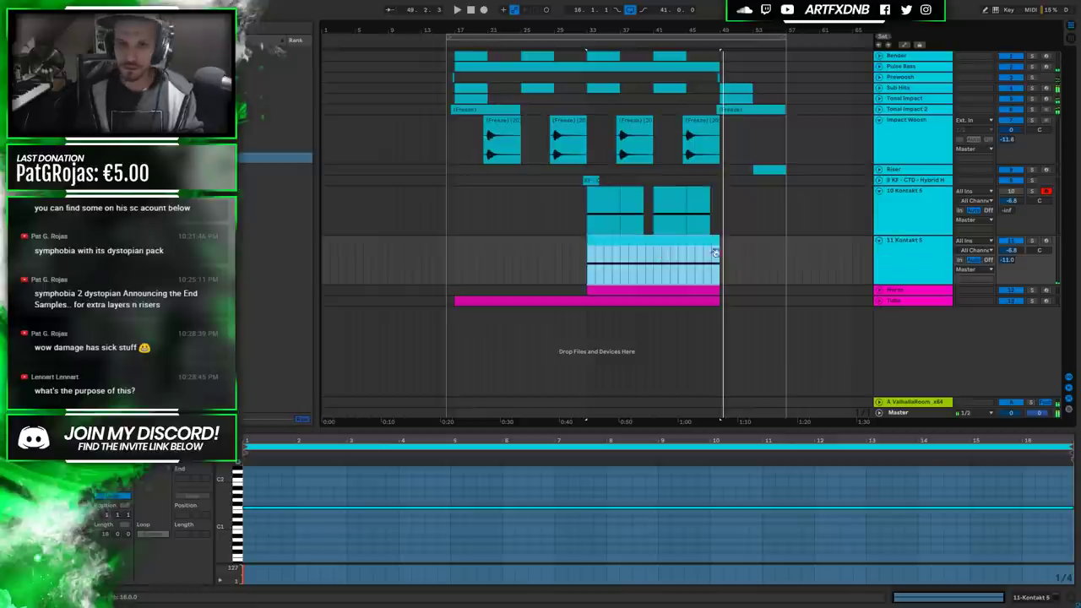
left_click(928, 251)
Solo the 11 Kontakt 5 track, raise its long note to F#1, and play it.
left_click(509, 506)
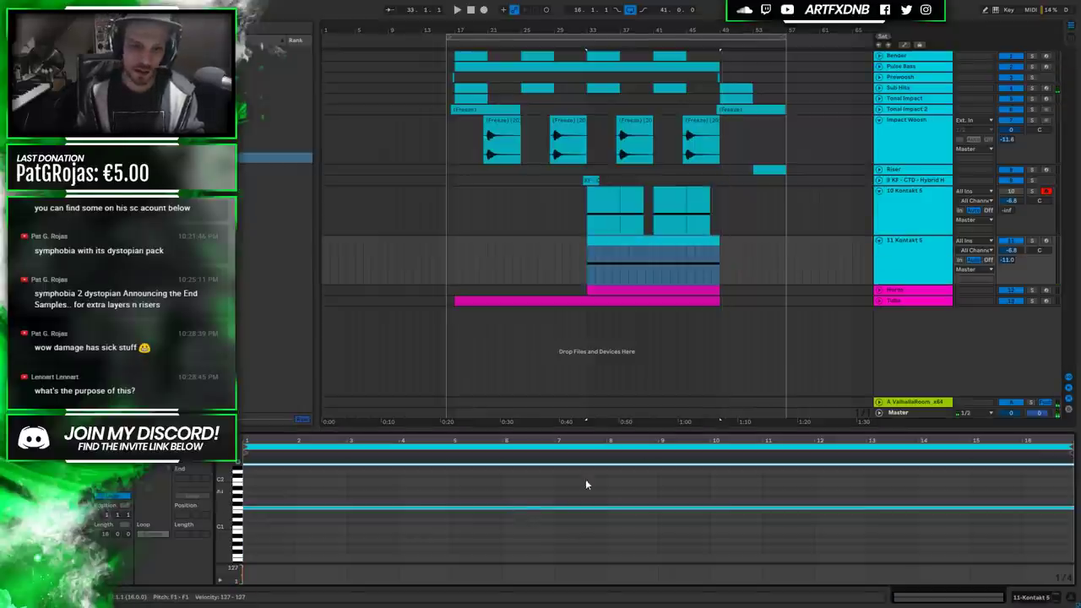
left_click(371, 506)
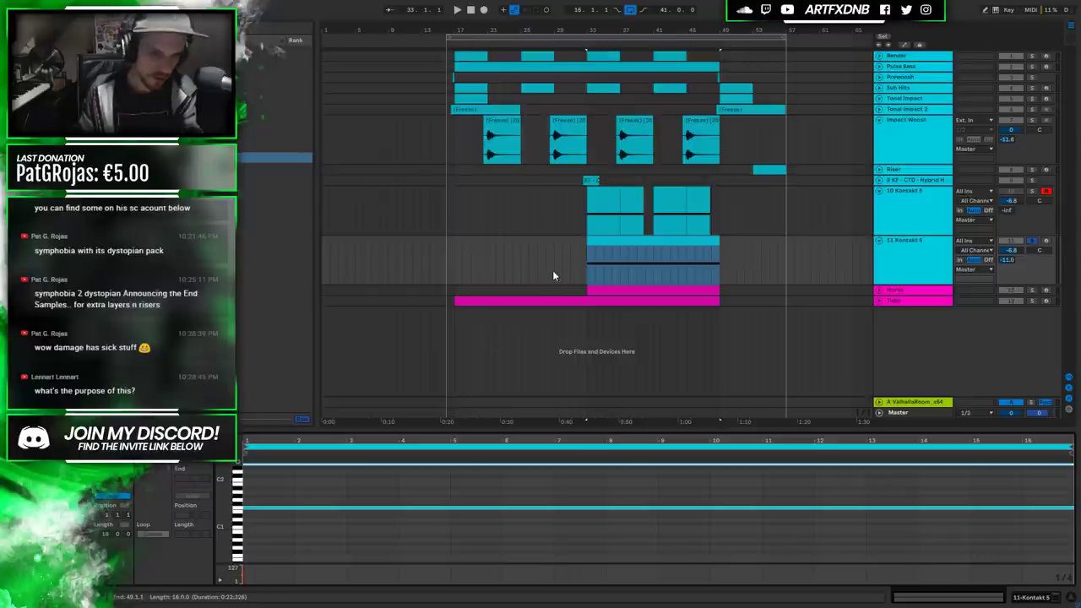
key("Up")
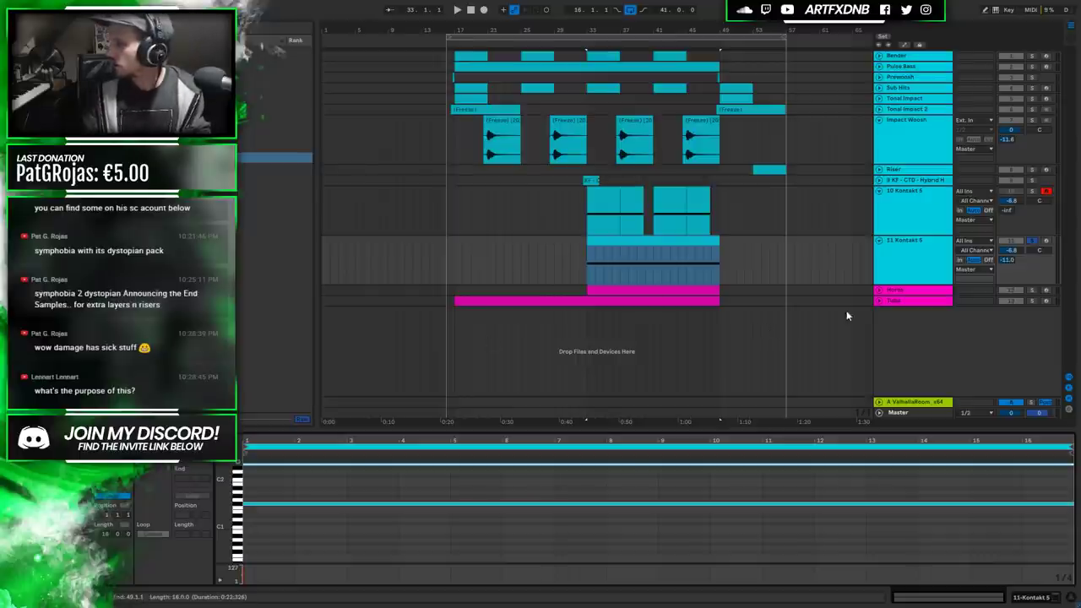
key("Up")
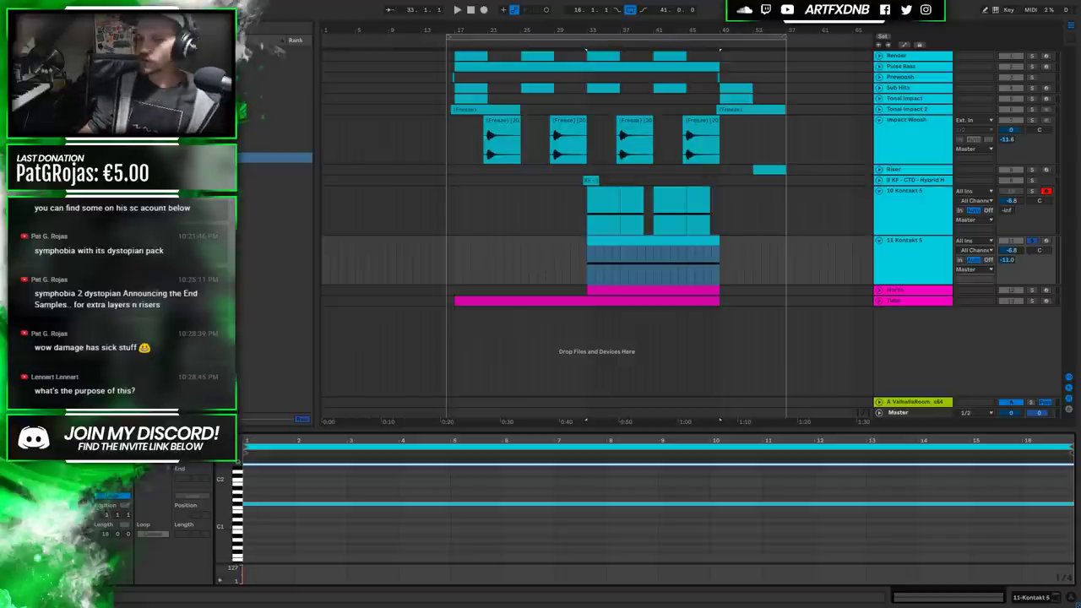
key("space")
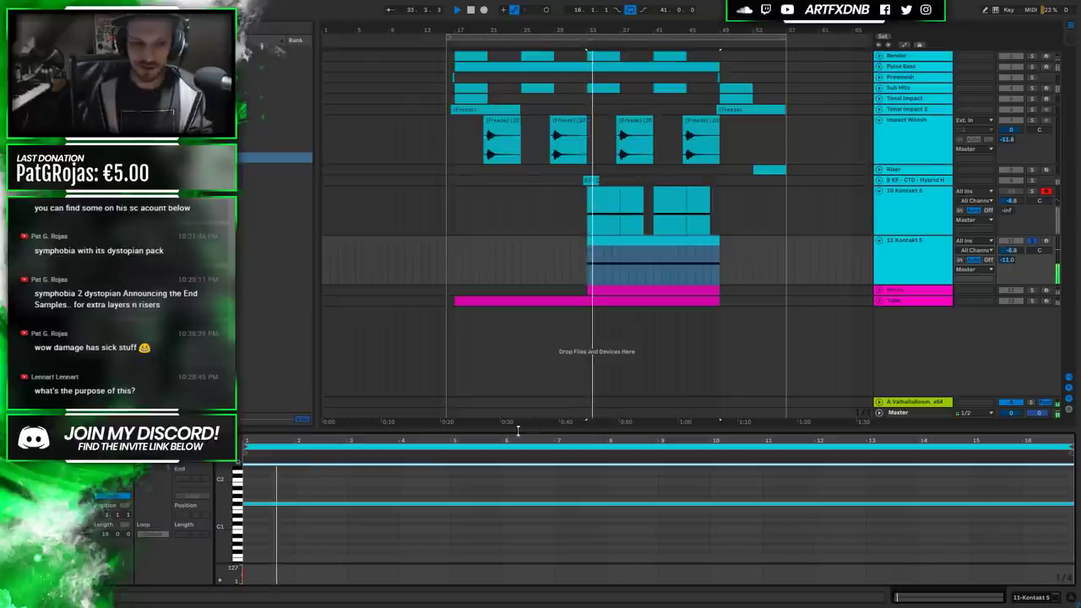
Try raising the soloed Kontakt note to G1 and G#1, auditioning the loop at each pitch.
key("space")
key("Up")
key("space")
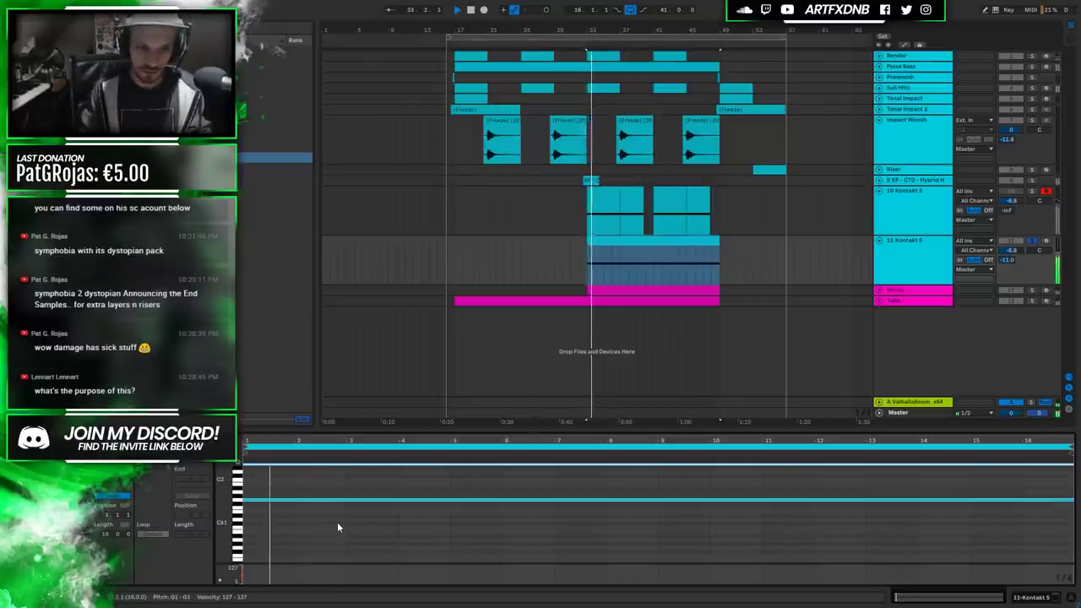
key("Up")
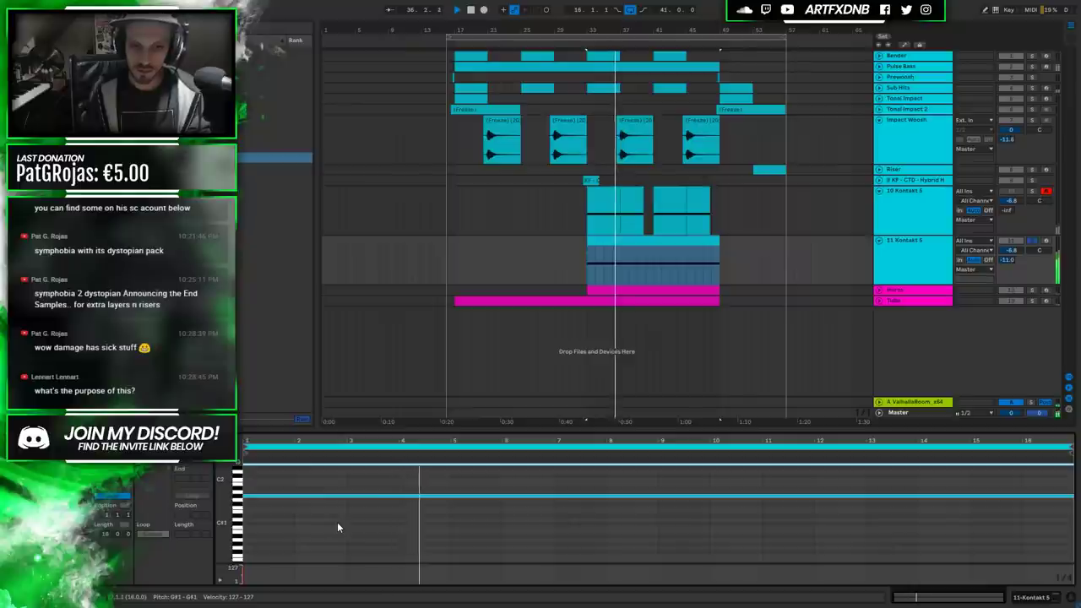
Lower the 11 Kontakt 5 note to F1.
key("Down")
key("Down")
key("Down")
key("Down")
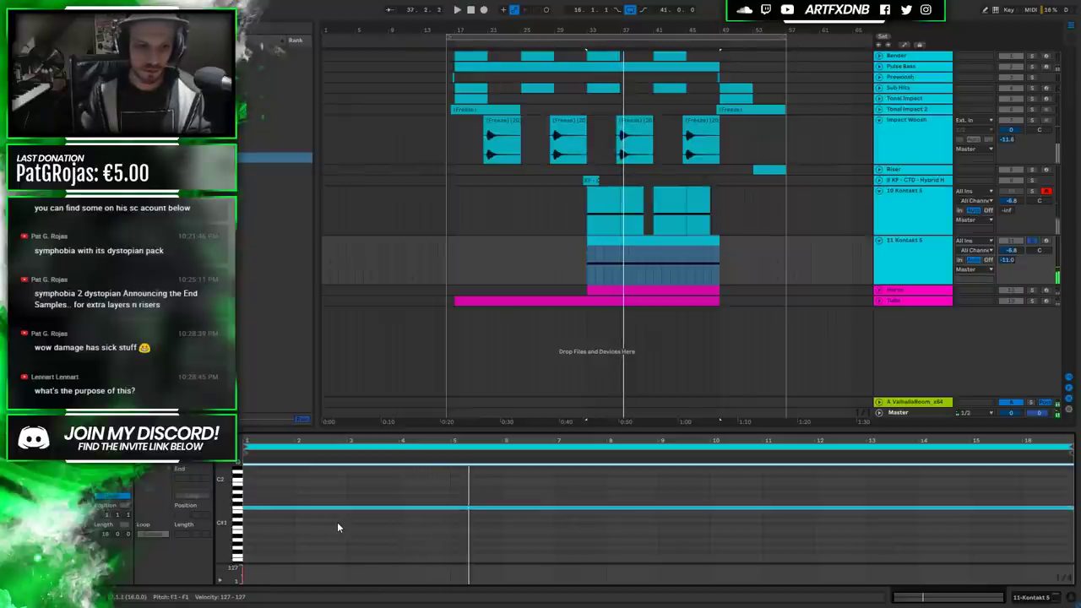
Add an EQ Eight to the 11 Kontakt 5 track and low-cut its bass with band 1 at about 74 Hz.
key("Up")
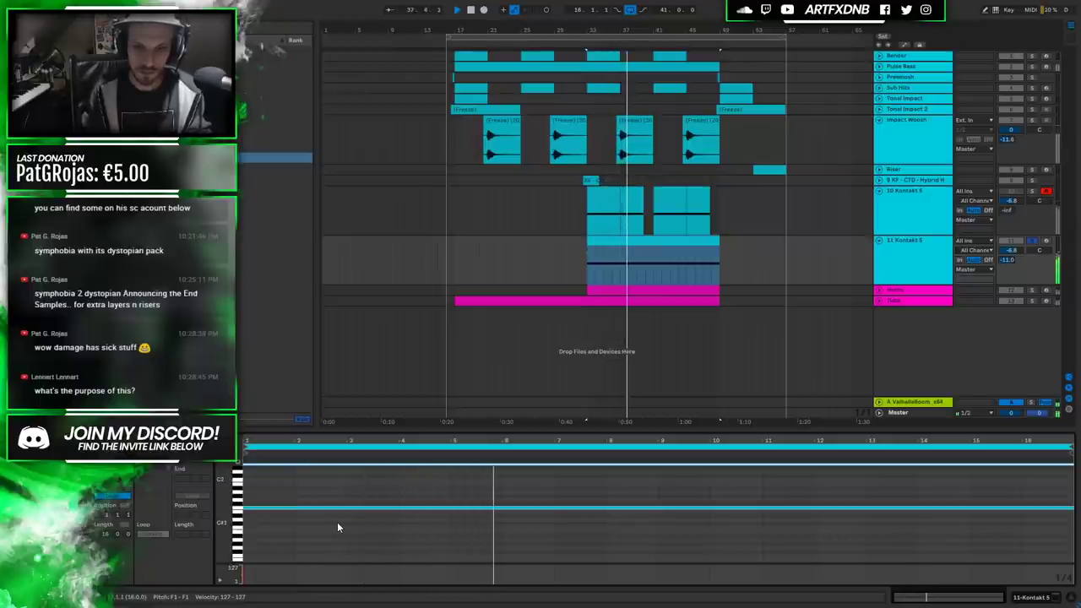
key("space")
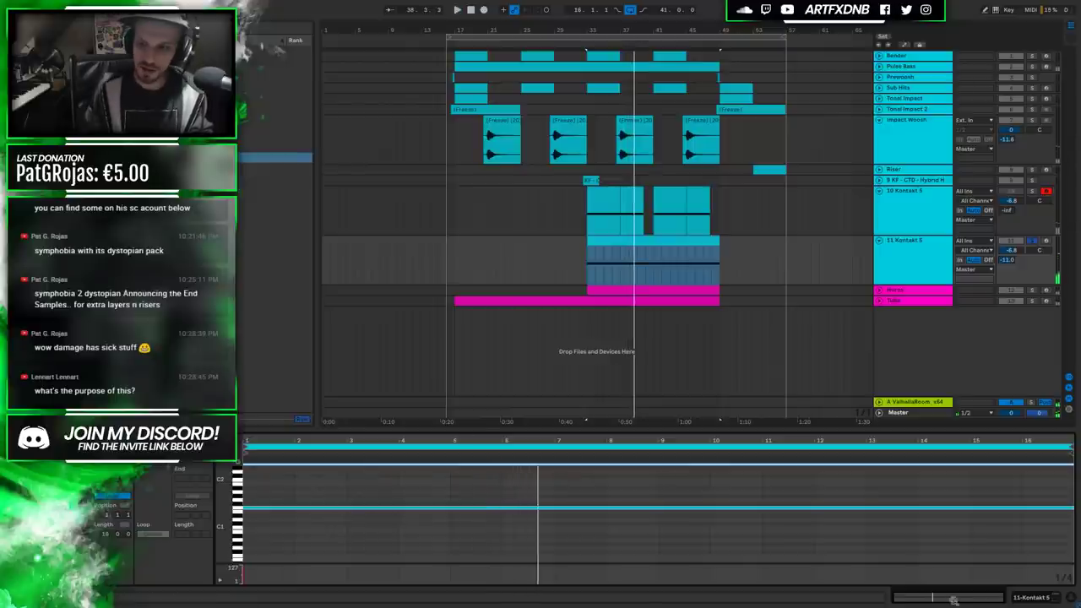
left_click(1013, 599)
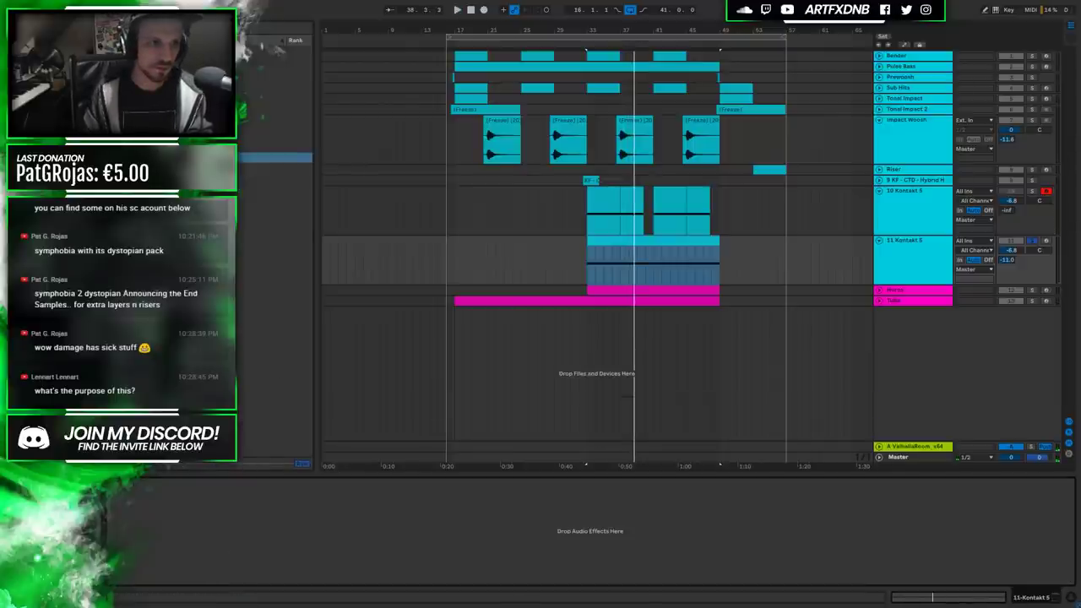
left_click(270, 178)
left_click_drag(228, 570, 230, 569)
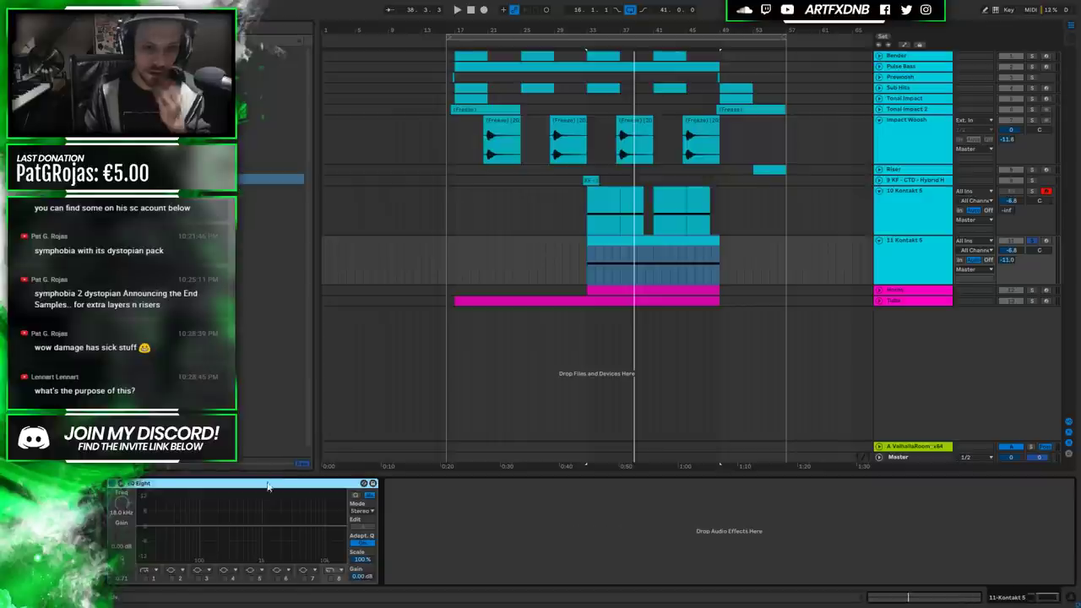
left_click(144, 578)
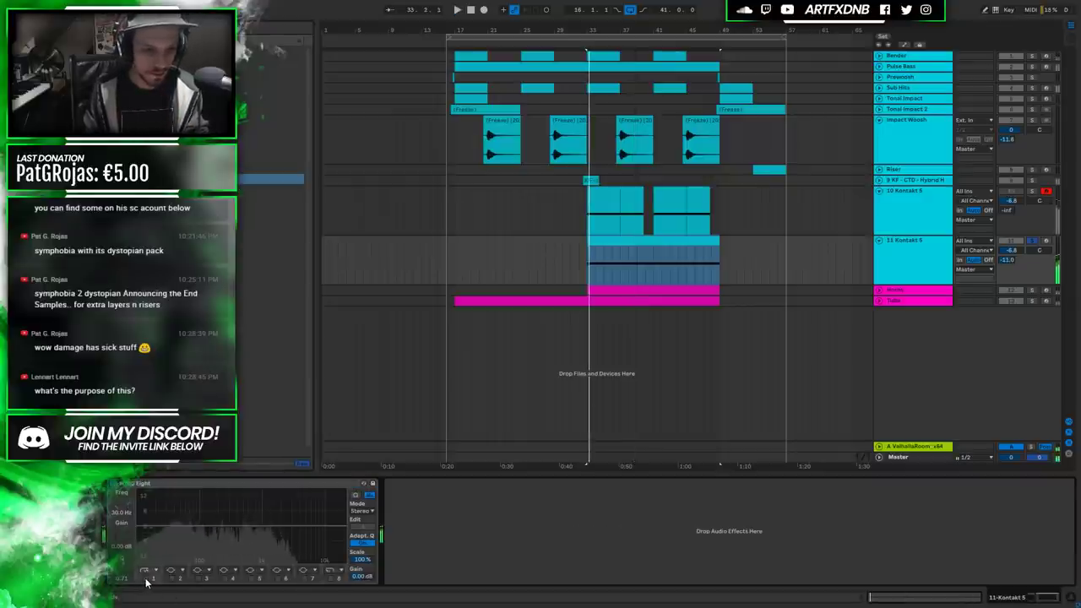
left_click_drag(194, 536, 202, 536)
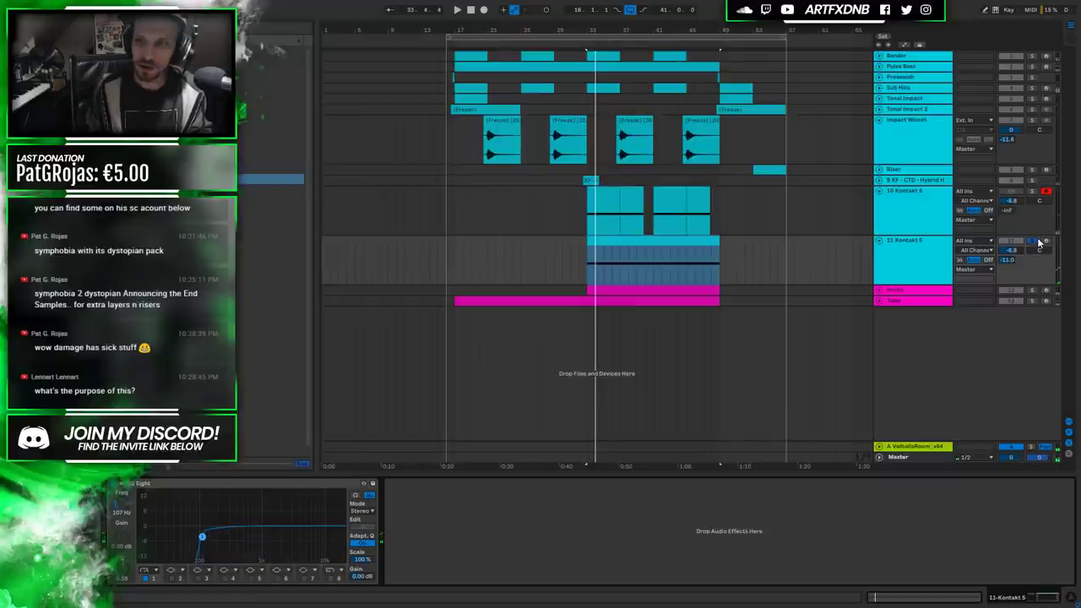
left_click_drag(204, 534, 197, 537)
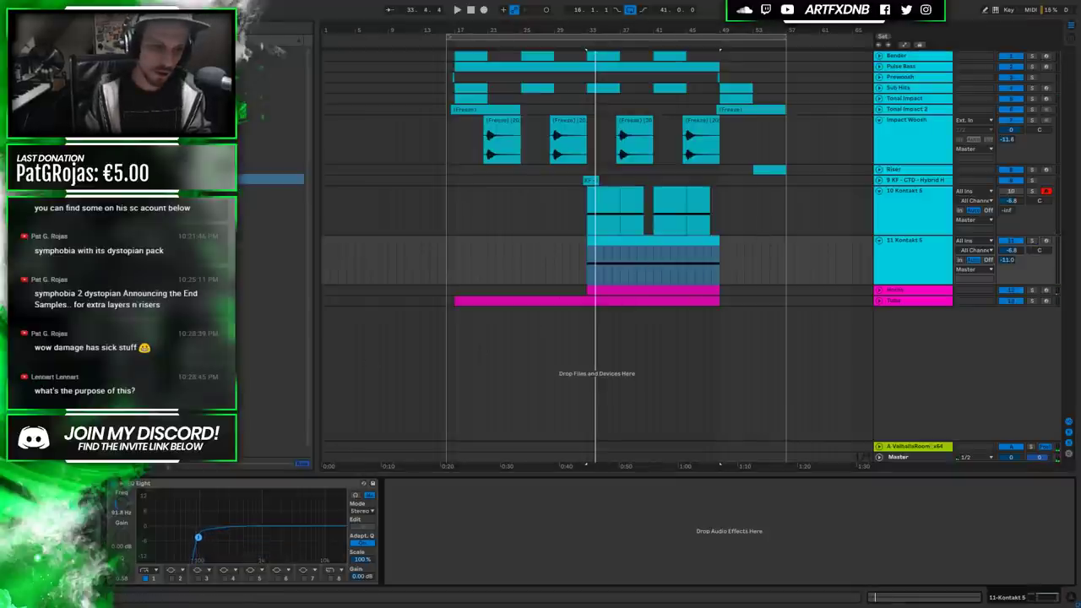
Play the full mix from about bar 32 to hear the filtered 11 Kontakt 5 loop in context.
left_click(579, 253)
key("space")
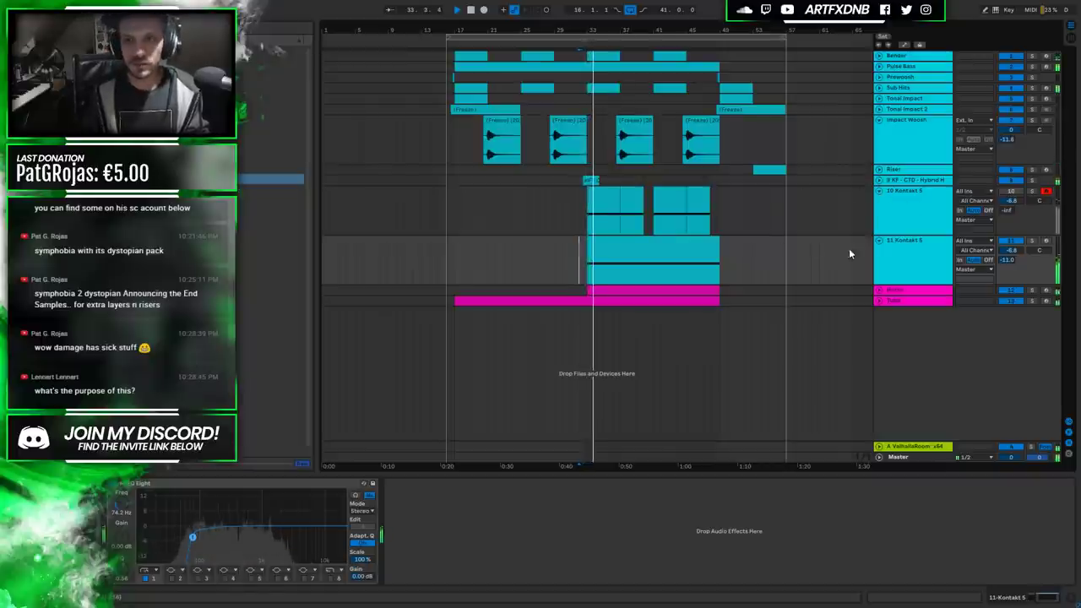
left_click(910, 245)
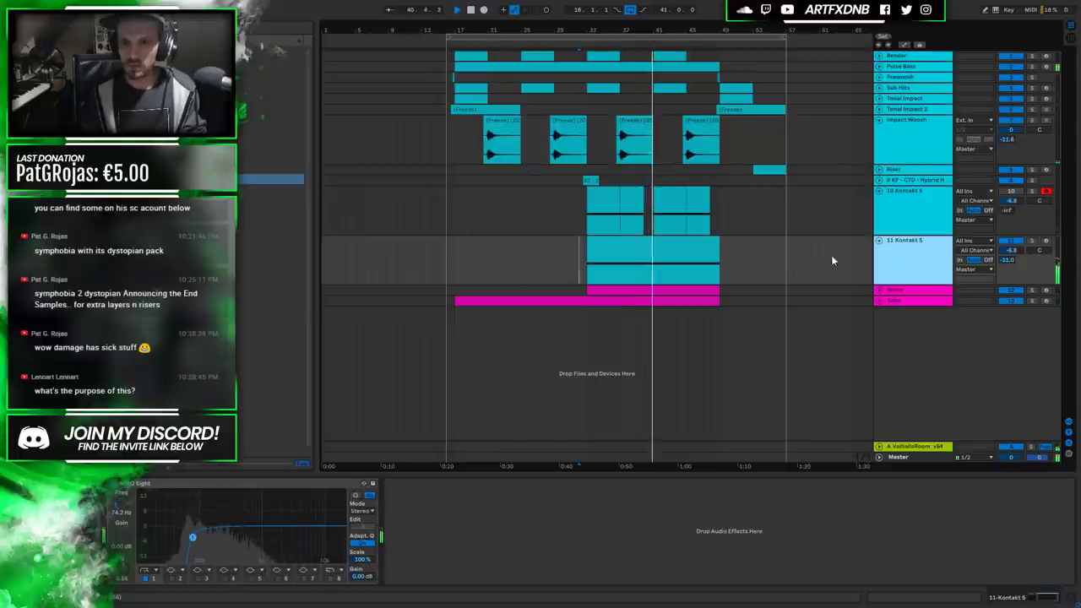
key("space")
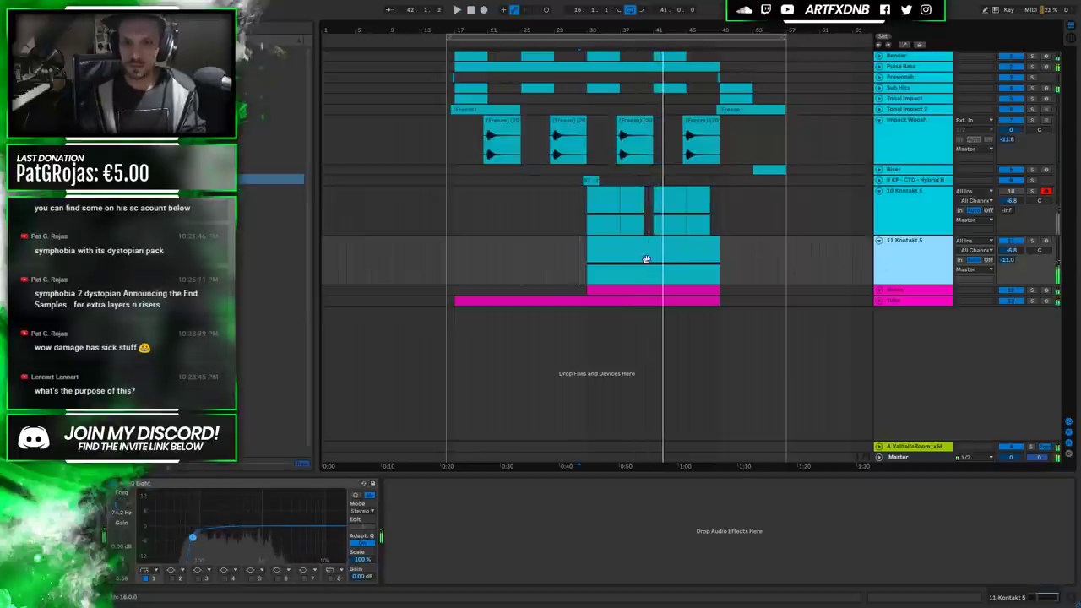
Shorten the 11 Kontakt 5 clip to end at bar 39 and place a copy of it at bar 41.
left_click(658, 258)
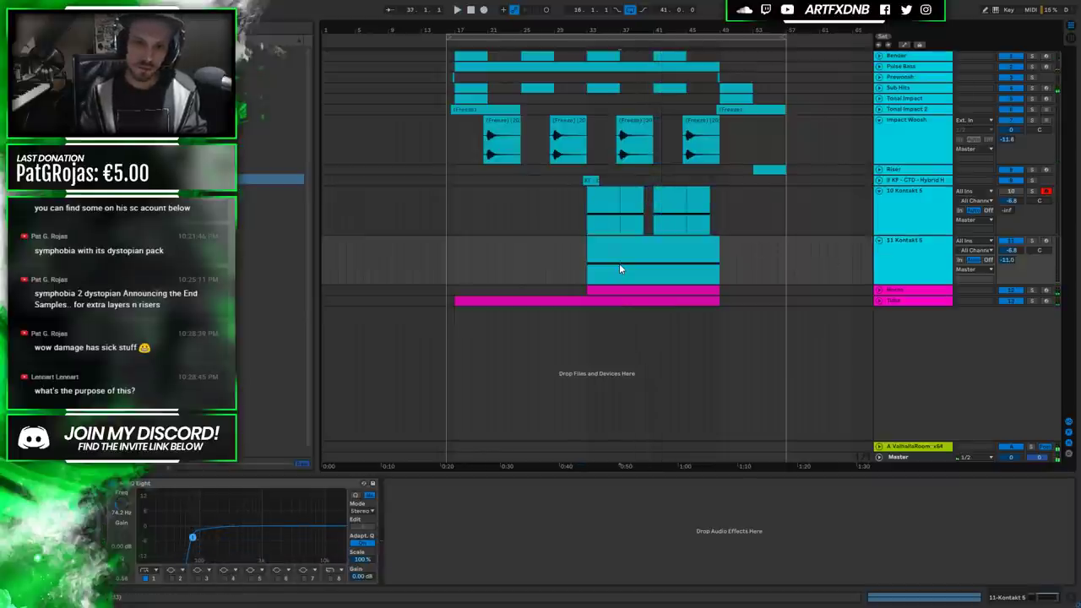
left_click_drag(645, 263, 728, 262)
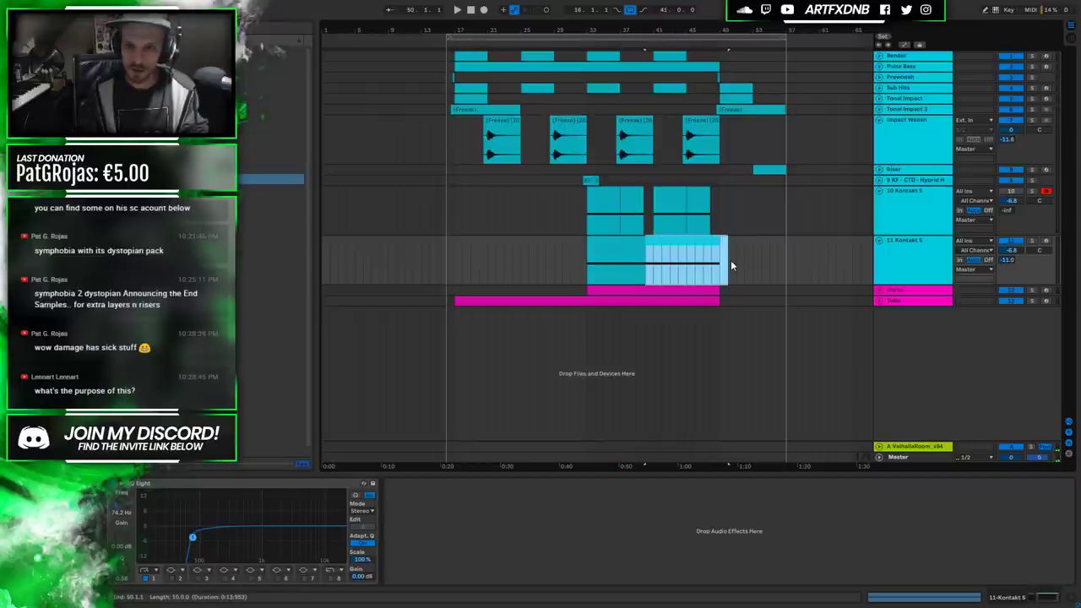
key("Delete")
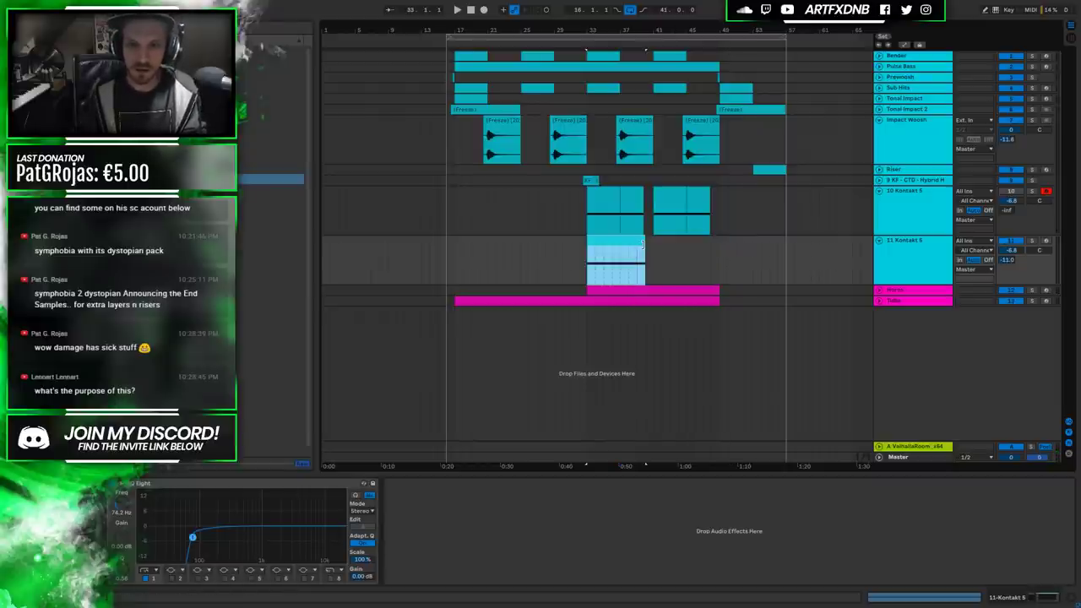
left_click_drag(640, 244, 636, 244)
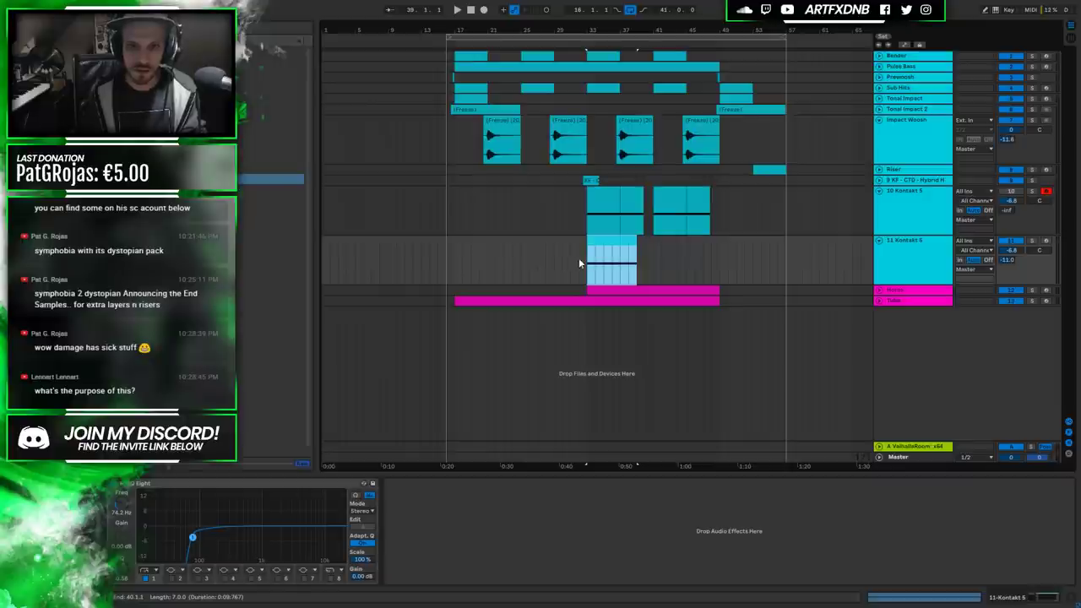
key("space")
left_click_drag(589, 263, 672, 253)
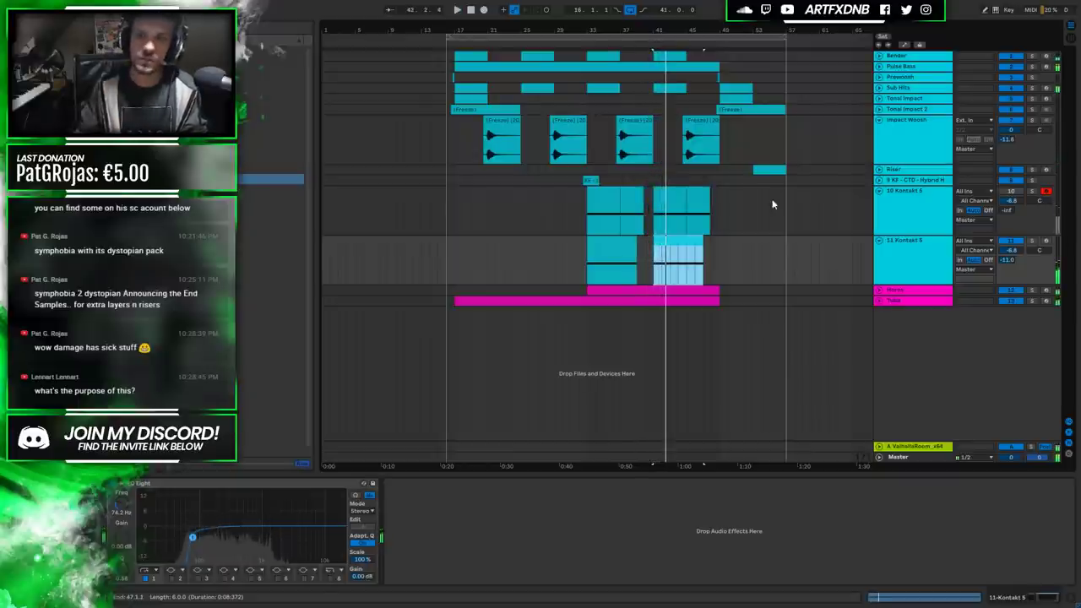
Mute the 11 Kontakt 5 track and play the arrangement from about bar 32 with only the 10 Kontakt 5 loop.
left_click(921, 201)
left_click(1016, 241)
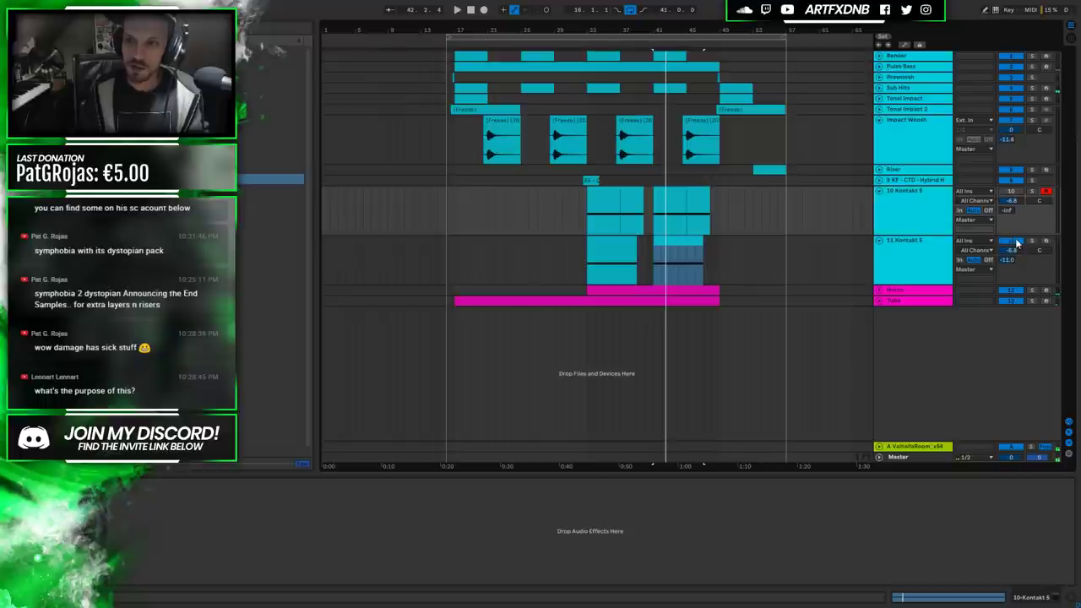
left_click(1014, 182)
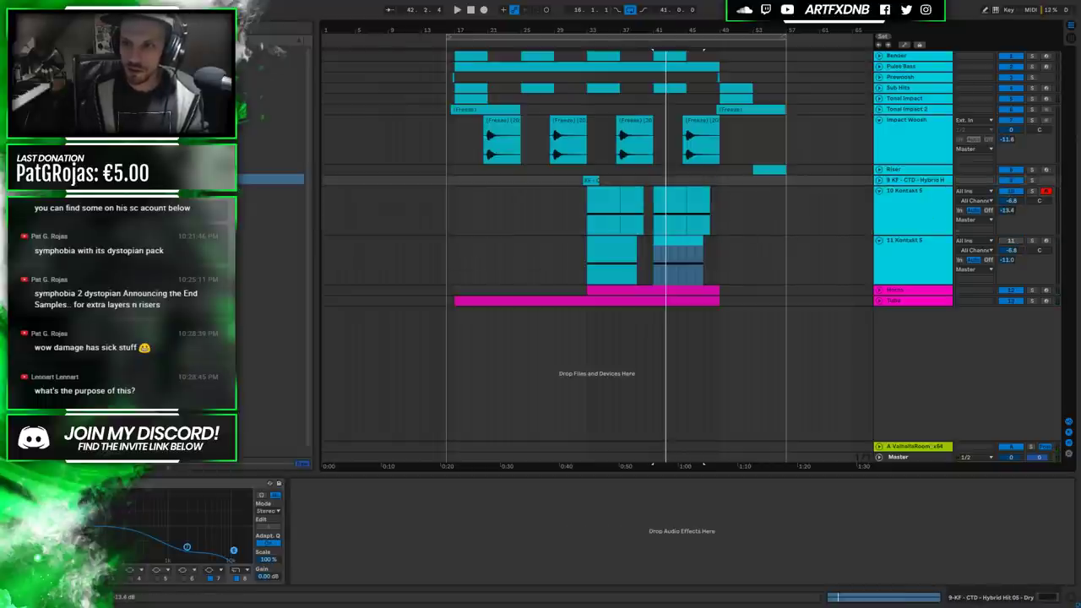
left_click(580, 205)
key("space")
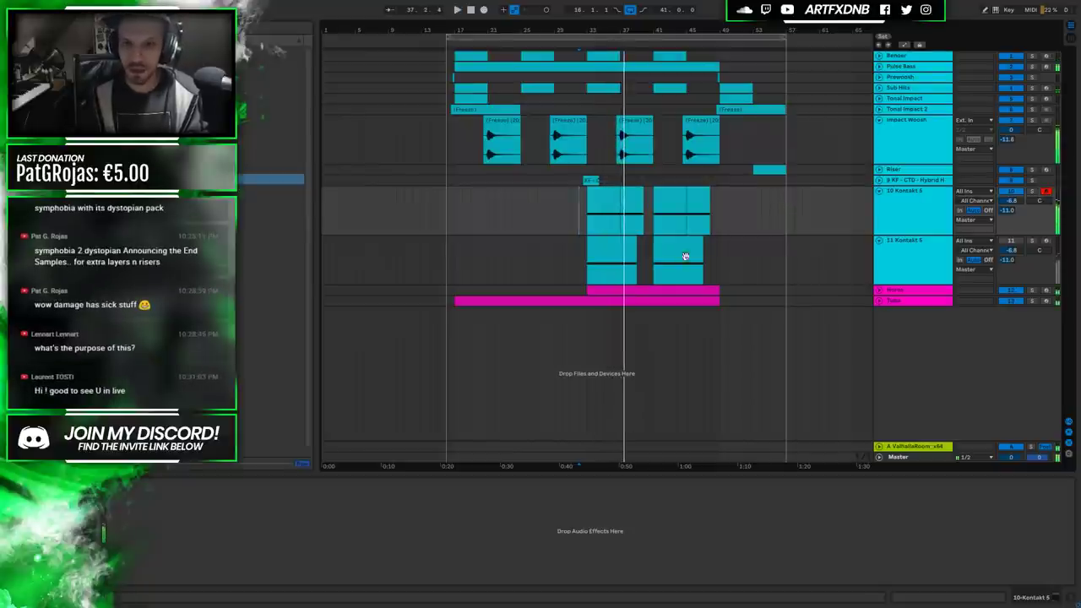
Delete the 11 Kontakt 5 track and rename the 10 Kontakt 5 track as Epic Percs.
left_click(936, 248)
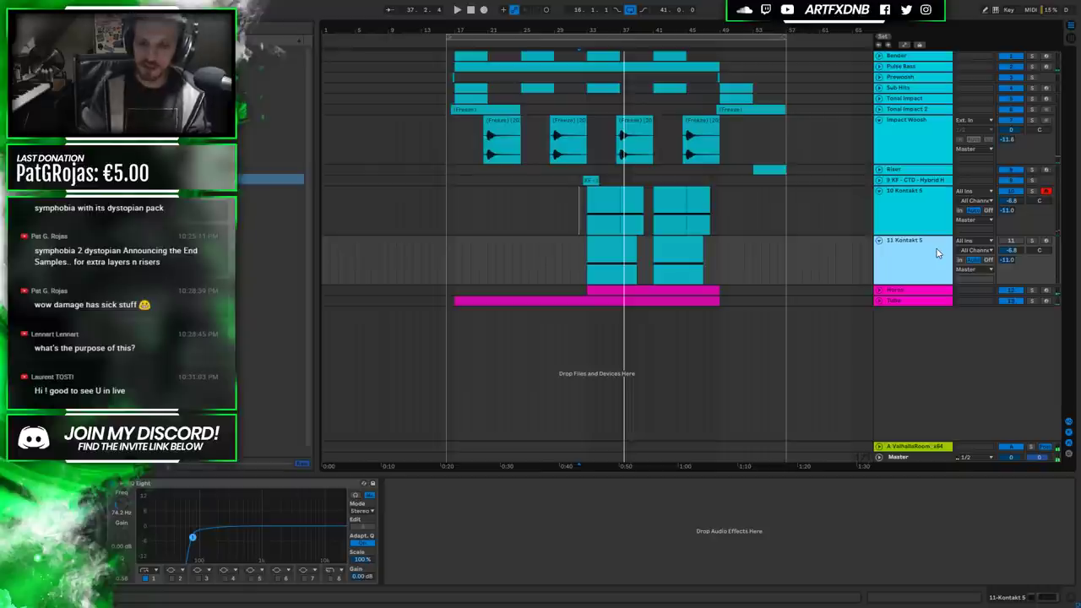
key("Delete")
left_click(916, 208)
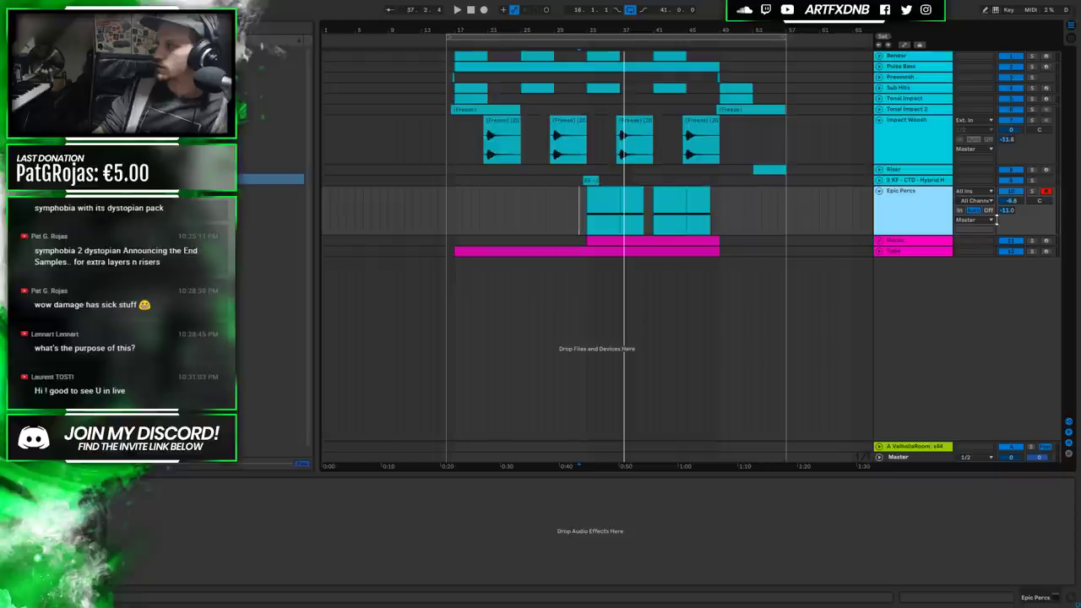
Fold all the arrangement tracks to their minimum height.
left_click(577, 220)
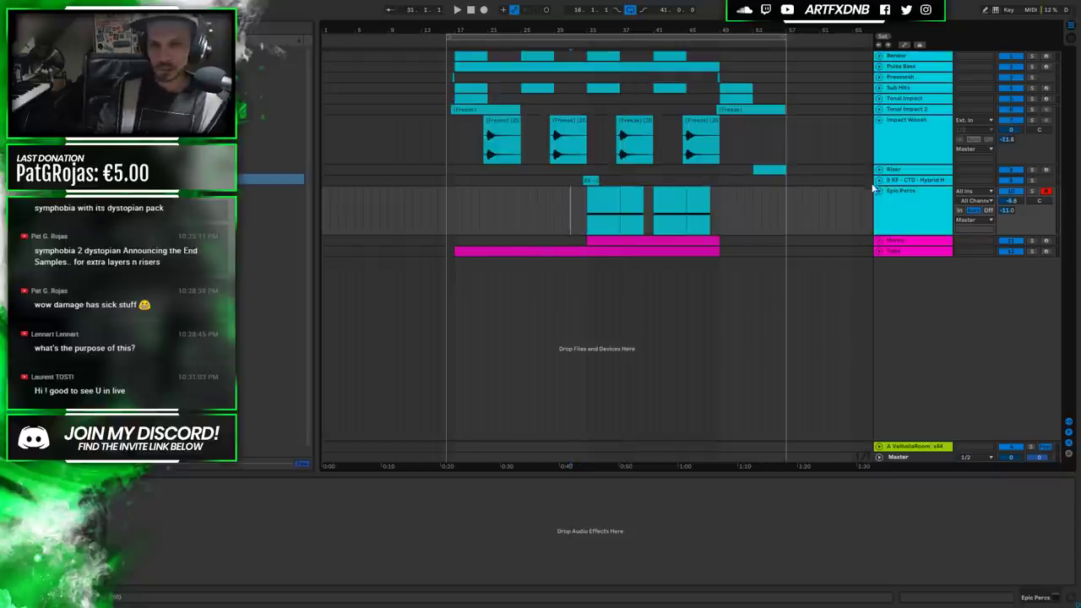
left_click(900, 181)
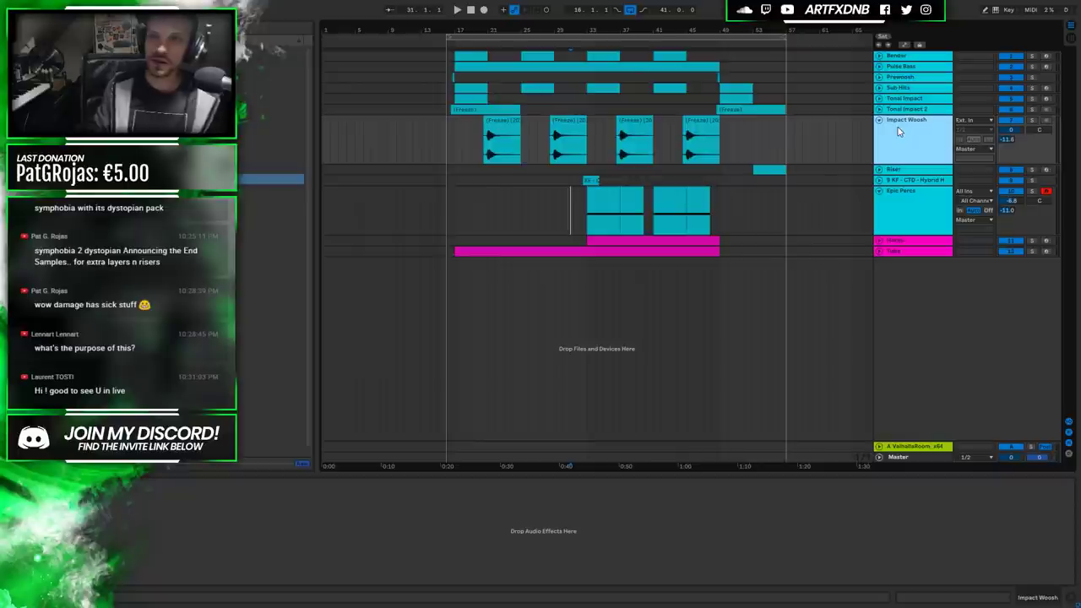
key("alt+u")
left_click(896, 172)
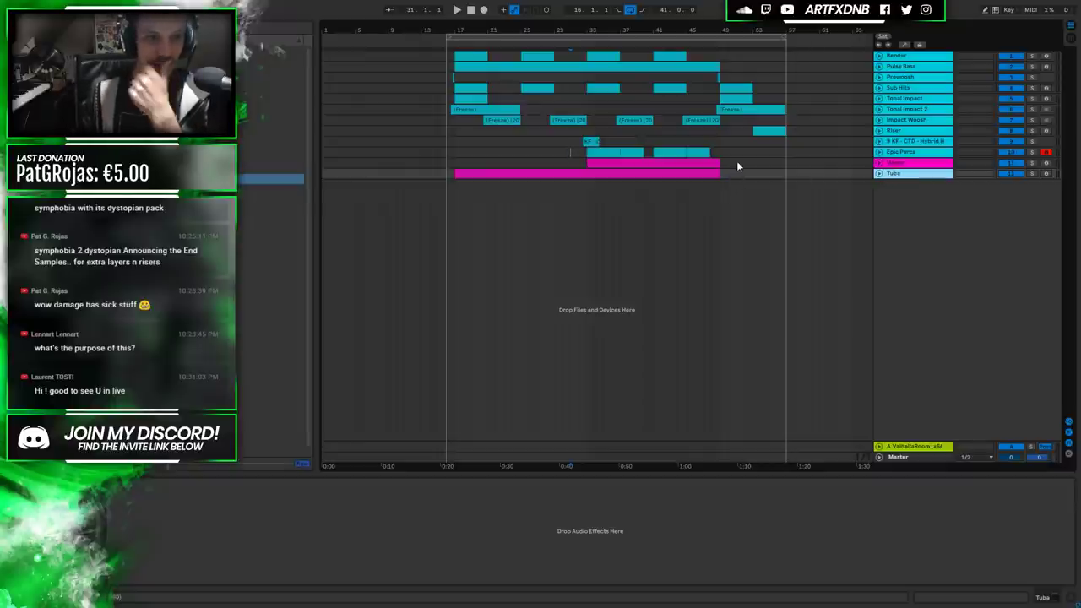
left_click(895, 153)
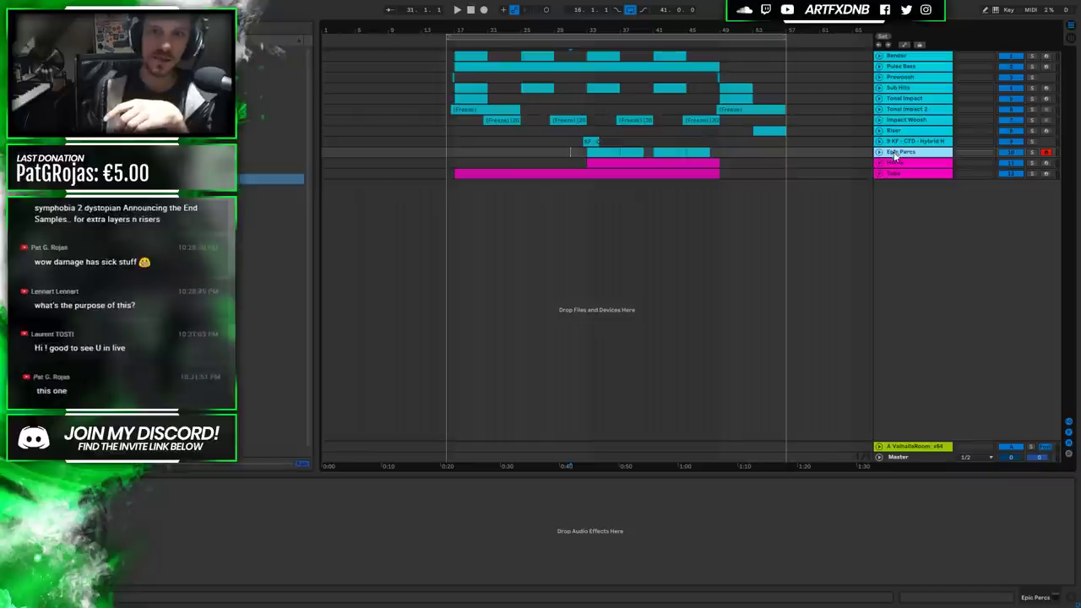
left_click(893, 173)
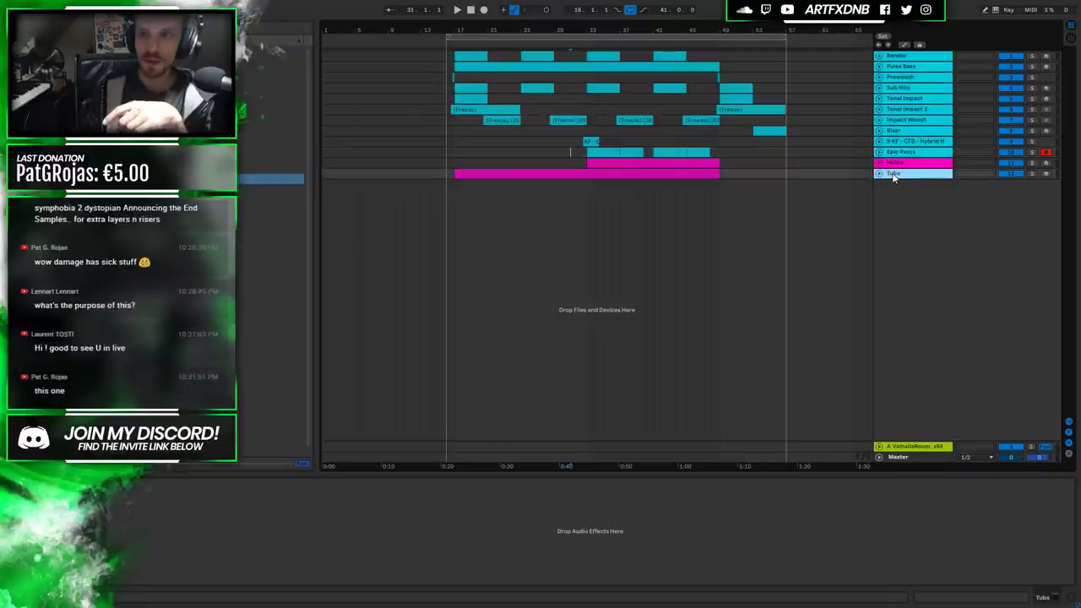
Play the arrangement from bar 16 up to about bar 33.
left_click(447, 155)
key("space")
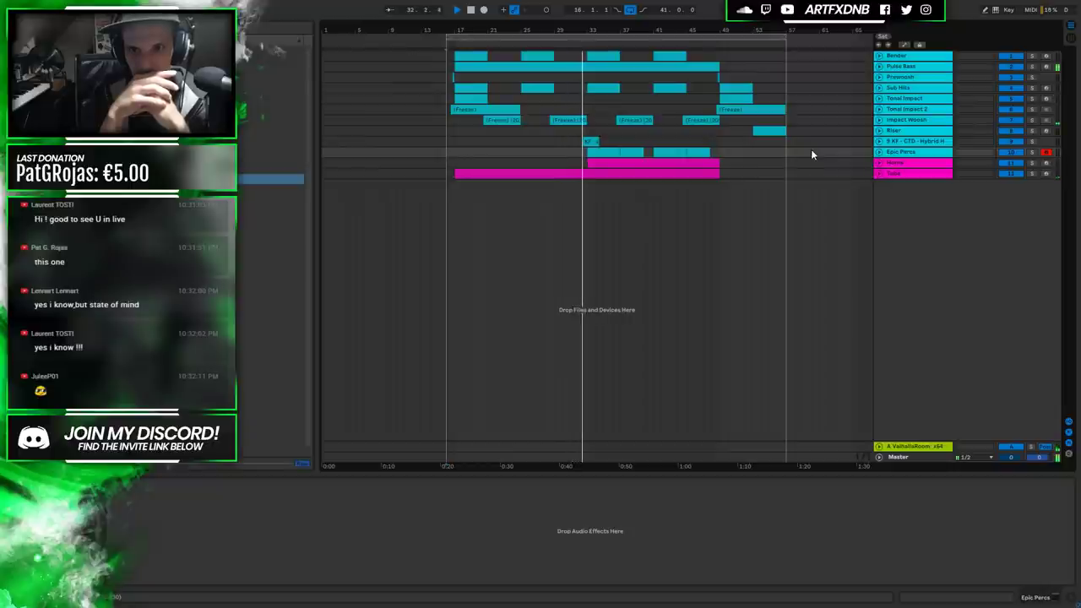
key("space")
Mark bars 31 to 33, insert a MIDI track below the last track, and load Omnisphere on it.
left_click_drag(572, 105, 585, 110)
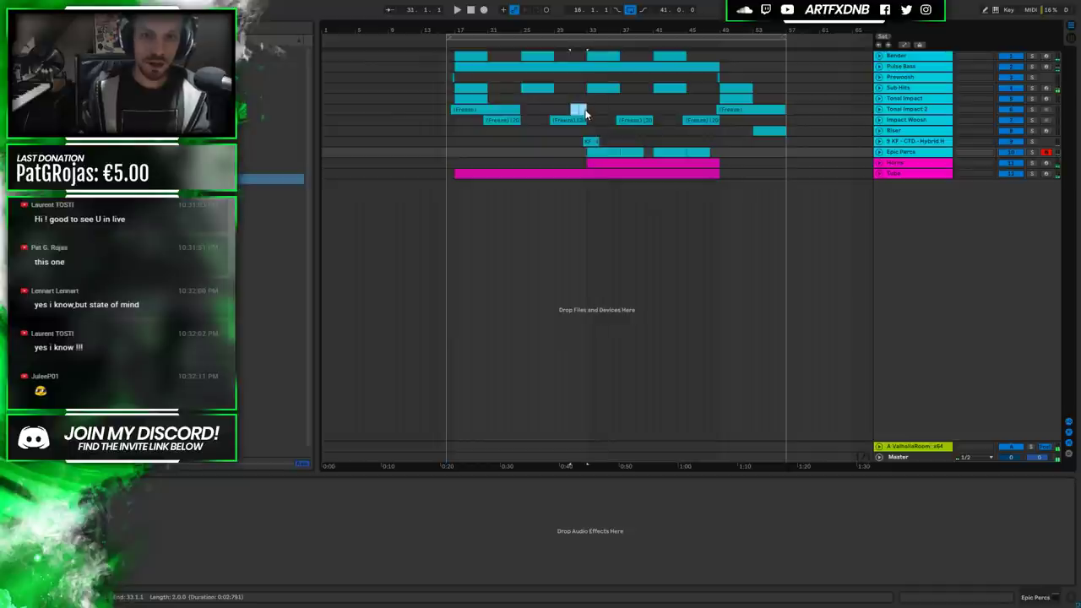
right_click(896, 173)
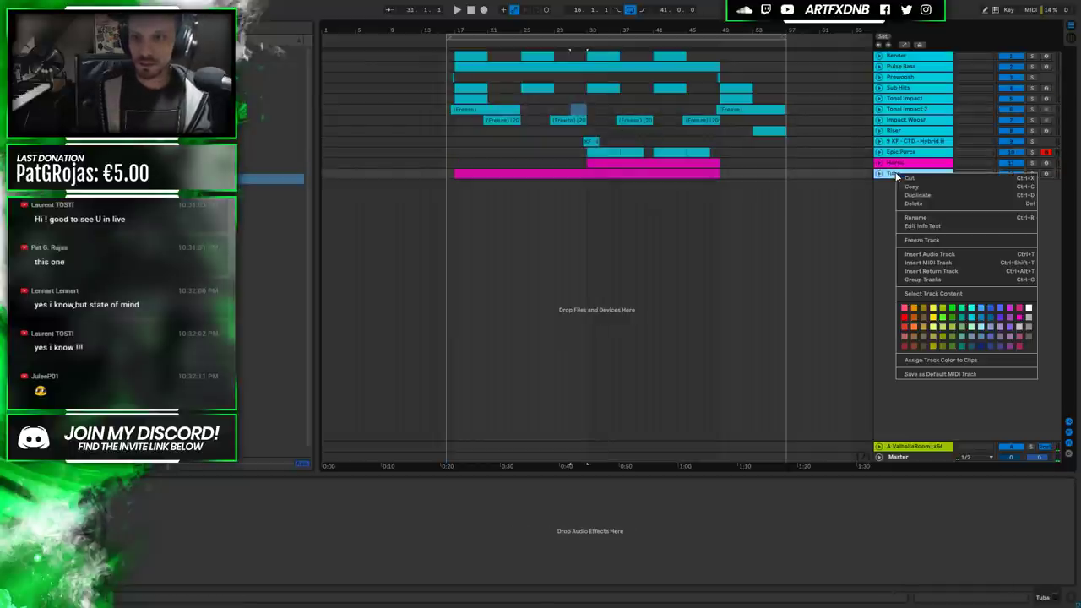
left_click(929, 262)
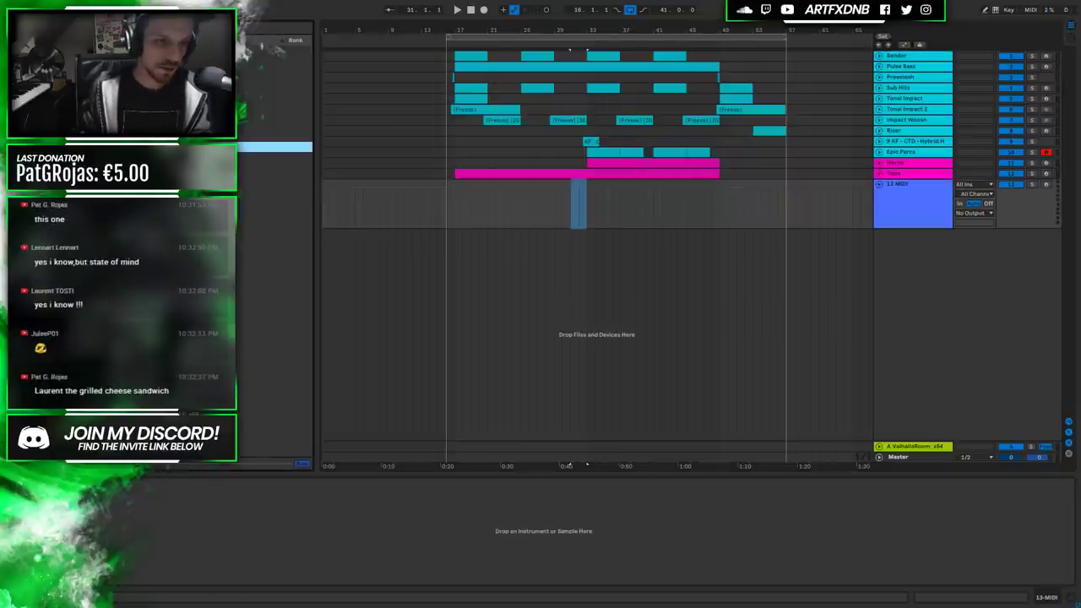
left_click(203, 318)
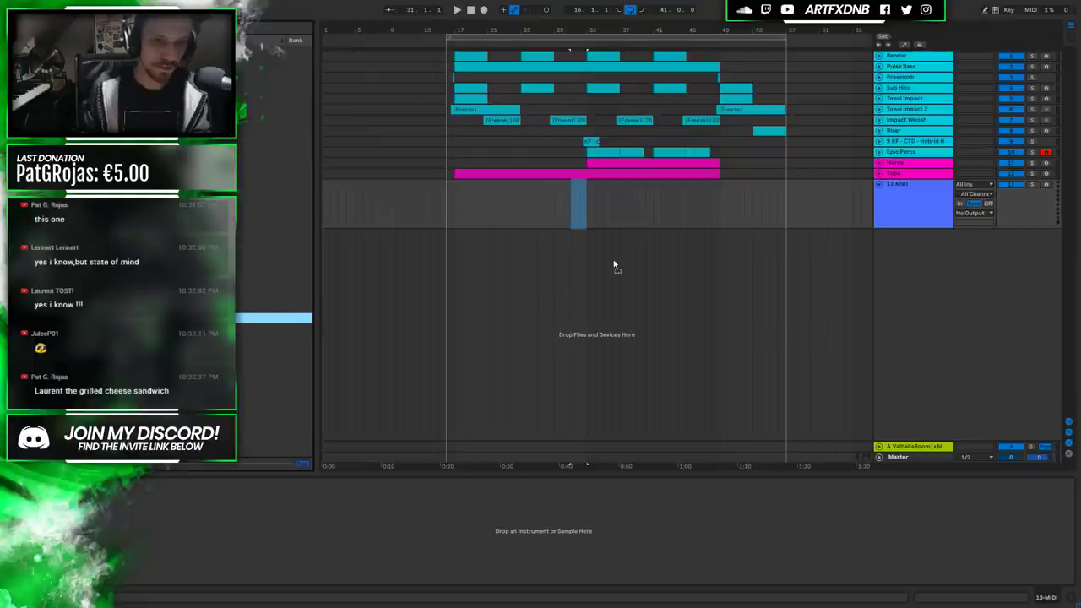
left_click_drag(605, 207, 605, 226)
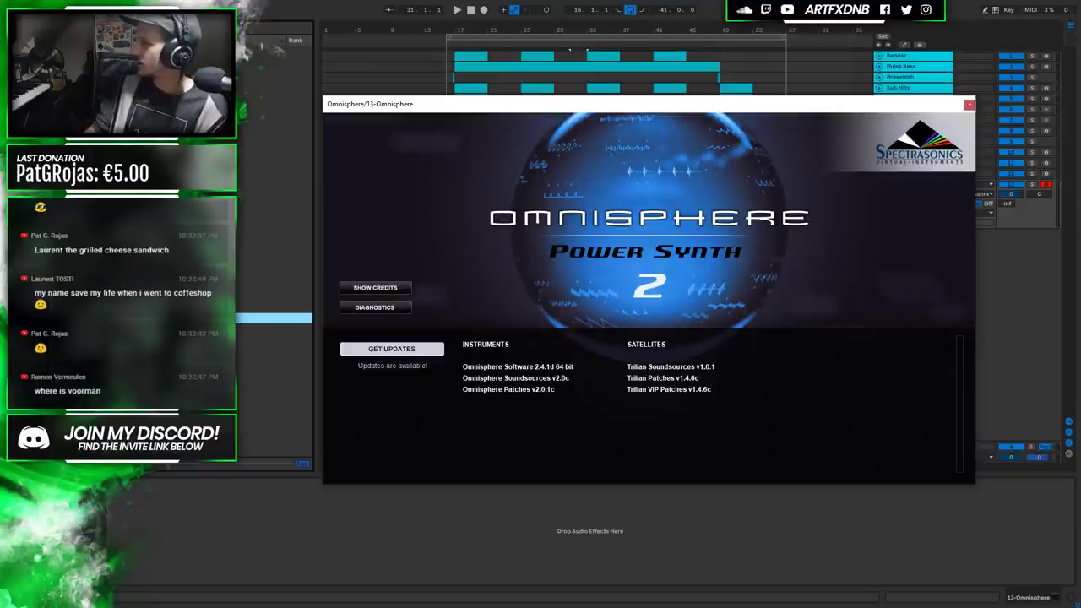
Open Omnisphere's patch browser and switch its second attribute column to Mood.
left_click(625, 174)
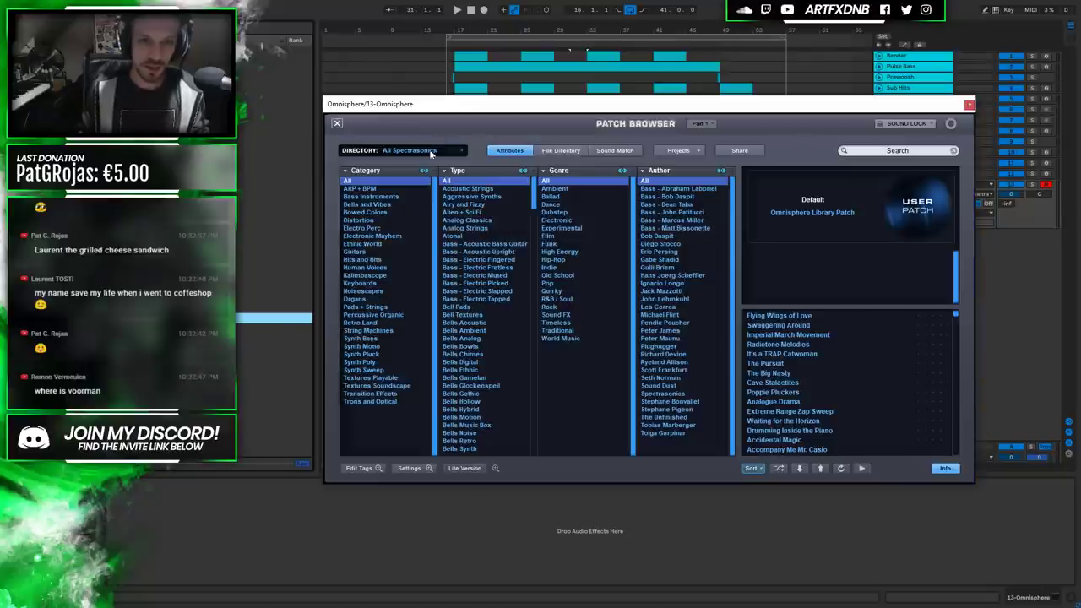
left_click(436, 125)
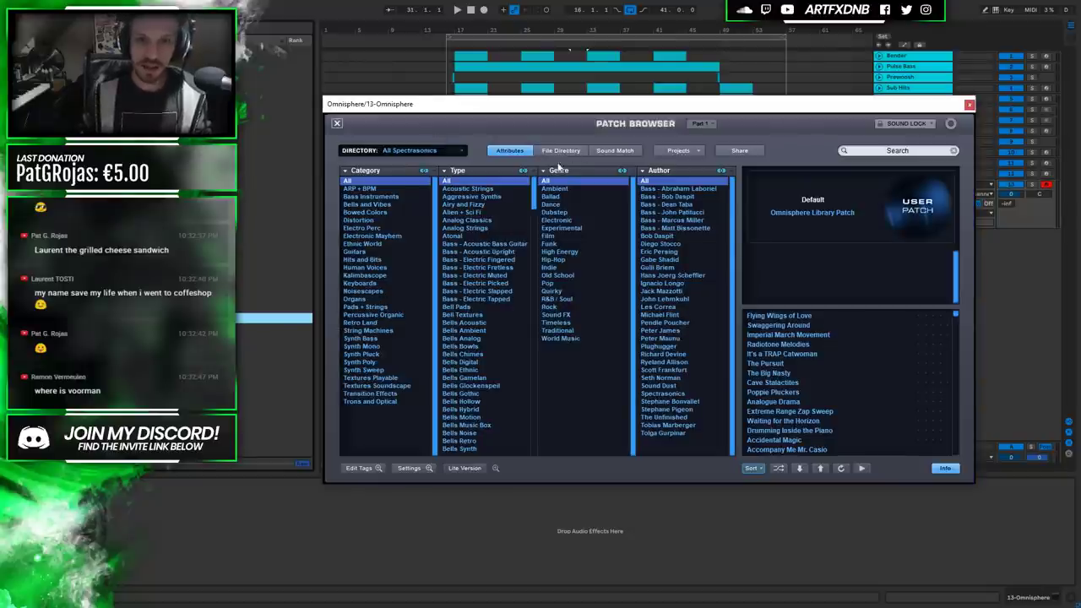
left_click(524, 171)
left_click(533, 175)
left_click(523, 171)
left_click(491, 174)
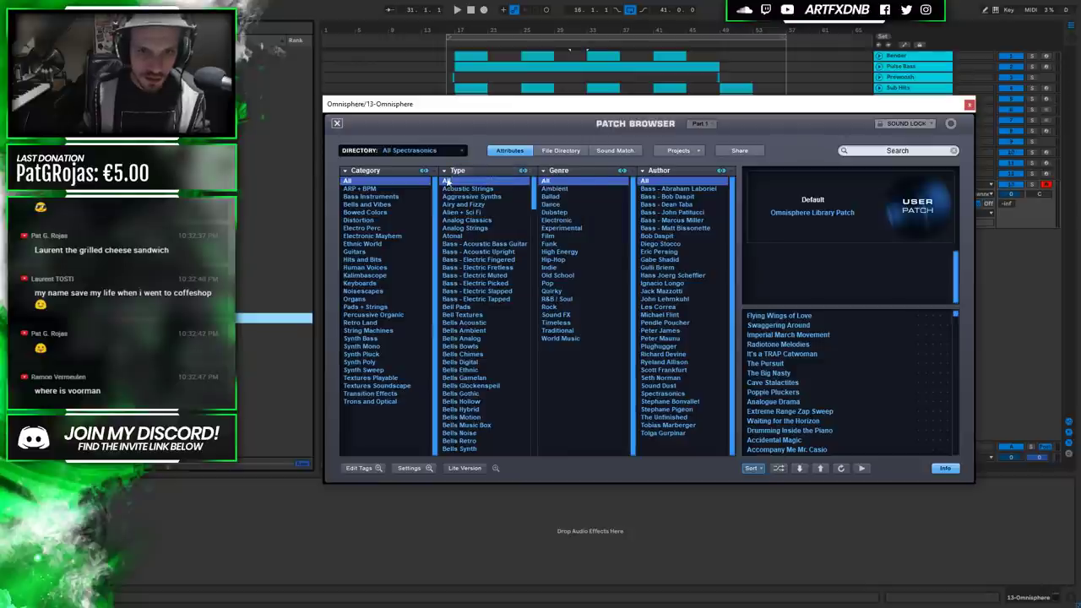
left_click(461, 170)
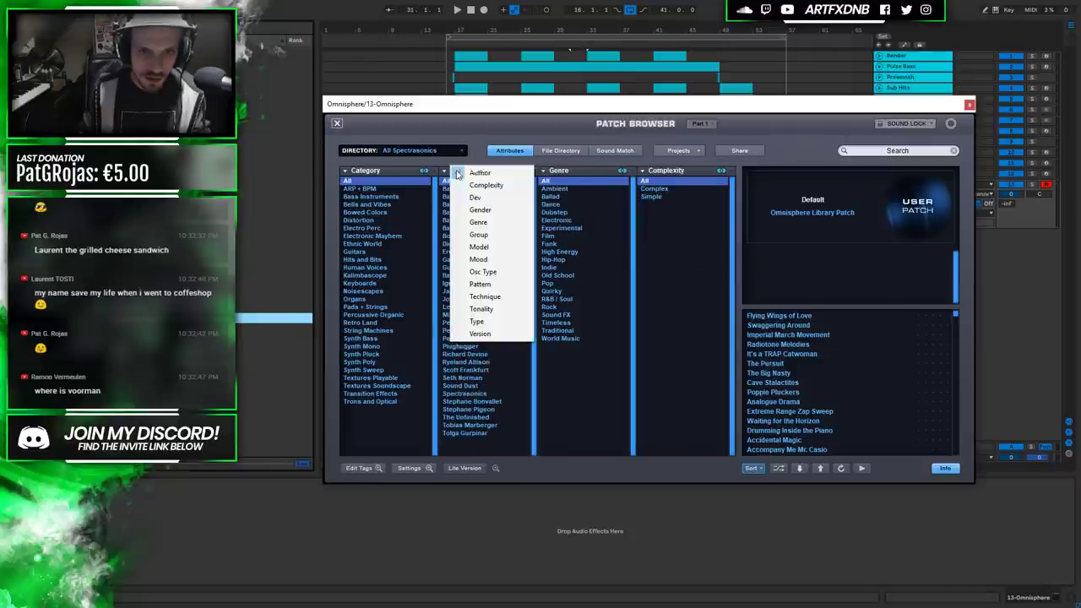
left_click(479, 261)
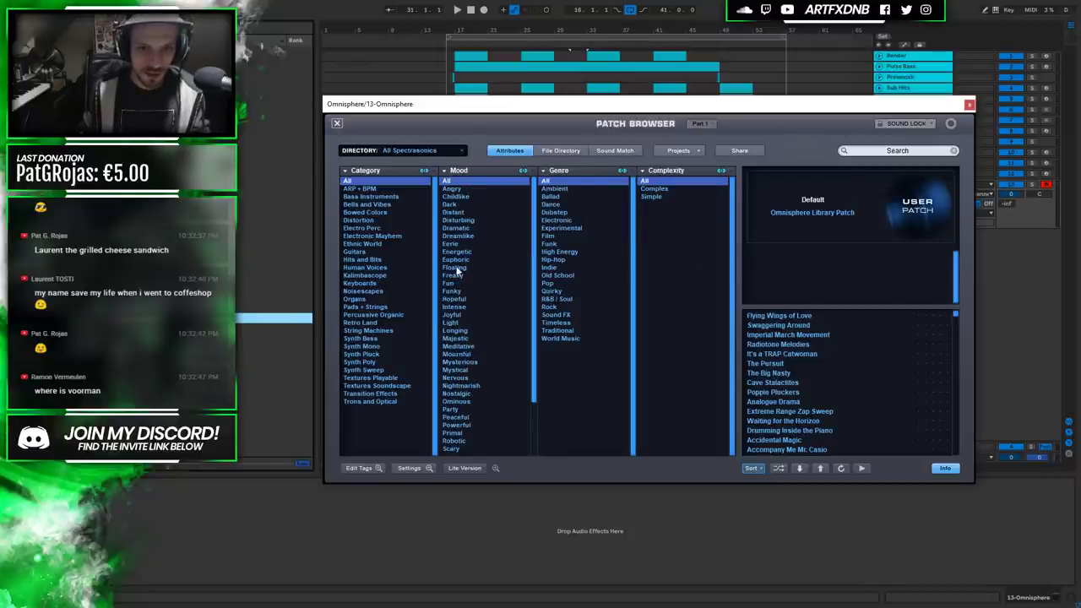
Filter the patches by the Eerie mood in shuffled order and audition The Aerophonic Steps.
left_click(450, 245)
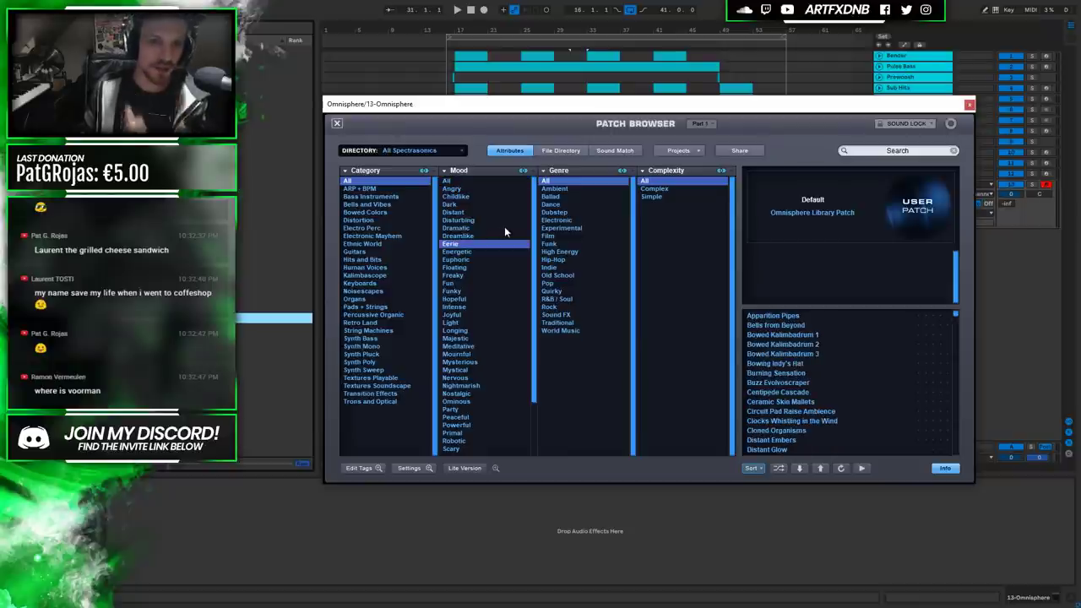
left_click(456, 220)
left_click(454, 204)
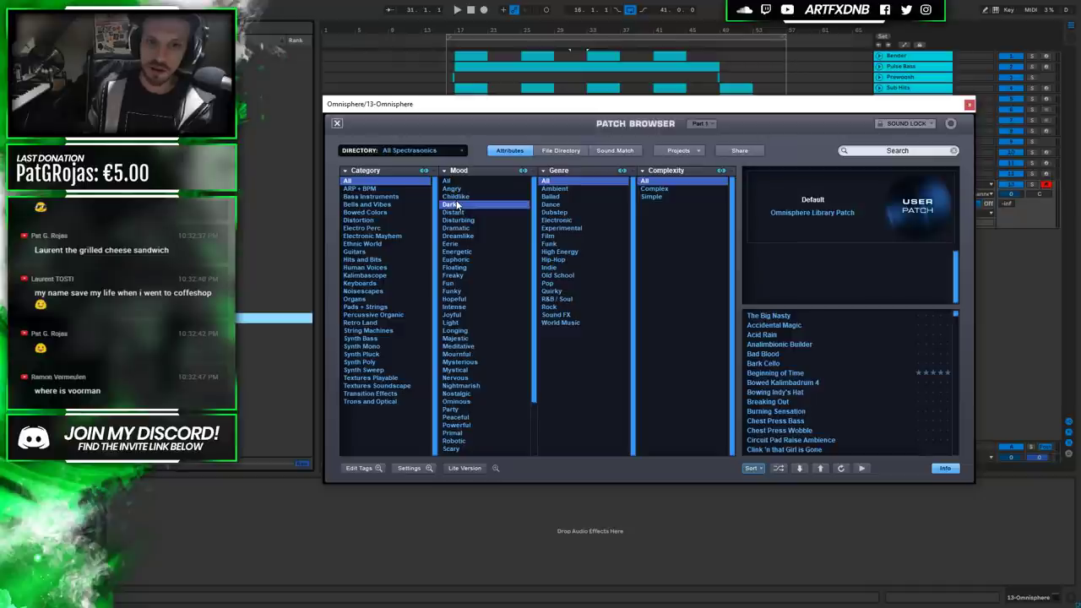
left_click(451, 244)
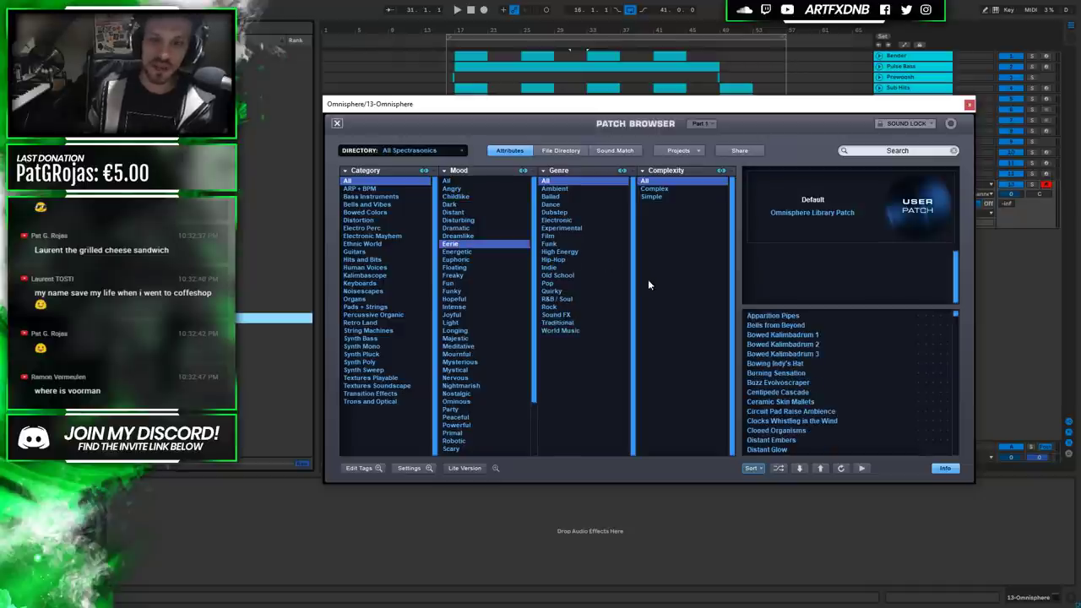
left_click(778, 468)
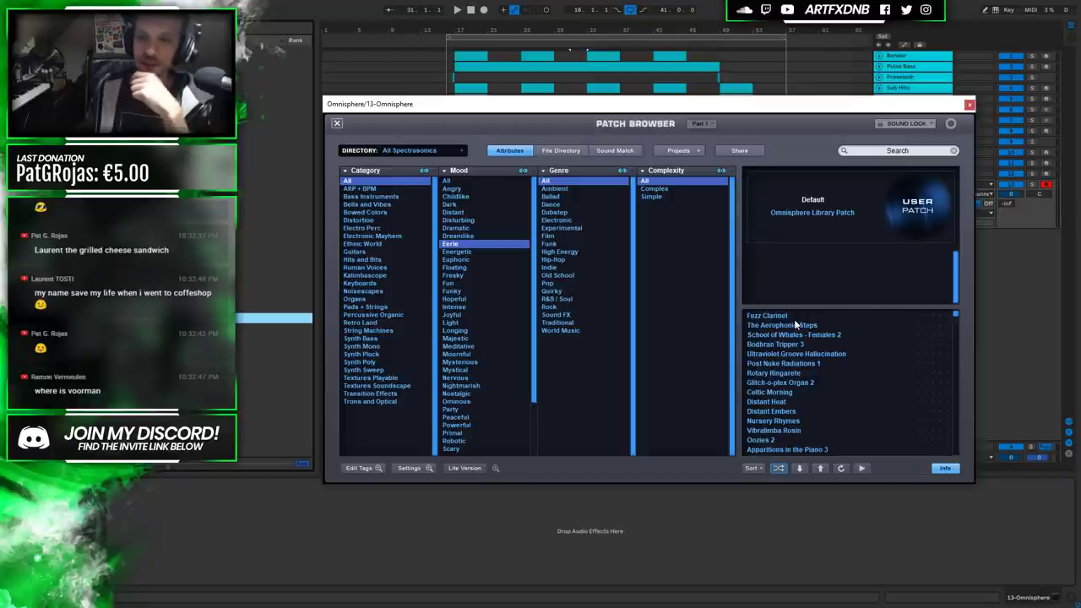
left_click(785, 327)
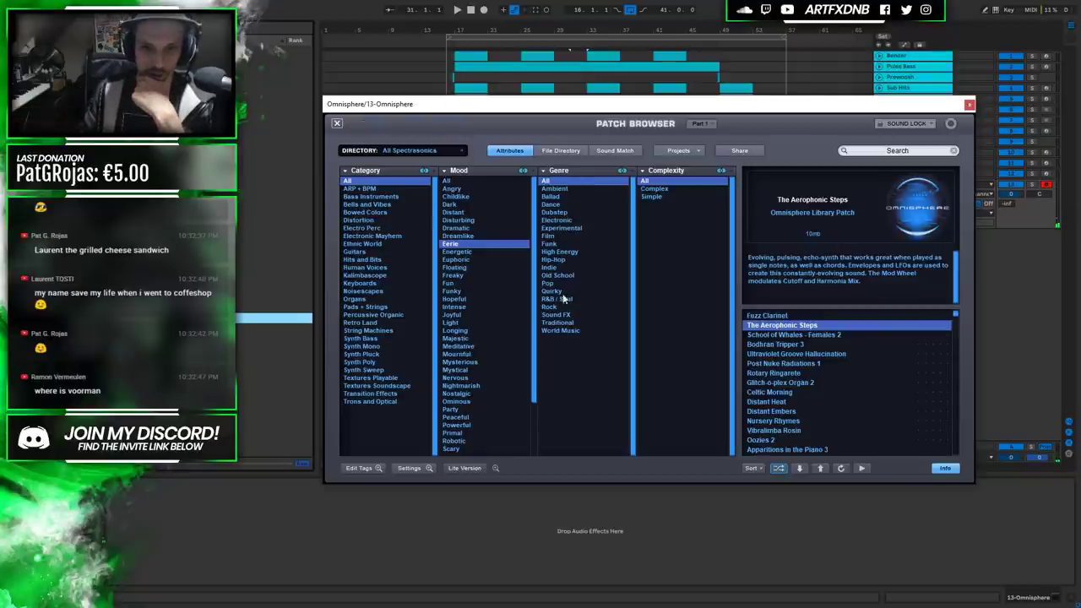
Examine the third attribute column's filter options under Tonality, Author, Complexity, Type, Group and Osc Type for the Eerie patches.
left_click(561, 172)
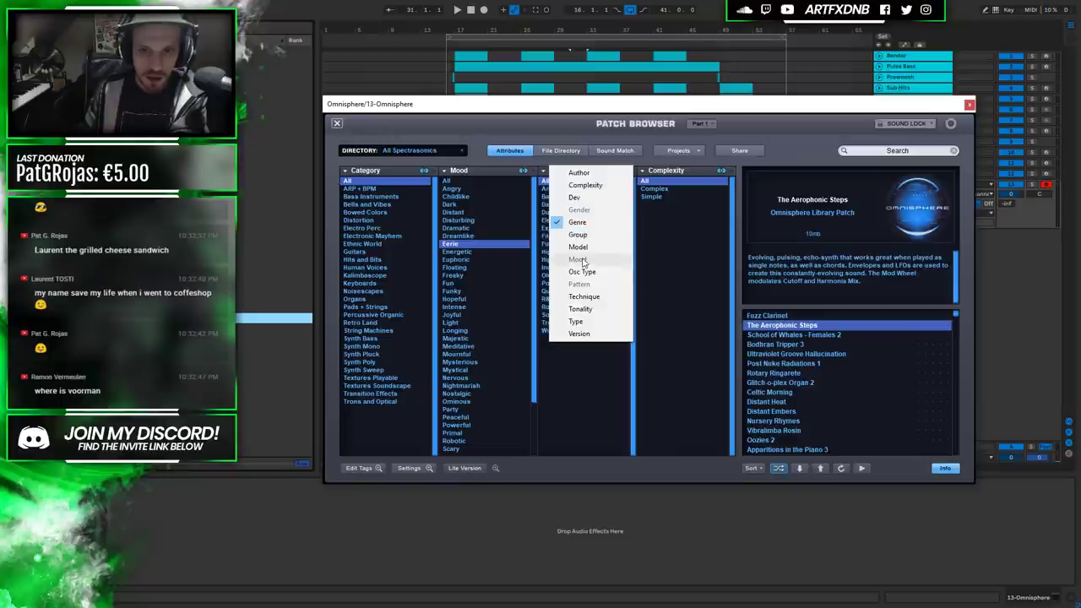
left_click(580, 309)
left_click(561, 170)
left_click(578, 172)
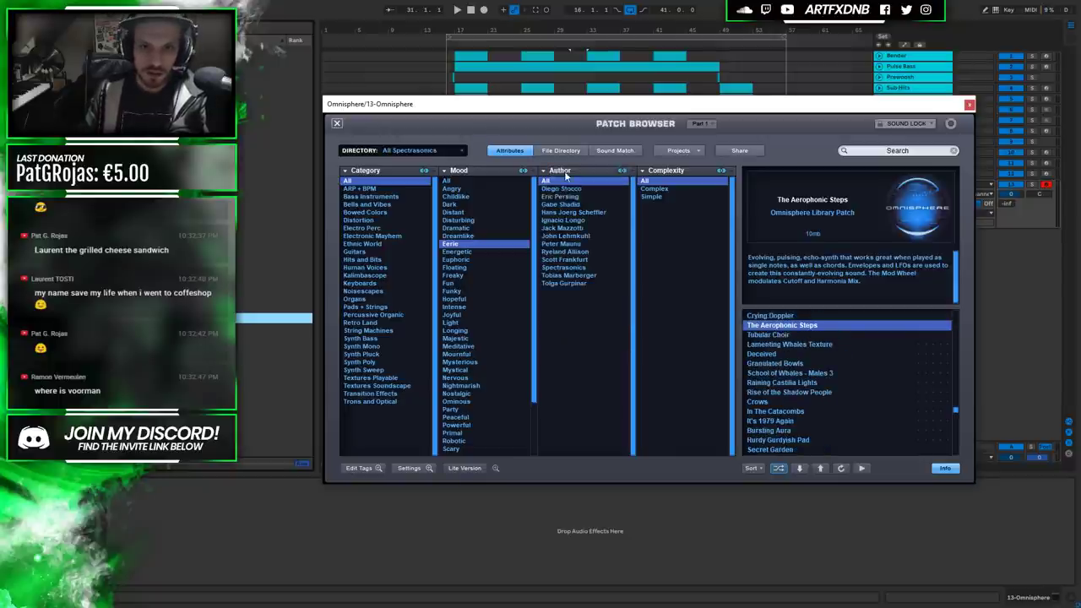
left_click(559, 170)
left_click(592, 190)
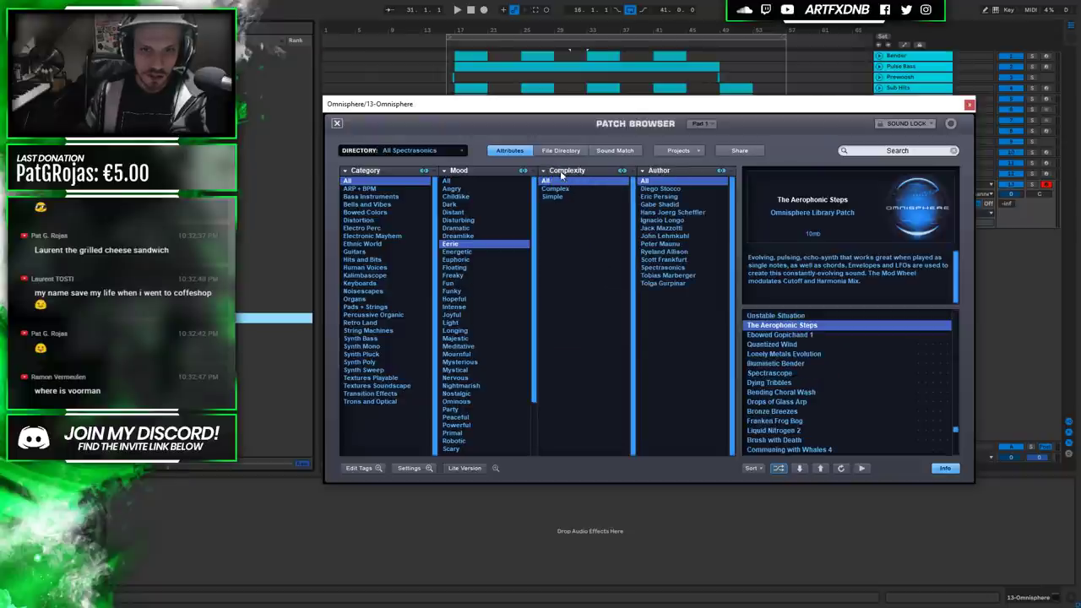
left_click(561, 171)
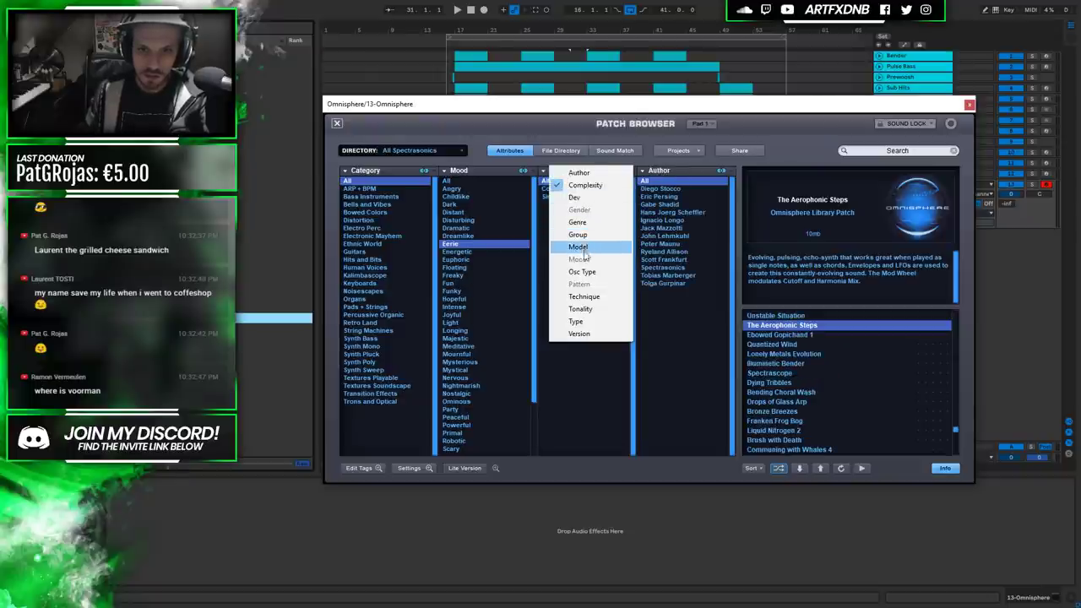
left_click(578, 321)
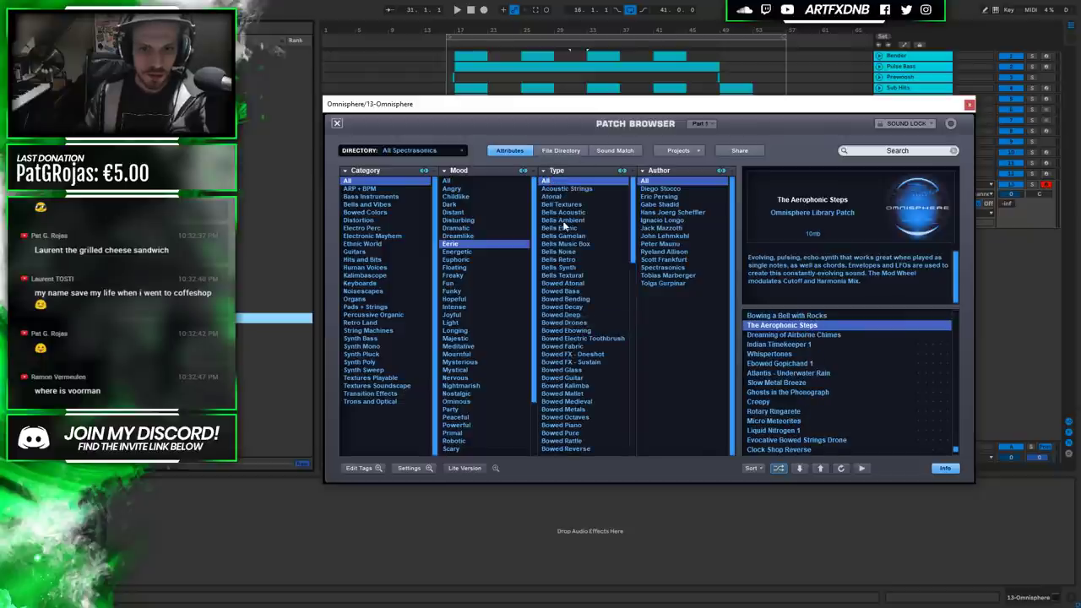
left_click(550, 170)
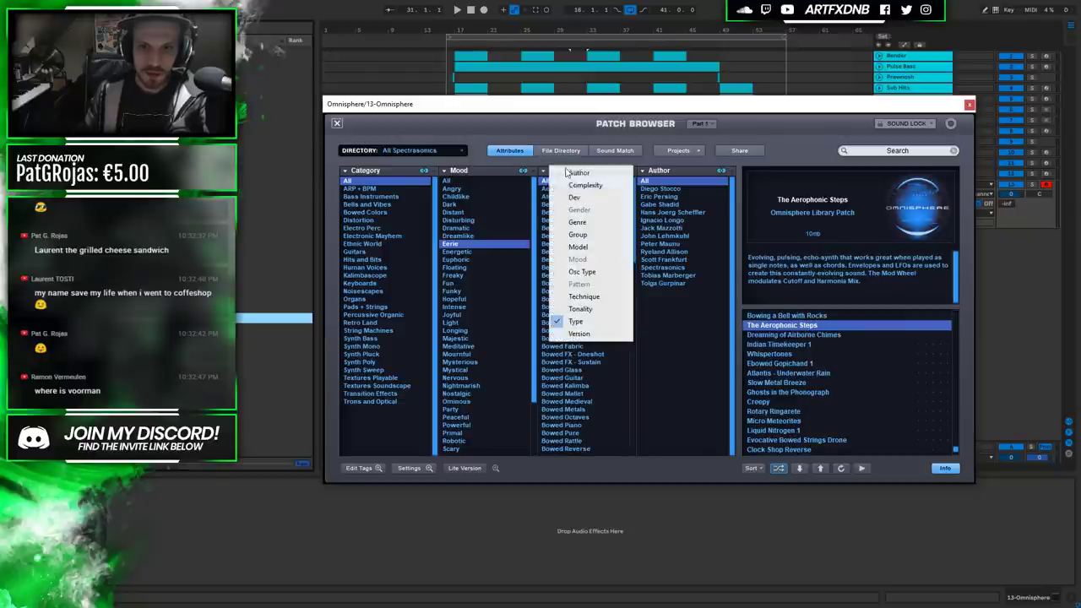
left_click(585, 297)
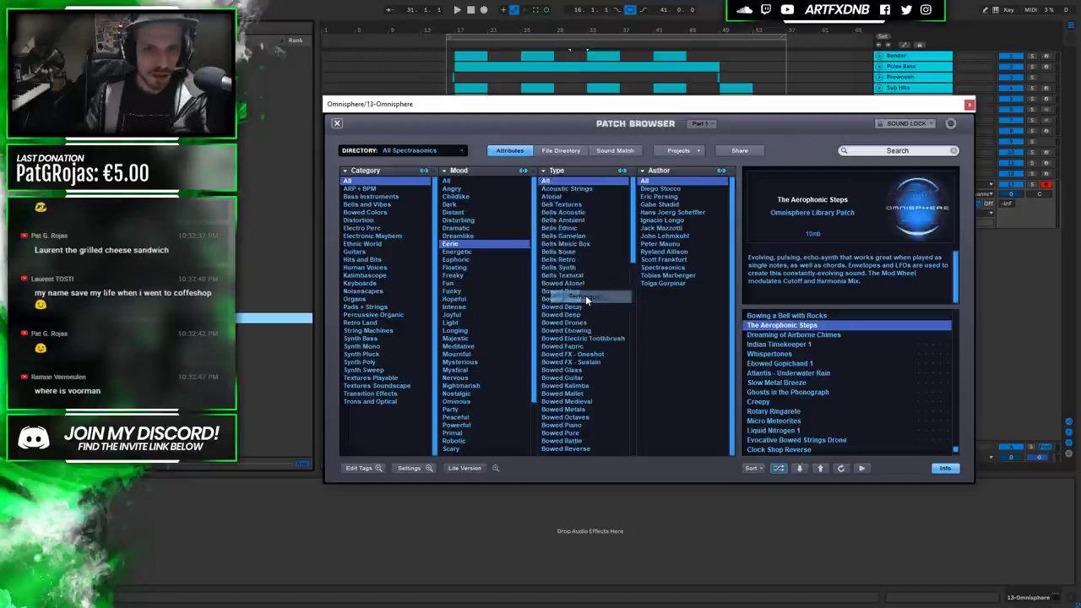
left_click(579, 173)
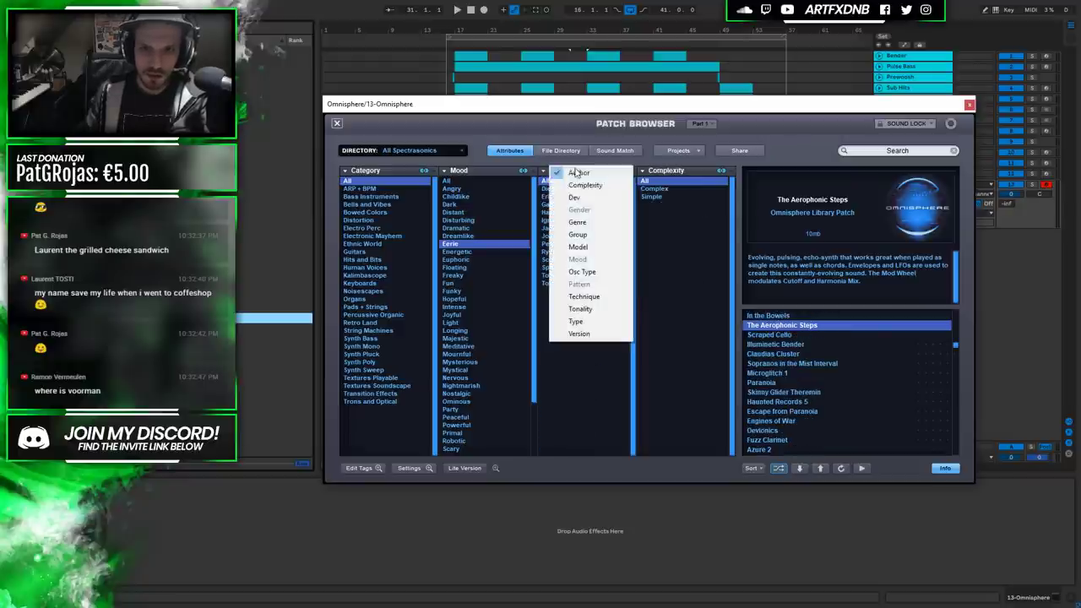
left_click(578, 234)
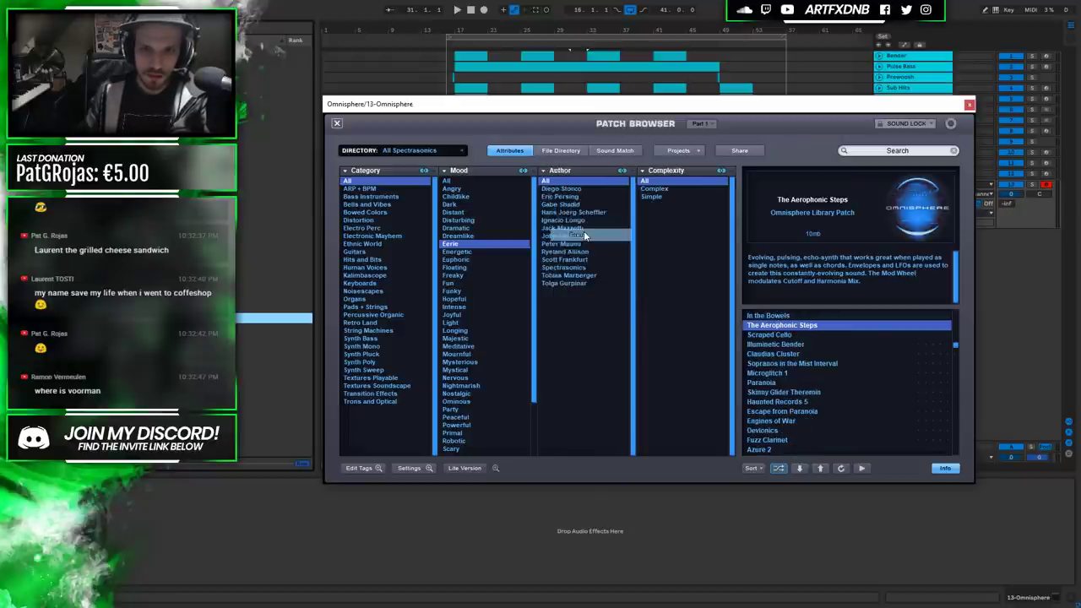
left_click(568, 171)
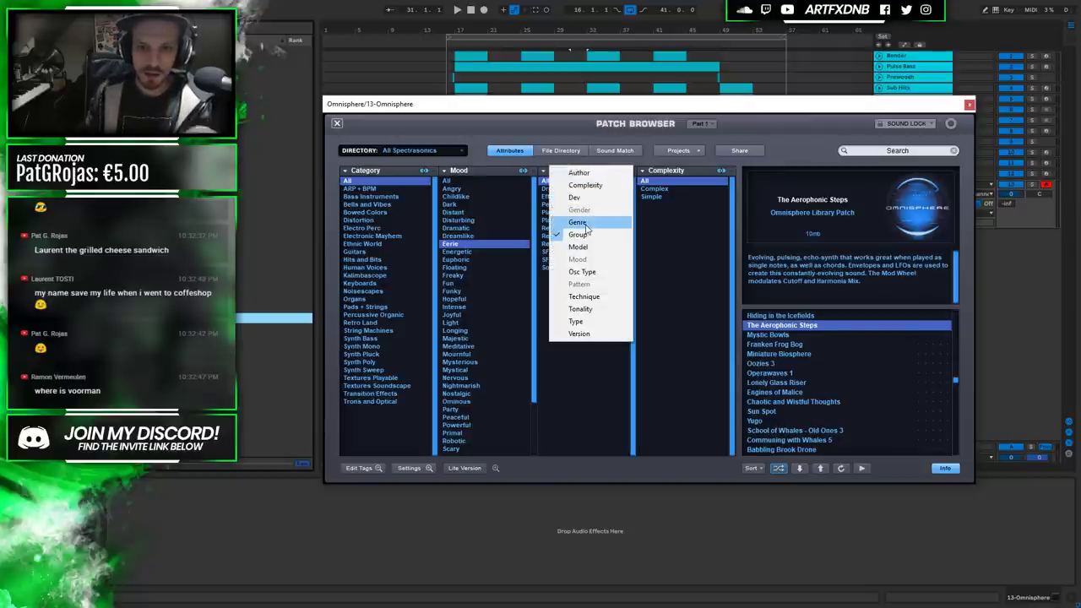
left_click(582, 271)
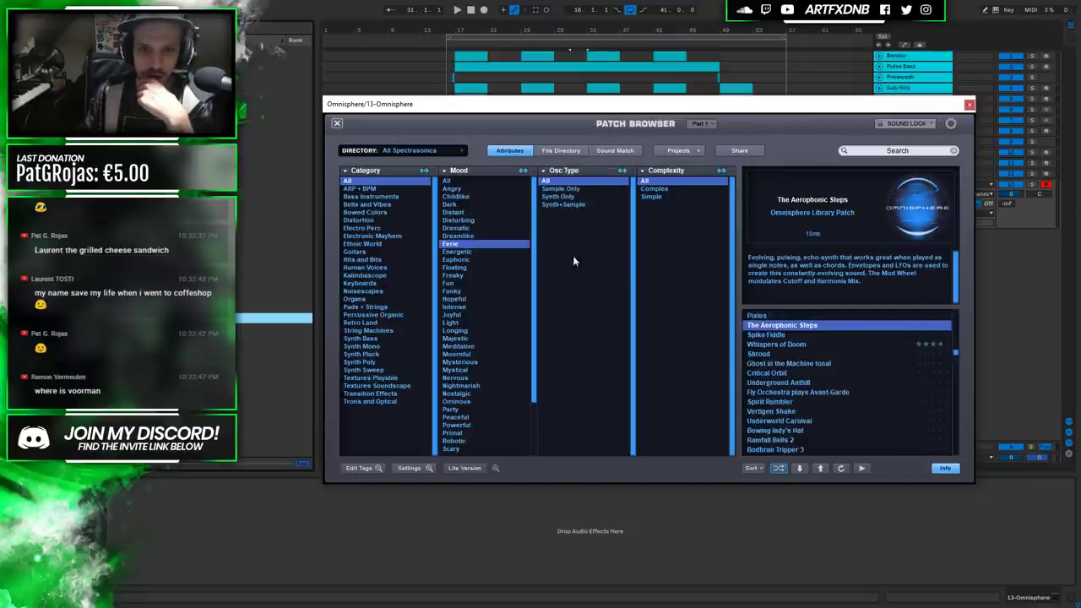
Check the Complexity, Model, Tonality and Version filters in the third attribute column, ending on Author.
left_click(564, 172)
left_click(565, 172)
left_click(553, 172)
left_click(591, 186)
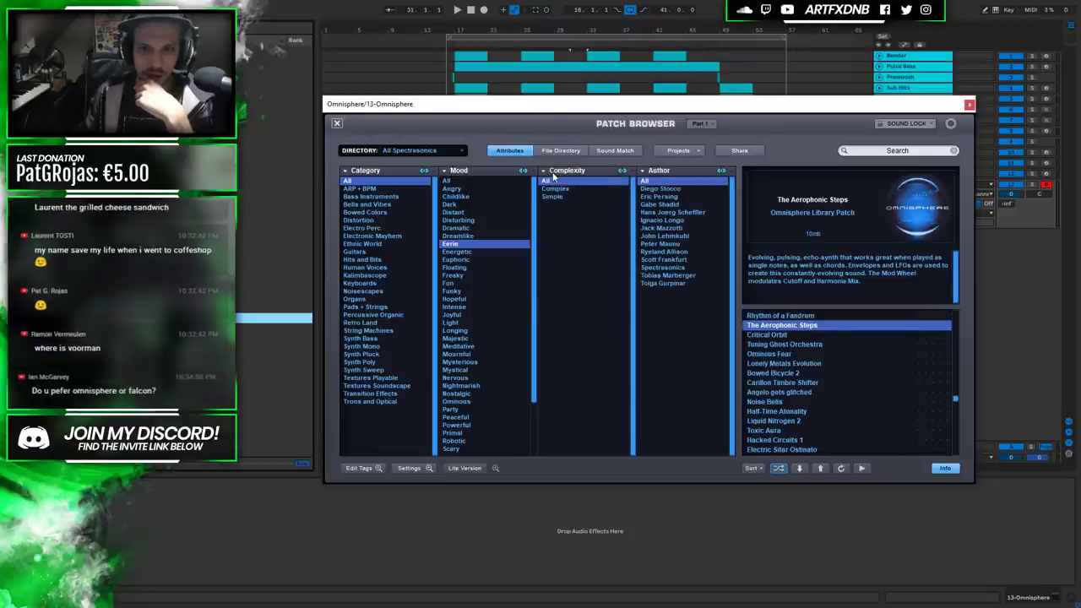
left_click(556, 171)
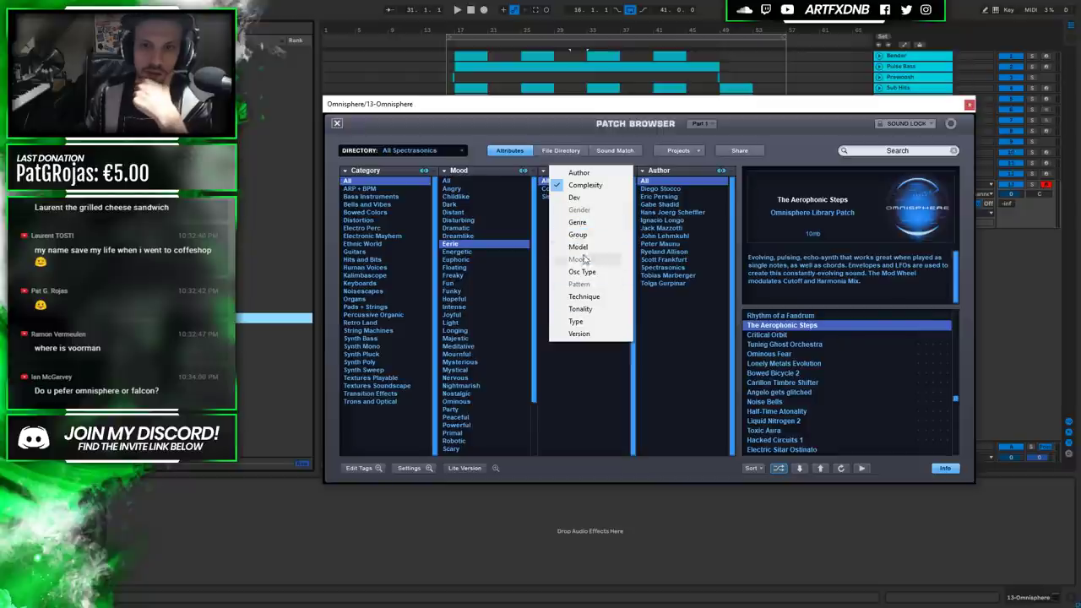
left_click(582, 247)
left_click(563, 173)
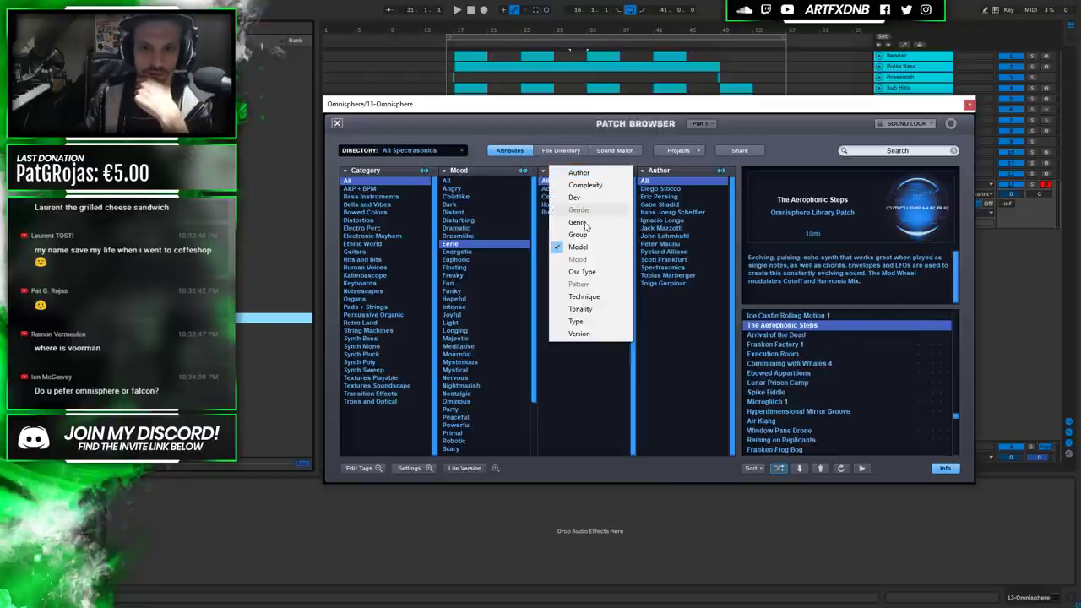
left_click(587, 310)
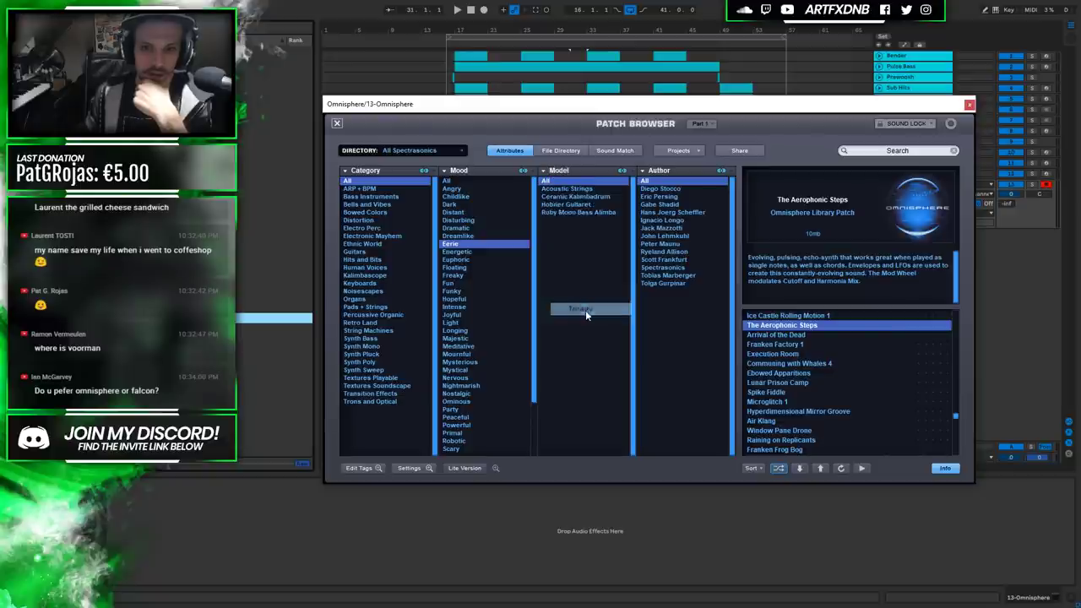
left_click(561, 174)
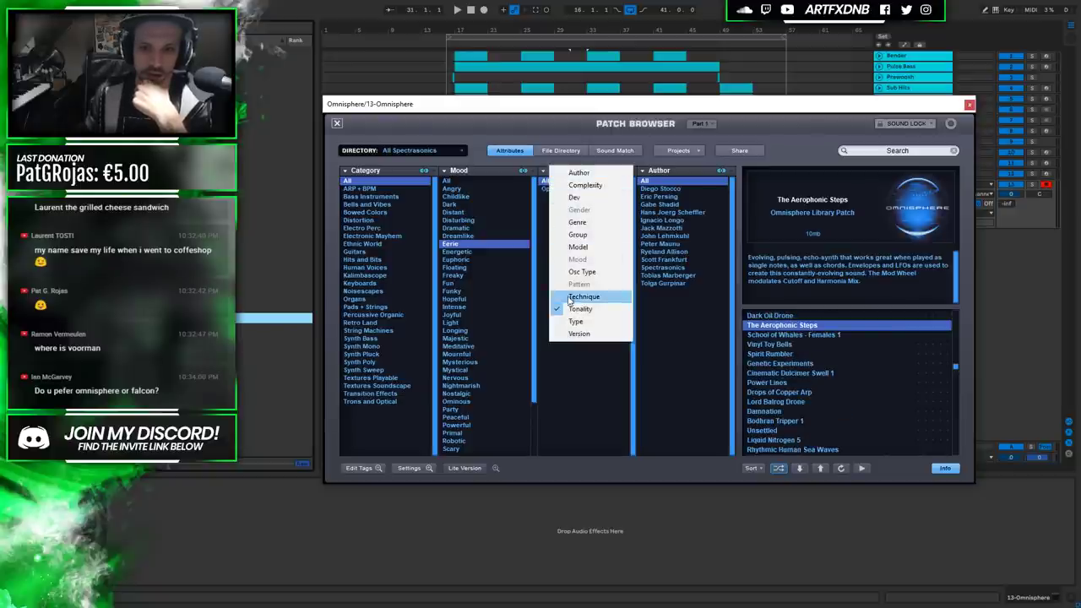
left_click(579, 333)
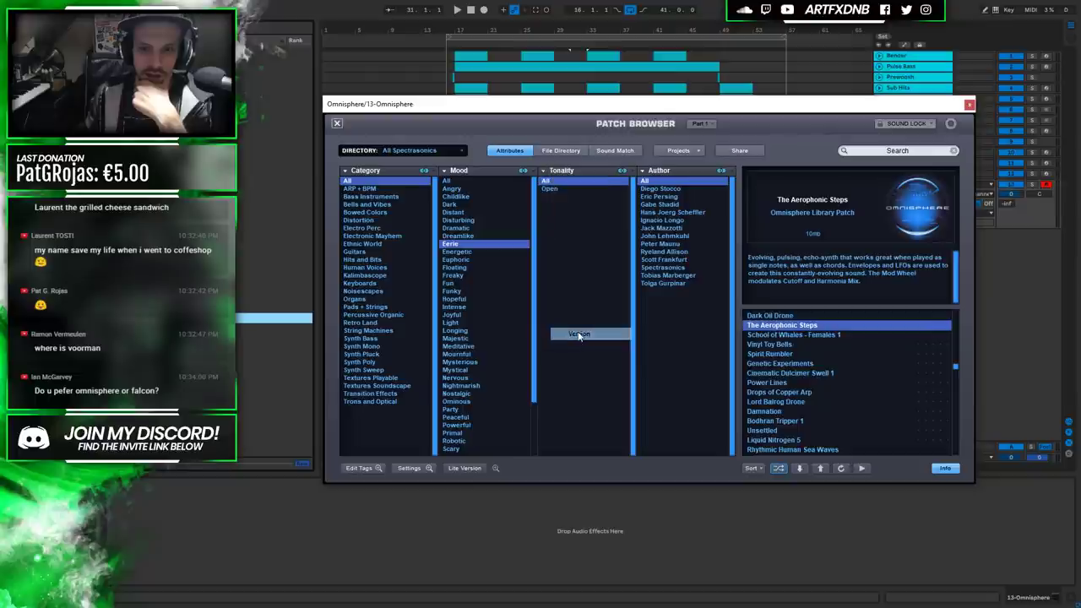
left_click(558, 174)
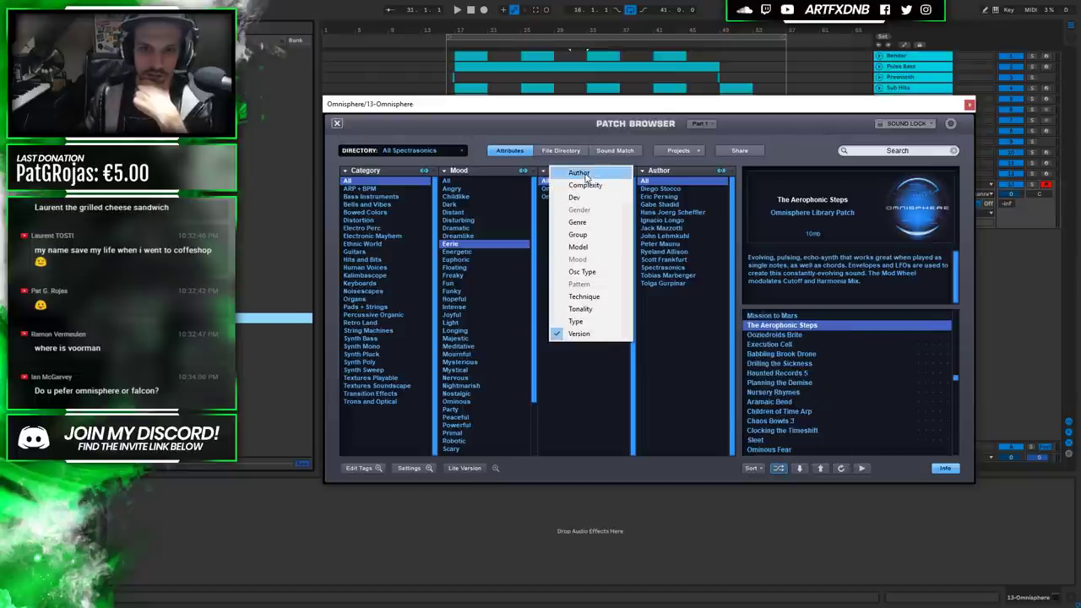
left_click(576, 180)
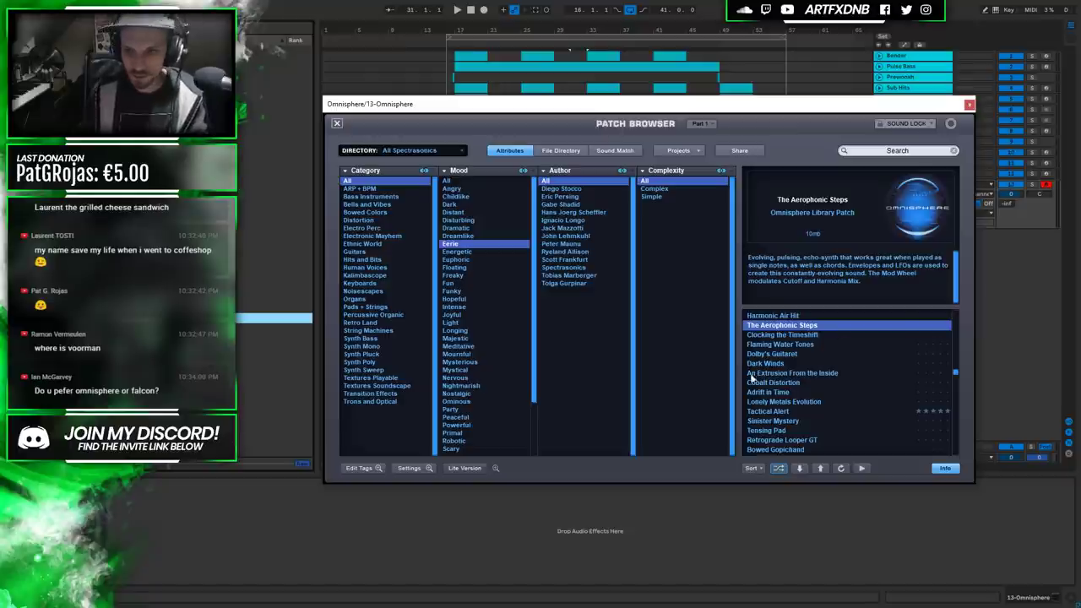
Audition the Clocking the Timeshift and Flaming Water Tones patches, and load Dark Winds.
left_click(782, 336)
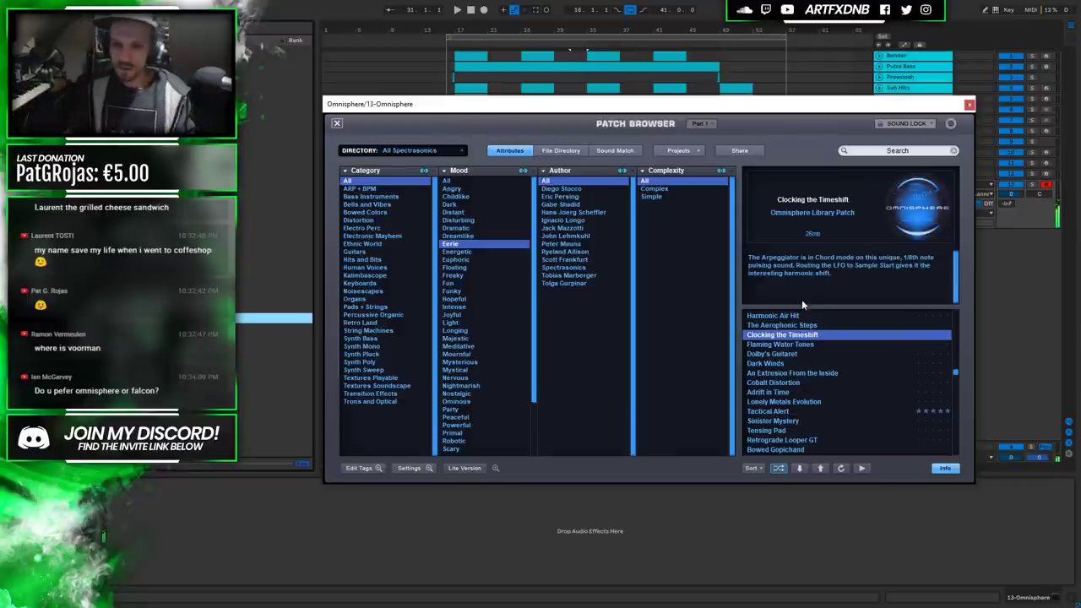
left_click(781, 346)
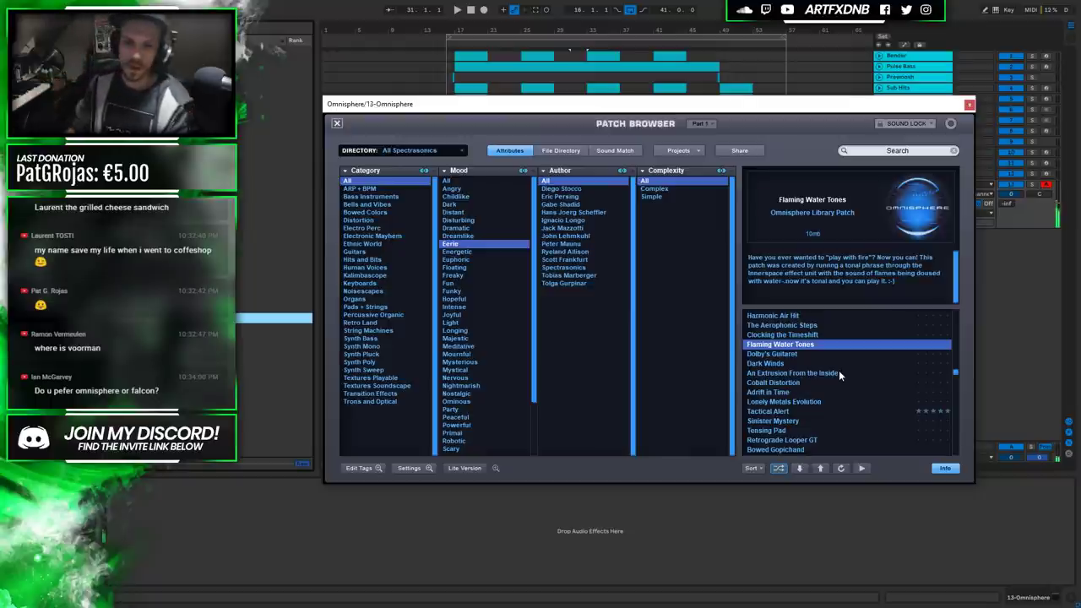
left_click(776, 365)
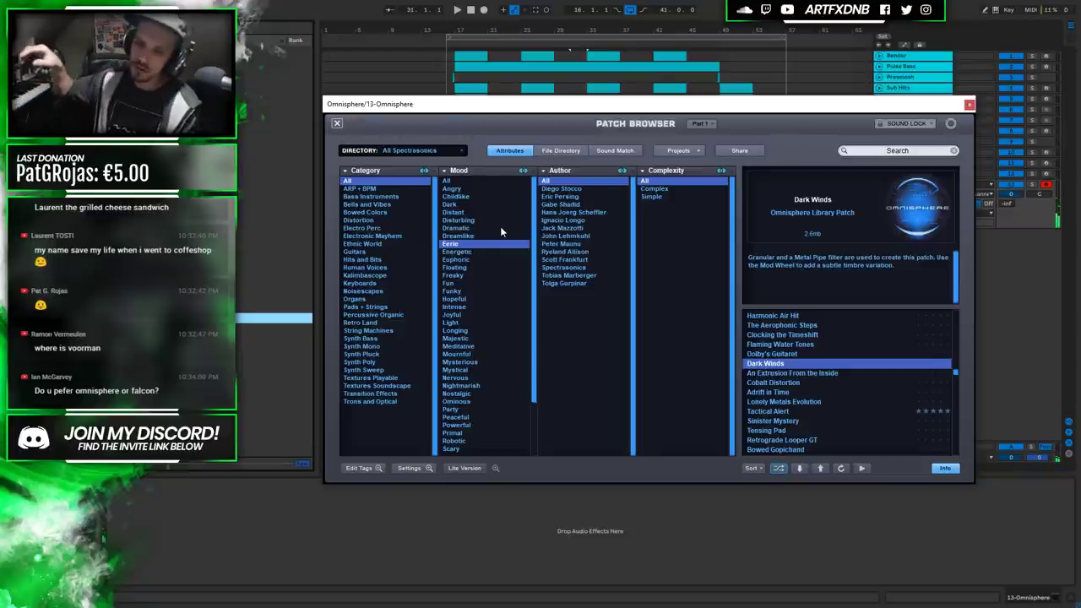
Add ValhallaRoom to the Omnisphere track with the GothicCathedral preset from Big Spaces, and close both plugin windows.
left_click_drag(771, 108, 712, 79)
left_click_drag(851, 93, 873, 80)
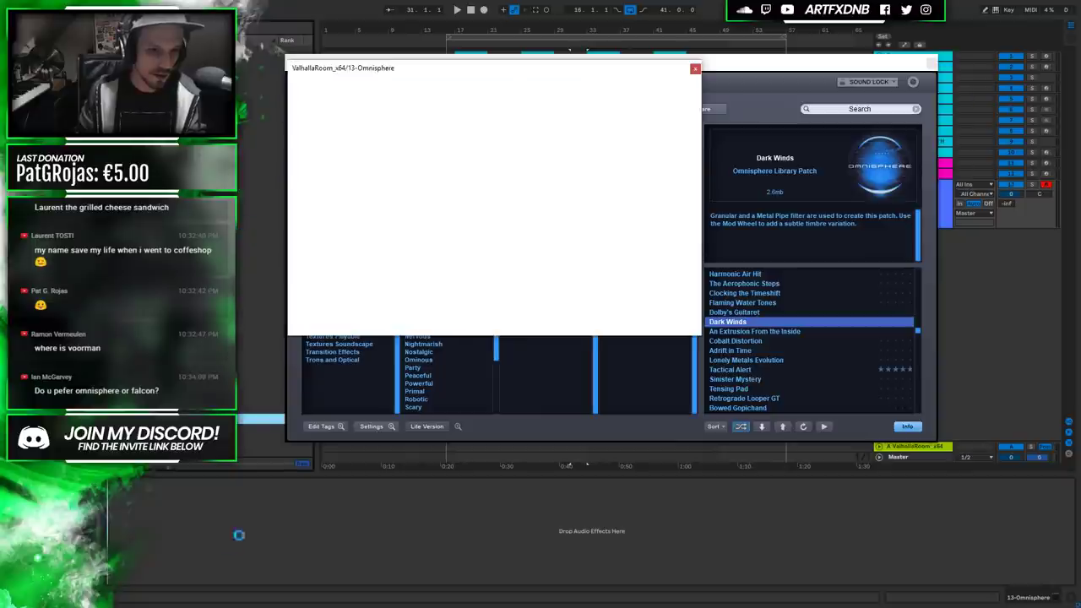
left_click_drag(423, 67, 563, 98)
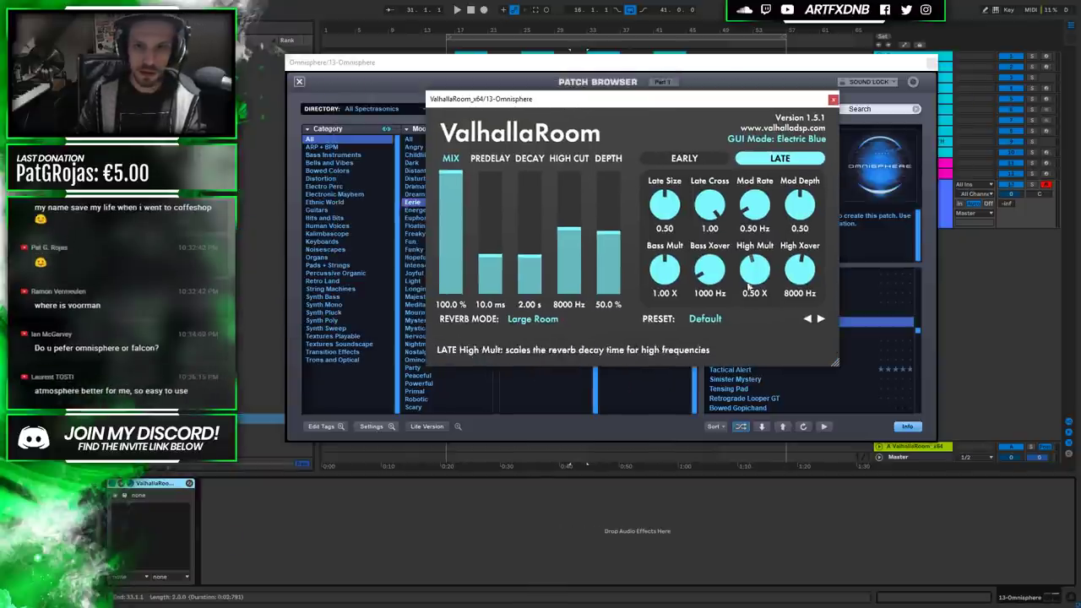
left_click(710, 319)
mouse_move(739, 447)
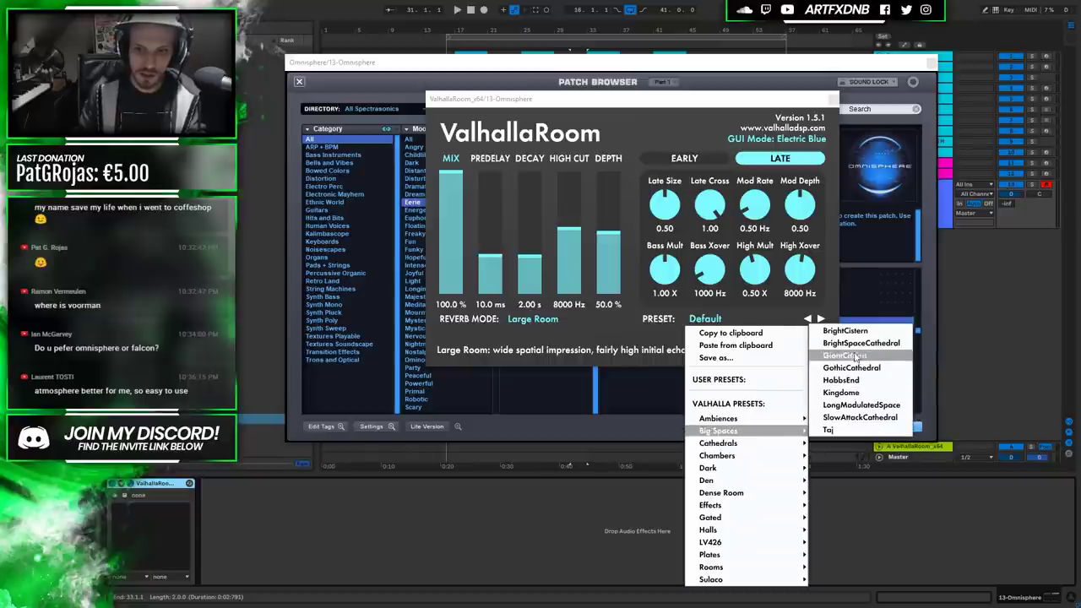
left_click(846, 369)
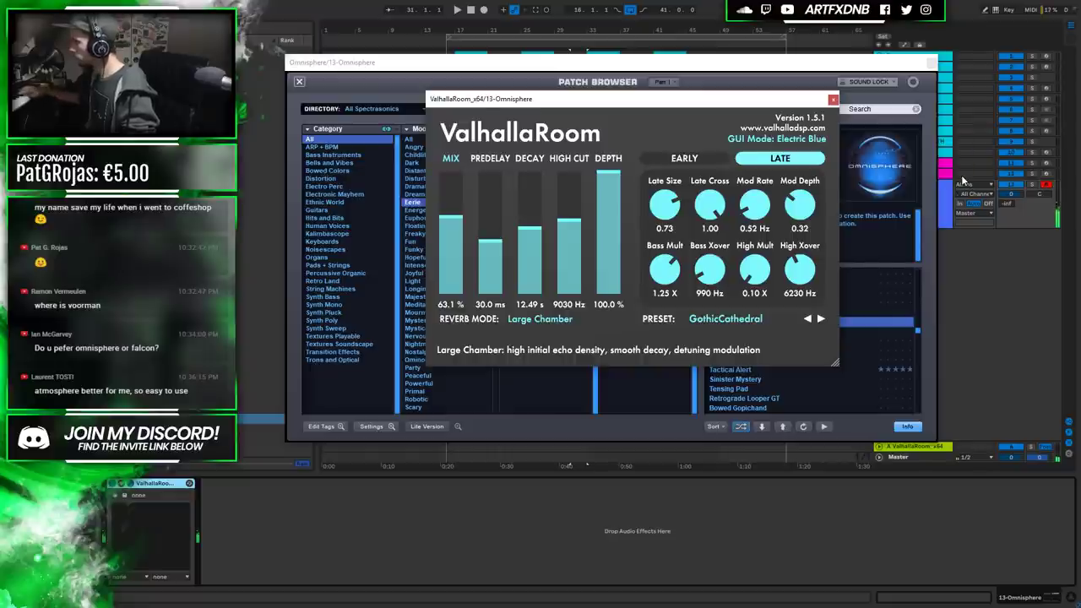
left_click(833, 99)
left_click(930, 62)
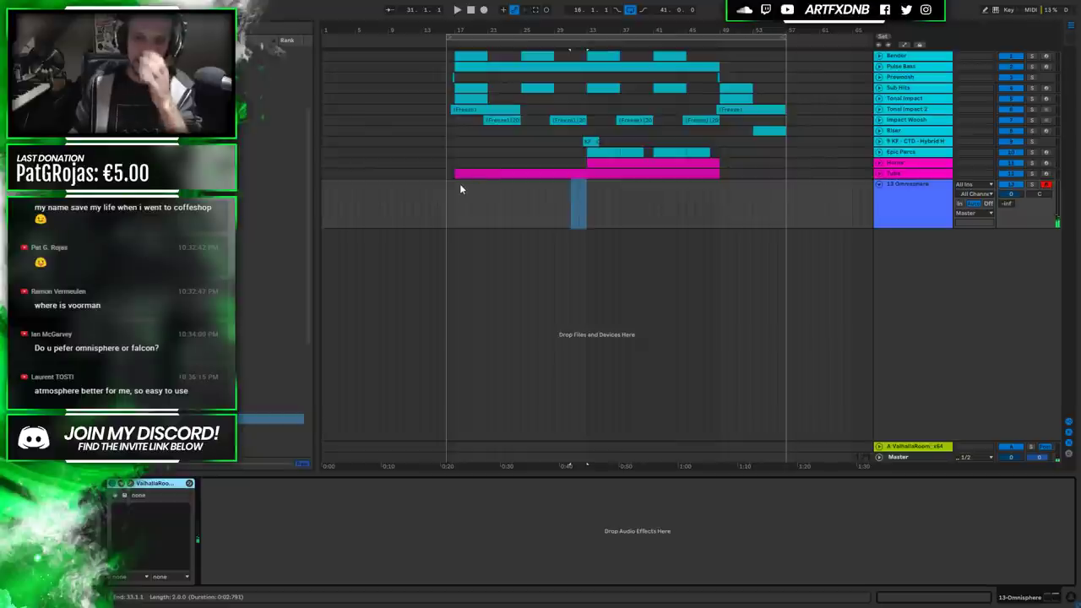
left_click(443, 201)
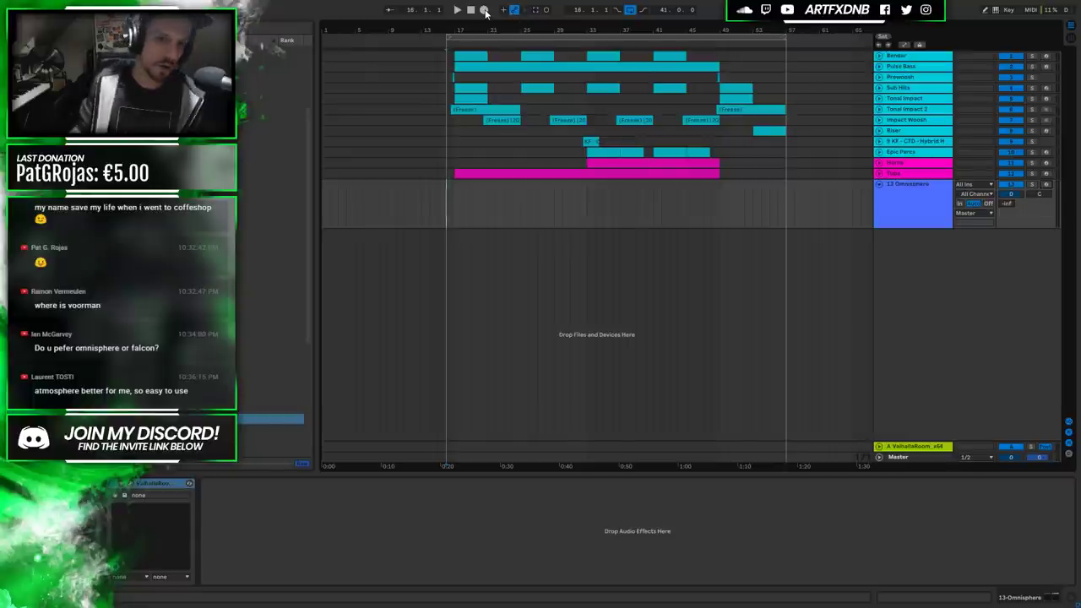
left_click(485, 10)
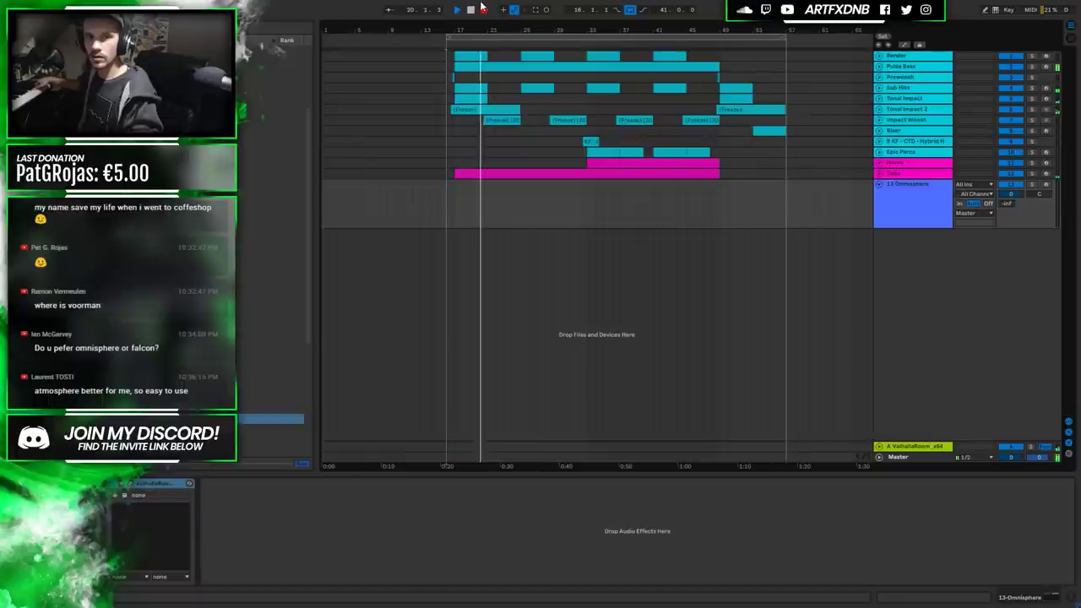
left_click(482, 8)
Arm the Omnisphere track, record a first MIDI take from bar 16 to about bar 34, and delete the take.
left_click(1046, 186)
left_click(448, 199)
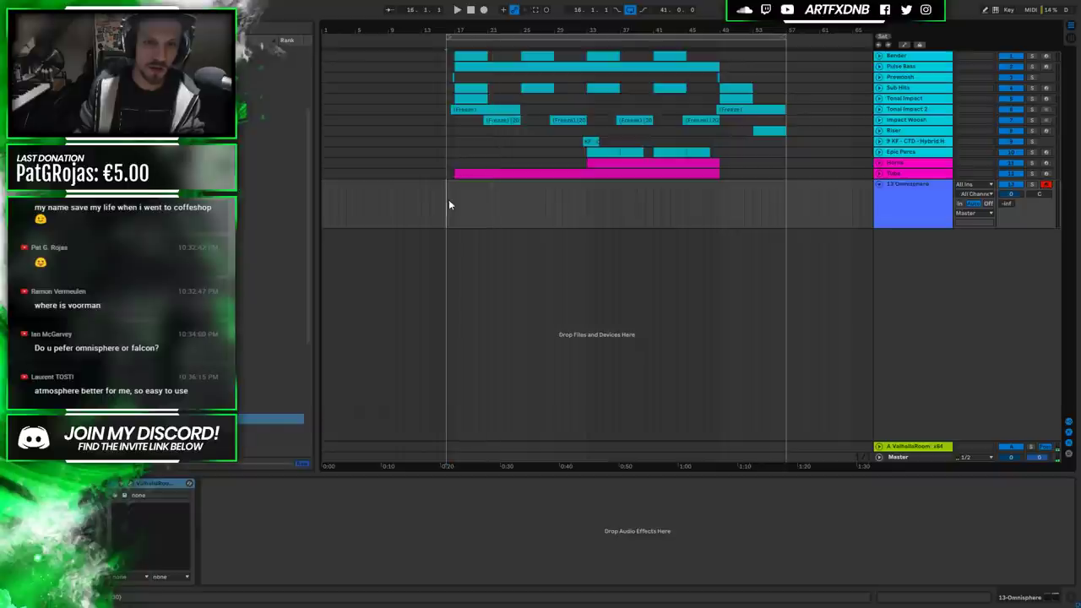
left_click(483, 10)
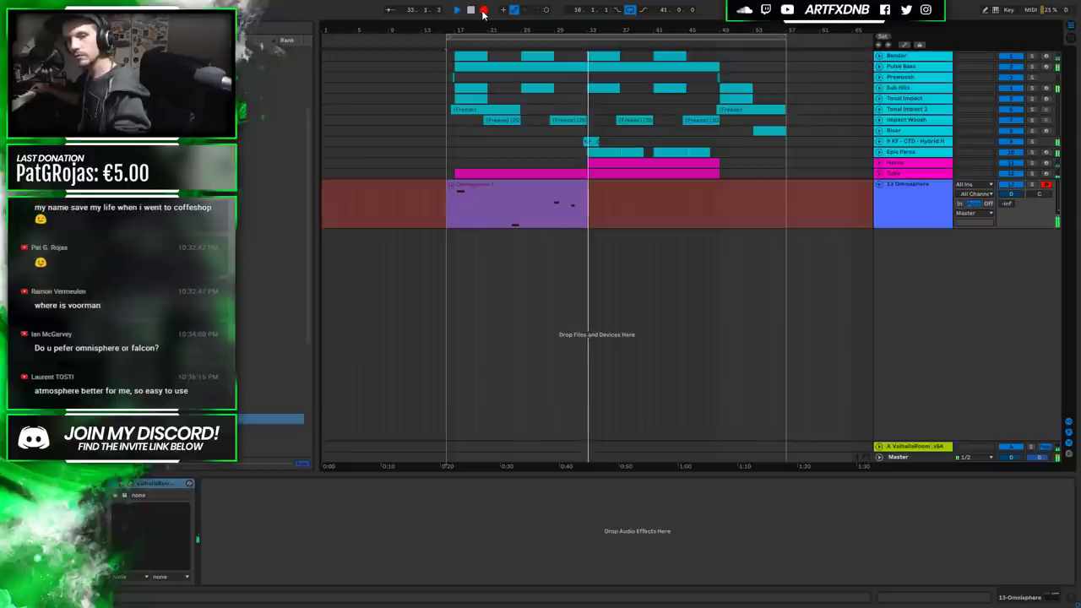
left_click(483, 13)
left_click(501, 194)
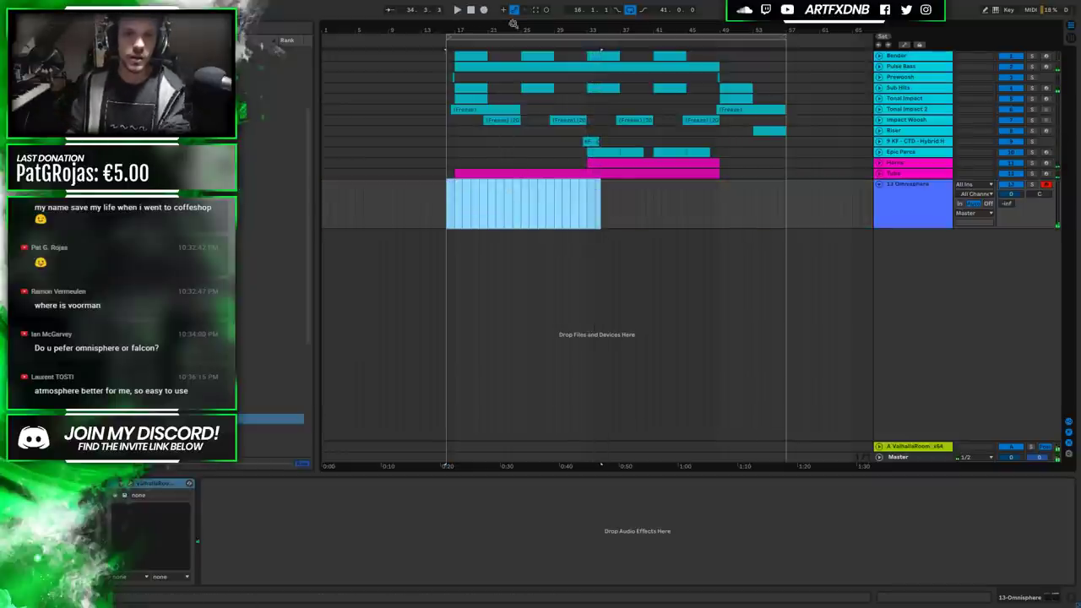
Record a new Omnisphere MIDI take of sparse long notes from bar 16 to about bar 49.
left_click(483, 10)
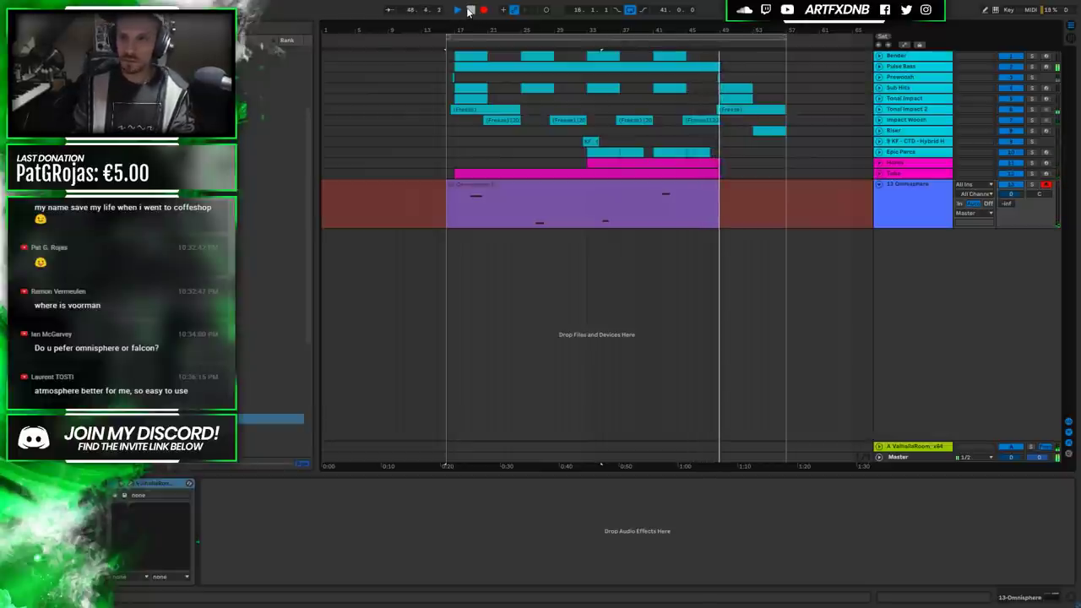
left_click(468, 11)
left_click(610, 209)
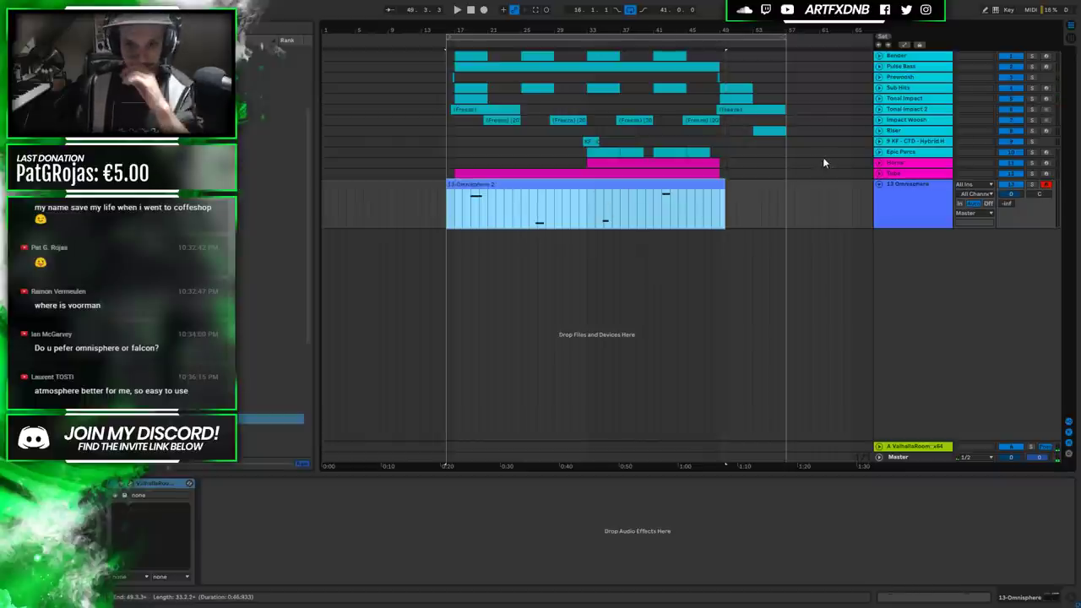
Play the recorded Omnisphere clip from bar 16 in the full mix and lower its track volume to -3.4 dB.
left_click(916, 203)
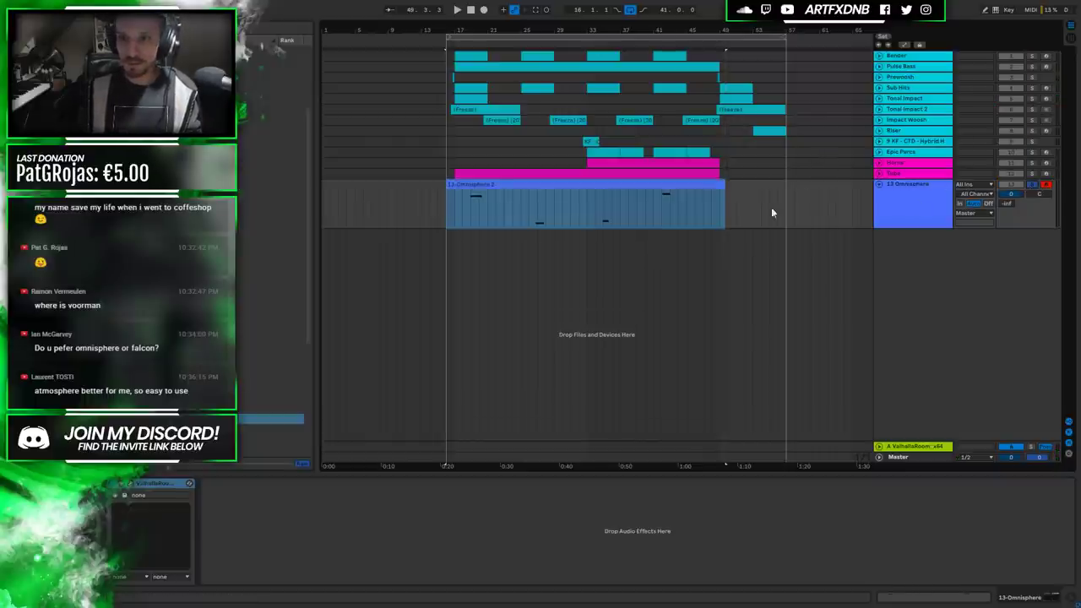
left_click(474, 213)
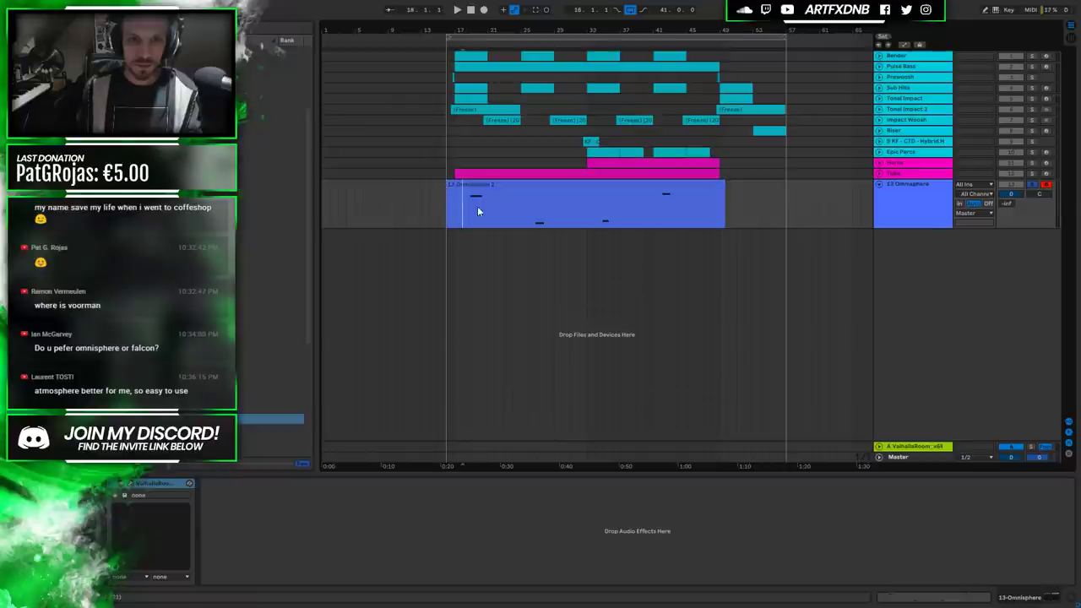
left_click(536, 184)
left_click(1035, 189)
key("space")
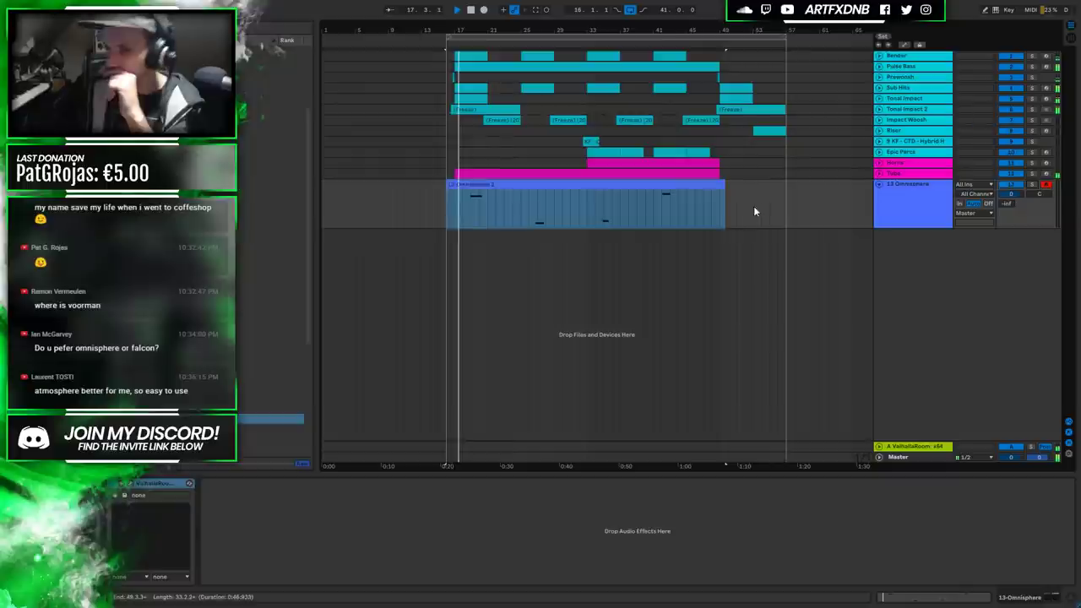
left_click_drag(1011, 194, 1010, 206)
Shorten the first note of the recorded Omnisphere clip and play the arrangement from bar 16.
double_click(620, 198)
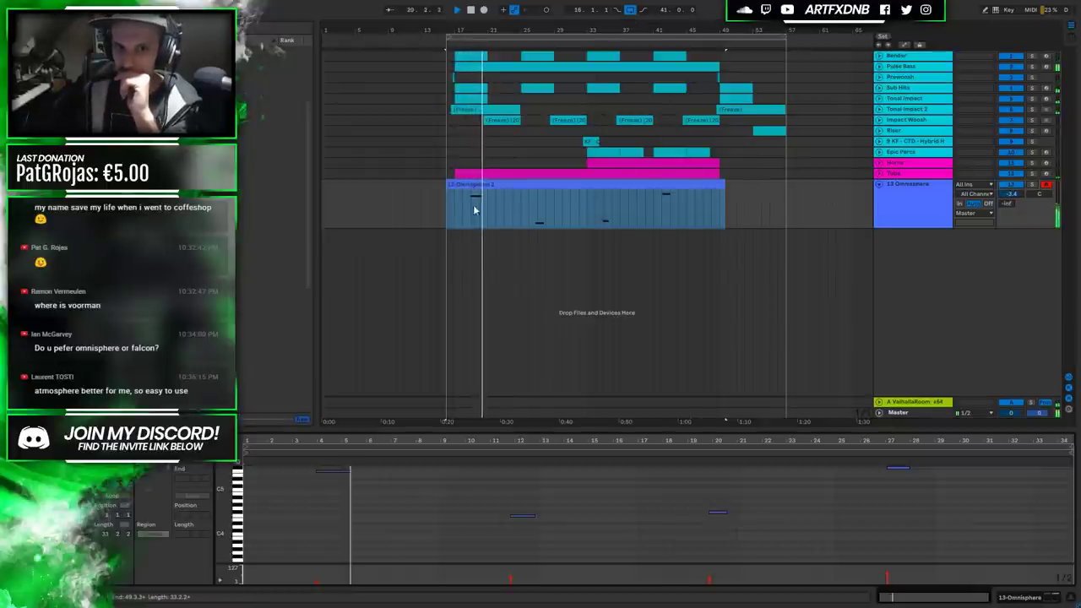
key("space")
left_click(348, 470)
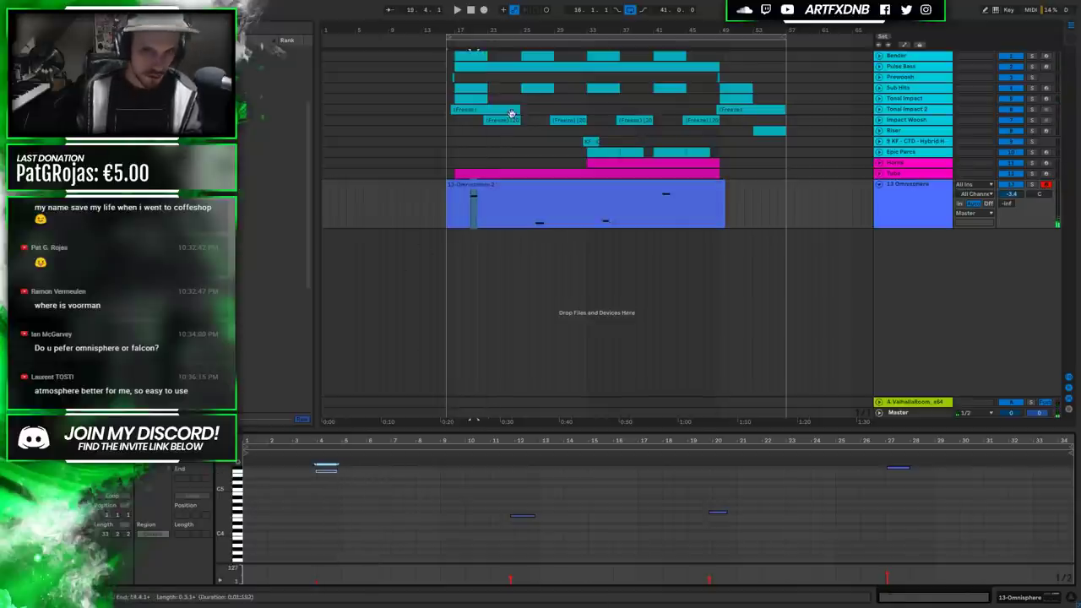
left_click(448, 200)
key("space")
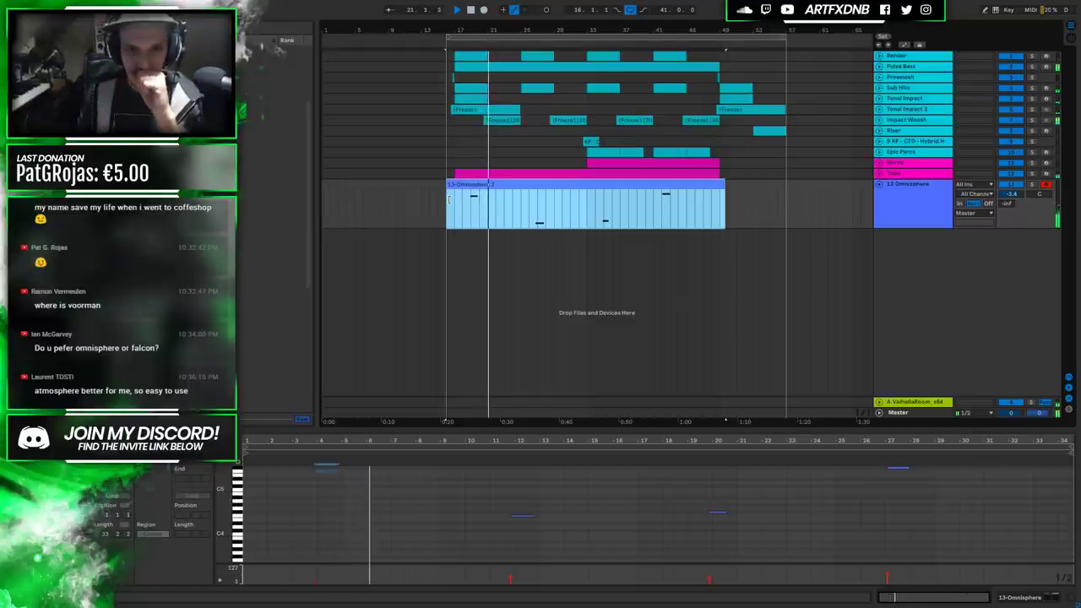
Solo the Omnisphere track and load the BrightCistern preset from Big Spaces in its ValhallaRoom reverb.
left_click(1032, 185)
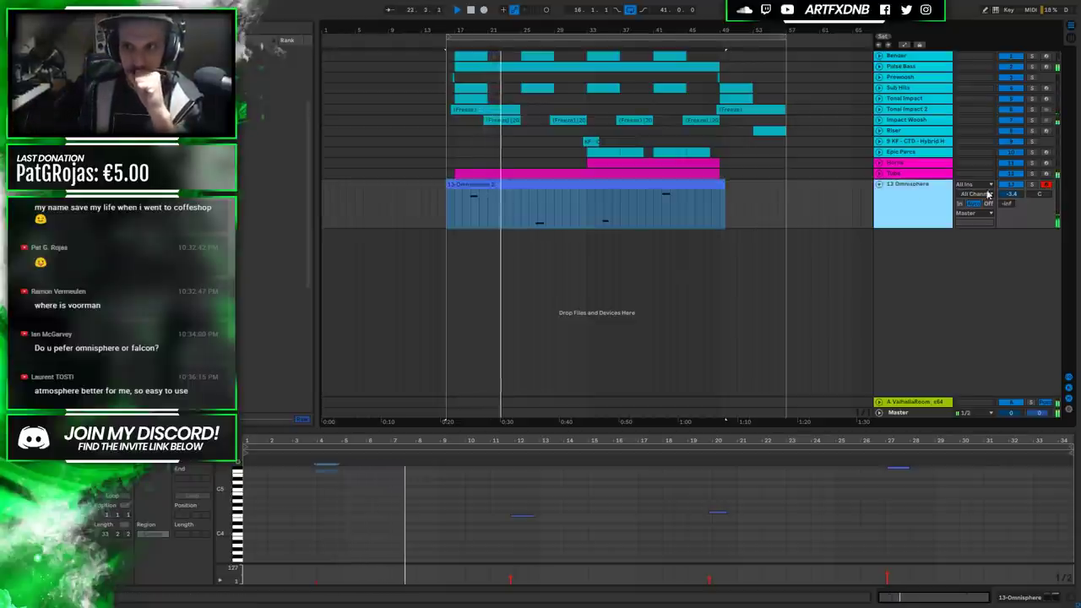
left_click(1032, 184)
left_click(1007, 600)
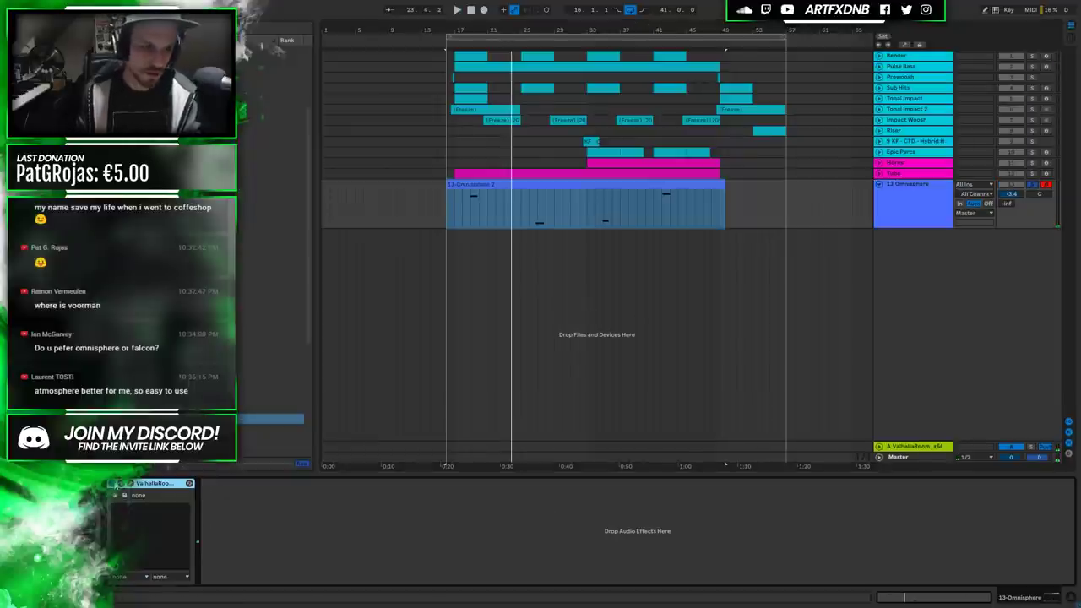
left_click(129, 484)
left_click(713, 319)
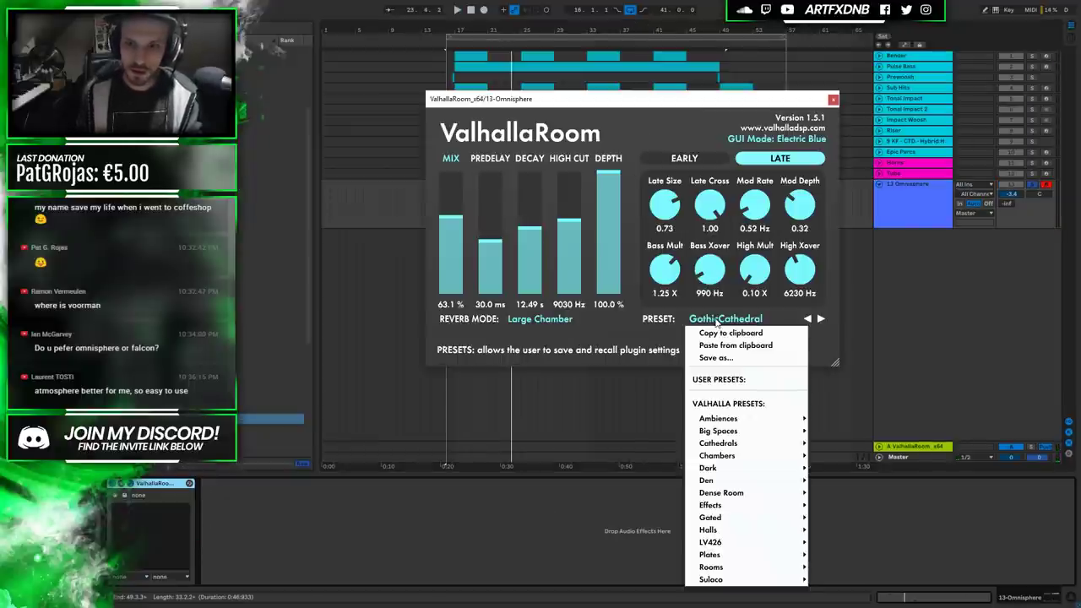
mouse_move(742, 431)
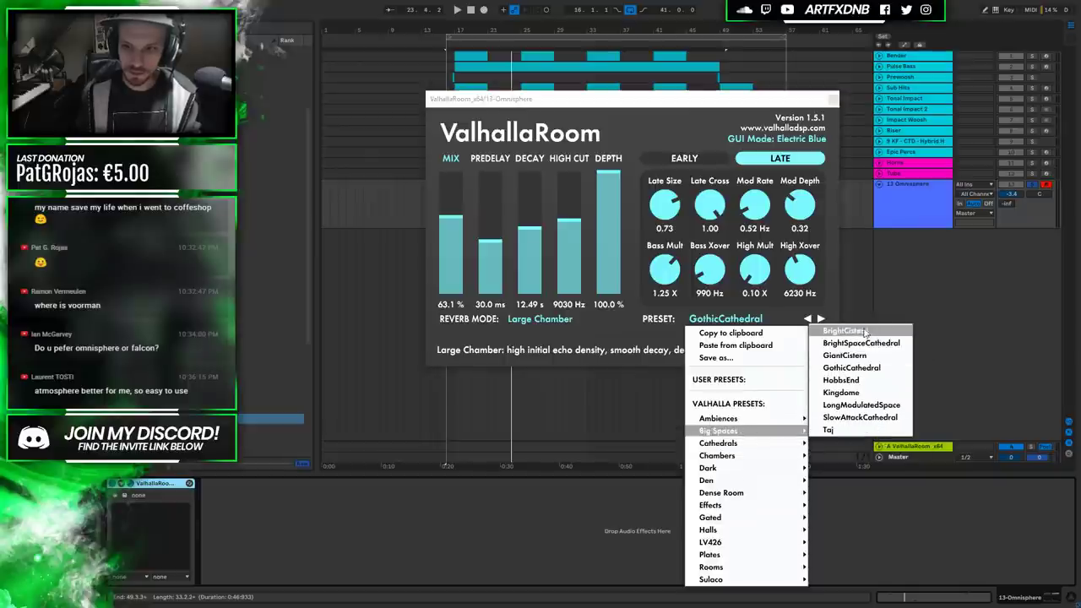
left_click(846, 330)
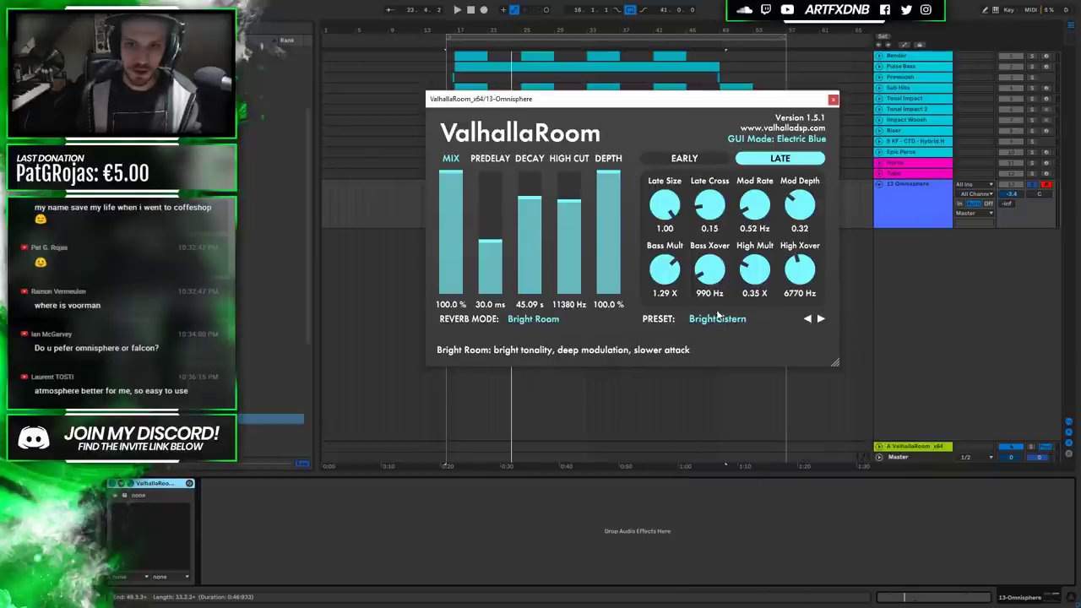
Listen to the Omnisphere part with the BrightCistern reverb, first soloed and again within the full mix.
left_click_drag(712, 102, 281, 218)
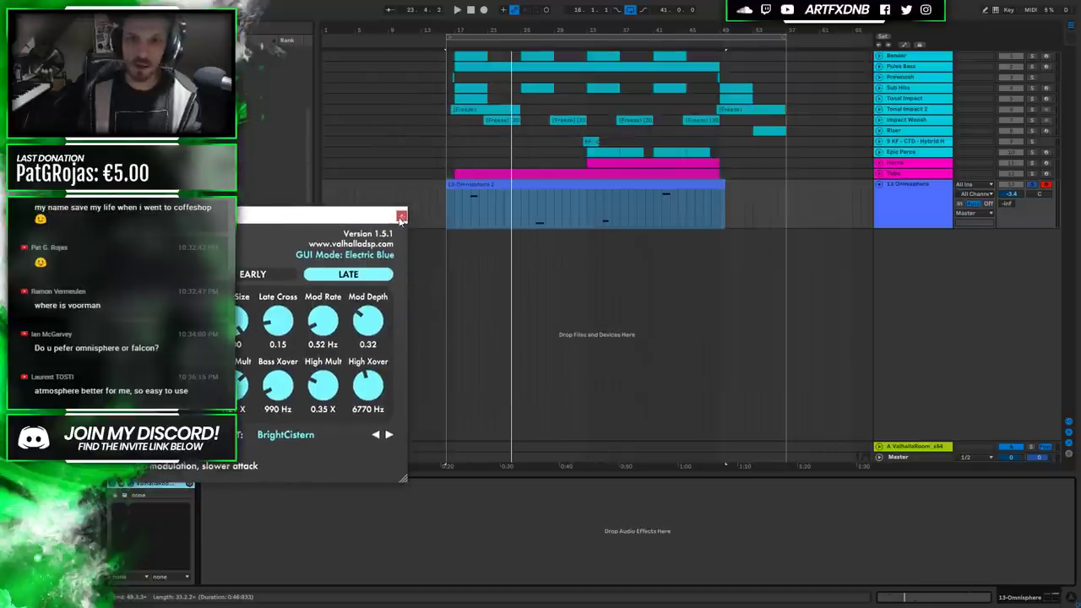
key("space")
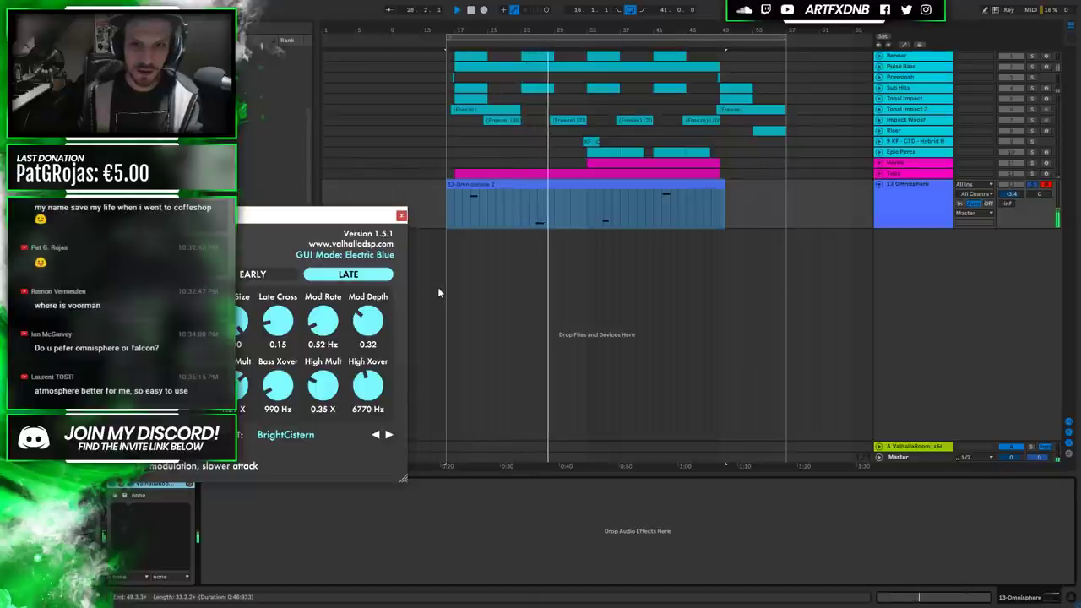
key("space")
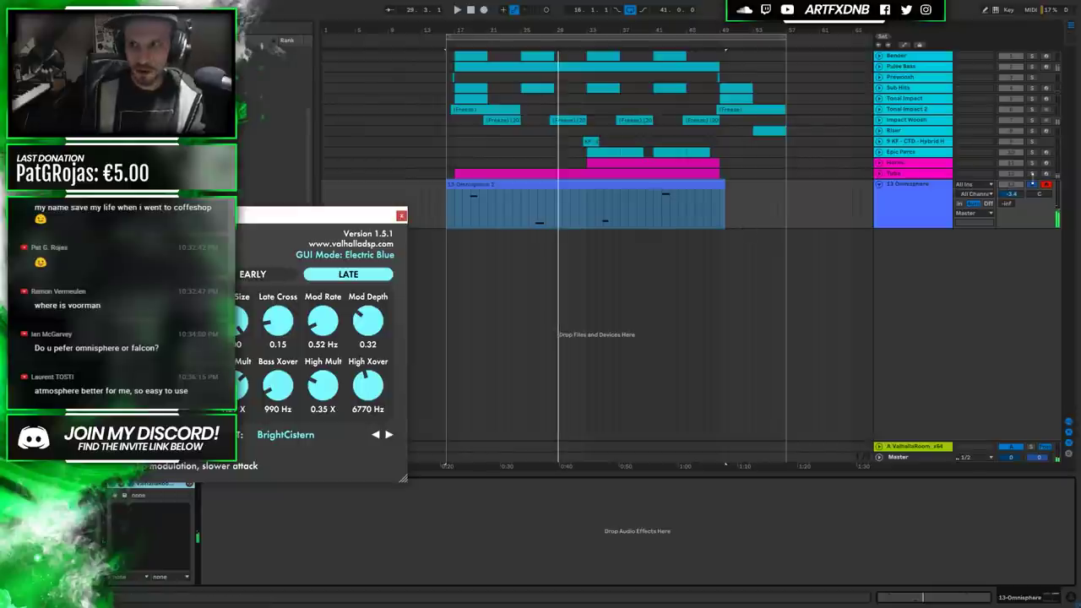
left_click(473, 184)
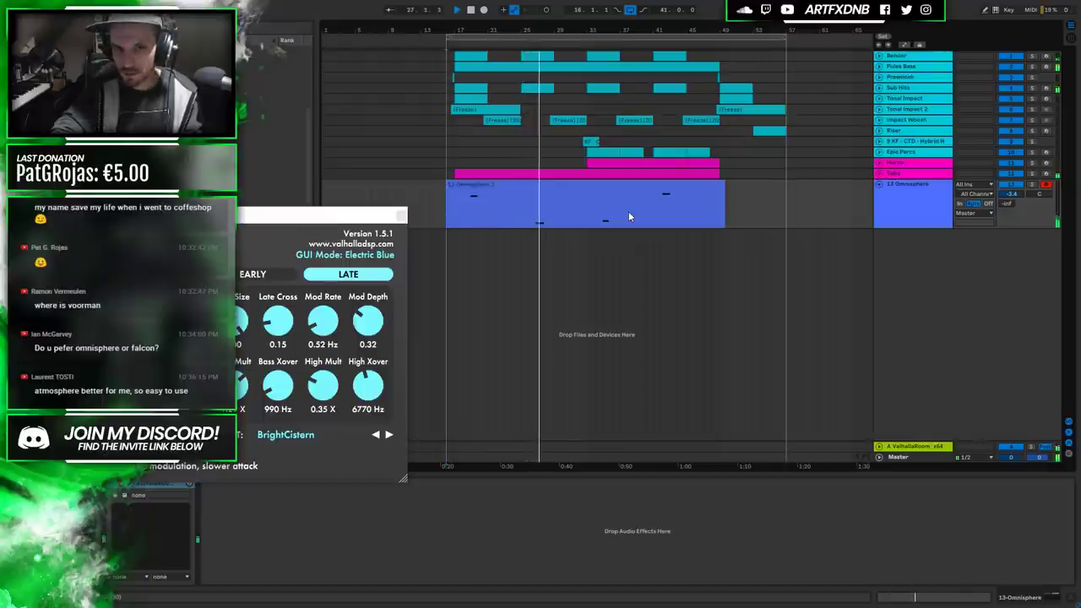
key("space")
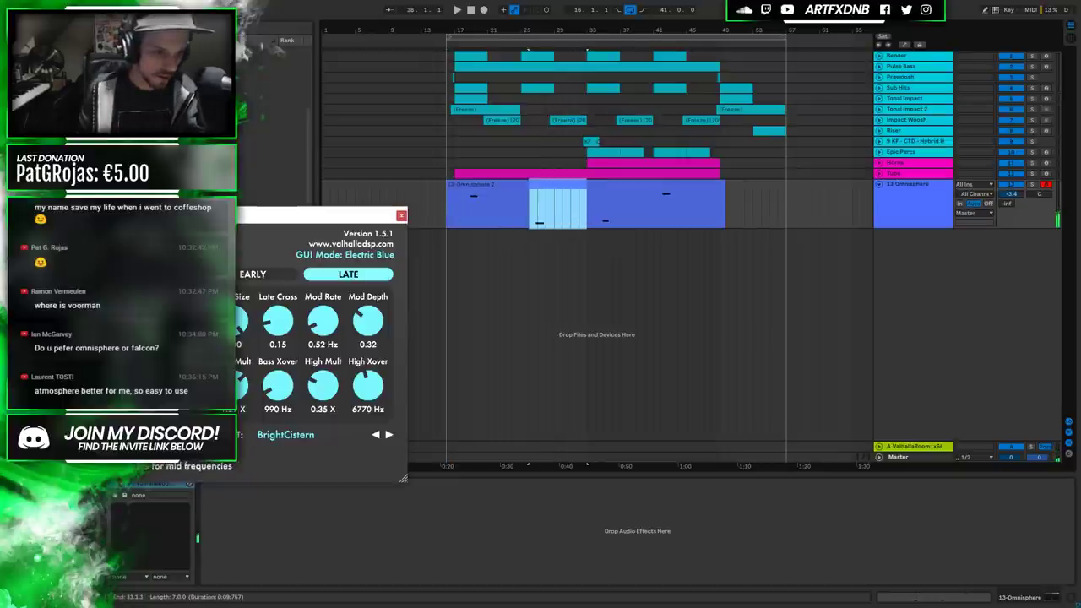
Set ValhallaRoom's decay to about 14.75 s and its mix to 78.8% while playing the arrangement from bar 16.
left_click_drag(157, 214, 543, 250)
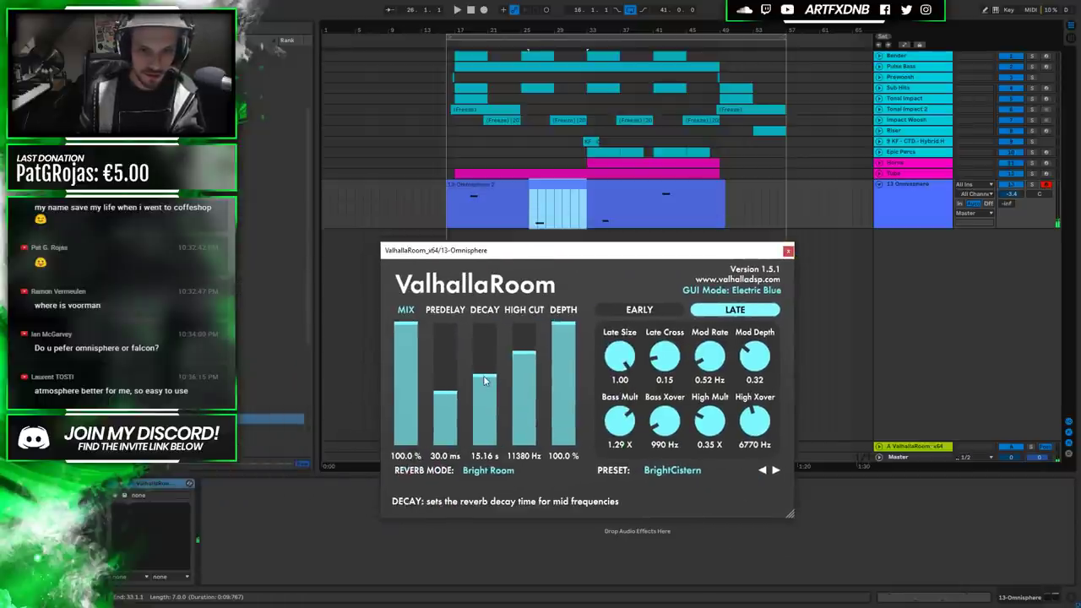
left_click(477, 203)
key("space")
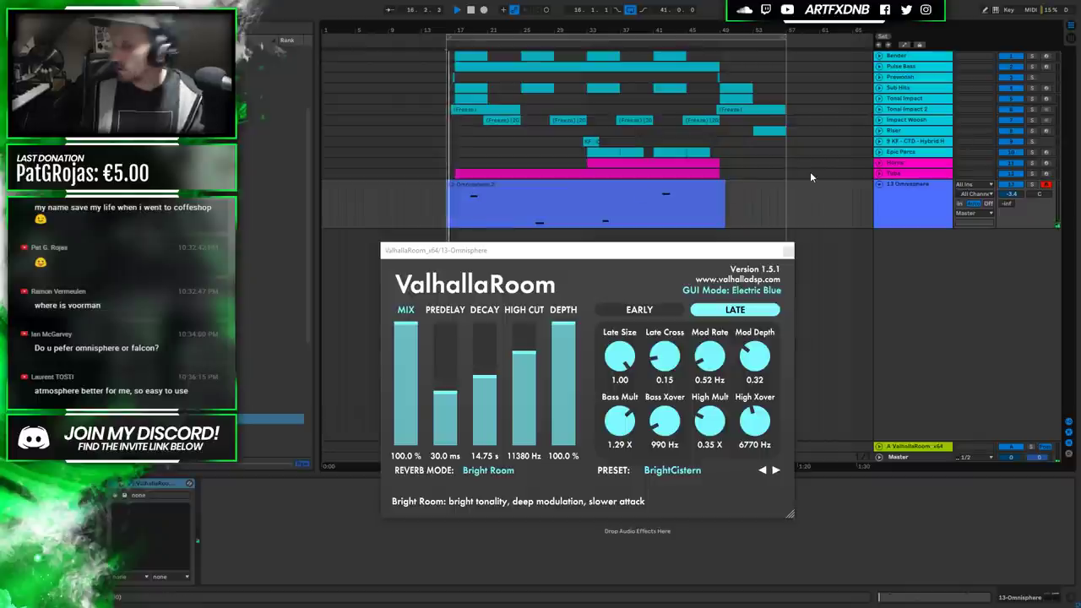
left_click_drag(406, 331, 407, 344)
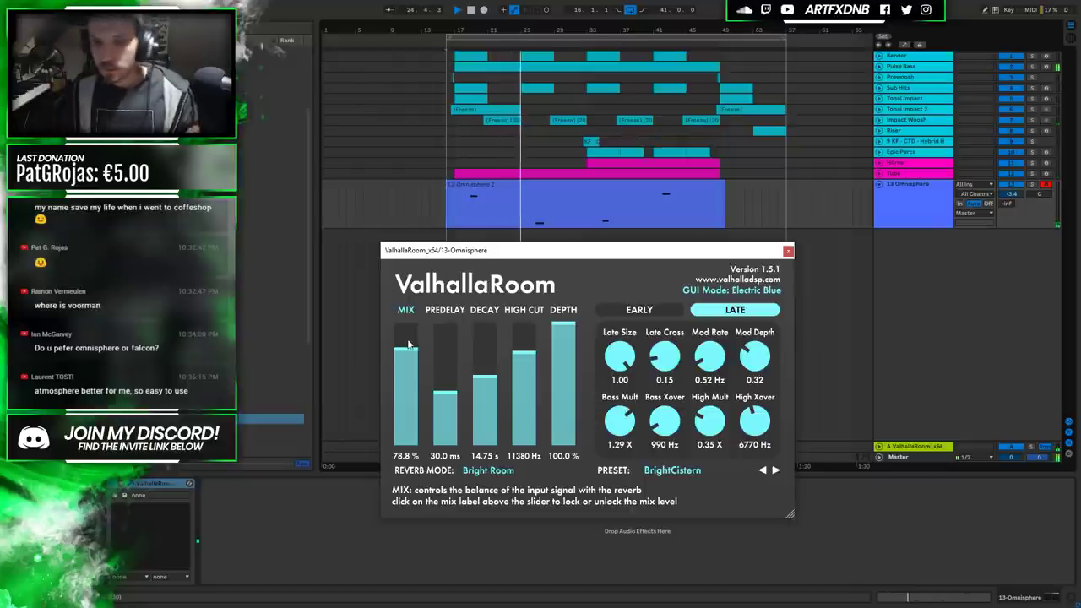
left_click(520, 220)
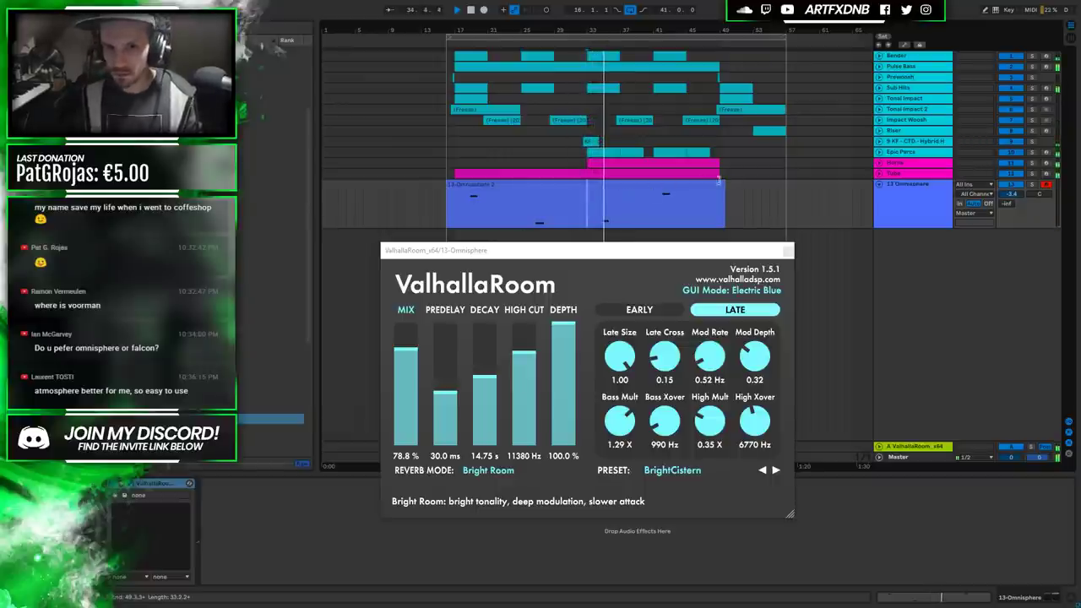
Unfold the Horns track, solo it and play its clip from bar 33.
left_click(879, 164)
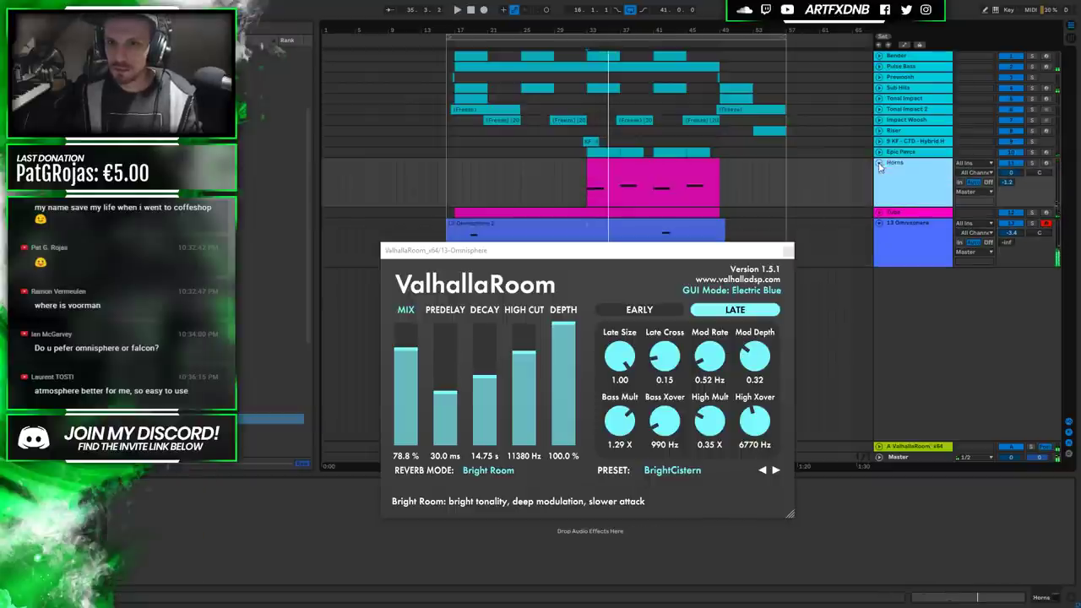
key("space")
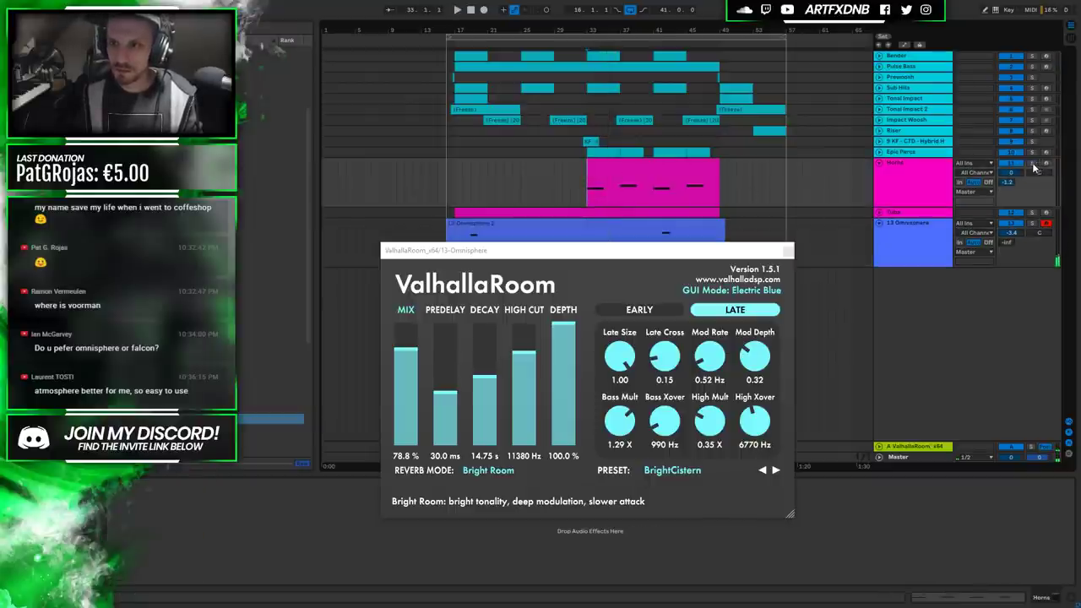
key("space")
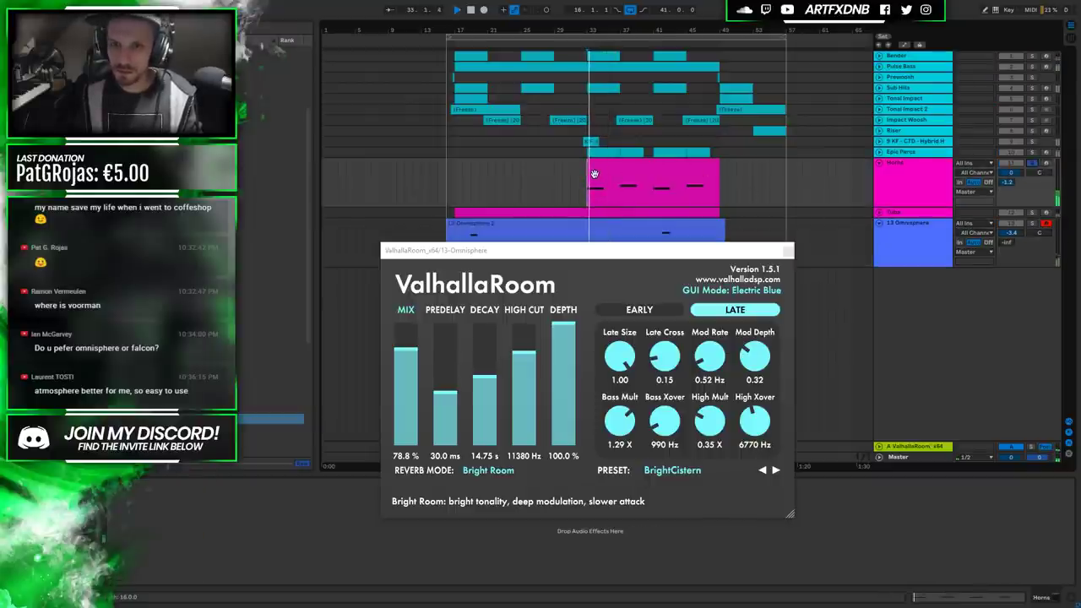
Examine the Horns track's Kontakt instrument, dismissing its sample error, and close the Kontakt and ValhallaRoom windows.
left_click(916, 171)
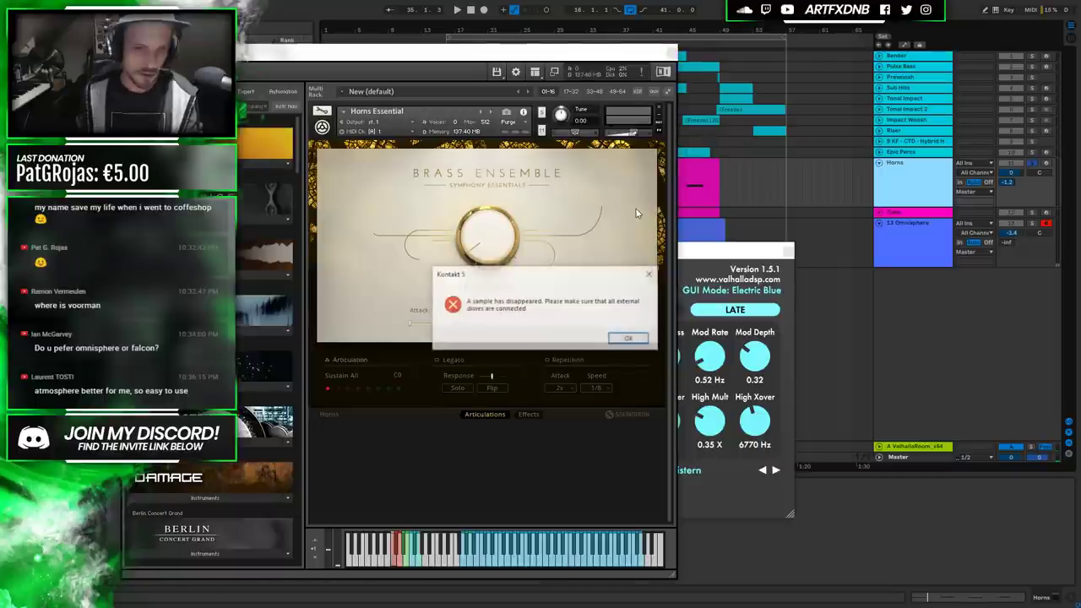
left_click(629, 339)
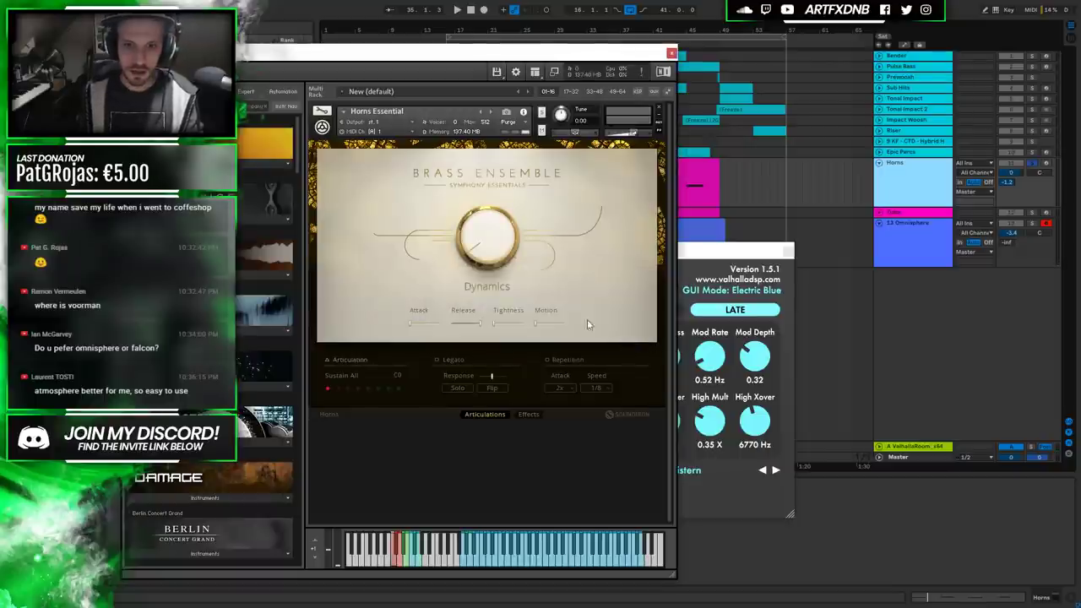
left_click_drag(430, 57, 620, 55)
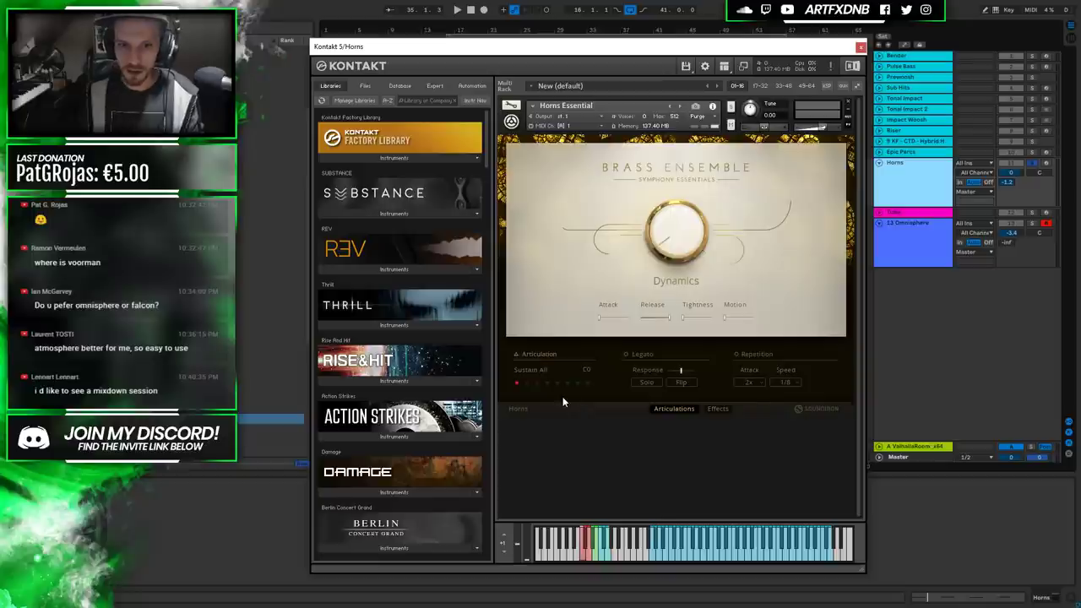
left_click_drag(795, 49, 730, 43)
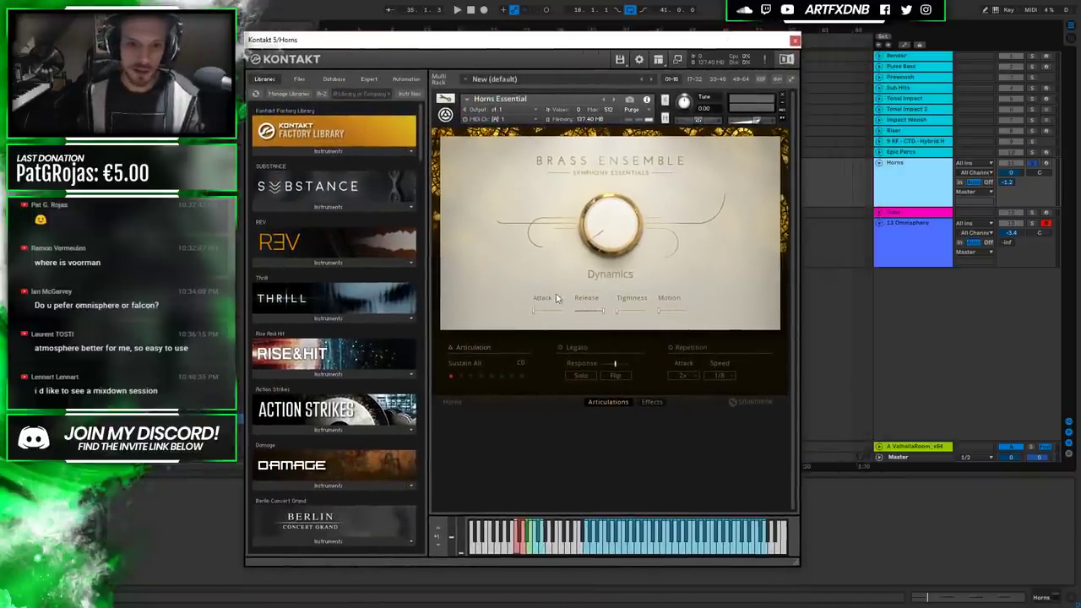
left_click(461, 377)
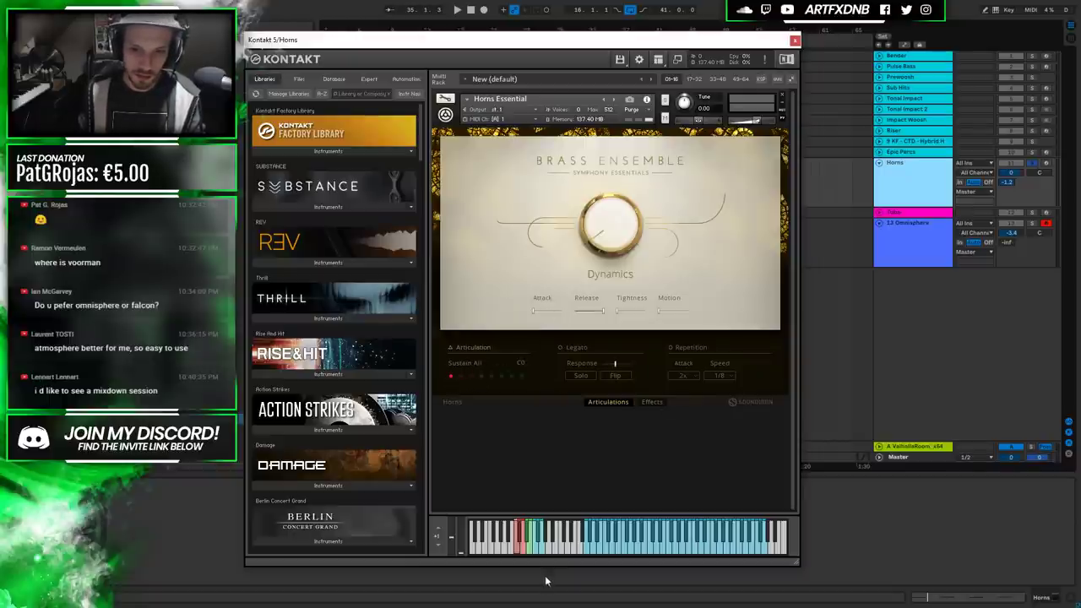
left_click(795, 40)
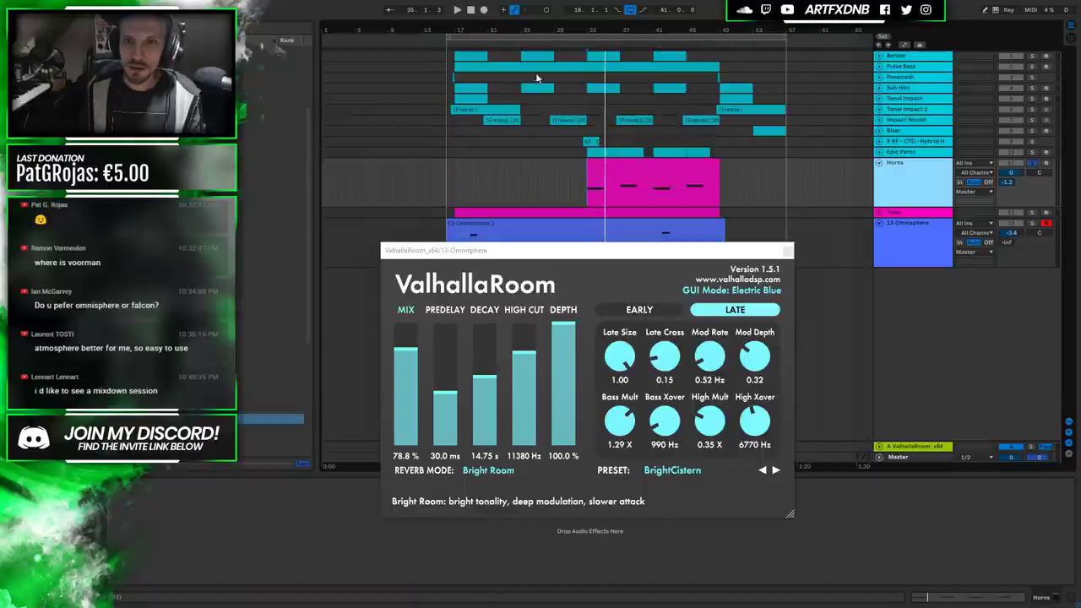
left_click(788, 253)
left_click(452, 194)
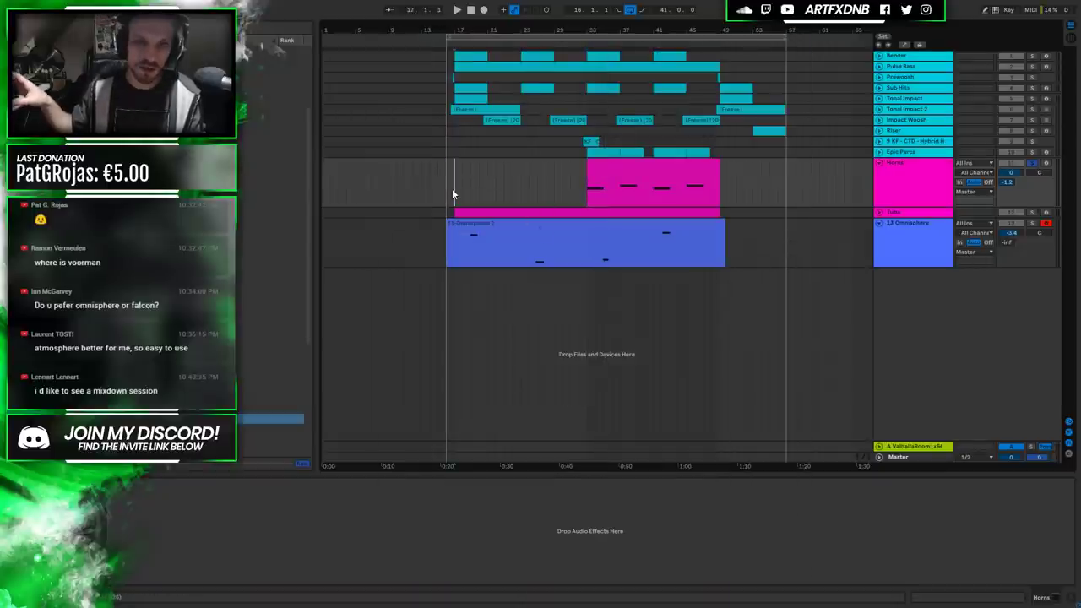
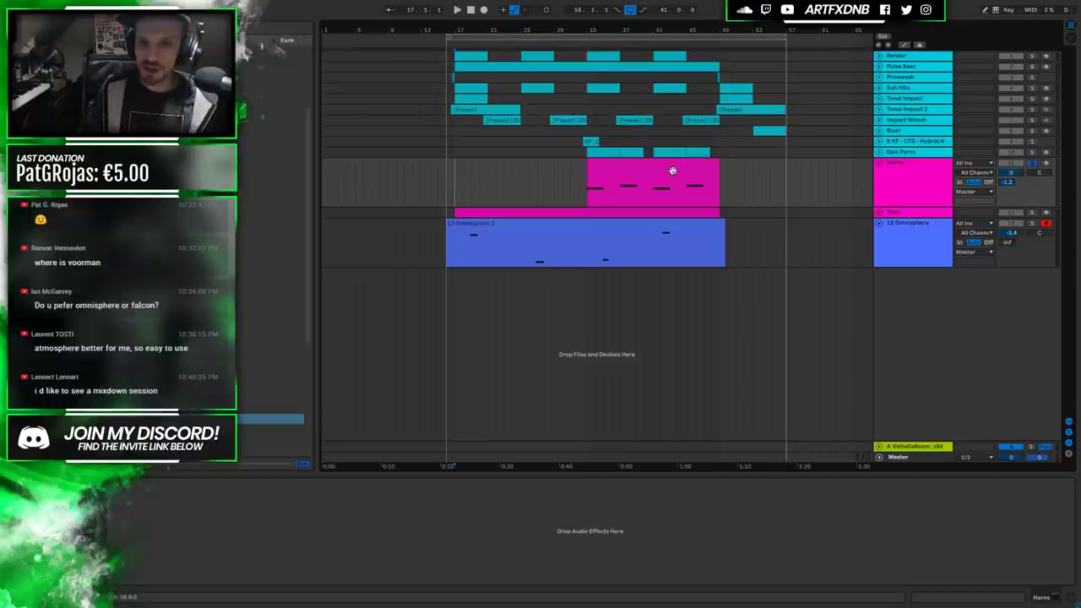
left_click(672, 171)
left_click(453, 189)
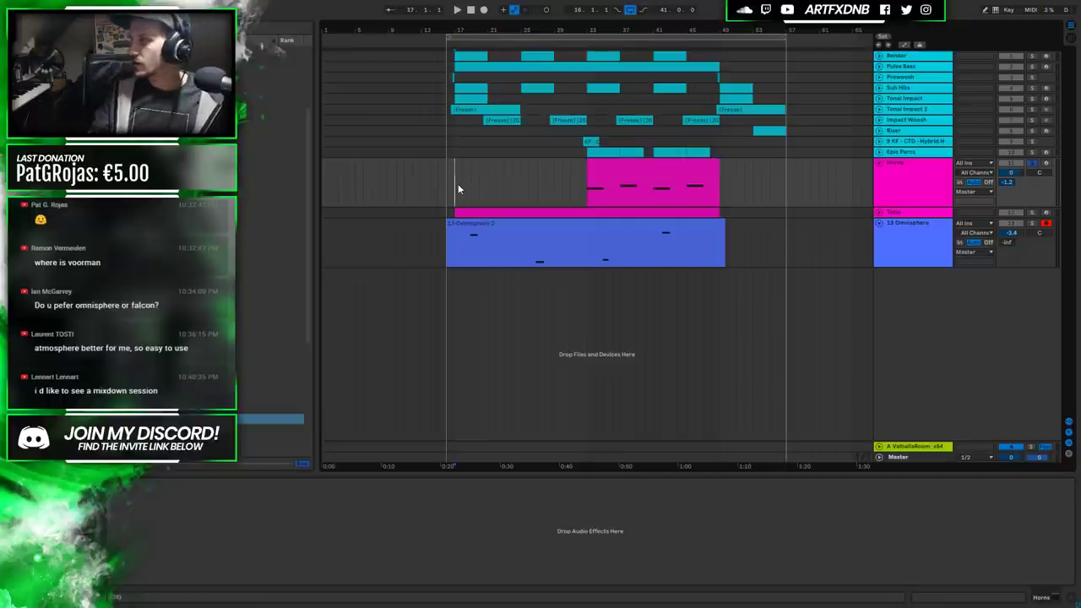
left_click(676, 170)
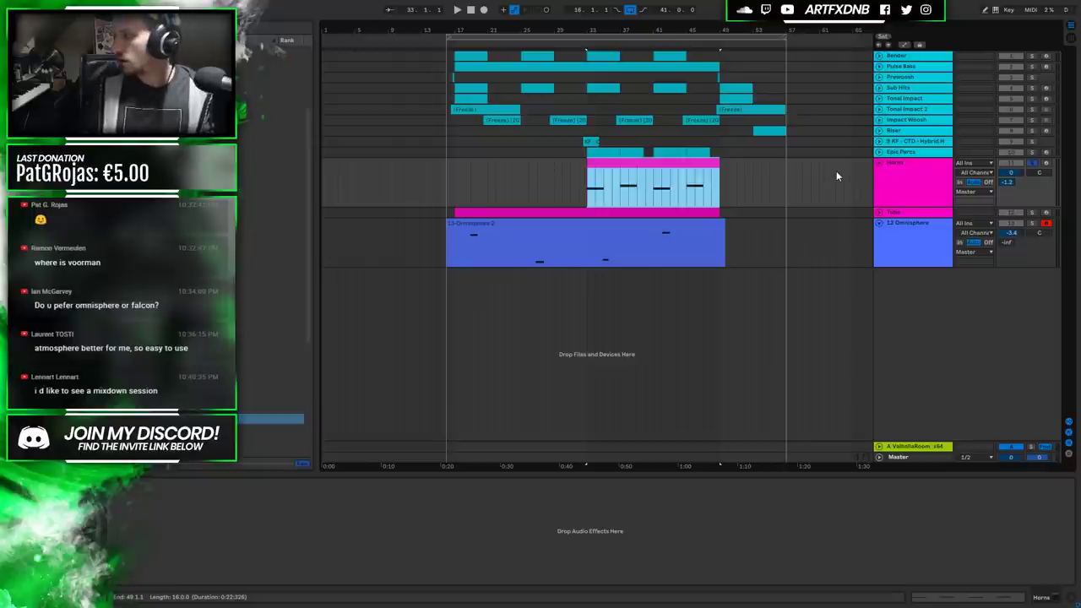
left_click(581, 190)
left_click(583, 190)
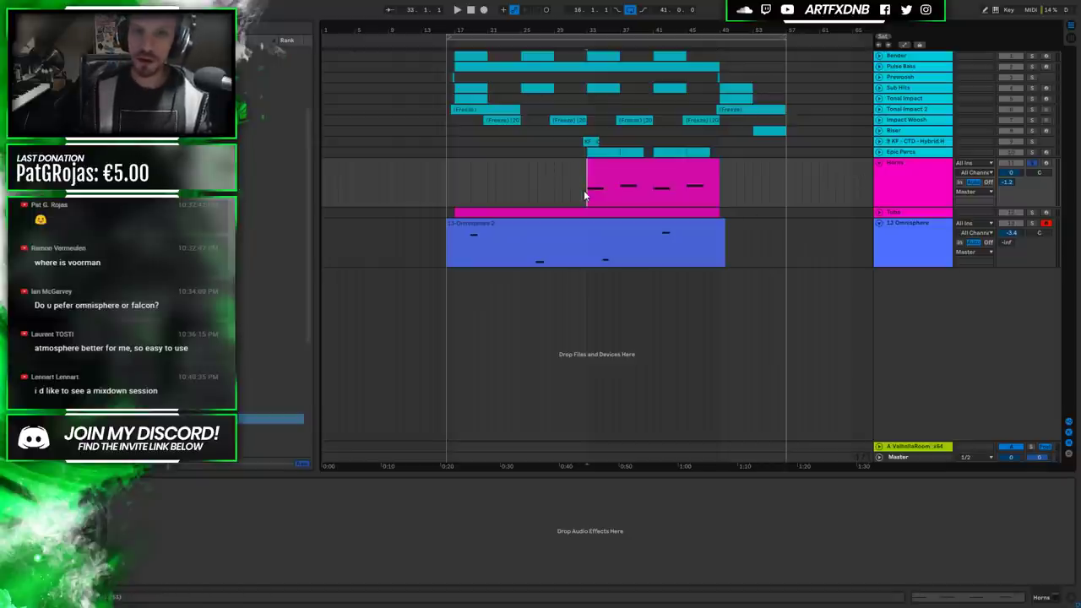
left_click(721, 193)
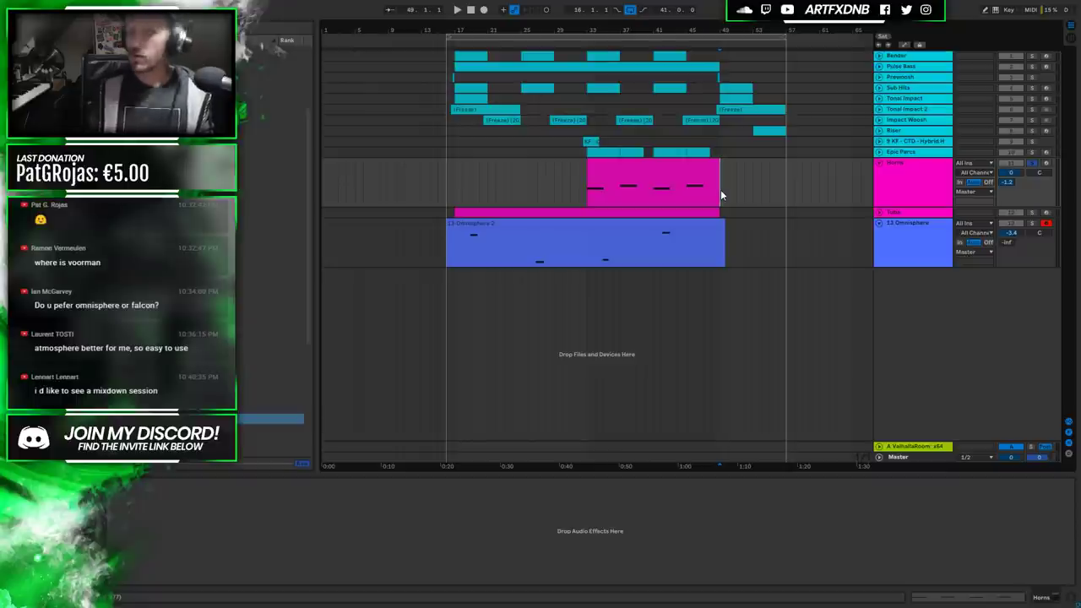
Select the Horns clip and audition it from bar 33 with the track soloed.
left_click(626, 165)
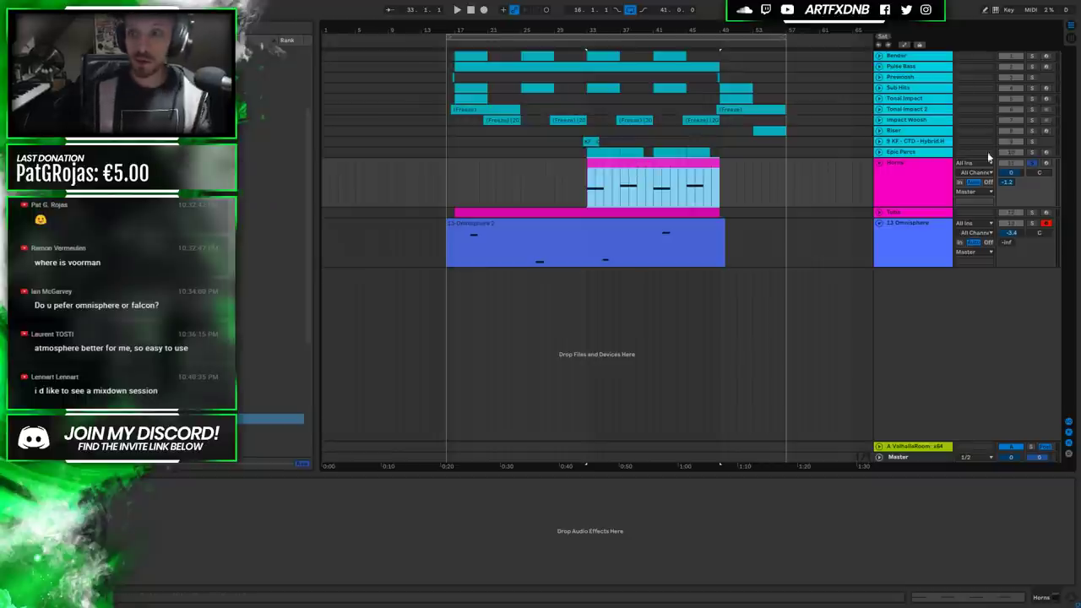
left_click(1029, 152)
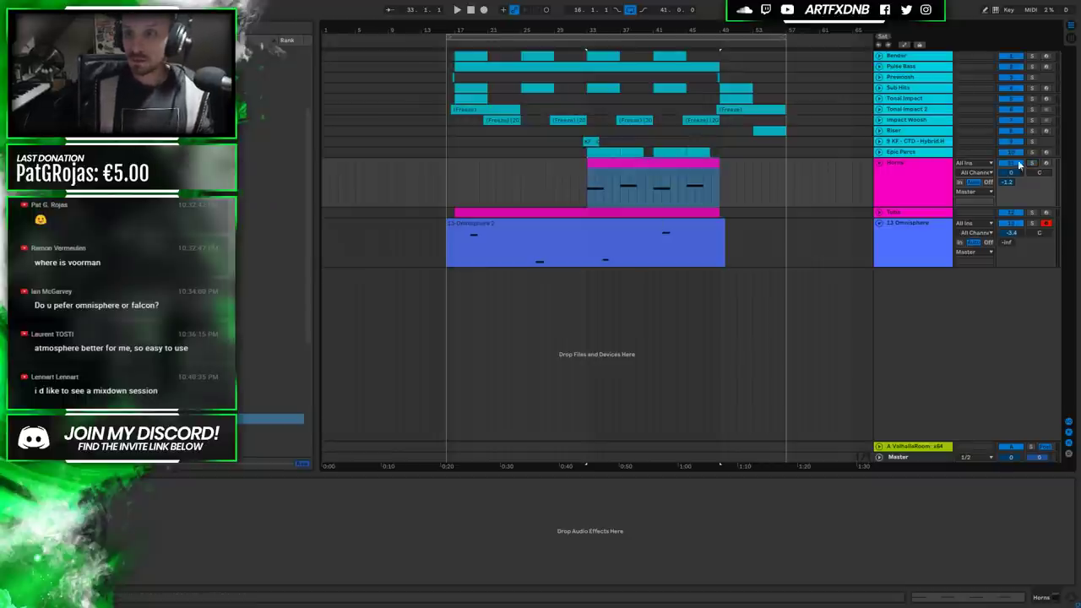
left_click(591, 194)
key("space")
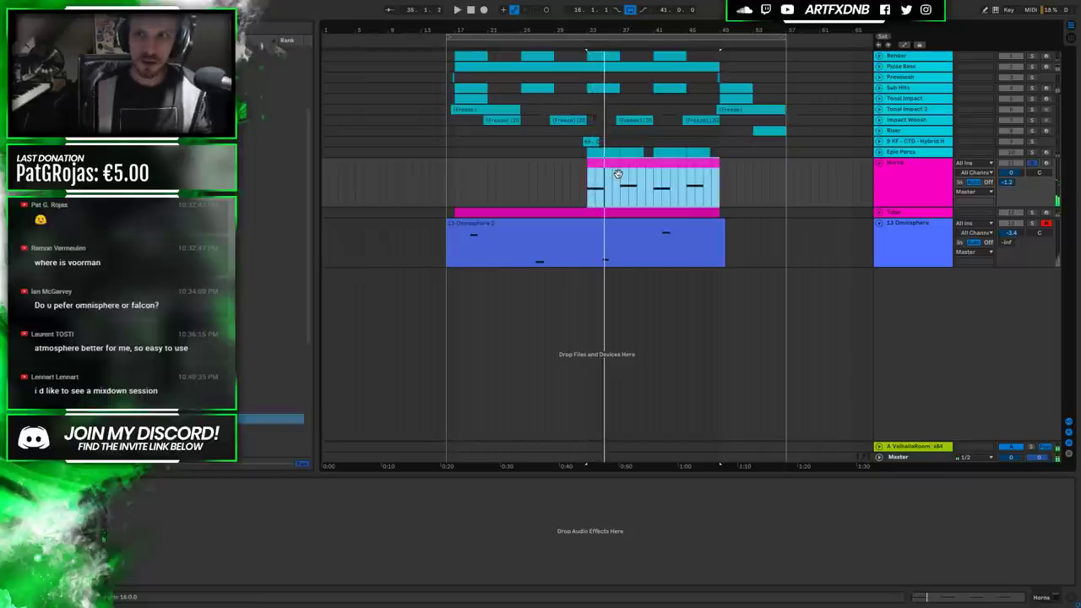
Reopen the Horns track's Kontakt window, move it aside and show the Horns clip's note editor.
key("ctrl+alt+p")
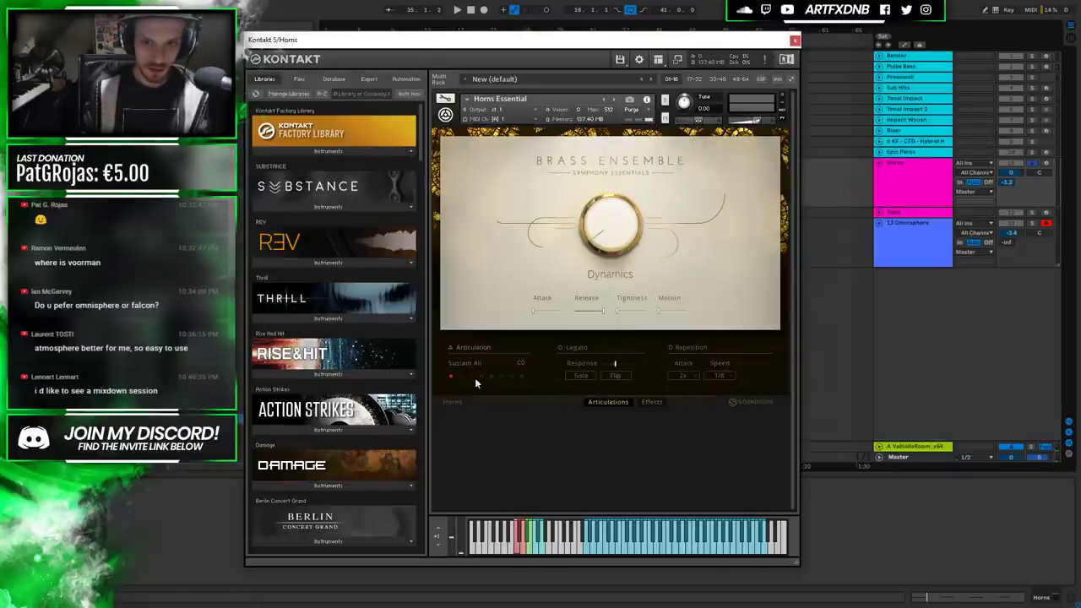
left_click_drag(666, 39, 400, 21)
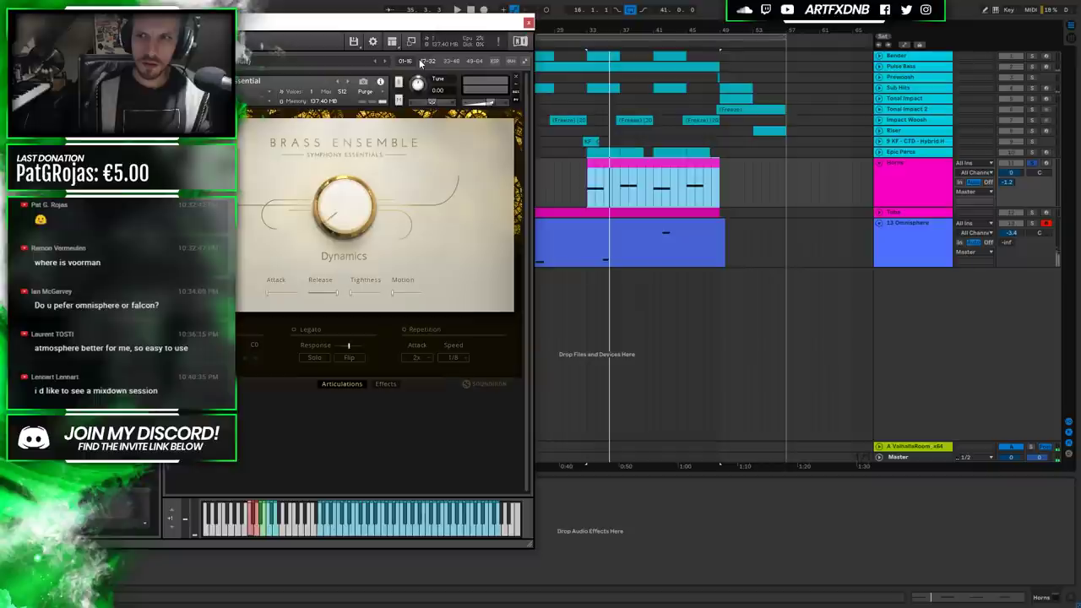
left_click(640, 172)
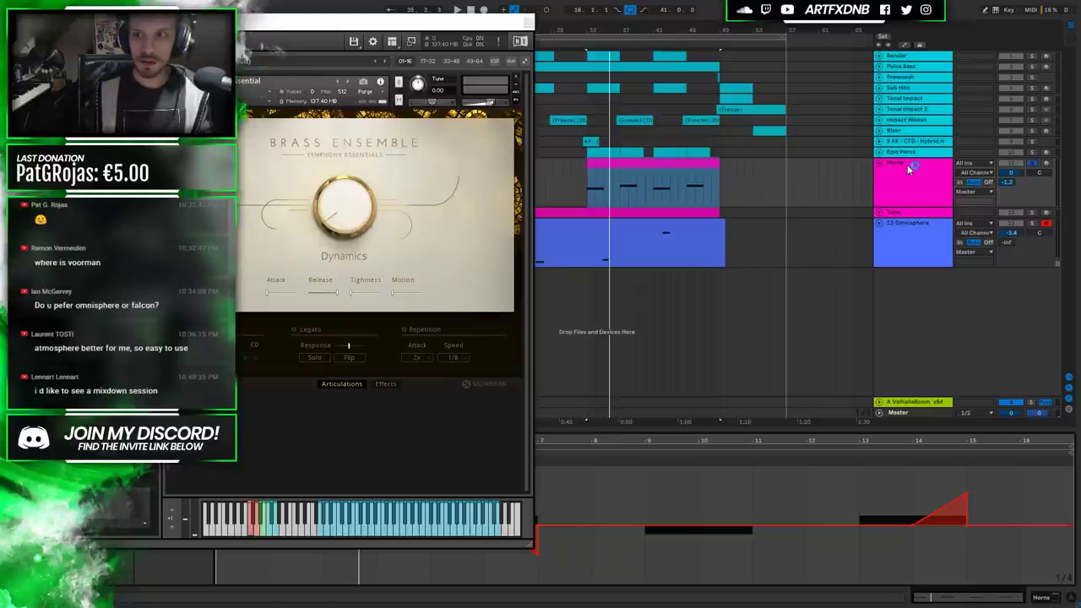
Minimize the Windows sound settings, recover the Untitled Live Set in Ableton Live and close the crash report.
key("alt+Tab")
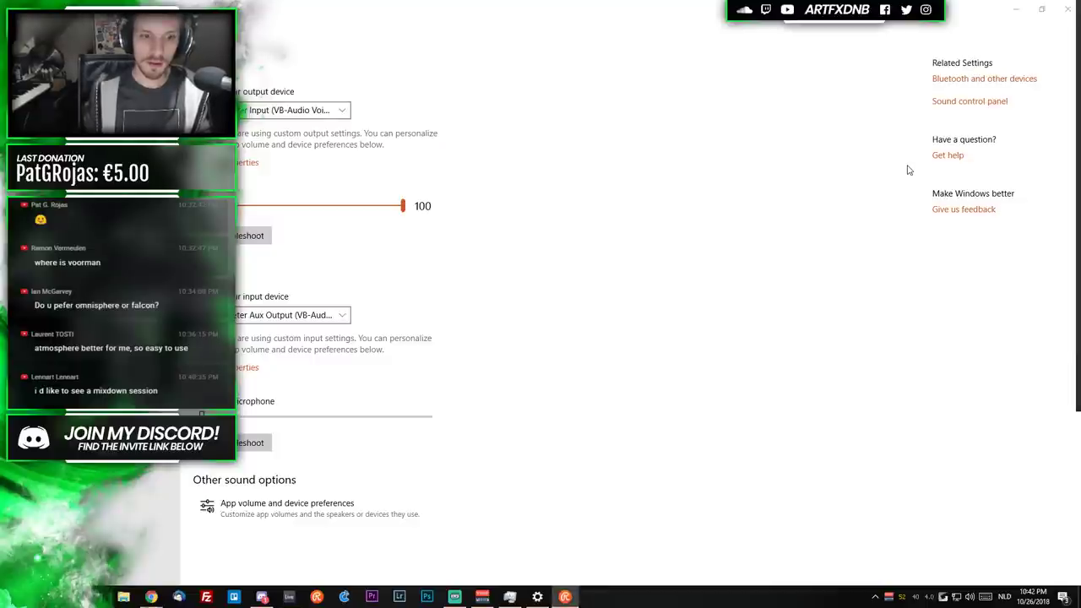
left_click(1016, 12)
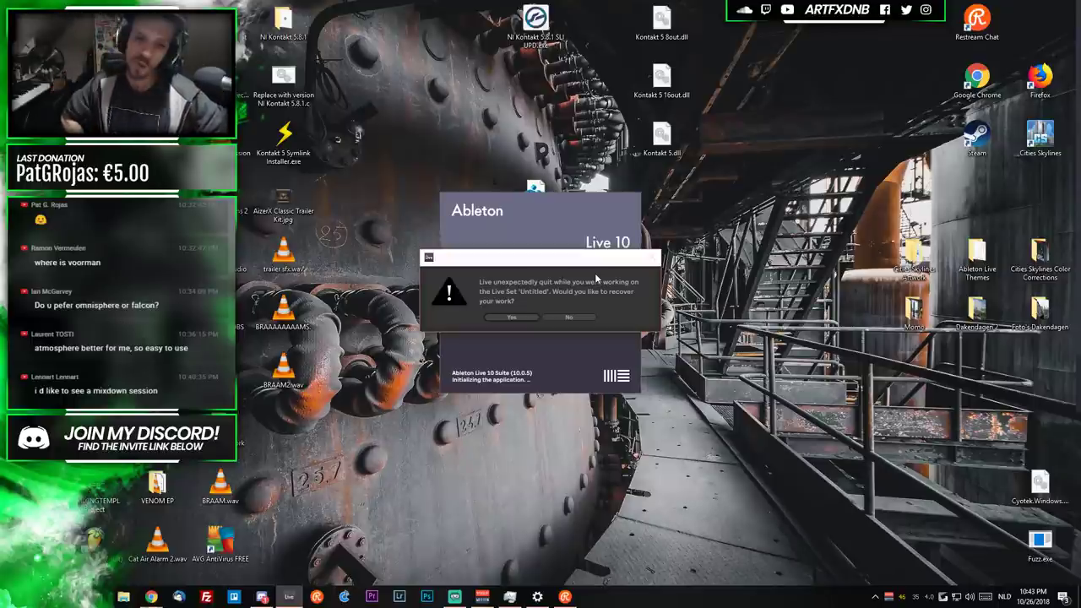
left_click(511, 316)
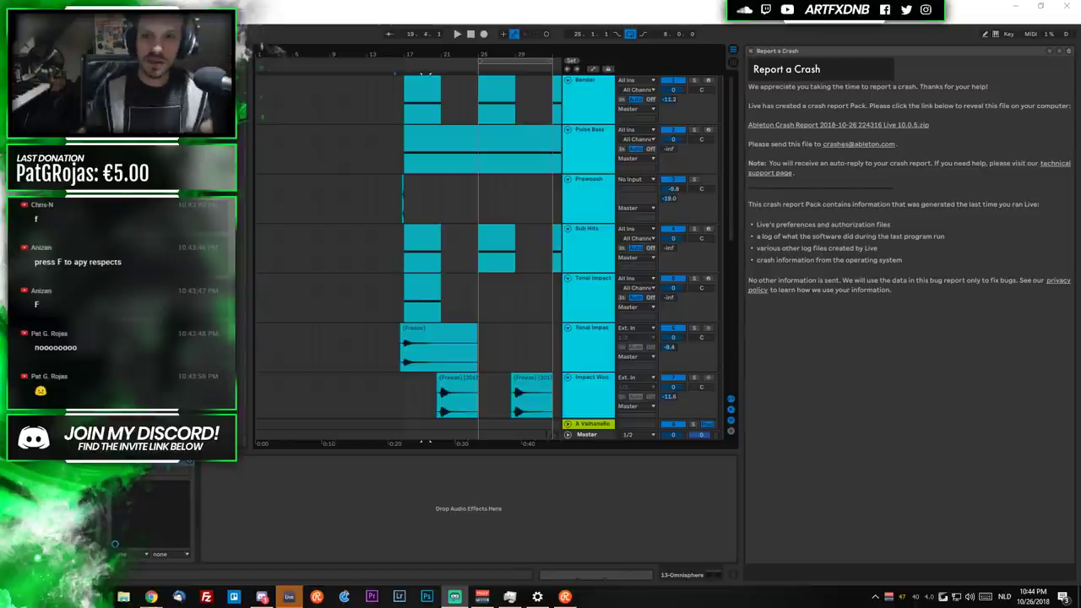
left_click(750, 50)
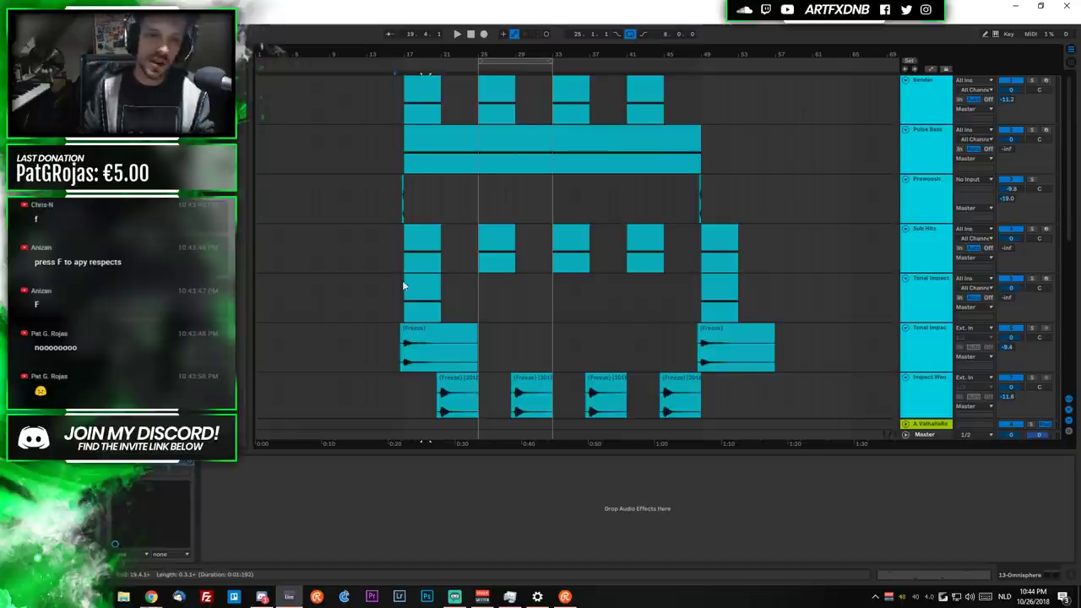
Check the clips on the Tonal Impact 2 and Prewoosh tracks in the recovered set.
left_click(723, 338)
left_click(422, 333)
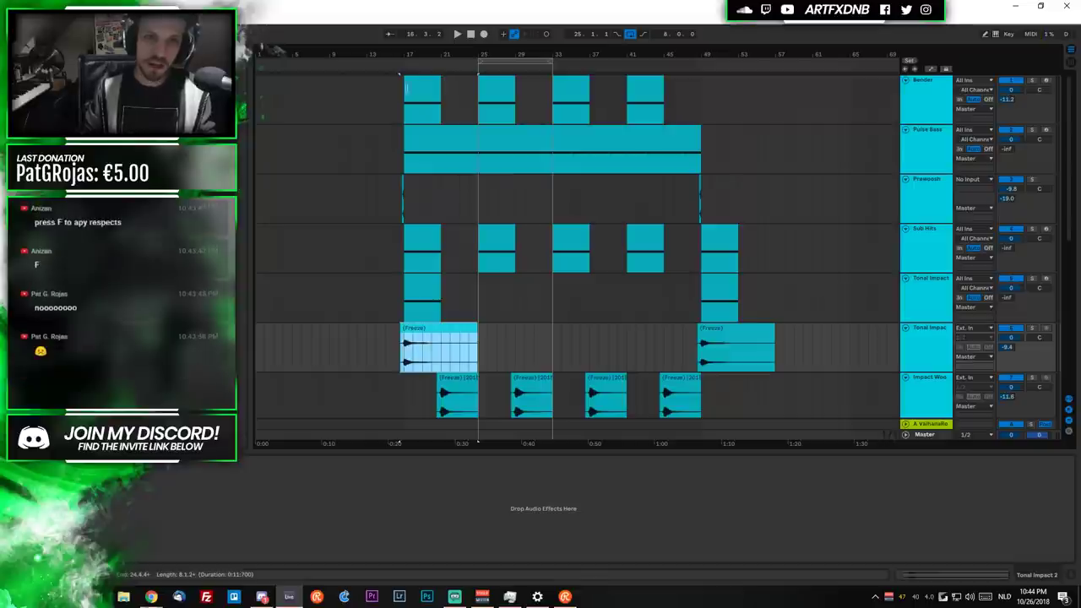
left_click(401, 180)
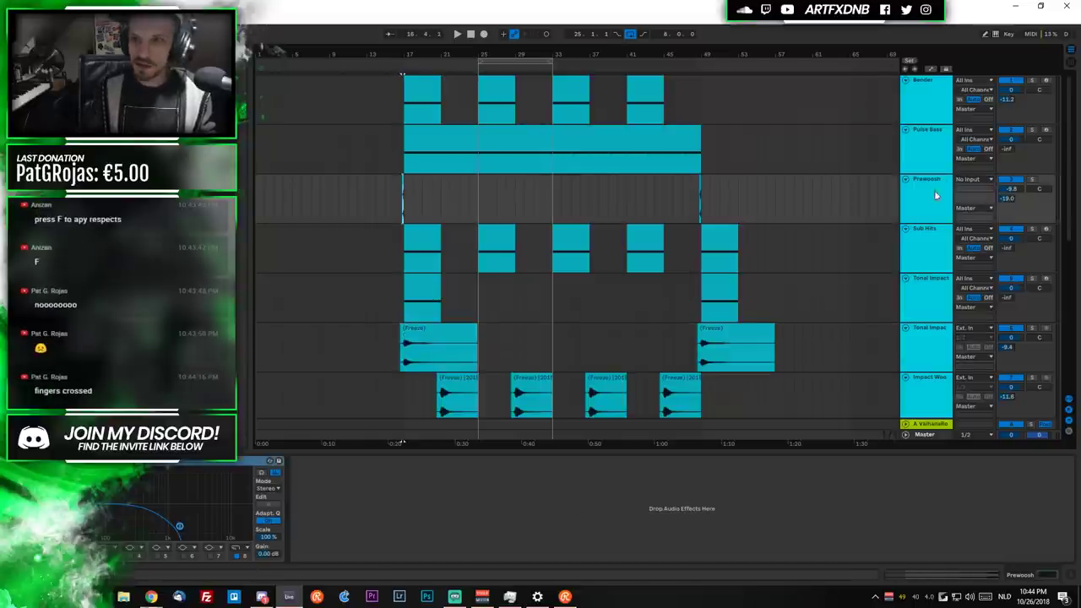
Inspect the Bender track's Kontakt instrument for loaded patches and close its window.
left_click(933, 100)
left_click(416, 105)
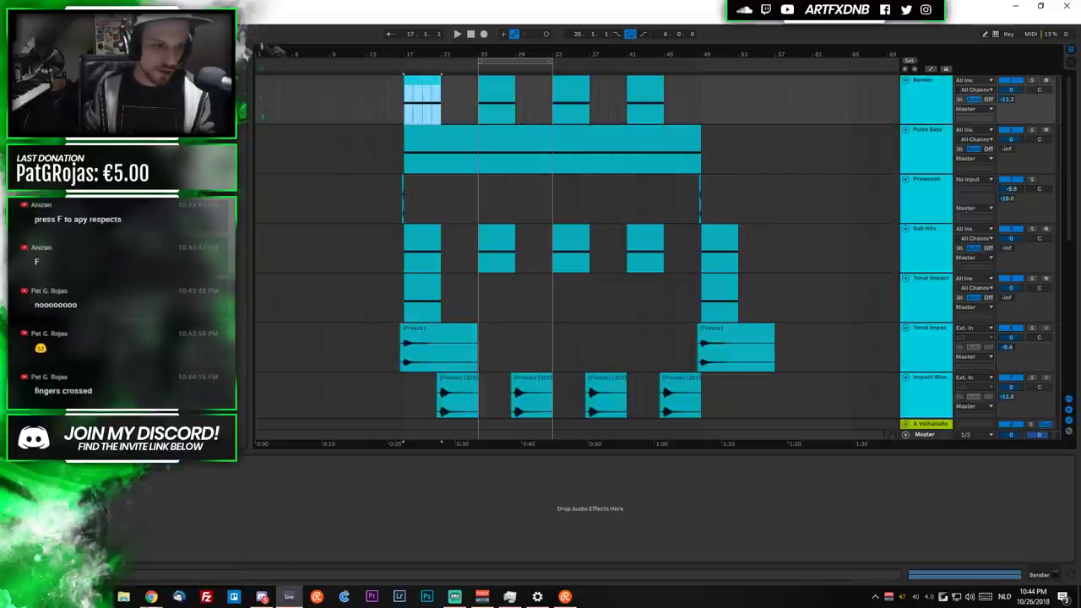
key("ctrl+alt+p")
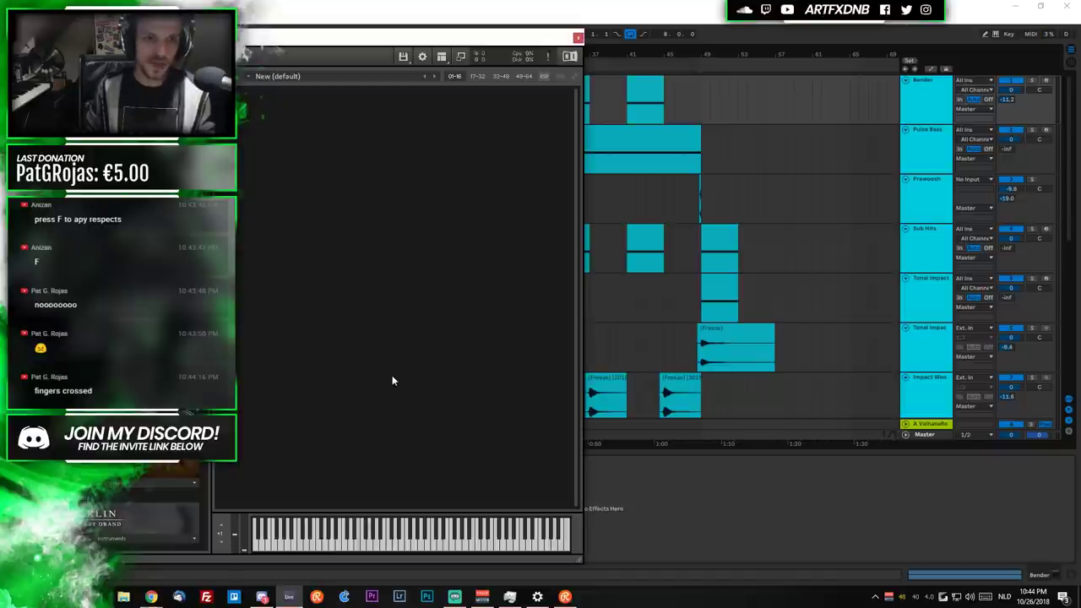
left_click(570, 56)
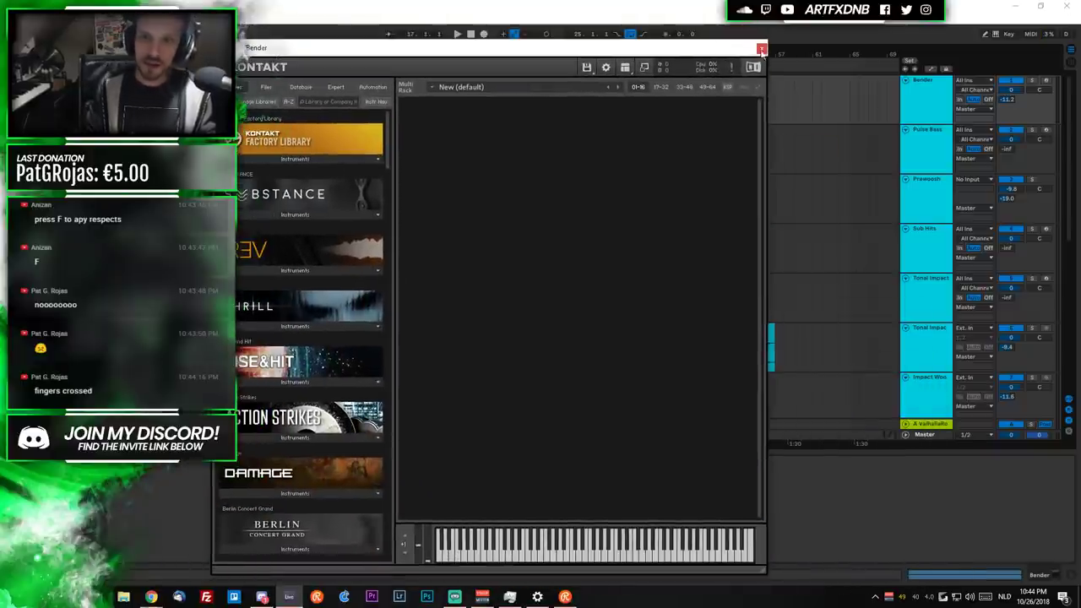
left_click(767, 54)
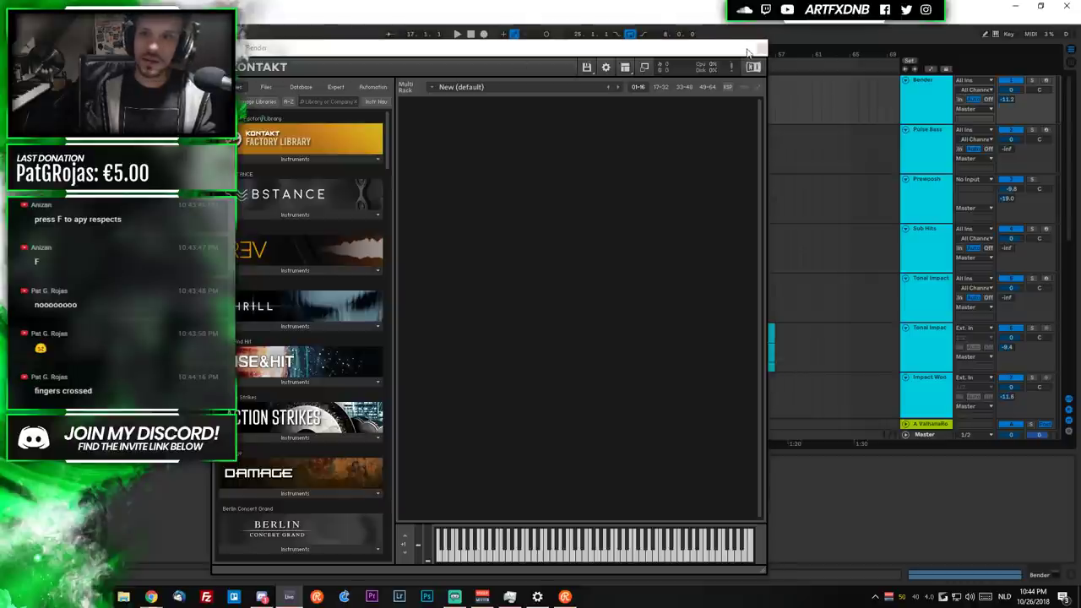
left_click(762, 48)
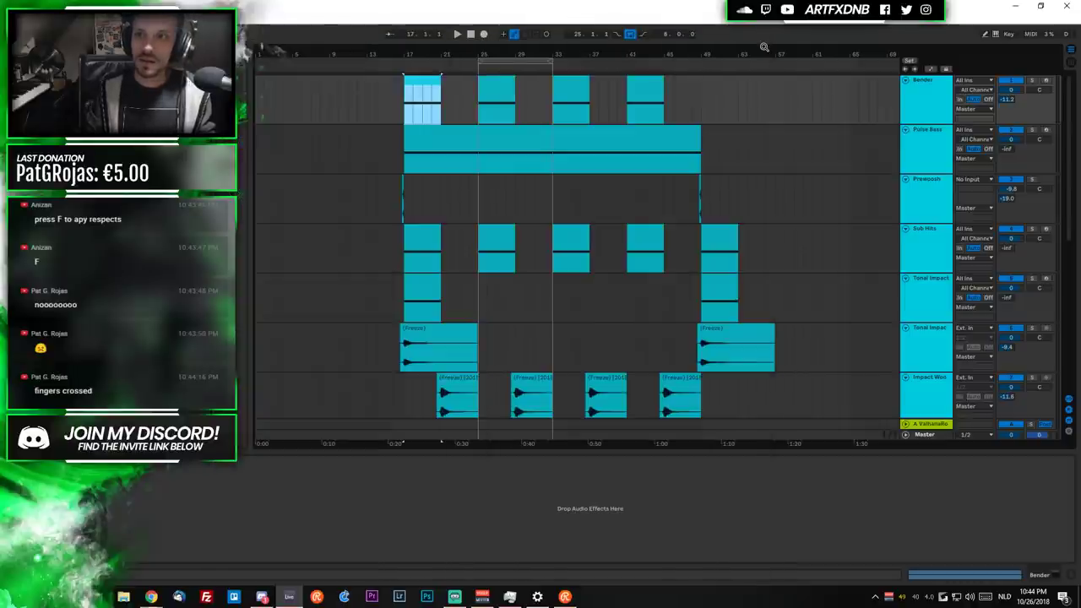
left_click(400, 109)
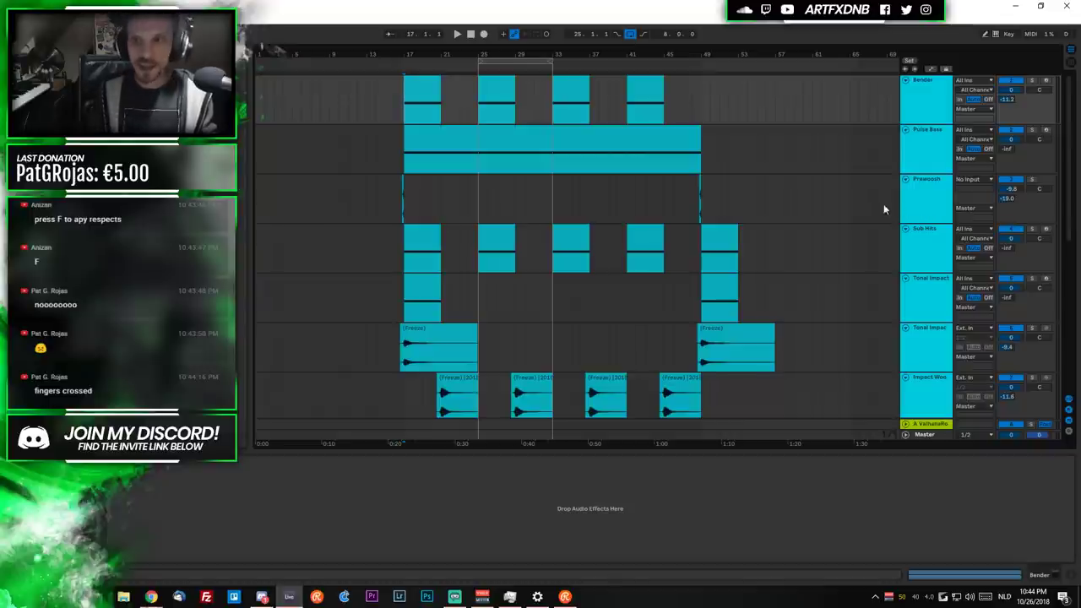
Open Serum on the Pulse Bass track and examine the LFO 1 to LFO 4 settings.
left_click(917, 158)
key("ctrl+alt+p")
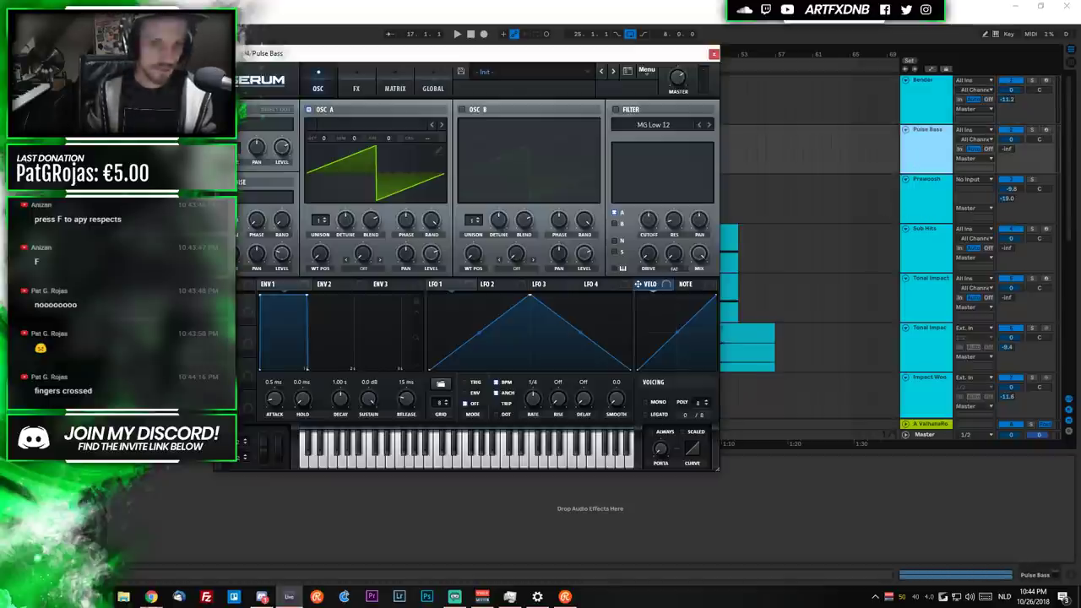
left_click(498, 284)
left_click(596, 283)
left_click(541, 284)
left_click(499, 284)
left_click(444, 283)
left_click(487, 284)
left_click(539, 284)
left_click(591, 284)
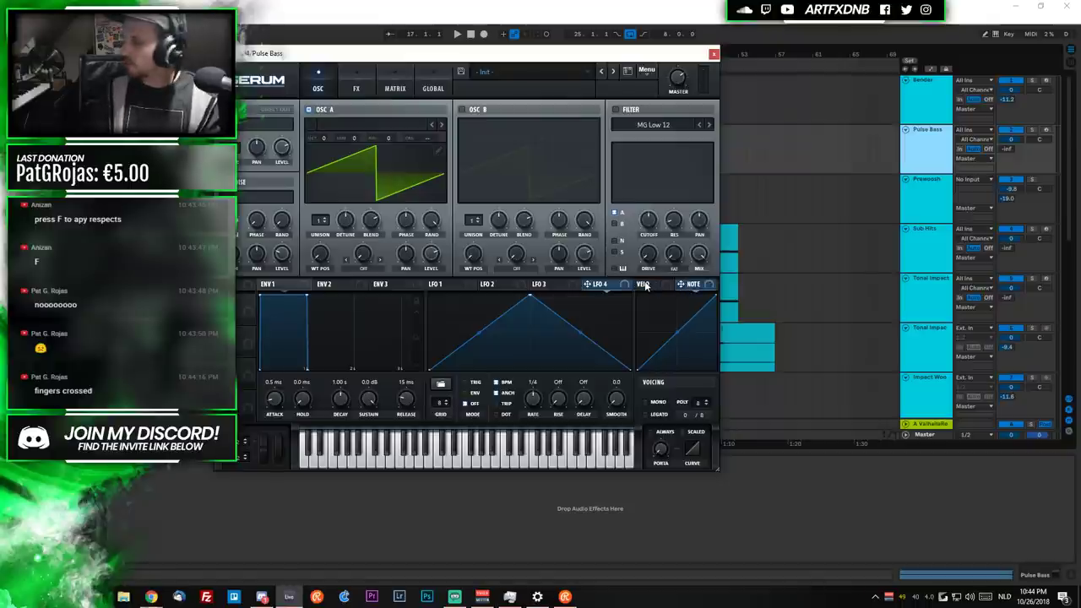
Close the Pulse Bass track's Serum window and open the Kontakt instrument on the Horns track.
left_click(714, 54)
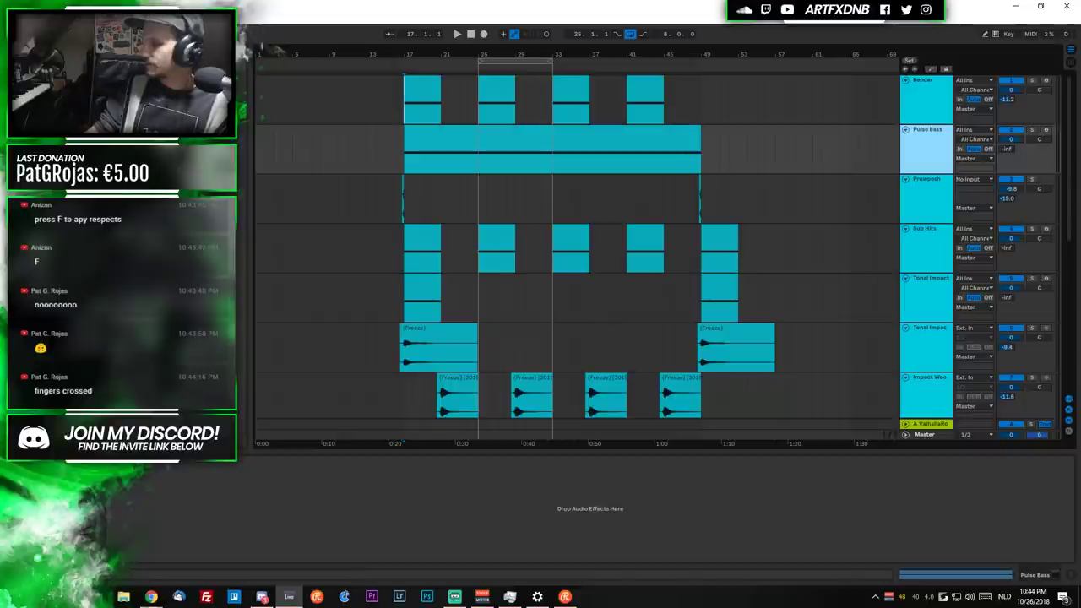
scroll(581, 360, "down", 5)
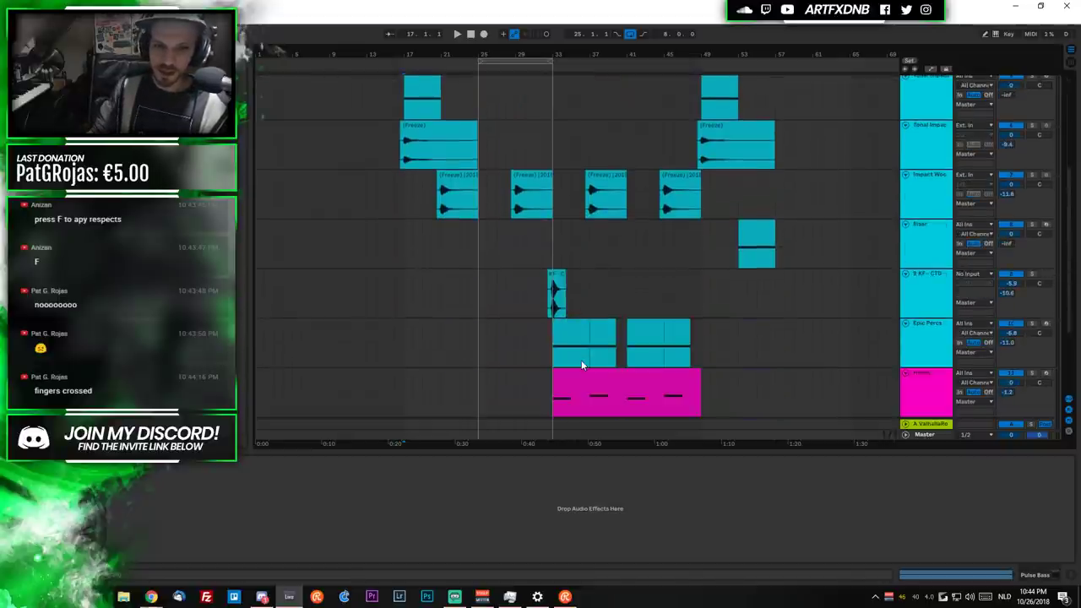
scroll(581, 359, "down", 3)
left_click(593, 254)
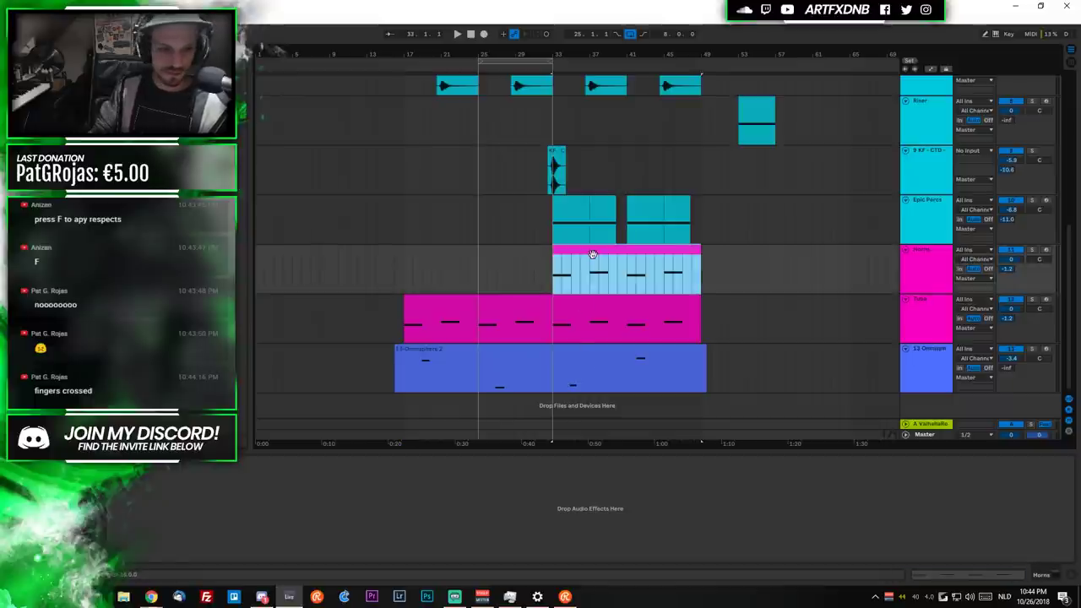
key("ctrl+alt+p")
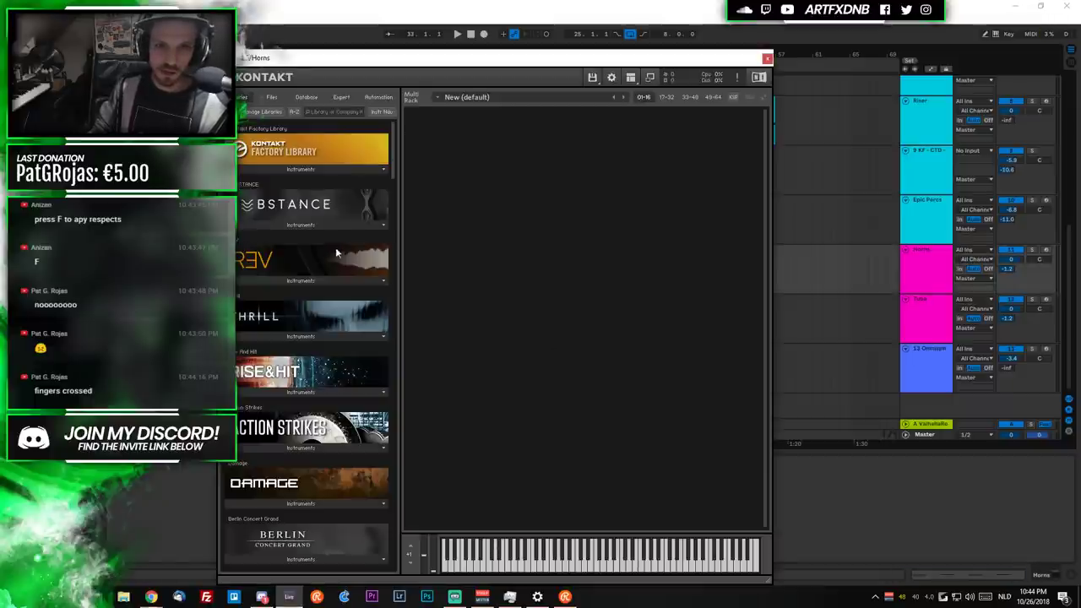
Load Horns Essential.nki from the Symphony Essentials Brass Ensemble library into the Horns track's Kontakt.
left_click_drag(391, 152, 385, 314)
scroll(388, 305, "up", 1)
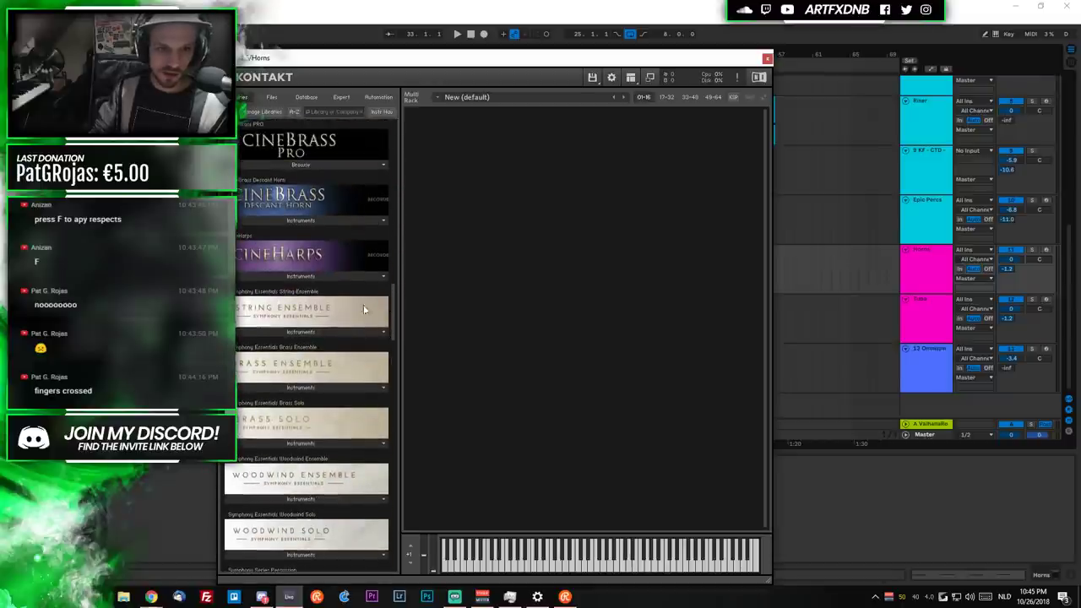
left_click(290, 388)
double_click(252, 412)
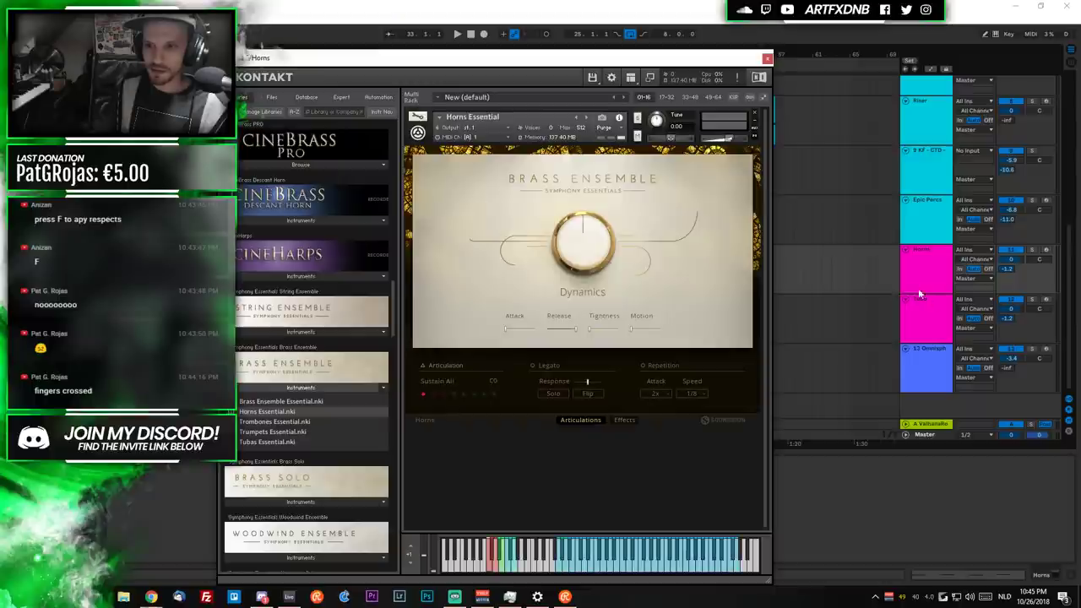
Open the Tuba track's Kontakt to check its loaded patch, and close the Horns track's Kontakt window.
left_click(920, 309)
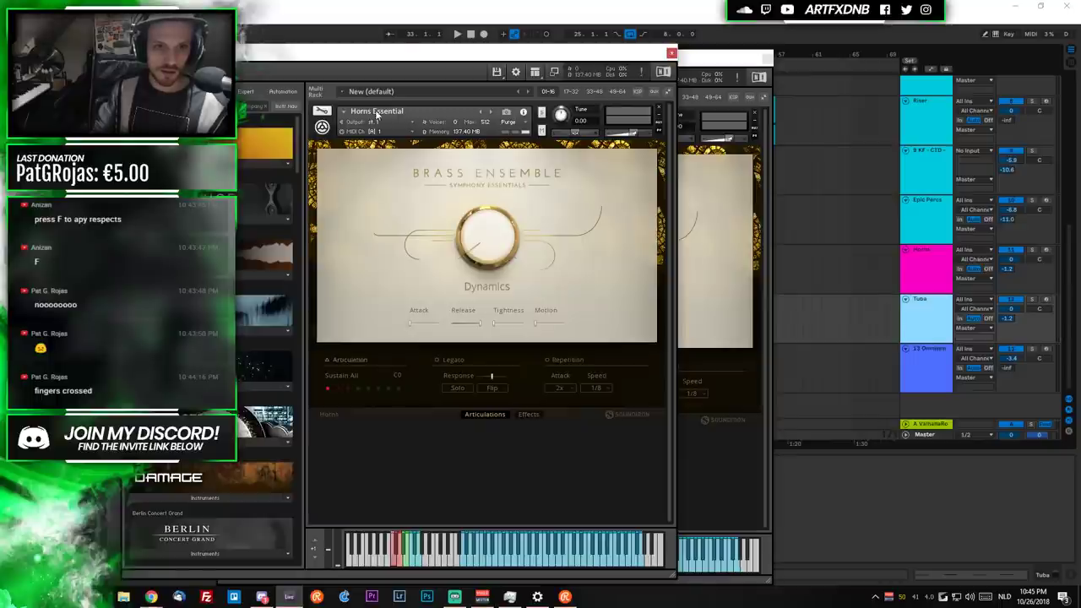
left_click_drag(390, 57, 588, 300)
left_click_drag(575, 54, 505, 33)
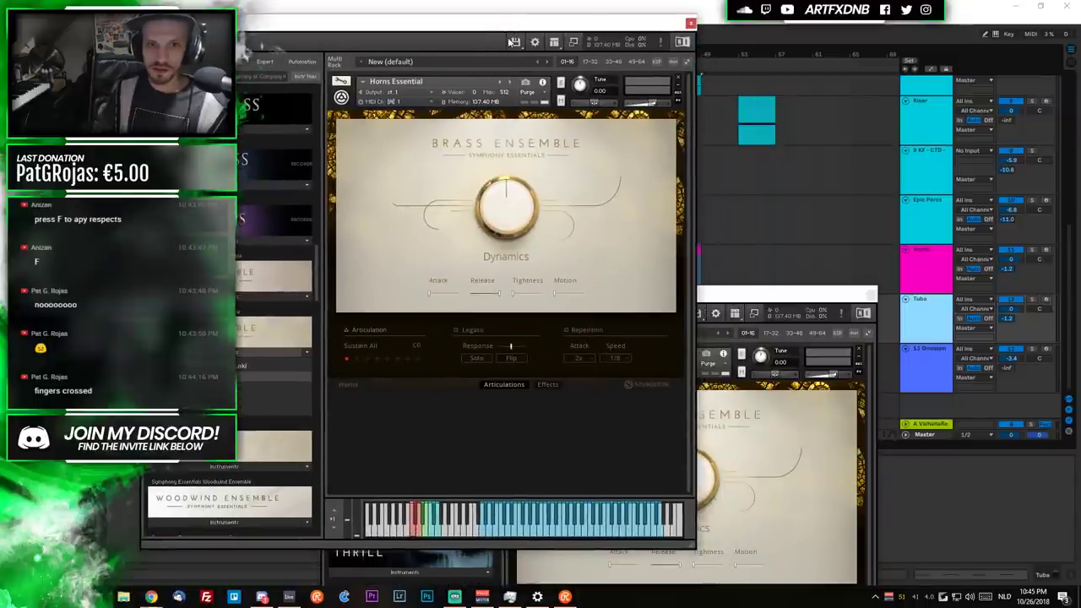
left_click(691, 23)
left_click_drag(623, 304, 581, 48)
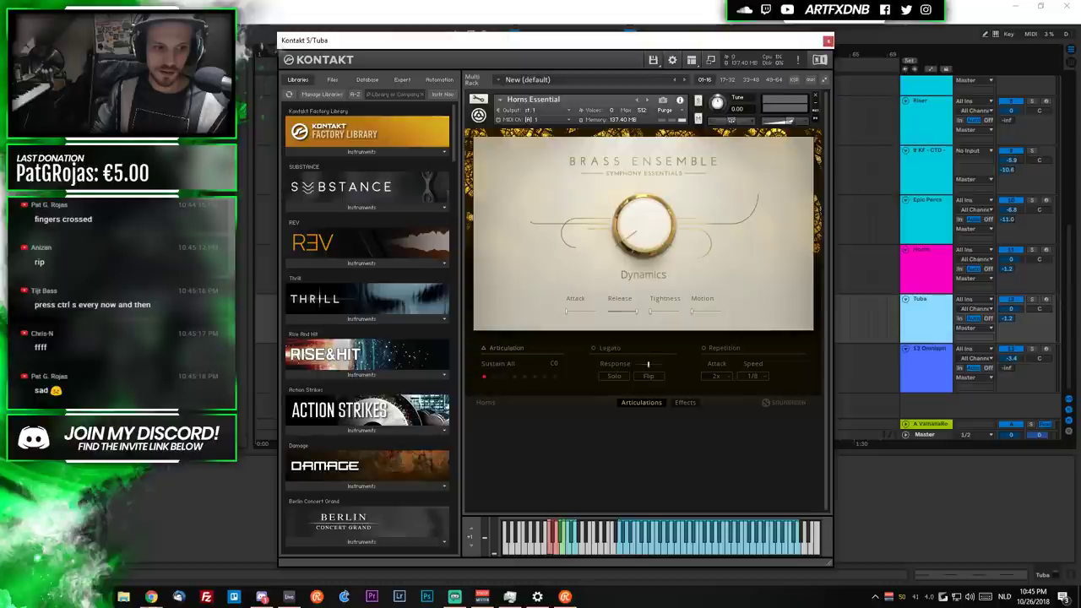
key("ctrl+alt+p")
key("ctrl+alt+p")
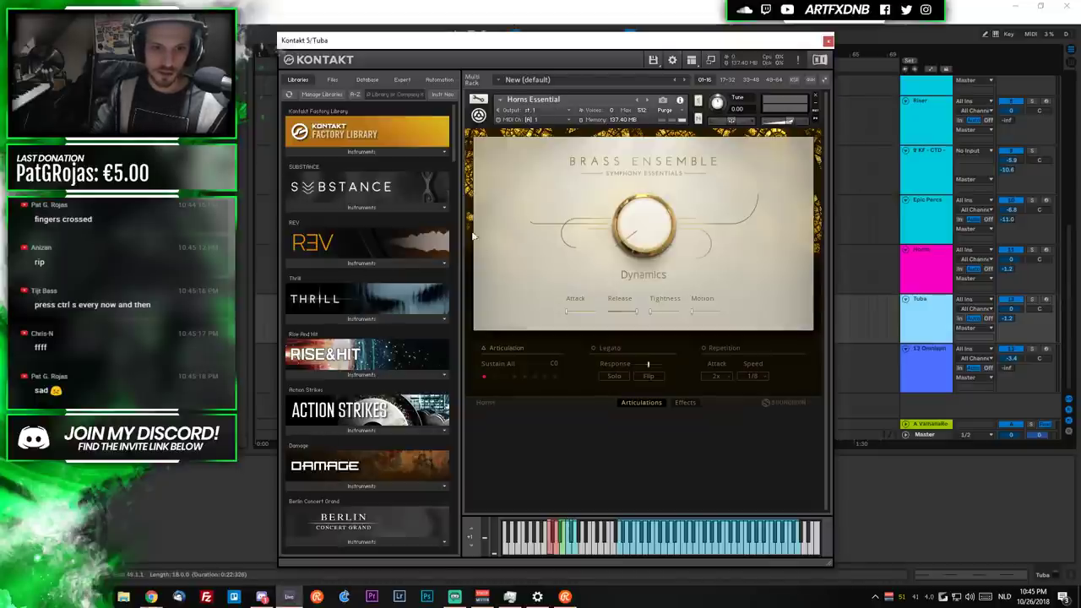
Replace the Tuba track's patch with Tubas Essential.nki from the Brass Ensemble library and close its Kontakt window.
left_click_drag(456, 144, 453, 302)
left_click(363, 357)
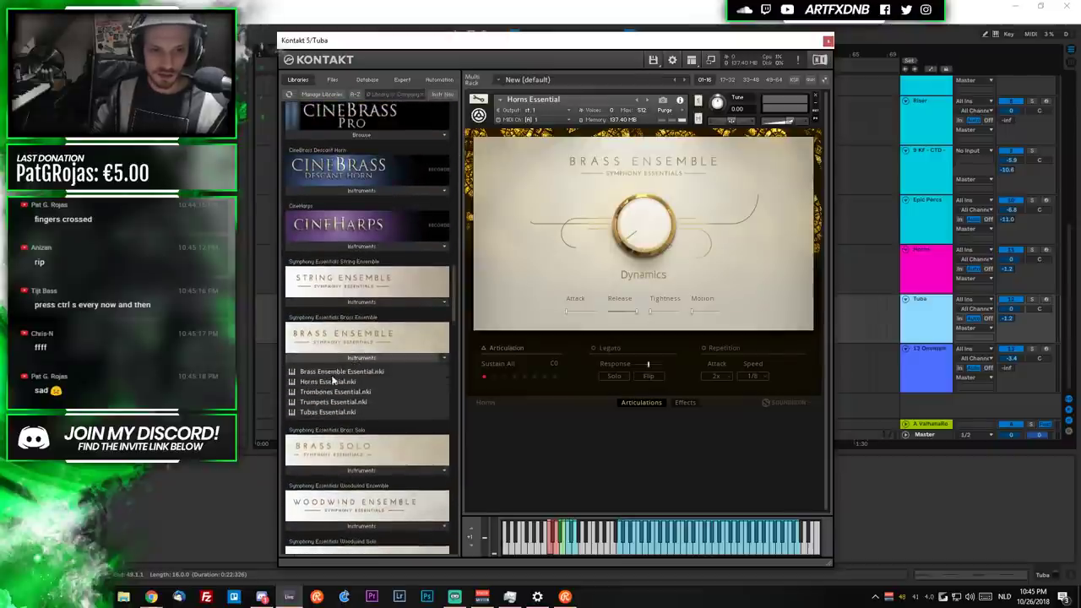
double_click(313, 413)
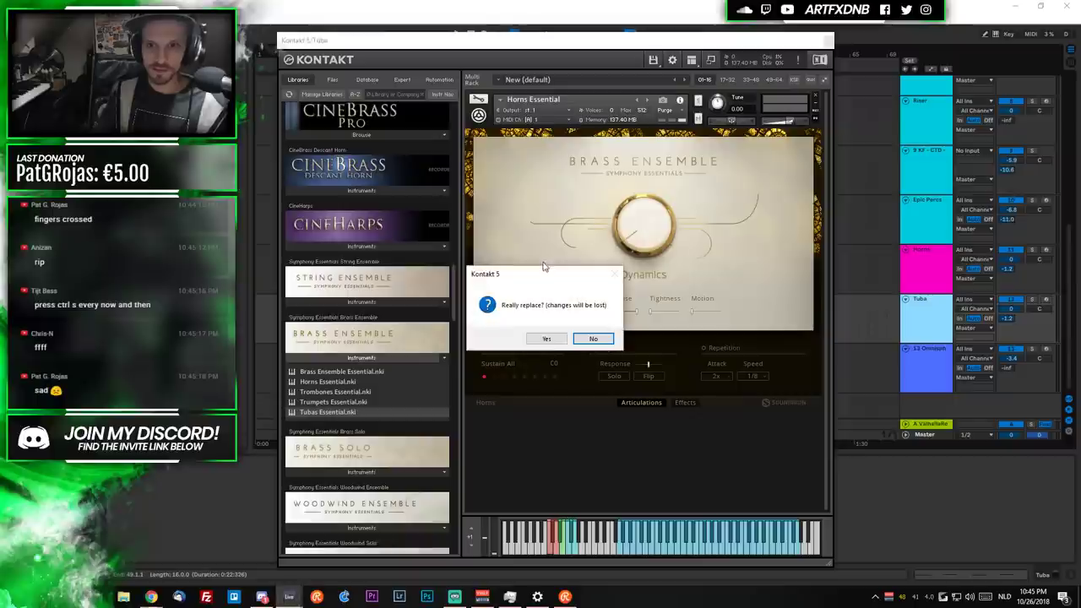
left_click(553, 338)
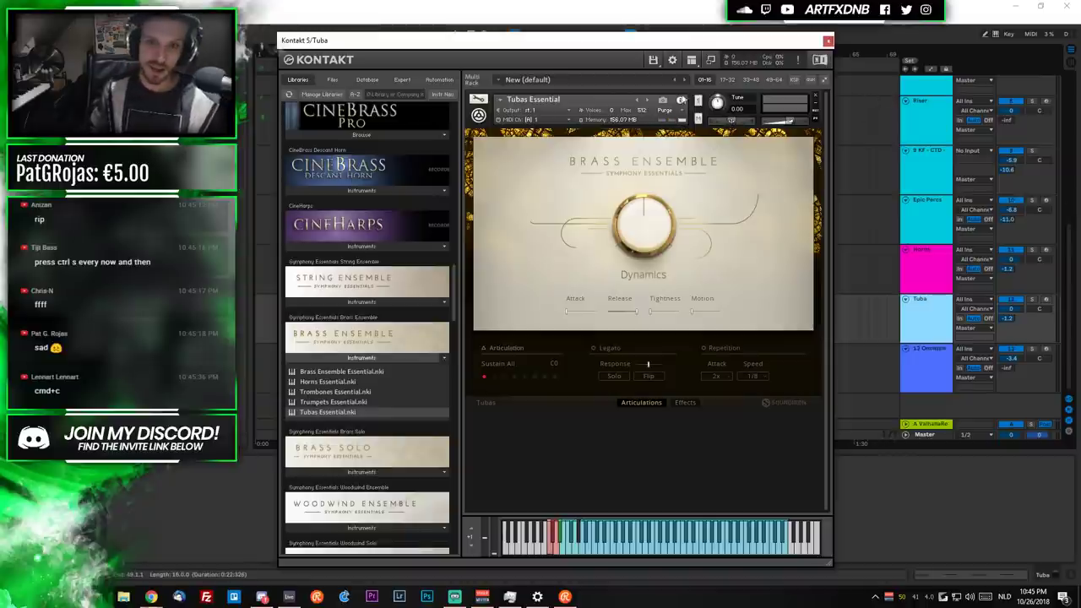
left_click(828, 40)
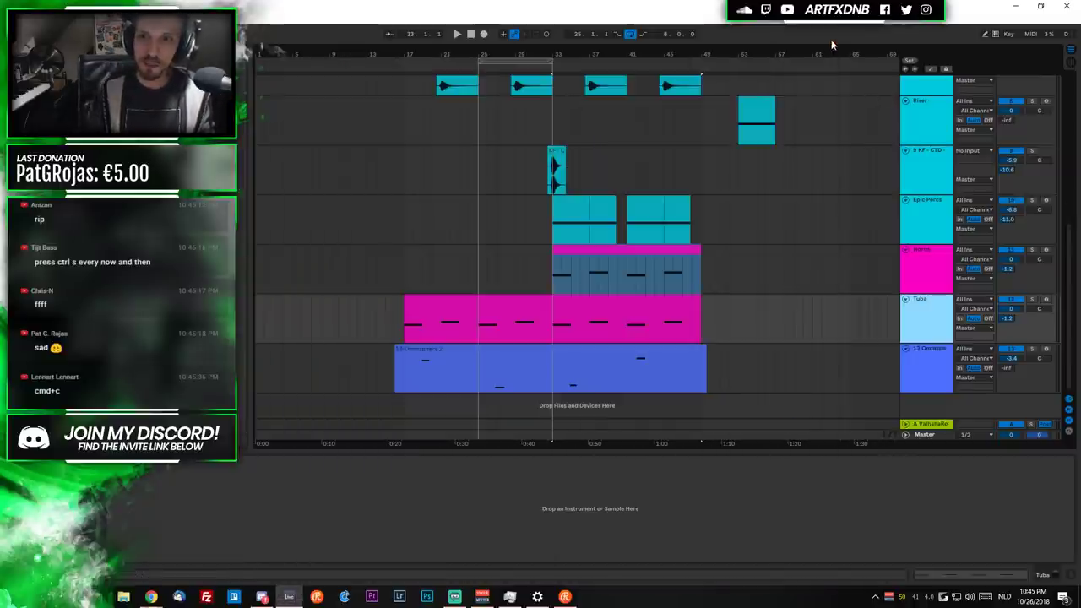
Check the Horns track and its MIDI clip in the arrangement from bar 33 to bar 49.
left_click(918, 261)
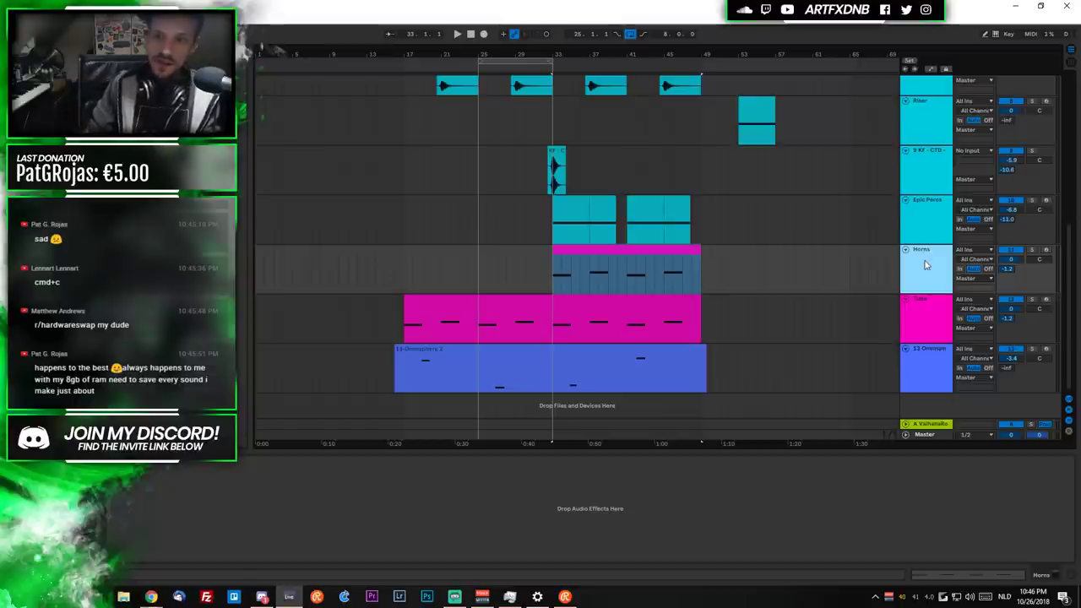
left_click(545, 273)
left_click(596, 274)
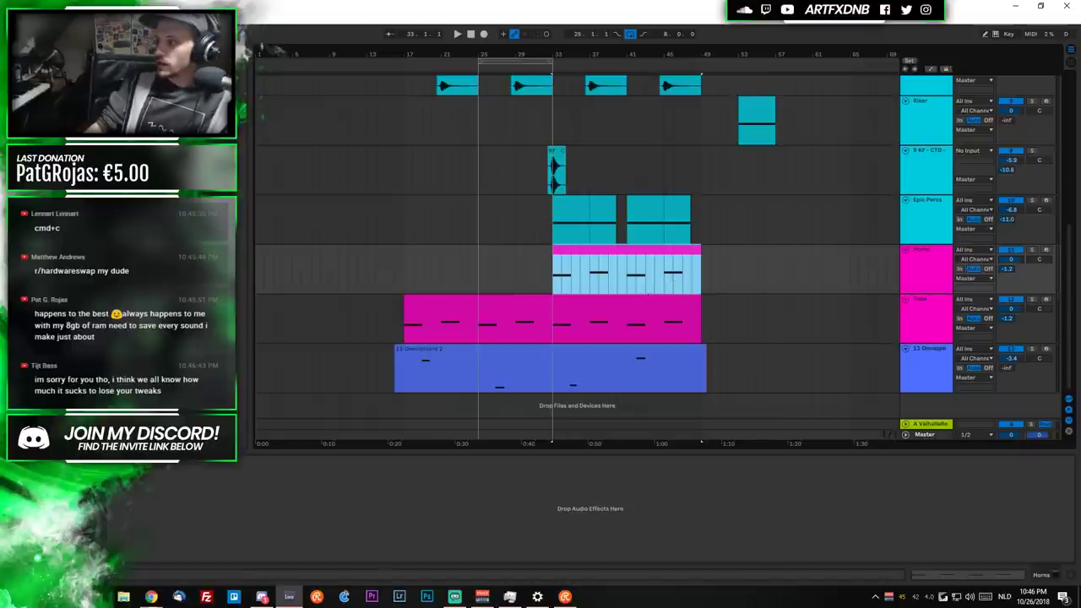
left_click(555, 285)
left_click(702, 274)
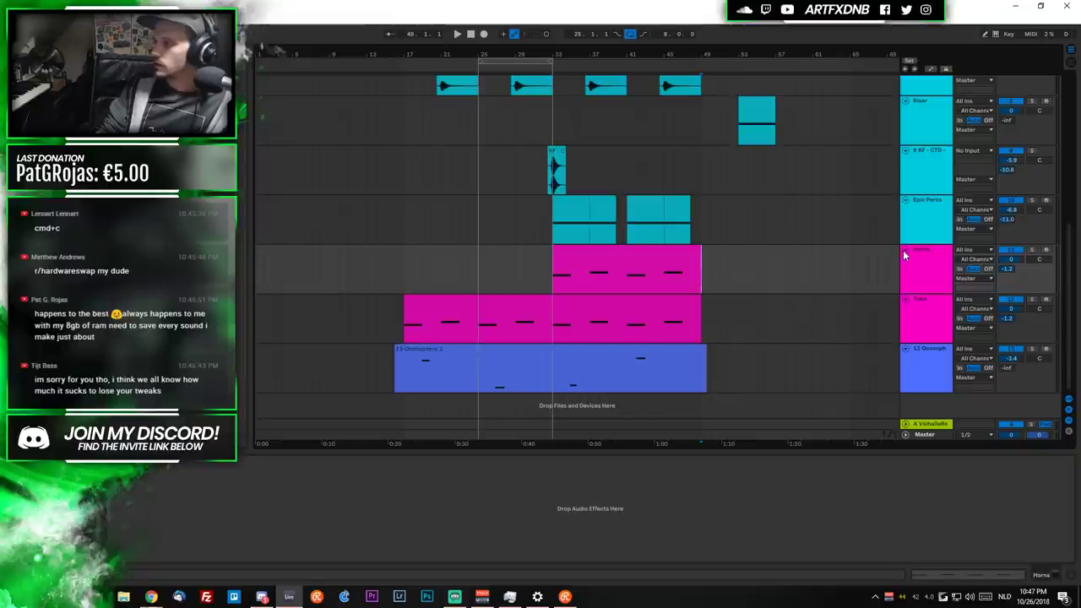
Check the Horns, Epic Percs and Tuba tracks, and open the Omnisphere instrument on track 13.
left_click(919, 270)
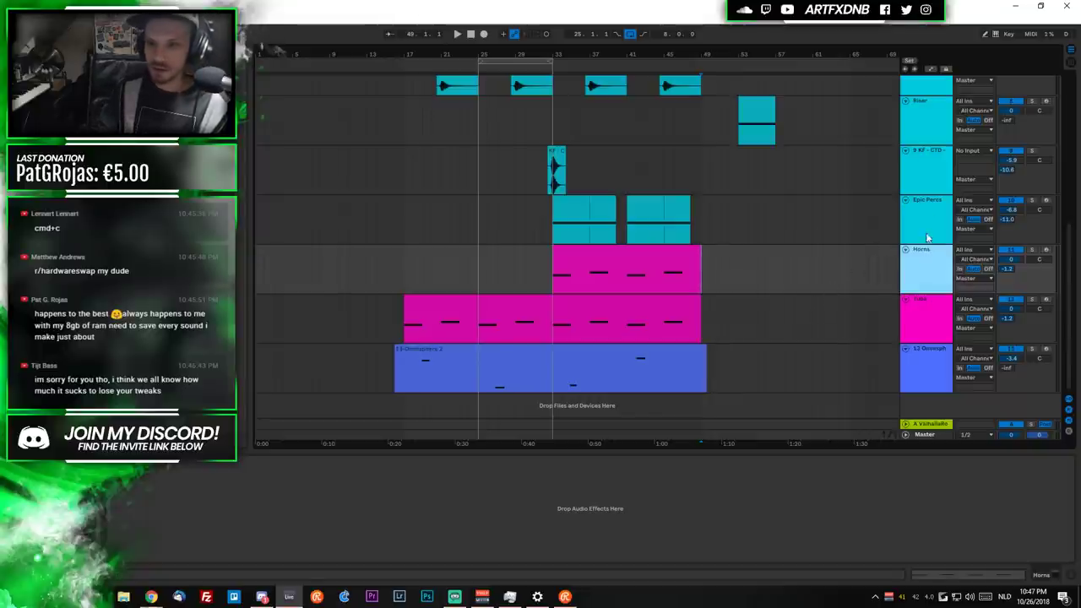
left_click(929, 212)
left_click(933, 320)
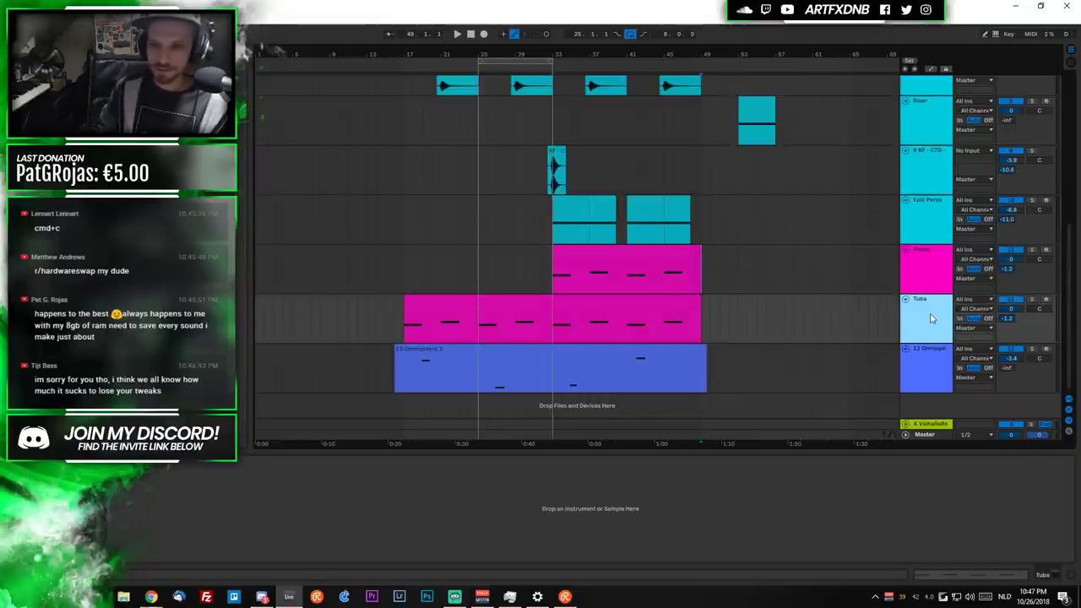
left_click(934, 356)
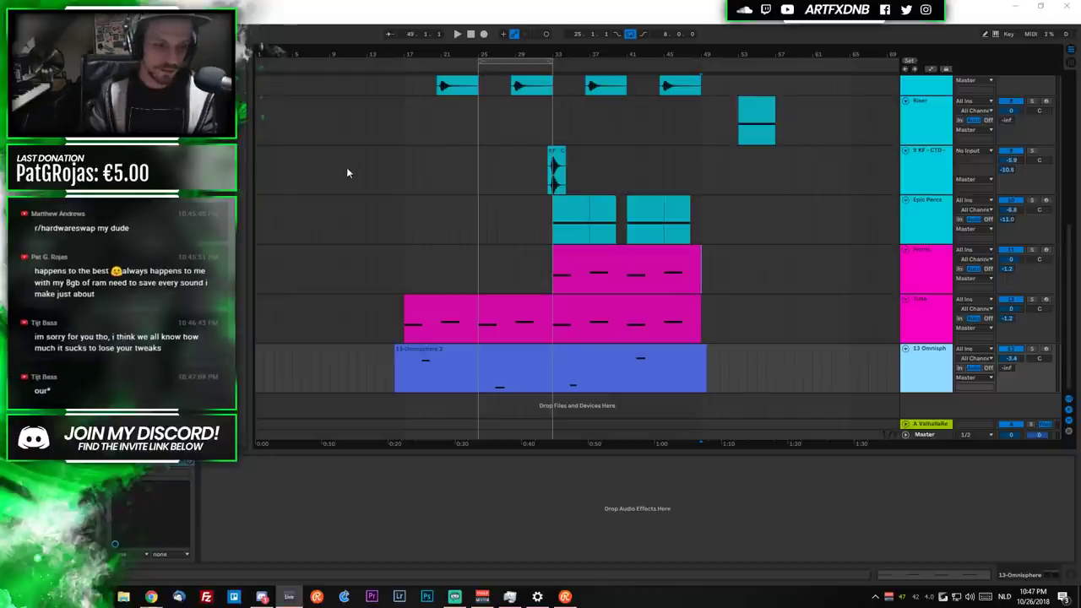
key("ctrl+alt+p")
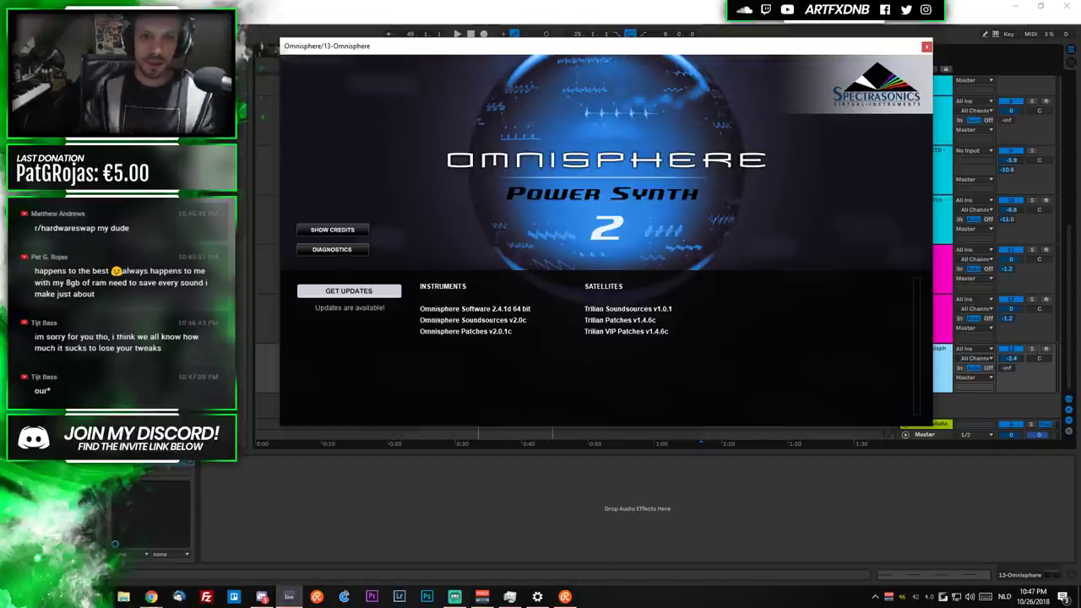
key("ctrl+shift+s")
key("alt+Up")
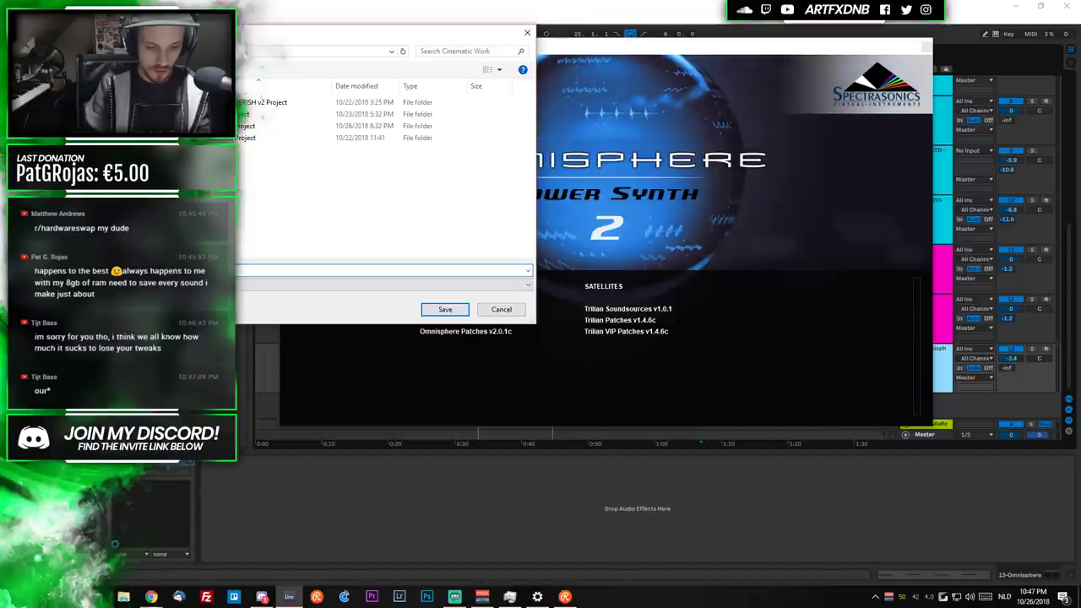
key("Escape")
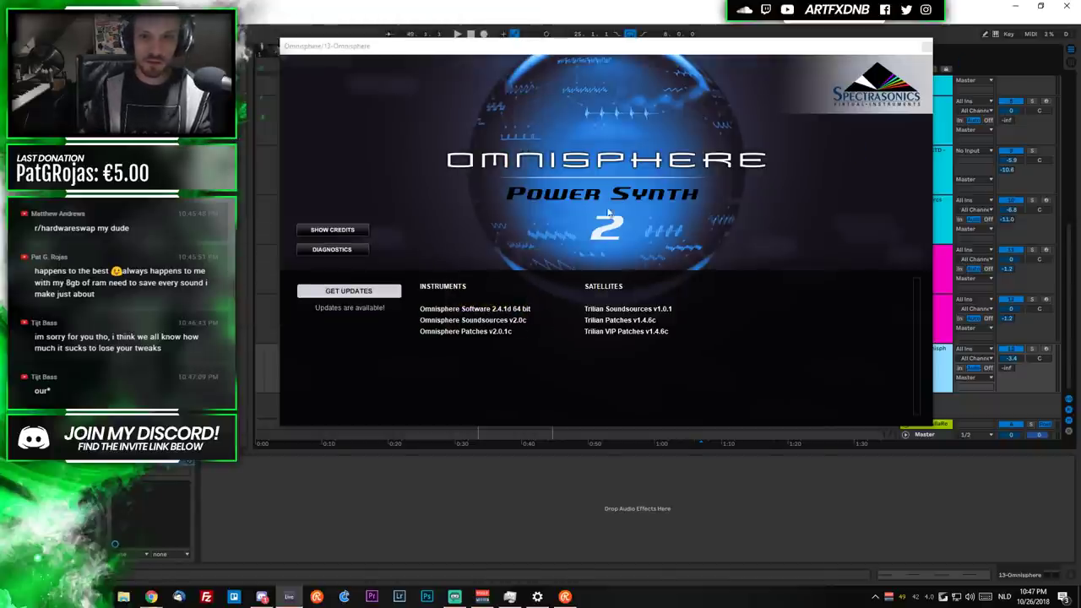
Filter Omnisphere's patches by the Eerie mood, load Bowed Kalimbadrum 2 and close the instrument window.
left_click(574, 127)
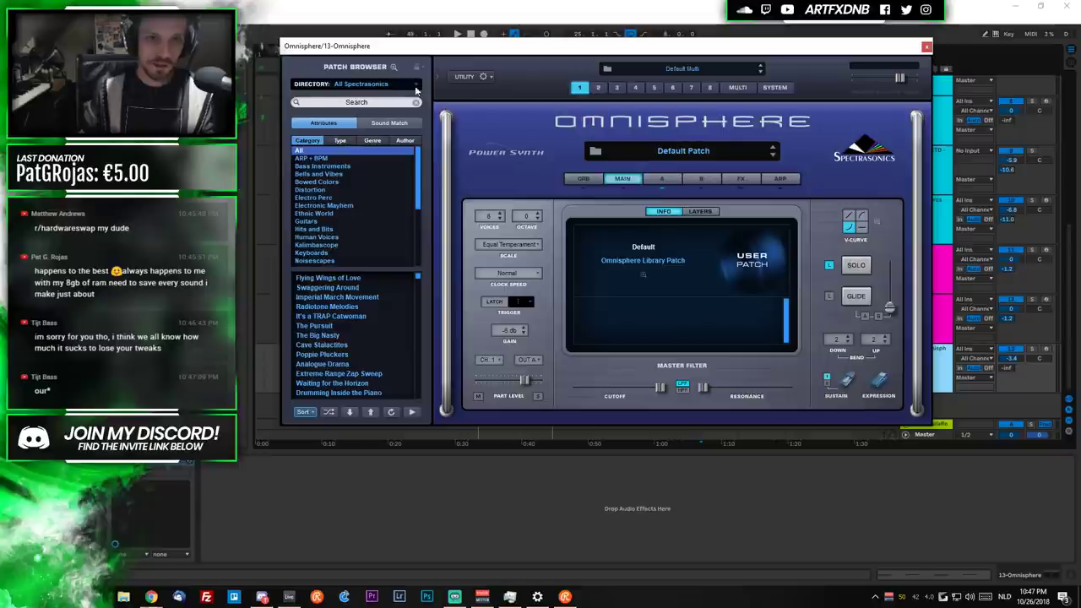
left_click(395, 67)
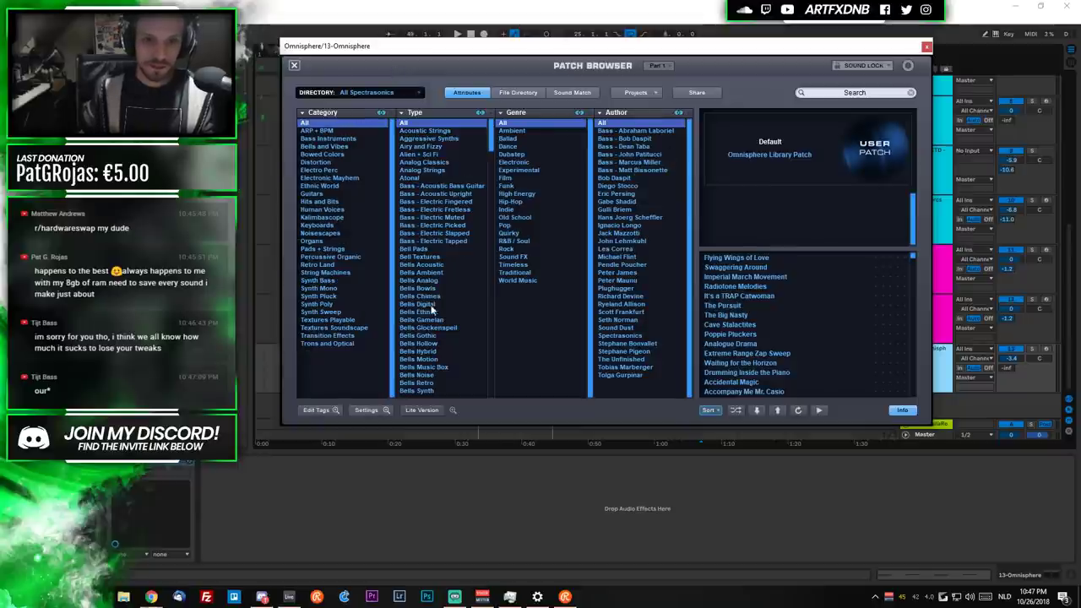
left_click(412, 119)
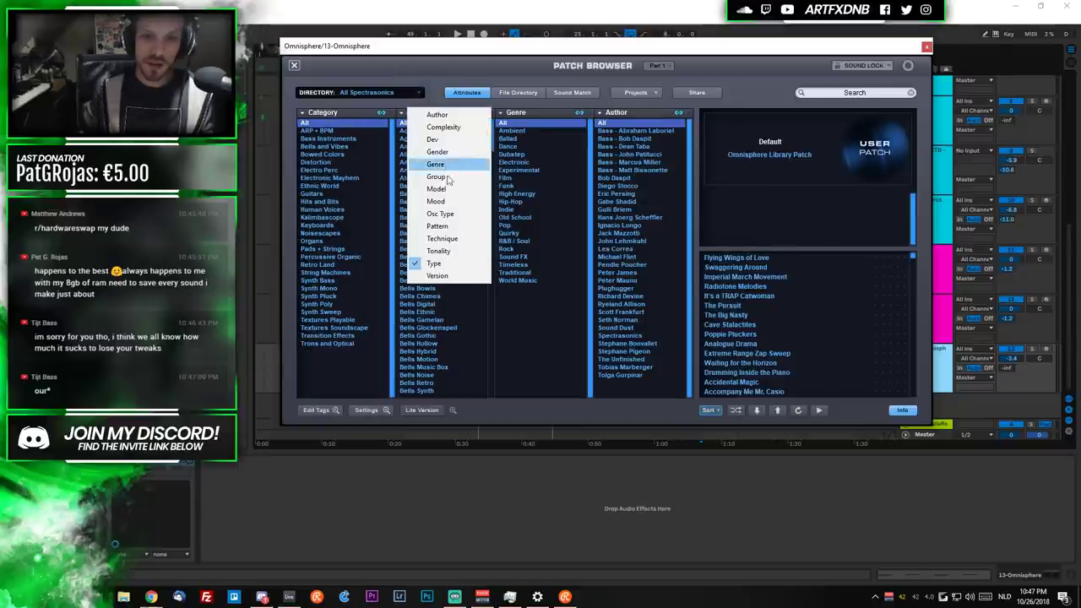
left_click(430, 174)
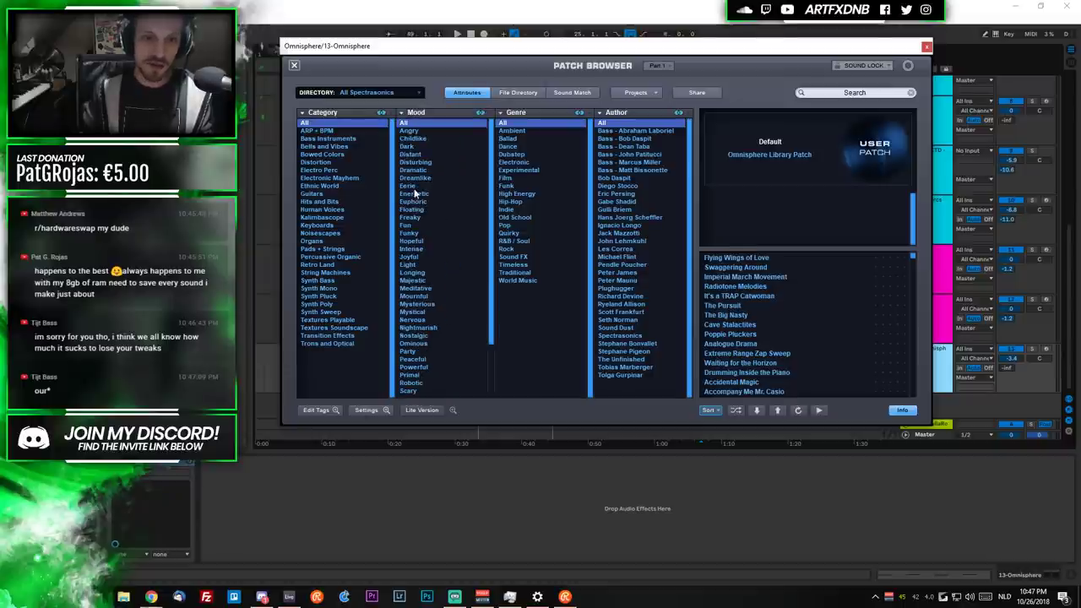
left_click(413, 185)
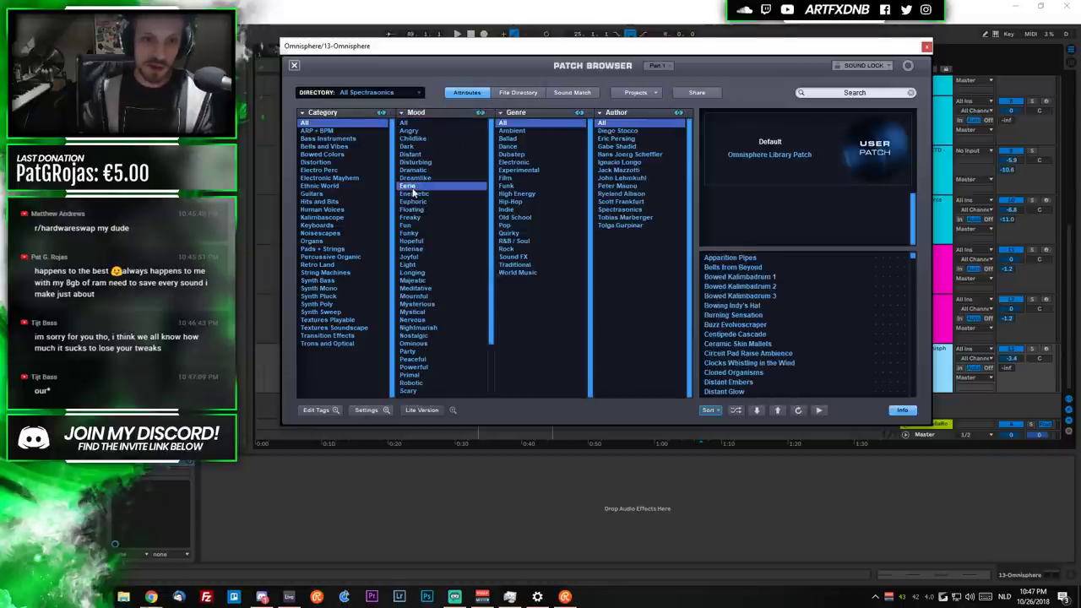
left_click(750, 291)
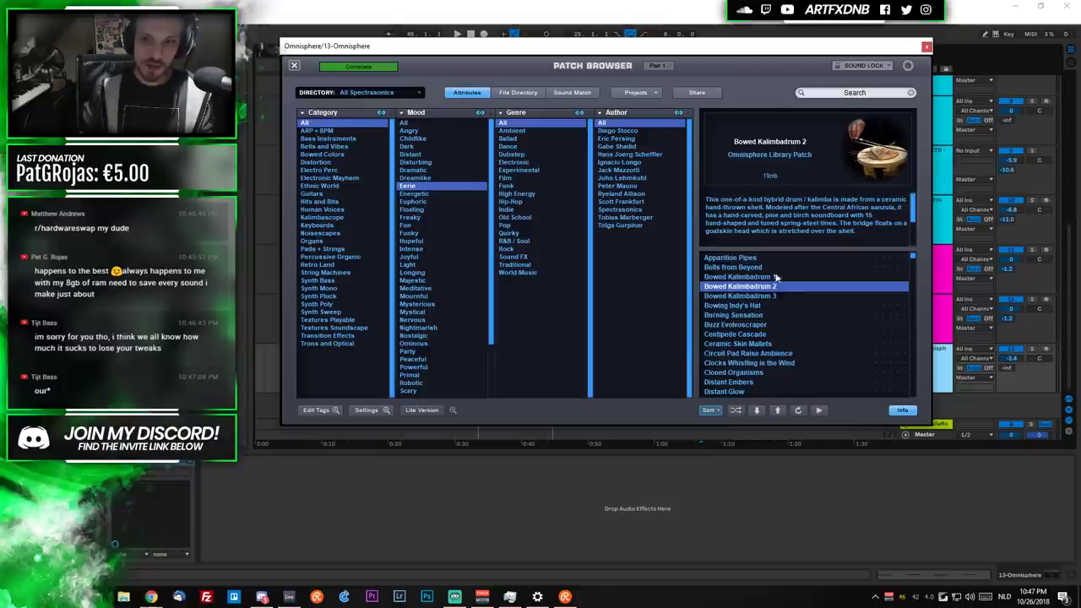
left_click(926, 47)
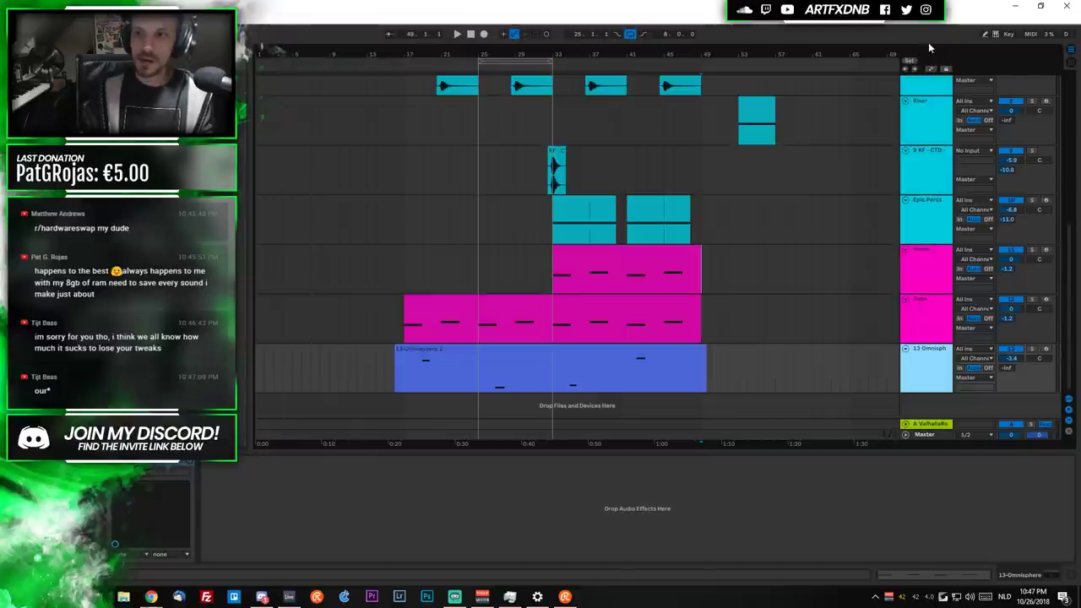
Solo the Omnisphere track and audition its clip from bar 19.
left_click(420, 373)
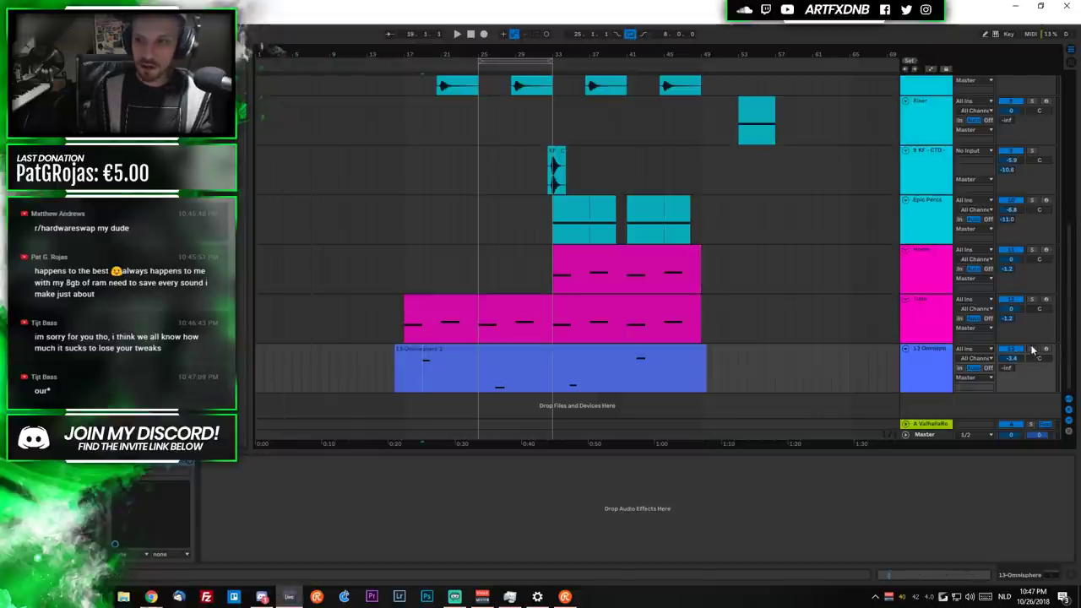
key("space")
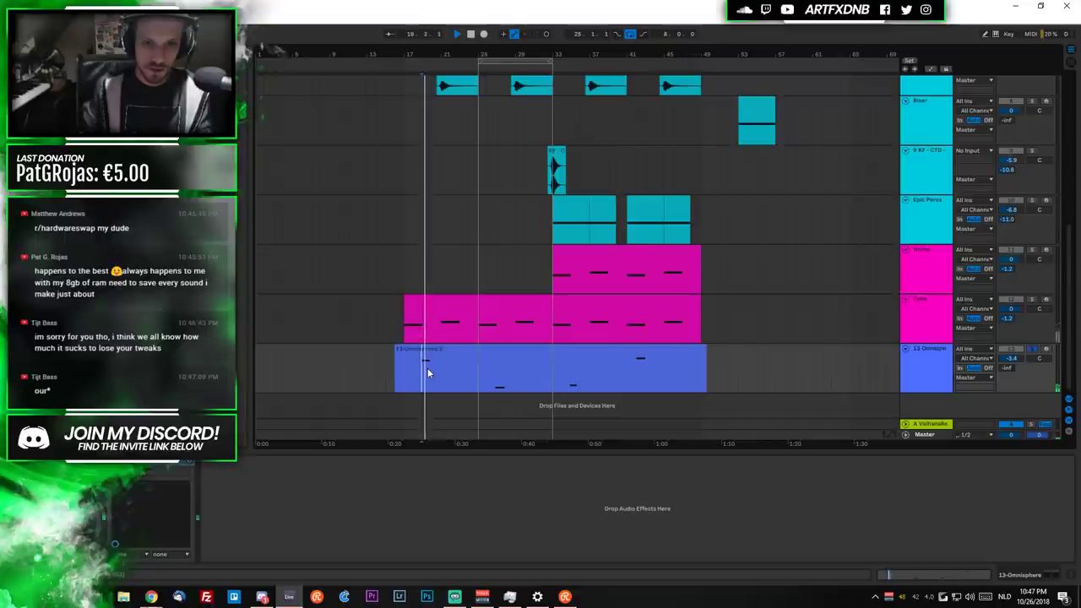
key("space")
Open the Omnisphere clip's notes, select them all and play the clip again from its first note.
double_click(453, 362)
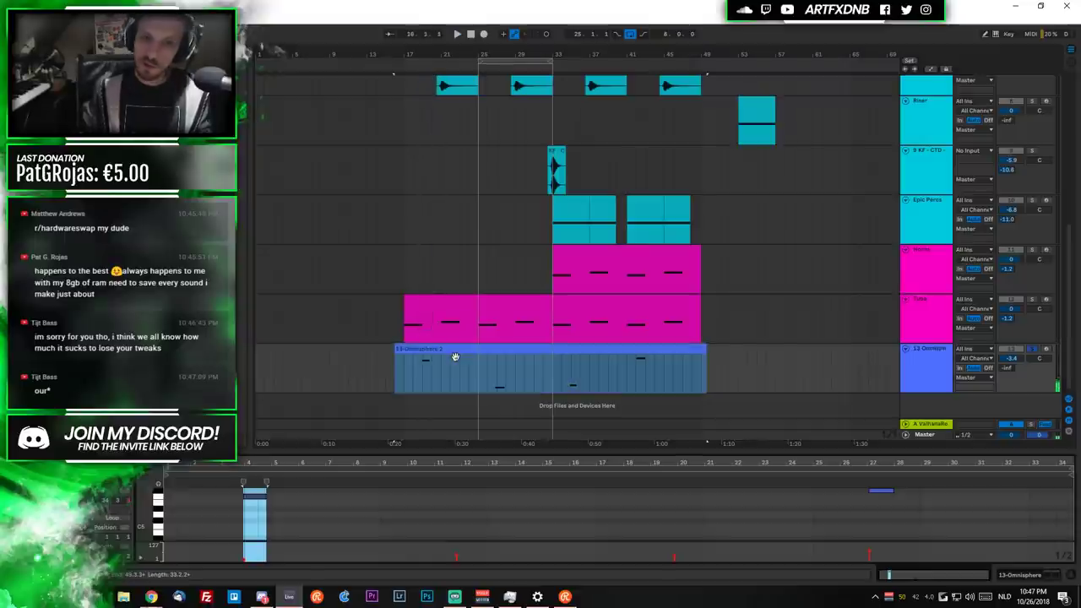
key("ctrl+a")
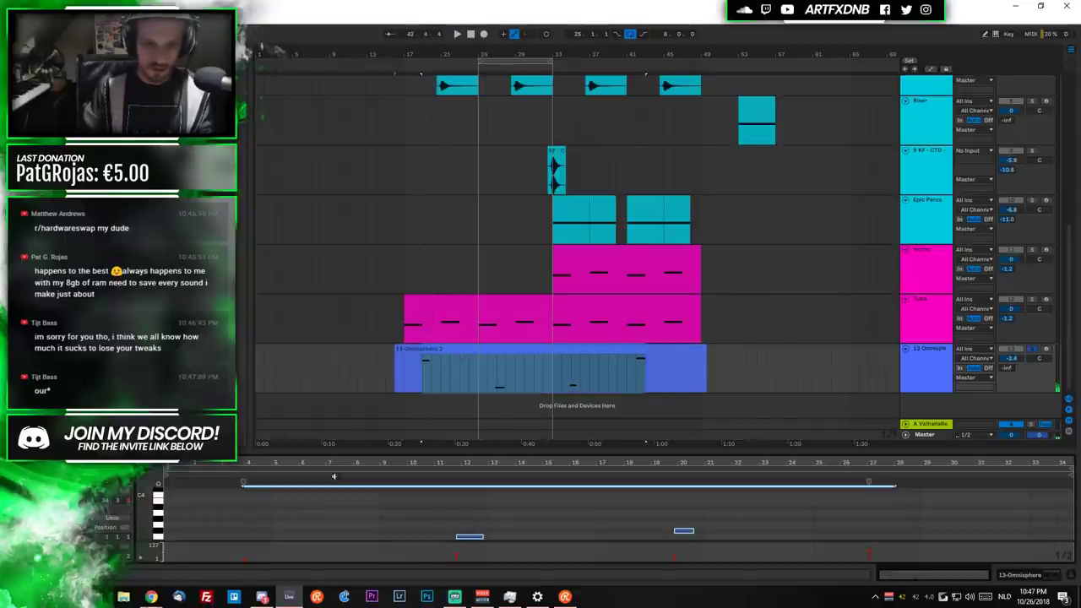
left_click(420, 370)
key("space")
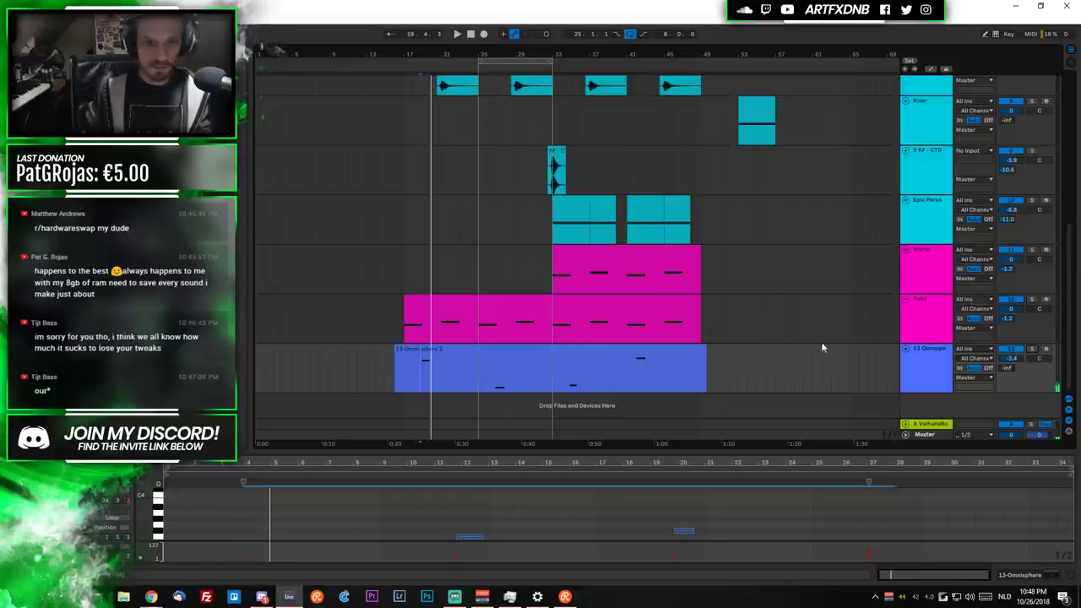
Move the Omnisphere clip to start at bar 17 and trim its end to bar 49.
left_click_drag(398, 355, 405, 355)
key("space")
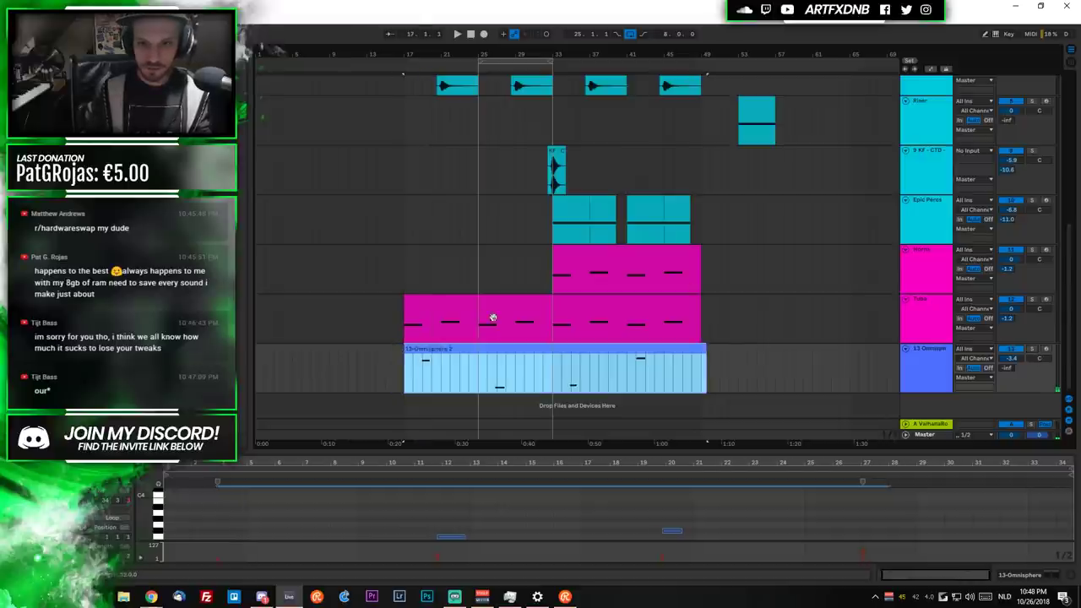
Solo and audition the frozen Tonal Impact and Impact Woosh clips, and check the Riser clip.
scroll(465, 232, "up", 5)
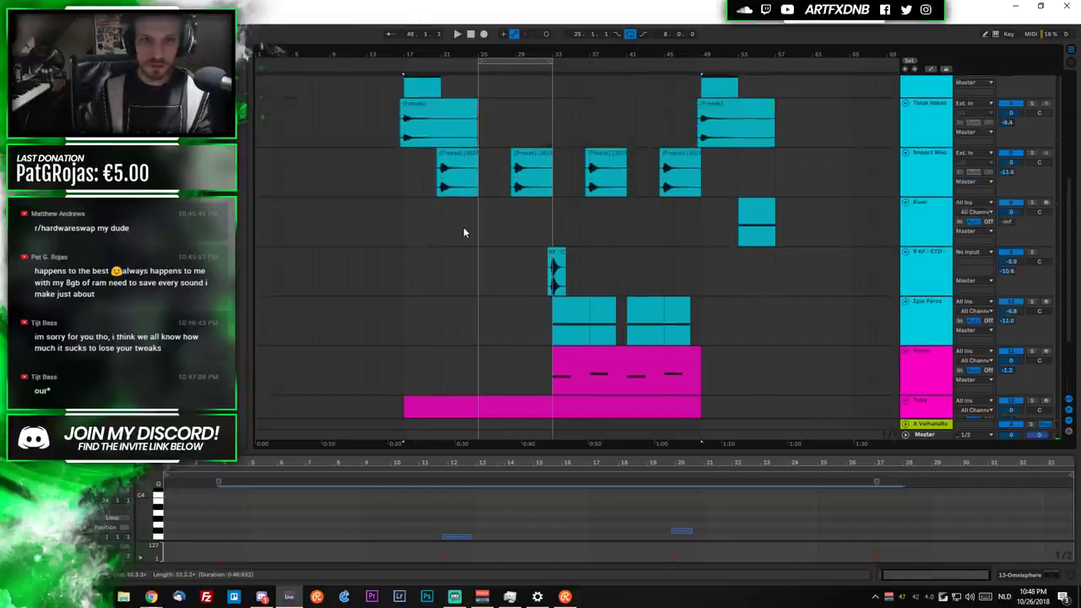
scroll(617, 246, "down", 2)
left_click(435, 156)
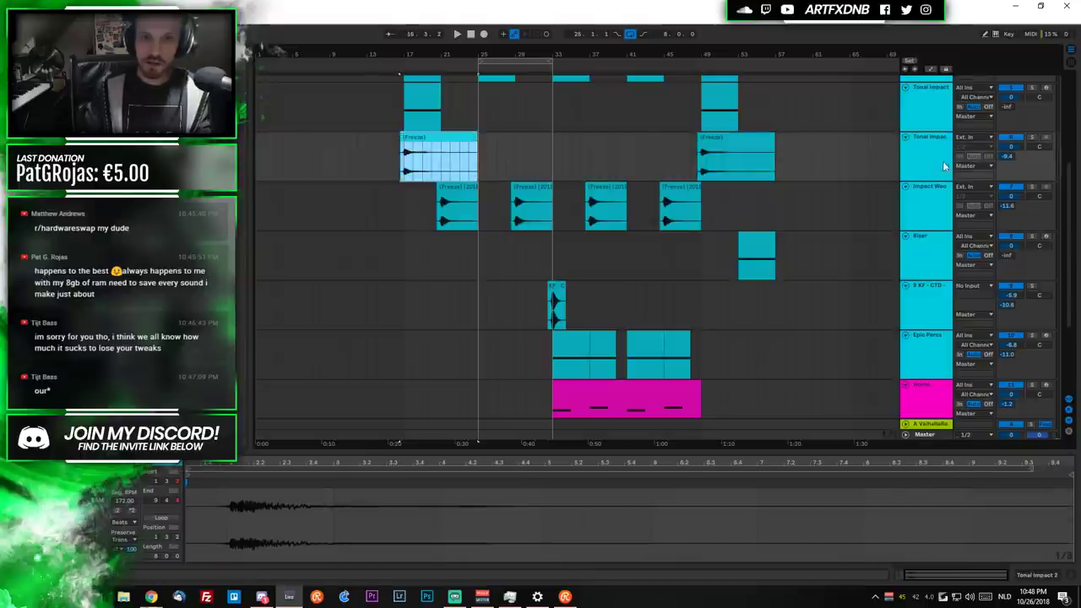
left_click(1031, 142)
left_click(1032, 138)
key("space")
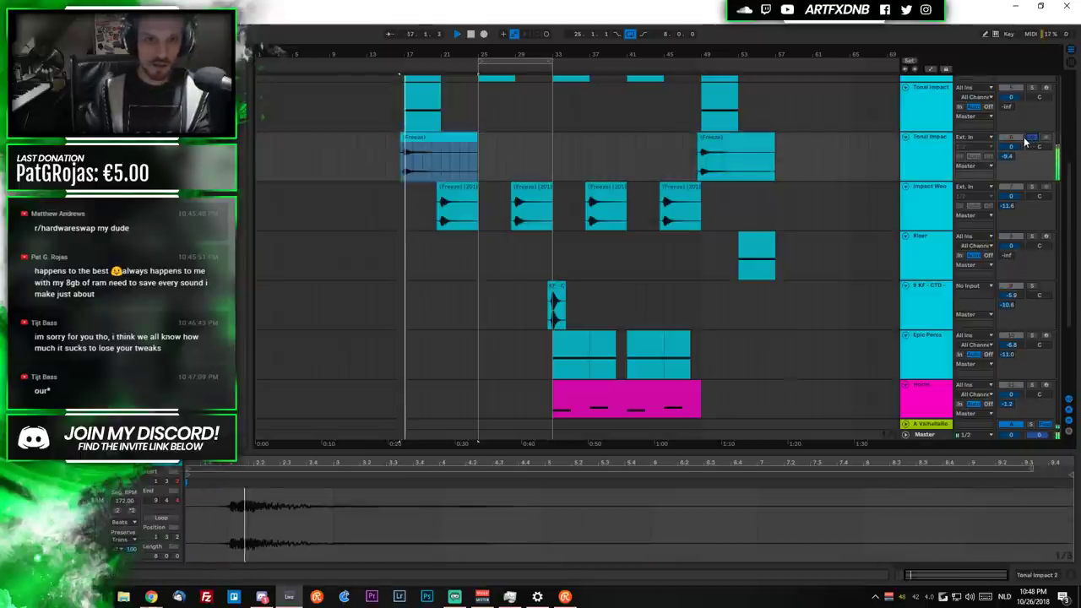
left_click(456, 207)
left_click(1031, 187)
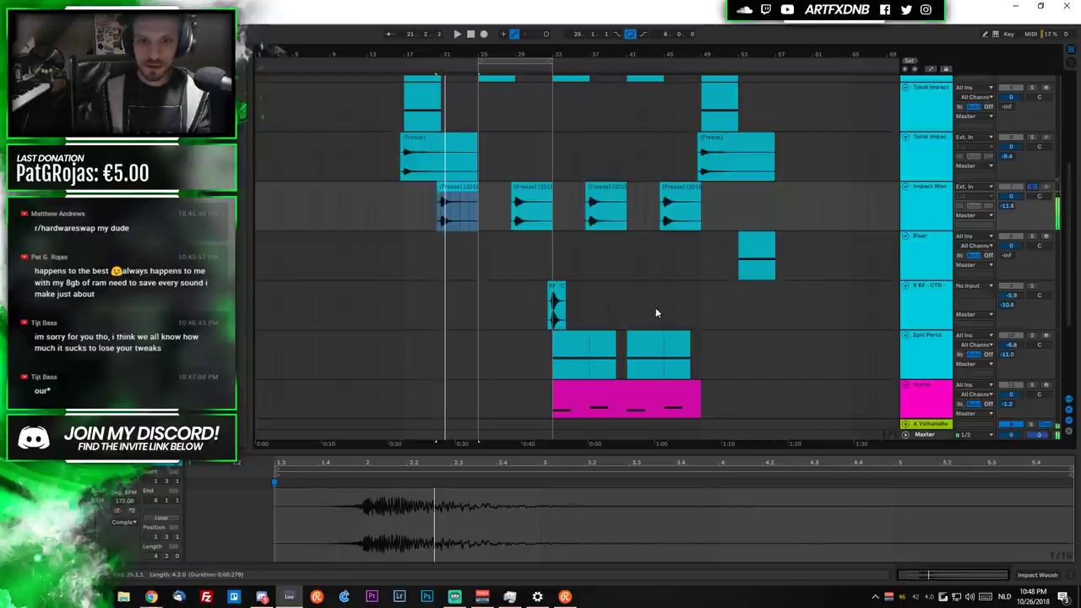
left_click(756, 255)
scroll(762, 338, "up", 5)
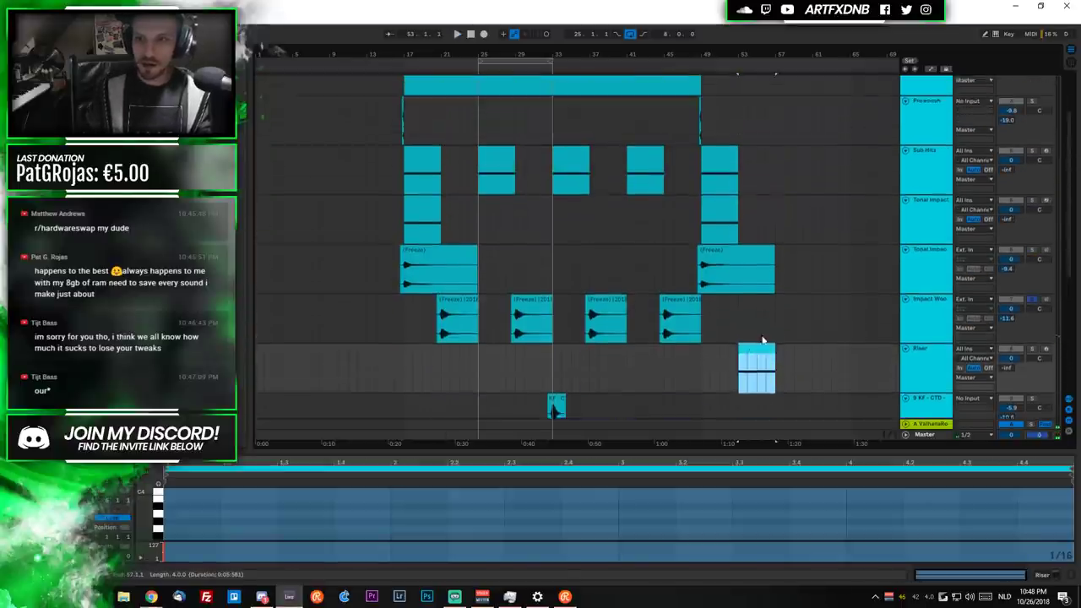
Solo the Bender track and load the Aizerx - Classic Trailers Toolkit - Generator instrument into its empty Kontakt.
left_click(935, 100)
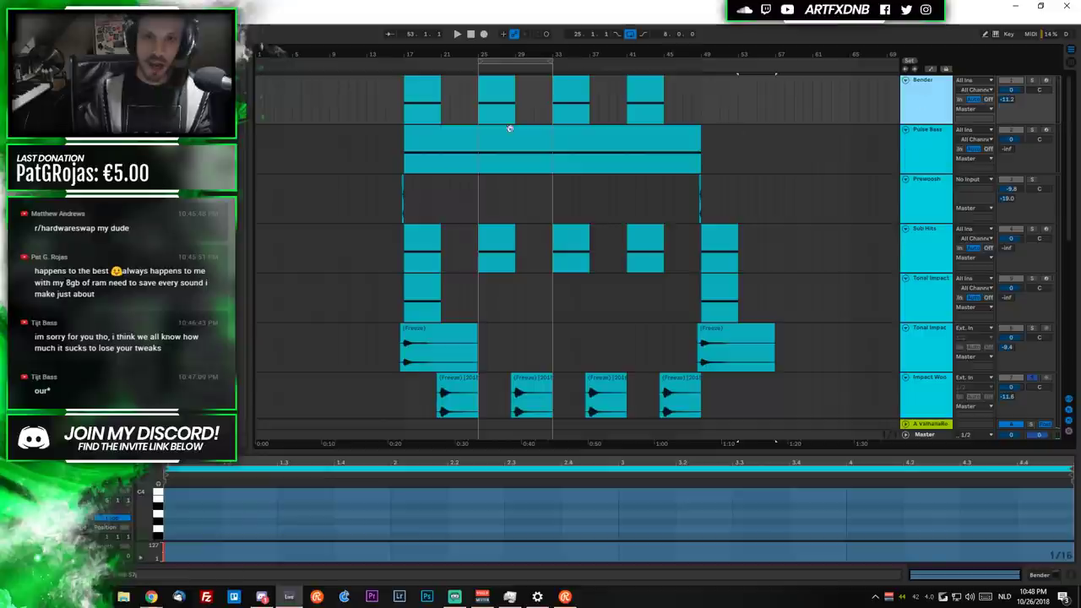
left_click(425, 105)
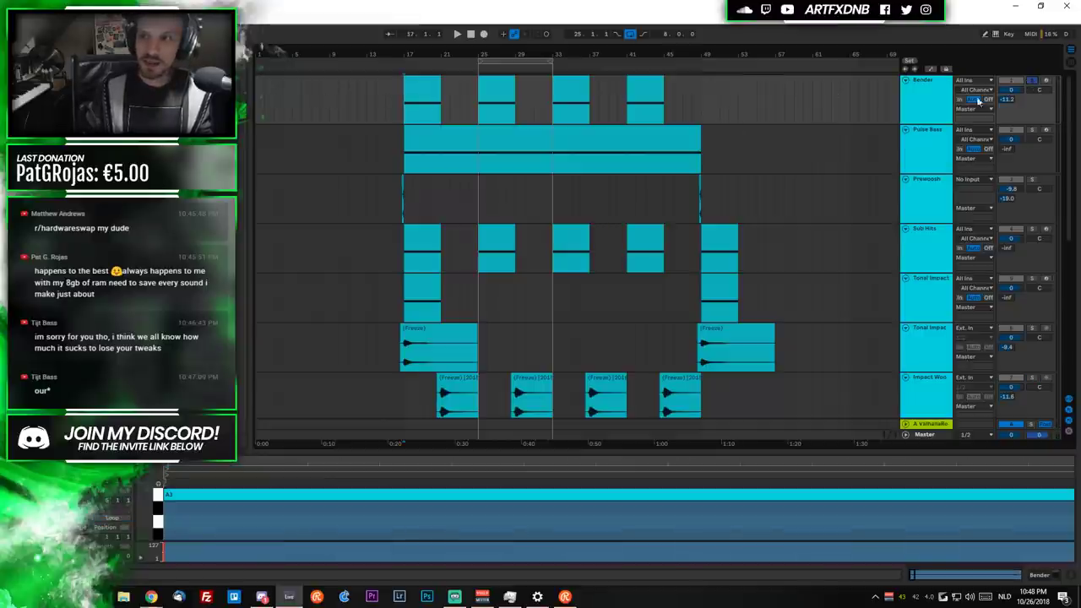
left_click(1035, 576)
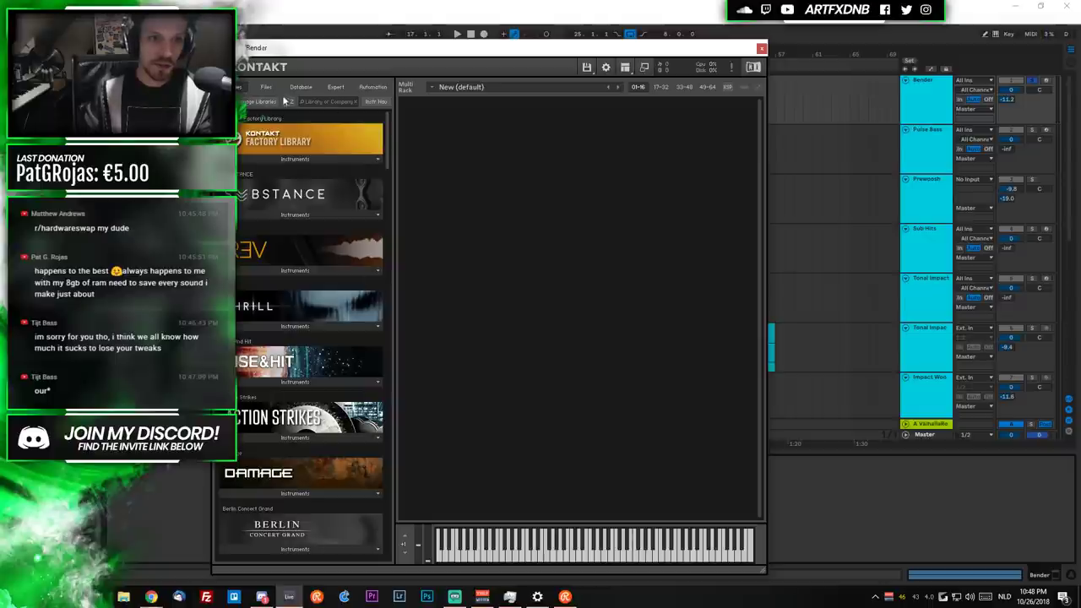
left_click(266, 87)
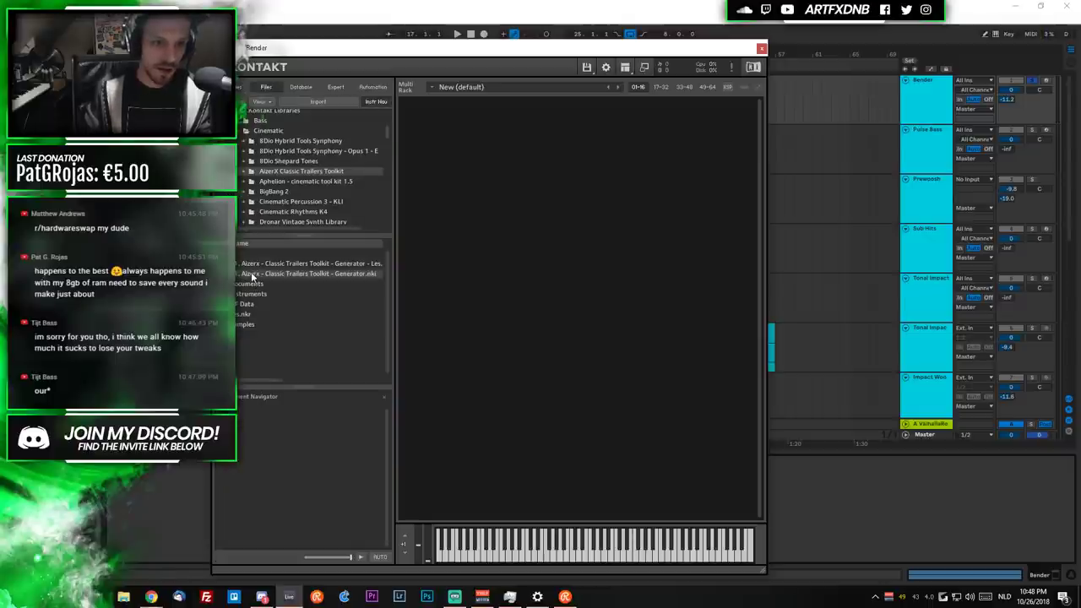
left_click_drag(597, 268, 596, 261)
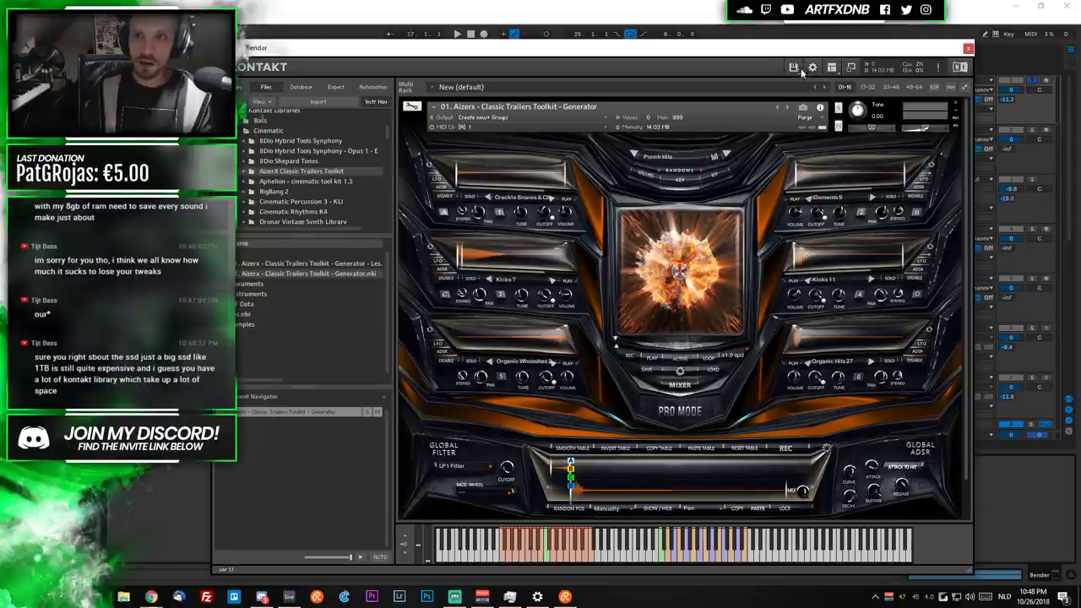
Hide Kontakt's browser and load the Hybrid Braams preset from the Braams category of the factory presets.
left_click(832, 67)
left_click(844, 78)
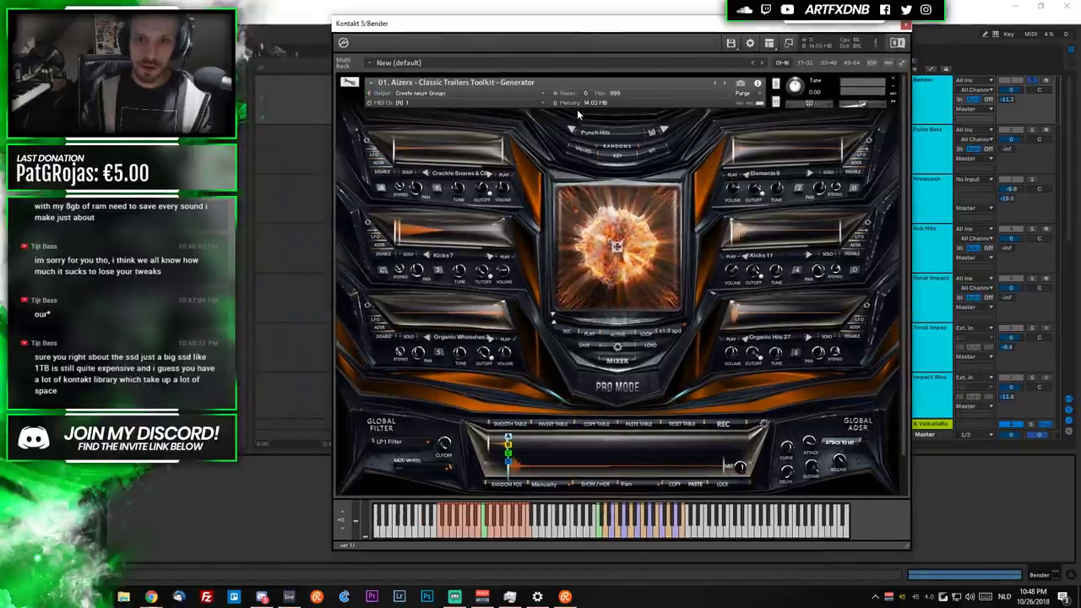
left_click(595, 132)
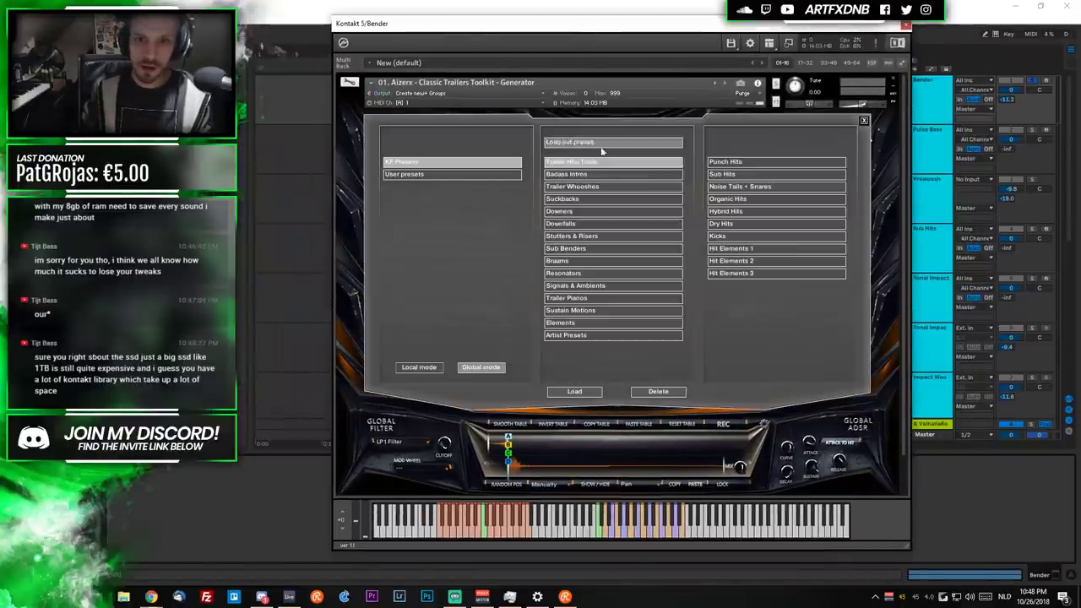
left_click(591, 260)
left_click(733, 223)
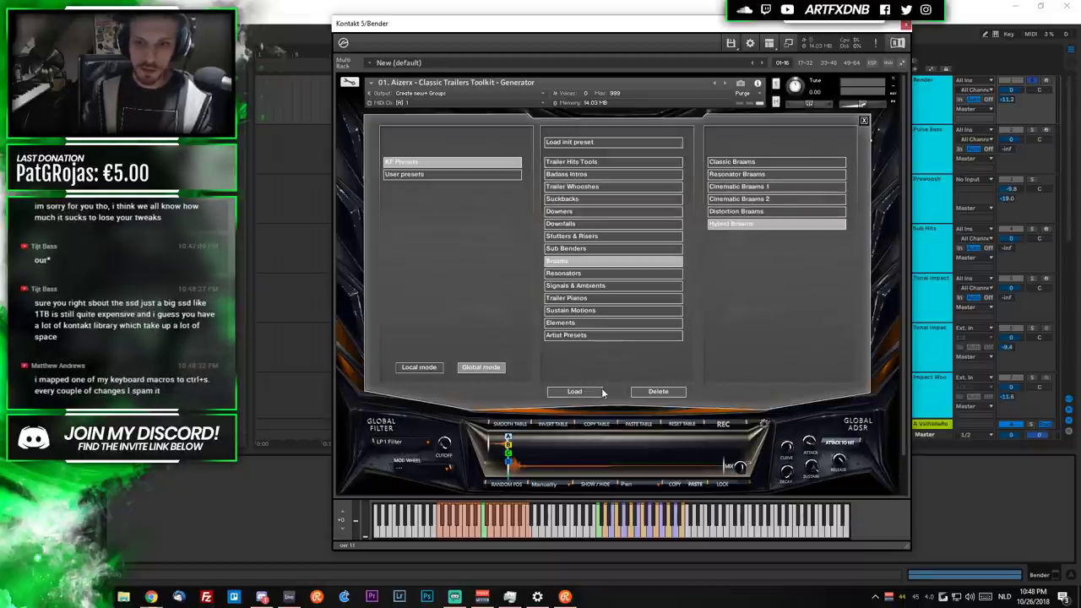
left_click(574, 391)
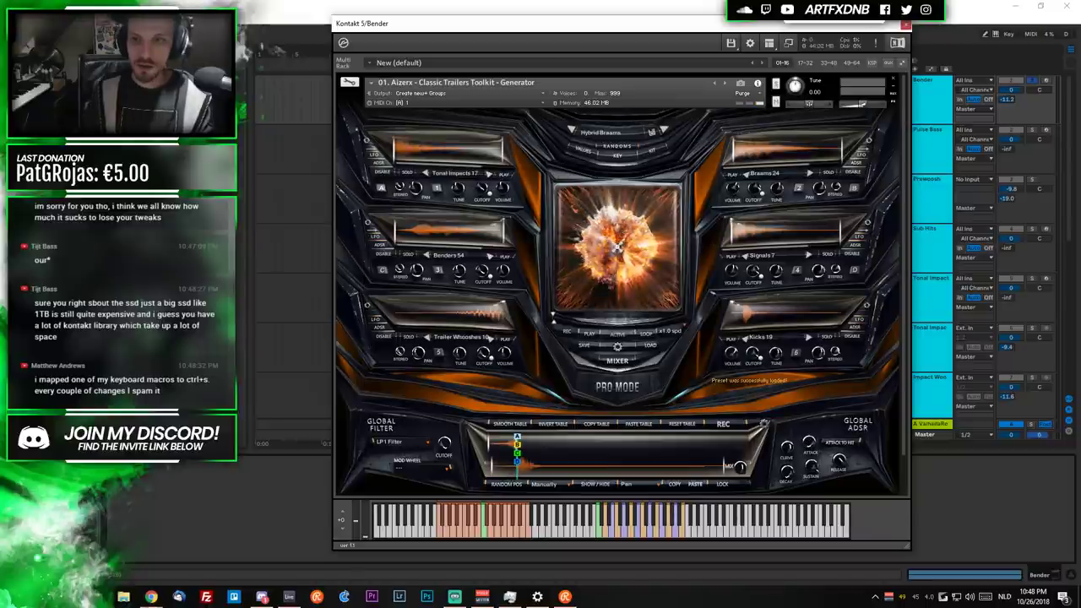
Audition the first Bender clip from bar 17 with the loaded preset and close the instrument window.
left_click_drag(841, 27, 693, 213)
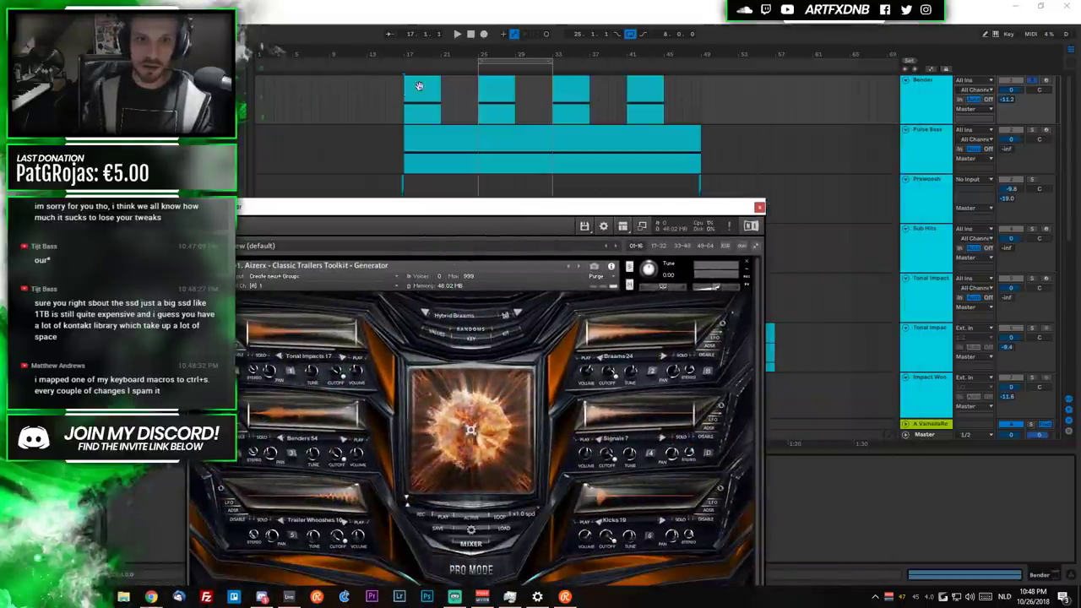
left_click(839, 127)
key("space")
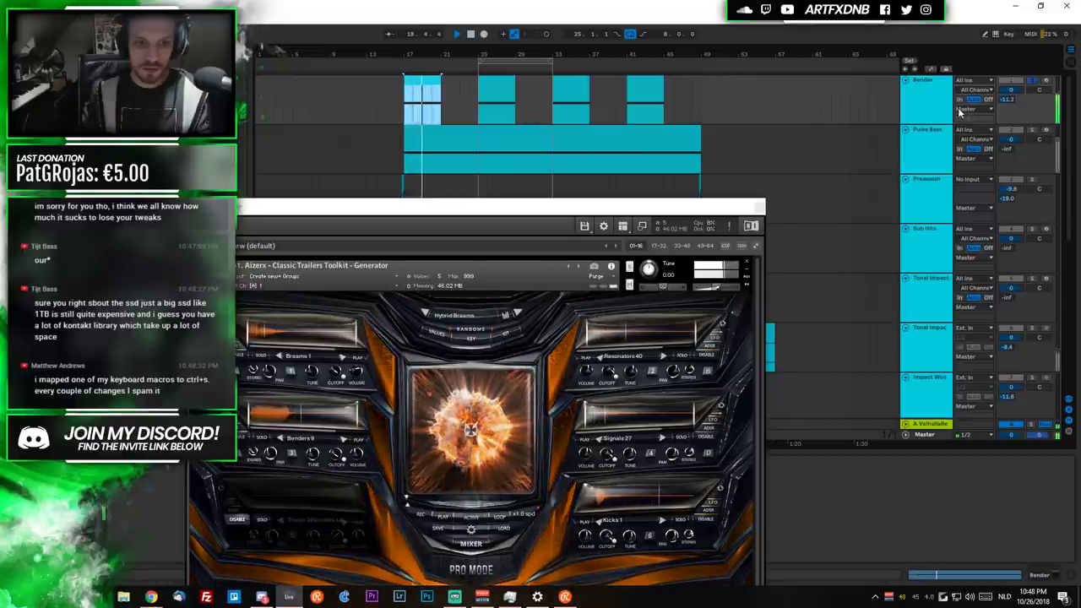
key("space")
left_click(756, 208)
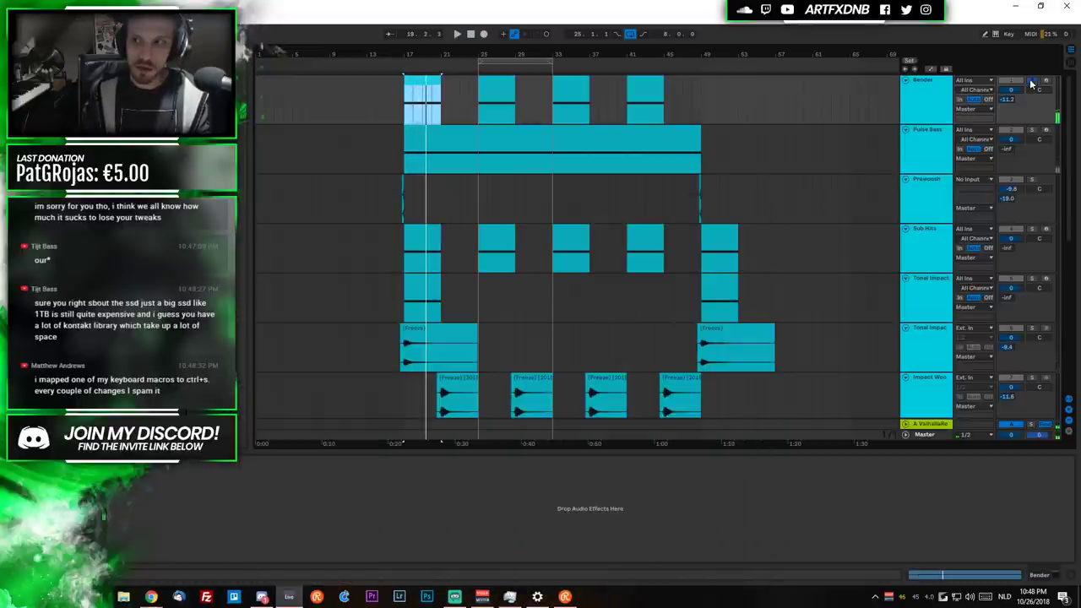
Unsolo the Bender track and briefly play the full arrangement from just before bar 17.
left_click(433, 84)
left_click(394, 100)
key("space")
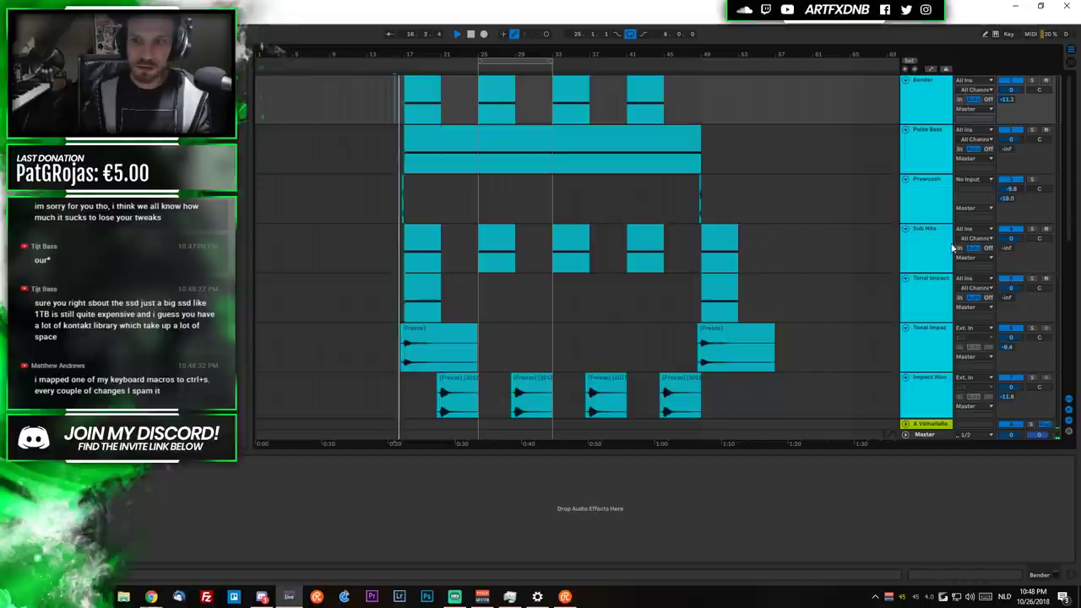
key("space")
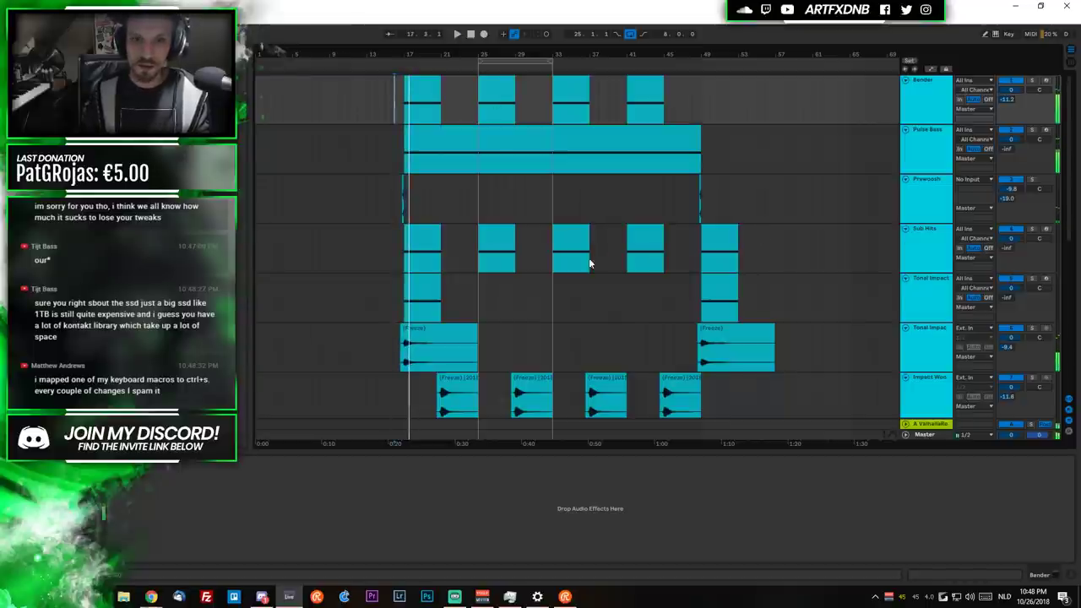
Deactivate the Pulse Bass, Sub Hits, first Tonal Impact, Riser and Epic Percs tracks.
scroll(859, 245, "down", 1)
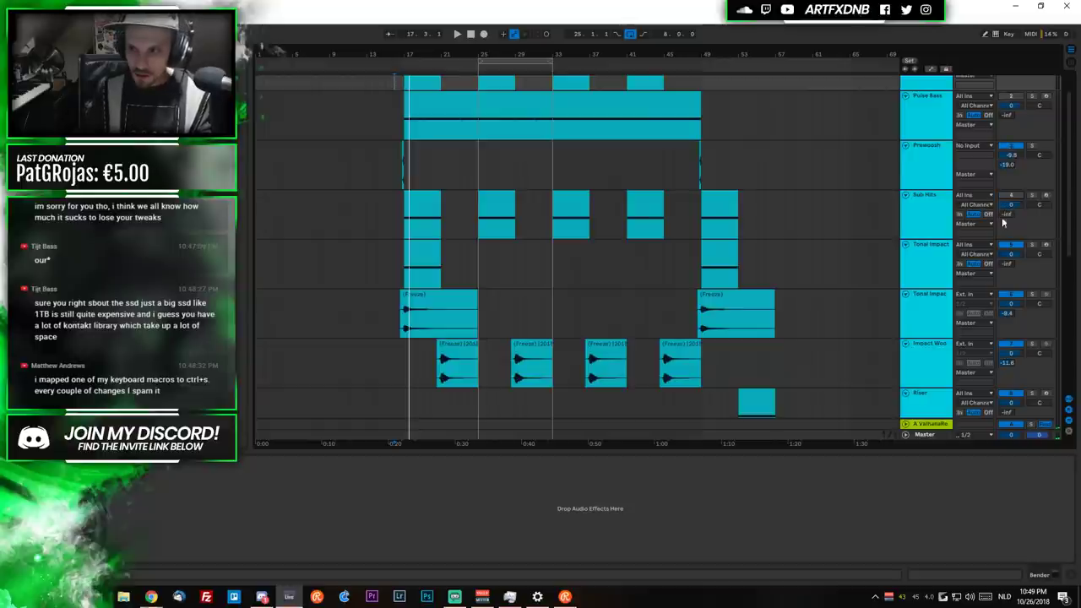
left_click(897, 264)
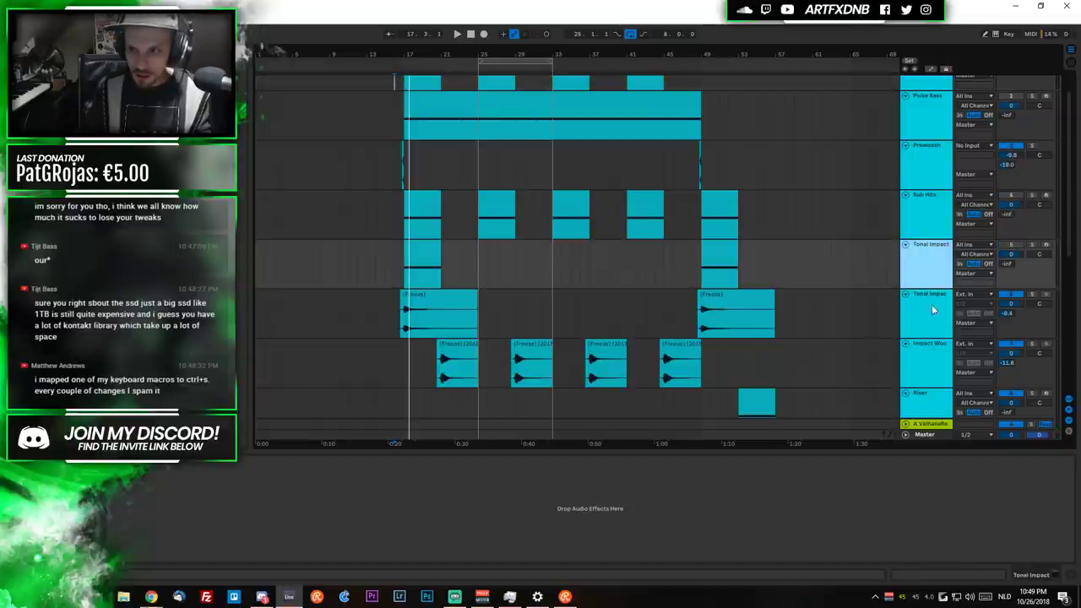
scroll(926, 302, "down", 5)
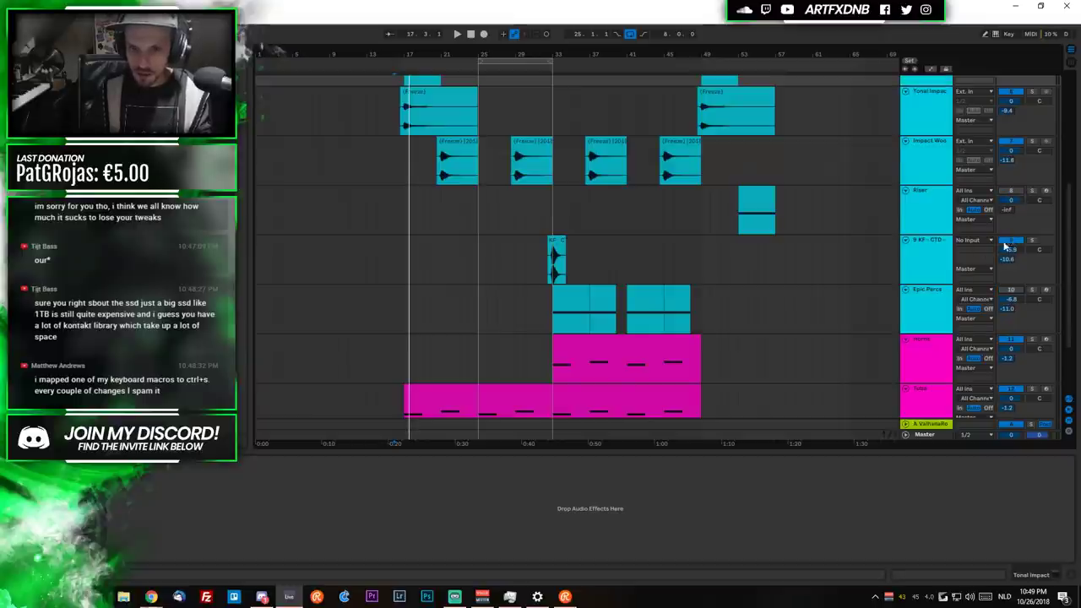
scroll(1005, 244, "down", 2)
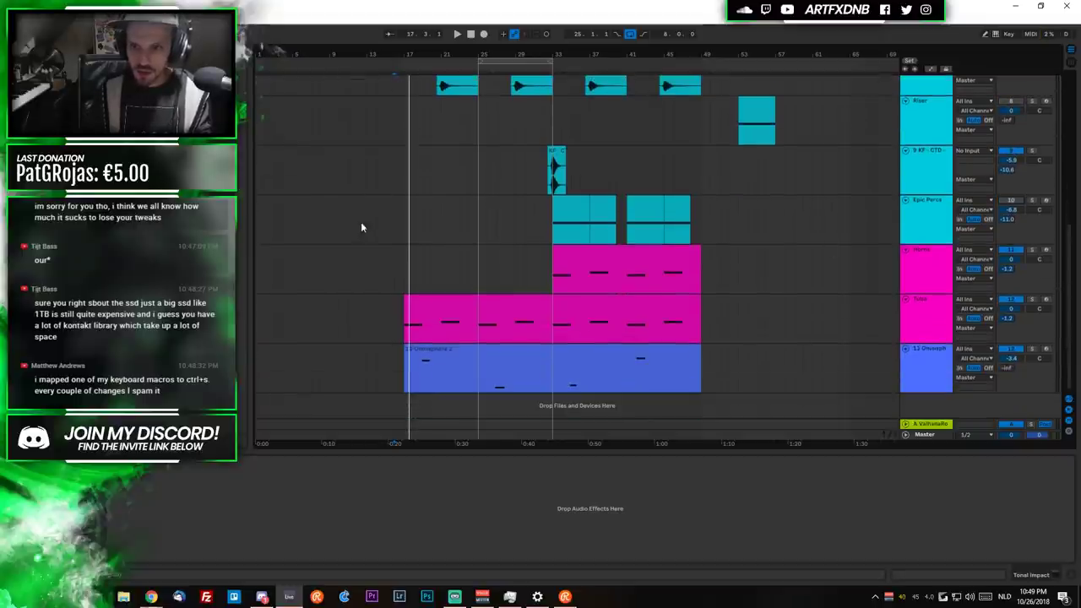
scroll(360, 227, "up", 8)
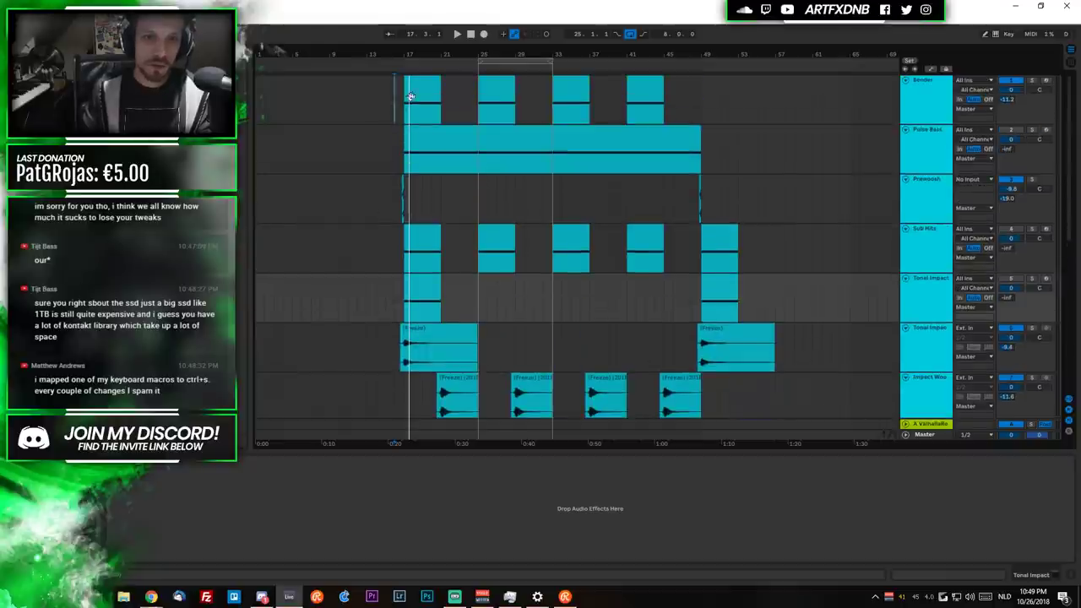
Play the arrangement with only the active tracks from just before bar 17 to about bar 27.
left_click(394, 95)
key("space")
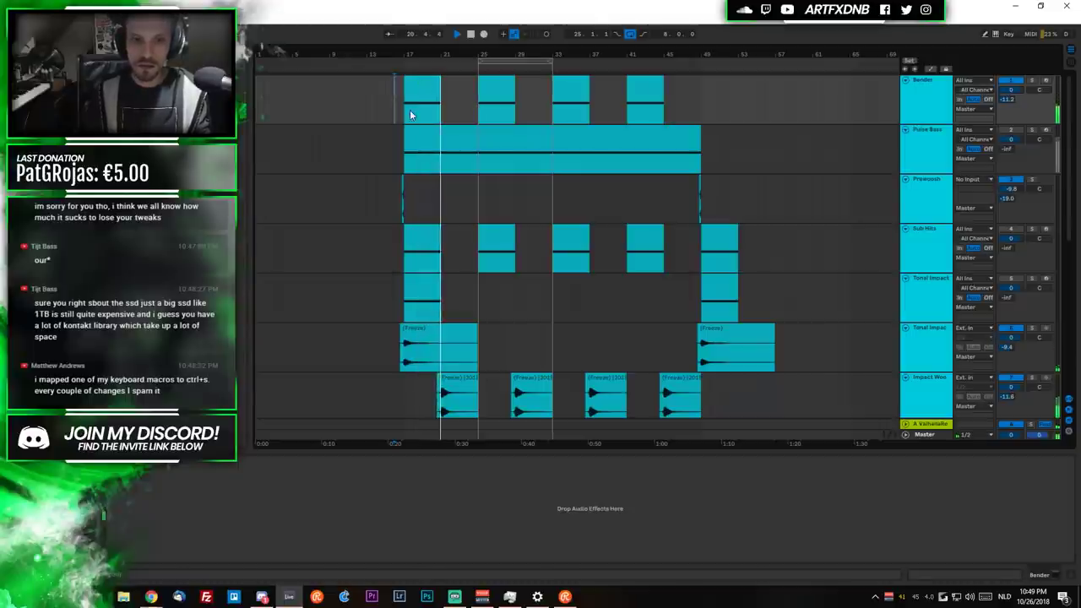
left_click(425, 88)
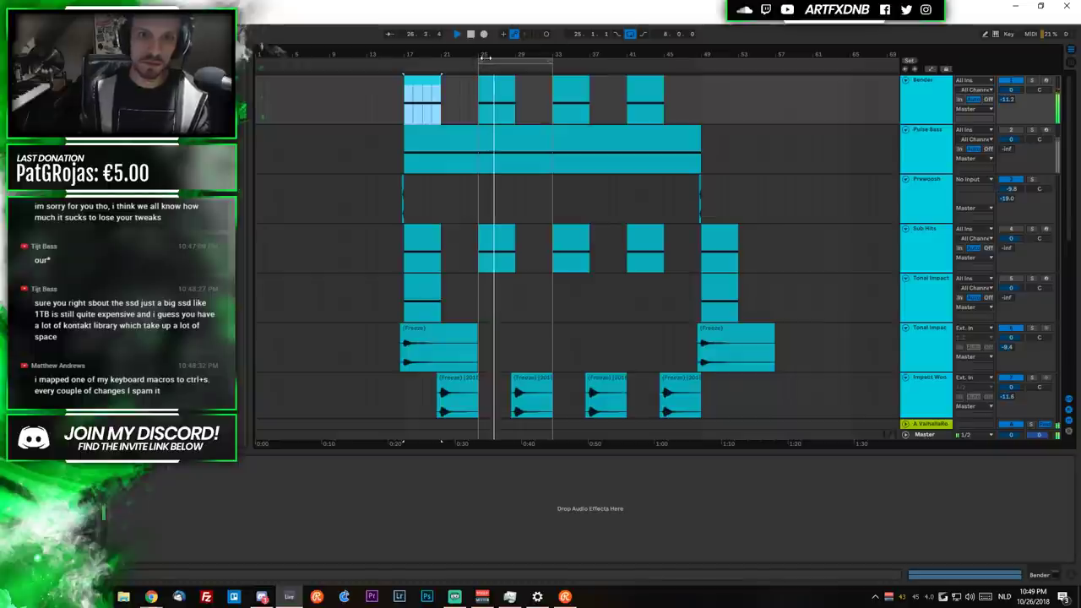
key("space")
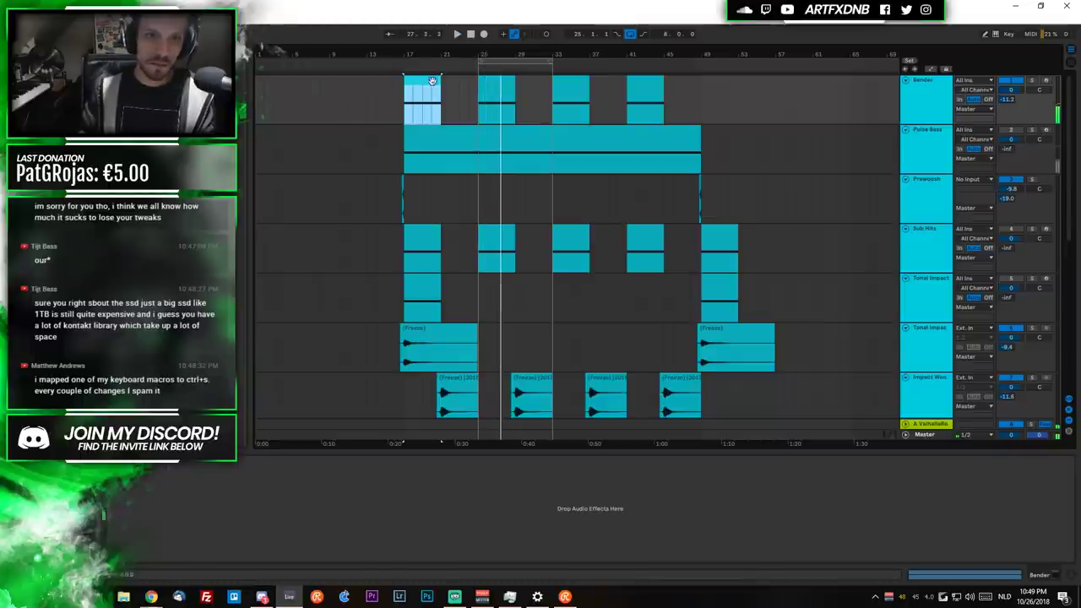
Solo the Pulse Bass track, open its Serum and set oscillator A's wavetable to Analog_BD_Sin.
left_click(447, 133)
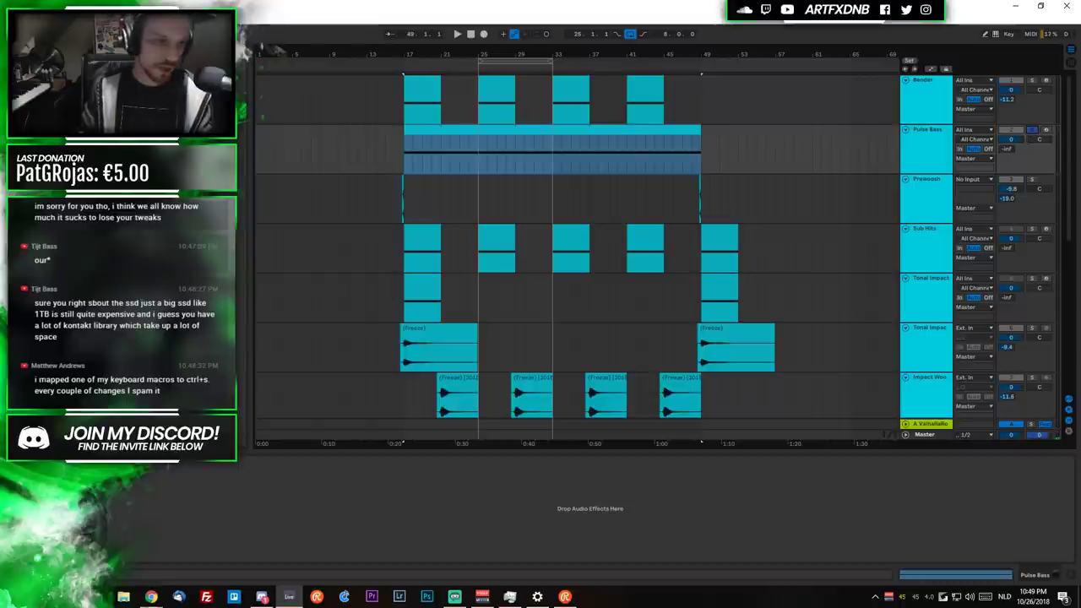
key("ctrl+alt+p")
left_click(358, 128)
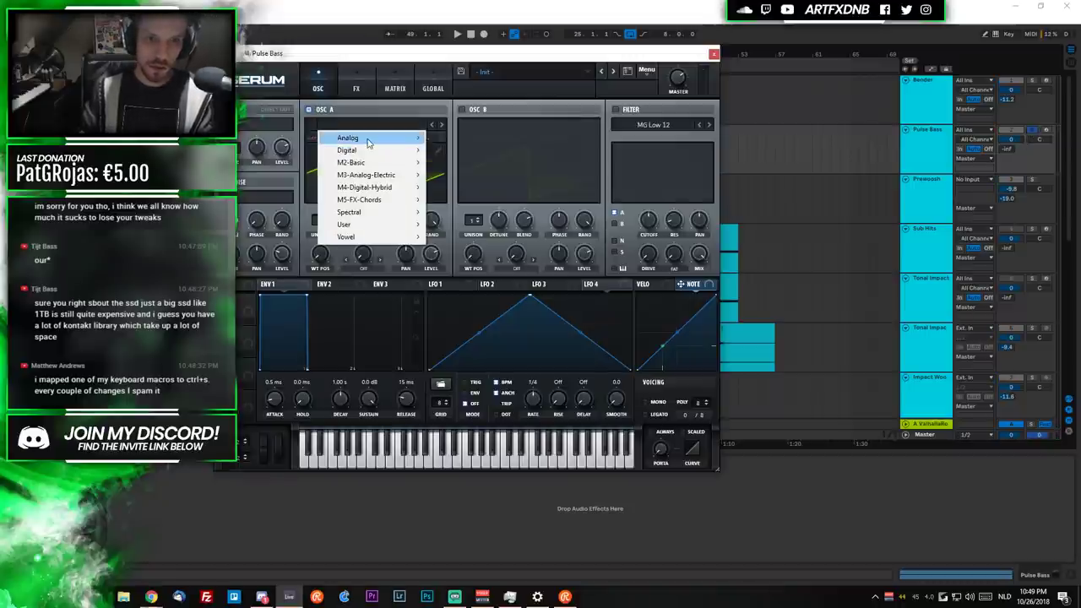
mouse_move(350, 138)
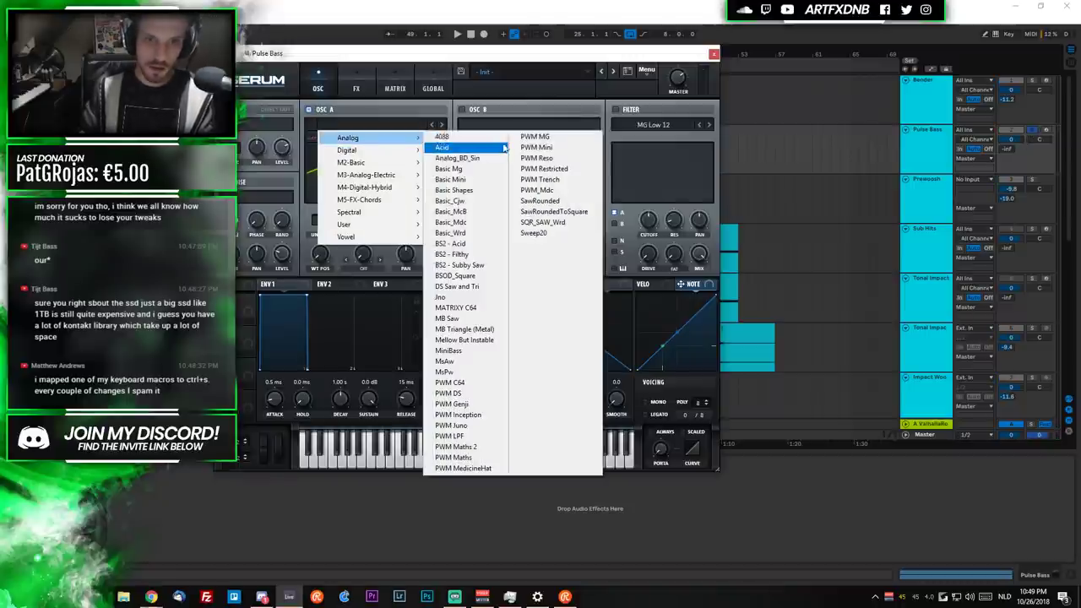
left_click(457, 158)
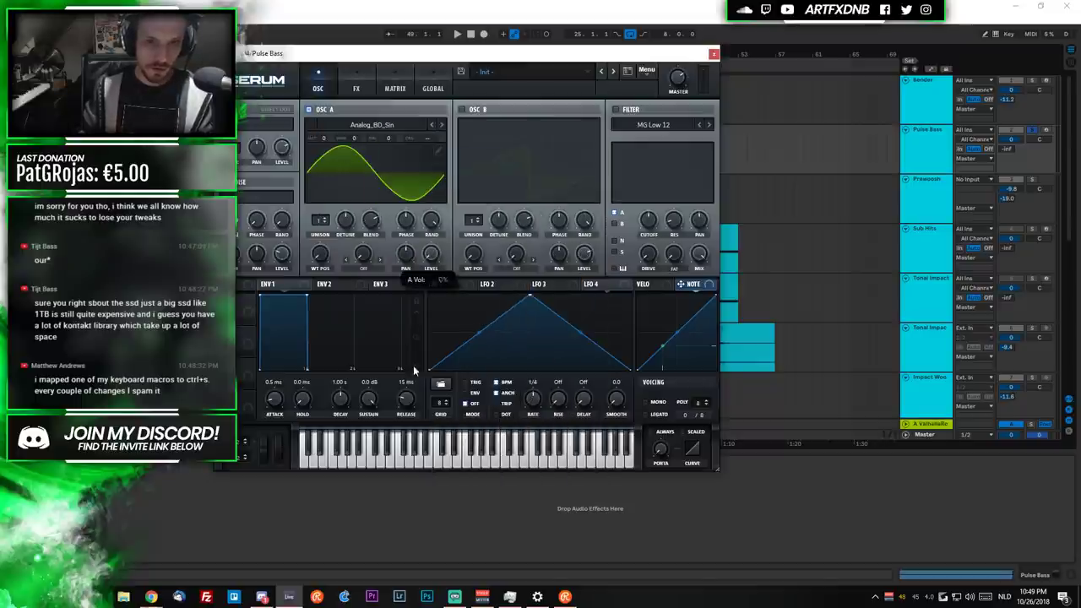
Reshape LFO 1 into a falling, inward-bent curve and assign it to modulate oscillator A's level.
left_click_drag(533, 300, 429, 256)
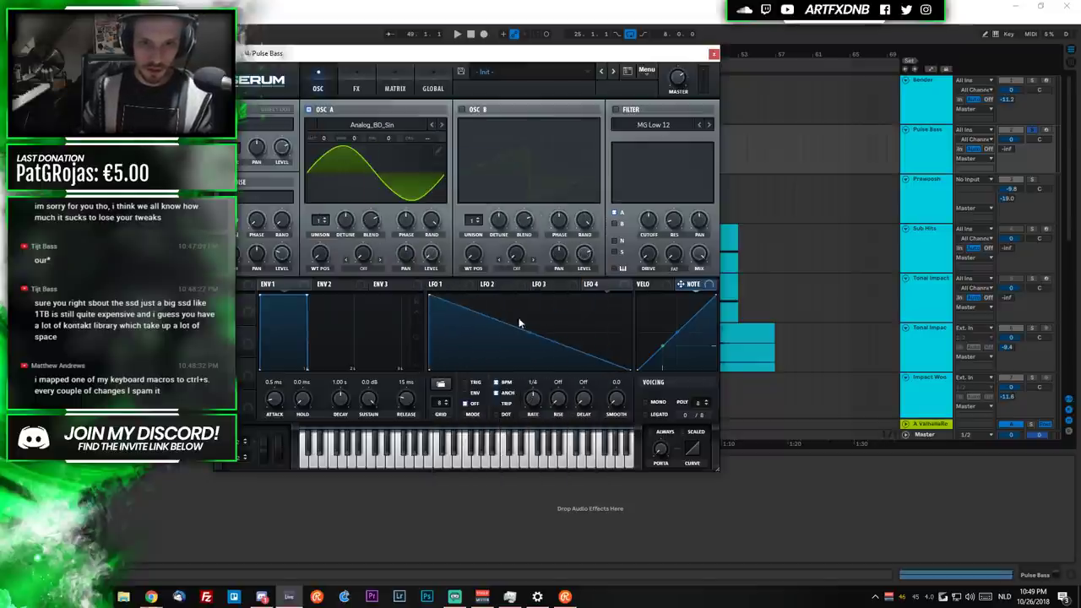
key("ctrl+z")
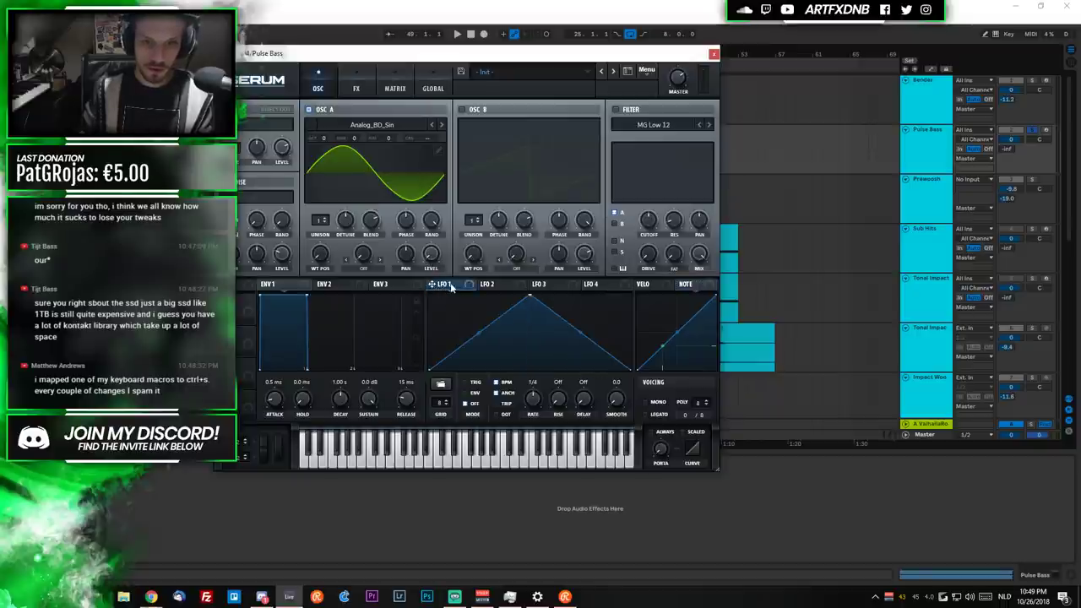
left_click_drag(527, 293, 429, 296)
left_click_drag(533, 335, 526, 339)
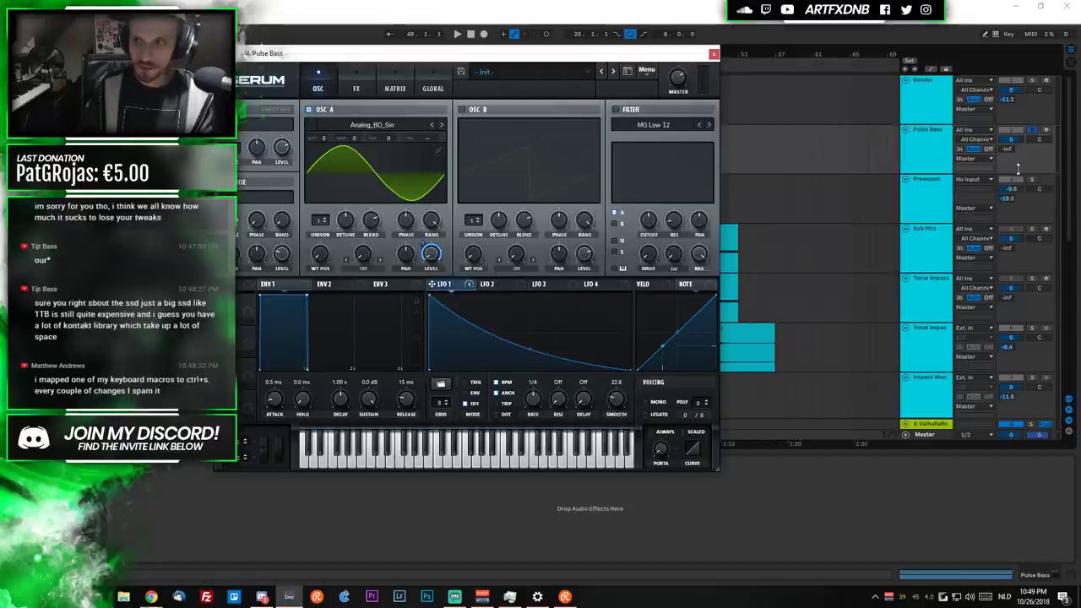
During playback, set oscillator A one octave down and LFO 1 to Trig mode with rate 1/8 and smooth 34.2.
key("space")
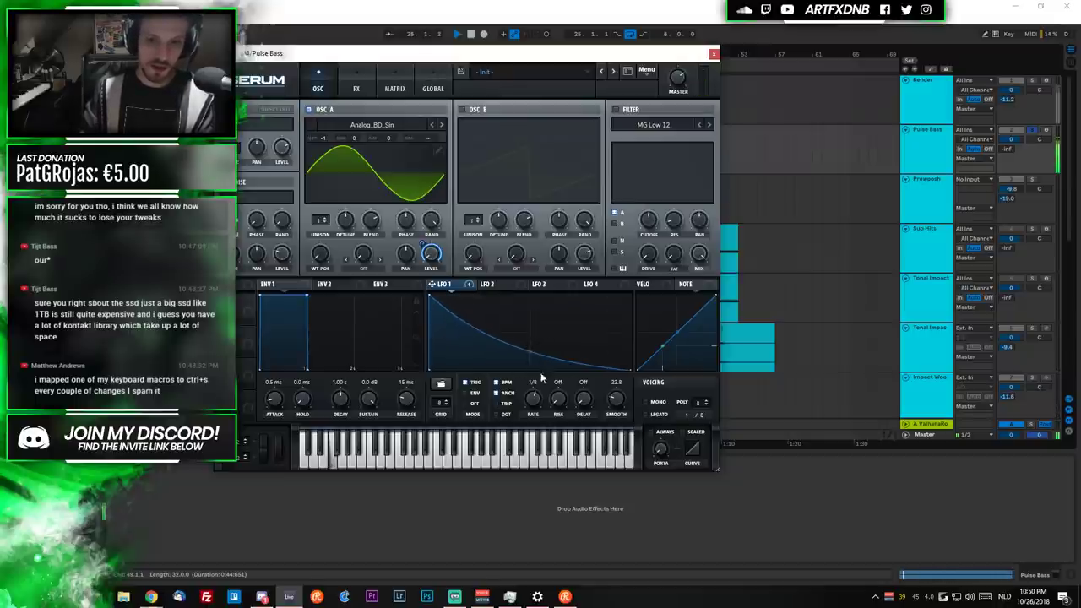
scroll(625, 384, "up", 3)
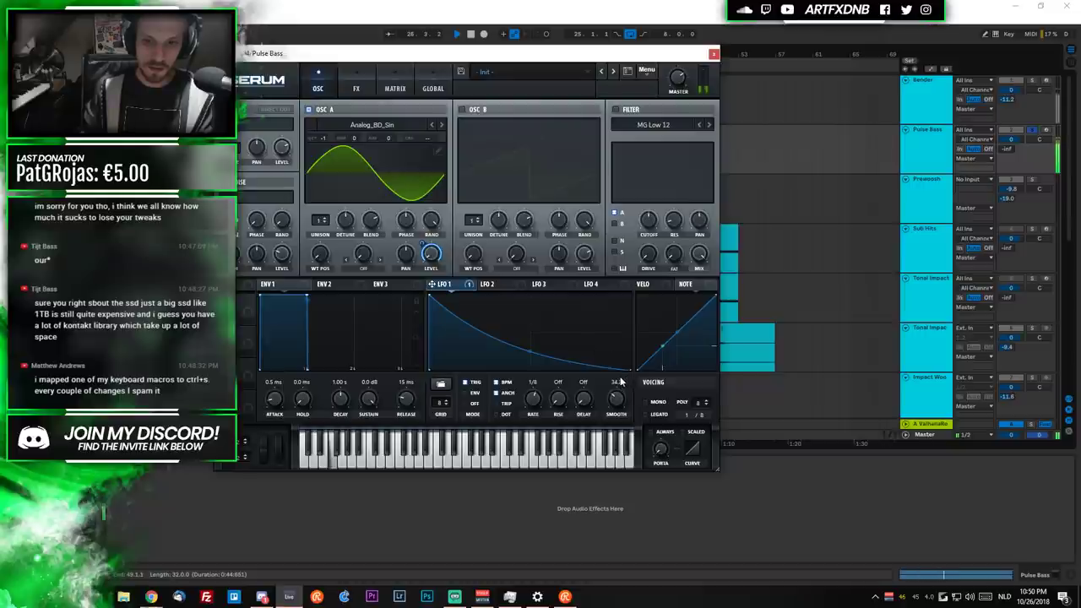
left_click(714, 54)
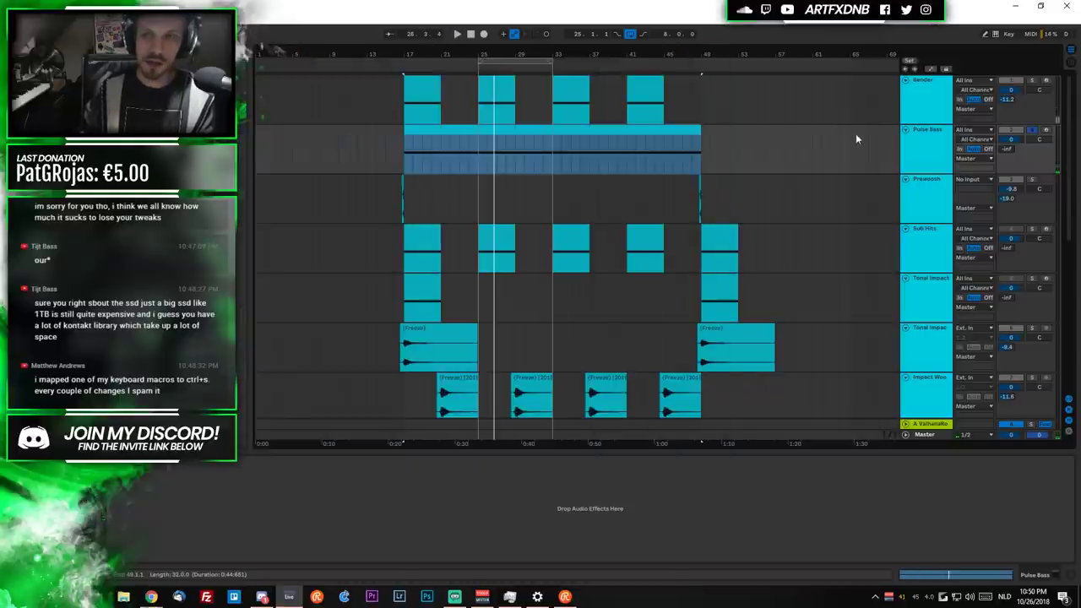
Unsolo and reactivate the Pulse Bass track and play the arrangement from just before bar 17.
left_click(393, 149)
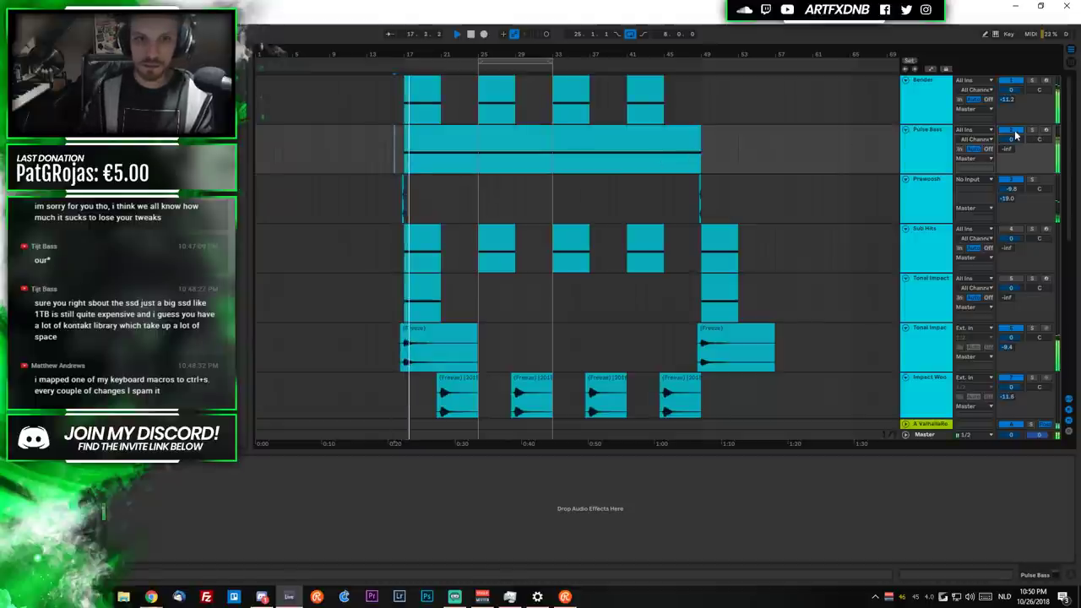
left_click(927, 132)
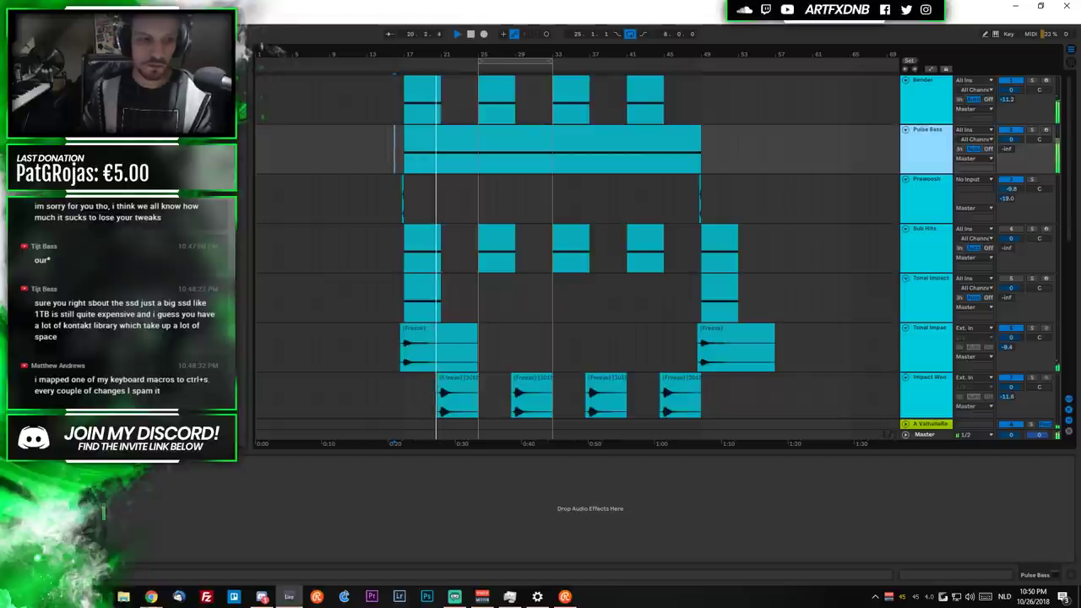
Reopen the Pulse Bass Serum, enable its MG Low 12 filter and raise the filter's drive.
key("ctrl+alt+p")
left_click(615, 111)
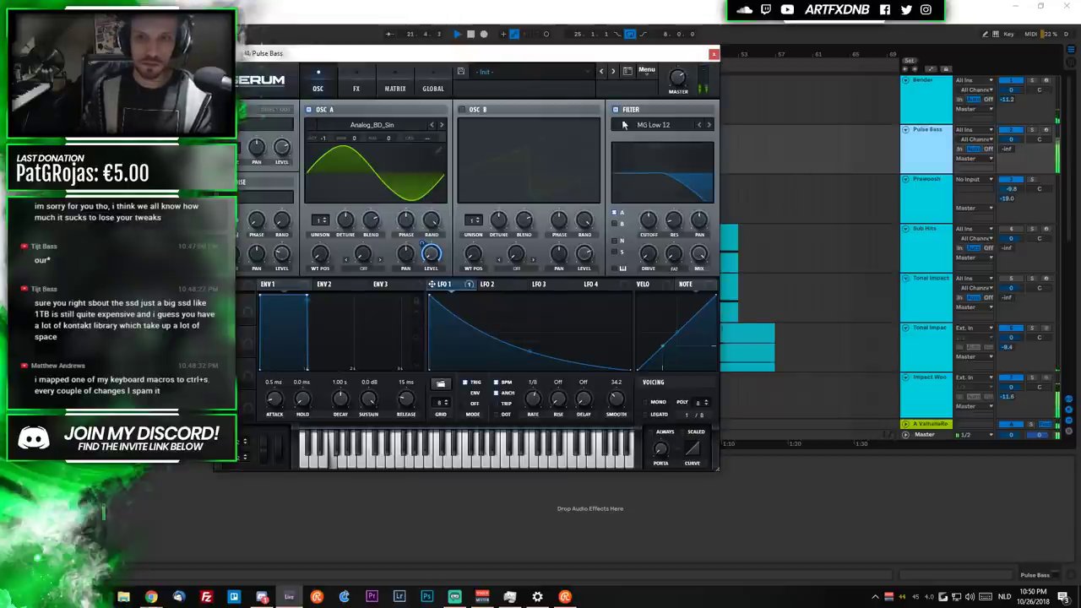
left_click_drag(652, 258, 652, 239)
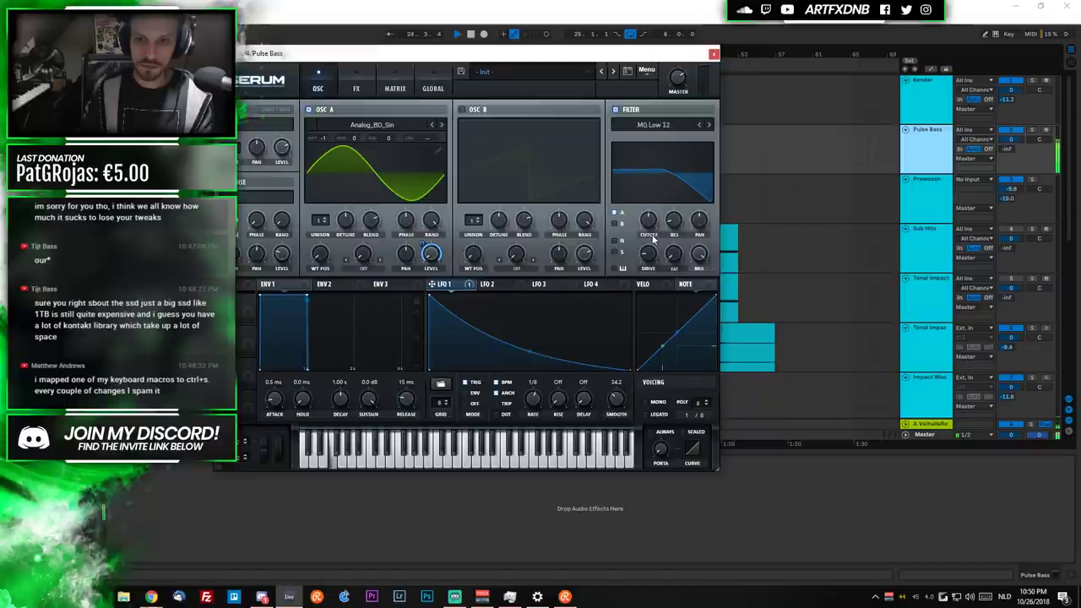
Enable oscillator B one octave down with 6 unison voices and assign LFO 1 to modulate its level.
left_click(461, 110)
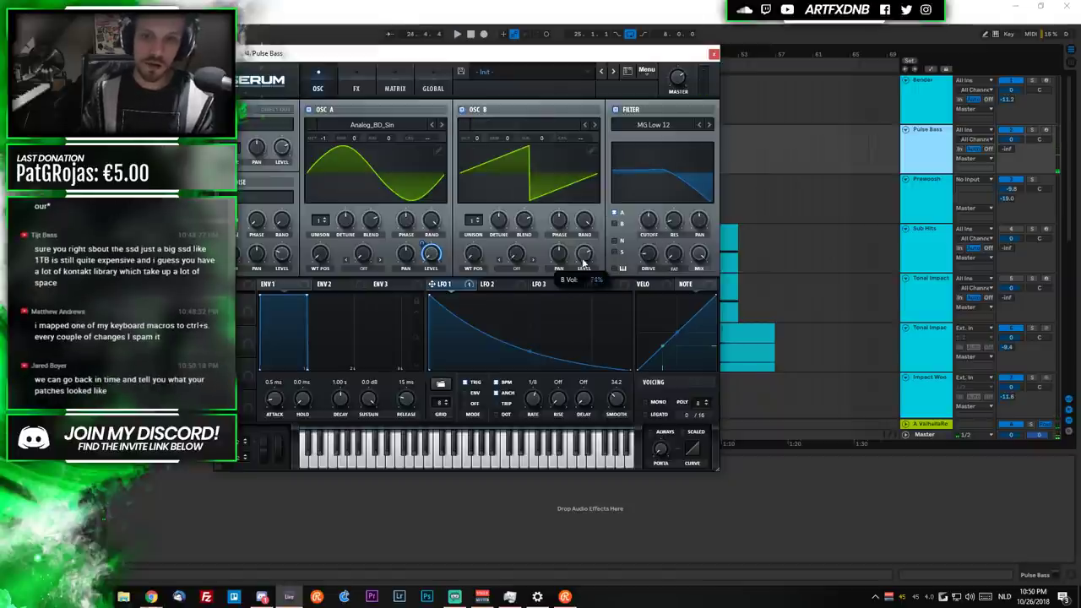
left_click_drag(598, 269, 584, 252)
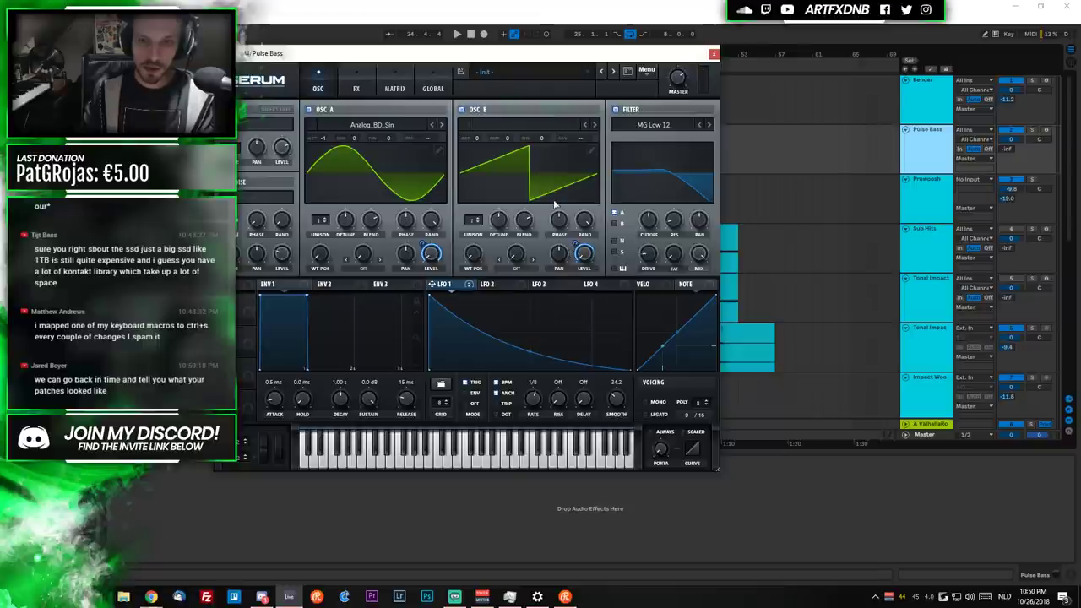
left_click_drag(481, 141, 473, 219)
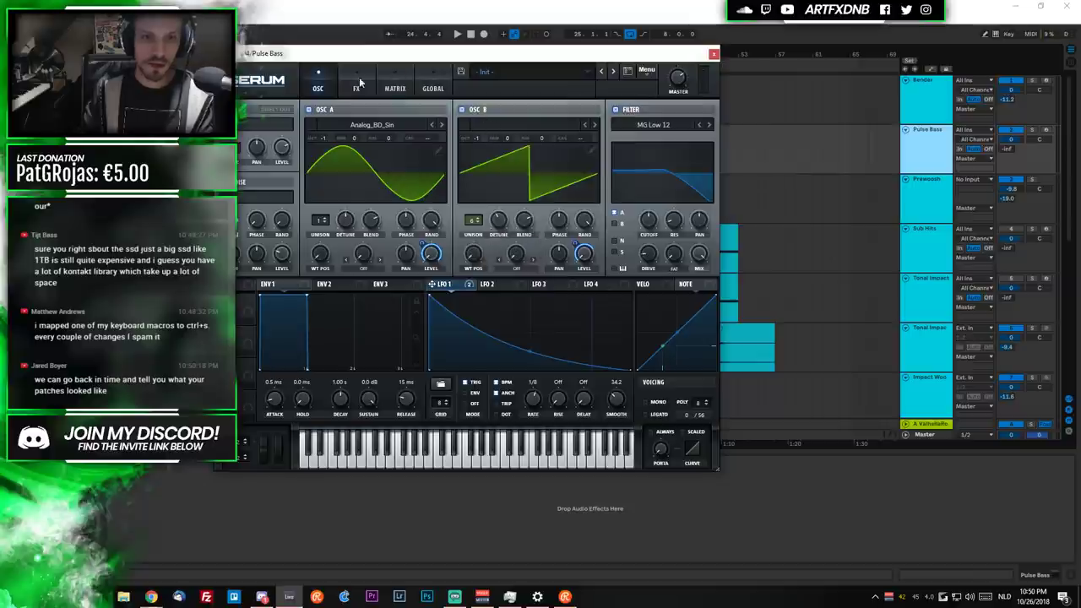
Lower the filter cutoff, modulate it with LFO 1 and route oscillator B into the filter while playing the Pulse Bass clip from bar 17.
left_click_drag(648, 221, 642, 254)
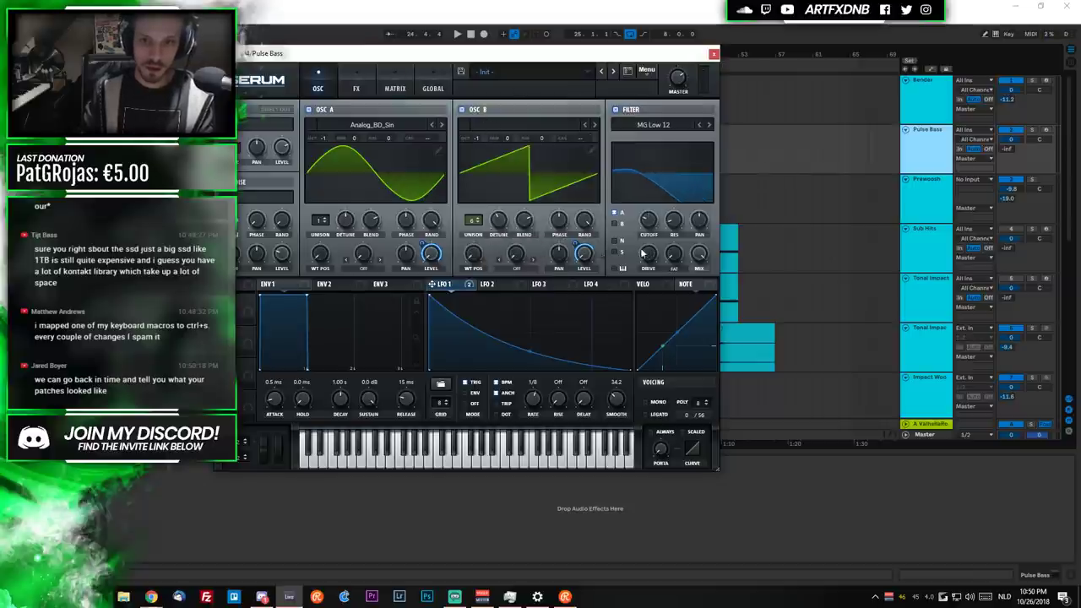
left_click_drag(646, 216, 637, 229)
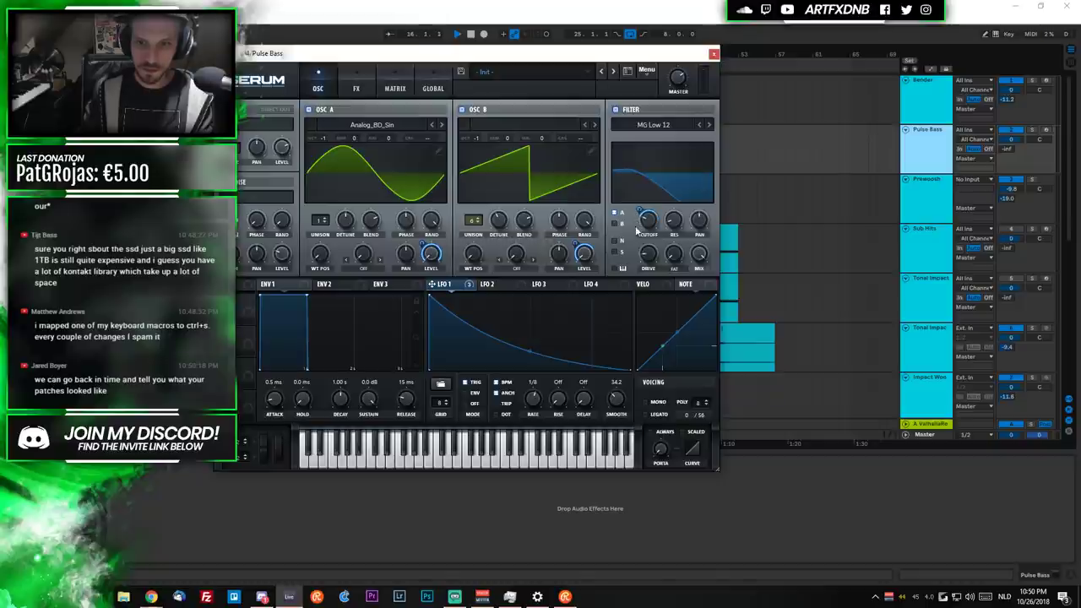
left_click_drag(493, 61, 392, 209)
left_click(431, 133)
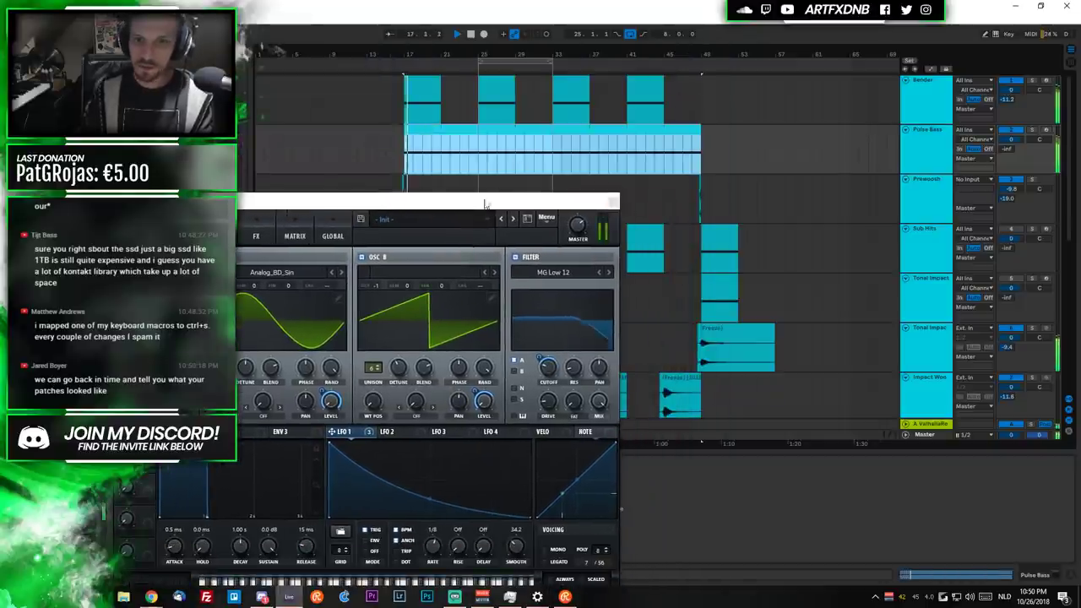
left_click_drag(498, 204, 569, 65)
mouse_move(623, 242)
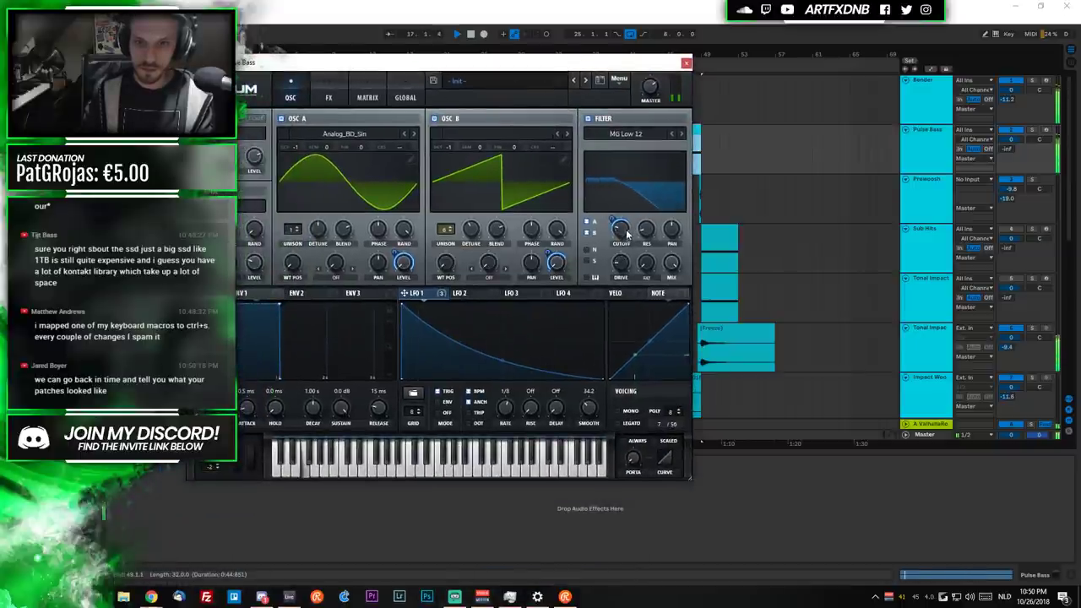
mouse_move(610, 215)
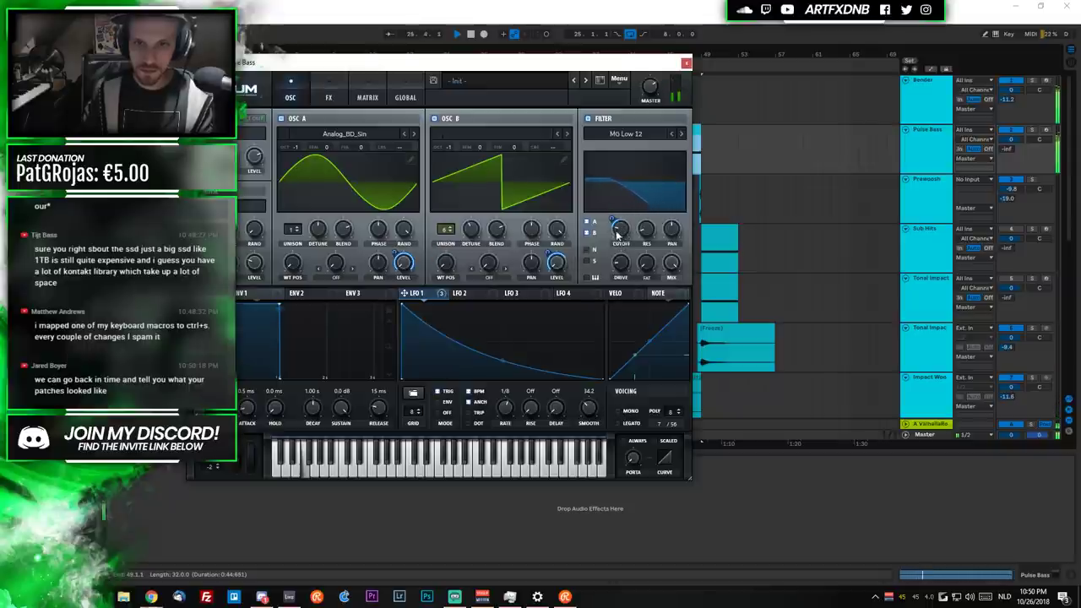
Compare the sound with oscillator A's filter routing off and on, and close Serum.
left_click(587, 222)
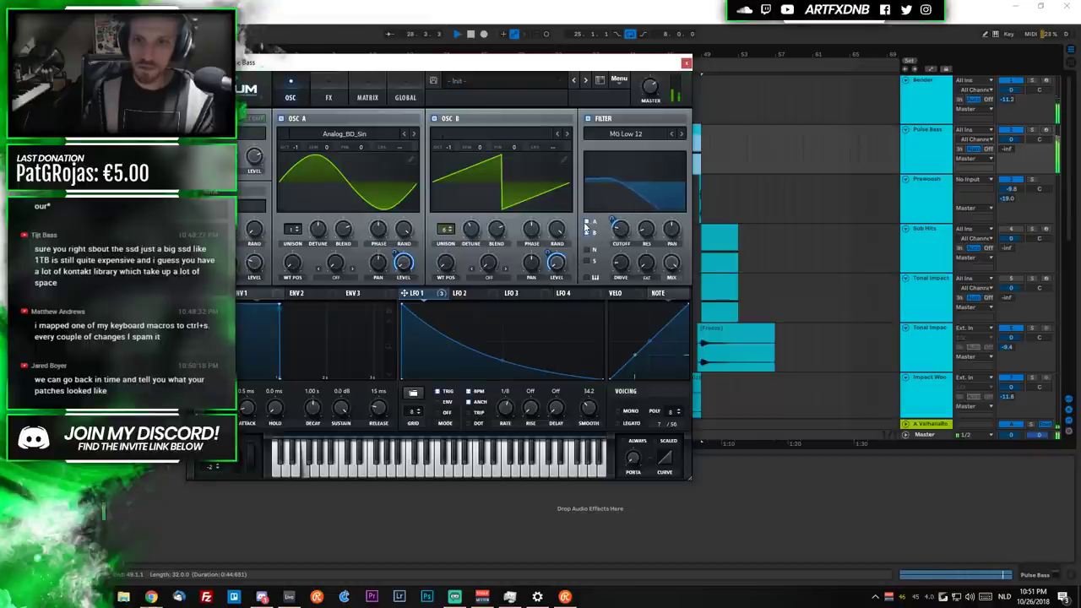
left_click(588, 222)
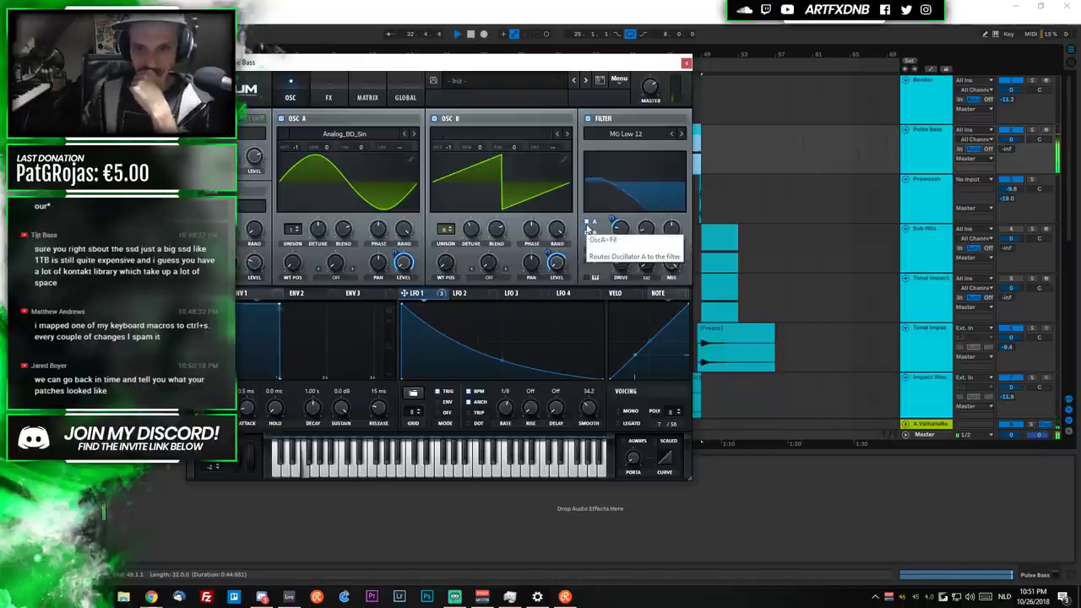
left_click(686, 63)
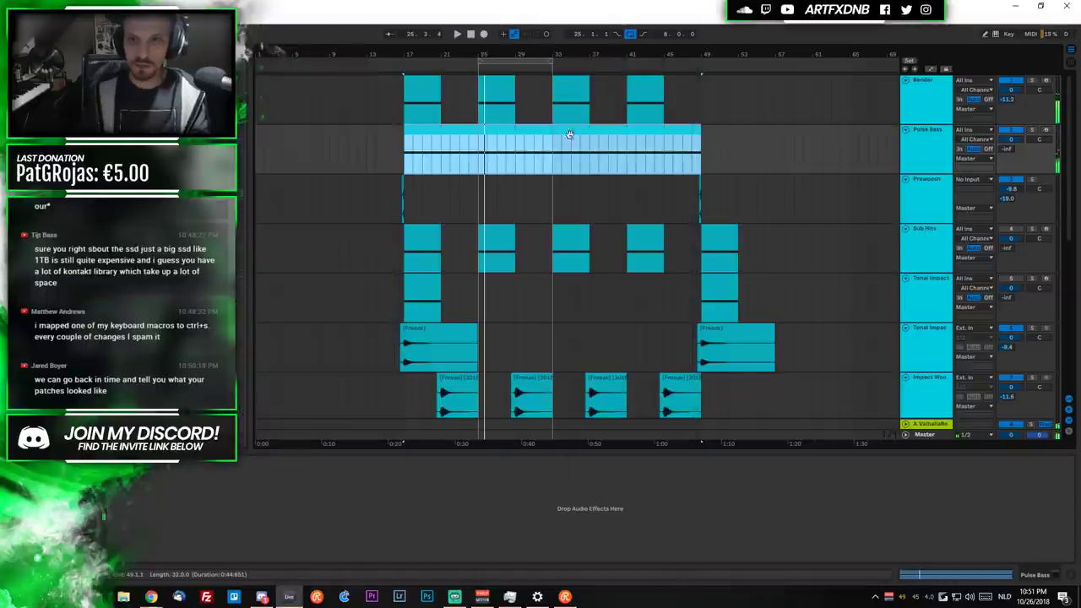
Look through the arrangement's tracks and inspect the first Prewoosh clip near bar 17.
scroll(435, 209, "down", 3)
scroll(434, 207, "up", 3)
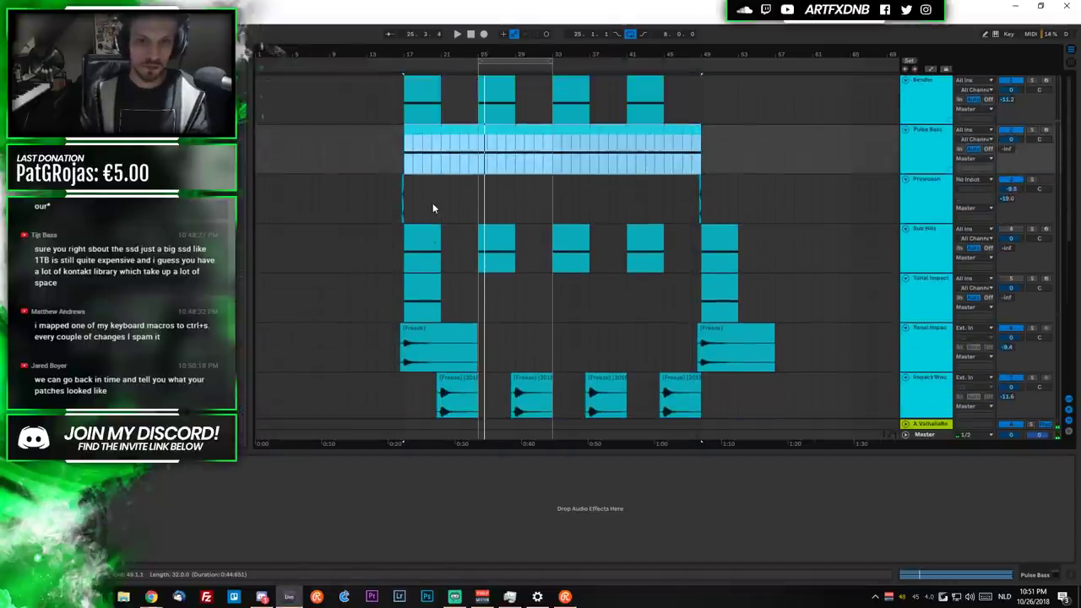
scroll(434, 203, "down", 5)
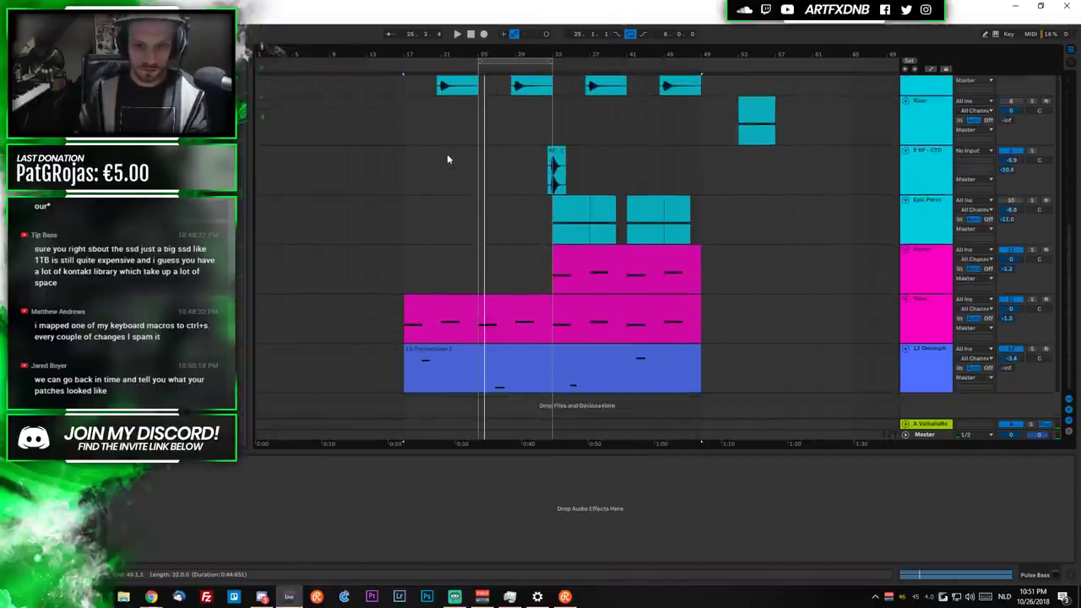
scroll(449, 155, "up", 5)
left_click(453, 139)
scroll(453, 139, "up", 2)
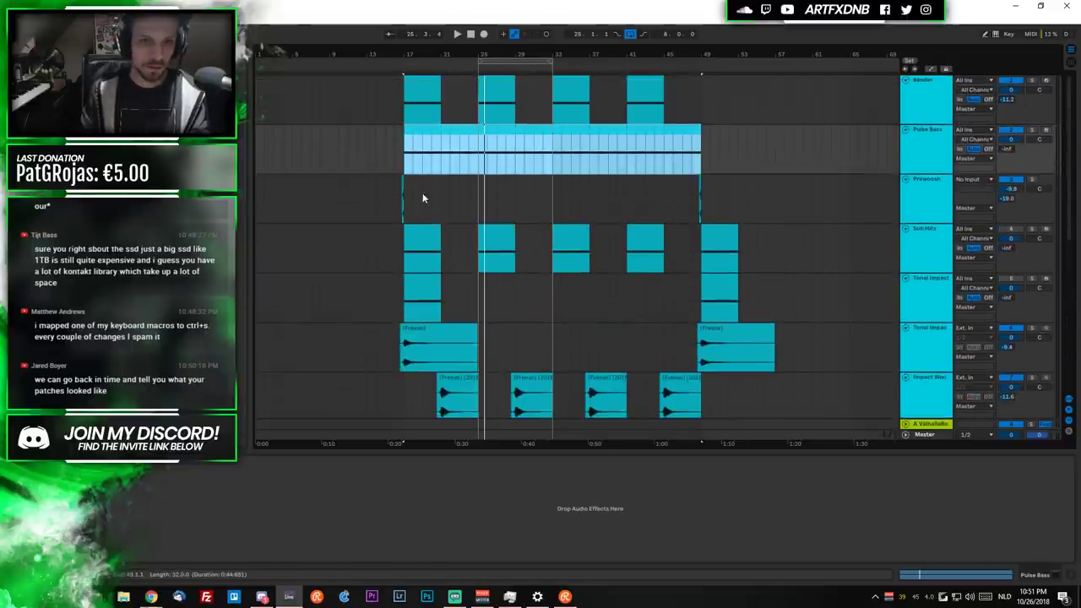
left_click(400, 192)
scroll(465, 229, "down", 2)
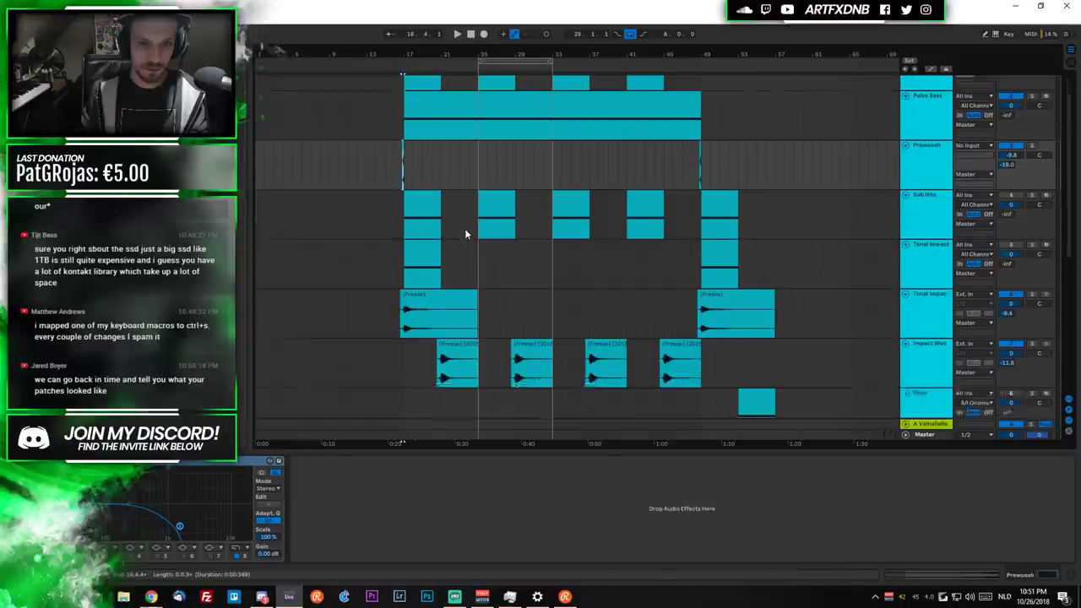
scroll(465, 234, "up", 2)
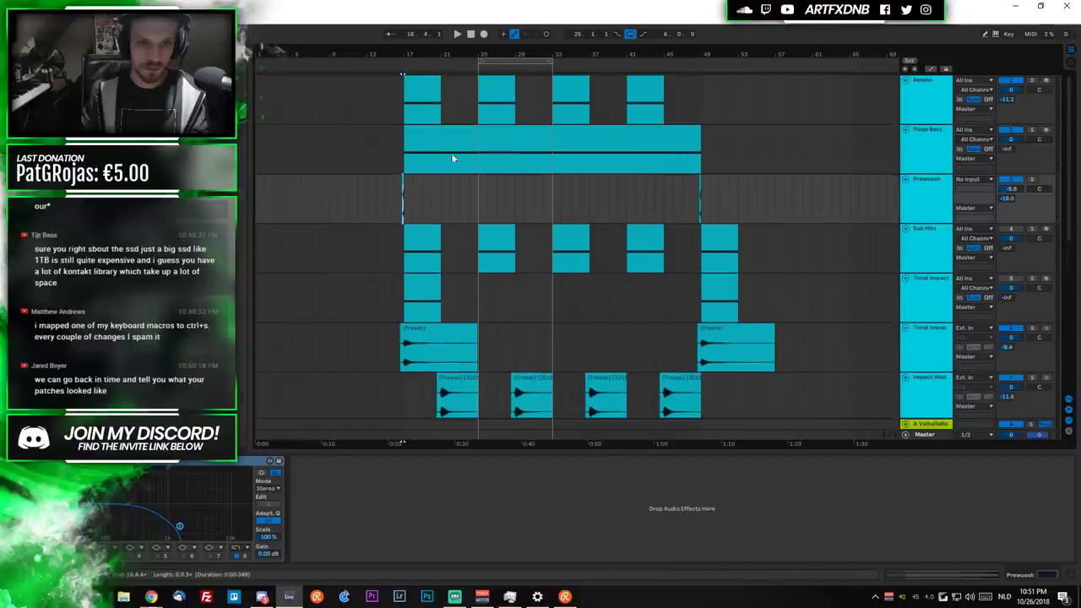
left_click(392, 136)
Solo the Sub Hits track and open its Kontakt instrument with the library browser shown.
left_click(425, 235)
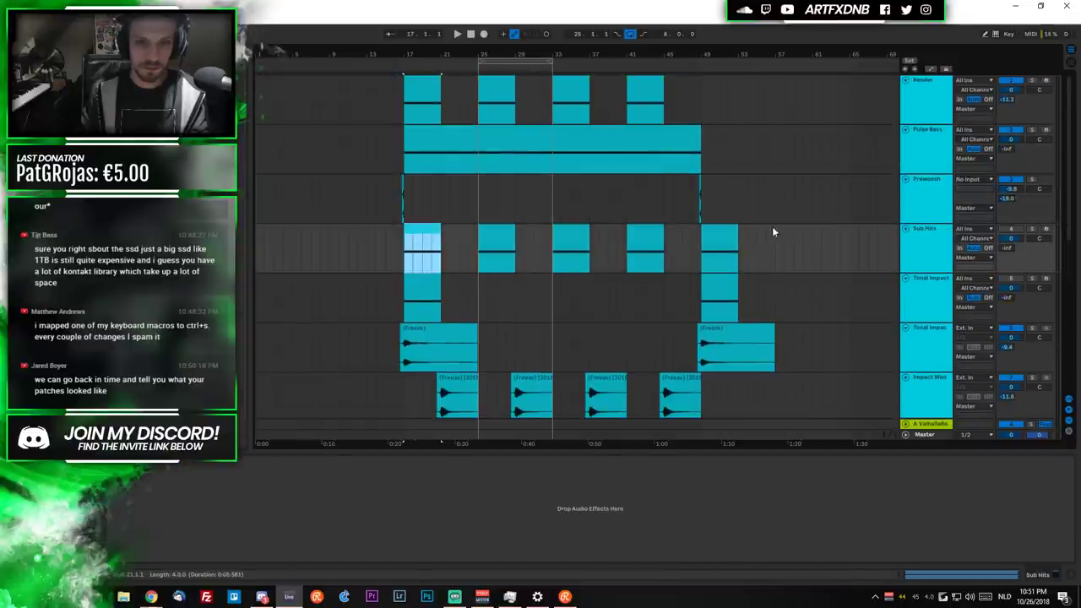
left_click(944, 238)
left_click(1031, 228)
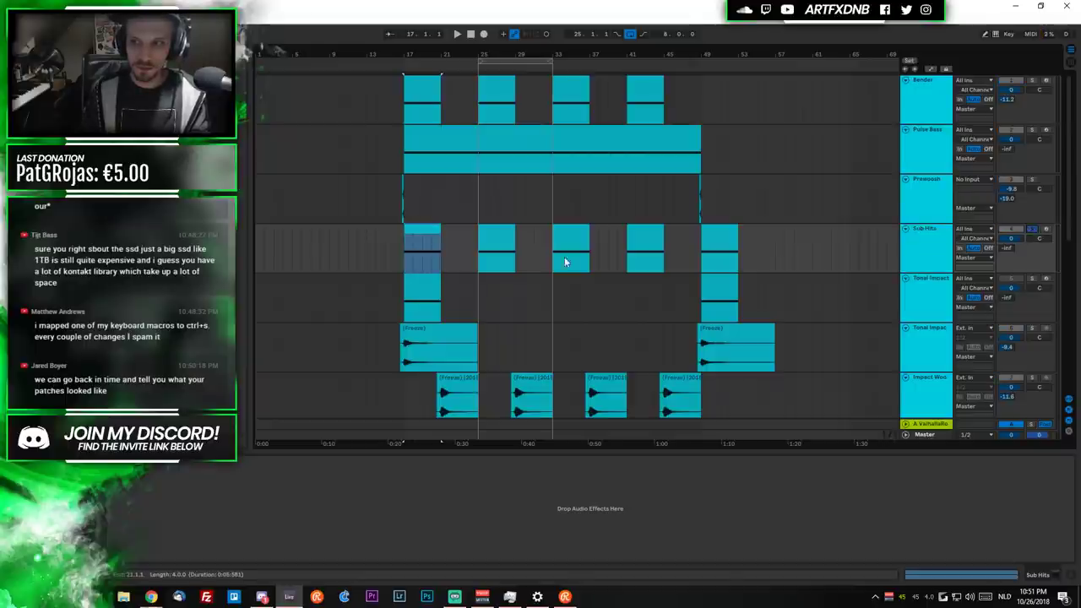
left_click(420, 290)
left_click(420, 77)
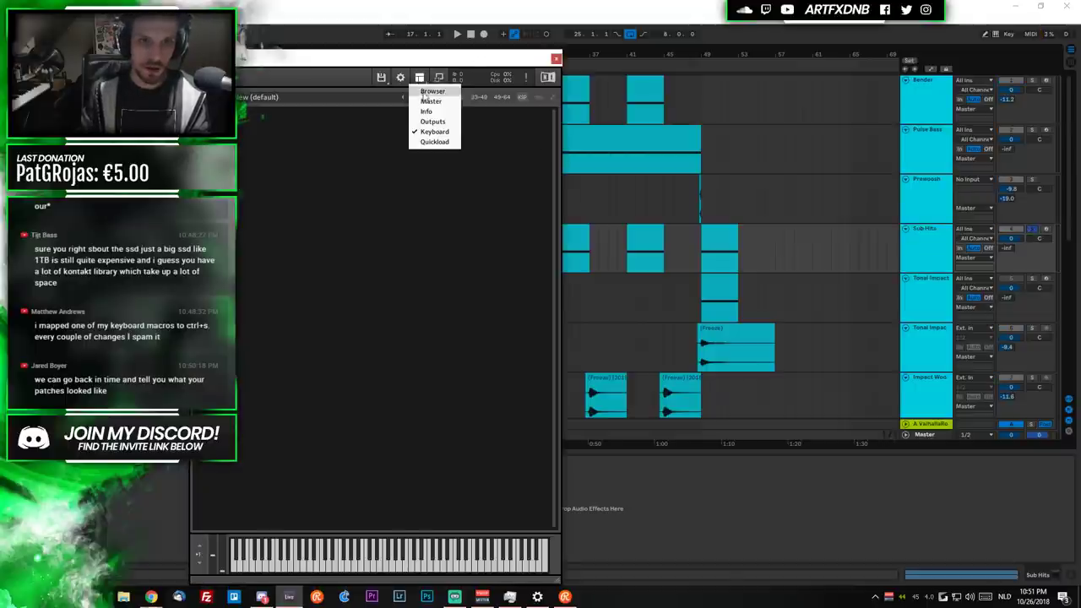
left_click(427, 90)
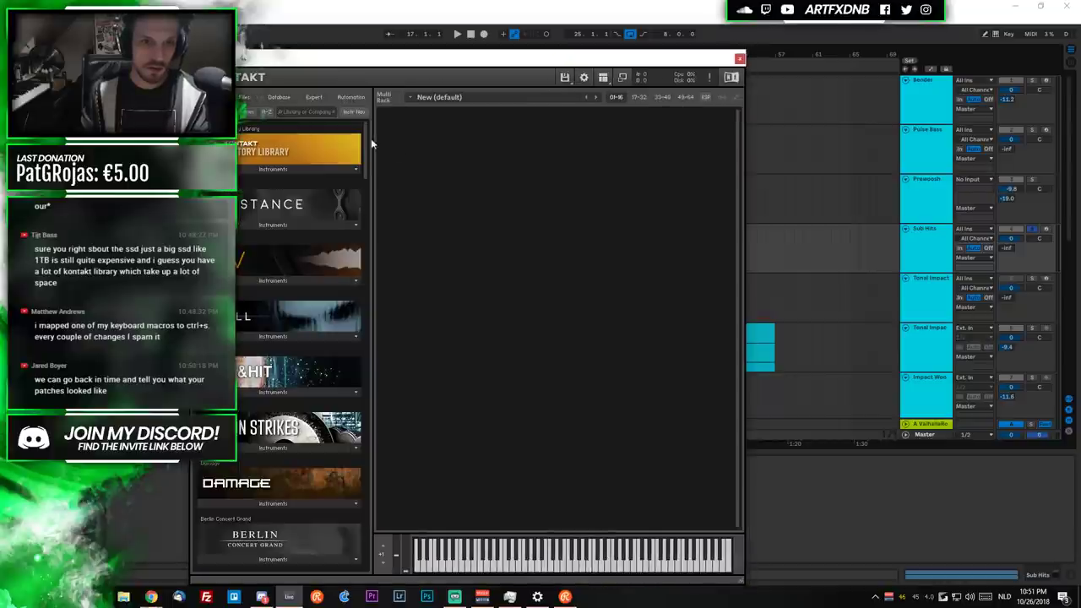
Load the Hits - Subs Menu instrument from Heavyocity's Gravity library into Kontakt and close the plugin window.
scroll(340, 414, "down", 20)
scroll(339, 413, "down", 2)
left_click(272, 363)
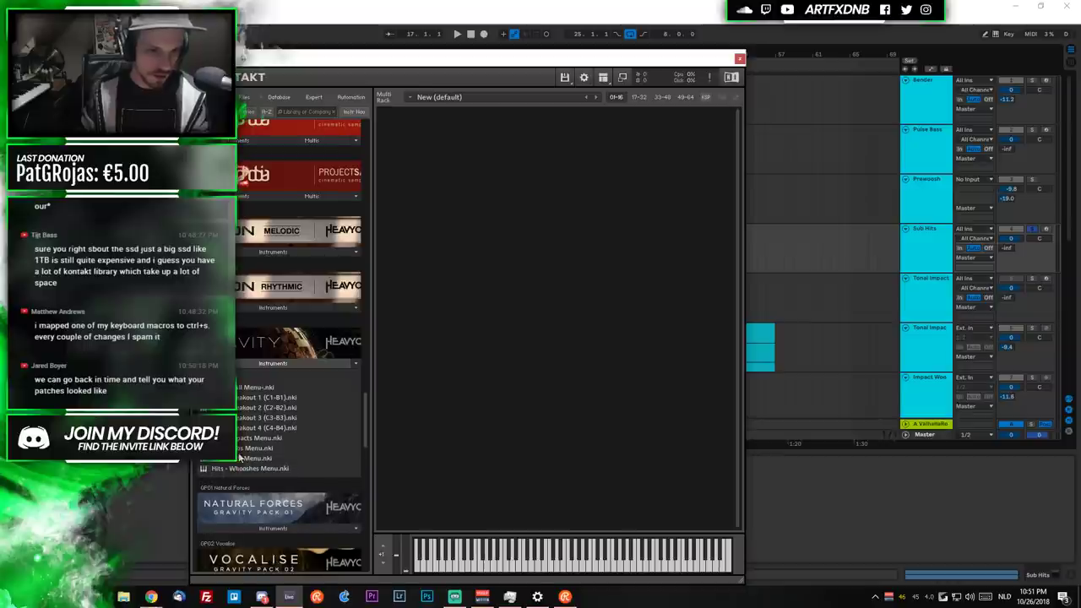
left_click_drag(240, 454, 434, 451)
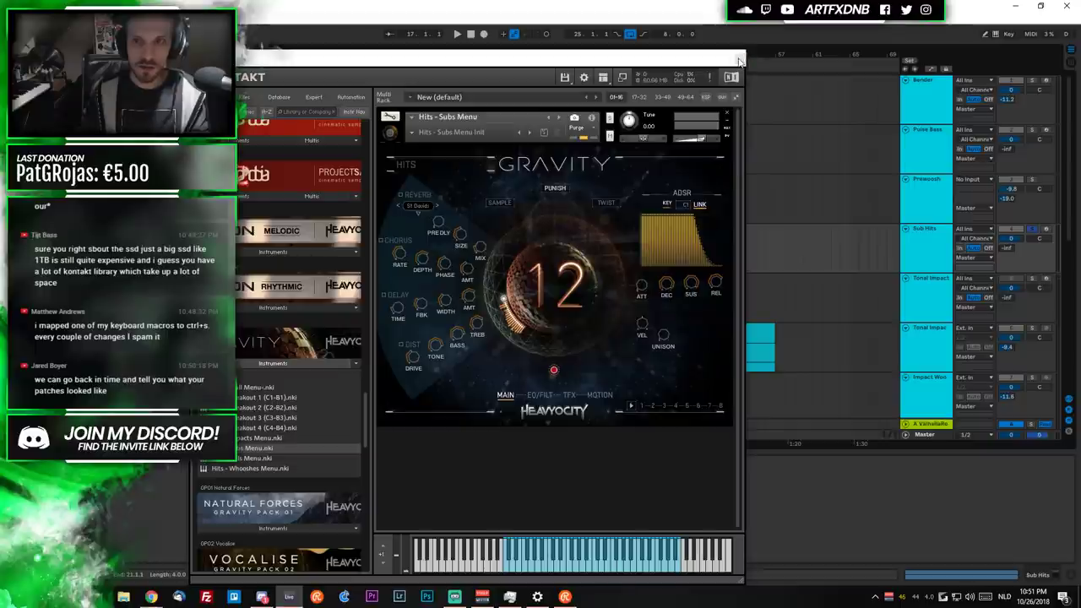
left_click(740, 59)
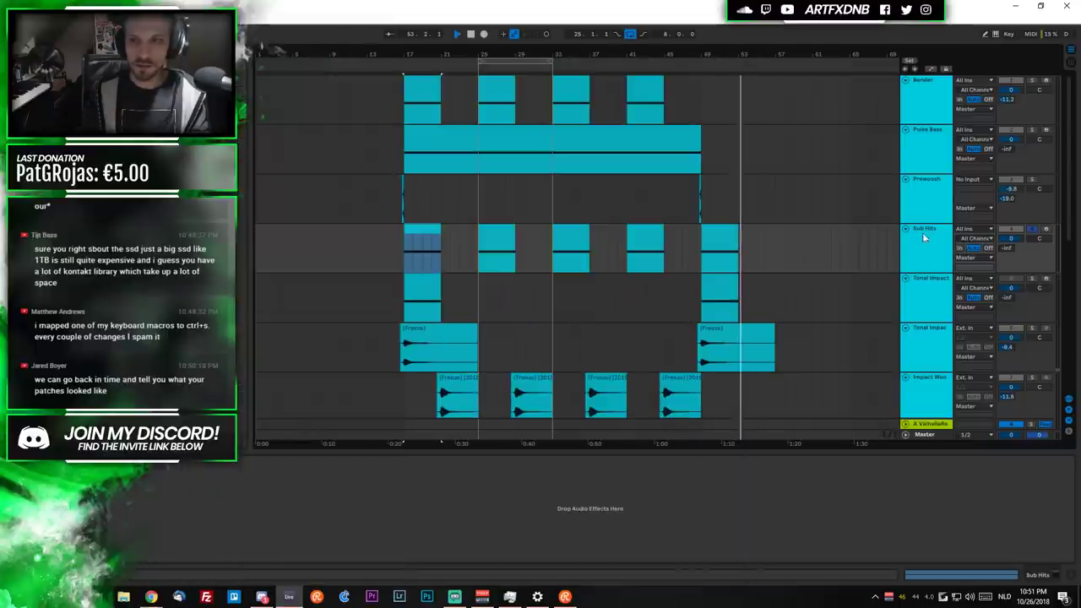
Play the soloed Sub Hits track from bar 17 and unsolo it.
left_click(1031, 229)
left_click(402, 252)
key("space")
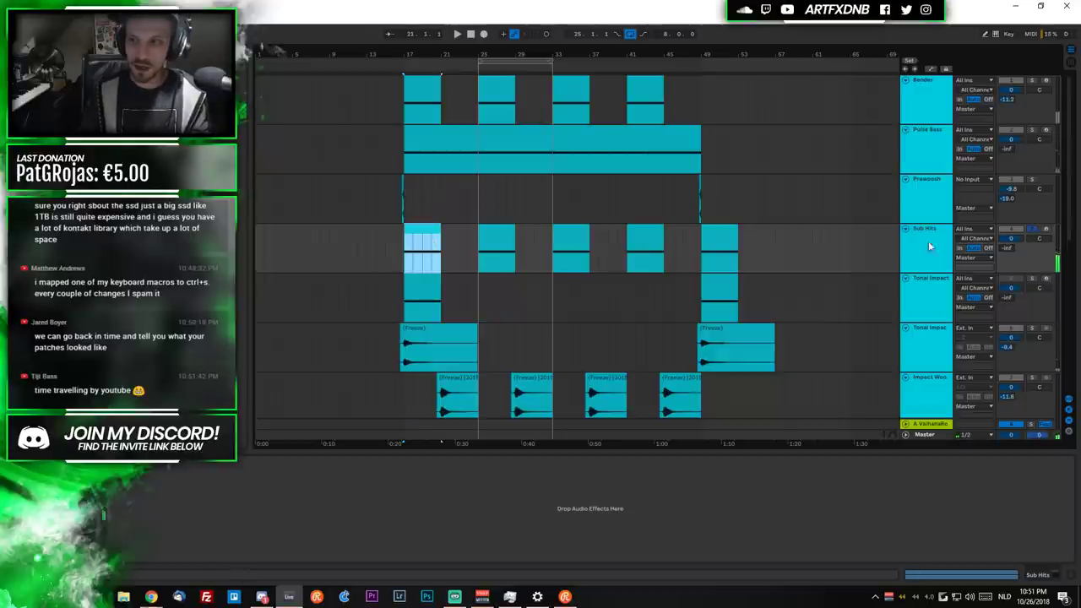
left_click(1031, 229)
Reactivate the Sub Hits track and play the arrangement from just before bar 17 while looking over the lower tracks.
left_click(403, 196)
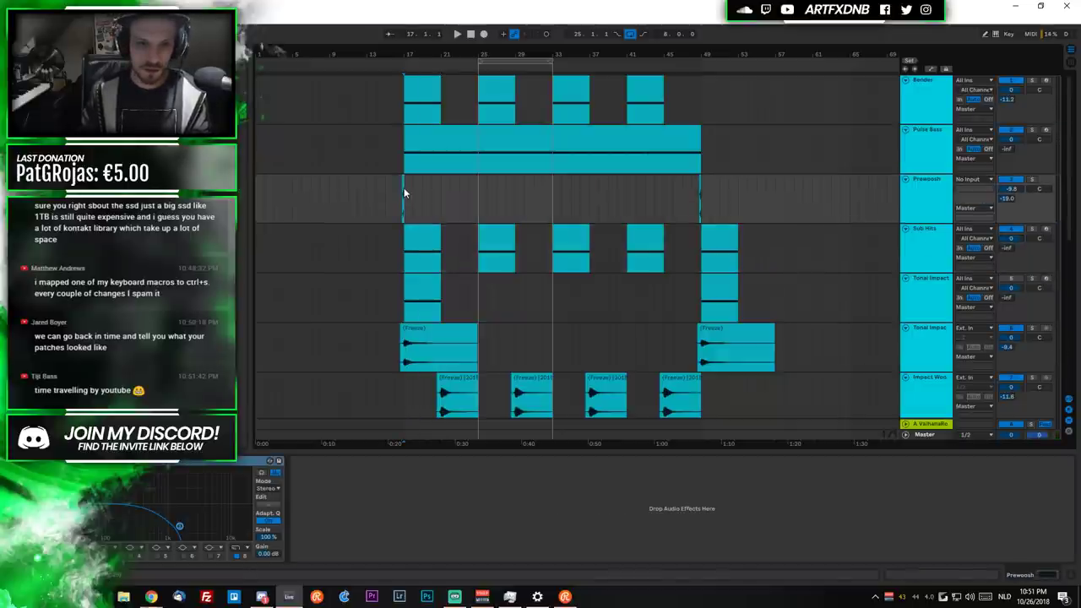
key("space")
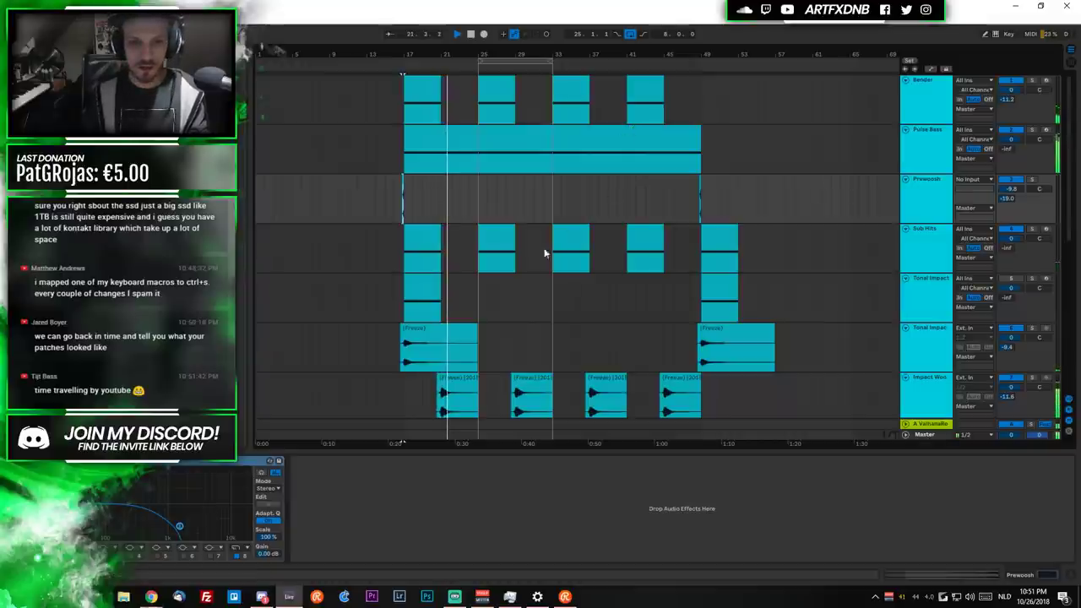
scroll(514, 302, "down", 5)
scroll(513, 300, "down", 2)
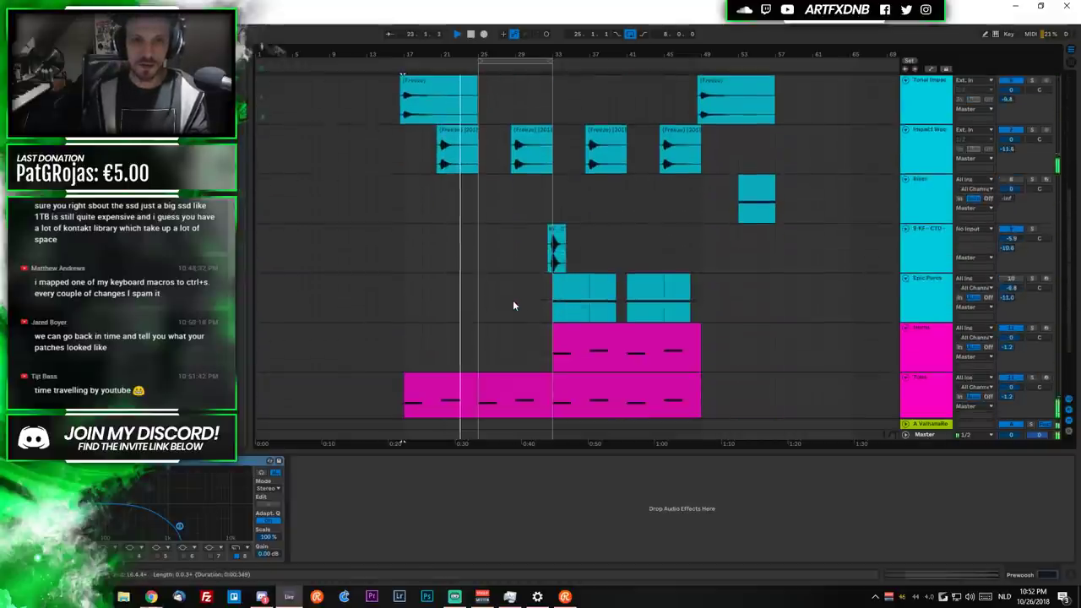
scroll(512, 299, "up", 4)
scroll(512, 298, "up", 3)
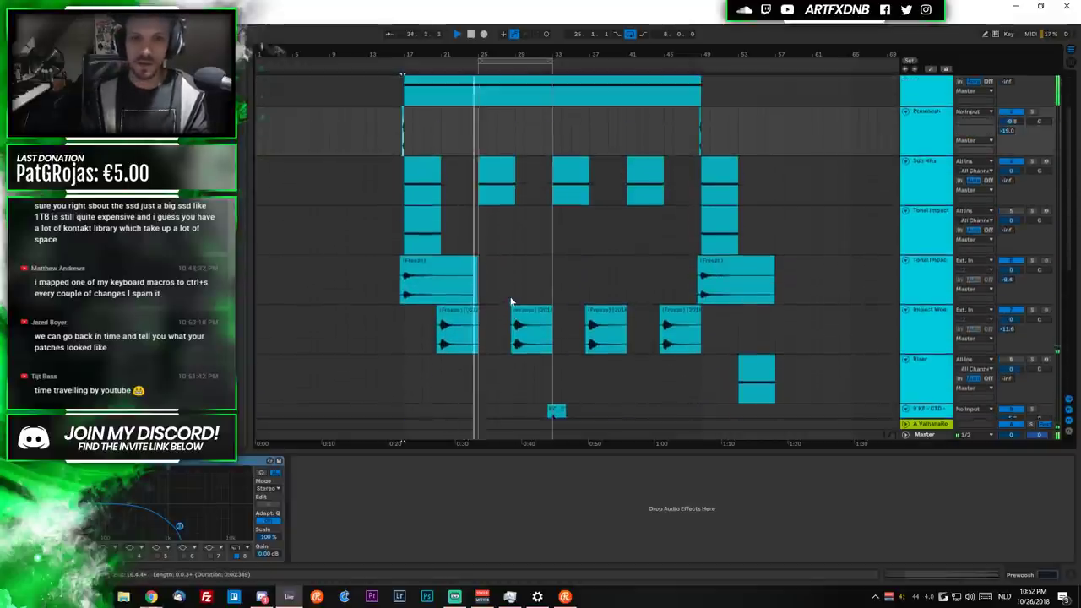
Assign Macro 1 as the auxiliary source of the B Vol modulation in the Pulse Bass track's Serum matrix.
left_click(440, 148)
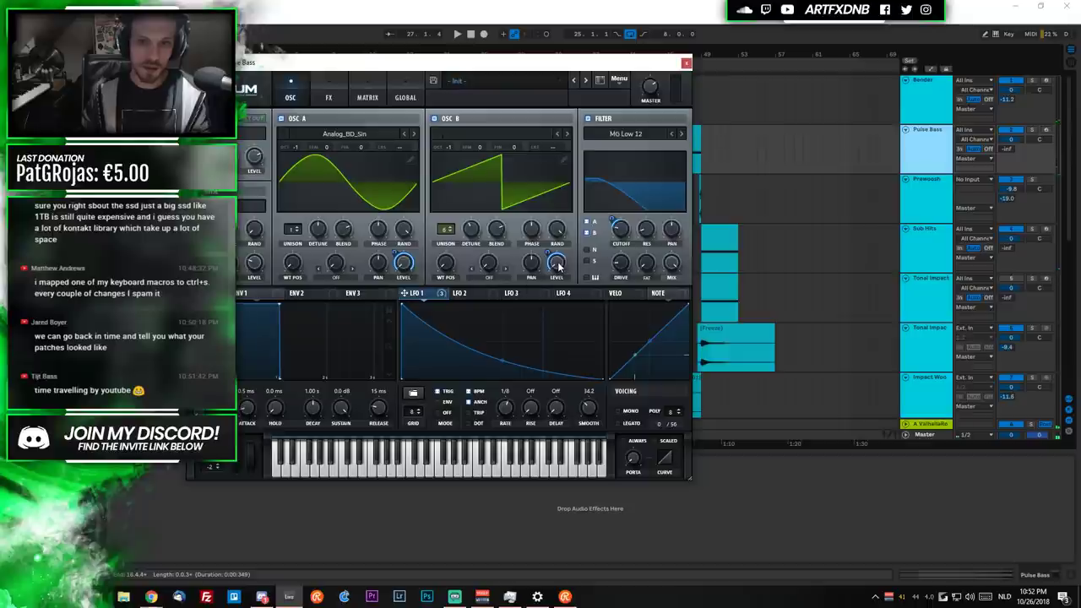
left_click(408, 98)
left_click(355, 95)
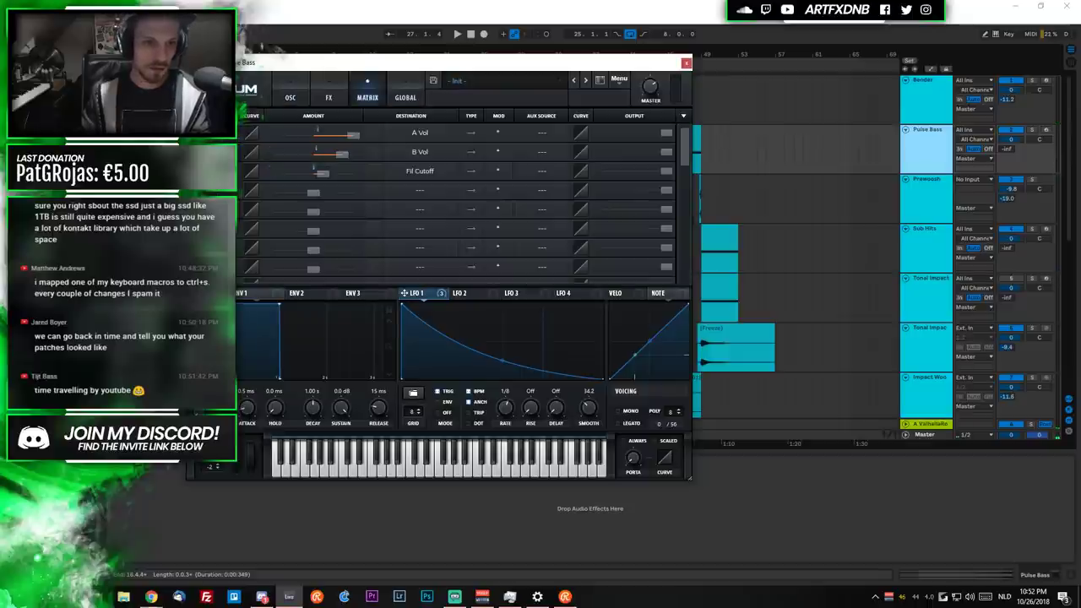
left_click(549, 156)
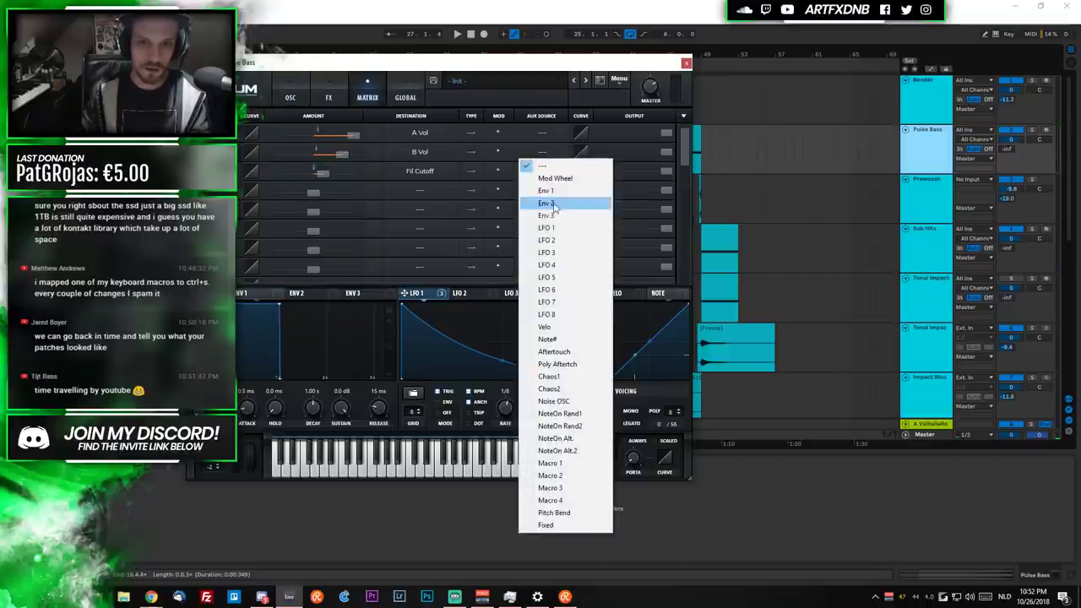
left_click(561, 458)
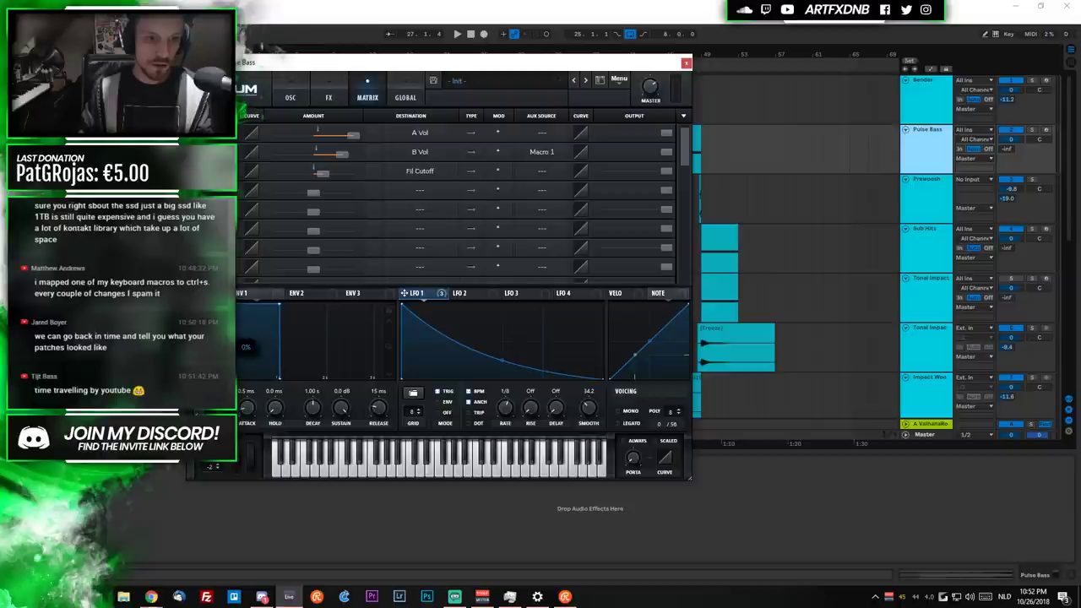
Automate Pulse Bass's SAW LAYER macro as a rising line, with breakpoints at bar 33 (about 0.42) and higher at bar 49, during playback.
key("space")
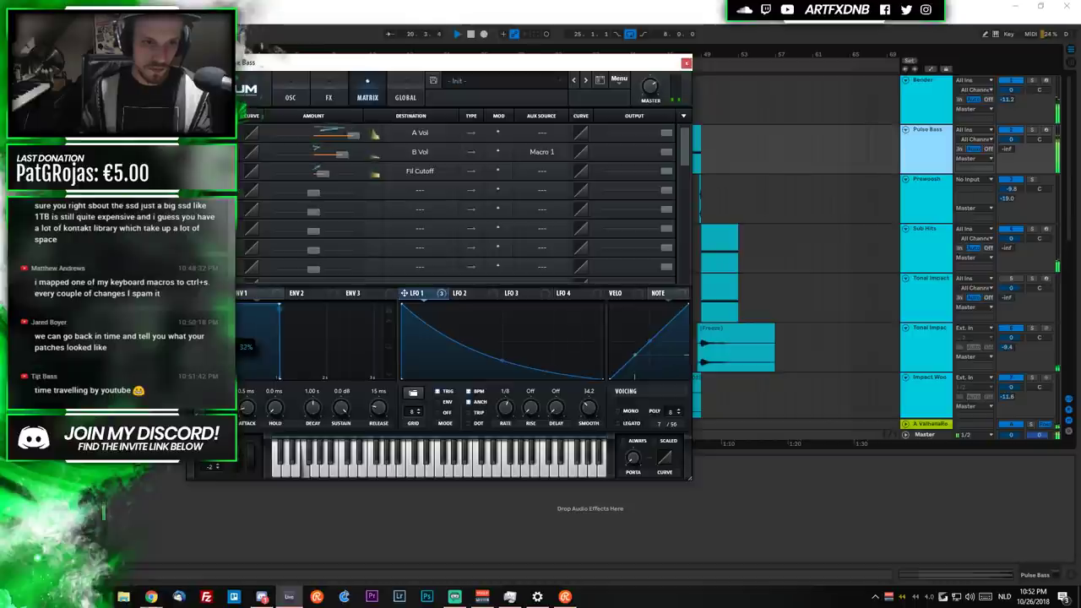
left_click(686, 64)
key("a")
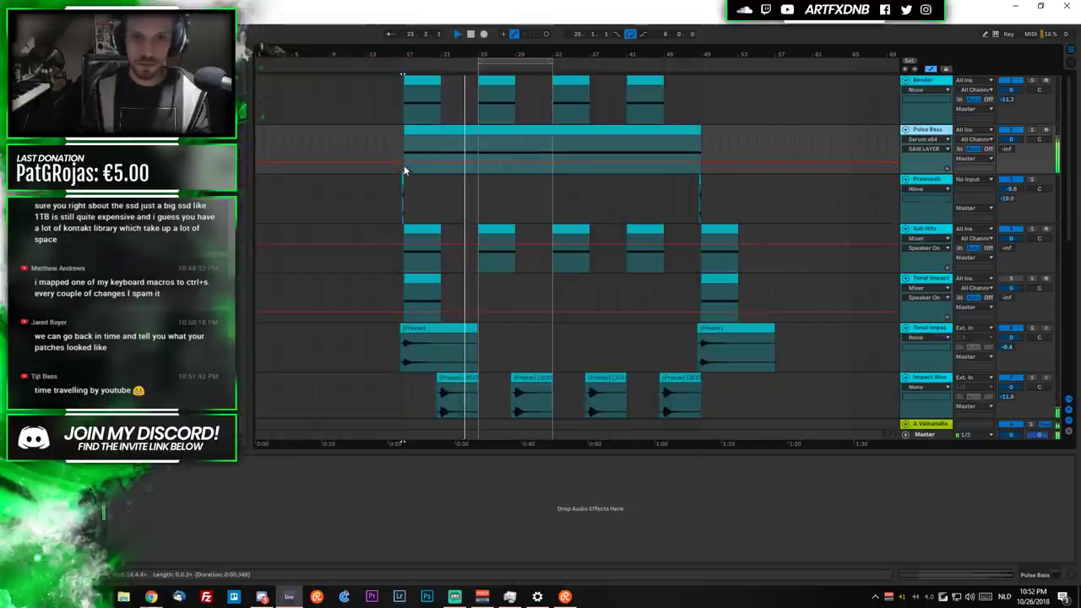
left_click_drag(552, 160, 552, 153)
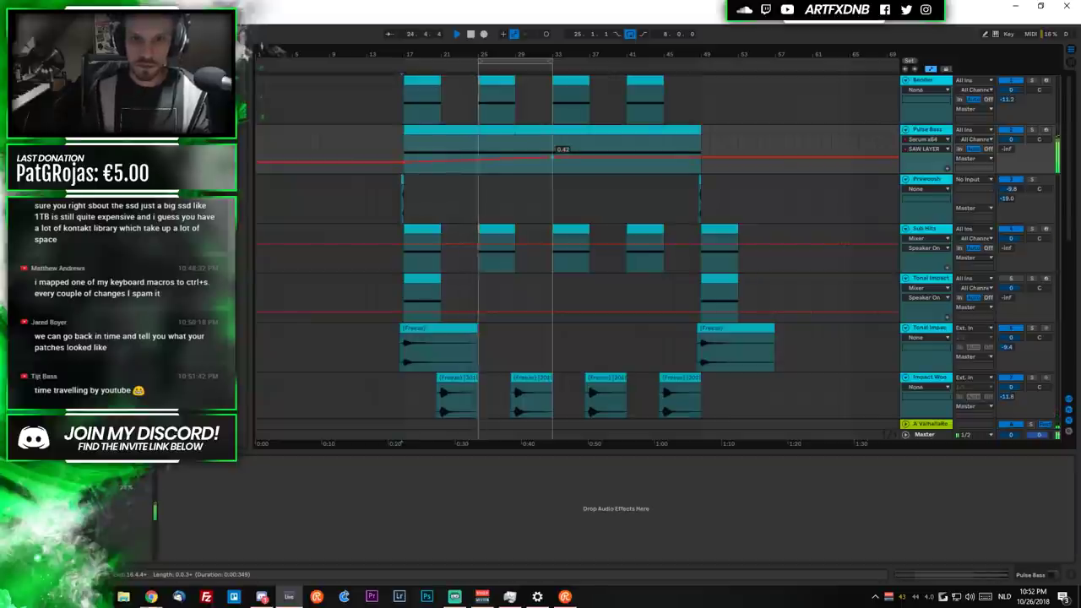
left_click_drag(699, 154, 699, 147)
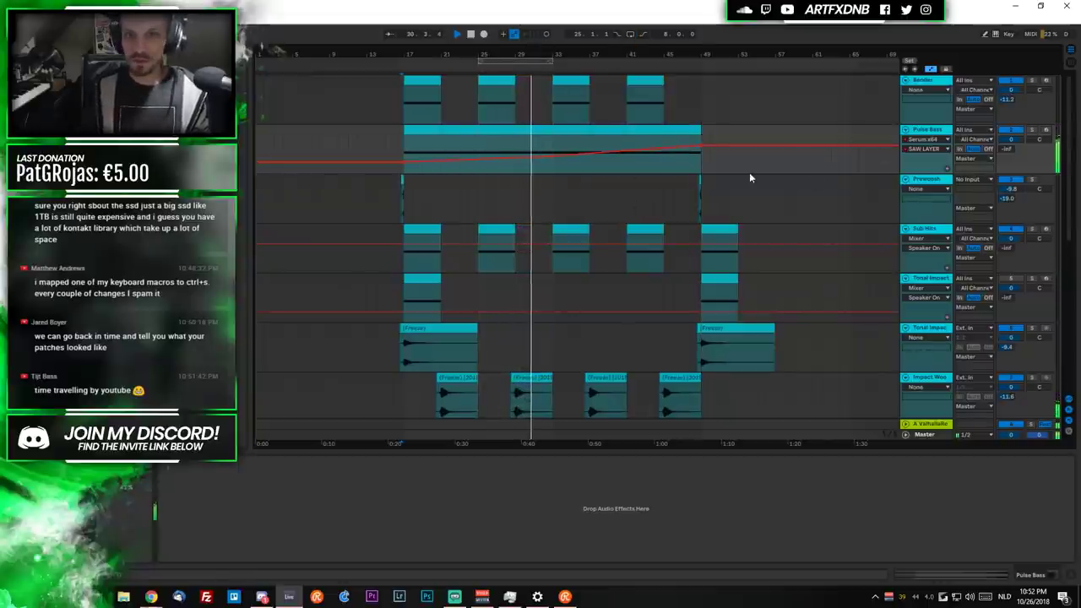
Fold all tracks except the first one, switch to full-screen view and place the insert marker at bar 16 with automation hidden.
left_click(906, 129, "alt")
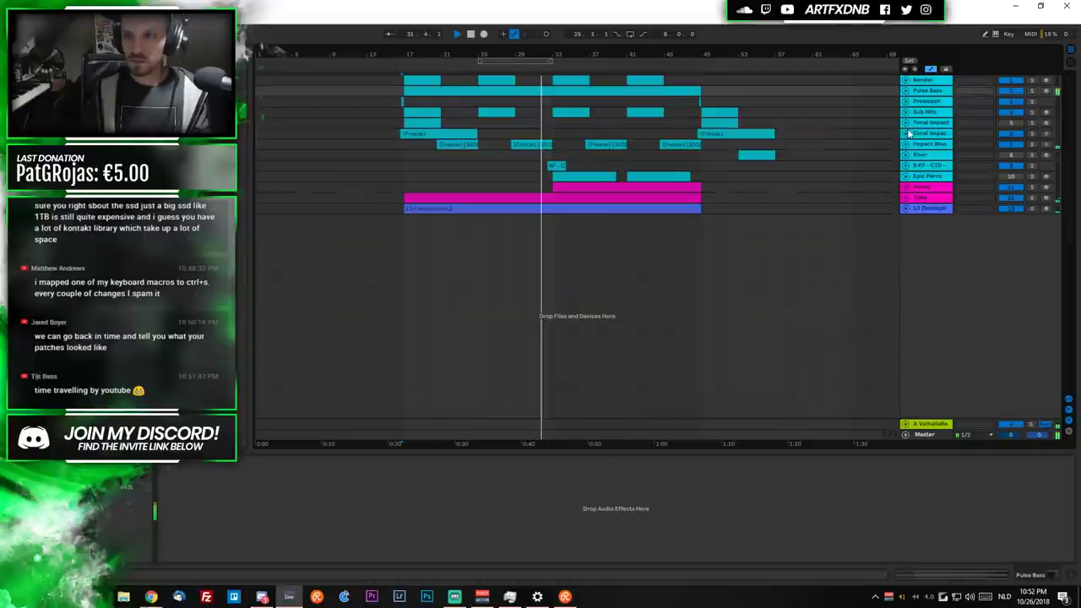
left_click(905, 80)
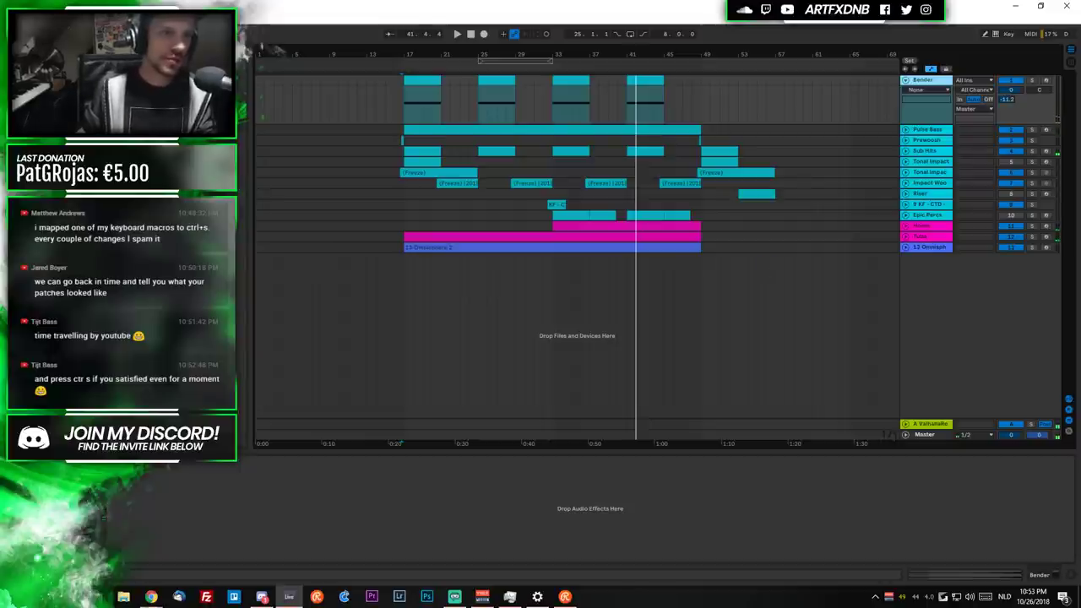
key("F11")
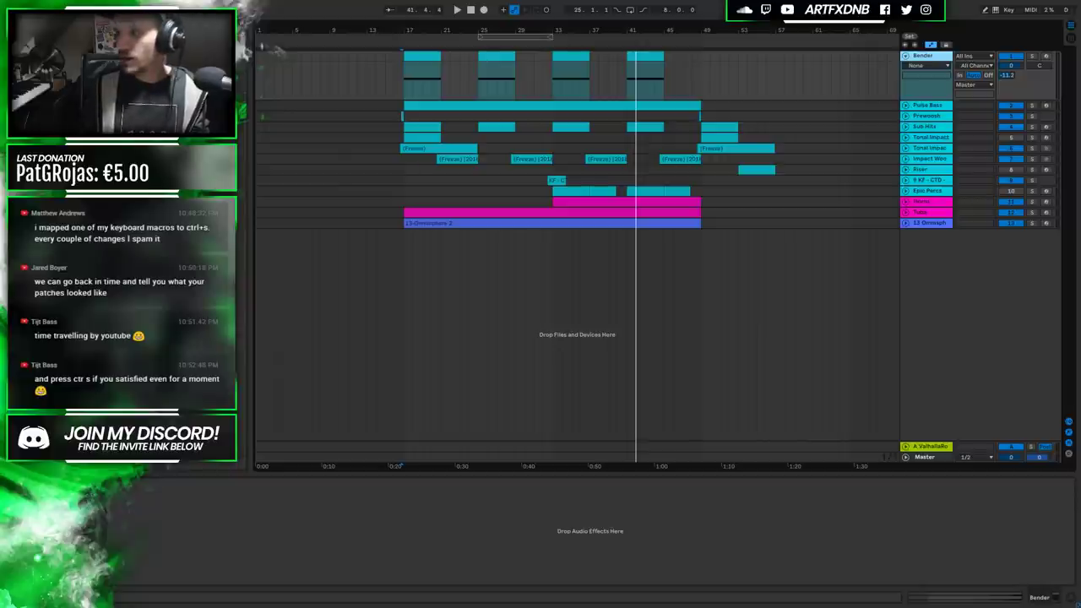
left_click(396, 60)
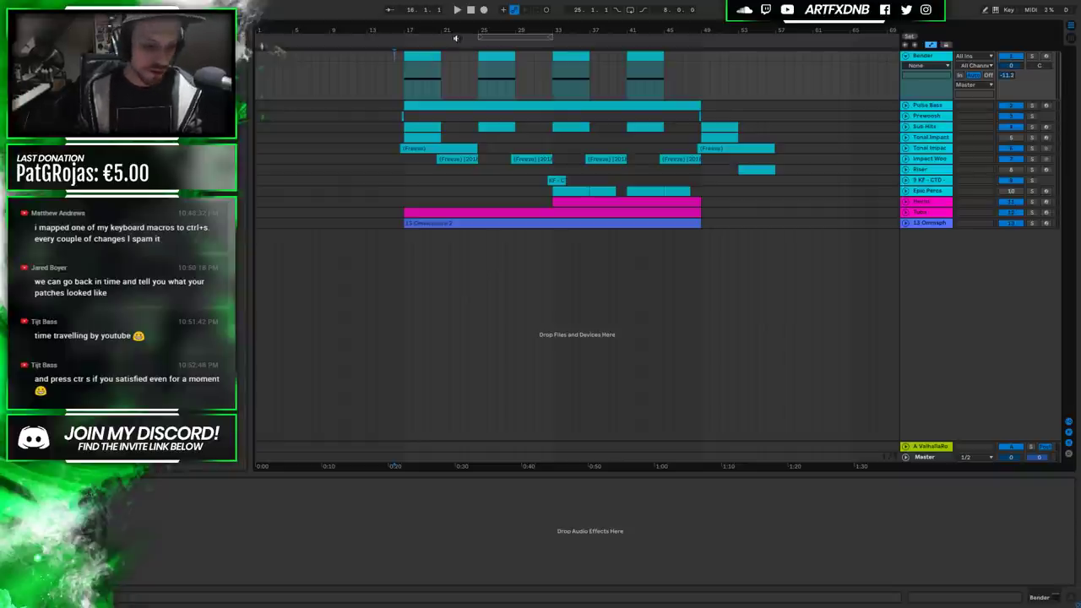
left_click(394, 61)
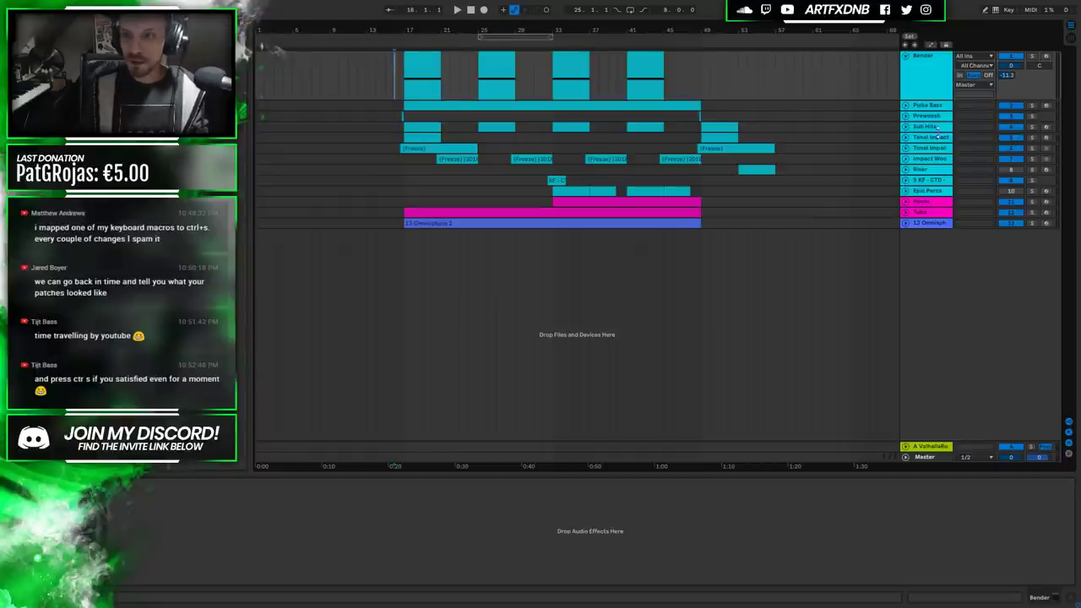
Solo the unfolded Tonal Impact track and load the Aizerx Classic Trailers Toolkit Generator into its Kontakt instrument.
left_click(906, 137)
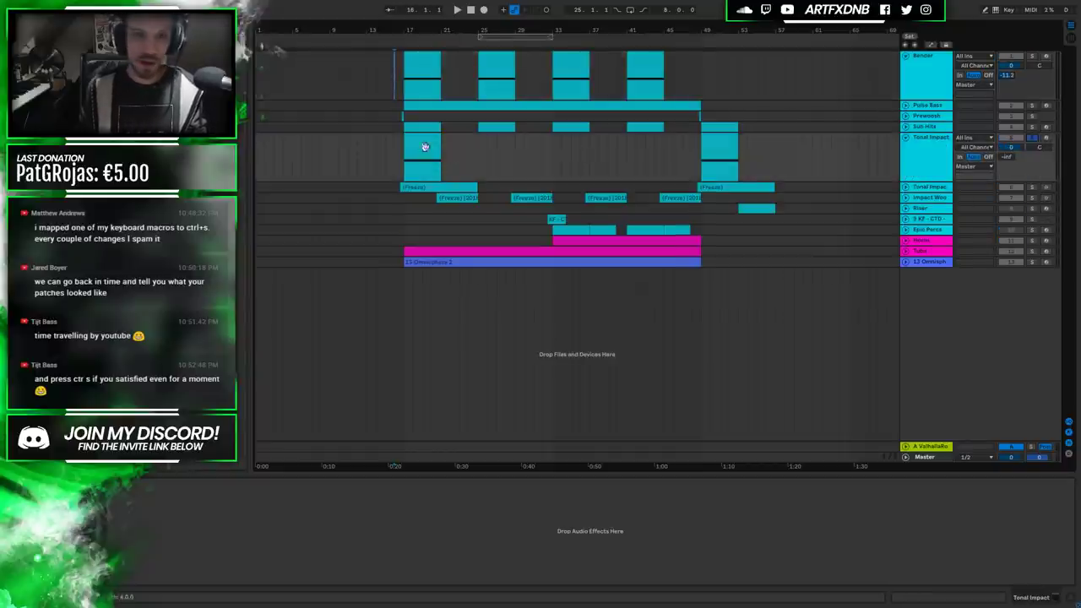
left_click(425, 147)
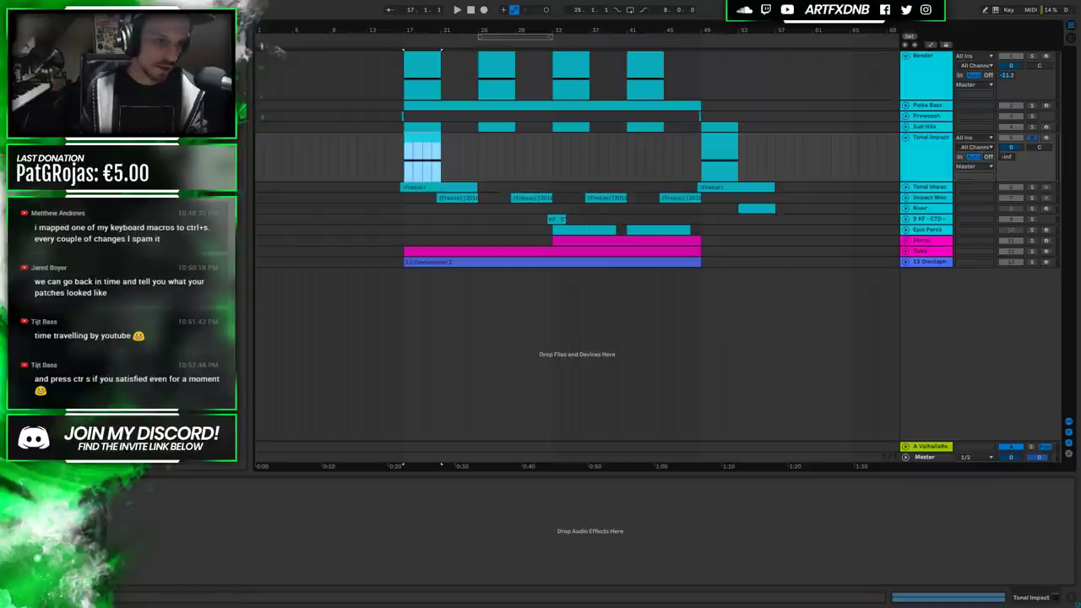
left_click(590, 540)
key("ctrl+alt+p")
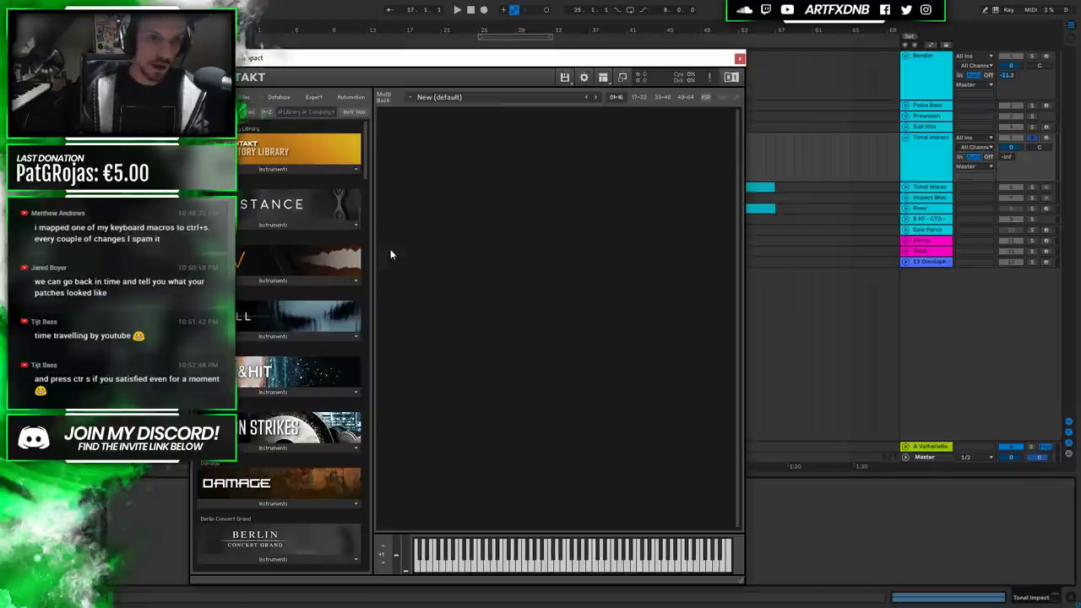
left_click(252, 97)
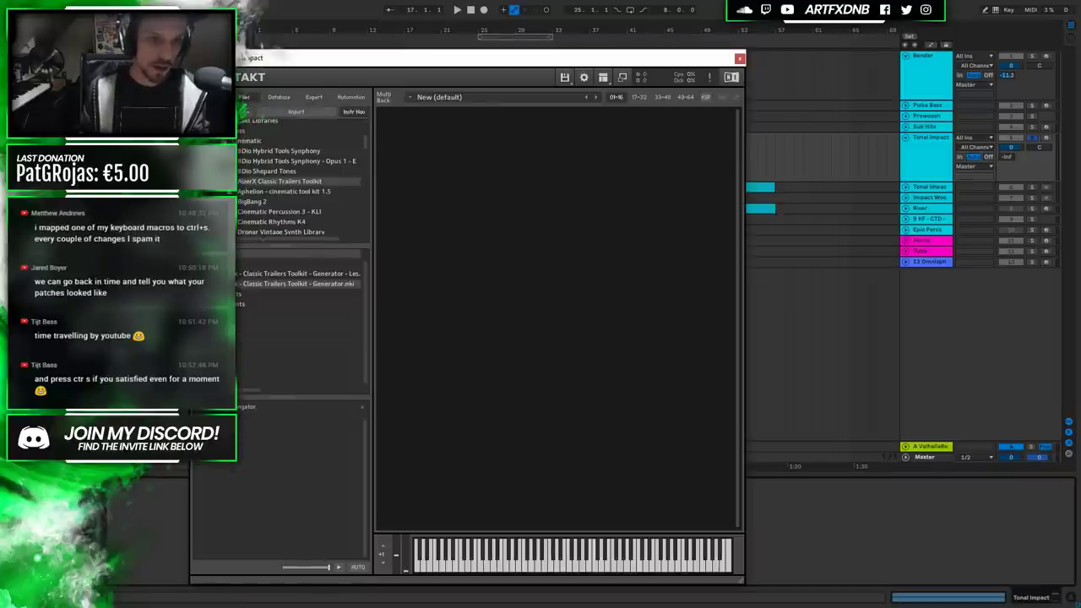
left_click_drag(581, 265, 576, 265)
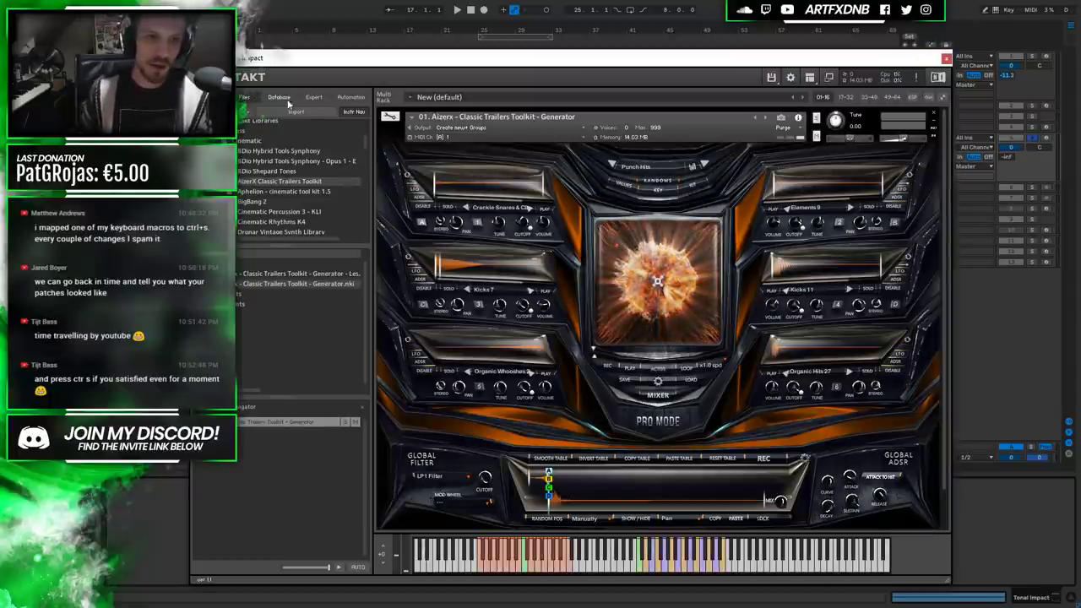
Hide Kontakt's browser and load the Classic Trailer Piano 1 preset from the Trailer Pianos category.
left_click(808, 77)
left_click(823, 93)
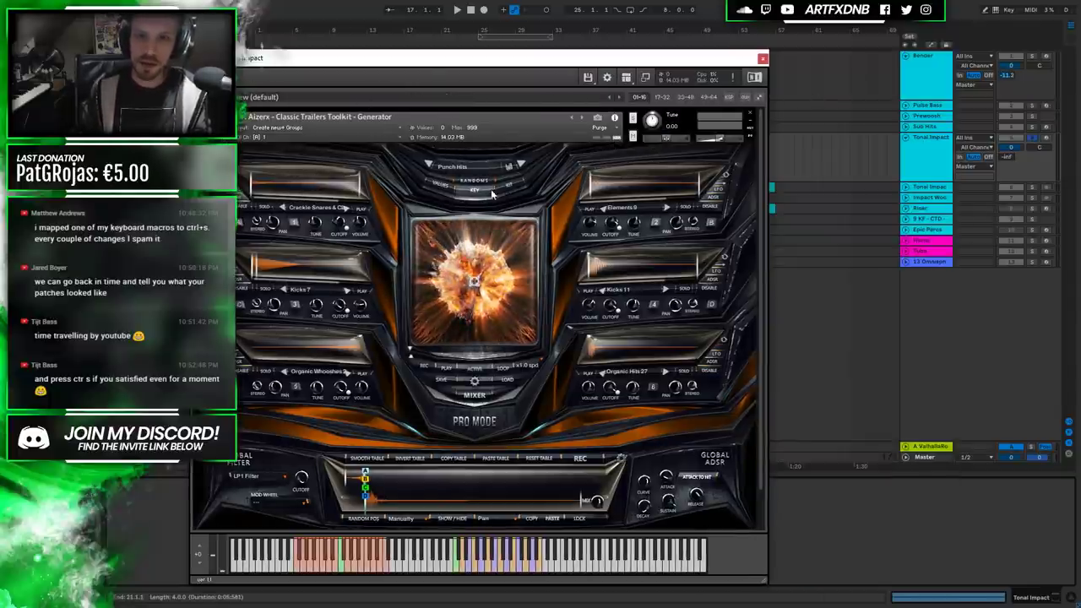
left_click(477, 168)
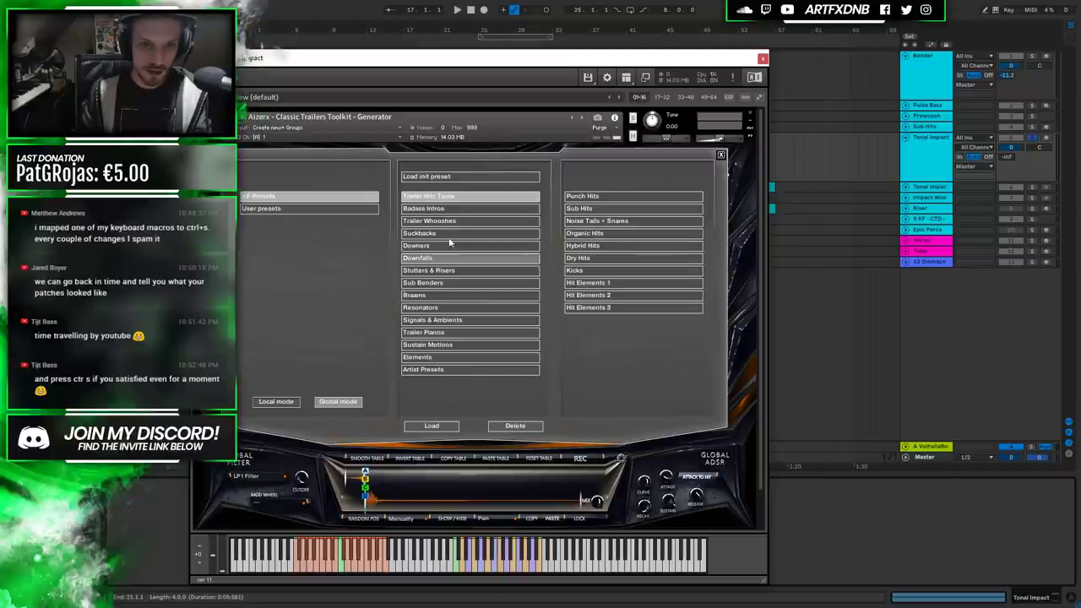
left_click(431, 334)
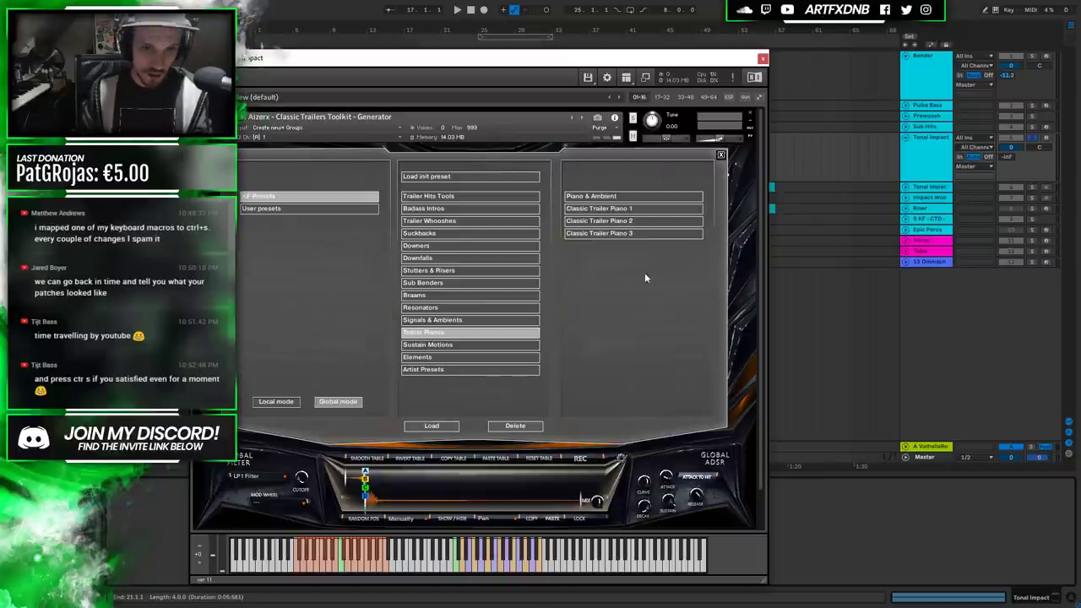
left_click(601, 209)
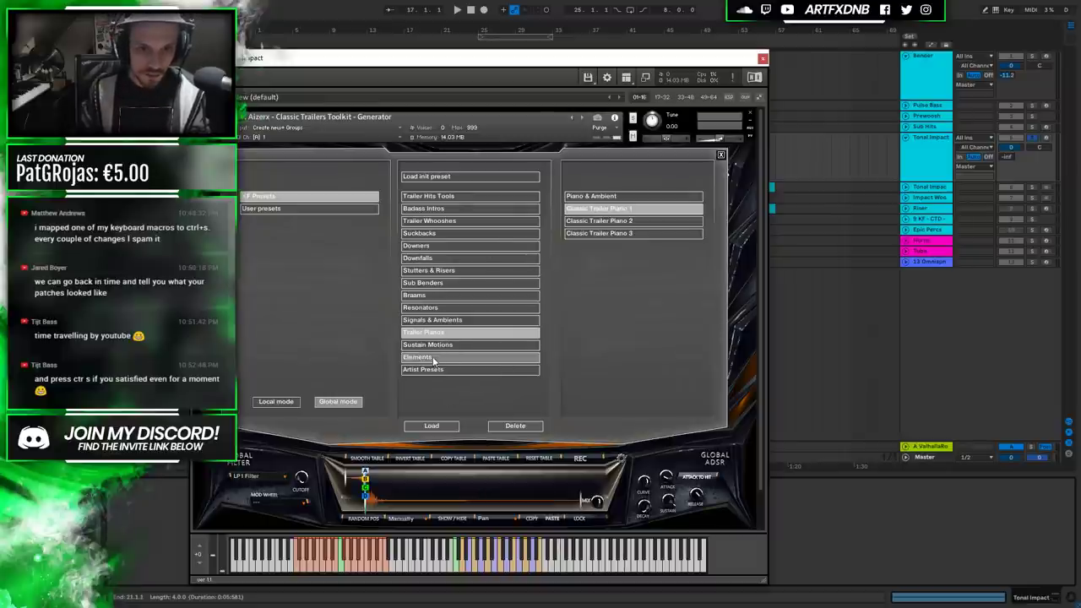
left_click(432, 427)
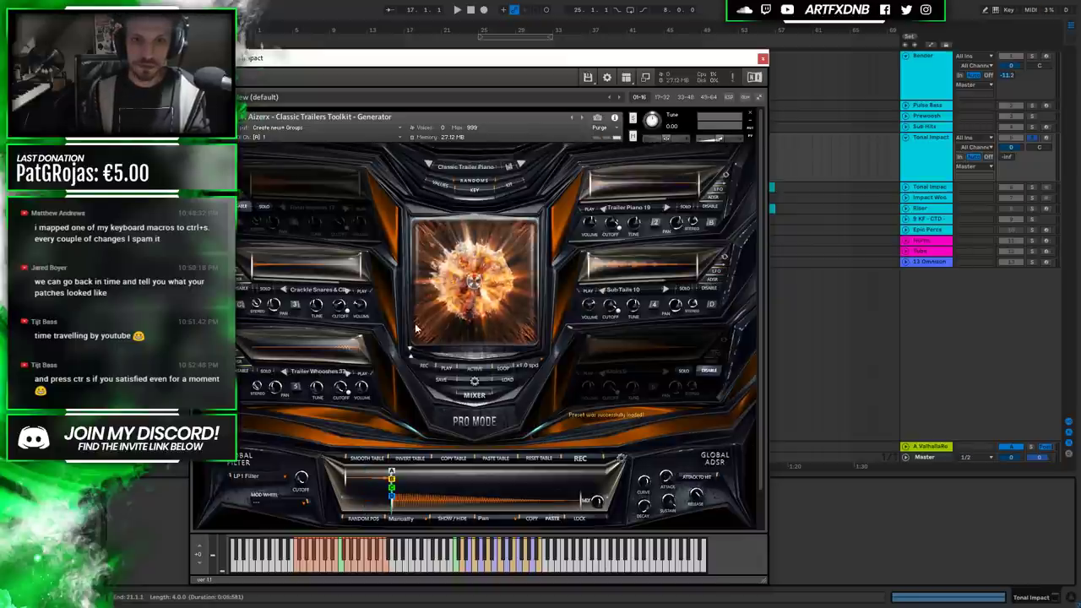
Audition the piano preset on the Tonal Impact clip, enable its Tonal Impacts unit and check the randomization settings.
key("space")
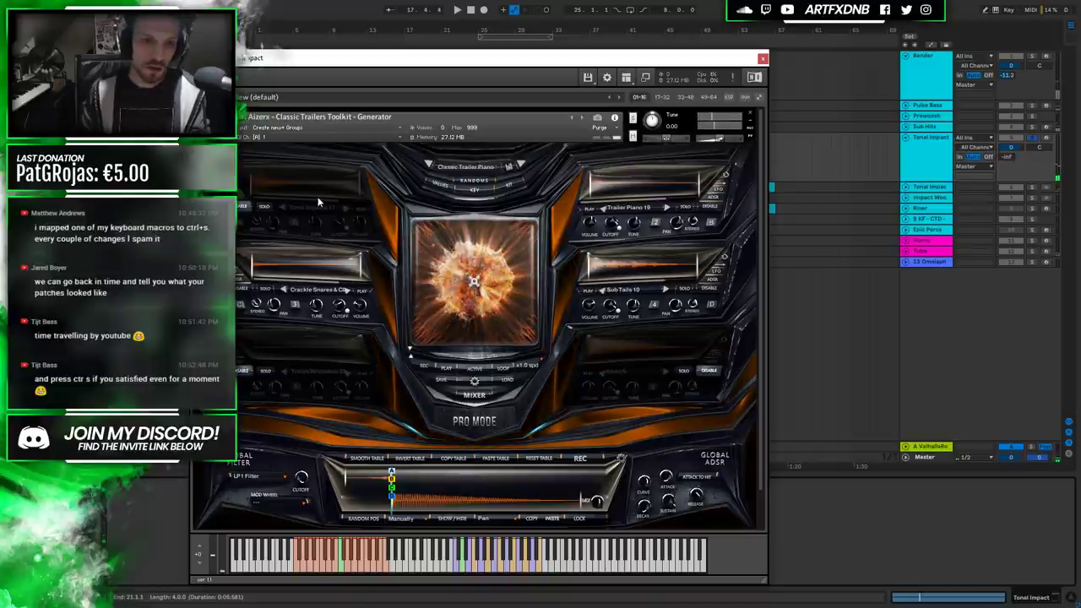
left_click(241, 207)
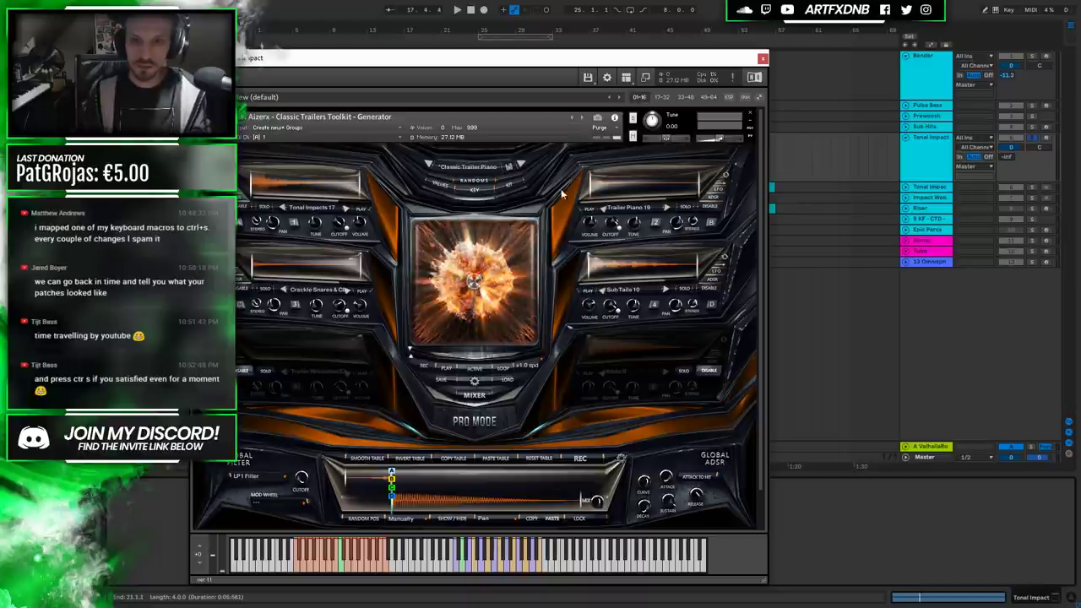
left_click(474, 187)
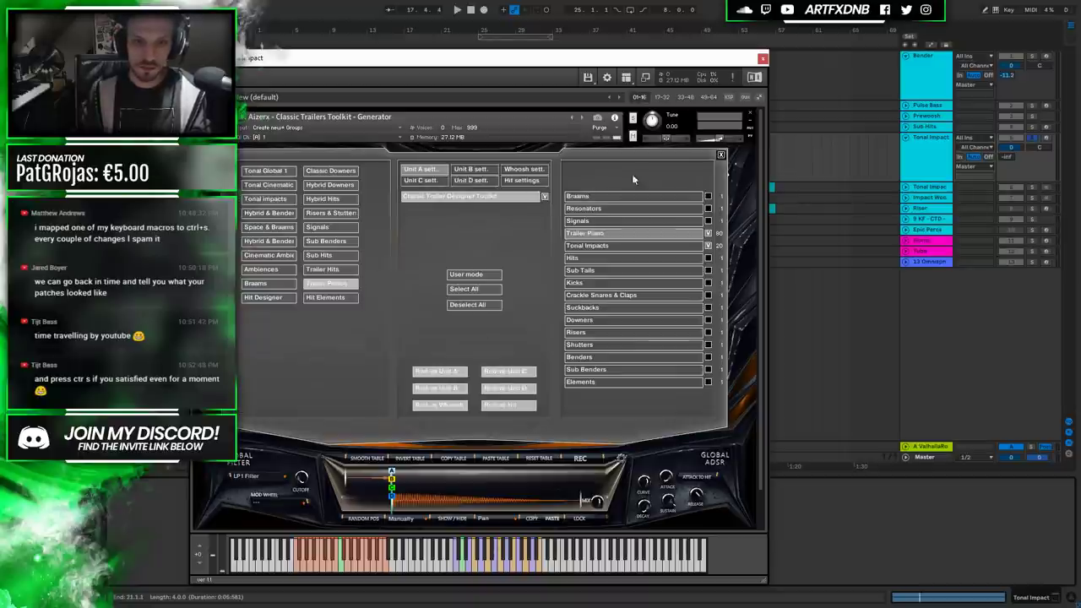
left_click(723, 162)
Randomize the sounds of the Classic Trailer Piano patch several times while playing the Tonal Impact clip.
key("space")
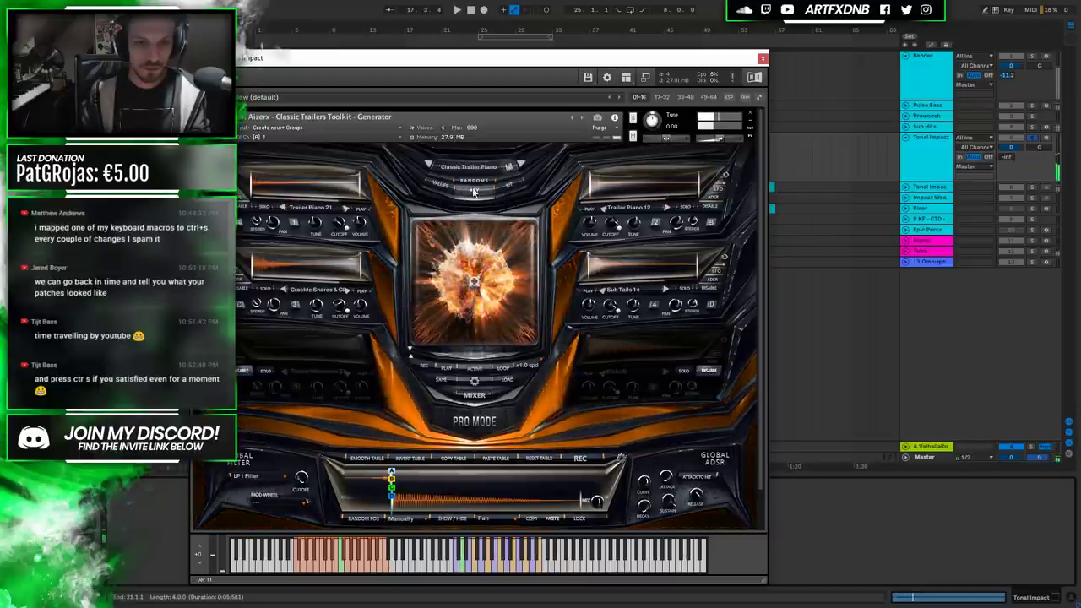
left_click(499, 200)
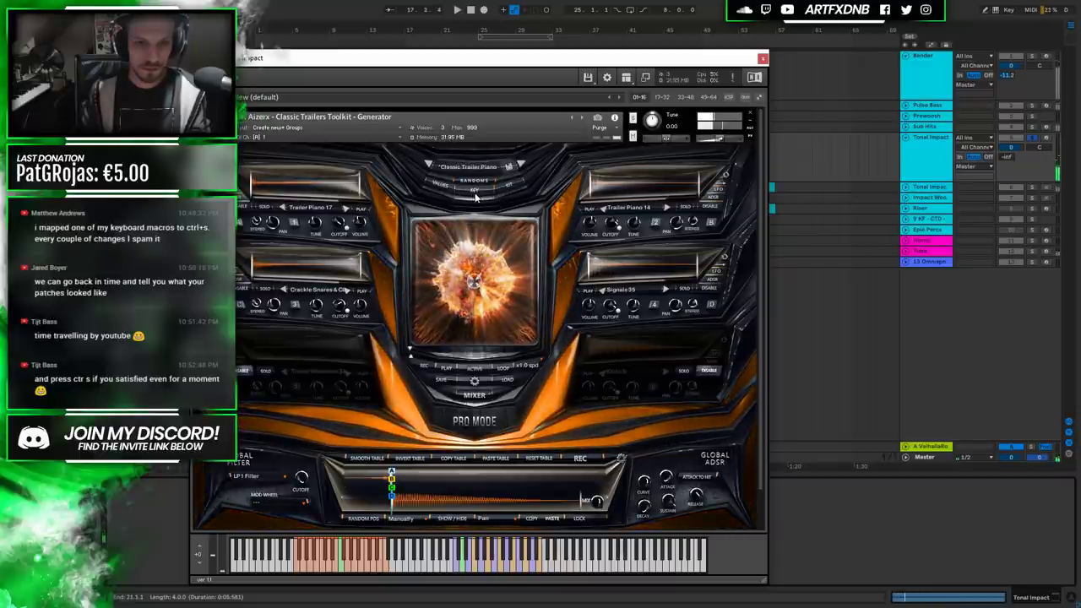
left_click(476, 192)
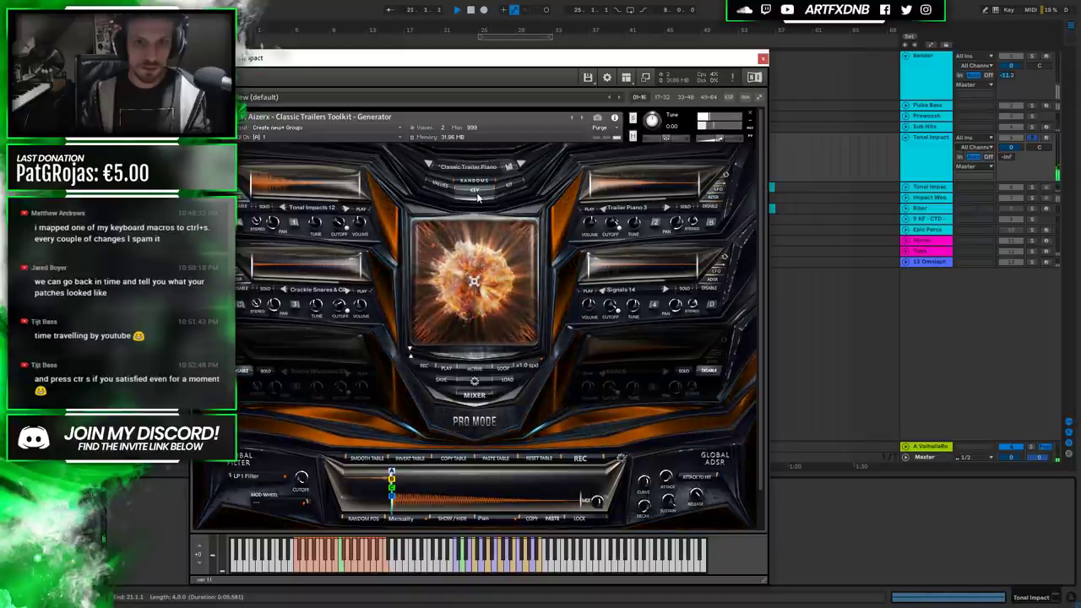
Reset the Tonal Impact peak level, play the track, dismiss the Kontakt sample error and close the plugin window.
left_click(1008, 161)
key("space")
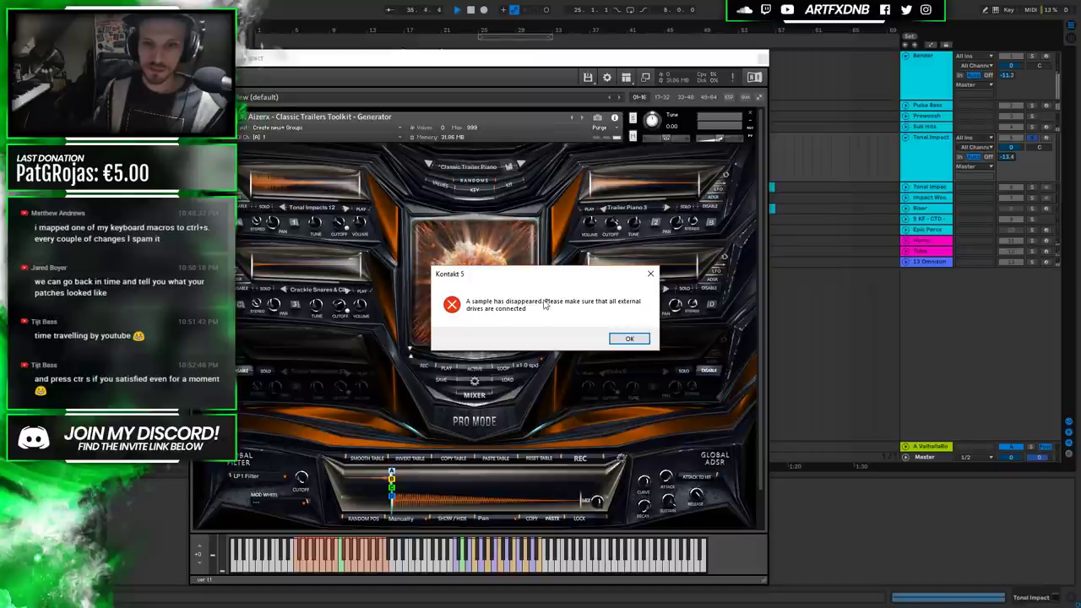
left_click(630, 339)
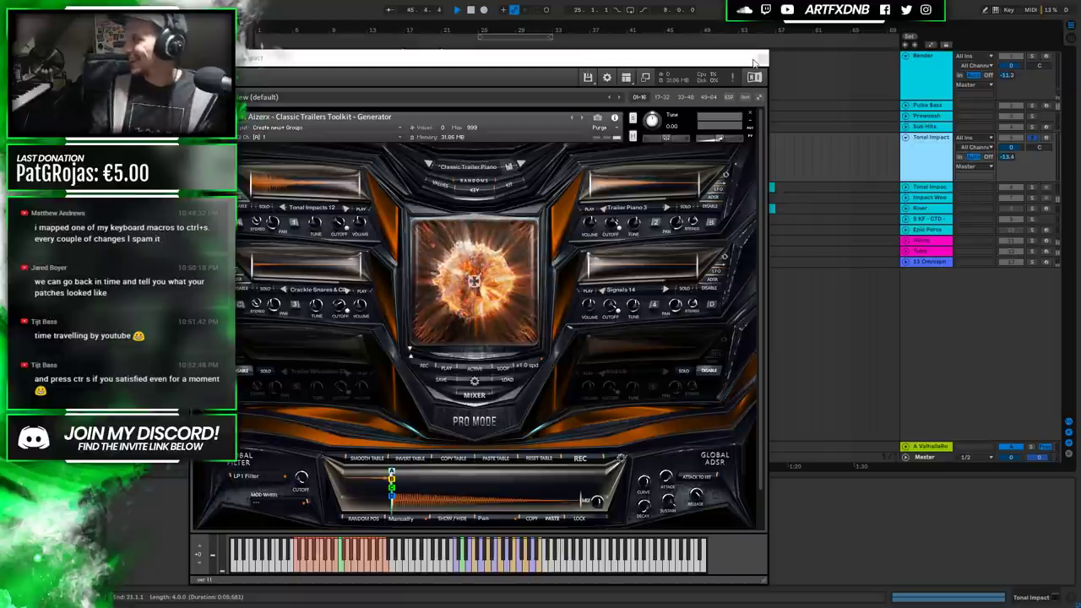
left_click_drag(479, 59, 575, 34)
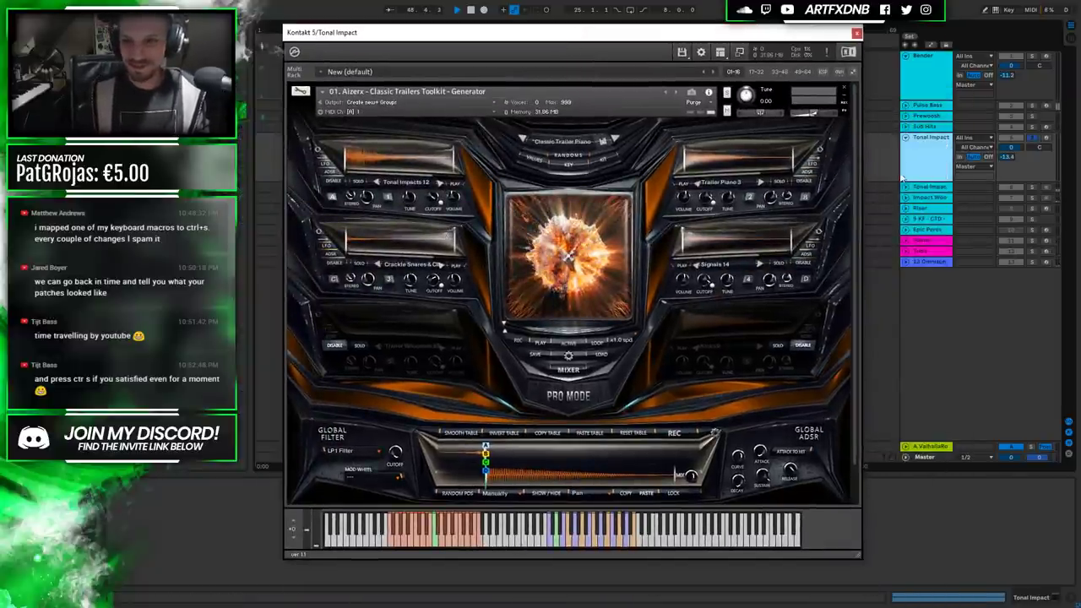
left_click_drag(821, 27, 780, 90)
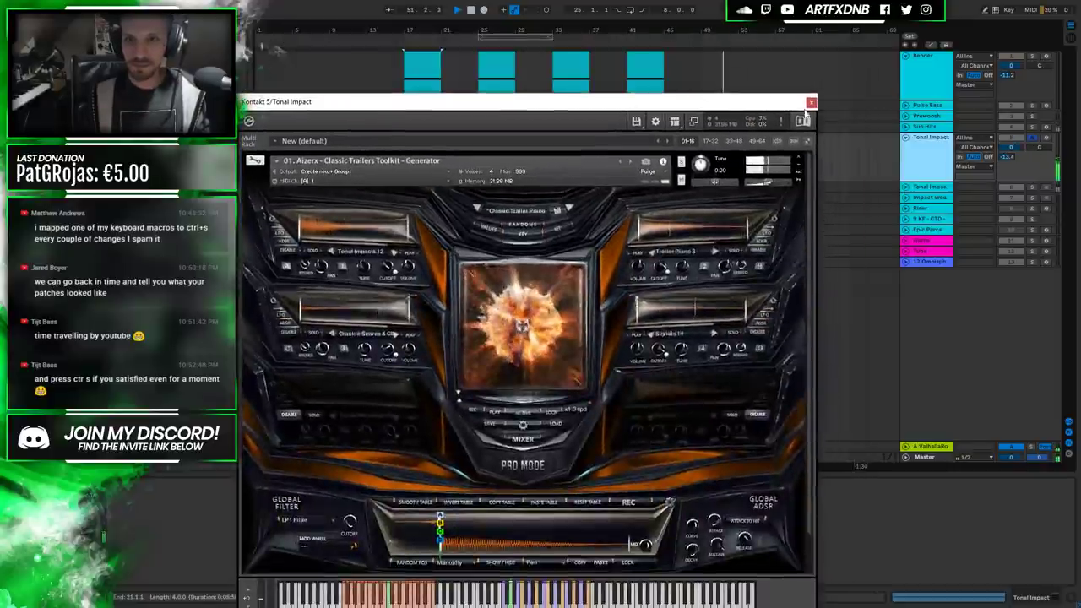
left_click(814, 101)
Stop playback and play the full arrangement again from bar 16 to hear the rebuilt Tonal Impact.
left_click(713, 162)
key("space")
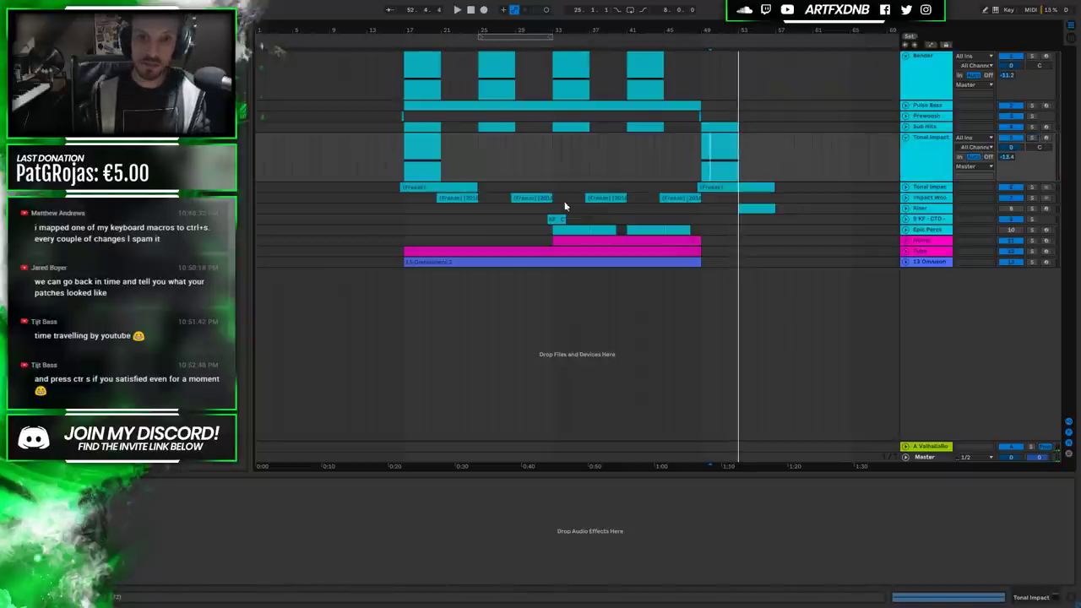
left_click(394, 145)
key("space")
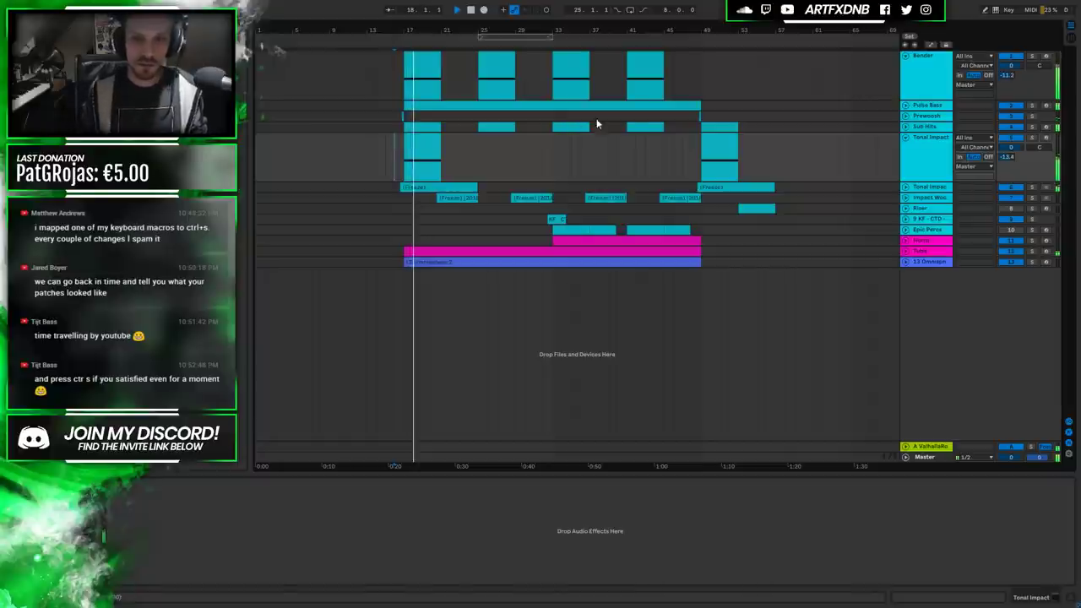
Collapse the Tonal Impact track and expand the Epic Percs track in the arrangement.
left_click(498, 149)
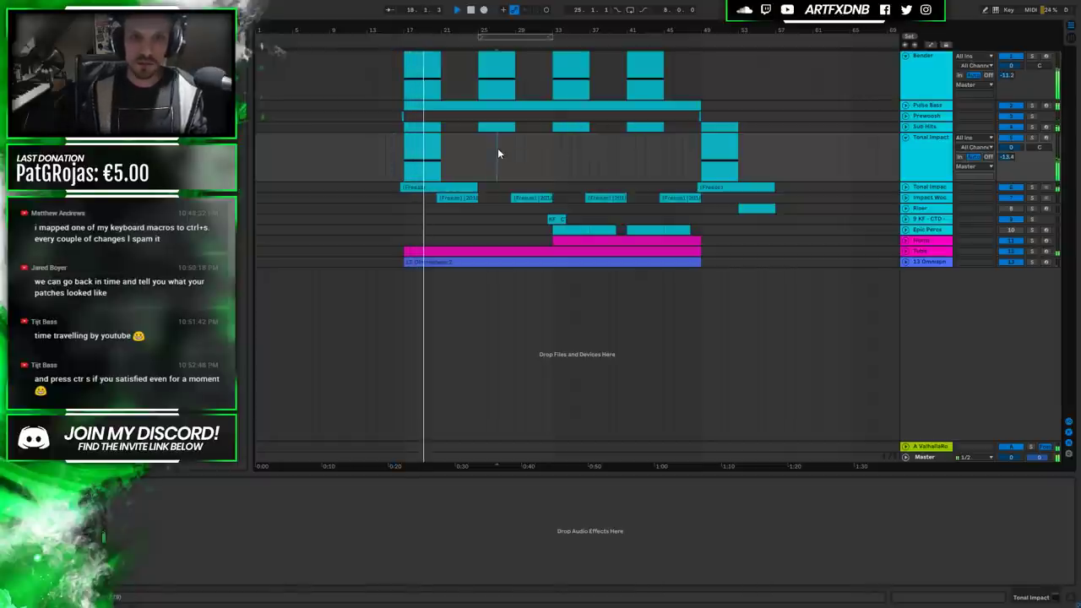
left_click(905, 138)
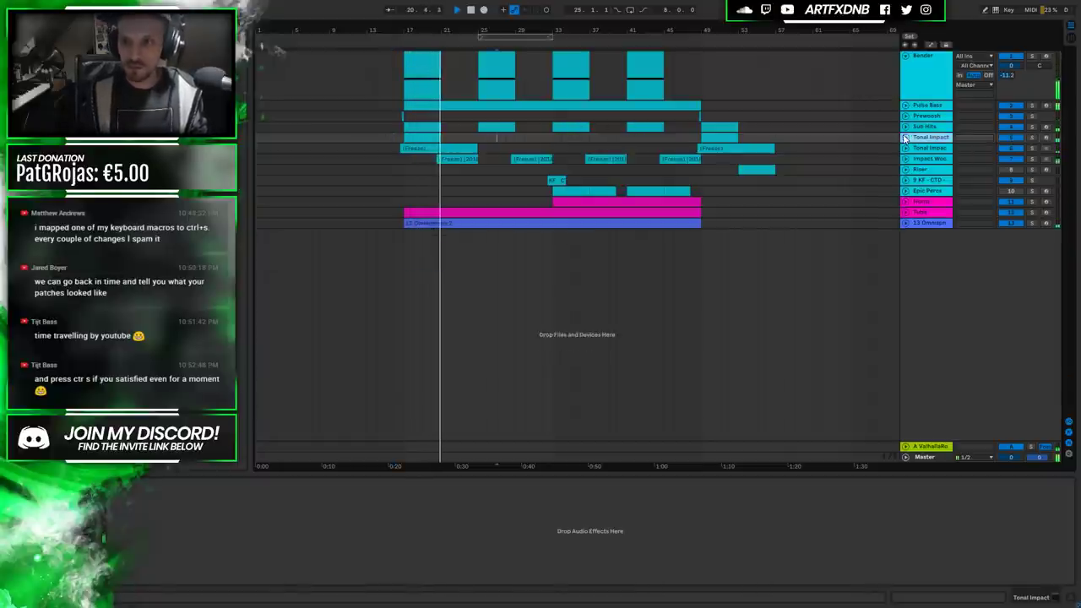
left_click(924, 191)
left_click(905, 191)
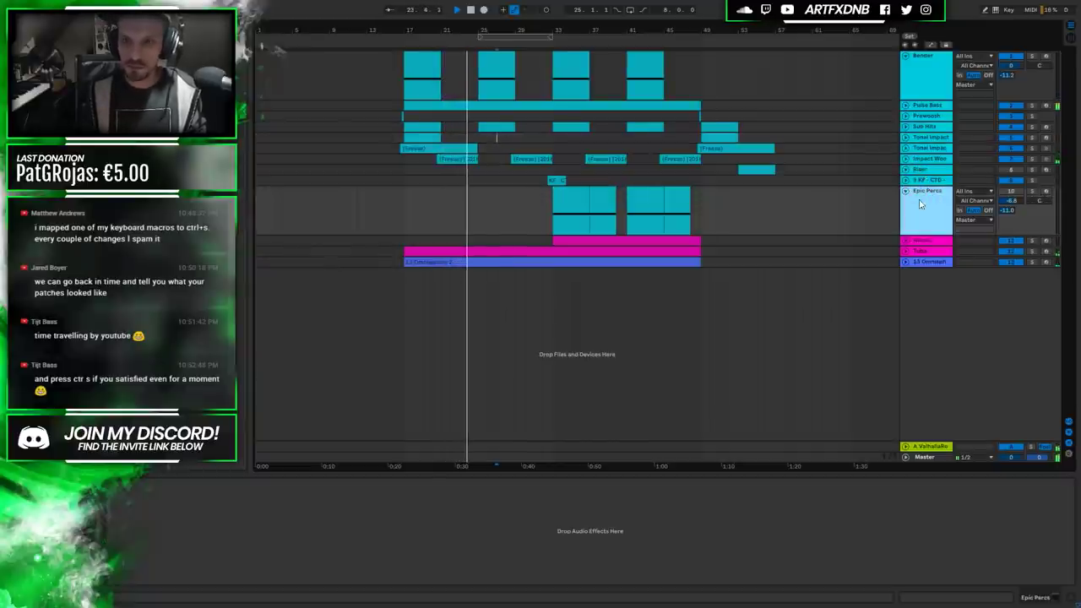
Stop playback, select the first Epic Percs clip, enable the Epic Percs track and open its Kontakt plugin window.
key("space")
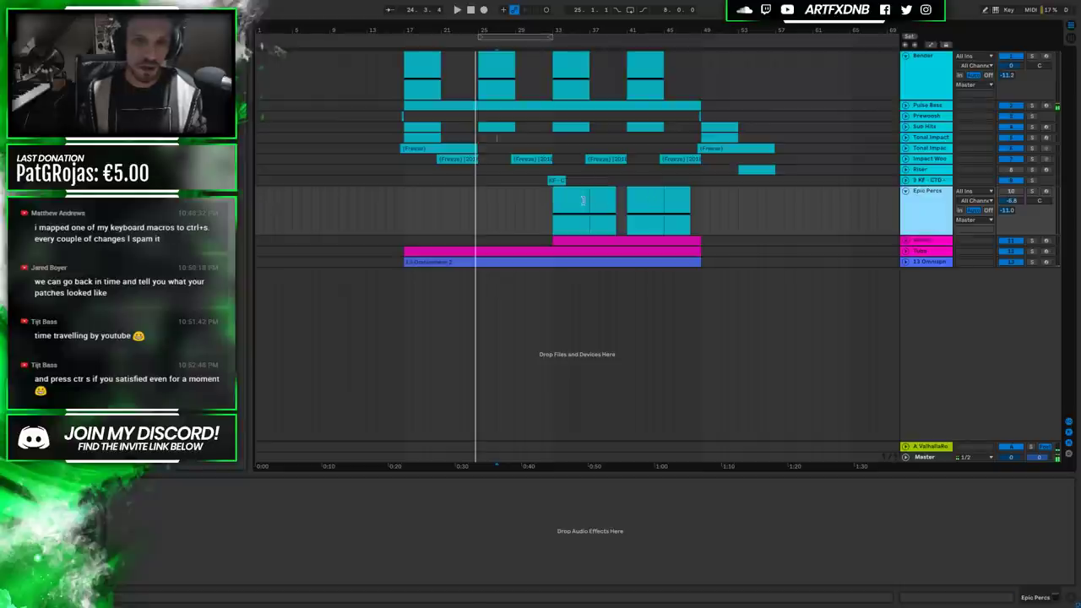
left_click(582, 202)
key("0")
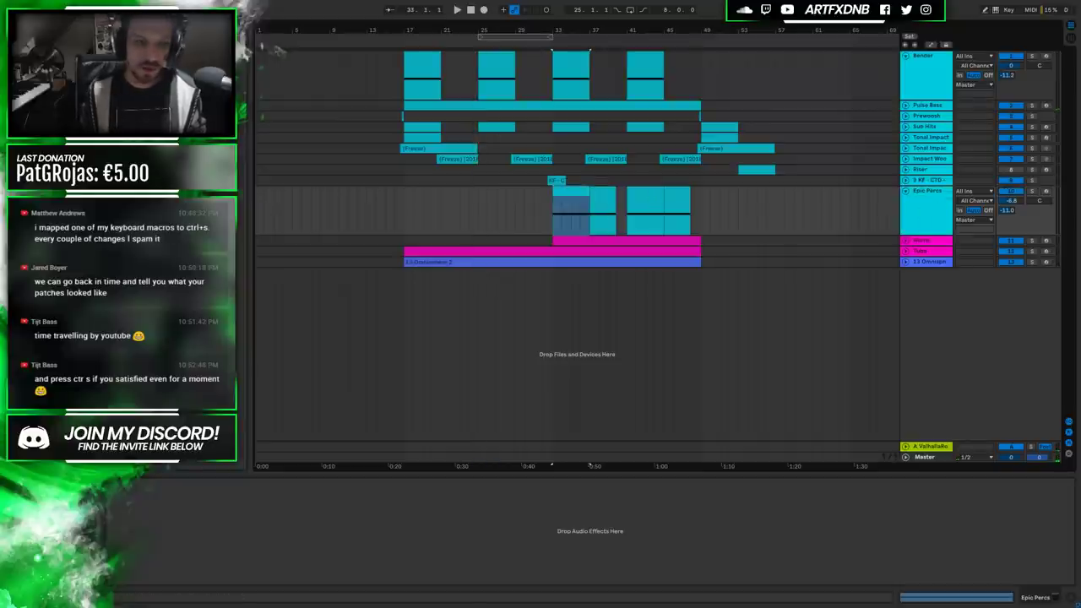
key("ctrl+alt+p")
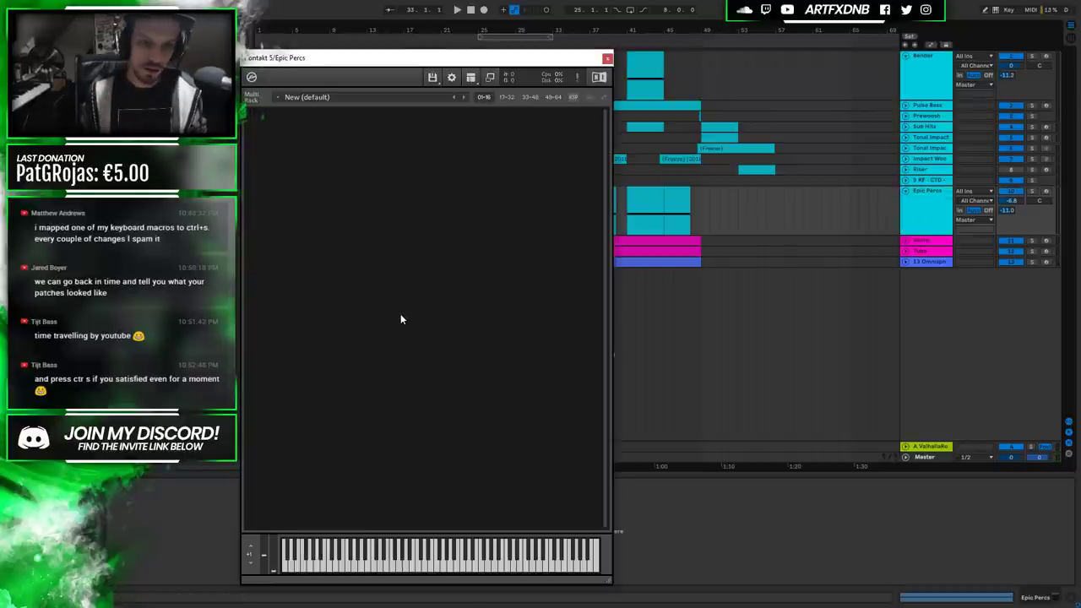
Show the master editor and the library browser in the Epic Percs Kontakt window.
left_click(470, 77)
left_click(482, 100)
left_click(470, 77)
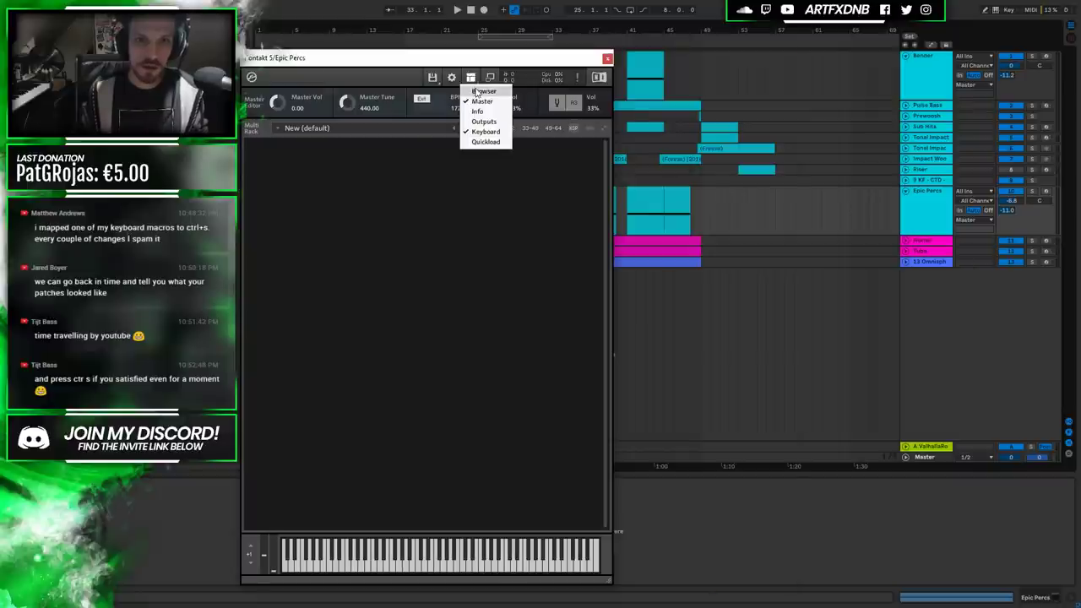
left_click(483, 90)
left_click(273, 98)
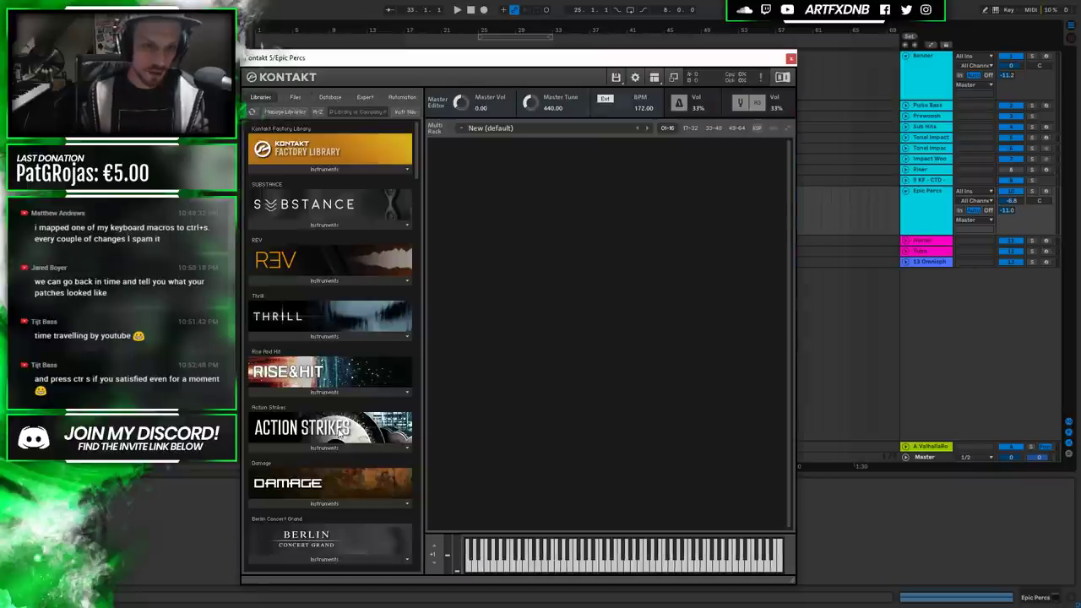
Load LPS Epic Tech Elements 01 from Damage's Rhythmic Suites Loop Menus, play it with the selected clip and close the plugin window.
left_click(295, 504)
scroll(329, 429, "down", 2)
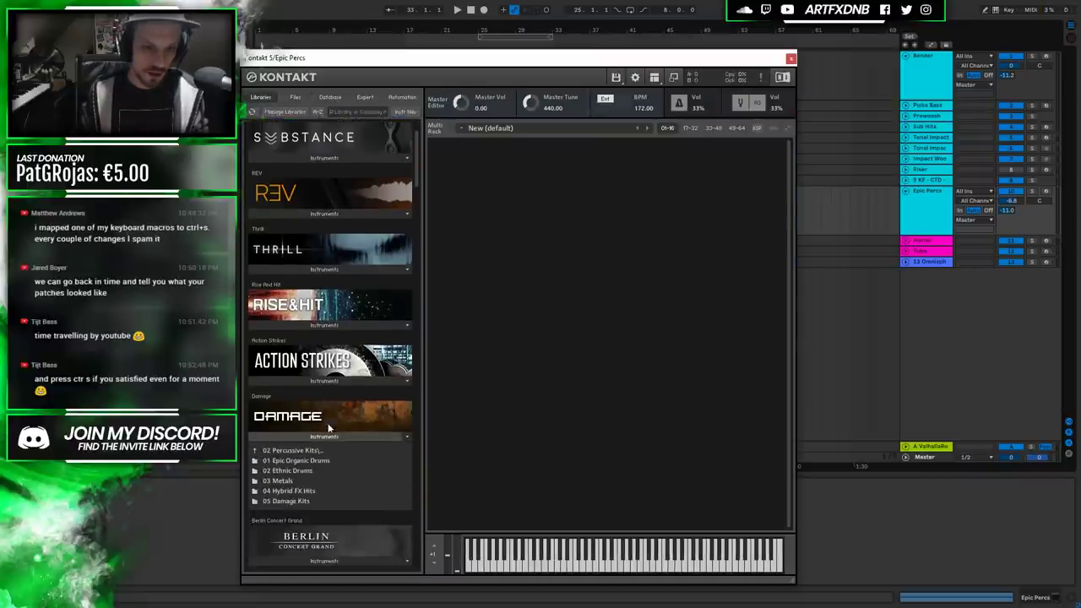
double_click(293, 460)
double_click(288, 461)
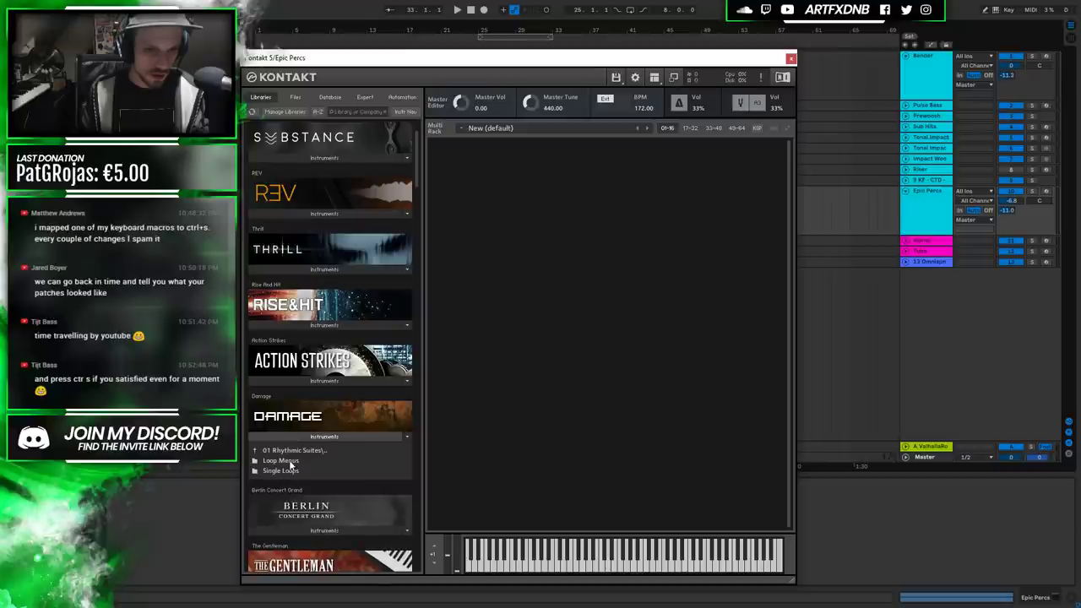
scroll(299, 459, "down", 2)
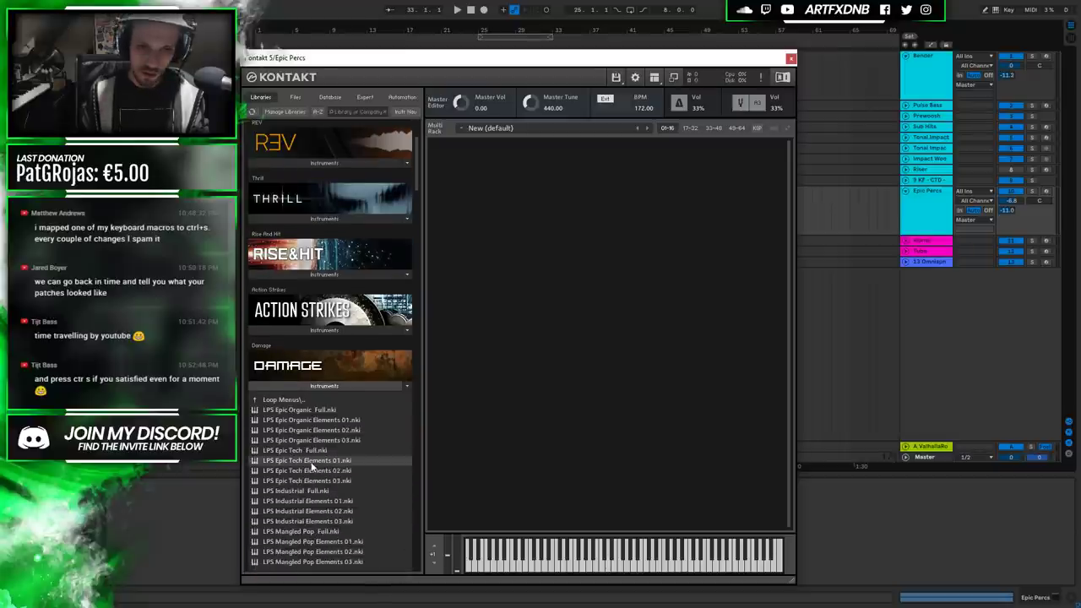
left_click_drag(667, 220, 667, 215)
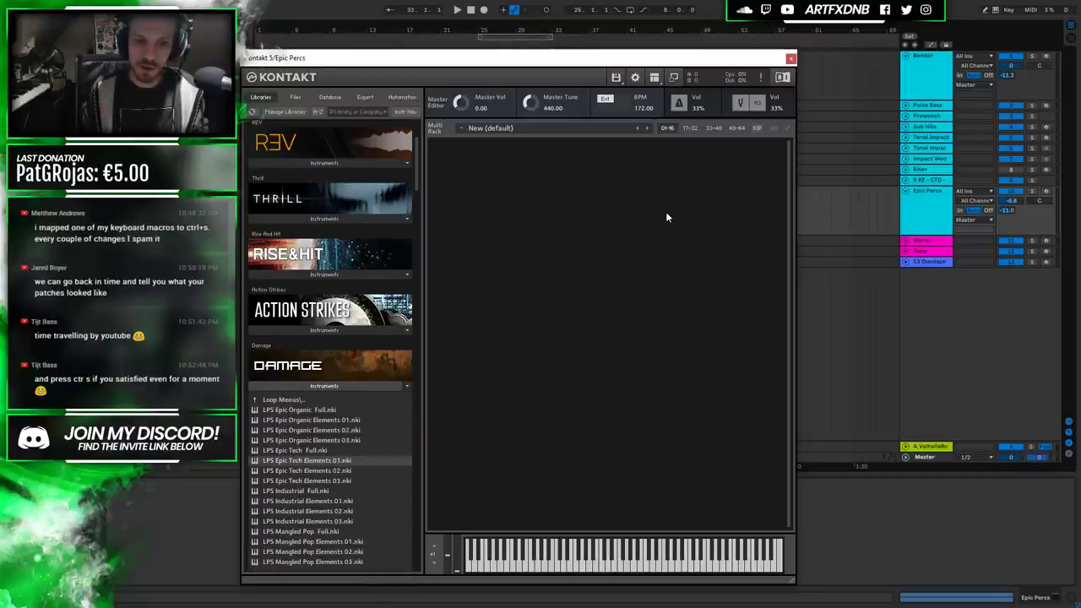
key("space")
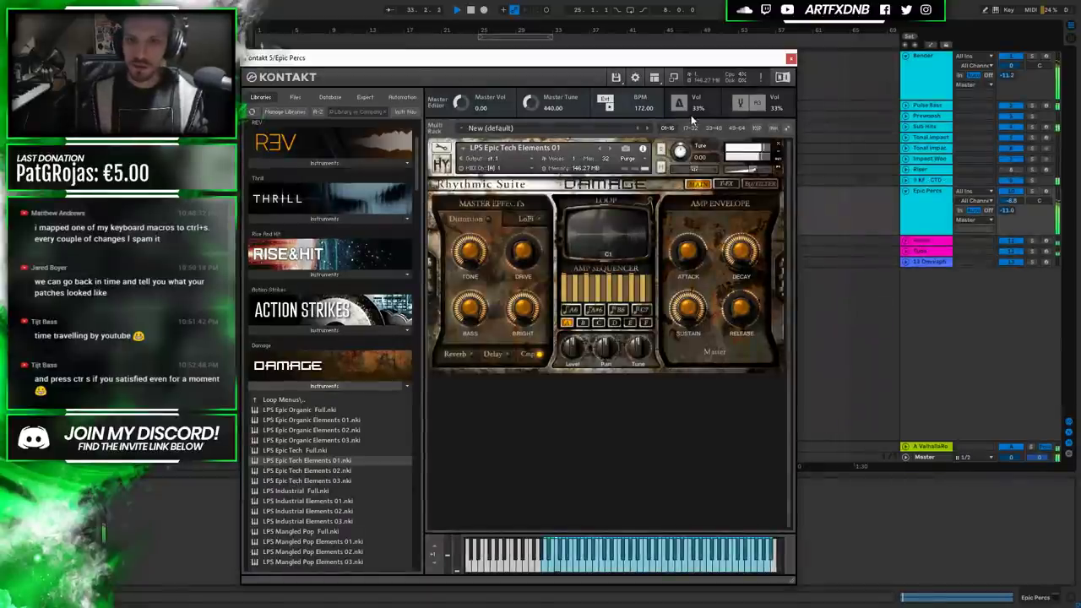
left_click(791, 57)
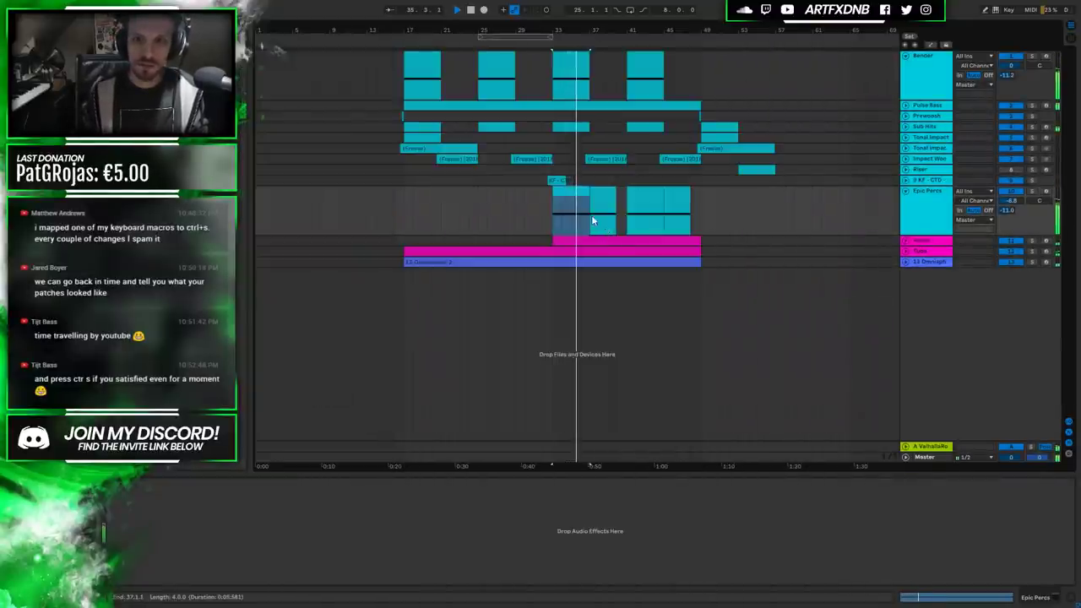
Try LPS Industrial Elements 01 from the Damage loop menus in Kontakt and audition it with Epic Percs soloed.
key("space")
key("ctrl+alt+p")
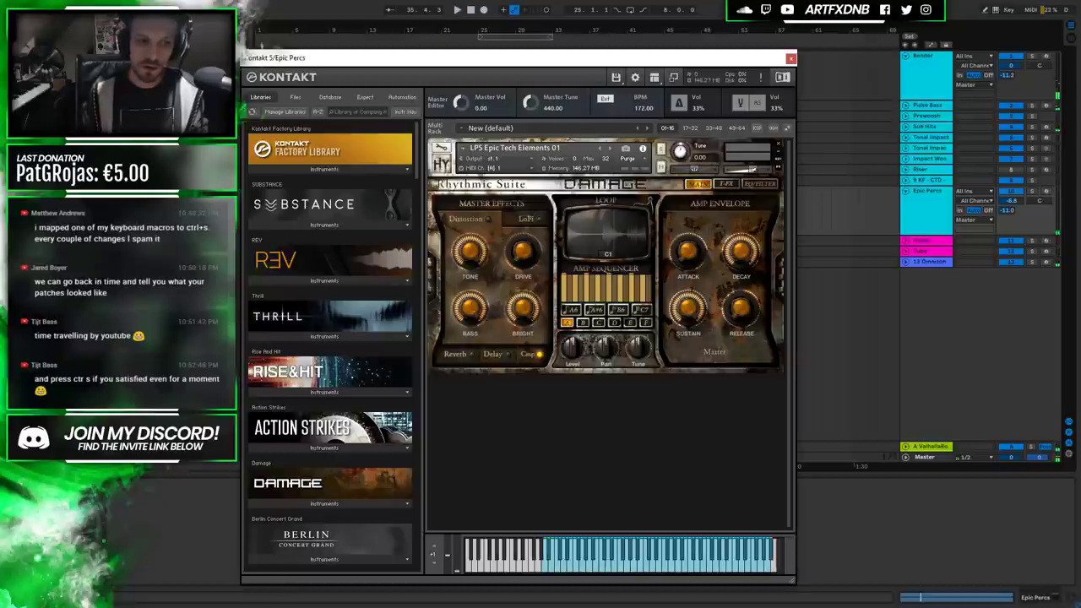
left_click(331, 502)
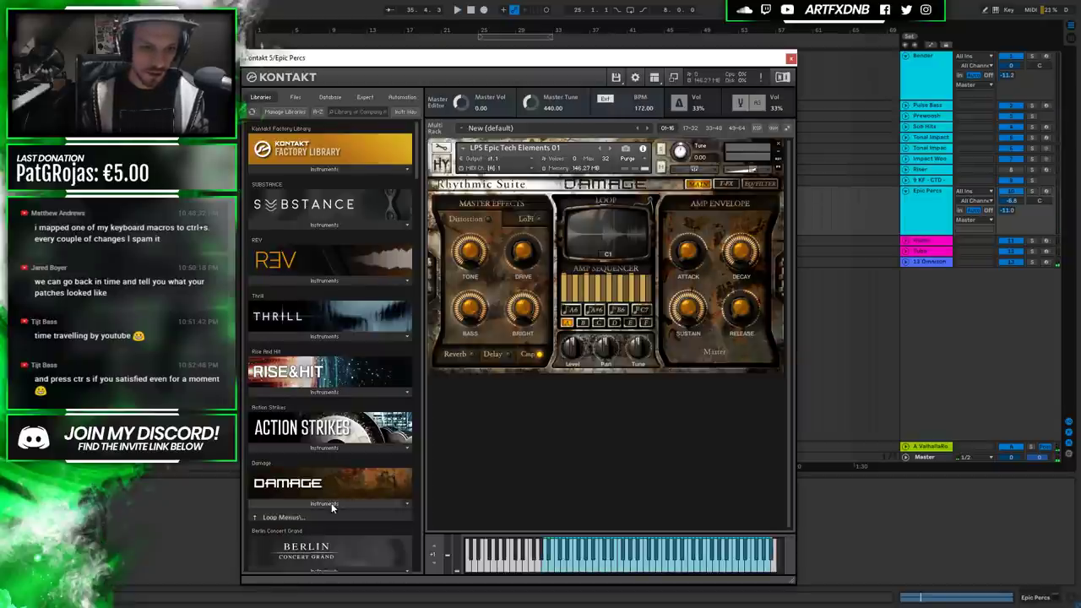
double_click(312, 473)
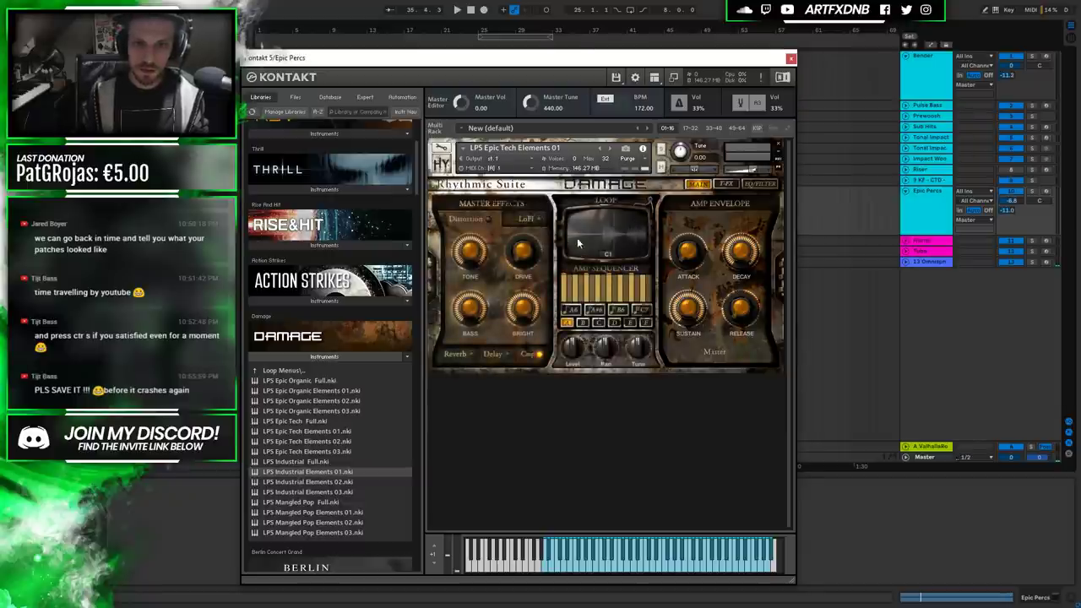
left_click(1029, 194)
key("space")
key("space")
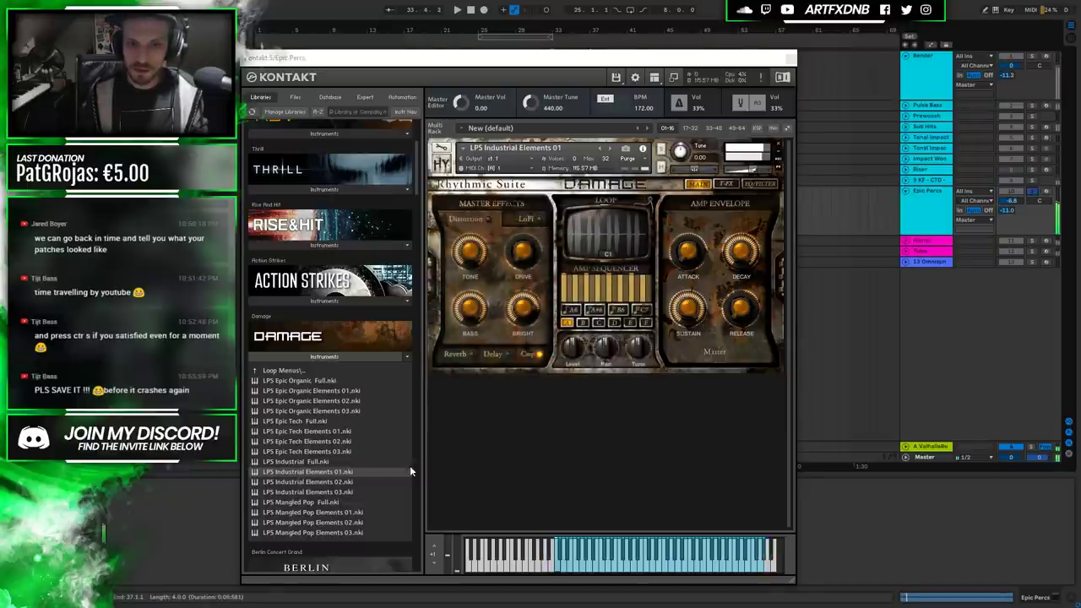
Load LPS Epic Tech Elements 01 again, turn off Kontakt's external sync, set its tempo to 86 BPM, audition it and close the plugin window.
double_click(318, 429)
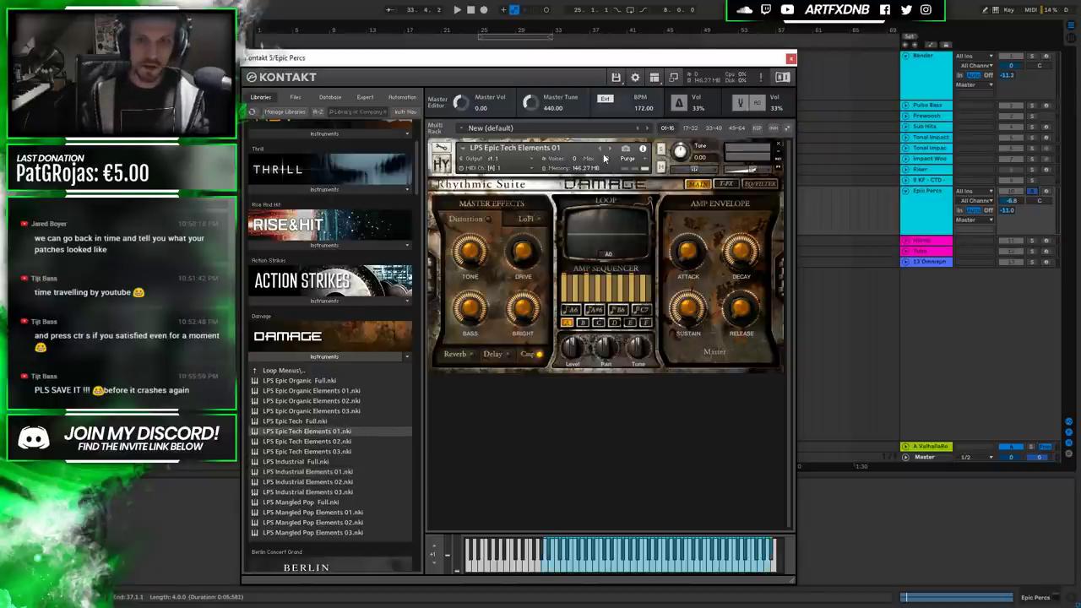
left_click(604, 100)
left_click(645, 108)
type("86")
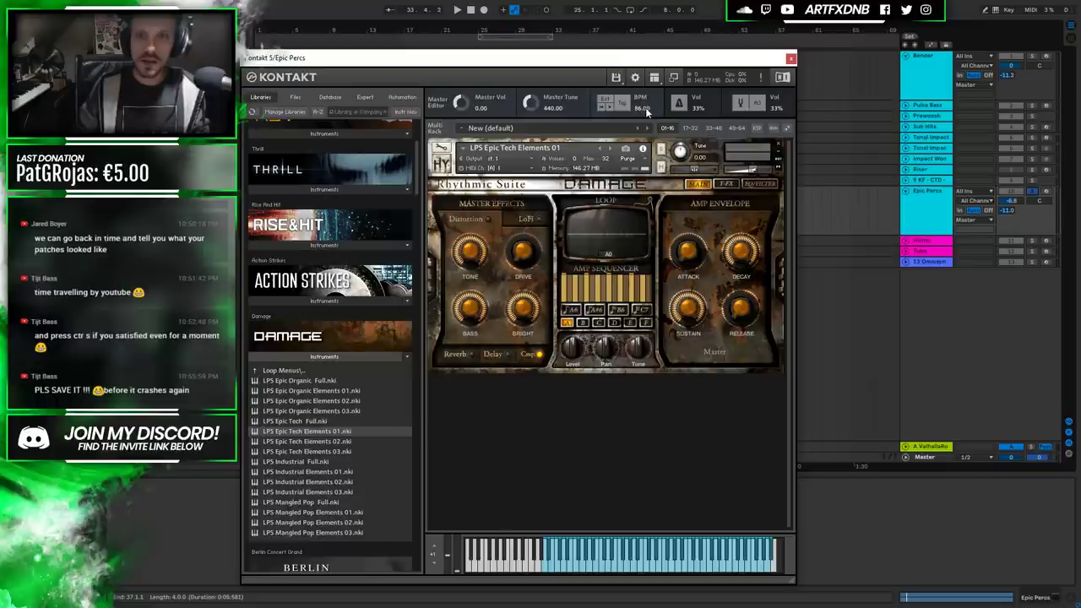
key("space")
key("Return")
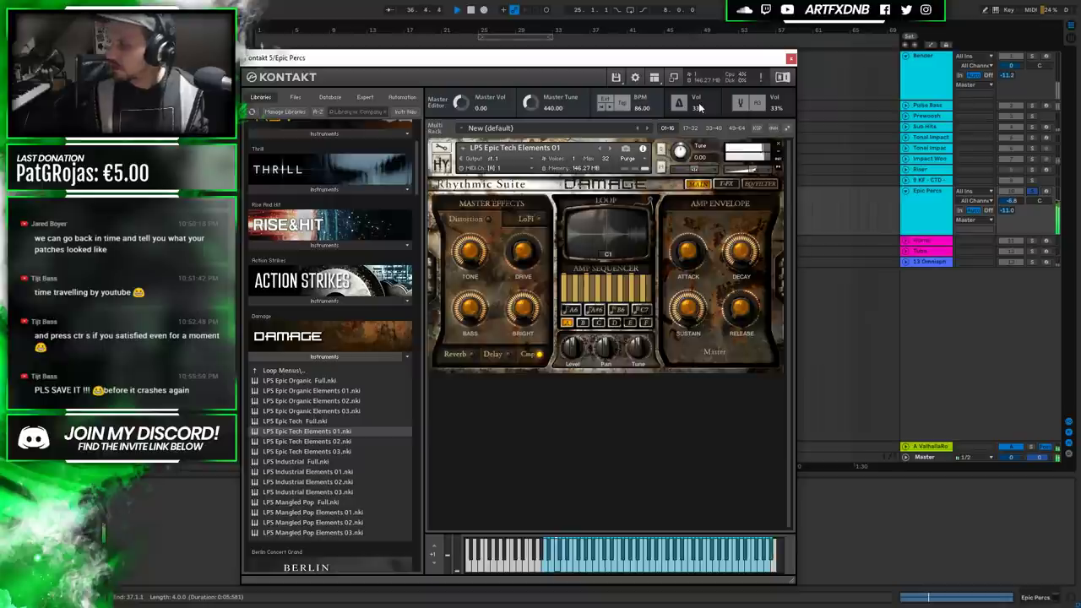
left_click(791, 58)
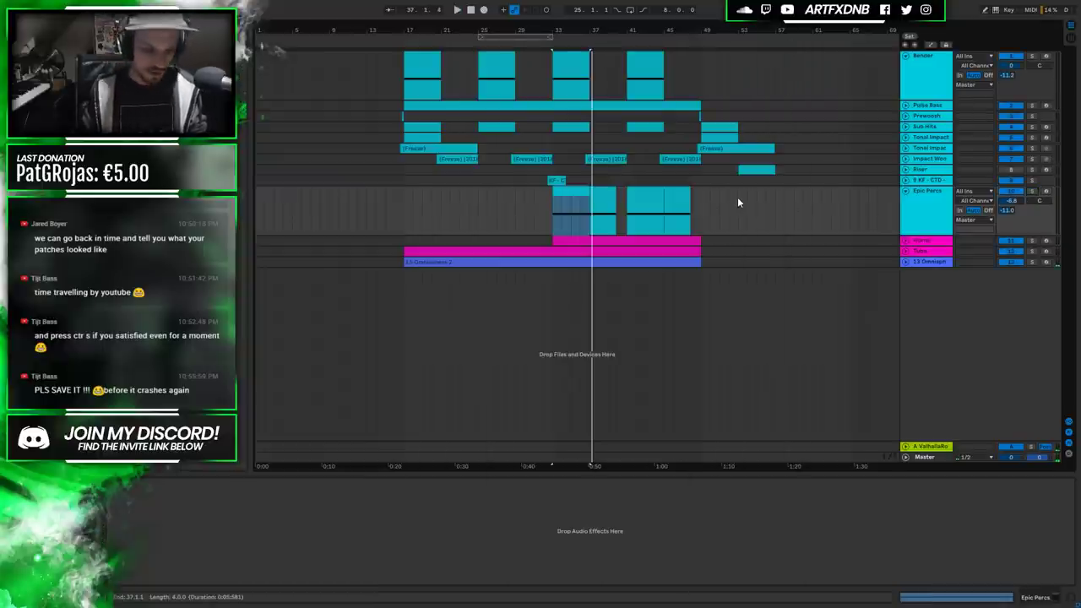
Collapse the Epic Percs track, play the full arrangement from bar 16, collapse the Bender track and stop playback.
left_click(904, 193)
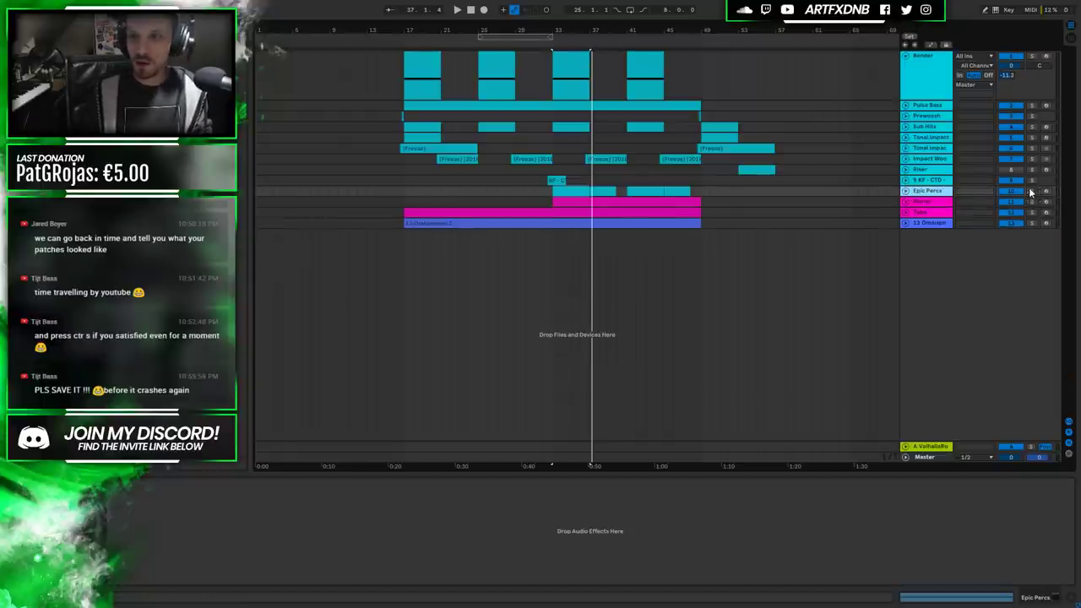
left_click(905, 172)
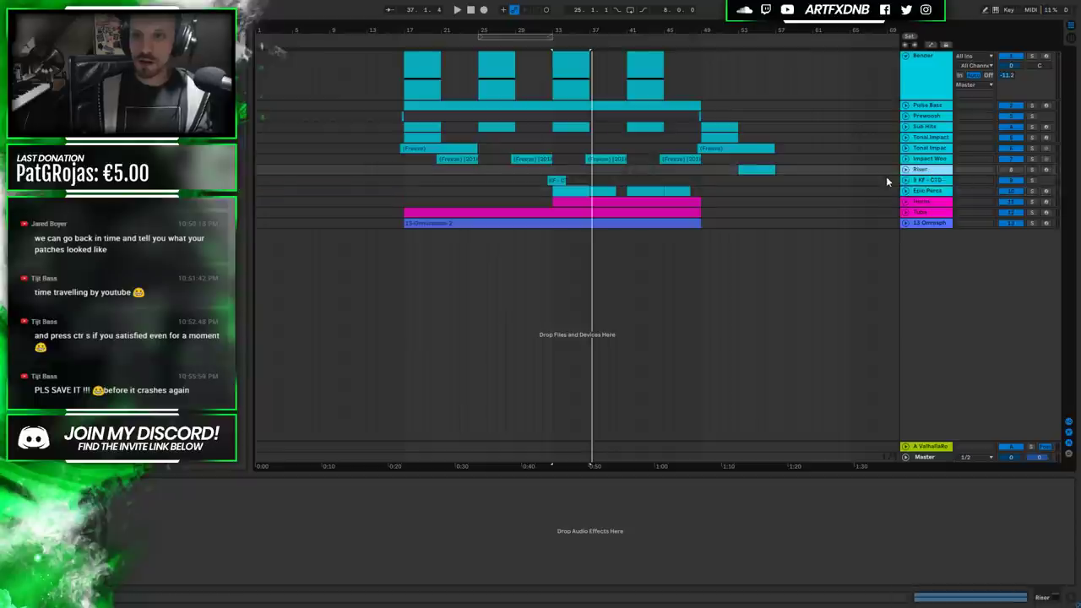
left_click(395, 170)
key("space")
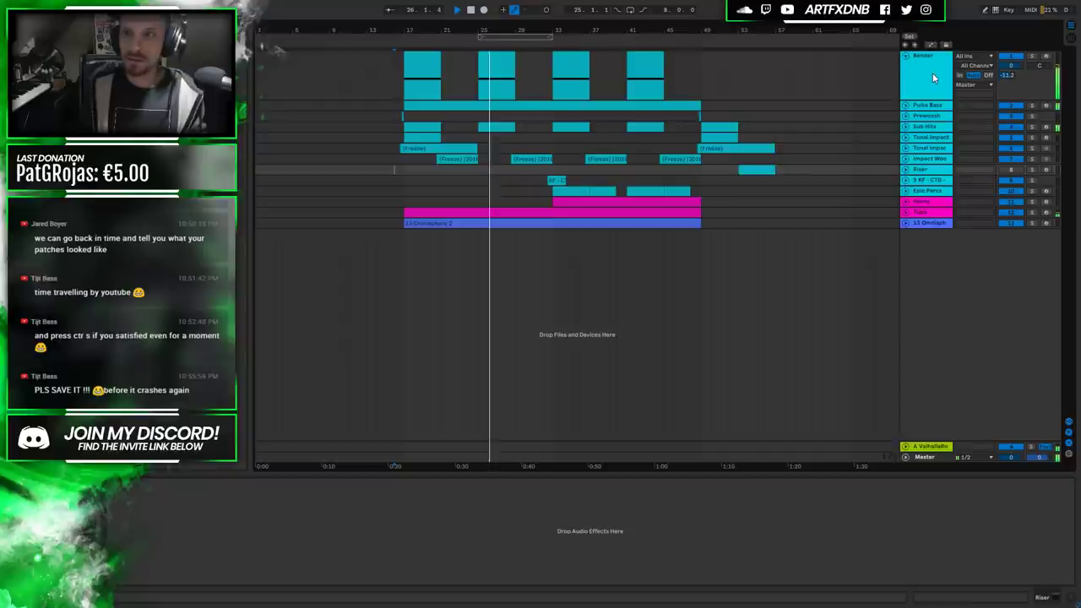
left_click(906, 56)
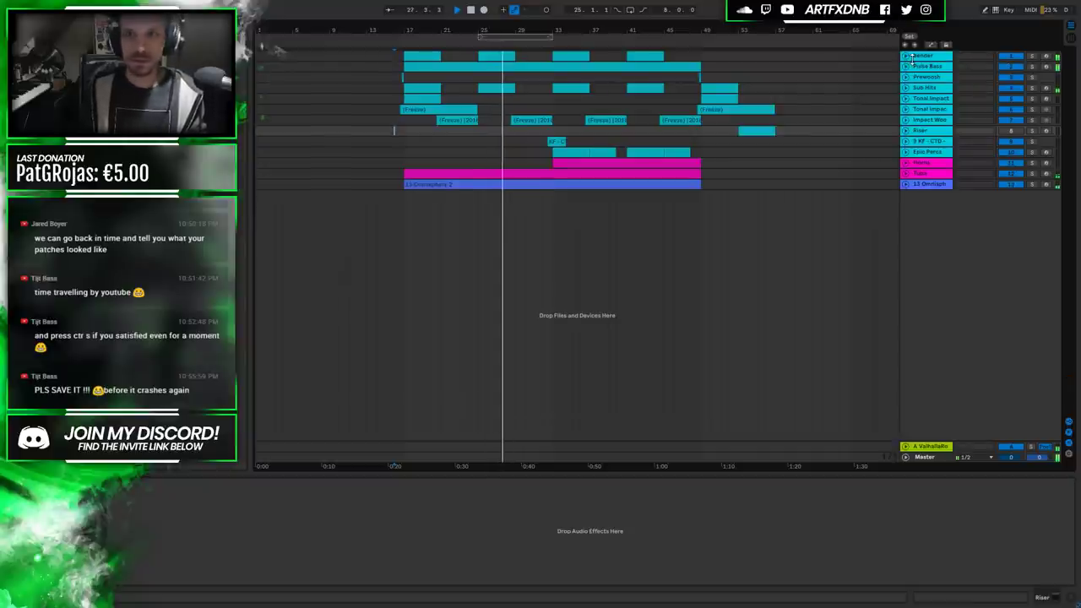
key("space")
Freeze all tracks from Bender through Impact Woosh.
left_click(934, 58)
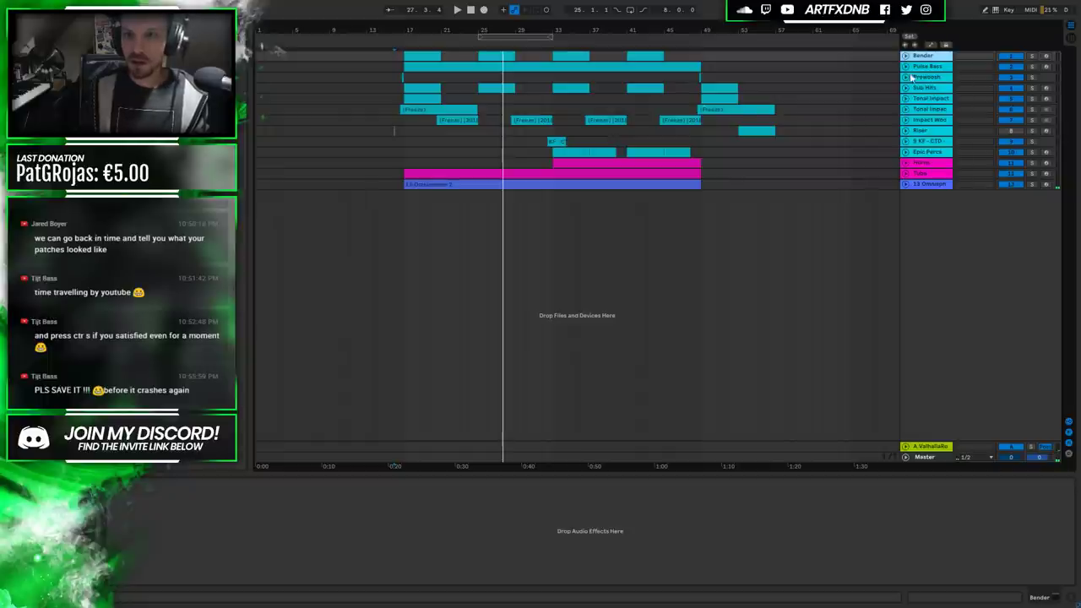
left_click(923, 98)
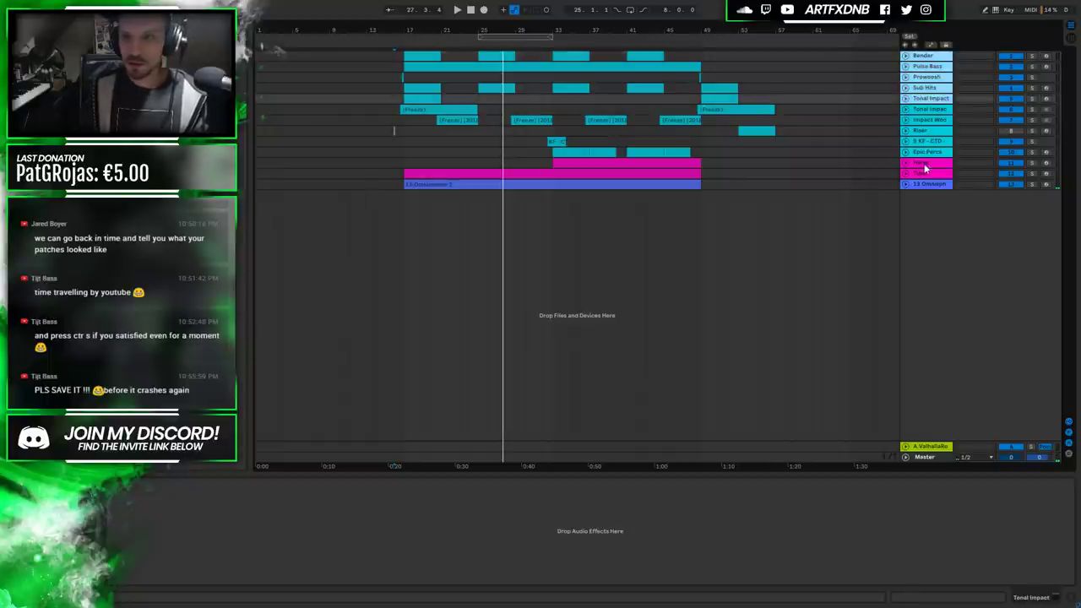
left_click(931, 120)
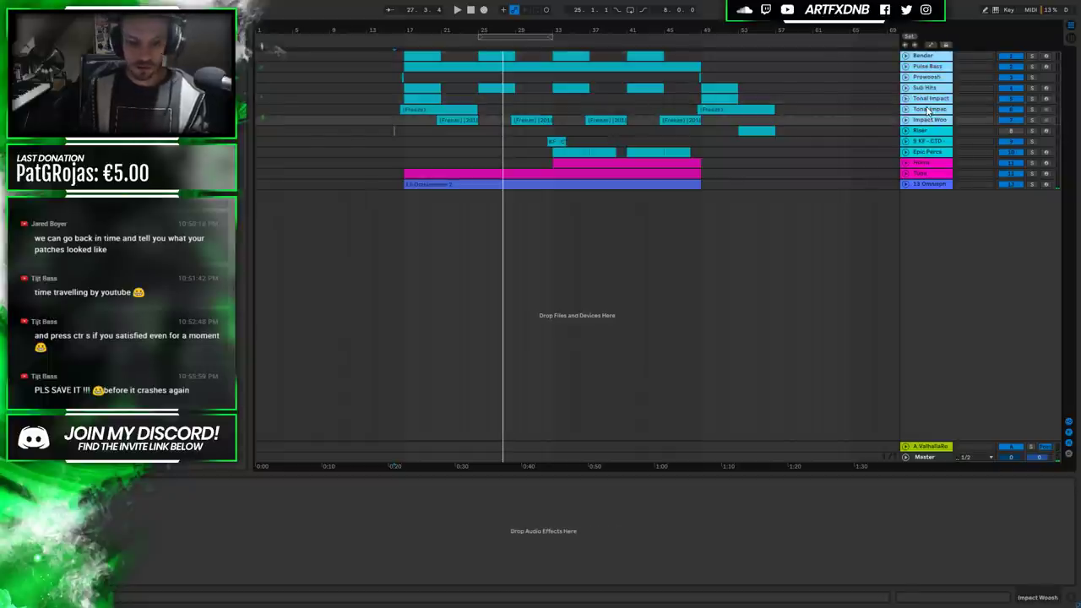
right_click(925, 112)
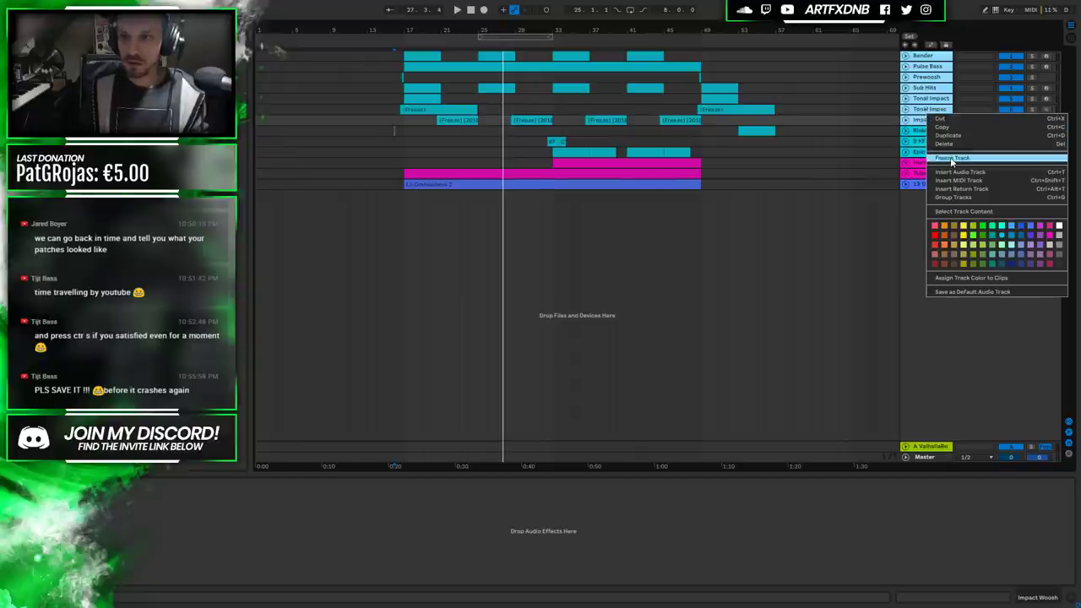
left_click(952, 158)
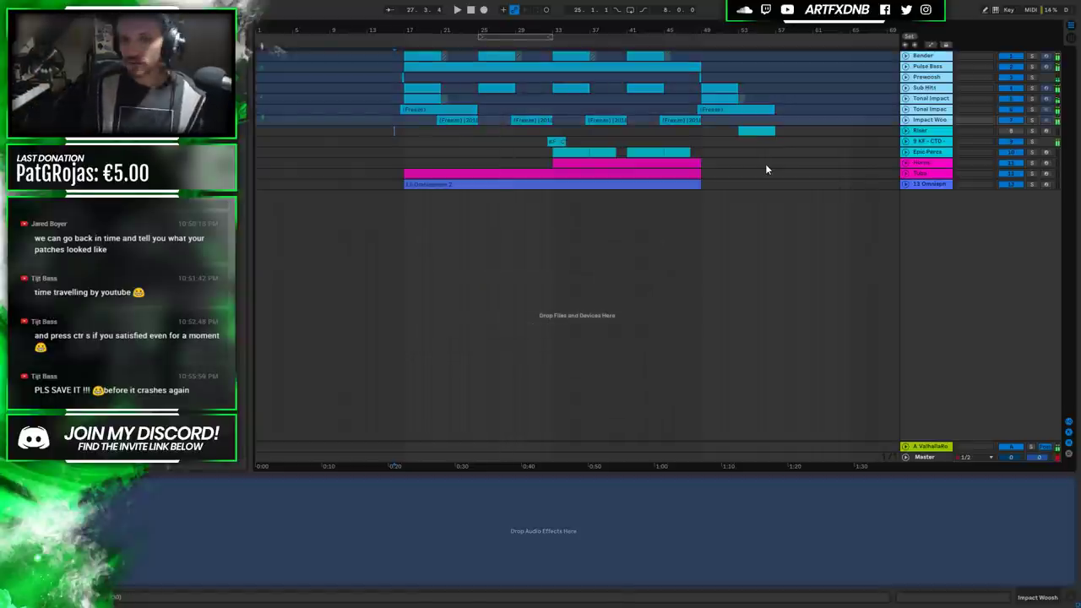
Freeze the tracks from the KF - CTD Hybrid Hit through Tuba, including Epic Percs and Horns.
left_click(929, 140)
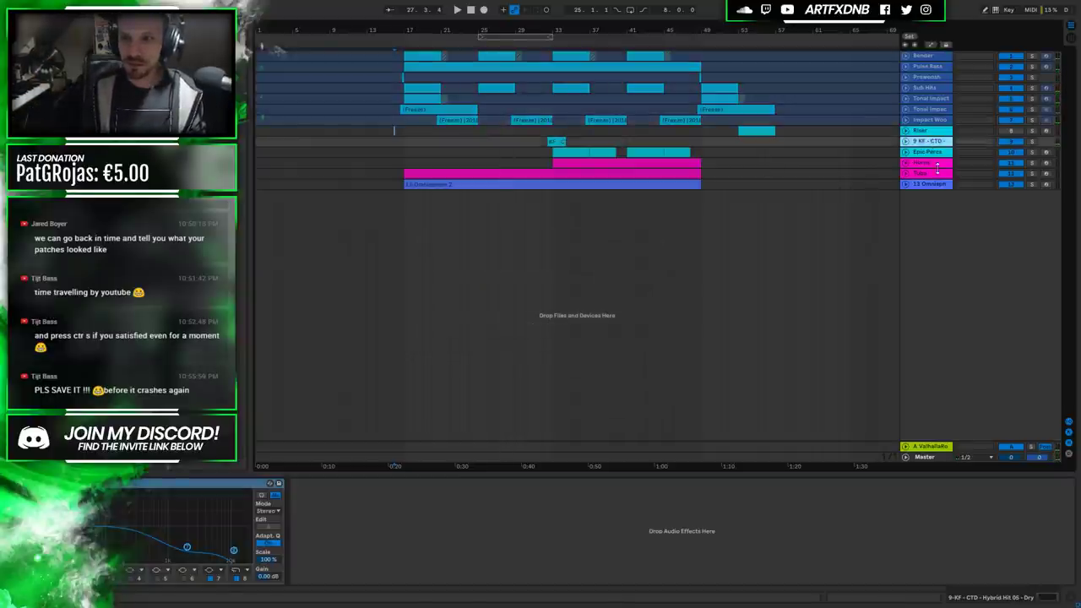
left_click(928, 174)
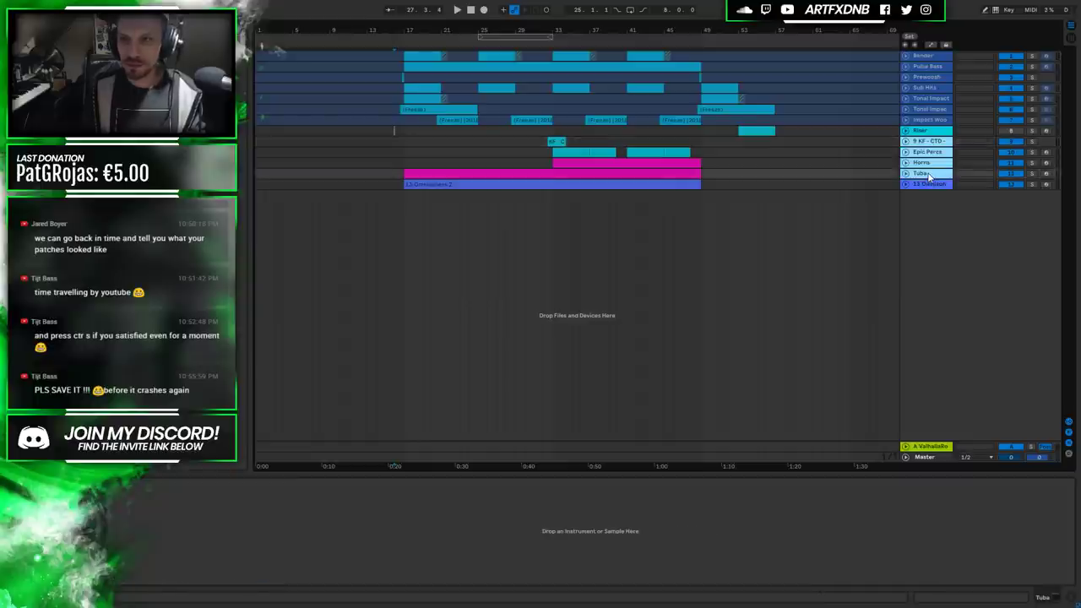
right_click(921, 143)
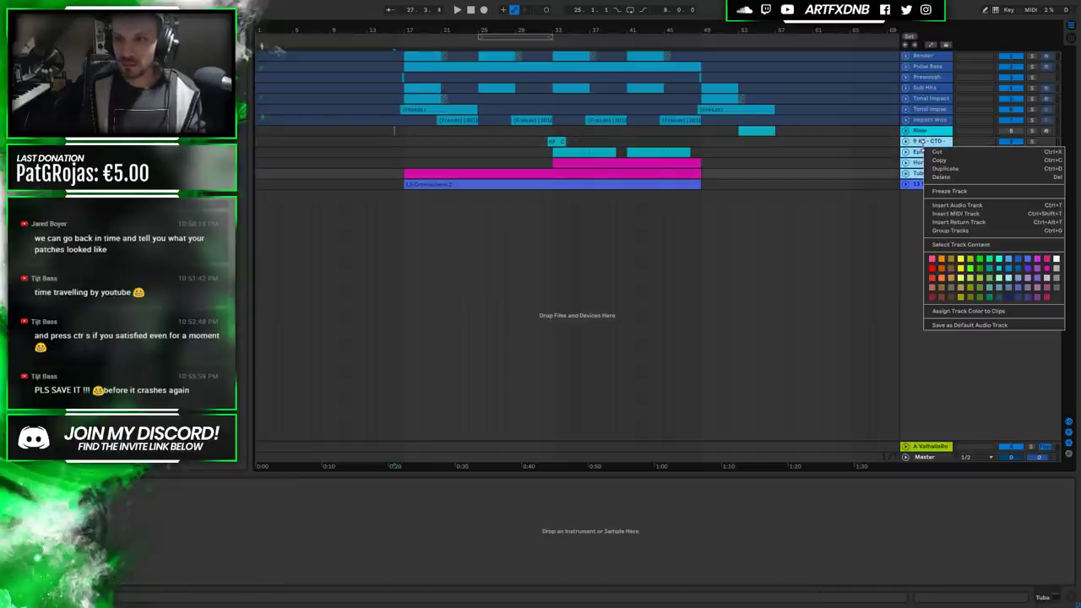
left_click(950, 193)
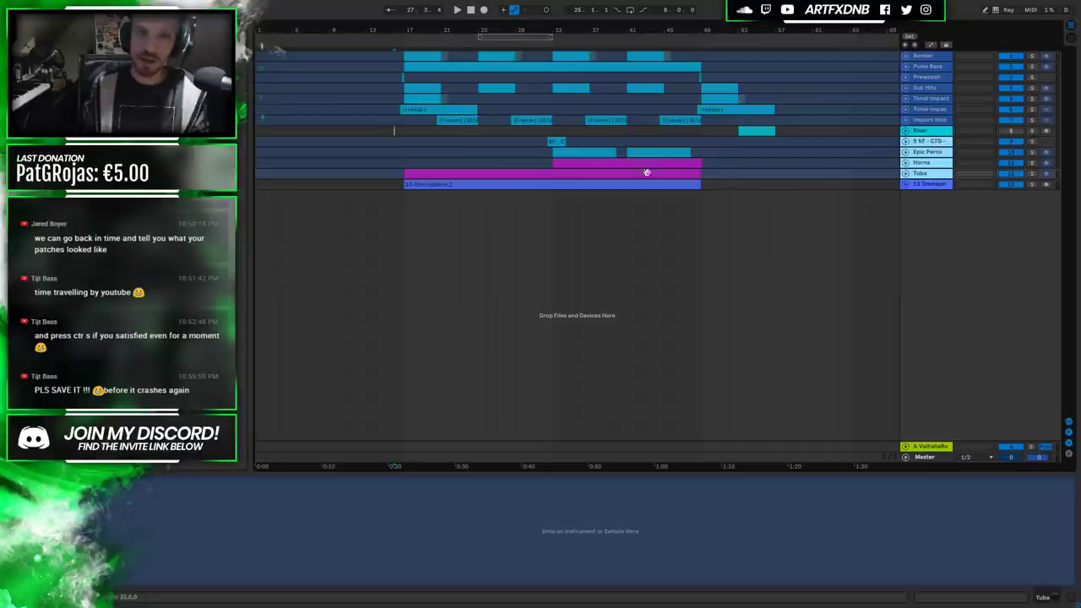
left_click(391, 143)
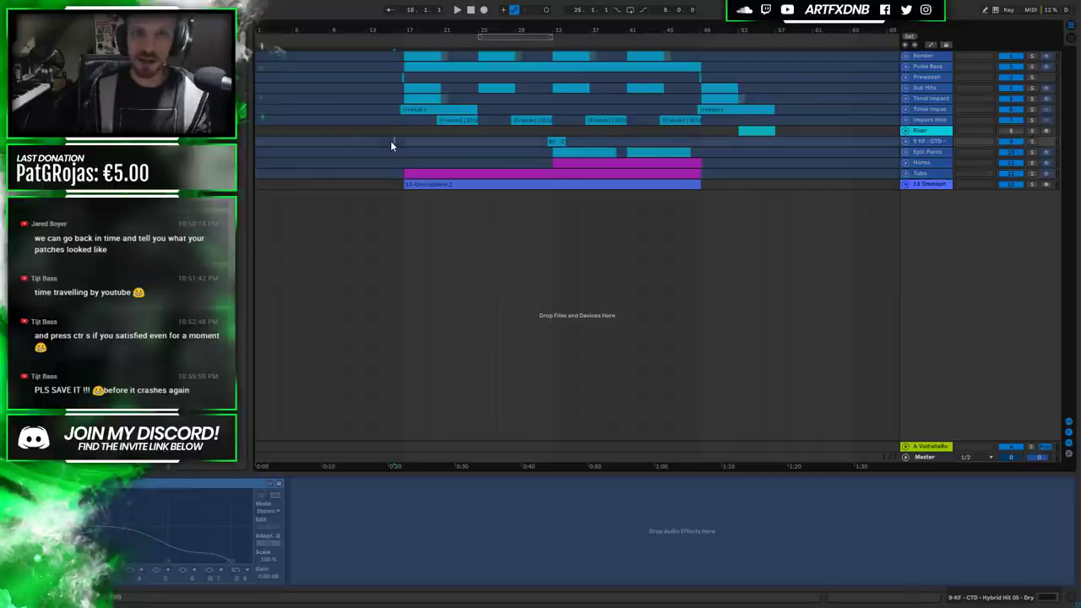
left_click(909, 141)
left_click(908, 142)
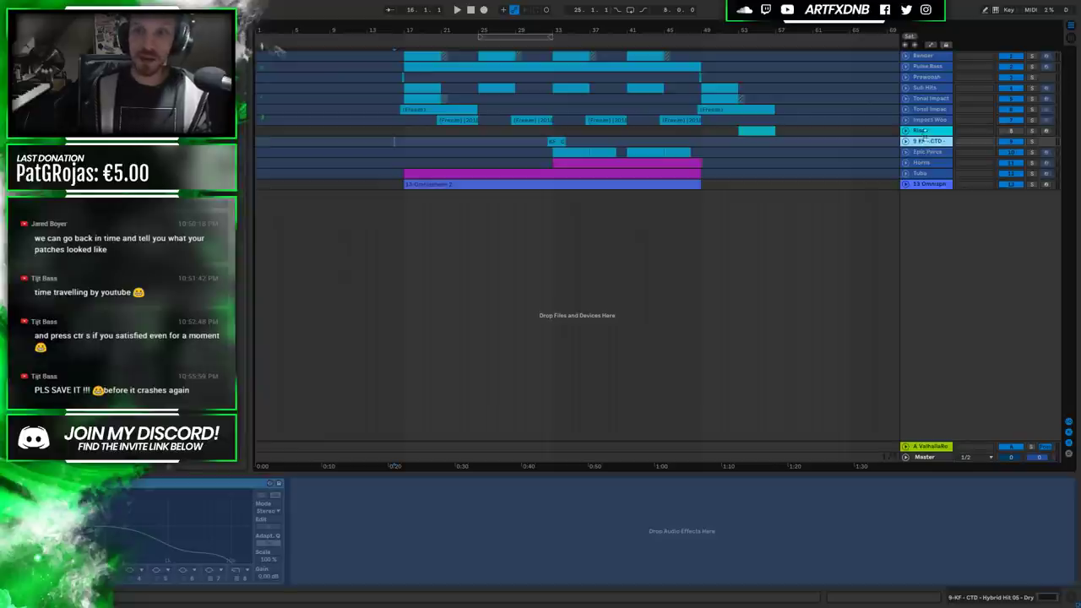
left_click(933, 132)
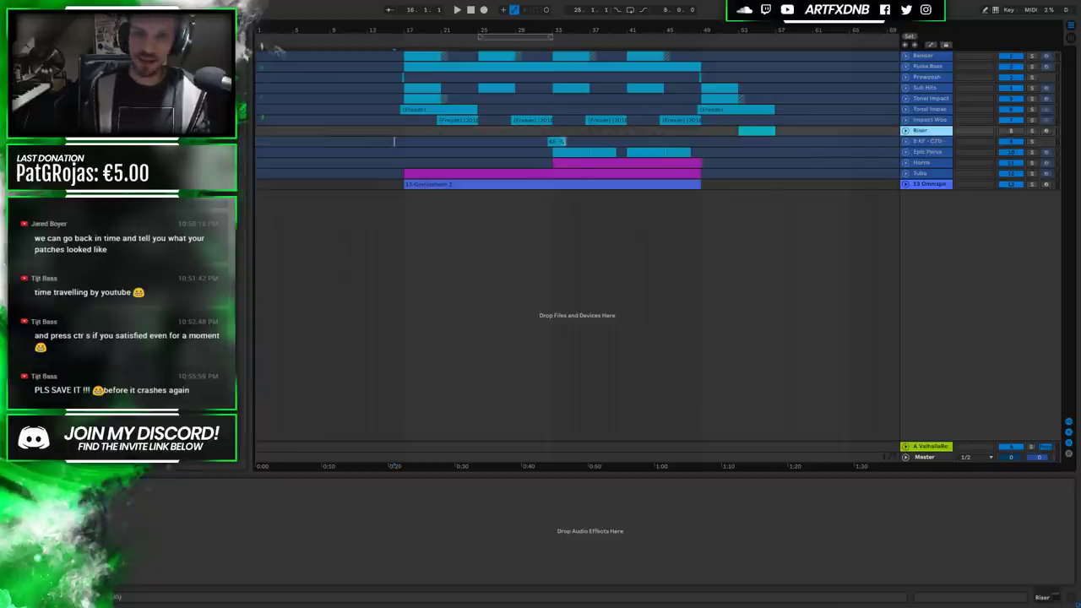
left_click(906, 131)
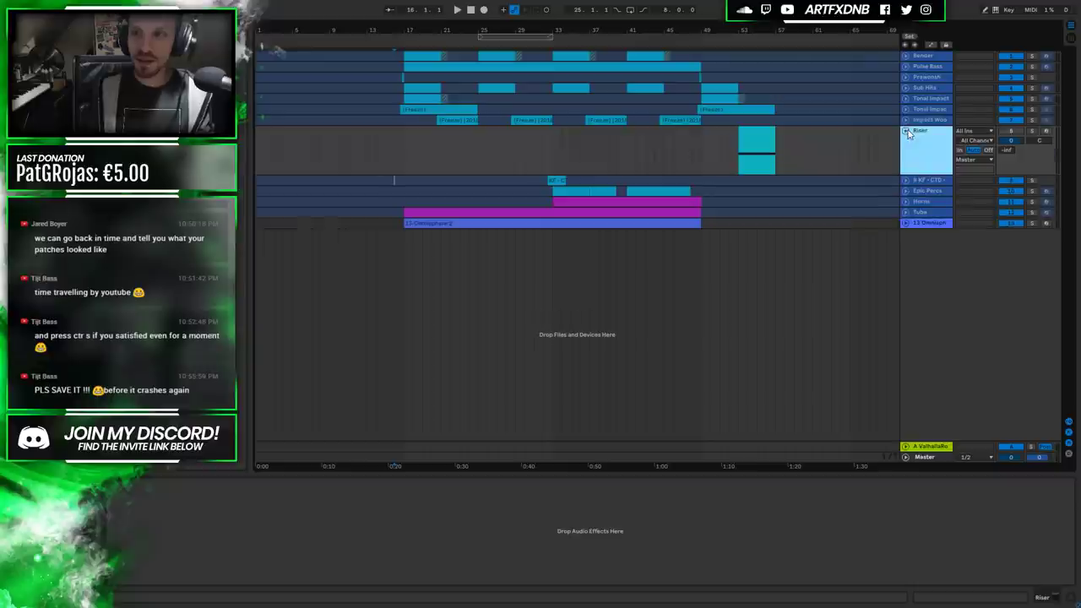
left_click(925, 121)
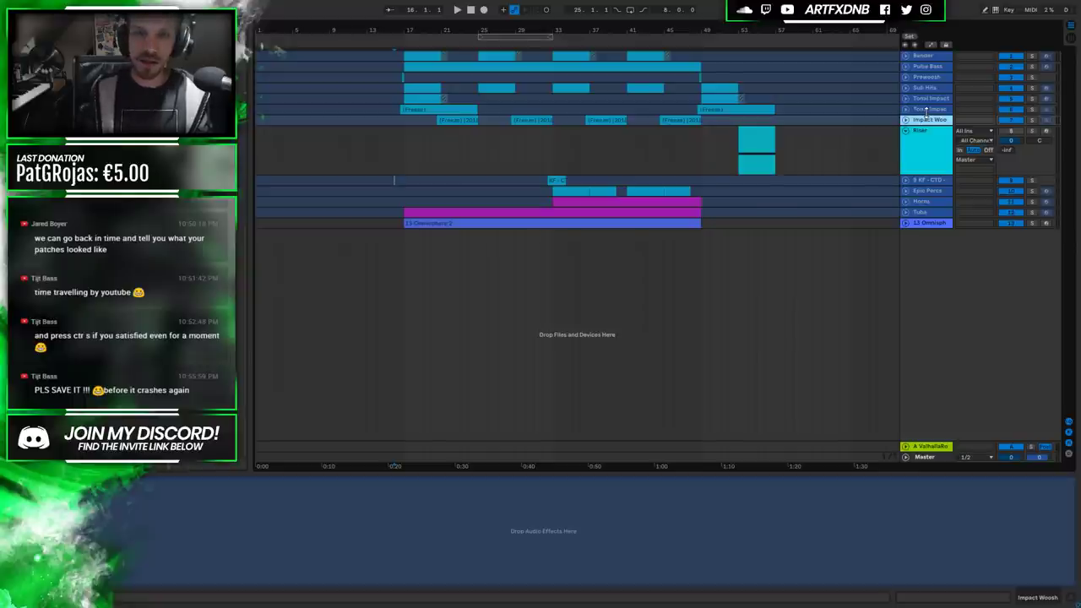
left_click(923, 110)
left_click(920, 57)
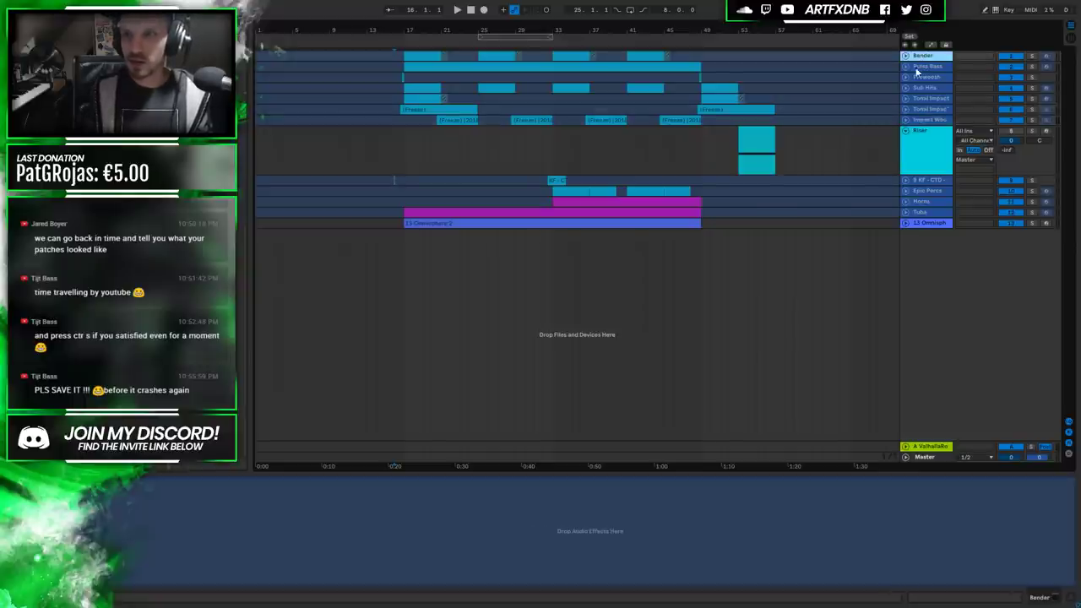
left_click(924, 148)
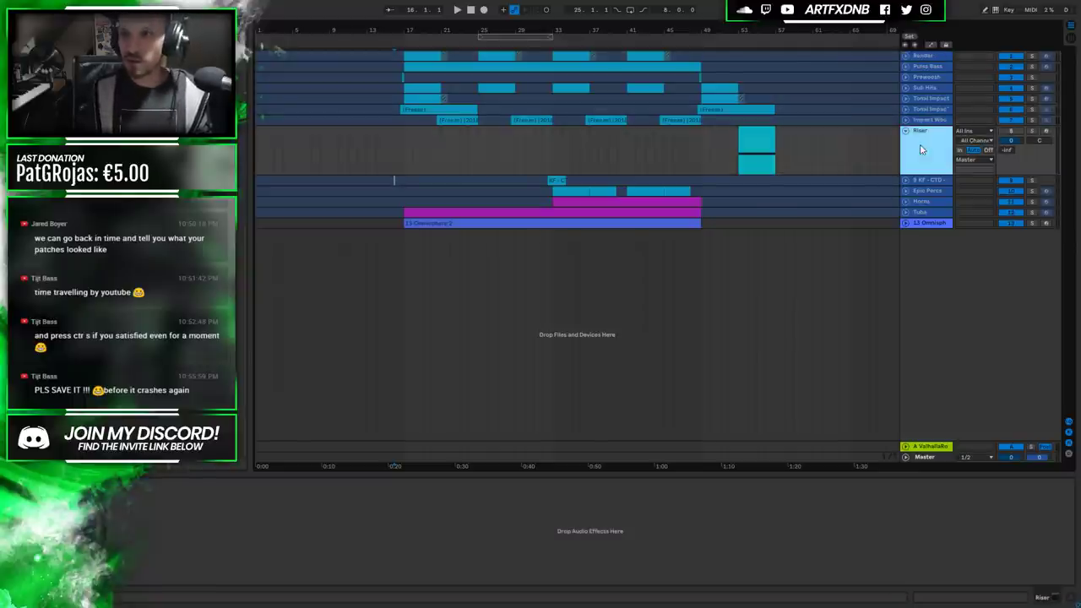
left_click(906, 131)
Play the arrangement briefly from bar 16 with the Omnisphere track selected, and stop playback.
left_click(394, 133)
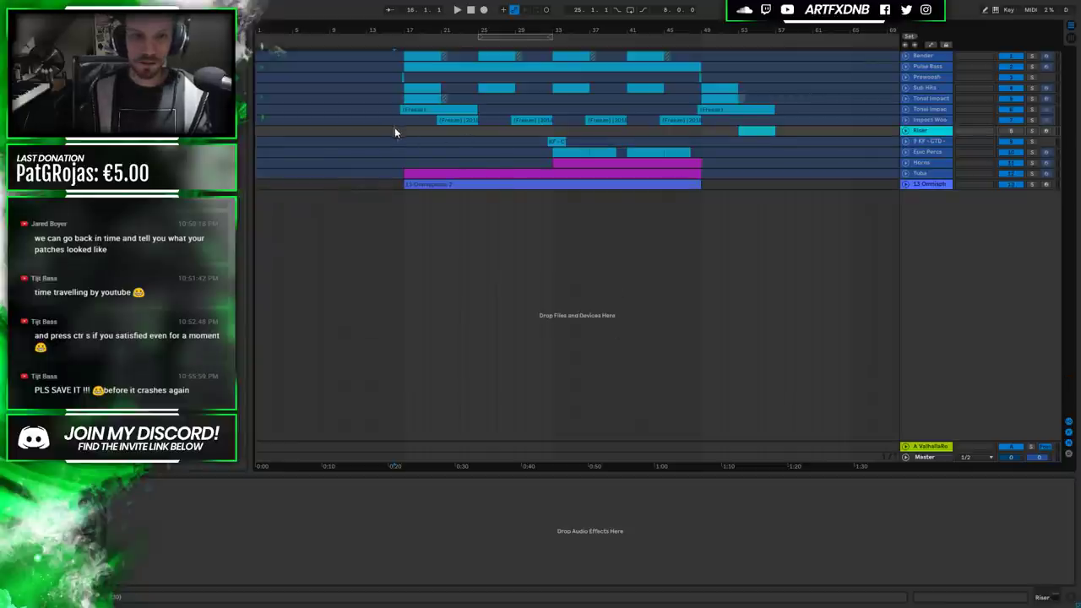
left_click(923, 185)
key("space")
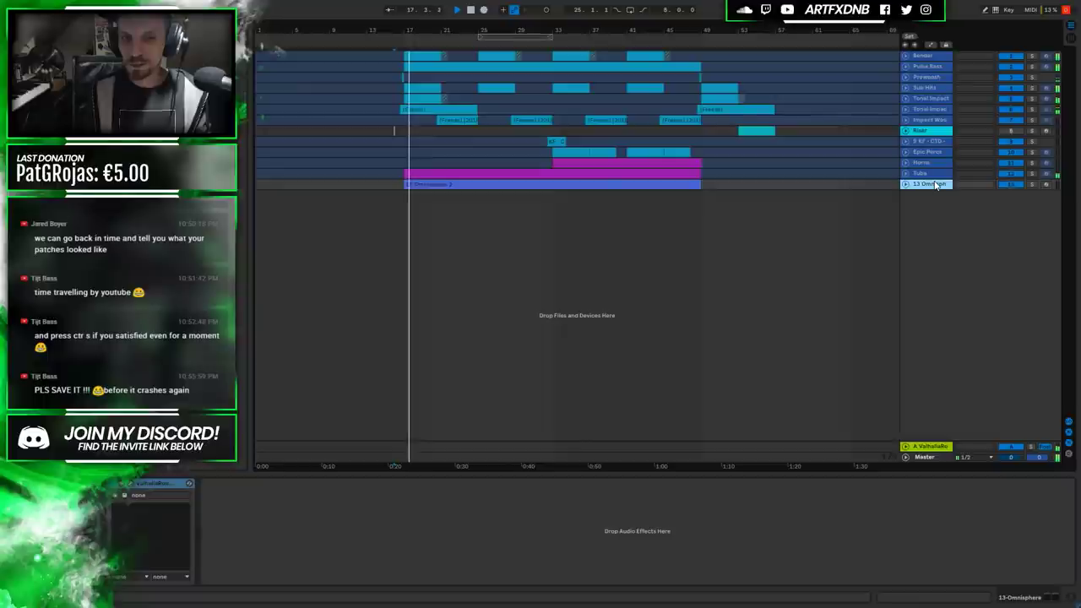
key("space")
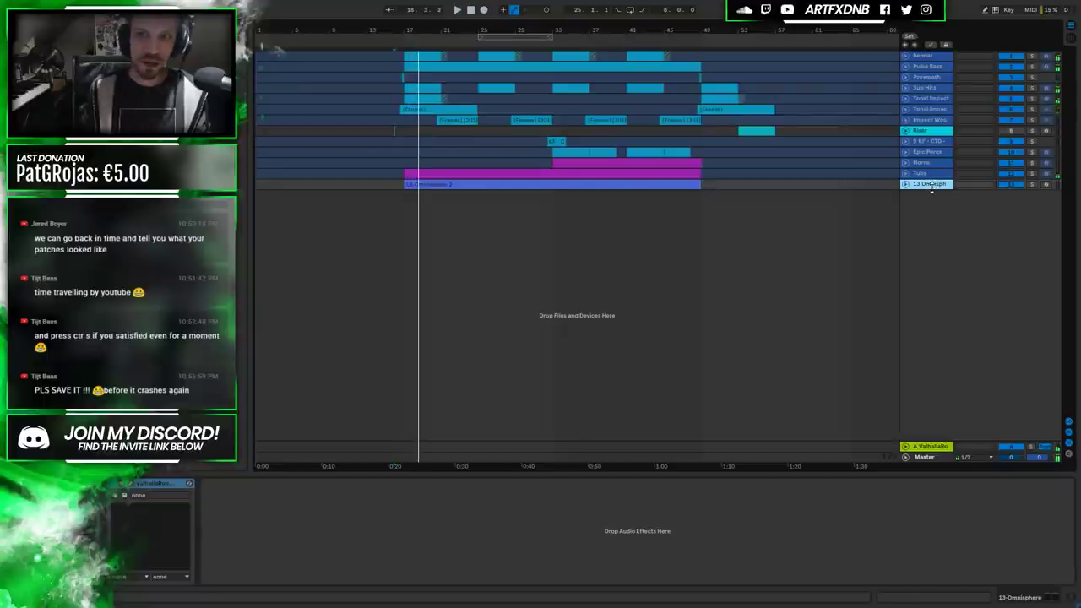
Insert a new MIDI track below the Omnisphere track and colour the Omnisphere track blue.
double_click(926, 194)
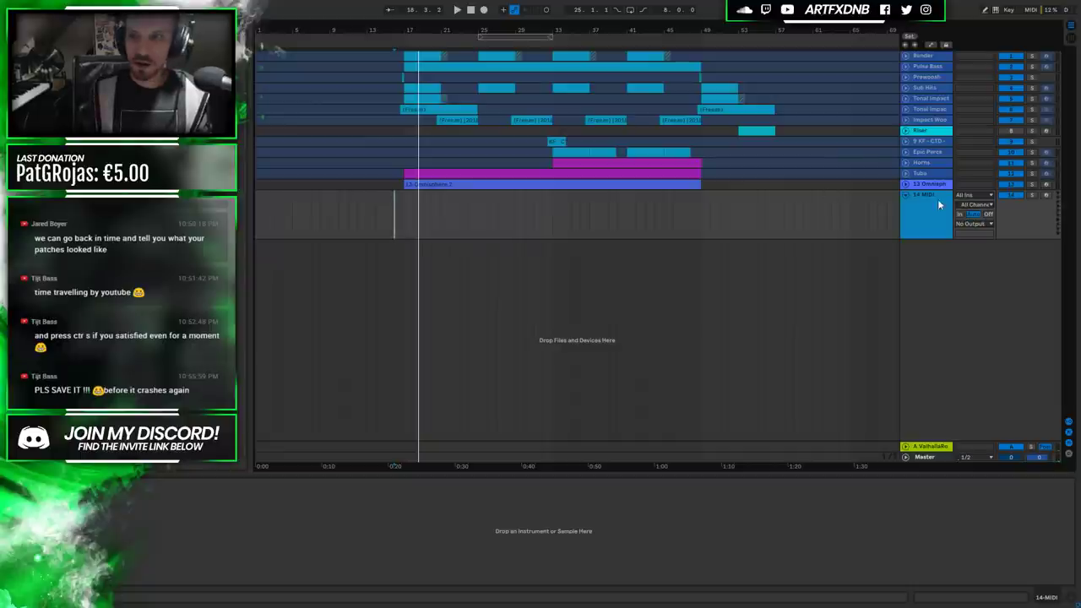
right_click(928, 184)
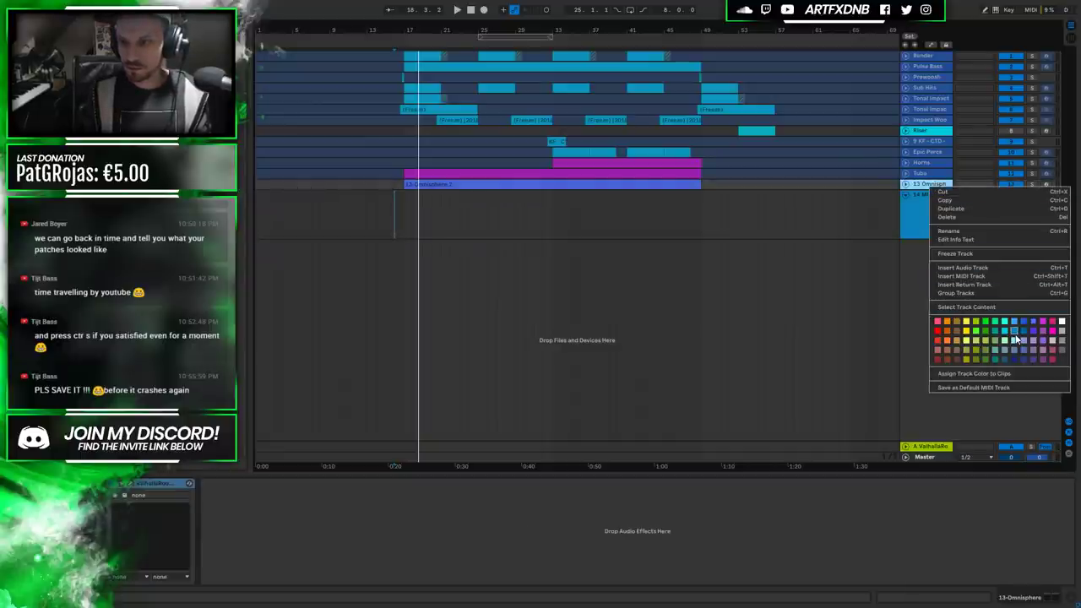
left_click(1015, 338)
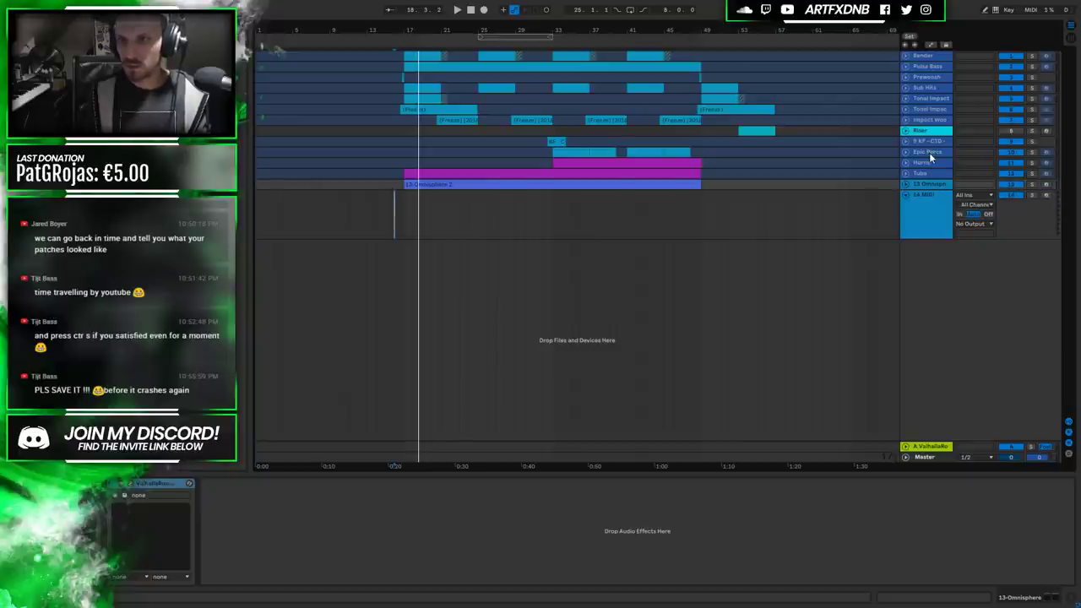
Recolour the Omnisphere and new MIDI tracks cyan to match Riser, and assign the track colour to their clips.
left_click(935, 192)
right_click(936, 192)
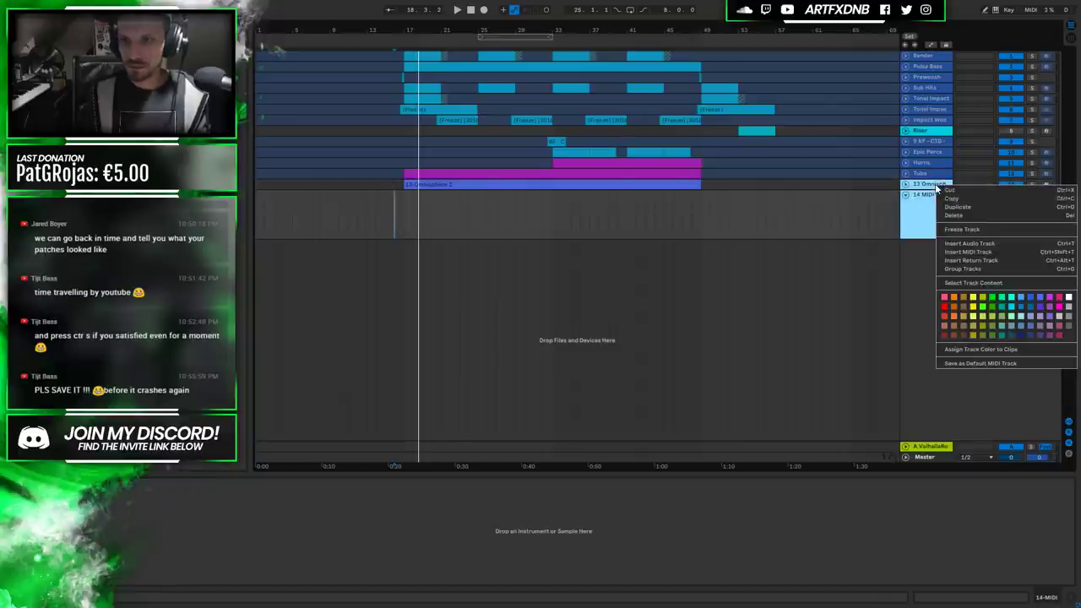
left_click(1011, 315)
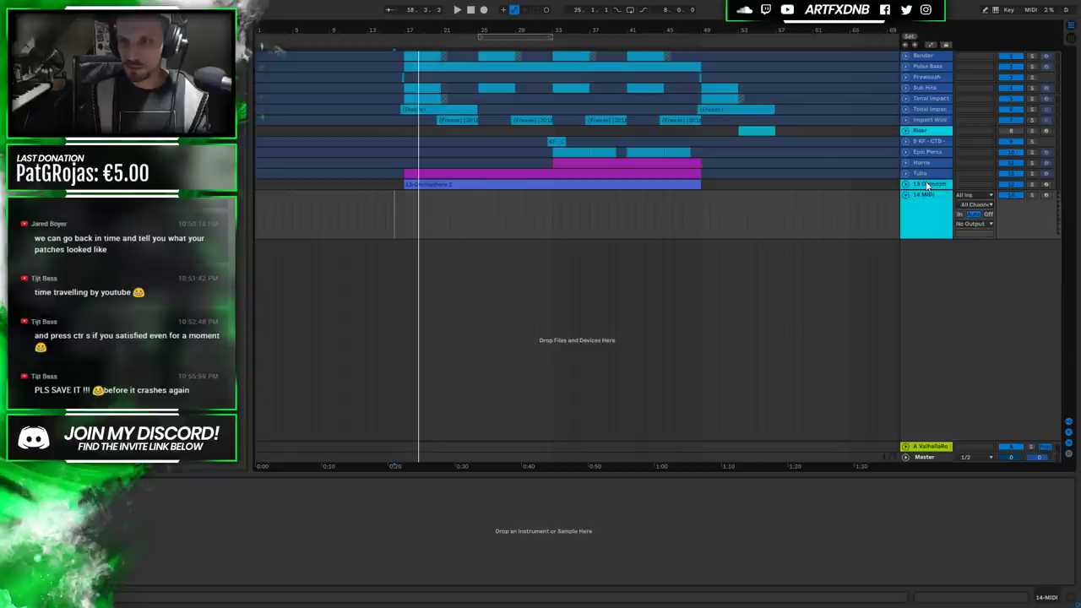
right_click(927, 193)
left_click(977, 347)
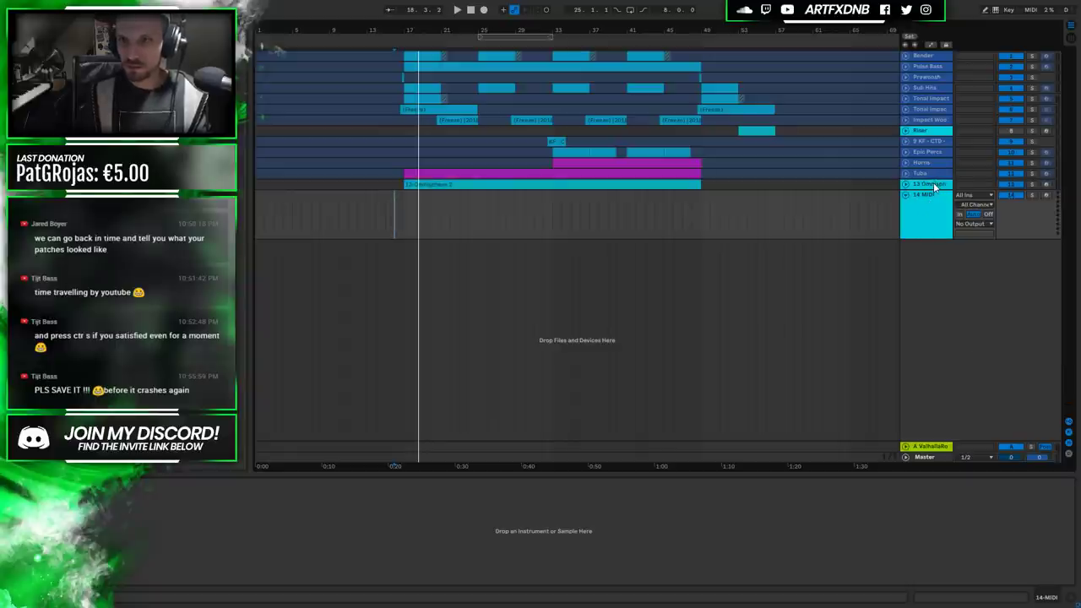
Load Kontakt 5 on the new MIDI track and add Thrill.nki from the Thrill library.
left_click(932, 205)
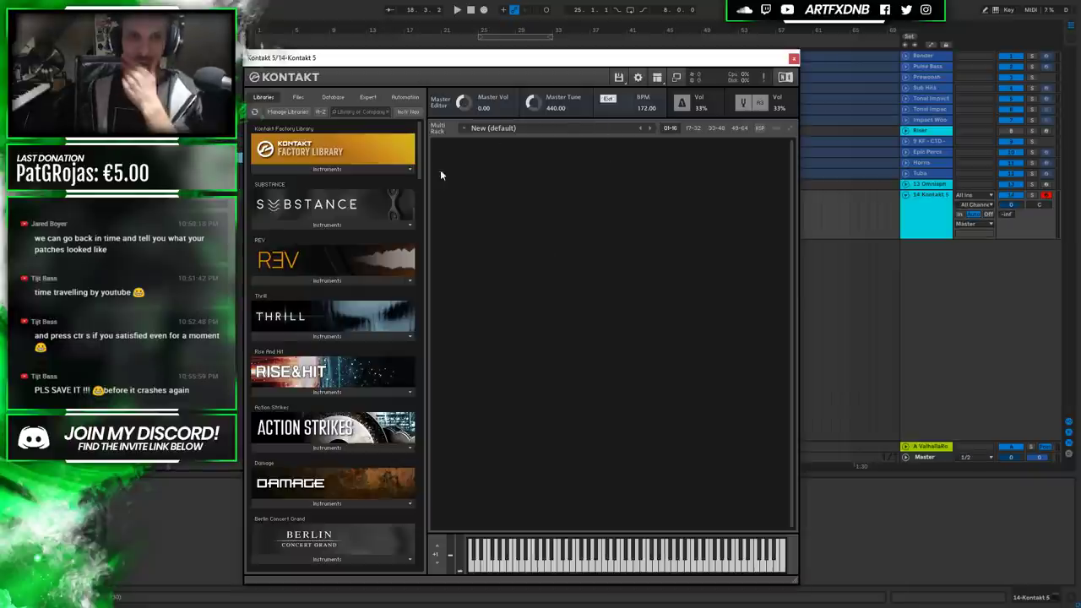
left_click(310, 334)
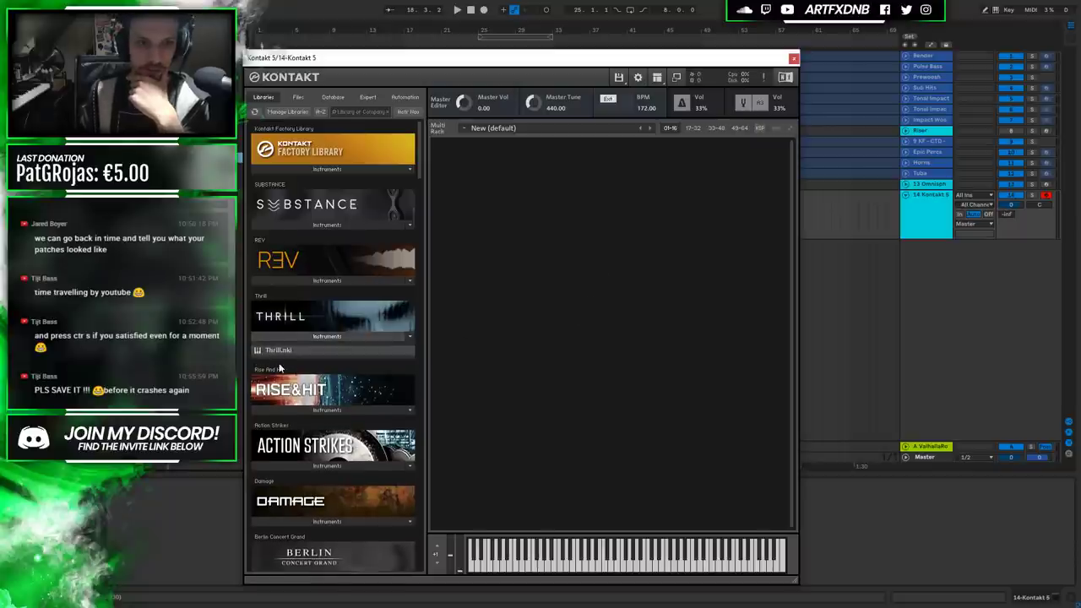
left_click_drag(275, 351, 626, 265)
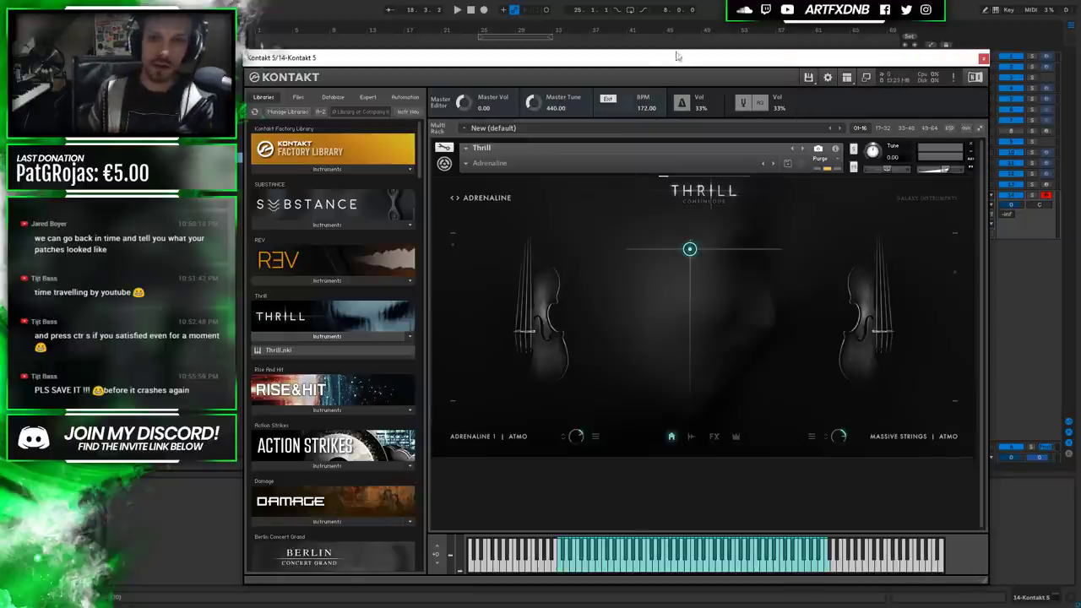
Hide Kontakt's library browser and reposition the plugin window.
left_click(847, 78)
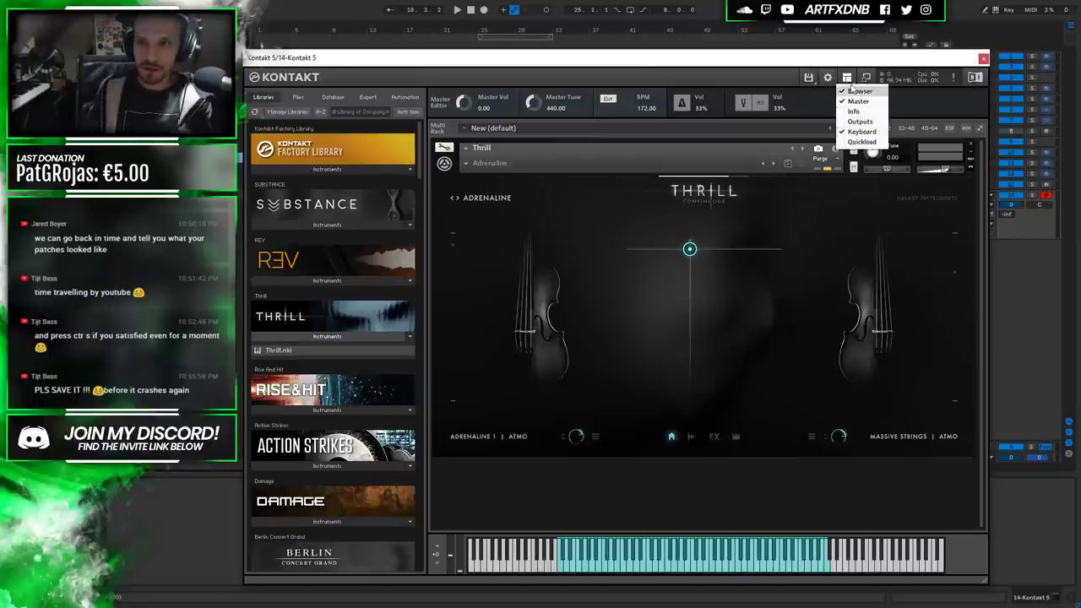
left_click(856, 91)
left_click_drag(512, 58, 688, 46)
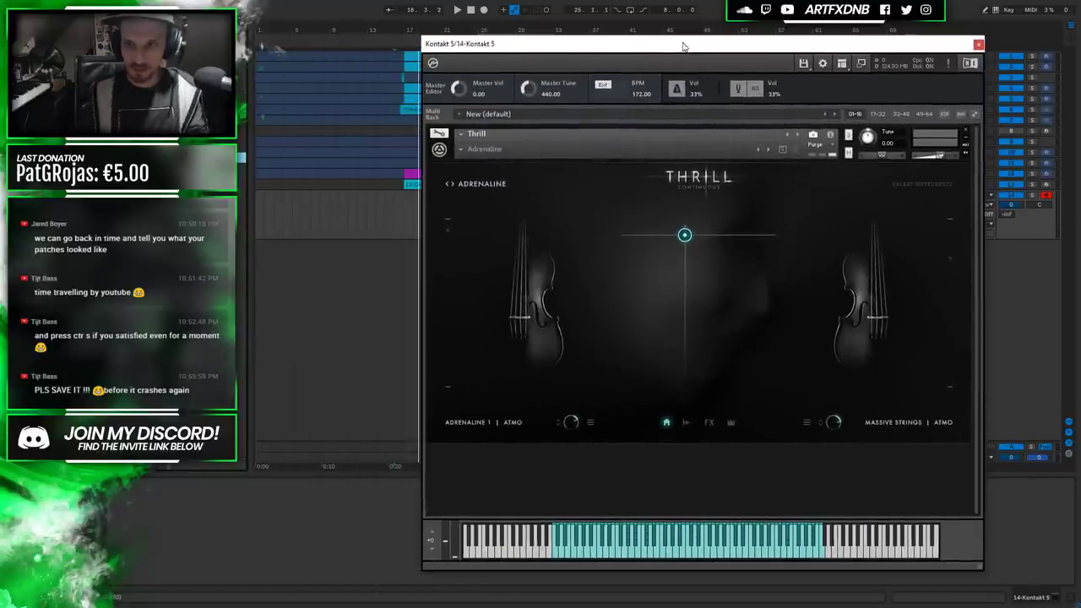
Filter Thrill's main presets by the Dark character and select Zithorchestra to audition it.
left_click(475, 183)
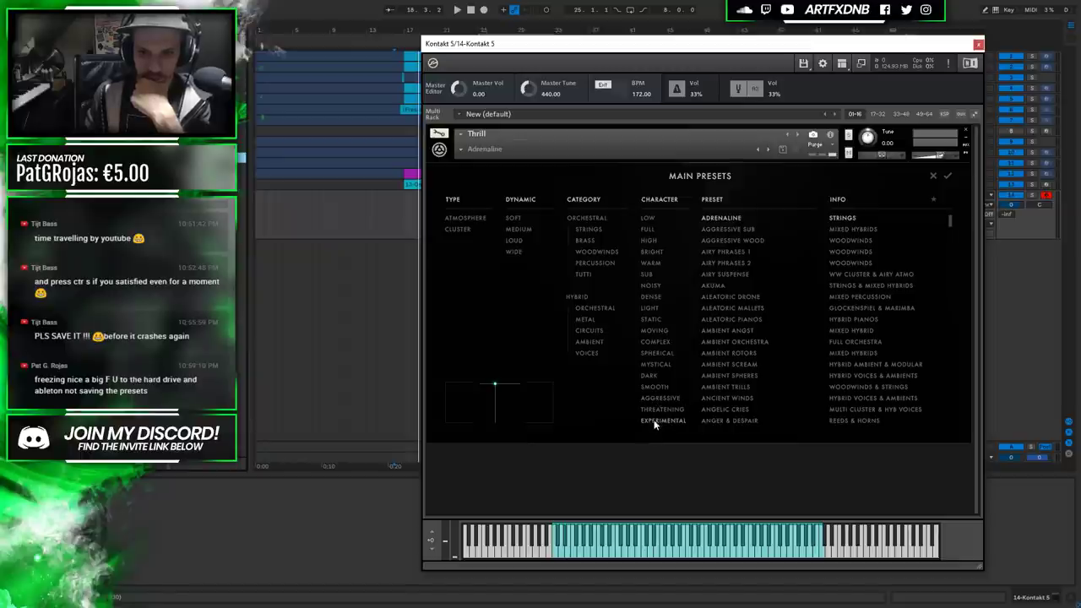
left_click(649, 376)
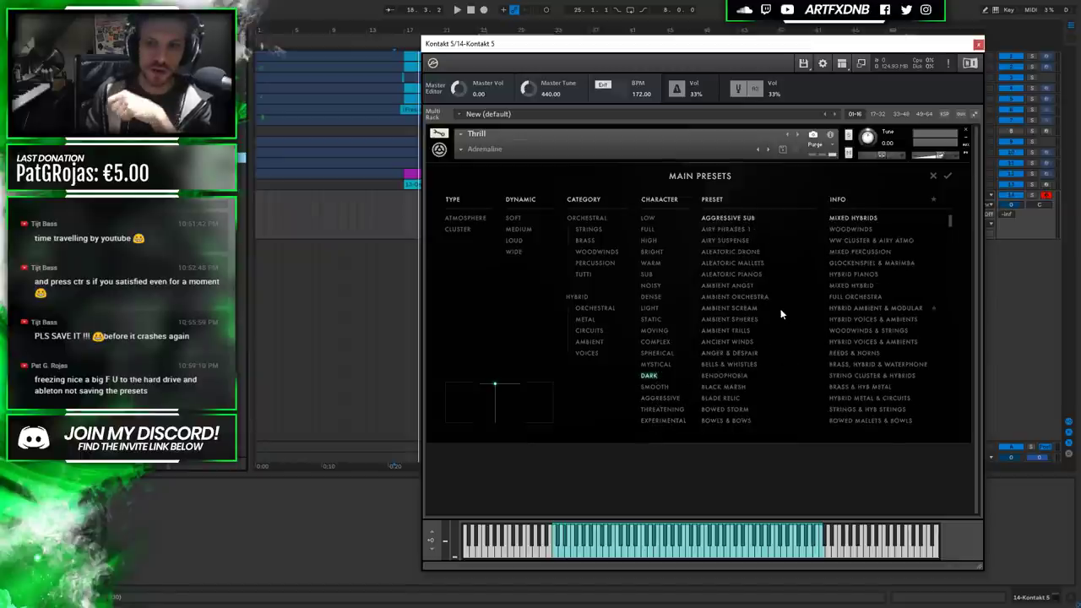
left_click_drag(950, 222, 948, 425)
left_click(733, 420)
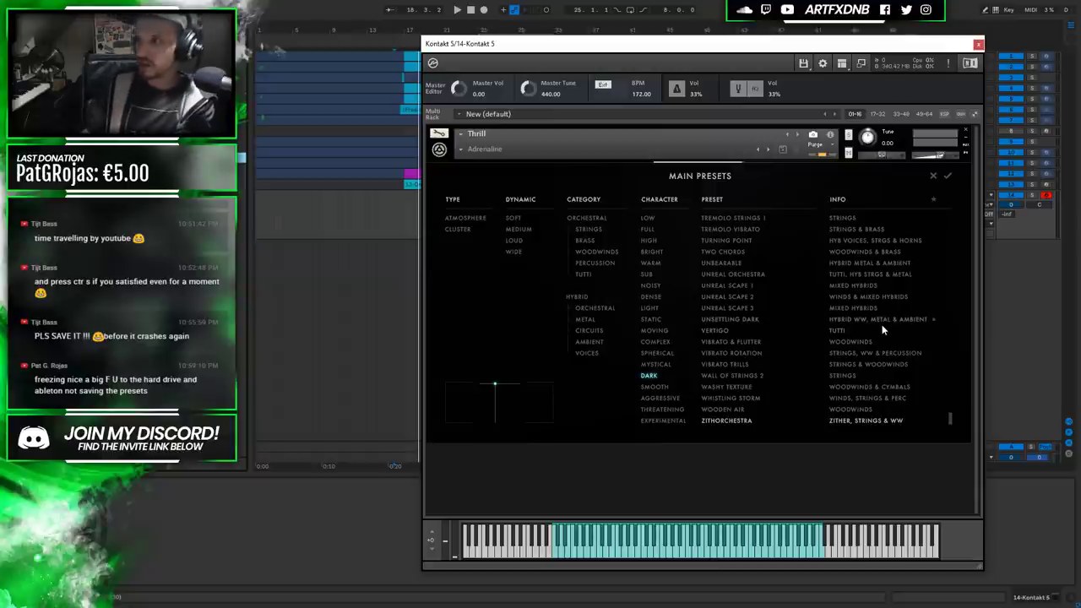
left_click_drag(639, 45, 549, 44)
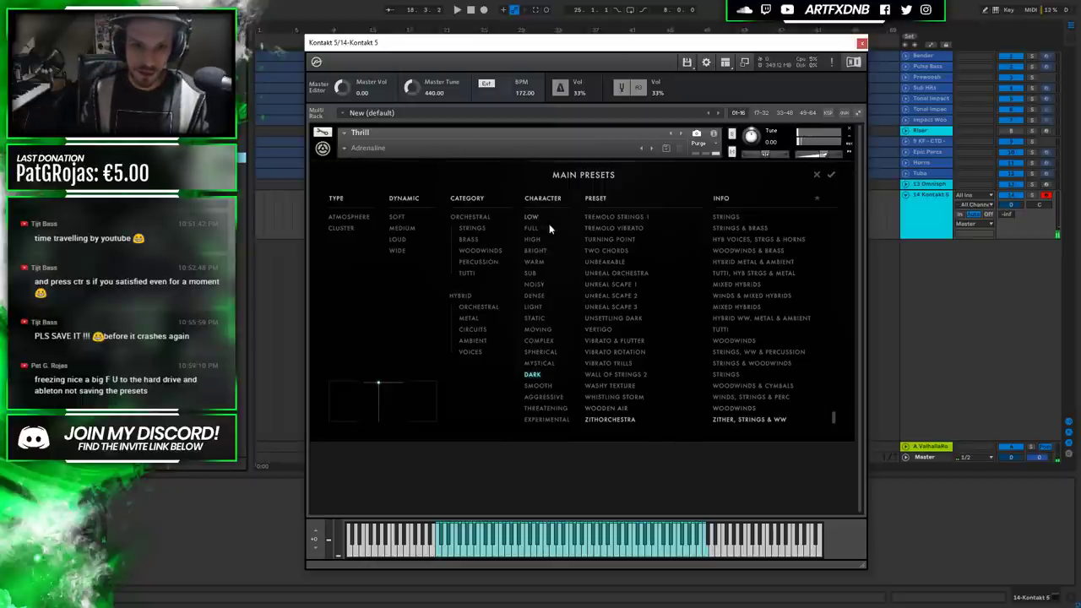
Add the Light character filter, load the Ambient Spheres preset and shift its XY point towards Chant and Sub.
left_click(539, 307)
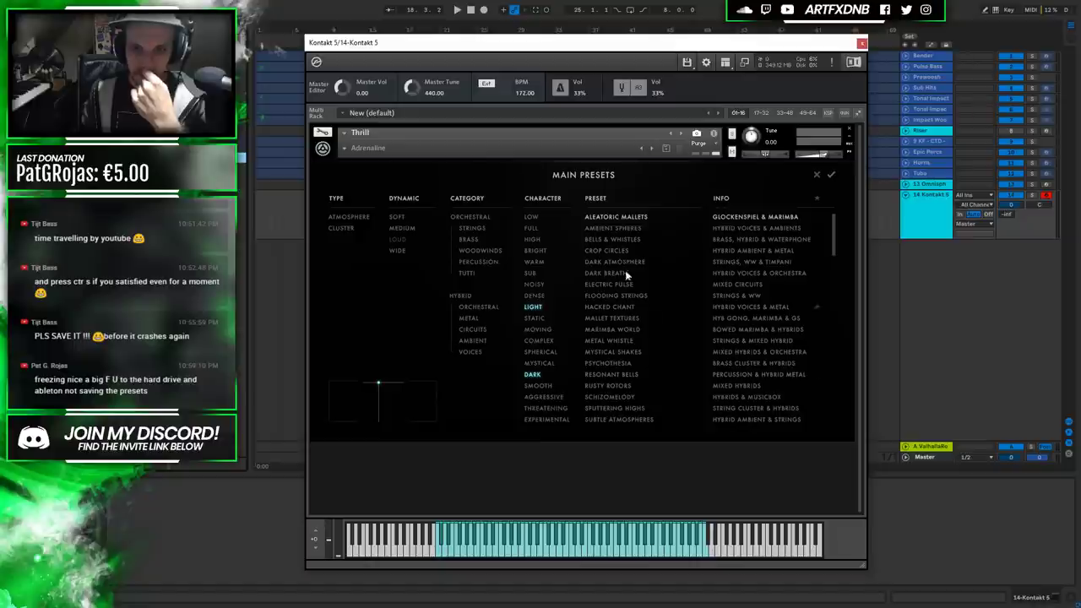
left_click(611, 228)
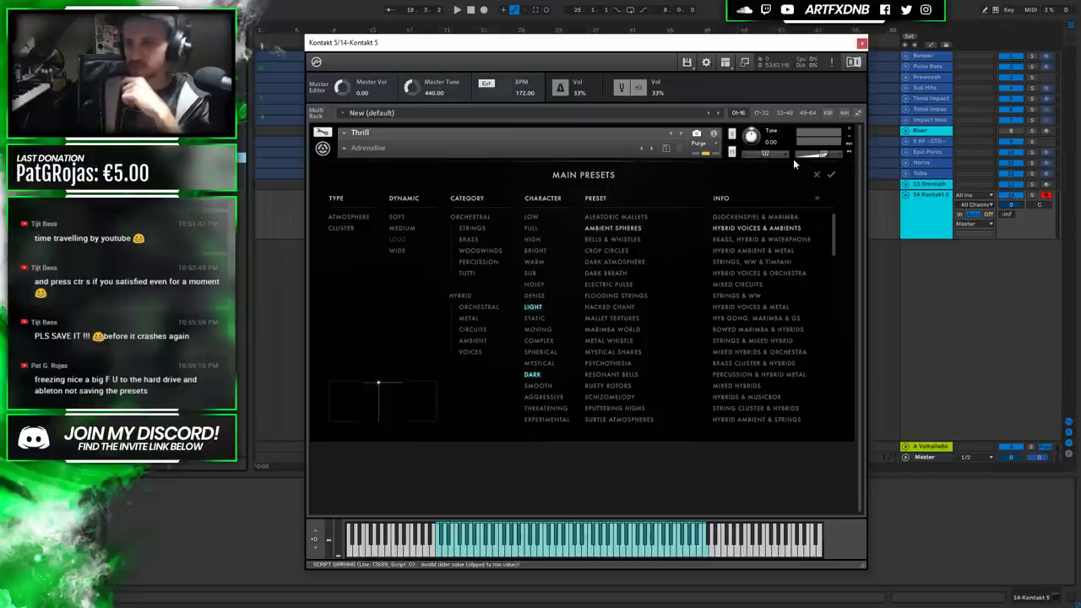
left_click(830, 179)
left_click_drag(564, 240, 506, 344)
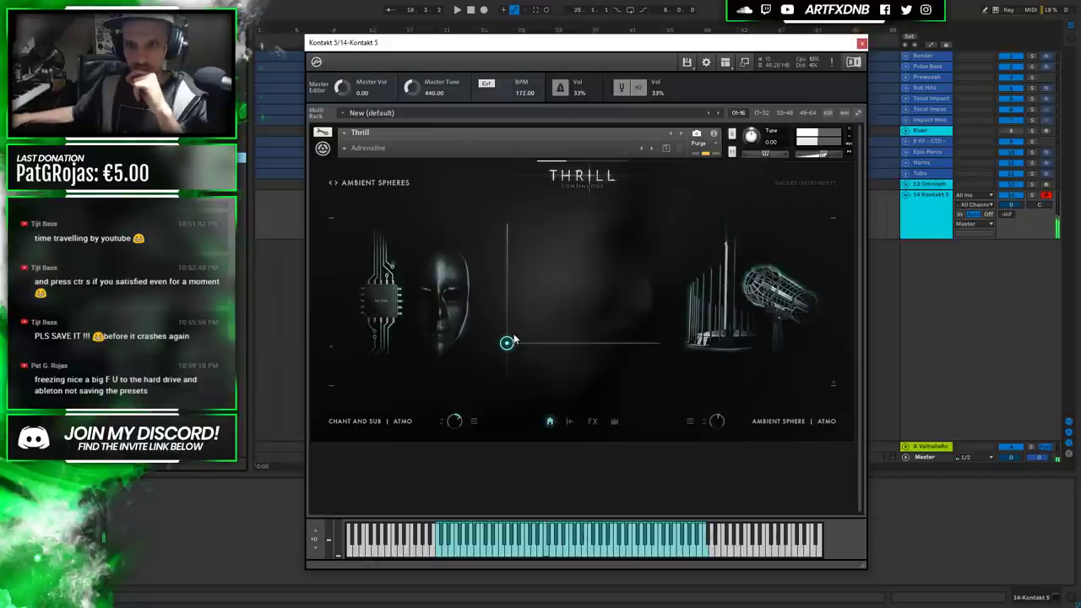
left_click(861, 42)
Create a MIDI clip on the Kontakt track from bar 17 to 49 and draw one sustained note across its full length.
left_click_drag(415, 223, 704, 217)
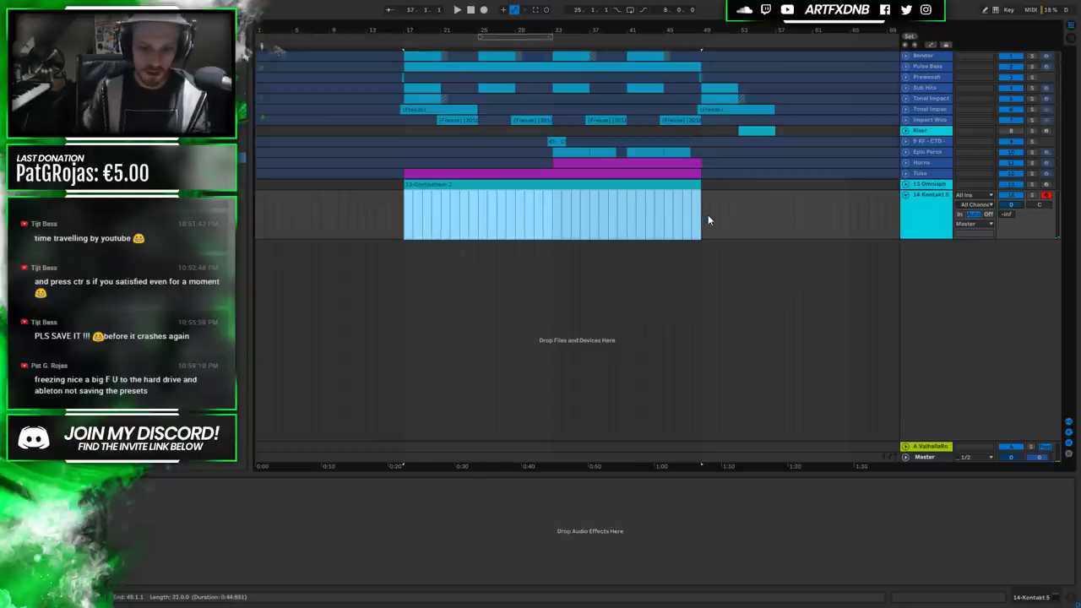
key("ctrl+shift+m")
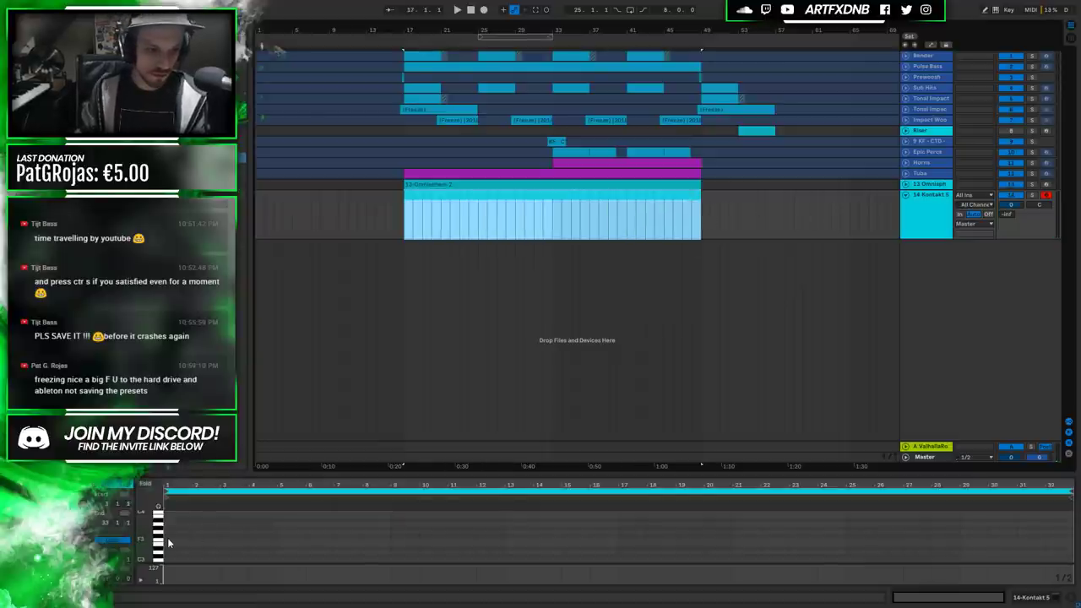
left_click_drag(167, 545, 1074, 537)
Play the arrangement from bar 17, reopen Kontakt and nudge Thrill's XY point slightly towards Ambient Sphere.
key("space")
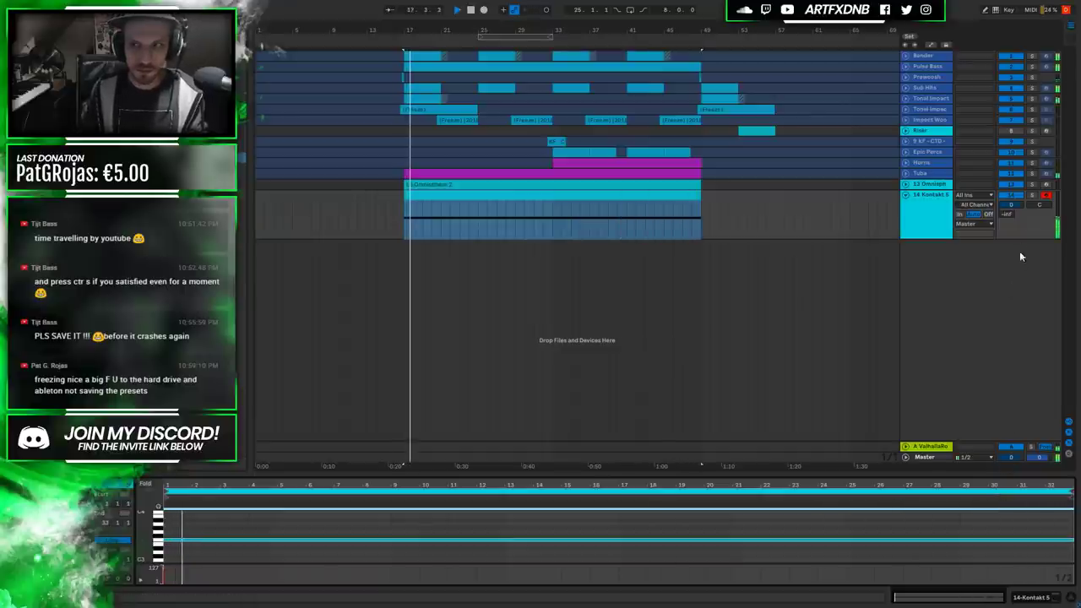
left_click(725, 230)
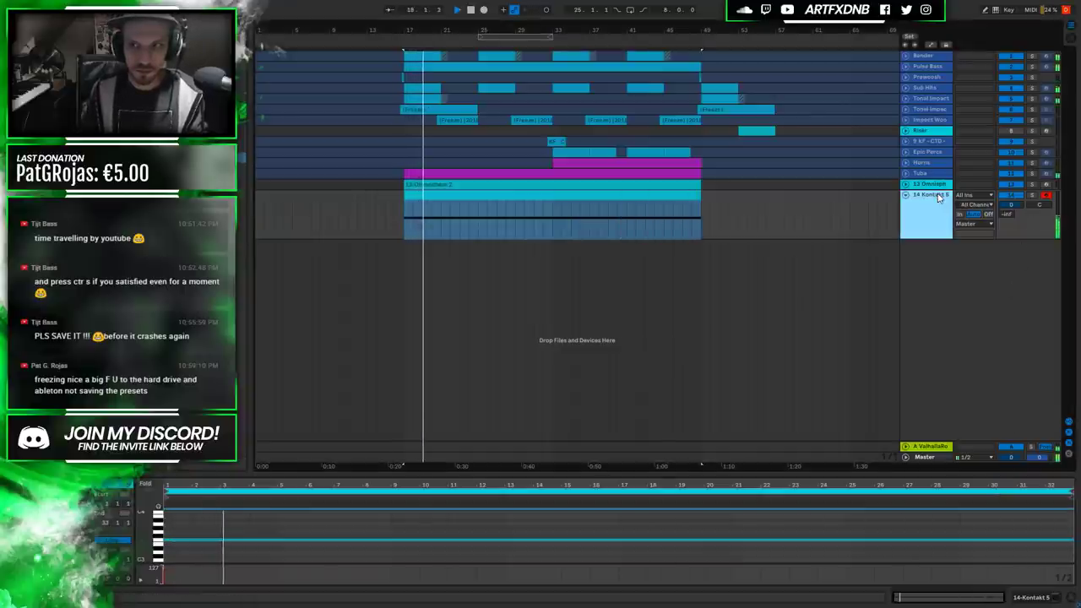
left_click(1032, 596)
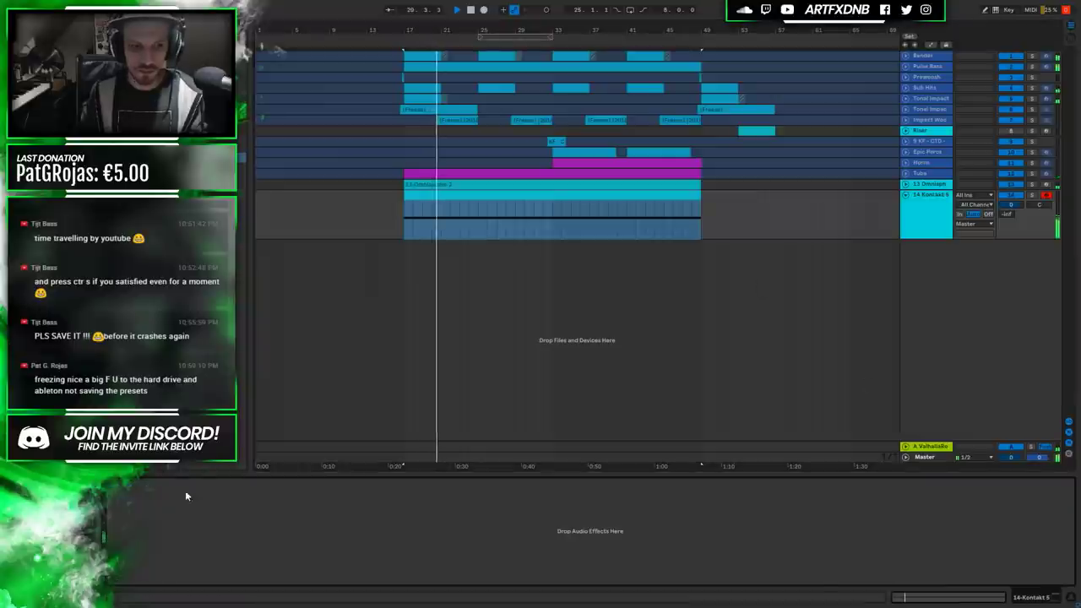
key("ctrl+alt+p")
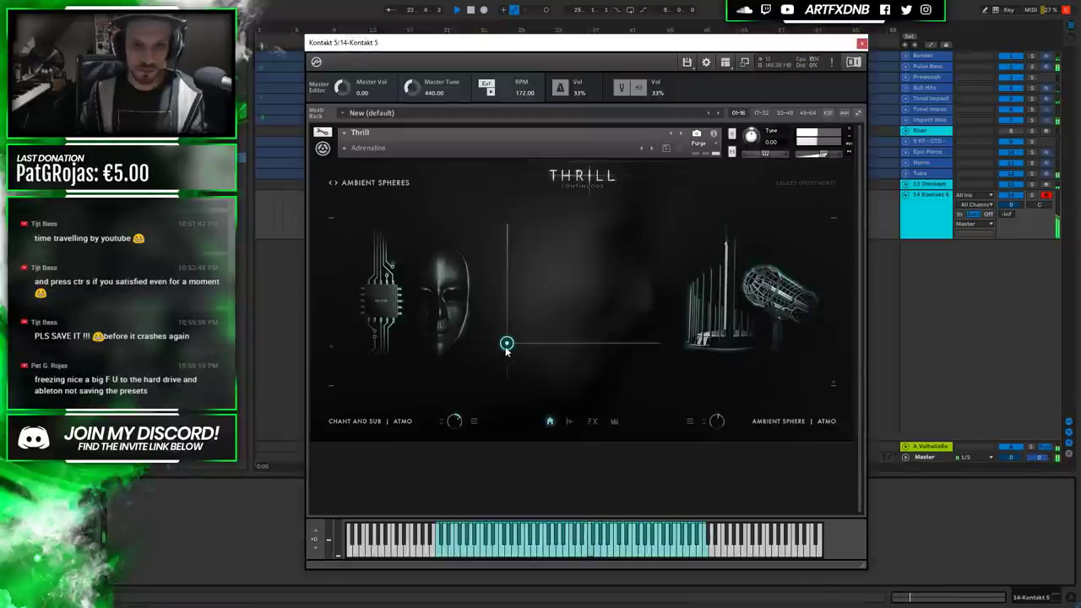
left_click_drag(507, 378, 538, 341)
left_click_drag(716, 42, 667, 99)
left_click_drag(1013, 218, 1014, 202)
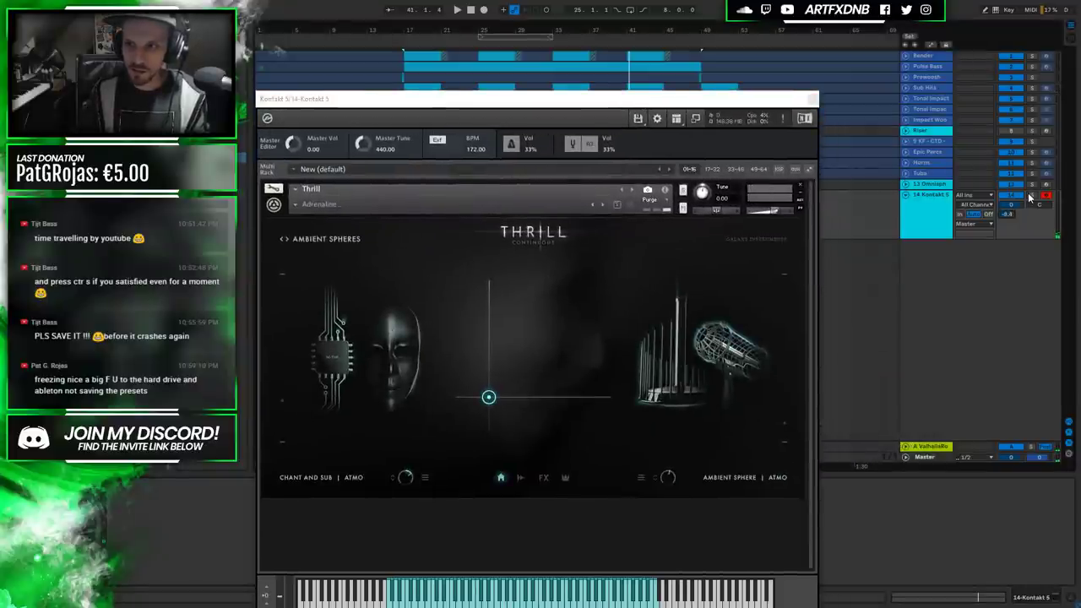
Load Thrill's Ambient Trills preset and shift its XY point towards the Cluster source while the arrangement plays.
left_click_drag(666, 102, 700, 48)
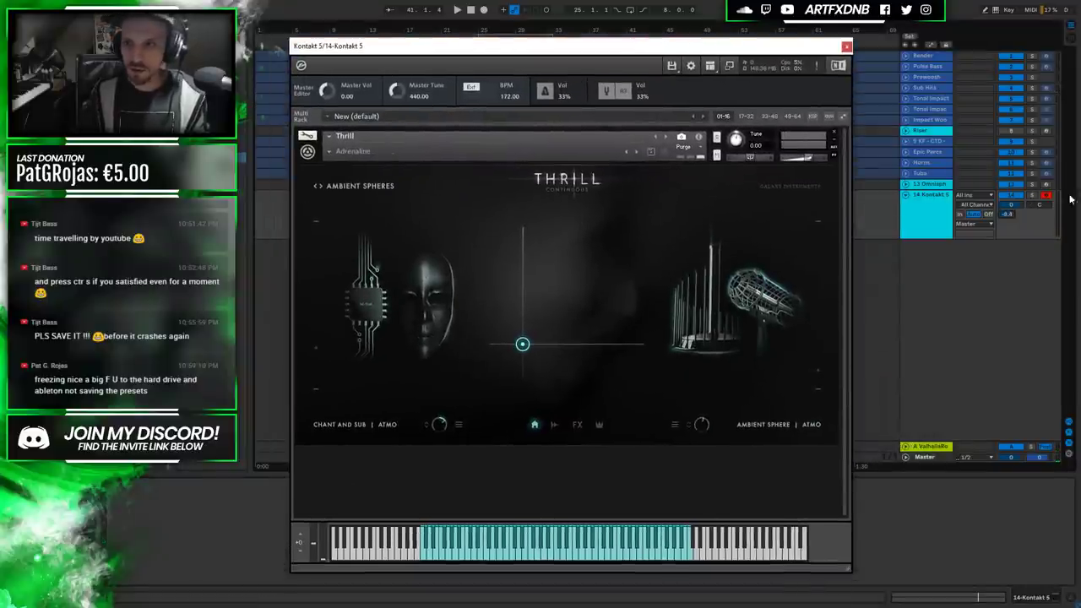
left_click(321, 187)
left_click_drag(523, 344, 557, 346)
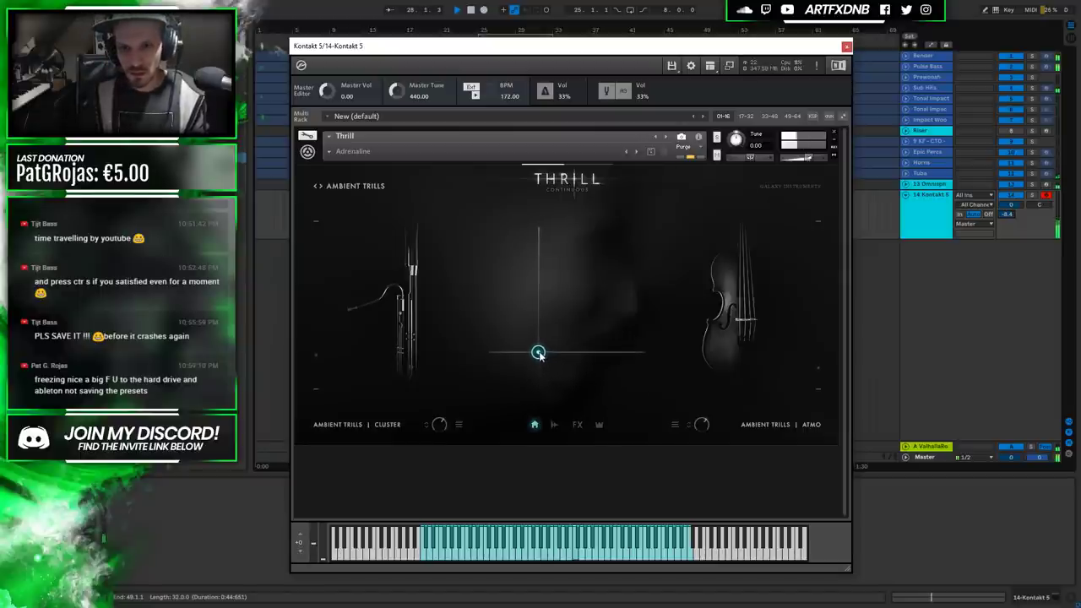
left_click_drag(529, 346, 525, 322)
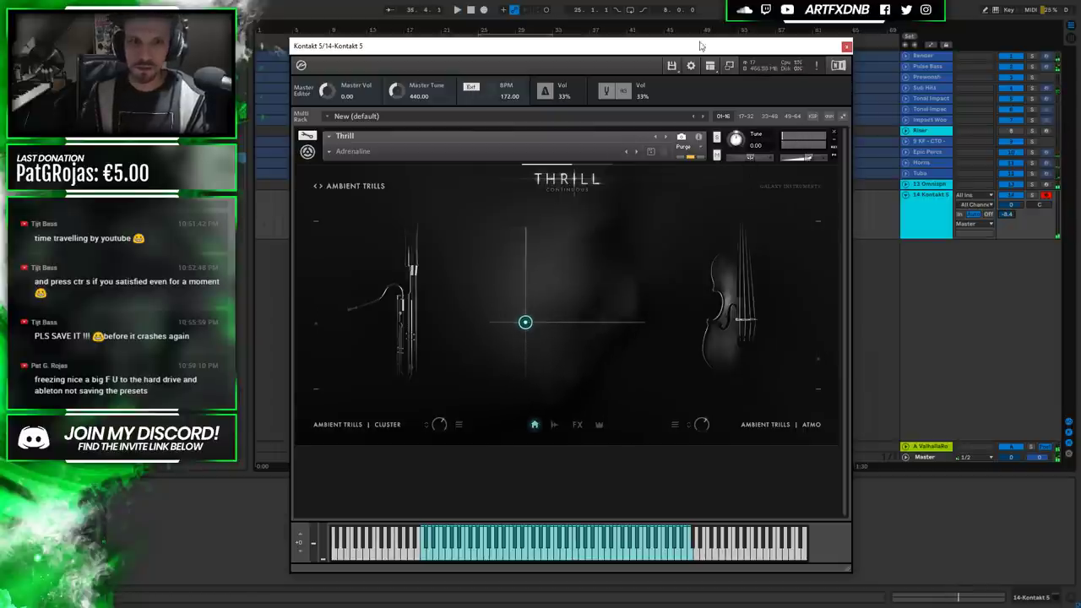
Uncover the arrangement, unfold the Horns track and play its frozen clip from bar 33.
left_click_drag(766, 47, 787, 255)
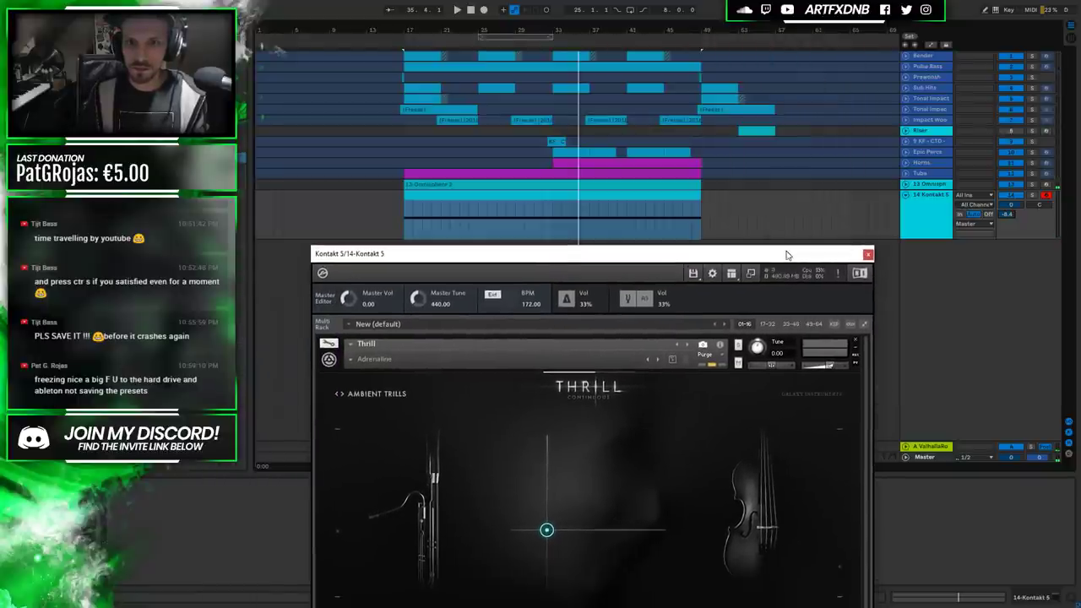
left_click(559, 162)
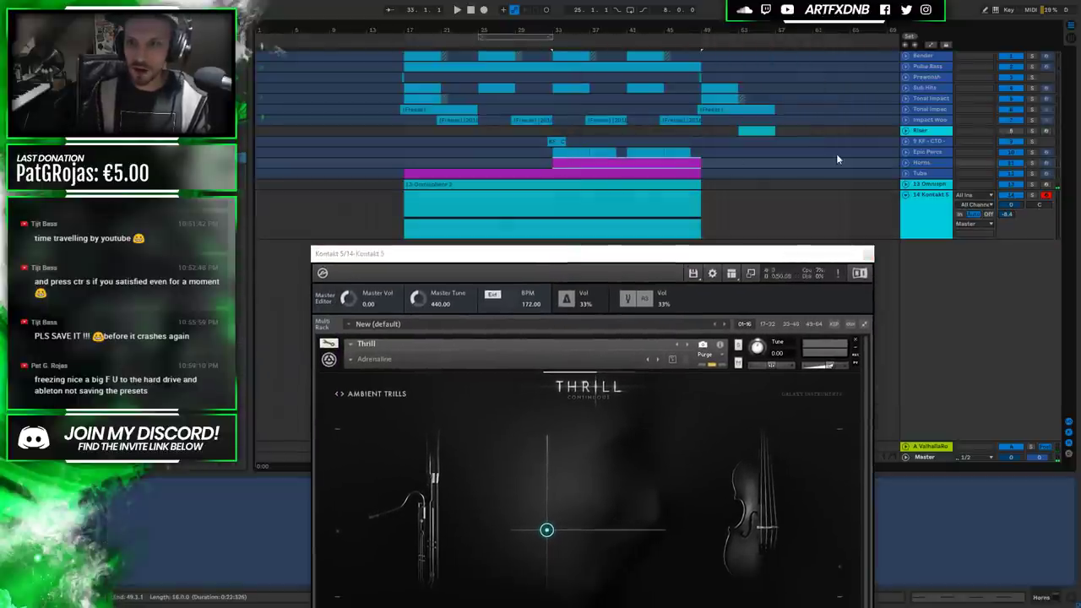
left_click(904, 163)
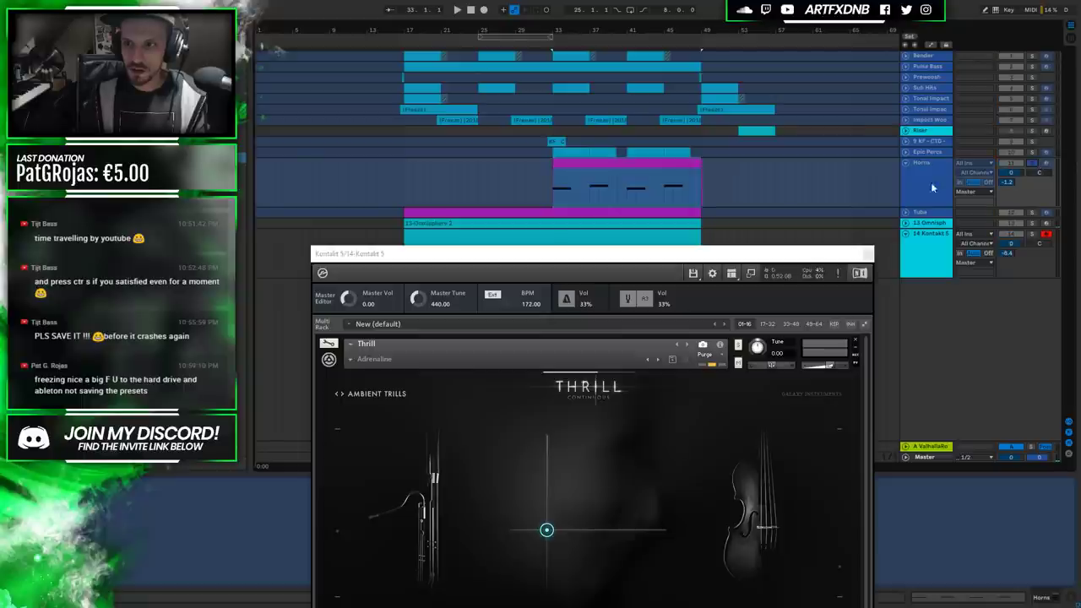
key("space")
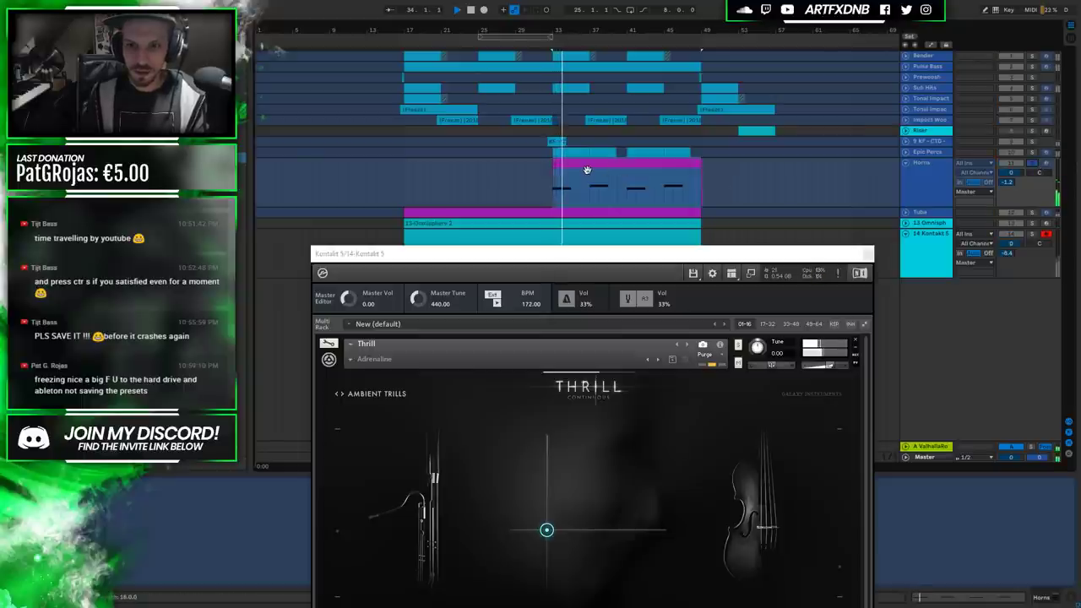
key("space")
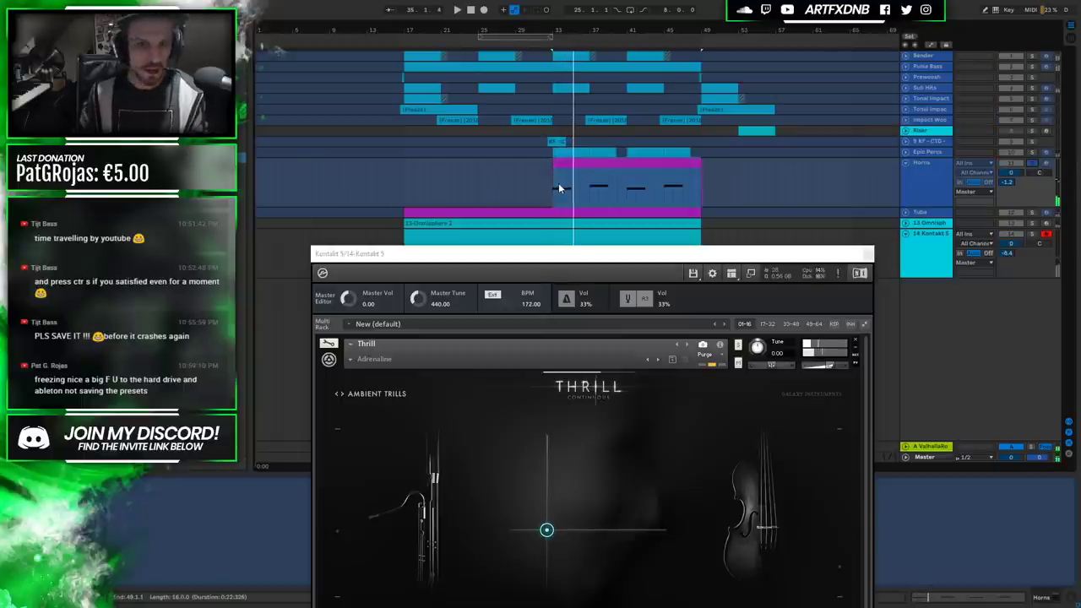
Close the Kontakt window, show the Horns clip's notes and unfreeze the Horns track.
left_click(924, 165)
left_click_drag(751, 253, 480, 39)
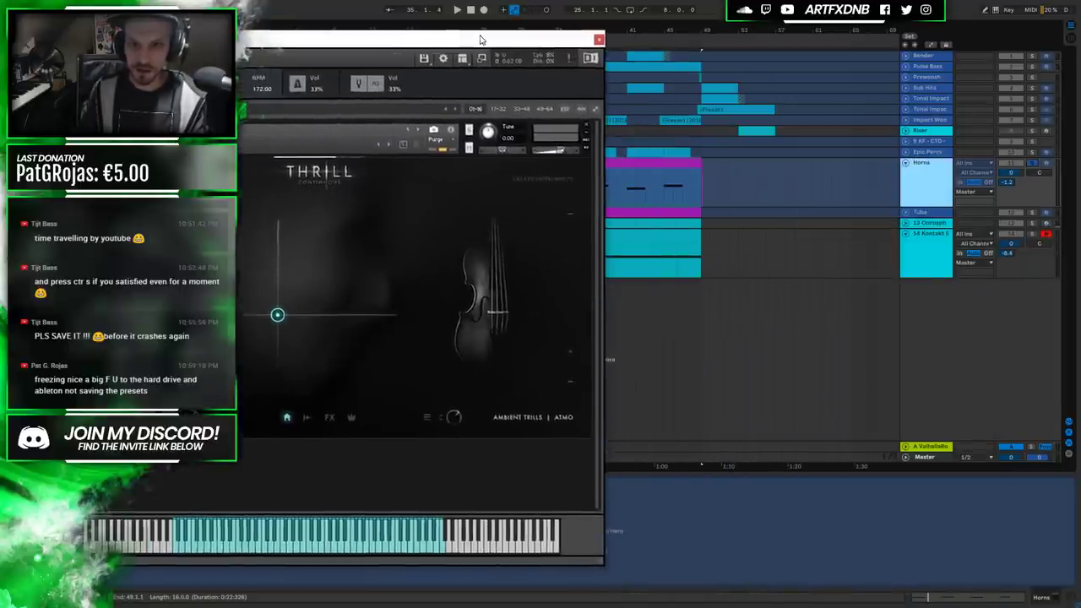
left_click(599, 40)
left_click(568, 163)
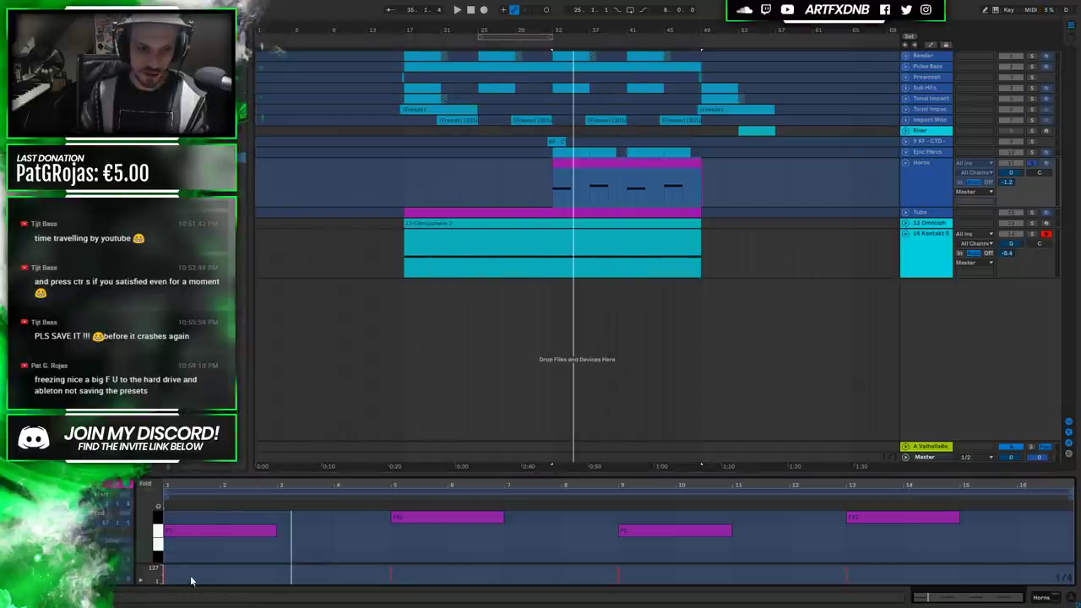
right_click(919, 165)
left_click(923, 134)
left_click(929, 131)
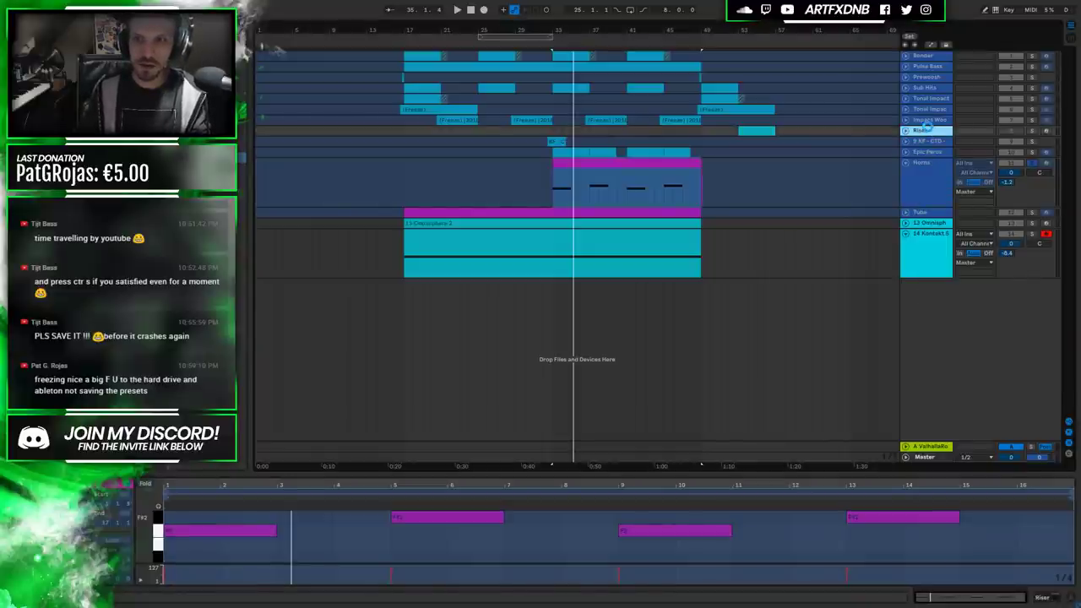
left_click(922, 182)
right_click(929, 170)
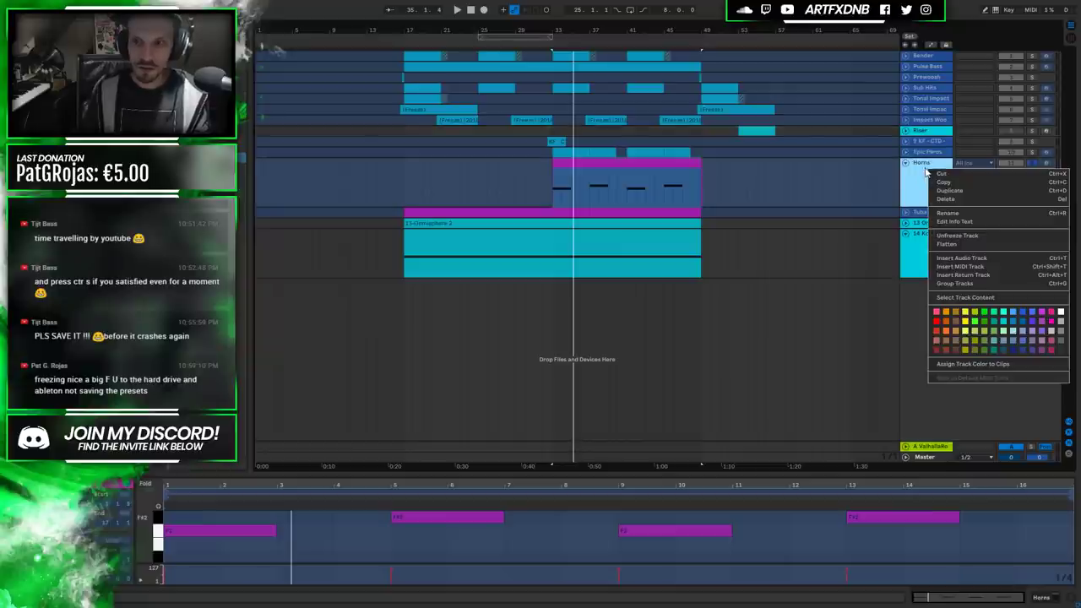
left_click(954, 239)
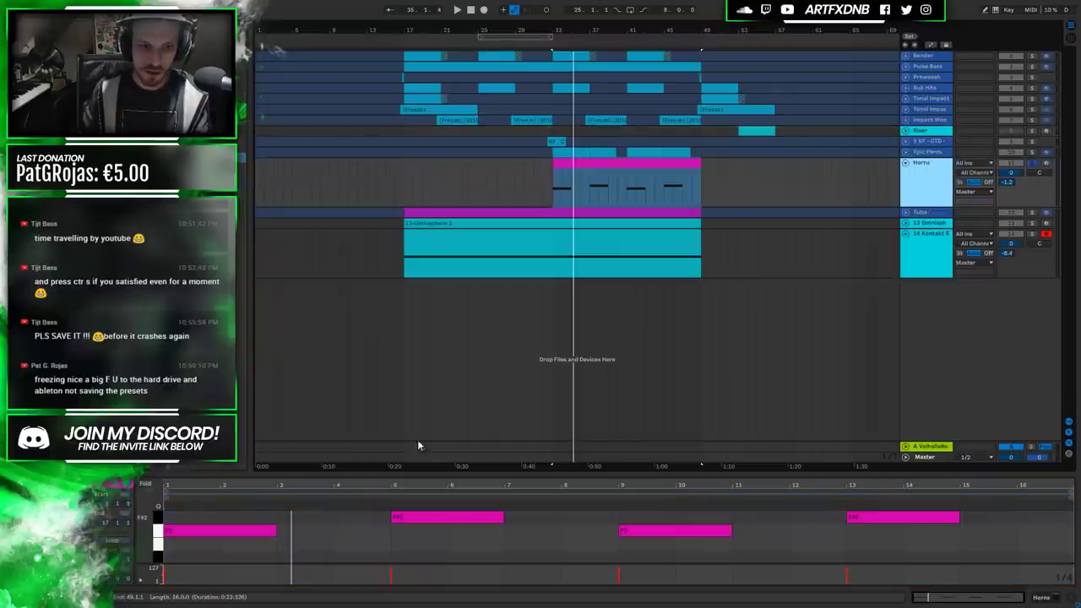
Enlarge the Horns clip's editor and examine its notes, pitch bend and controller envelopes.
left_click(194, 535)
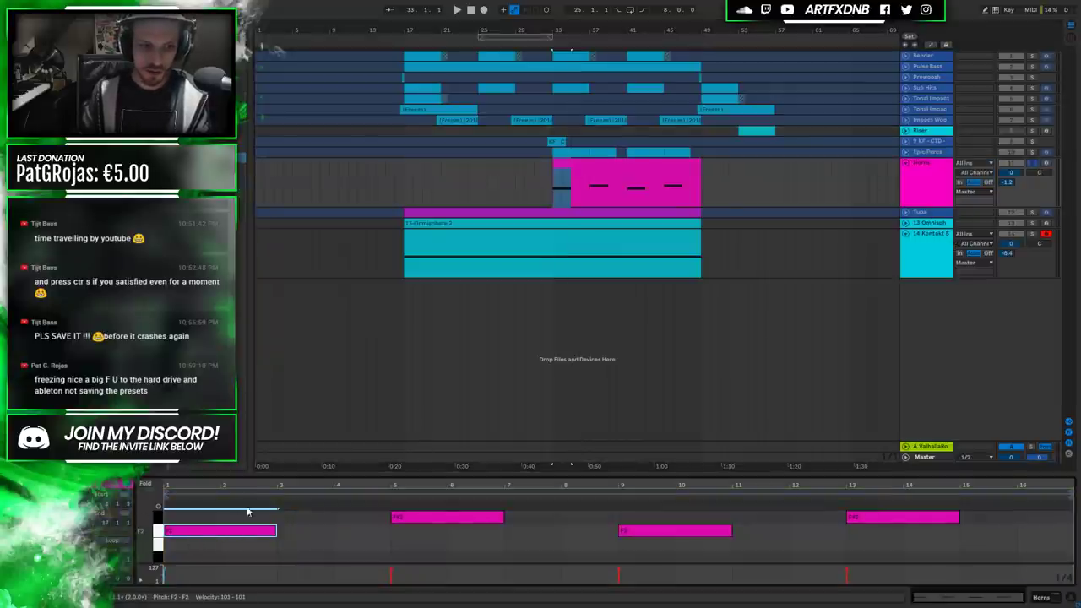
left_click_drag(247, 482, 372, 209)
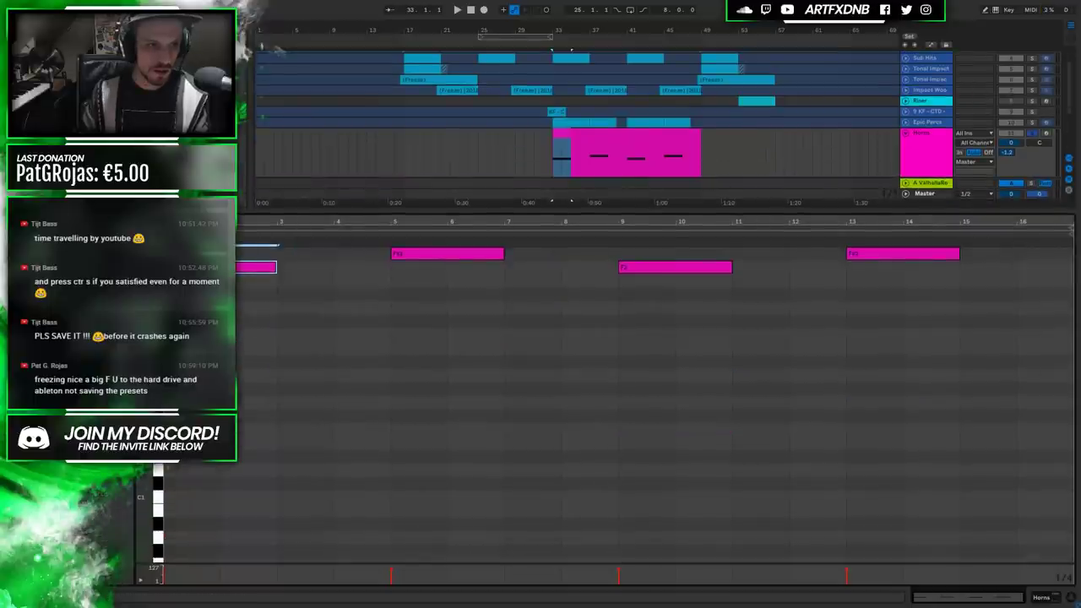
key("f")
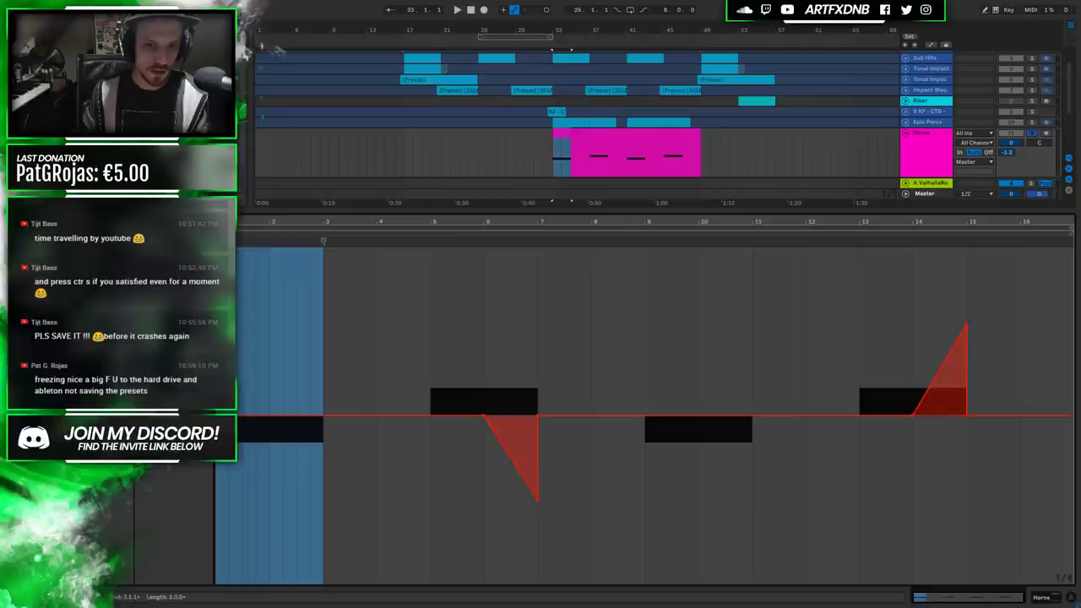
left_click(173, 447)
left_click(178, 448)
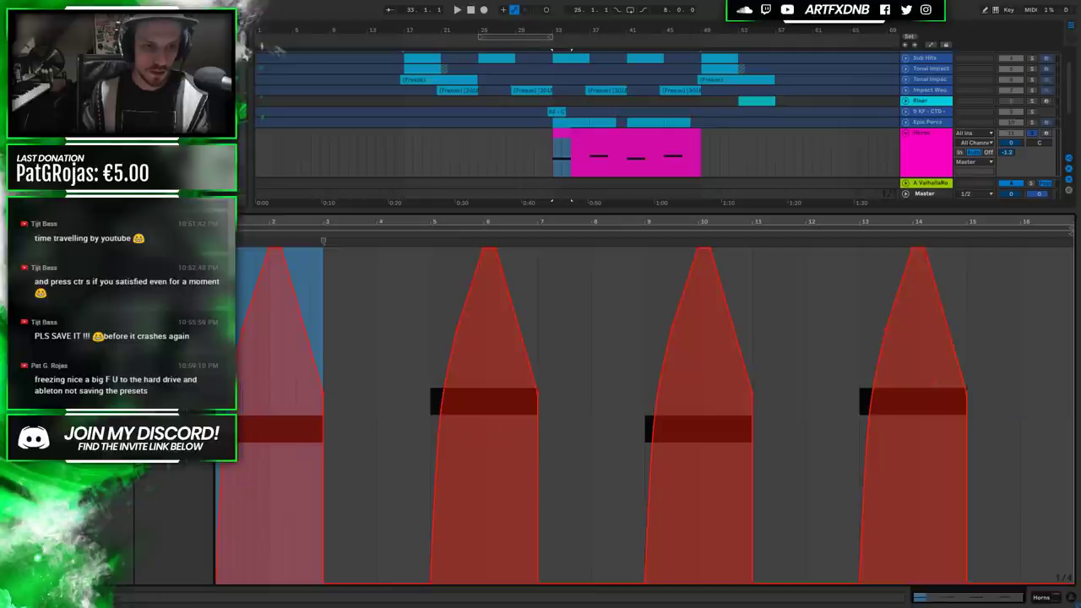
left_click(267, 372)
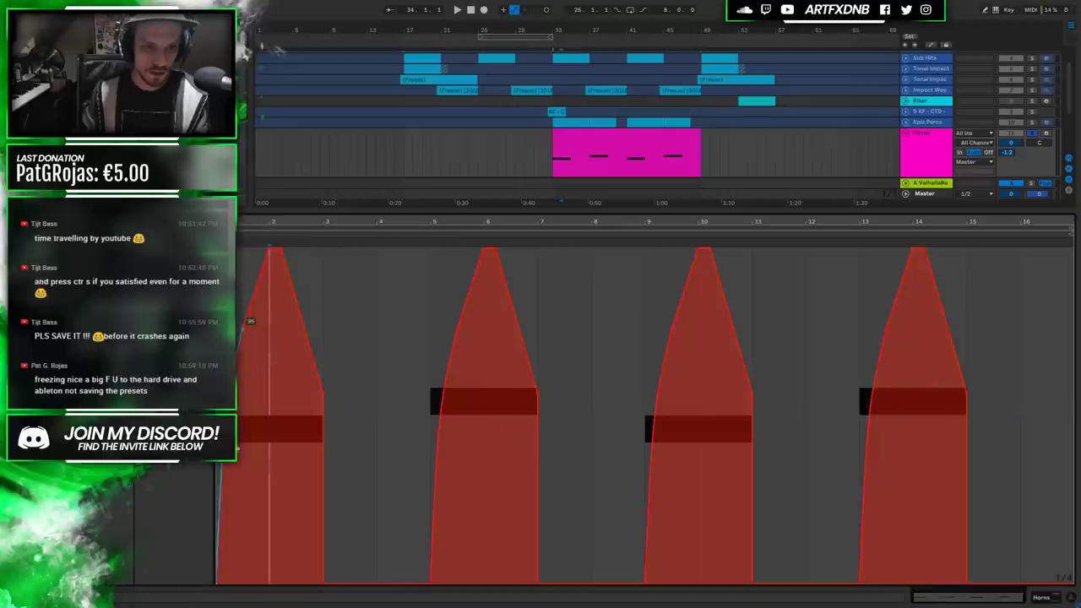
left_click(173, 447)
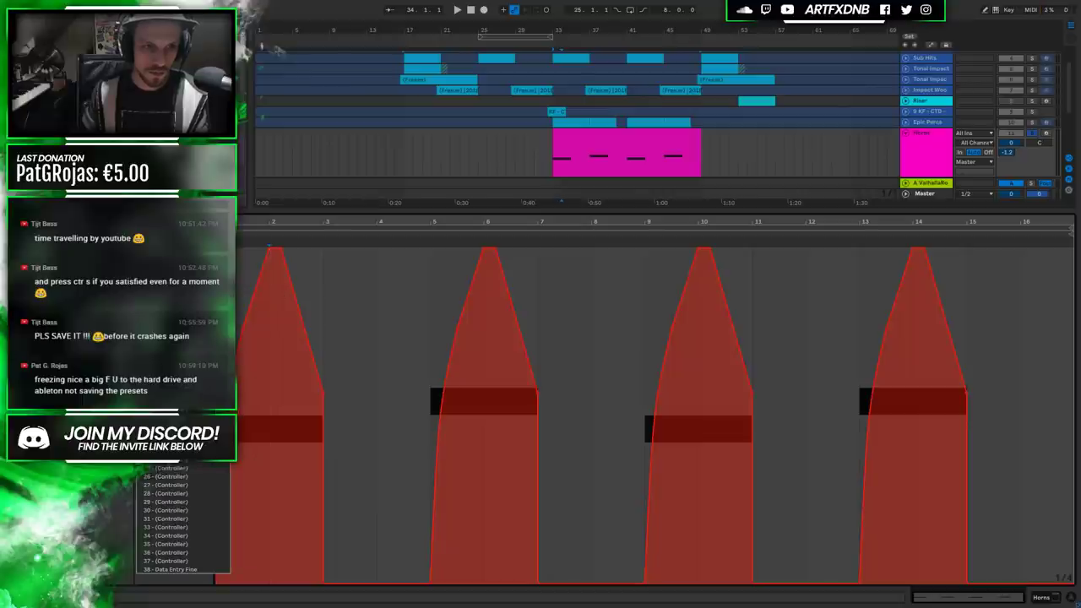
scroll(202, 515, "down", 10)
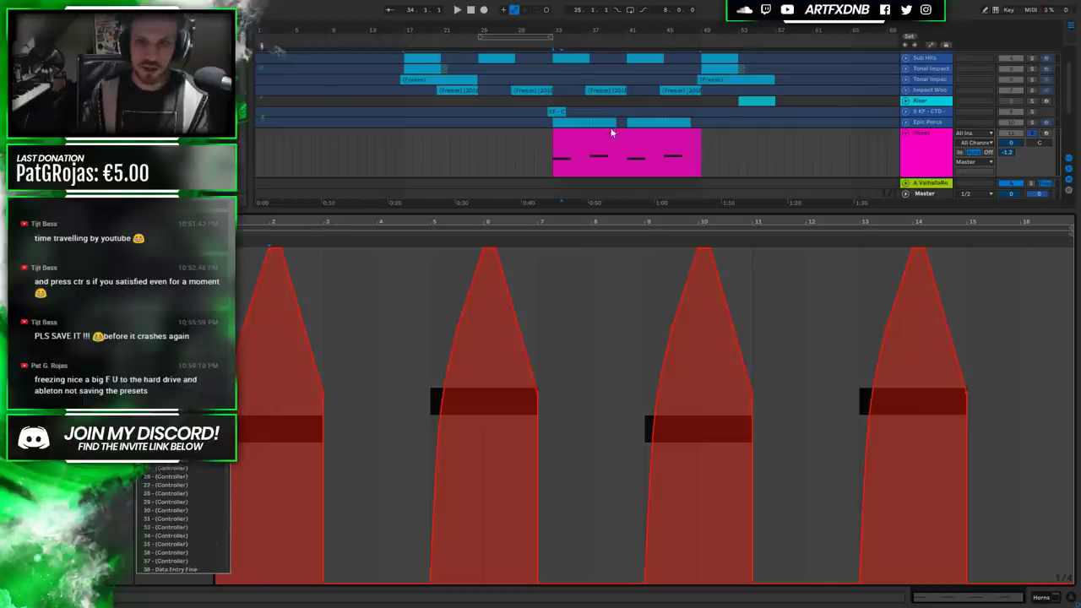
Play the unfrozen Horns clip from its start at bar 33 to hear the brass swells.
left_click(586, 135)
left_click(671, 141)
key("space")
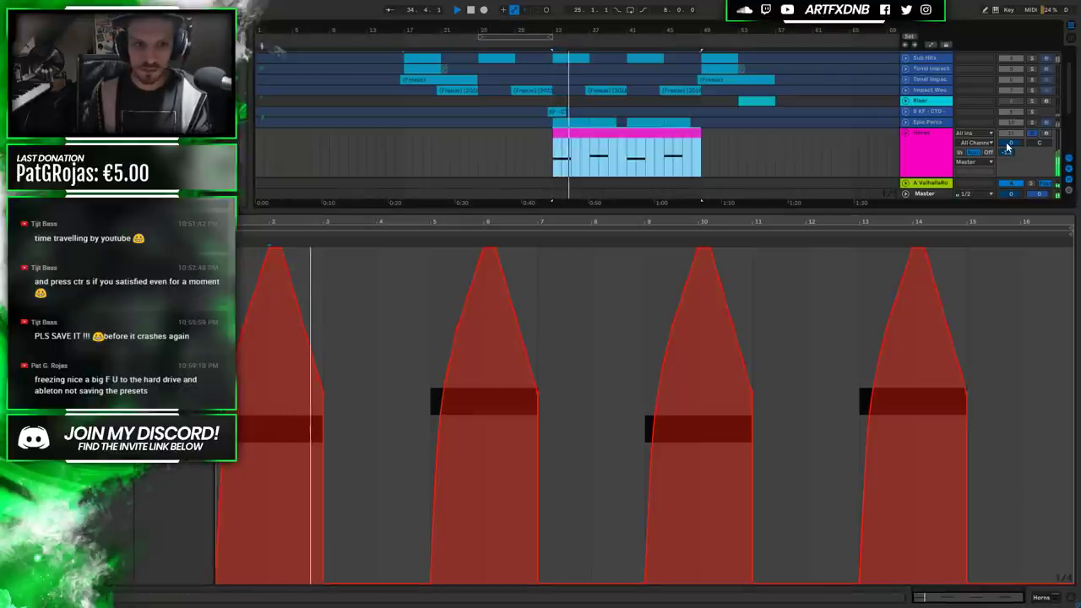
key("space")
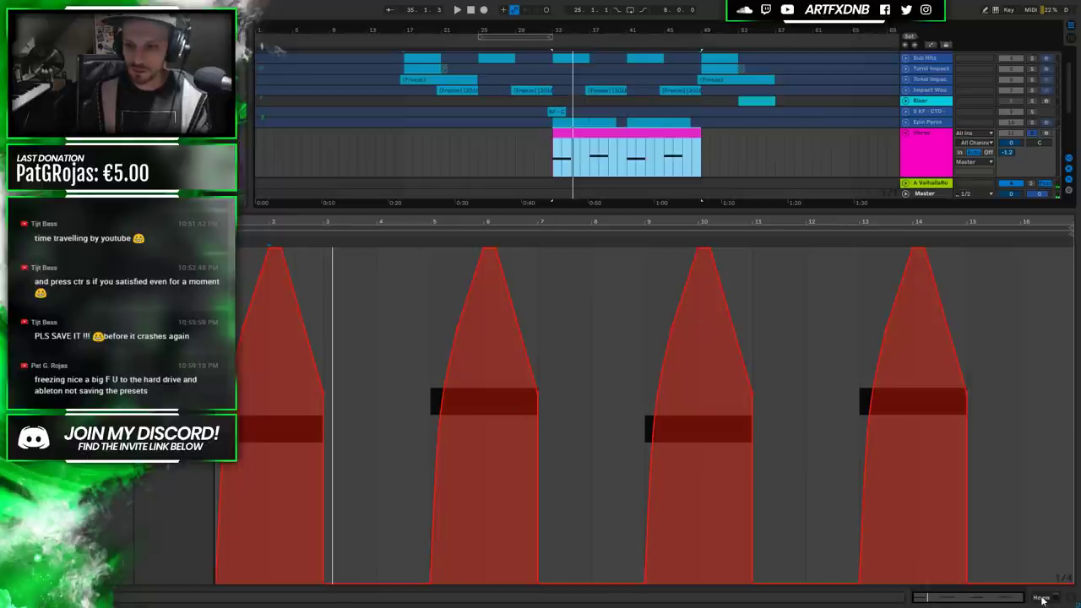
Open the Horns track's Brass Ensemble instrument and audition other keyswitch articulations during playback, returning to the one with Legato controls.
left_click_drag(224, 211, 224, 468)
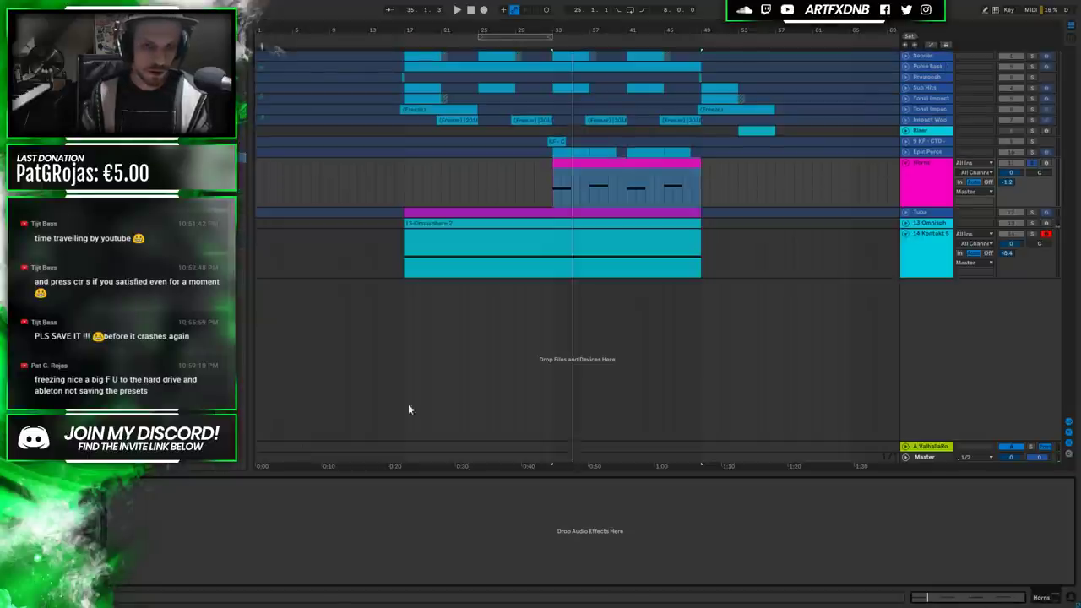
key("ctrl+alt+p")
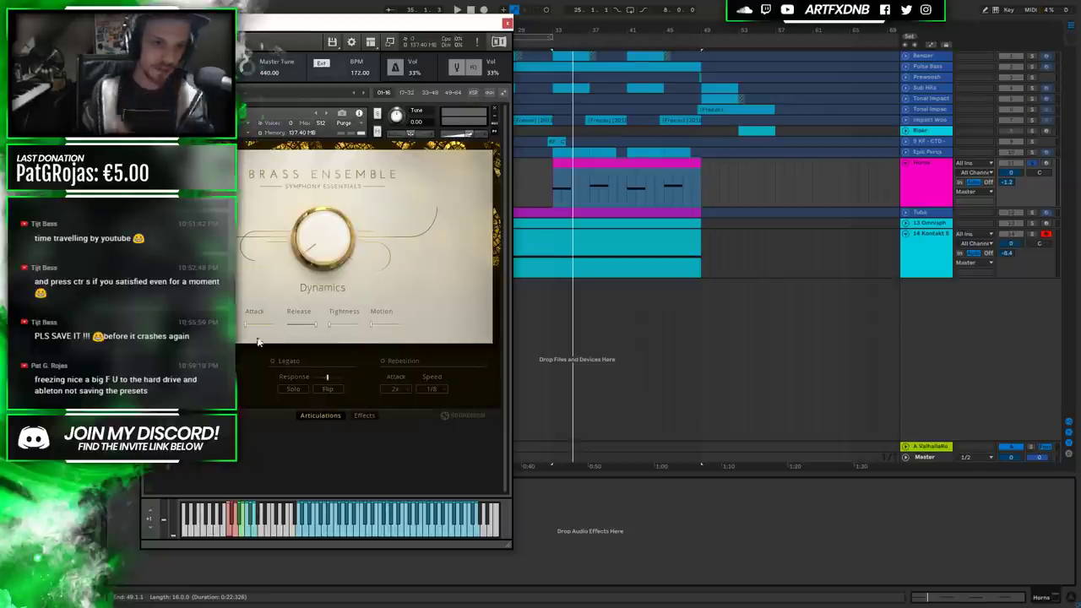
key("space")
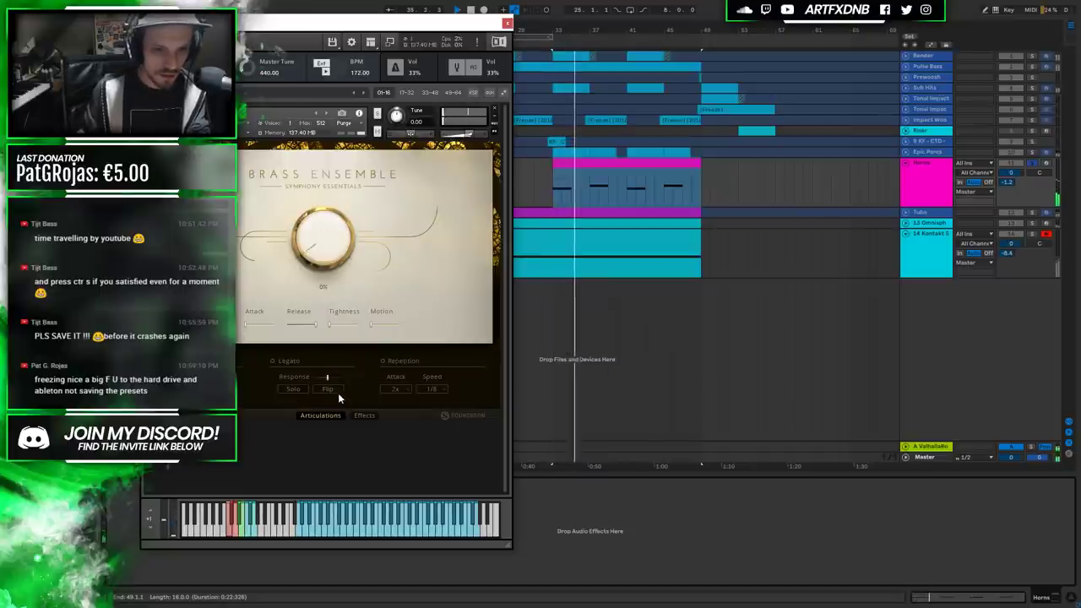
left_click(237, 534)
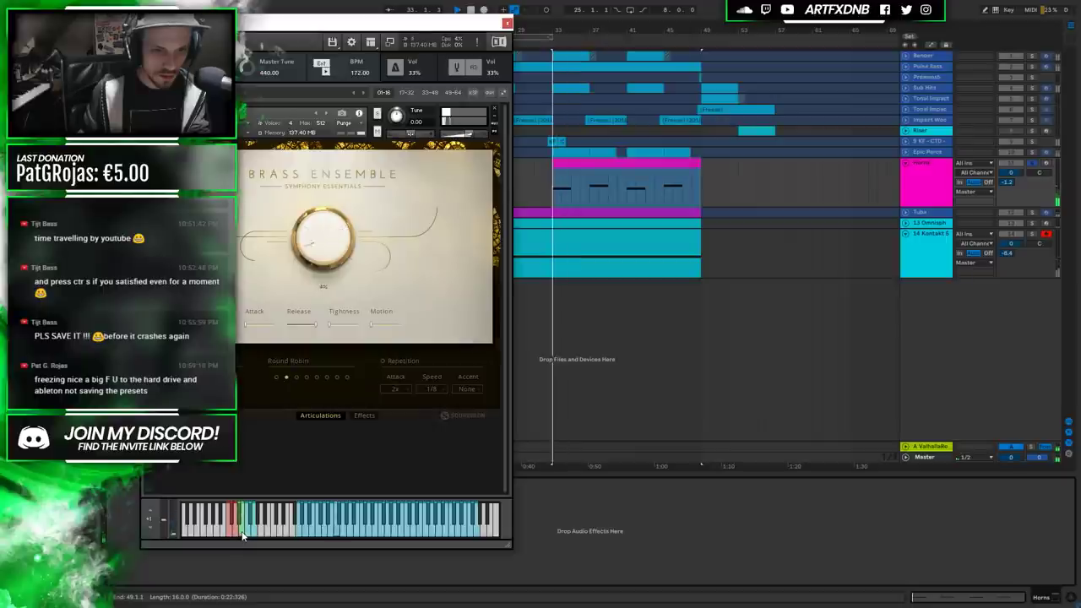
left_click(247, 525)
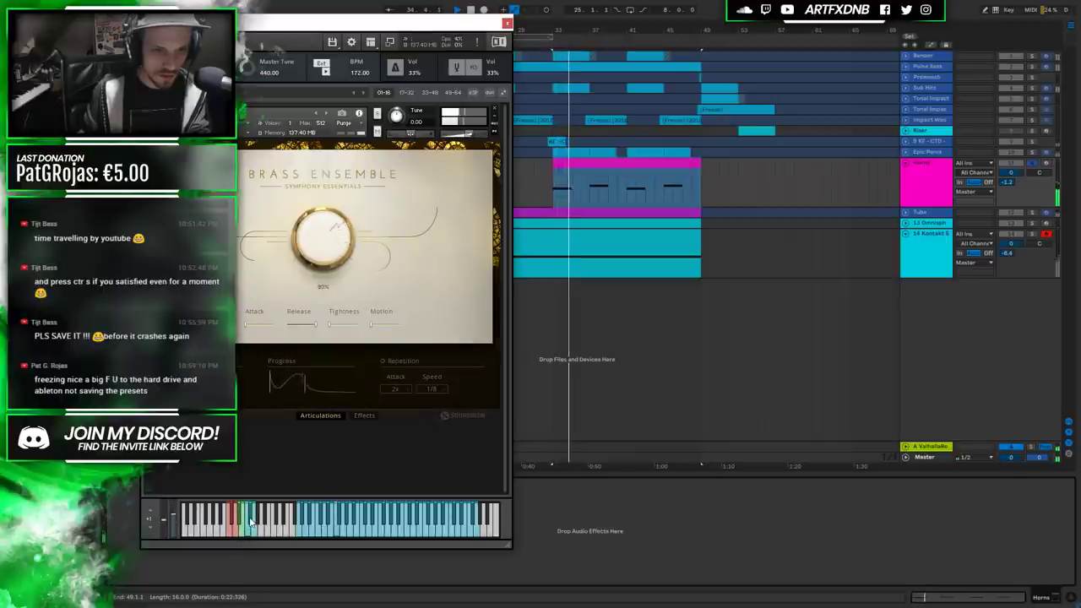
key("space")
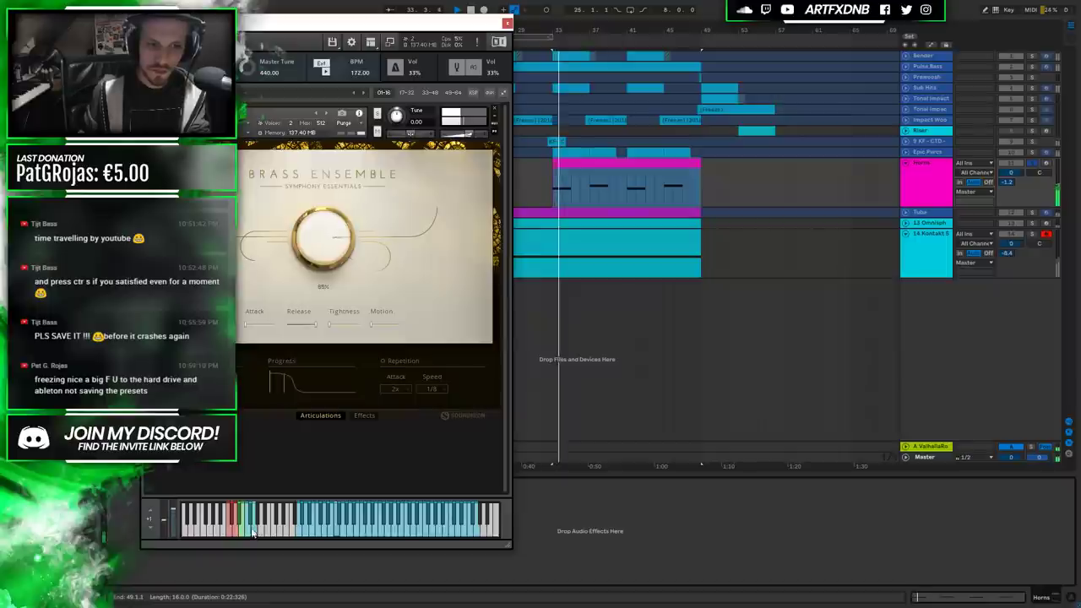
left_click(228, 533)
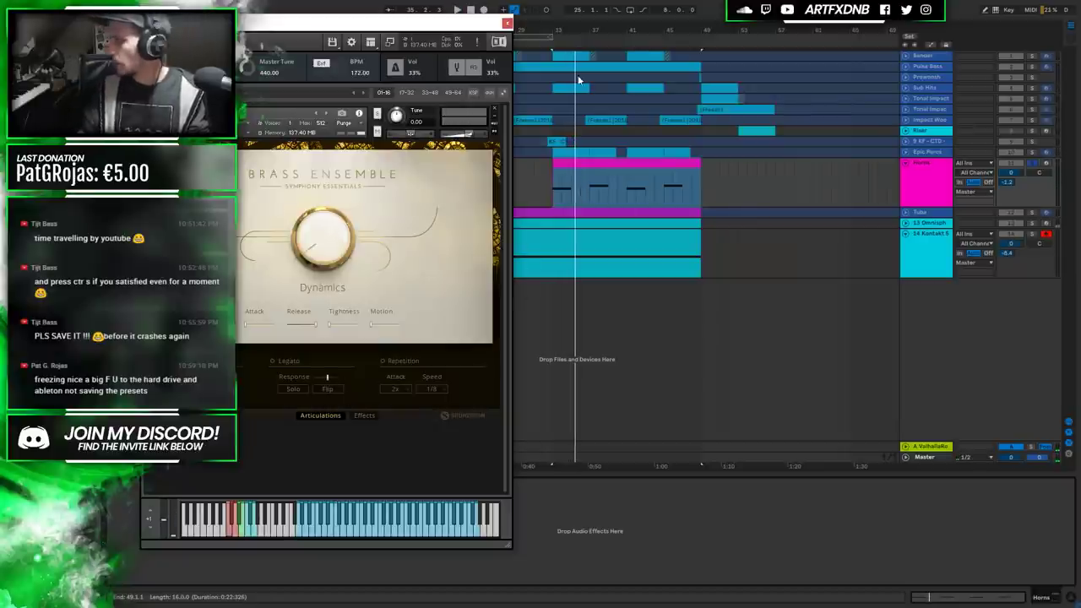
Try lower peaks of about 93 and 101 on the first swell of the Horns controller envelope during playback, restoring 127 each time.
key("shift+Tab")
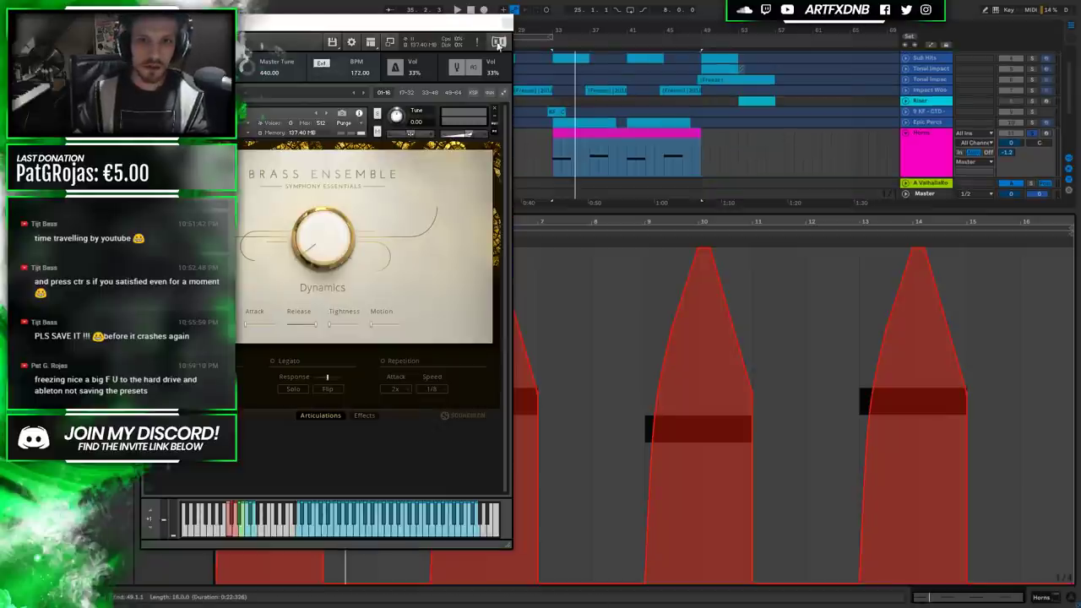
left_click(507, 22)
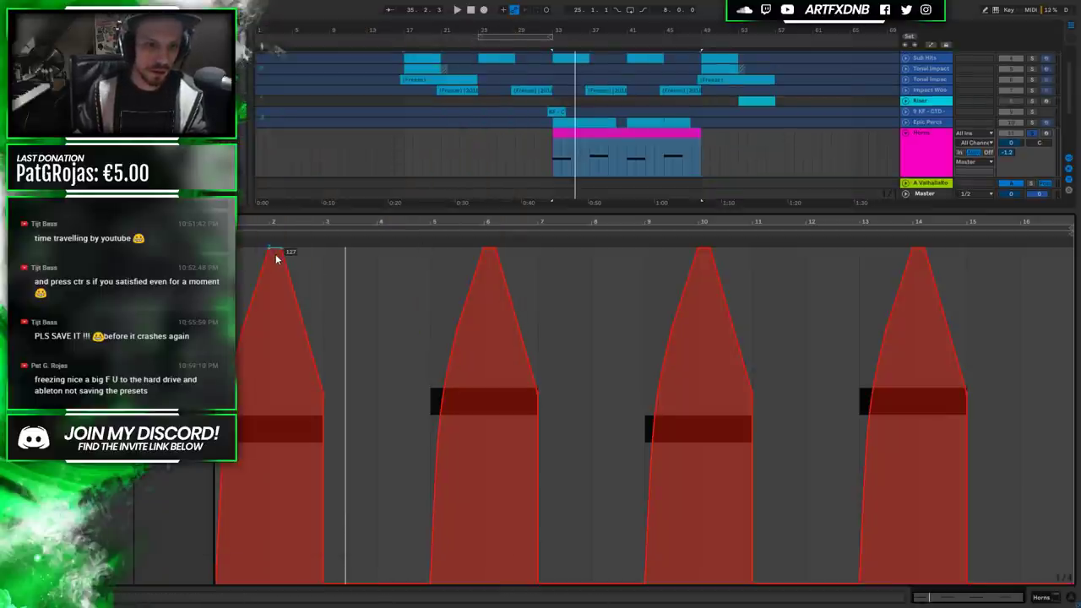
left_click_drag(274, 251, 274, 334)
key("space")
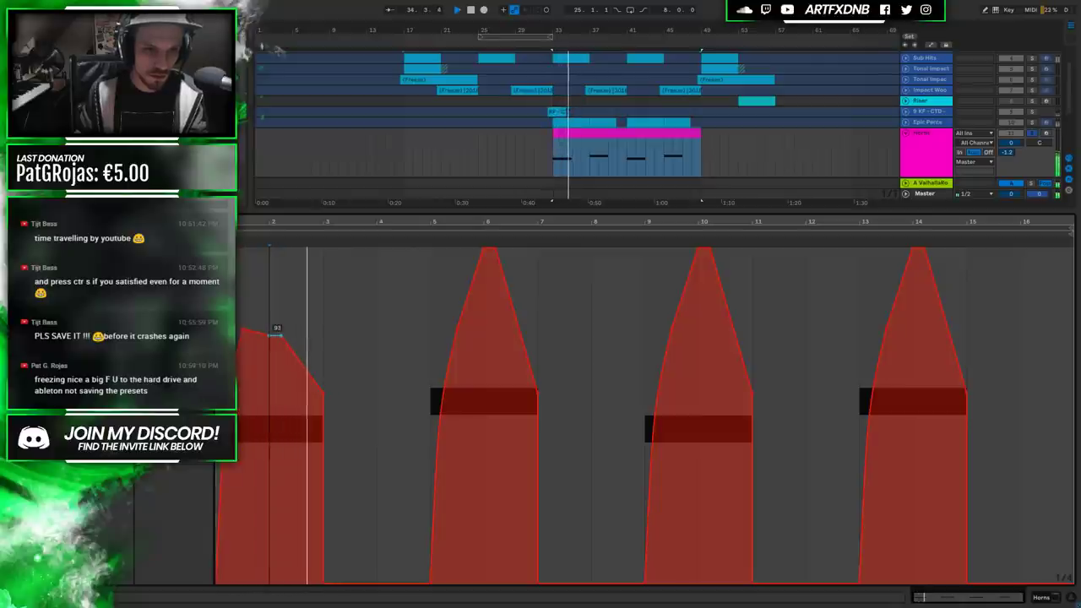
left_click_drag(276, 328, 276, 251)
key("space")
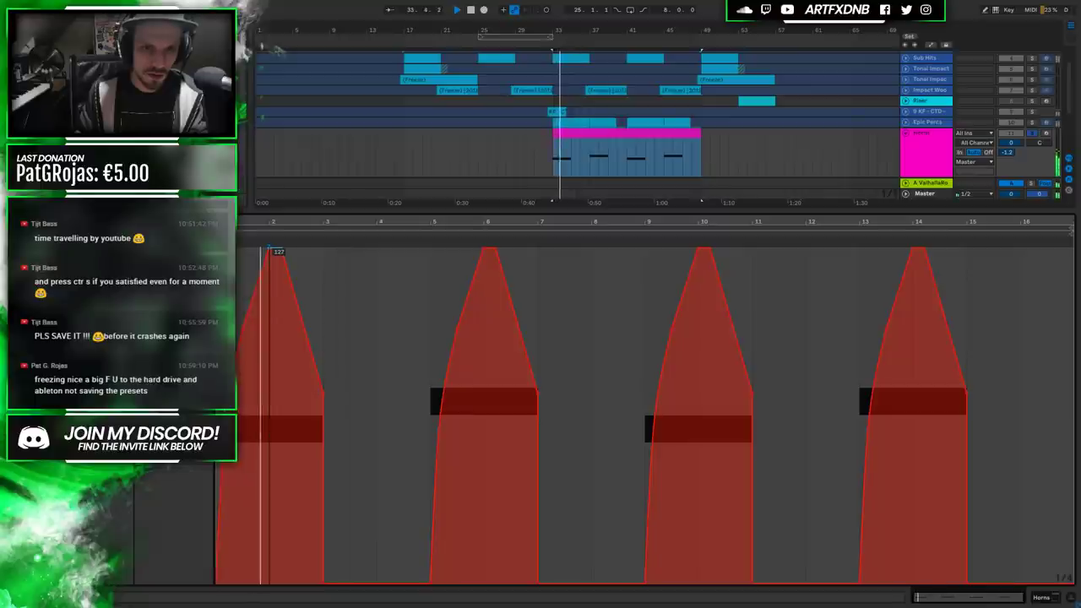
left_click_drag(274, 251, 276, 315)
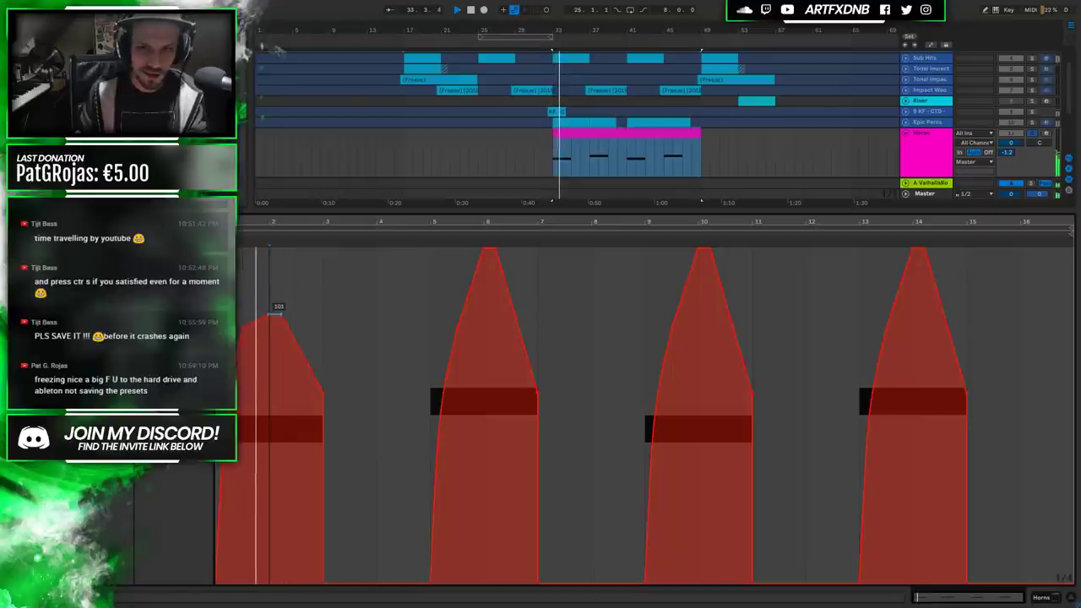
left_click_drag(276, 314, 272, 253)
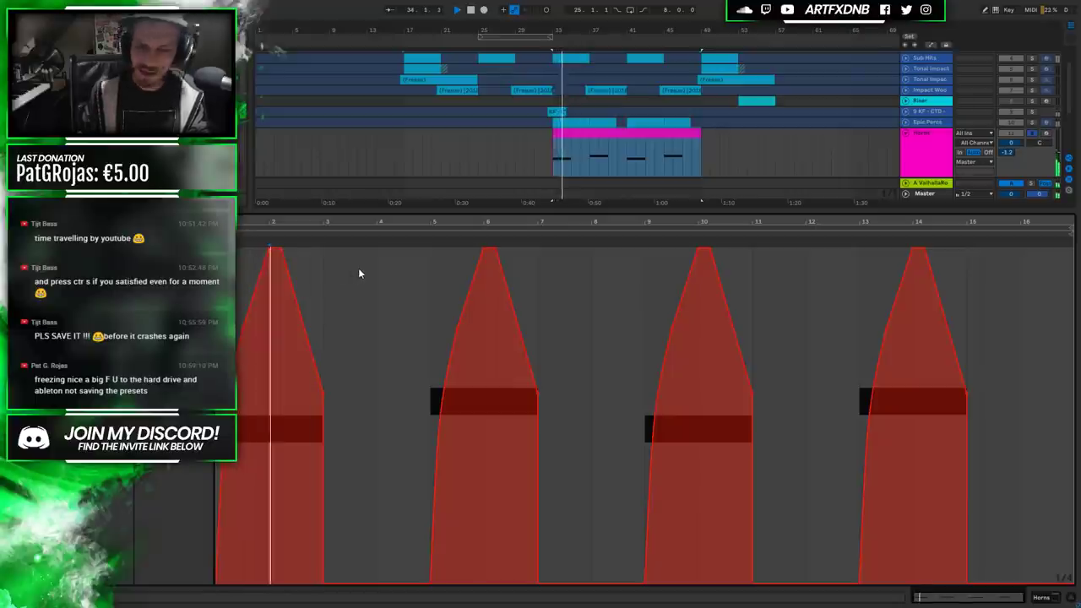
Lower the first swell's peak in the Horns controller envelope to about 105 and duplicate that four-bar section over the other three swells.
key("space")
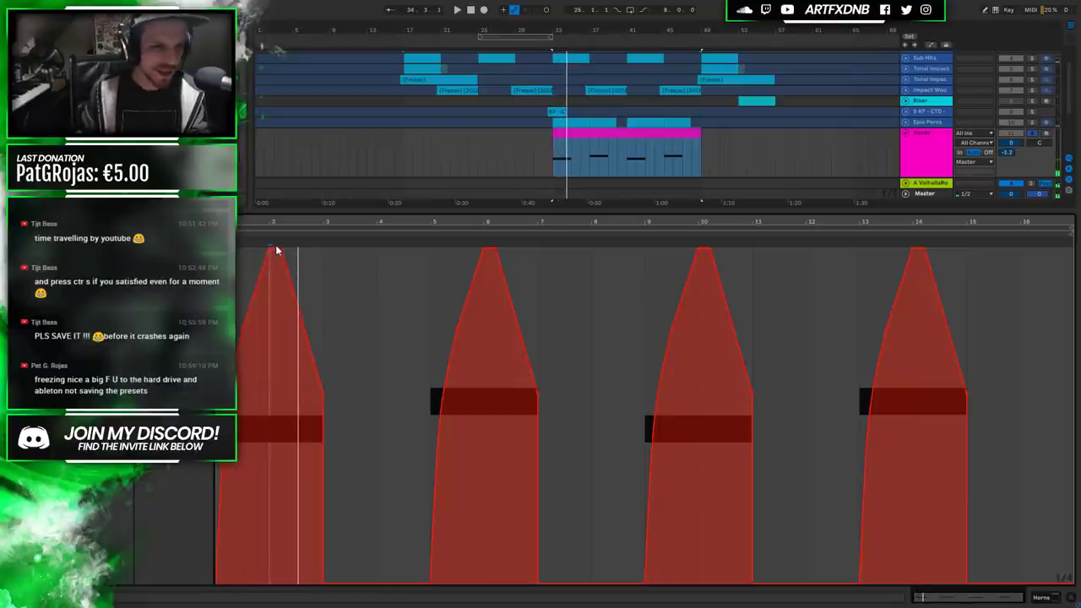
left_click_drag(274, 251, 278, 304)
key("space")
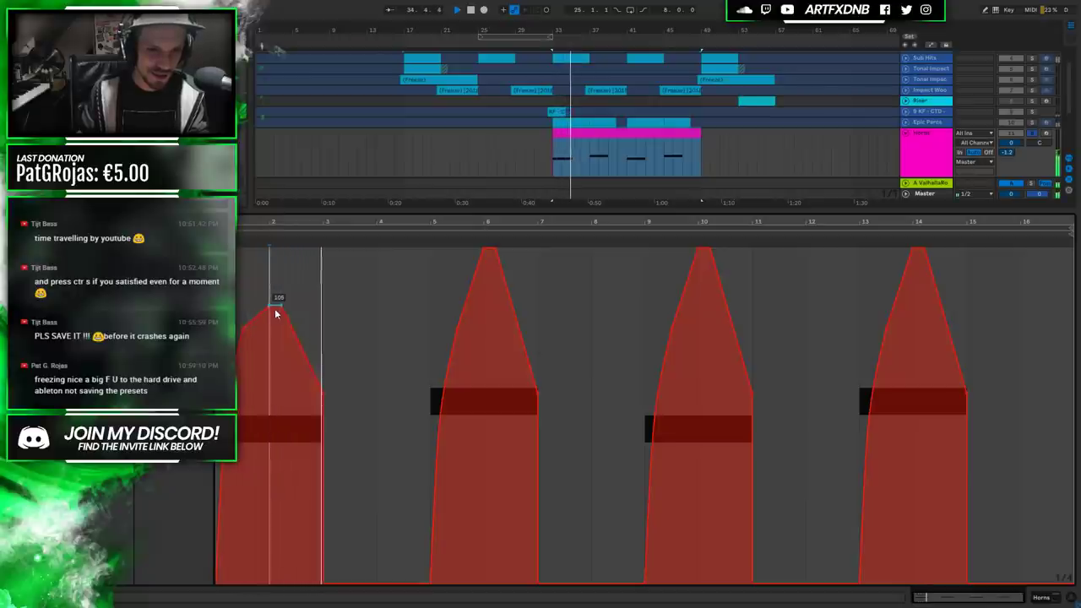
left_click_drag(431, 330, 218, 330)
key("ctrl+d")
key("ctrl+d")
key("ctrl+d")
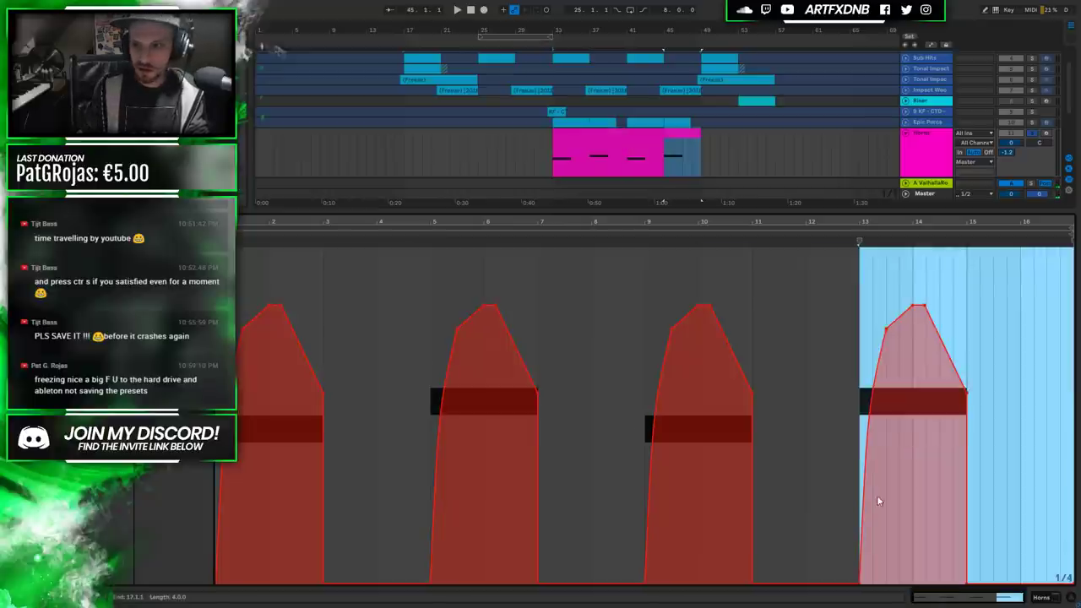
Return to the Horns clip's notes, copy the third note an octave up to F3 at clip bar 9, and audition it.
left_click(1041, 593)
left_click(933, 176)
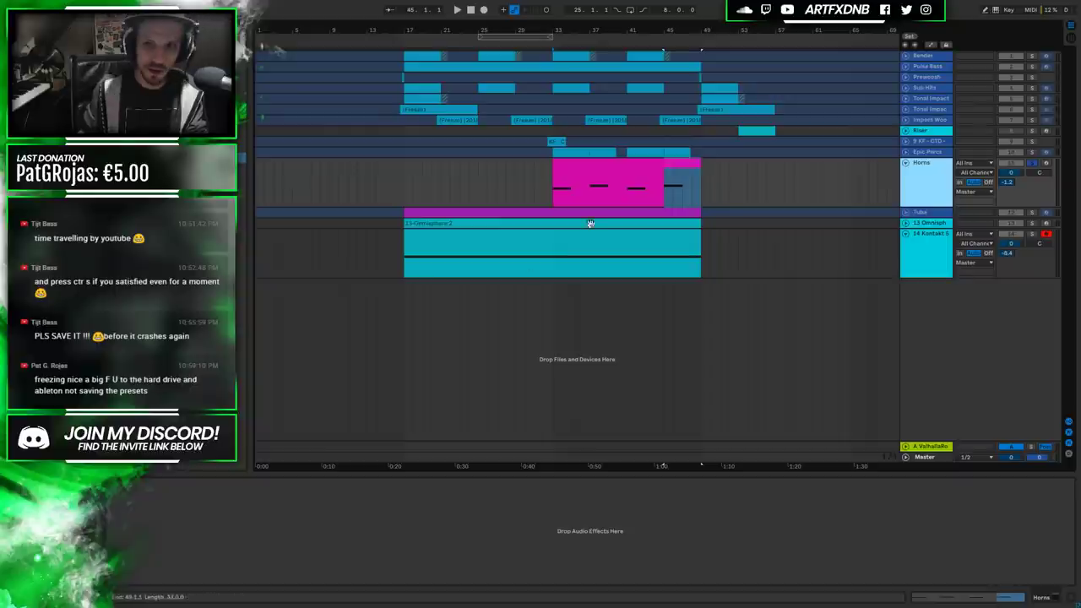
left_click(624, 170)
double_click(604, 170)
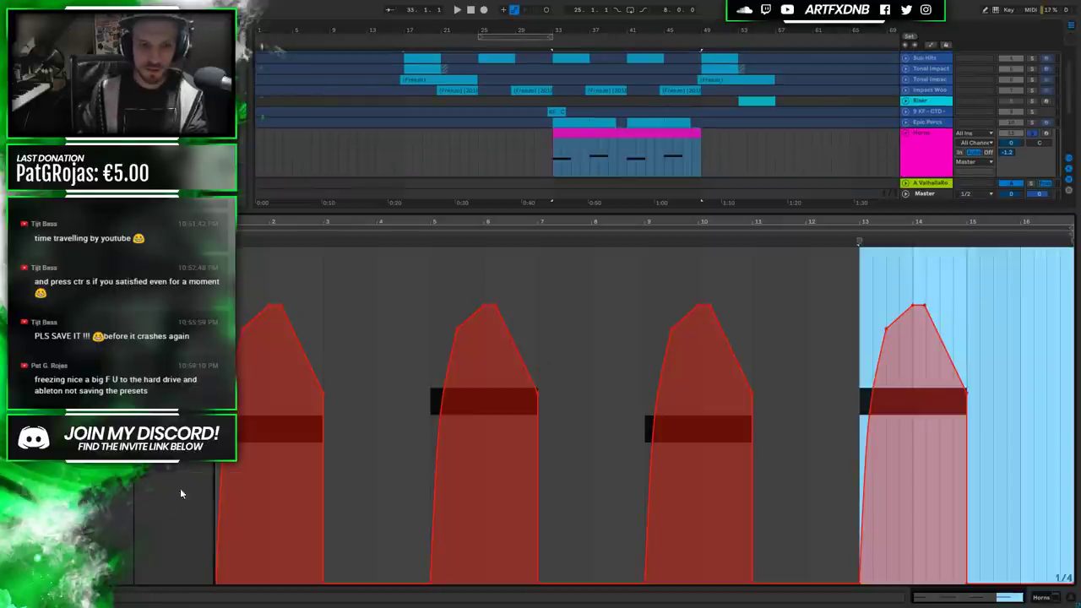
scroll(646, 323, "up", 8)
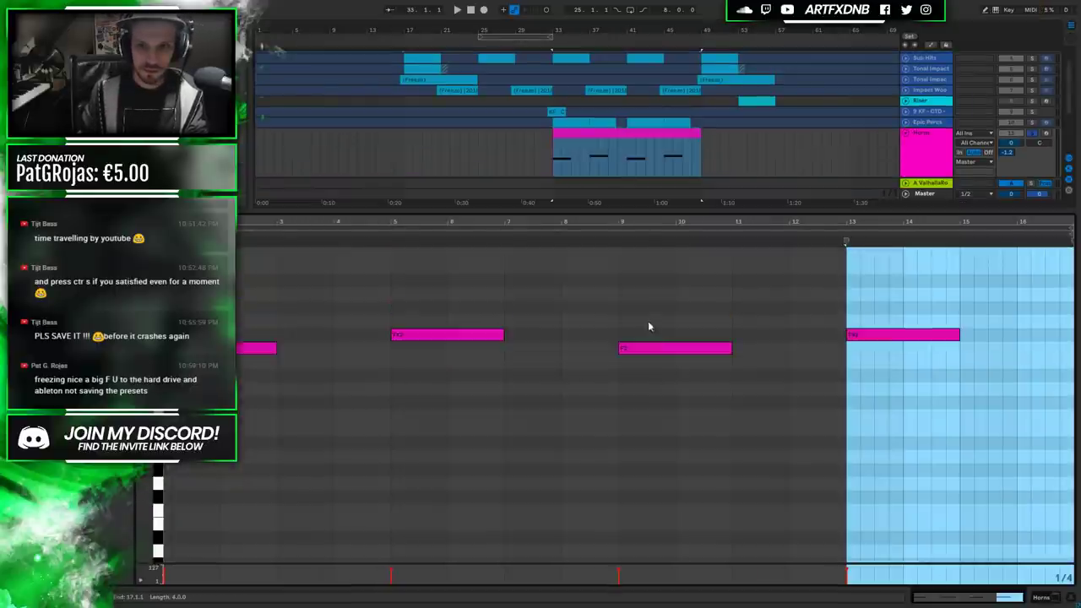
left_click(656, 456)
left_click_drag(655, 457, 661, 295)
left_click(620, 161)
key("space")
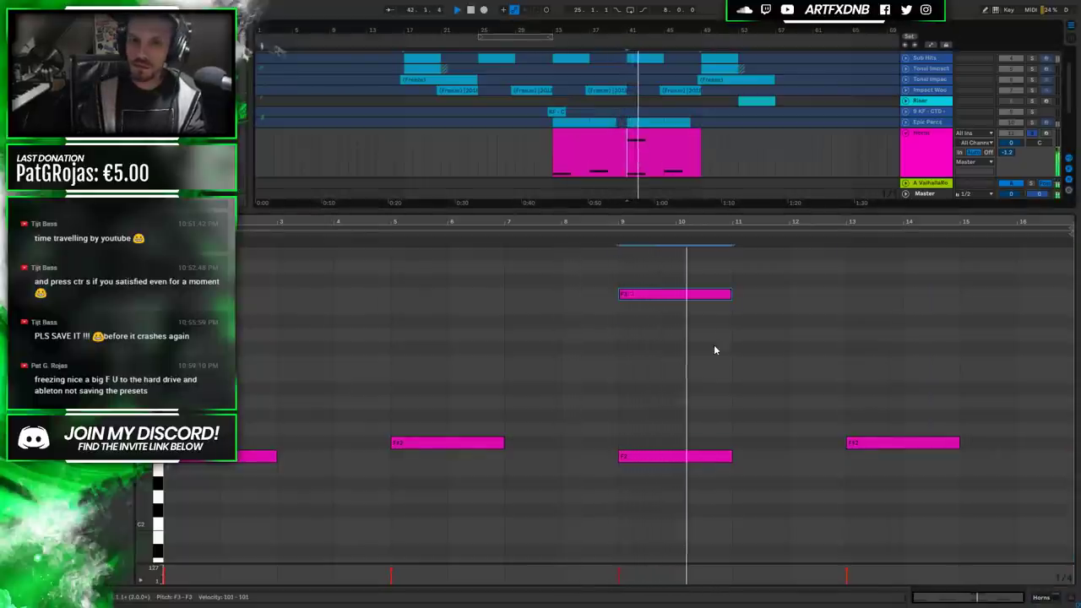
scroll(699, 366, "up", 2)
key("space")
Copy the added F3 note to clip bar 13 as F#3 and play back the fourth horn swell.
scroll(698, 369, "up", 2)
left_click_drag(668, 379, 889, 368)
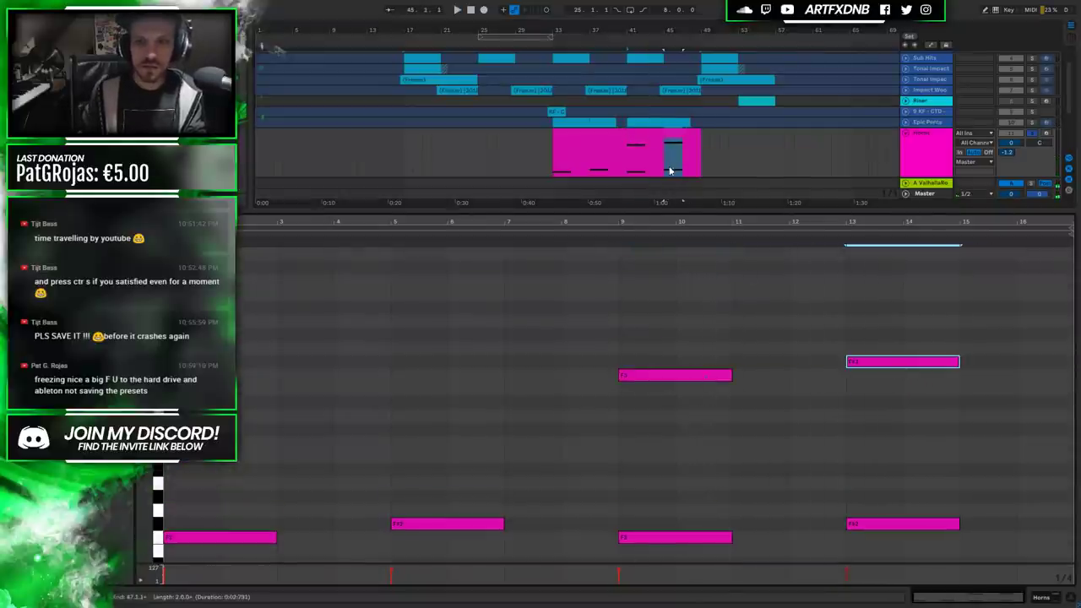
key("space")
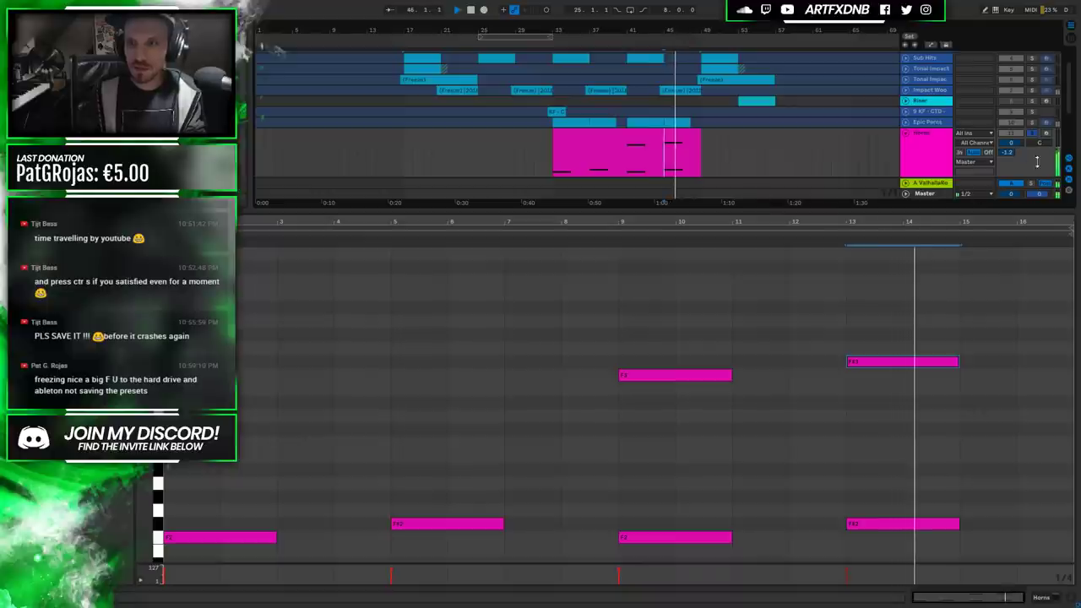
key("space")
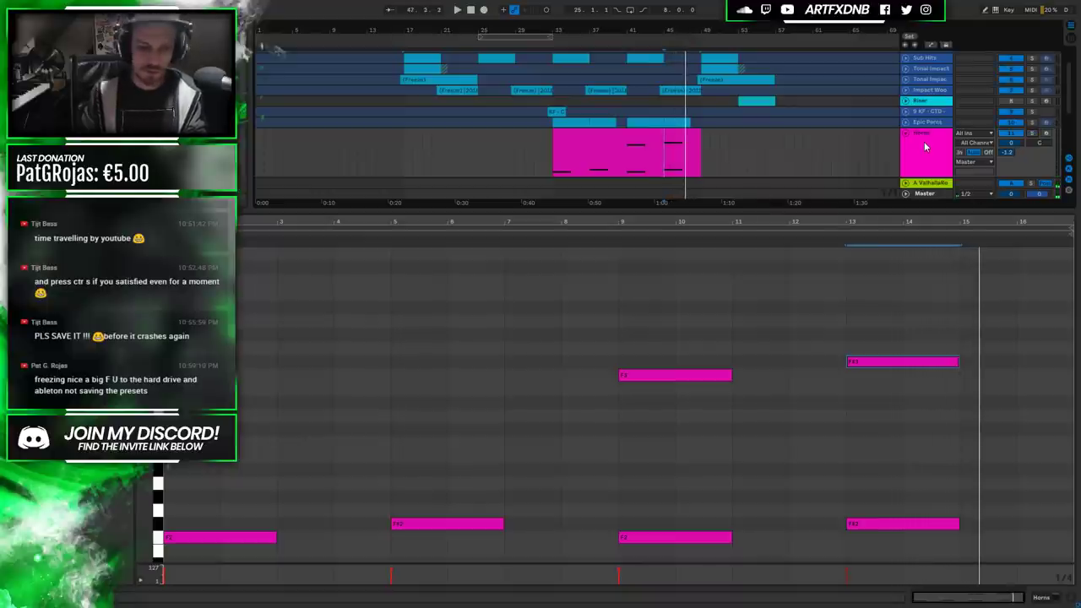
Freeze the Horns track and play the frozen clip from bar 33.
right_click(924, 141)
left_click(938, 213)
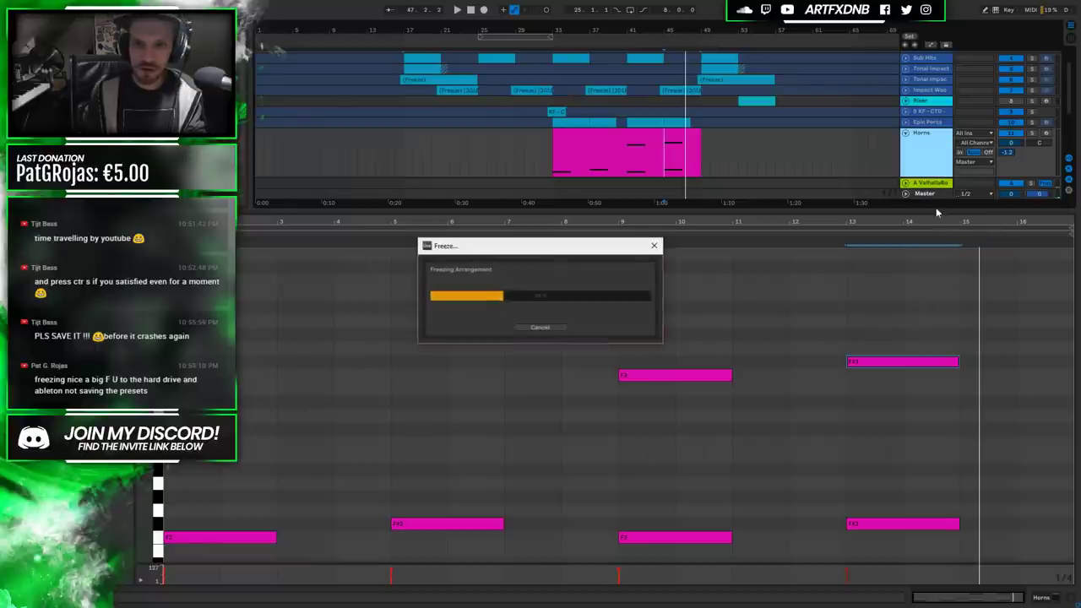
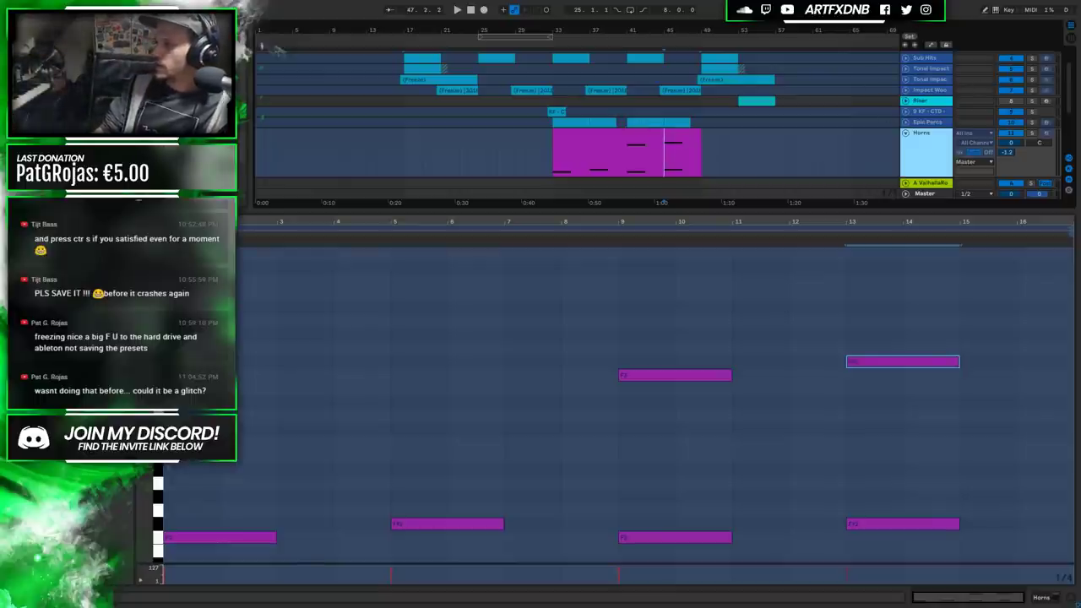
left_click(555, 172)
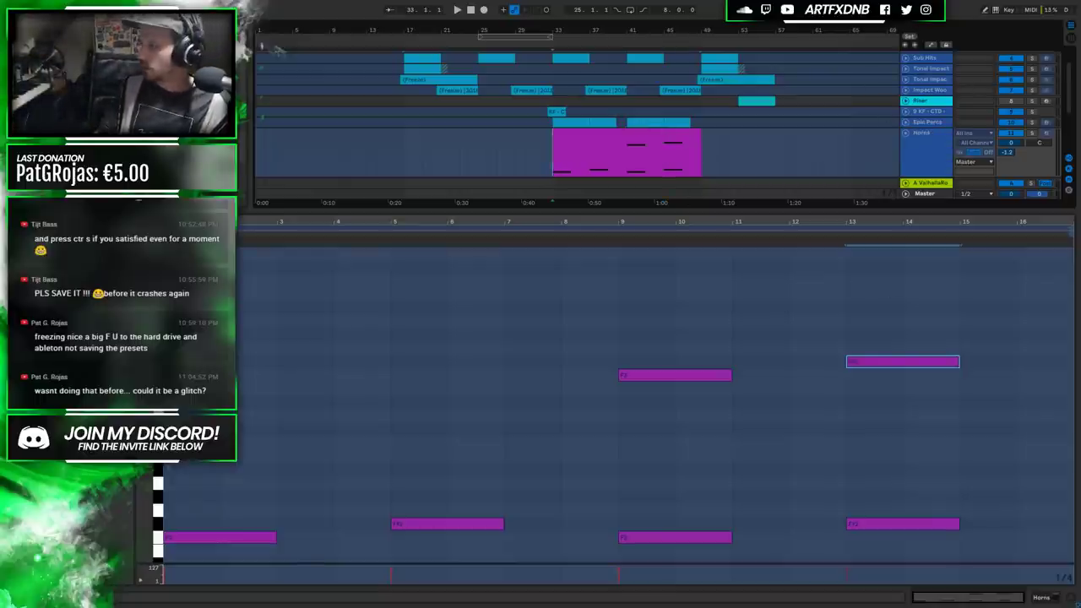
left_click(1045, 598)
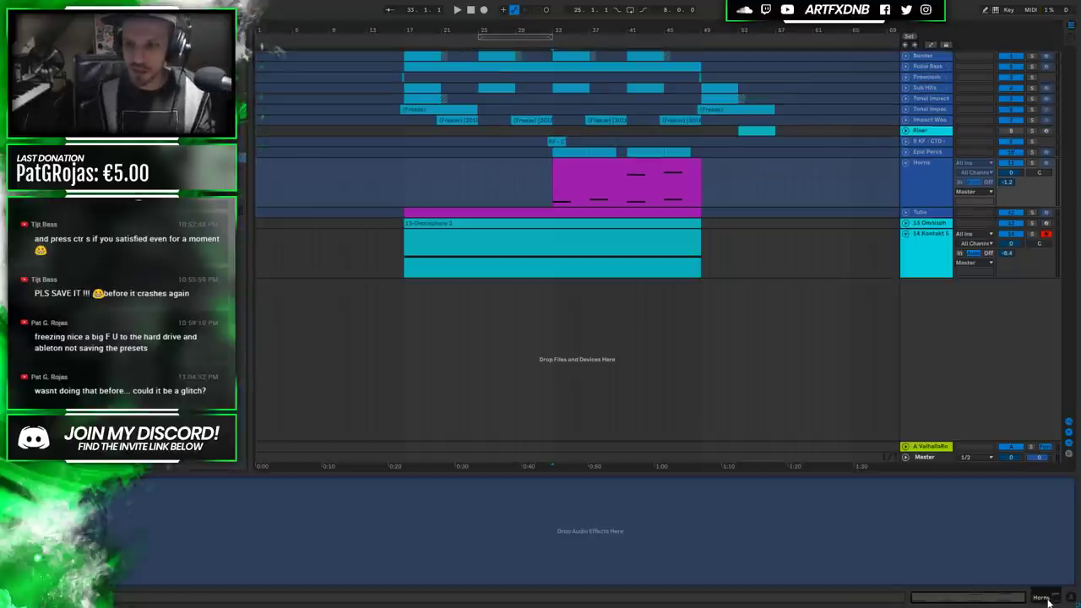
left_click(545, 169)
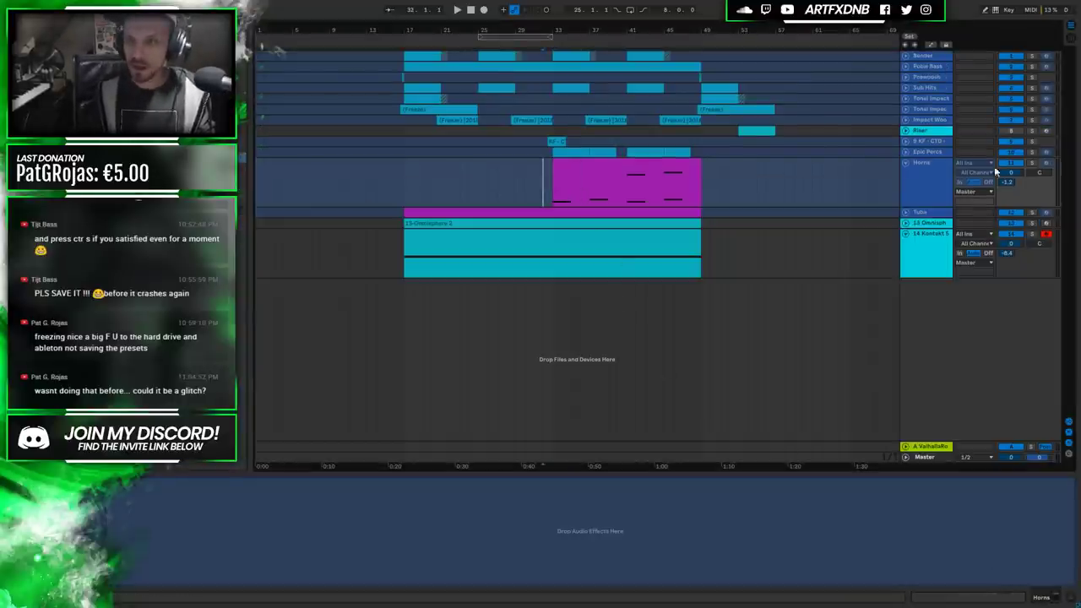
left_click(600, 173)
key("space")
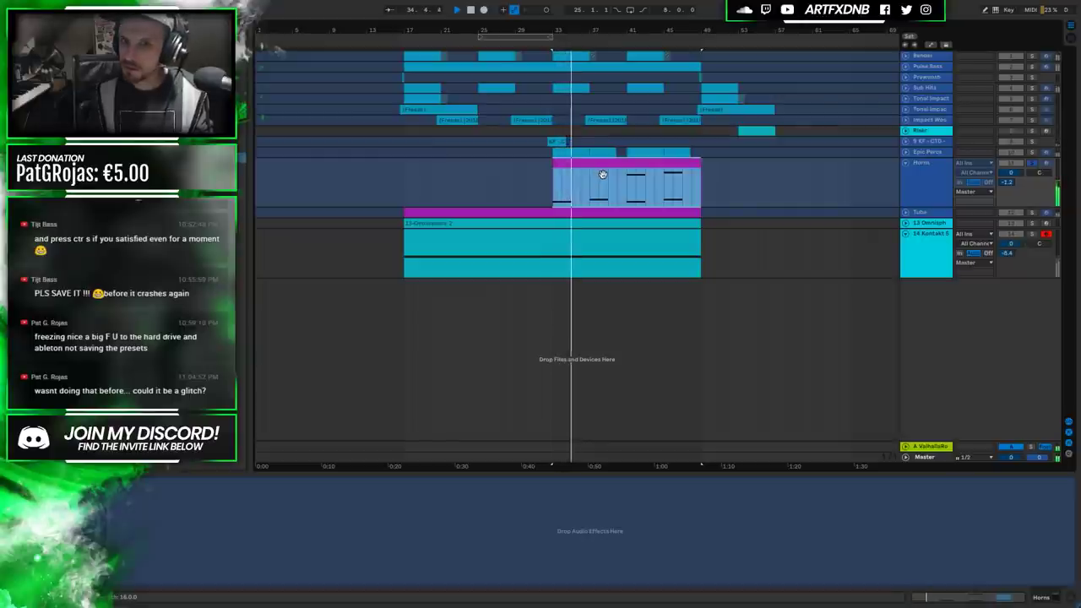
key("space")
left_click(1033, 169)
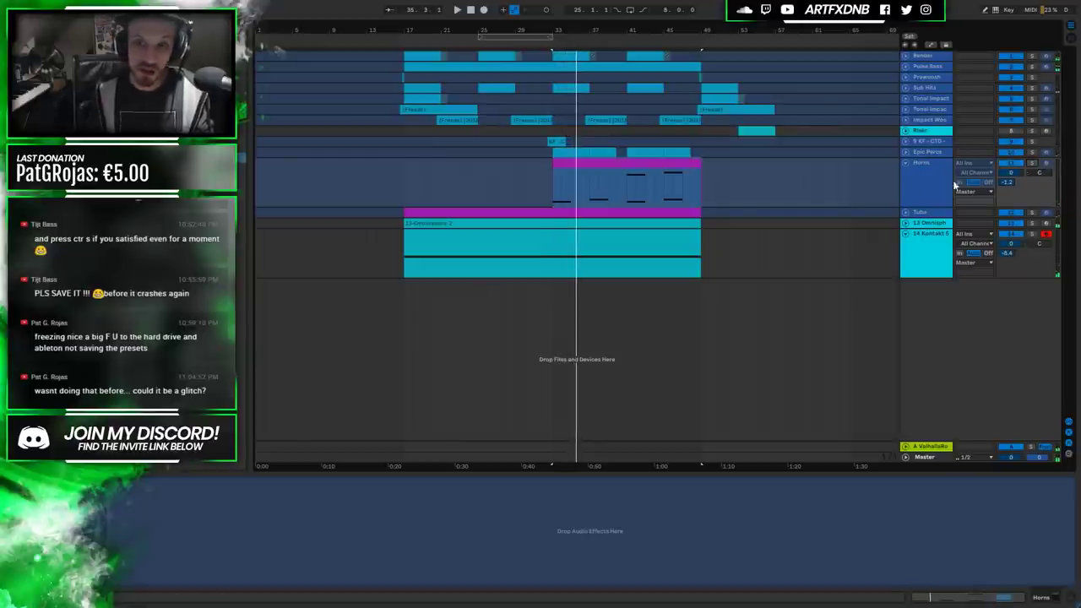
Play the arrangement from just before bar 17 and unfold the 13-Omnisphere track.
left_click(405, 174)
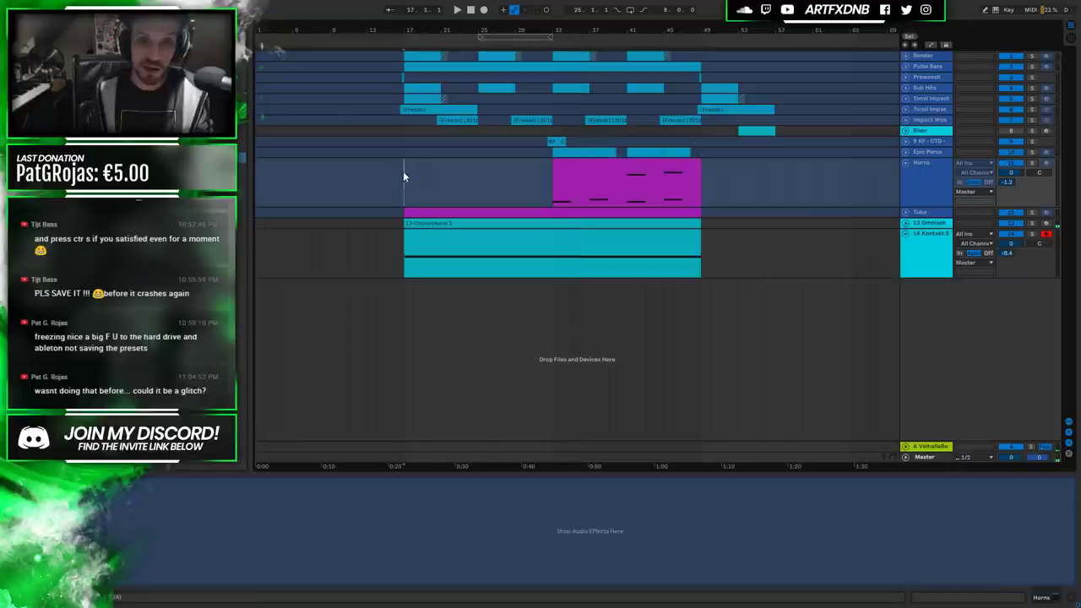
key("space")
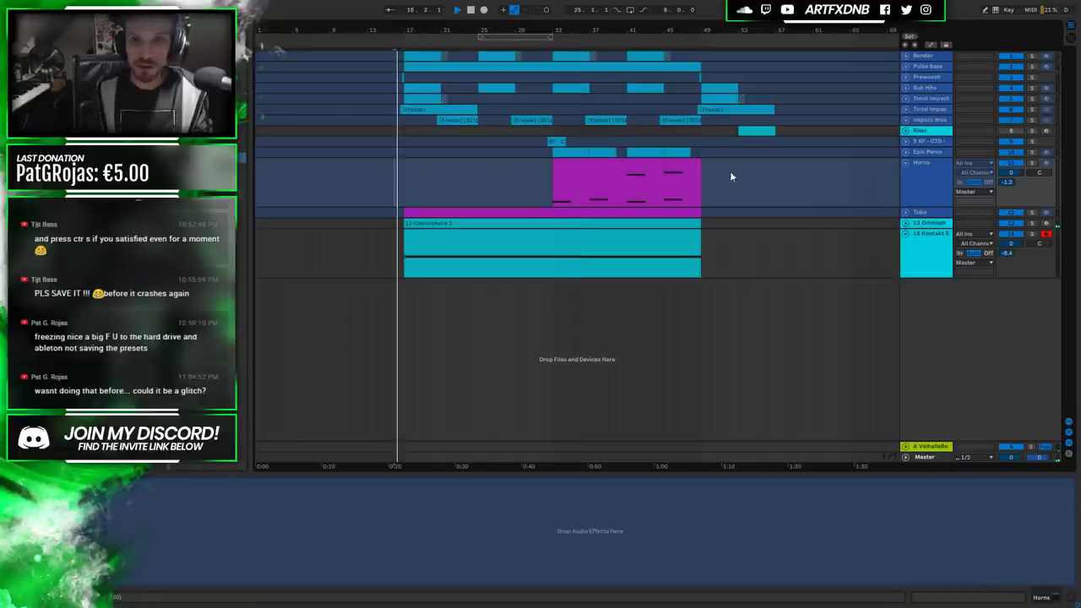
left_click(905, 223)
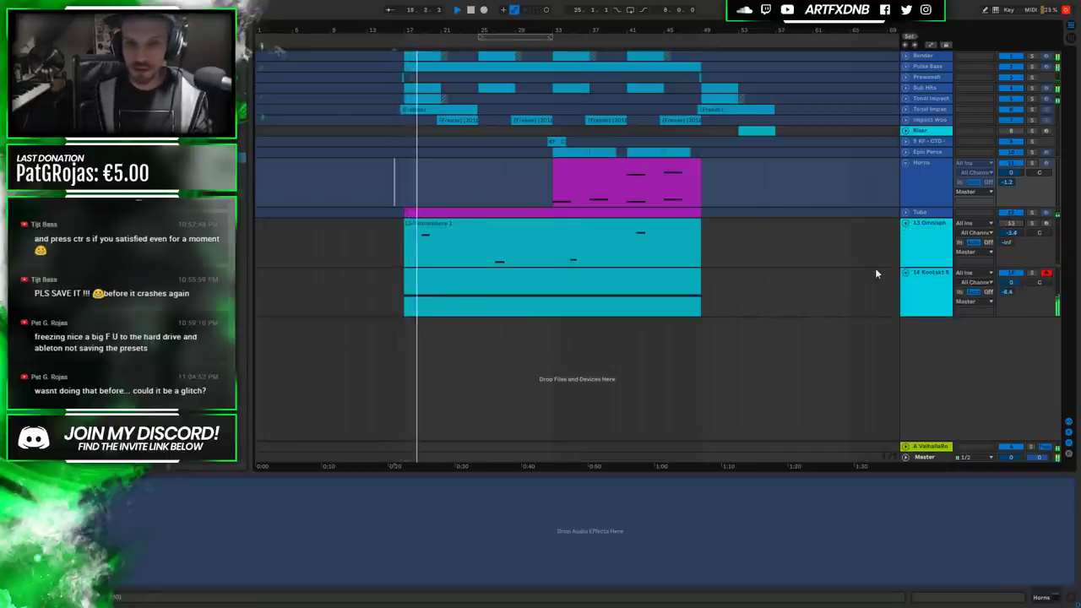
left_click(938, 280)
key("space")
Open the Thrill instrument on the 14-Kontakt 5 track, reposition its window, and try the XY control, leaving it at its origin corner.
key("ctrl+alt+p")
left_click_drag(278, 316, 244, 373)
left_click_drag(472, 52, 690, 54)
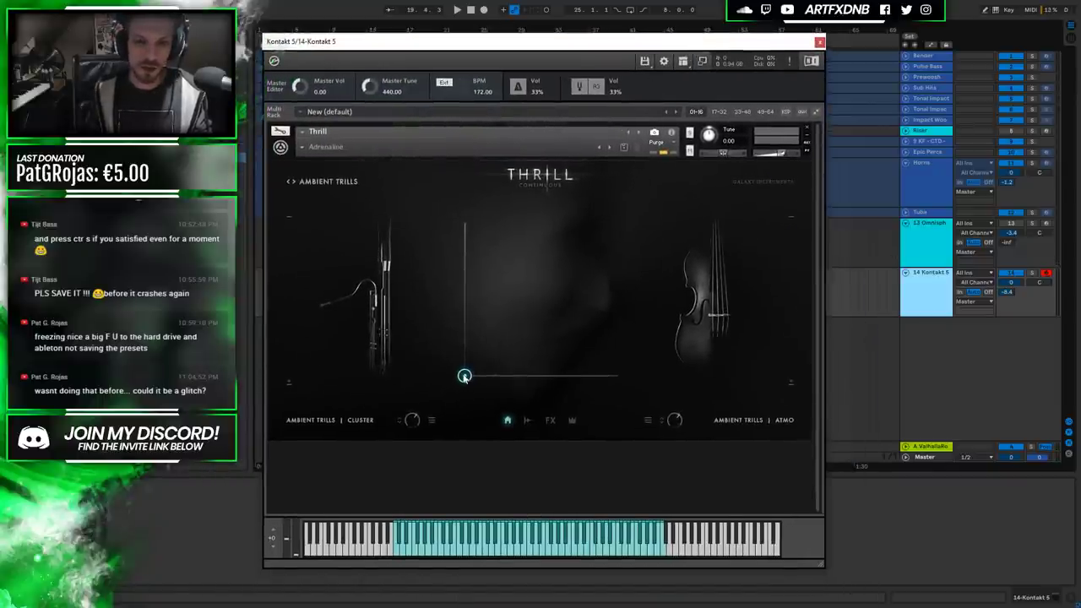
left_click_drag(575, 53, 644, 382)
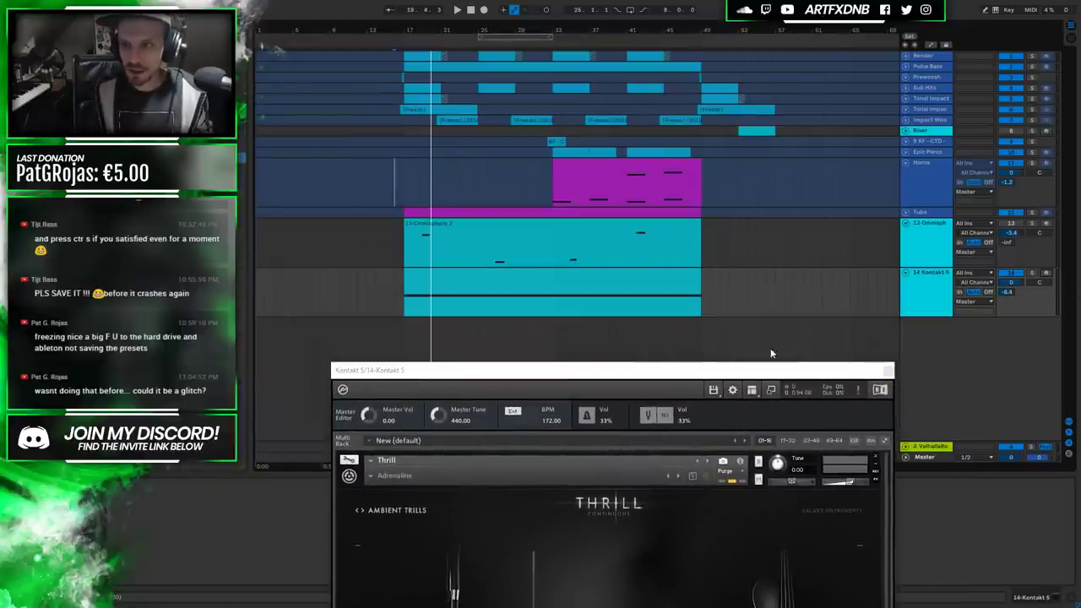
left_click_drag(579, 376, 653, 57)
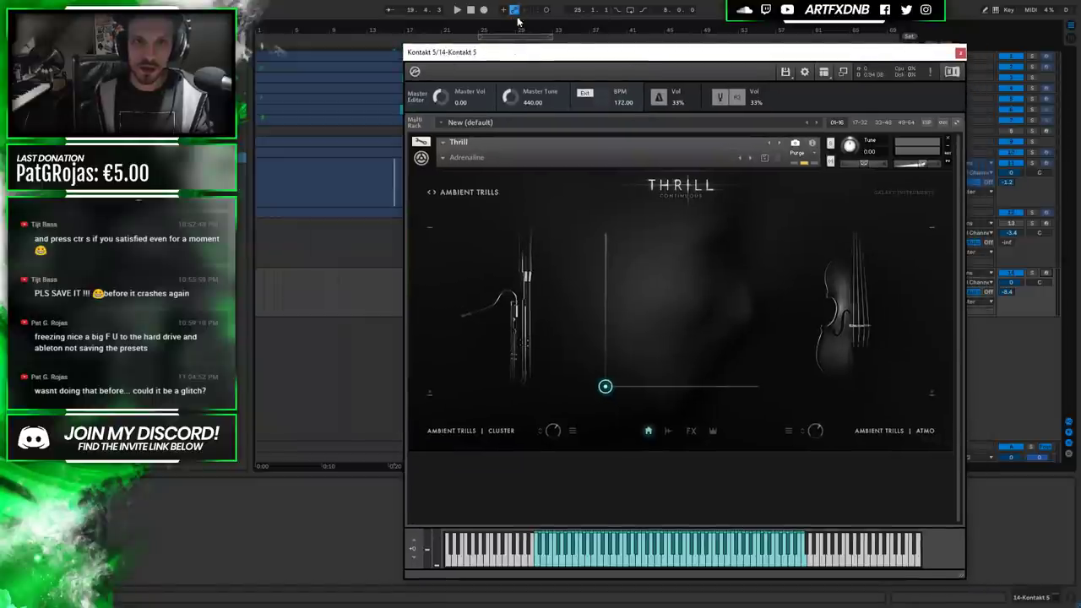
left_click_drag(497, 68, 373, 80)
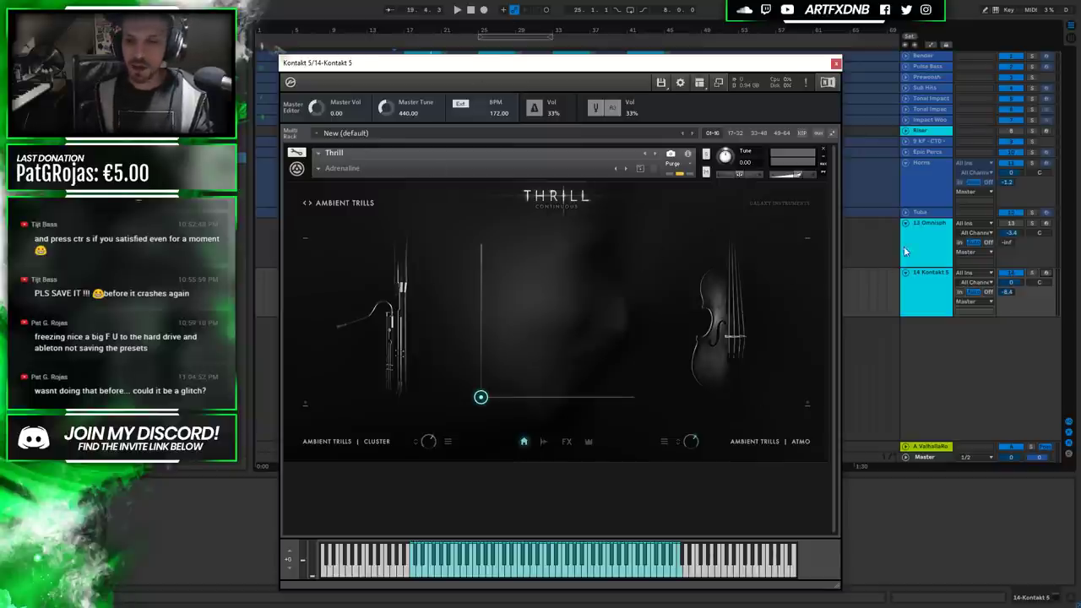
mouse_move(493, 390)
left_mouse_down()
mouse_move(485, 389)
mouse_move(523, 343)
mouse_move(478, 399)
left_mouse_up()
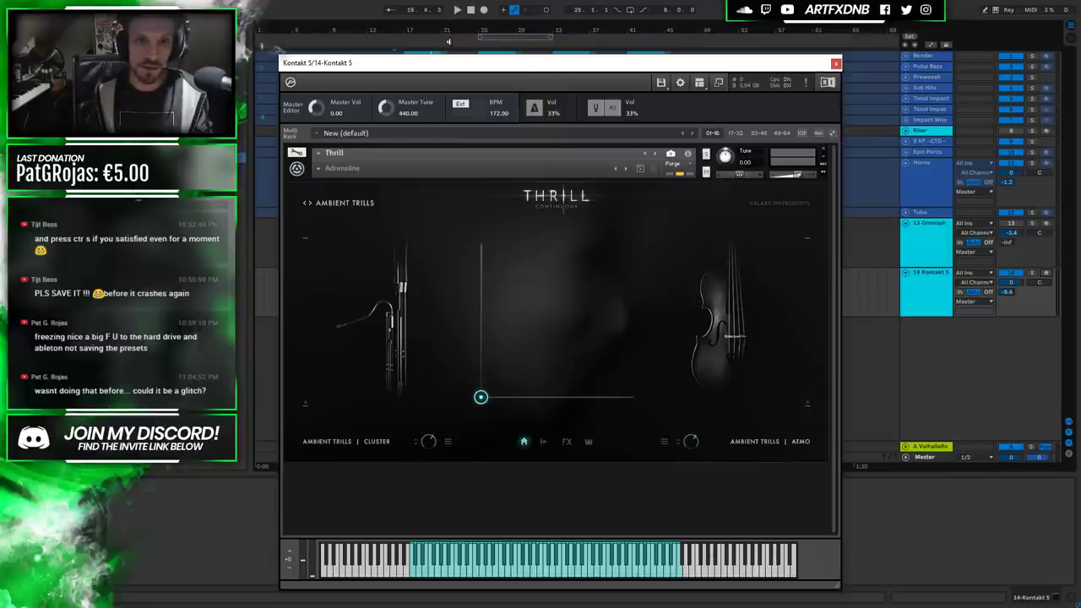
left_click_drag(454, 65, 788, 56)
Move the Thrill window off the timeline and set the loop range to 32 bars starting at bar 17.
mouse_move(537, 25)
left_mouse_down()
mouse_move(529, 47)
mouse_move(532, 25)
left_mouse_up()
left_click_drag(685, 56, 375, 74)
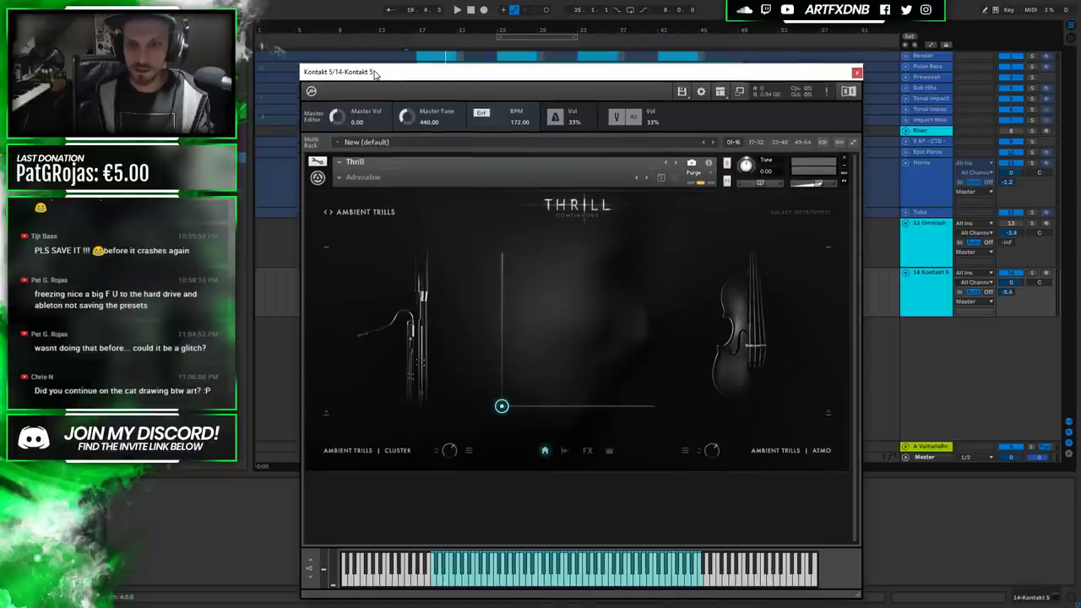
left_click_drag(486, 72, 418, 40)
left_click_drag(570, 36, 738, 37)
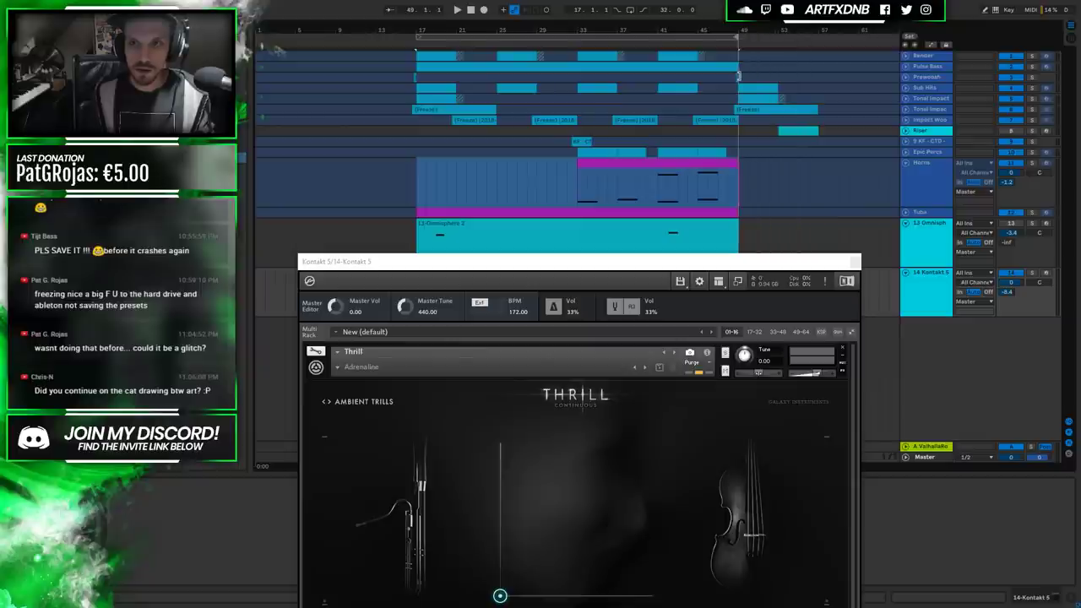
Record a pass on the 14-Kontakt 5 track from just before bar 17 while moving Thrill's XY control, and close the instrument window.
left_click(415, 187)
mouse_move(450, 261)
left_mouse_down()
mouse_move(468, 191)
mouse_move(459, 129)
mouse_move(437, 101)
left_mouse_up()
left_click(408, 55)
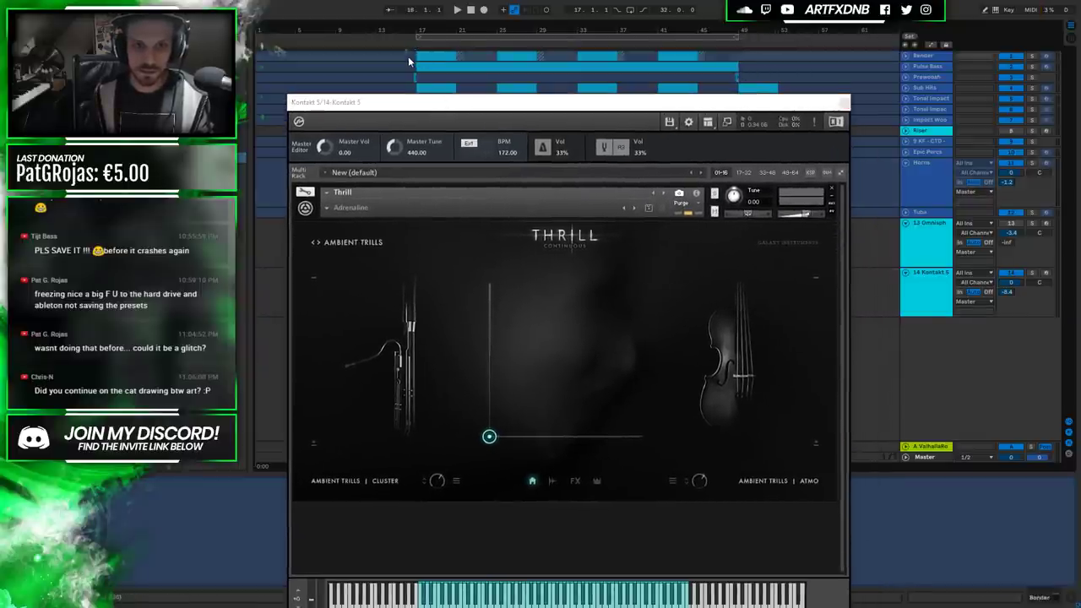
left_click(484, 10)
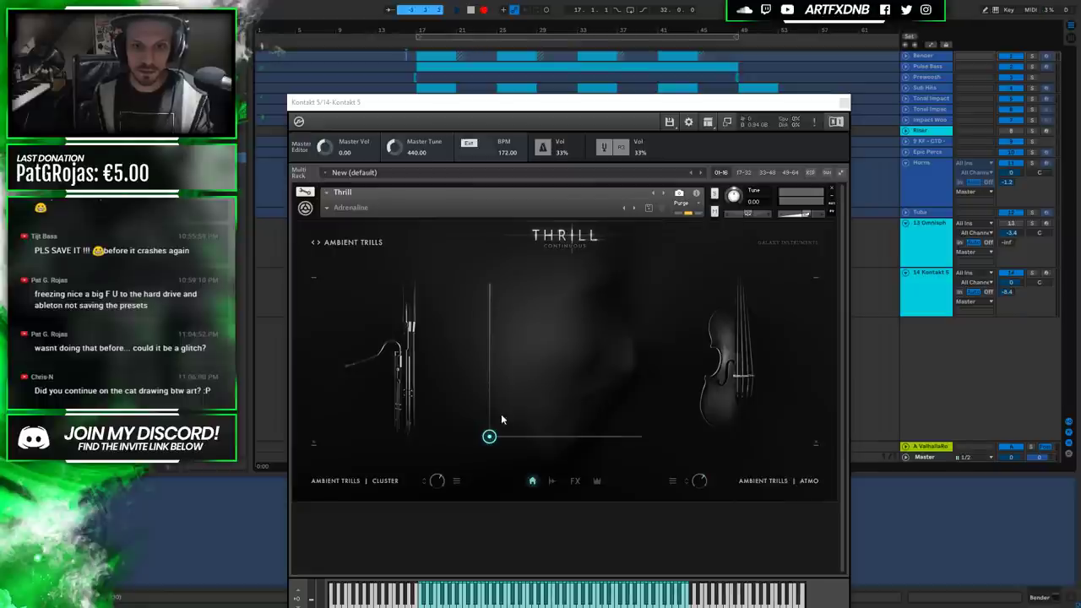
left_click(489, 438)
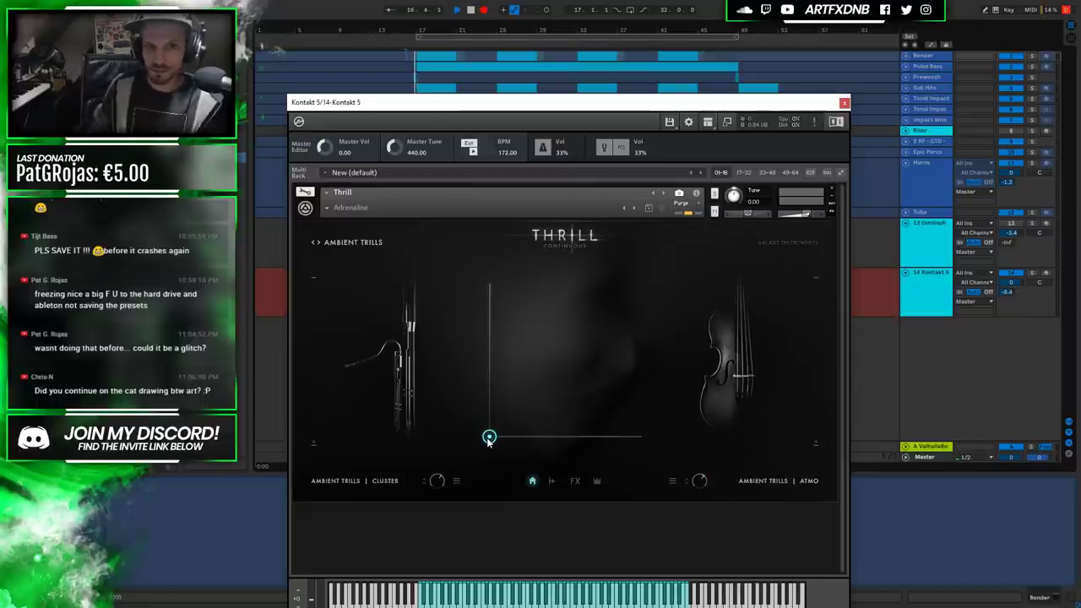
mouse_move(489, 439)
left_mouse_down()
mouse_move(510, 419)
mouse_move(498, 412)
mouse_move(510, 399)
mouse_move(522, 405)
mouse_move(496, 340)
mouse_move(492, 396)
mouse_move(501, 387)
mouse_move(538, 401)
mouse_move(505, 418)
mouse_move(526, 411)
mouse_move(496, 403)
mouse_move(503, 422)
mouse_move(488, 285)
mouse_move(503, 483)
left_mouse_up()
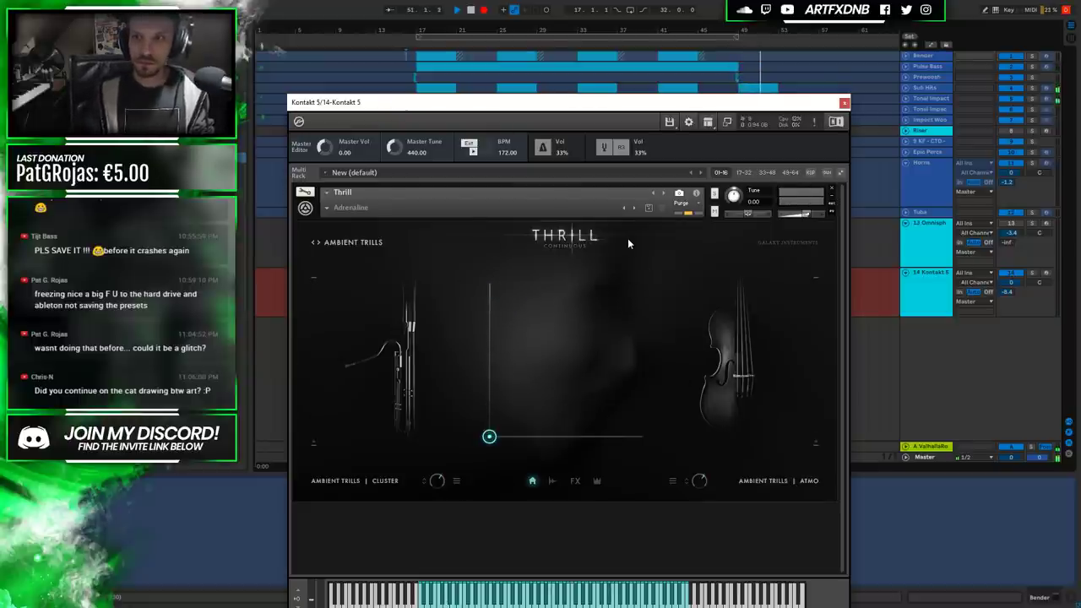
key("space")
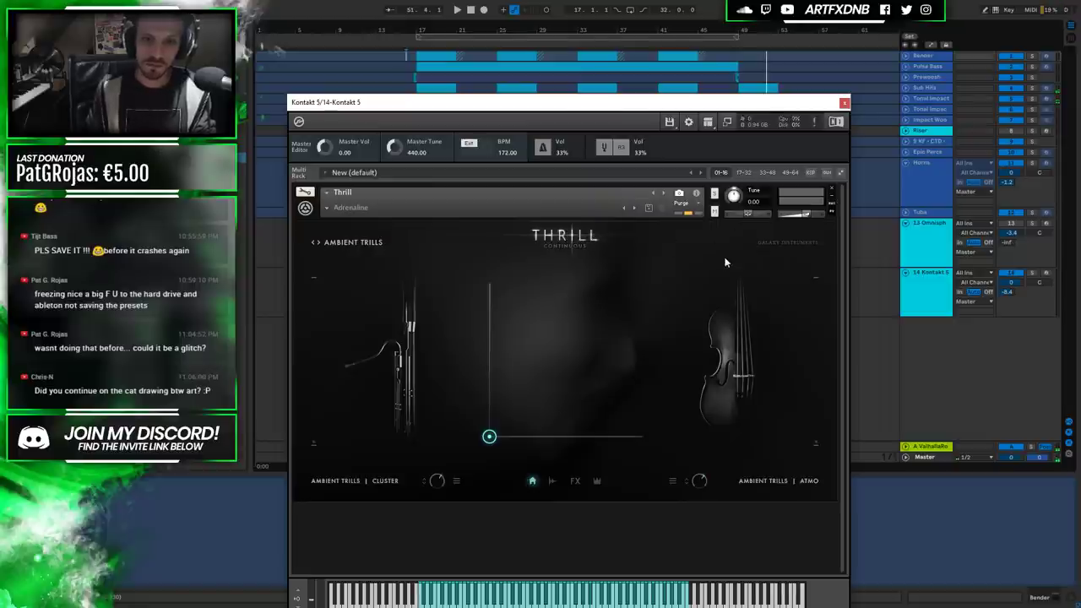
left_click(844, 103)
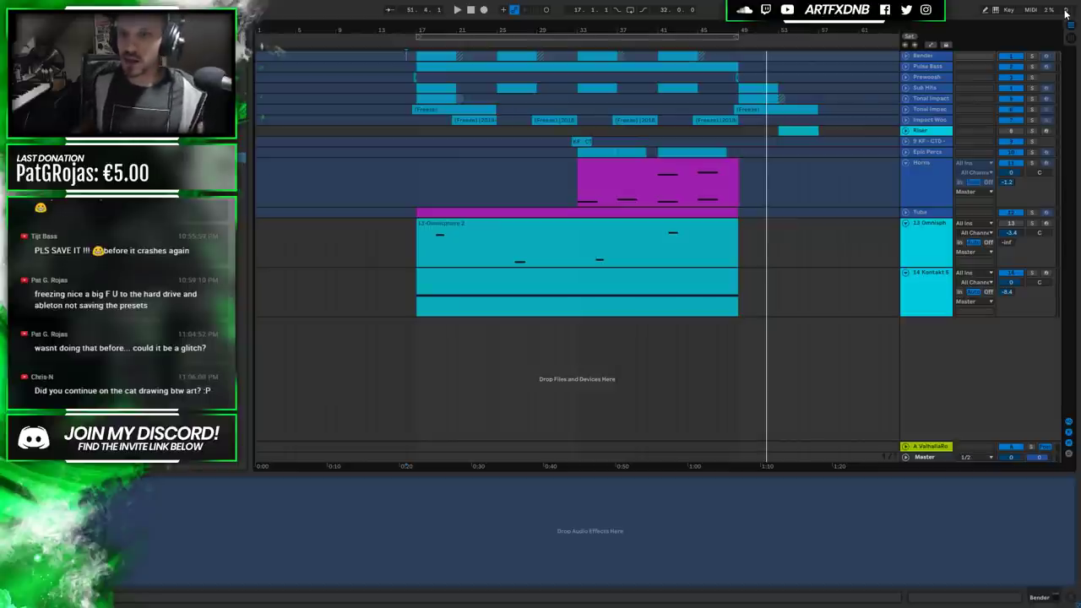
left_click(951, 186)
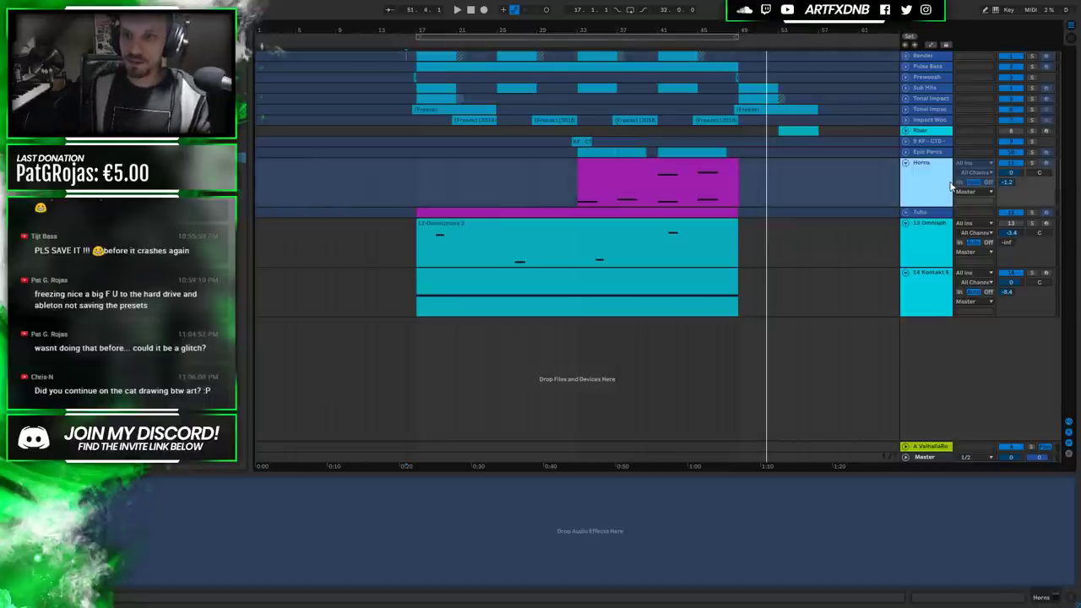
left_click(931, 262)
left_click(416, 181)
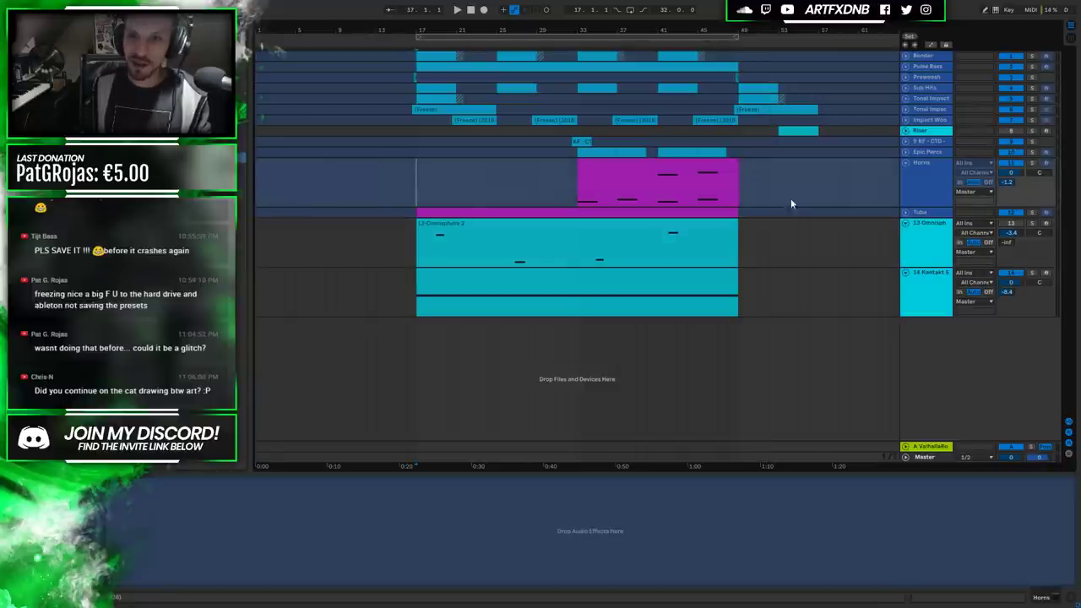
left_click(947, 280)
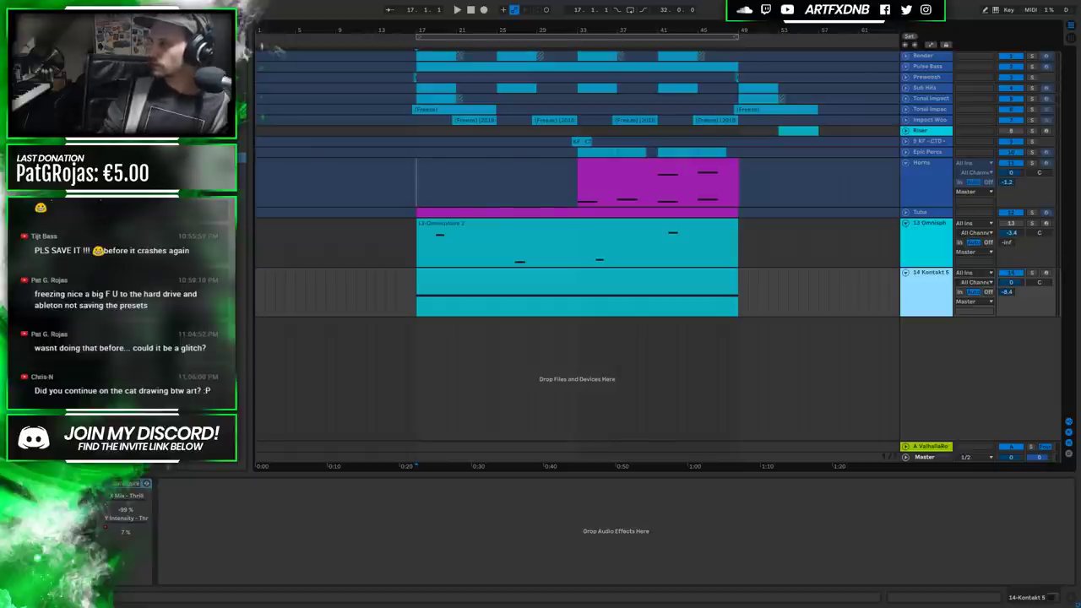
left_click(416, 182)
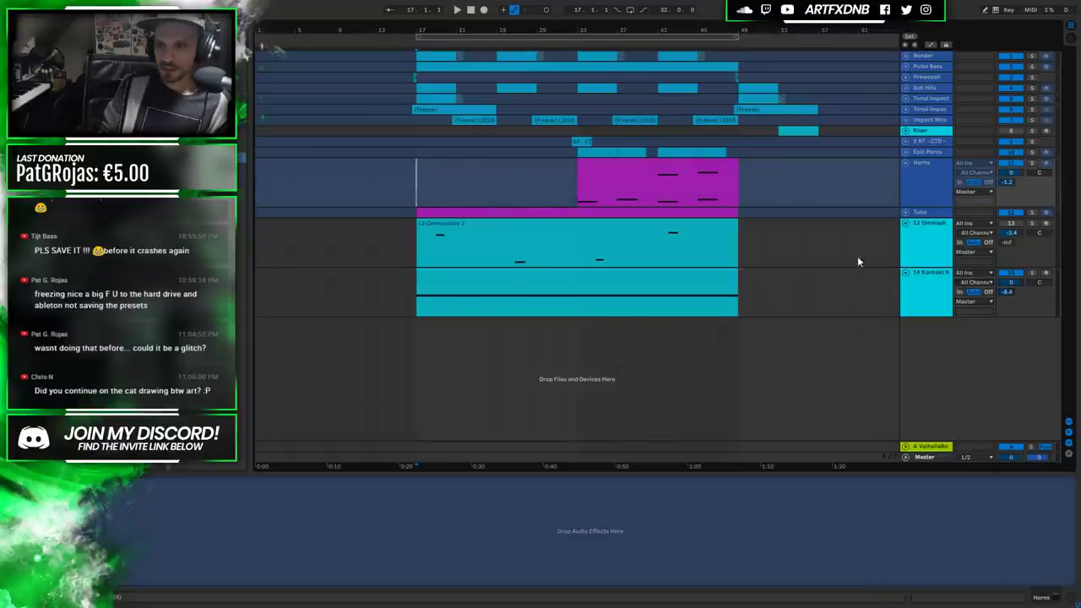
left_click(928, 245)
left_click(407, 180)
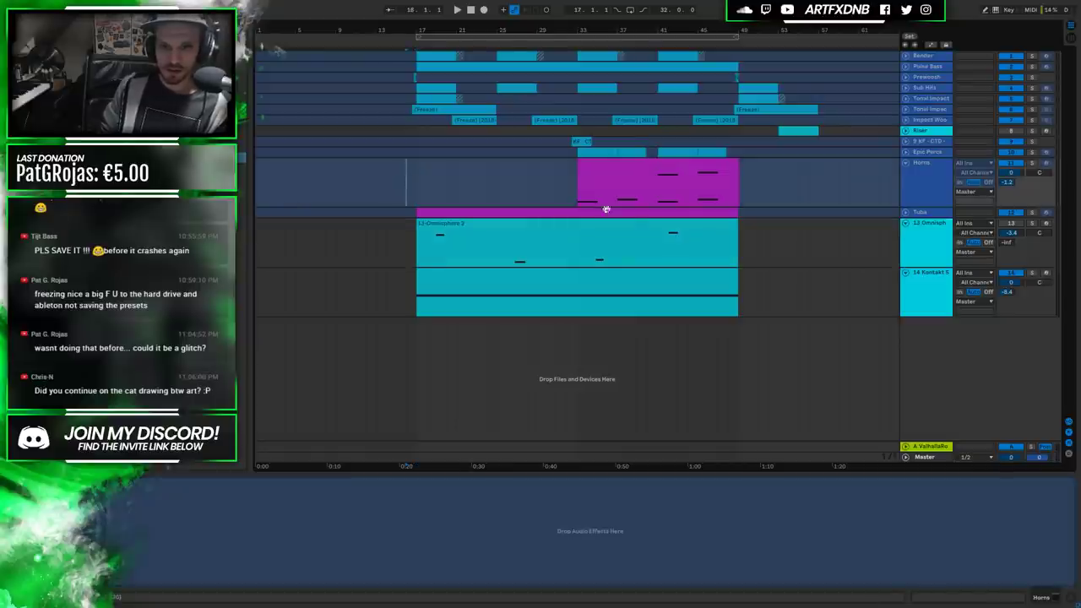
Show the 14-Kontakt 5 track's Thrill X Mix and Y Intensity automation in separate lanes and inspect the curves around bar 33.
left_click(926, 277)
key("a")
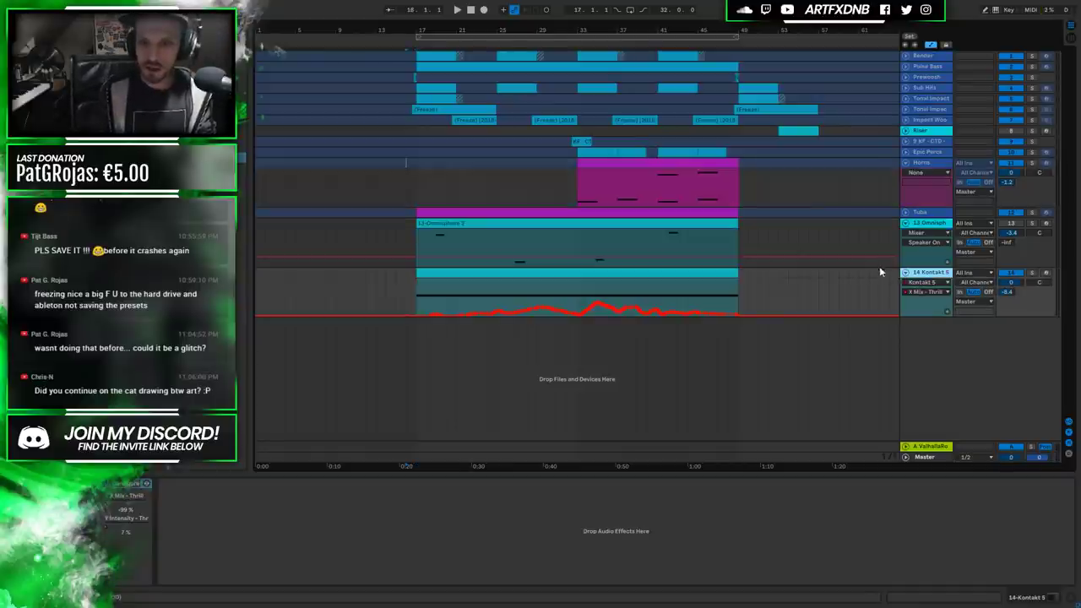
right_click(920, 310)
left_click(903, 327)
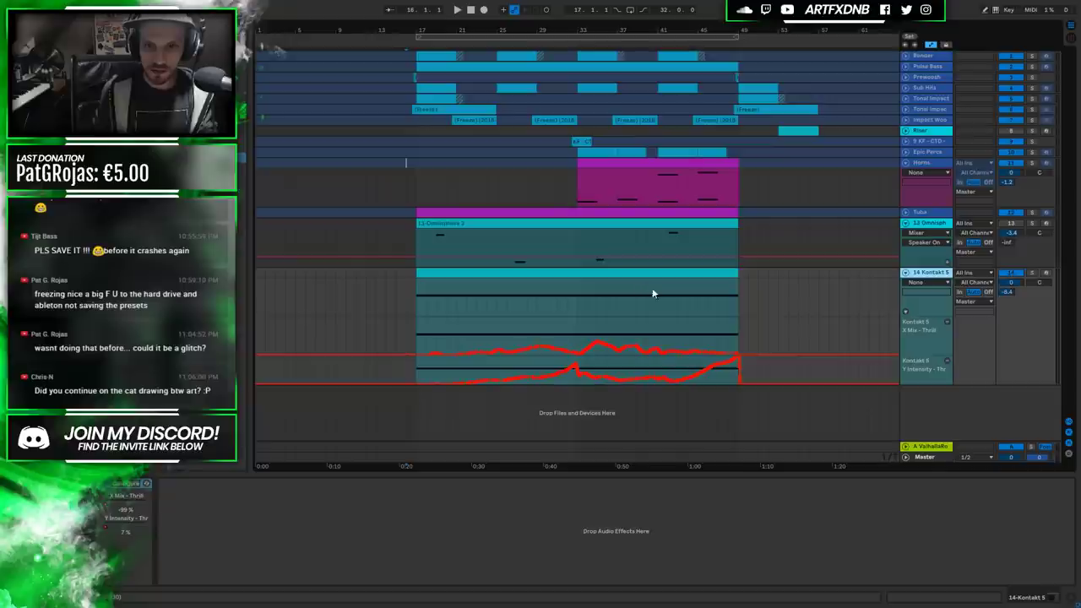
left_click_drag(591, 33, 591, 59)
left_click_drag(407, 339, 487, 331)
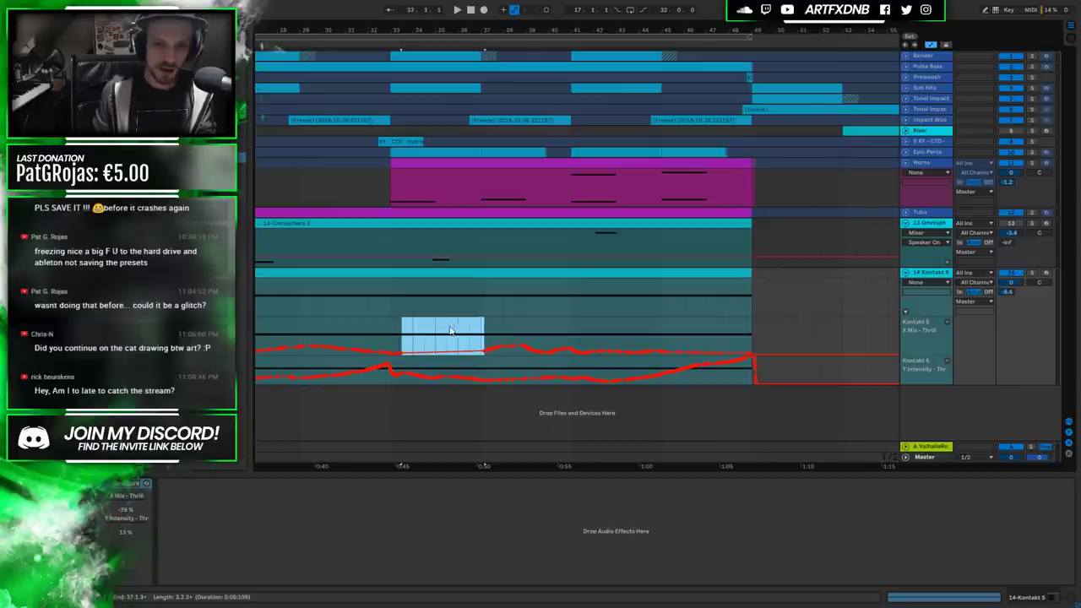
left_click(386, 331)
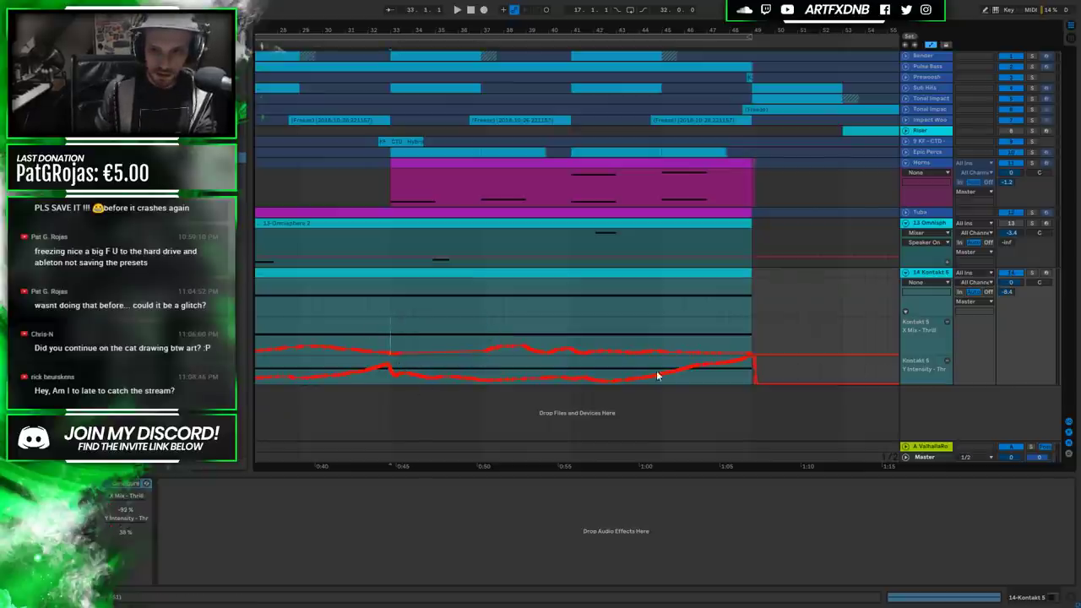
Delete the uneven Y Intensity automation points between bars 45 and 49, leaving a straight ramp.
scroll(755, 366, "up", 3)
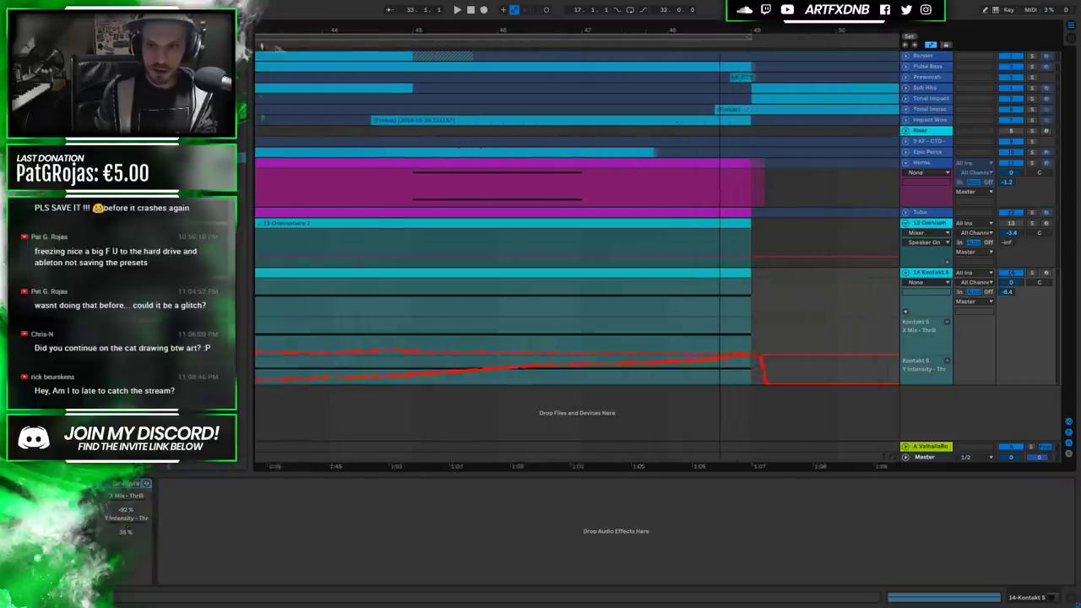
scroll(755, 366, "right", 2)
left_click_drag(664, 369, 343, 382)
key("Delete")
left_click(393, 363)
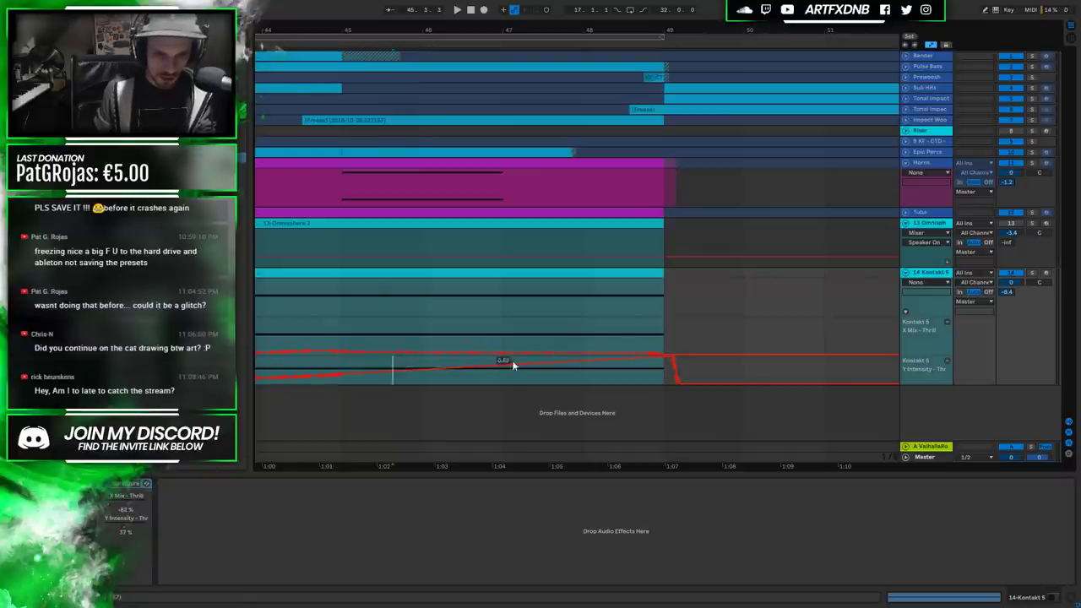
Clear the Y Intensity points in bar 44 and shape the rise toward bar 49 with lowered breakpoints near bars 47 and 48.
left_click_drag(532, 361, 503, 360)
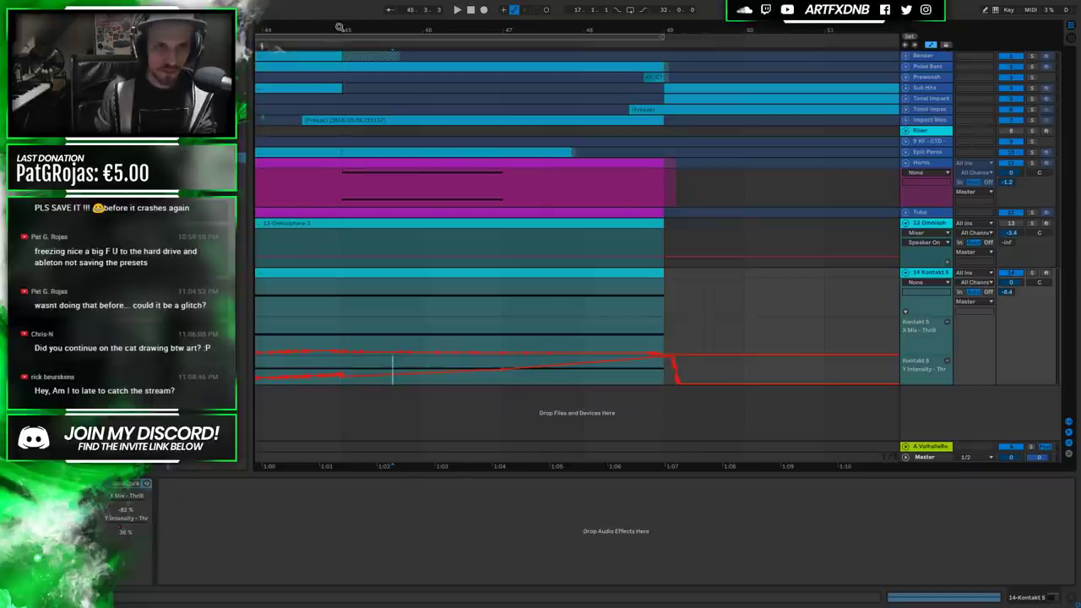
scroll(520, 378, "down", 3)
left_click_drag(522, 365, 484, 366)
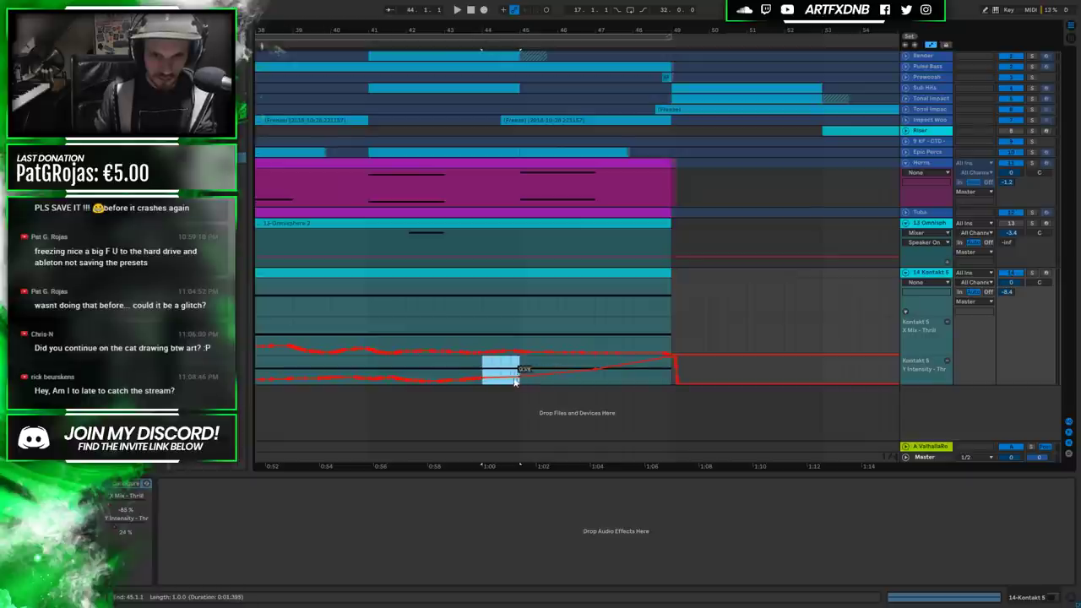
left_click_drag(635, 360, 638, 364)
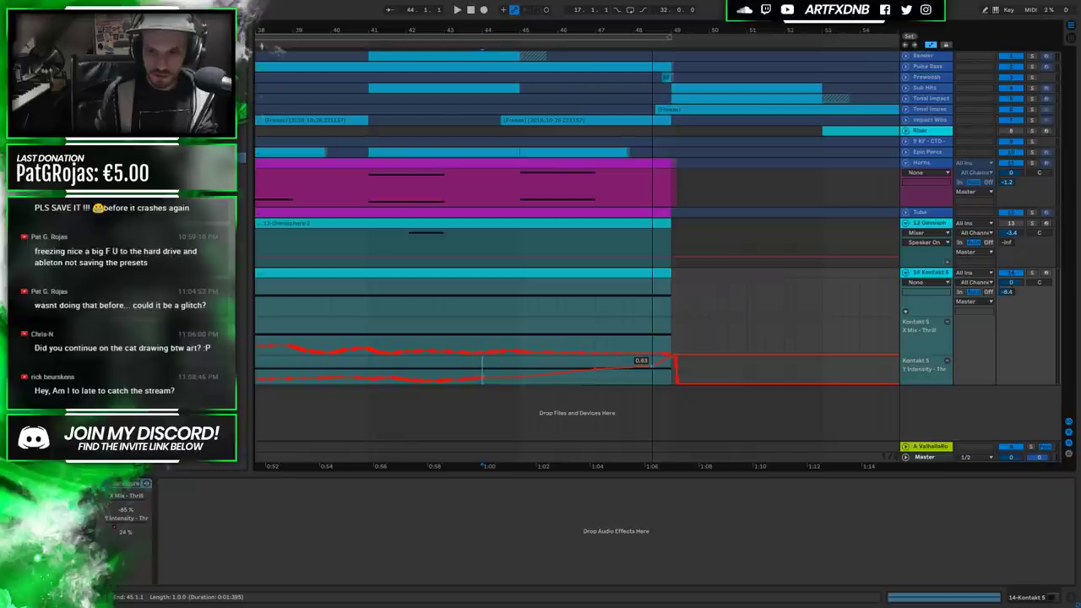
left_click_drag(601, 368, 606, 375)
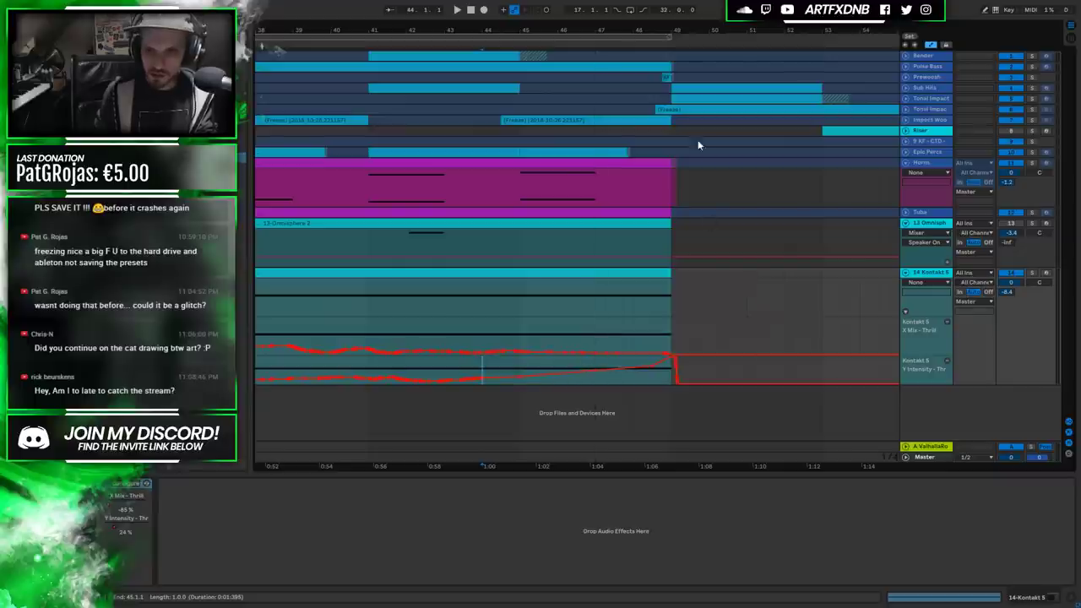
Replace the jagged Y Intensity points just after bar 49 with an instant drop to the lane's minimum at bar 49.
left_click_drag(675, 25, 676, 110)
left_click_drag(544, 369, 666, 381)
key("Delete")
left_click(553, 368)
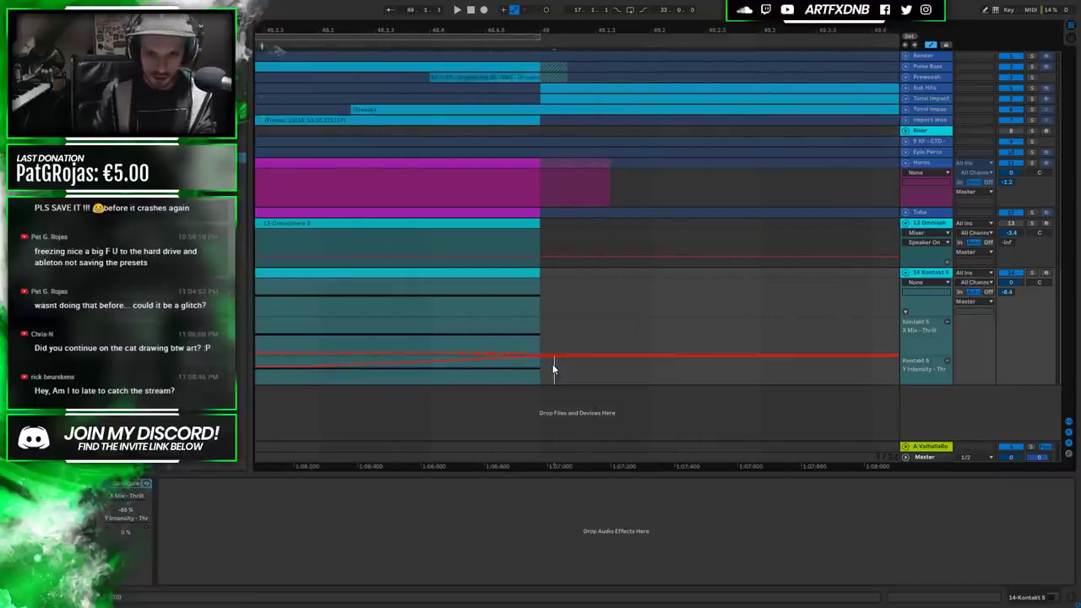
left_click(551, 357)
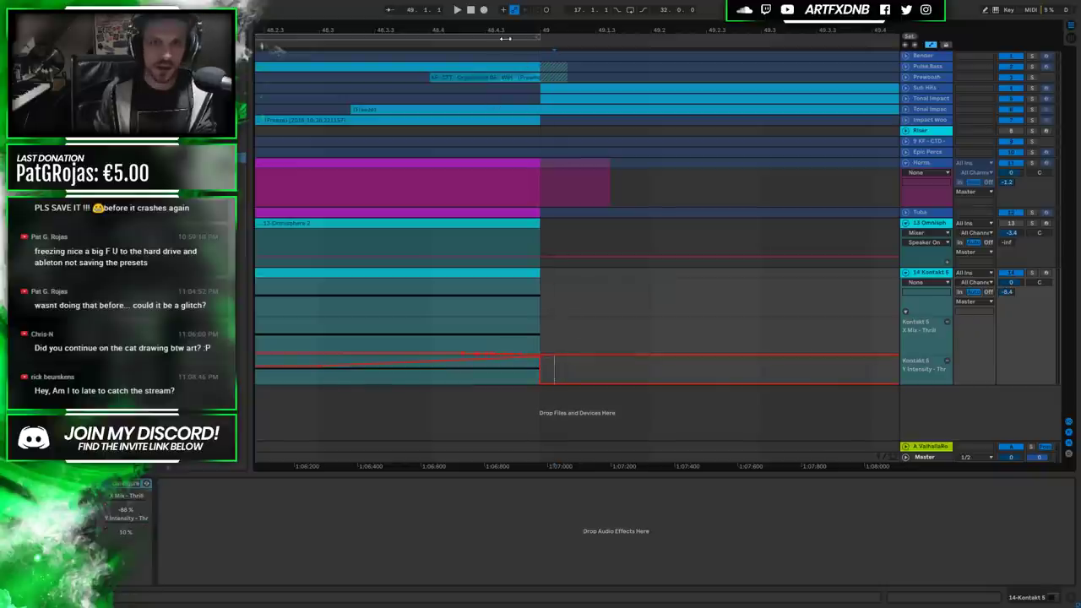
left_click_drag(505, 38, 690, 81)
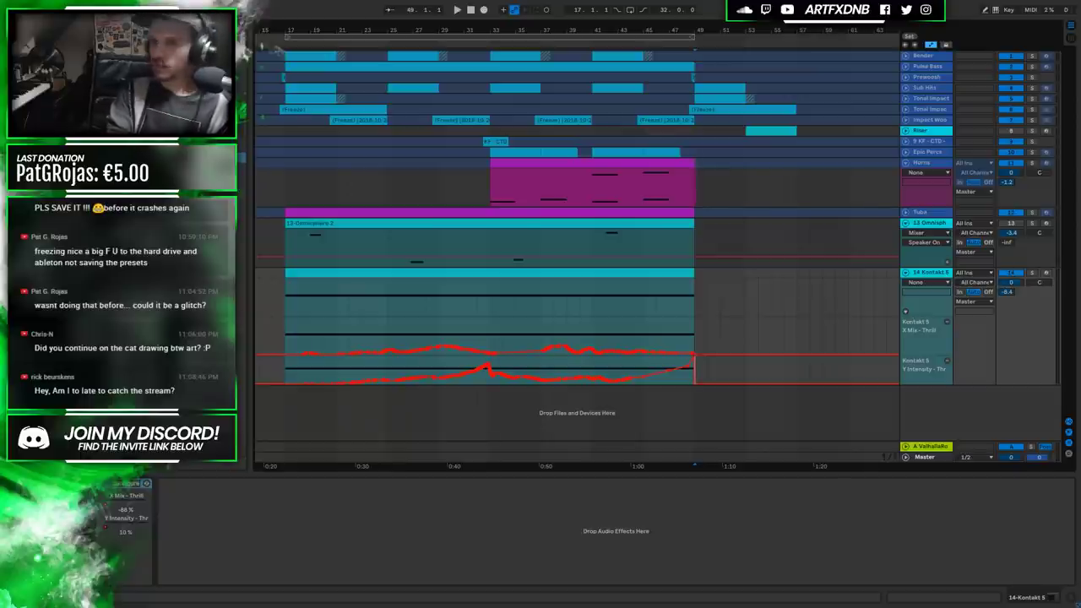
Hide the automation lanes and play the arrangement briefly from just before bar 17.
key("a")
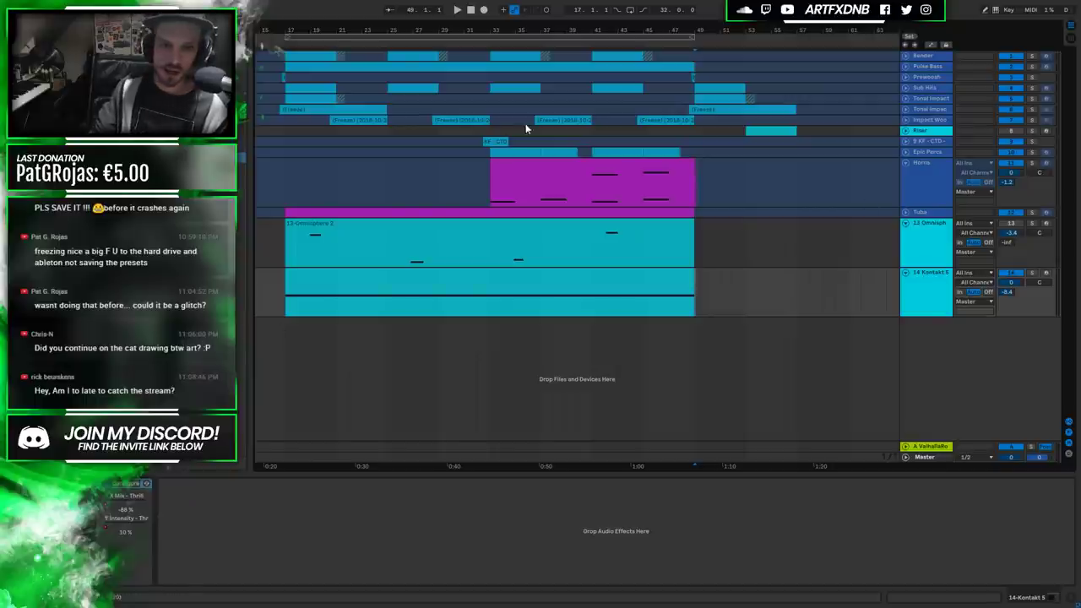
left_click(560, 230)
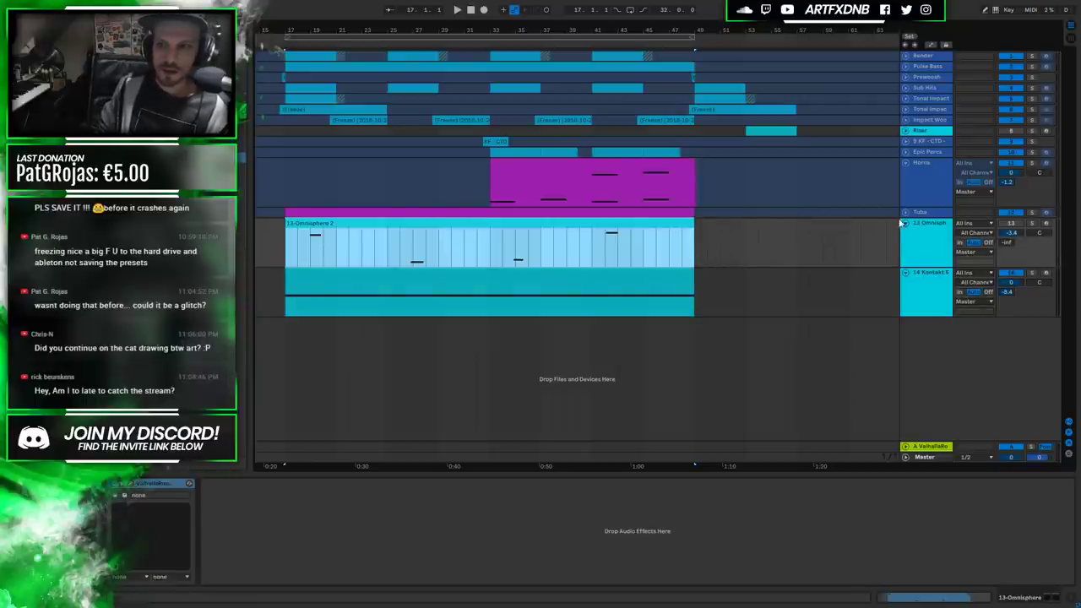
left_click(867, 260)
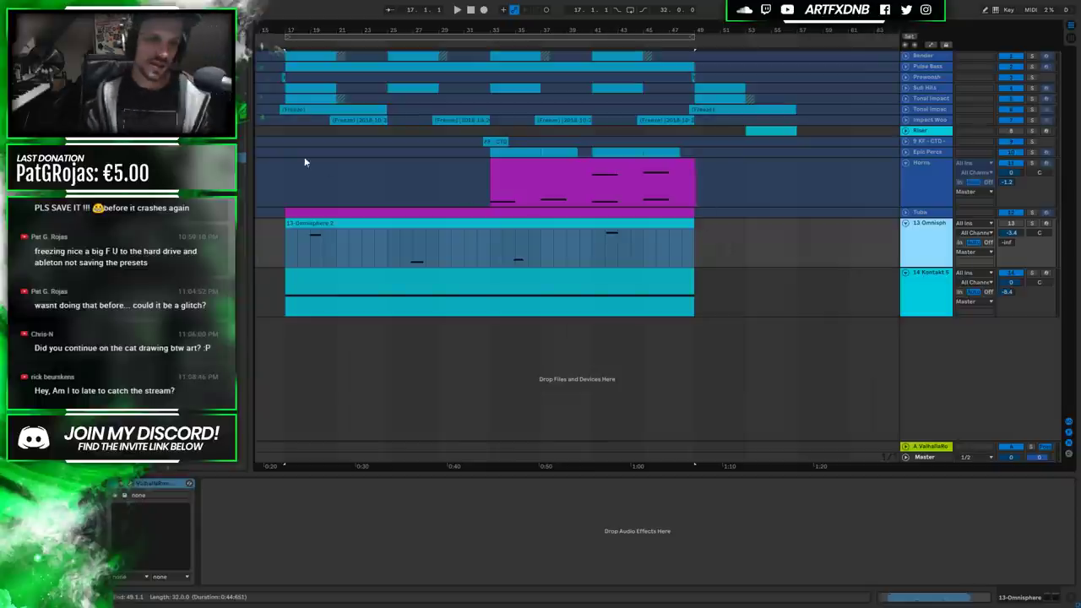
scroll(325, 160, "down", 2)
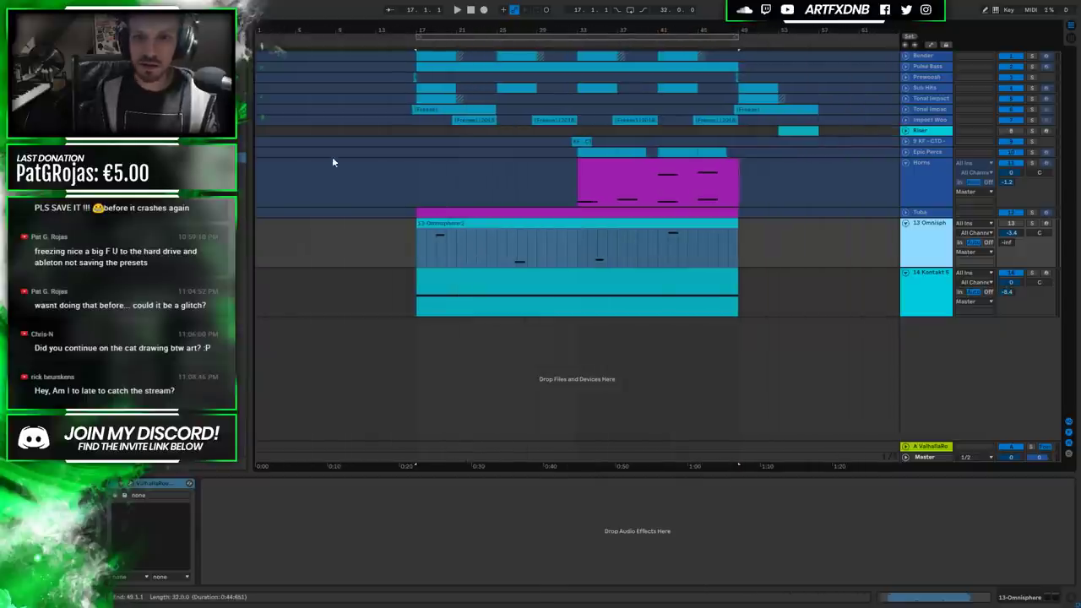
left_click(411, 178)
key("space")
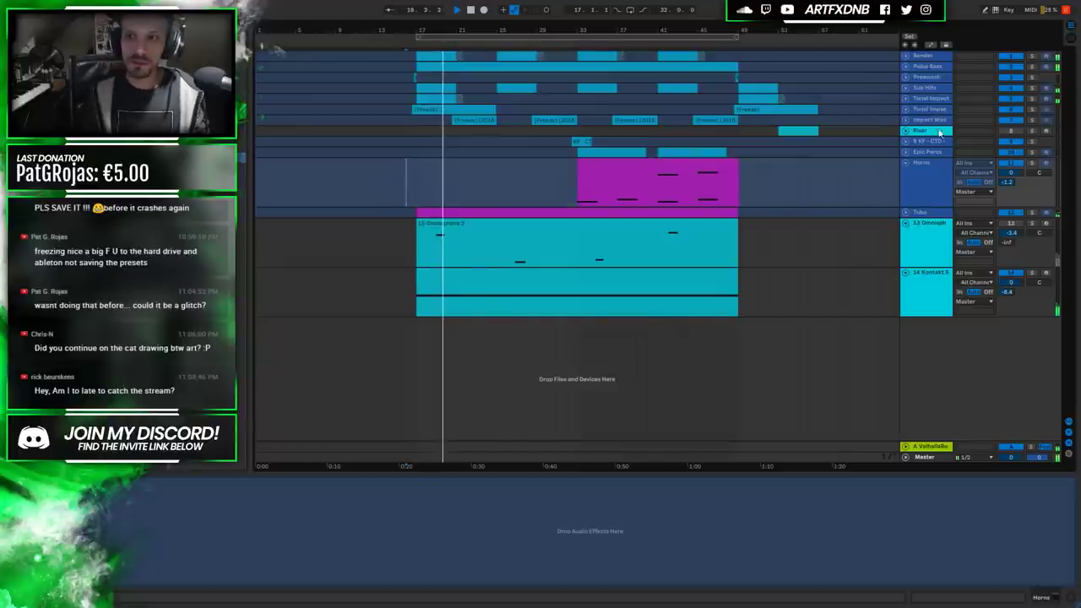
key("space")
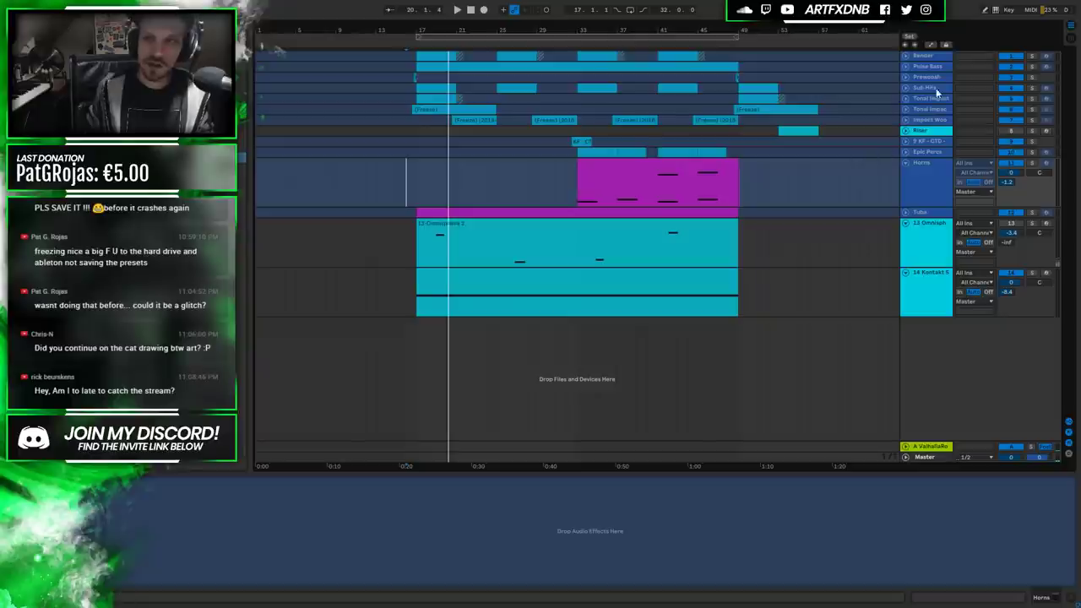
Unfold the Tuba track and replay the arrangement from just before bar 17.
left_click(906, 212)
left_click(927, 212)
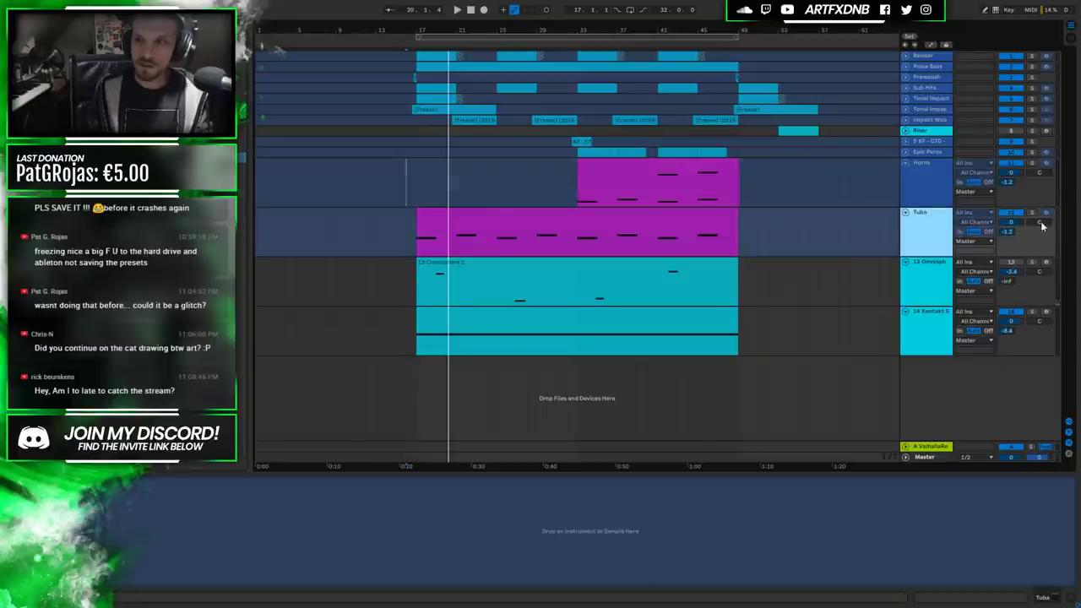
key("space")
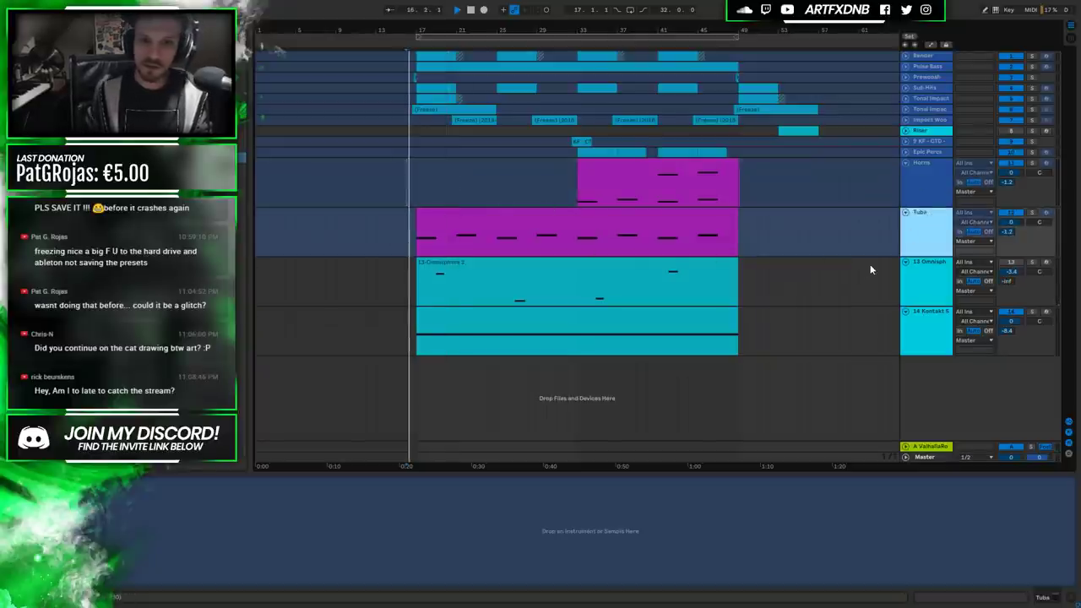
key("space")
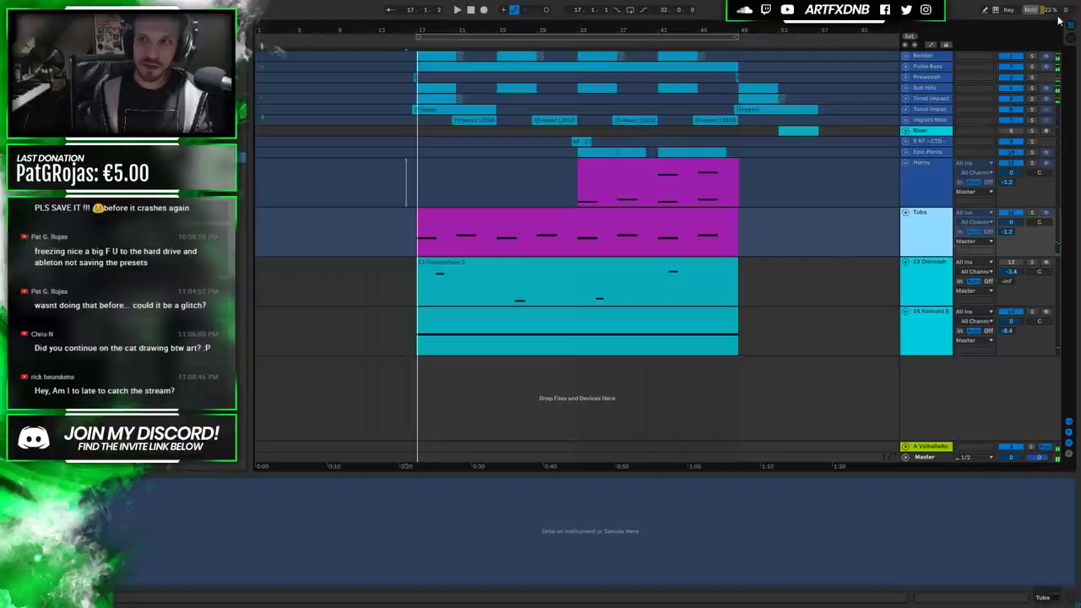
left_click(918, 56)
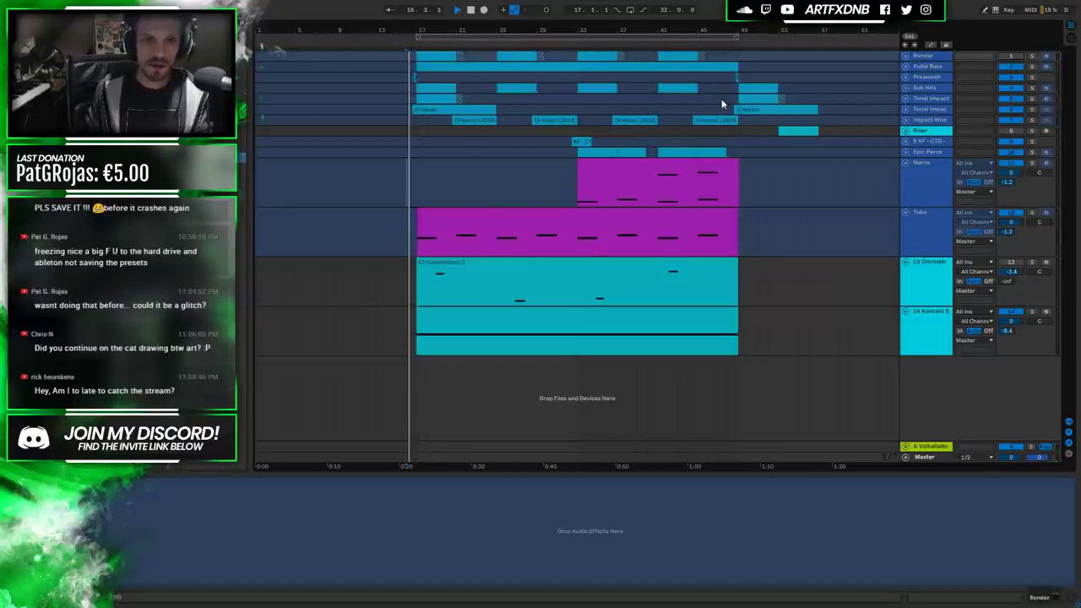
key("space")
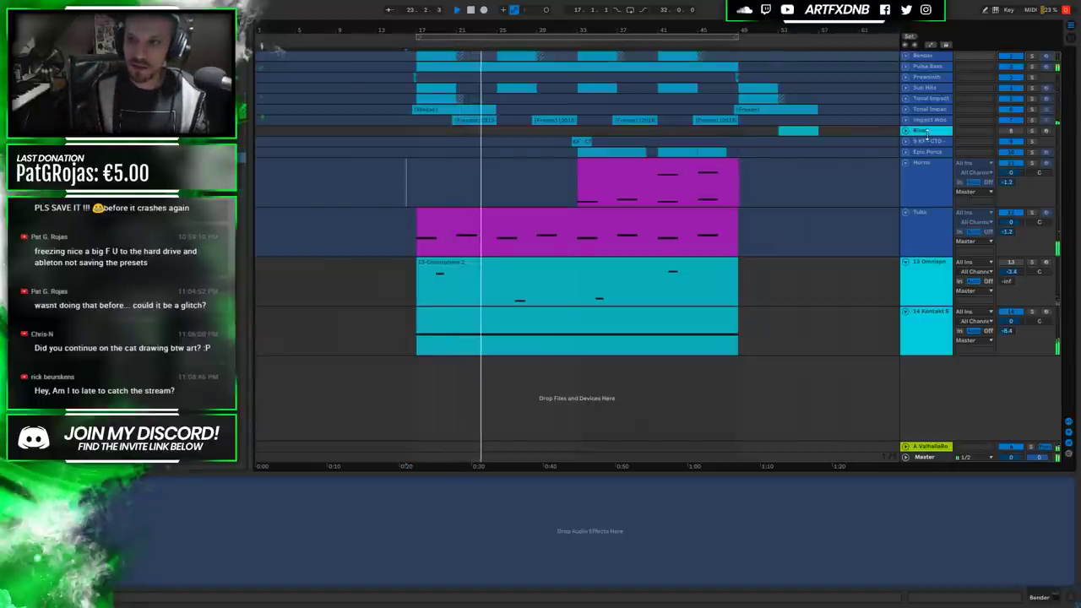
Solo the 14-Kontakt 5 track during playback and open its Thrill instrument window.
left_click(927, 322)
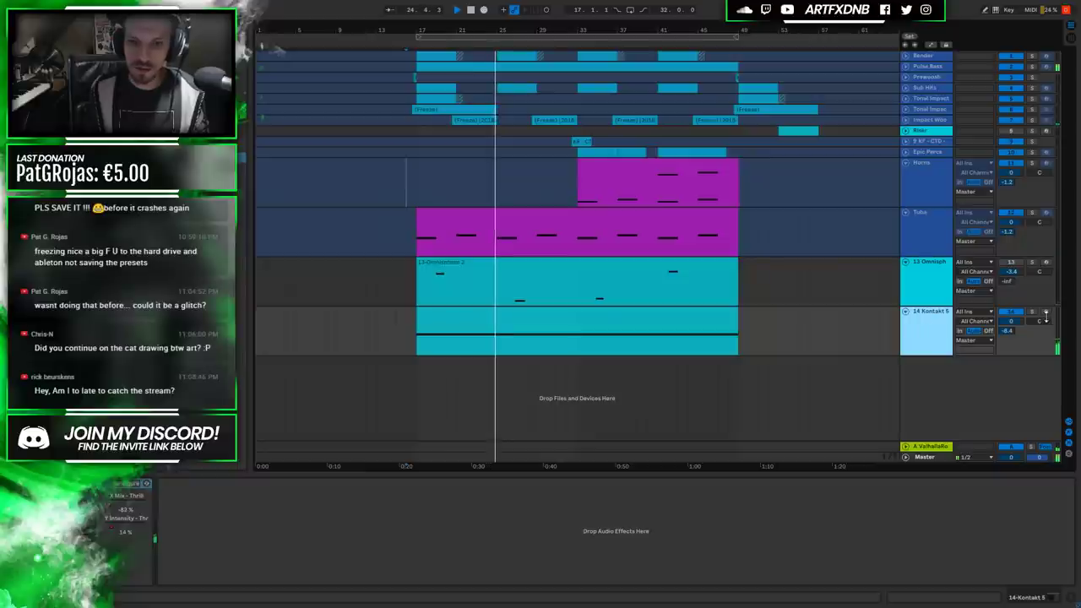
left_click(1032, 312)
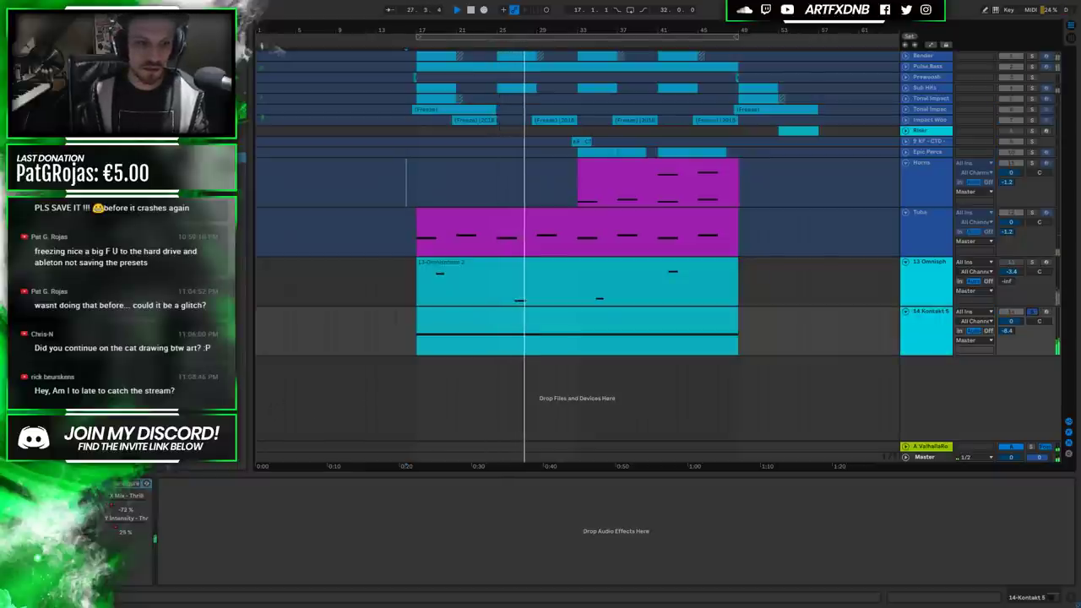
key("ctrl+alt+p")
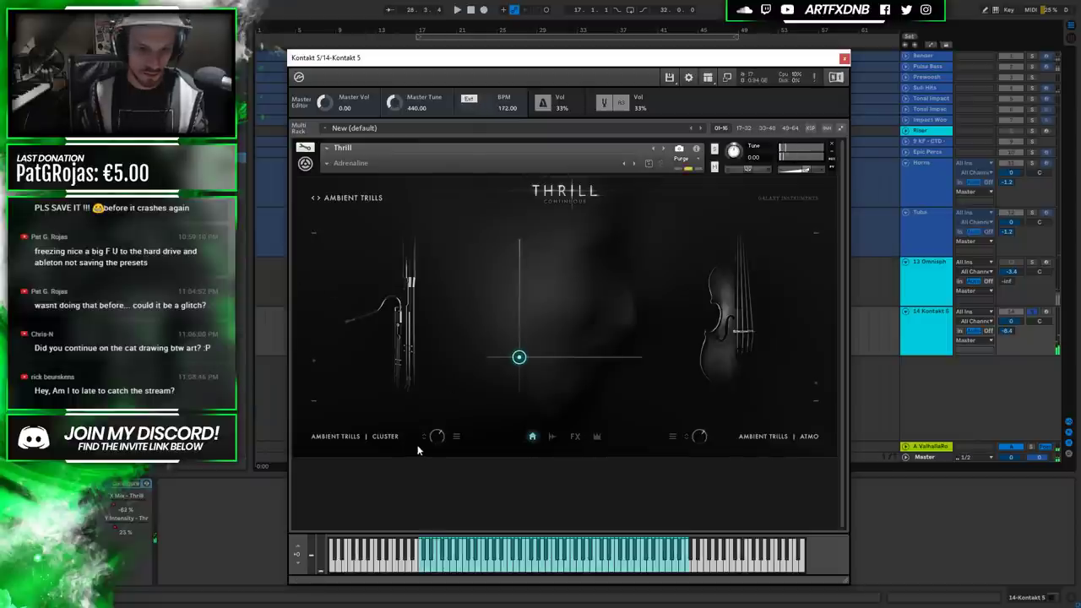
Show Thrill's sound layer settings and raise the volumes of the Into Trills 1, Bow on Bridge 1 and Trills to Storm layers.
left_click(552, 436)
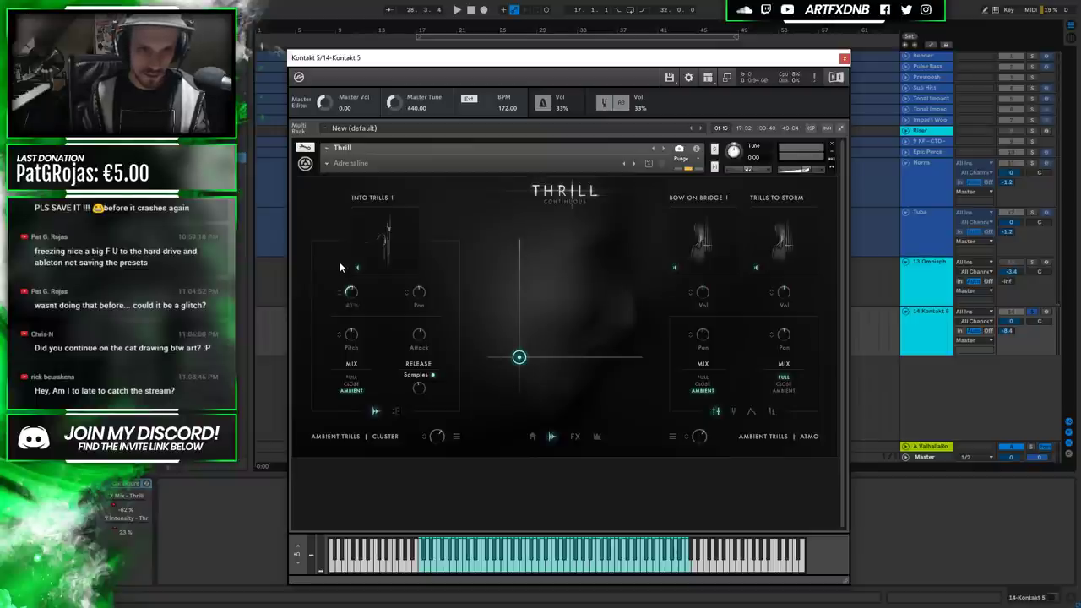
left_click_drag(688, 299, 689, 269)
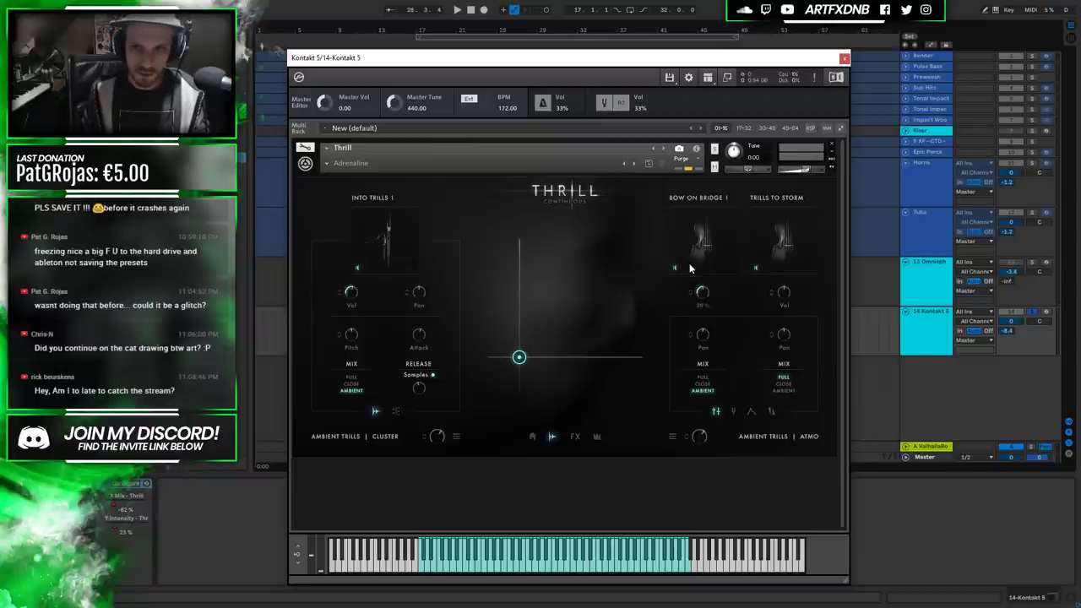
left_click_drag(771, 297, 769, 269)
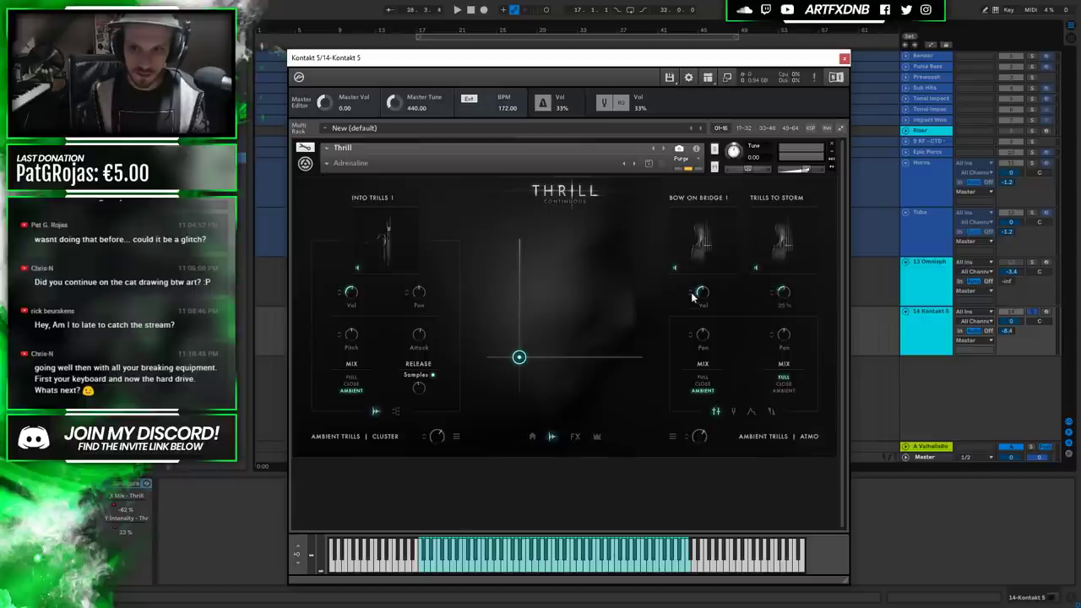
Adjust the Into Trills 1 layer volume and play the full mix, closing the Thrill window during playback.
left_click_drag(342, 295, 339, 309)
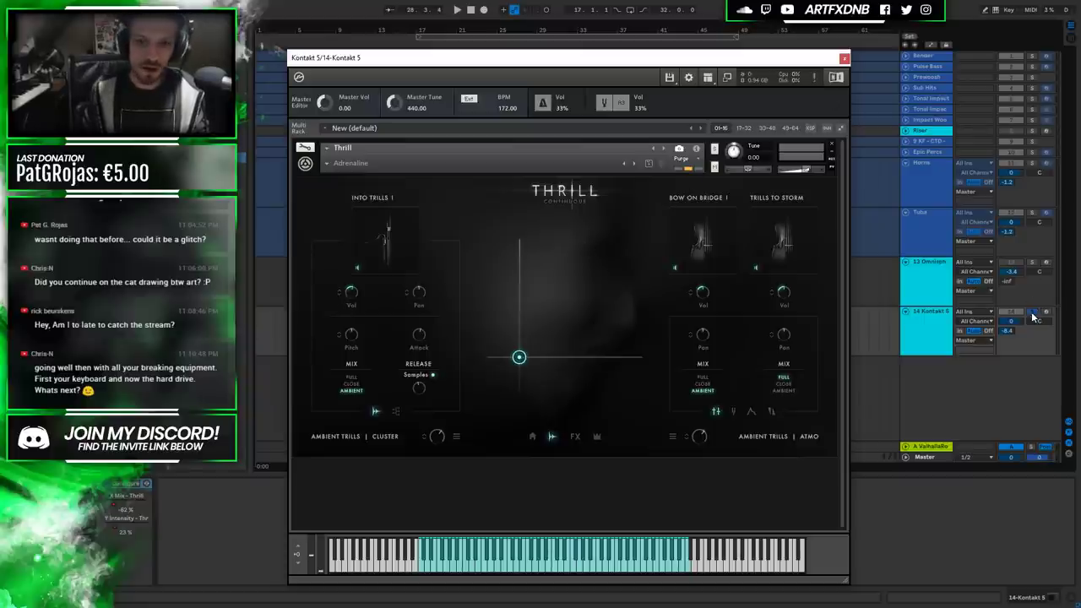
key("space")
mouse_move(692, 55)
left_mouse_down()
mouse_move(671, 49)
mouse_move(681, 46)
left_mouse_up()
mouse_move(329, 275)
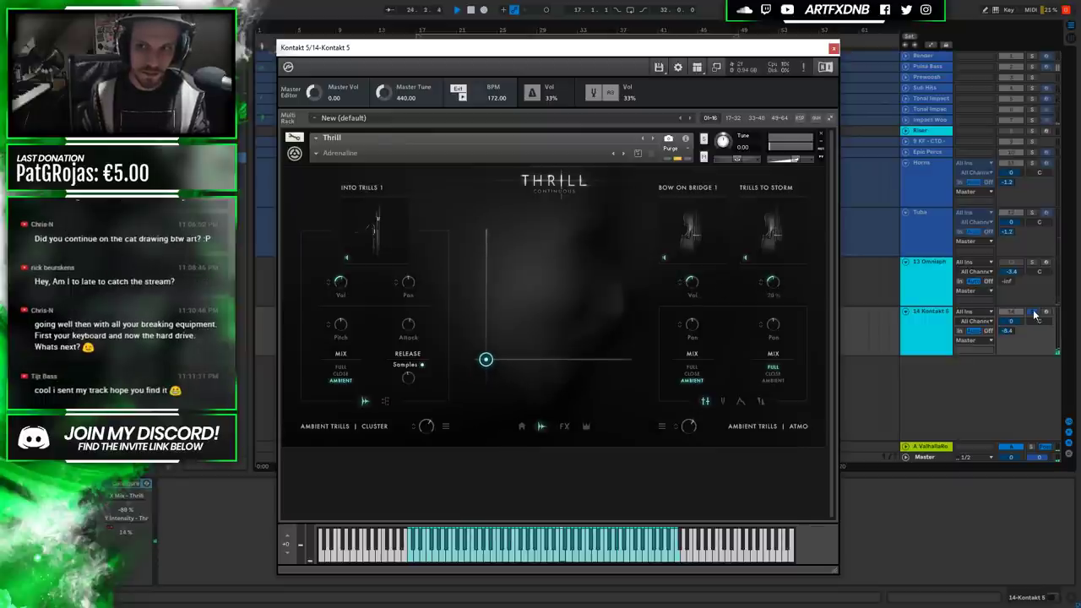
left_click(833, 47)
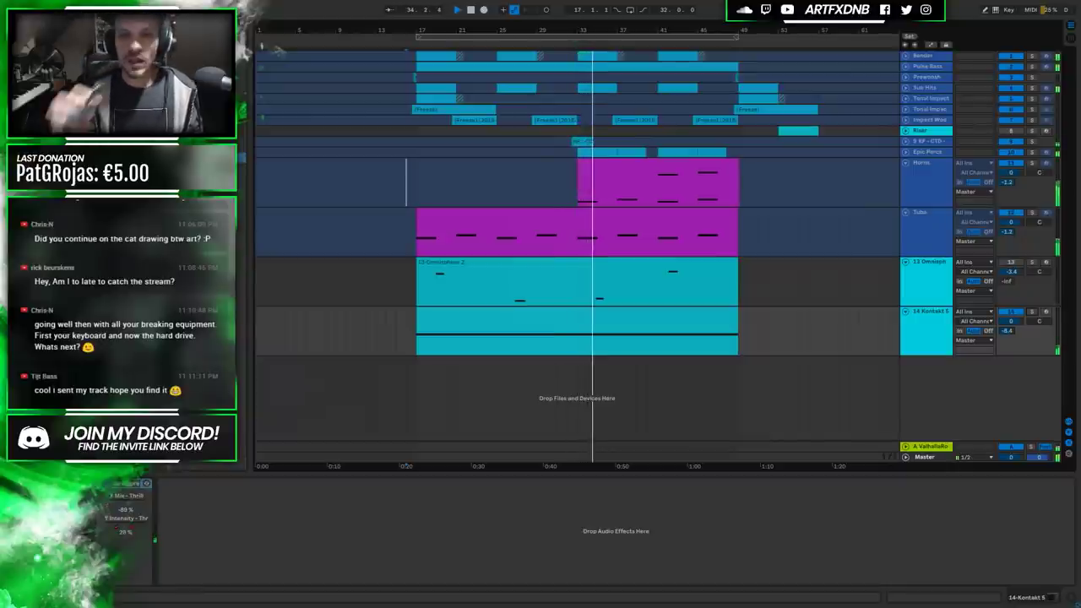
key("space")
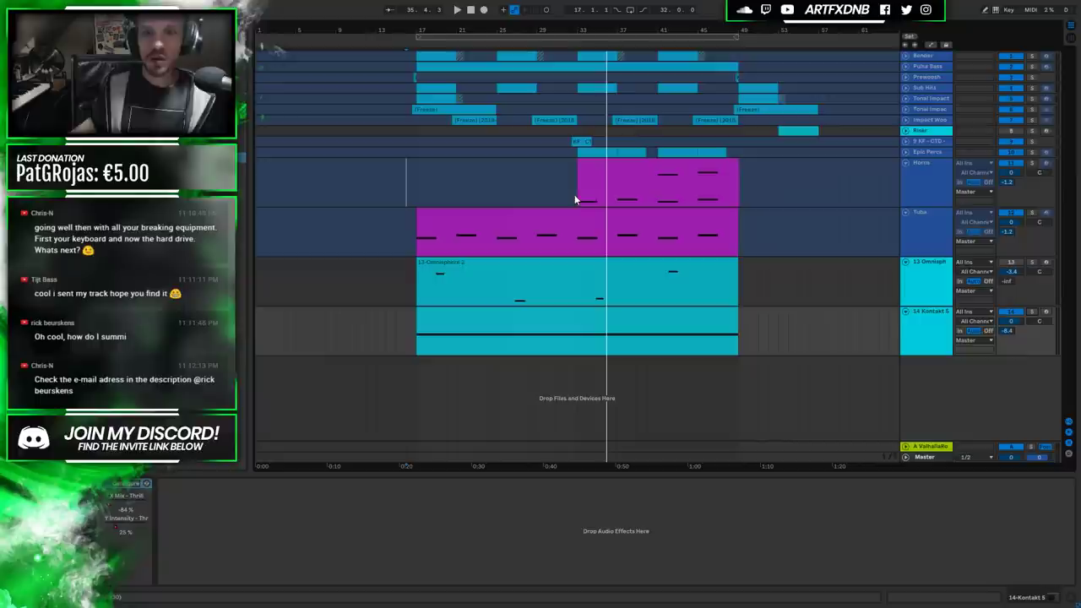
Fold all the tracks in the arrangement, including Horns, Tuba, Omnisphere and Kontakt 5.
left_click(738, 175)
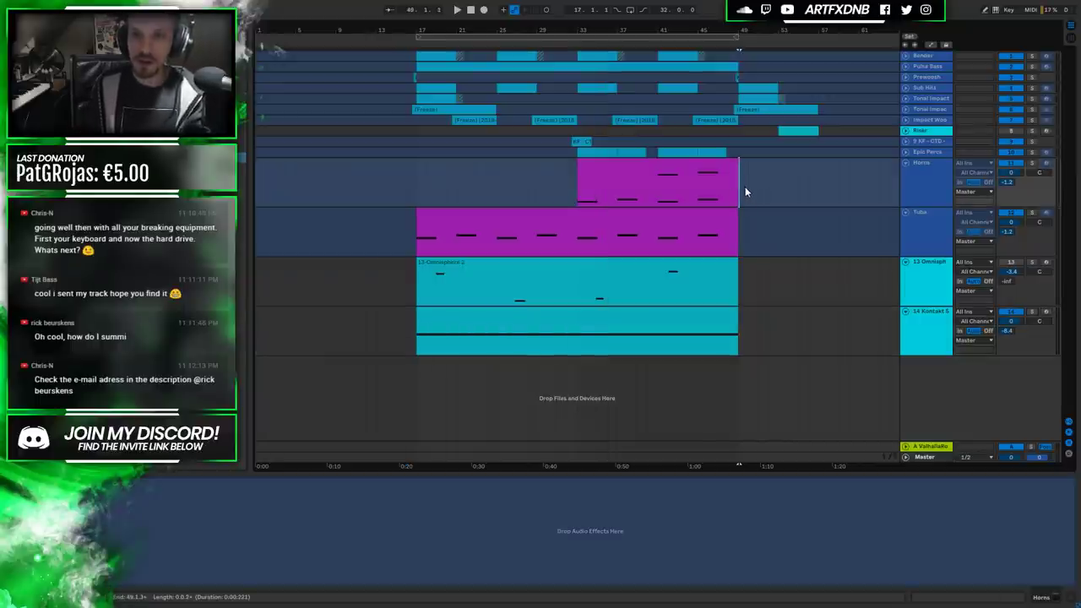
left_click(416, 181)
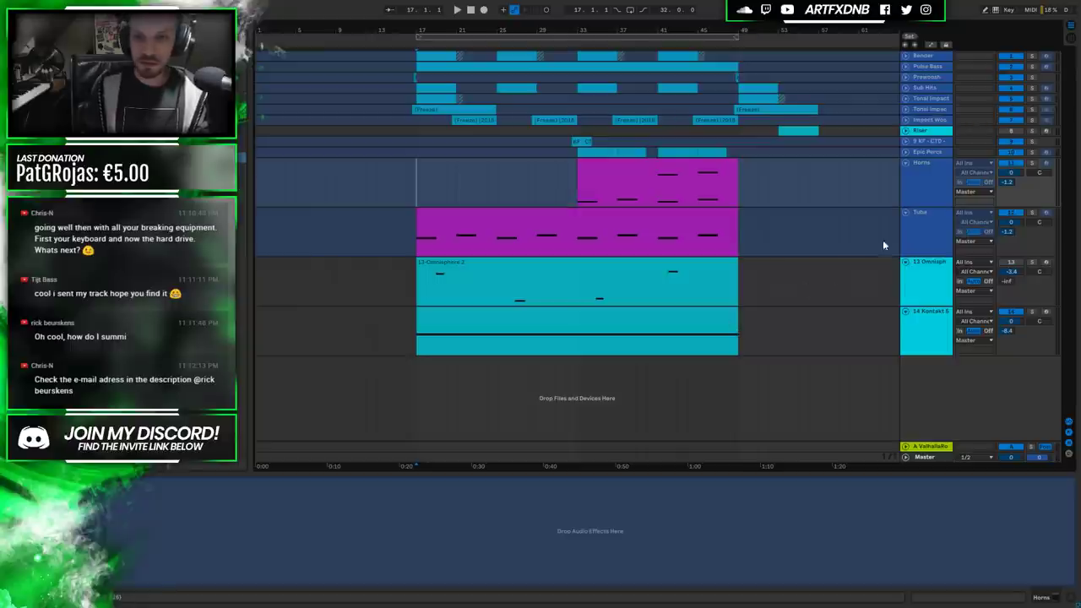
left_click(937, 278)
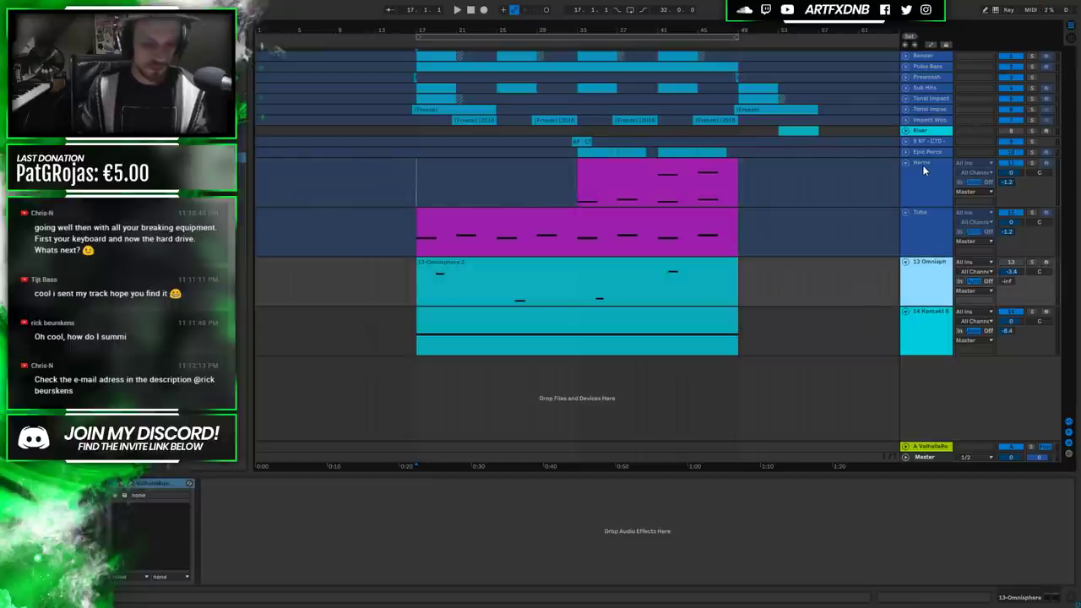
left_click(905, 262, "alt")
left_click(427, 55)
left_click(921, 55)
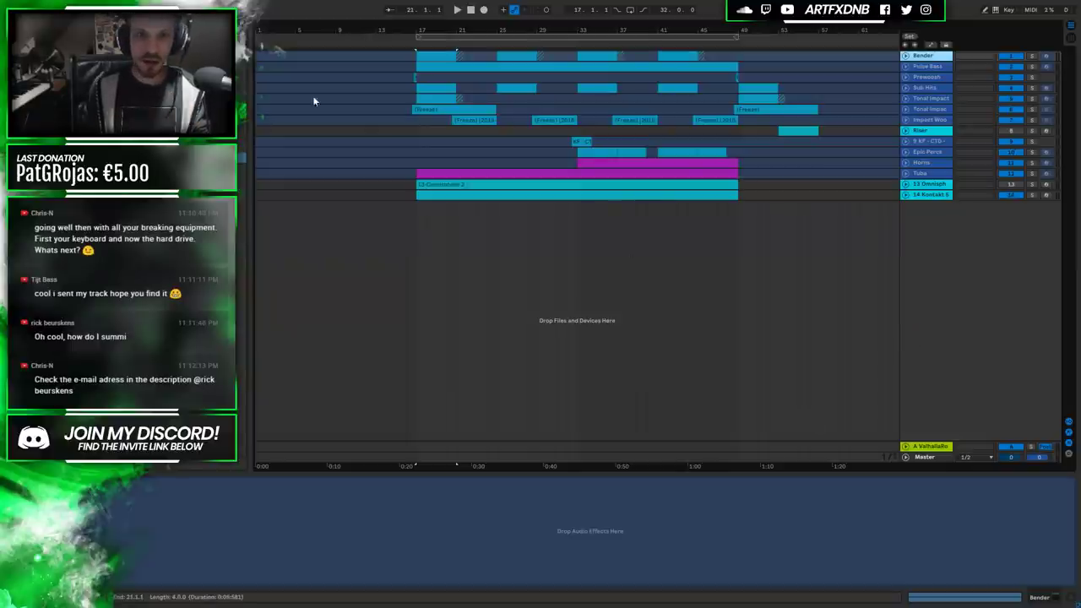
left_click(414, 79)
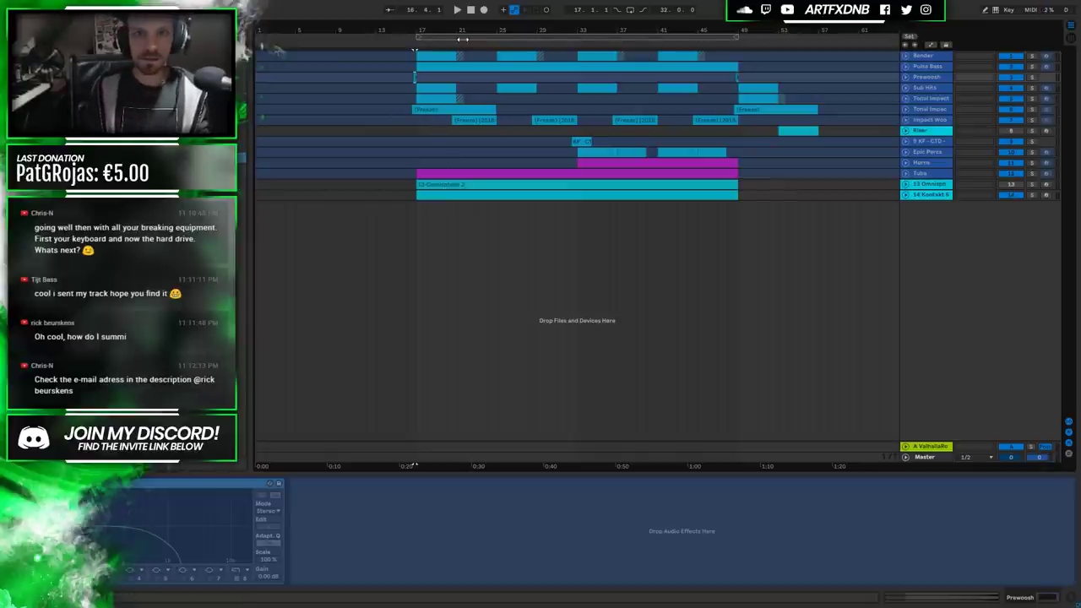
Switch looping on and set the loop to run from bar 16 to bar 57.
left_click_drag(406, 65, 847, 66)
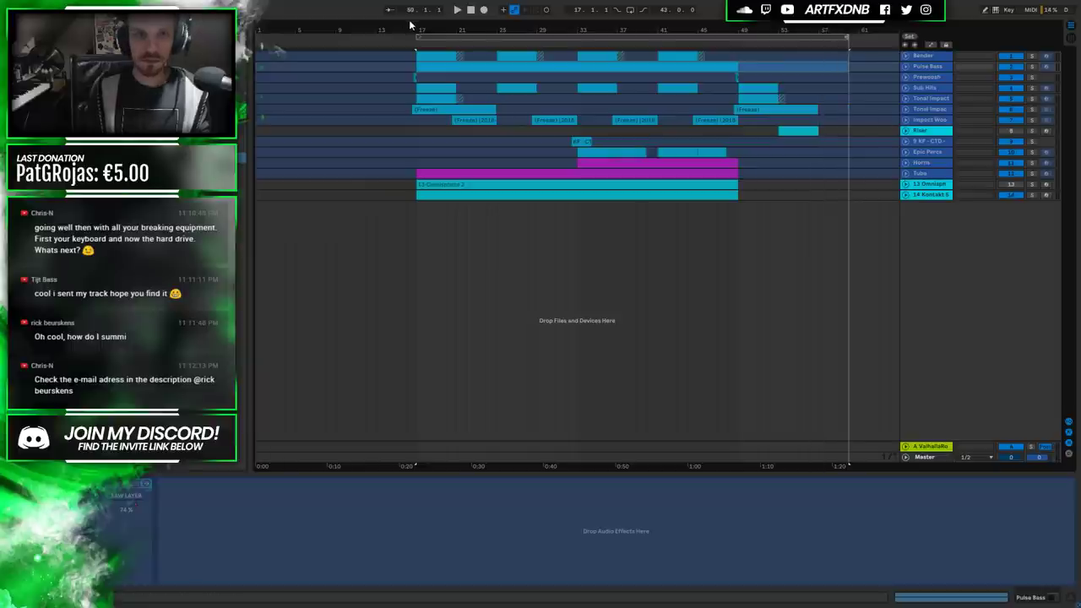
left_click_drag(417, 36, 409, 38)
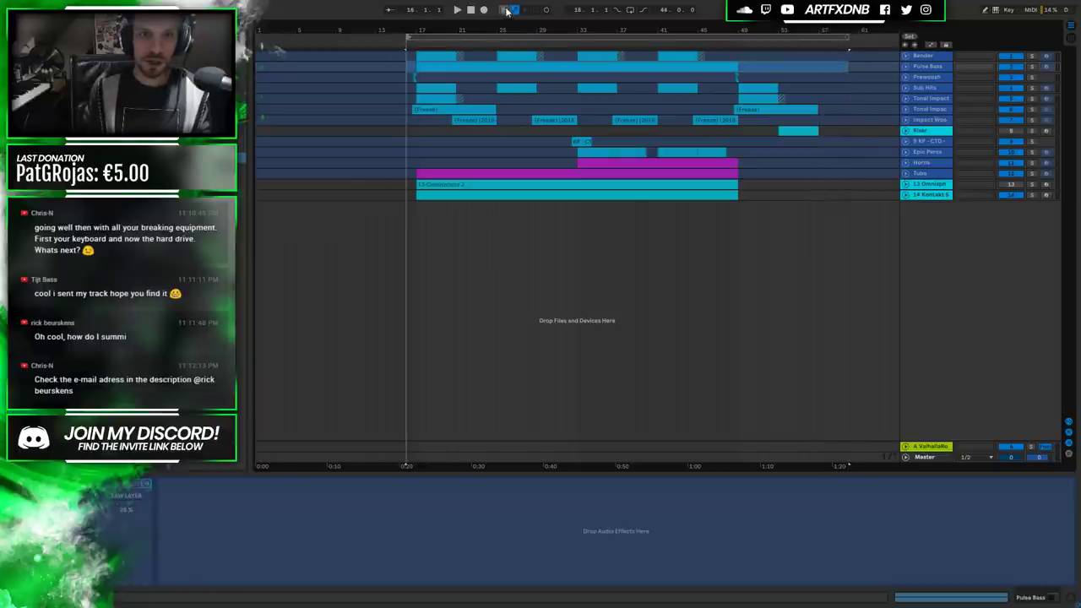
left_click(628, 11)
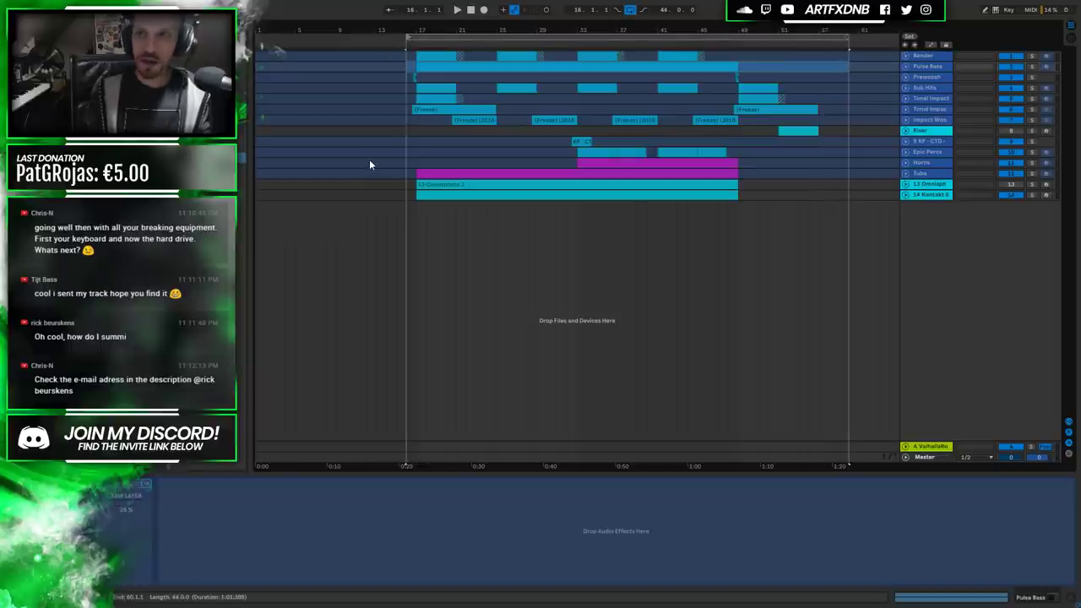
left_click_drag(848, 38, 819, 40)
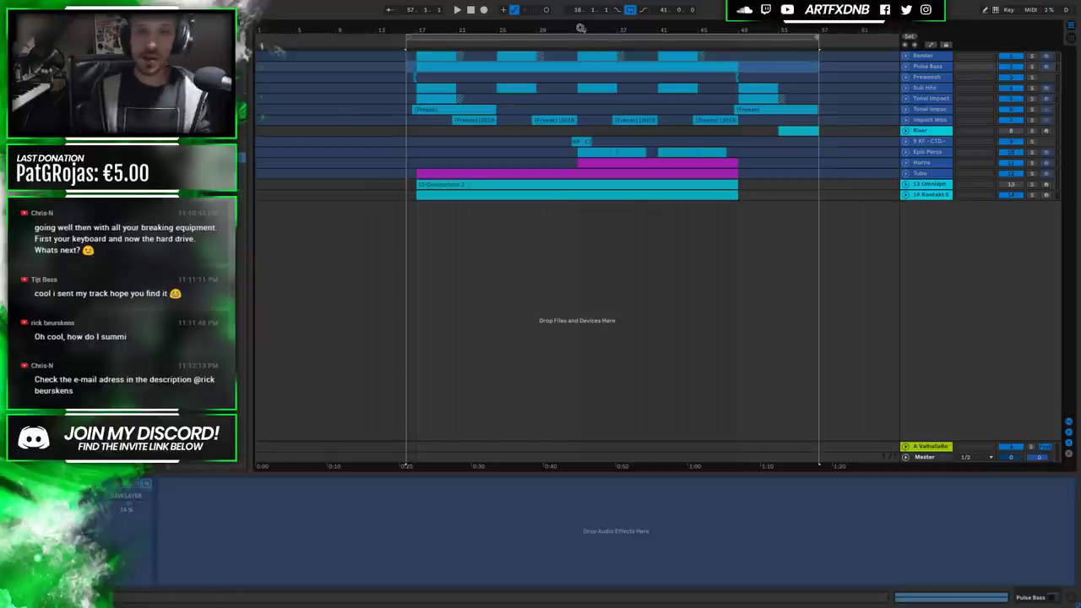
Select the looped section across all tracks, play it through from bar 16 and stop playback.
left_click(571, 36)
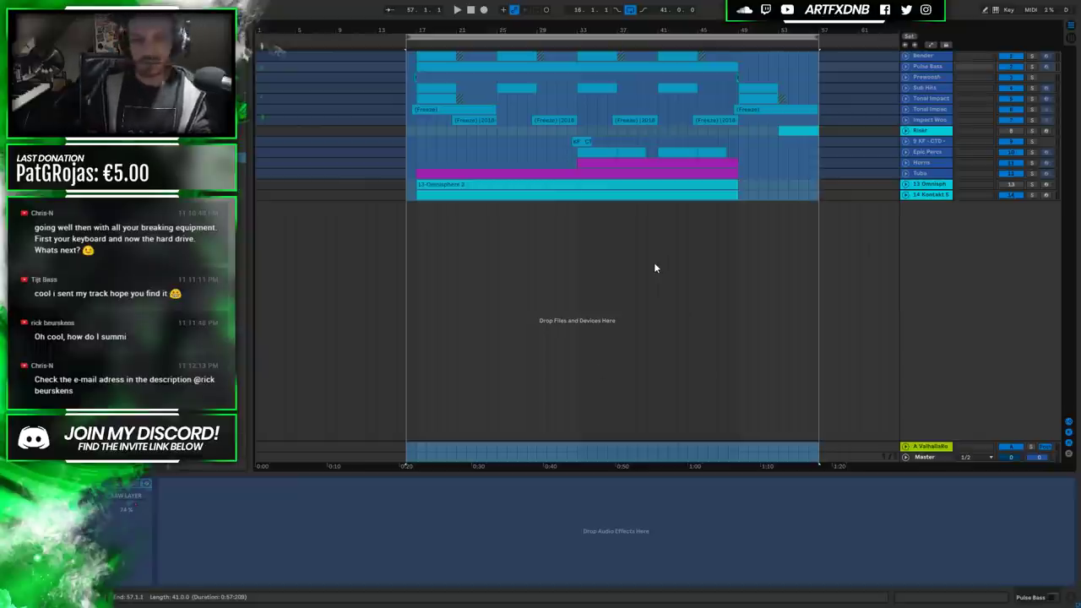
key("space")
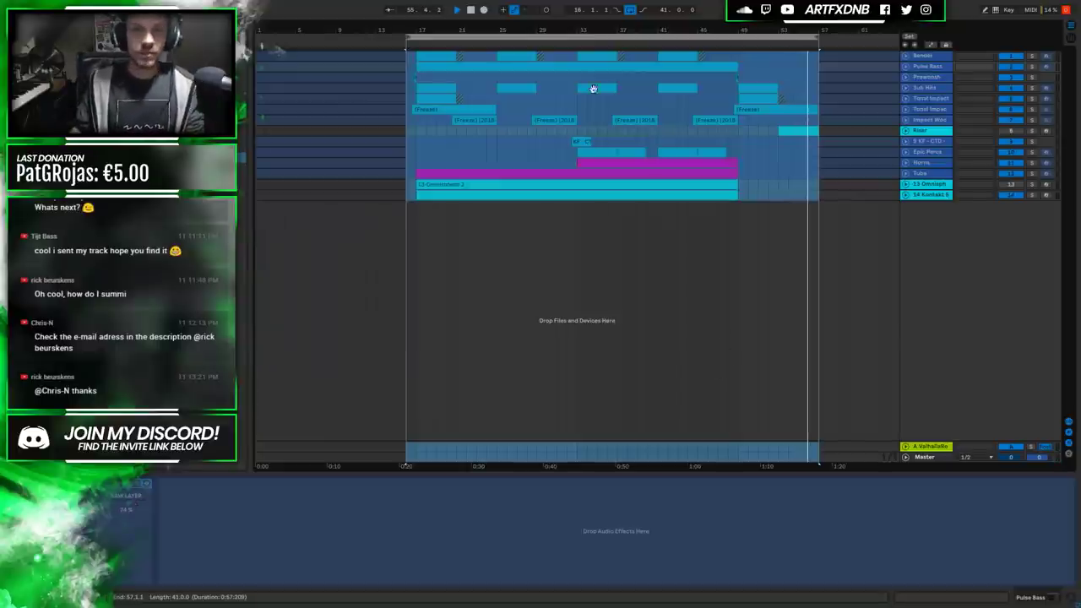
left_click(471, 13)
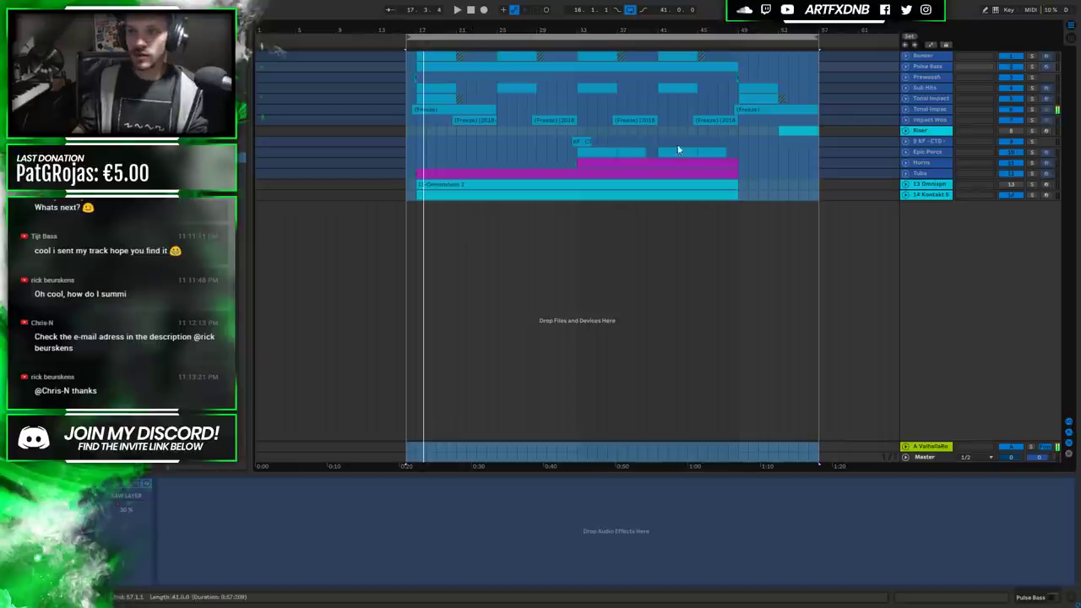
Leave full-screen view and close the Stream Trailer Thing set without saving its changes.
left_click(931, 110)
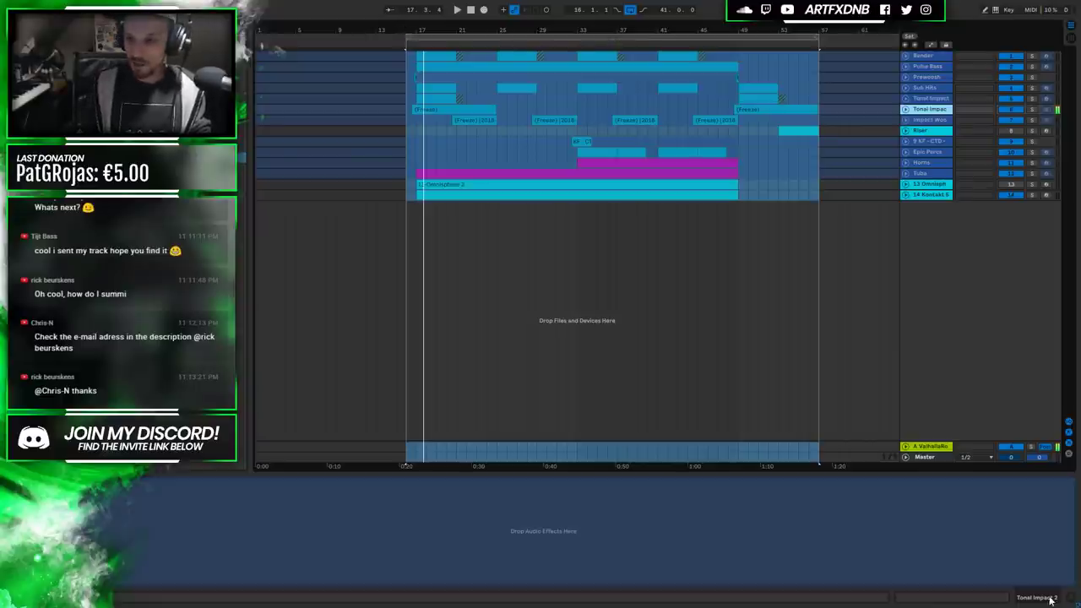
key("F11")
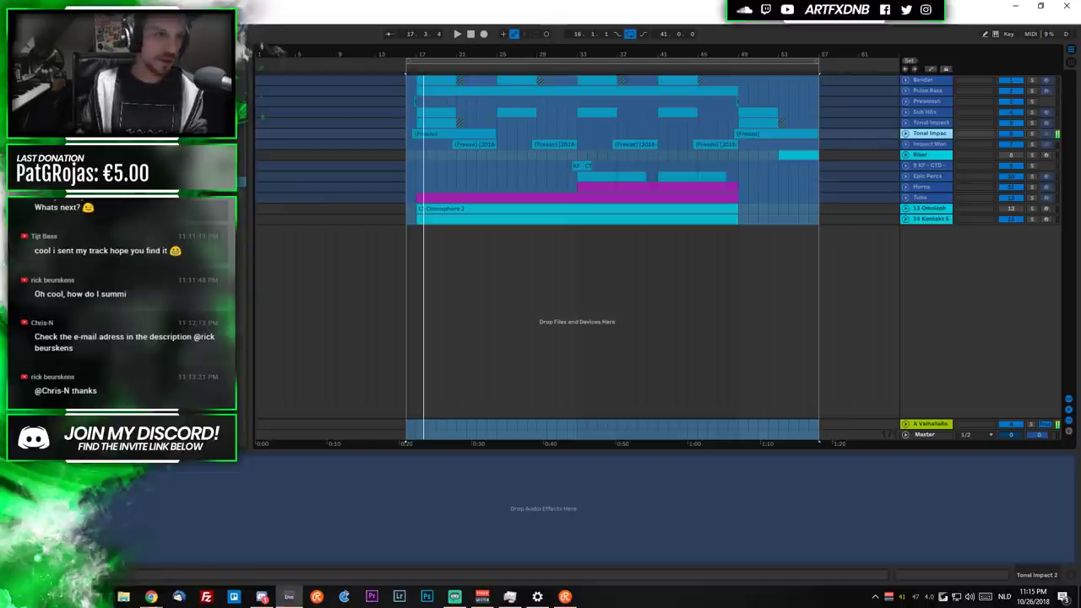
left_click(1067, 7)
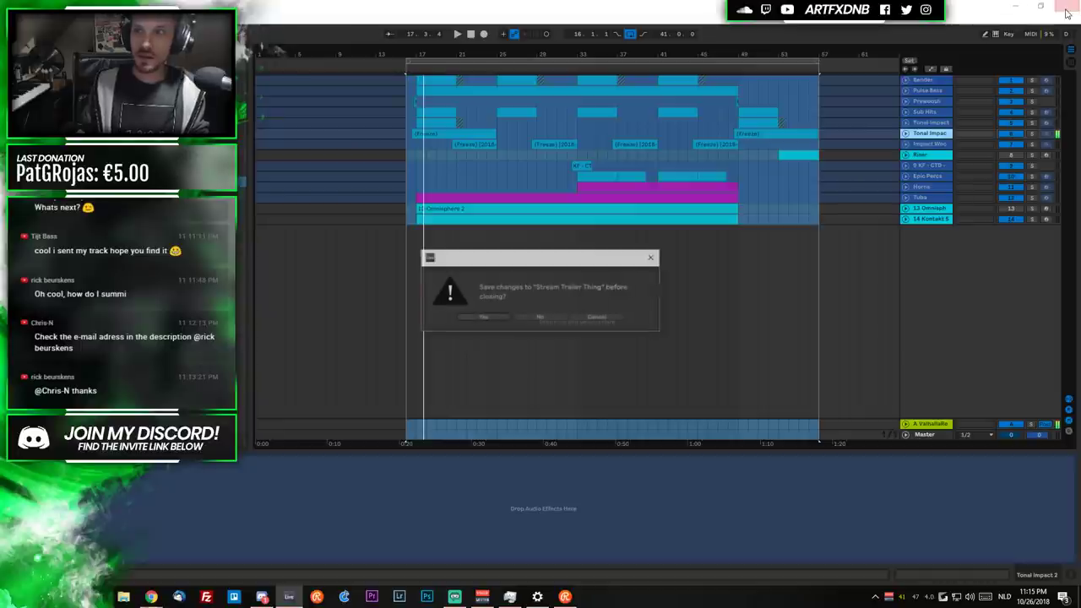
left_click(537, 315)
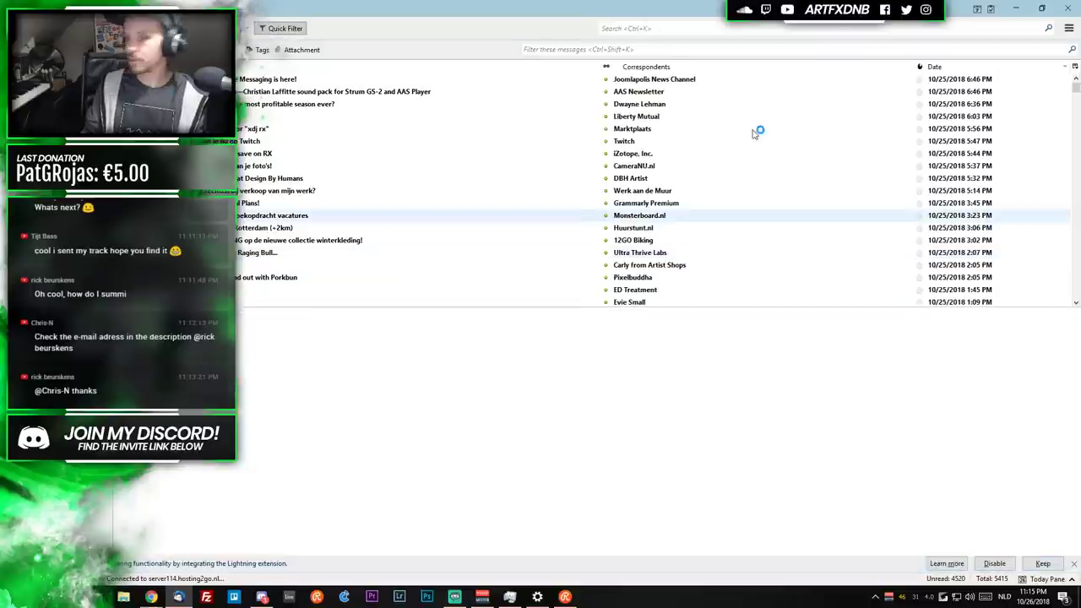
Switch to Chrome to play the SoundCloud track Why Not Bobby, checking the audio levels in Voicemeeter Banana.
key("super+d")
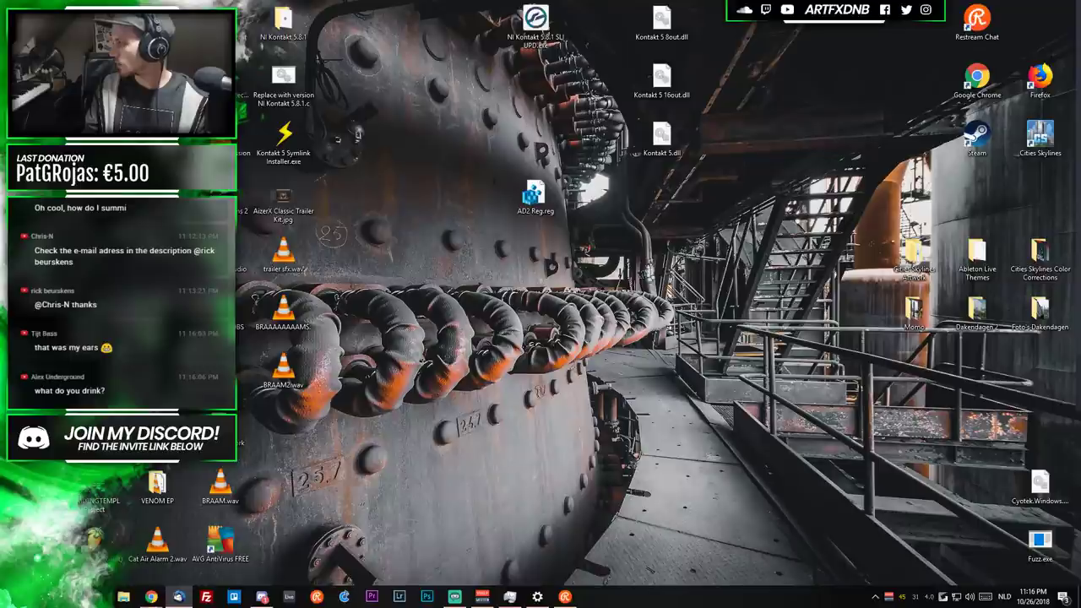
key("alt+Tab")
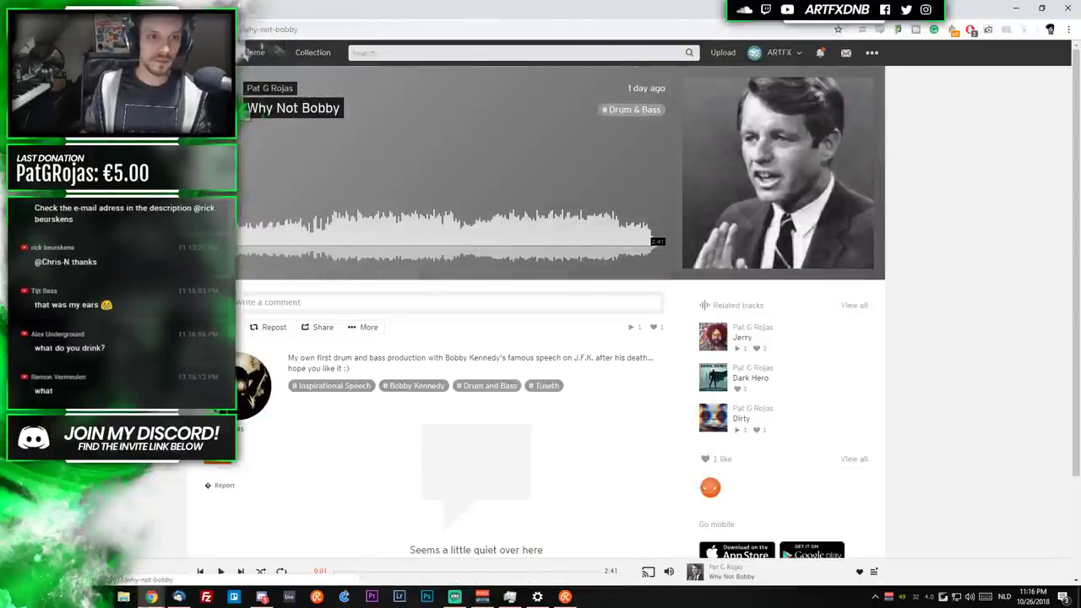
key("space")
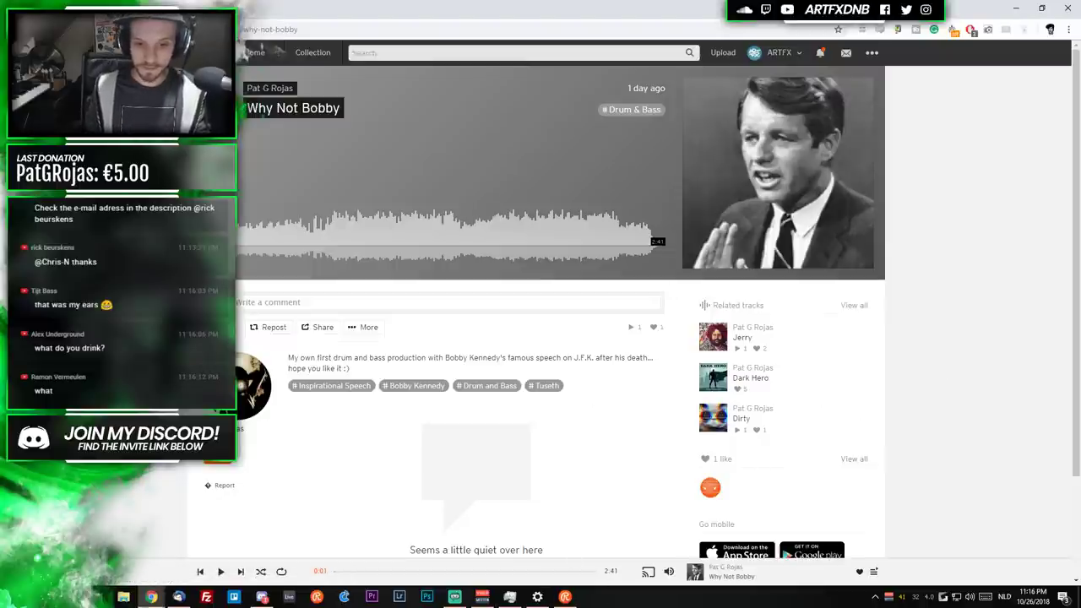
left_click(482, 596)
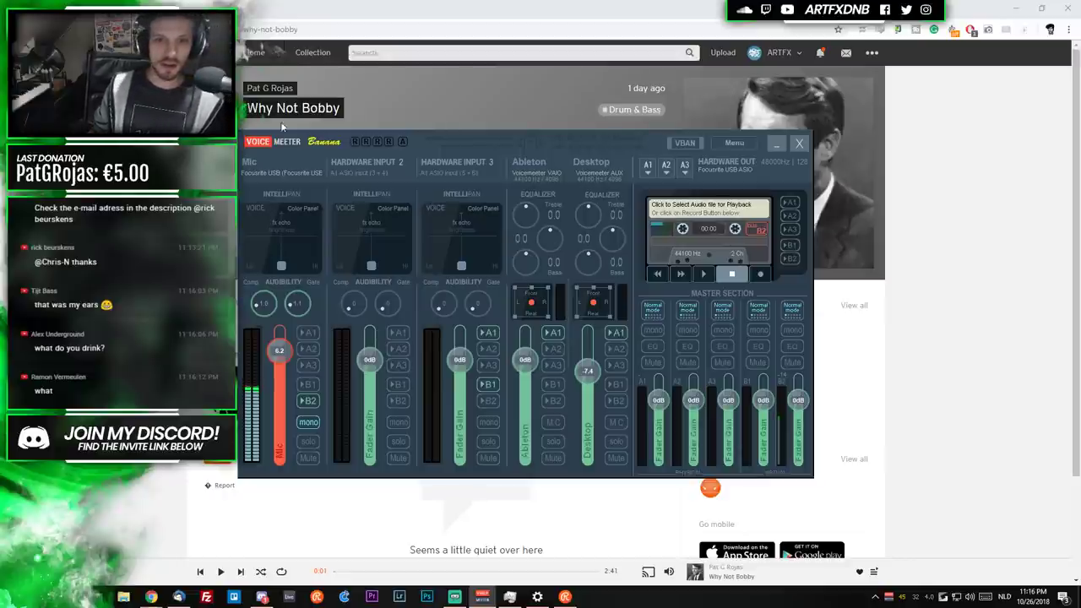
left_click(150, 596)
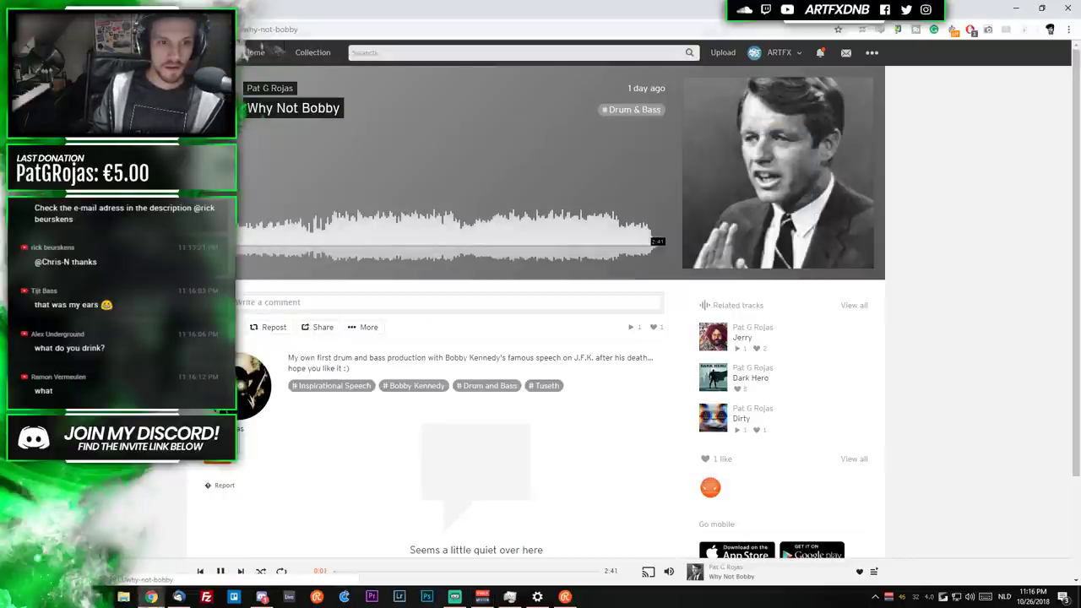